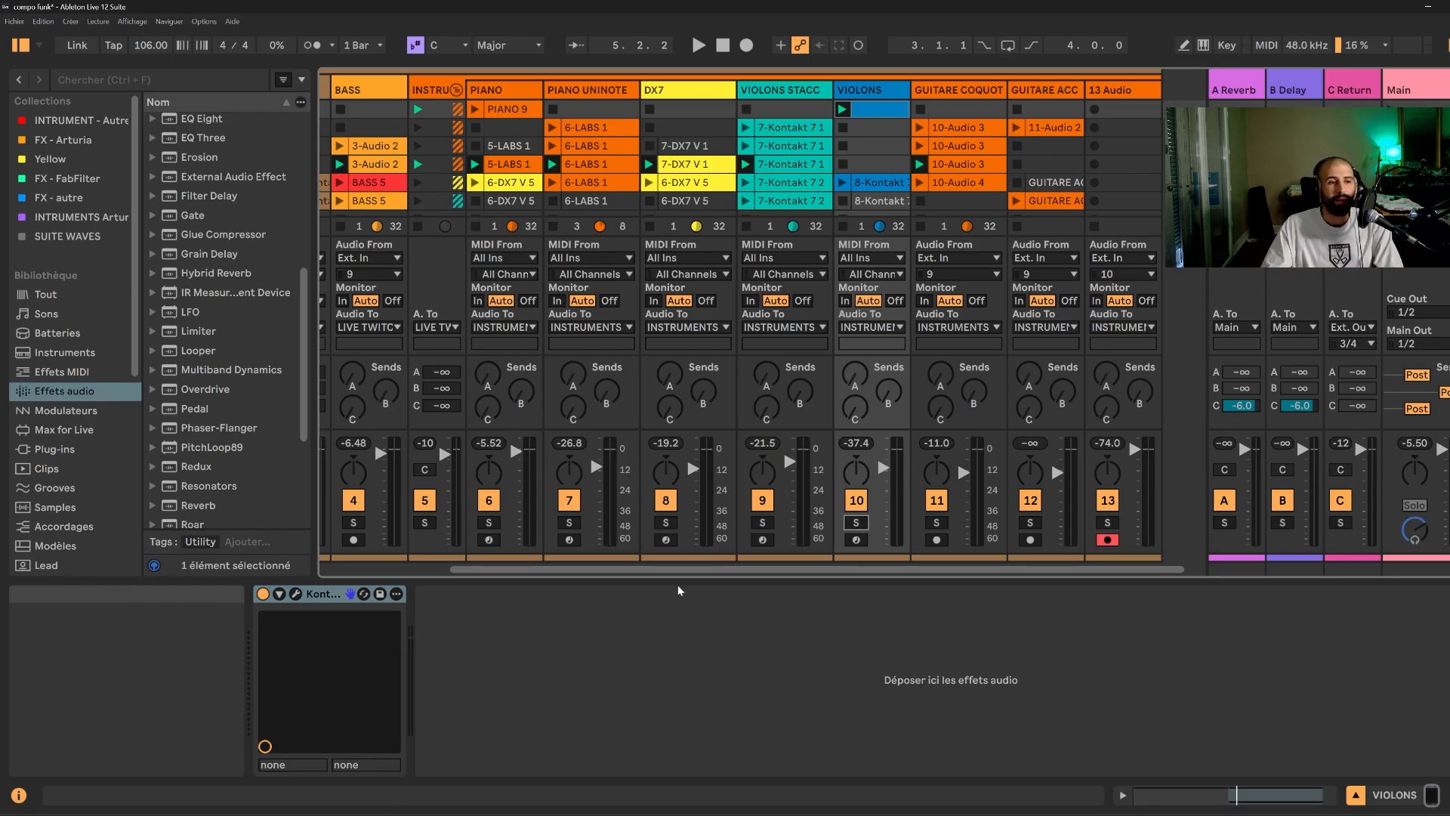
# - View the device chains of the DRUM, BASS, PIANO UNINOTE and VIOLONS tracks in turn
pyautogui.moveTo(687, 570); pyautogui.dragTo(559, 571)
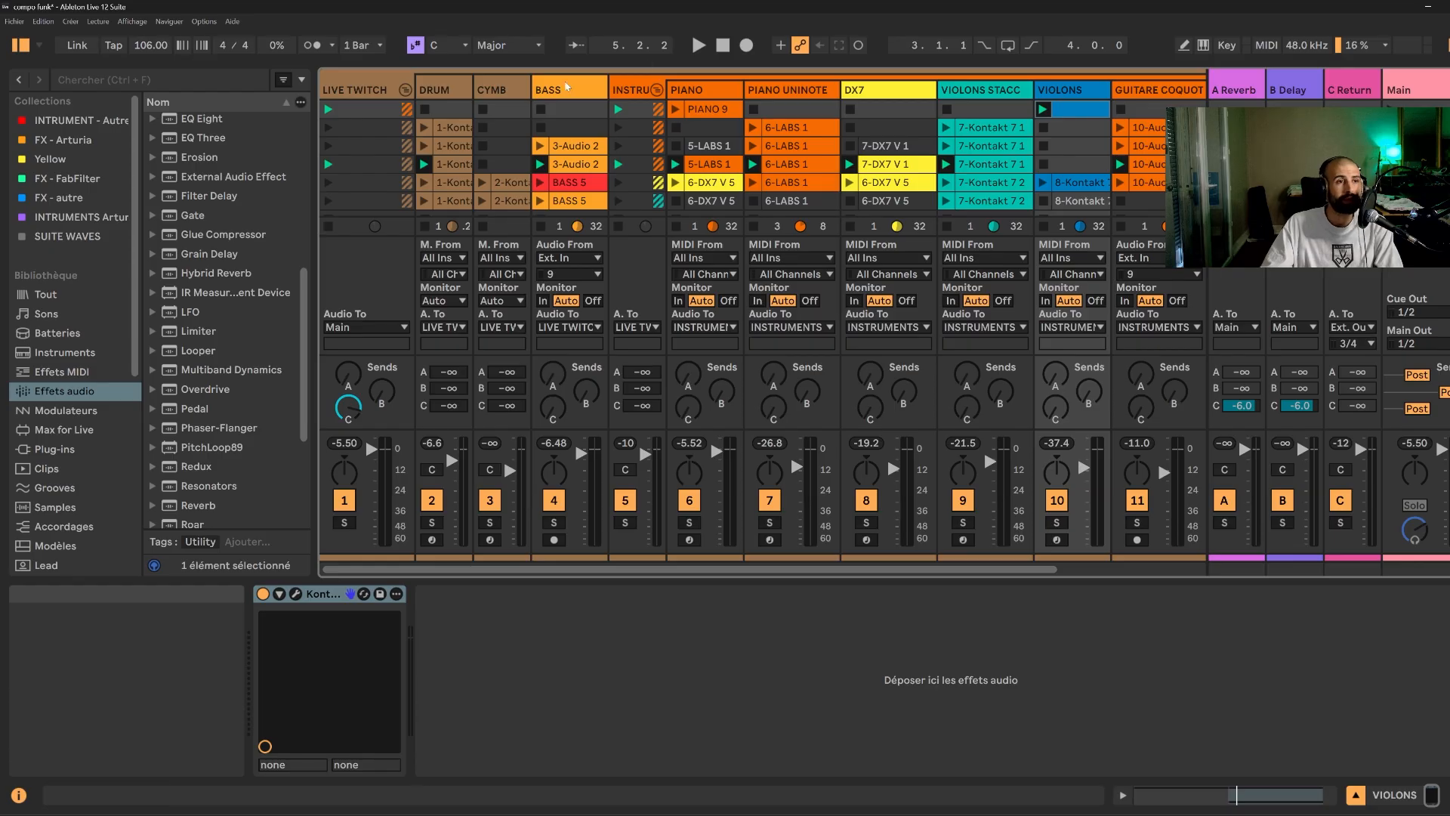
pyautogui.click(571, 110)
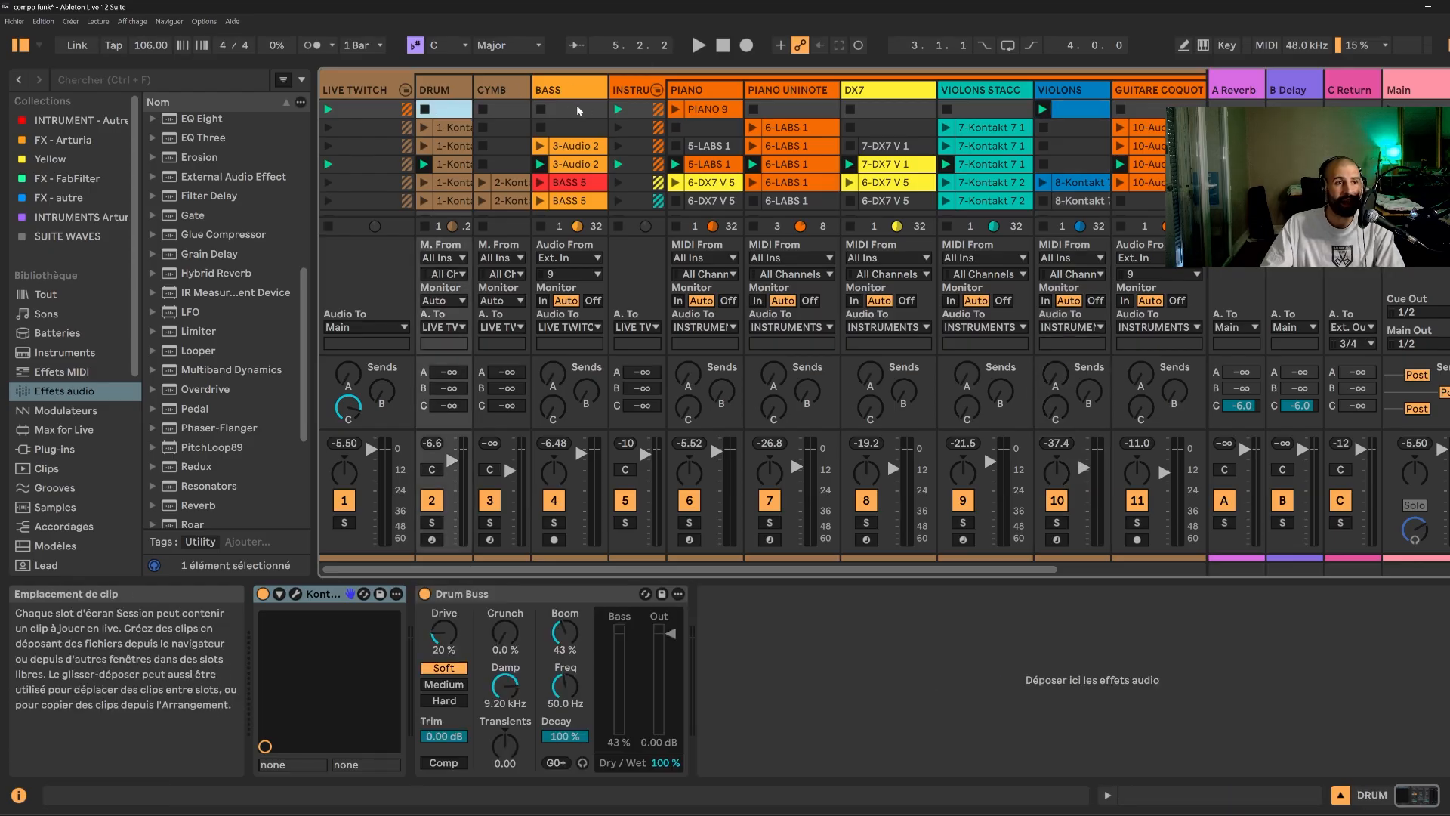
pyautogui.click(508, 109)
pyautogui.click(586, 111)
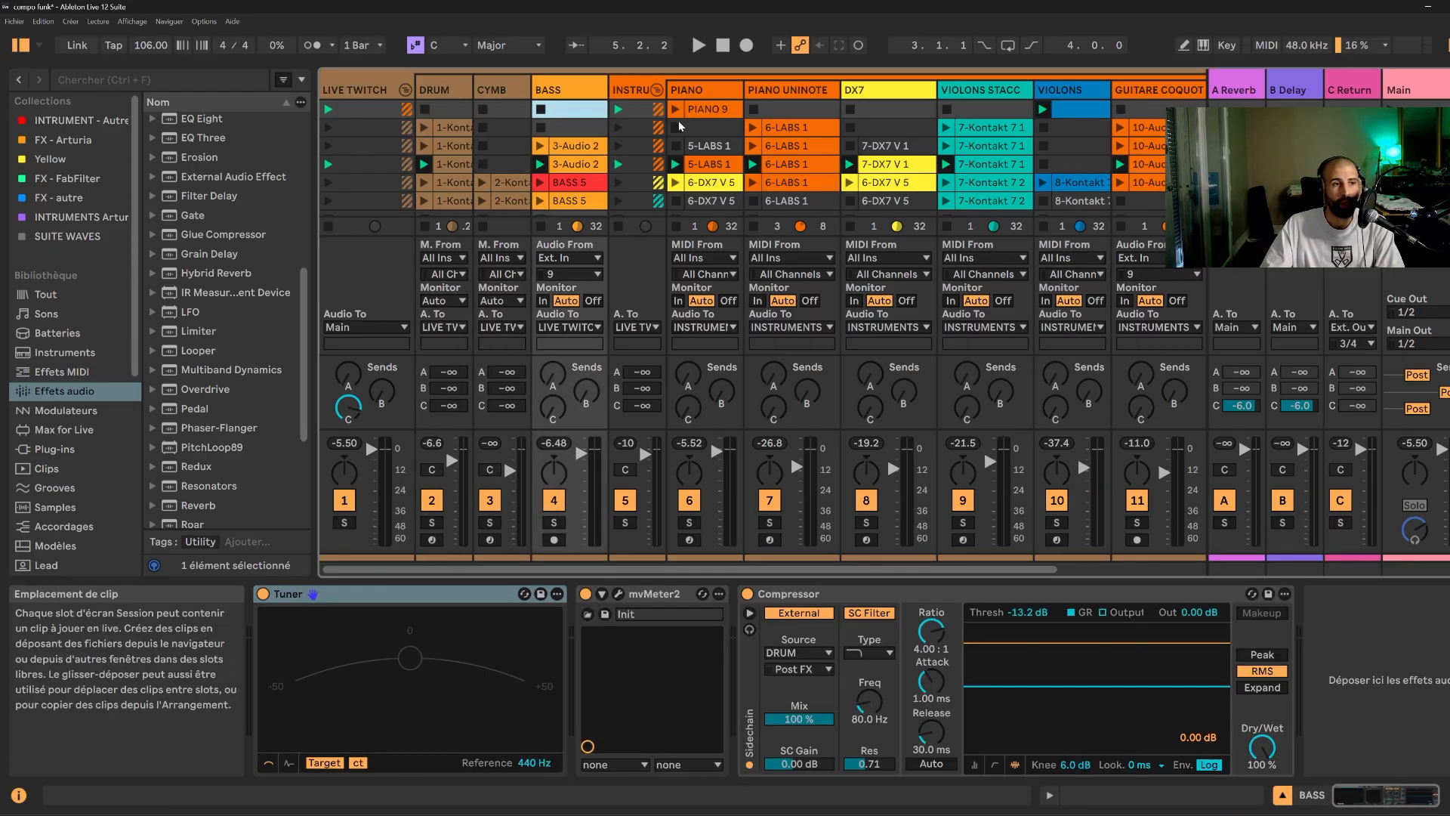
pyautogui.click(812, 115)
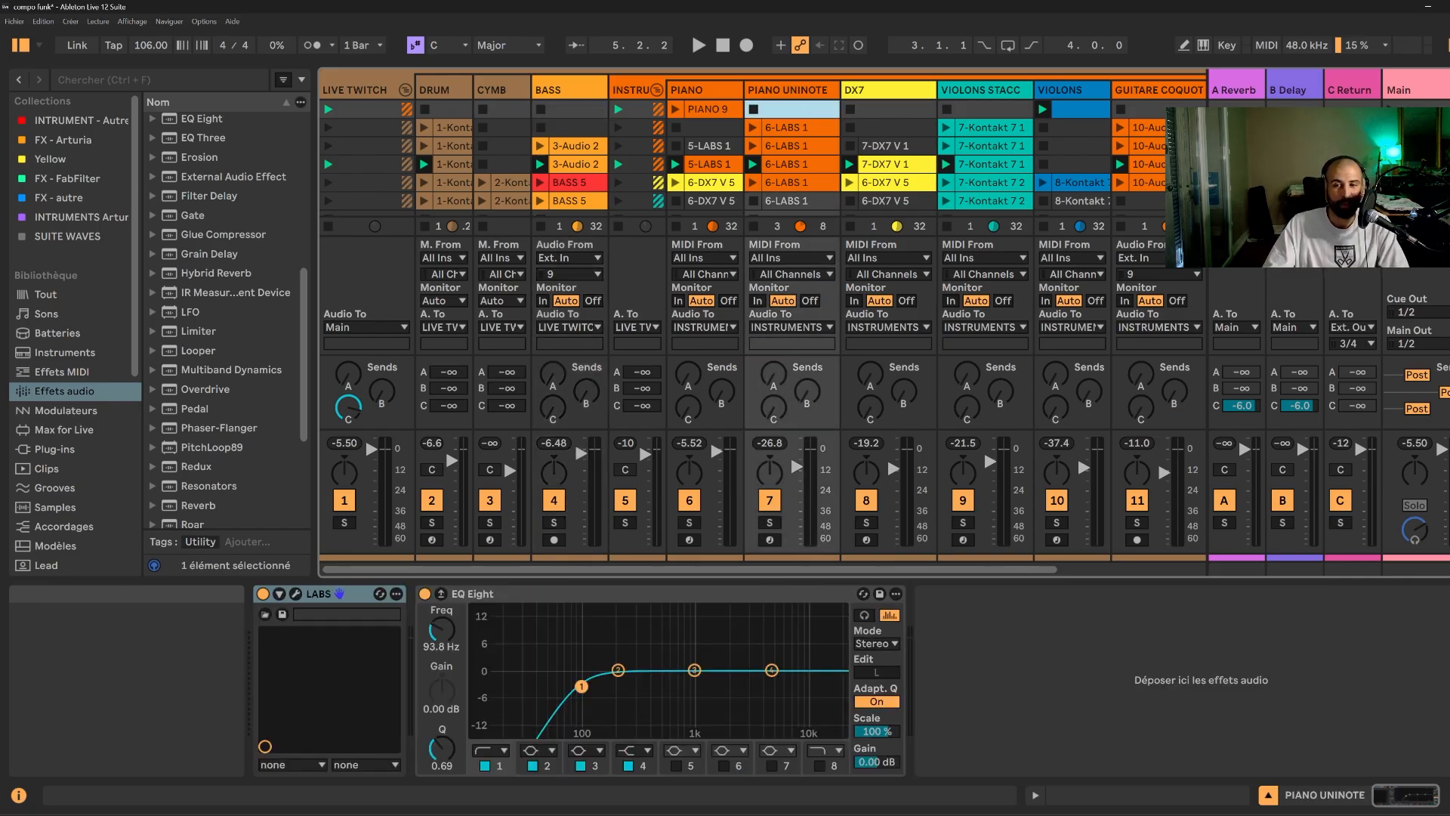
pyautogui.click(1061, 150)
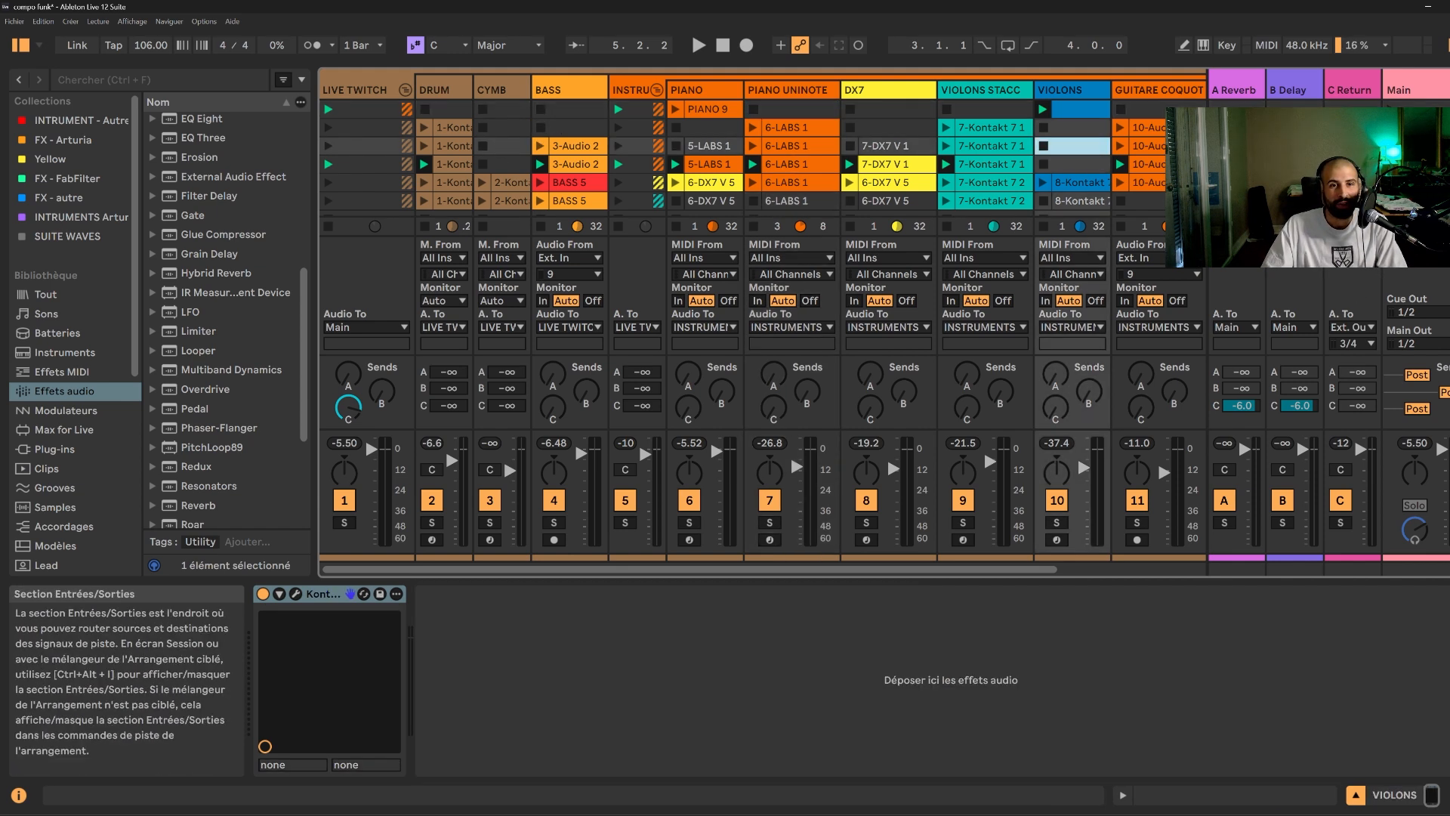
# - Stop all clips in the set and select the DRUM track
pyautogui.click(1409, 226)
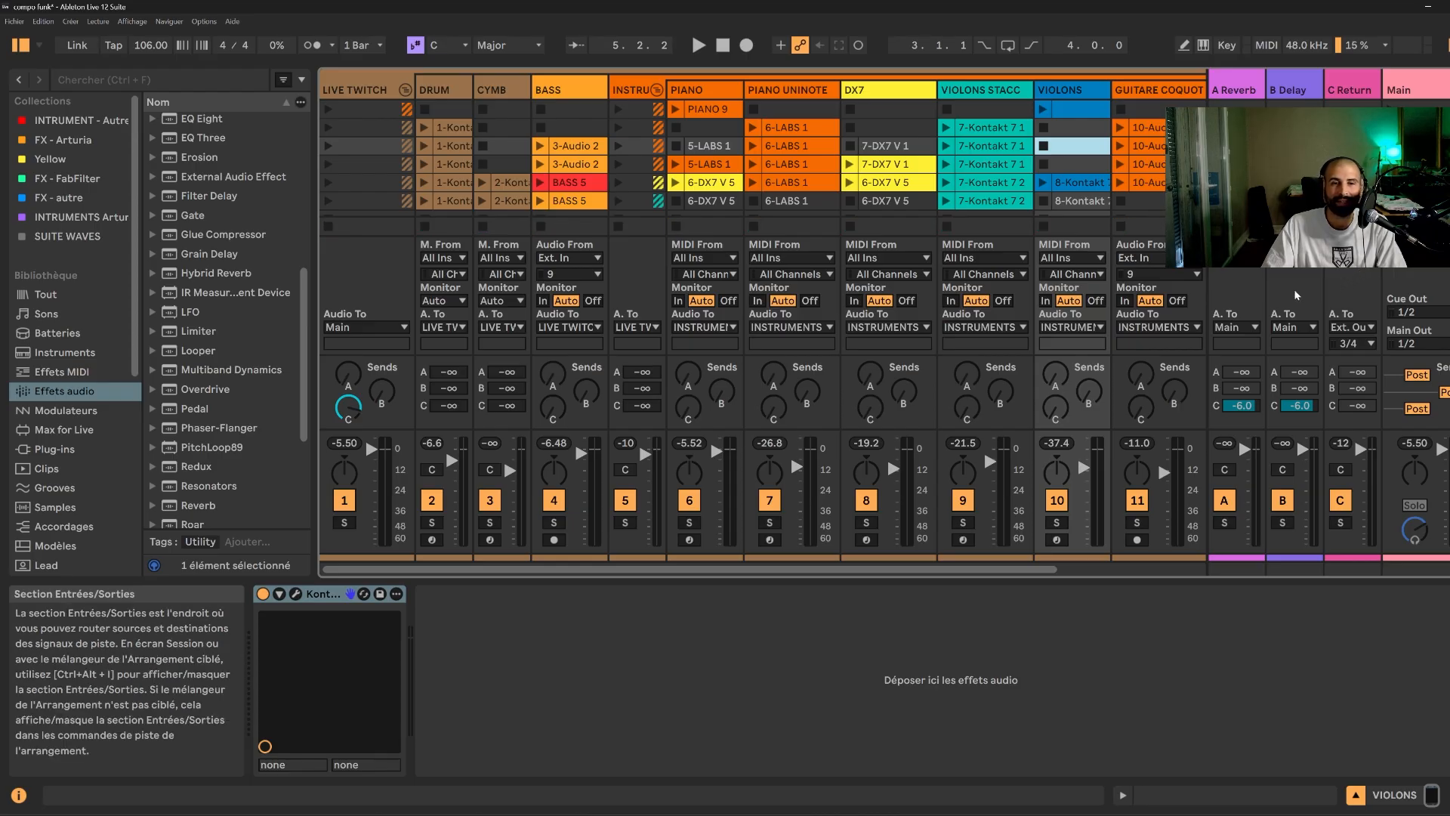
pyautogui.click(1236, 680)
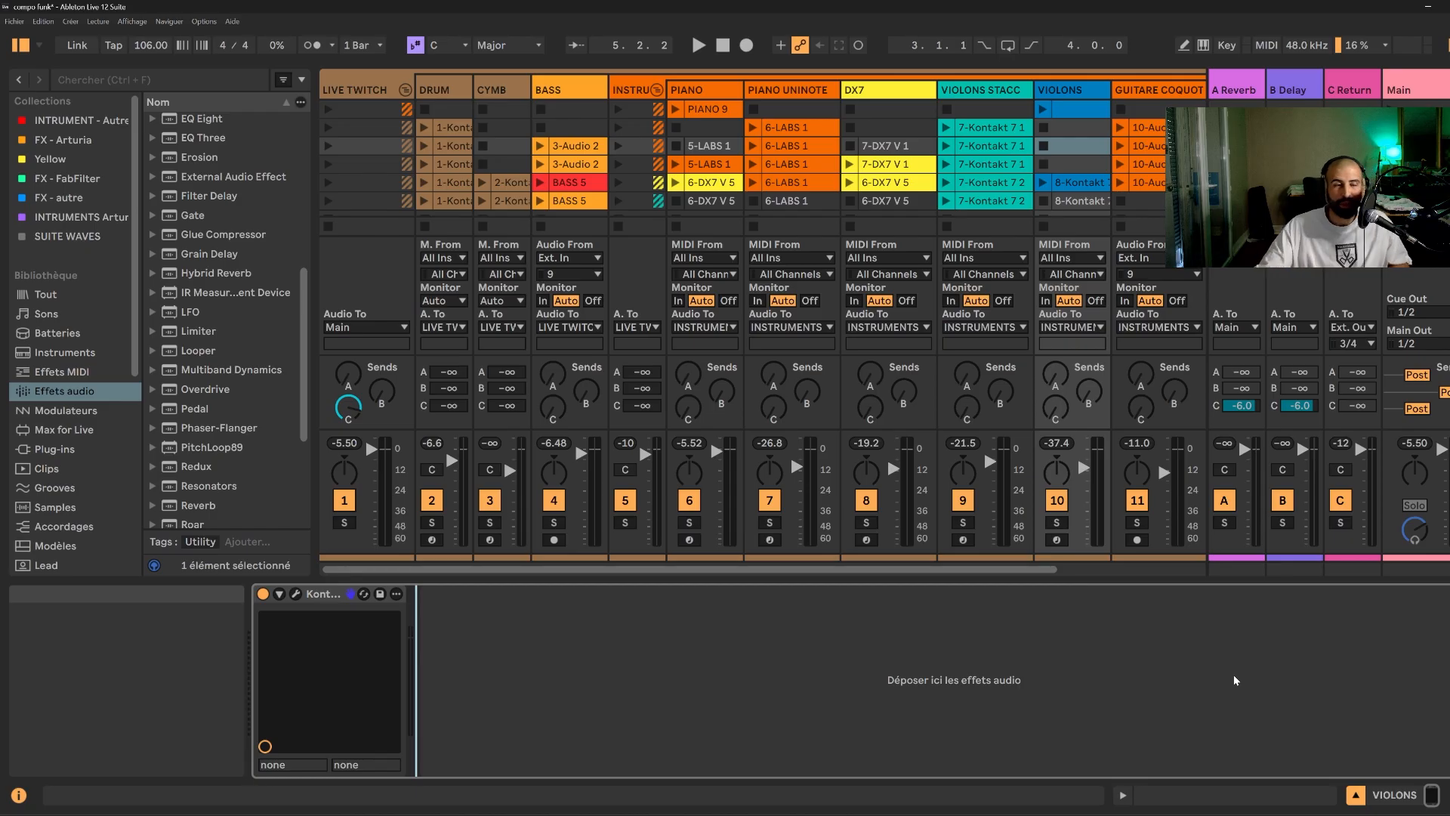
pyautogui.click(458, 91)
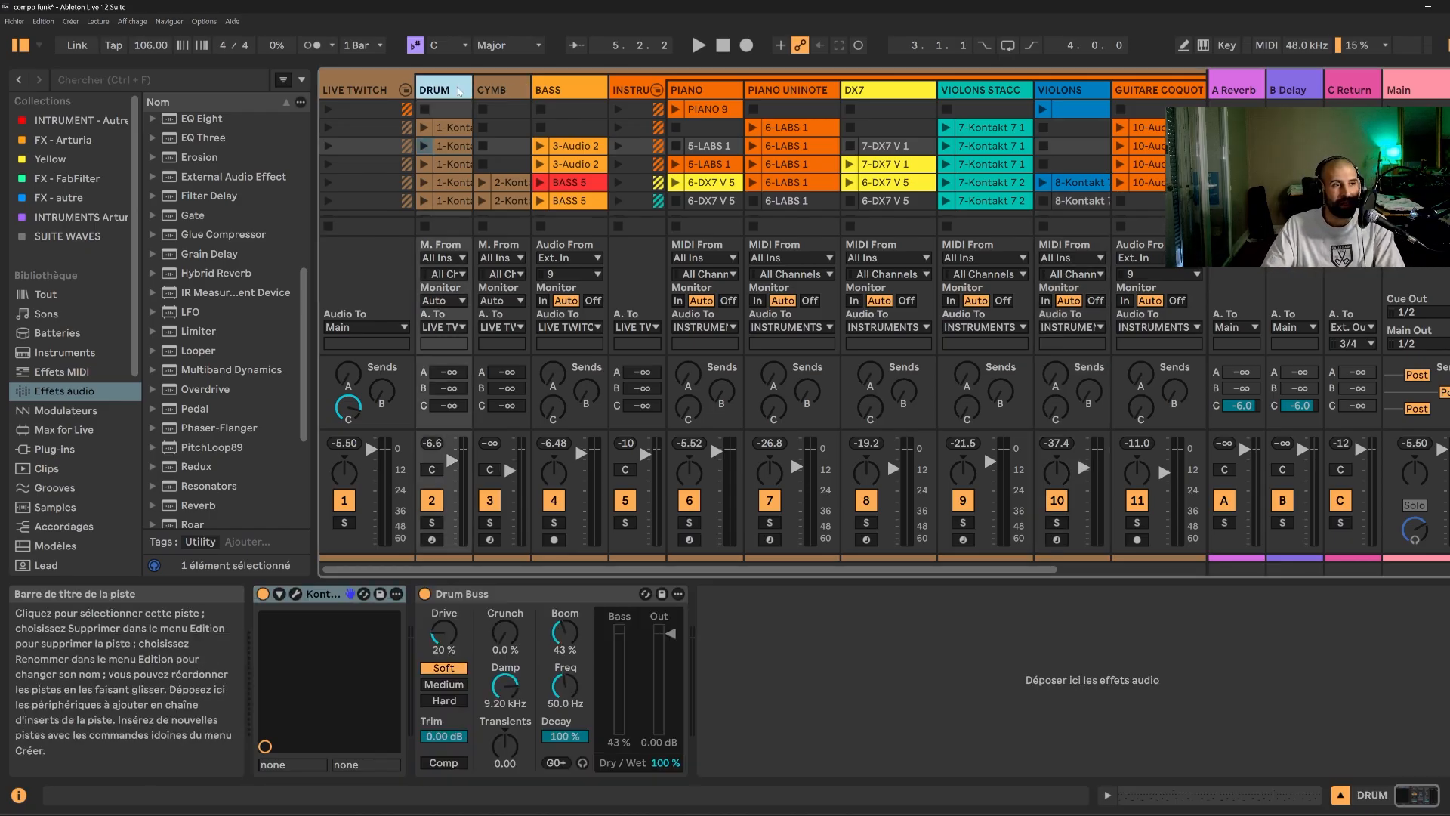
# - Play the first DRUM clip with its MIDI notes folded in an enlarged note editor, ending with playback stopped
pyautogui.click(442, 130)
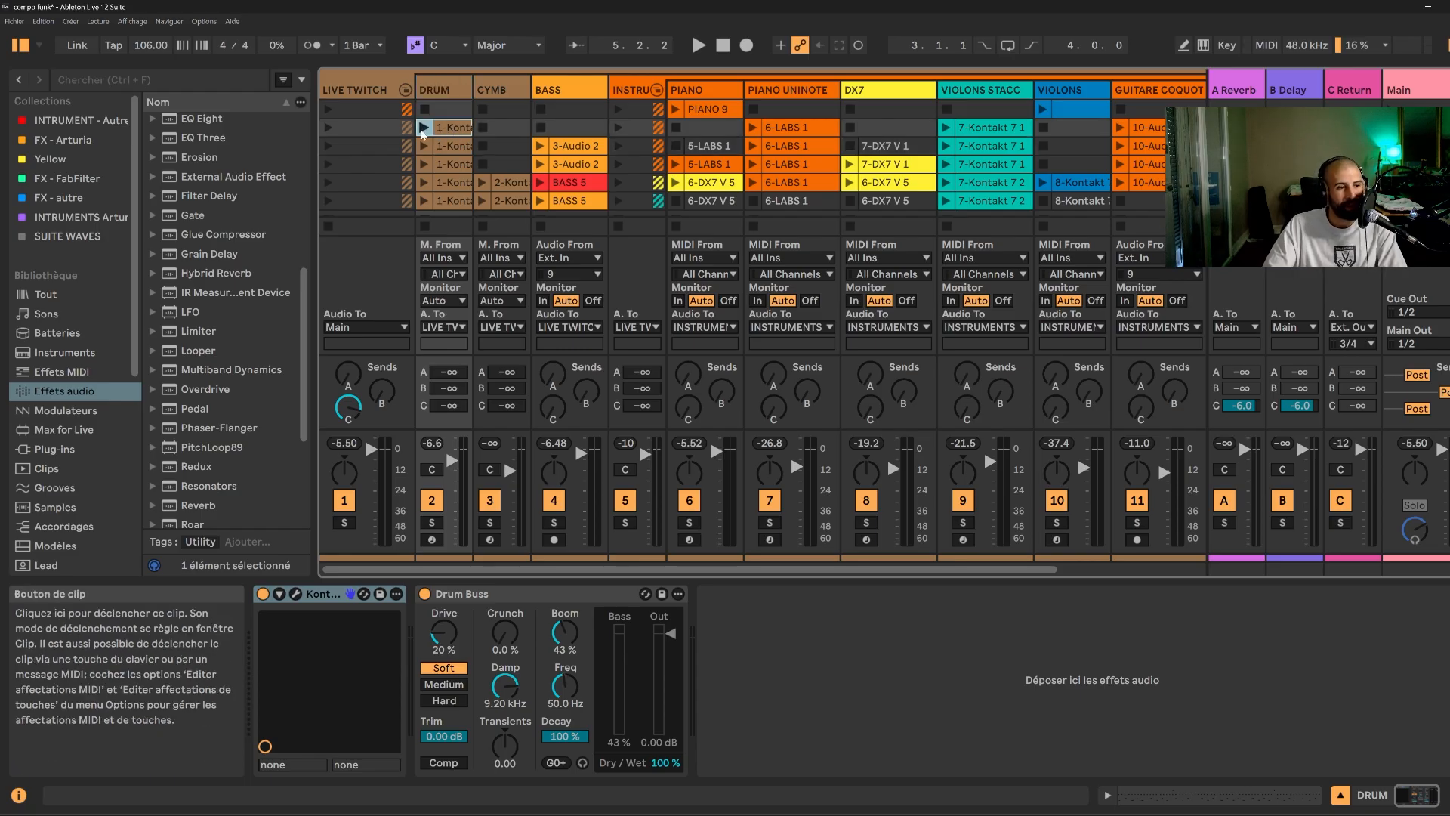
pyautogui.click(423, 130)
pyautogui.hotkey('shift', 'Tab')
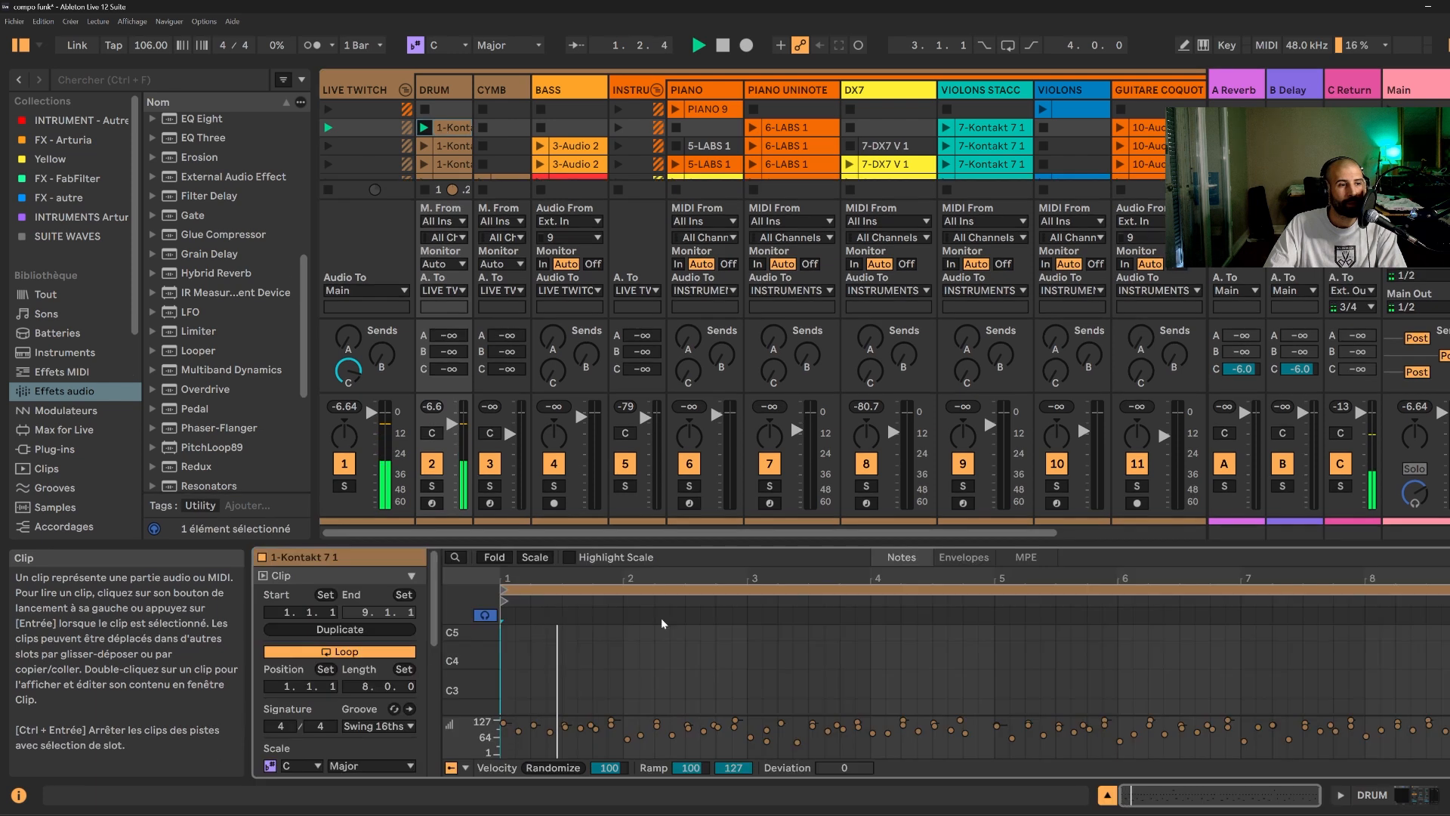
pyautogui.click(494, 557)
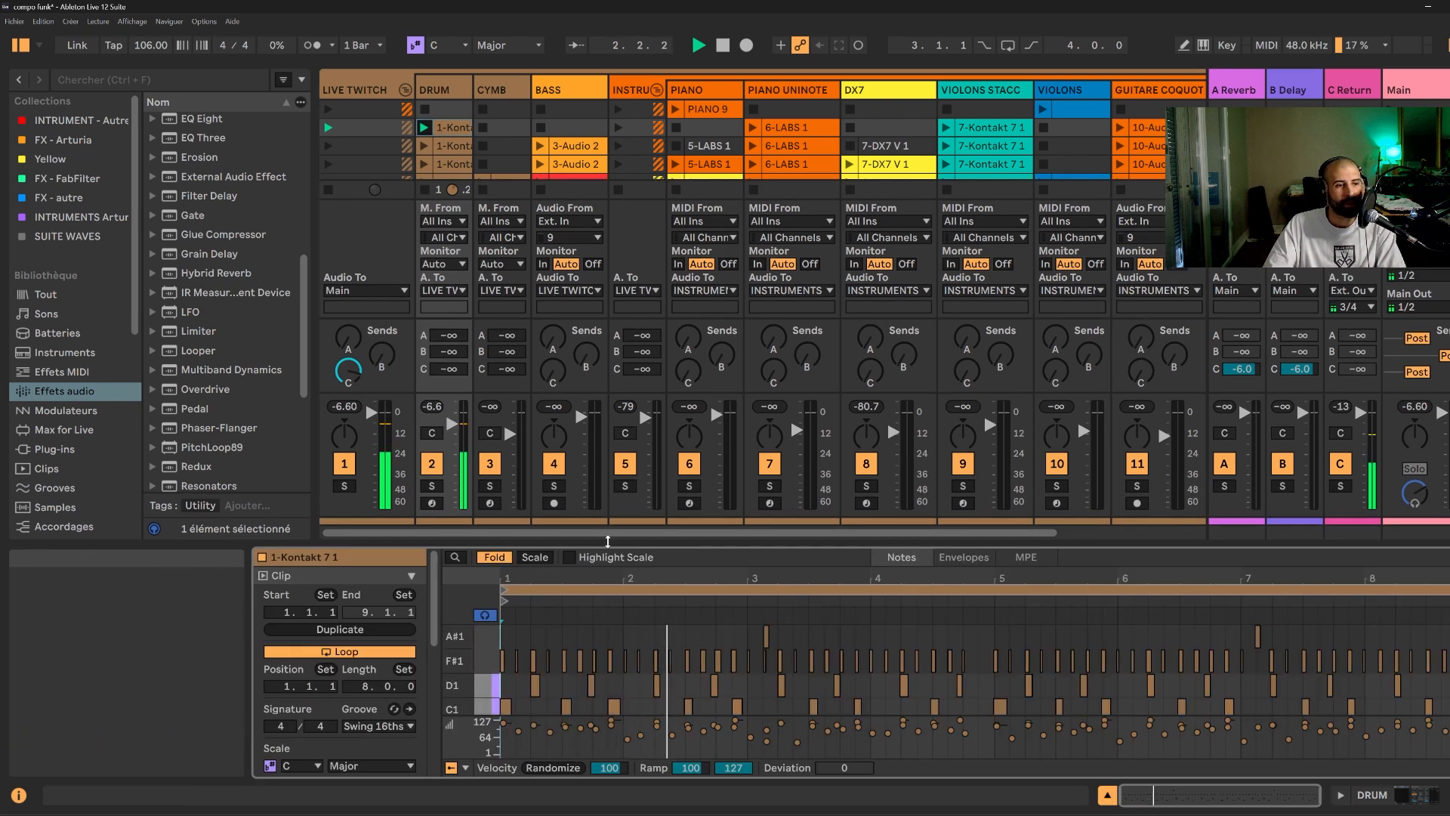
pyautogui.moveTo(608, 545); pyautogui.dragTo(607, 456)
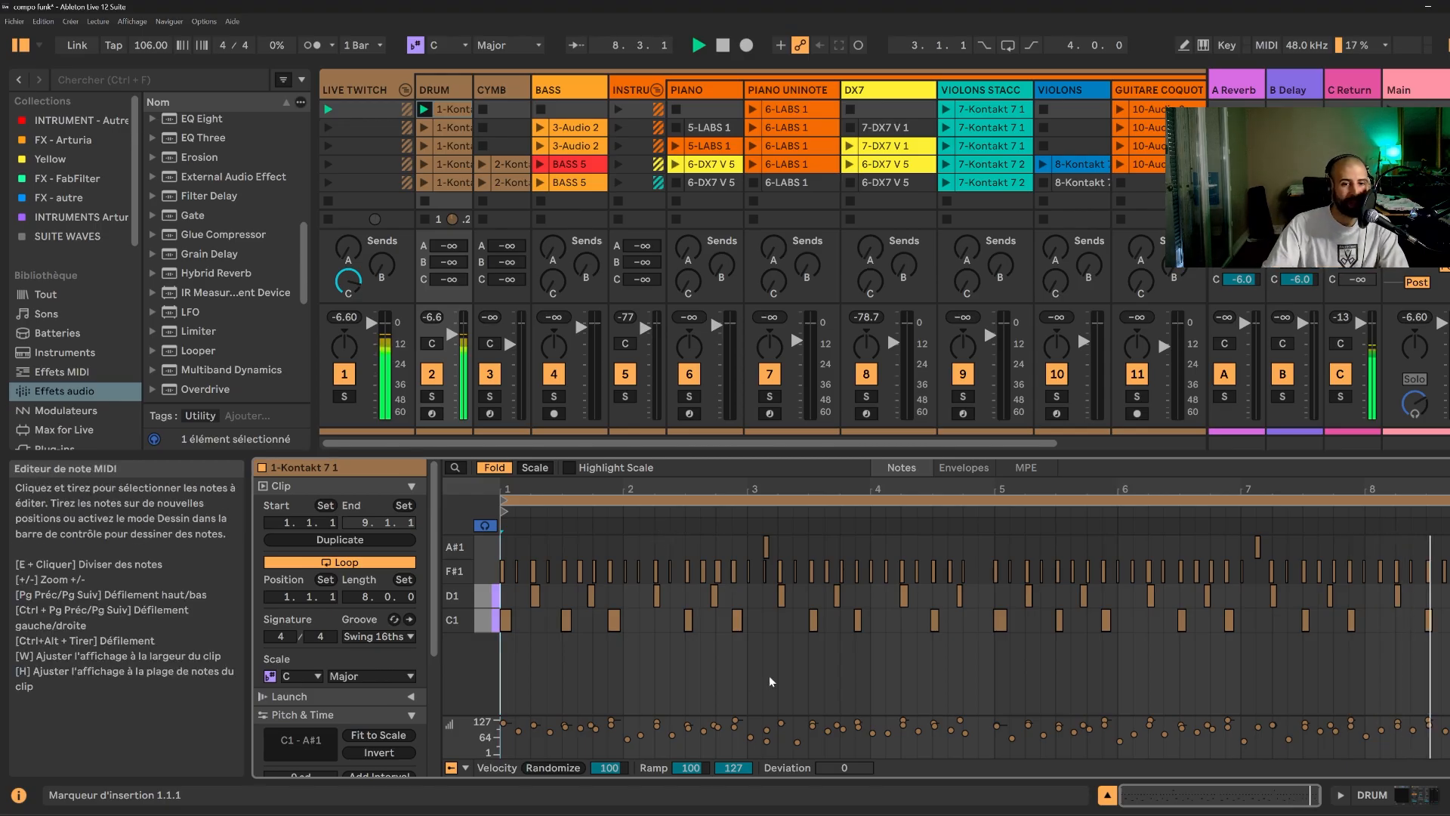
pyautogui.press('space')
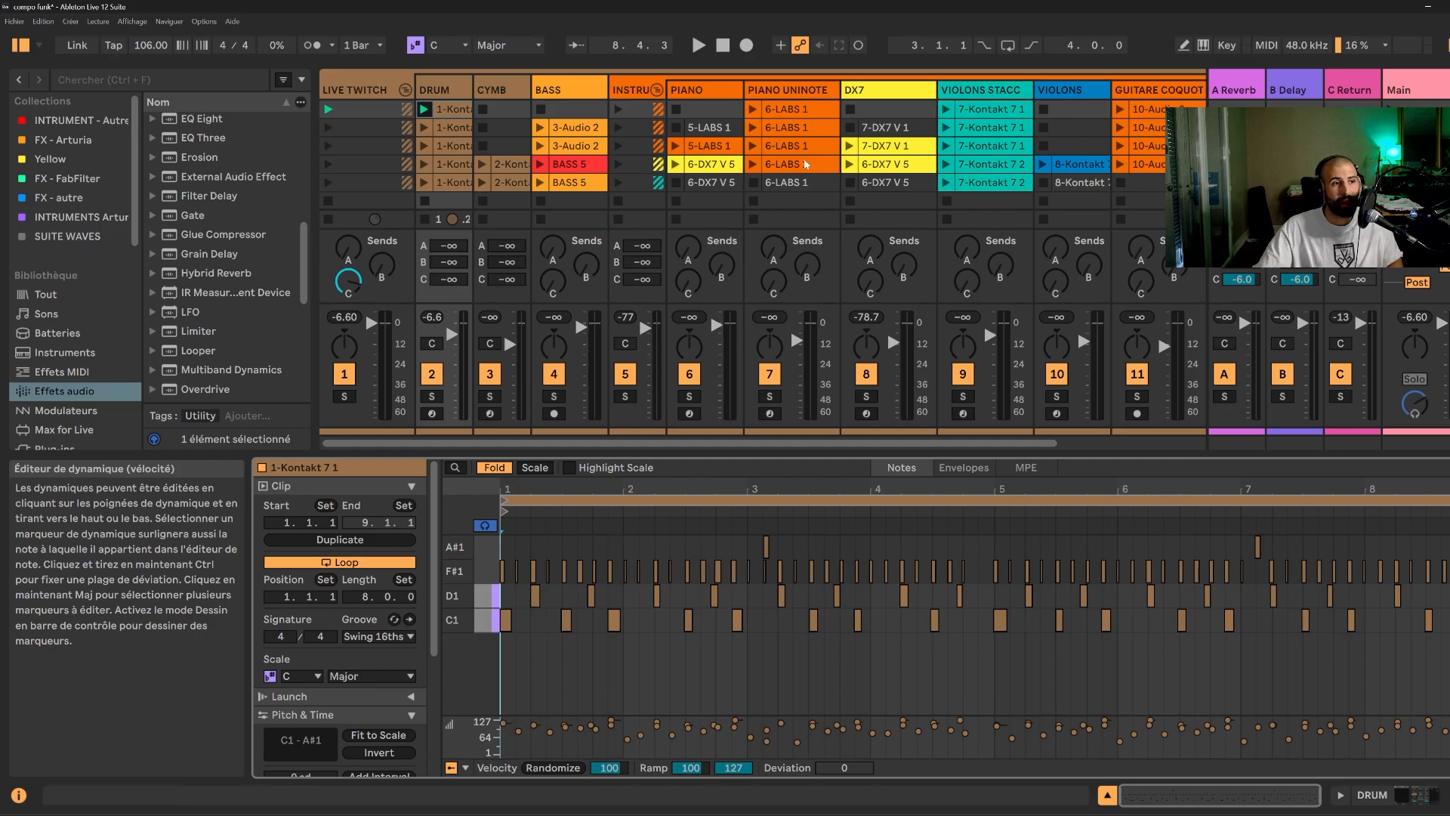
# - Arm the DRUM track for recording and audition its first and fourth clips, ending with playback stopped
pyautogui.click(432, 412)
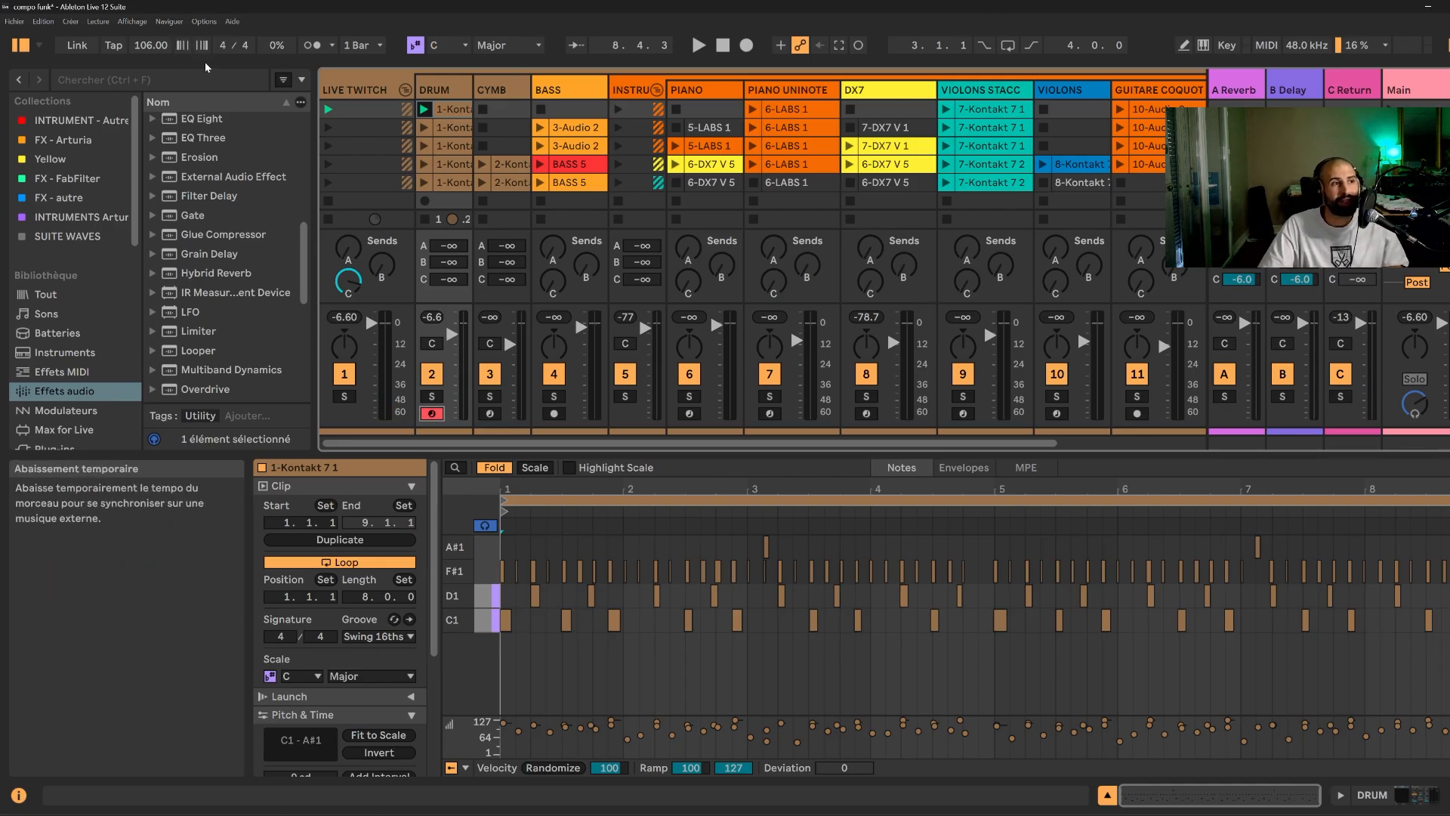
pyautogui.click(423, 110)
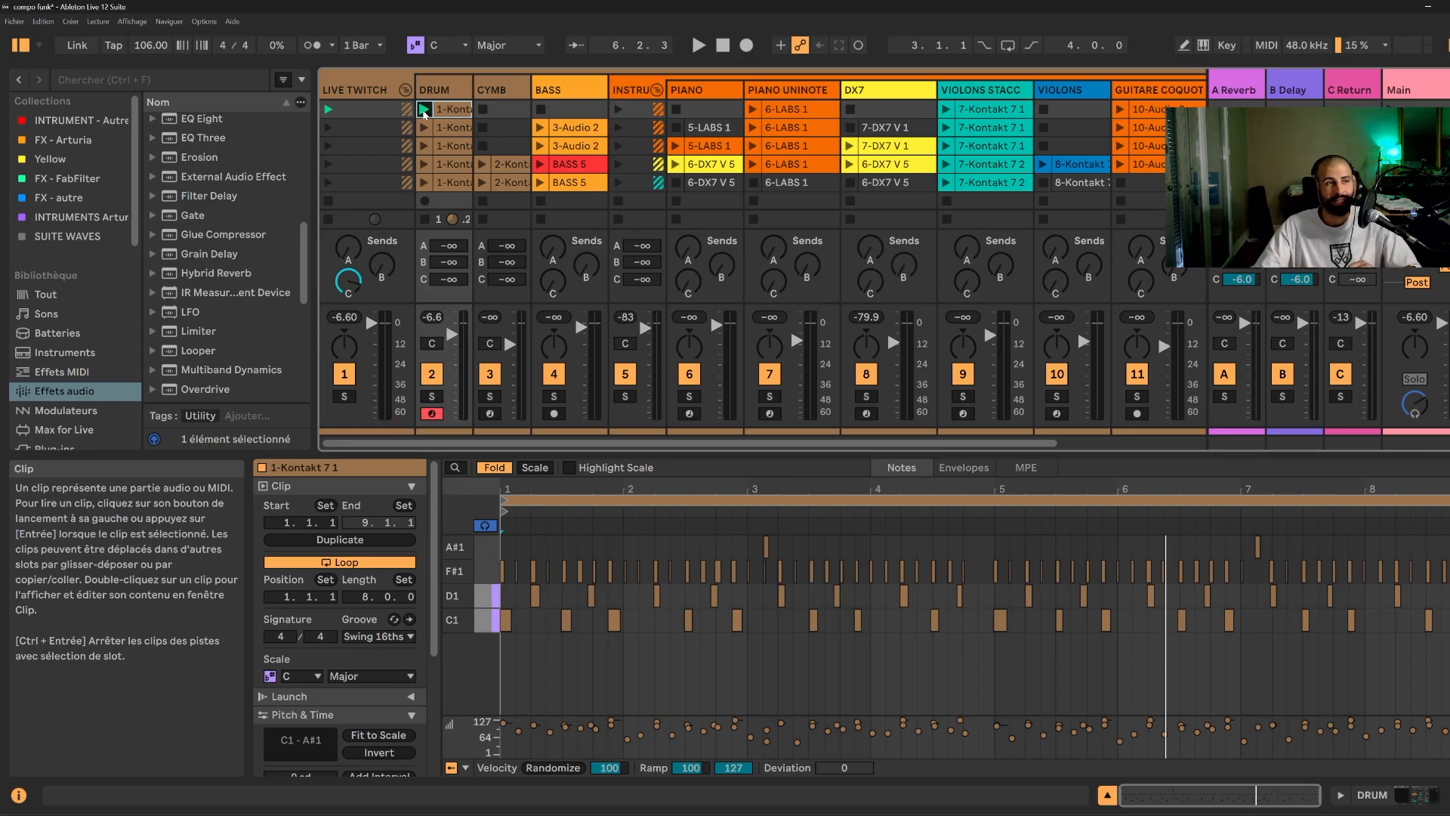
pyautogui.click(441, 166)
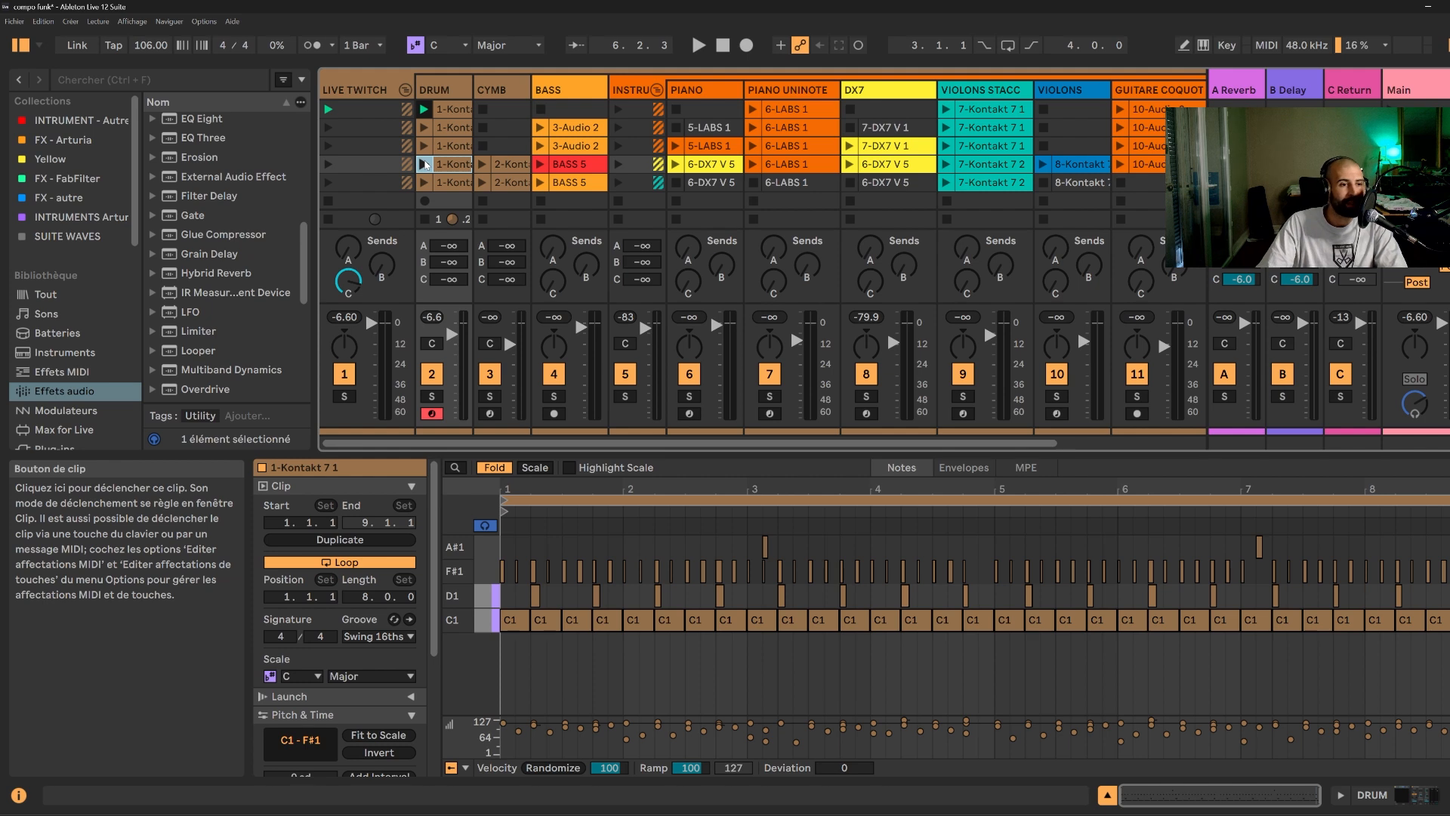
pyautogui.click(424, 165)
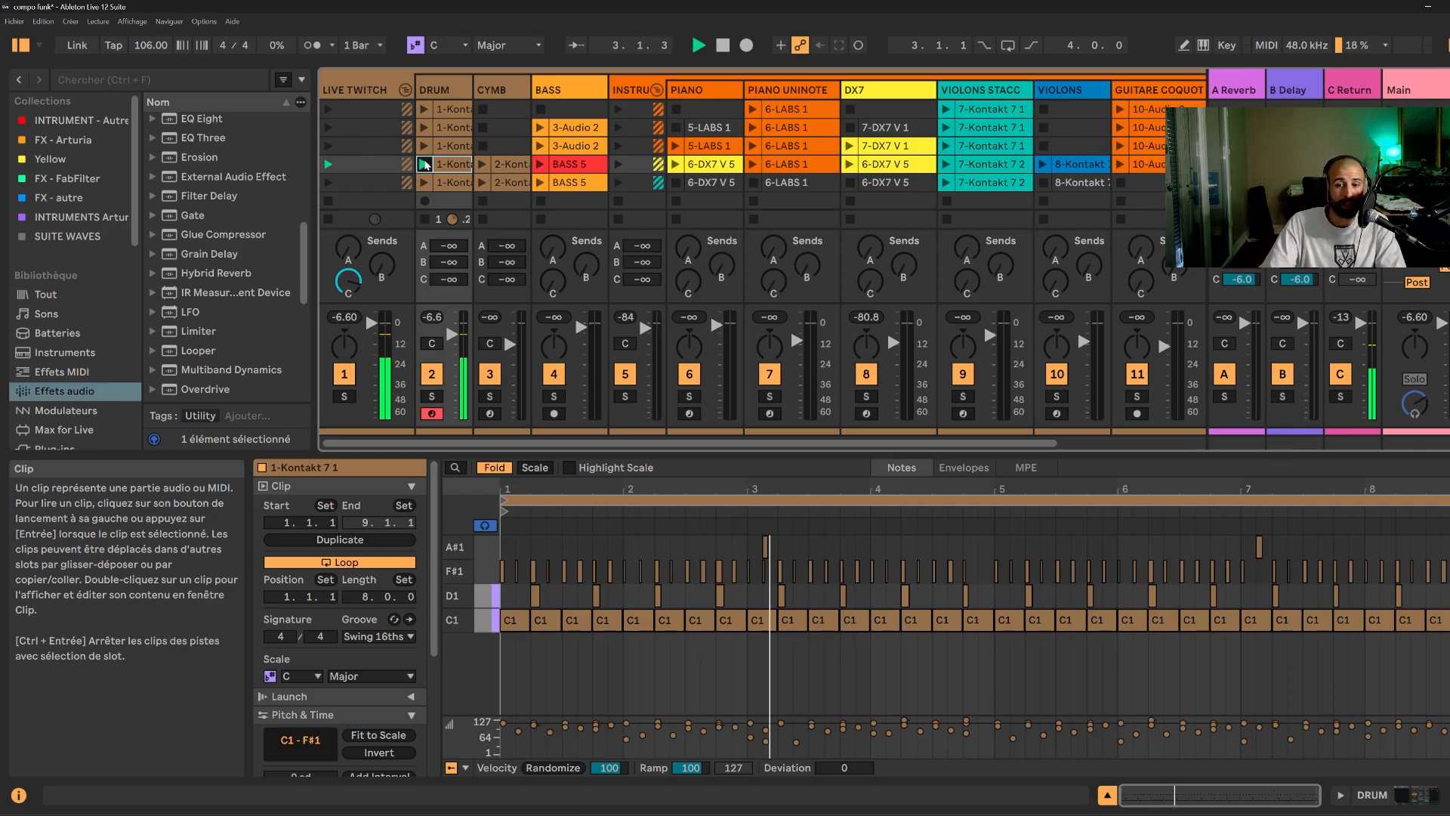
pyautogui.press('space')
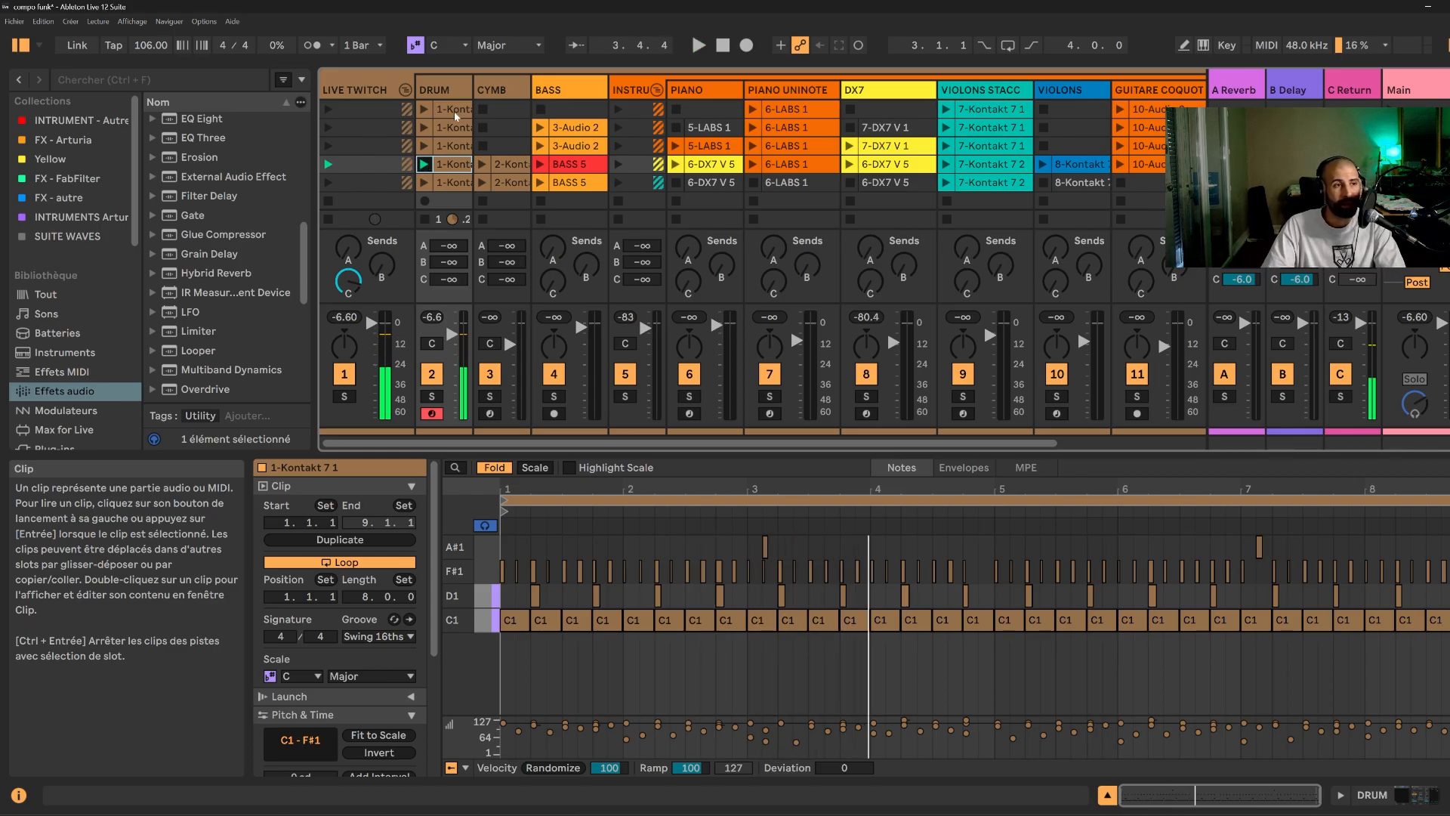
# - Show the MIDI notes of the first DRUM clip
pyautogui.scroll(1, 454, 111)
pyautogui.doubleClick(452, 128)
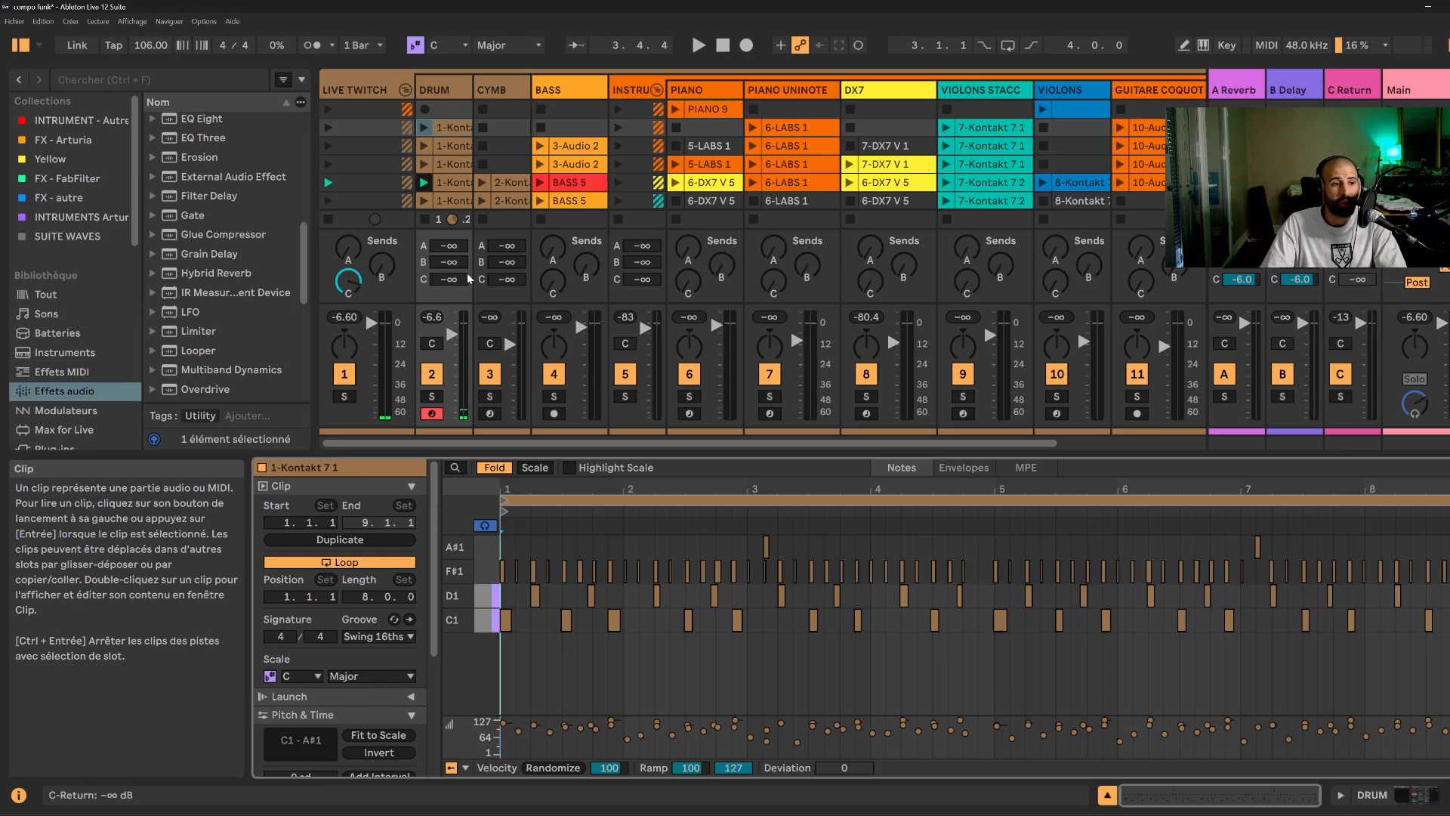
pyautogui.click(458, 133)
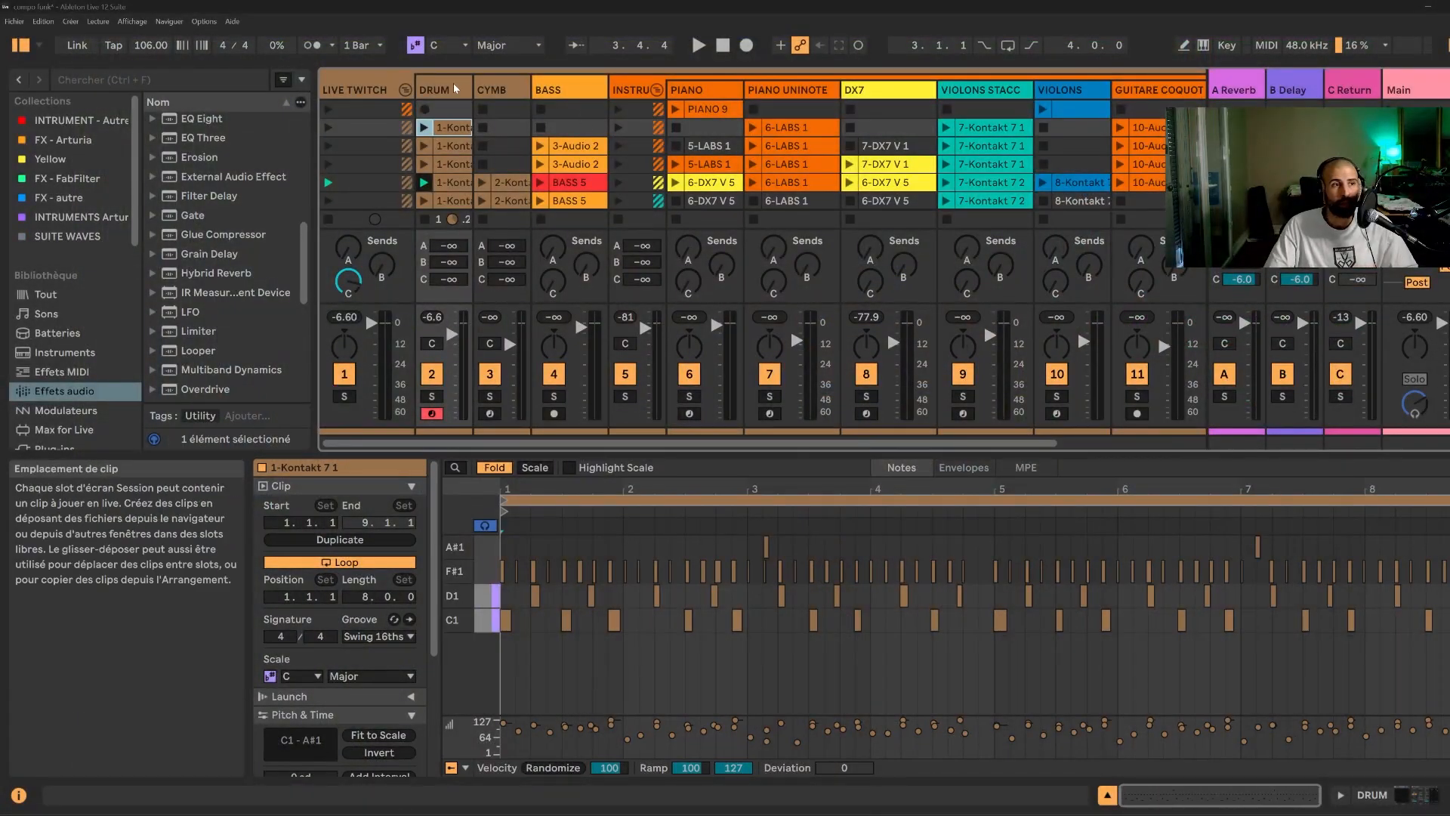
# - Open the DRUM track's Kontakt window and list the kits in the Abbey Road 70s Drummer library
pyautogui.click(444, 89)
pyautogui.click(1413, 796)
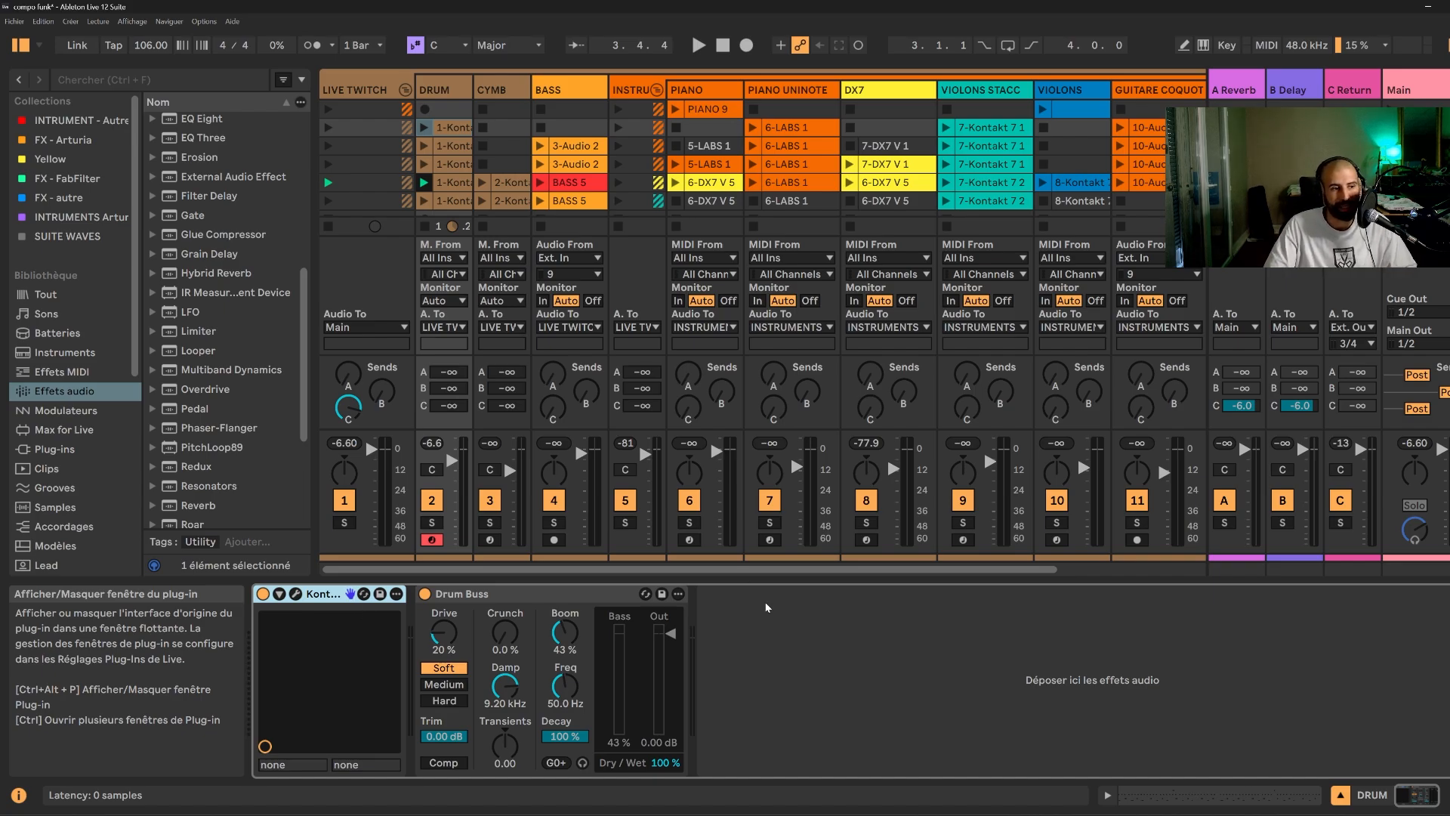
pyautogui.hotkey('ctrl', 'alt', 'p')
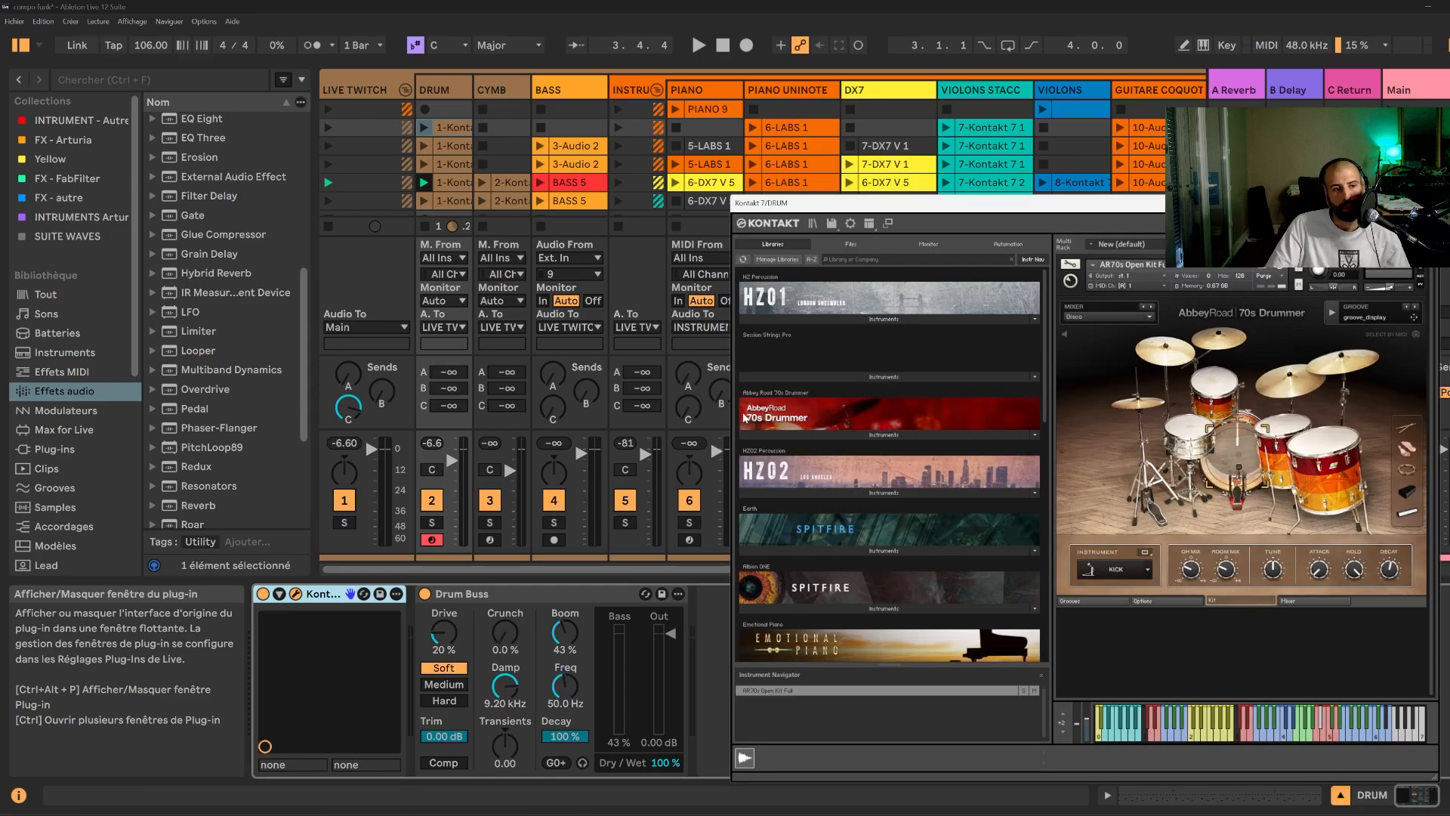
pyautogui.click(844, 433)
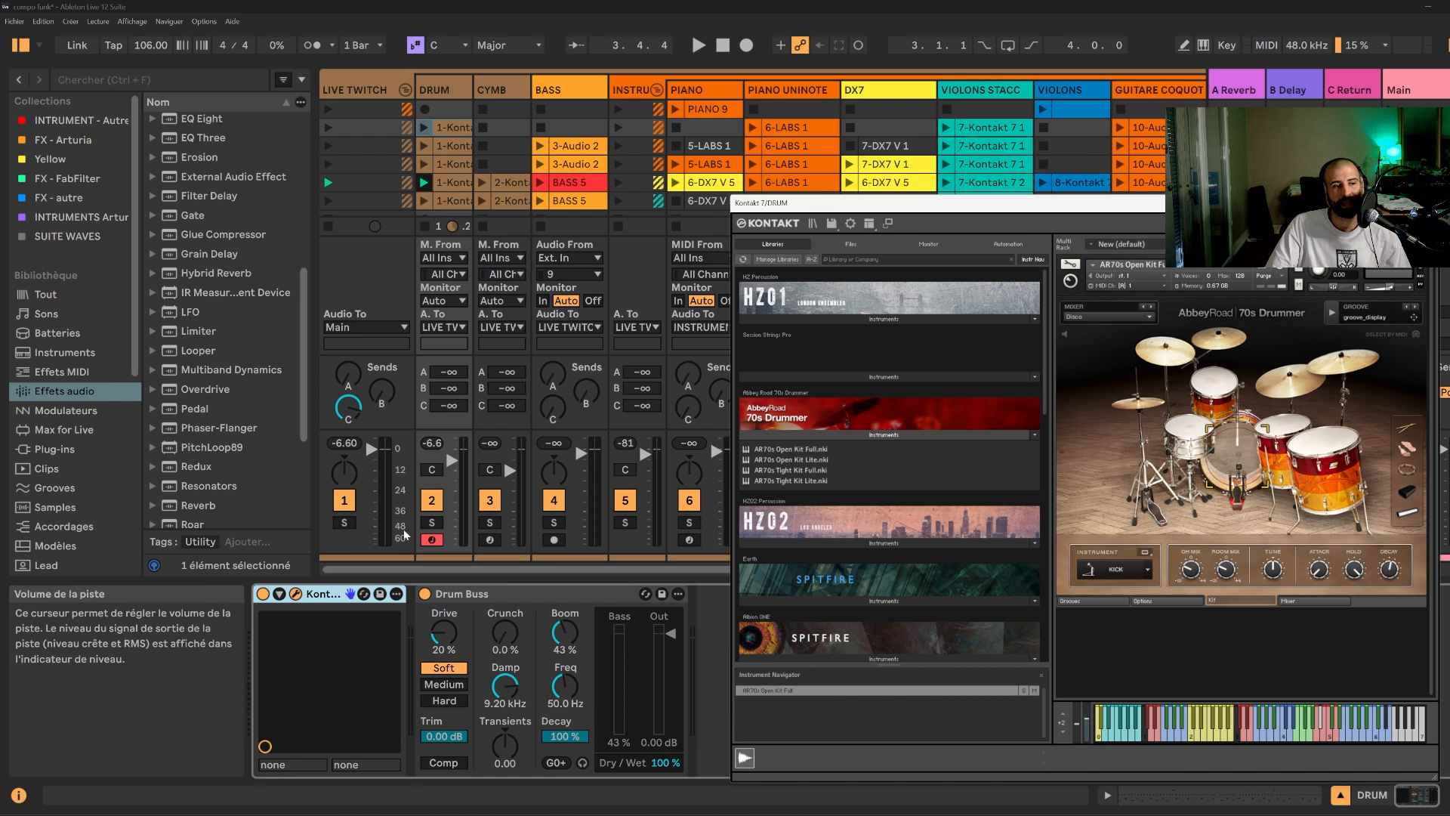
# - Solo the DRUM track and play its first clip with the Kontakt window closed
pyautogui.click(432, 523)
pyautogui.click(1426, 203)
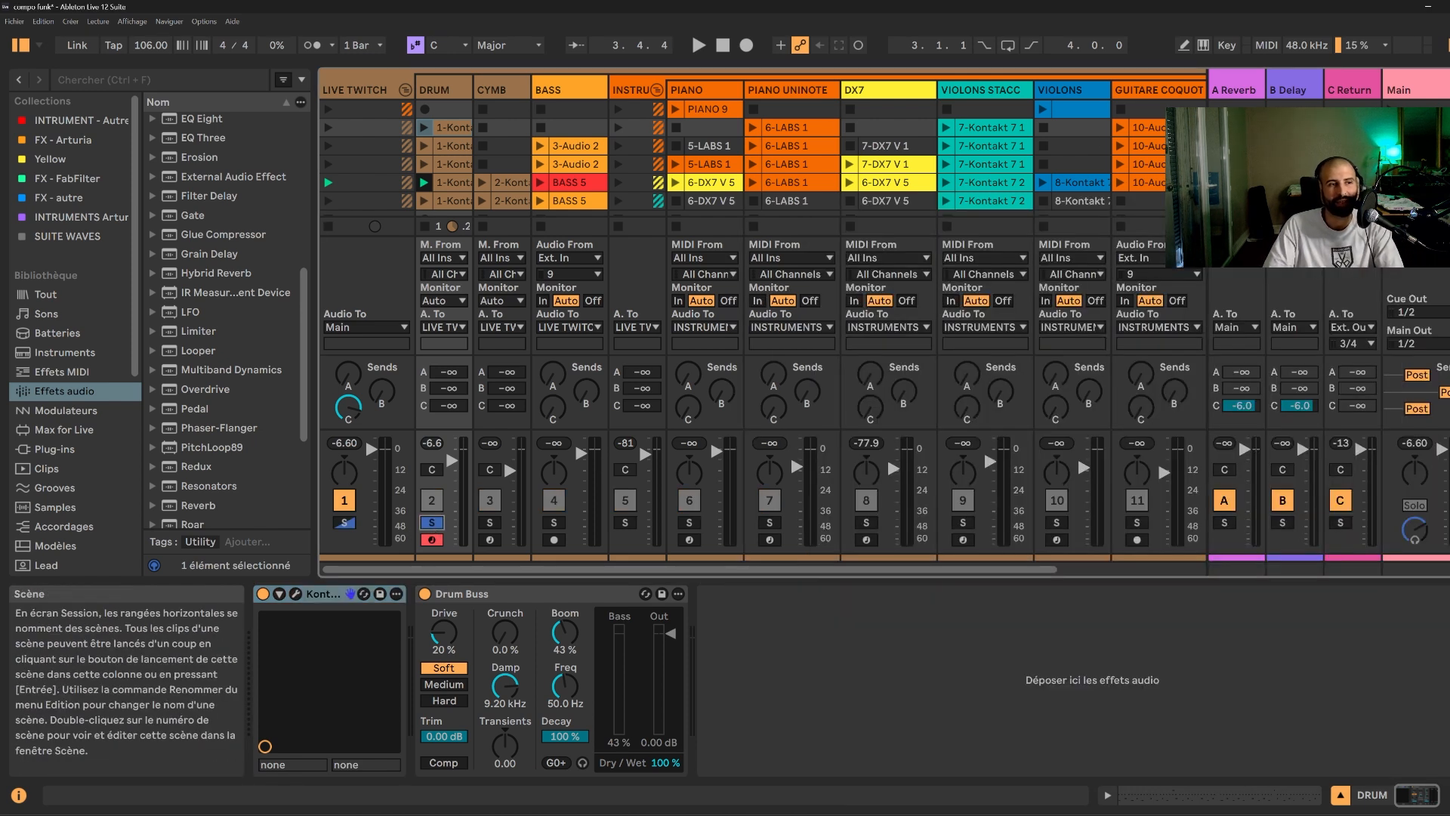
pyautogui.press('space')
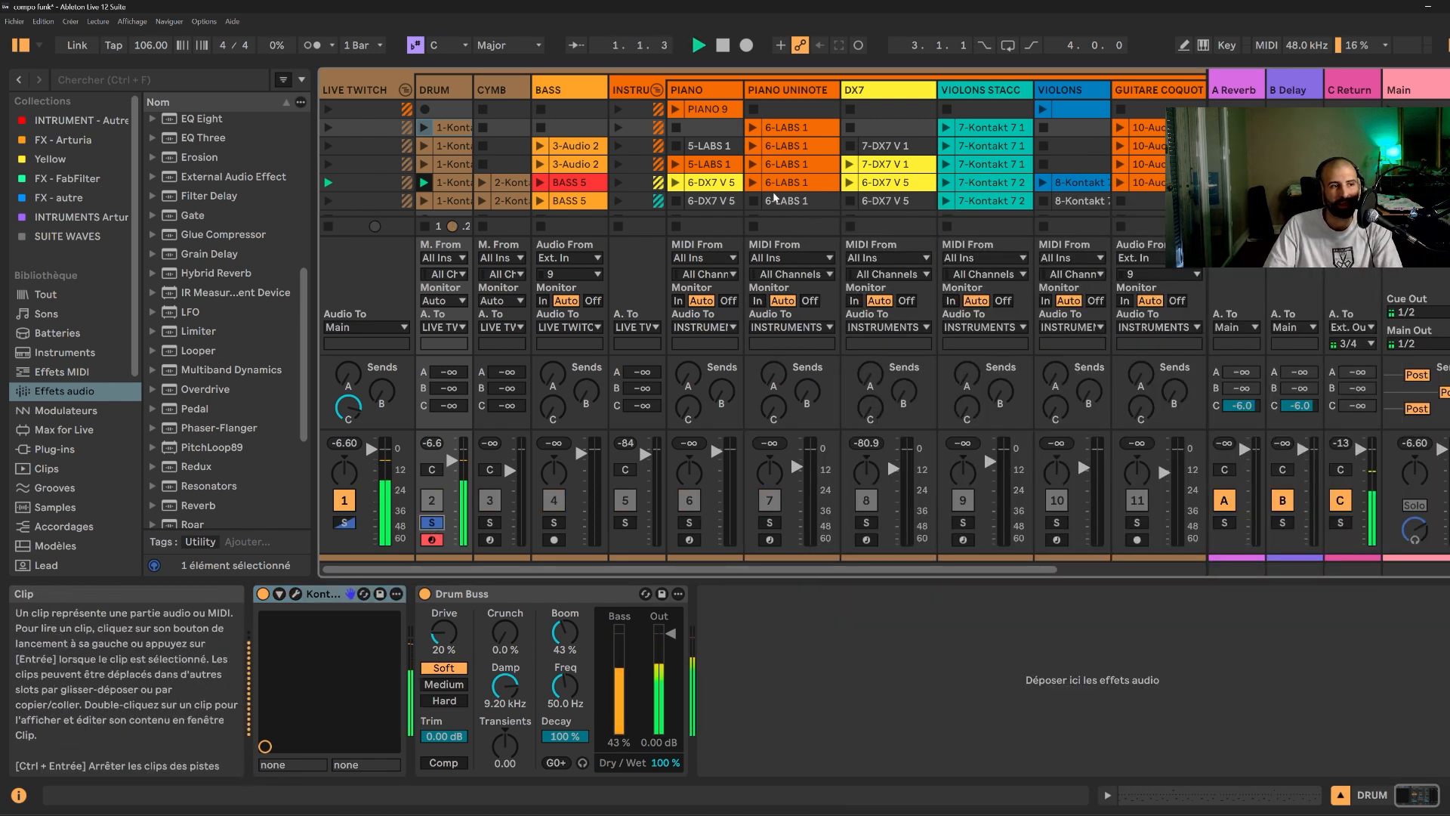
pyautogui.click(422, 125)
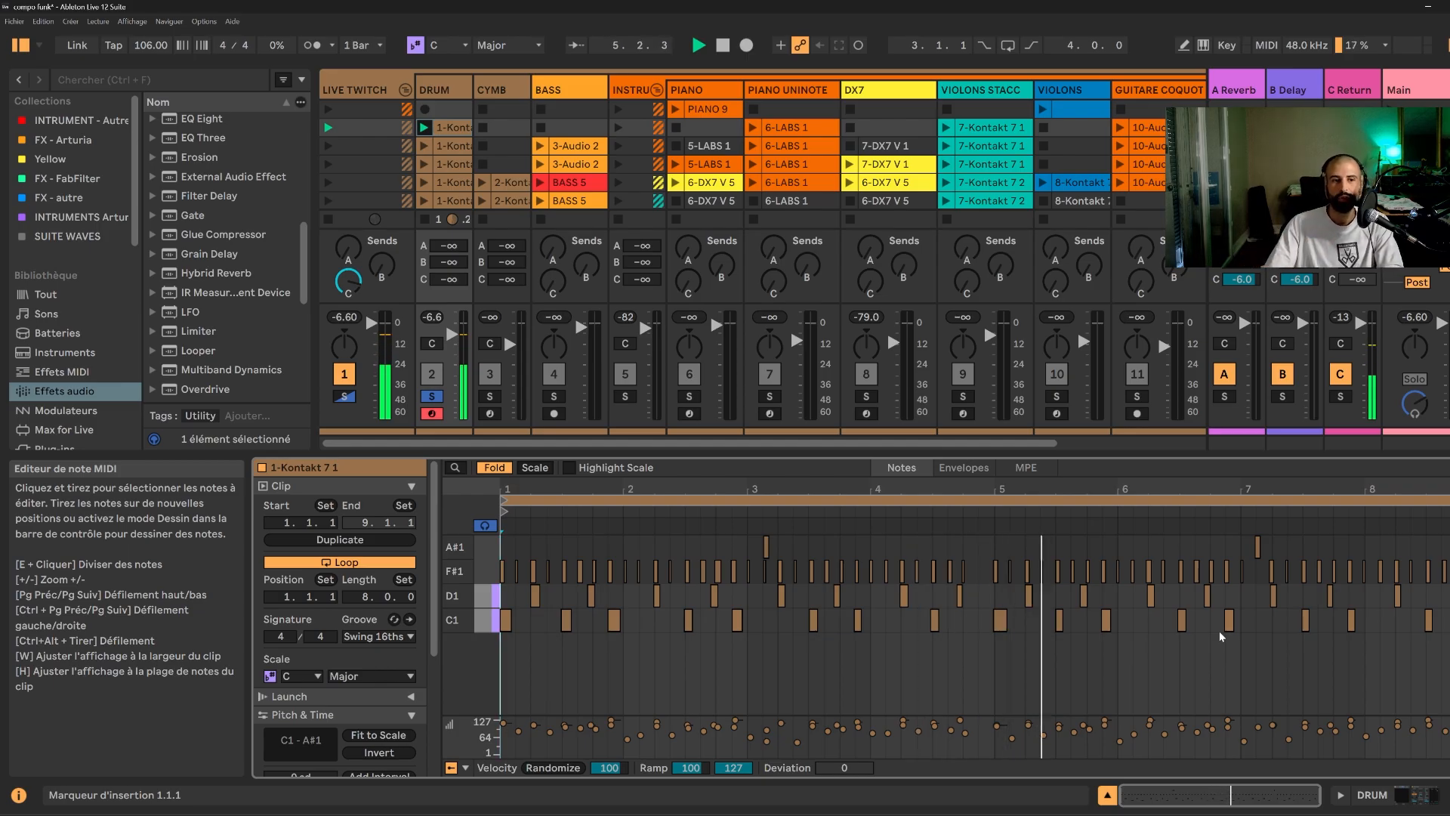
# - Select the range from 1.4.3 to 2.1.1 in the first DRUM clip, replay the clip and stop playback
pyautogui.click(964, 626)
pyautogui.moveTo(965, 627); pyautogui.dragTo(961, 632)
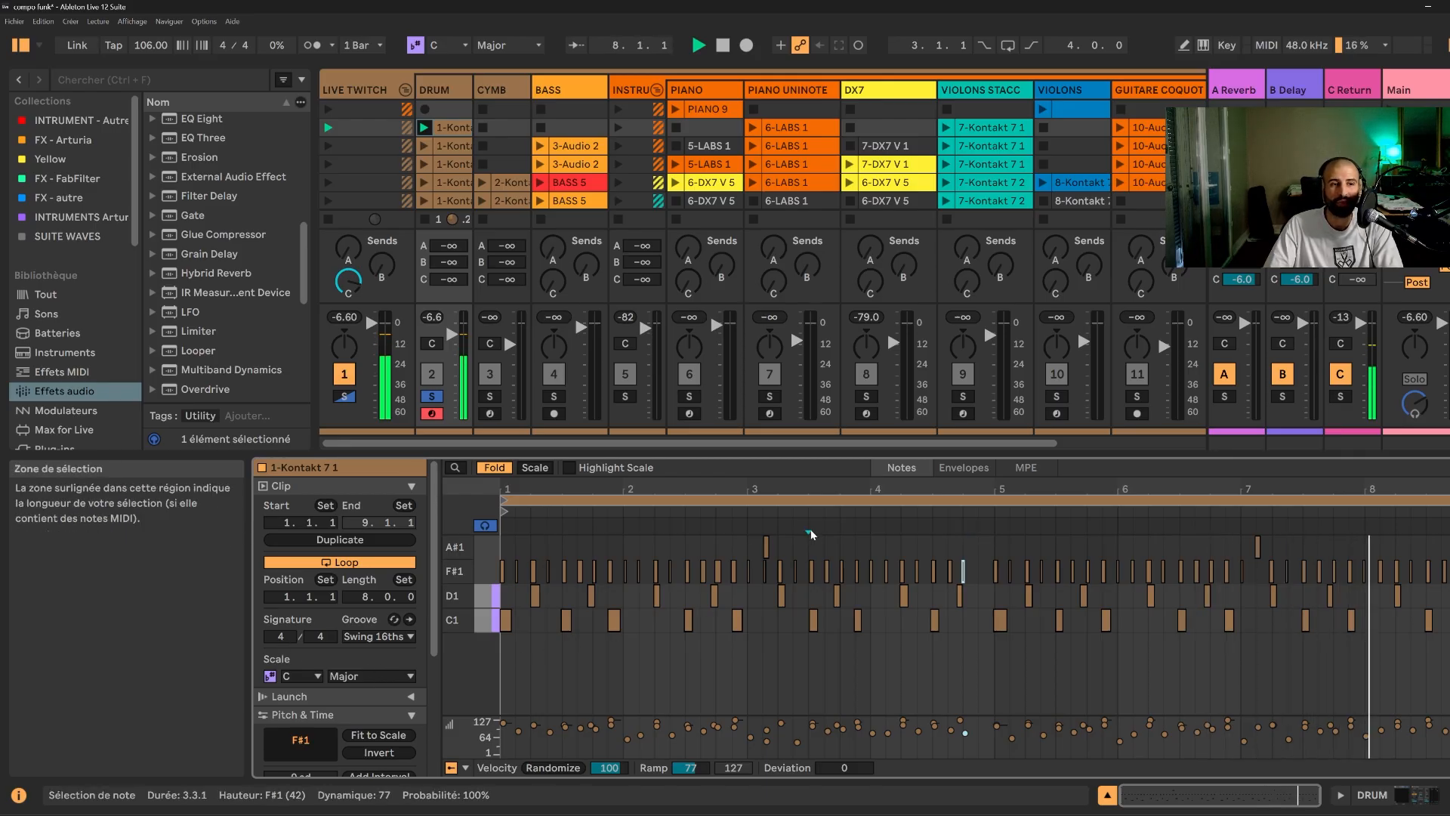
pyautogui.click(619, 543)
pyautogui.moveTo(618, 542); pyautogui.dragTo(611, 553)
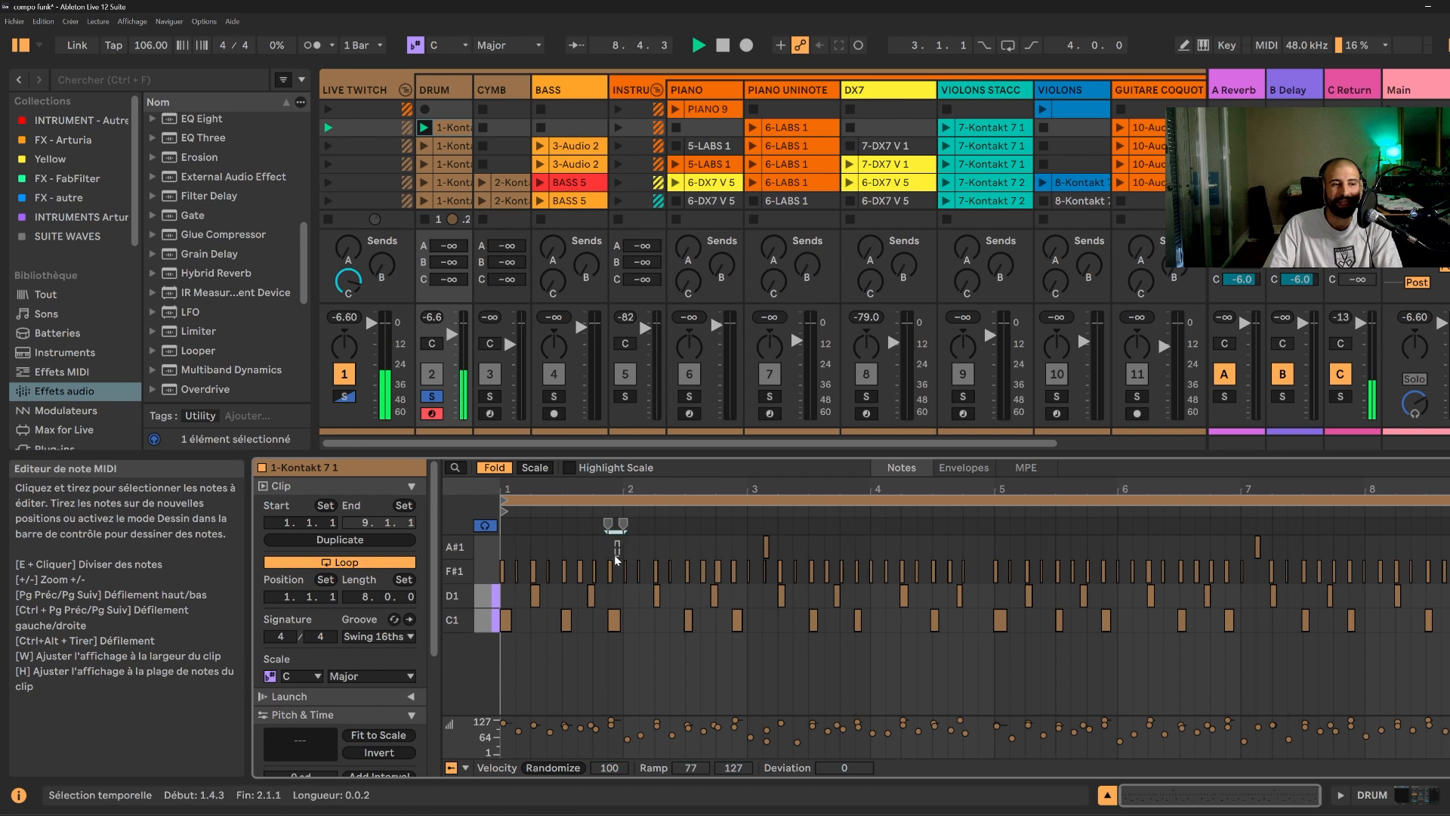
pyautogui.press('space')
pyautogui.press('space')
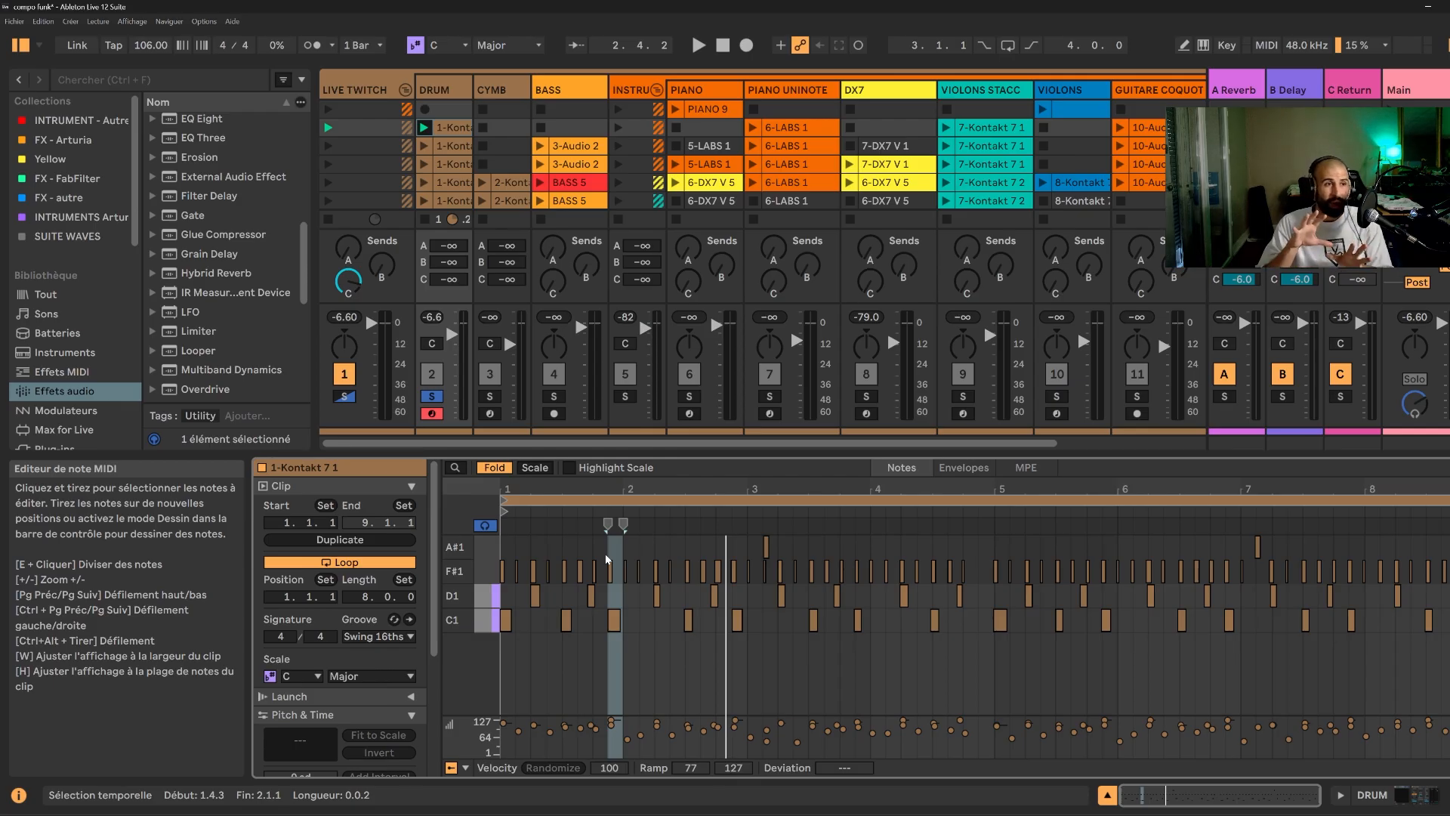
# - Audition the first three DRUM clips in turn and show the fourth clip's MIDI notes
pyautogui.click(446, 145)
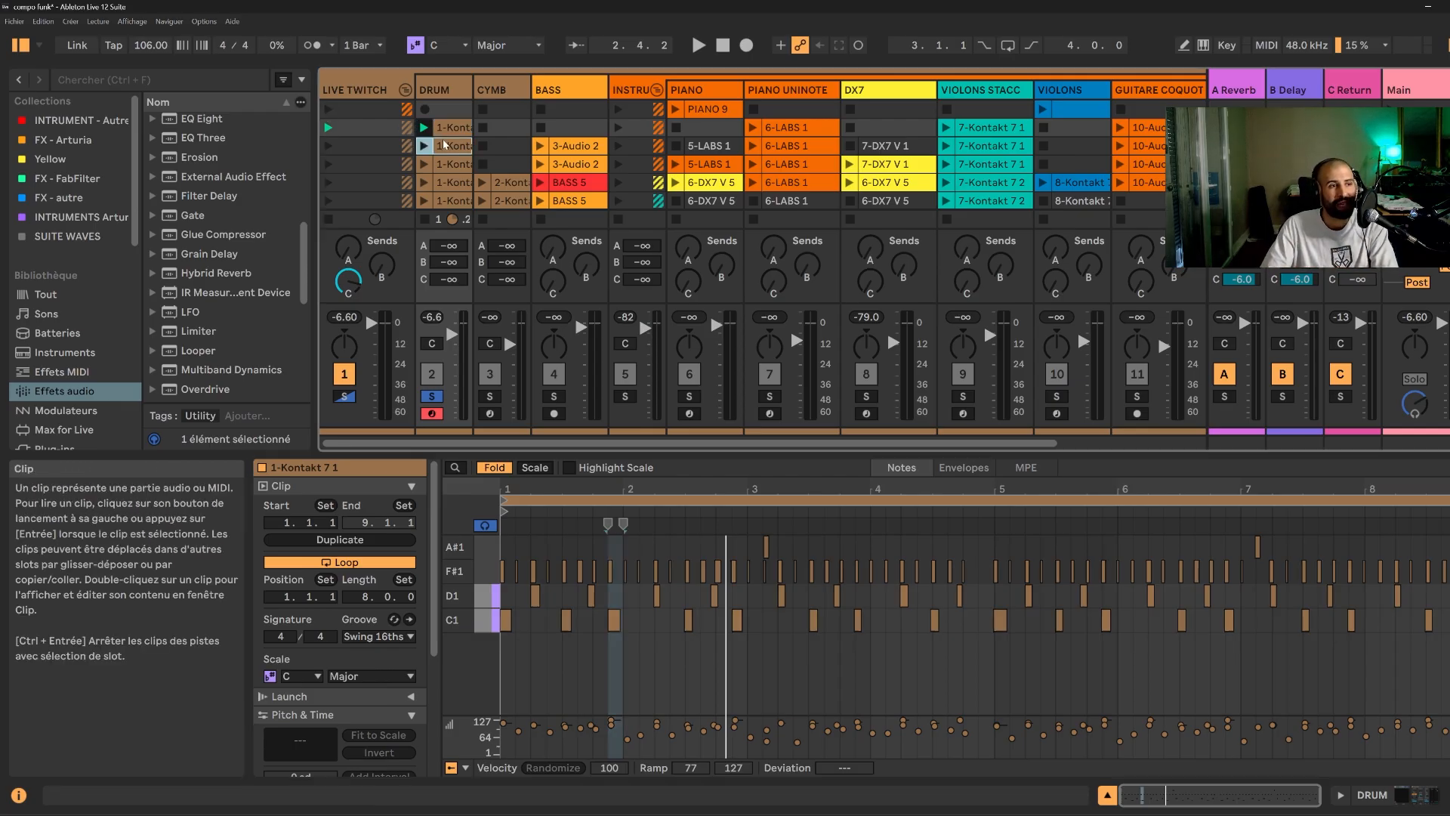
pyautogui.scroll(-2, 447, 151)
pyautogui.scroll(2, 448, 156)
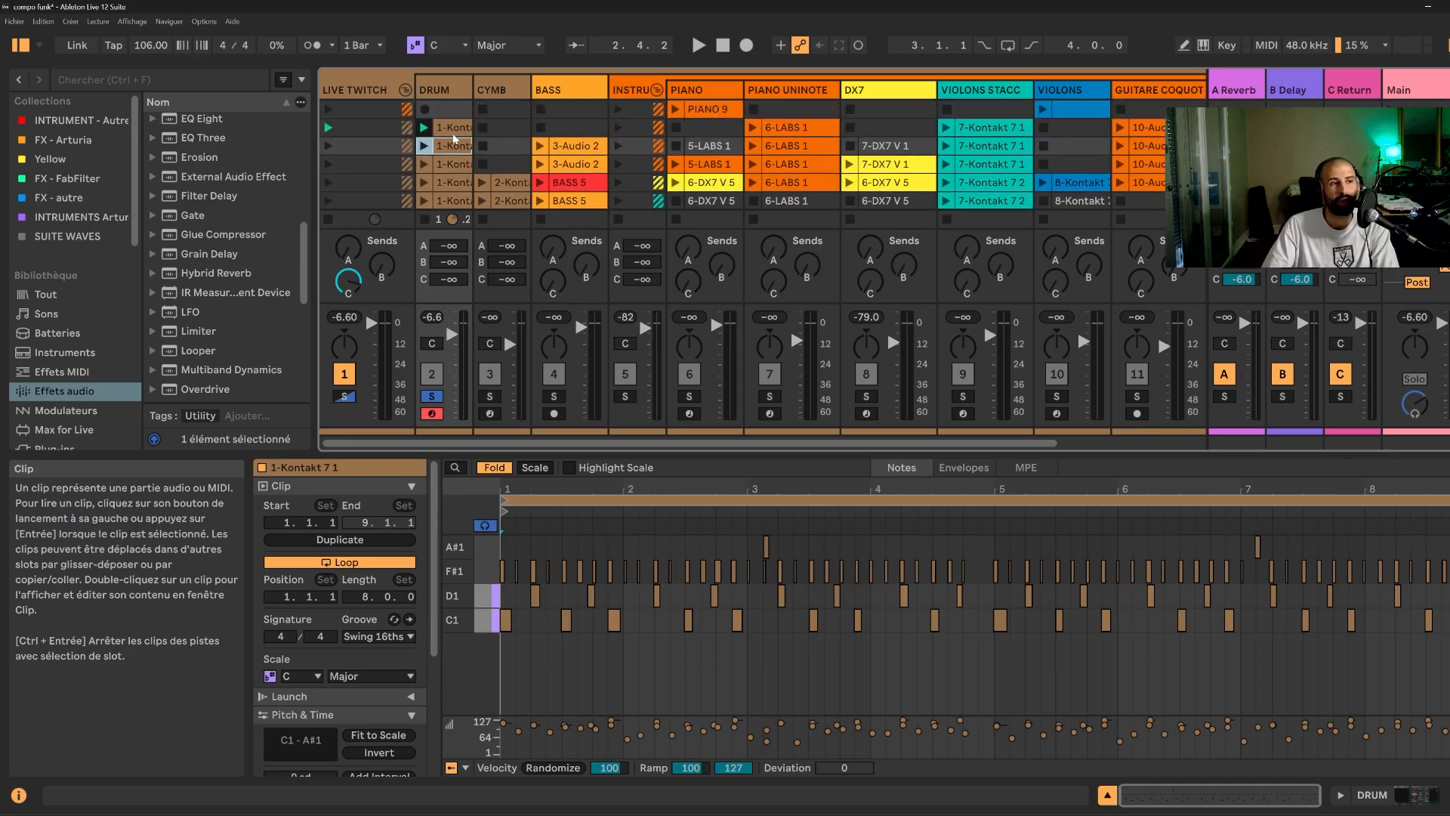
pyautogui.click(424, 127)
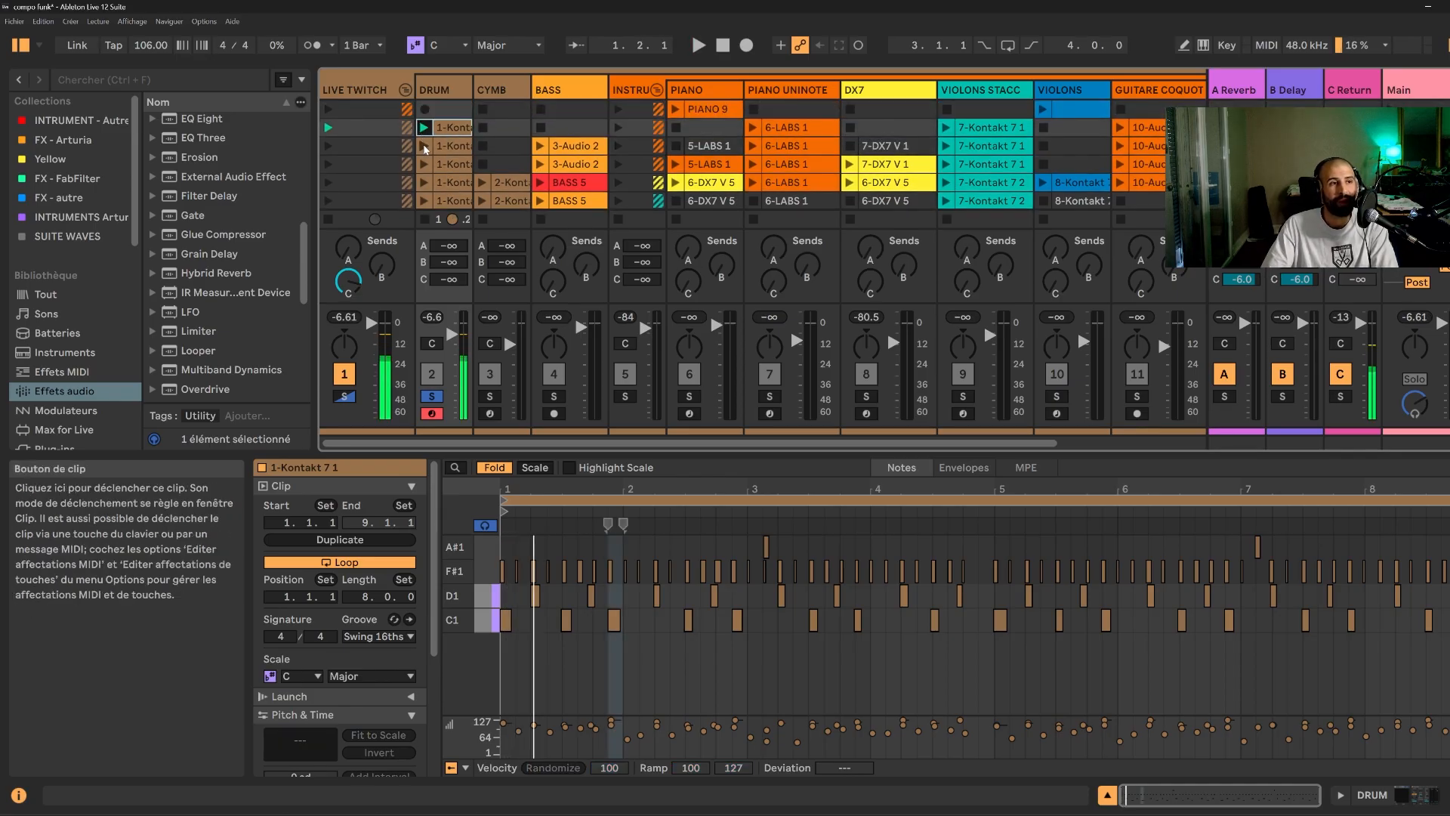
pyautogui.click(425, 146)
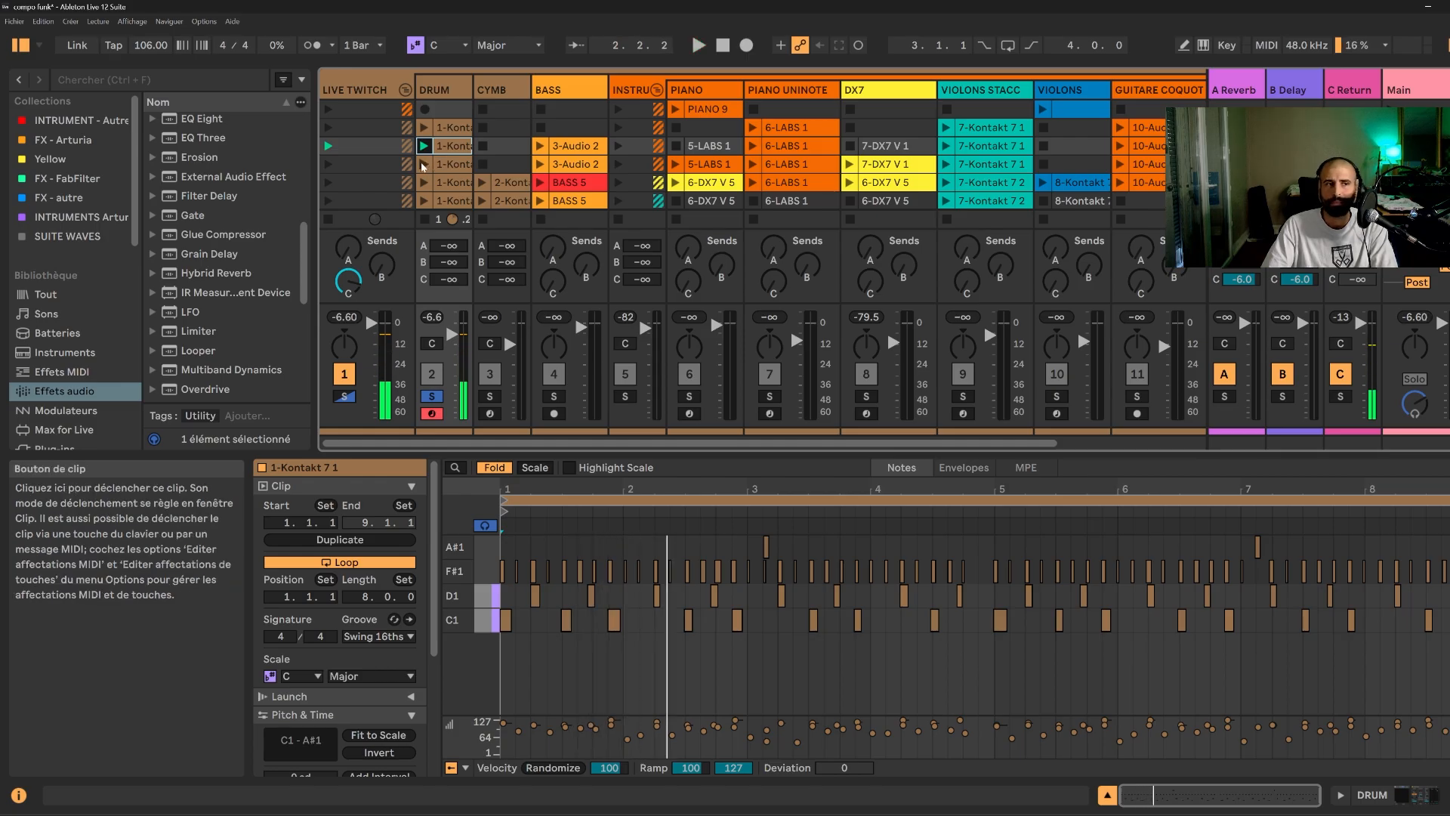
pyautogui.click(424, 165)
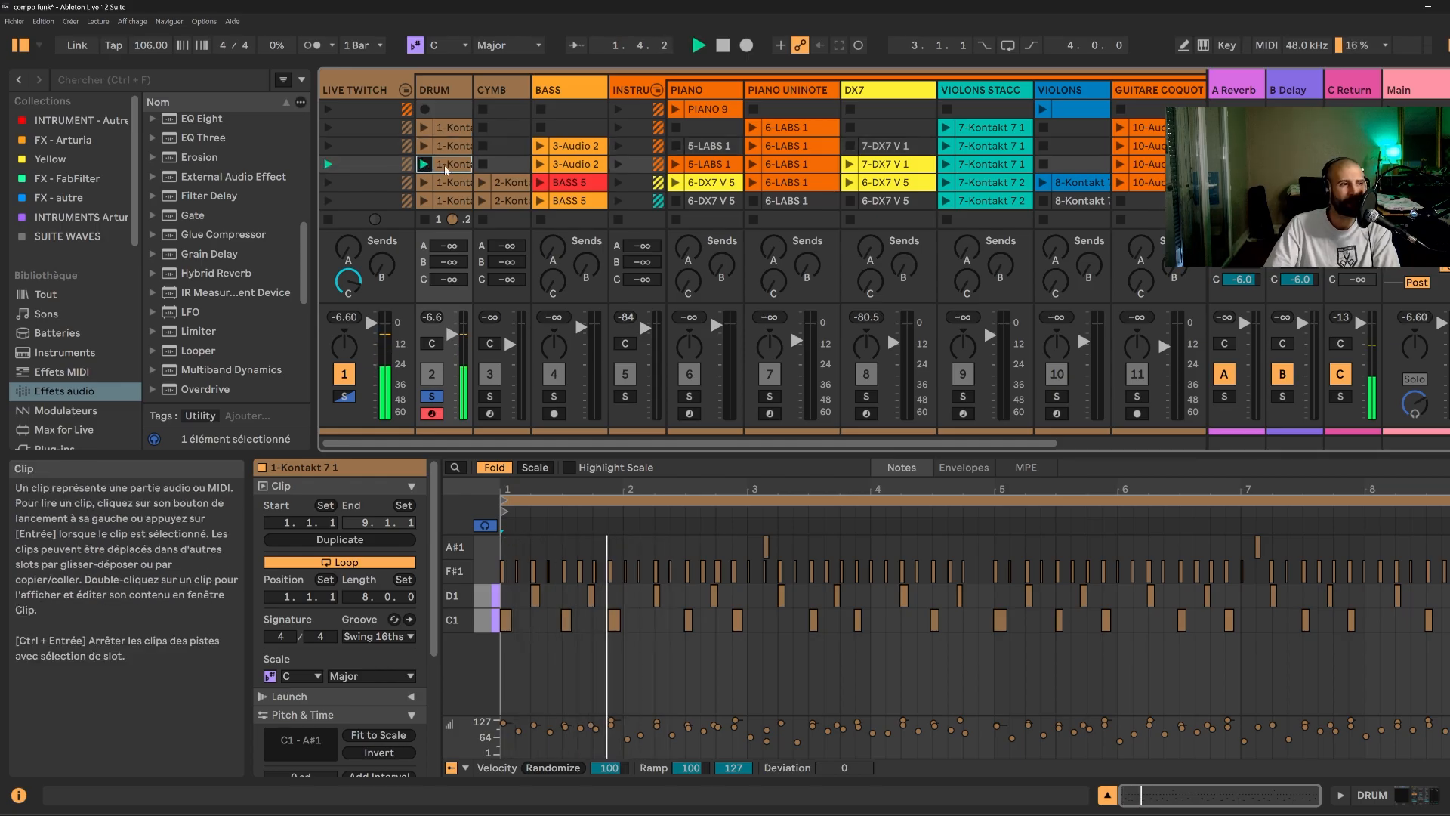
pyautogui.scroll(-2, 445, 170)
pyautogui.click(452, 147)
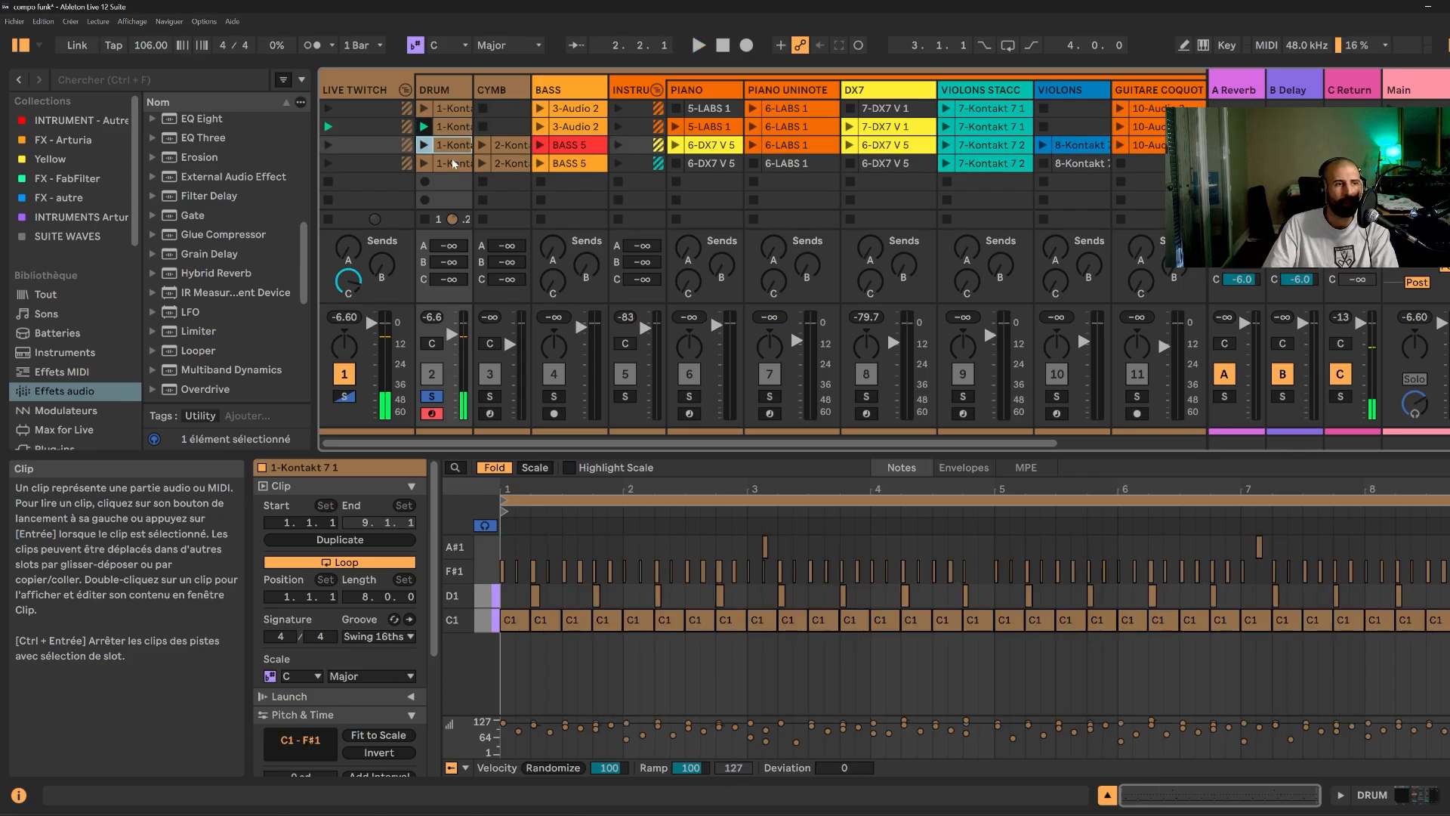
# - Recolour the last two DRUM clips, in scenes 5 and 6, to salmon
pyautogui.keyDown('shift'); pyautogui.click(453, 163); pyautogui.keyUp('shift')
pyautogui.rightClick(453, 163)
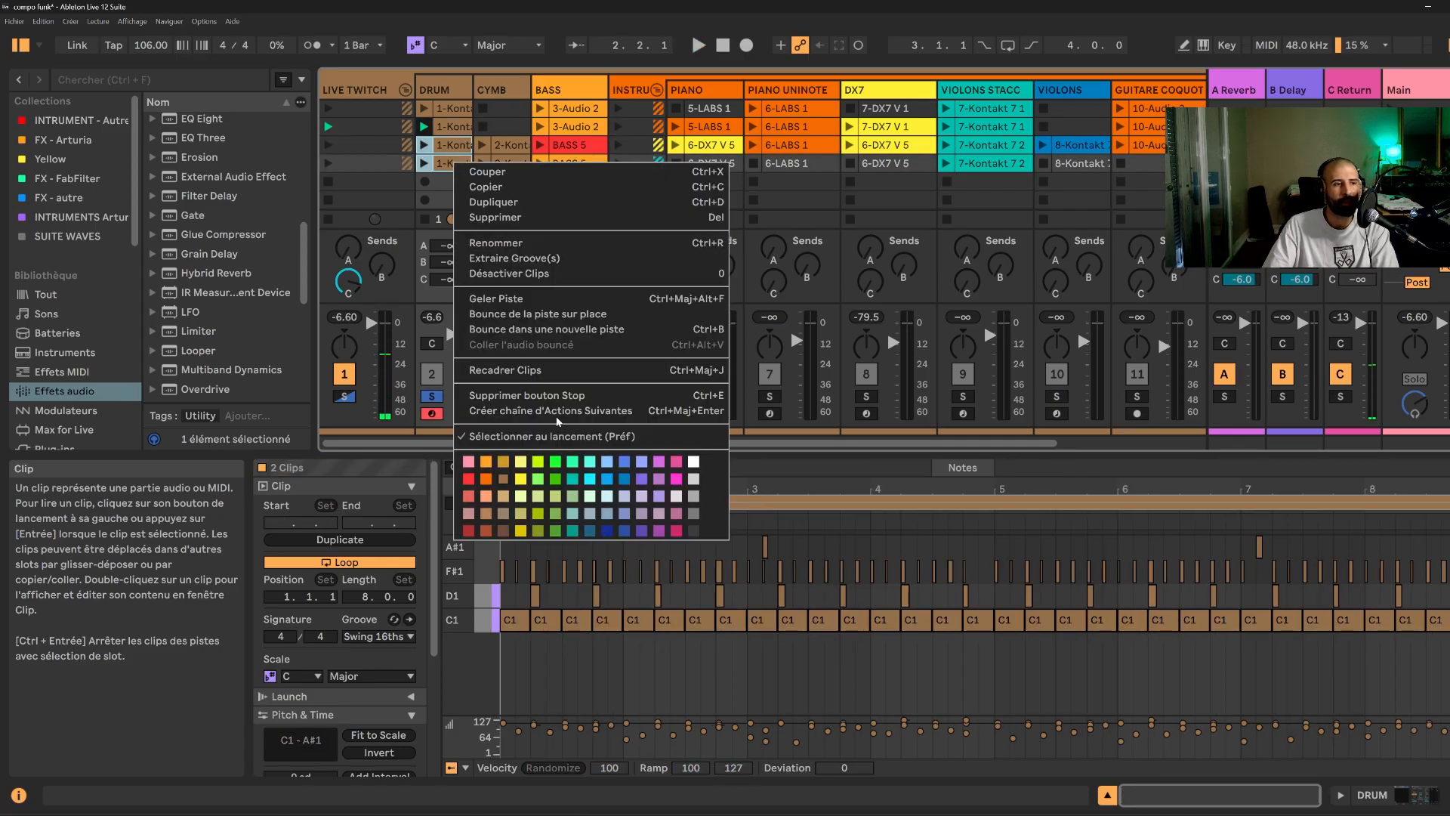
pyautogui.click(487, 497)
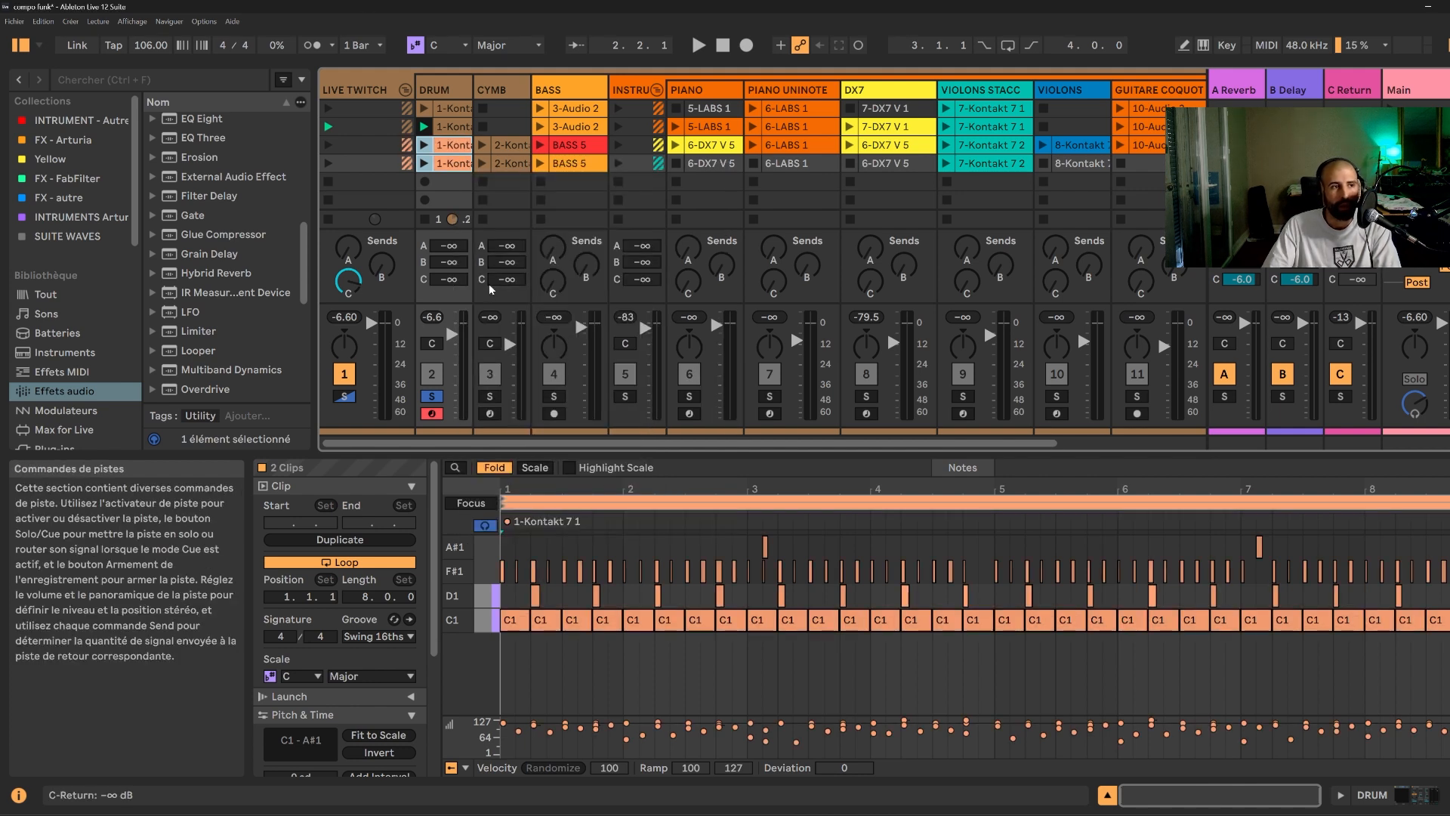
# - Audition the two salmon DRUM clips in scenes 5 and 6 in turn
pyautogui.scroll(2, 450, 219)
pyautogui.click(424, 183)
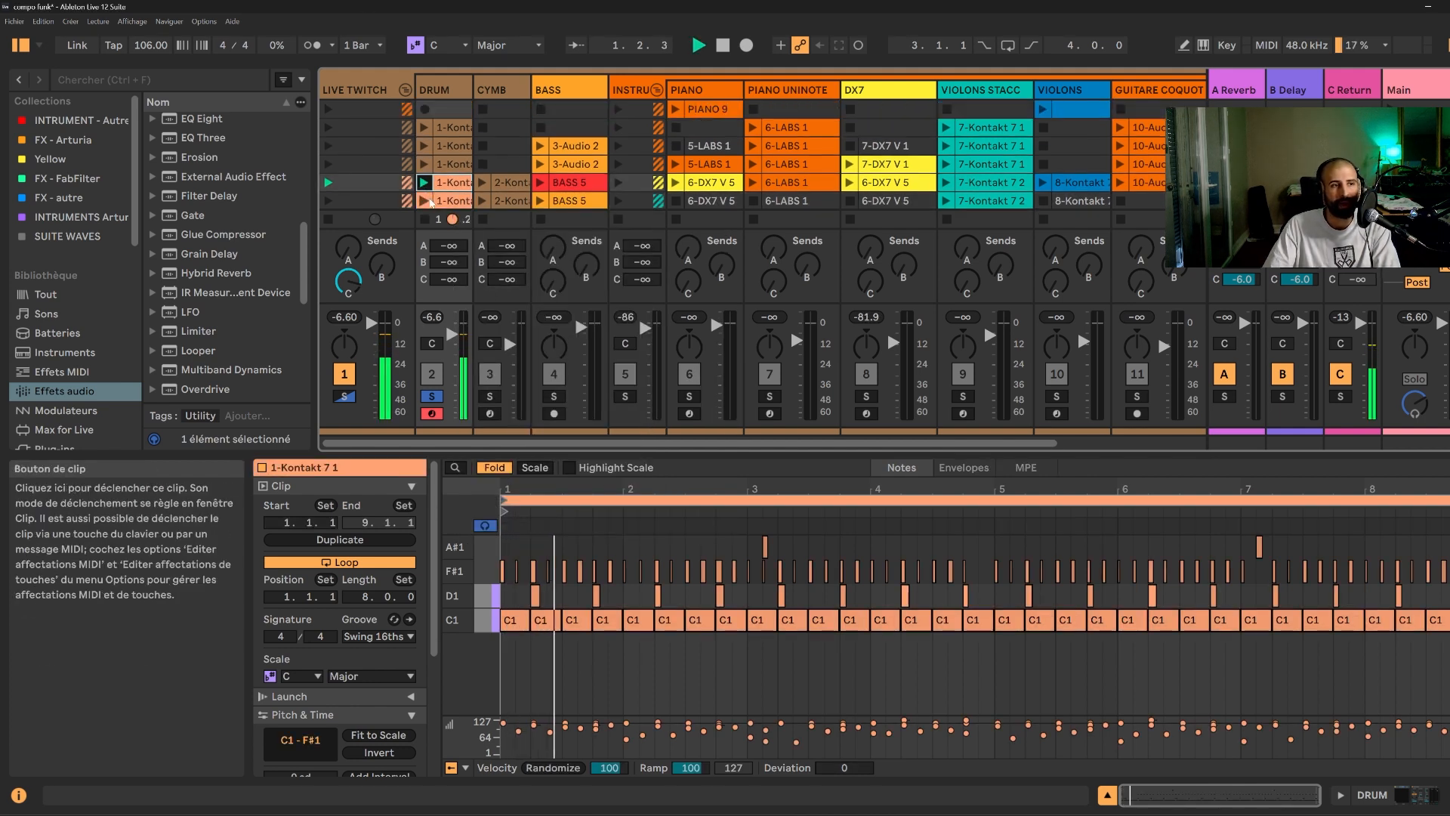
pyautogui.click(425, 201)
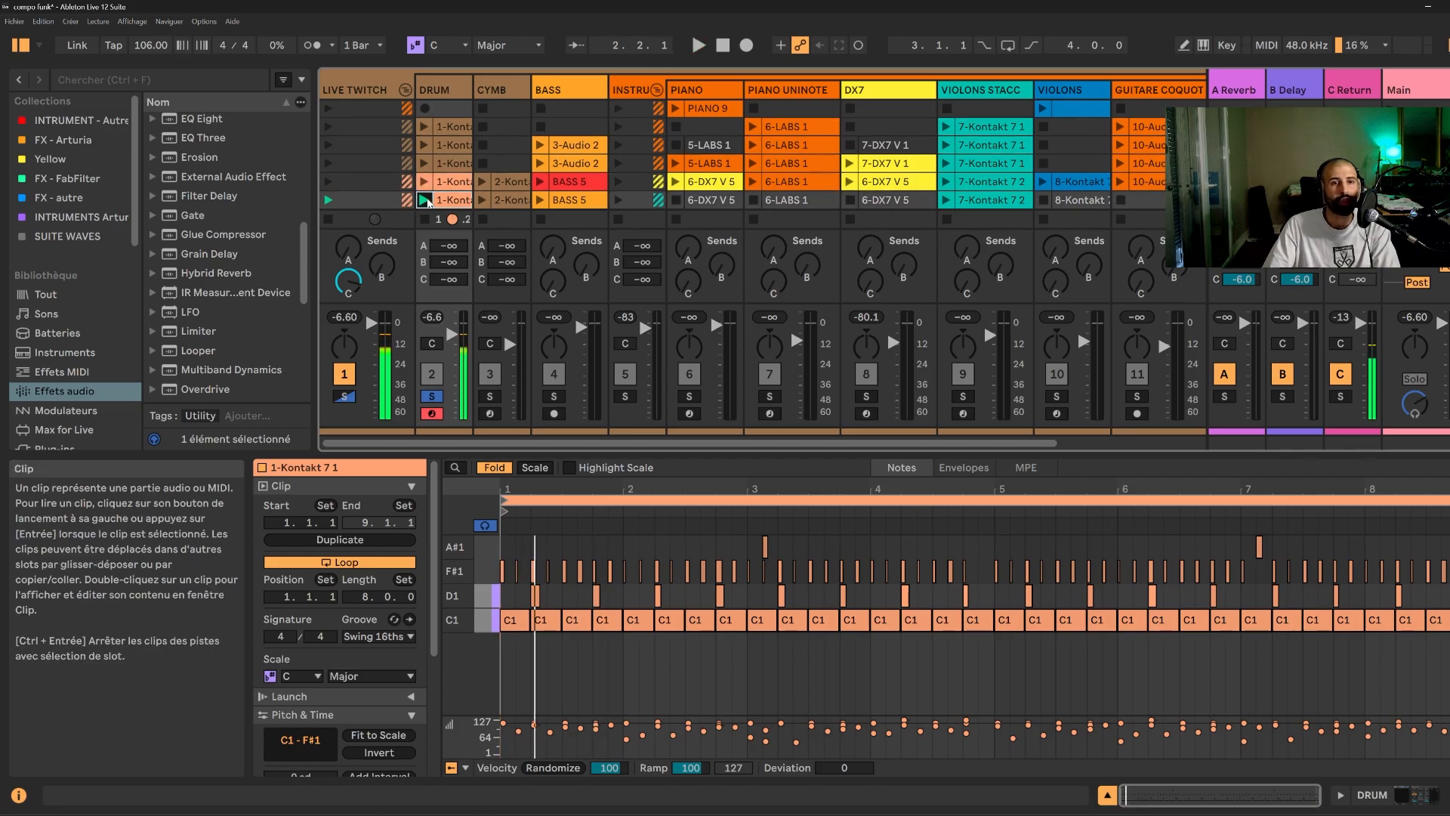
# - Show the first DRUM clip's notes and highlight the scene 2 slots from CYMB through 13 Audio
pyautogui.click(447, 109)
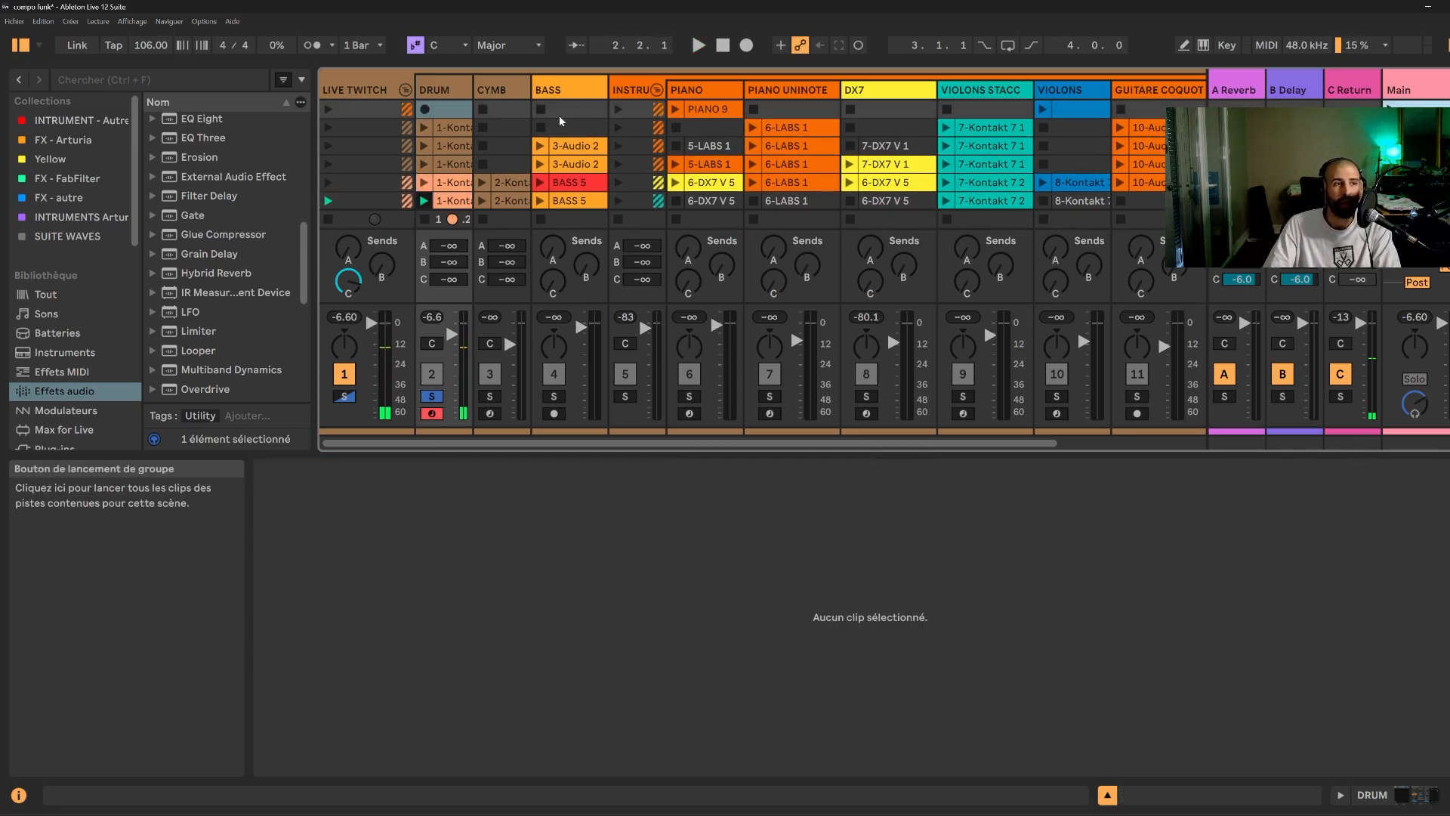
pyautogui.click(458, 129)
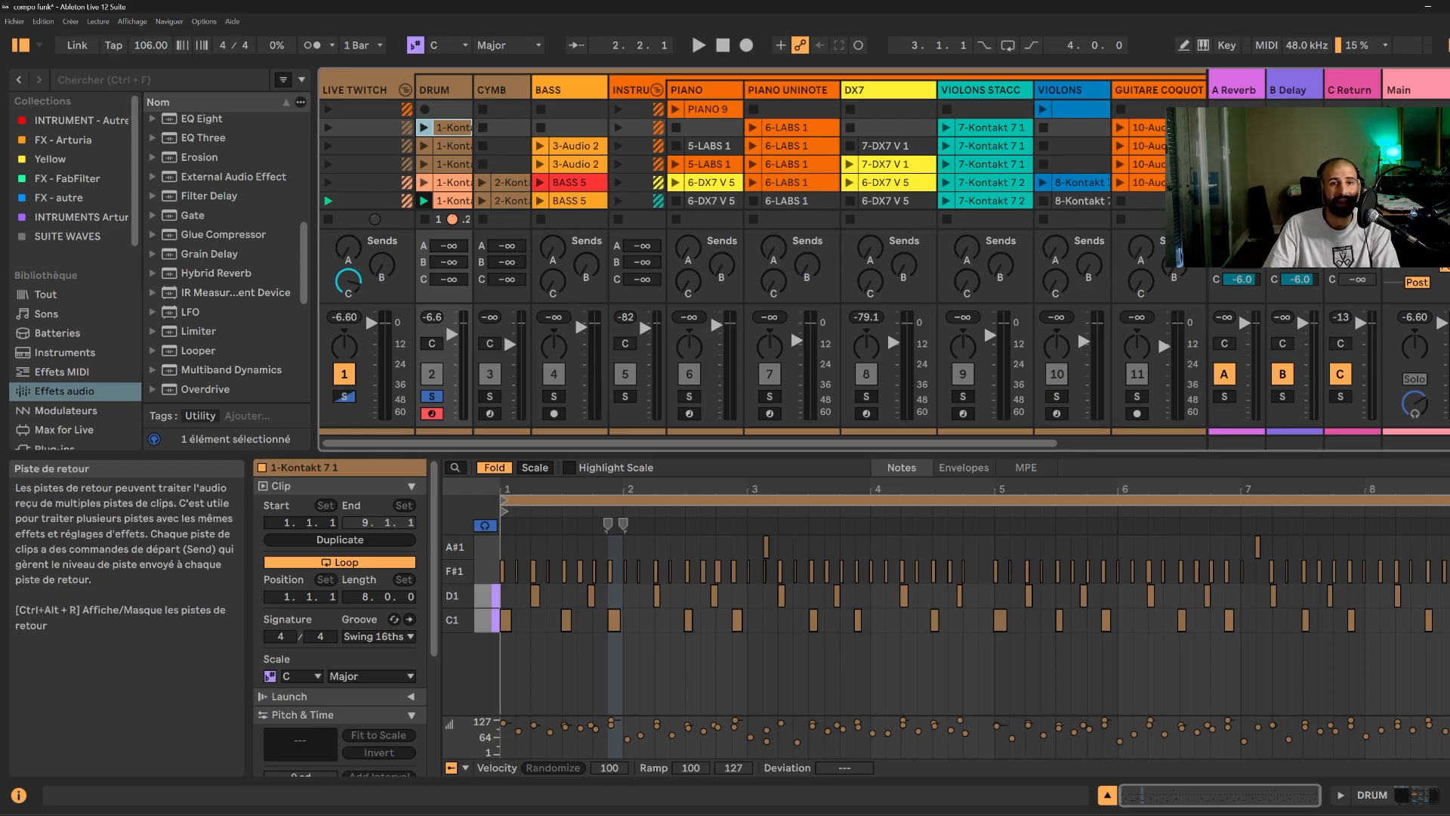
pyautogui.moveTo(502, 129); pyautogui.dragTo(798, 128)
pyautogui.moveTo(1080, 129); pyautogui.dragTo(1159, 128)
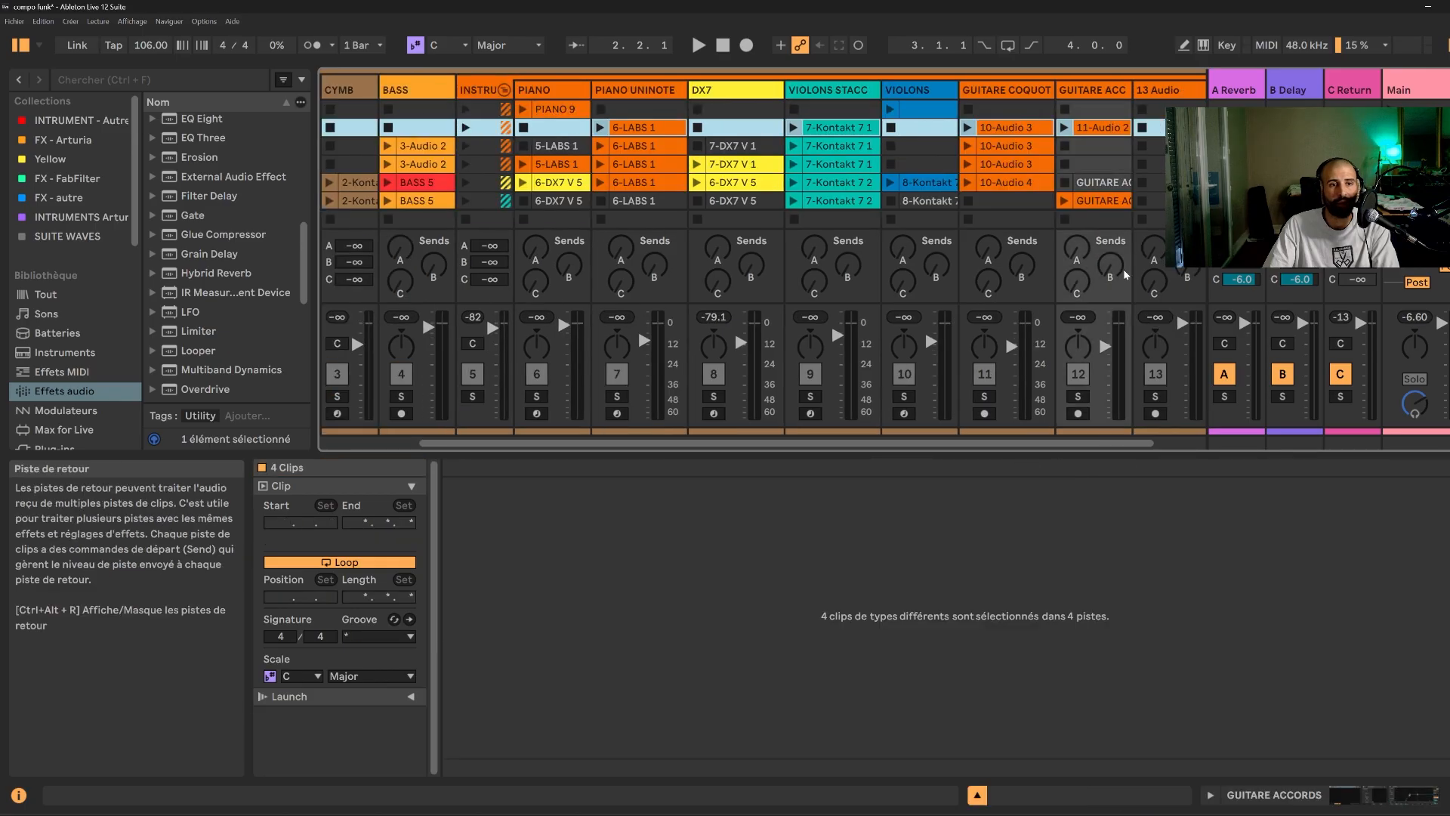
pyautogui.moveTo(1055, 447); pyautogui.dragTo(798, 457)
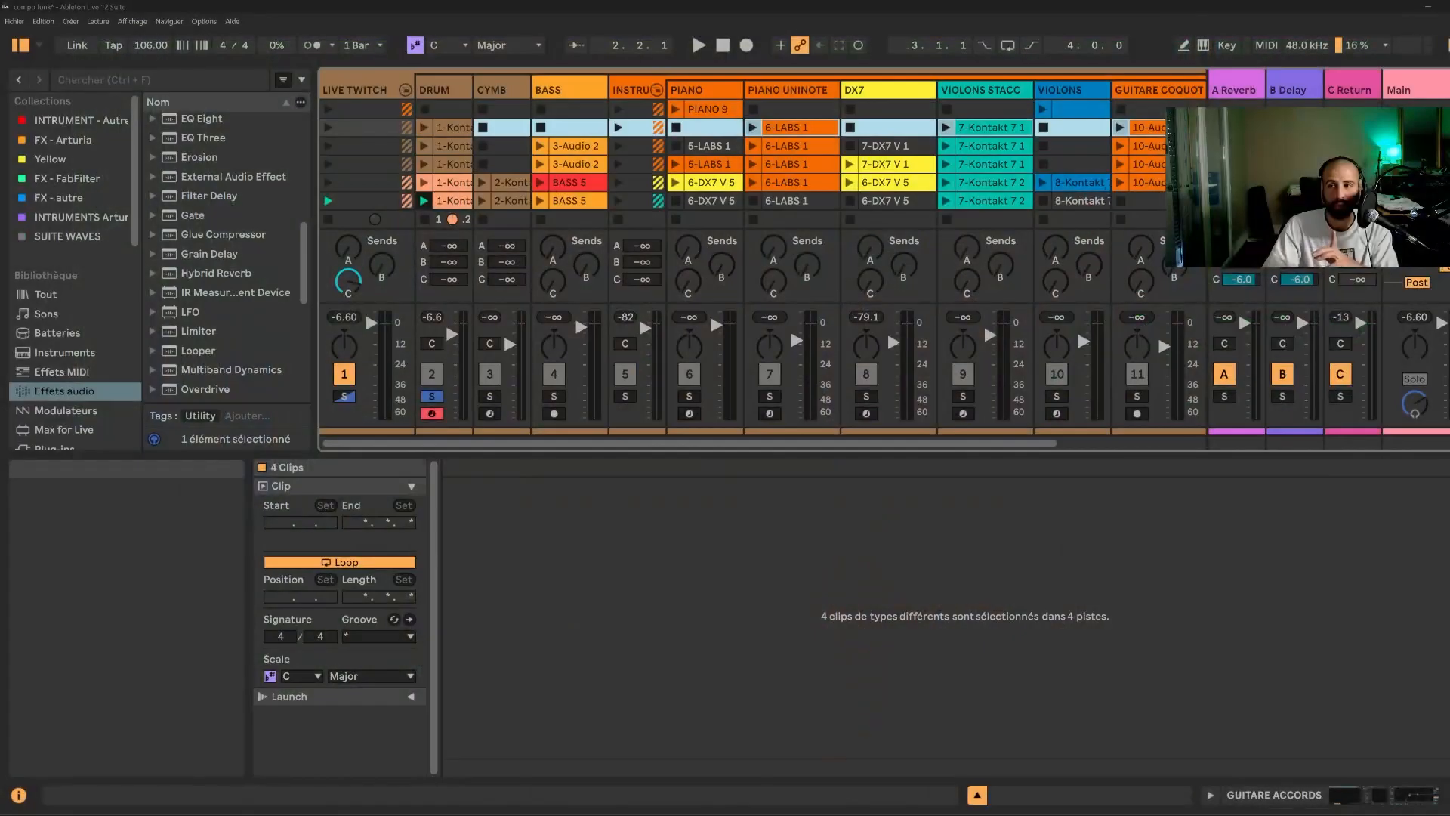
# - Rename return track C as TWITCH with the LIVE TWITCH group folded, and unfold the group again
pyautogui.click(386, 92)
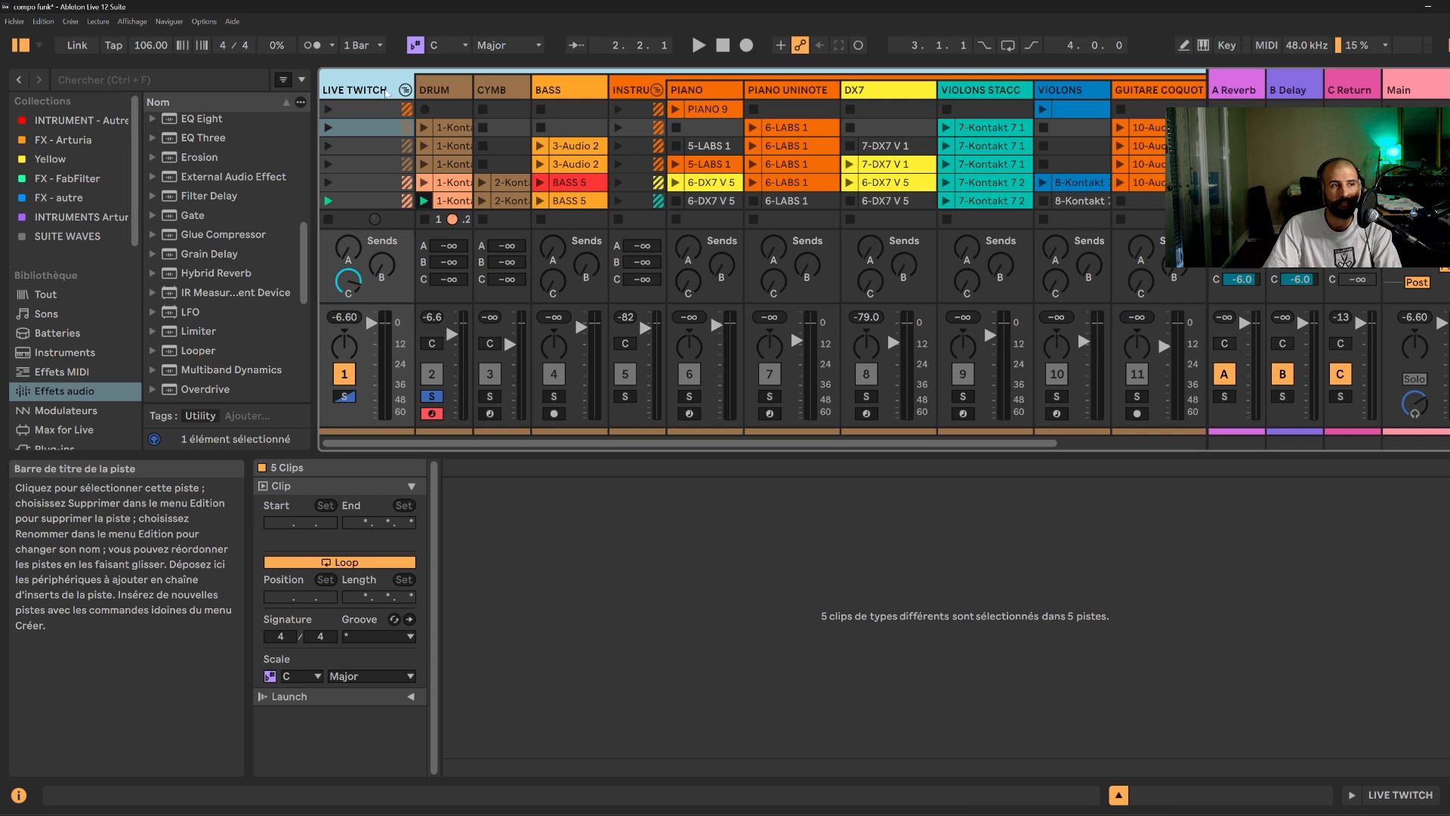
pyautogui.click(405, 90)
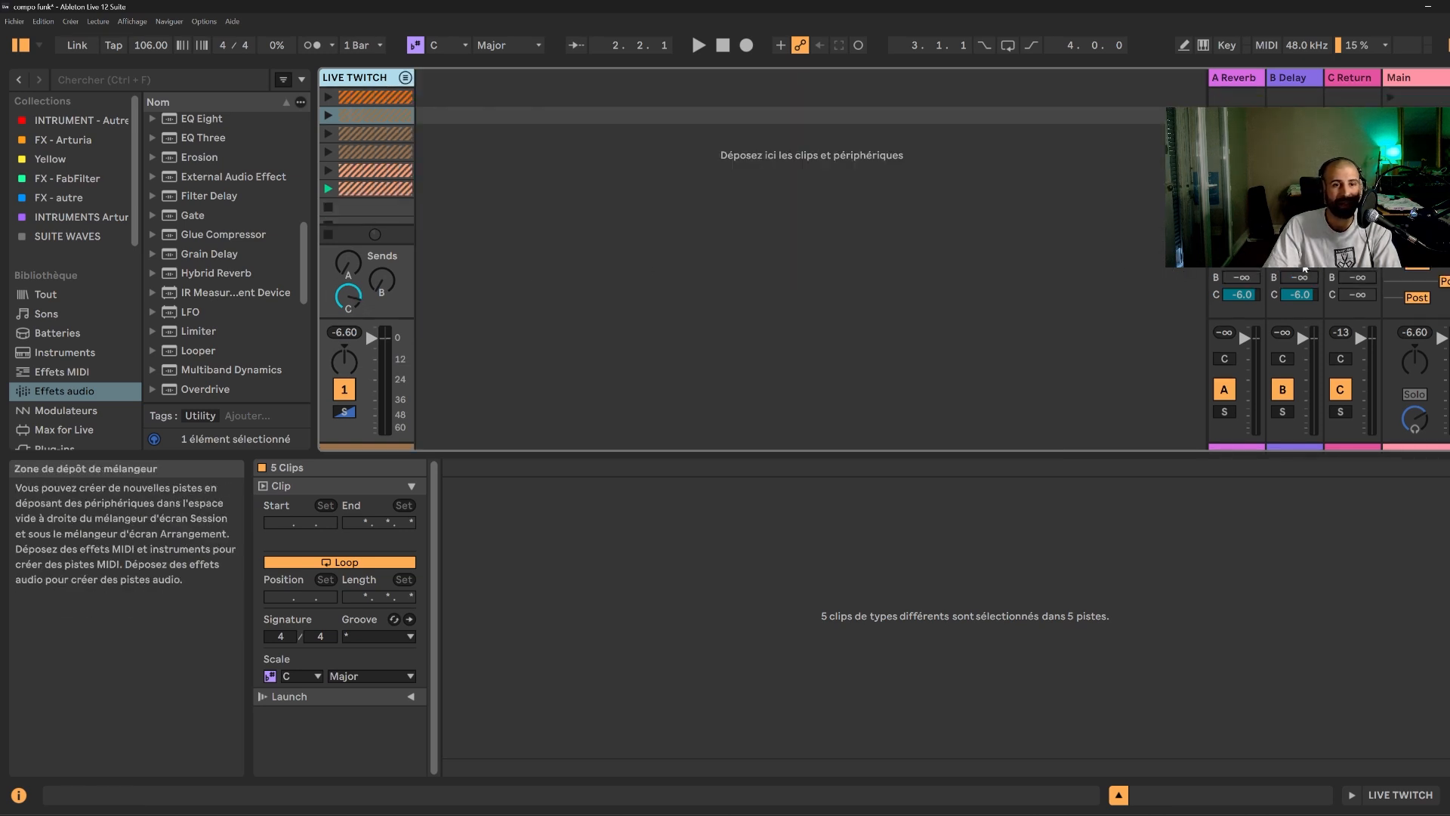
pyautogui.click(1344, 82)
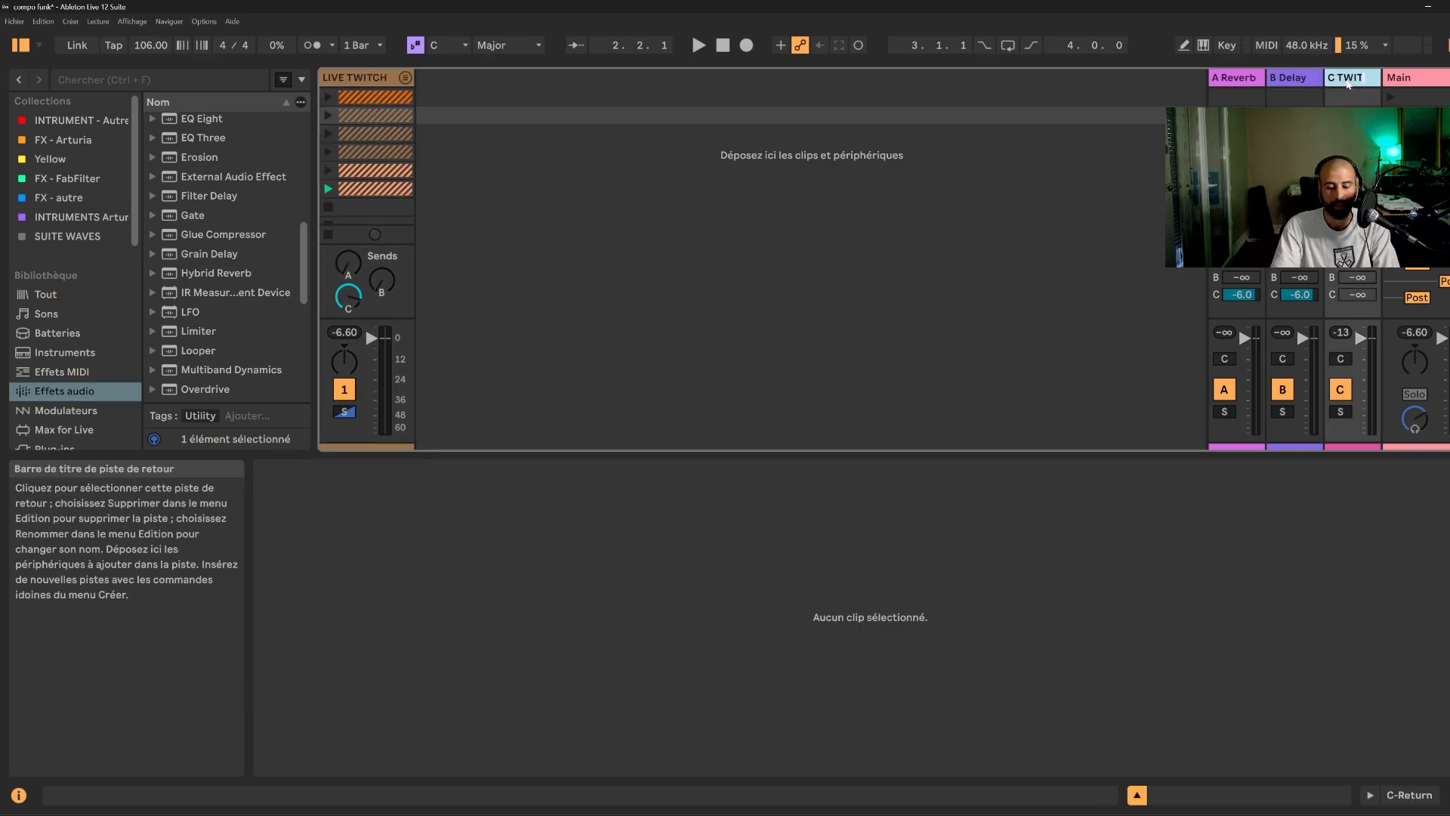
pyautogui.press('Return')
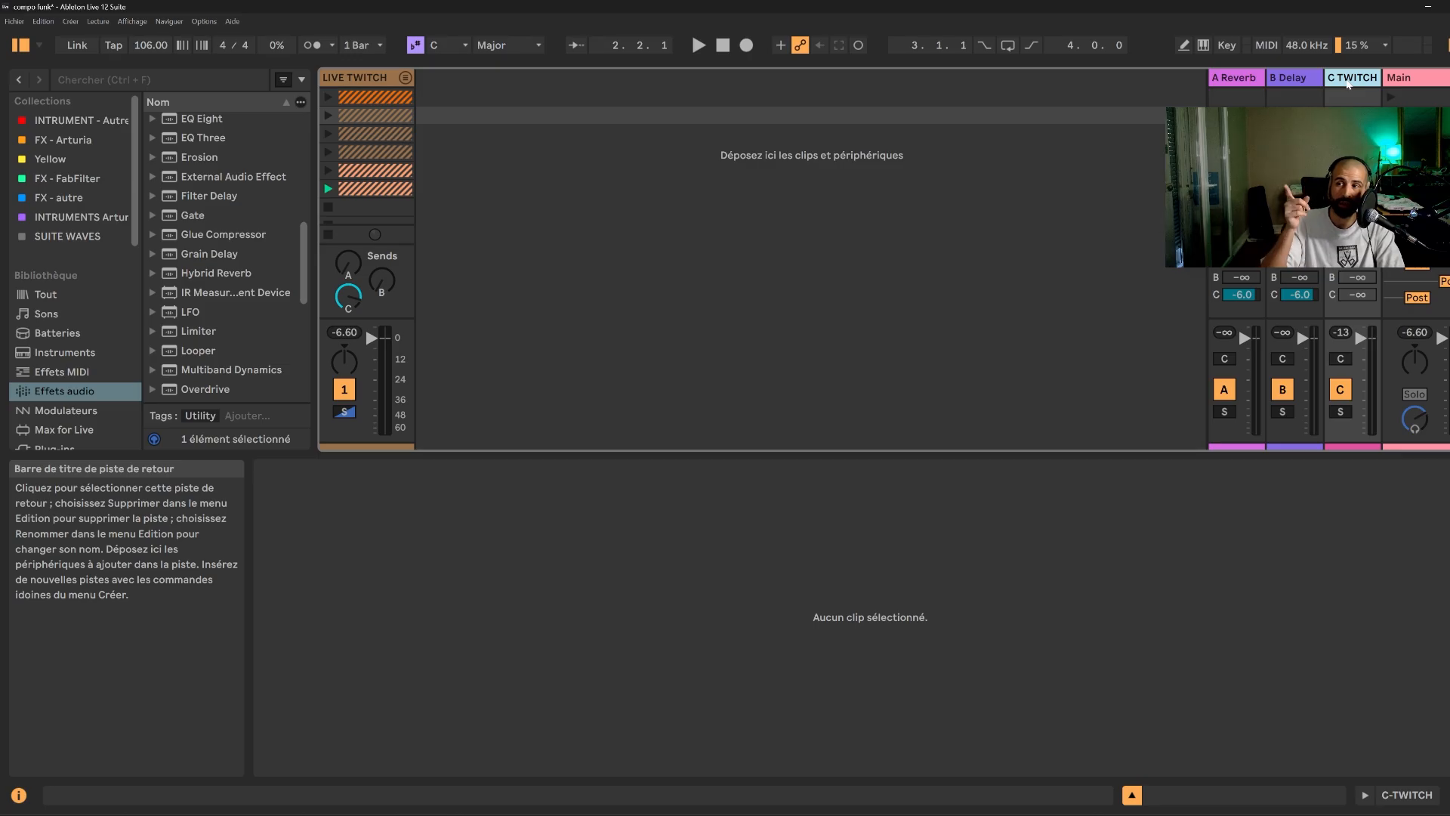
pyautogui.click(406, 79)
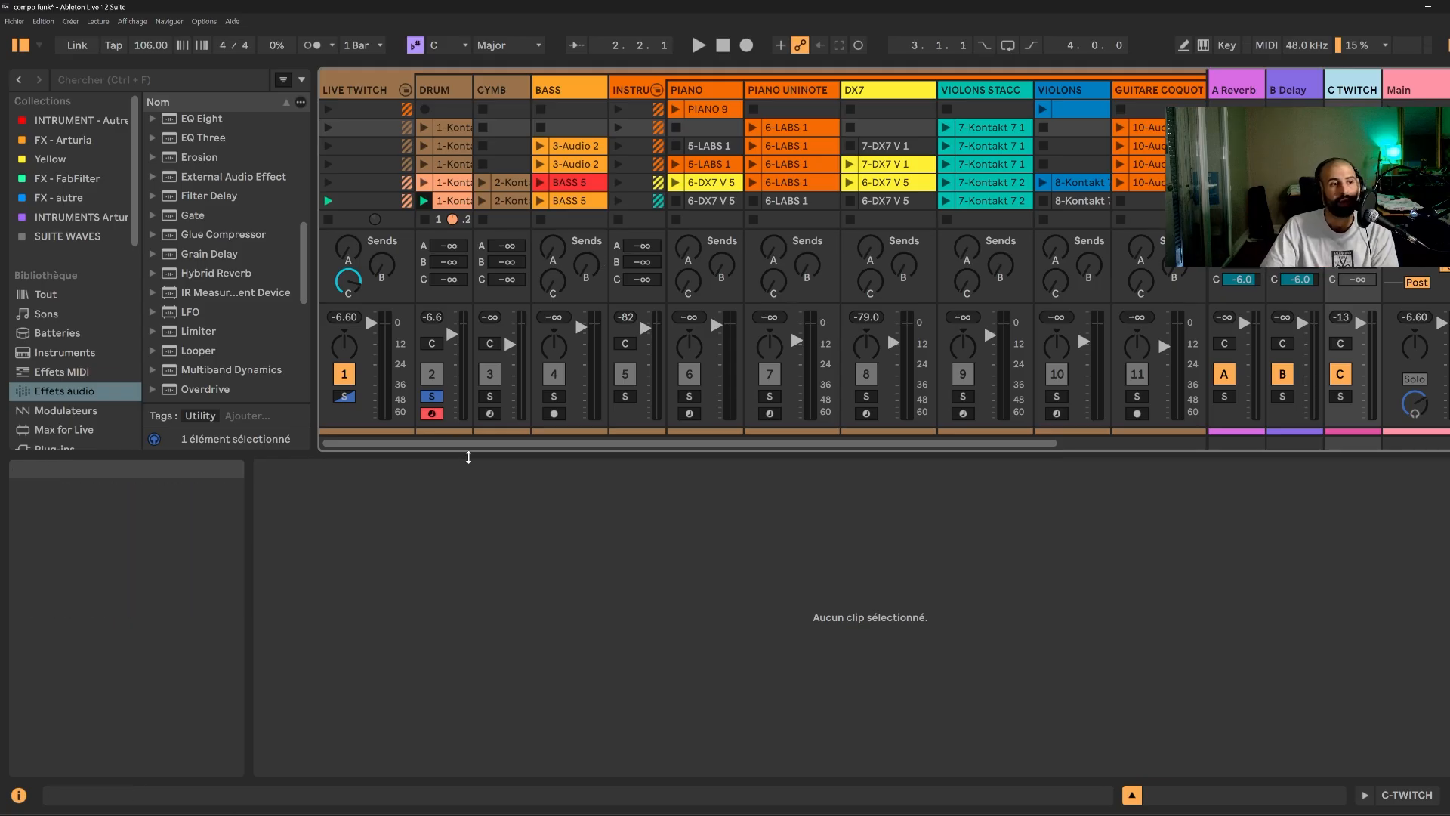
pyautogui.moveTo(469, 443); pyautogui.dragTo(384, 451)
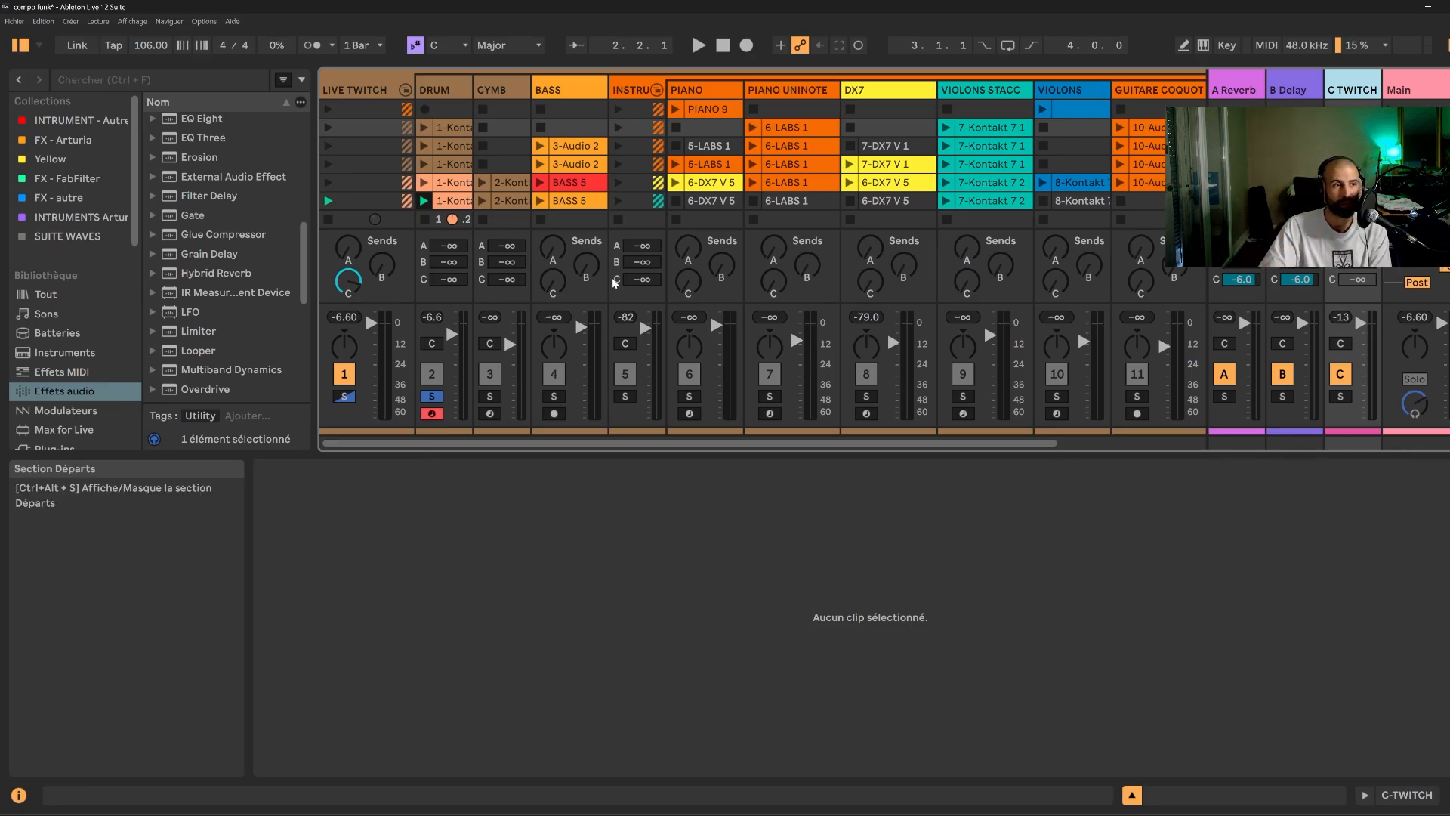
# - Play the CYMB clip in scene 6 soloed together with DRUM, and examine its F#4 notes around bar 9
pyautogui.click(503, 94)
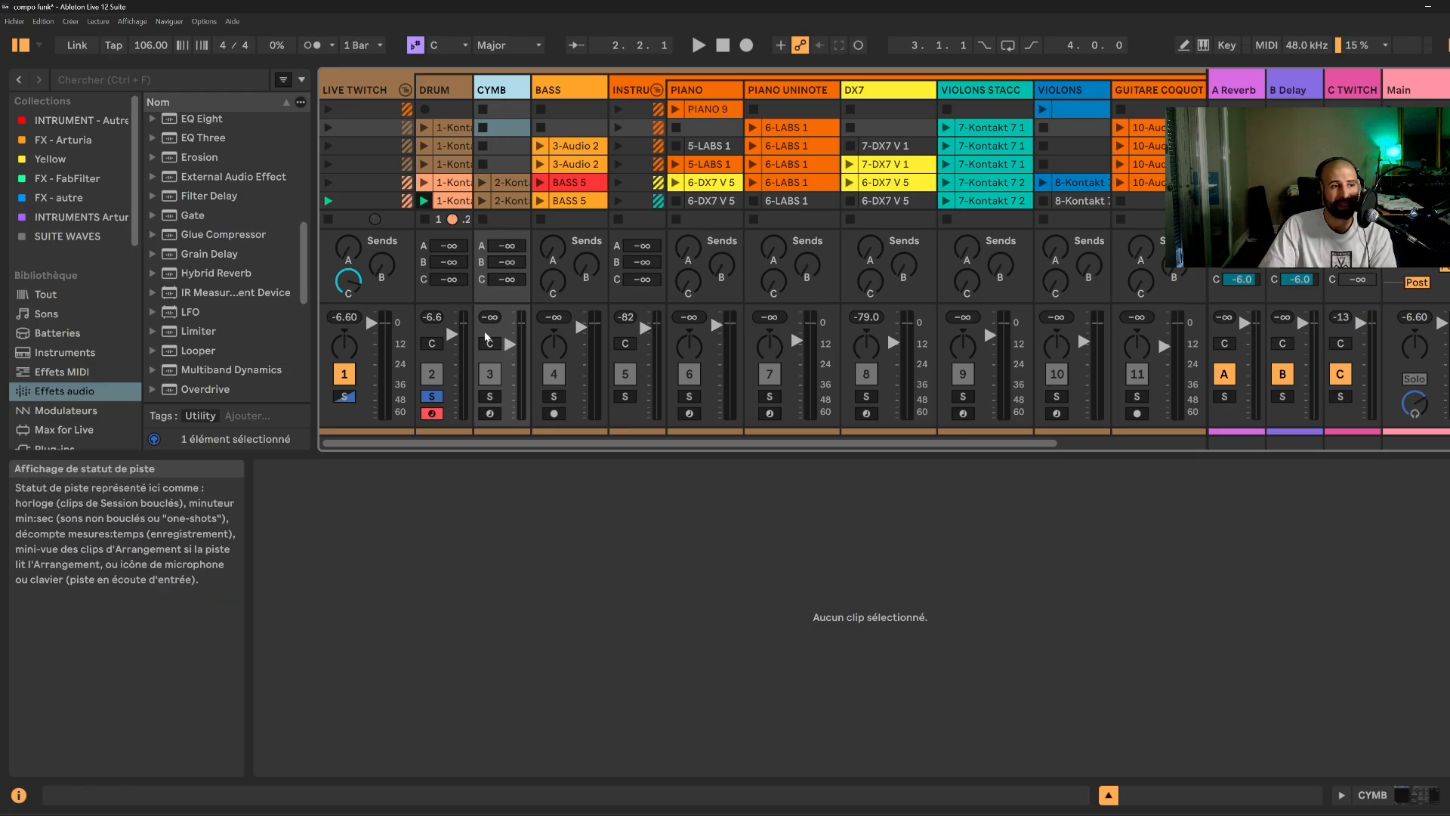
pyautogui.click(490, 397)
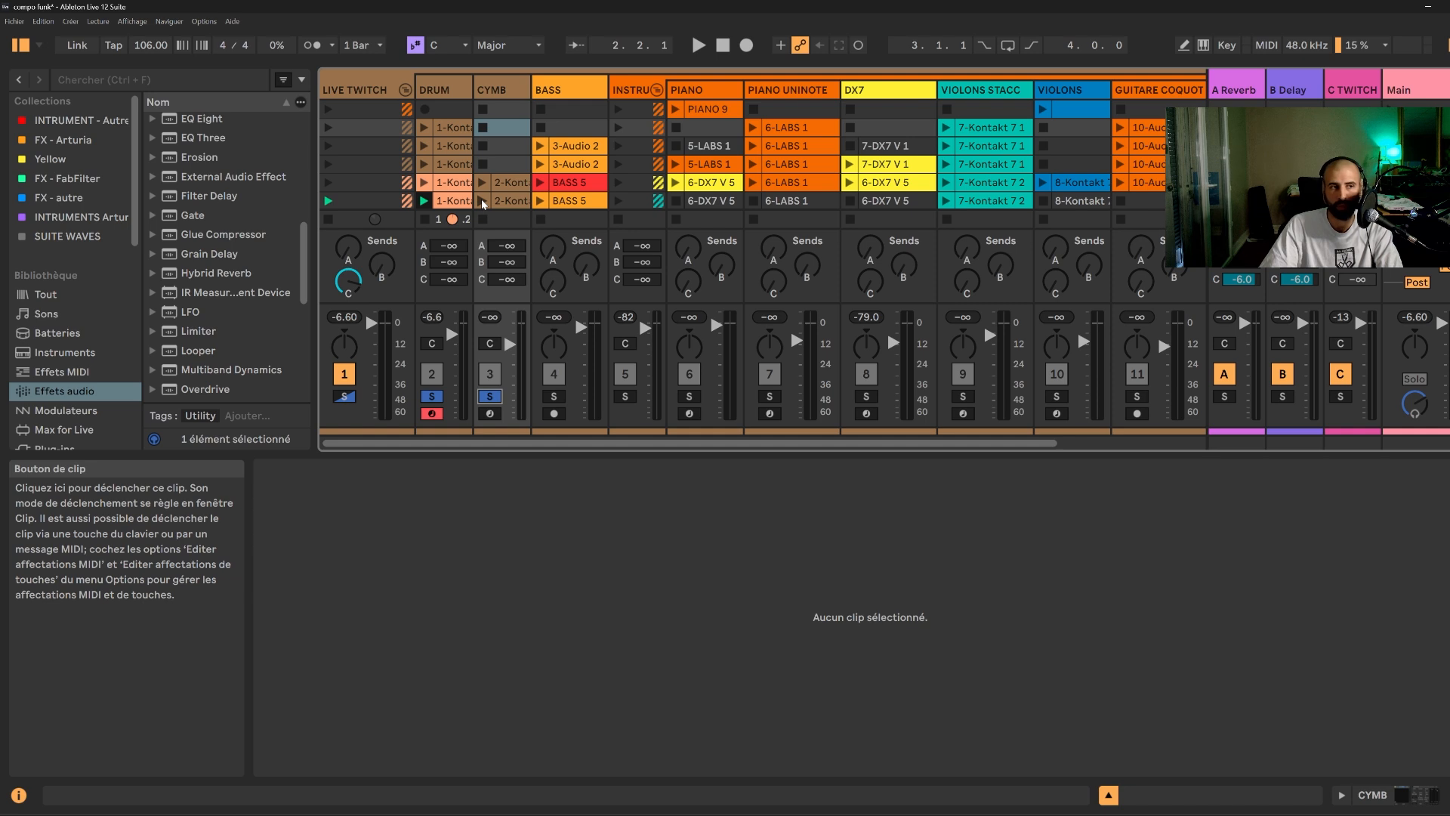
pyautogui.click(481, 199)
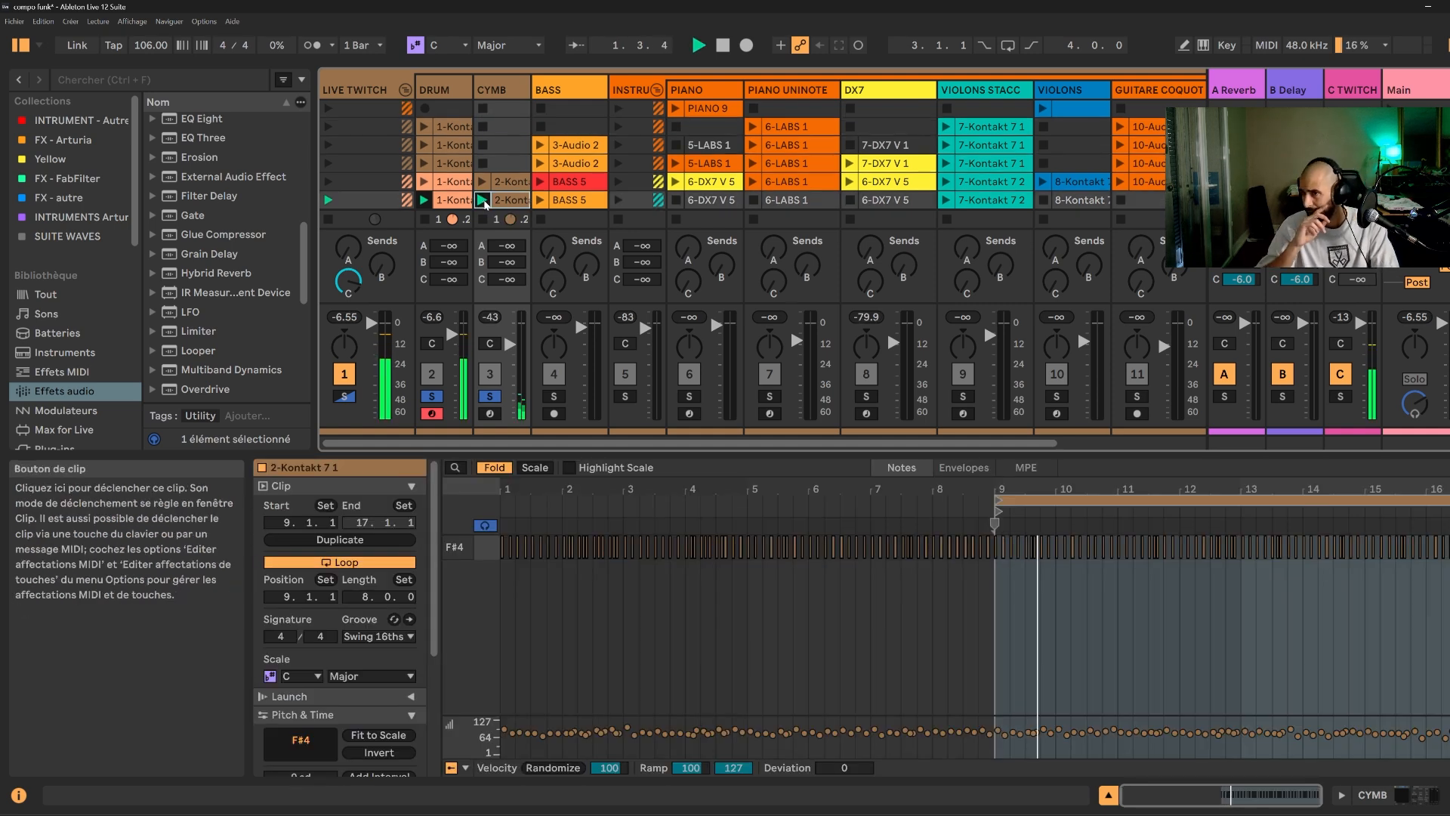
pyautogui.moveTo(1067, 489); pyautogui.dragTo(965, 532)
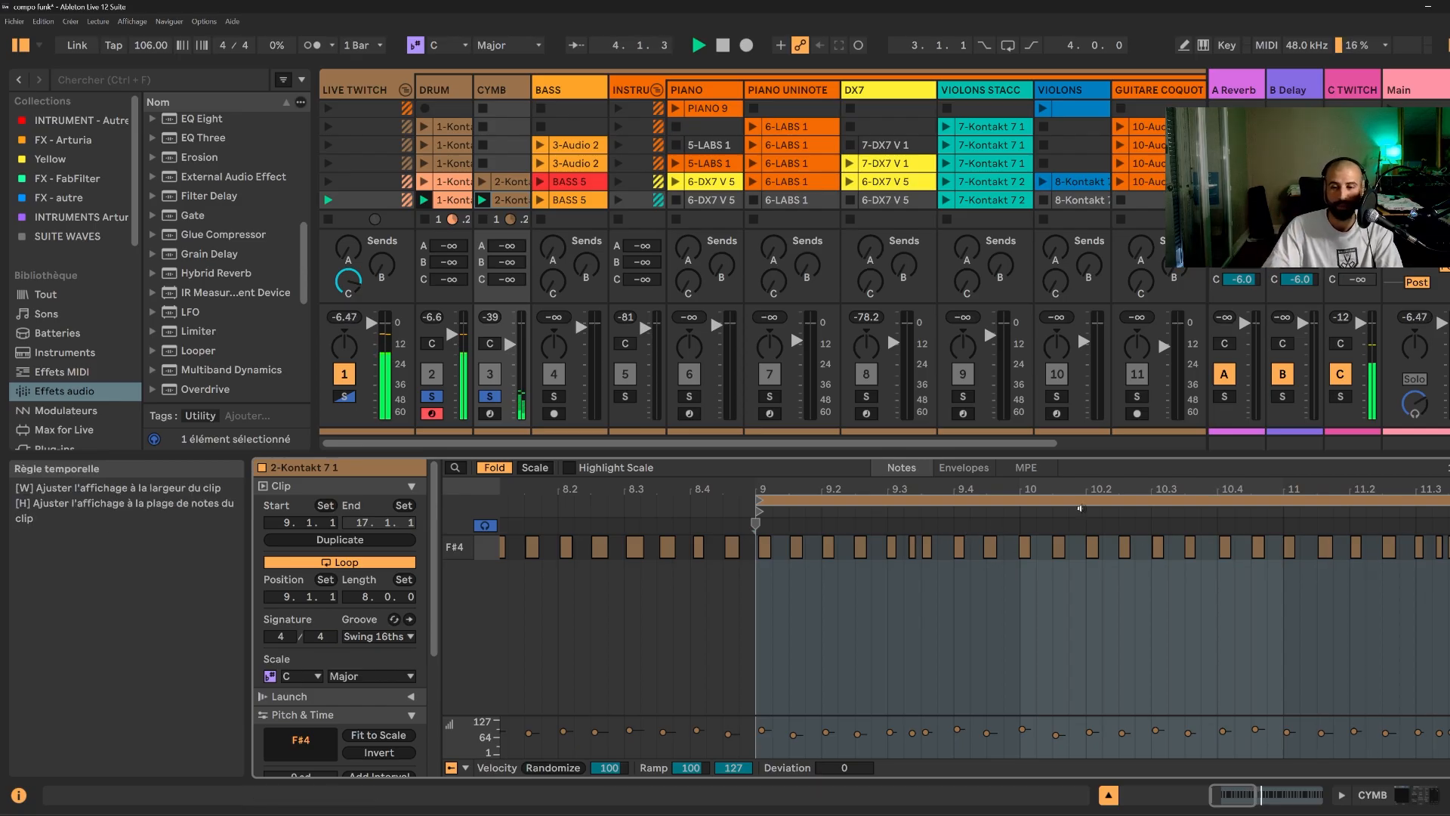
pyautogui.press('space')
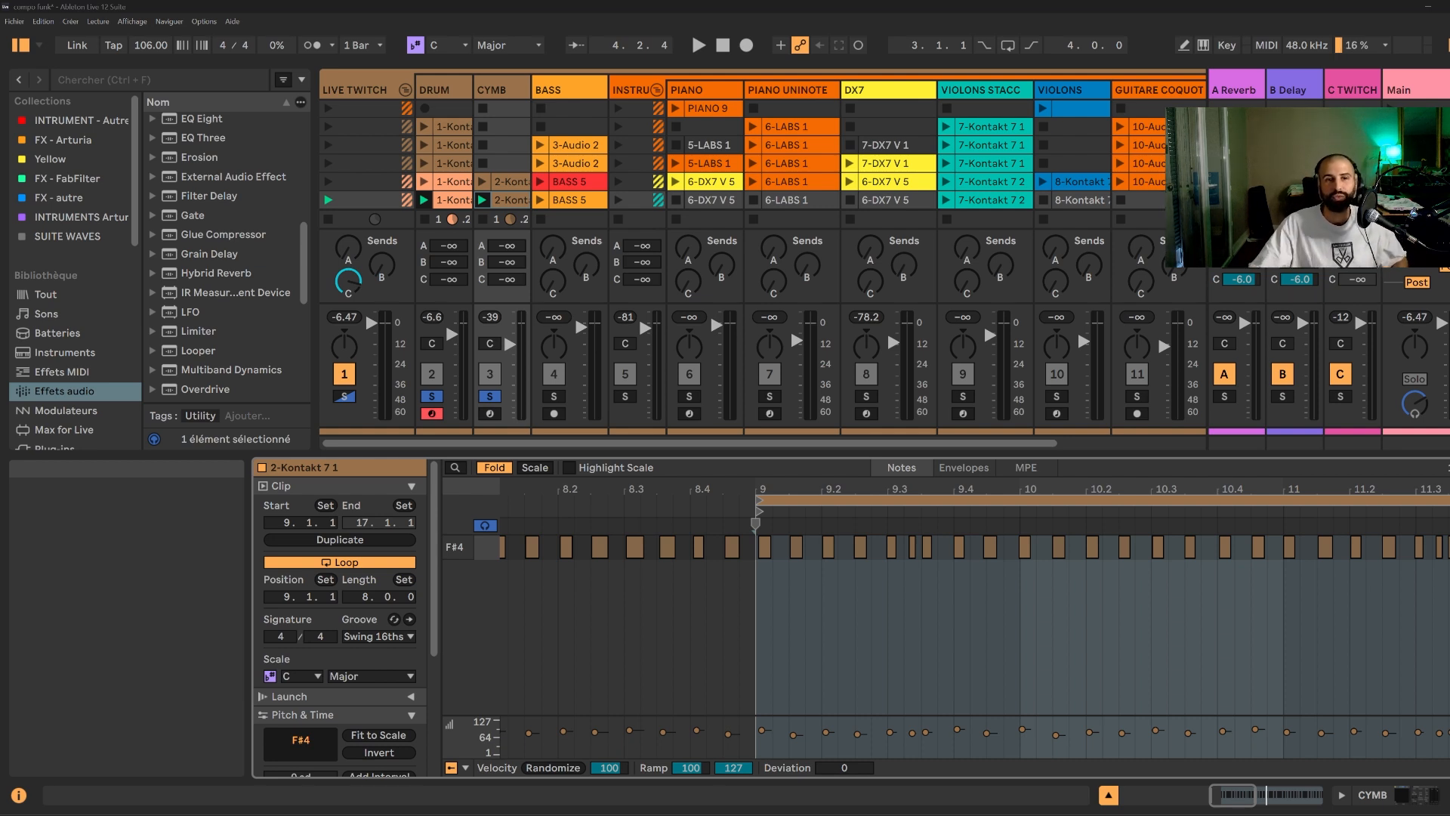
# - Show the routing to the C TWITCH return by inspecting the return tracks, Main and the LIVE TWITCH group
pyautogui.click(1283, 90)
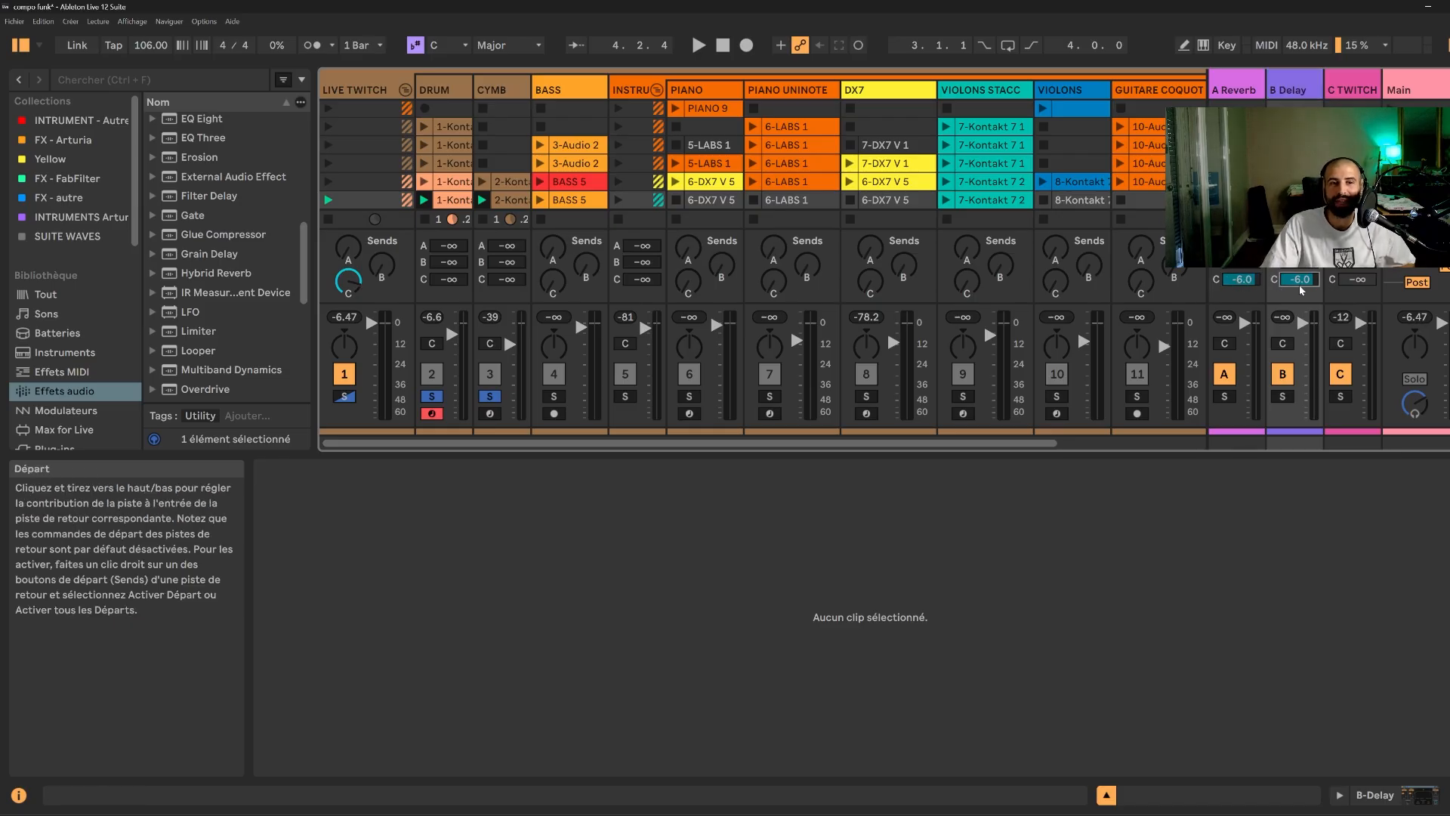
pyautogui.click(1351, 389)
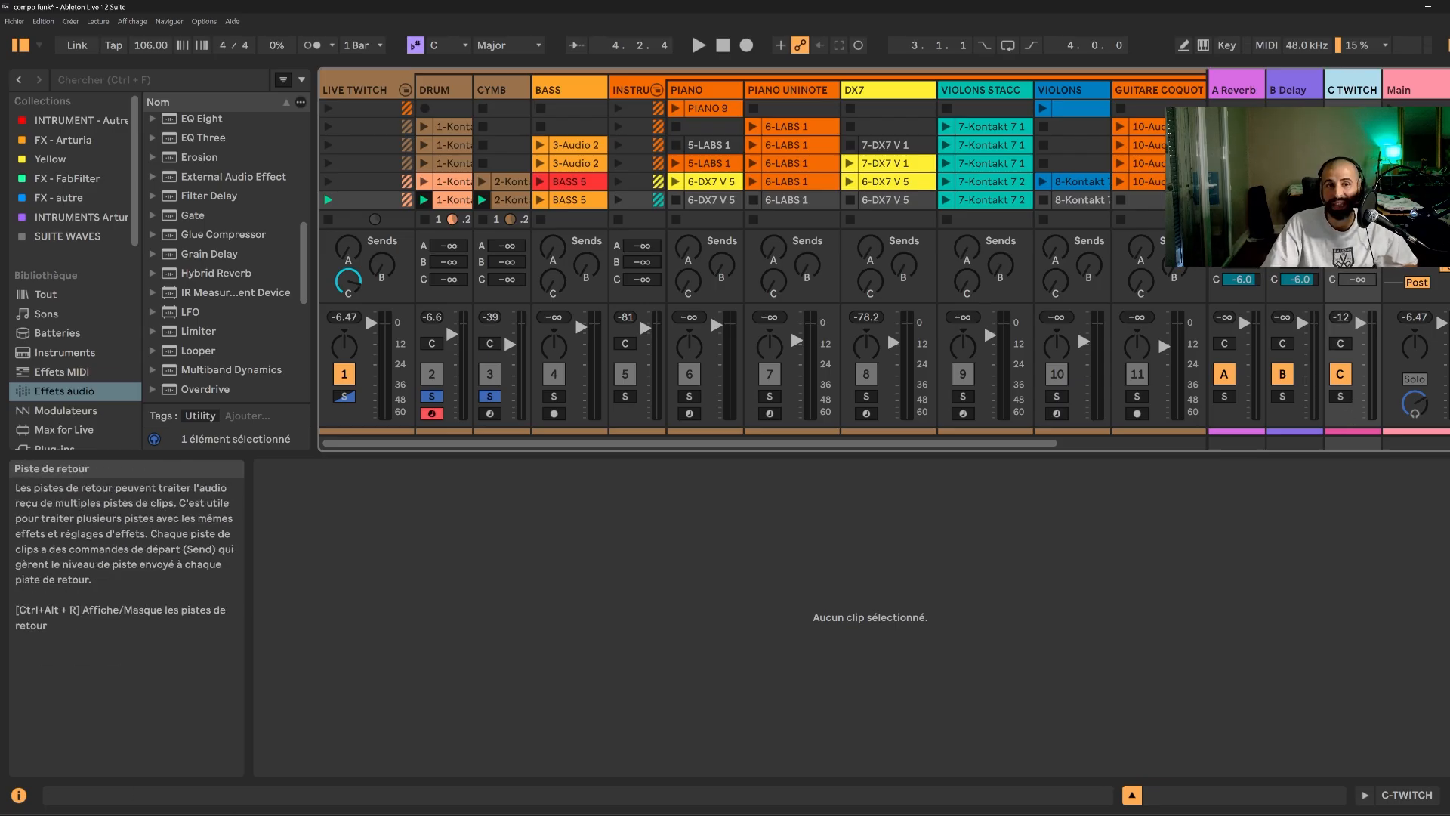
pyautogui.click(1443, 92)
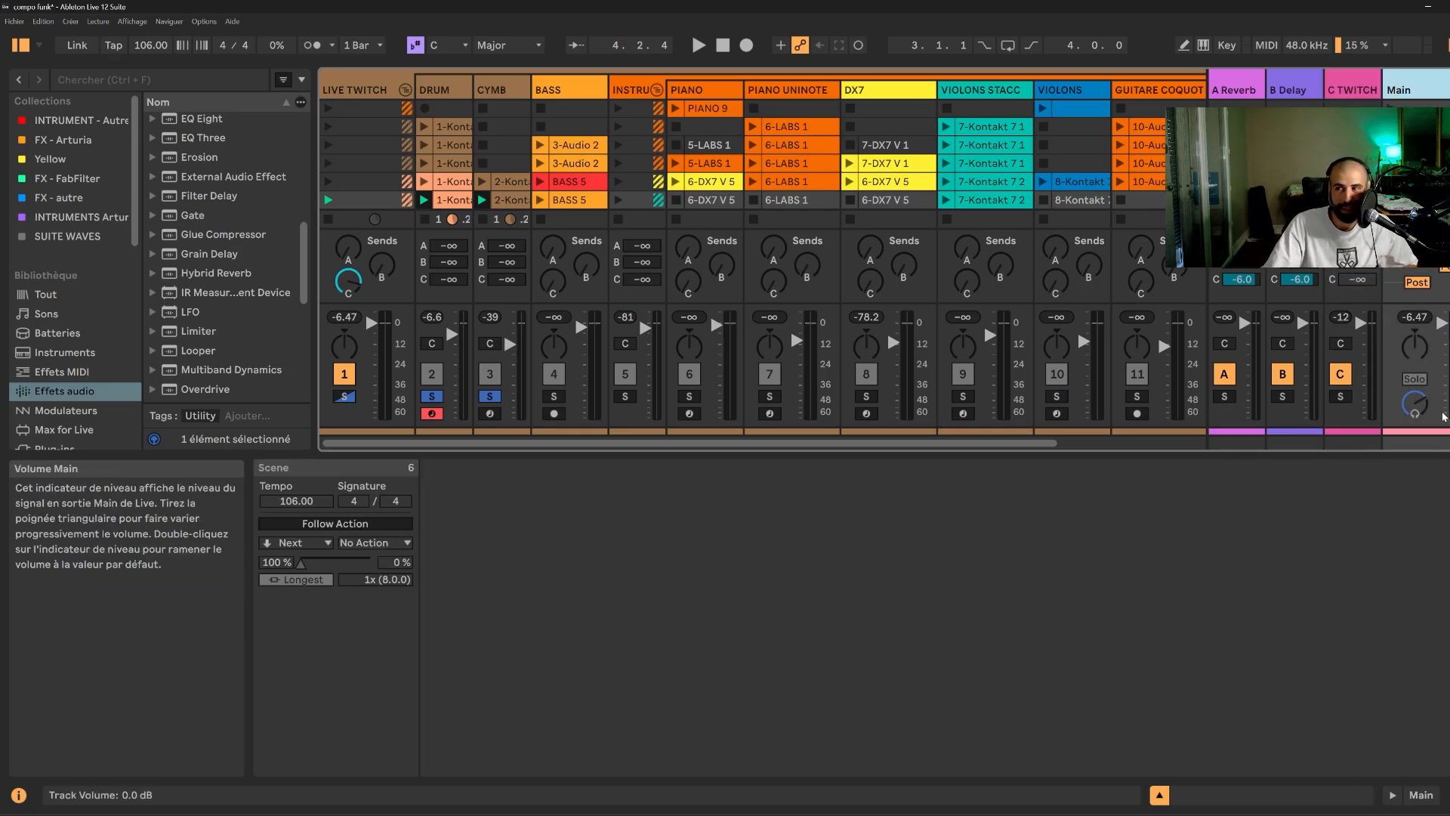
pyautogui.click(368, 90)
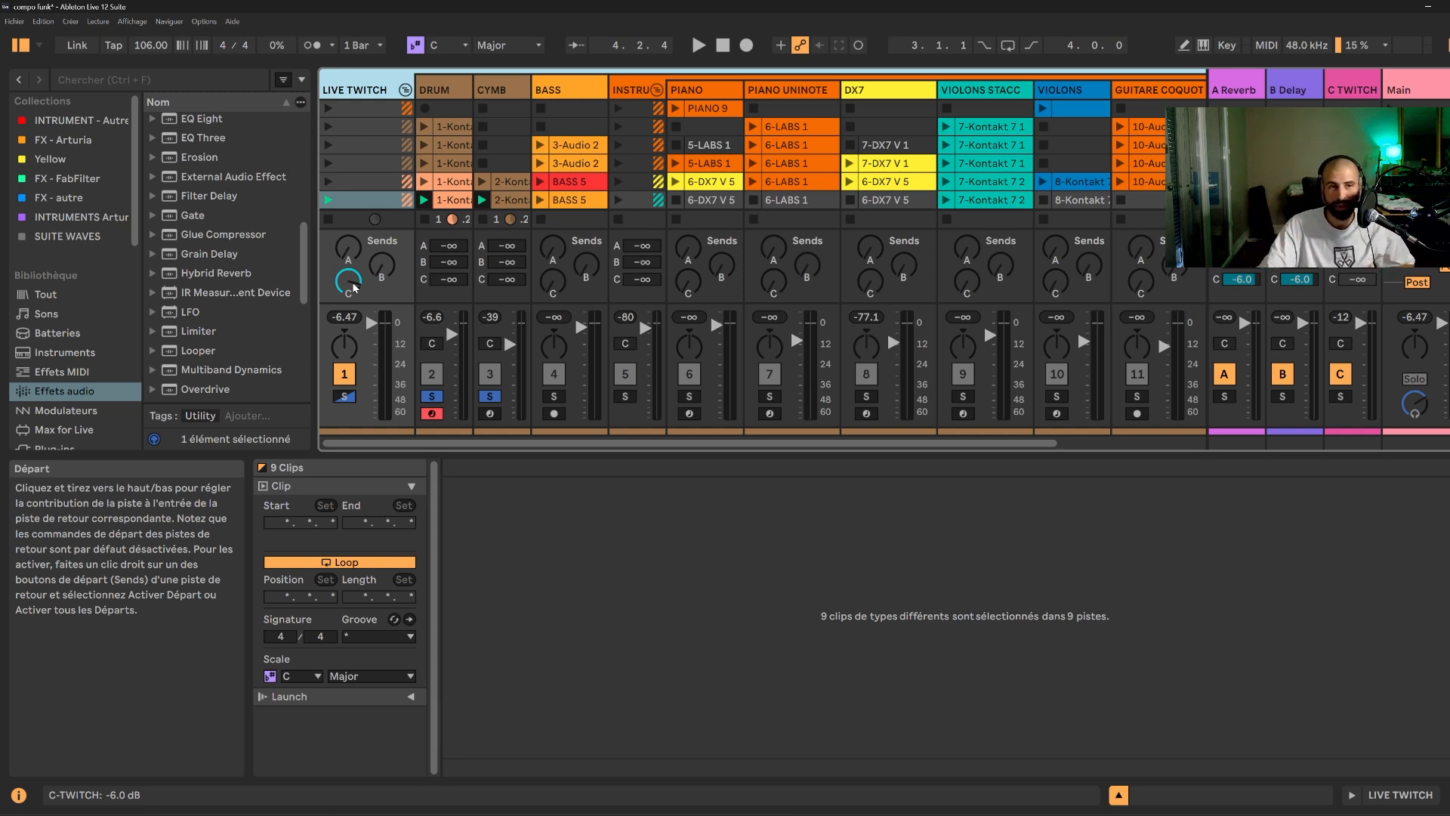
pyautogui.click(1235, 90)
pyautogui.click(1294, 90)
pyautogui.click(1368, 90)
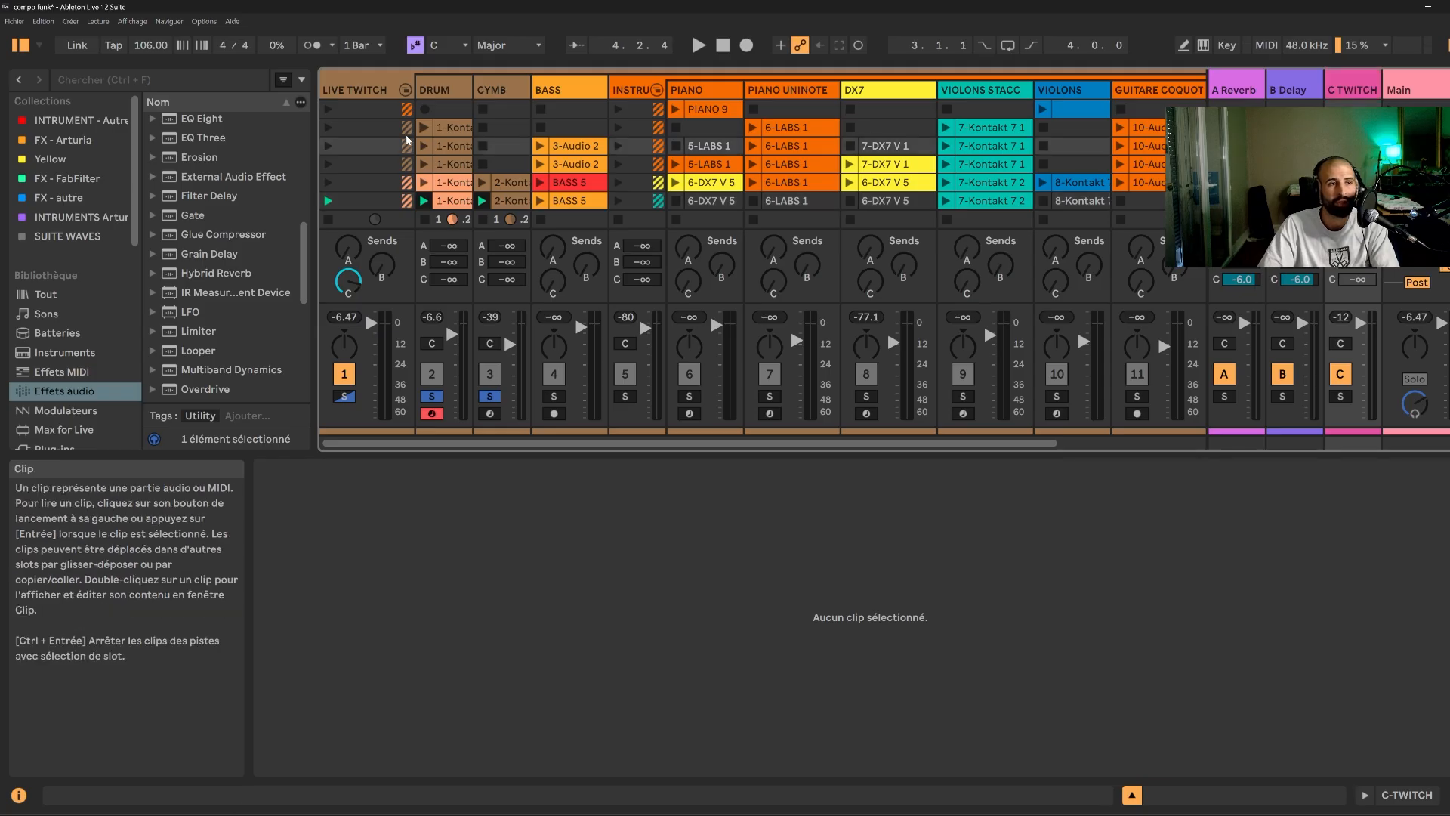
# - Play the DRUM clip in scene 3 with only DRUM soloed and the CYMB clip stopped, and halt playback
pyautogui.click(424, 147)
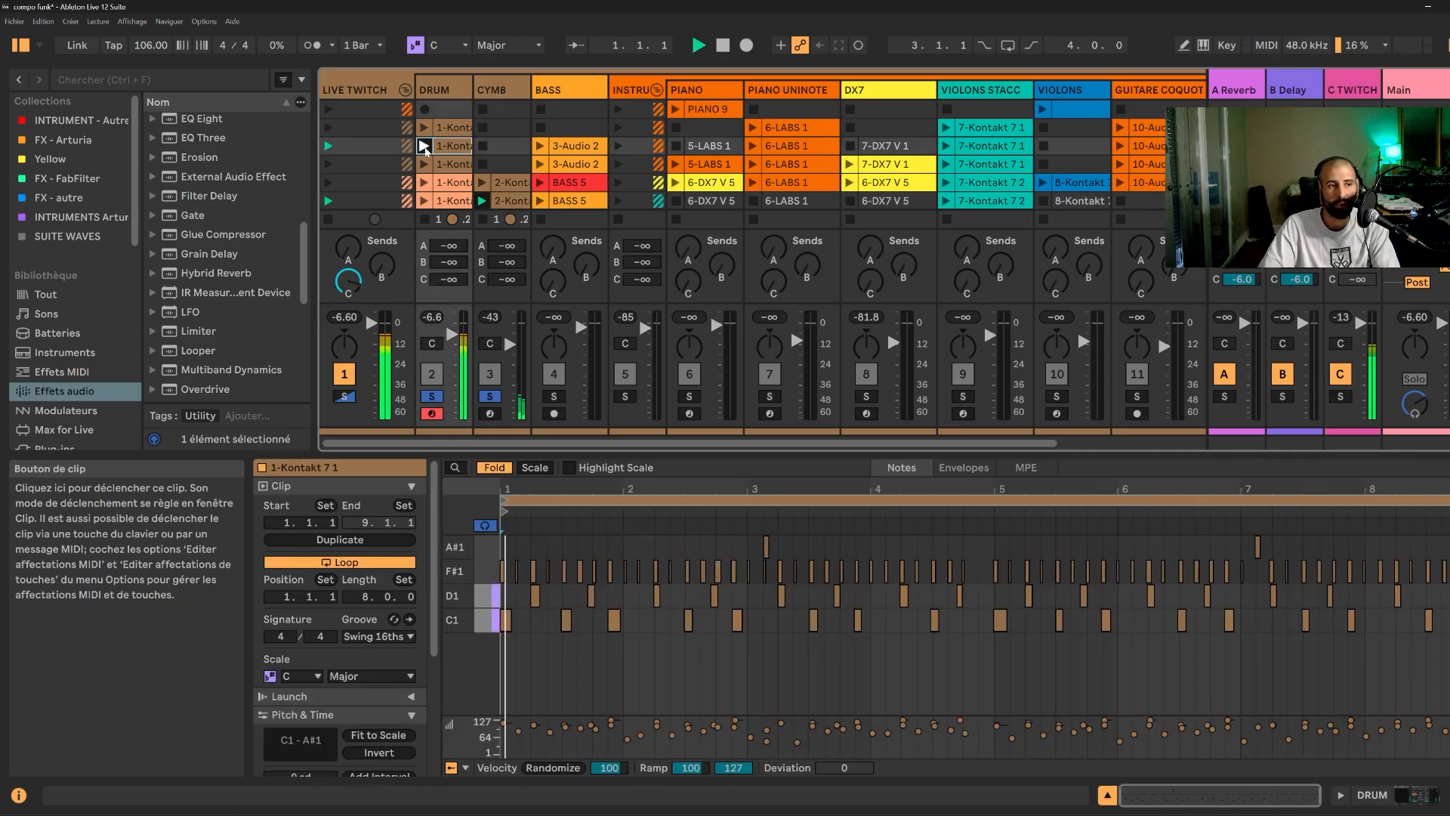
pyautogui.click(498, 395)
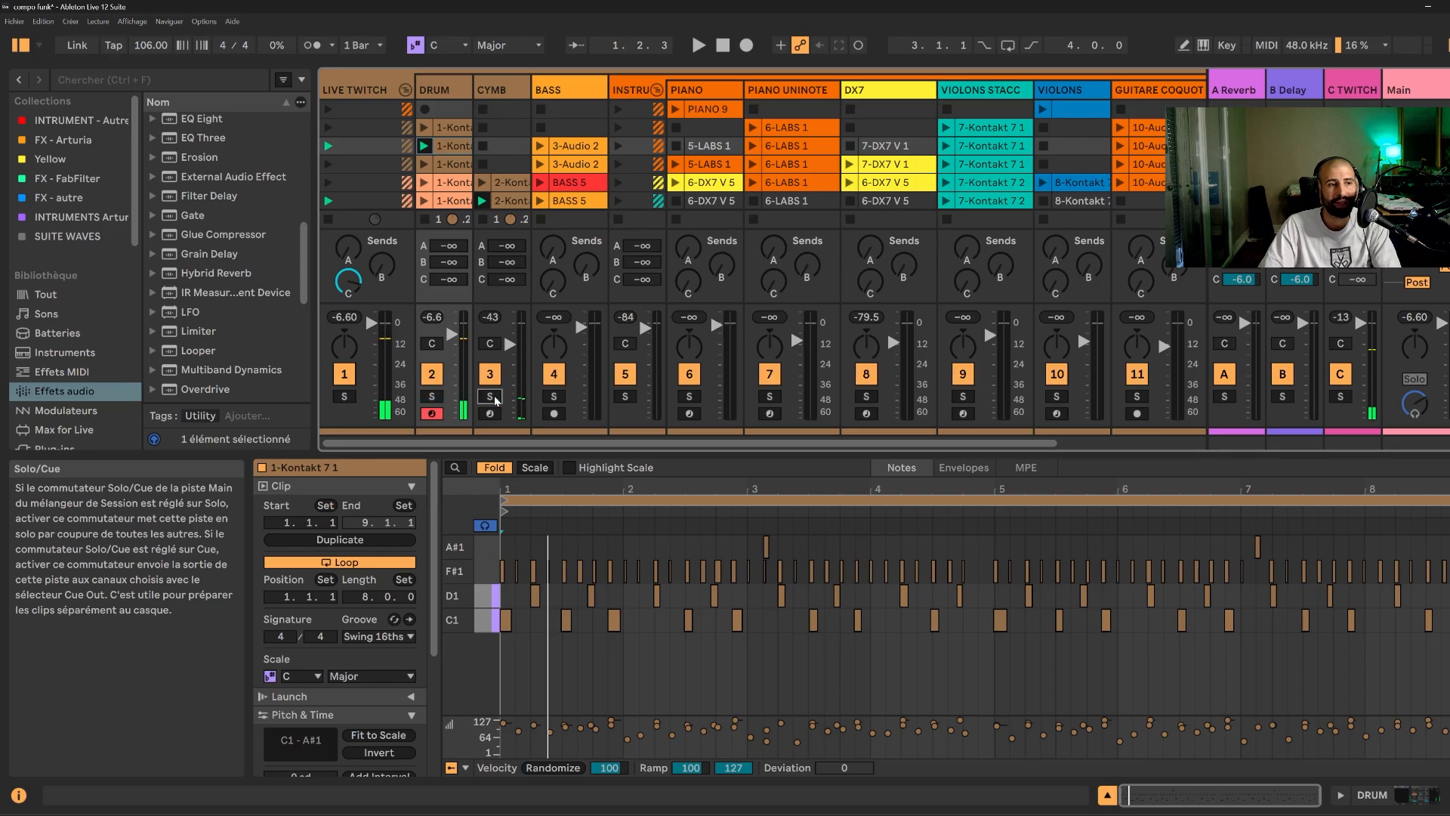
pyautogui.press('space')
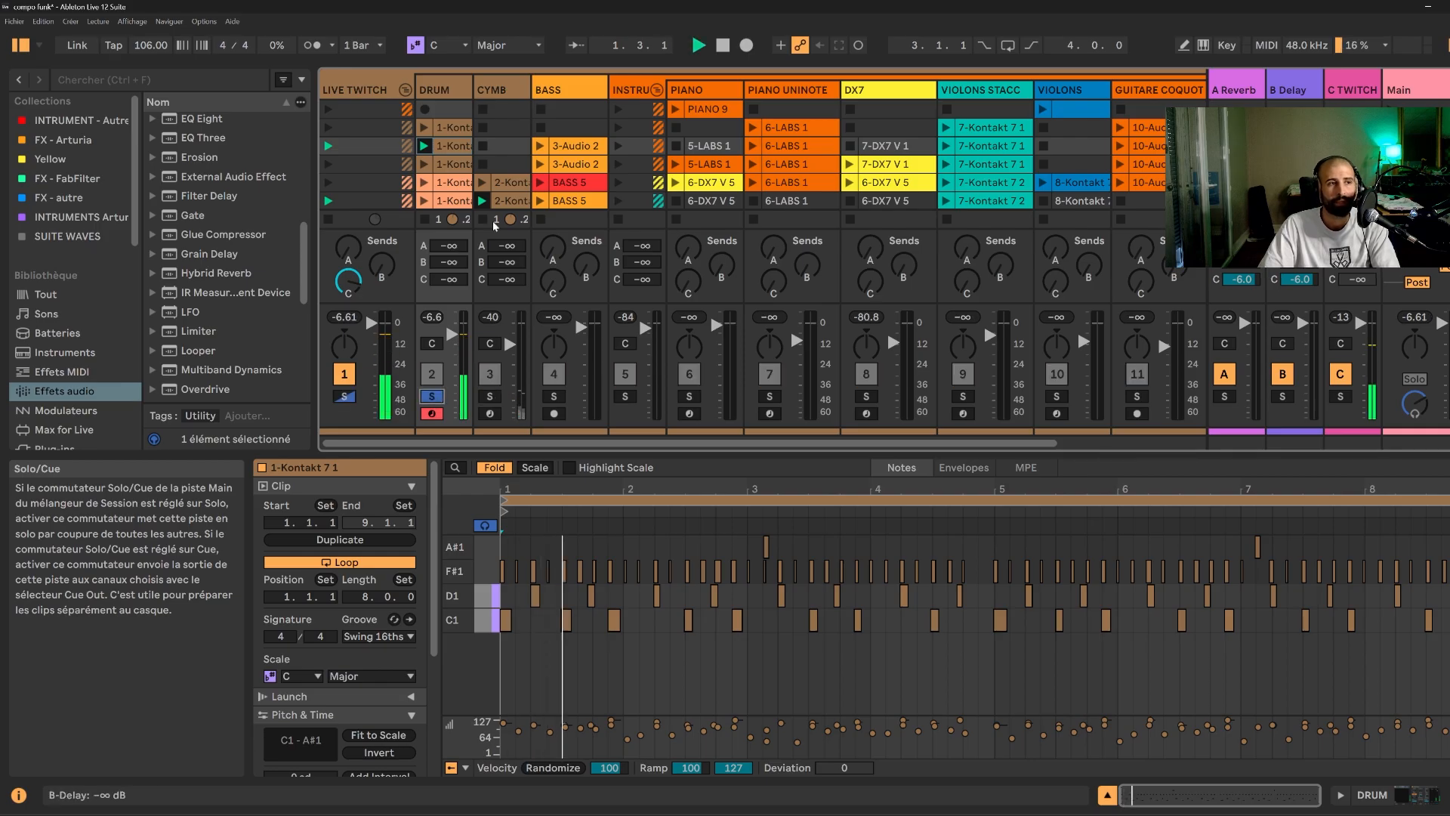
pyautogui.press('space')
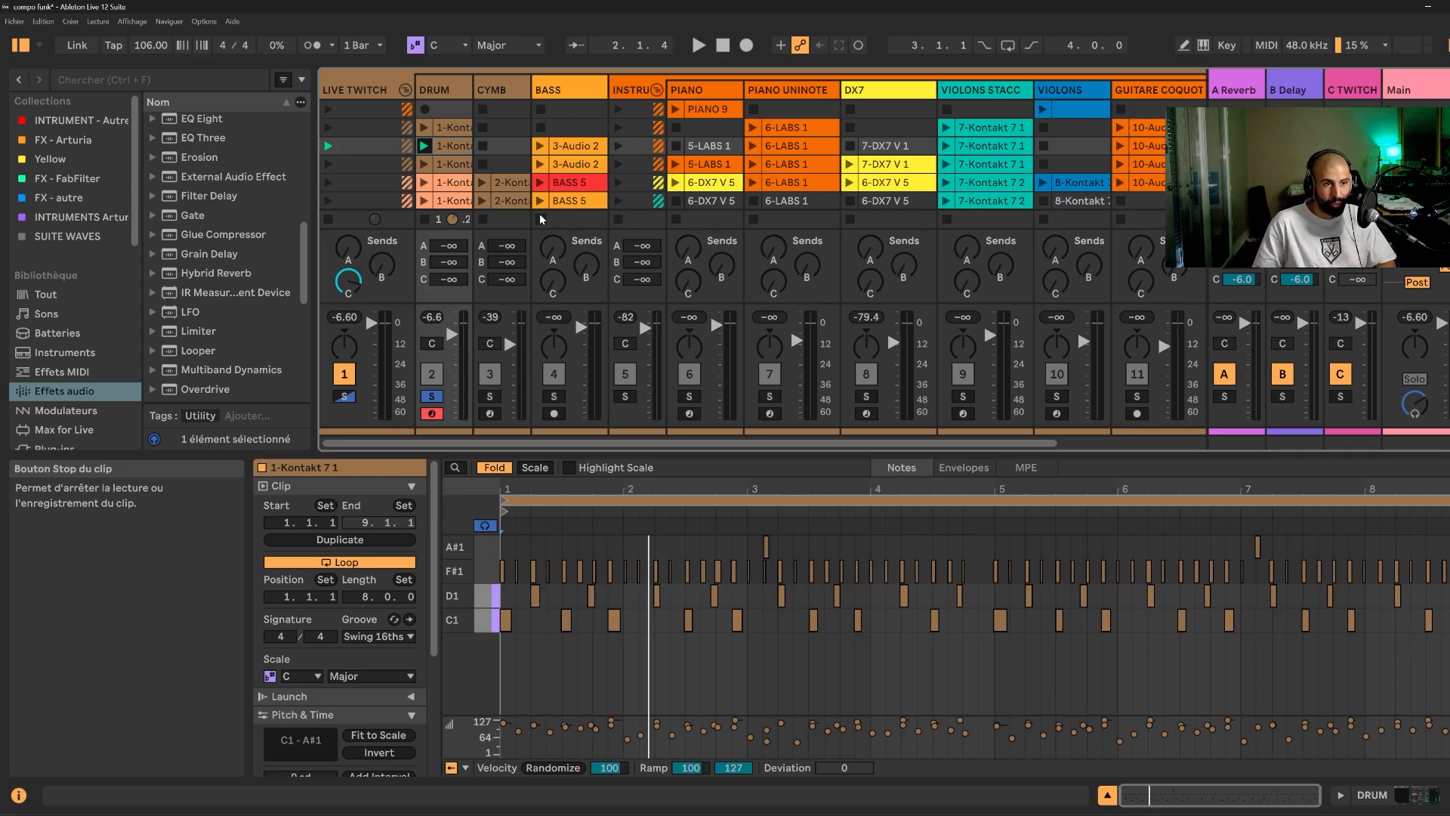
# - Play the PIANO UNINOTE clip 6-LABS 1 in scene 3 together with DRUM, both tracks soloed, and stop playback
pyautogui.click(752, 148)
pyautogui.click(753, 146)
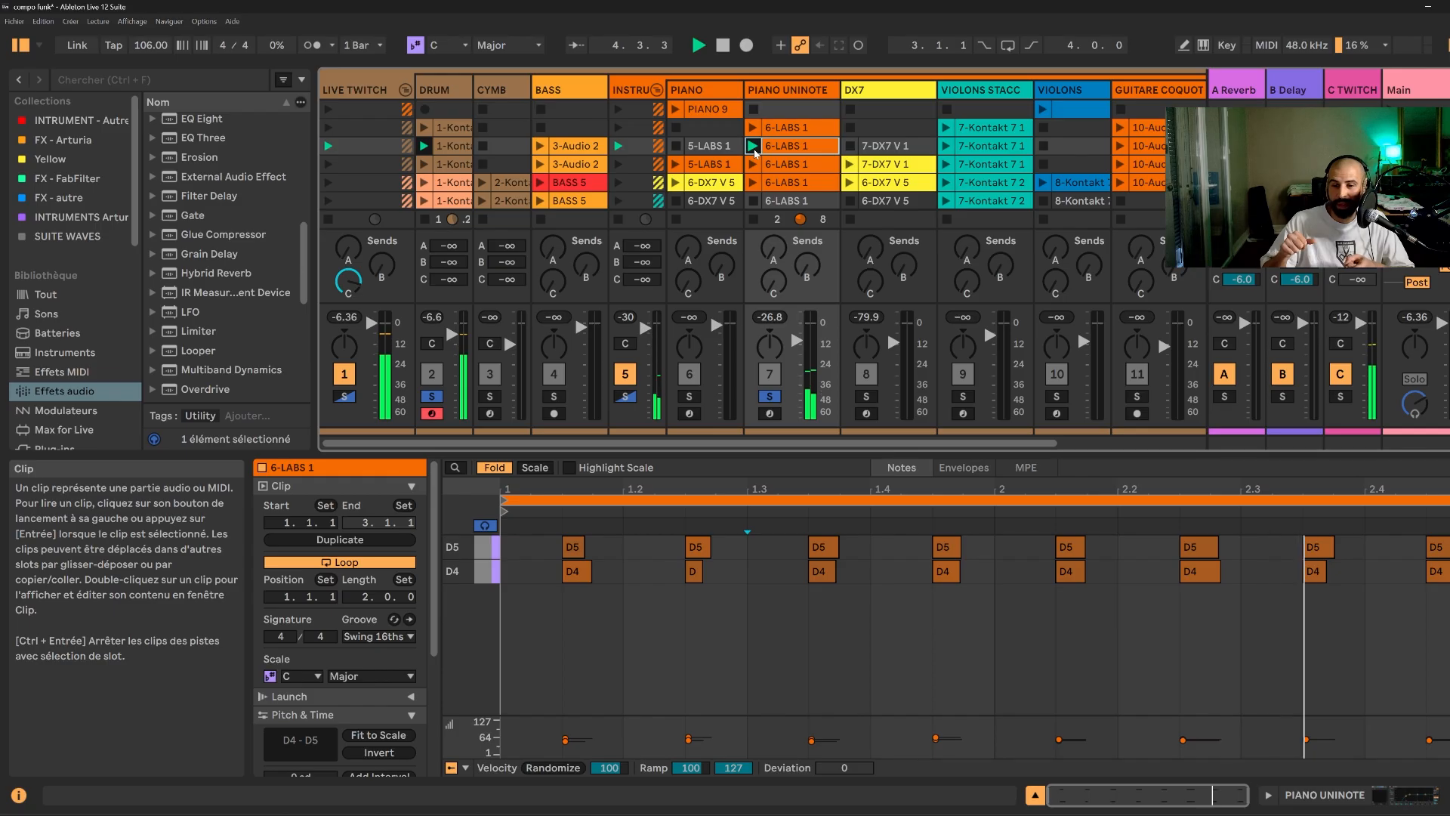
pyautogui.press('space')
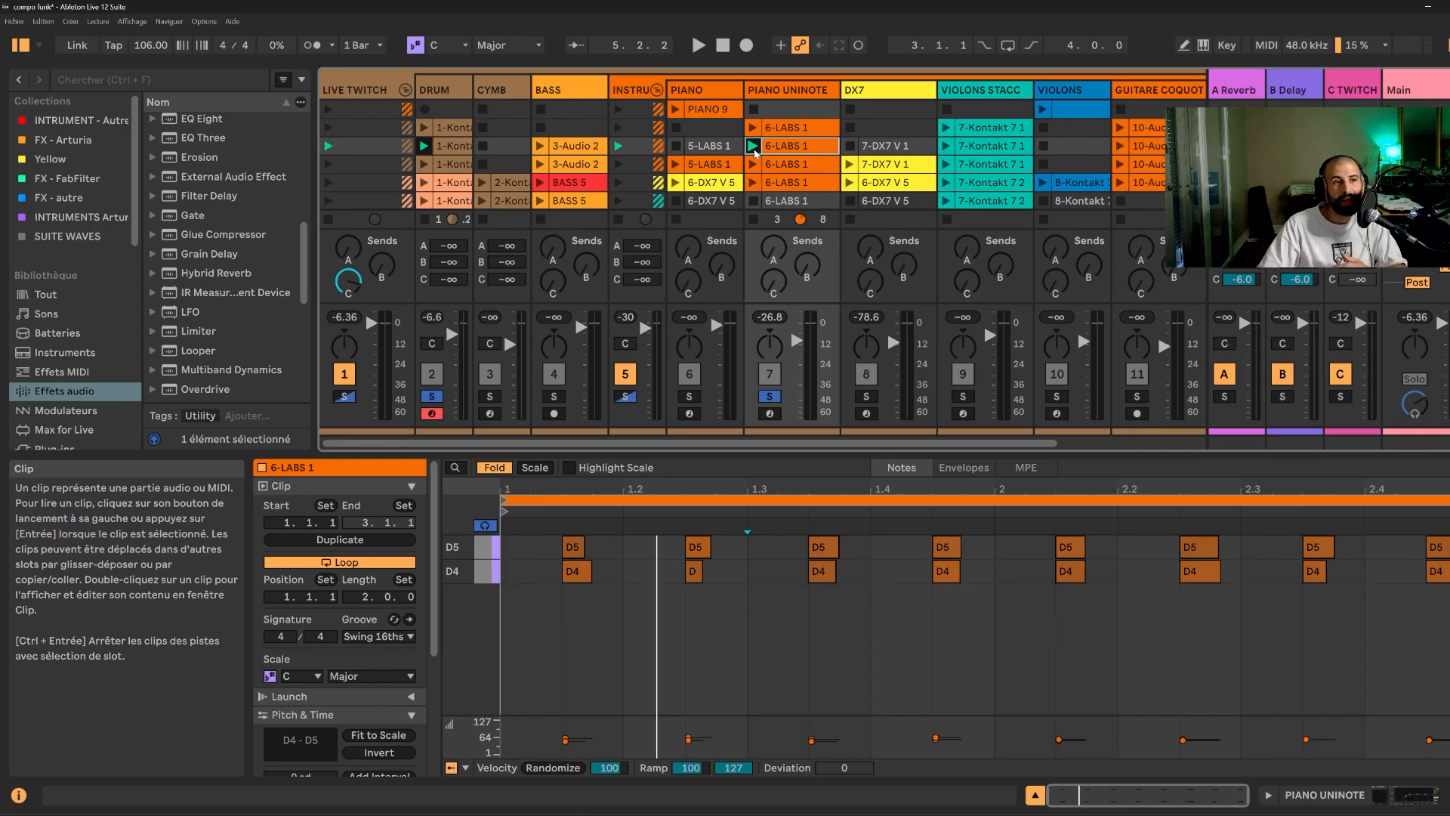
pyautogui.press('space')
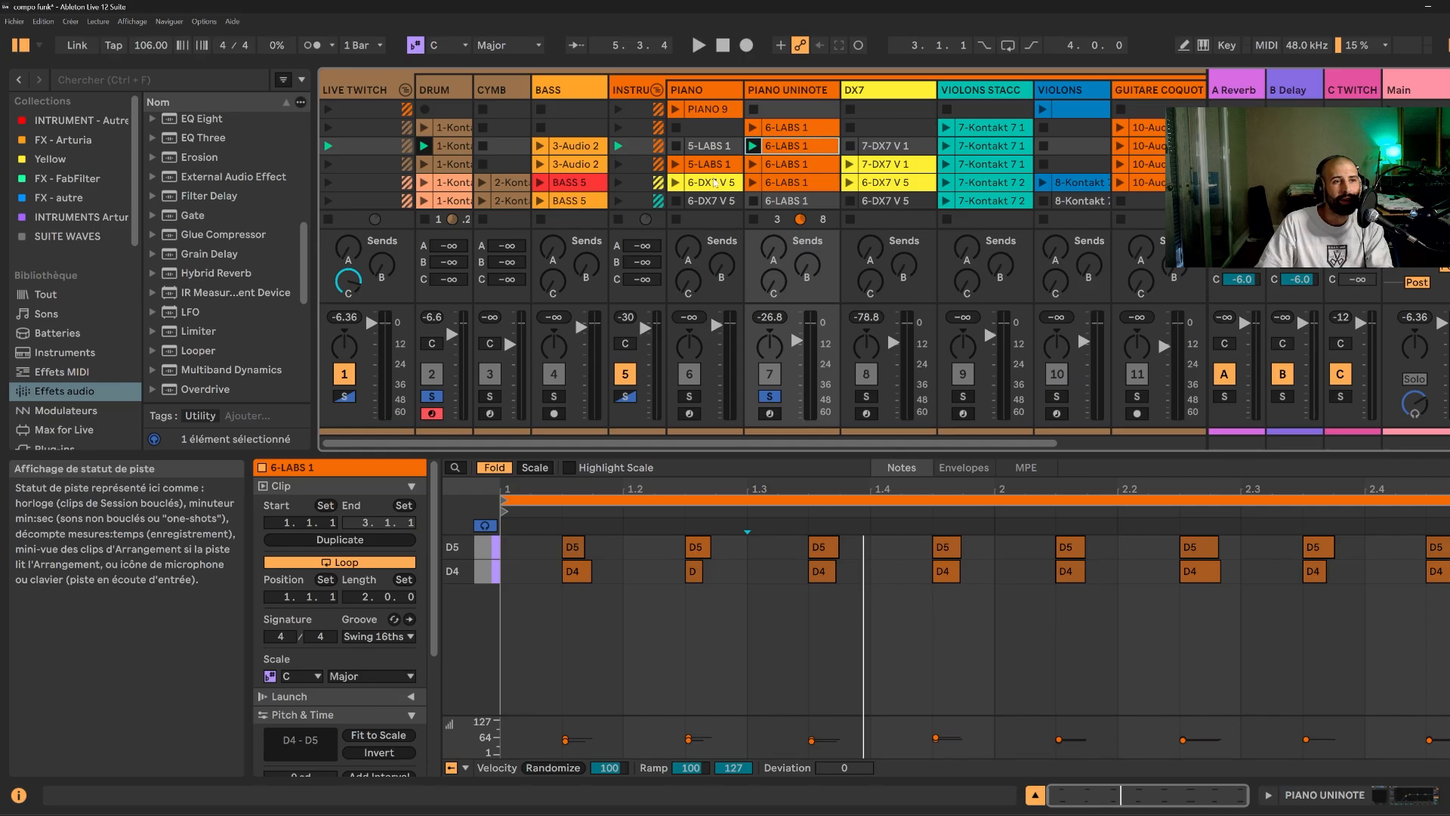
# - Launch scene 4 across all tracks and bring the guitar tracks into view
pyautogui.click(1413, 164)
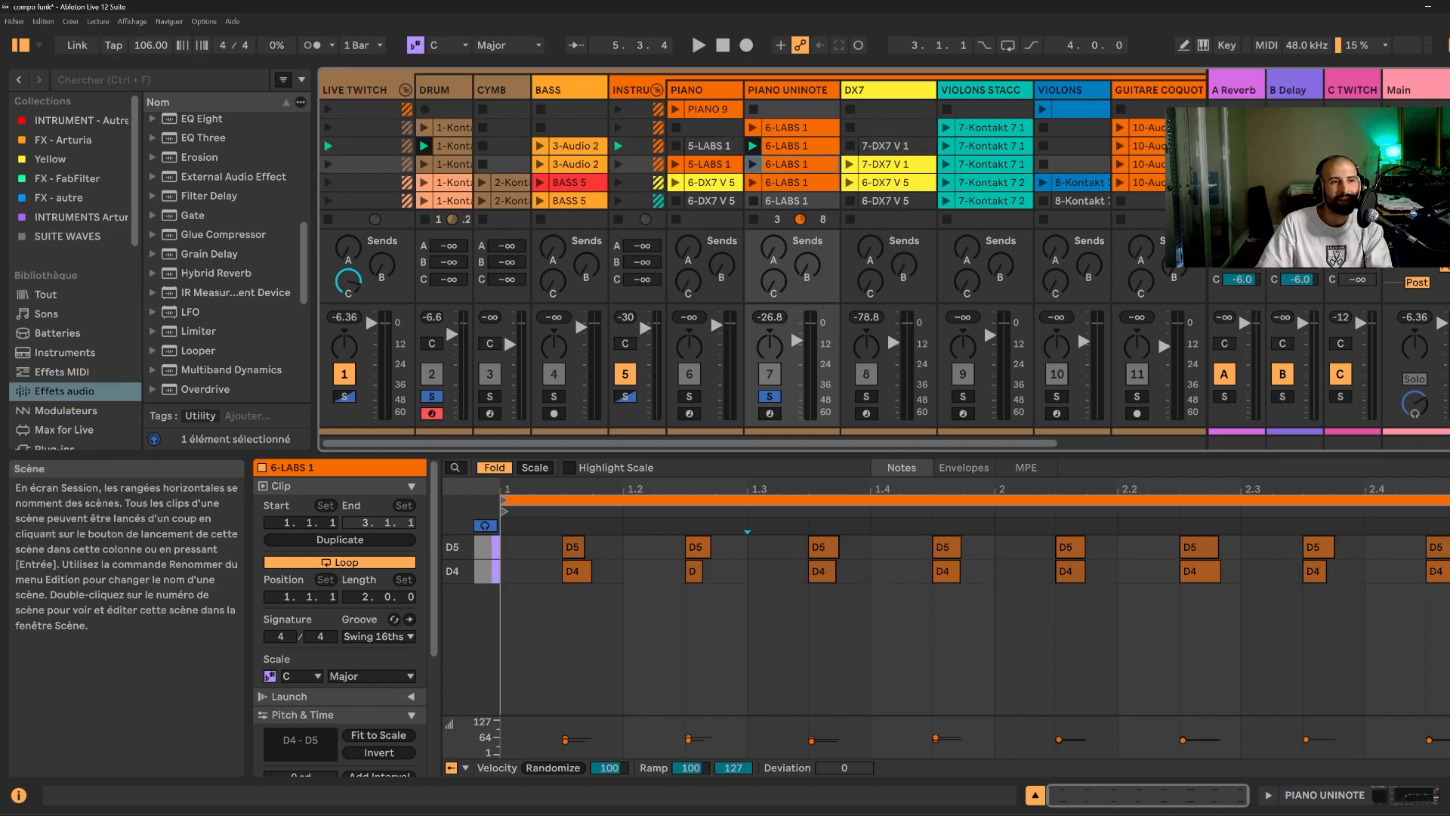
pyautogui.press('Return')
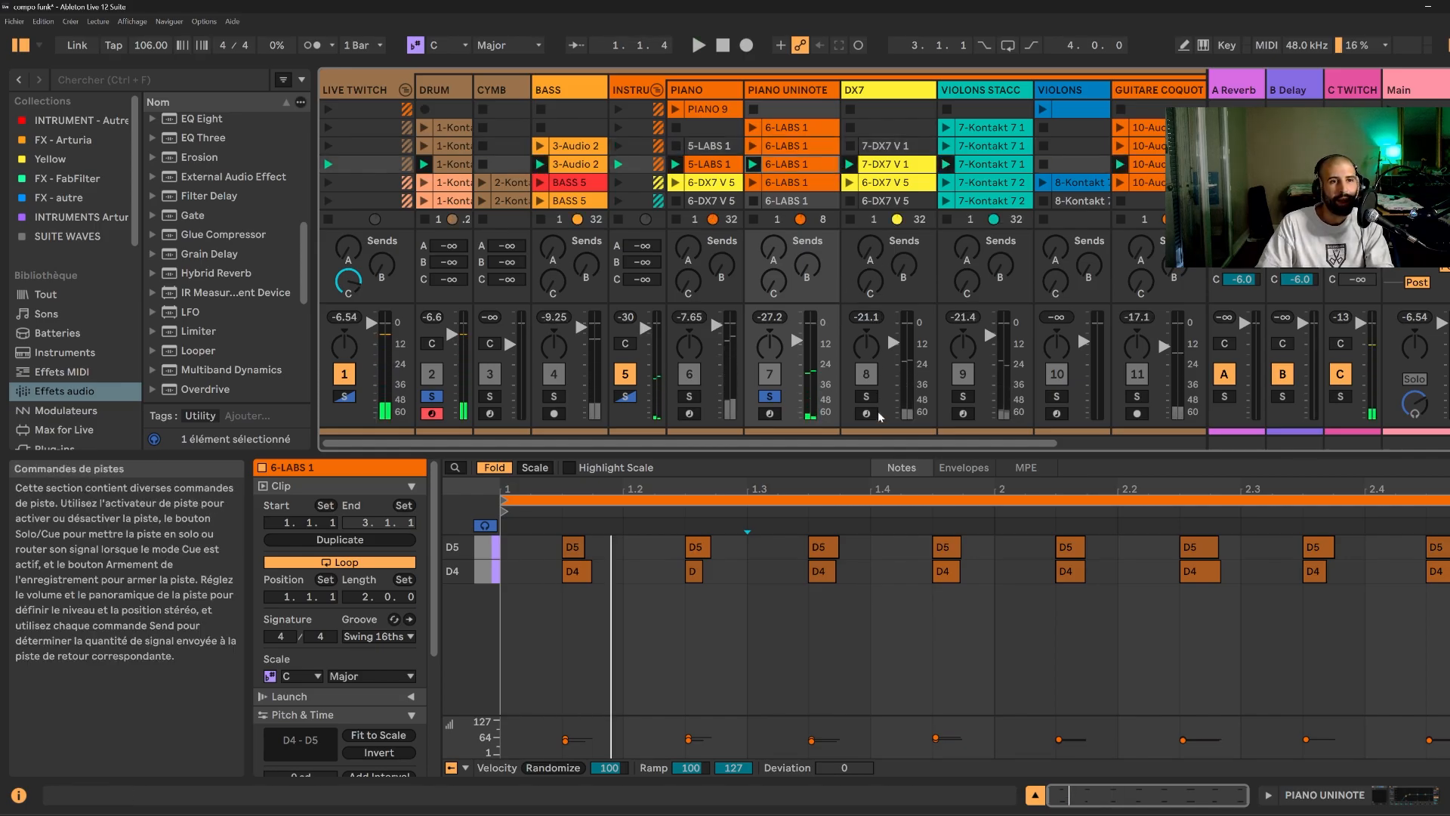
pyautogui.moveTo(949, 443); pyautogui.dragTo(1037, 446)
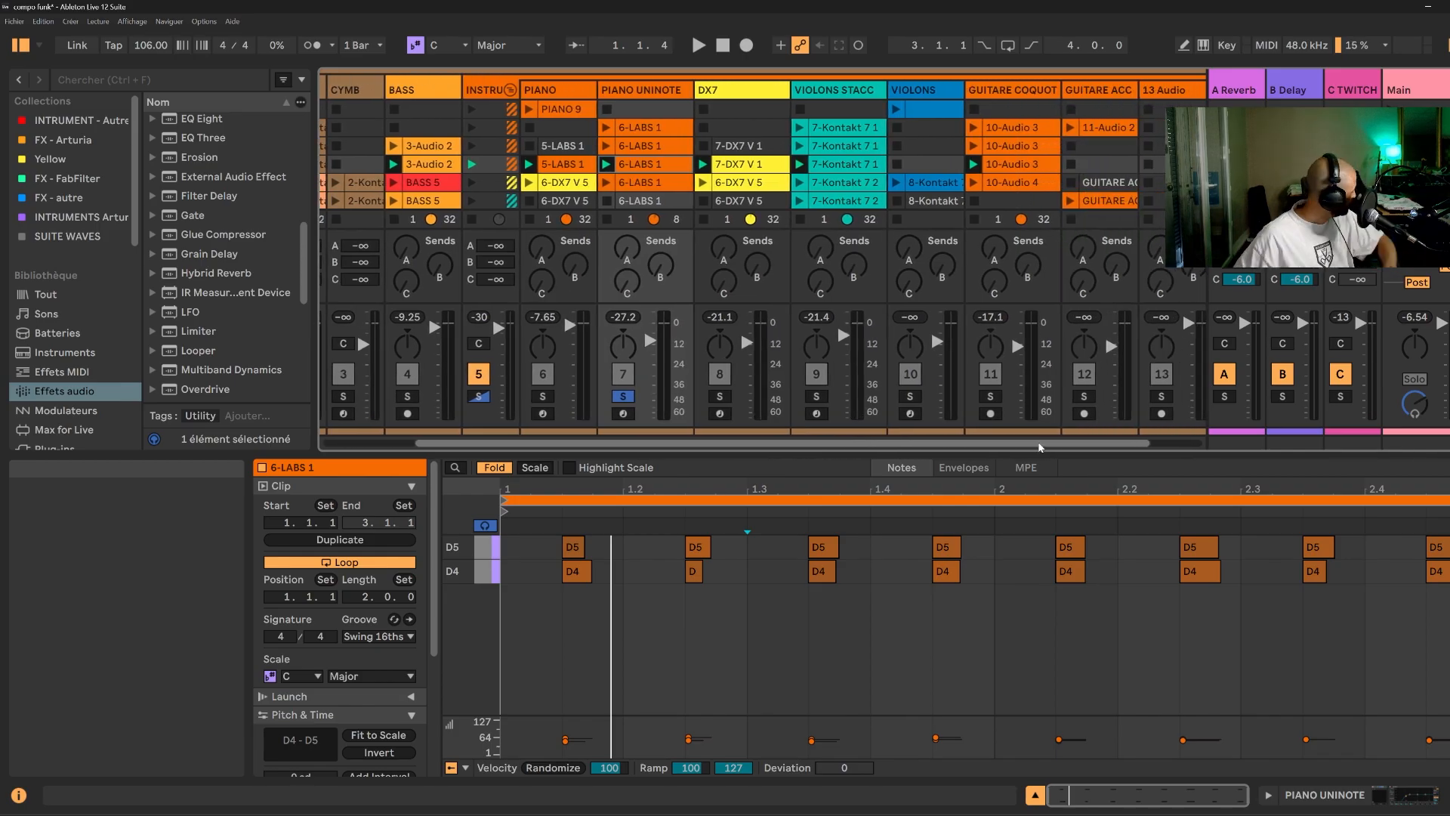
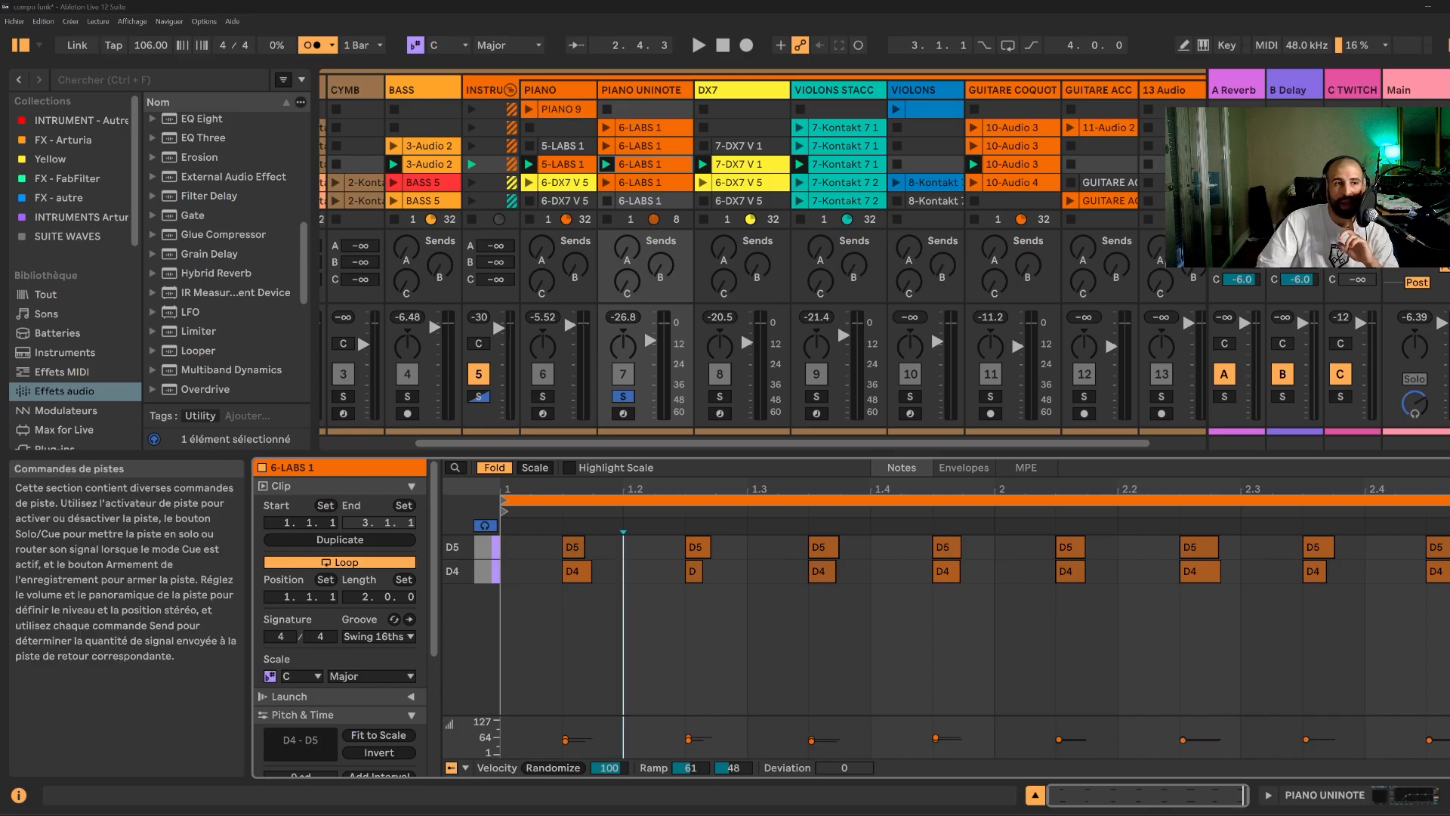
# - Solo the GUITARE COQUOTTE track, play its 10-Audio 3 clip in scene 4, and stop playback
pyautogui.click(990, 397)
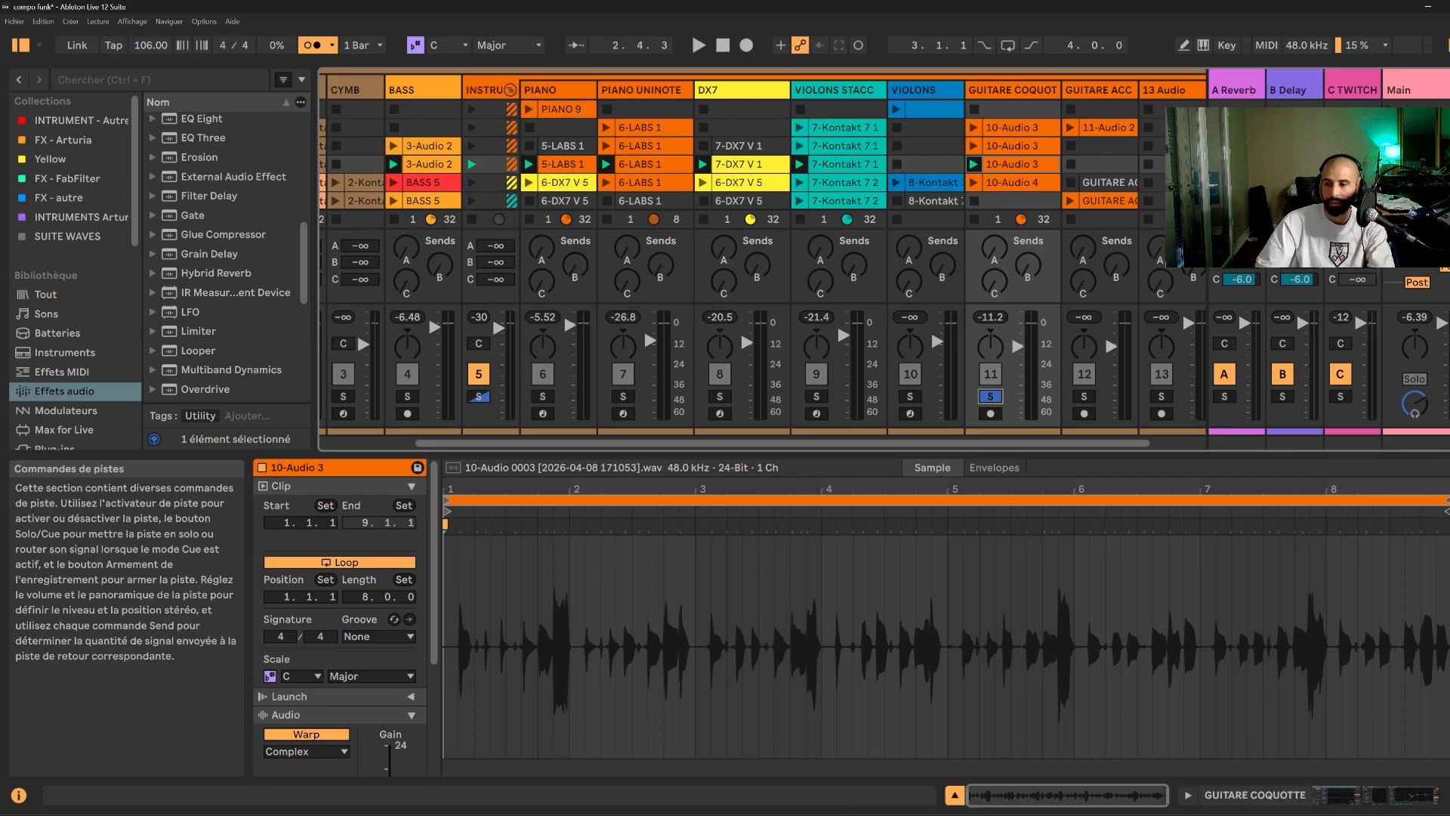
pyautogui.press('space')
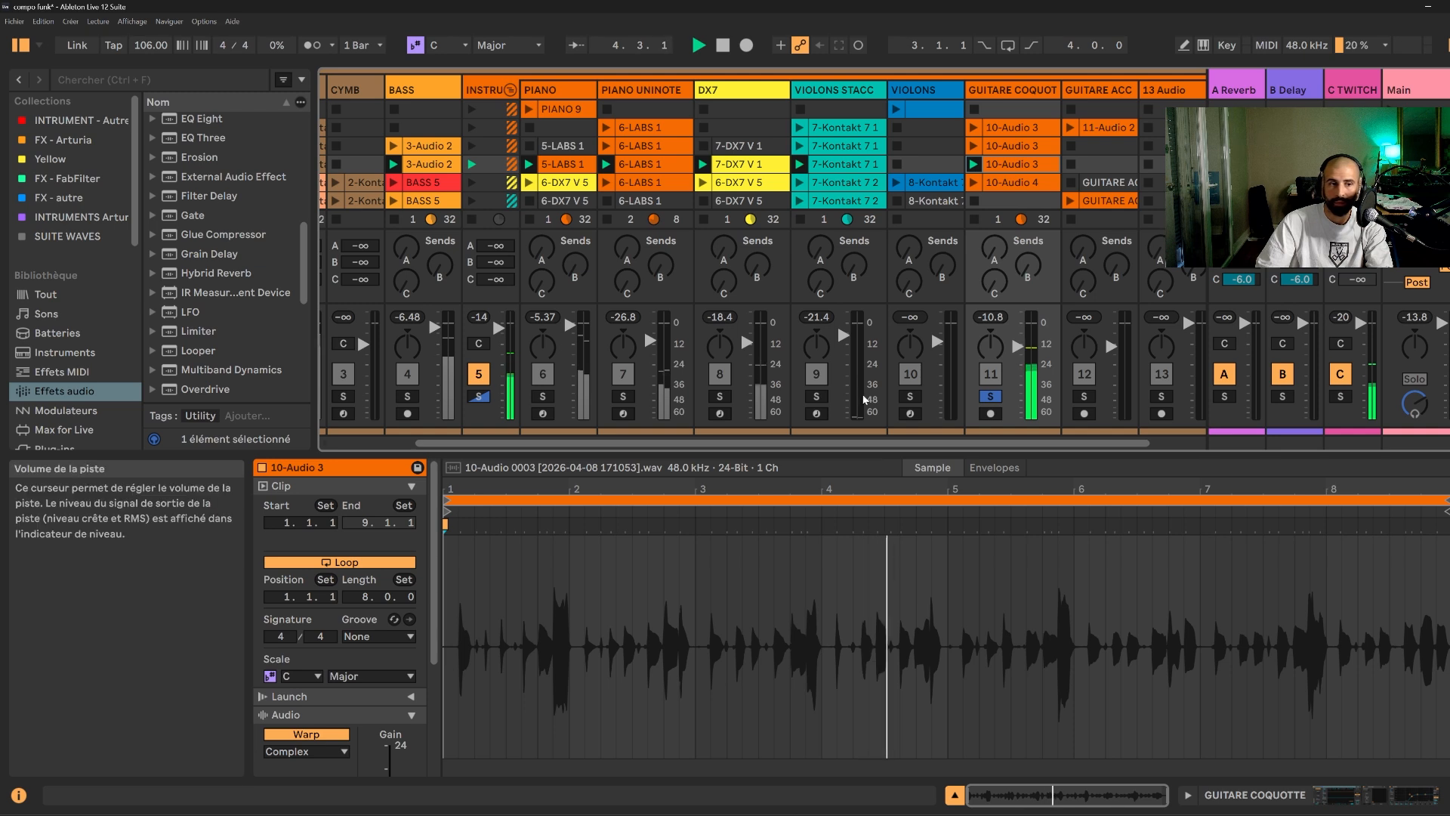
pyautogui.press('space')
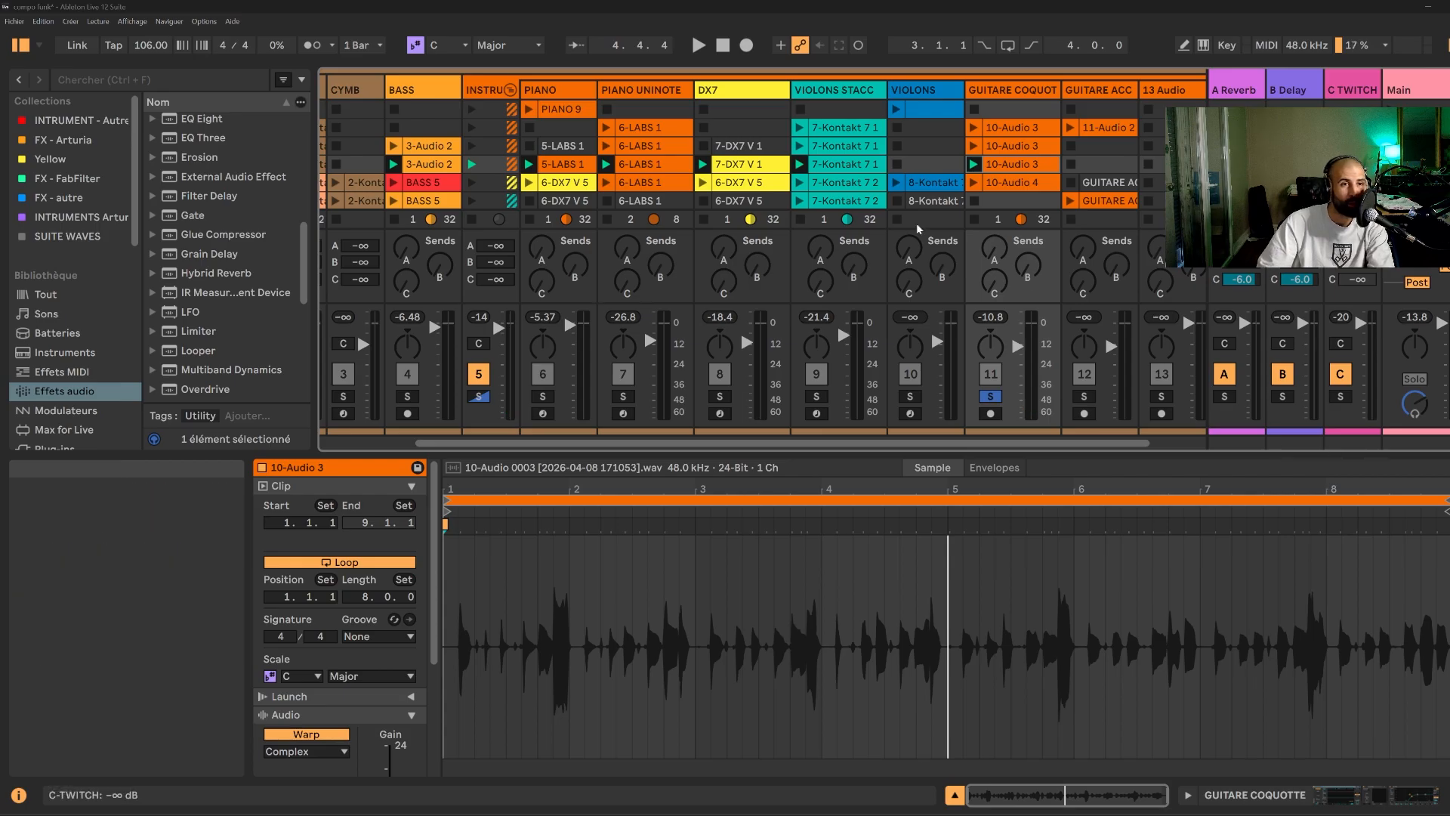
# - Show the device chain of GUITARE COQUOTTE and fold its Compressor
pyautogui.doubleClick(1011, 164)
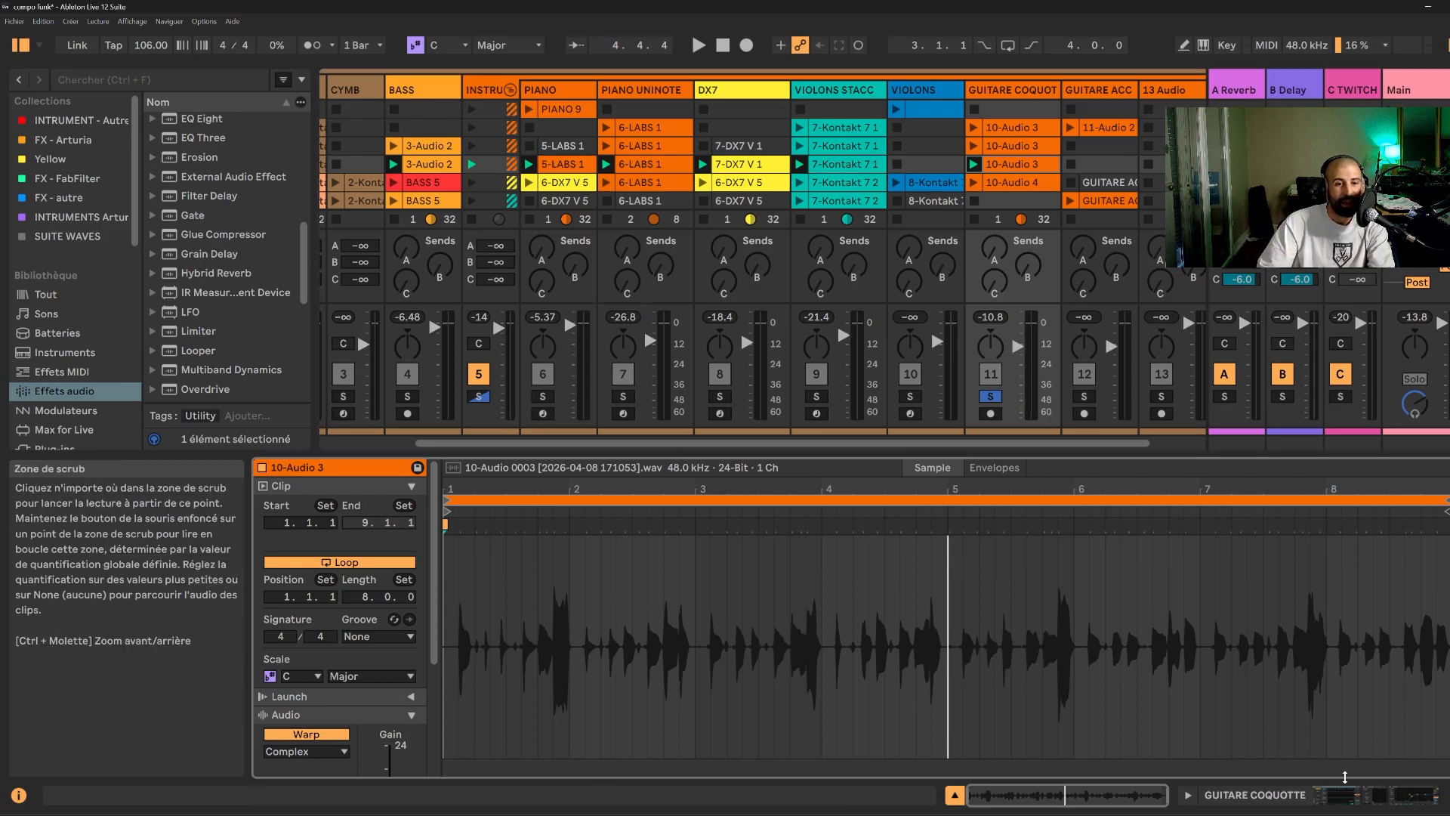
pyautogui.click(1359, 797)
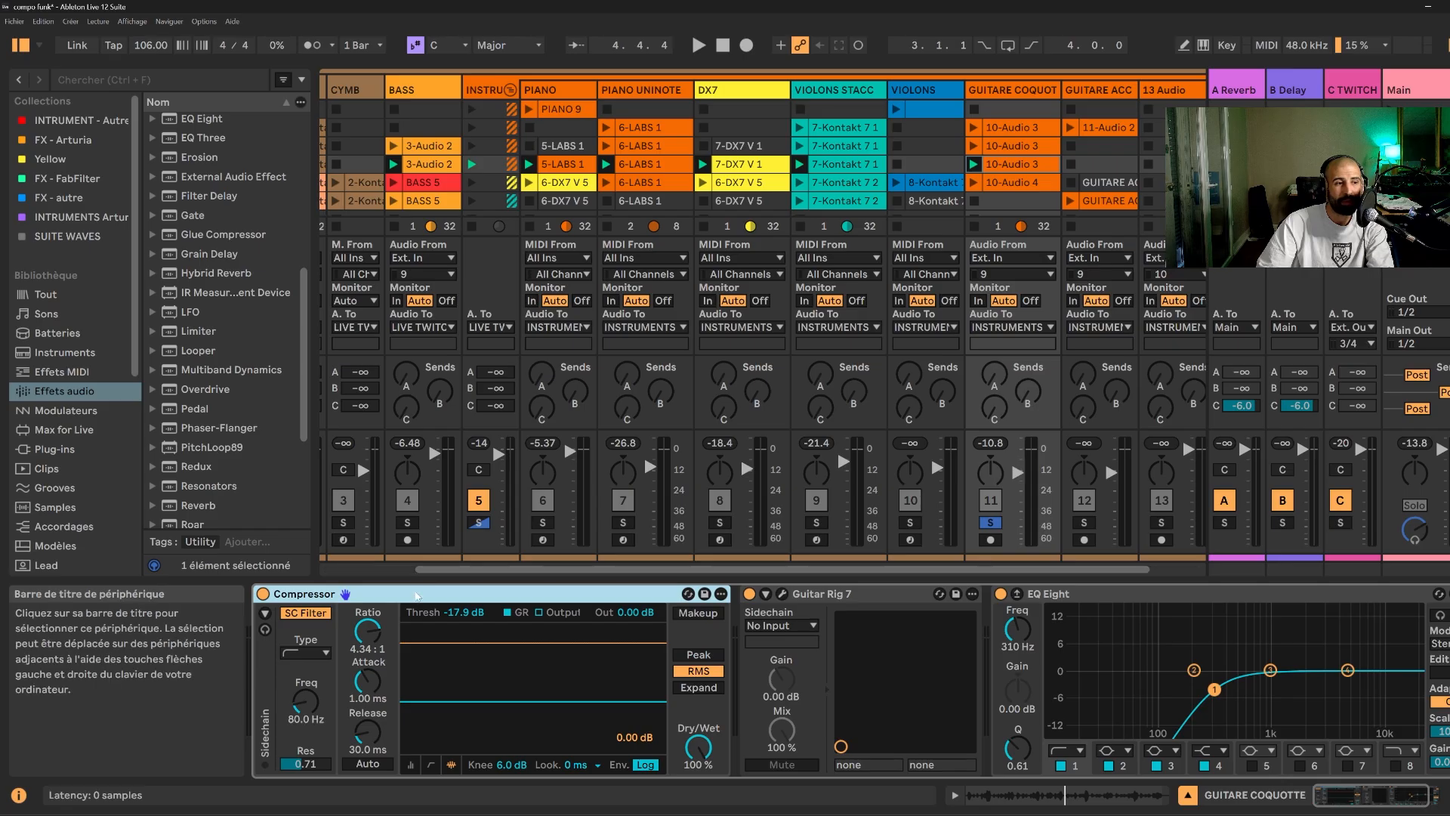
pyautogui.doubleClick(420, 595)
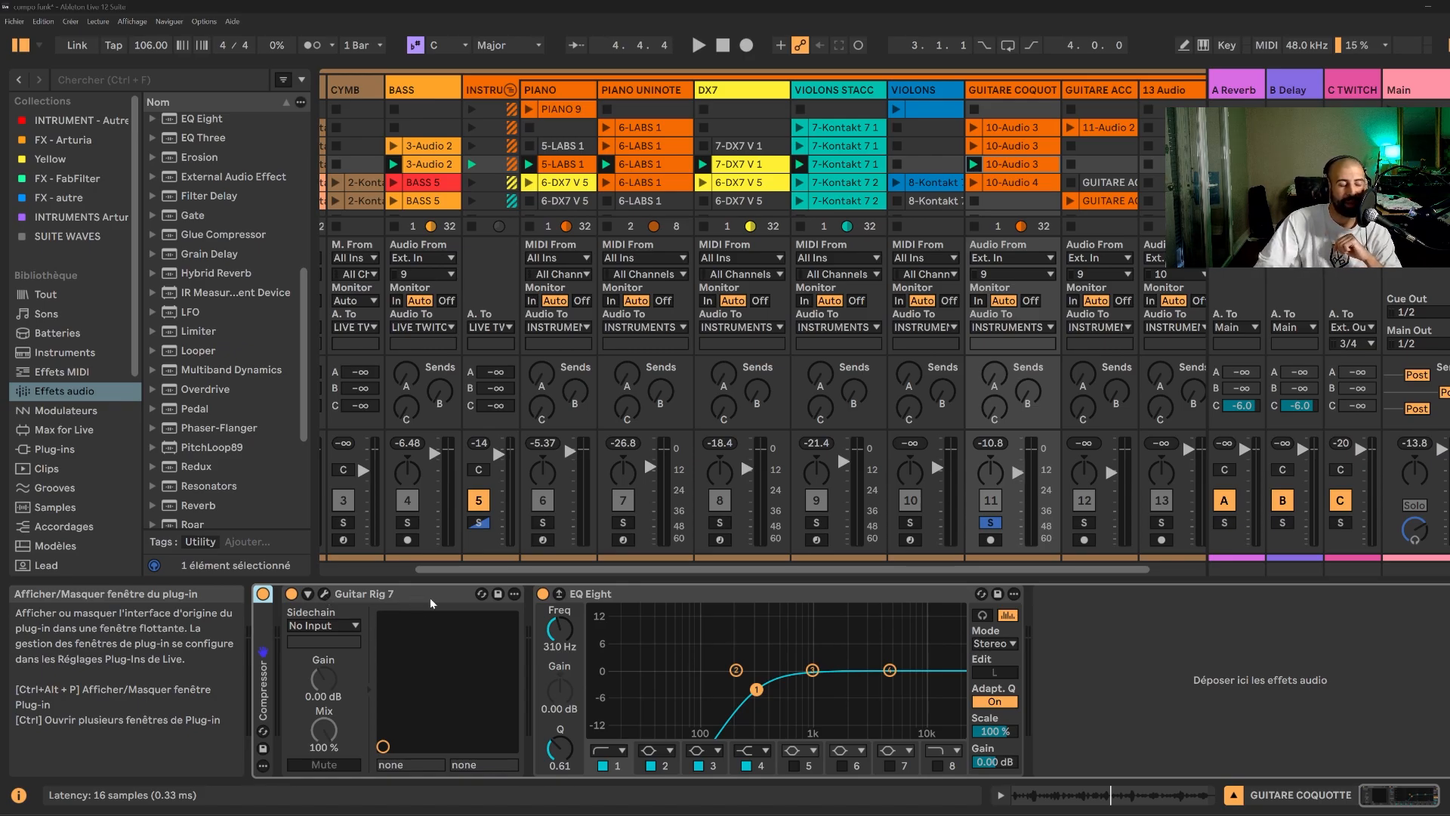
# - Inspect the effects rack of the FG Indie lofi preset in the Guitar Rig 7 plug-in window, and close the window
pyautogui.hotkey('ctrl', 'alt', 'p')
pyautogui.moveTo(828, 356); pyautogui.dragTo(999, 102)
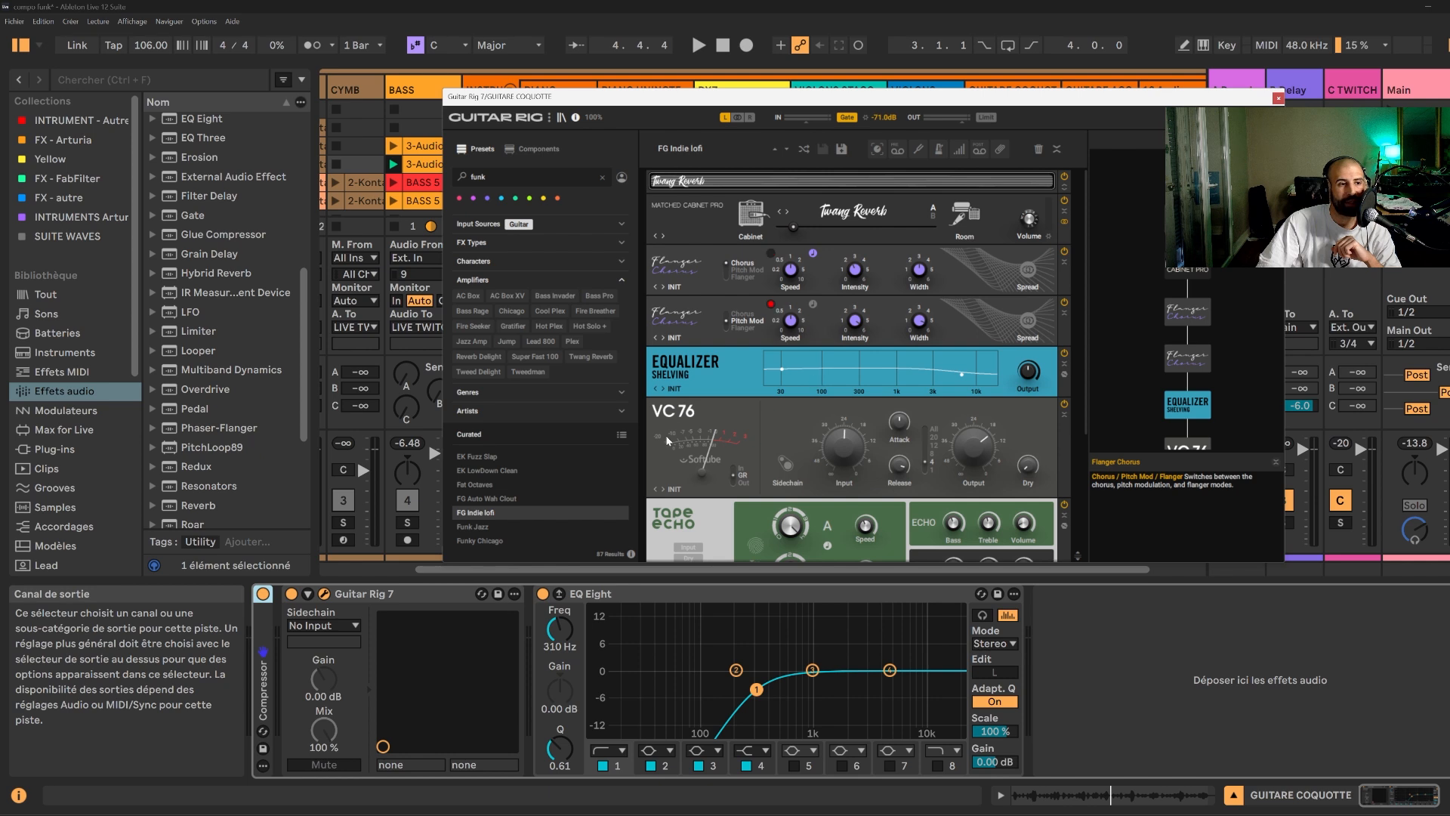
pyautogui.scroll(-5, 721, 414)
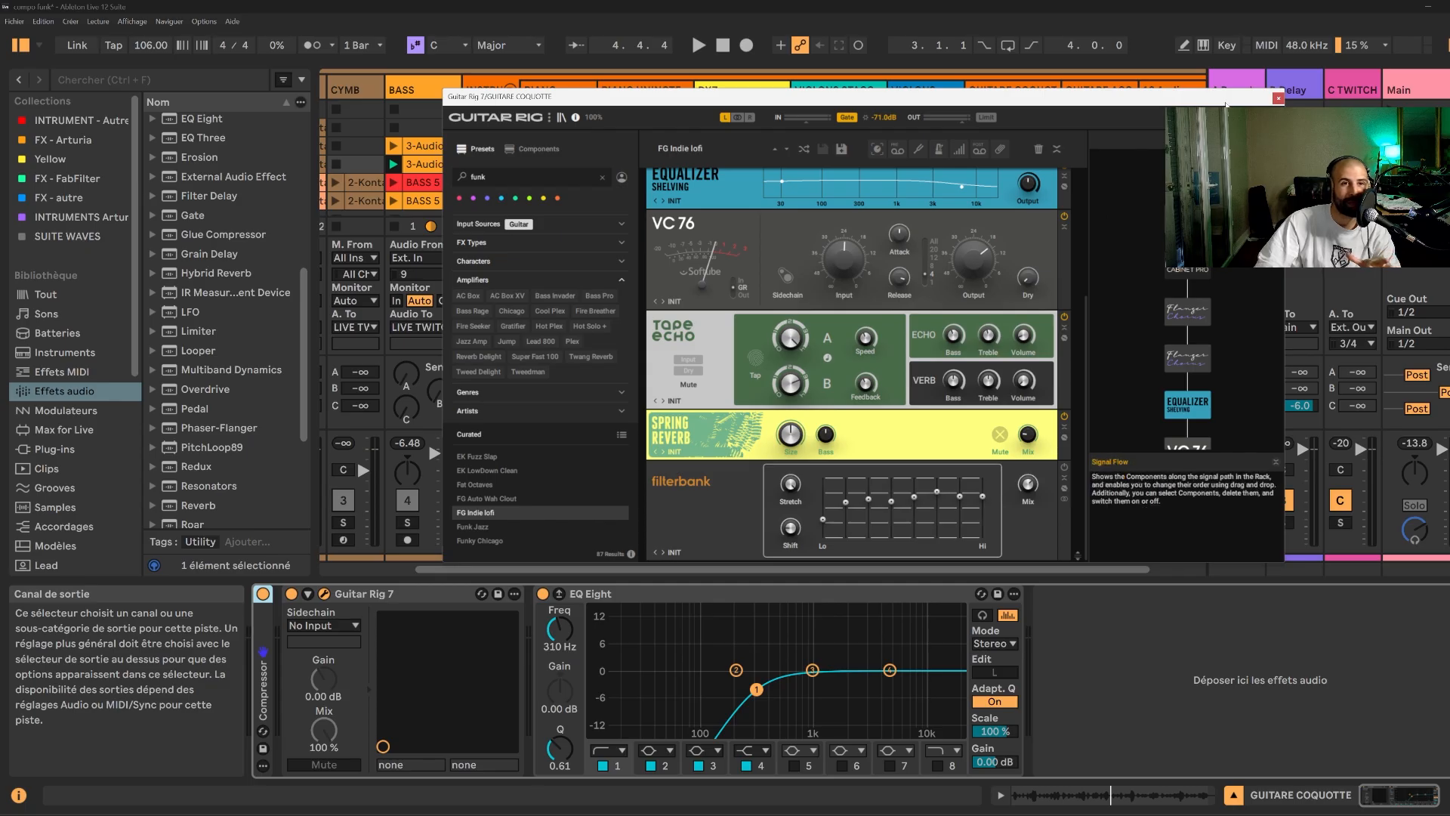
pyautogui.click(1277, 98)
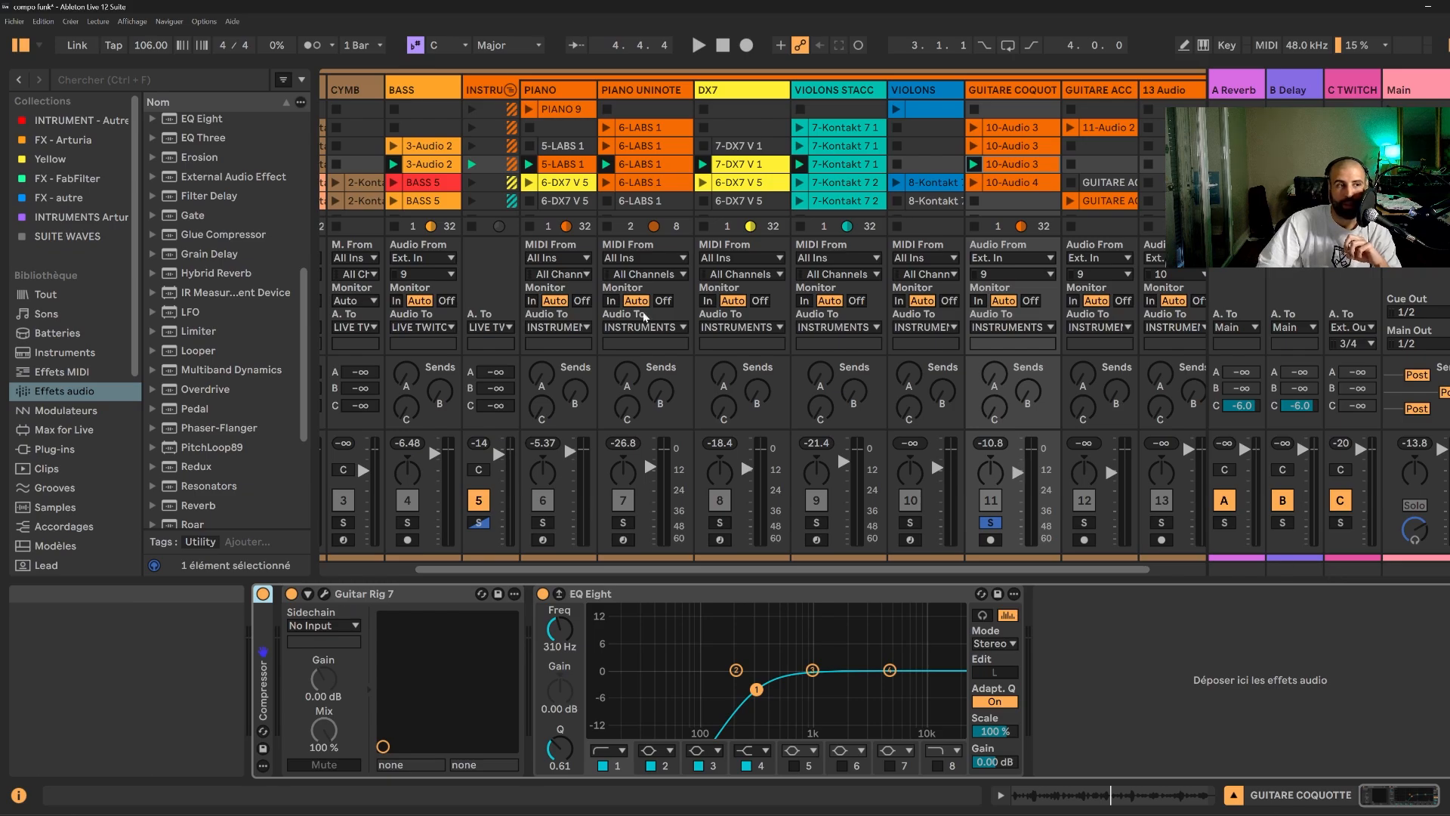
# - Show the INSTRUMENTS group's Compressor with DRUM as sidechain source, and play the composition to demonstrate its ducking
pyautogui.moveTo(772, 568); pyautogui.dragTo(693, 577)
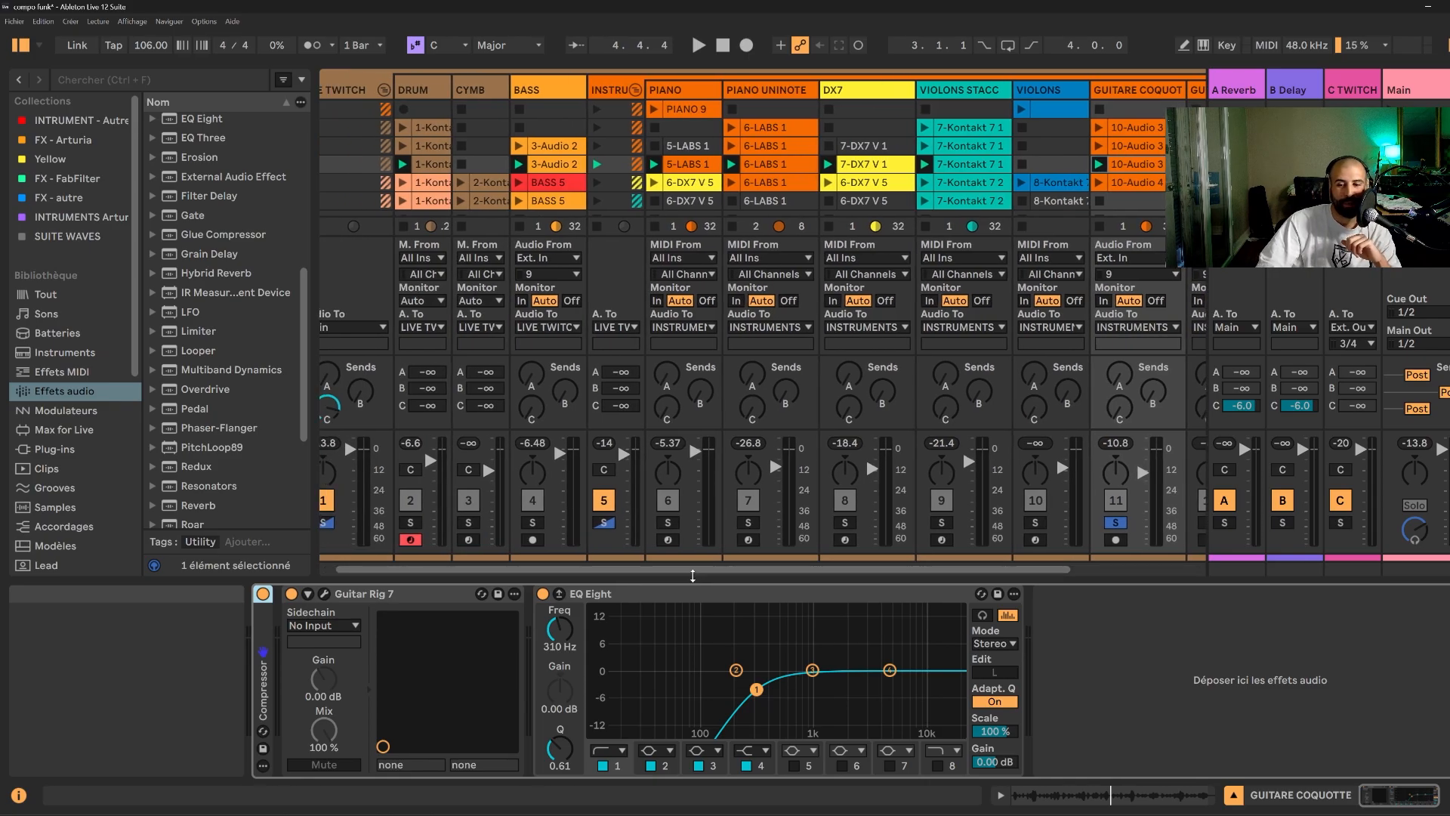
pyautogui.hscroll(-1, 736, 569)
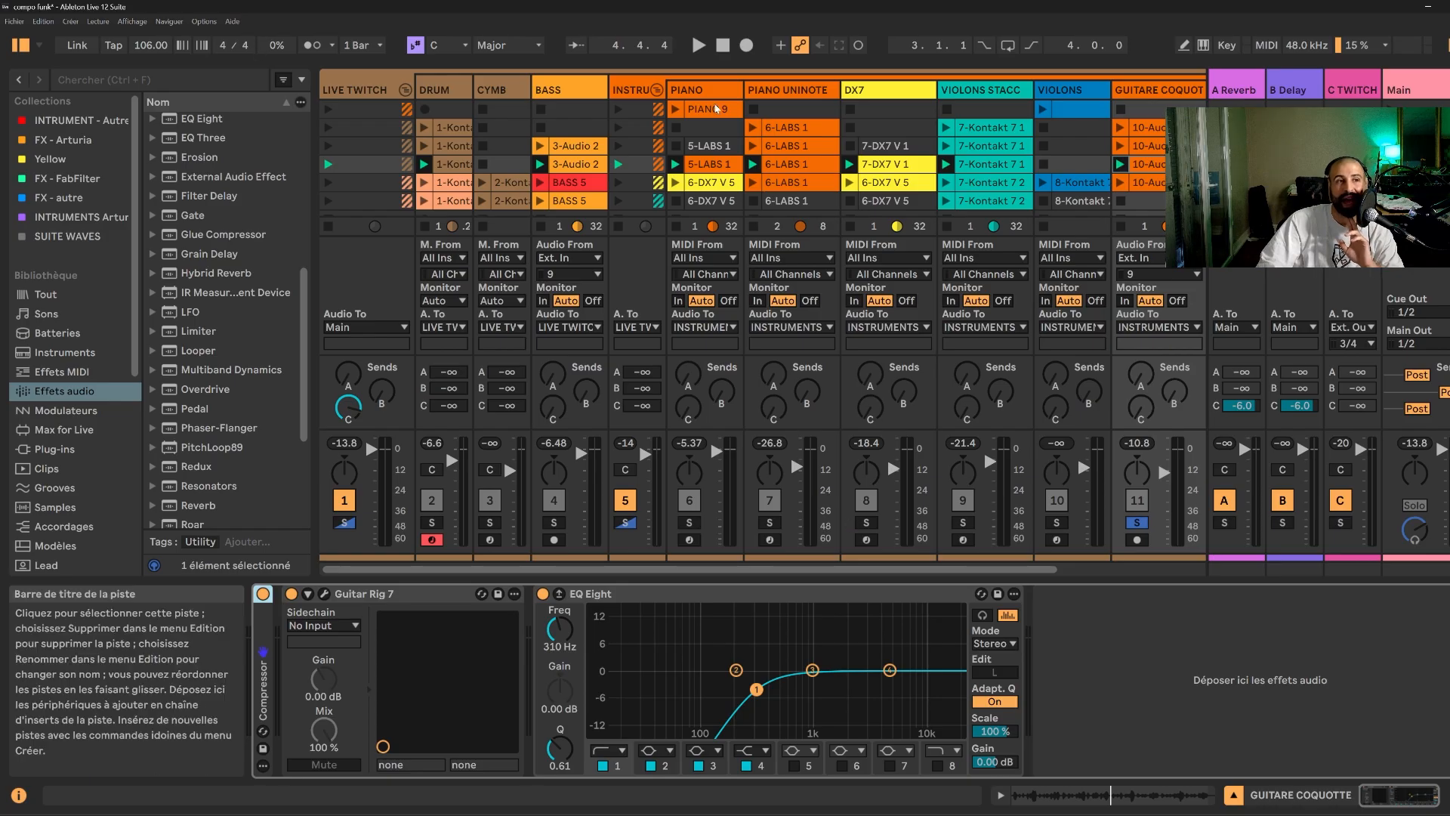
pyautogui.click(641, 91)
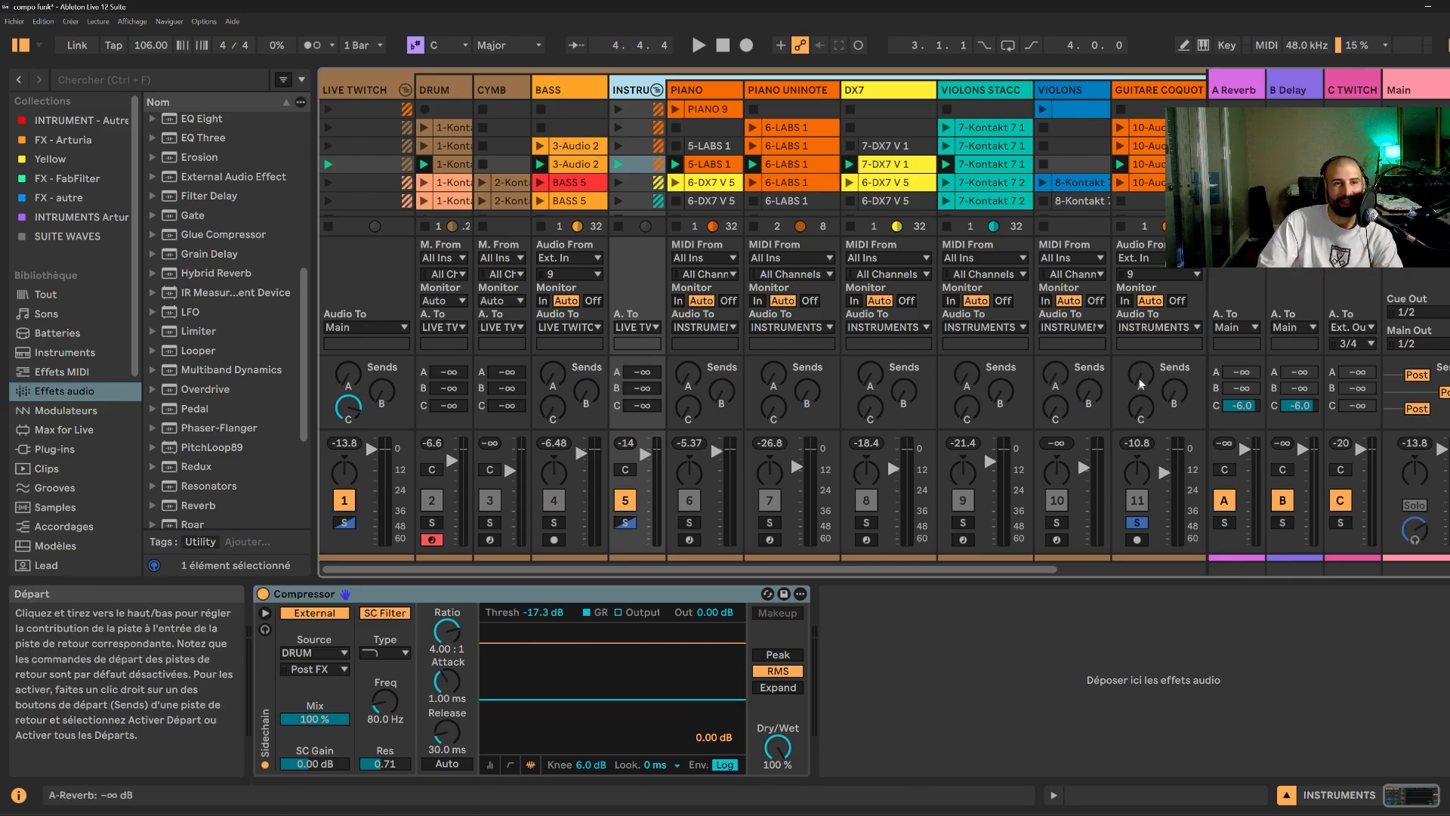
pyautogui.press('space')
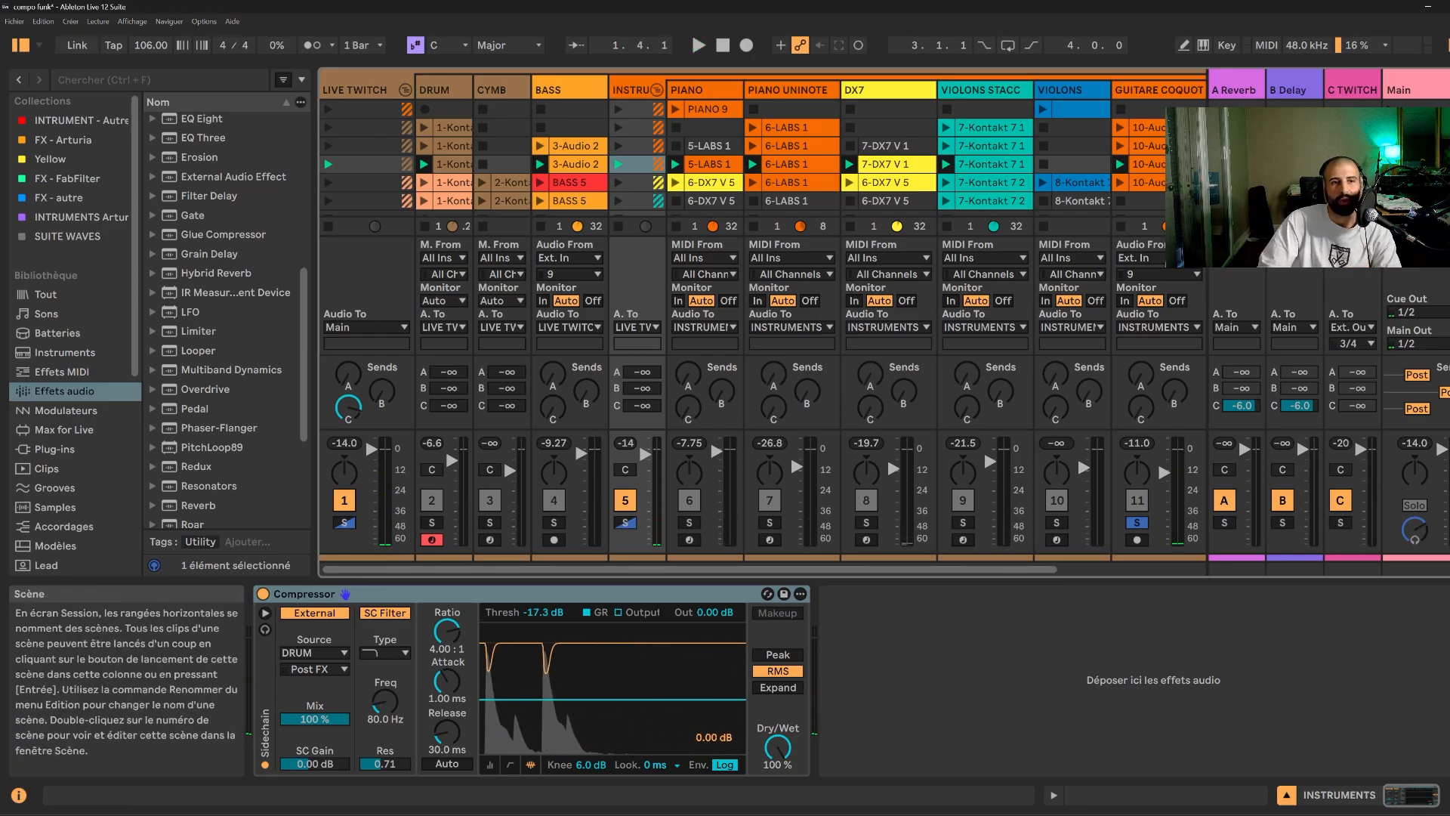
# - Name the first four scenes INTRO, PLEIN 1, PLEIN 2 B and PLEIN 3 B&P
pyautogui.click(1416, 109)
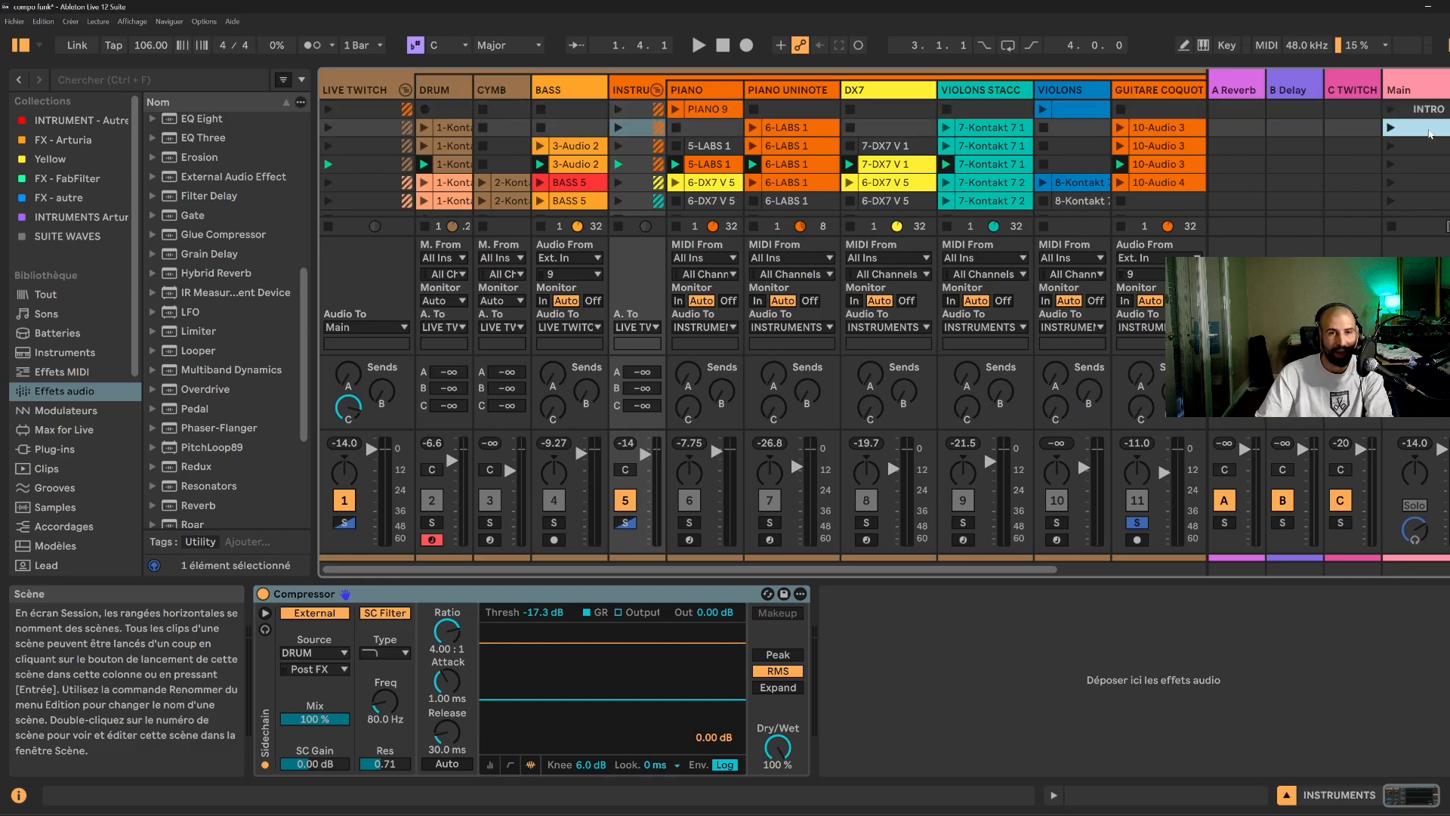
pyautogui.write('PLEIN 1')
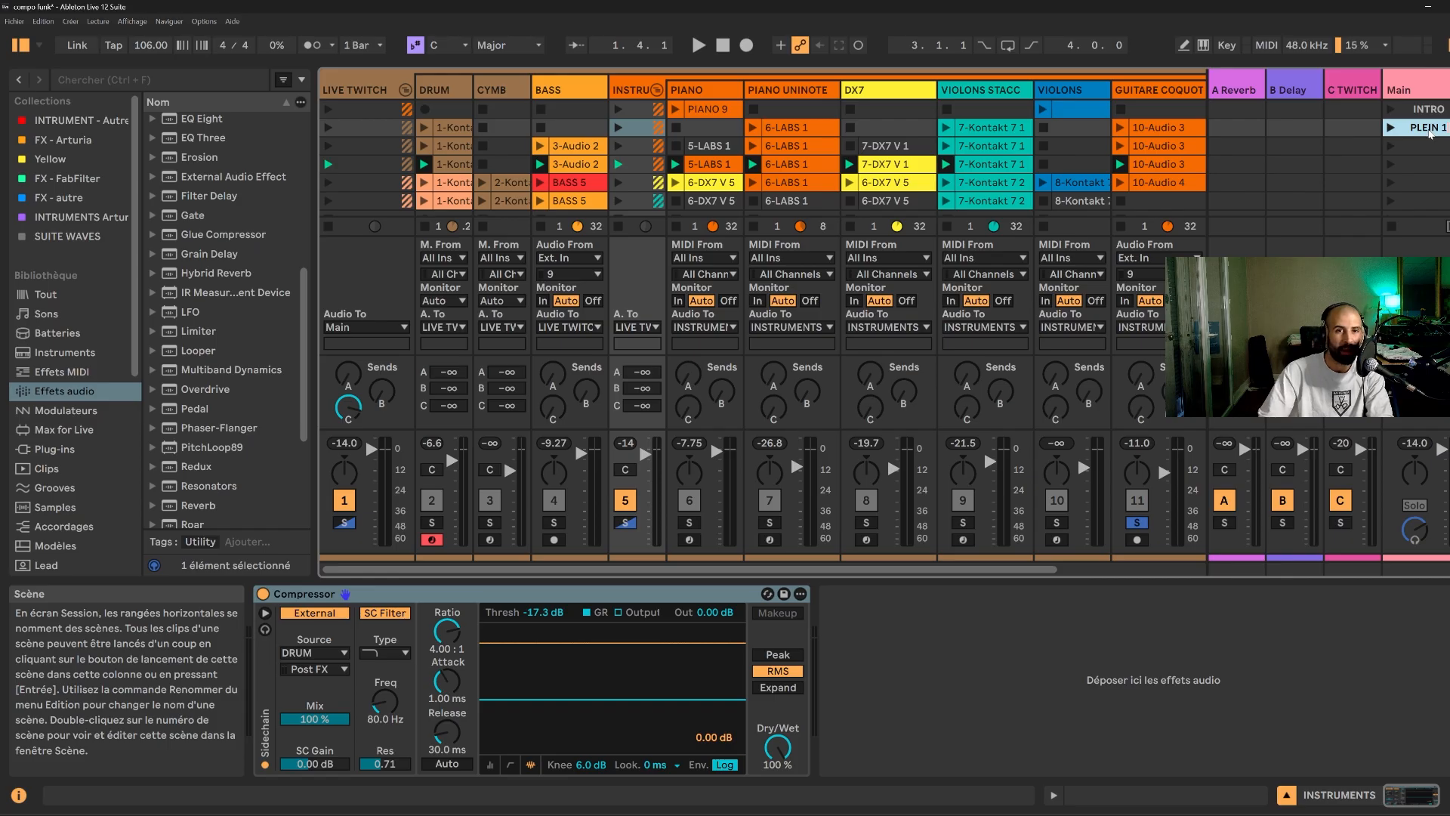
pyautogui.click(1435, 146)
pyautogui.write('PLEIN 2 B')
pyautogui.click(1423, 166)
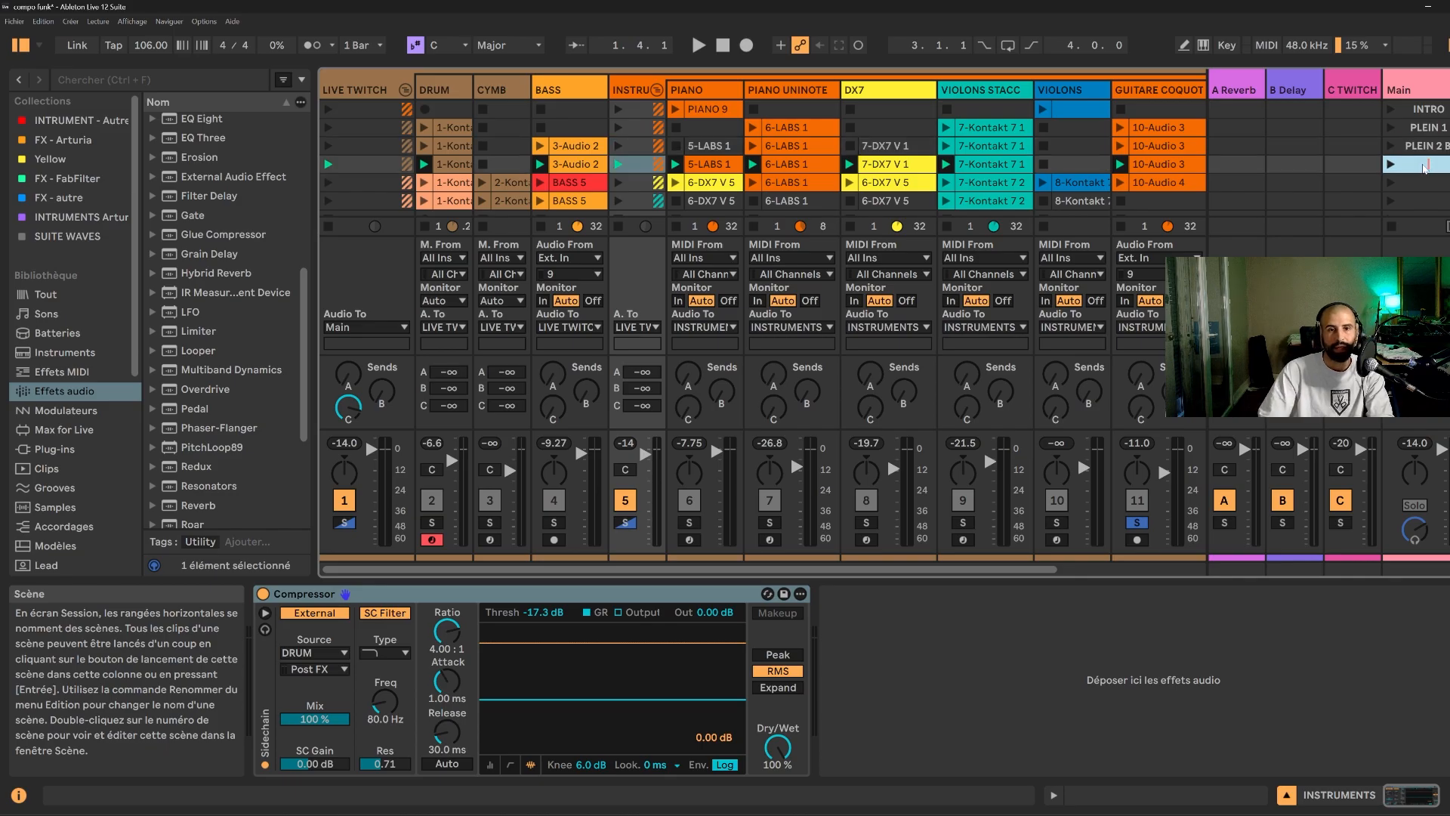
pyautogui.write('PLEINN')
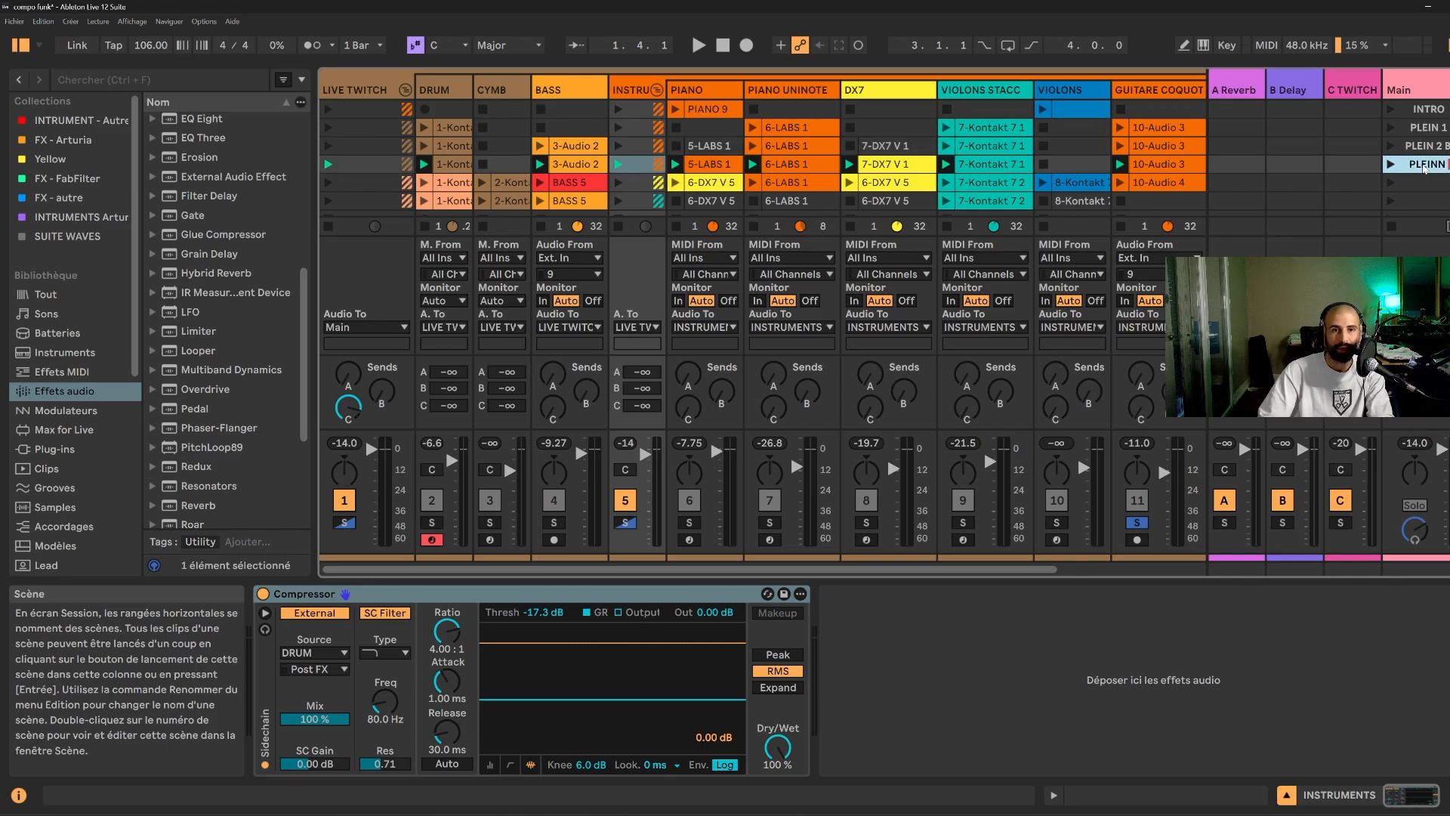
pyautogui.press('BackSpace')
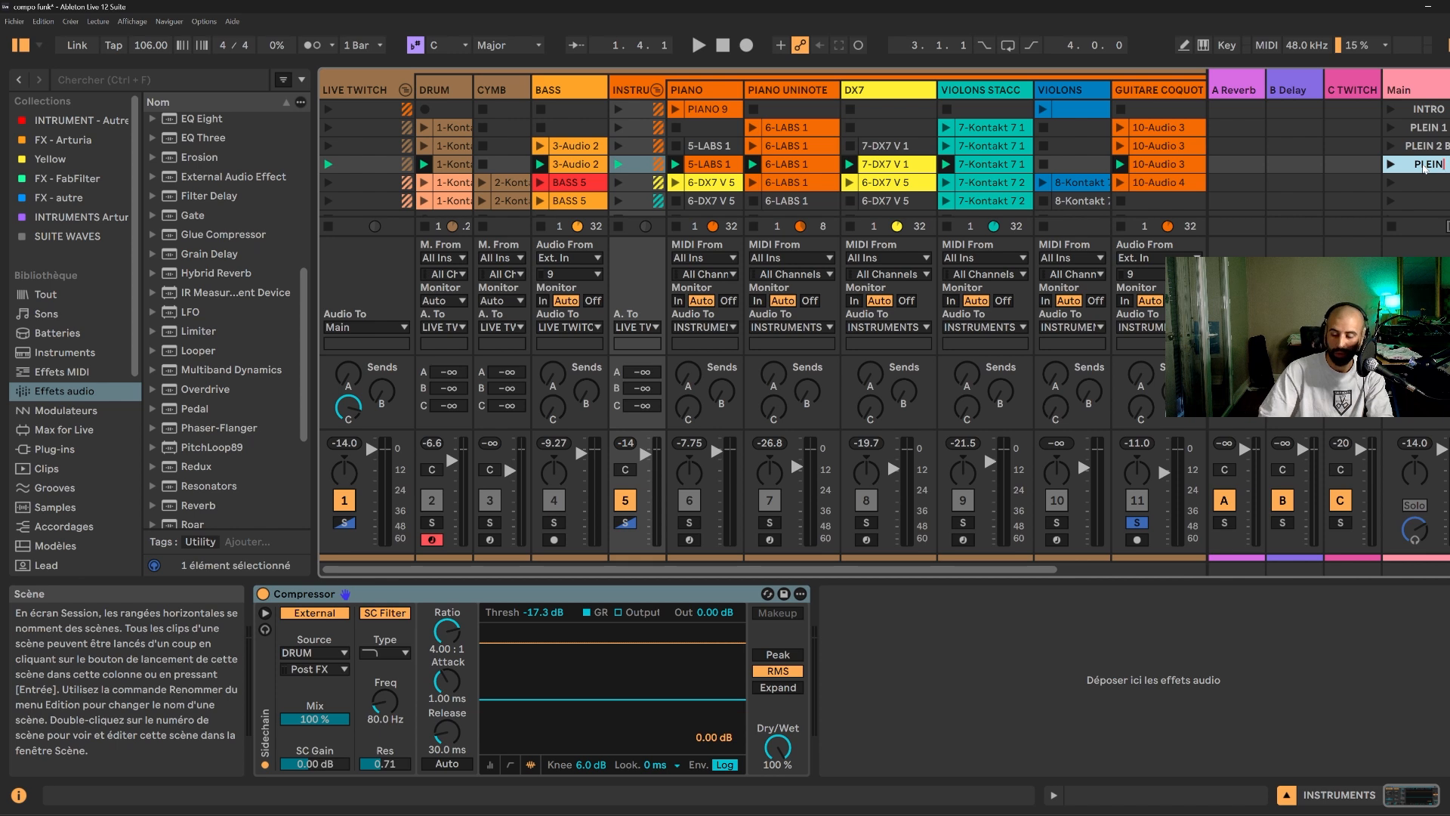
pyautogui.press('Return')
pyautogui.write('3 B&P')
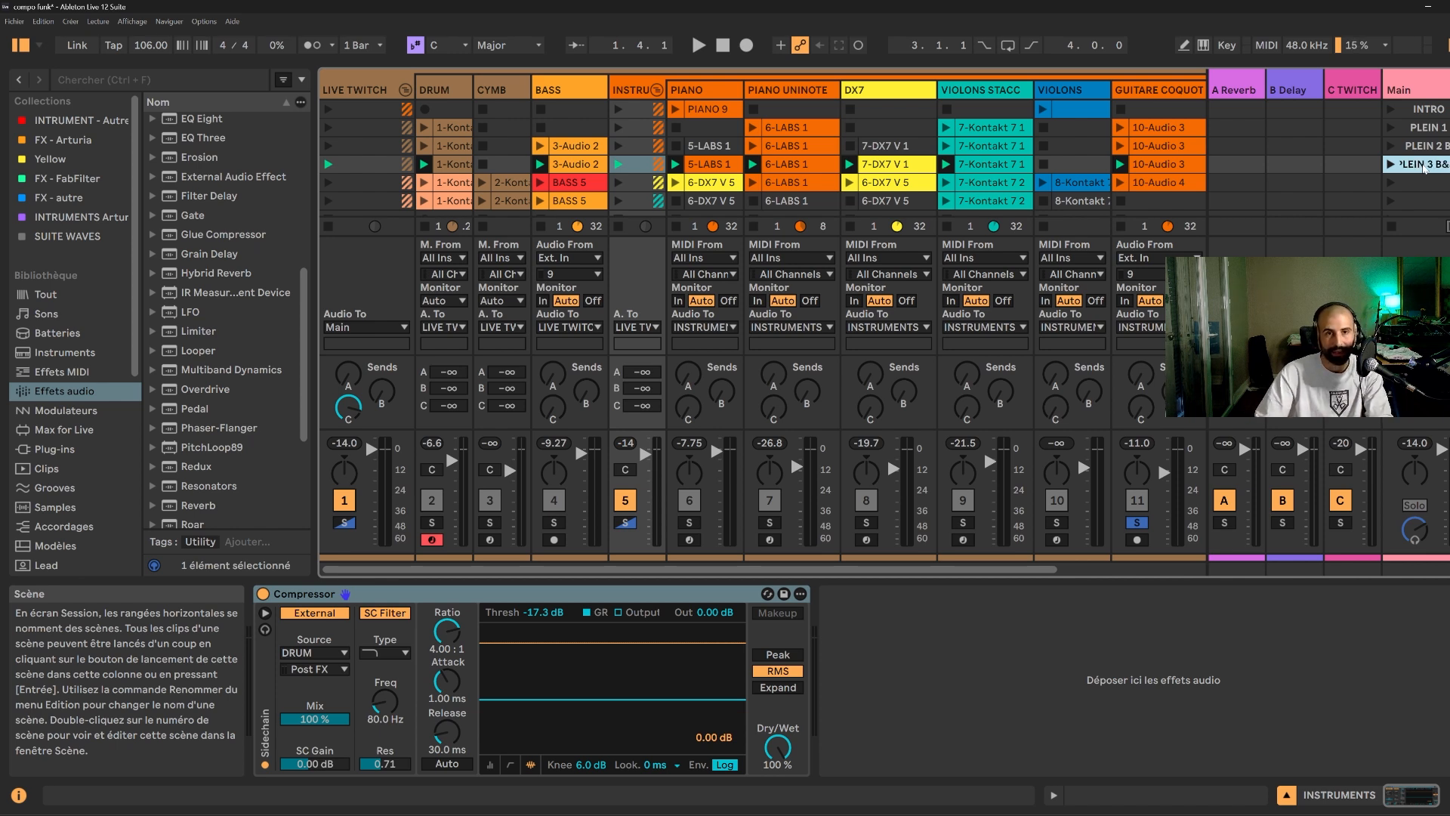
pyautogui.click(1418, 190)
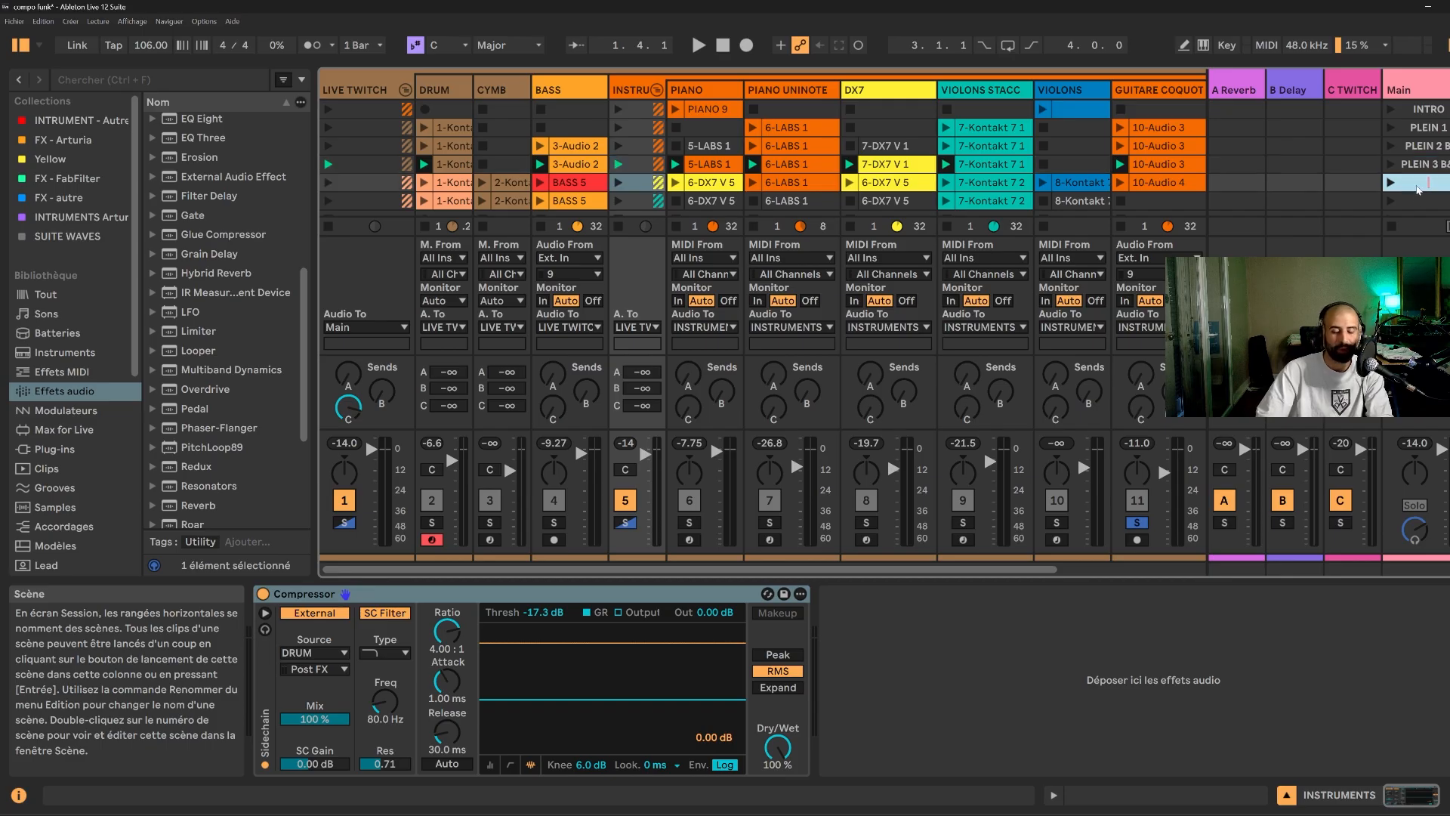
# - Rename the second scene THEME A and the third scene THEME A bis
pyautogui.click(1429, 127)
pyautogui.hotkey('ctrl', 'r')
pyautogui.write('THEME A')
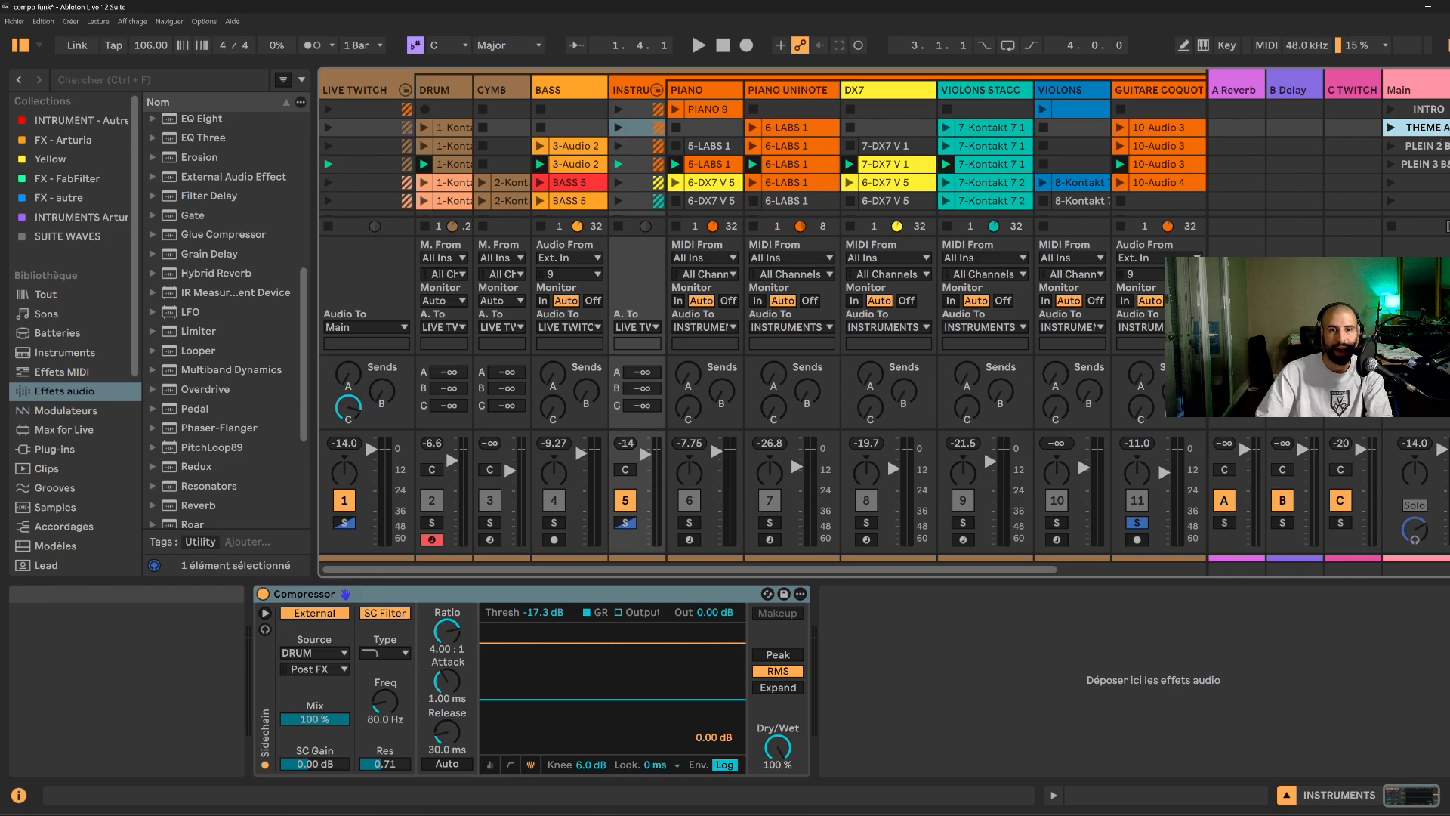
pyautogui.click(1428, 147)
pyautogui.hotkey('ctrl', 'r')
pyautogui.write('THEM')
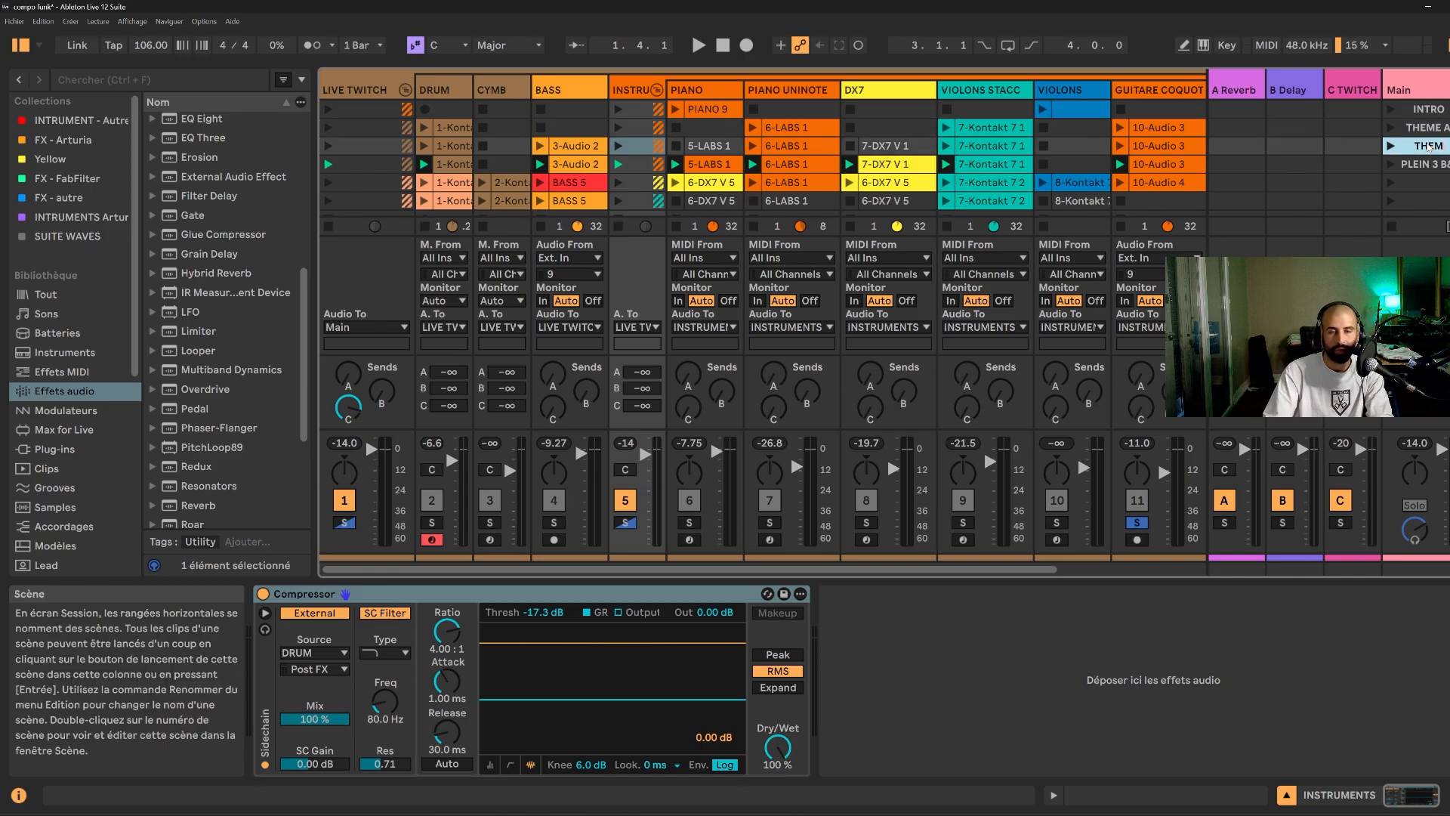
pyautogui.write('E A bi')
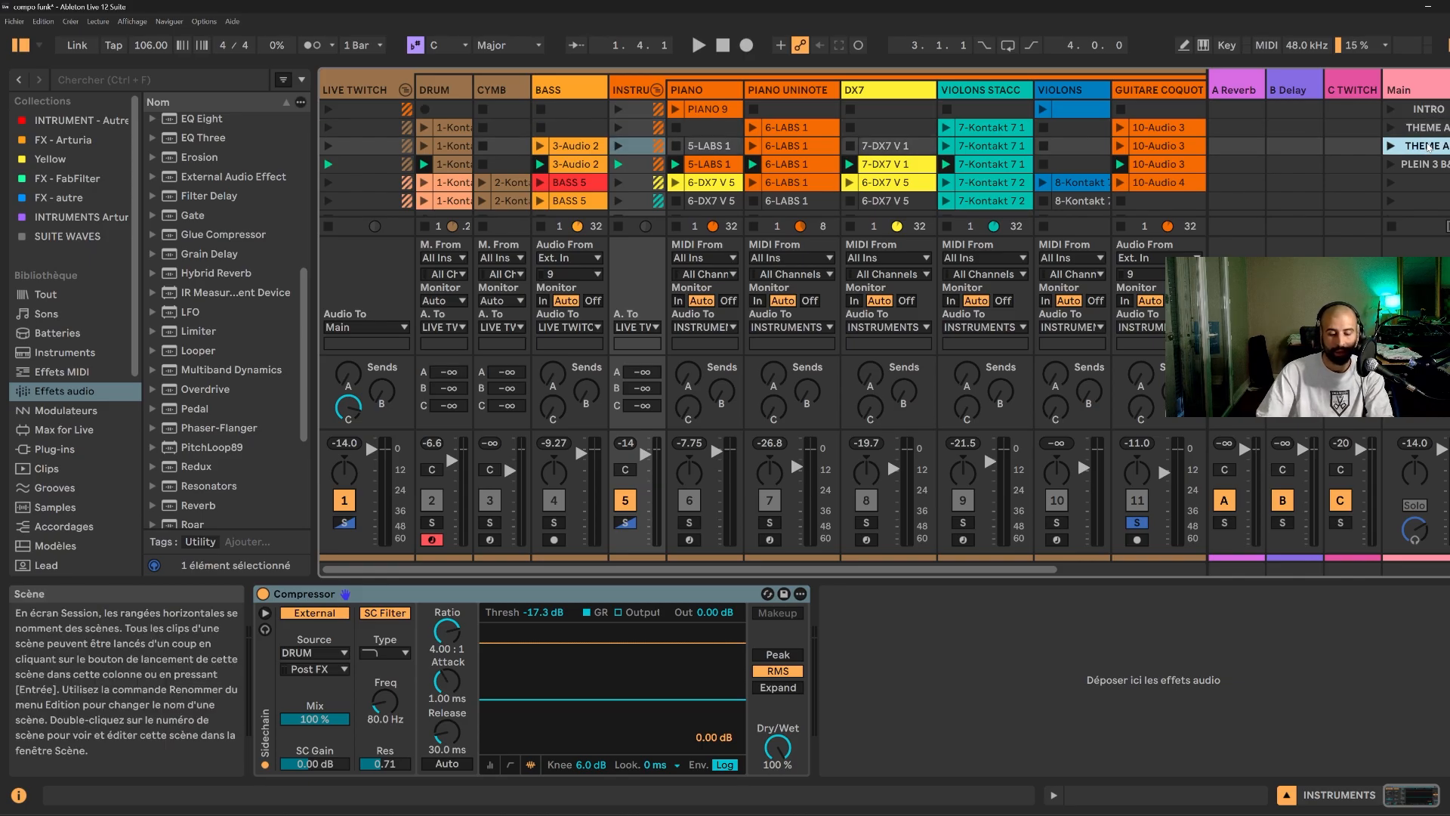
# - Rename the fourth scene THEME A bis 2 and name the fifth scene THEME B
pyautogui.press('Tab')
pyautogui.write('TH')
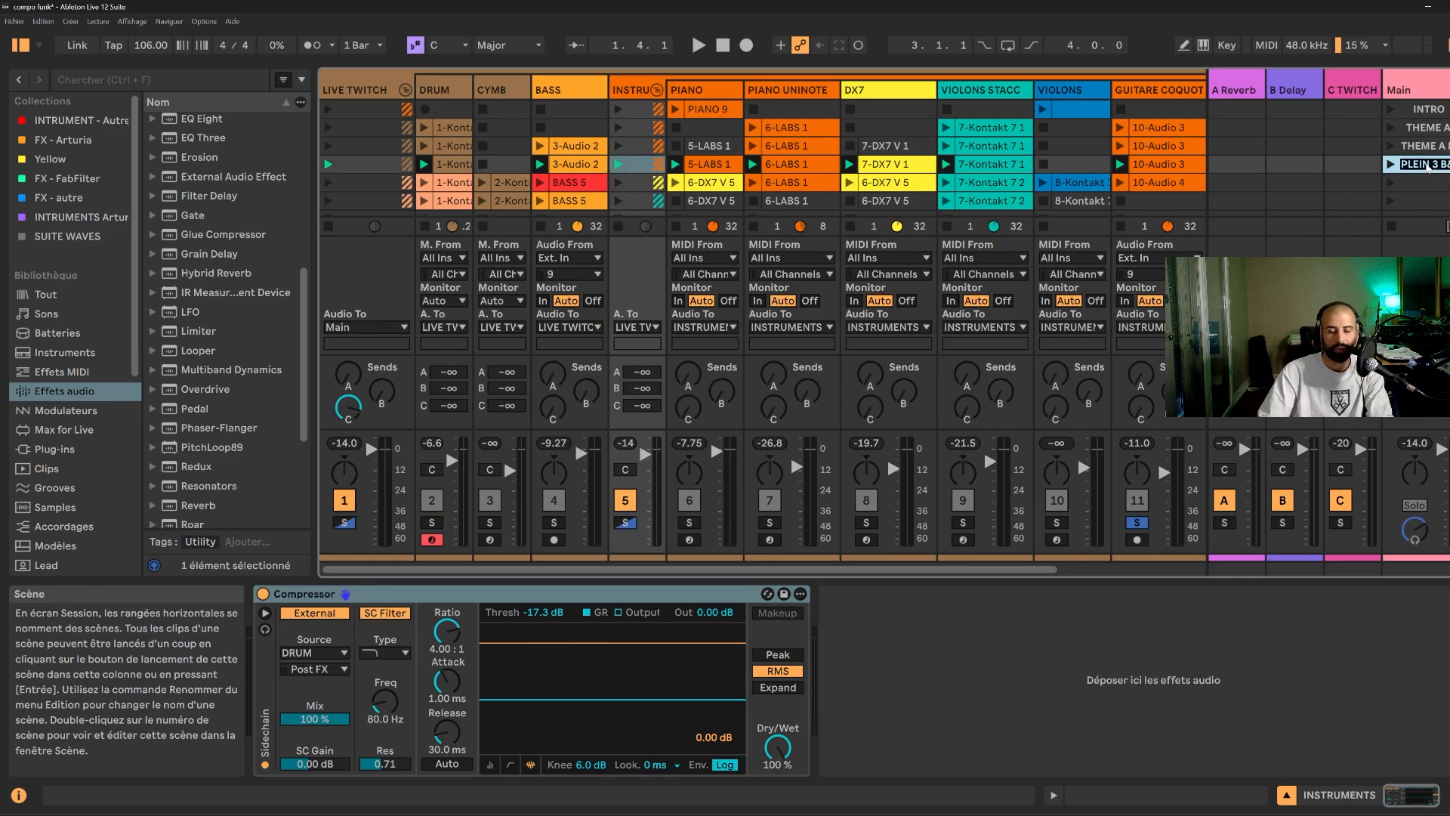
pyautogui.write('EME A bis 2')
pyautogui.press('Return')
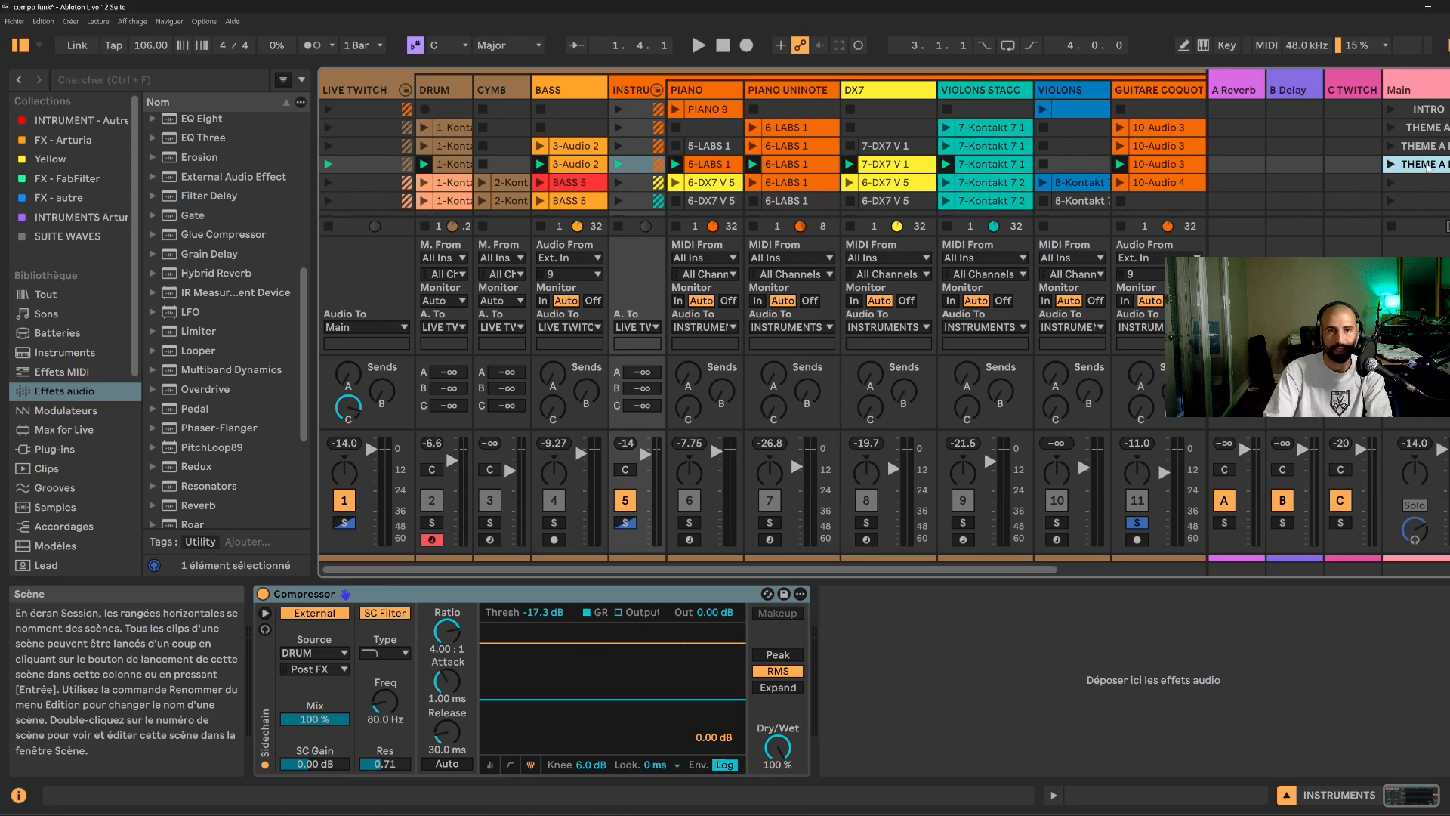
pyautogui.press('Down')
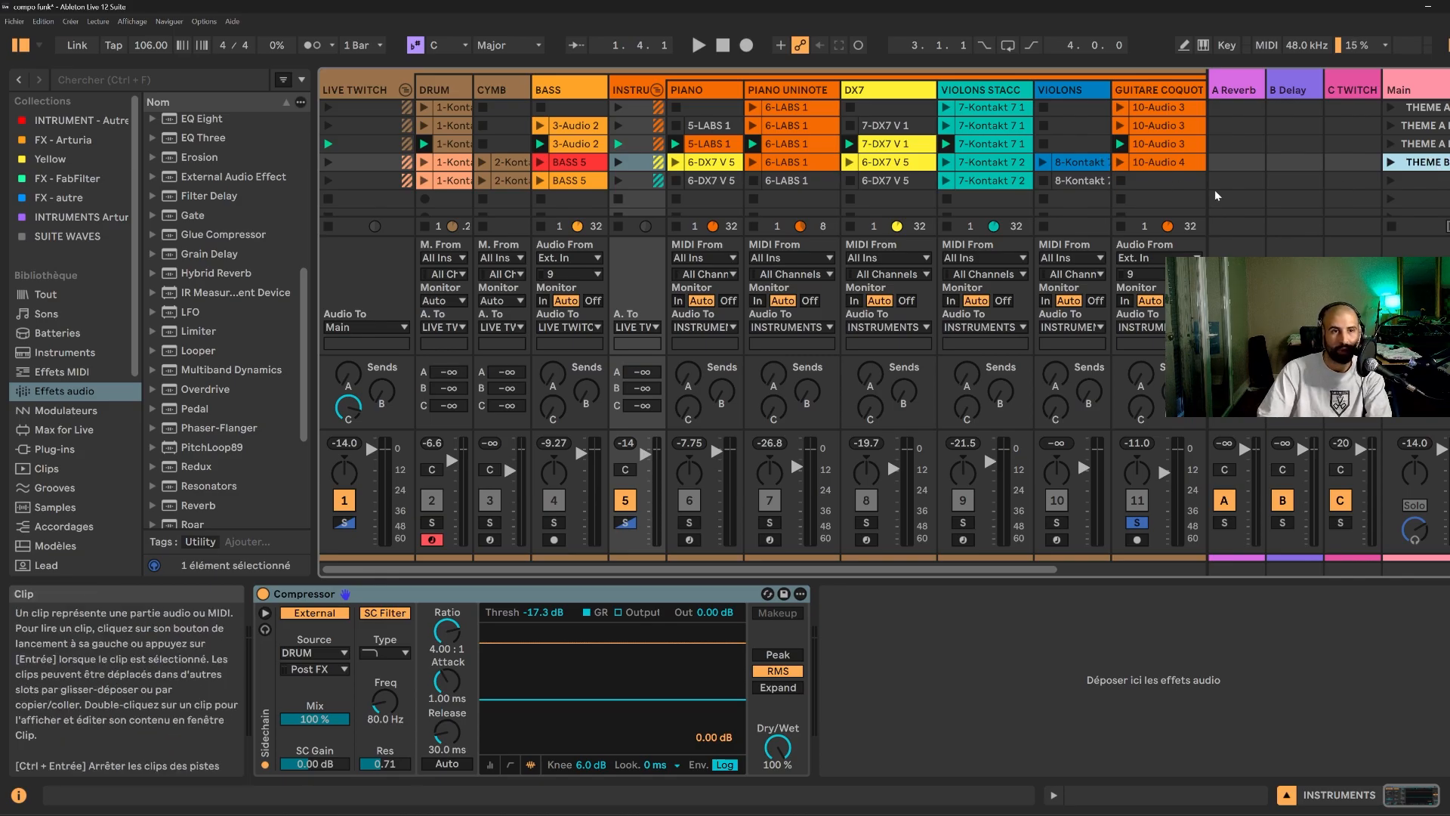
# - Solo the GUITARE ACCORDS track, play its 11-Audio 2 clip in scene 2, and show the clip's waveform
pyautogui.moveTo(989, 569); pyautogui.dragTo(1092, 569)
pyautogui.scroll(1, 1065, 189)
pyautogui.click(1079, 142)
pyautogui.click(1066, 522)
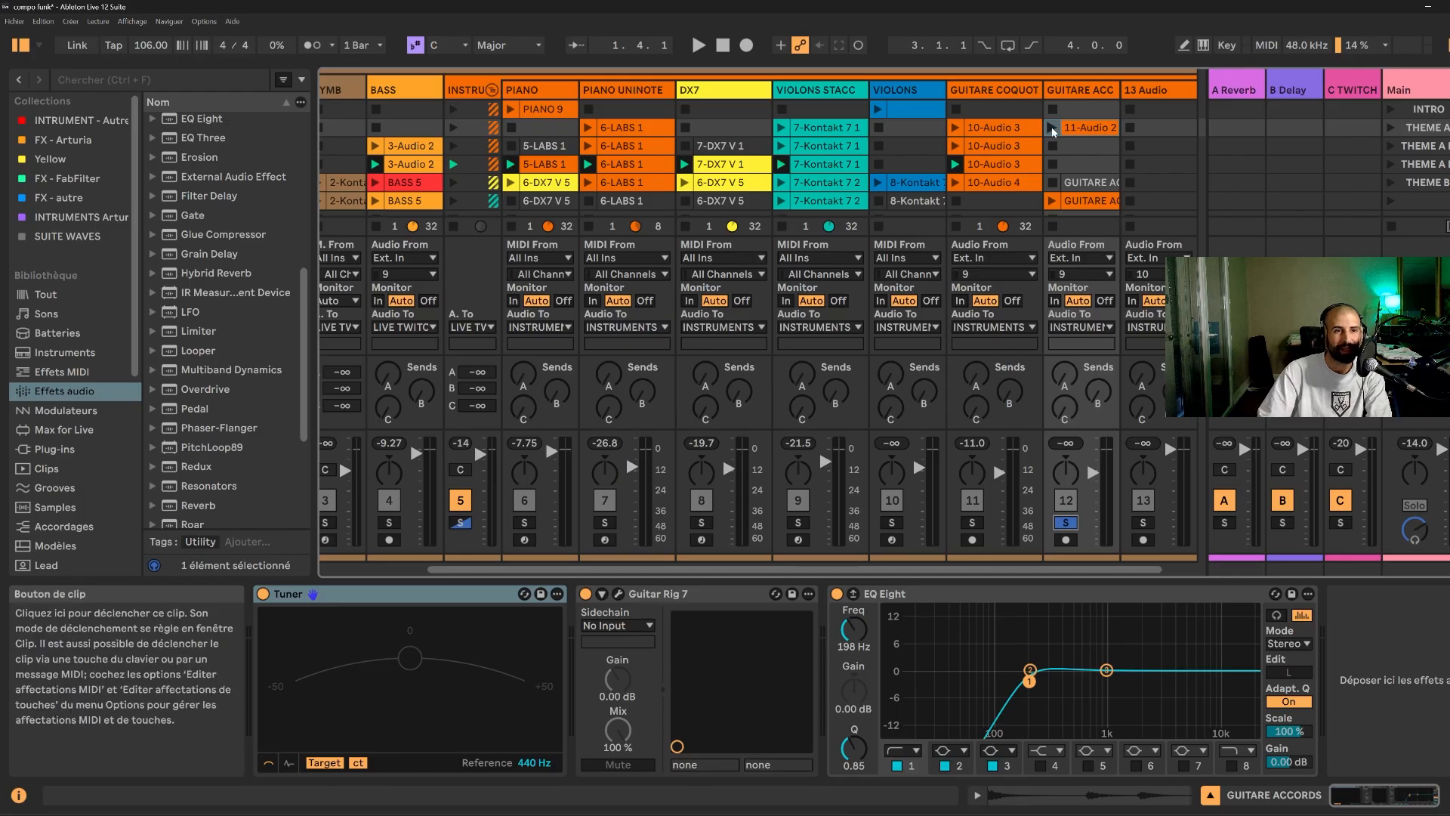
pyautogui.click(1054, 130)
pyautogui.doubleClick(1087, 127)
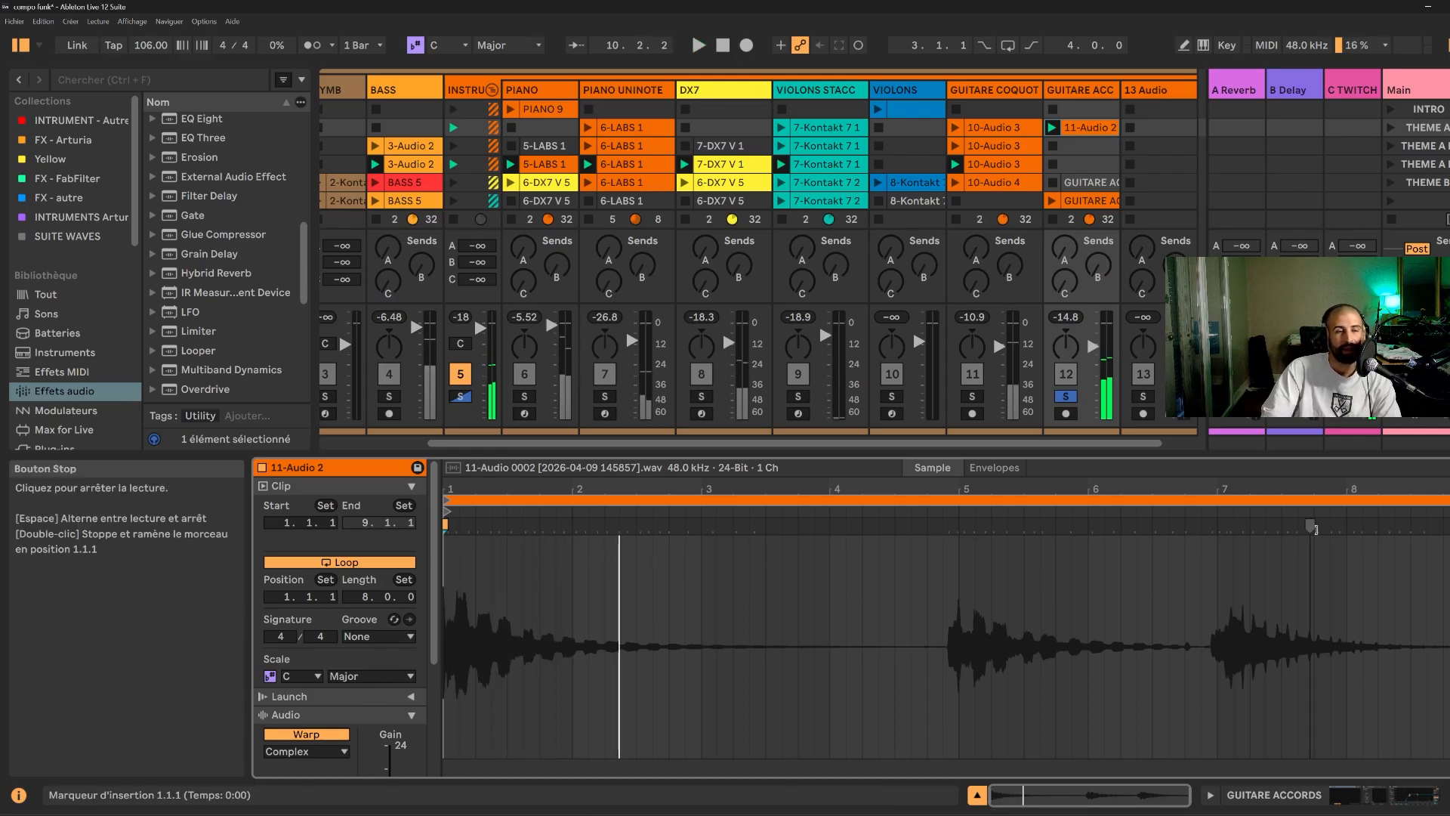
# - Show the VIOLONS clip in the INTRO scene and play the VIOLONS STACC clip 7-Kontakt 7 1 in scene 4 soloed
pyautogui.moveTo(1012, 442); pyautogui.dragTo(906, 444)
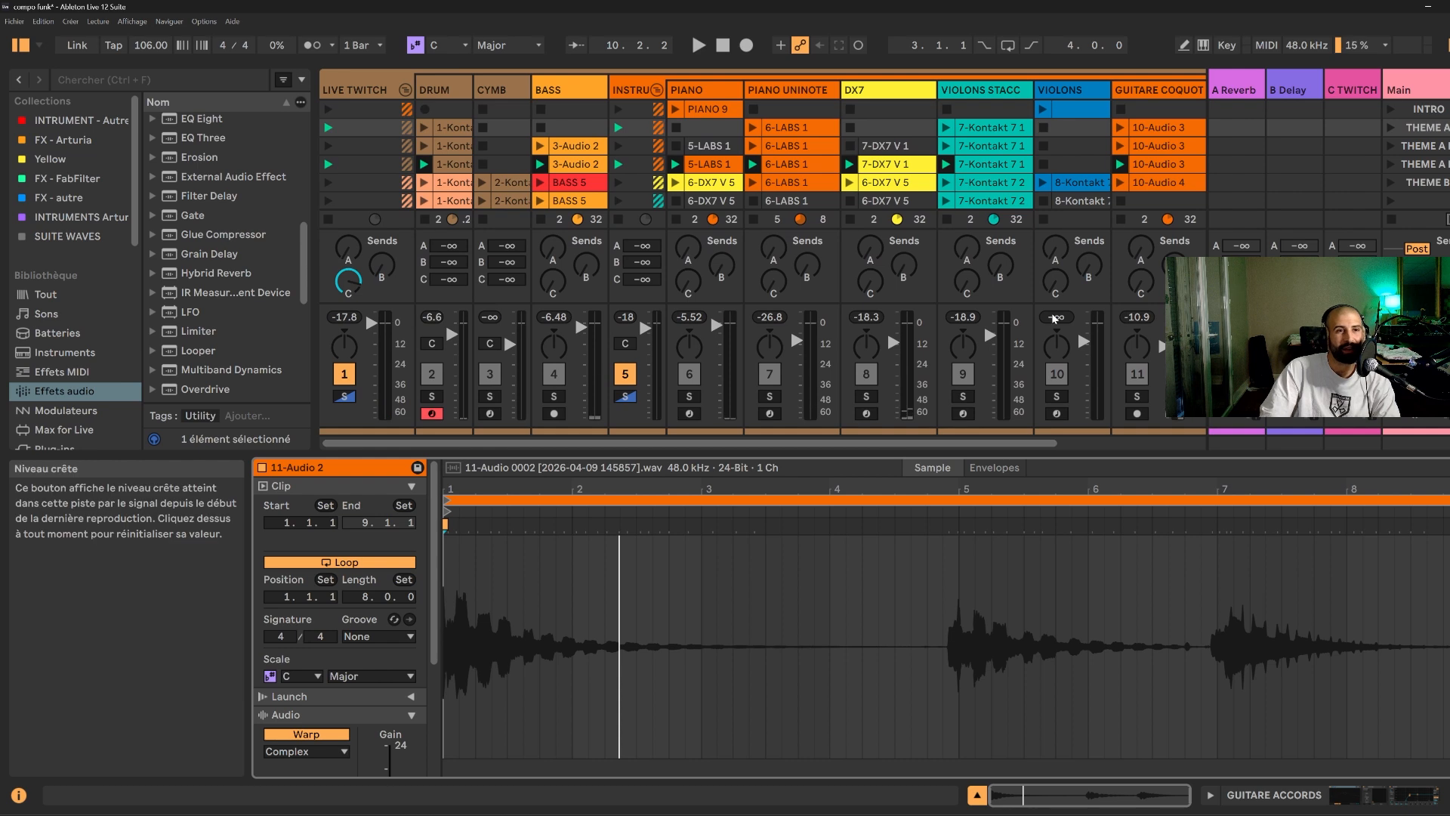
pyautogui.click(1073, 112)
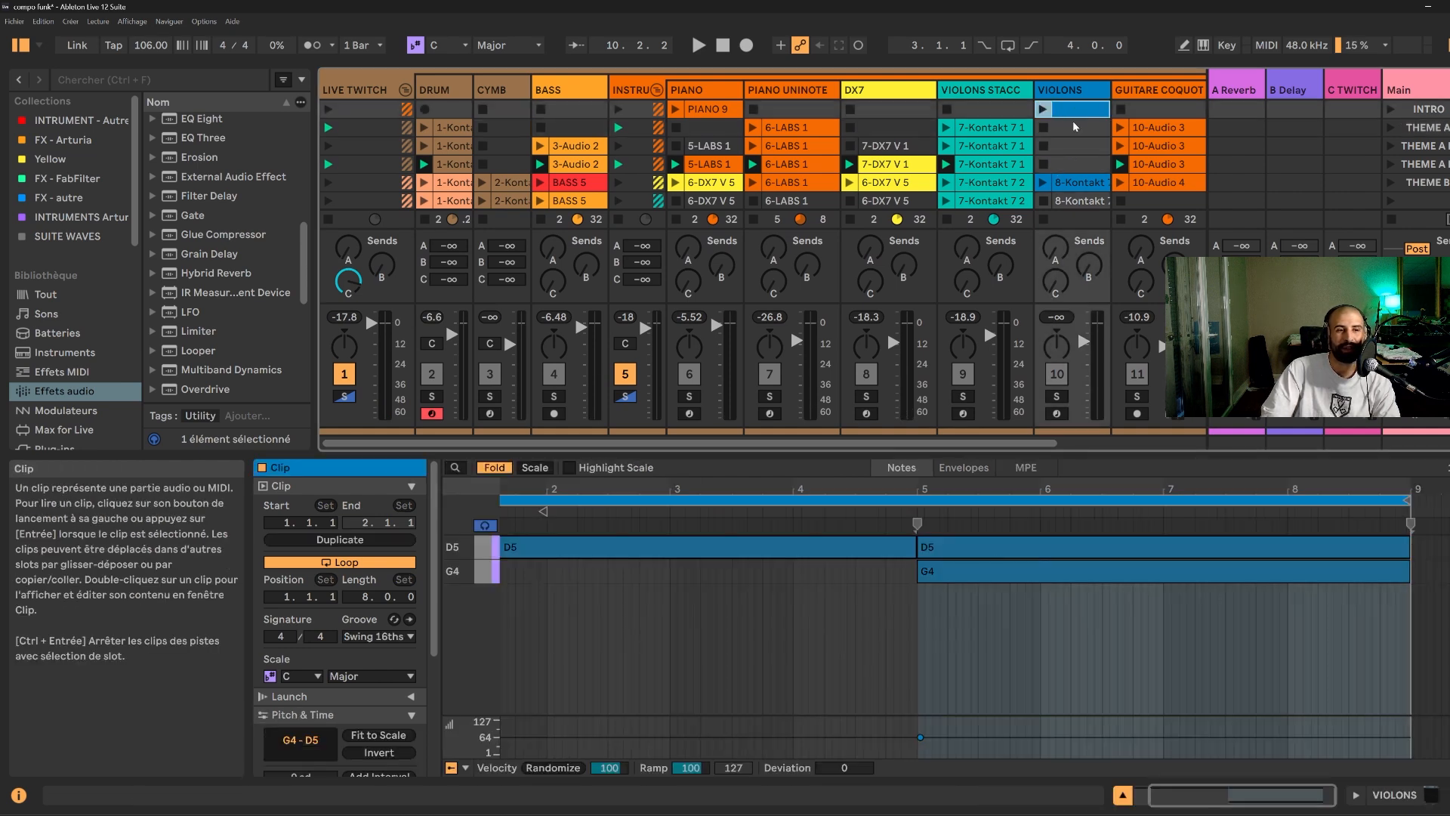
pyautogui.click(991, 165)
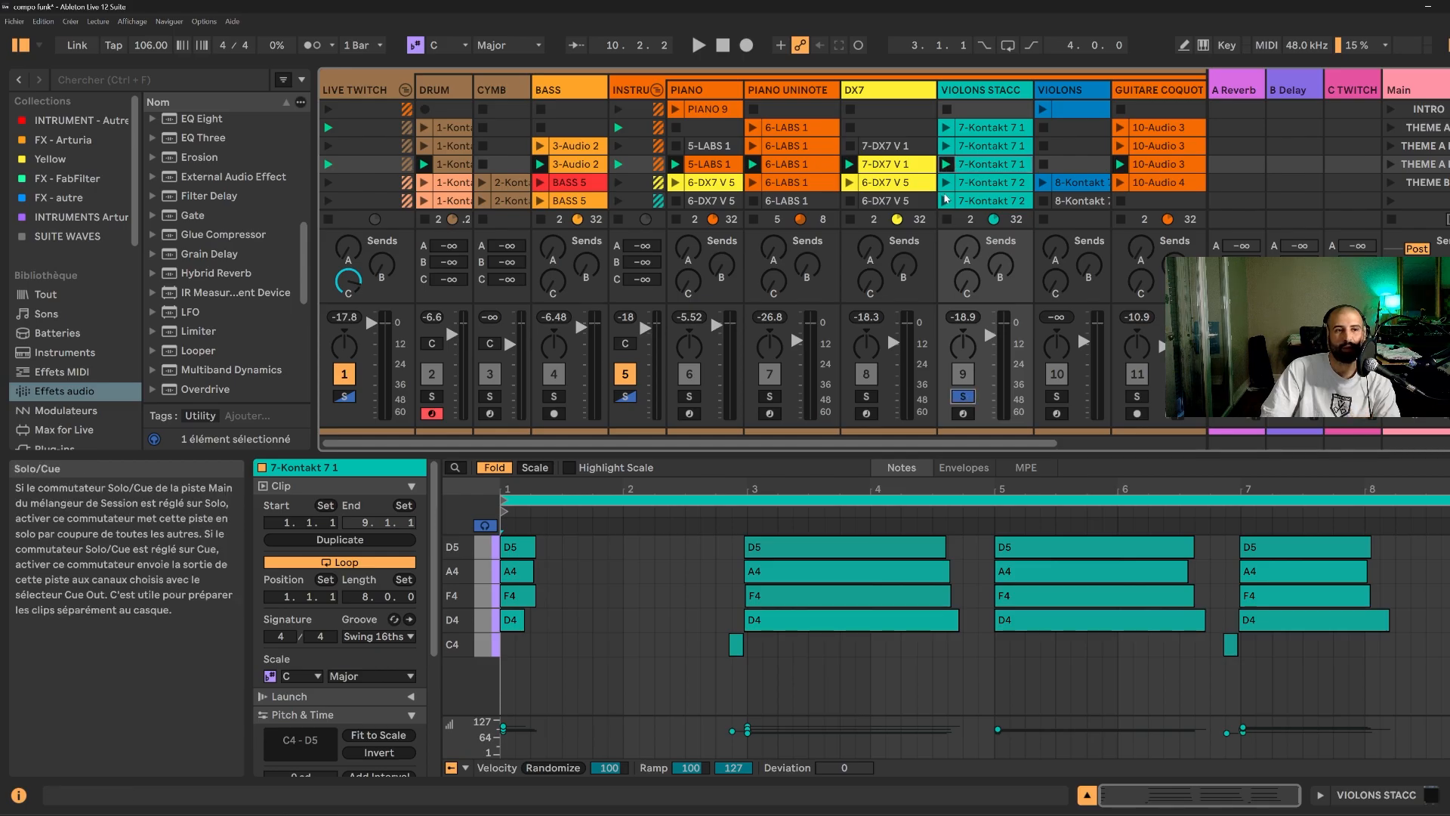
pyautogui.click(946, 165)
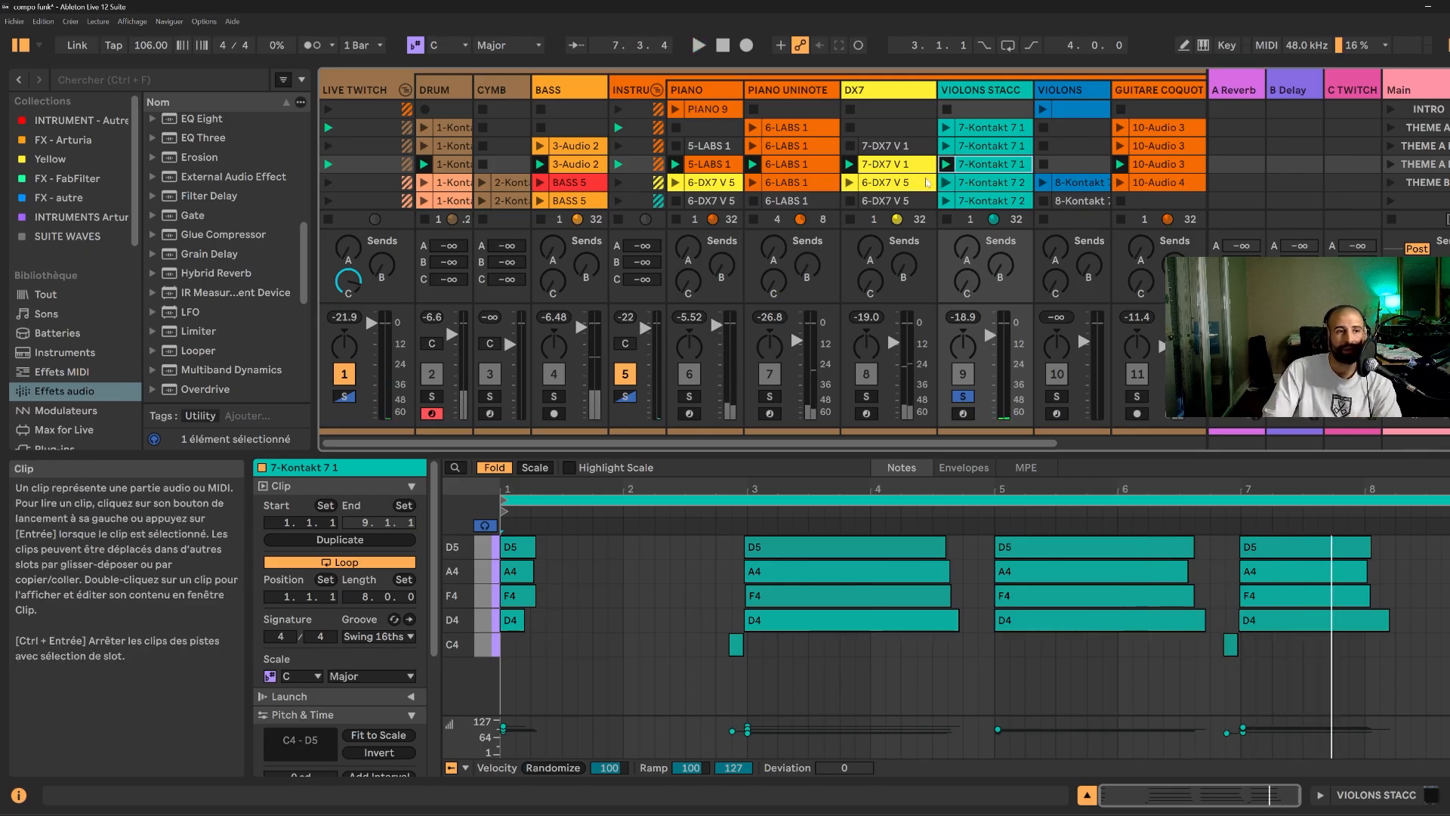
# - Solo DX7 to show its 7-DX7 V 1 clip, and play the VIOLONS STACC clip in scene 4 with that track soloed instead
pyautogui.click(865, 398)
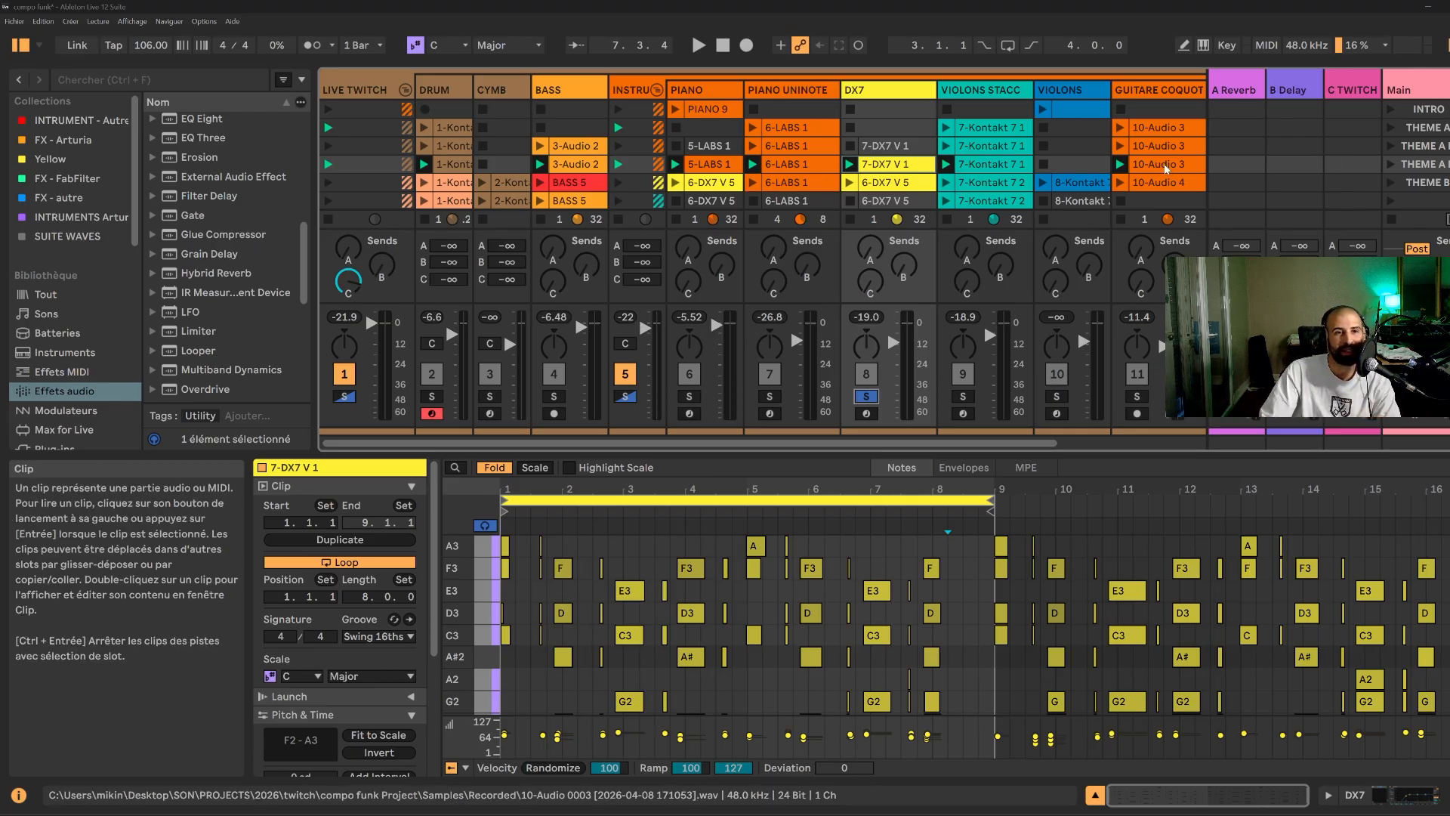
pyautogui.click(1125, 166)
pyautogui.click(985, 164)
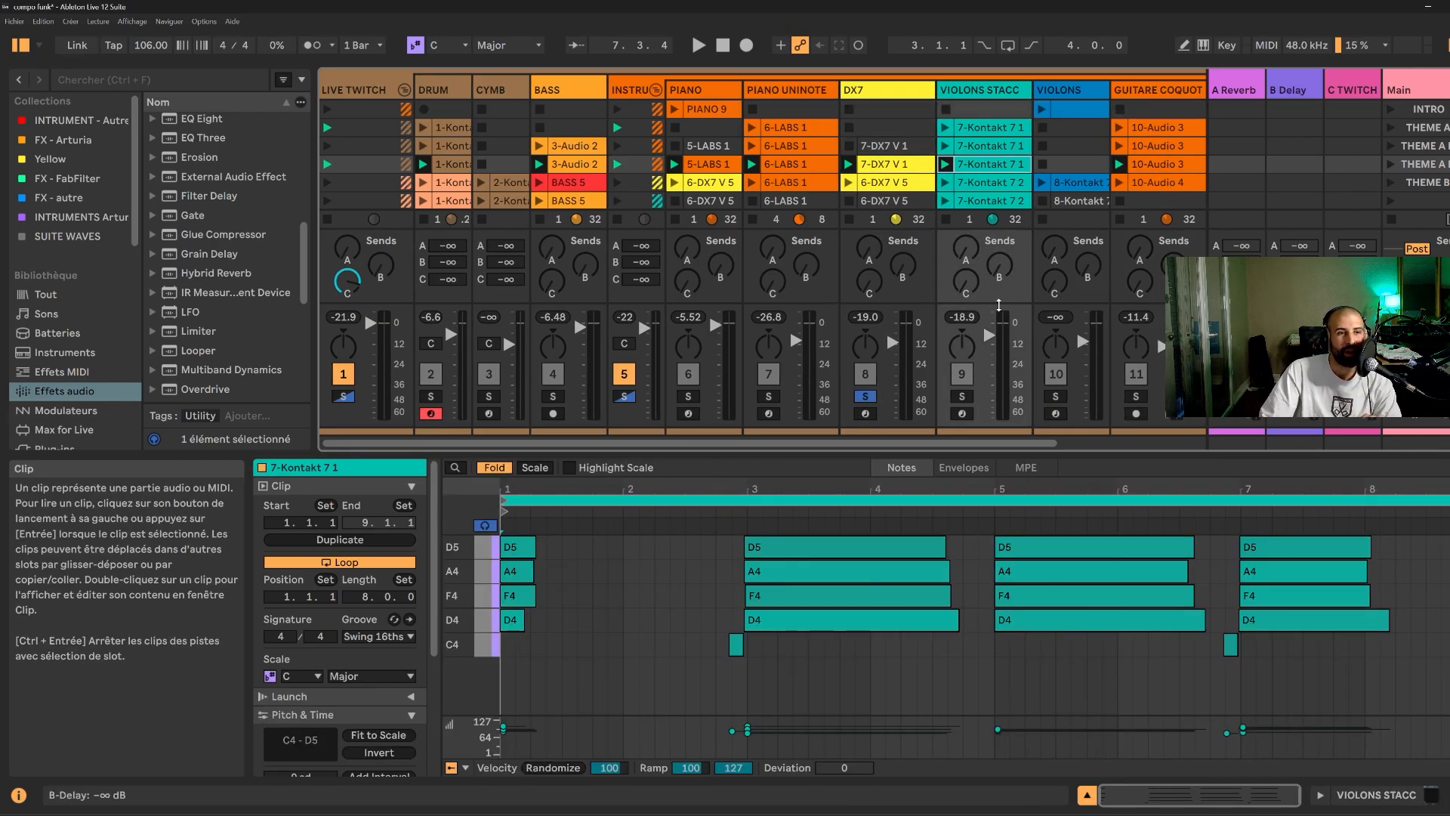
pyautogui.click(965, 399)
pyautogui.press('space')
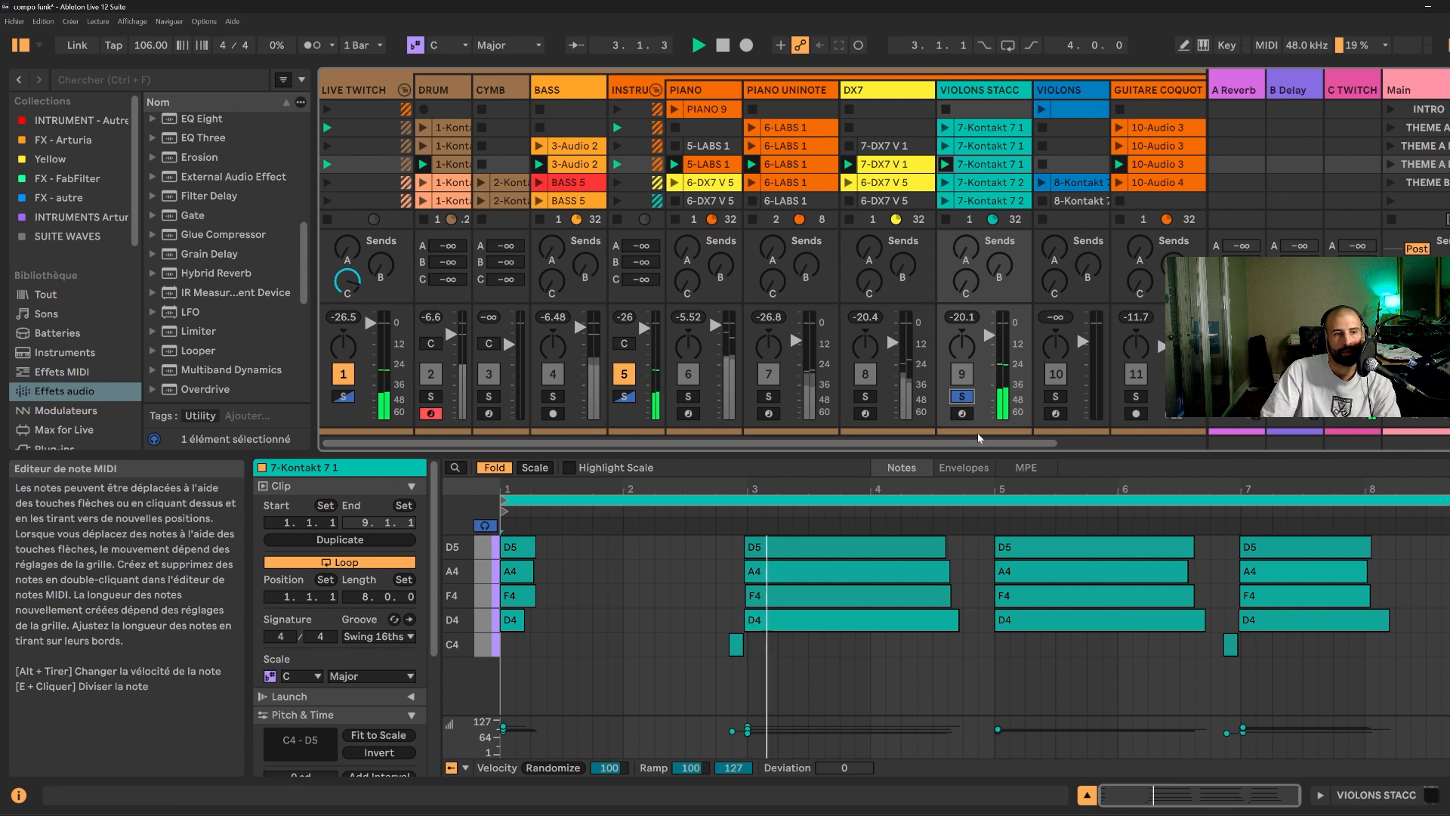
# - Play the soloed DX7 clip 7-DX7 V 1 in scene 4, and play the PIANO clip 5-LABS 1 with that track soloed instead
pyautogui.press('space')
pyautogui.click(860, 397)
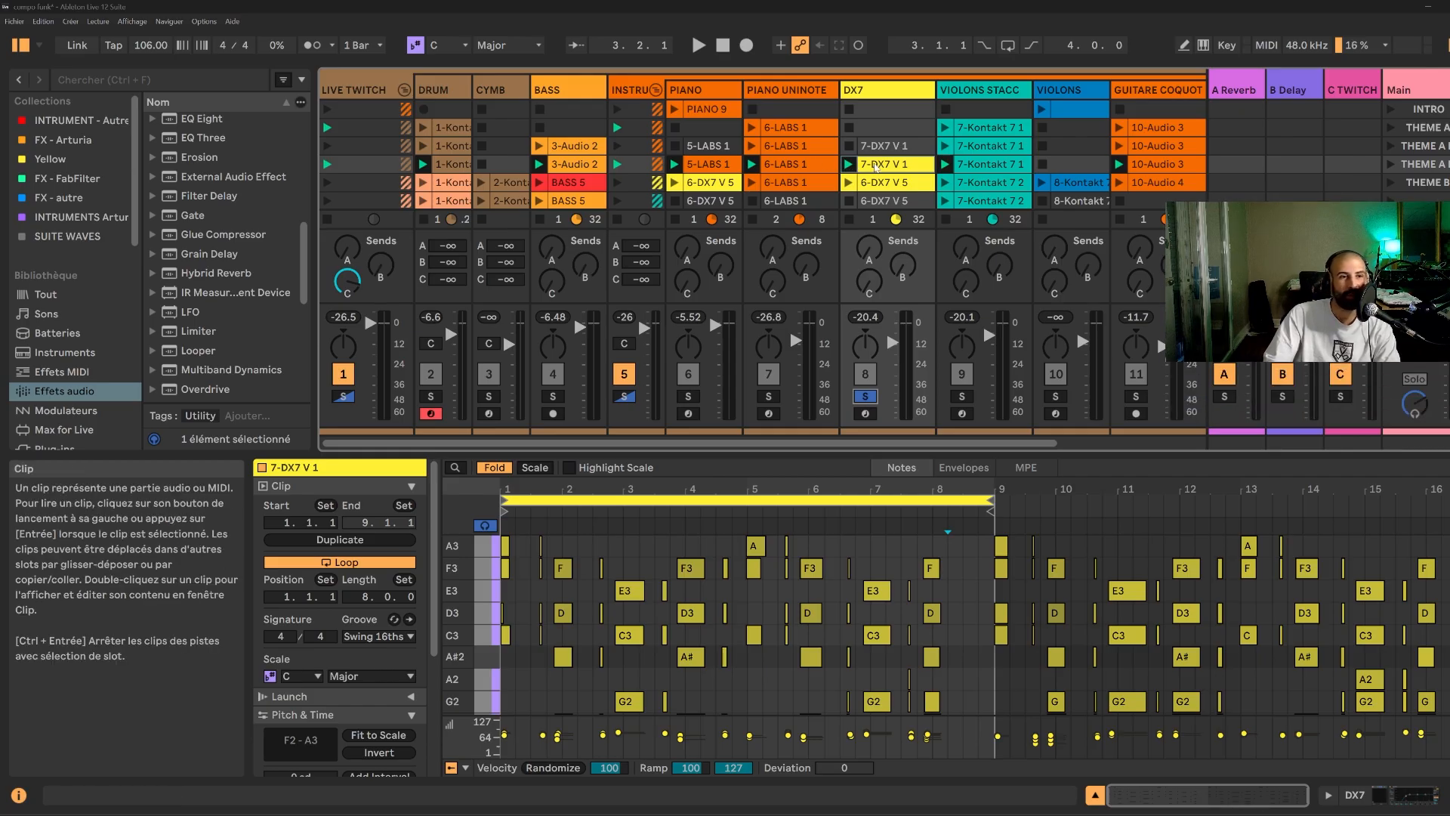
pyautogui.press('space')
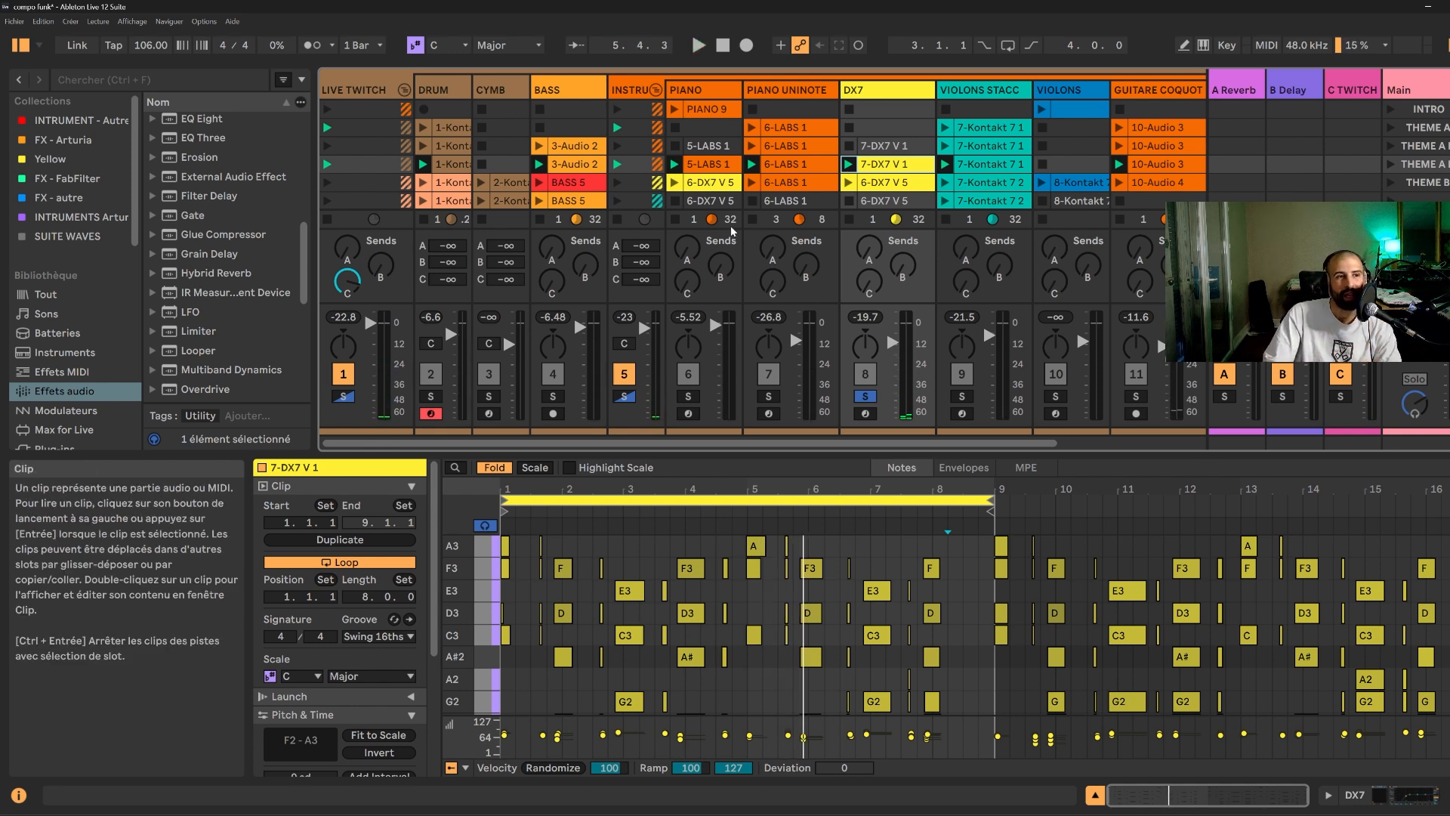
pyautogui.click(688, 396)
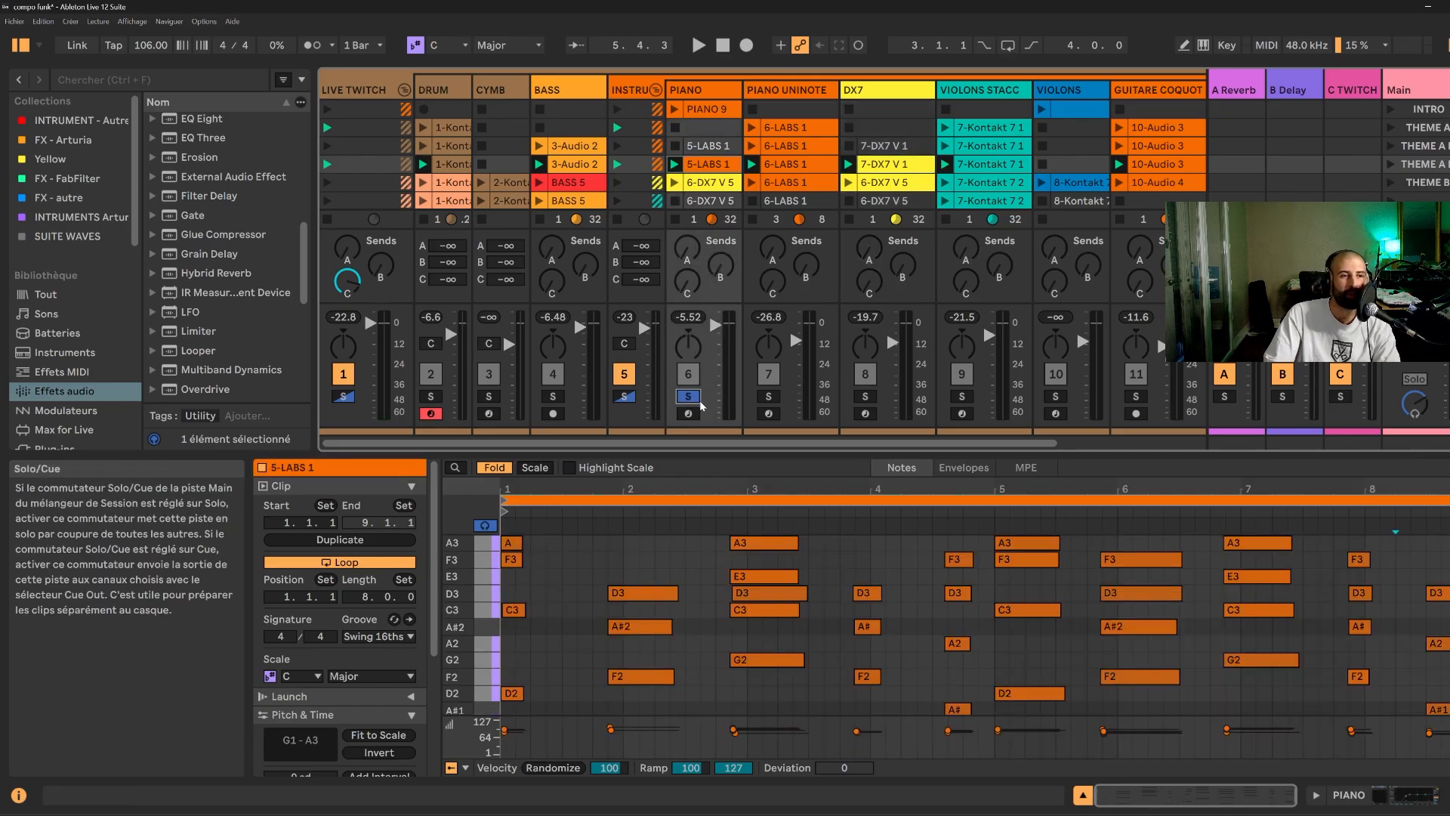
pyautogui.press('space')
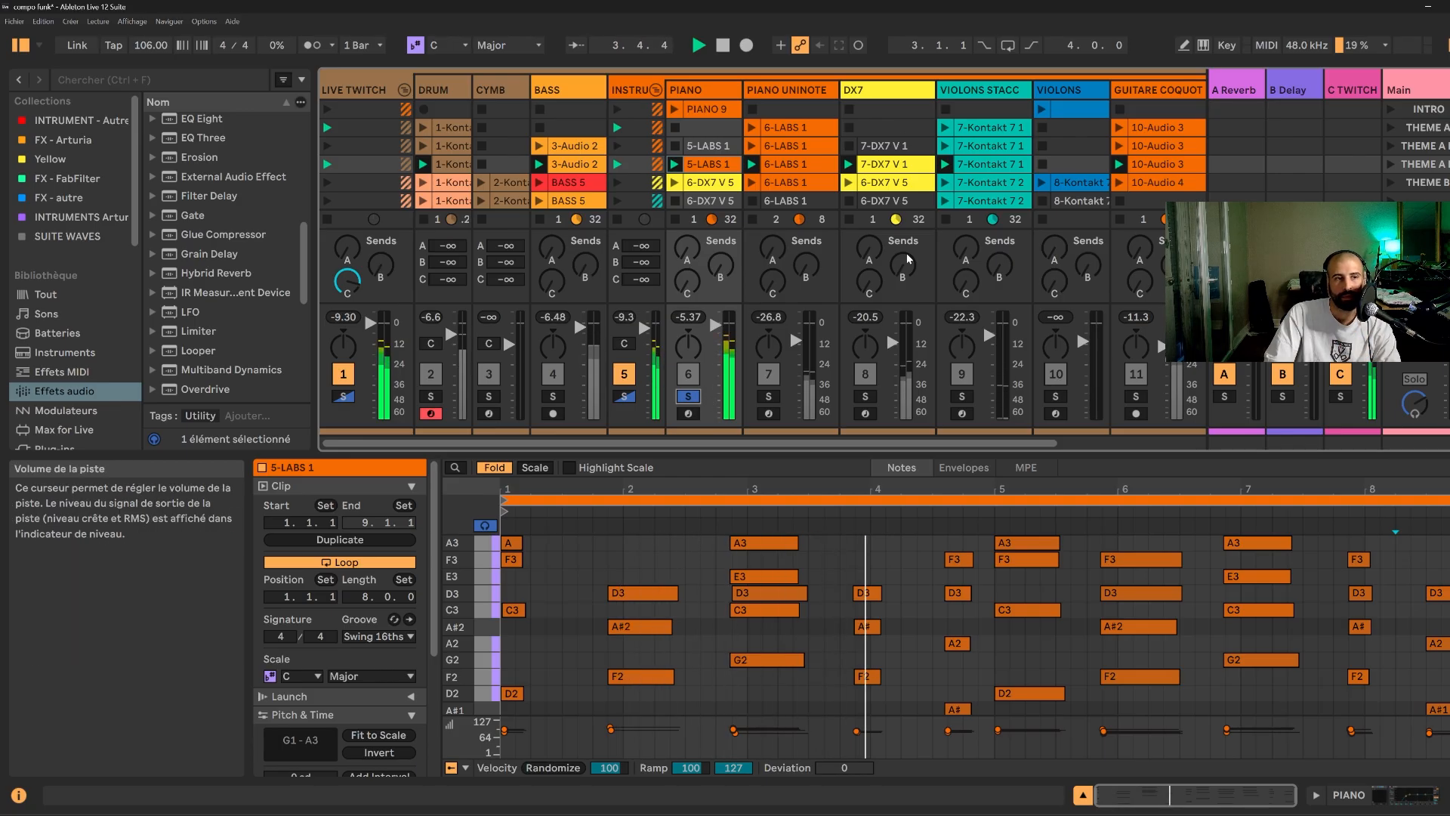
# - Solo DX7 together with PIANO, show their 7-DX7 V 1 and 5-LABS 1 clips in one note editor, and play them from the start
pyautogui.click(866, 395)
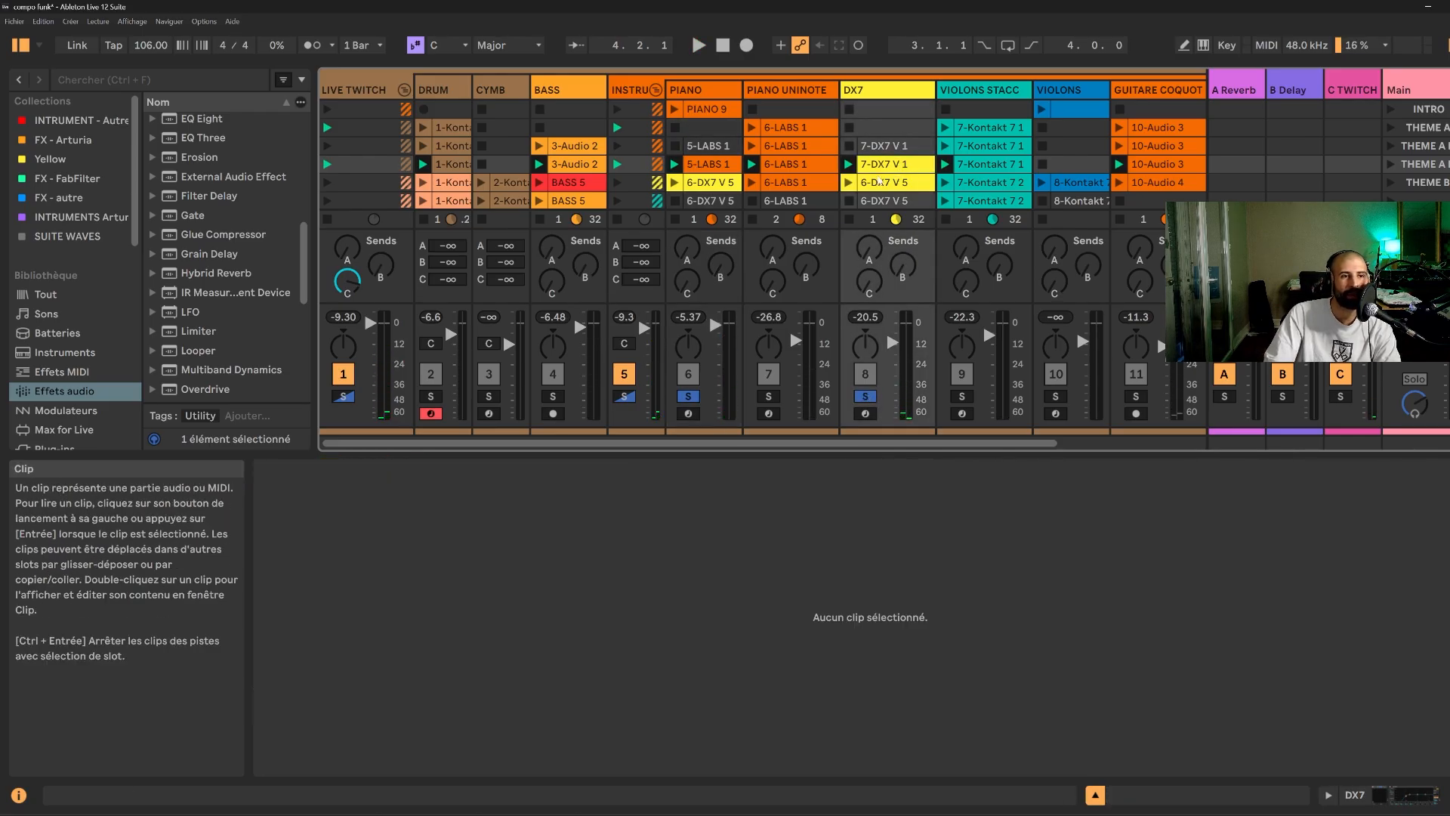
pyautogui.click(879, 164)
pyautogui.keyDown('ctrl'); pyautogui.click(696, 165); pyautogui.keyUp('ctrl')
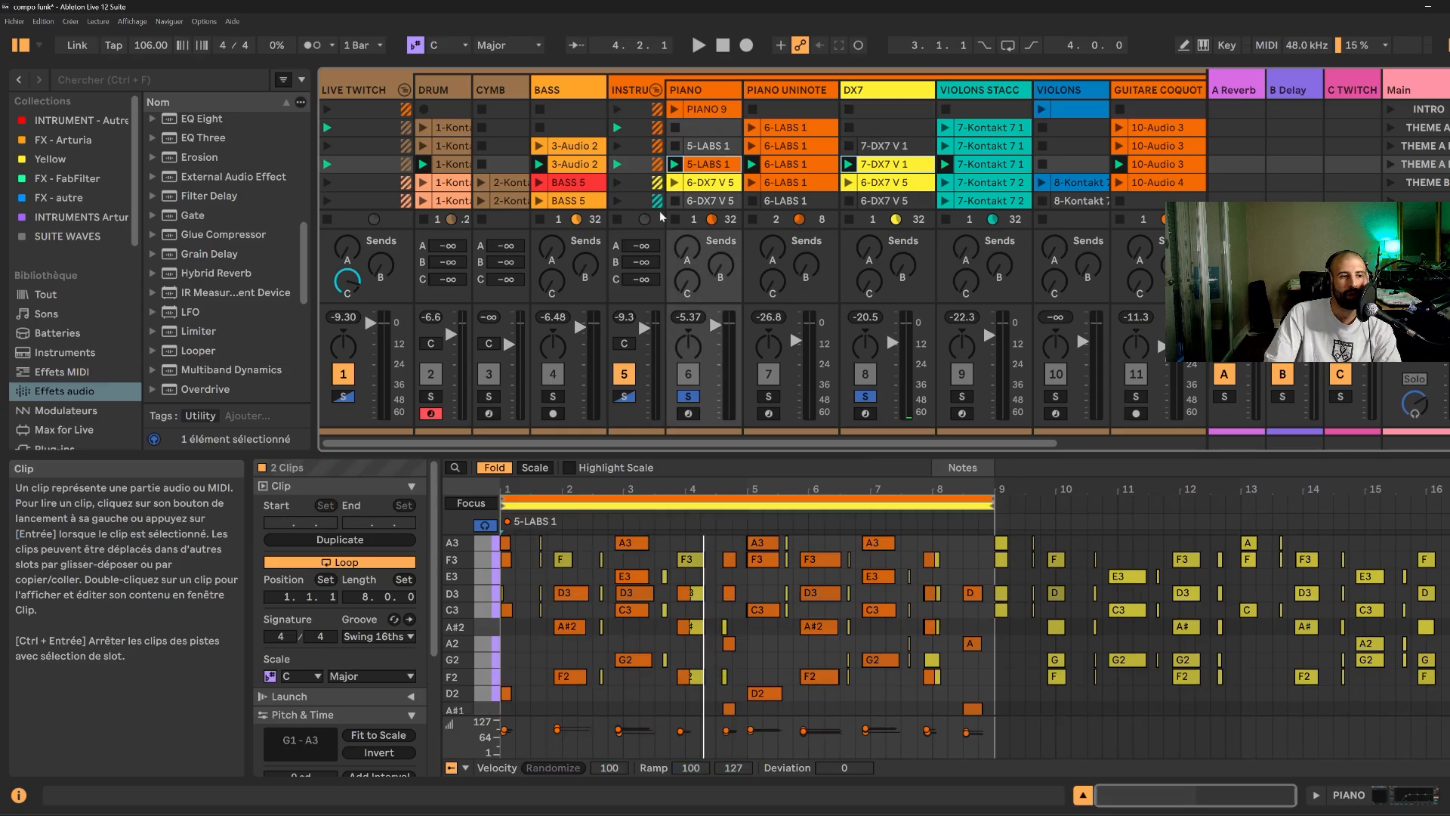
pyautogui.moveTo(586, 488); pyautogui.dragTo(588, 544)
pyautogui.press('space')
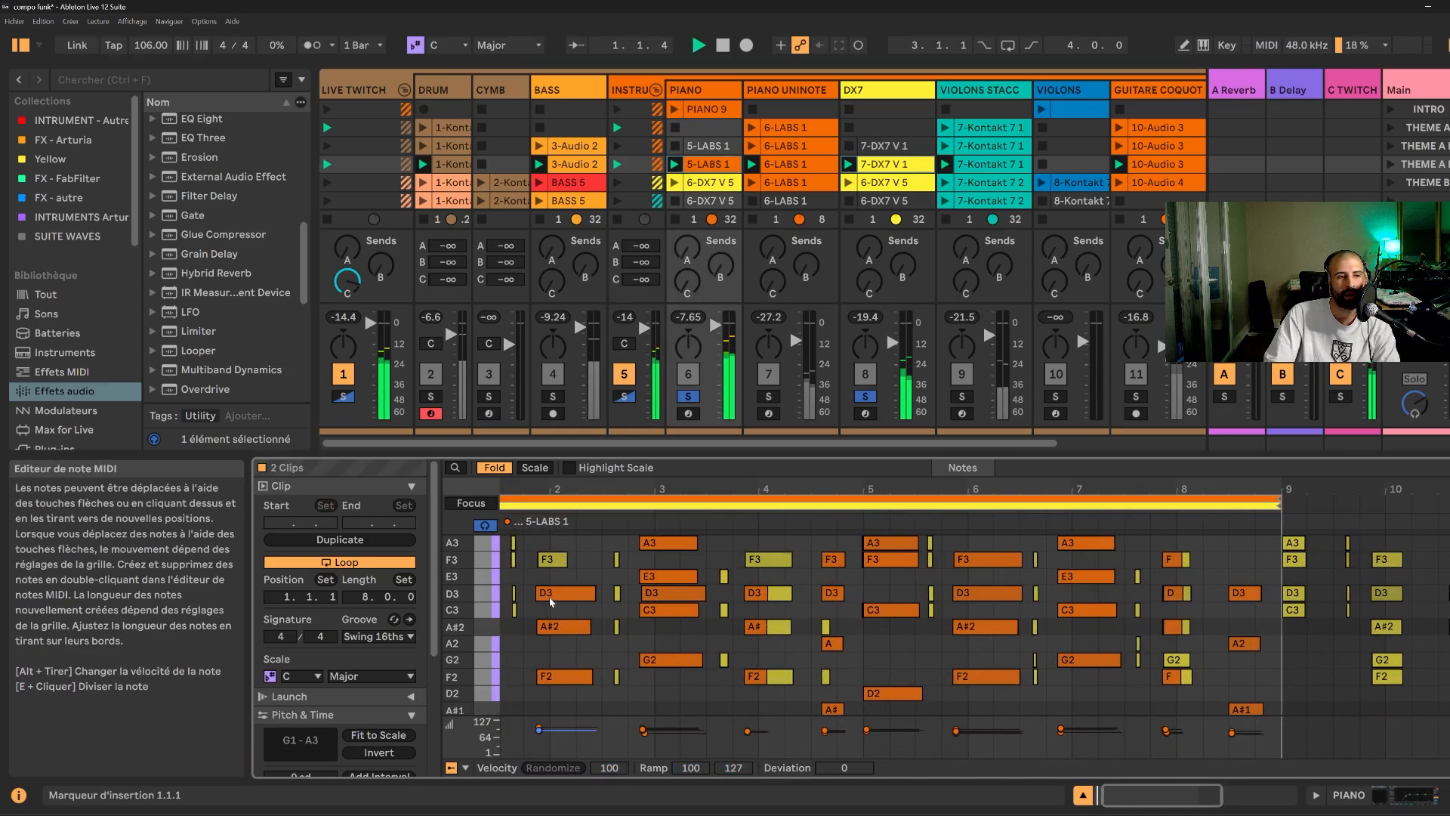
pyautogui.moveTo(568, 488); pyautogui.dragTo(622, 488)
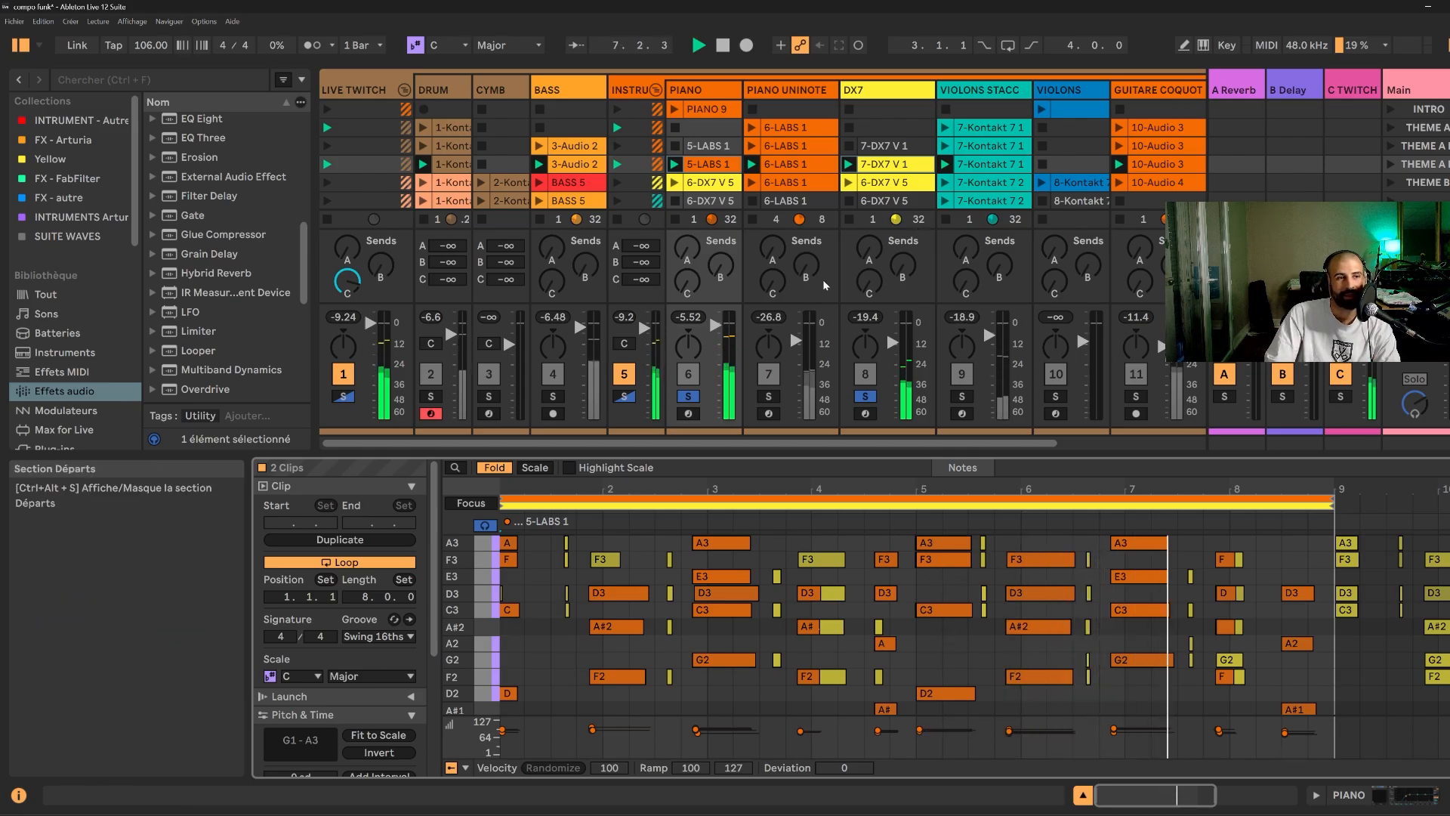
pyautogui.press('space')
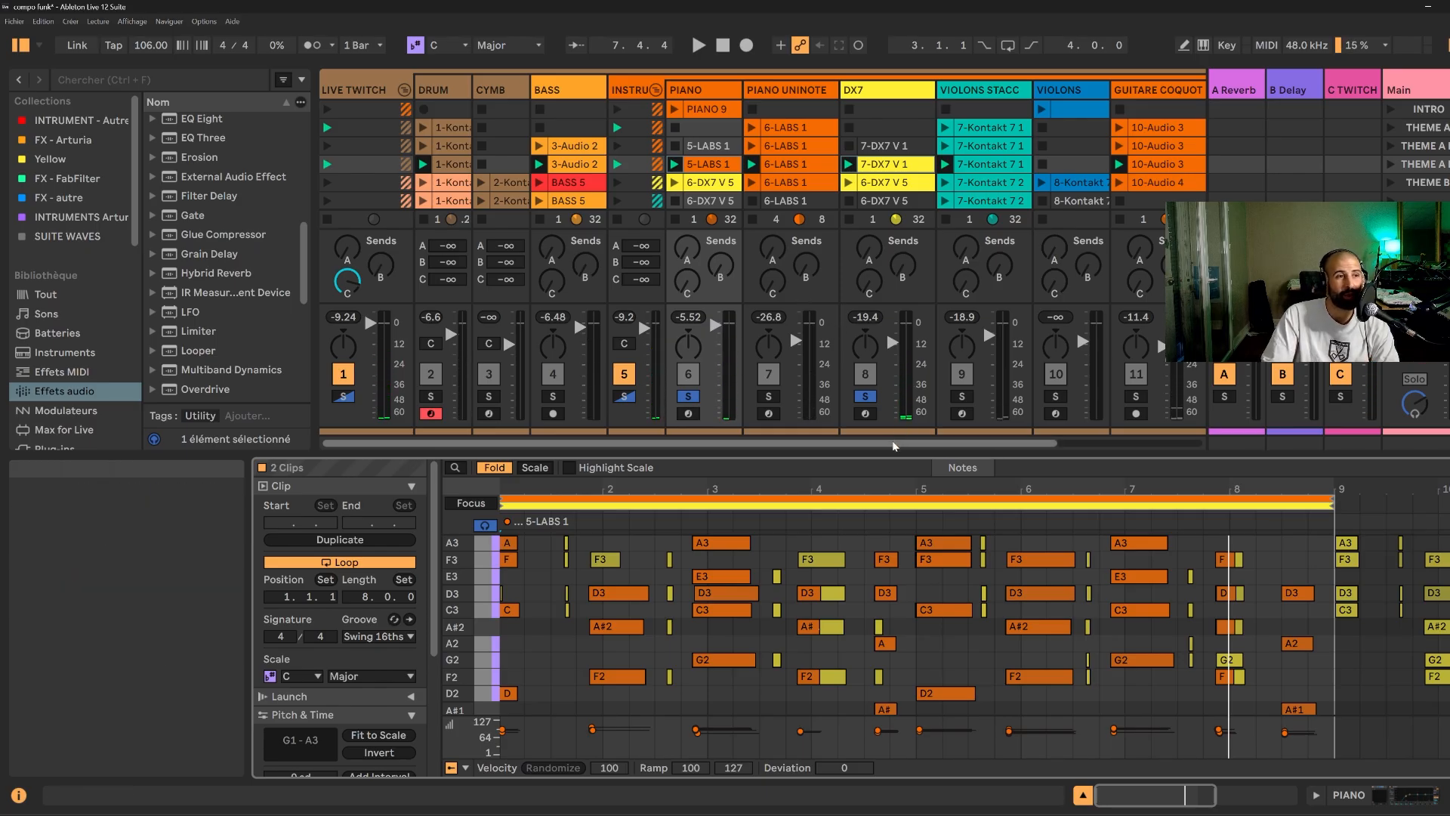
# - Play the BASS clip 3-Audio 2 with only that track soloed, and add DRUM to the solo to hear both together
pyautogui.click(553, 397)
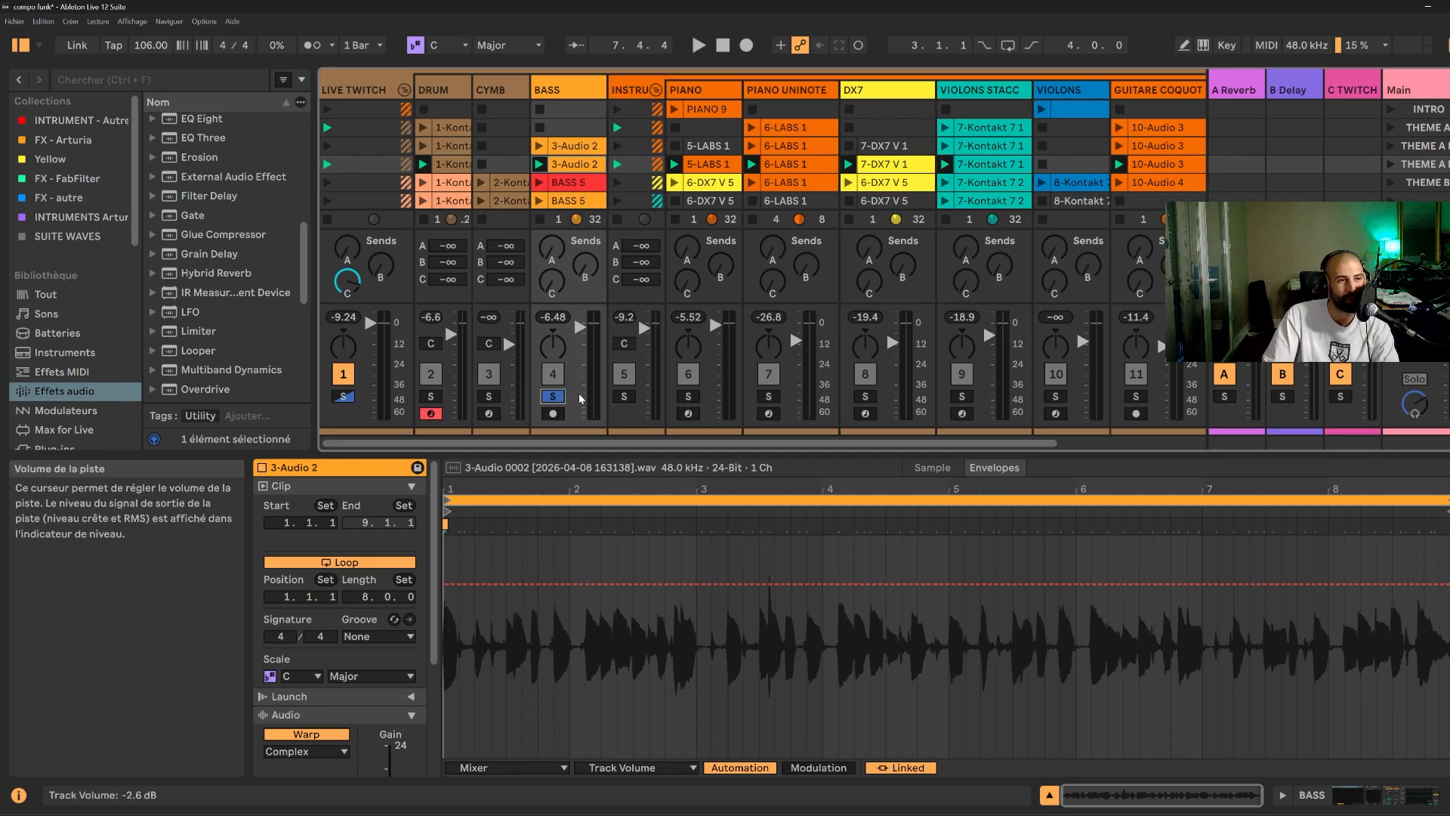
pyautogui.press('space')
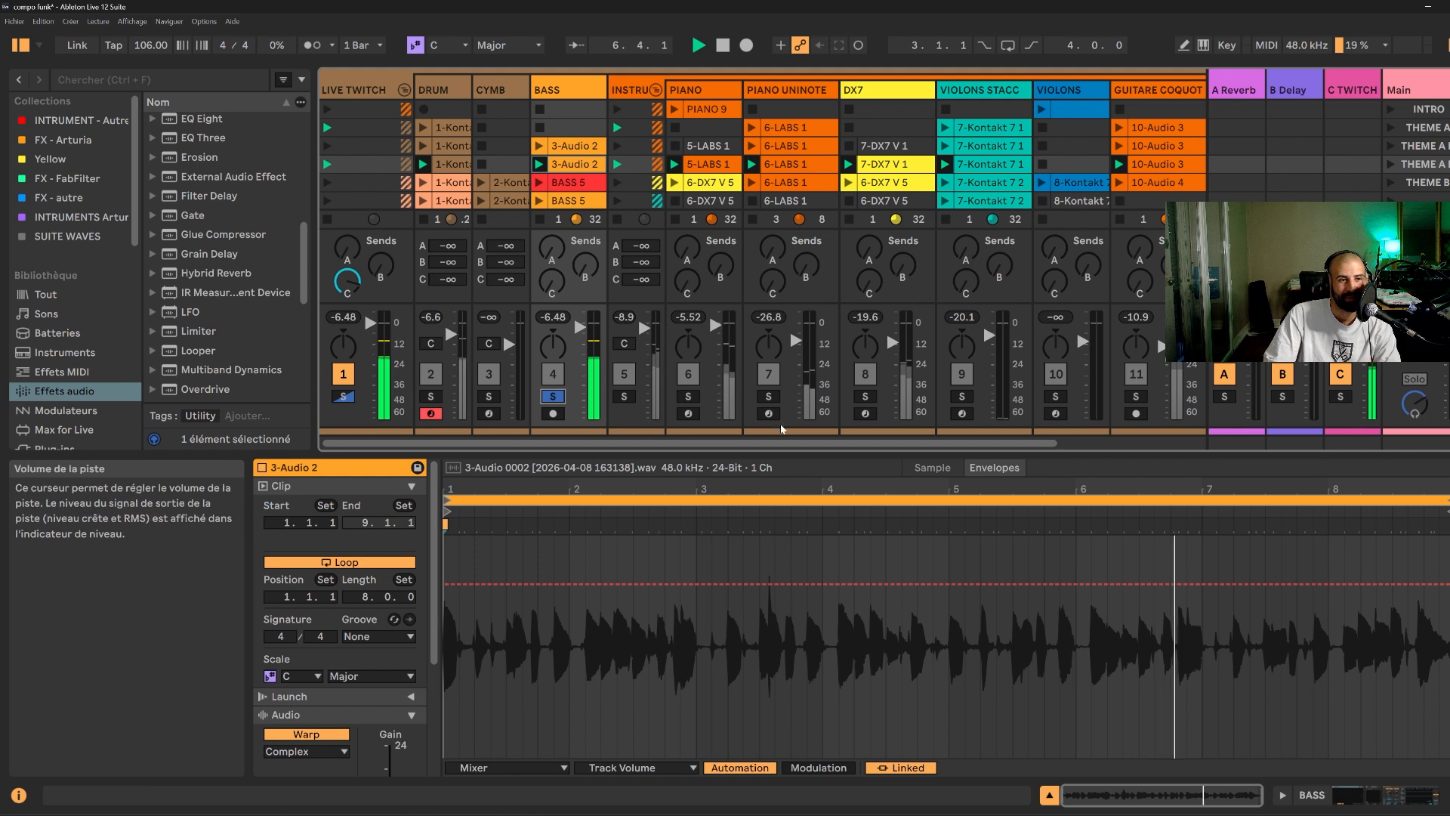
pyautogui.moveTo(727, 445)
pyautogui.mouseDown()
pyautogui.moveTo(753, 444)
pyautogui.moveTo(709, 444)
pyautogui.mouseUp()
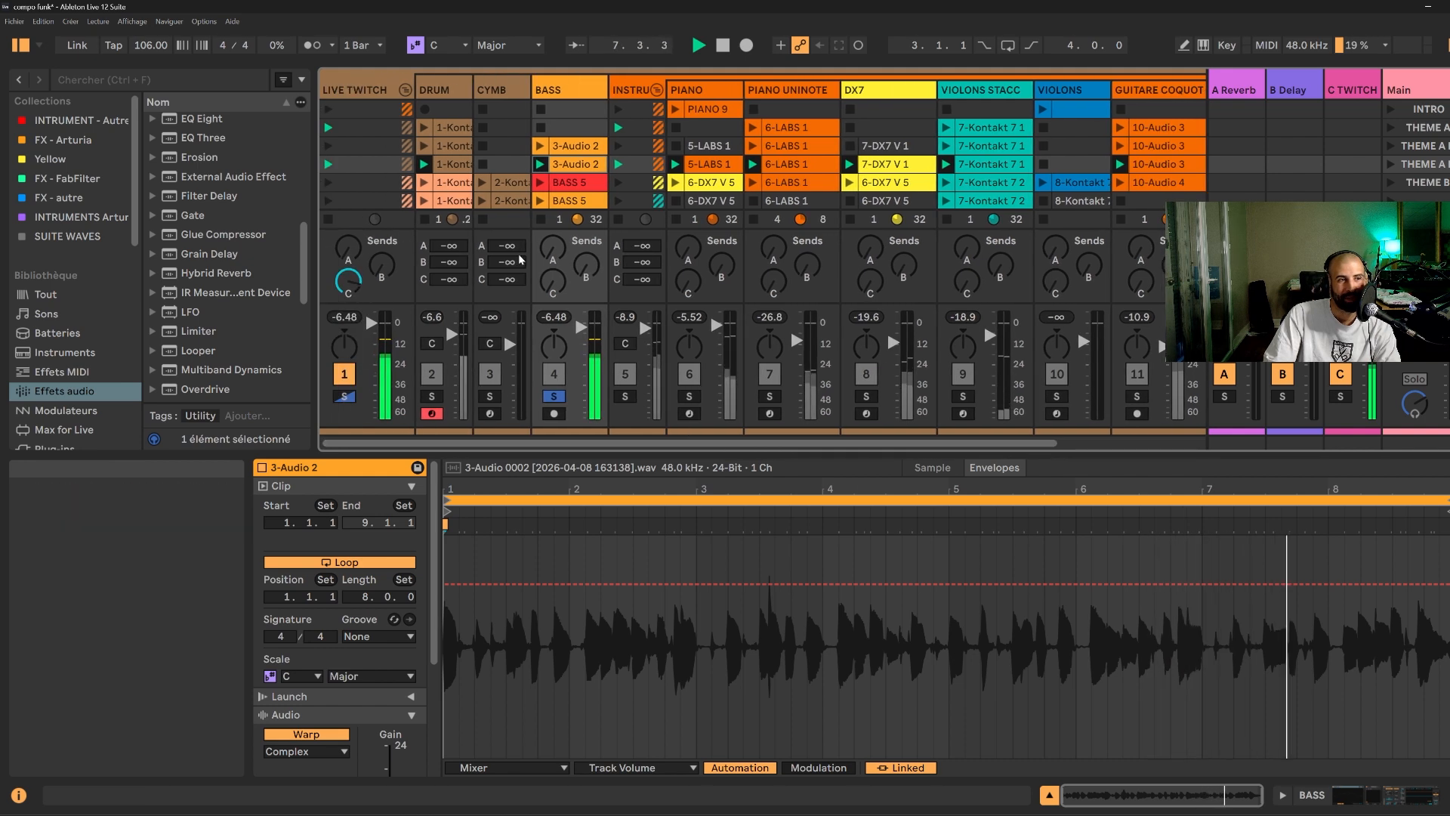
pyautogui.click(433, 397)
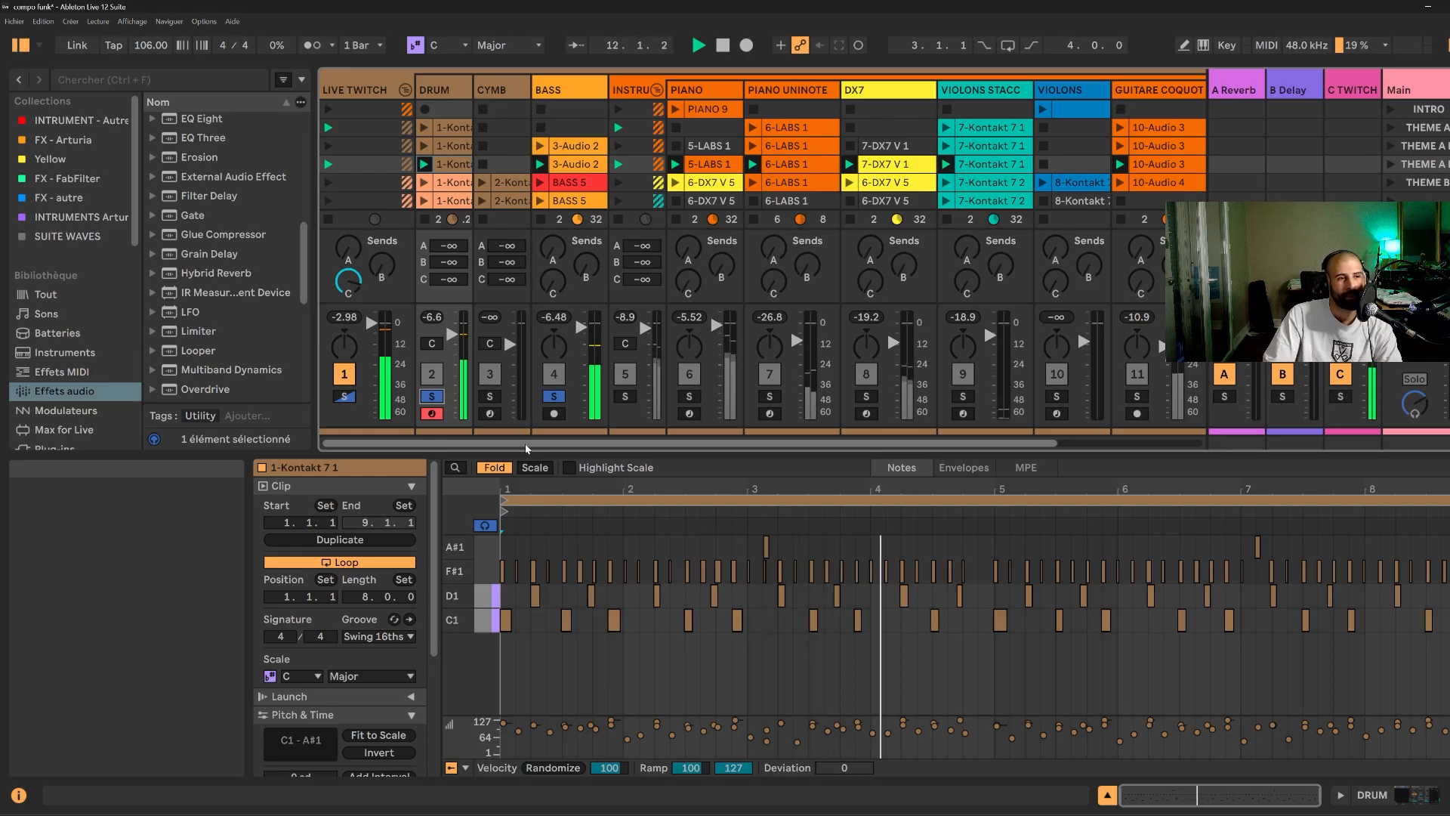
pyautogui.press('space')
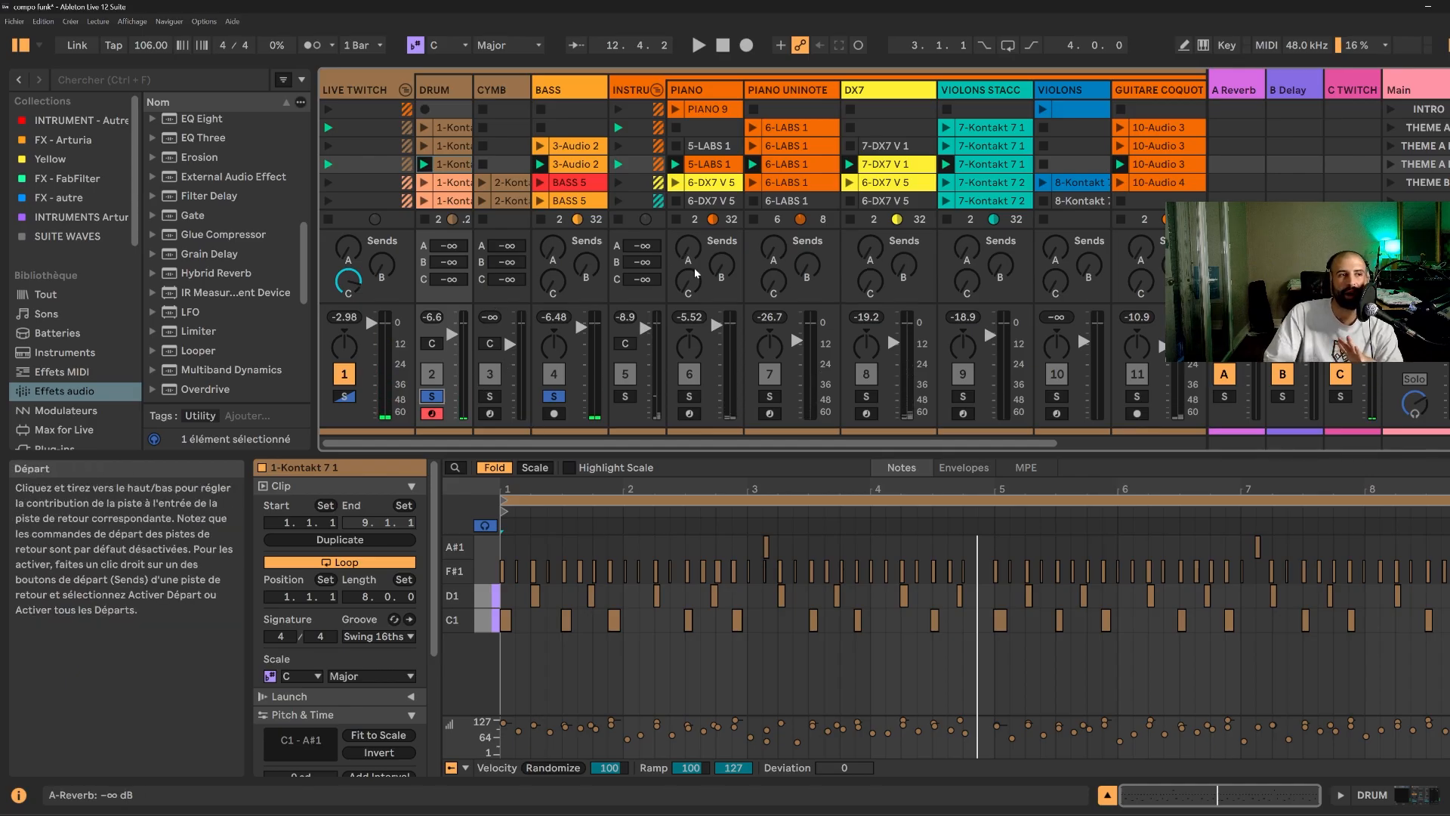
# - Point out the CYMB, BASS and INSTRUMENTS tracks, folding and unfolding the INSTRUMENTS group
pyautogui.click(492, 90)
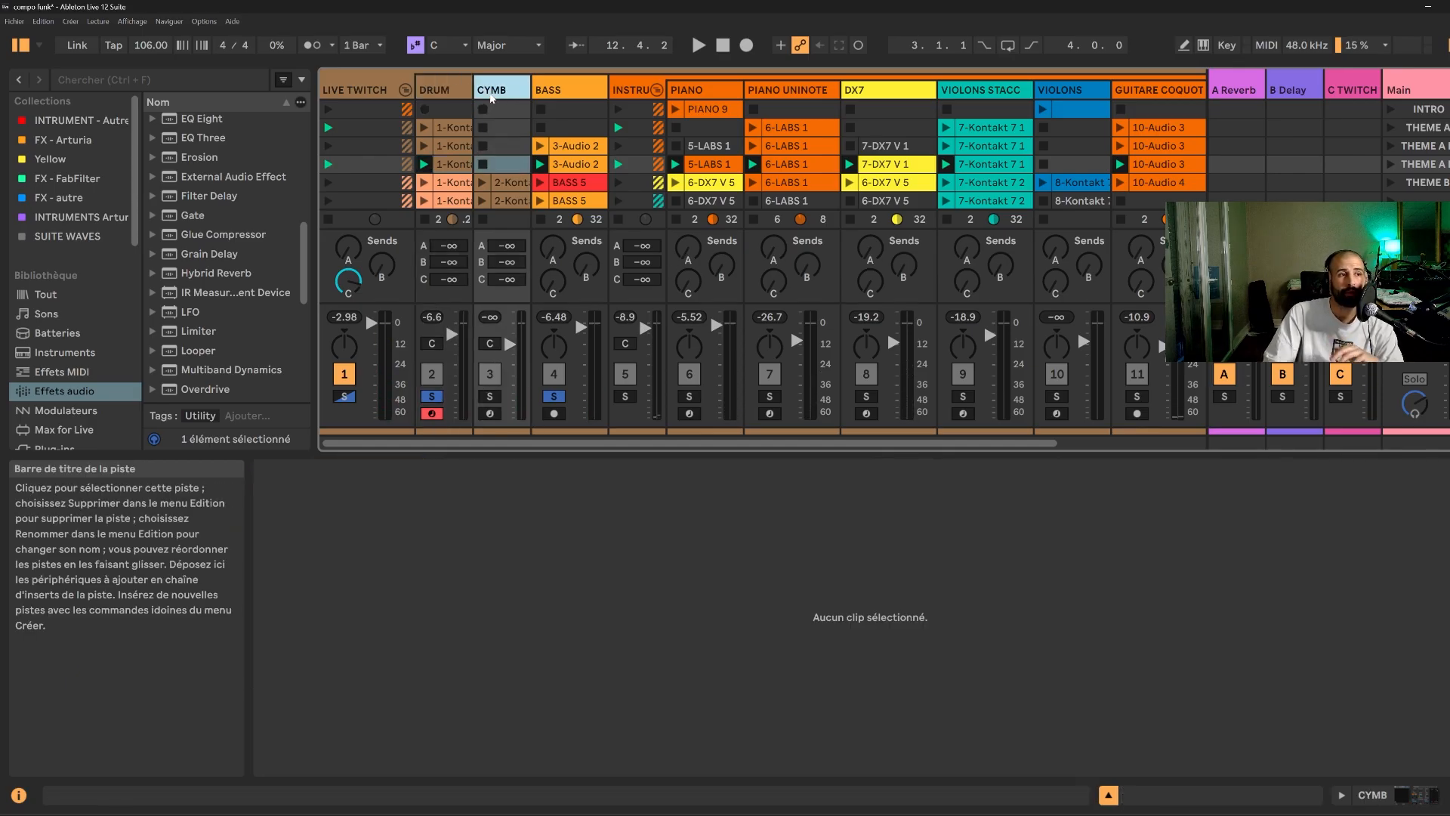
pyautogui.click(582, 91)
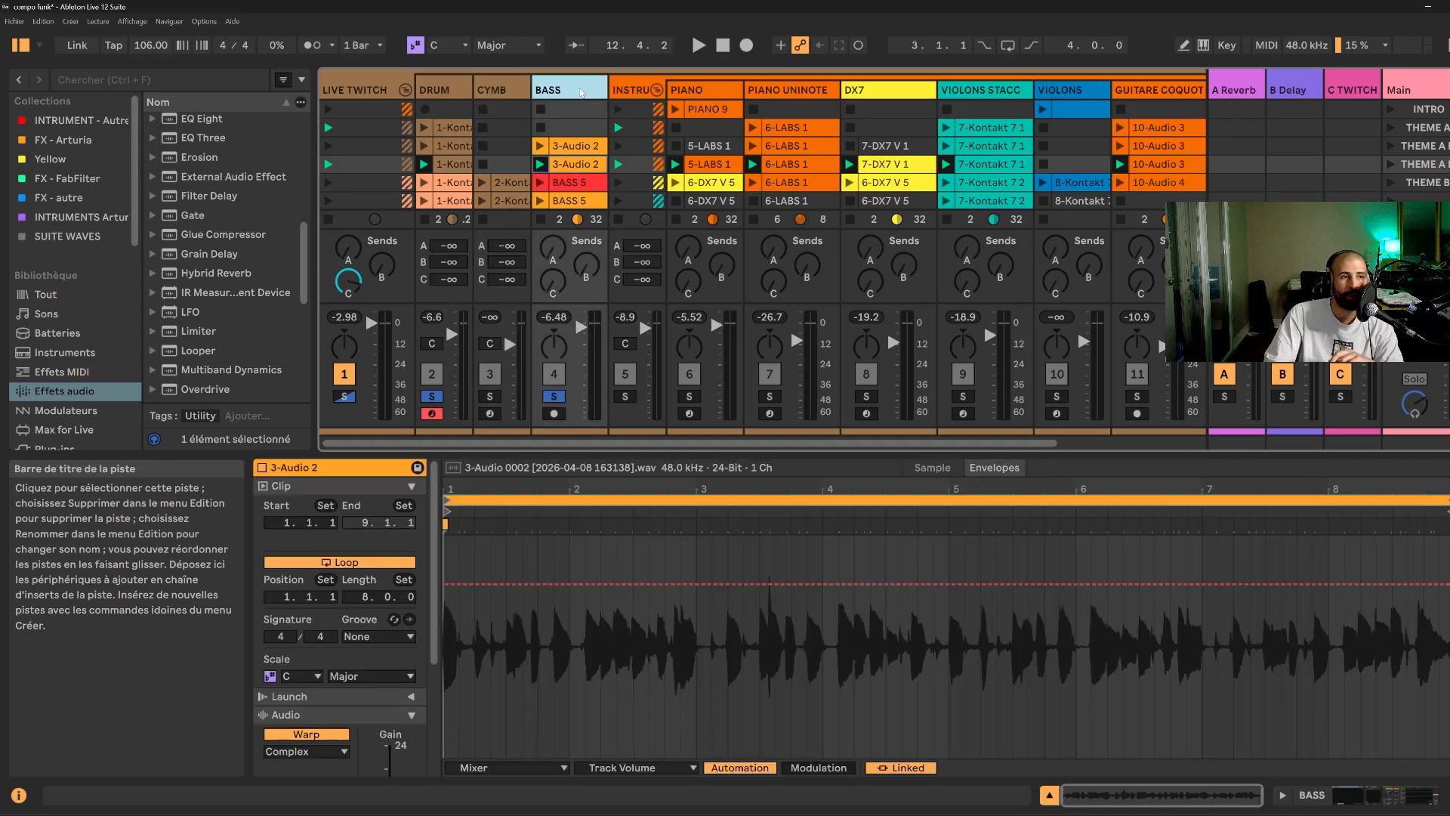
pyautogui.click(638, 89)
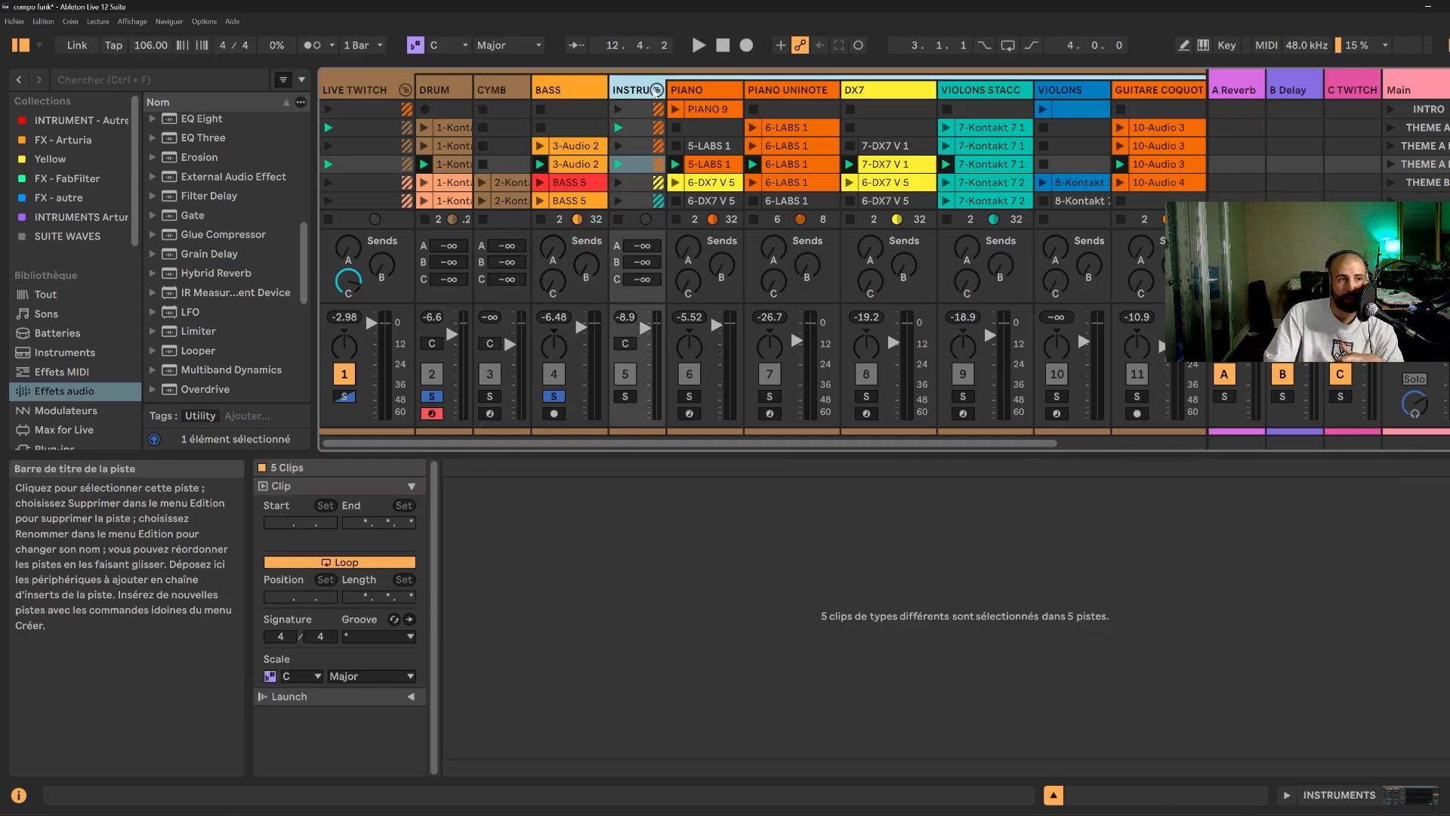
pyautogui.click(657, 90)
pyautogui.click(657, 90)
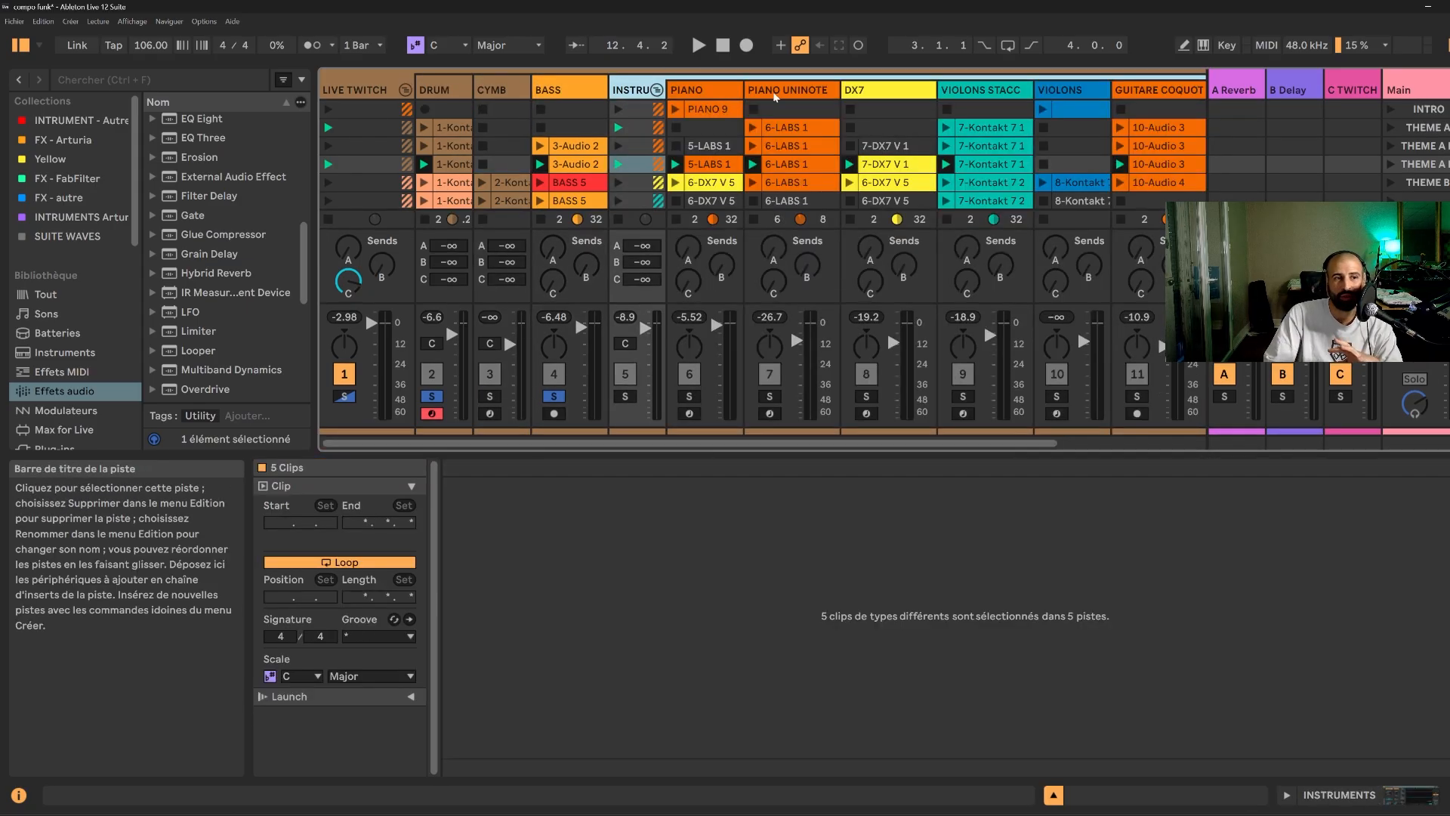
# - Solo only PIANO, show its device chain, and open the LABS plug-in window clear of the devices
pyautogui.click(707, 169)
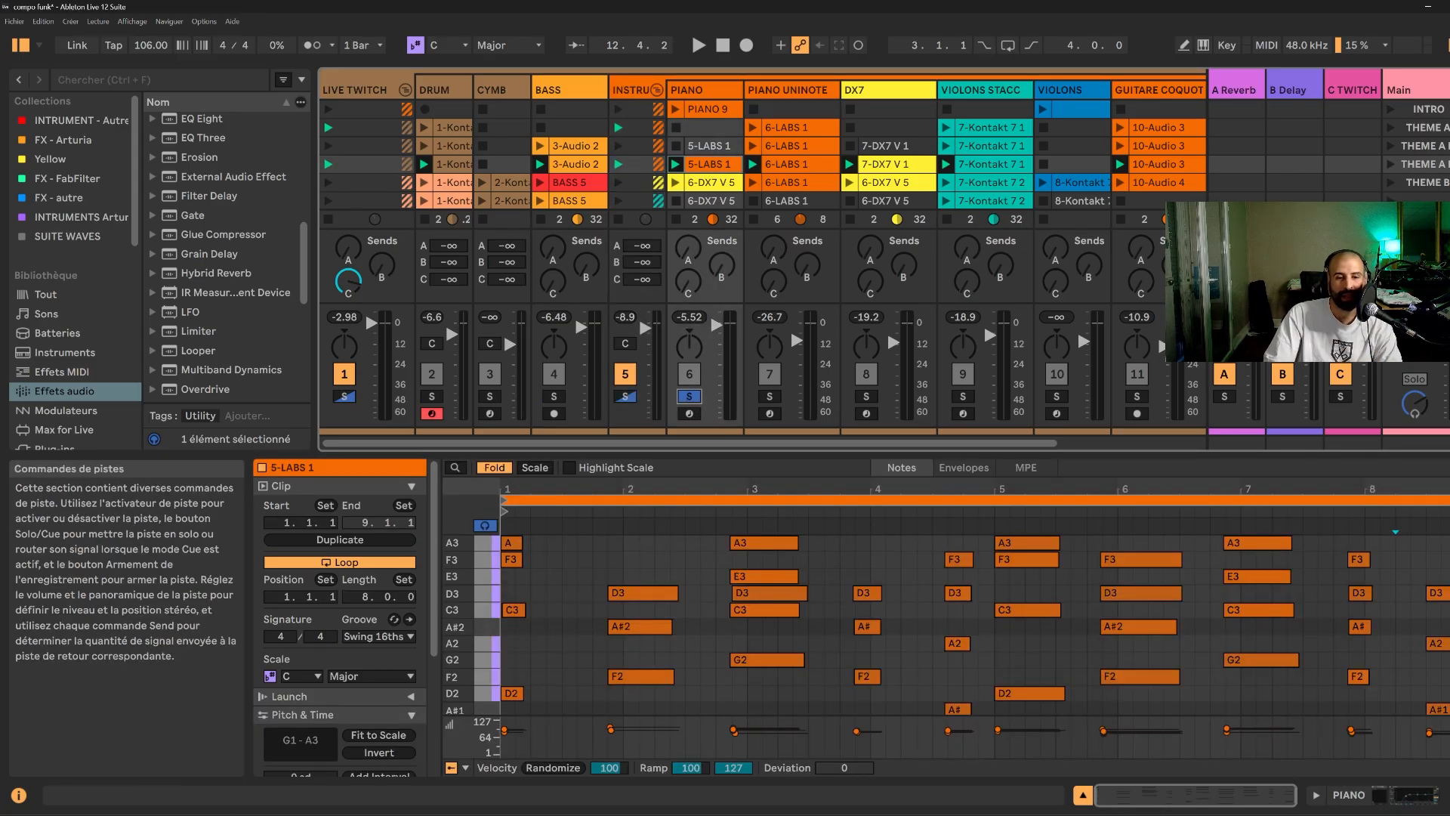
pyautogui.click(1335, 803)
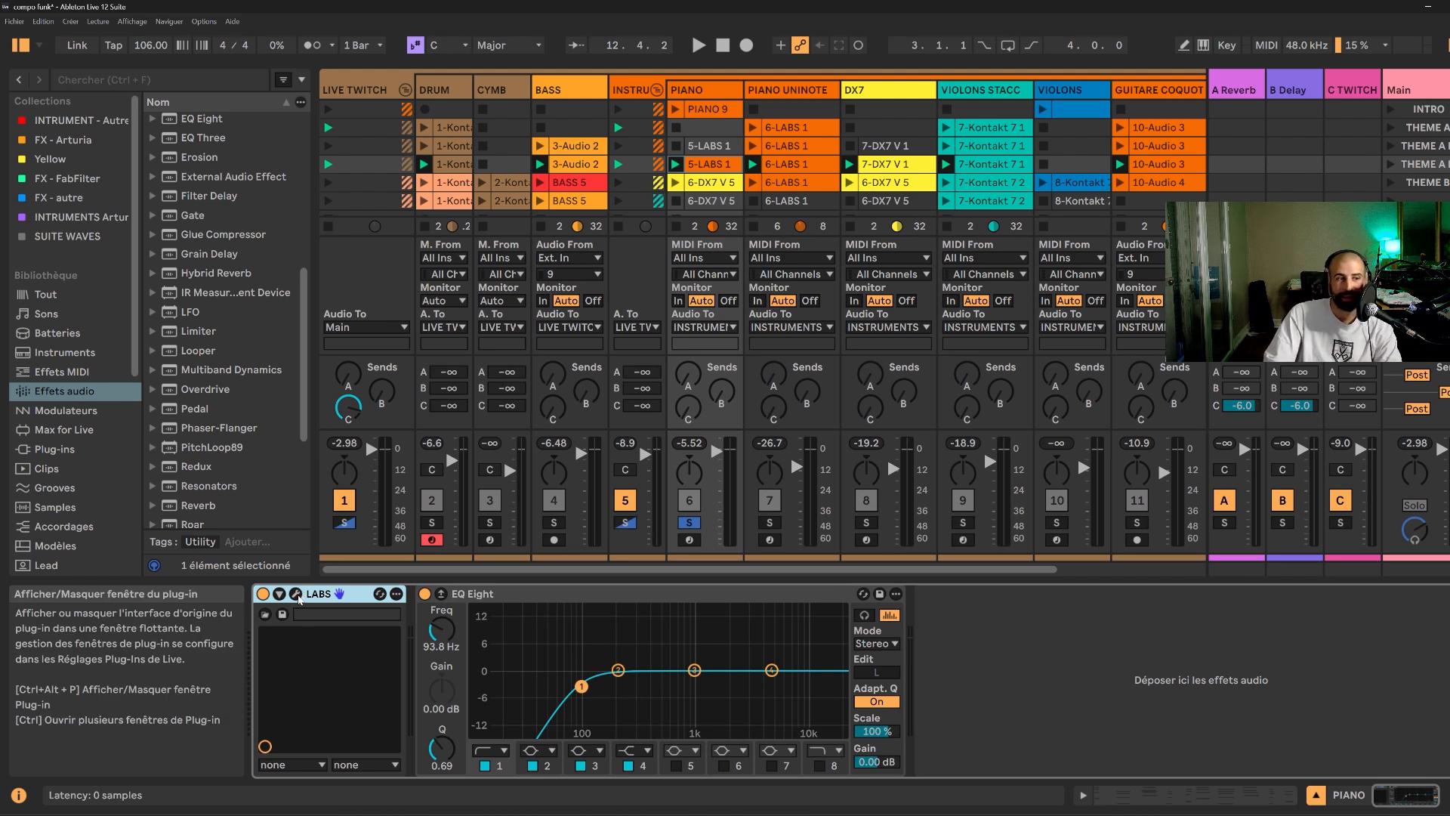
pyautogui.click(298, 596)
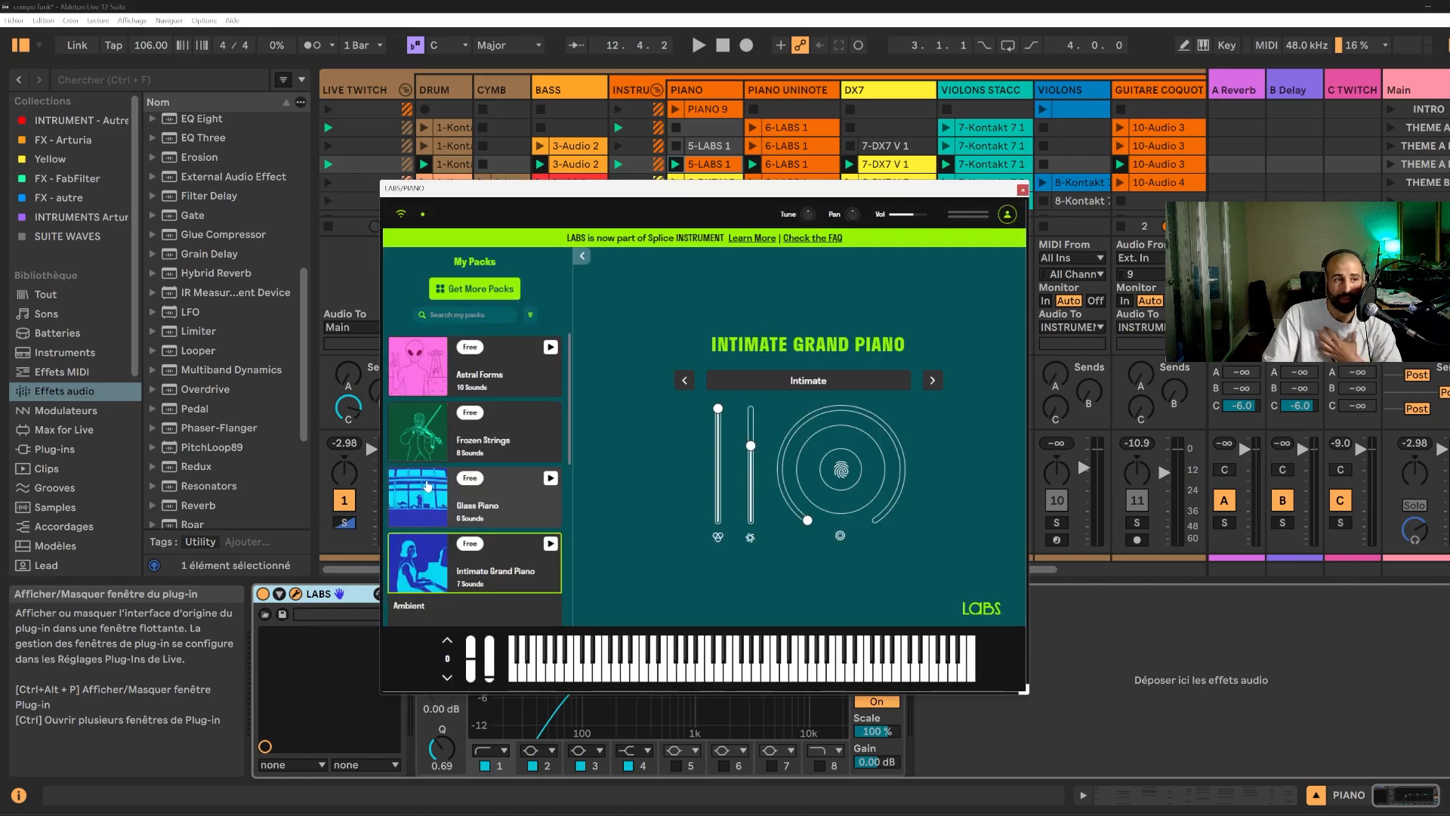
pyautogui.moveTo(564, 192); pyautogui.dragTo(699, 102)
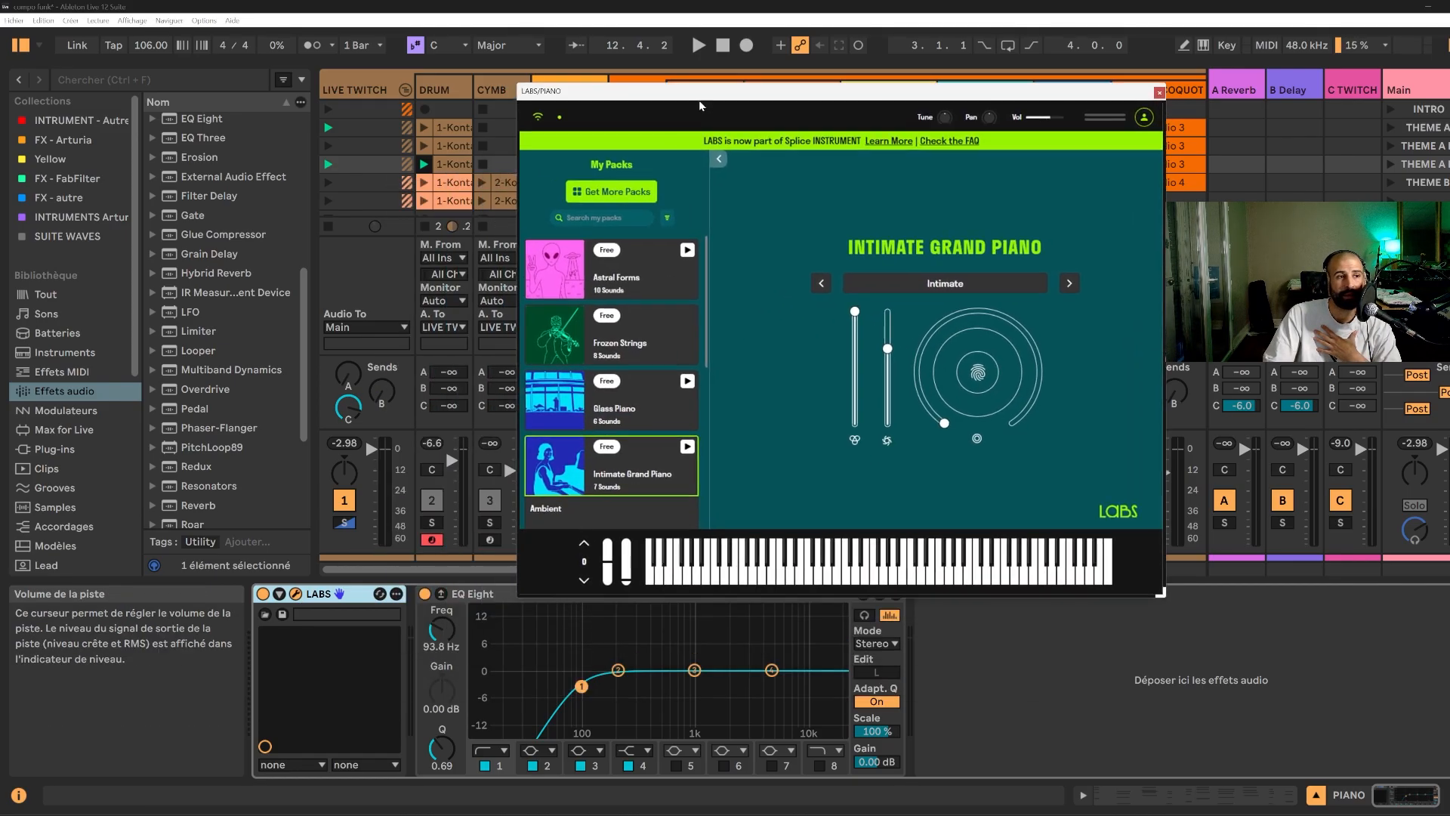
# - Browse the LABS pack list to the Intimate sound of Intimate Grand Piano
pyautogui.click(612, 194)
pyautogui.click(1025, 249)
pyautogui.click(540, 170)
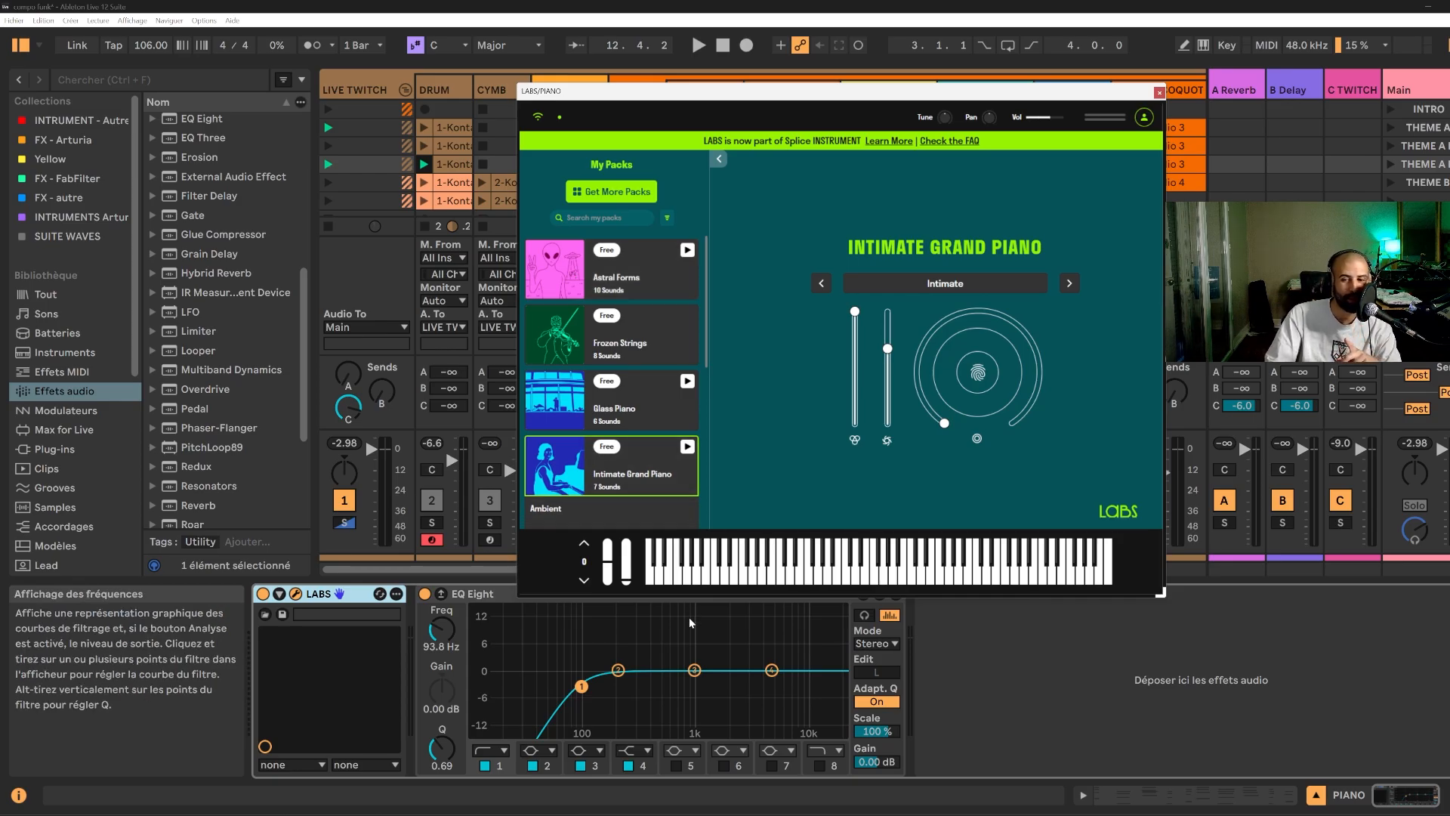
pyautogui.scroll(-2, 601, 459)
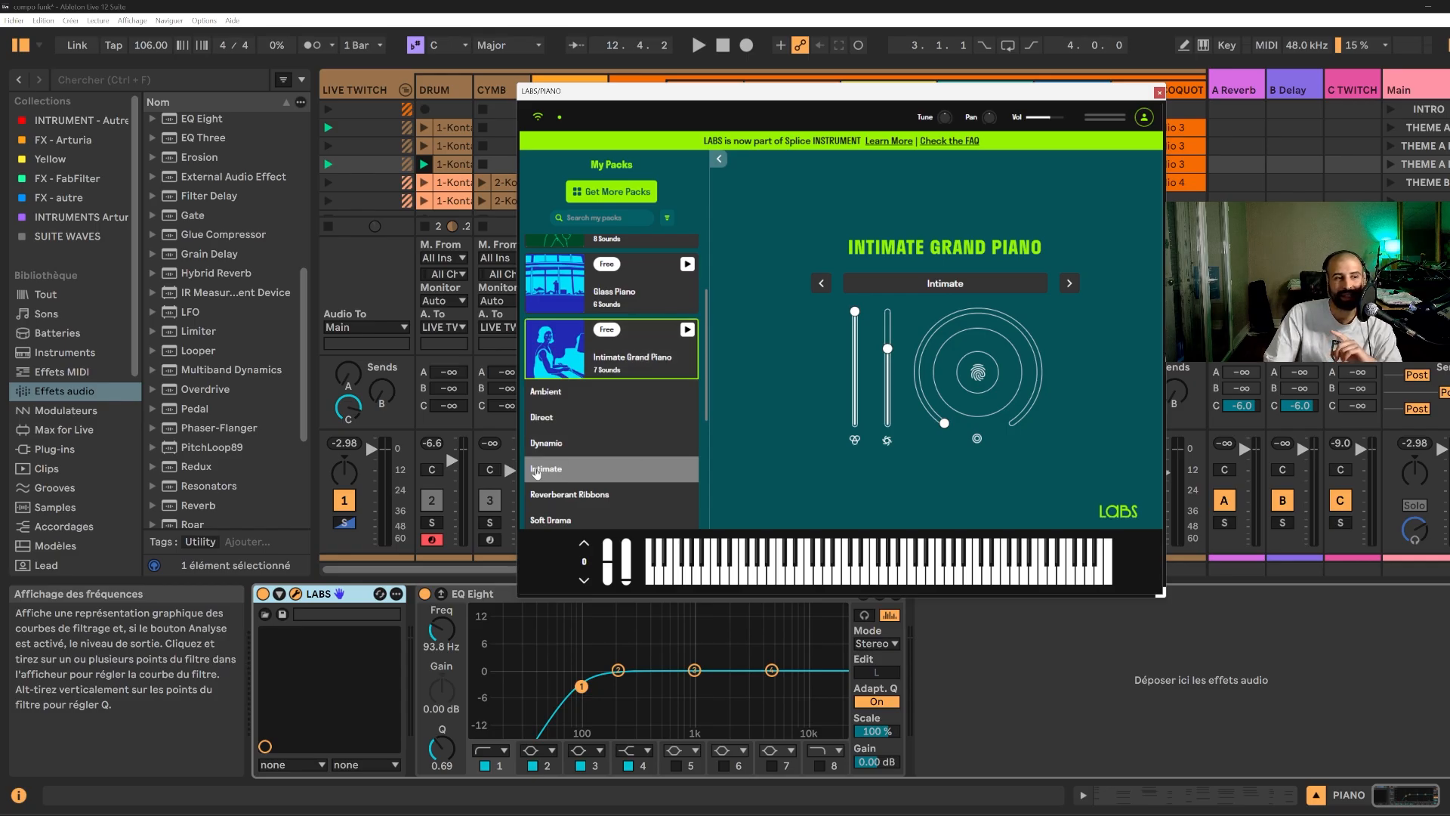
# - Move the LABS window off the mixer, play the soloed PIANO track, and bring the LABS window back into view
pyautogui.moveTo(594, 96); pyautogui.dragTo(1056, 349)
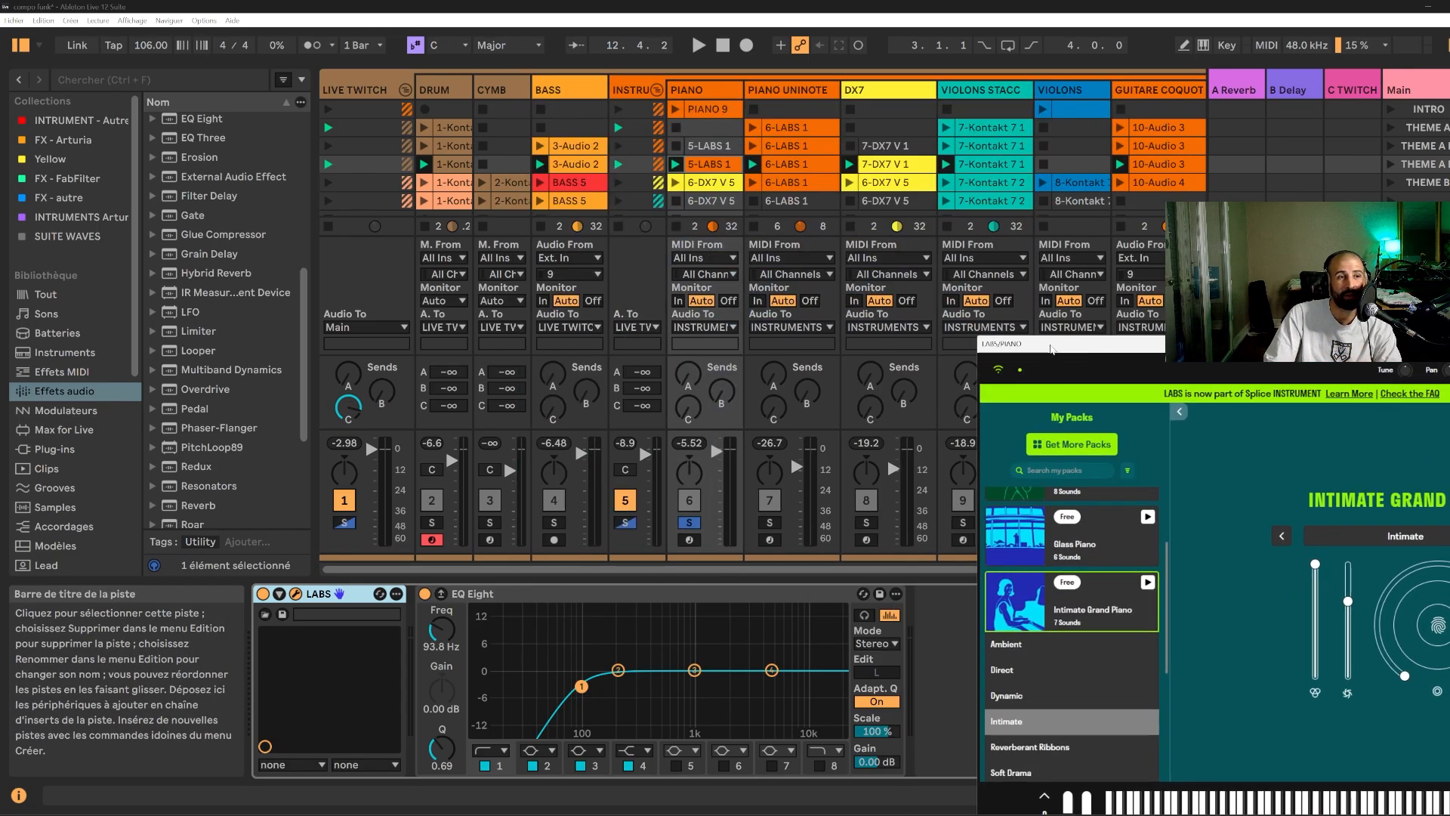
pyautogui.click(694, 526)
pyautogui.click(689, 527)
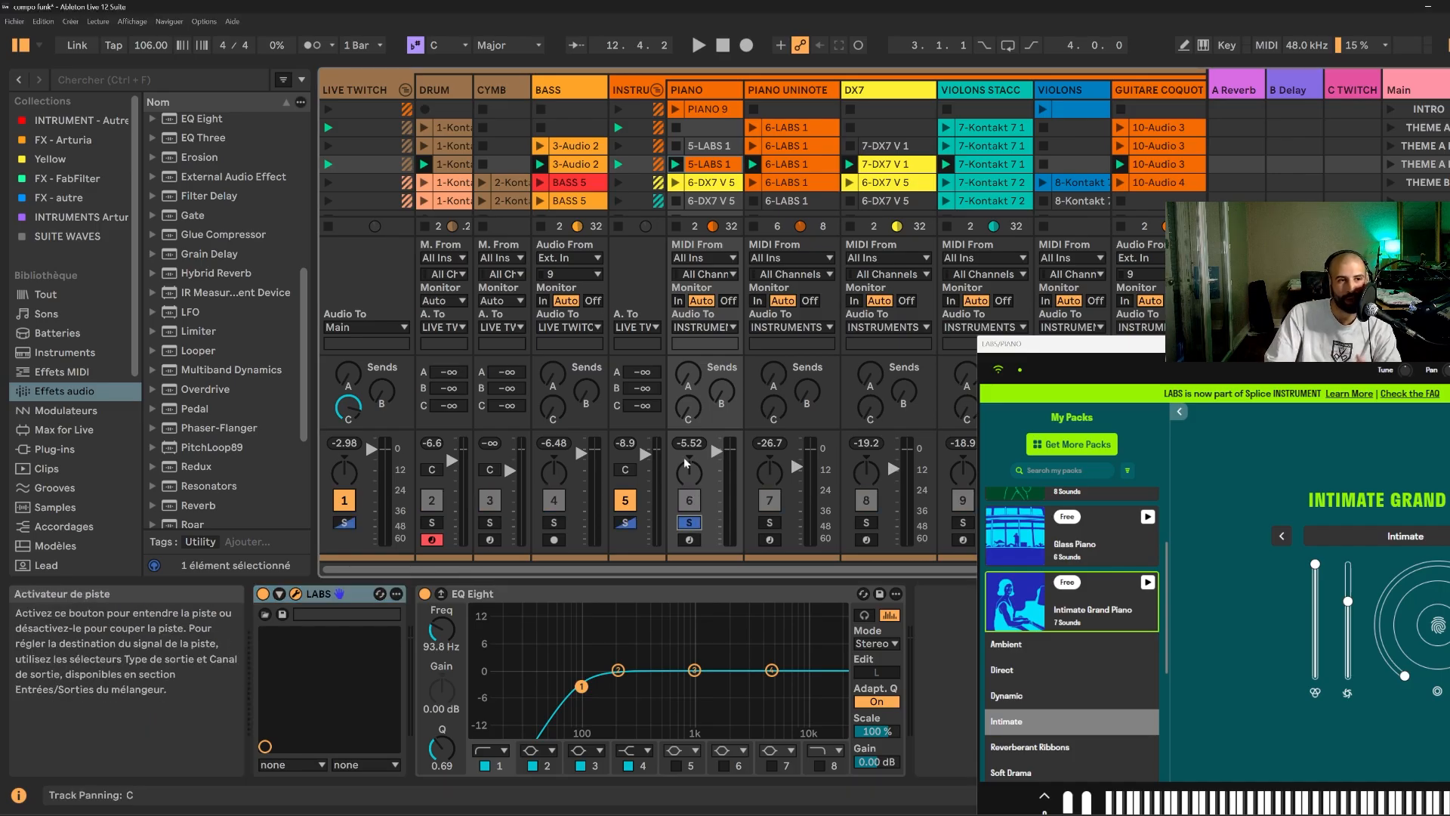
pyautogui.press('space')
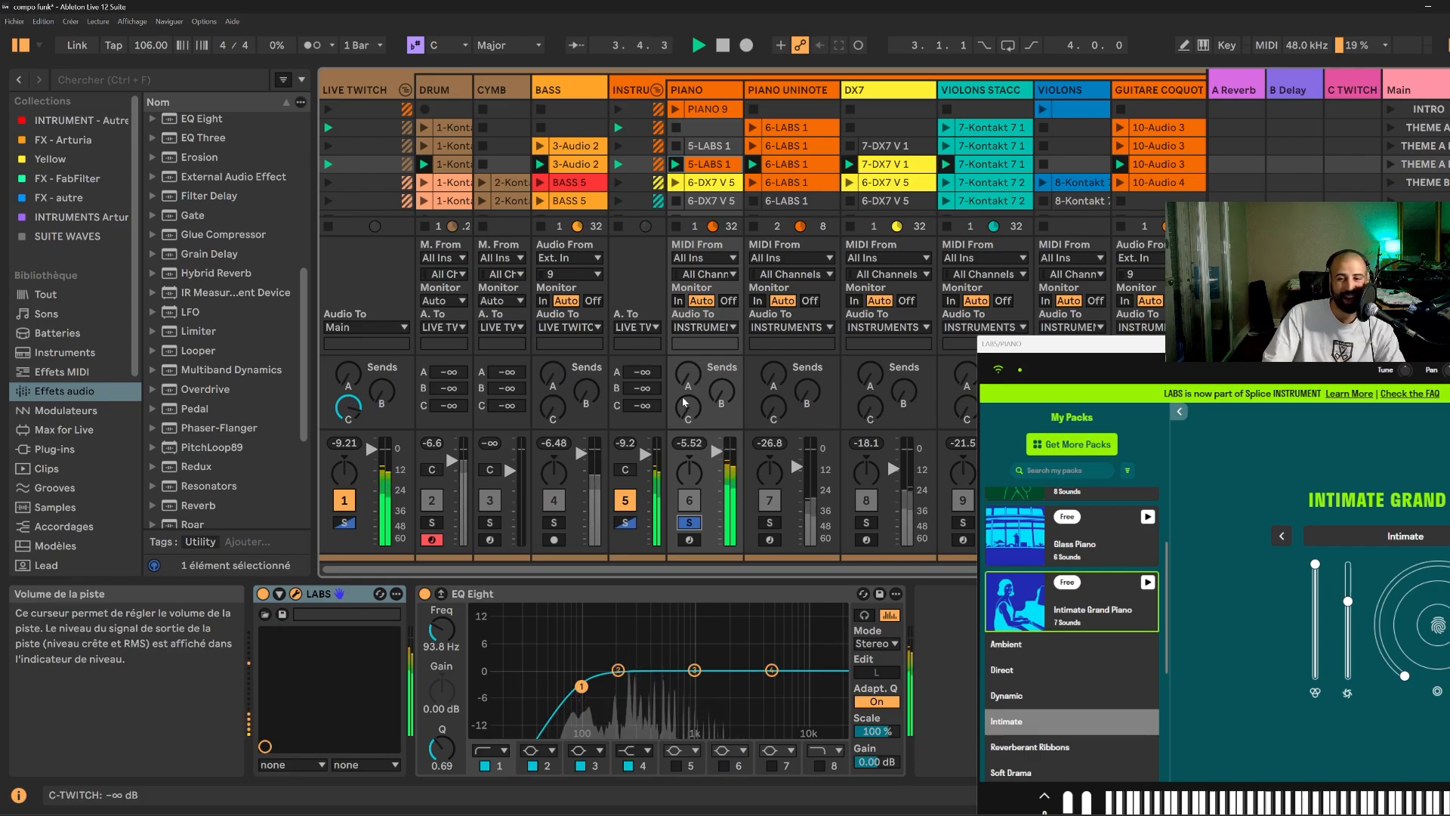
pyautogui.press('space')
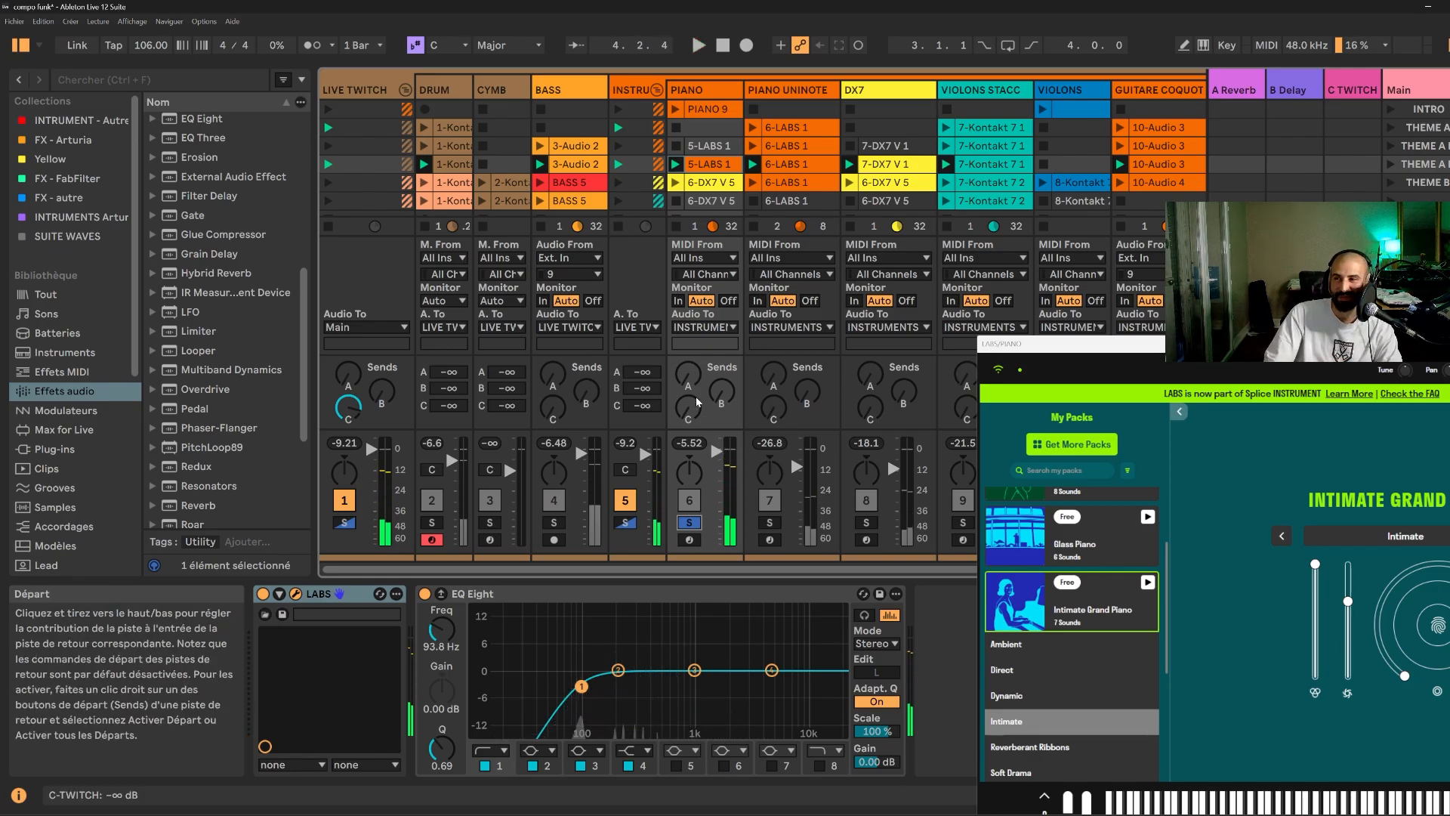
pyautogui.moveTo(1057, 349); pyautogui.dragTo(1026, 259)
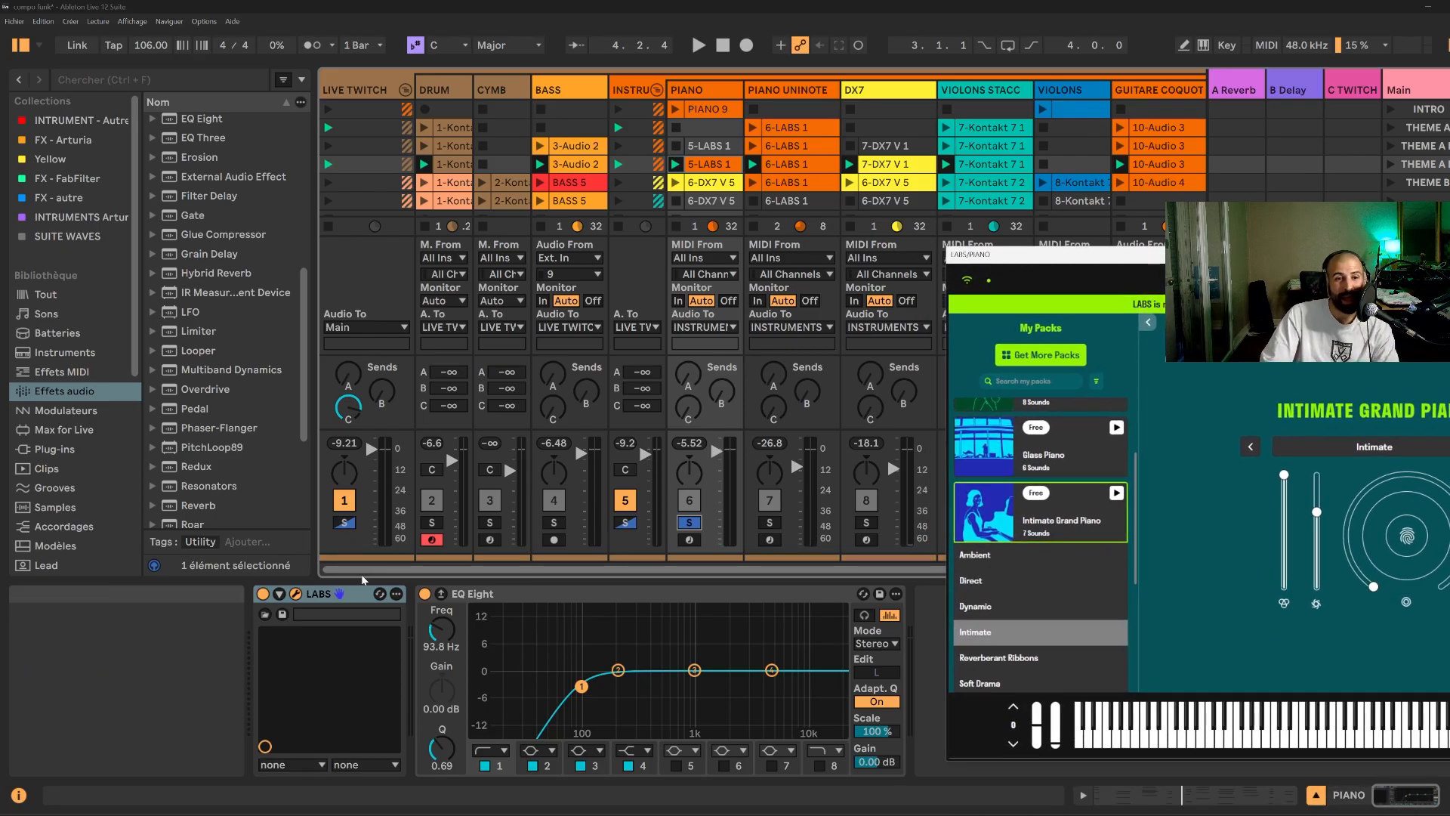
pyautogui.moveTo(1121, 262); pyautogui.dragTo(941, 167)
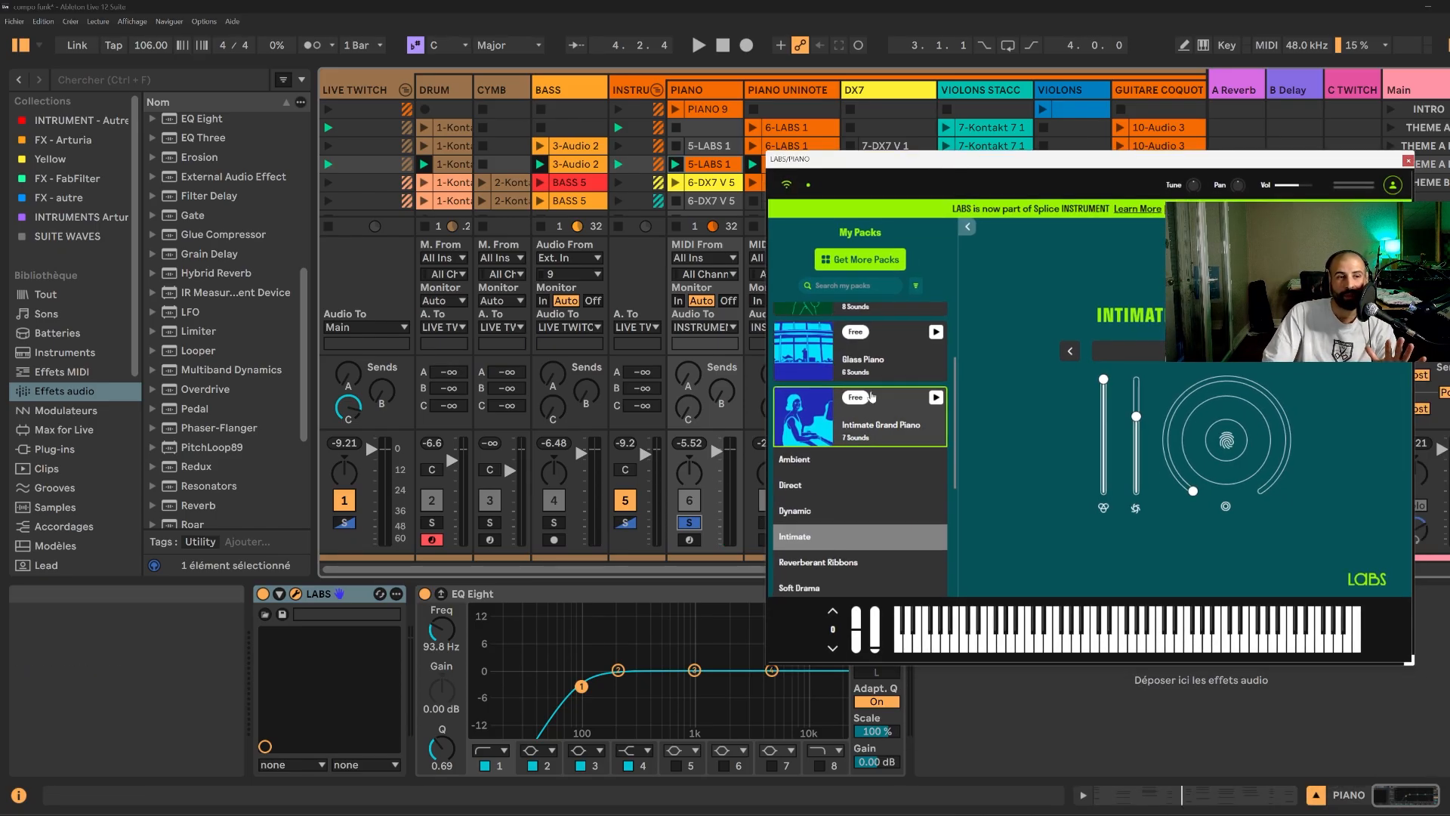
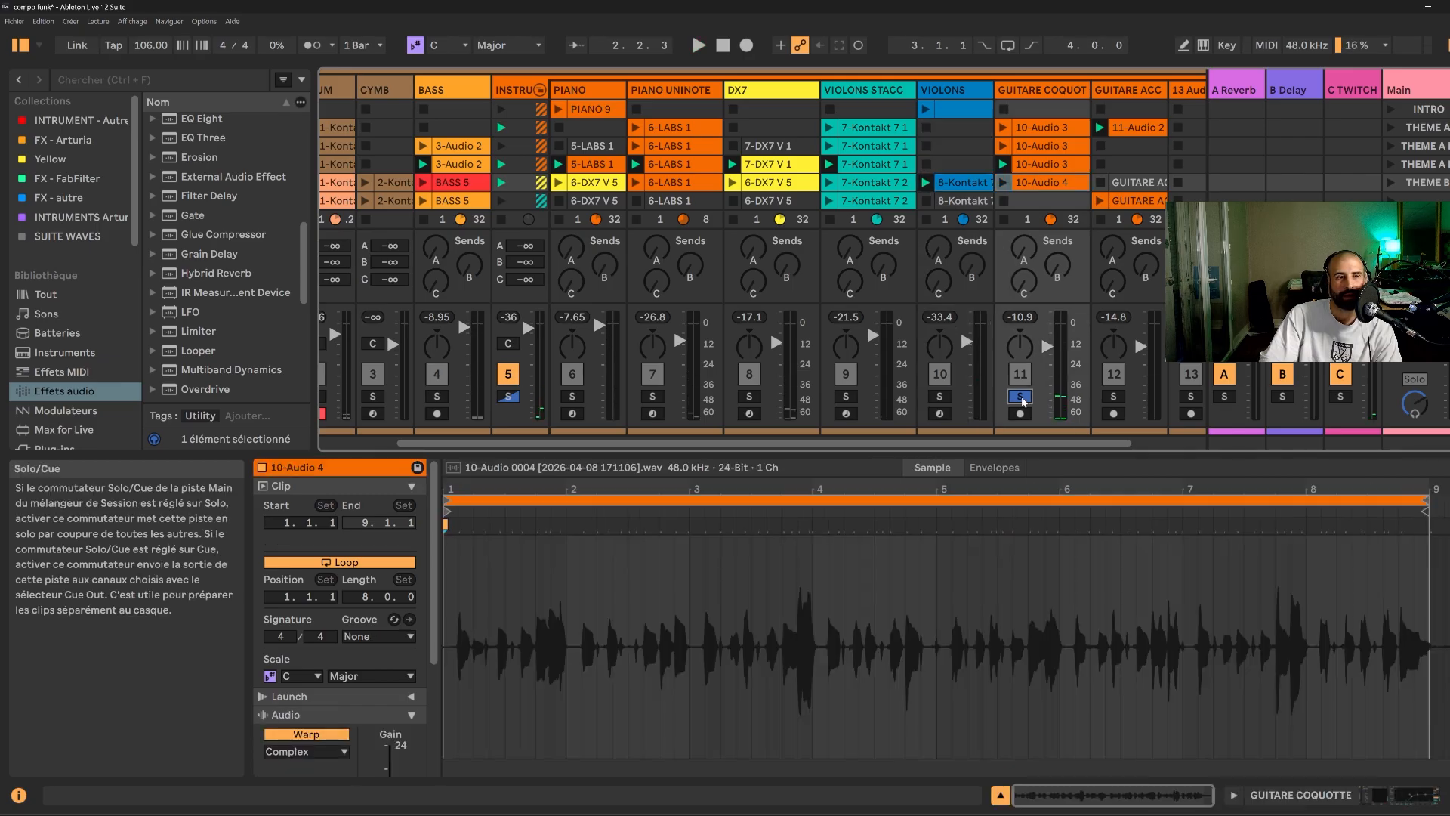
# - Show the GUITARE COQUOTTE clip 10-Audio 3 in scene 4 and play it with its track soloed
pyautogui.click(1042, 164)
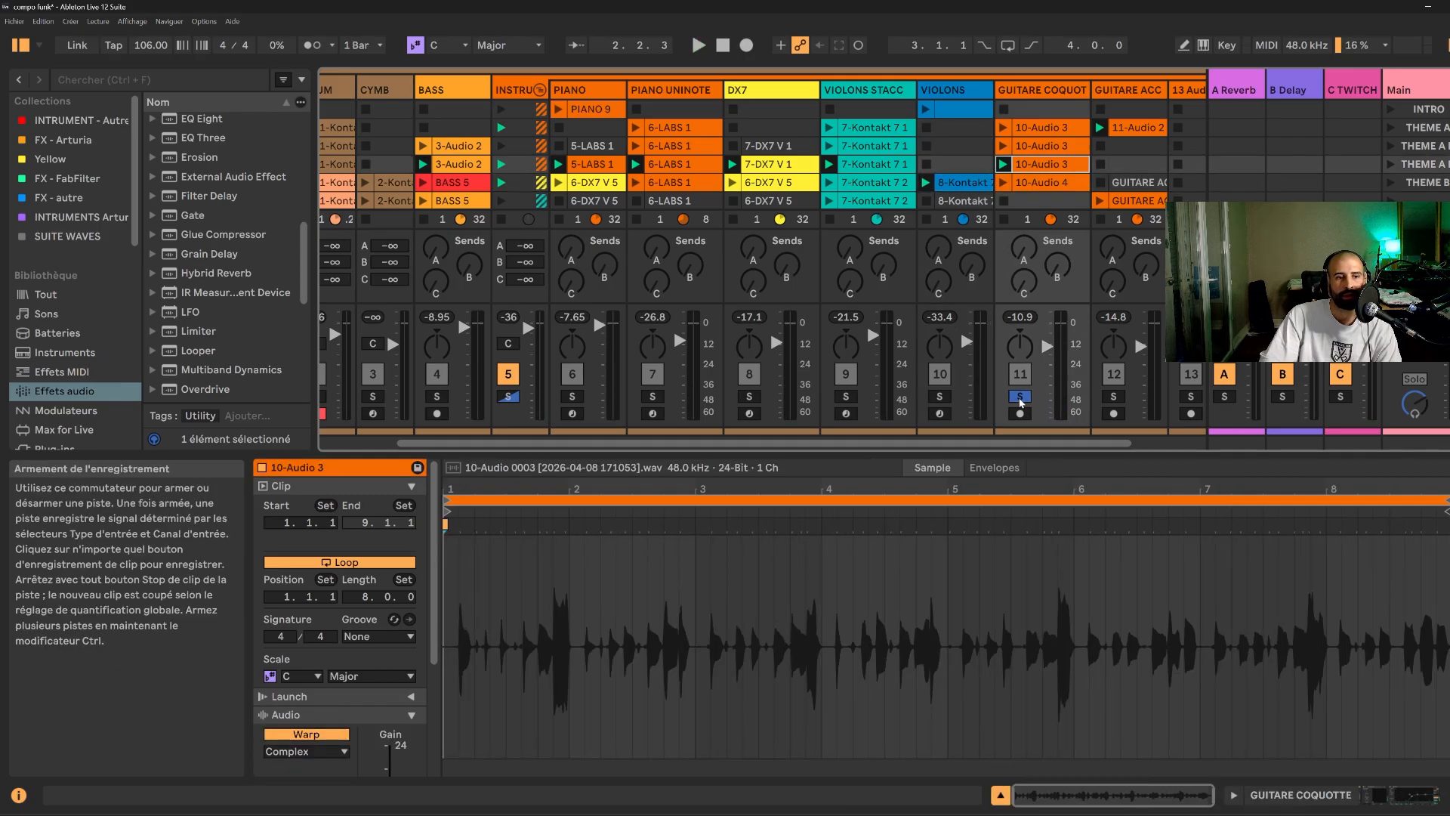
pyautogui.press('space')
pyautogui.moveTo(1038, 445); pyautogui.dragTo(1074, 447)
pyautogui.scroll(-1, 1072, 222)
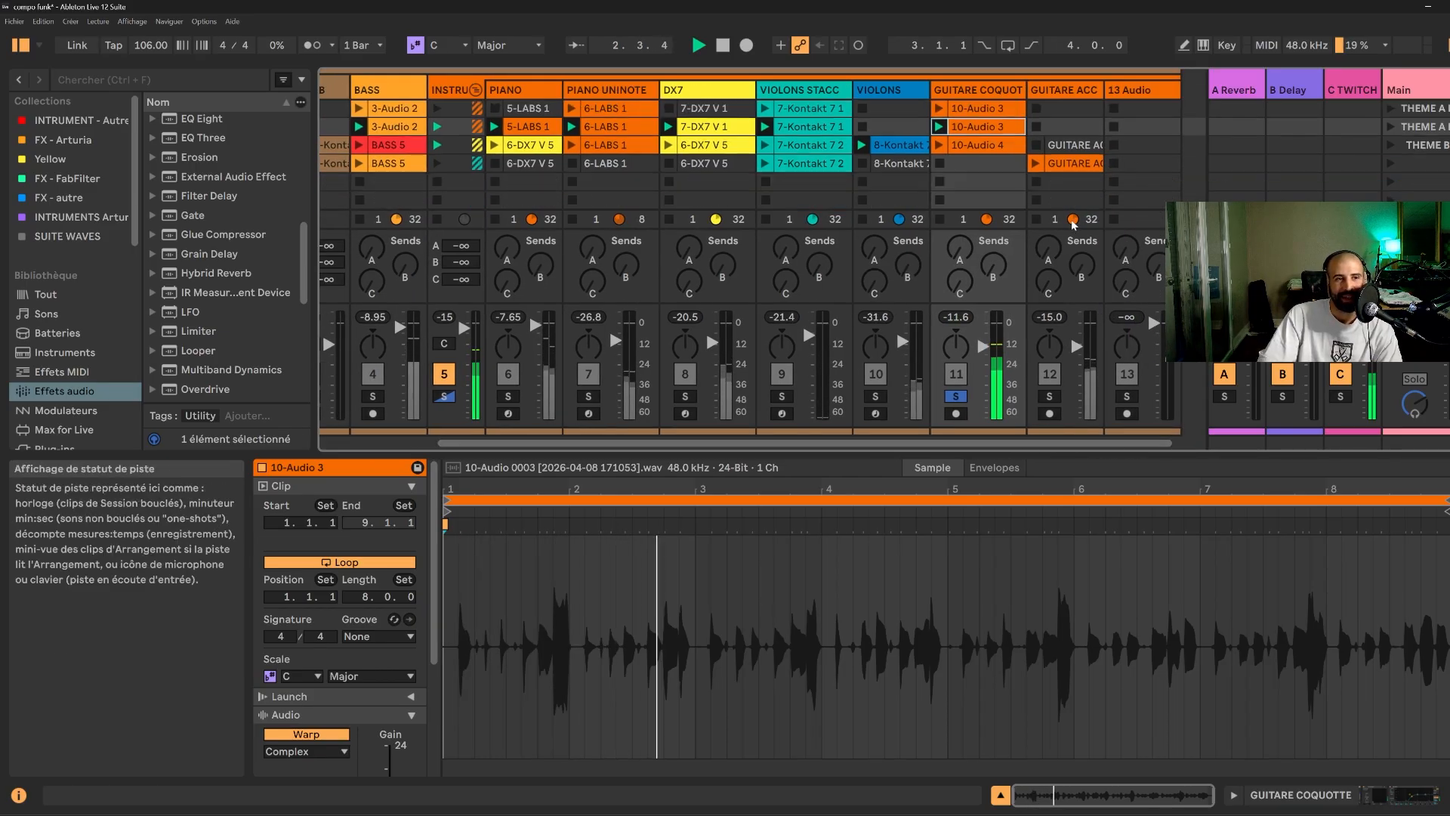
pyautogui.press('space')
# - Solo GUITARE ACCORDS, show and play its clip GUITARE ACCORDS 19, and end the solo
pyautogui.click(1049, 396)
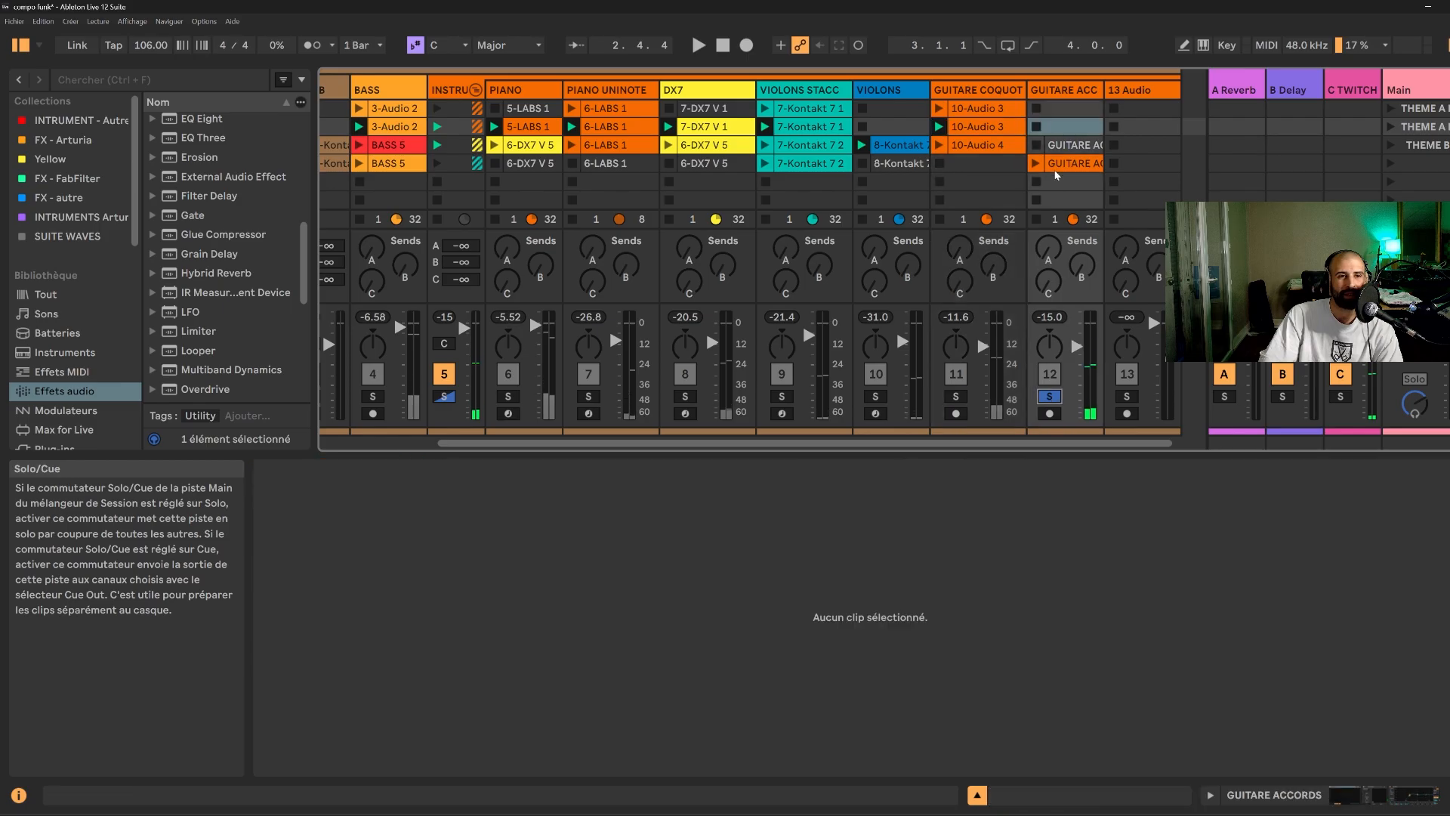
pyautogui.click(1044, 165)
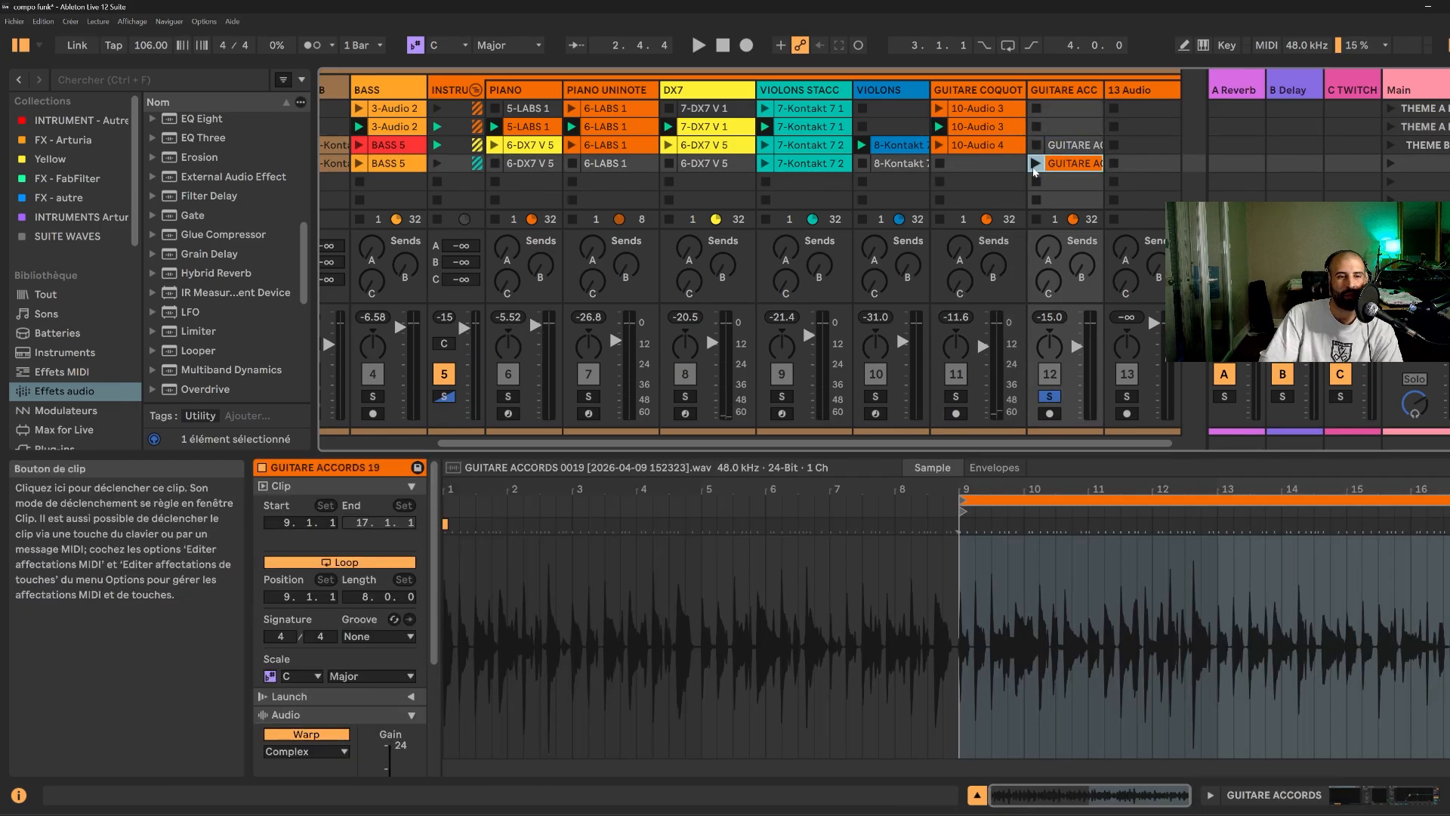
pyautogui.click(1034, 164)
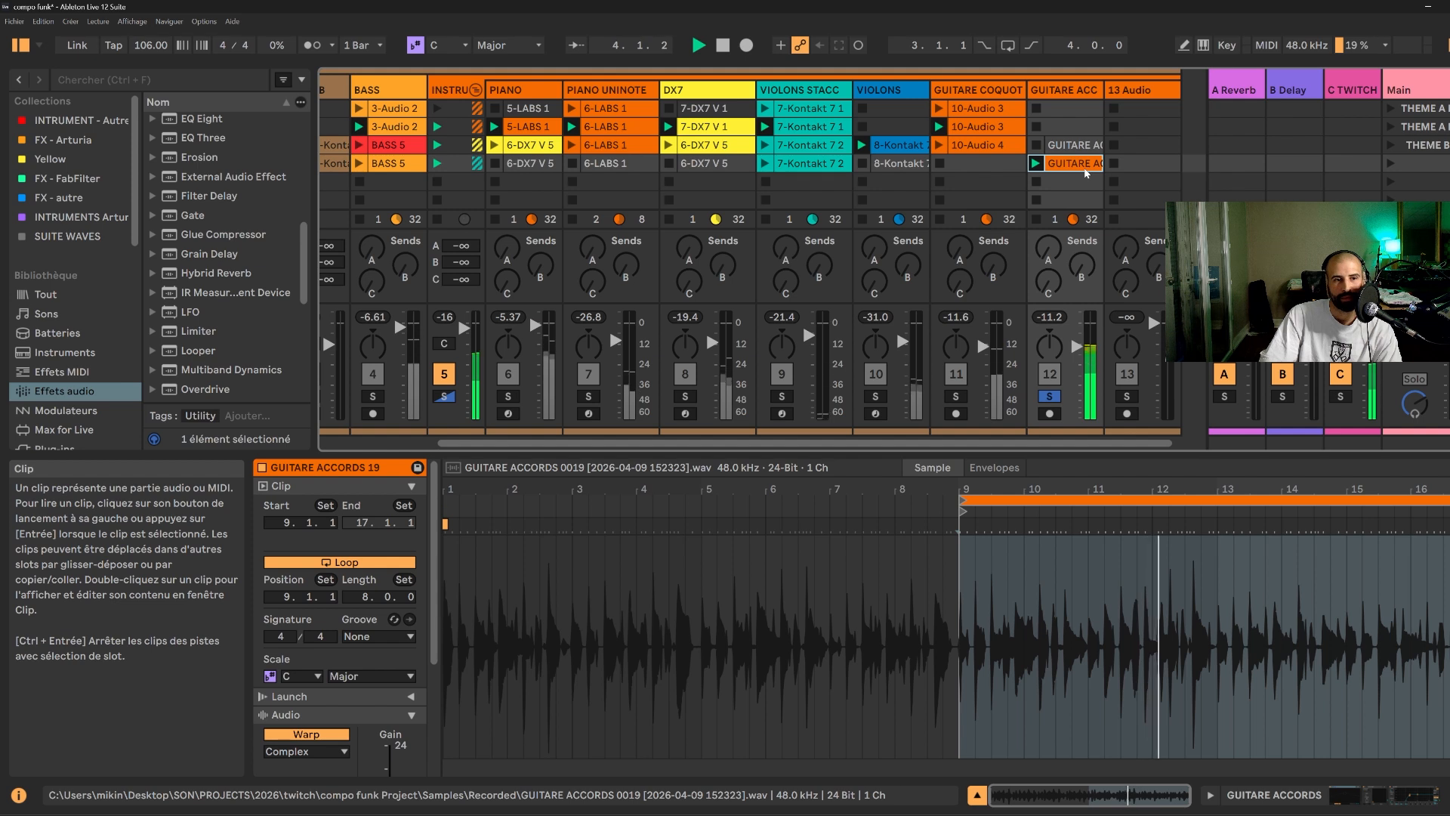
pyautogui.click(1049, 396)
# - Enlarge the Session area above the clip view and show the DRUM track's clip 1-Kontakt 7 1
pyautogui.scroll(2, 1016, 340)
pyautogui.moveTo(989, 444); pyautogui.dragTo(676, 539)
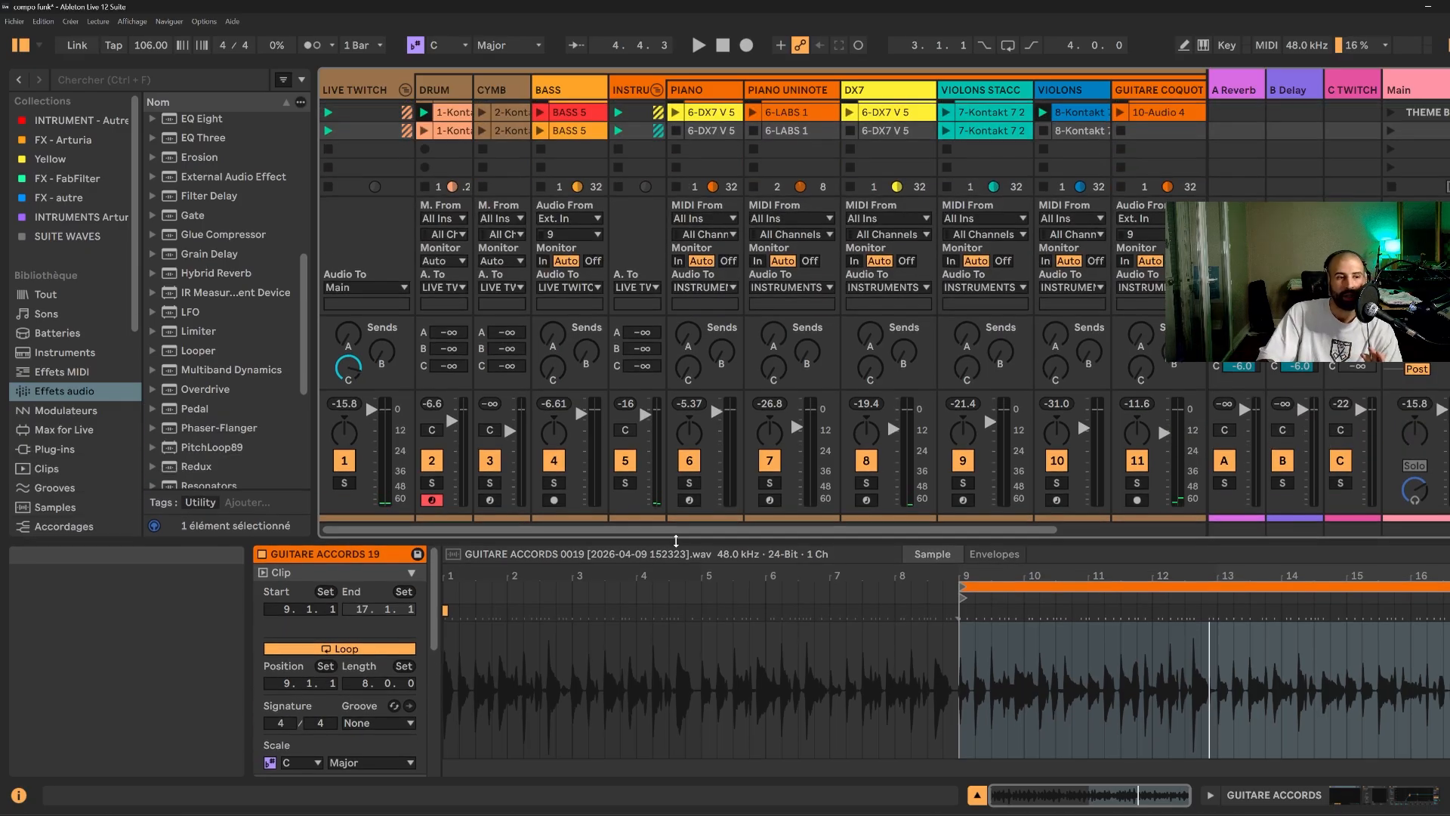
pyautogui.scroll(3, 799, 162)
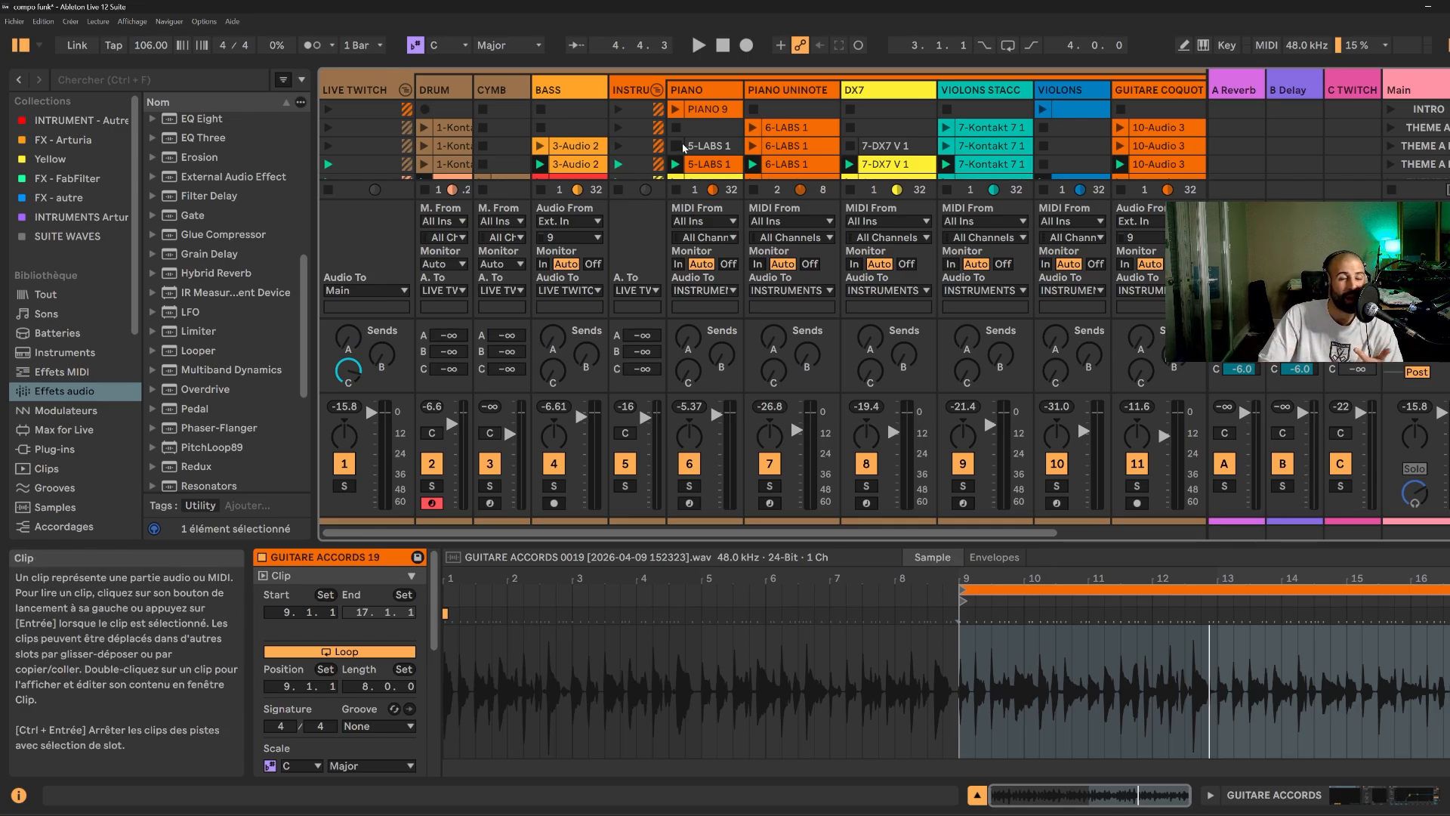
pyautogui.click(443, 89)
pyautogui.scroll(3, 441, 141)
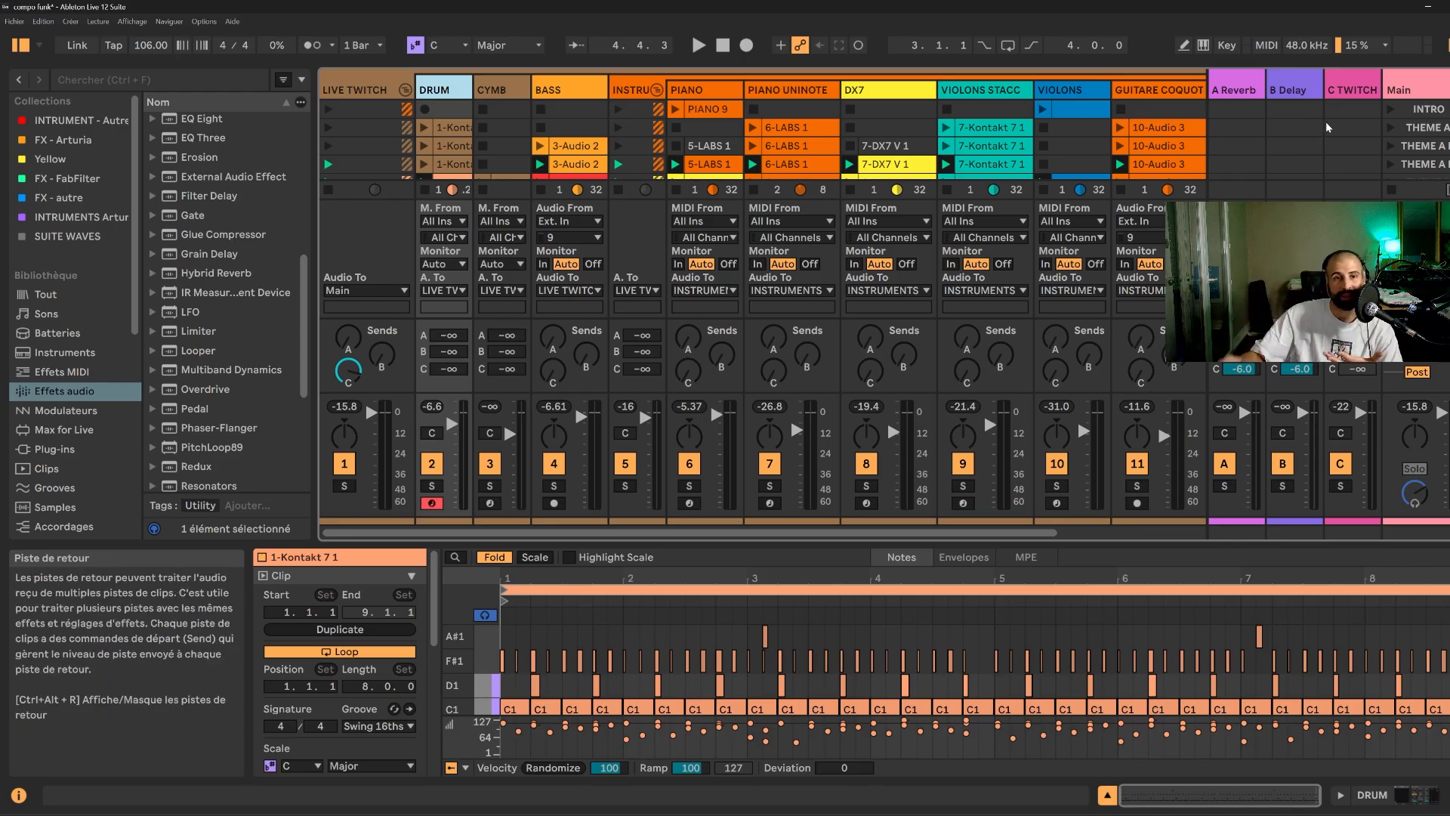
# - Point out the THEME B and INTRO scenes and show the PIANO 9 clip in the INTRO row
pyautogui.scroll(-2, 1404, 128)
pyautogui.click(1431, 143)
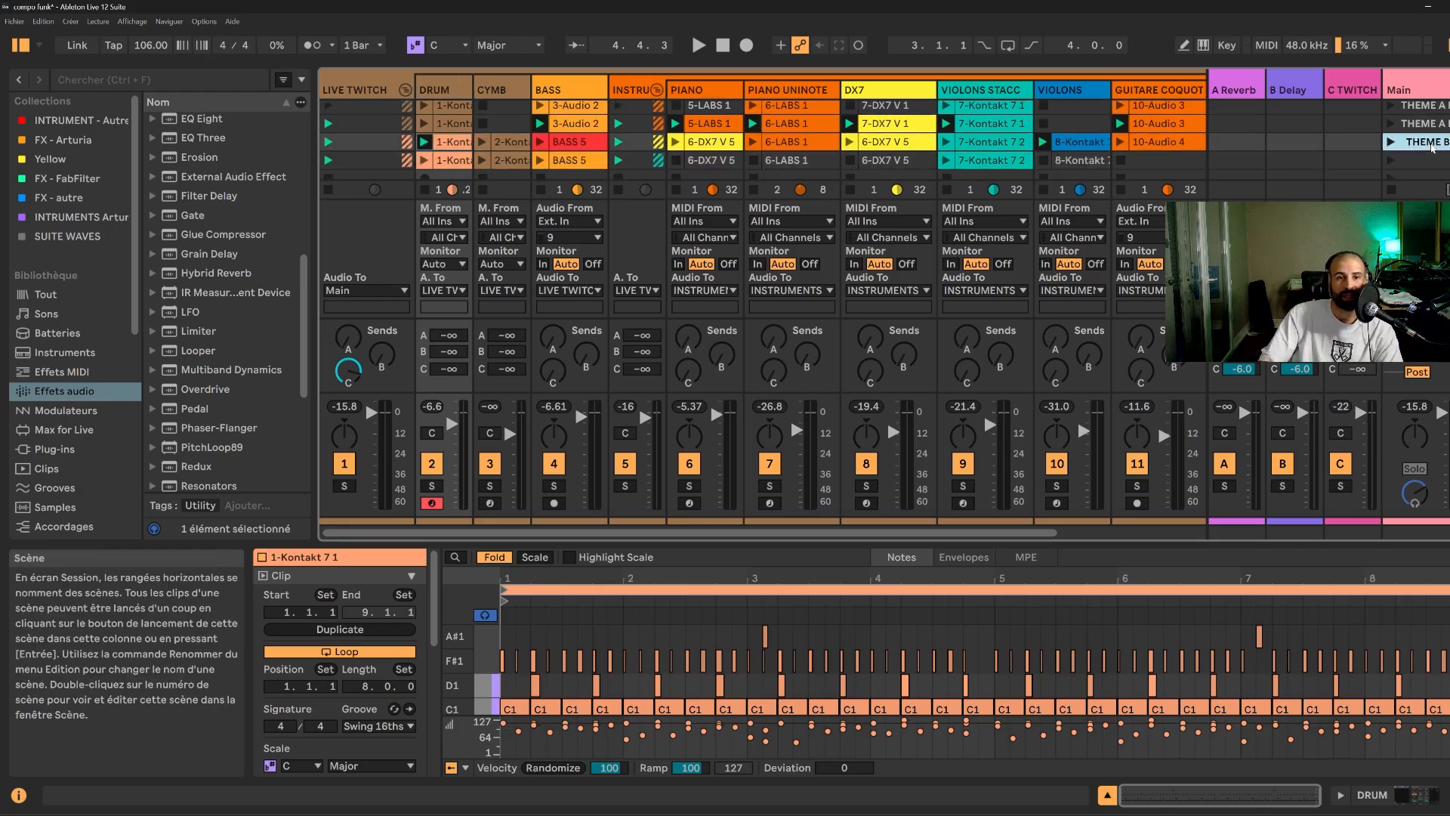
pyautogui.scroll(1, 1431, 147)
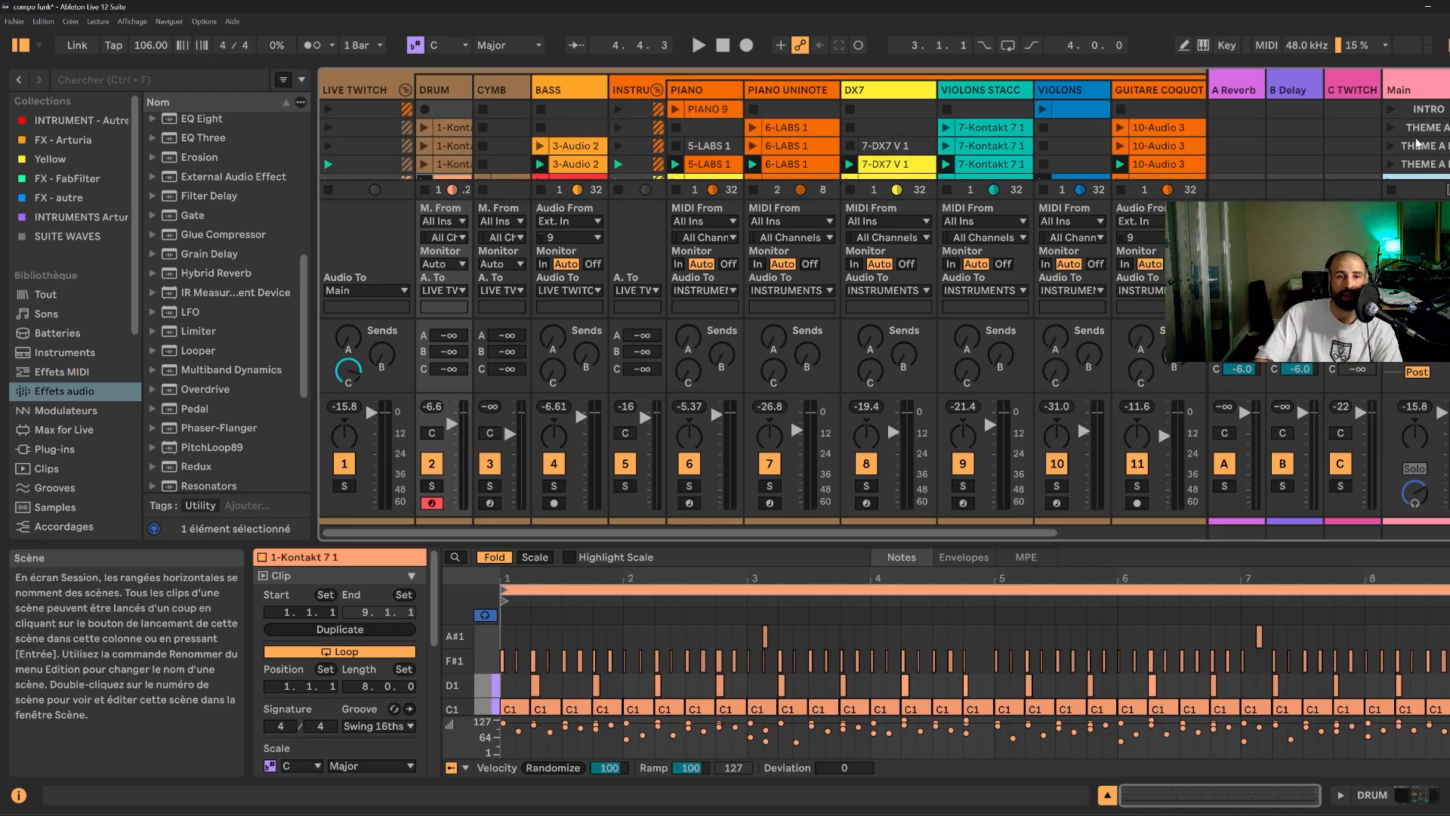
pyautogui.click(1429, 110)
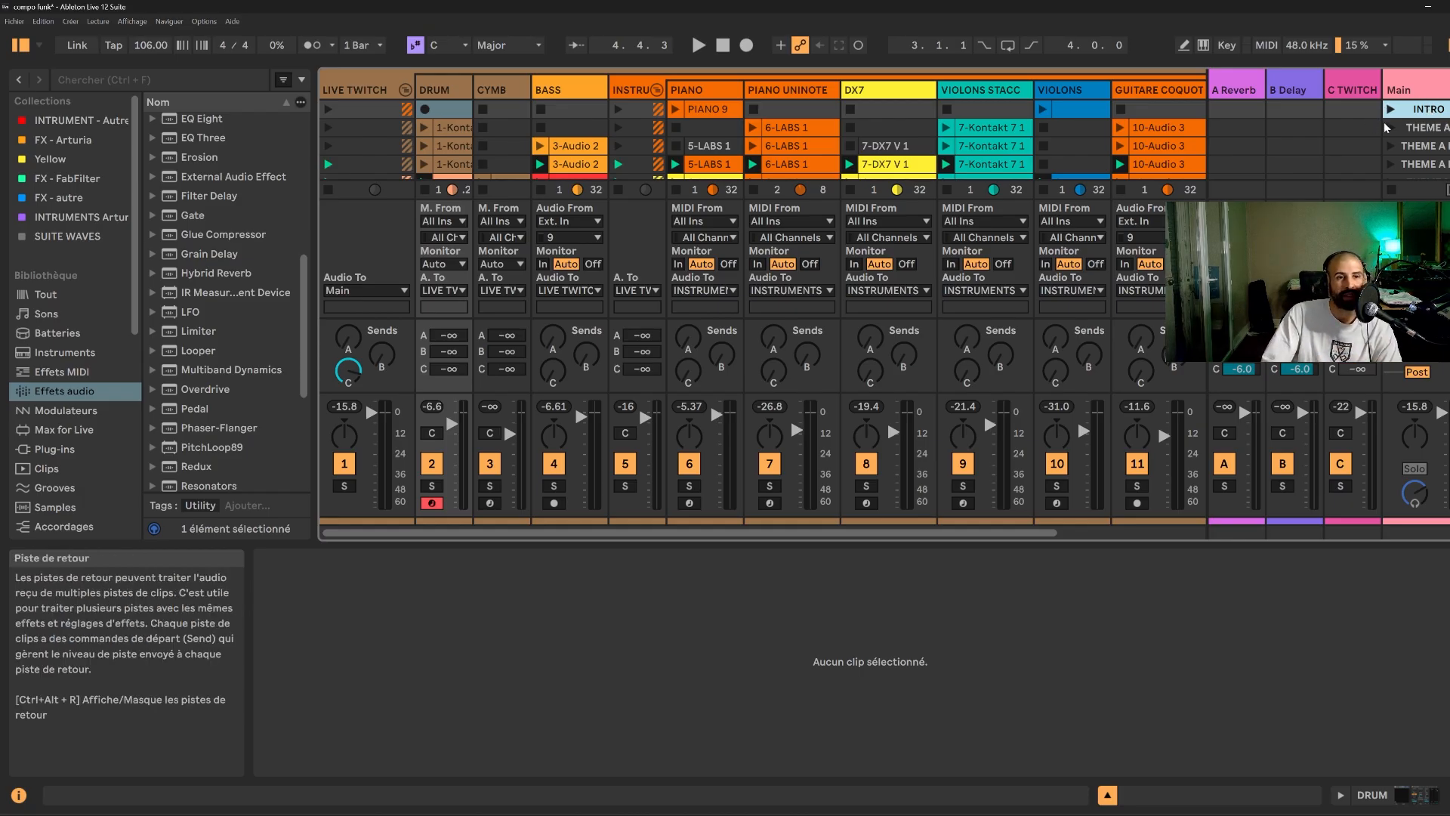
pyautogui.click(718, 109)
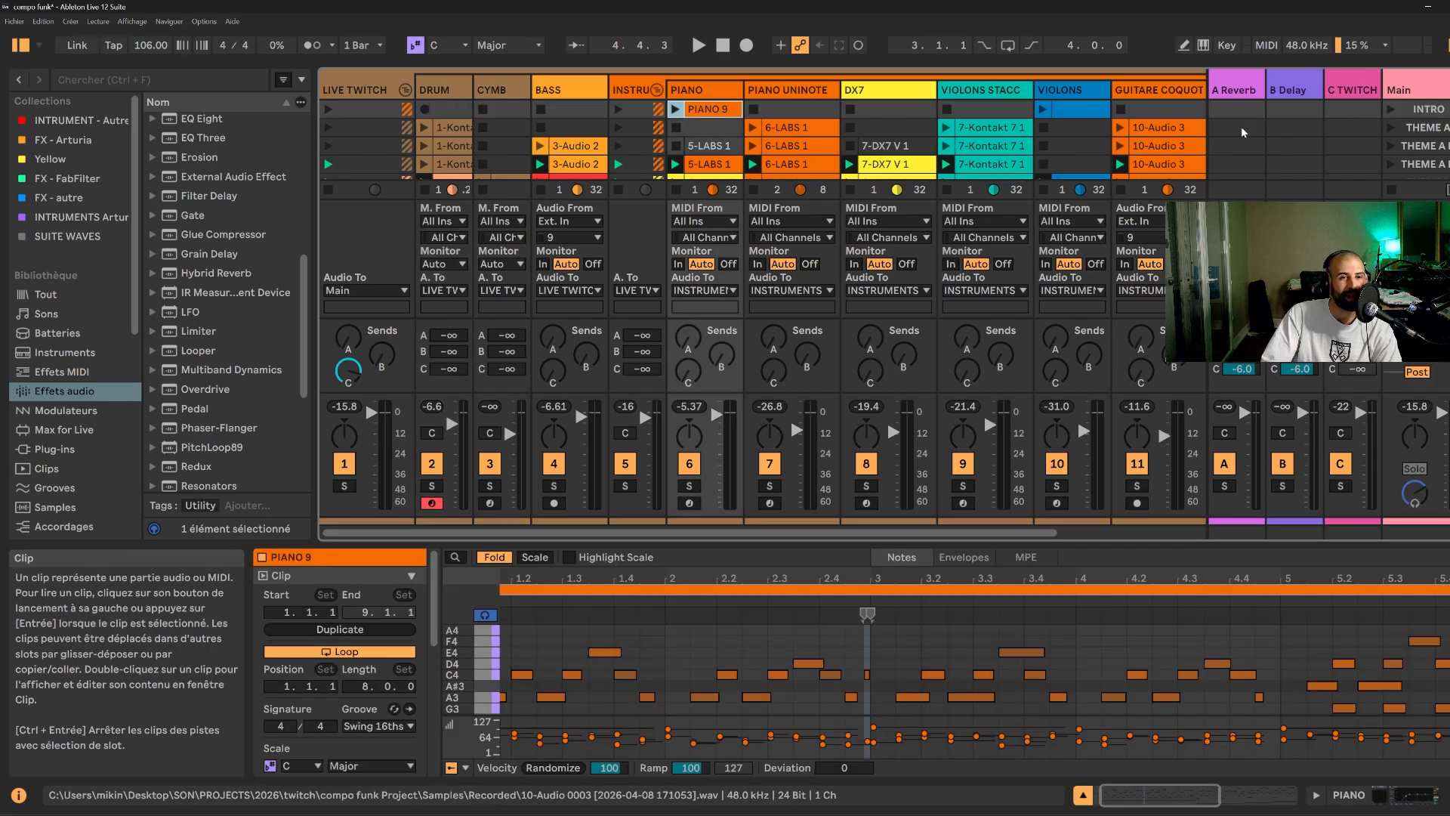
# - Launch the INTRO scene and display the full length of the PIANO 9 clip in the note editor
pyautogui.click(1389, 108)
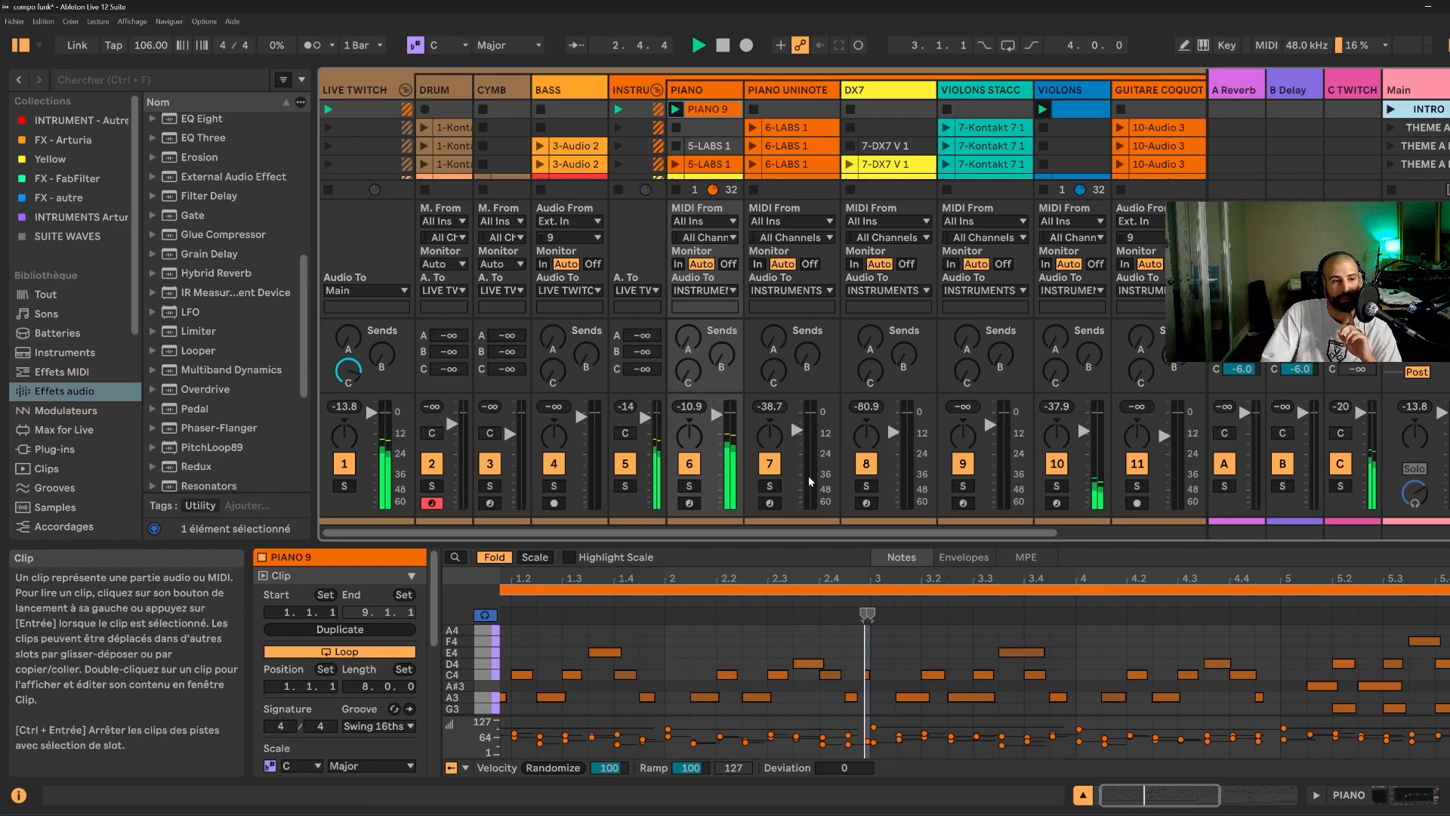
pyautogui.moveTo(831, 541); pyautogui.dragTo(826, 481)
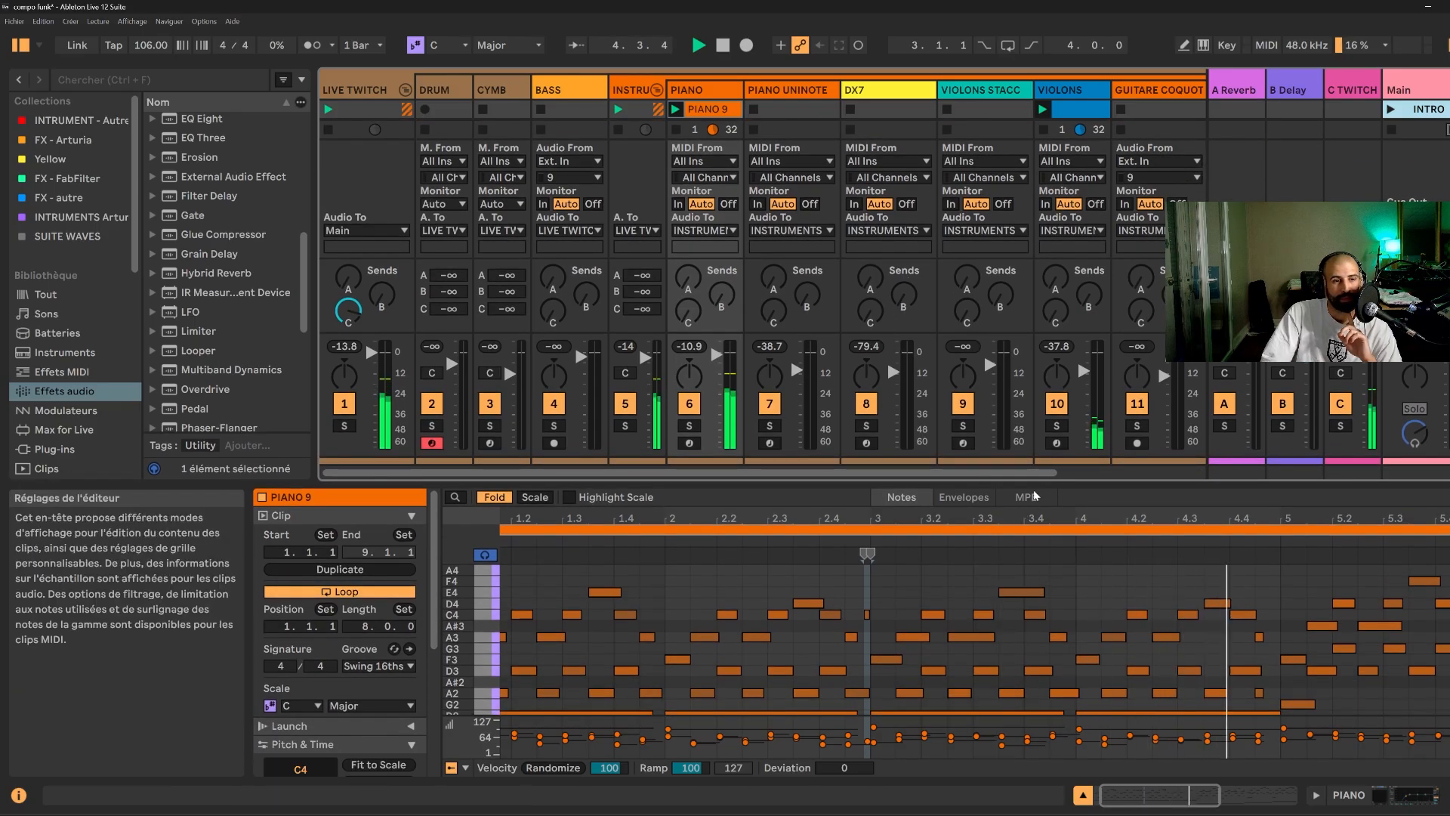
pyautogui.moveTo(1032, 485); pyautogui.dragTo(1033, 551)
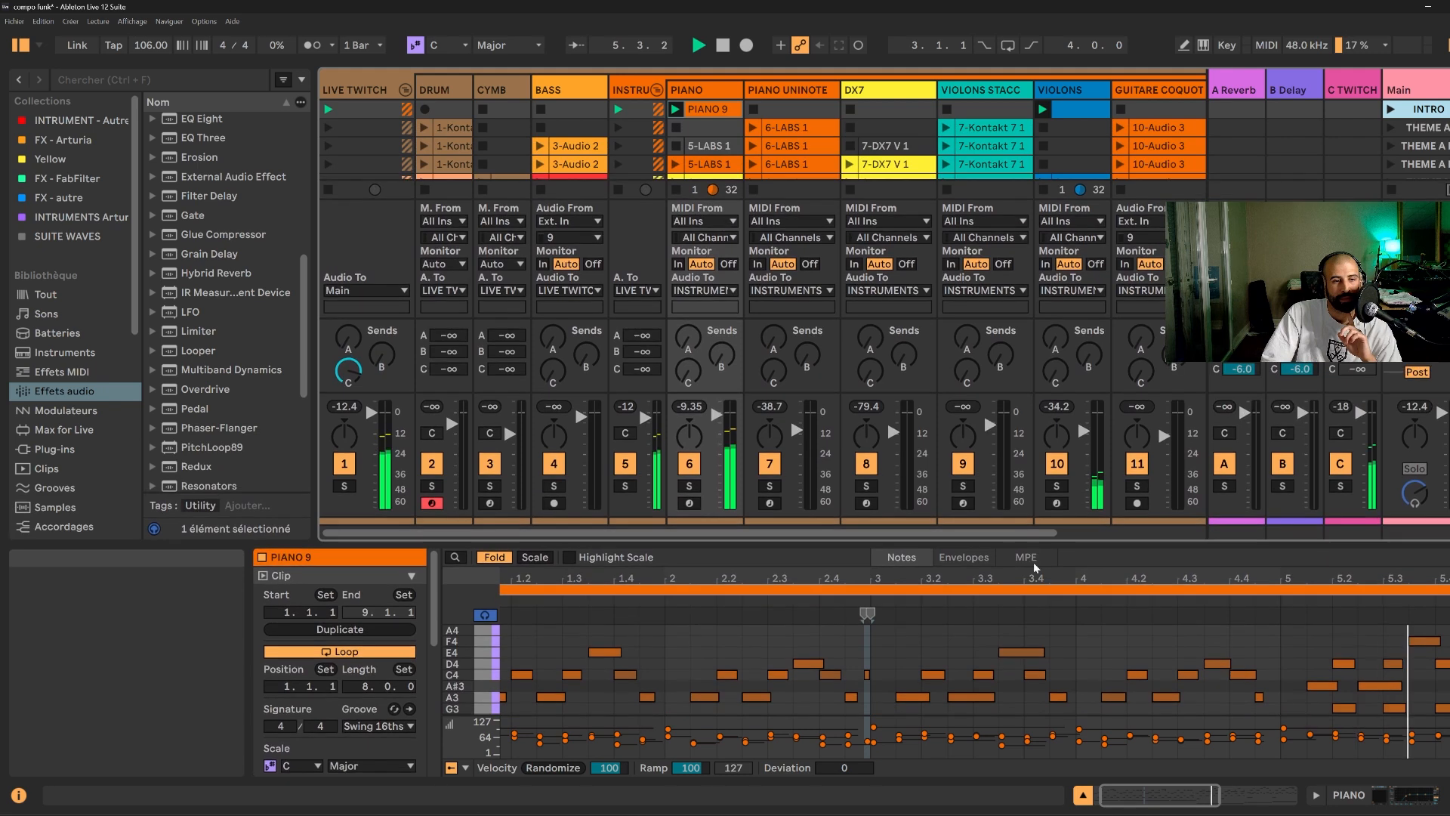
pyautogui.moveTo(1164, 578); pyautogui.dragTo(923, 577)
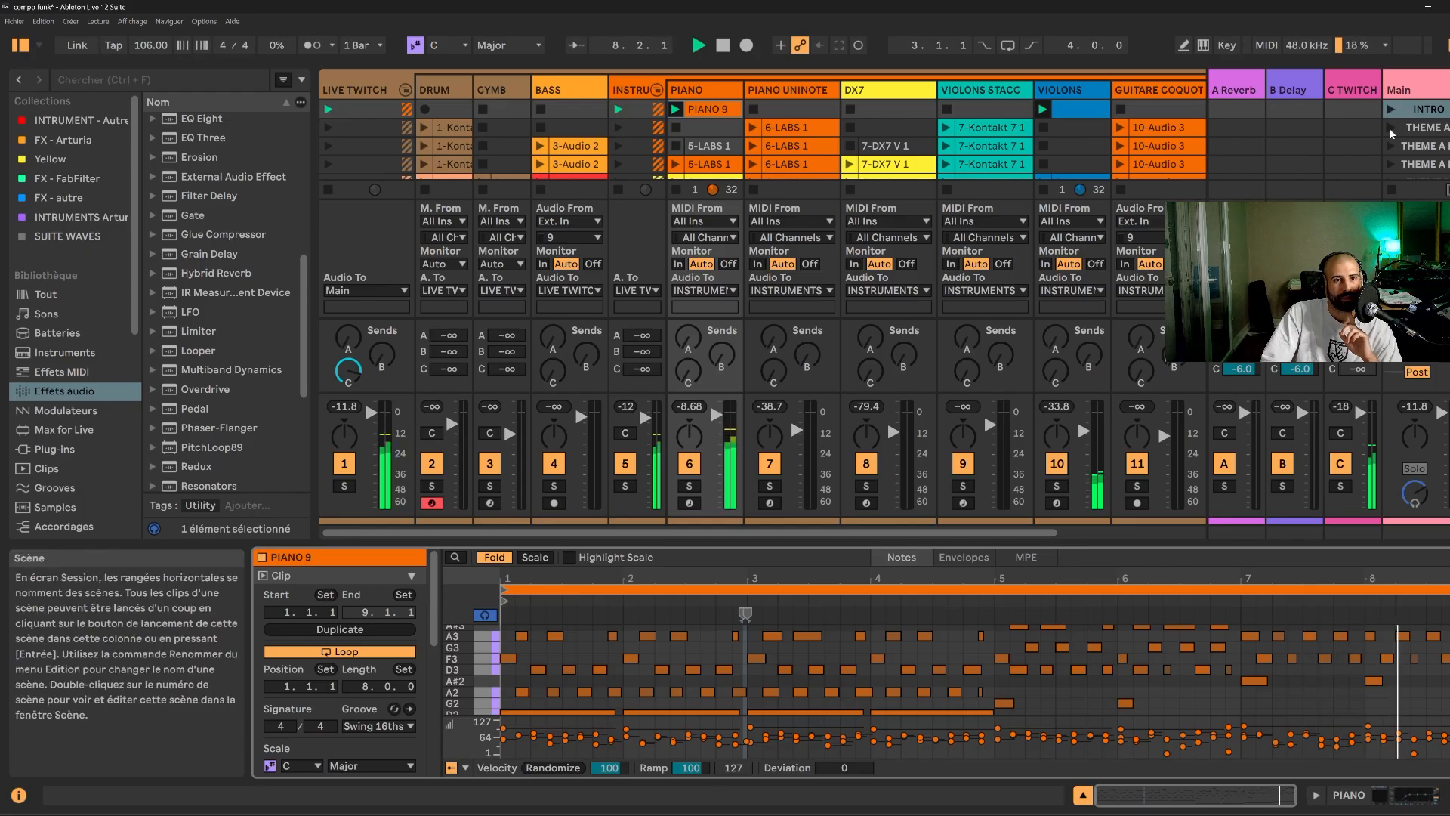
# - Play the three THEME A scenes in order, launching each one after the previous has been heard
pyautogui.click(1392, 128)
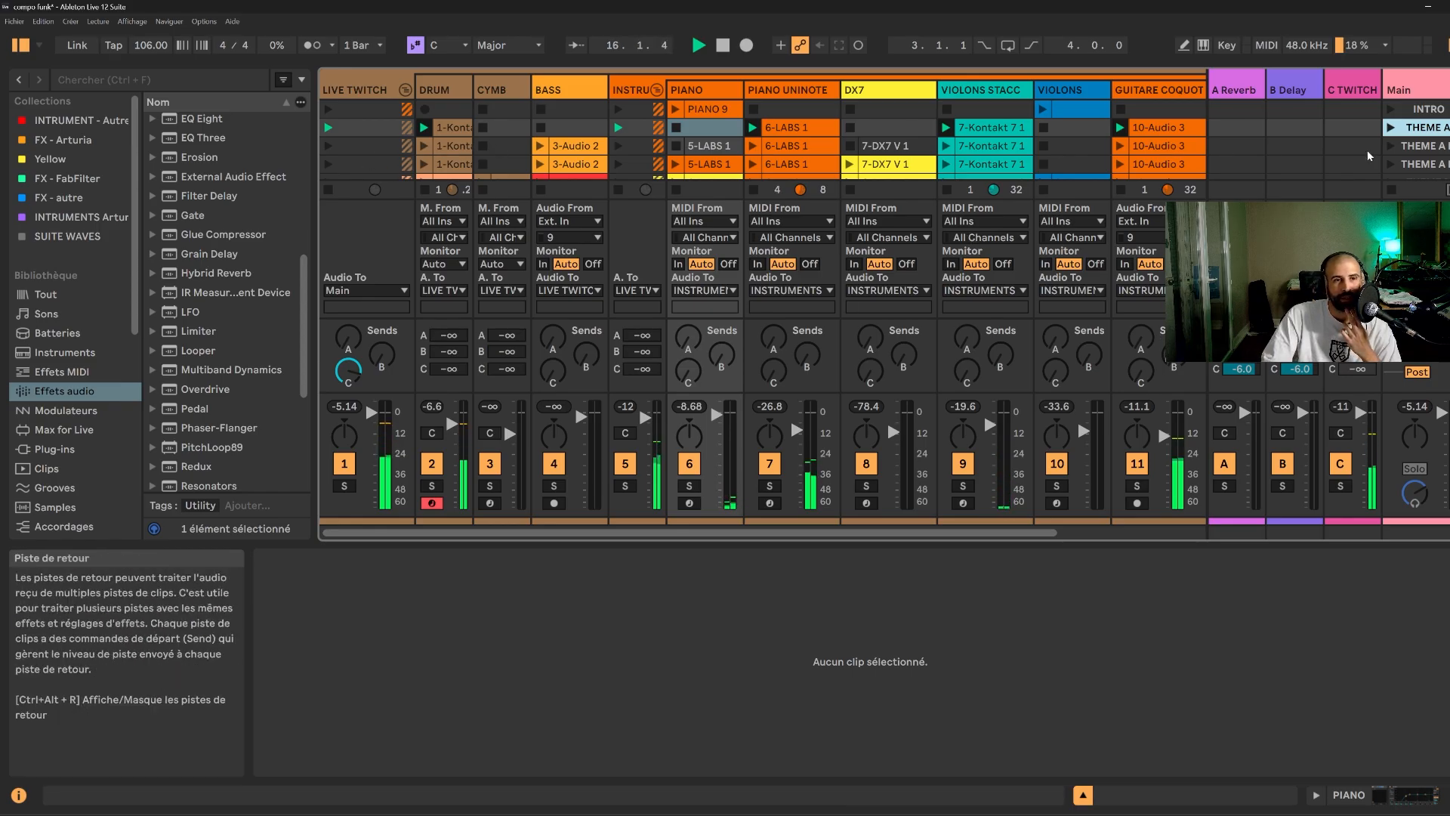
pyautogui.click(1391, 147)
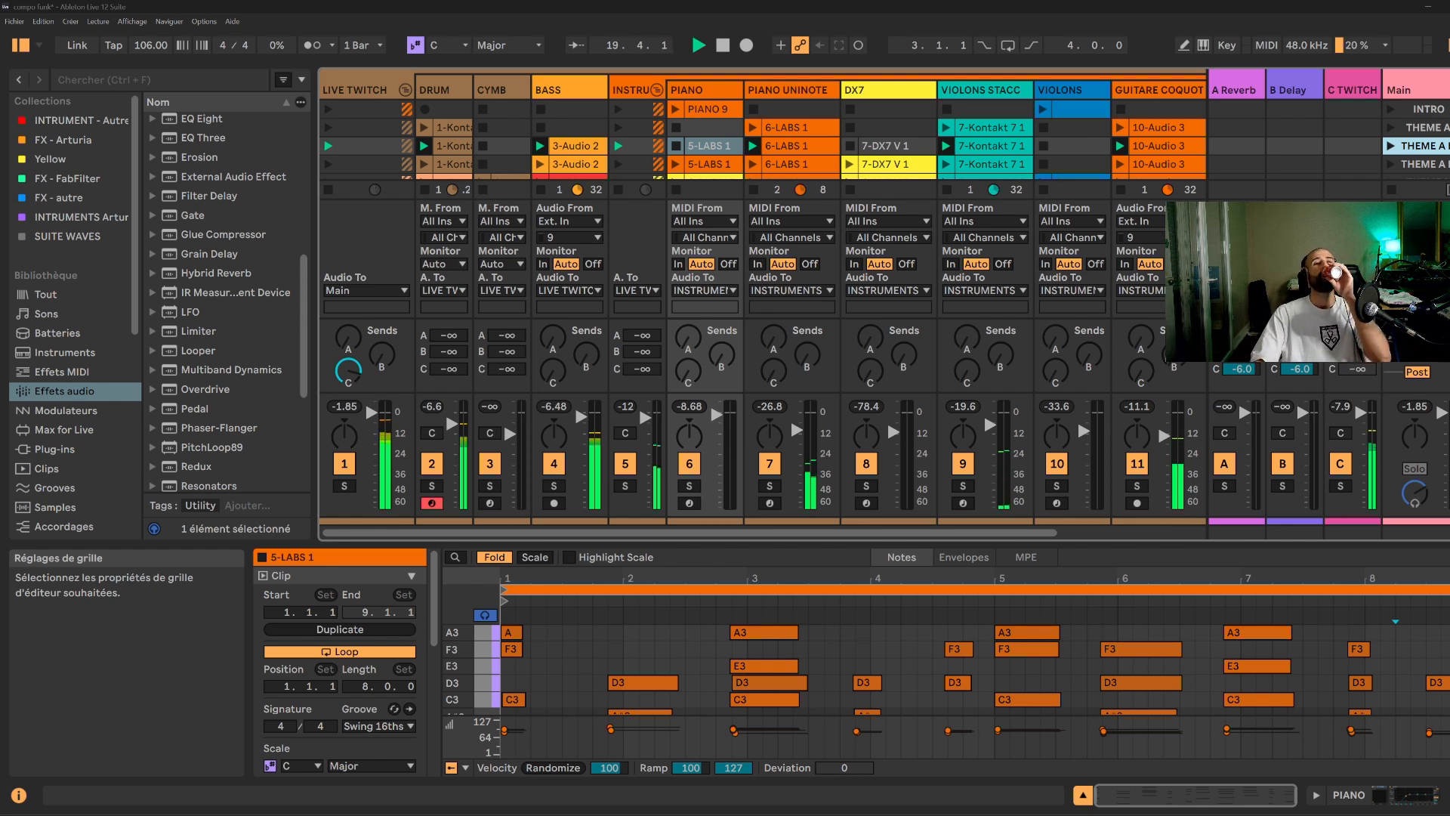
pyautogui.moveTo(1048, 532); pyautogui.dragTo(1026, 533)
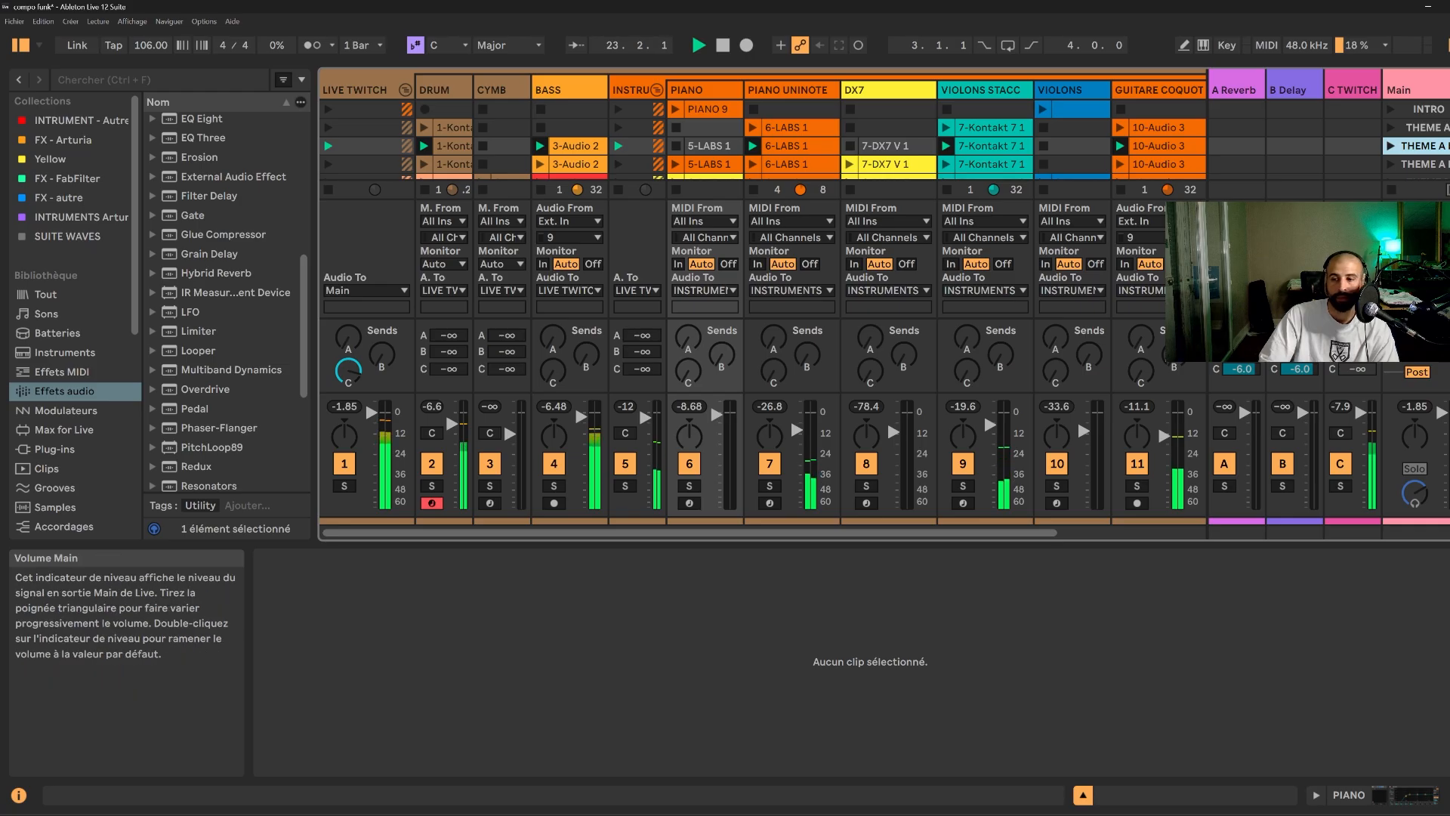
pyautogui.click(1390, 162)
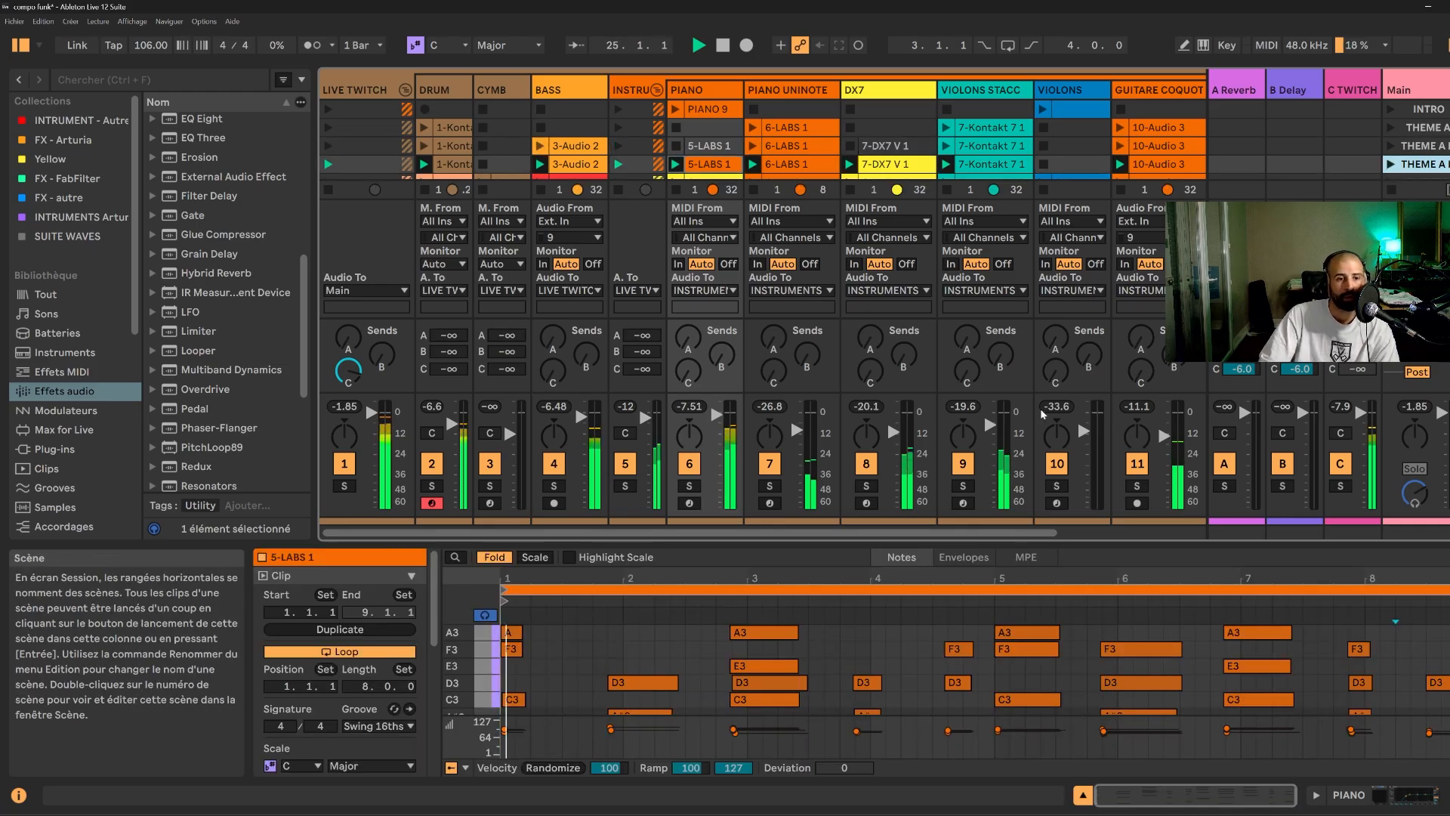
pyautogui.moveTo(1018, 531); pyautogui.dragTo(993, 512)
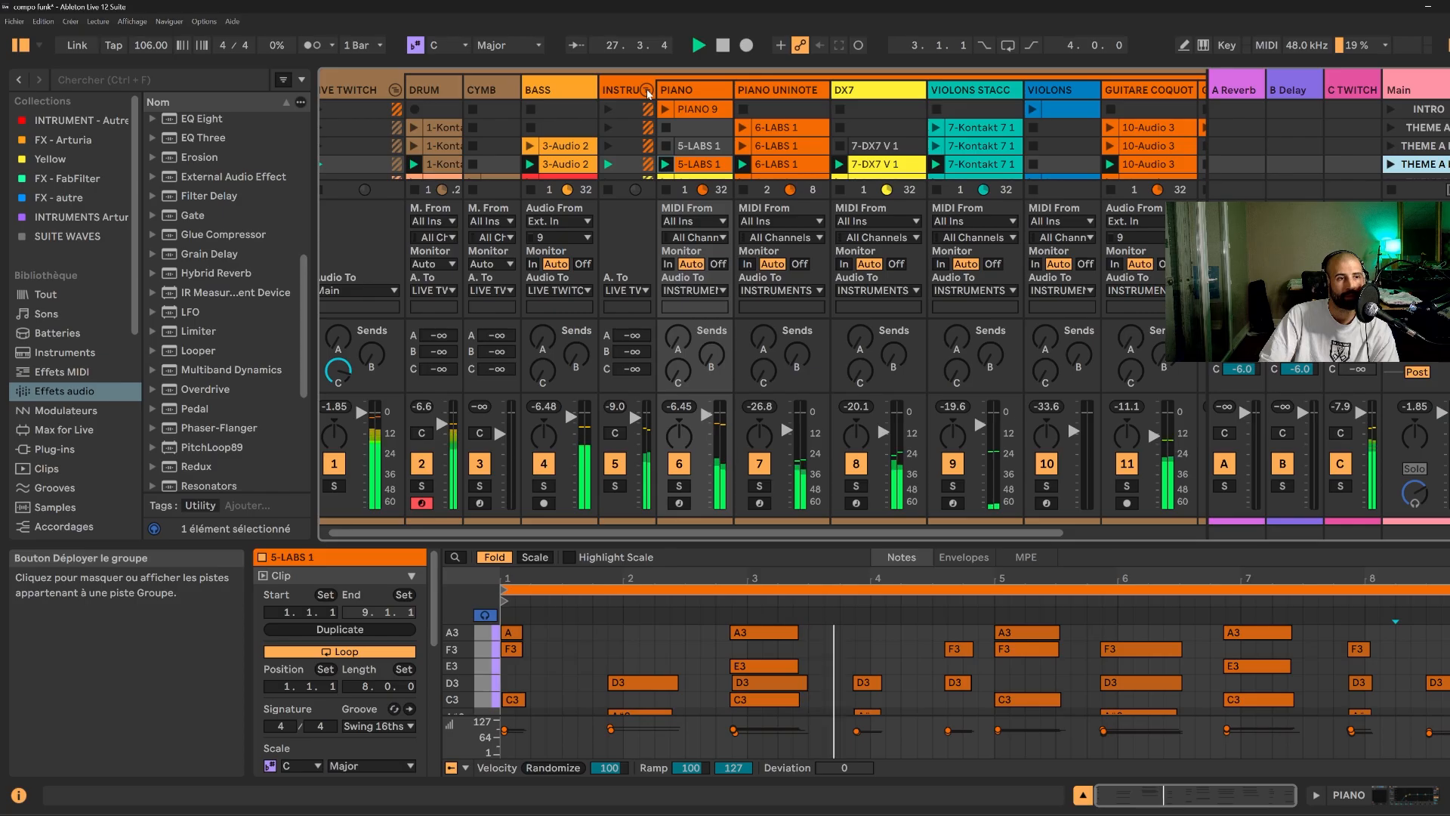
# - Launch the THEME B scene and listen to it while viewing its clips across the tracks
pyautogui.scroll(-2, 628, 148)
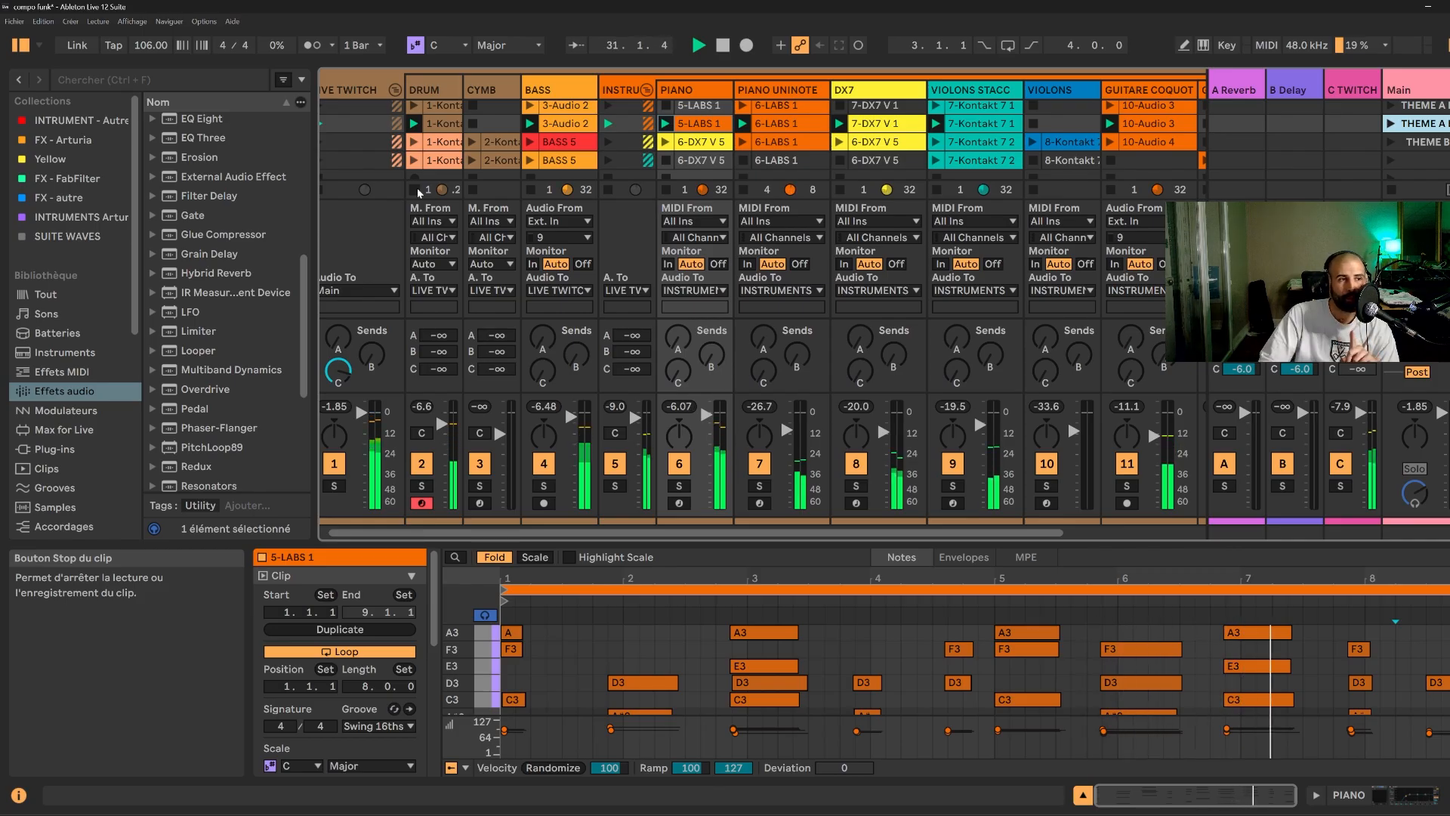
pyautogui.click(1391, 142)
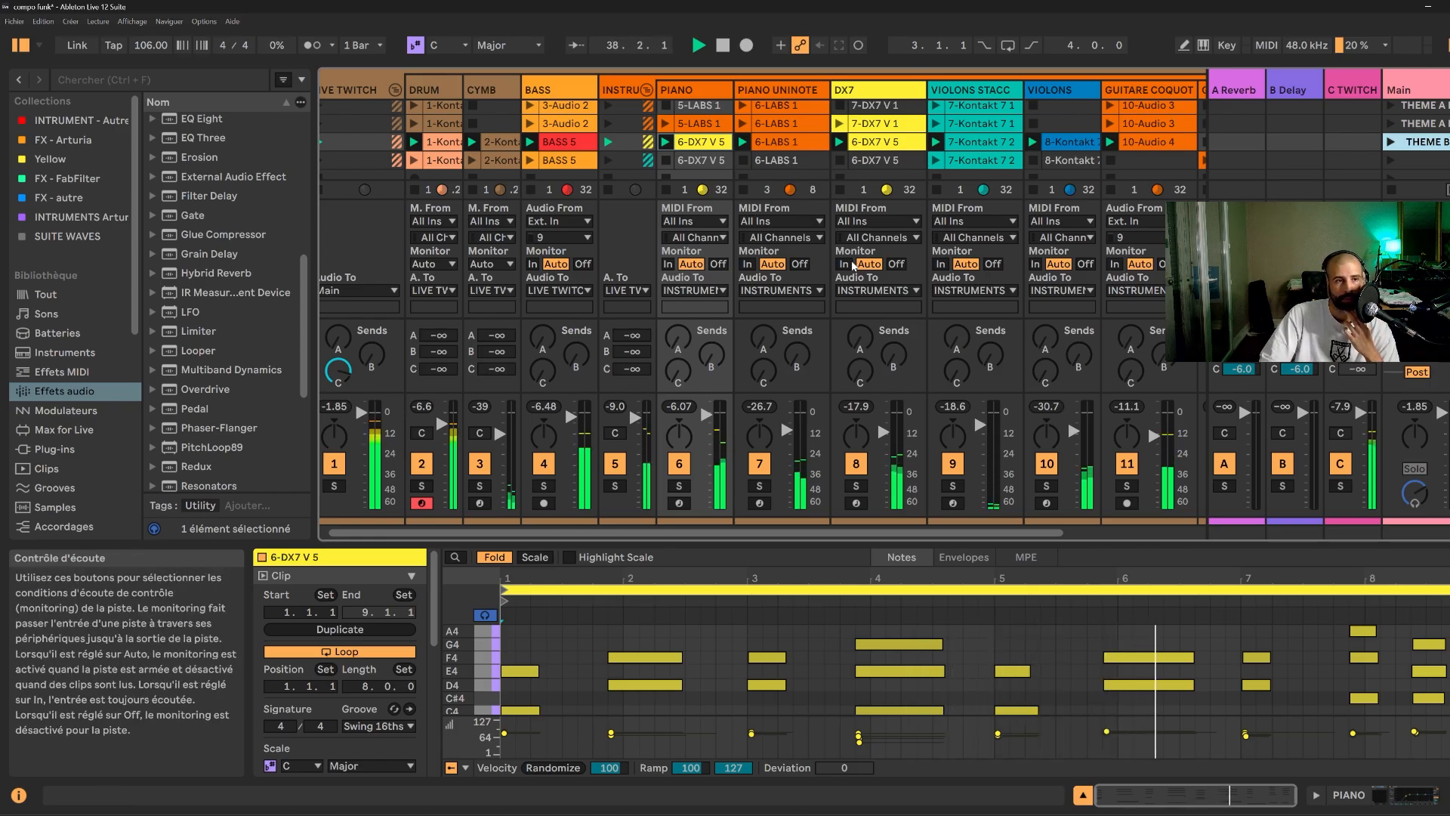
pyautogui.moveTo(926, 532); pyautogui.dragTo(868, 520)
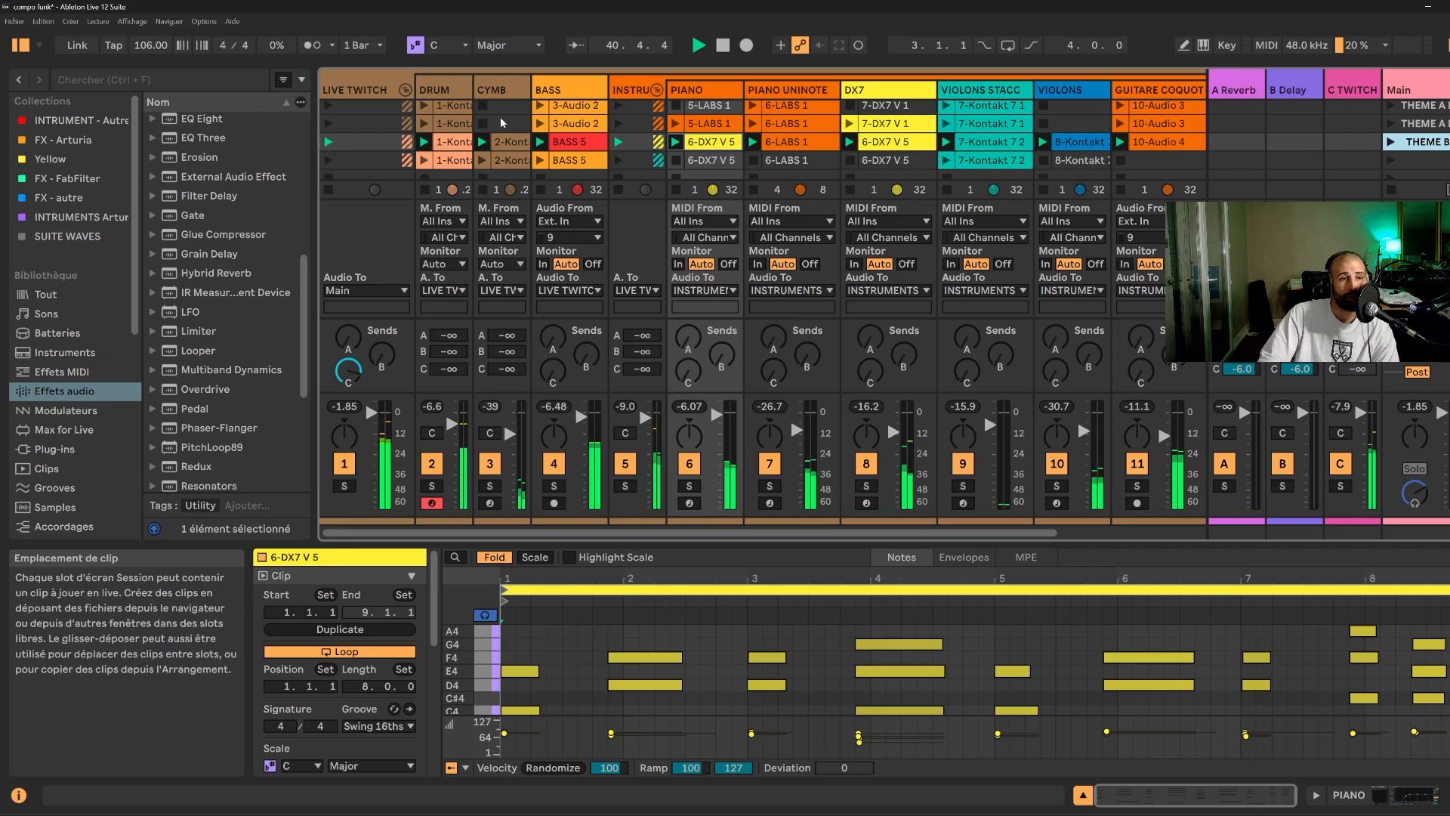
pyautogui.scroll(-2, 500, 116)
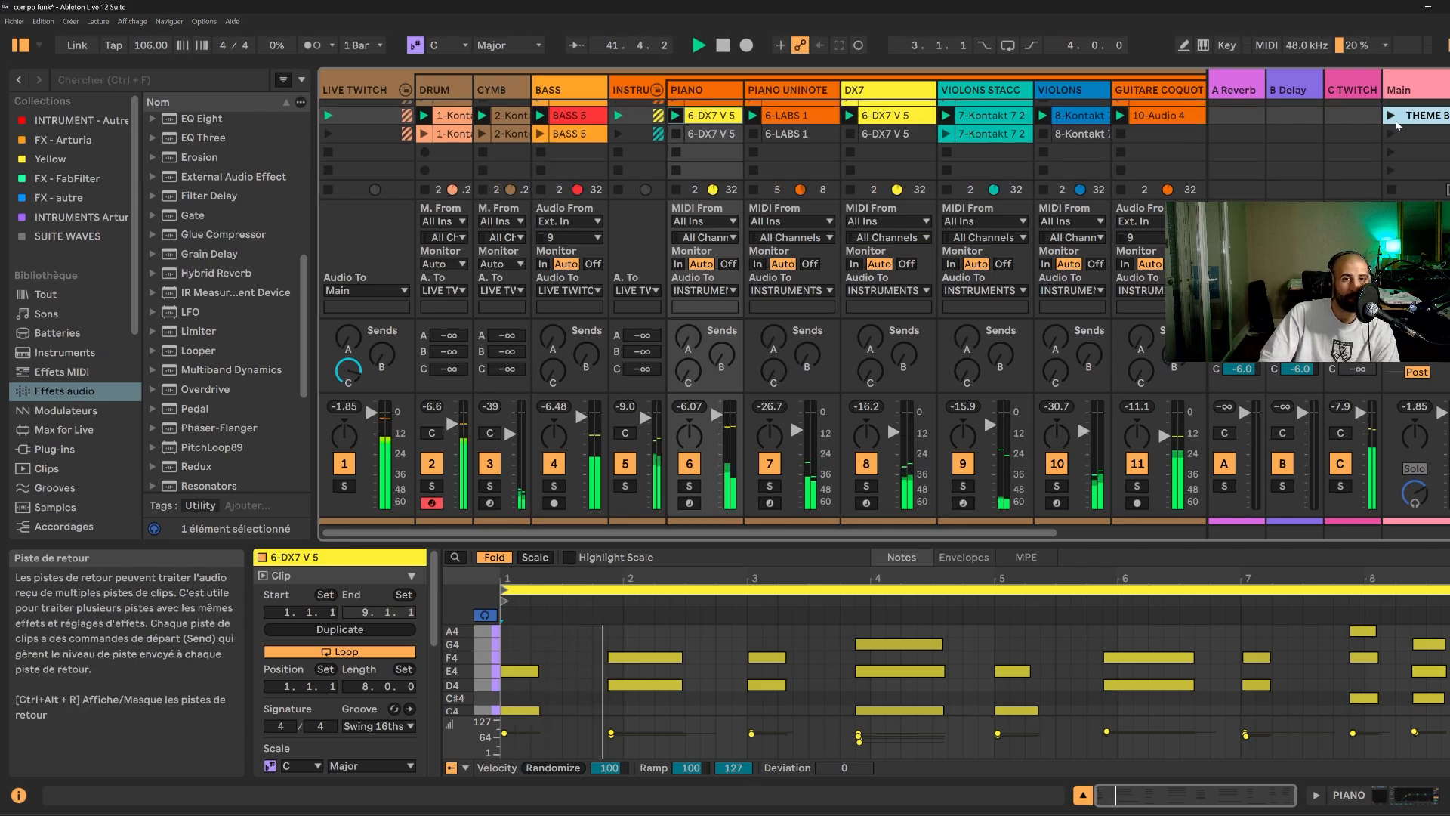
# - Stop the DRUM clip for a break, and launch the unnamed scene below THEME B to hear its tracks
pyautogui.click(1428, 135)
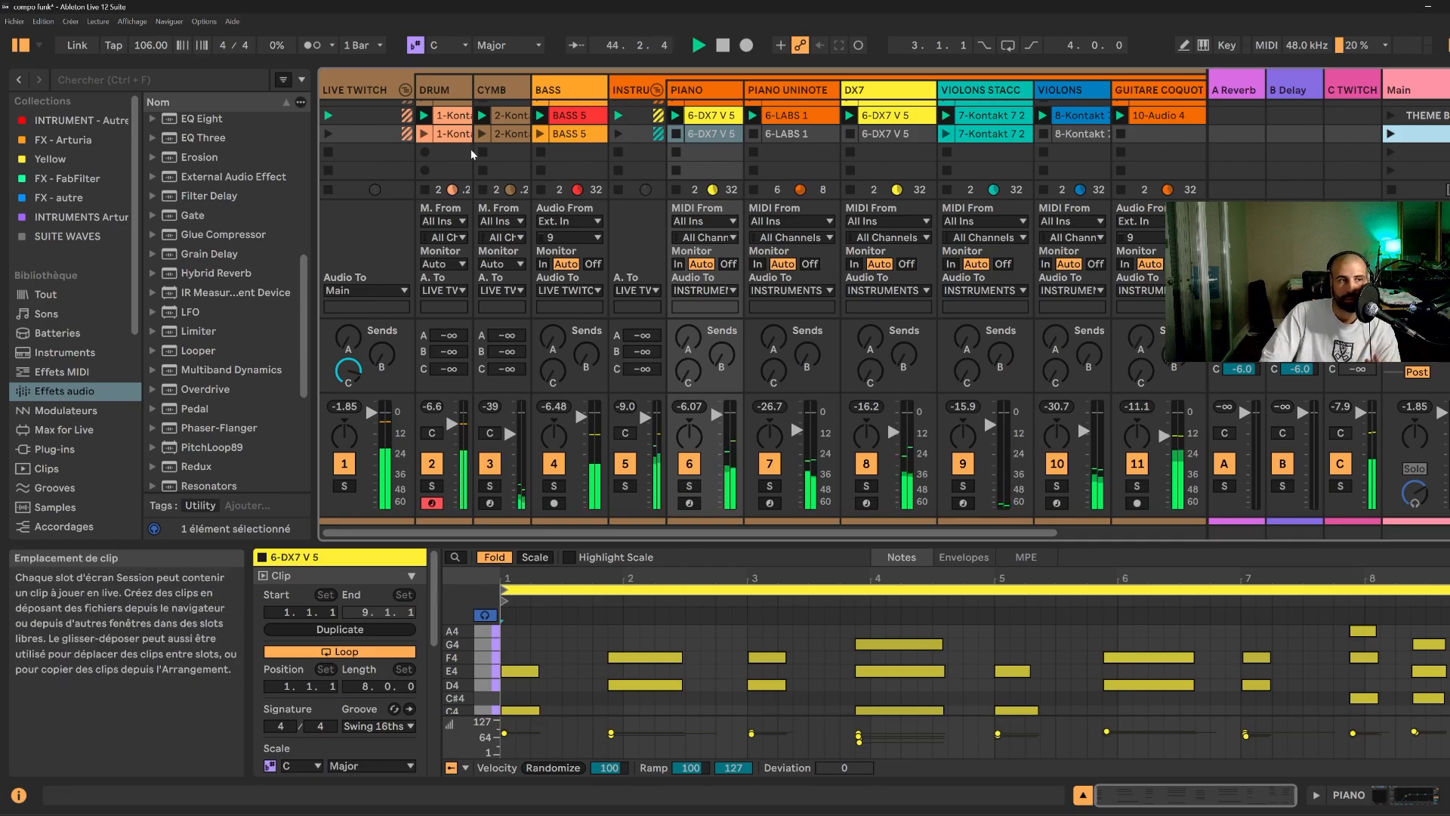
pyautogui.click(424, 189)
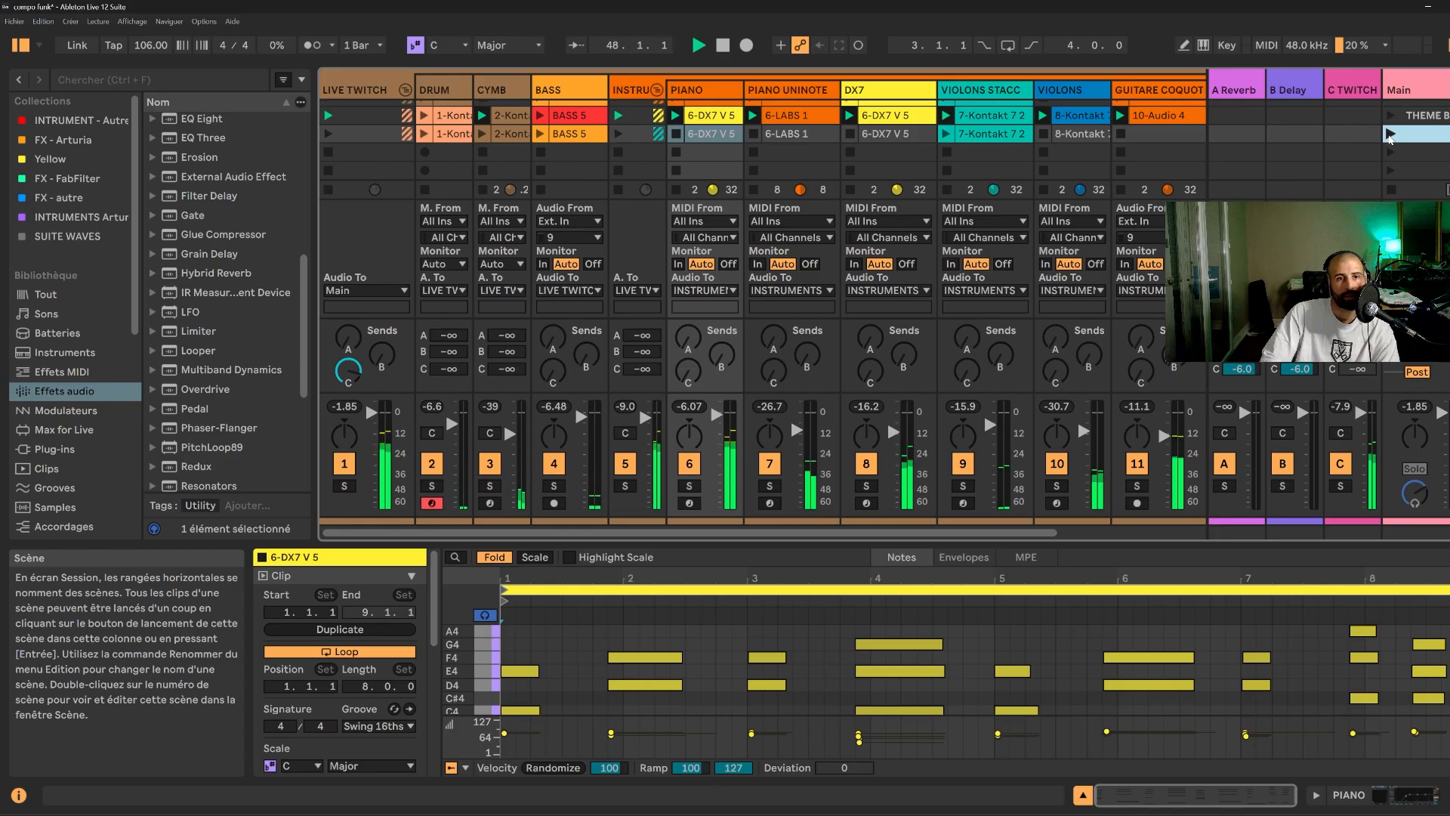
pyautogui.click(1390, 134)
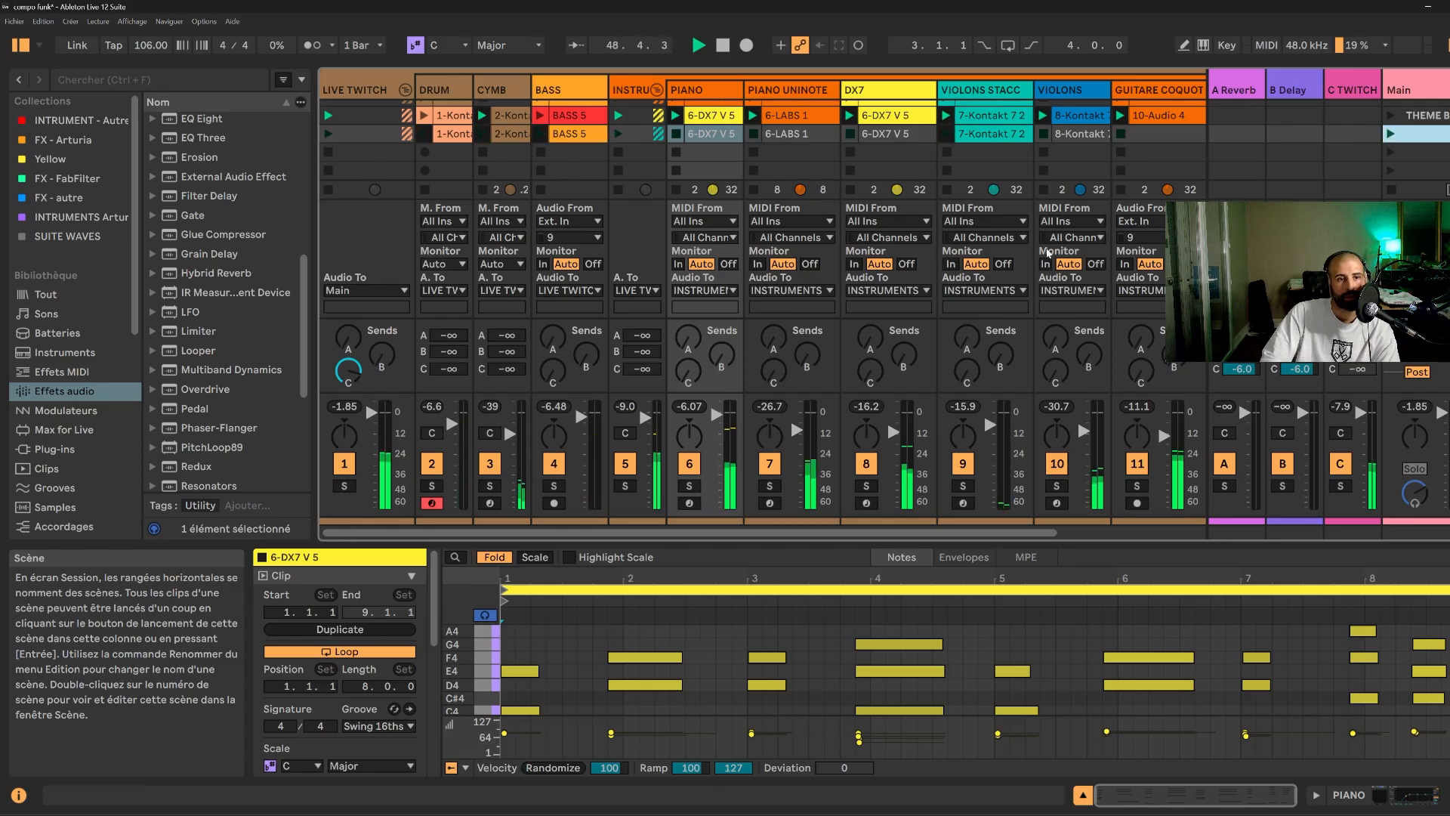
pyautogui.moveTo(974, 532); pyautogui.dragTo(1079, 532)
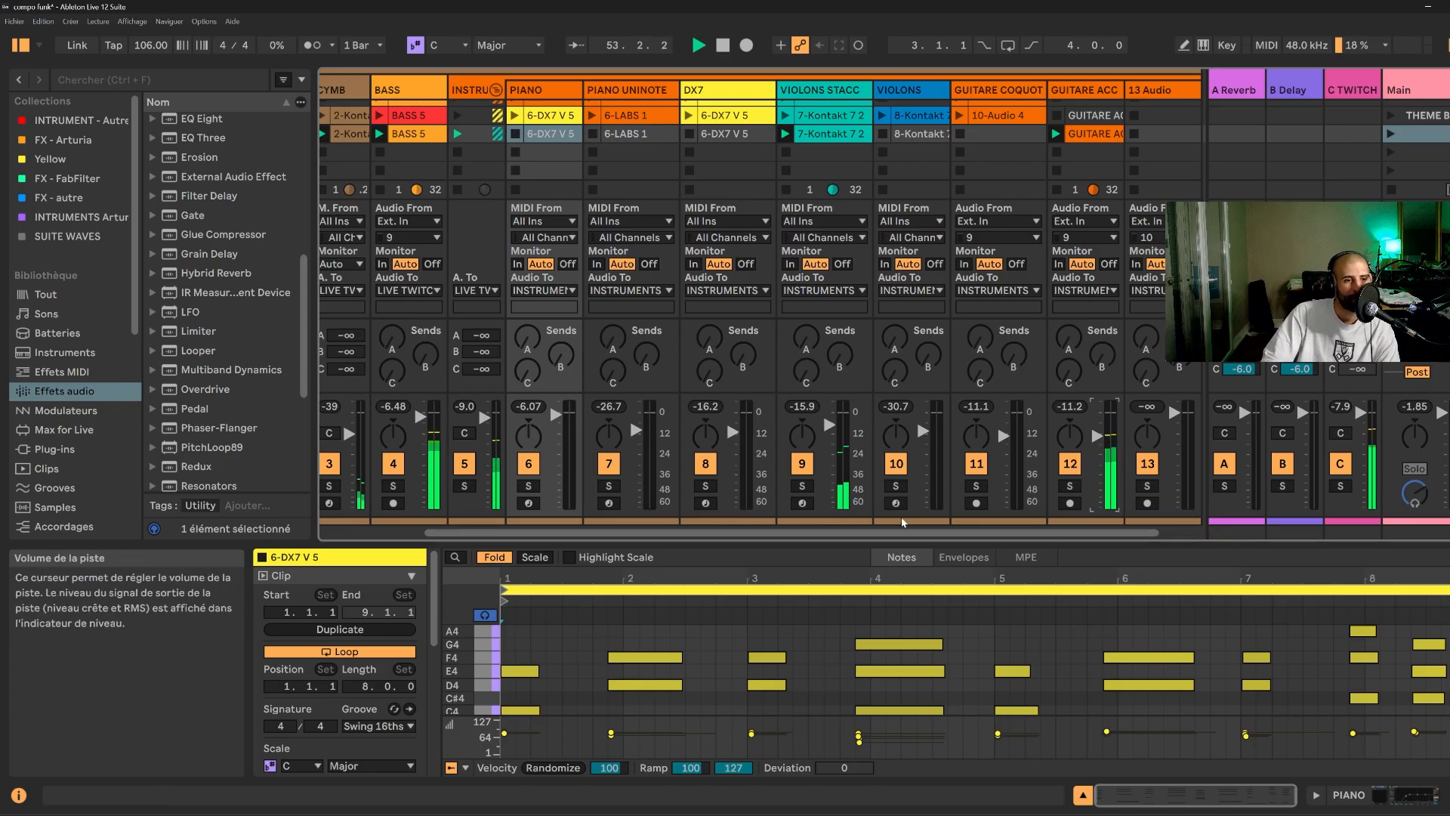
pyautogui.moveTo(910, 533); pyautogui.dragTo(809, 536)
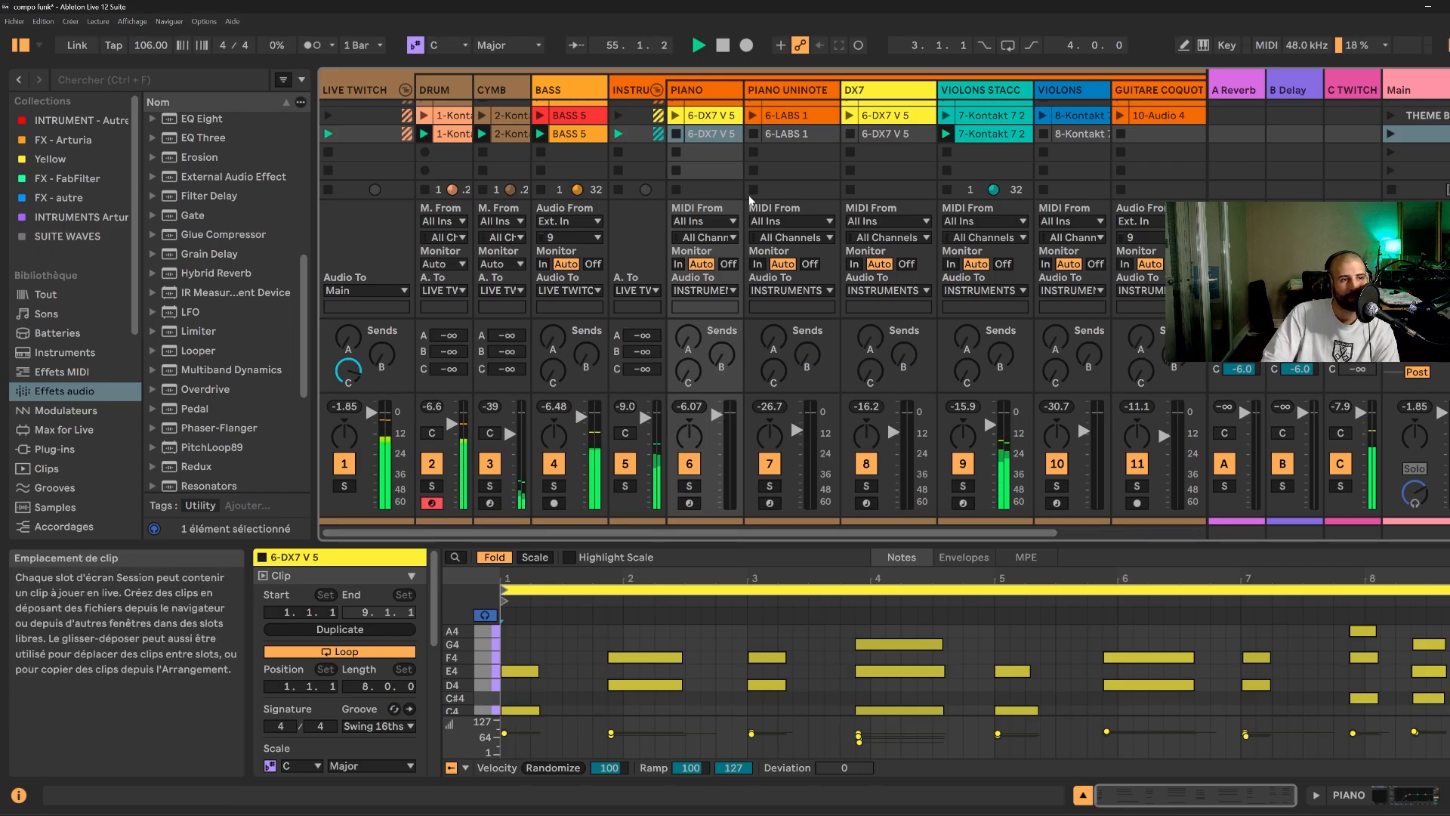
pyautogui.scroll(1, 750, 195)
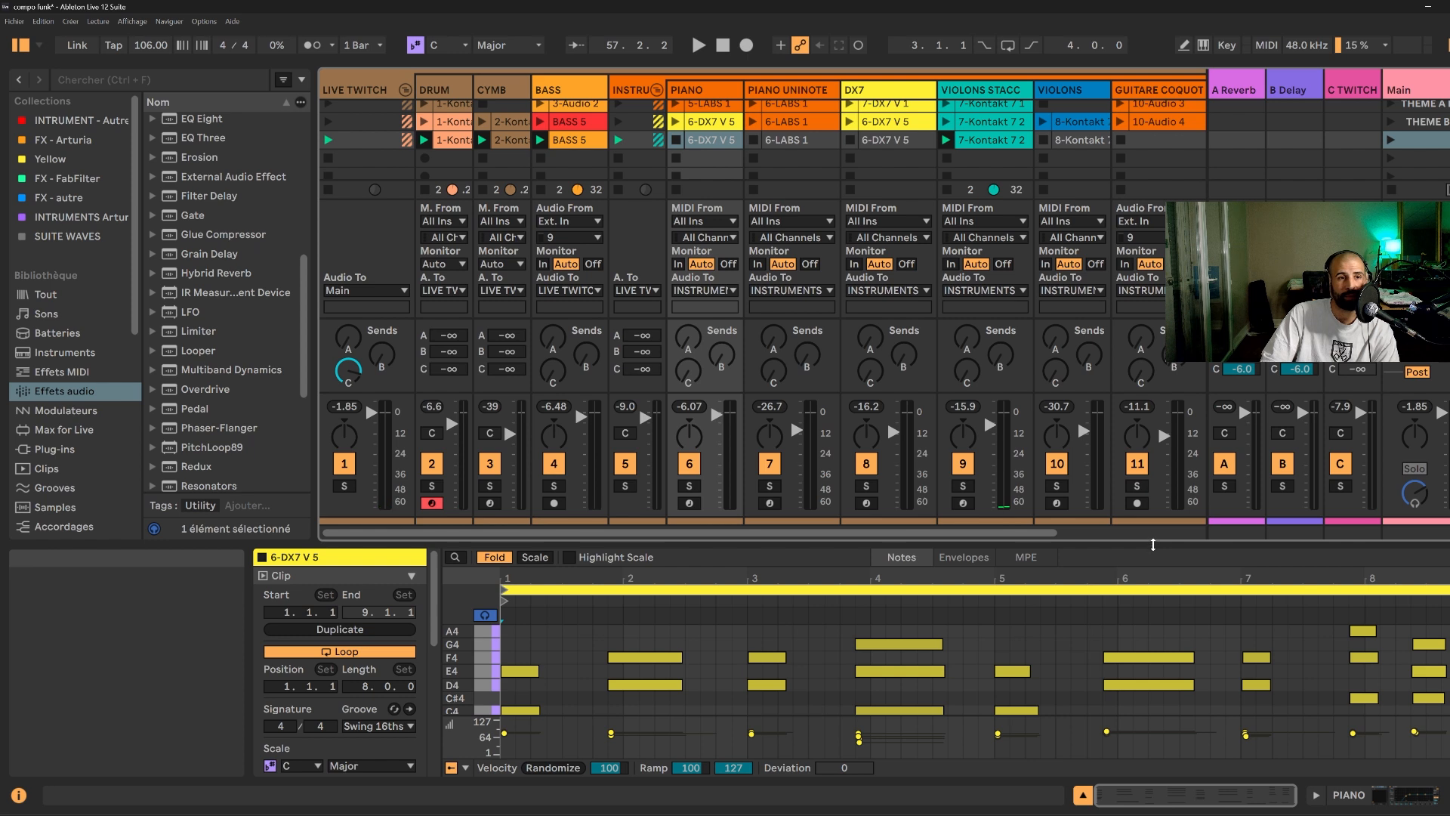
# - Set the display zoom to 150 % in the Display & Input settings and close the settings
pyautogui.click(204, 21)
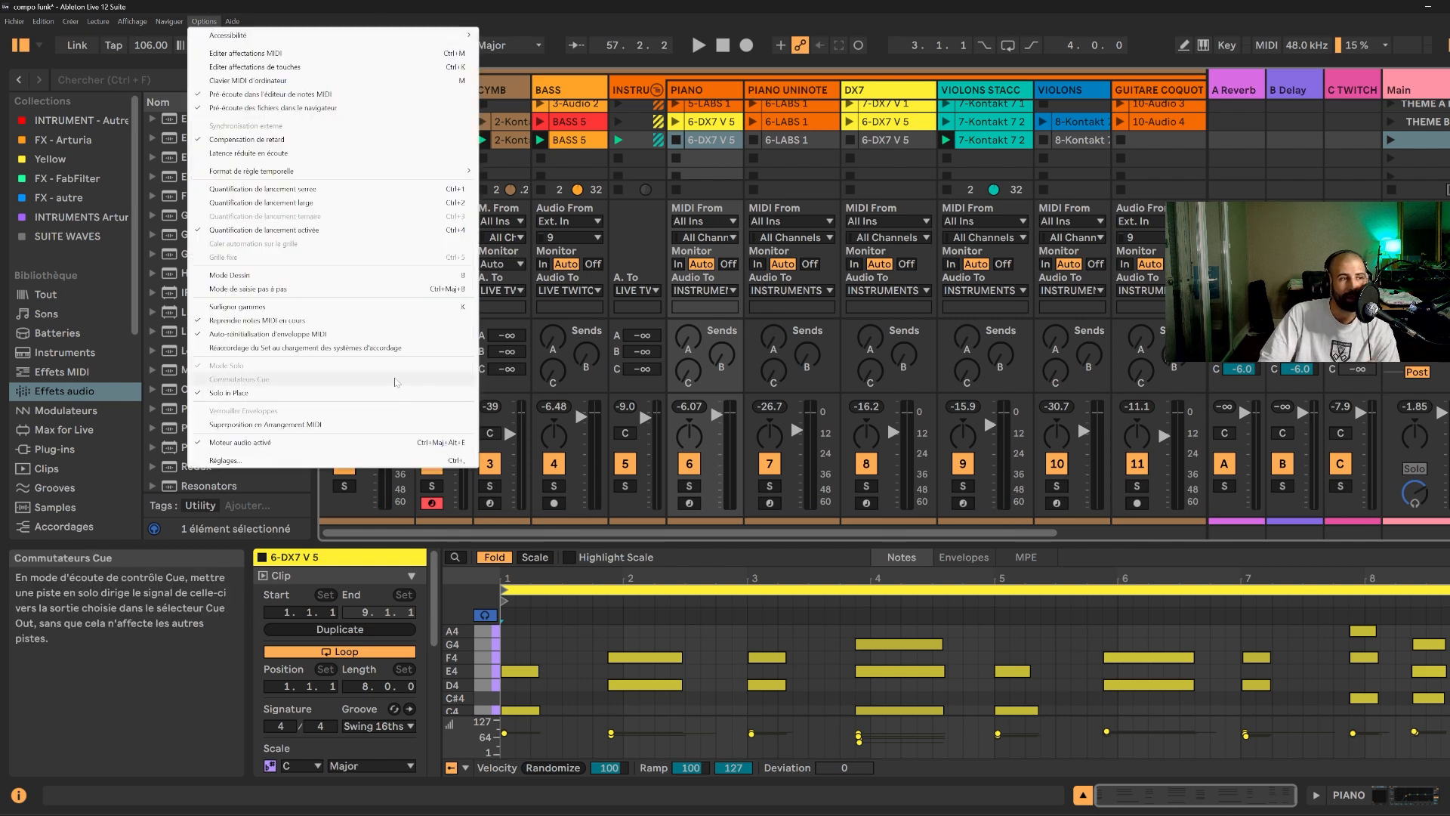
pyautogui.click(223, 459)
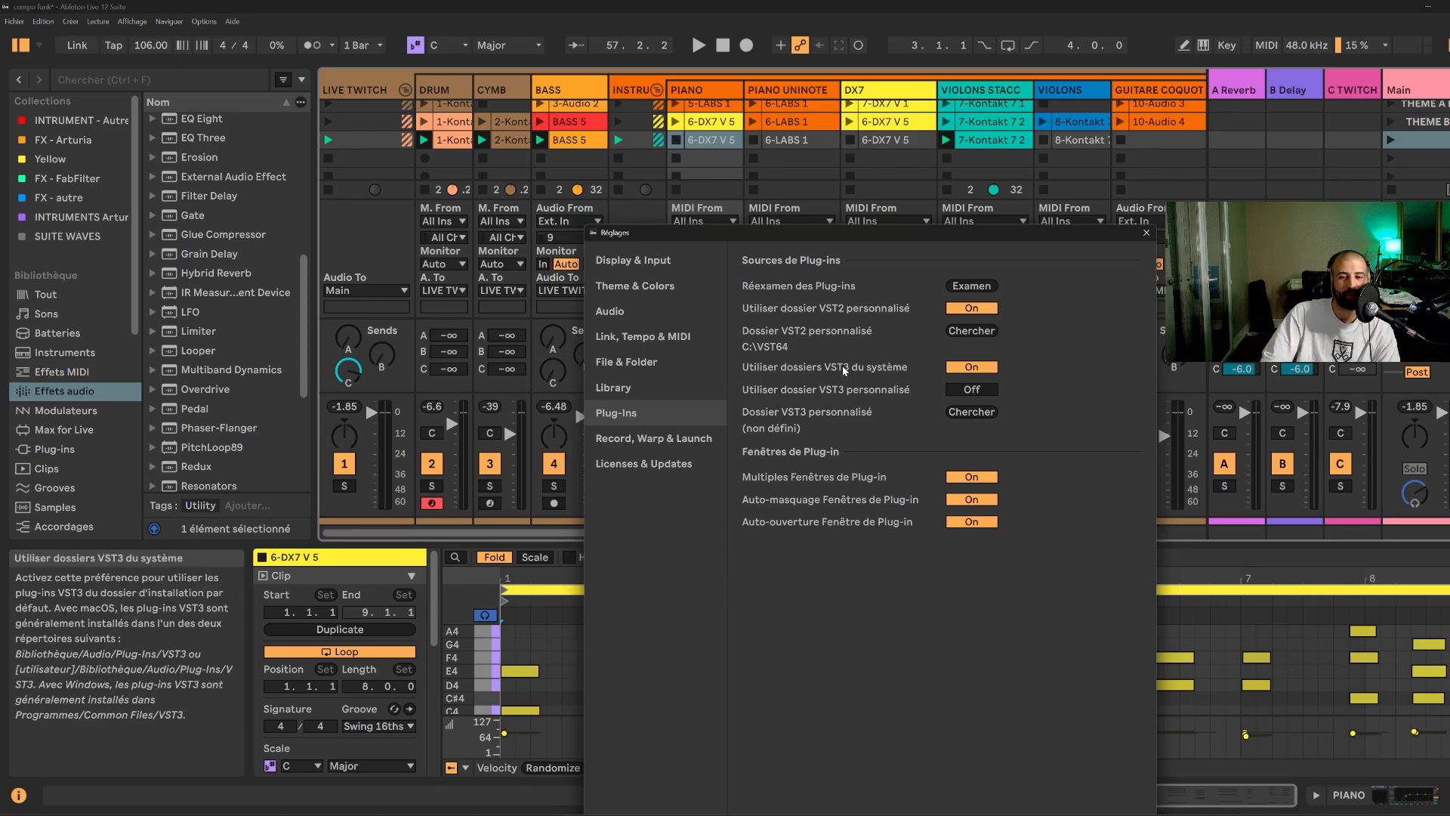
pyautogui.click(719, 310)
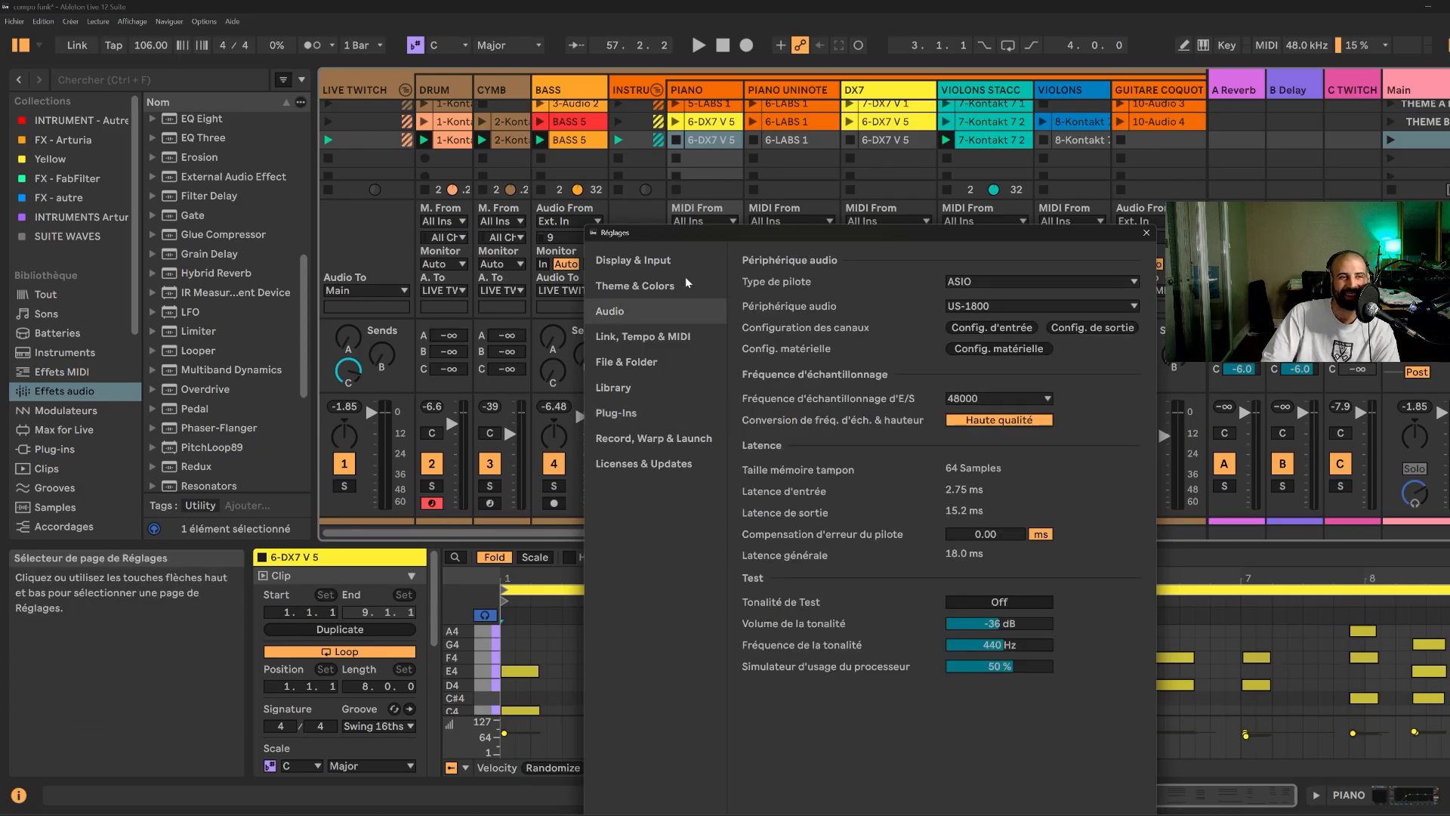
pyautogui.click(664, 266)
pyautogui.moveTo(1008, 313); pyautogui.dragTo(1008, 331)
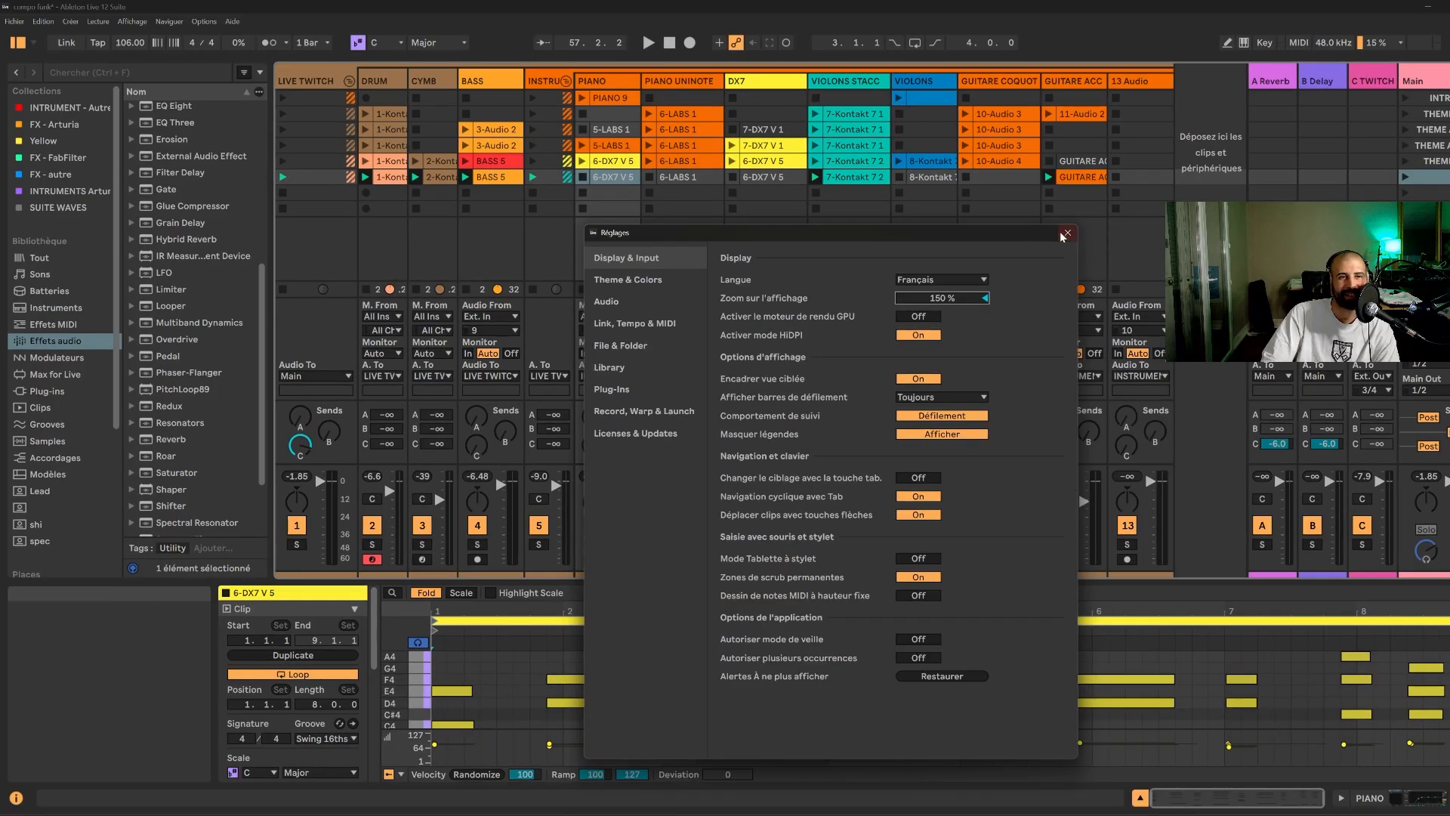
pyautogui.press('Escape')
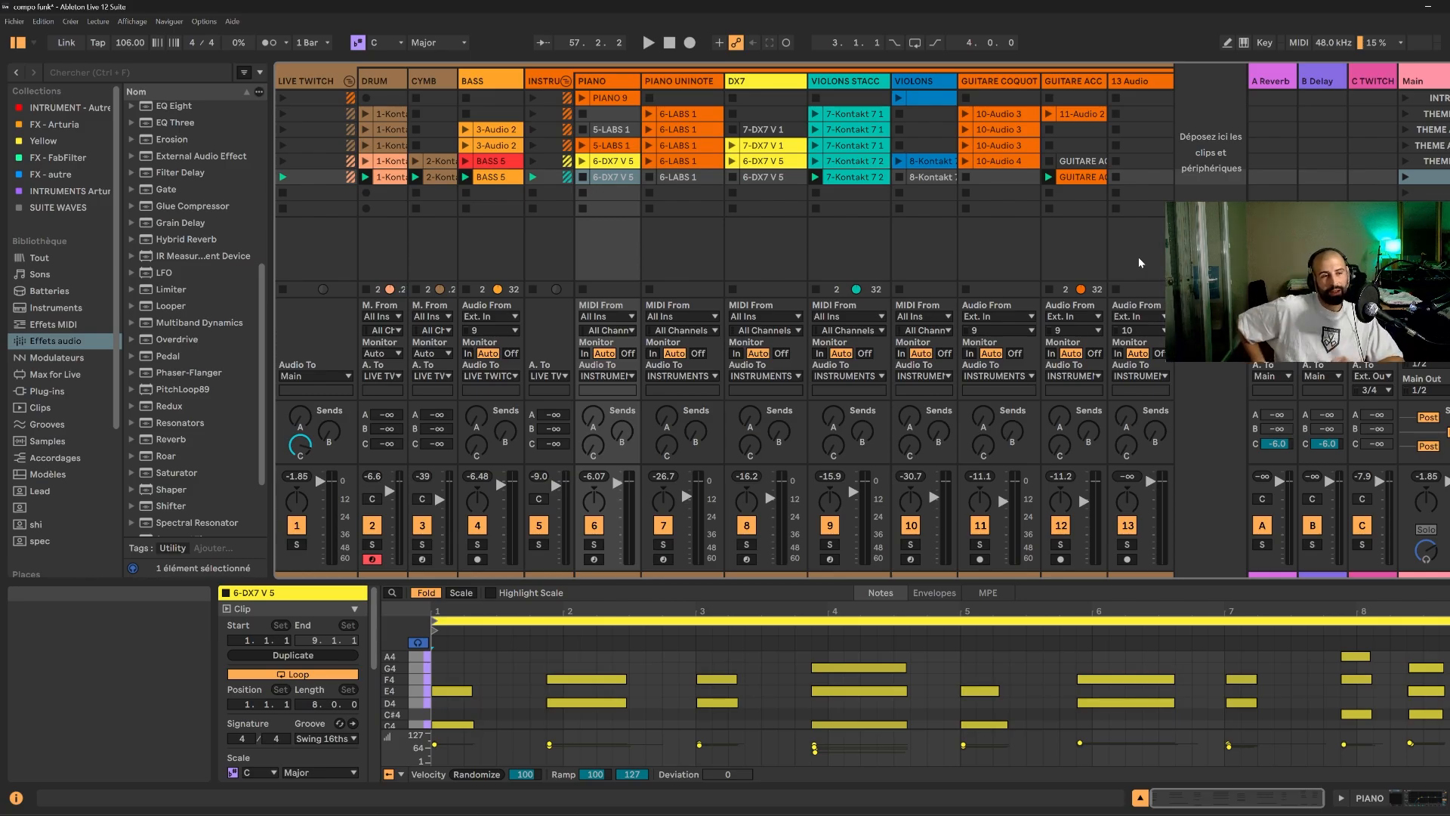
# - Select the INTRO scene in the Main track
pyautogui.click(1435, 98)
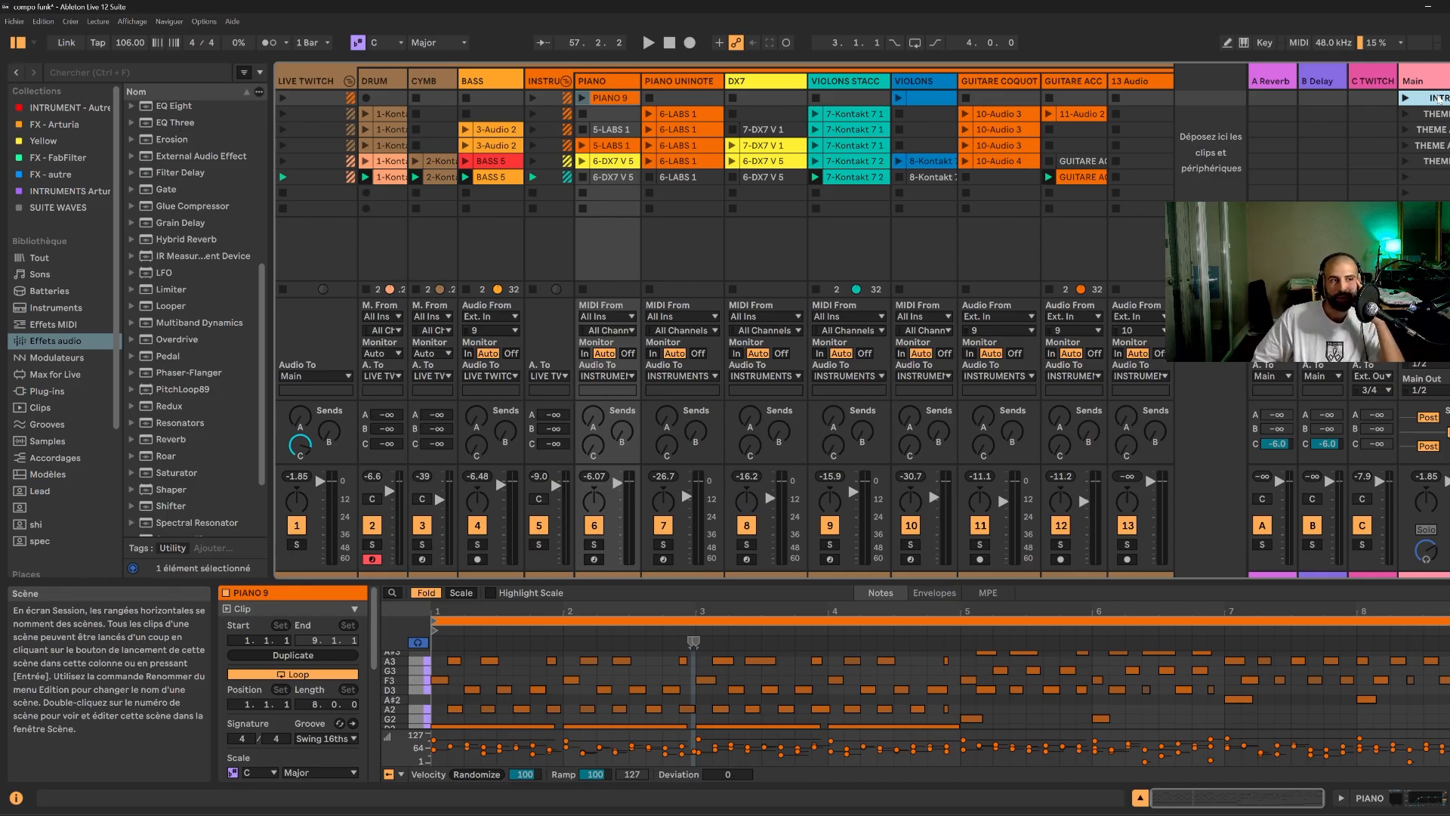
pyautogui.click(1085, 148)
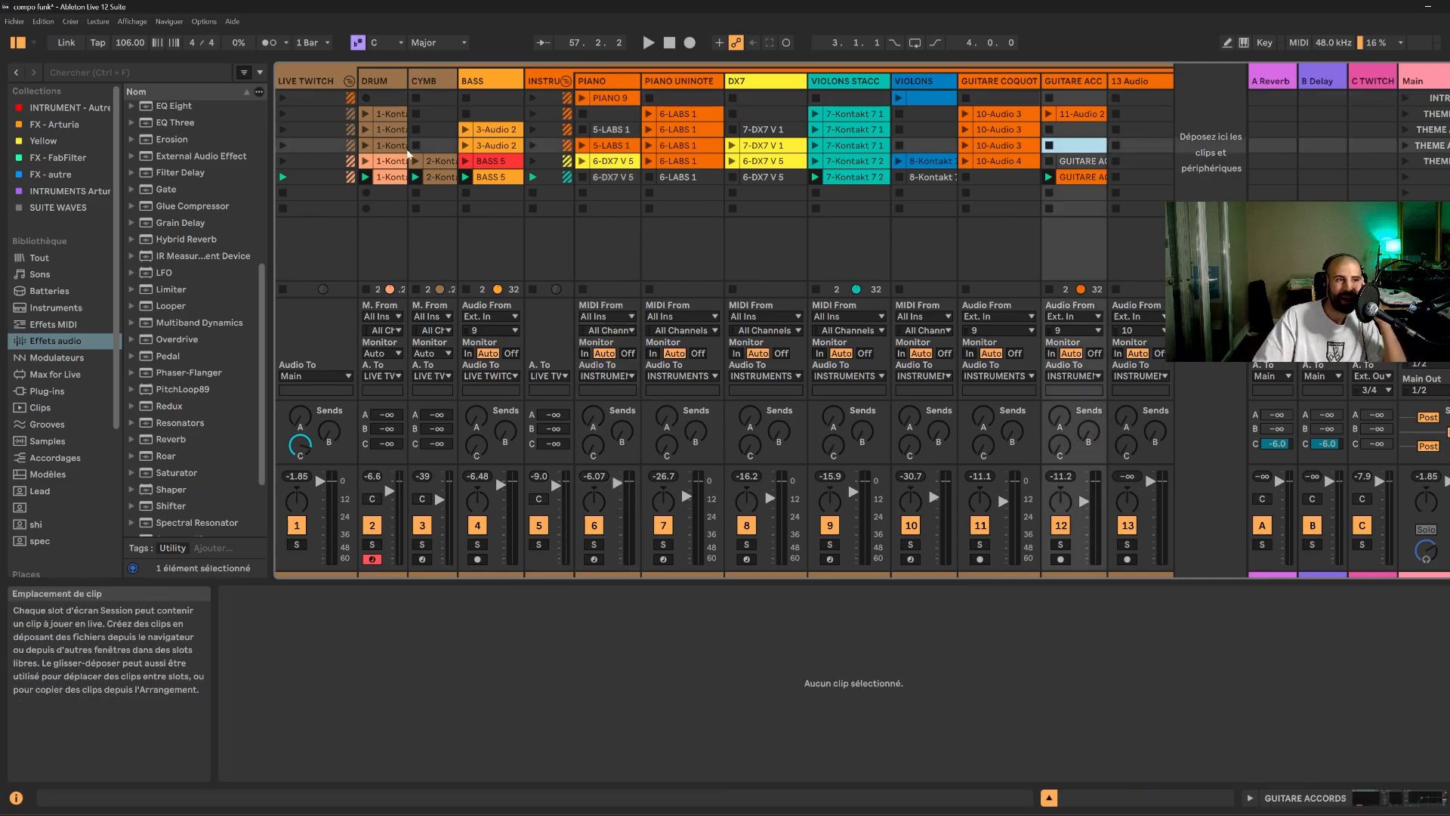
pyautogui.click(482, 163)
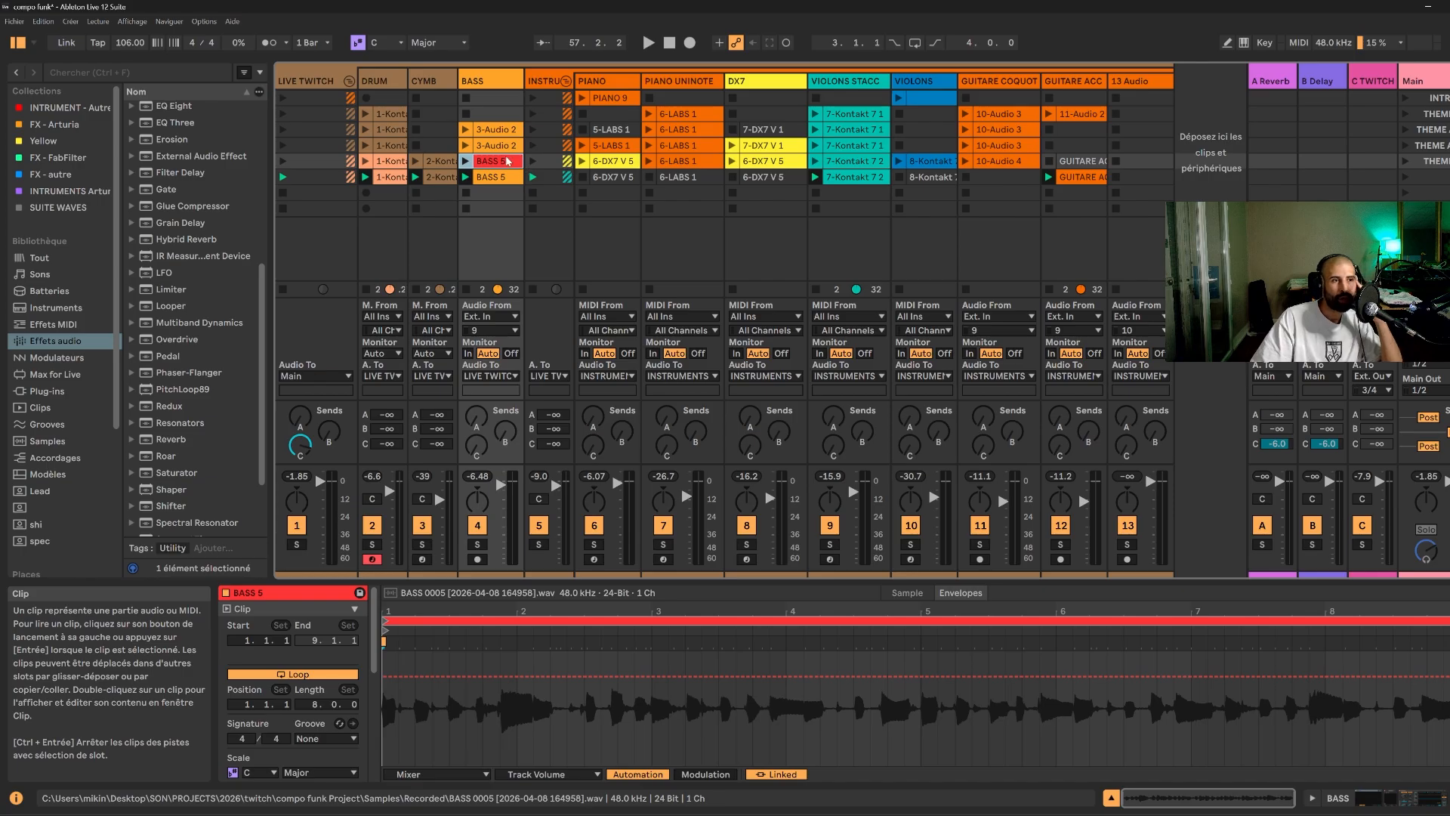
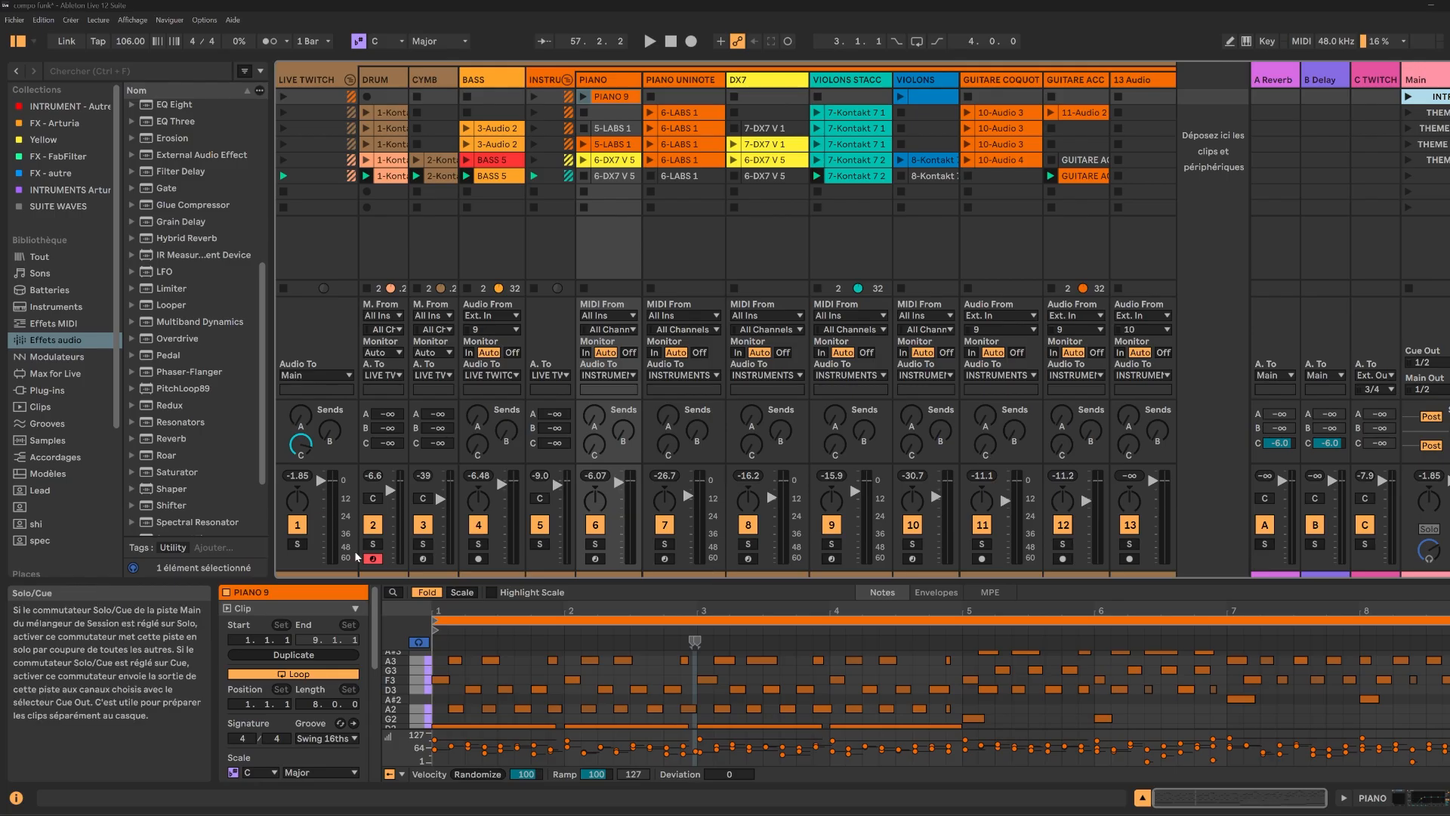
# - Disarm the DRUM track, cue the INTRO scene and start recording the performance into the Arrangement
pyautogui.click(373, 559)
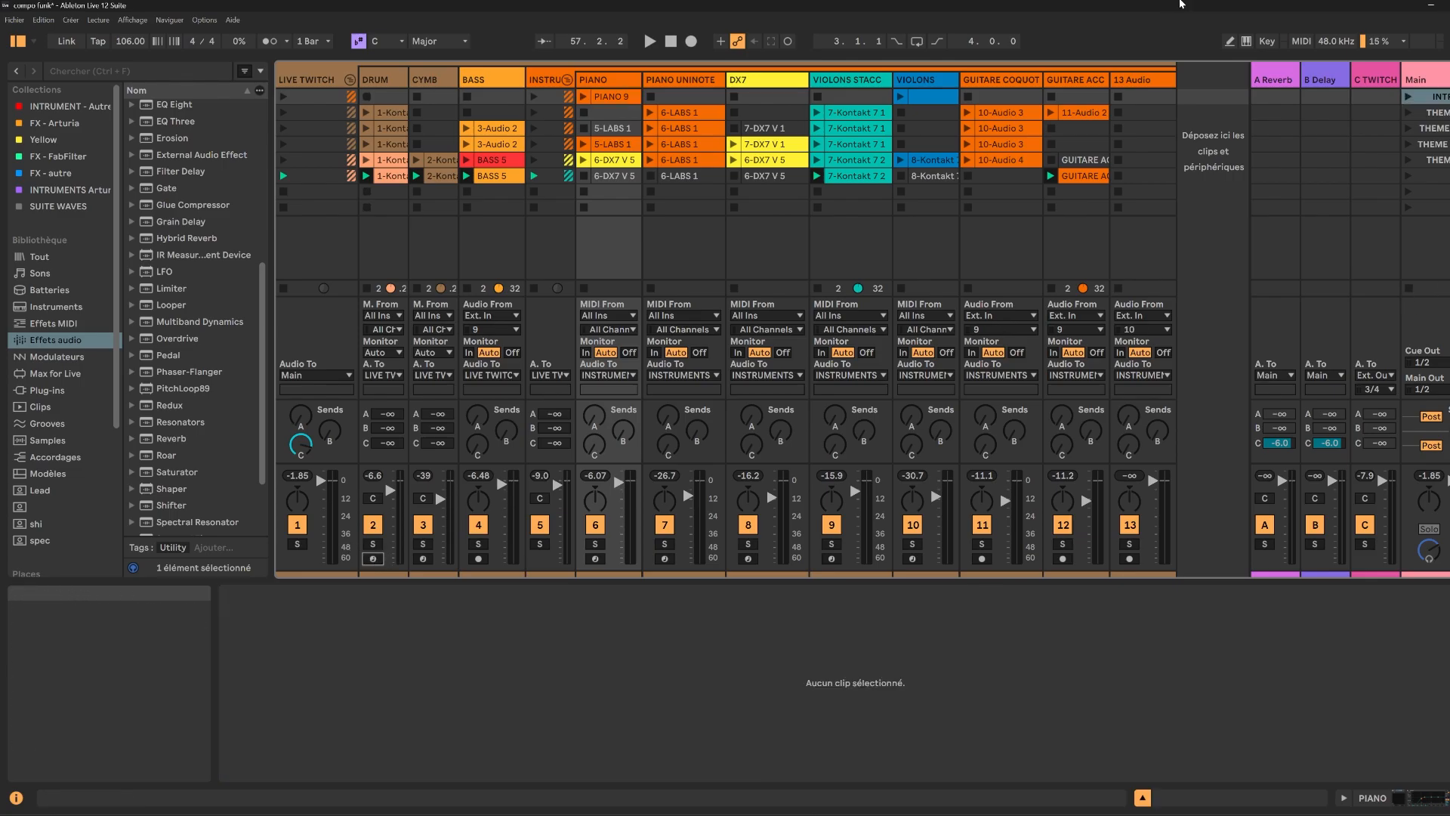
pyautogui.click(389, 96)
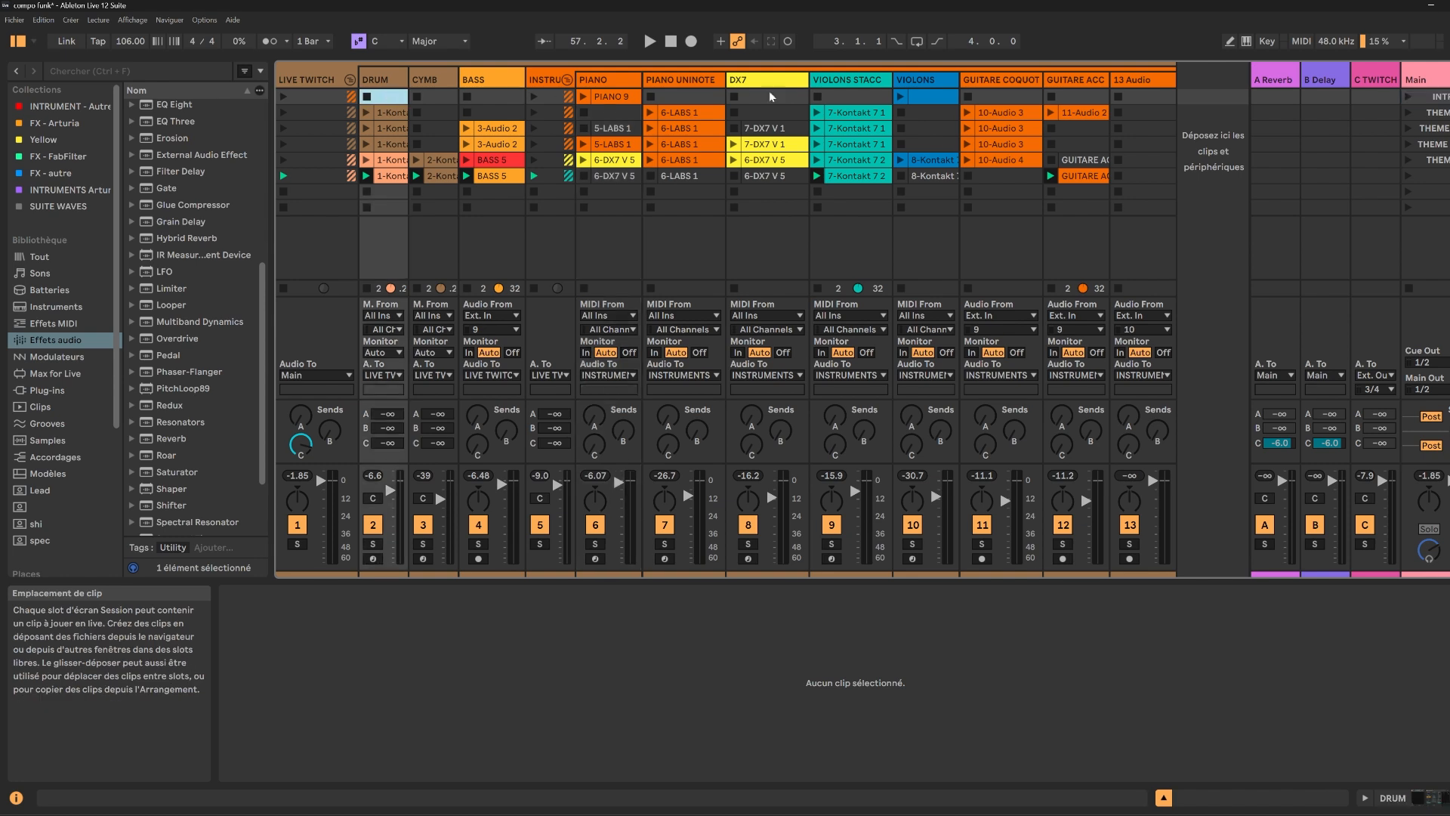
pyautogui.click(1410, 97)
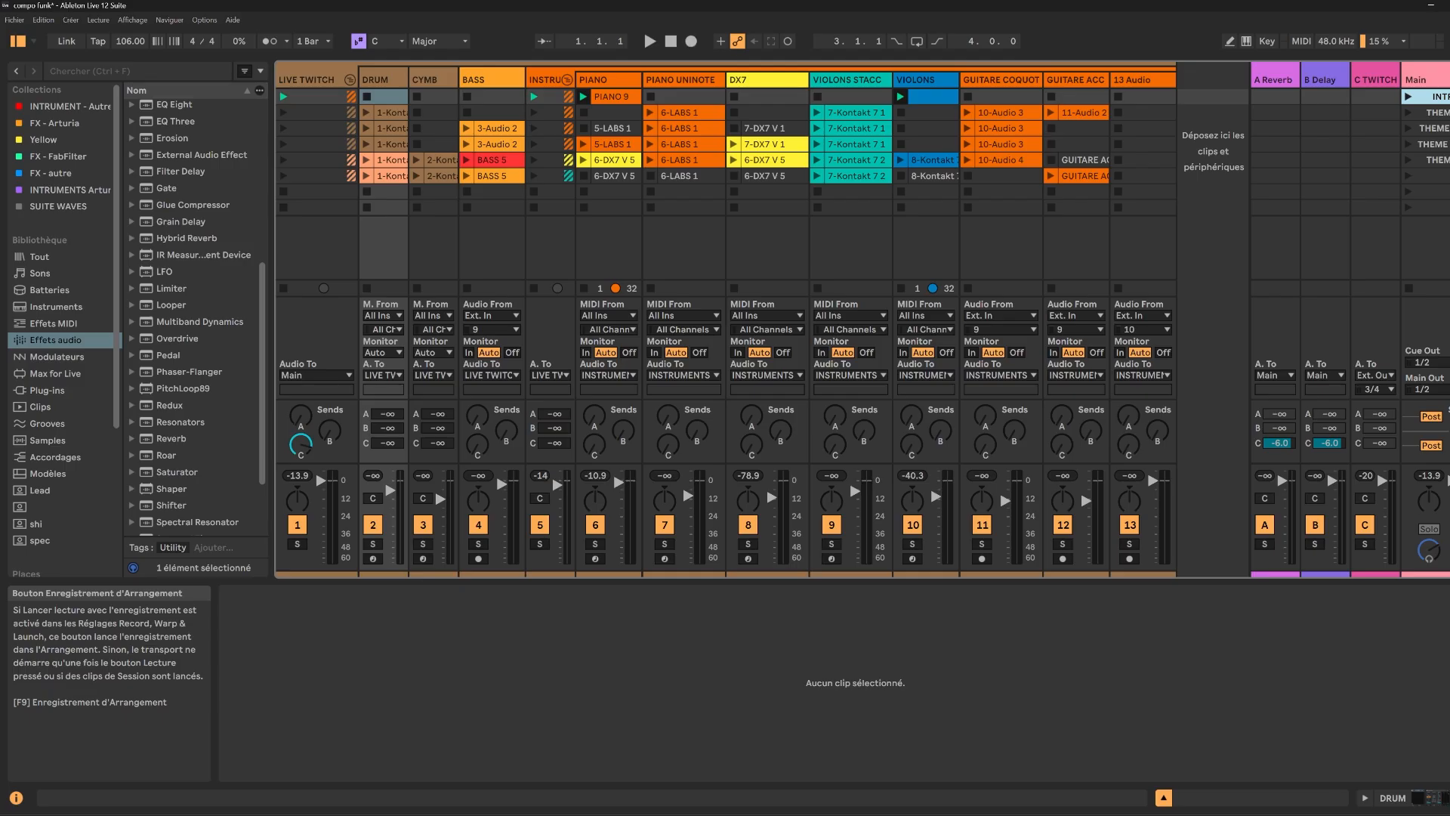
pyautogui.press('Tab')
pyautogui.press('Tab')
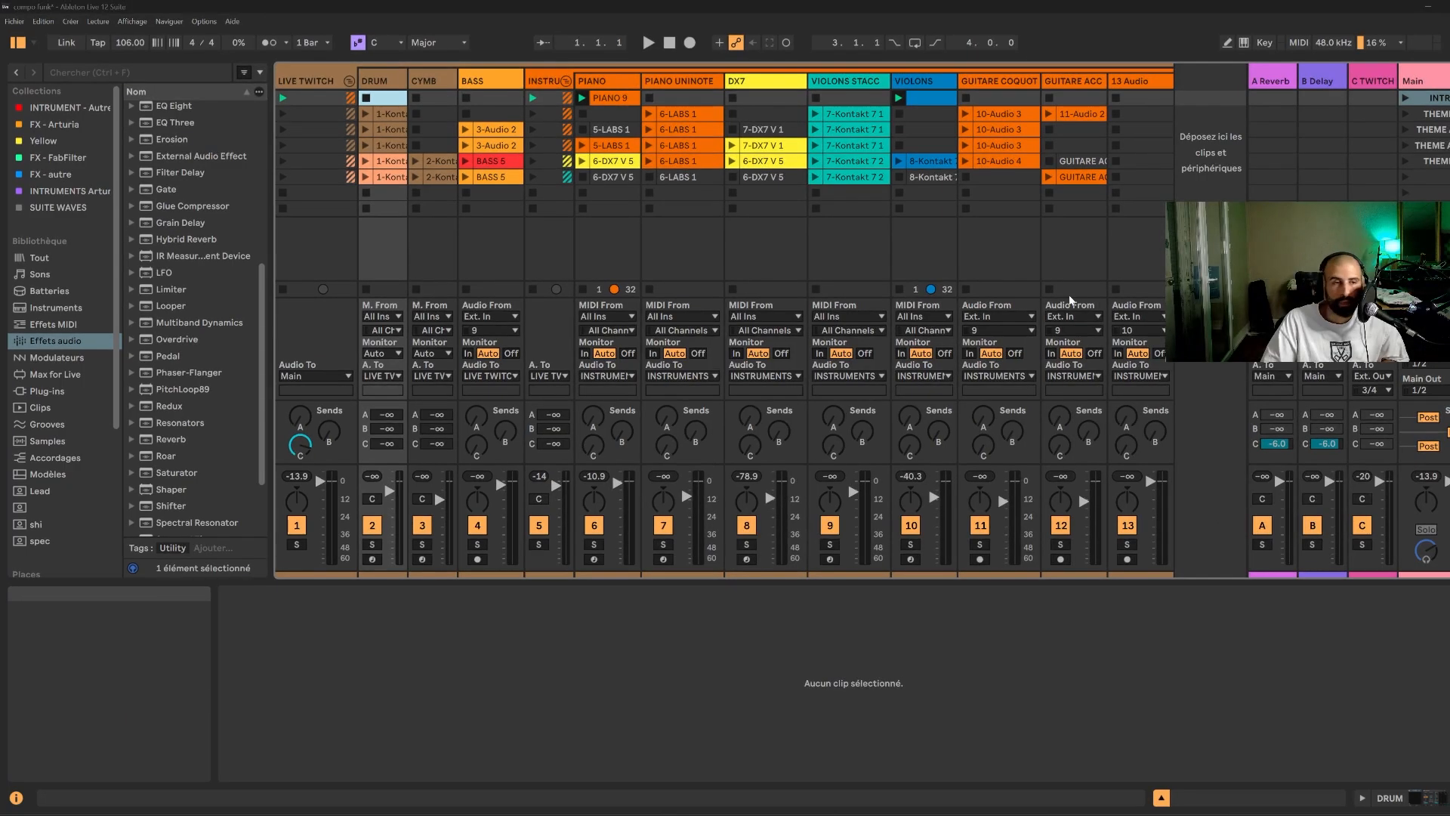
pyautogui.click(690, 43)
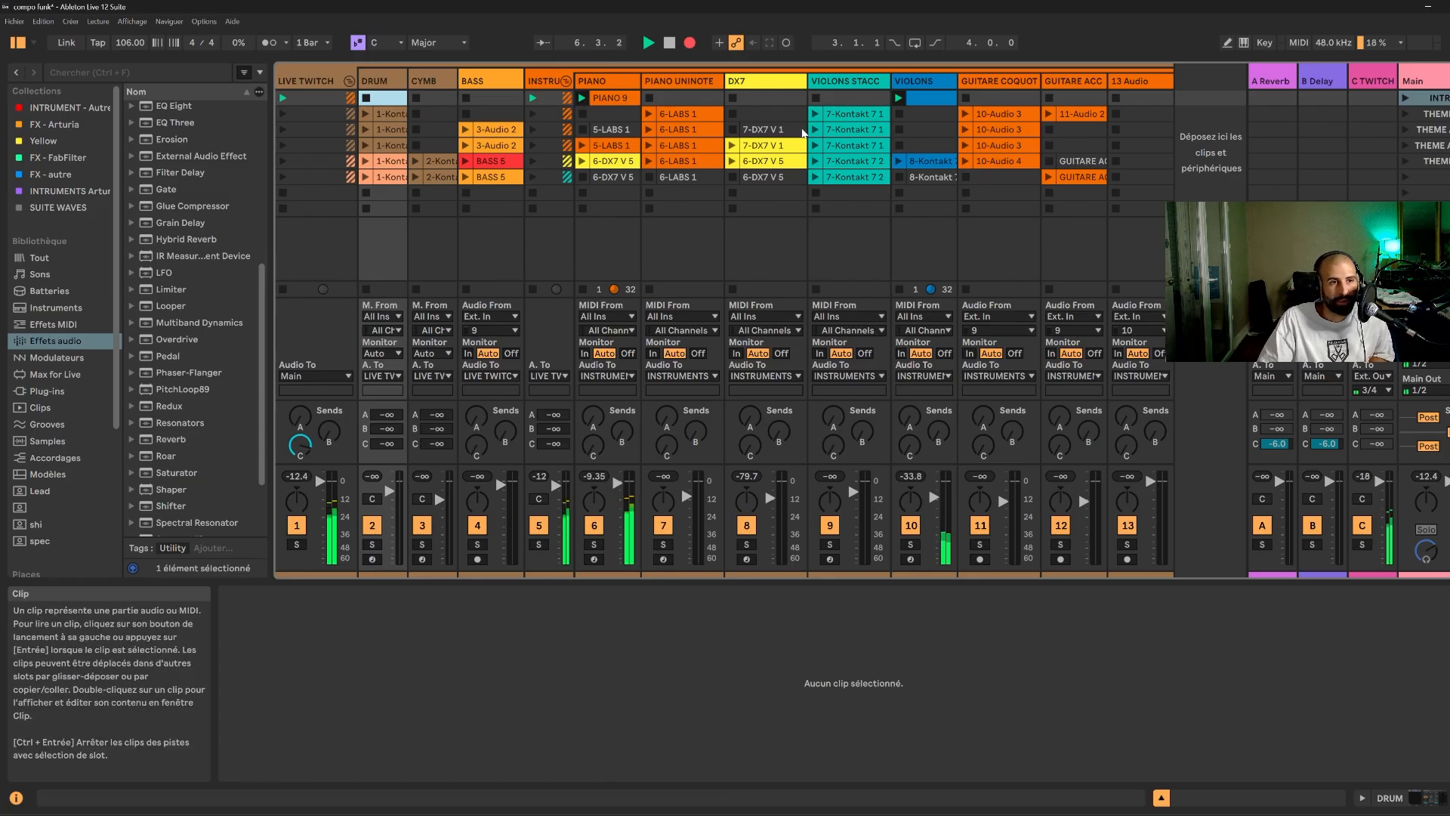
# - Launch the three scenes below INTRO one after another while recording, and stop the DRUM clip for a break
pyautogui.click(1407, 117)
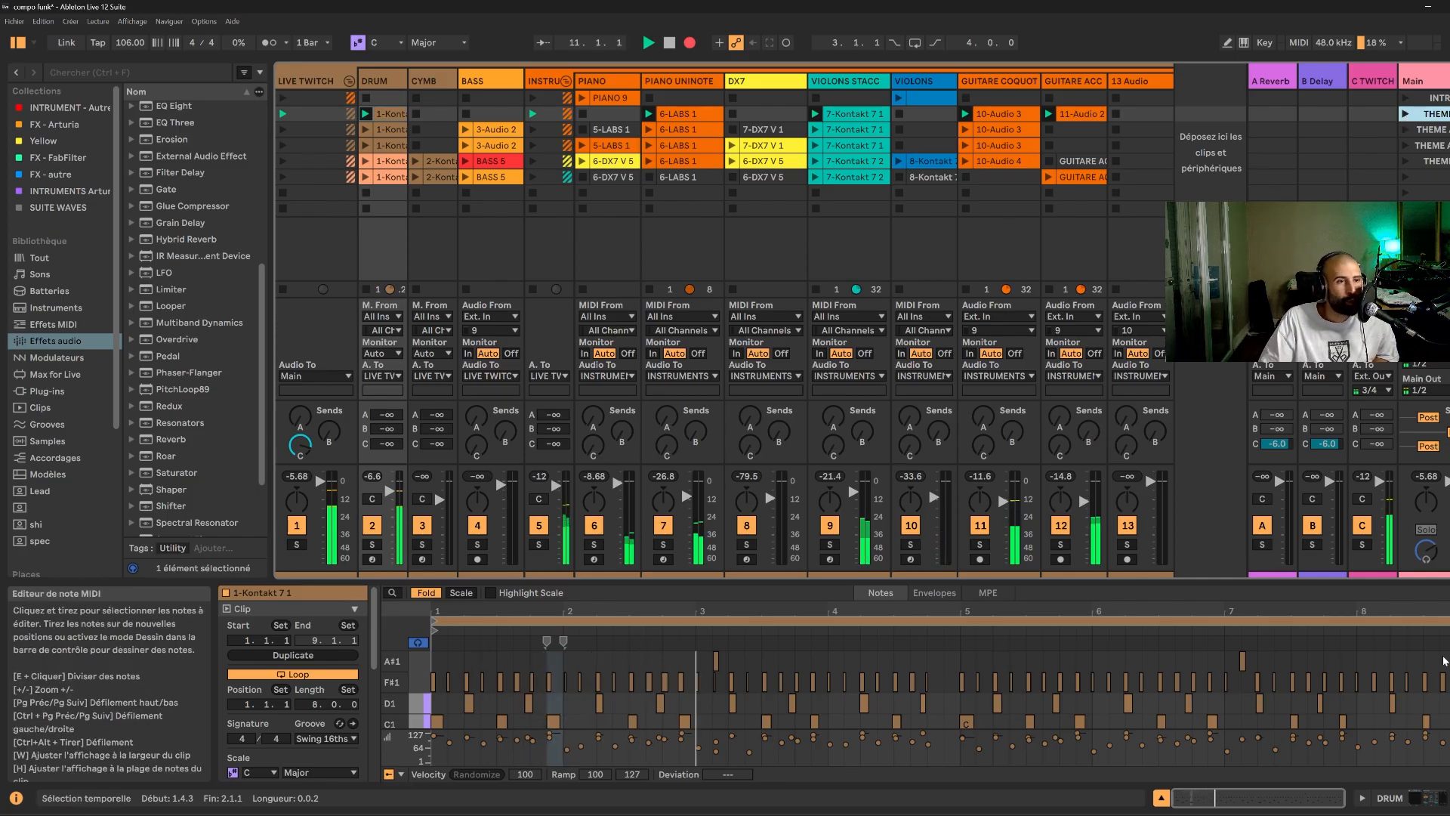
pyautogui.click(1405, 129)
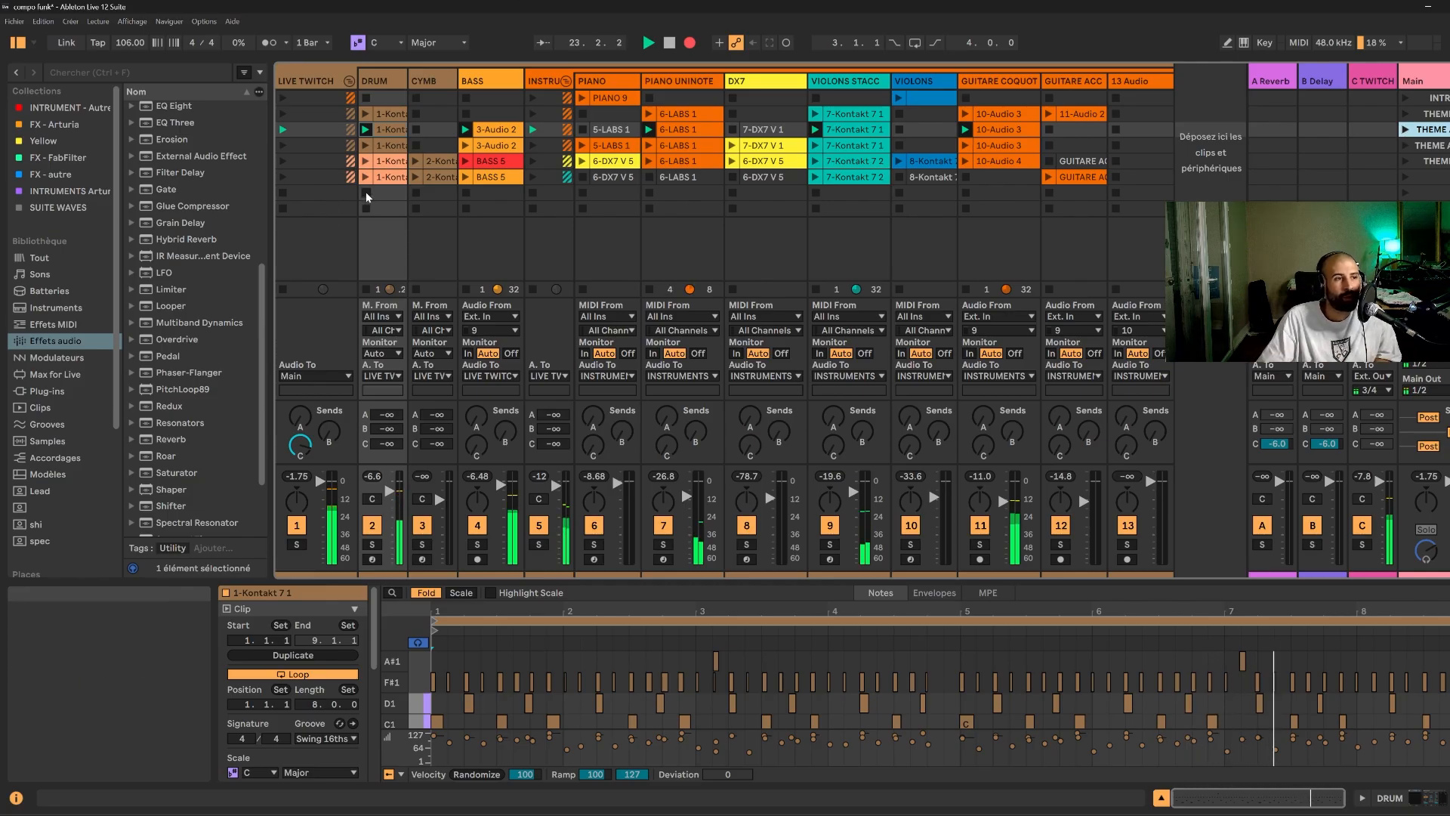
pyautogui.click(1404, 144)
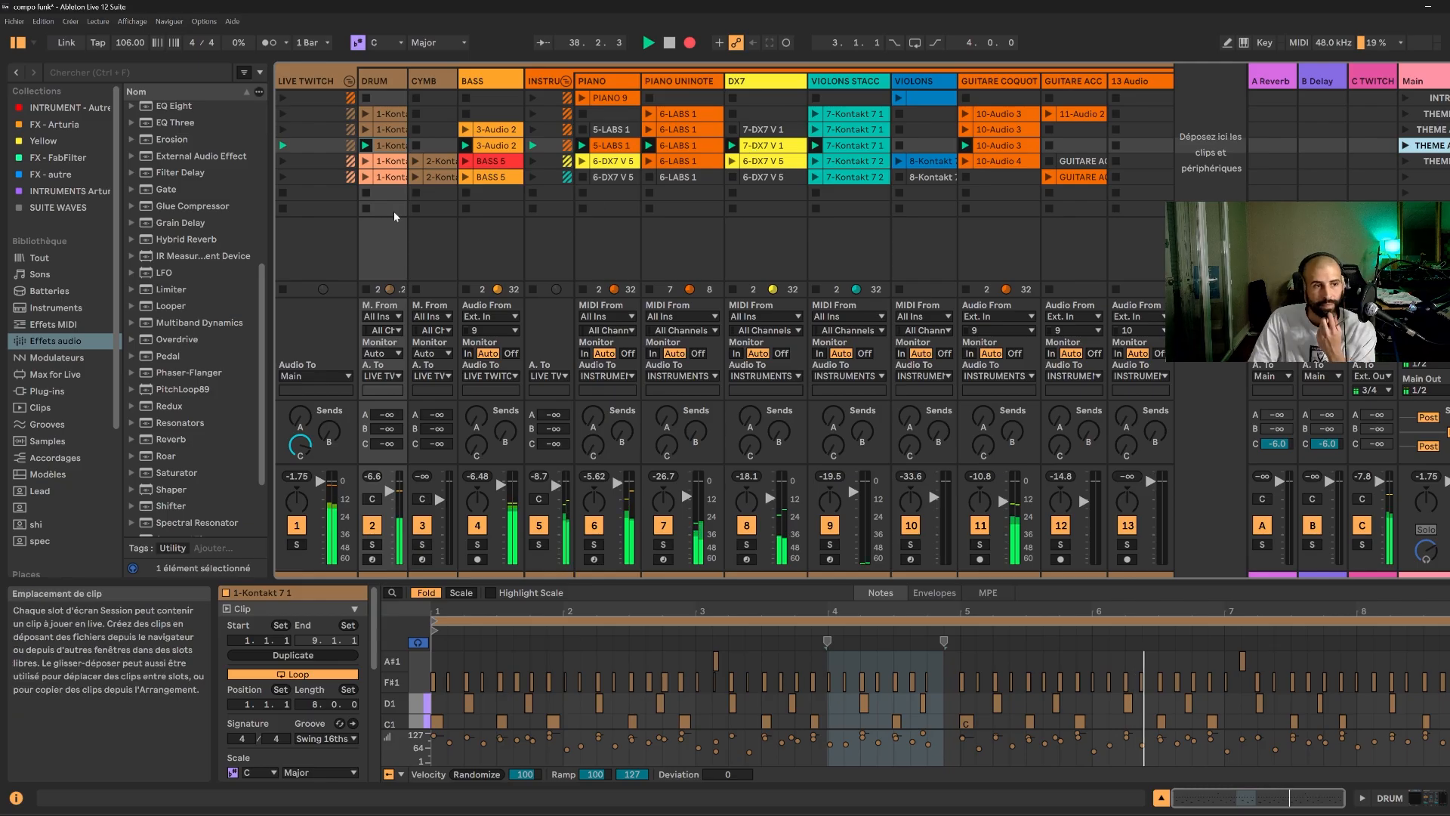
pyautogui.click(366, 193)
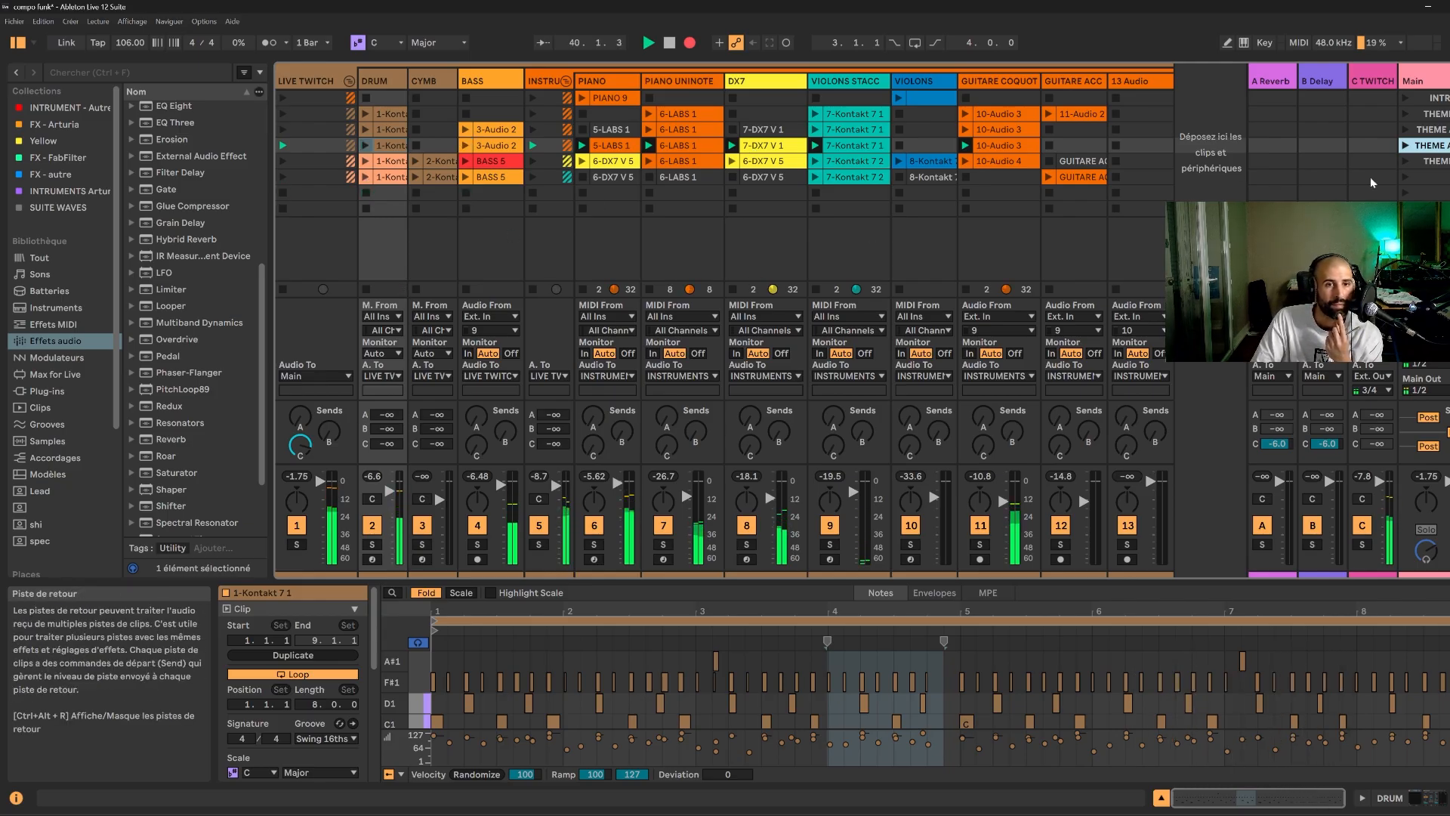
# - Launch the THEME B scene, trigger another DRUM break, and launch the unnamed scene below it
pyautogui.click(1406, 163)
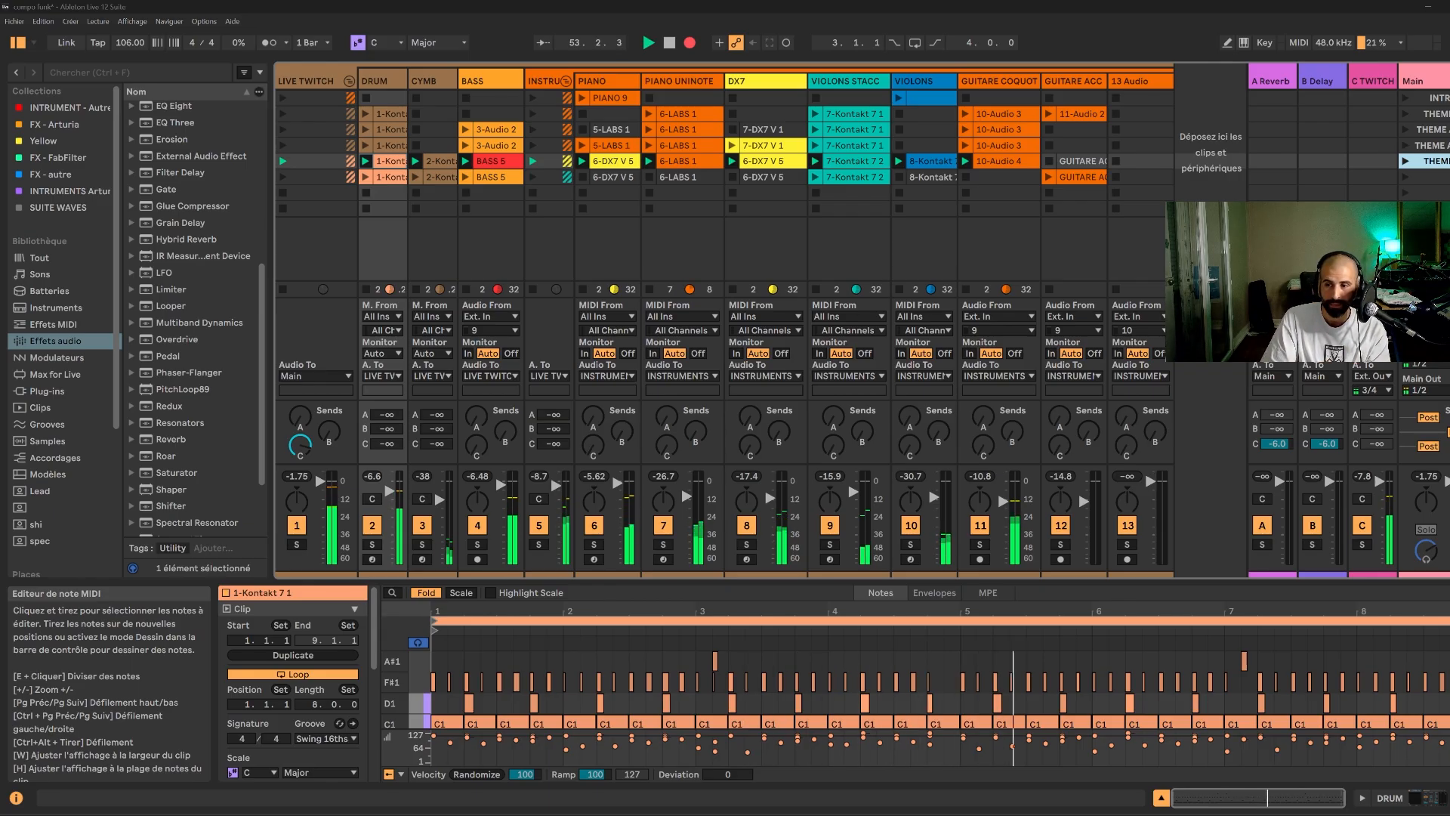
pyautogui.click(365, 191)
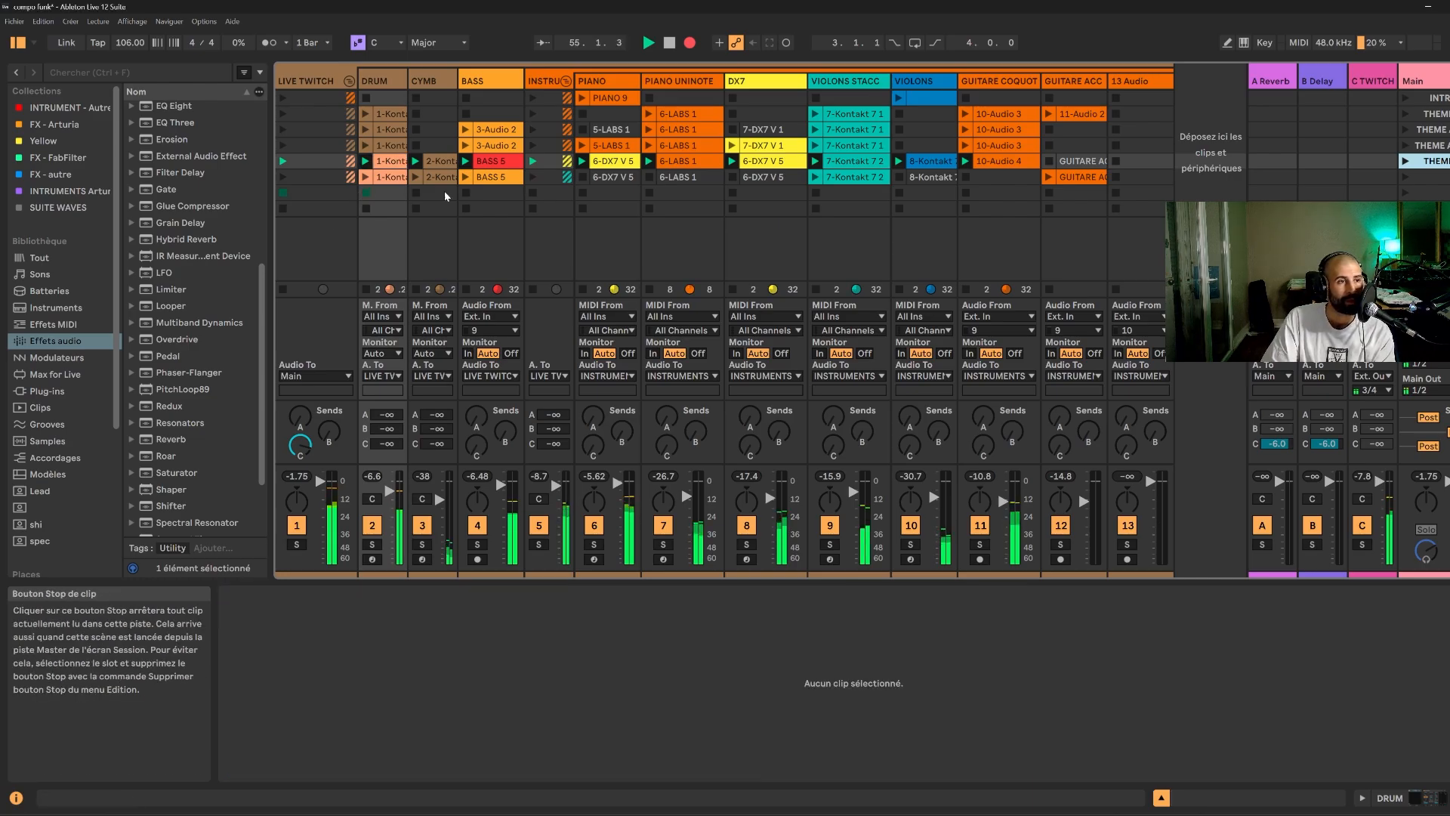
pyautogui.click(1405, 176)
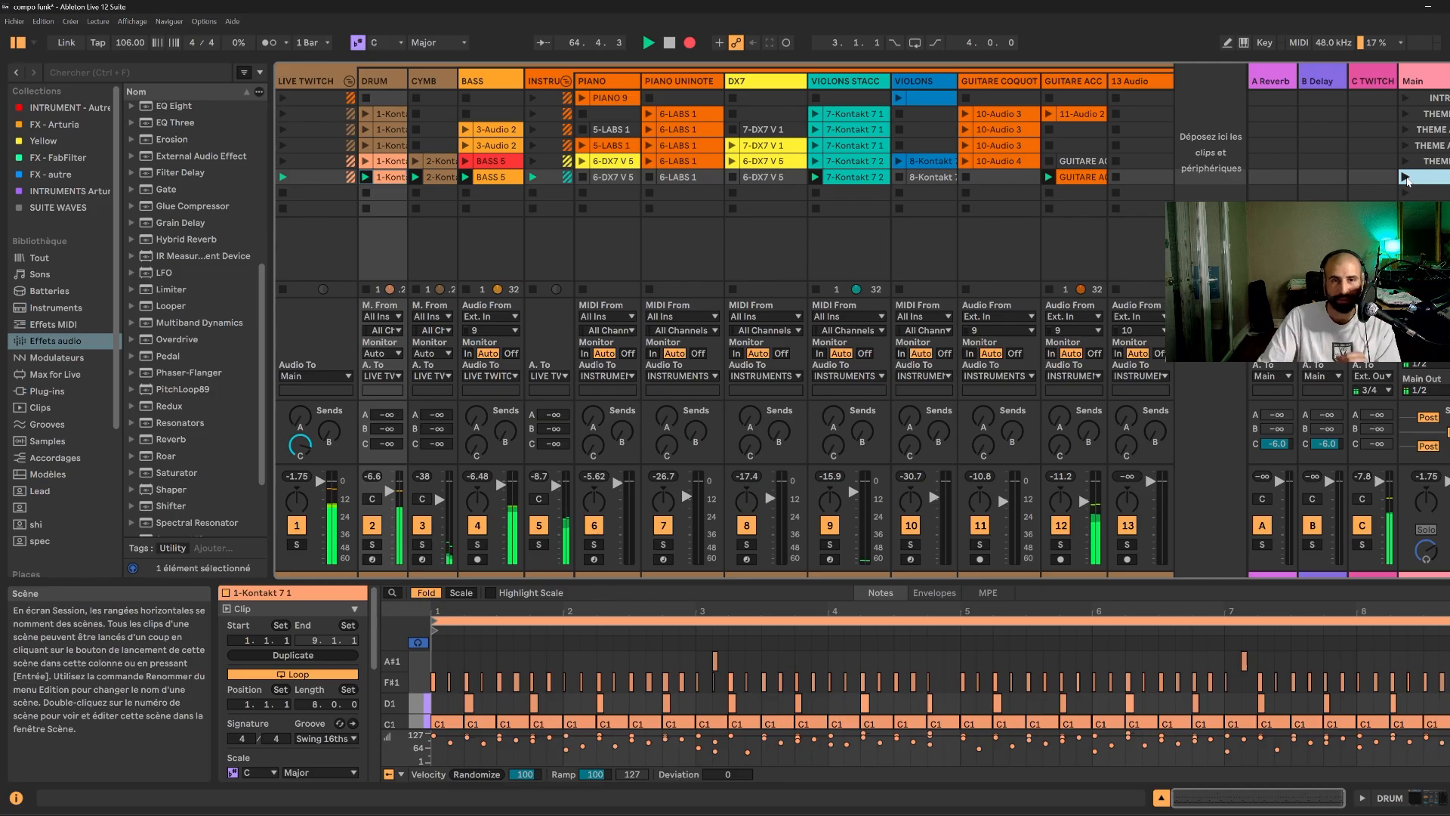
# - Check the recorded clips over the full Arrangement timeline, and stop all Session clips and the recording
pyautogui.press('Tab')
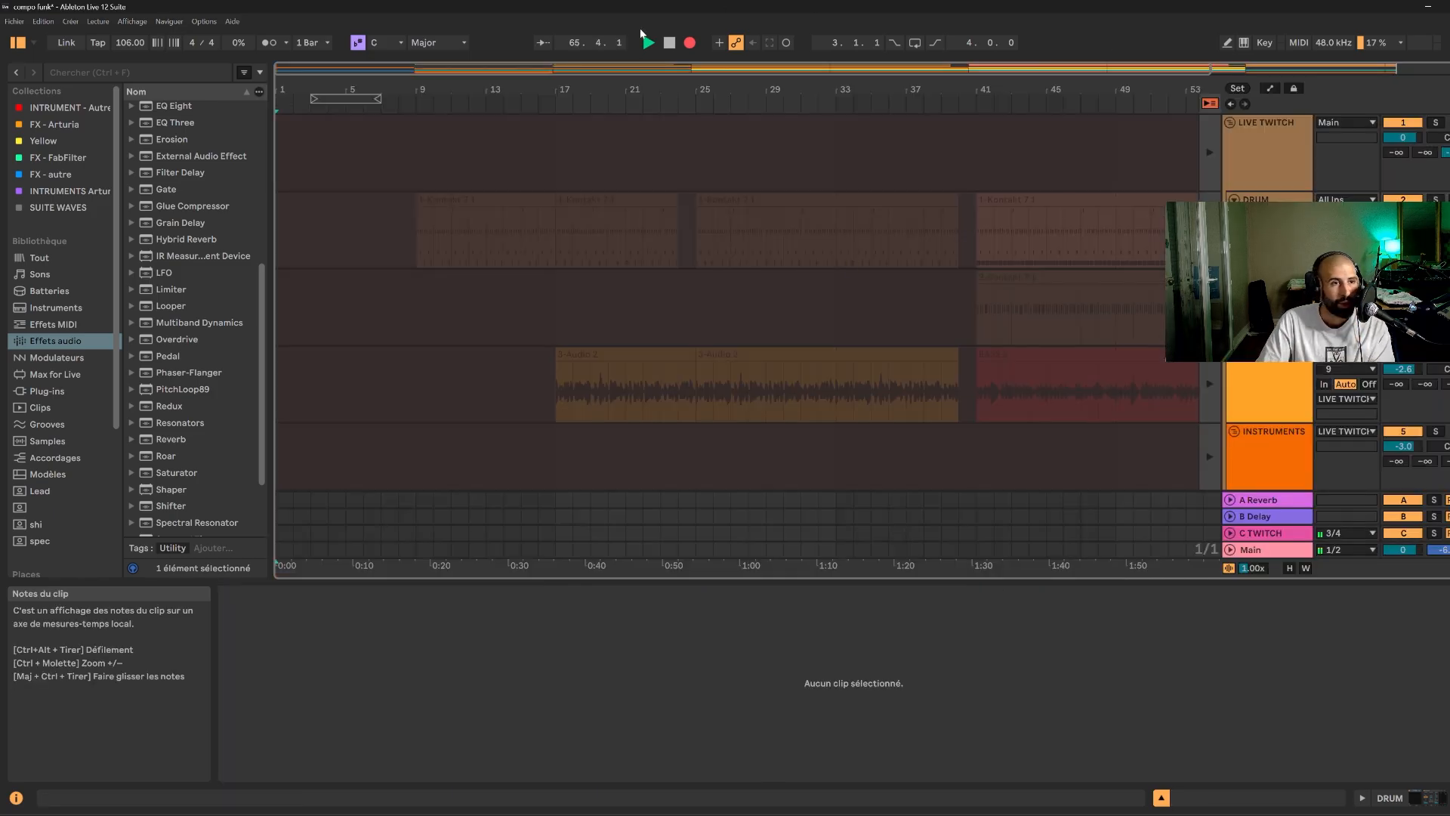
pyautogui.doubleClick(676, 69)
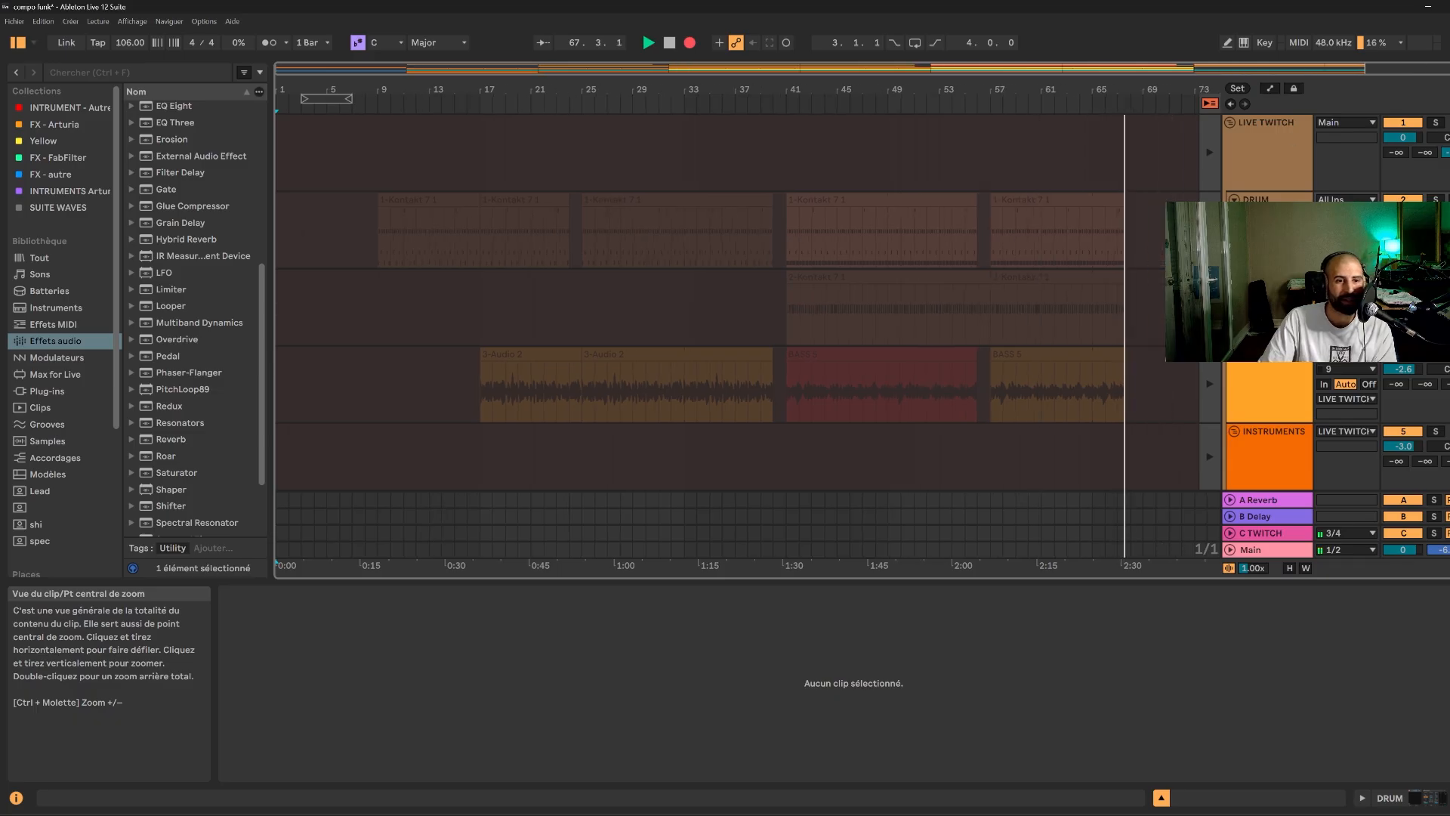
pyautogui.press('Tab')
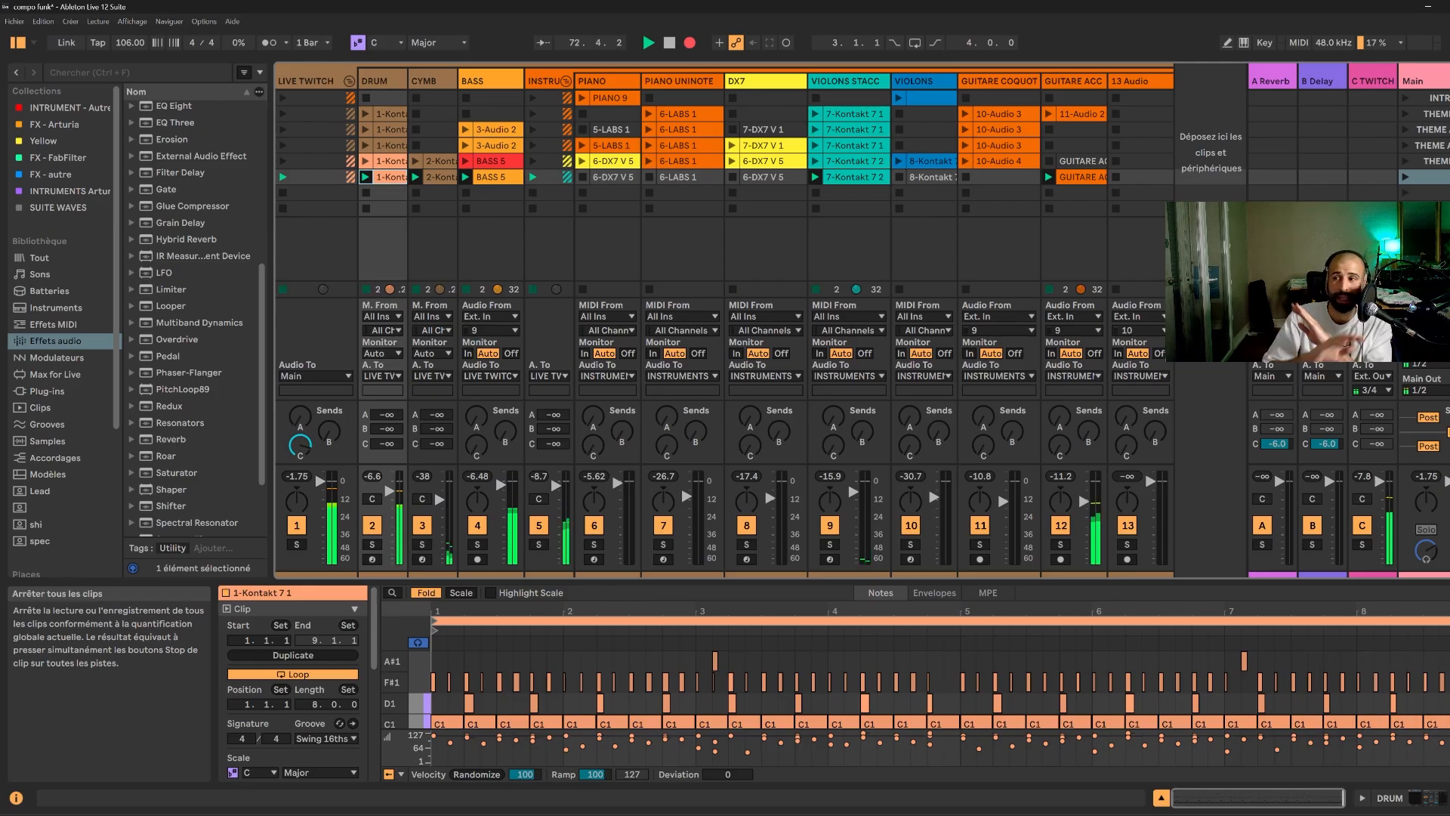
pyautogui.press('Tab')
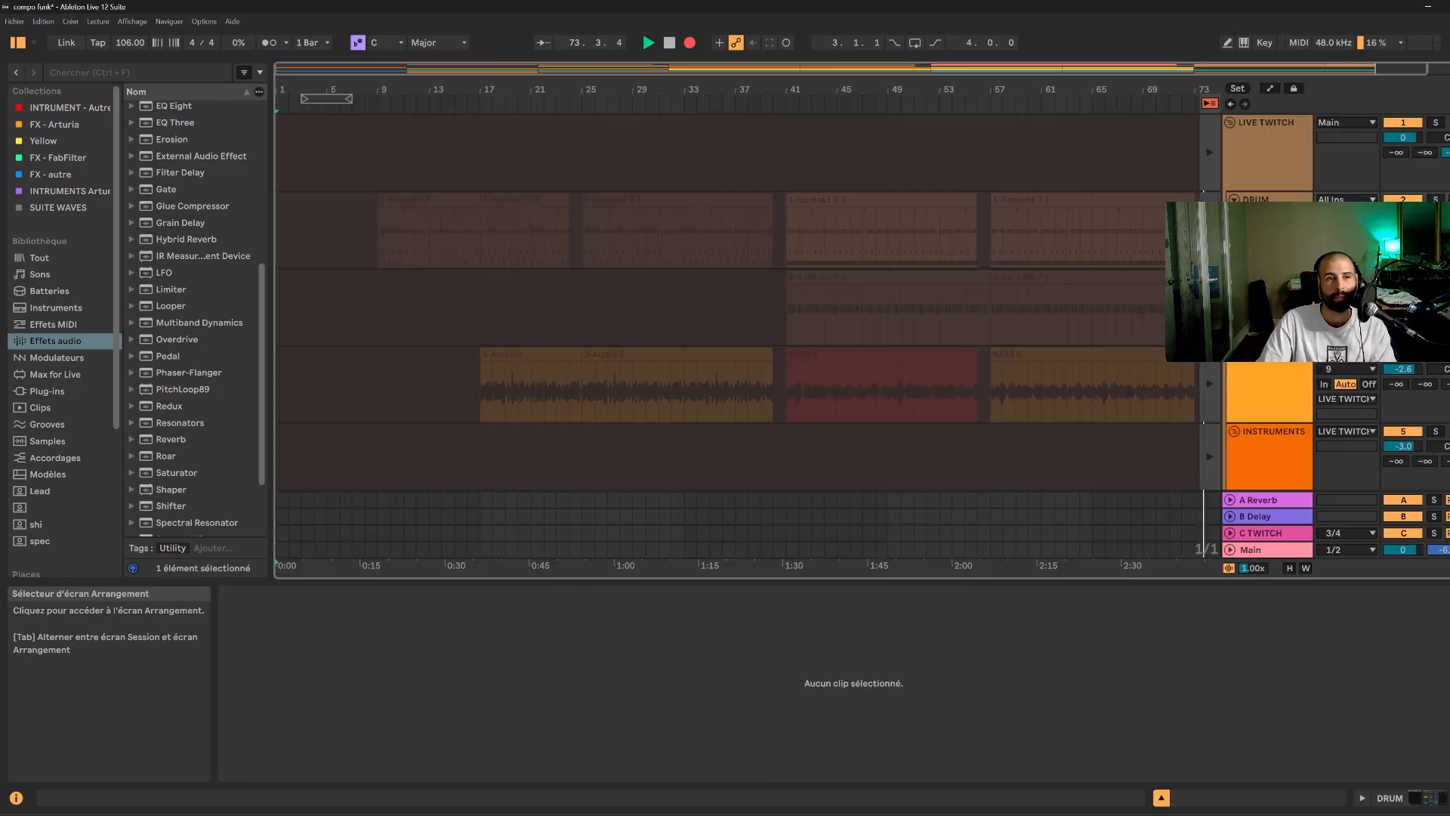
pyautogui.press('Tab')
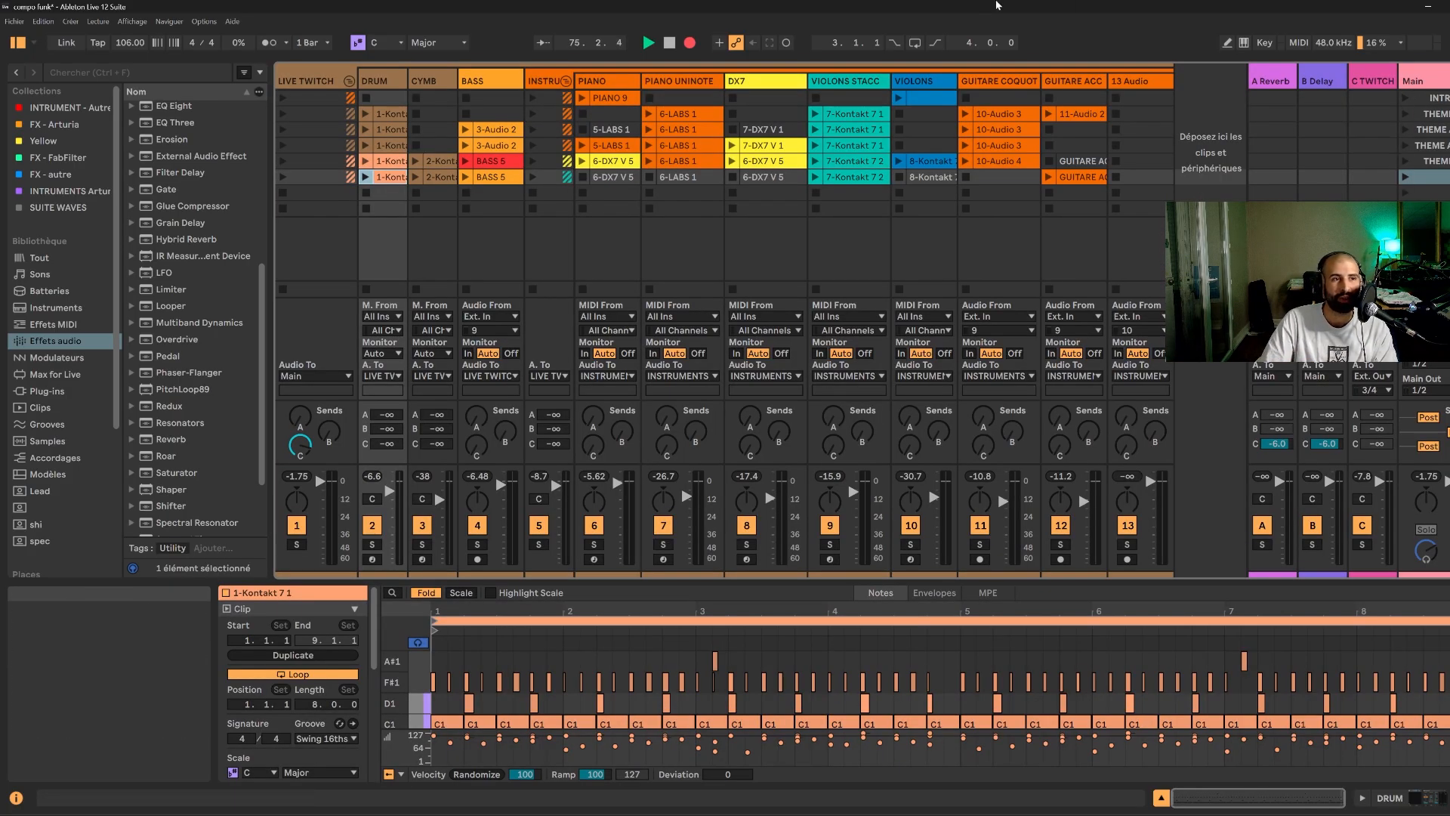
pyautogui.click(668, 43)
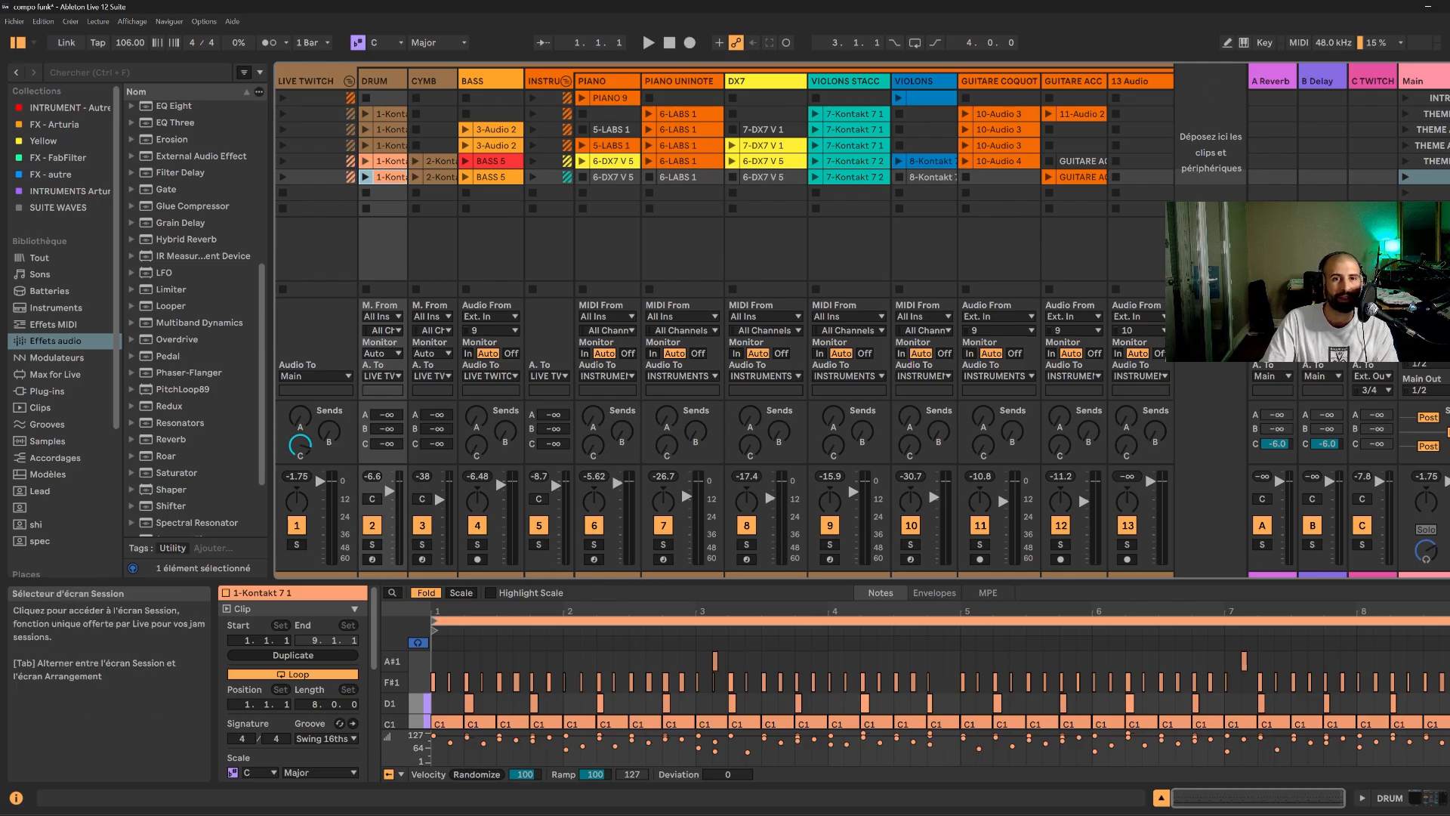
# - Return playback from the Session clips to the recorded Arrangement and review its tracks
pyautogui.press('Tab')
pyautogui.scroll(-8, 845, 326)
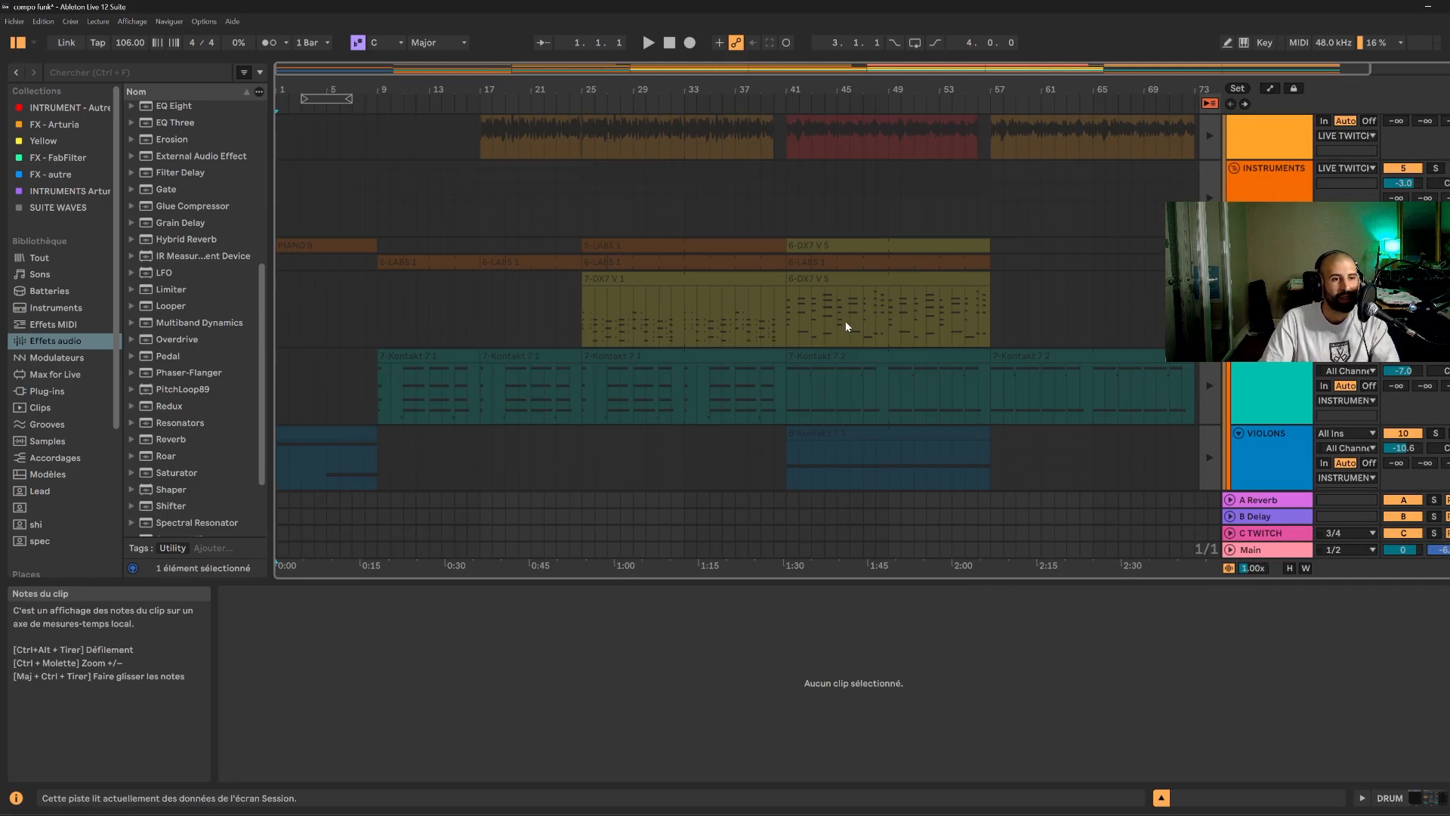
pyautogui.scroll(5, 845, 326)
pyautogui.scroll(3, 845, 326)
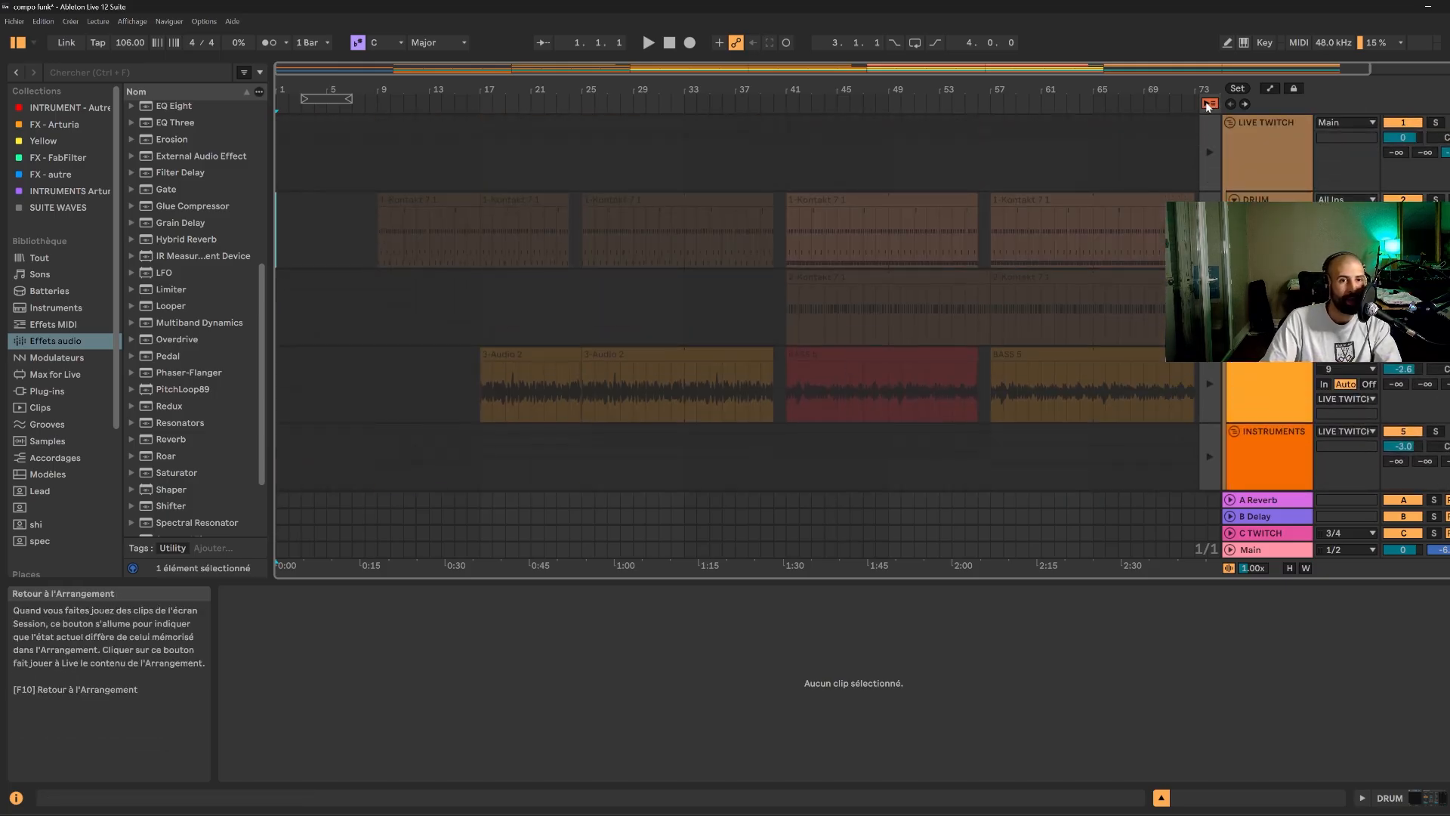
pyautogui.press('Tab')
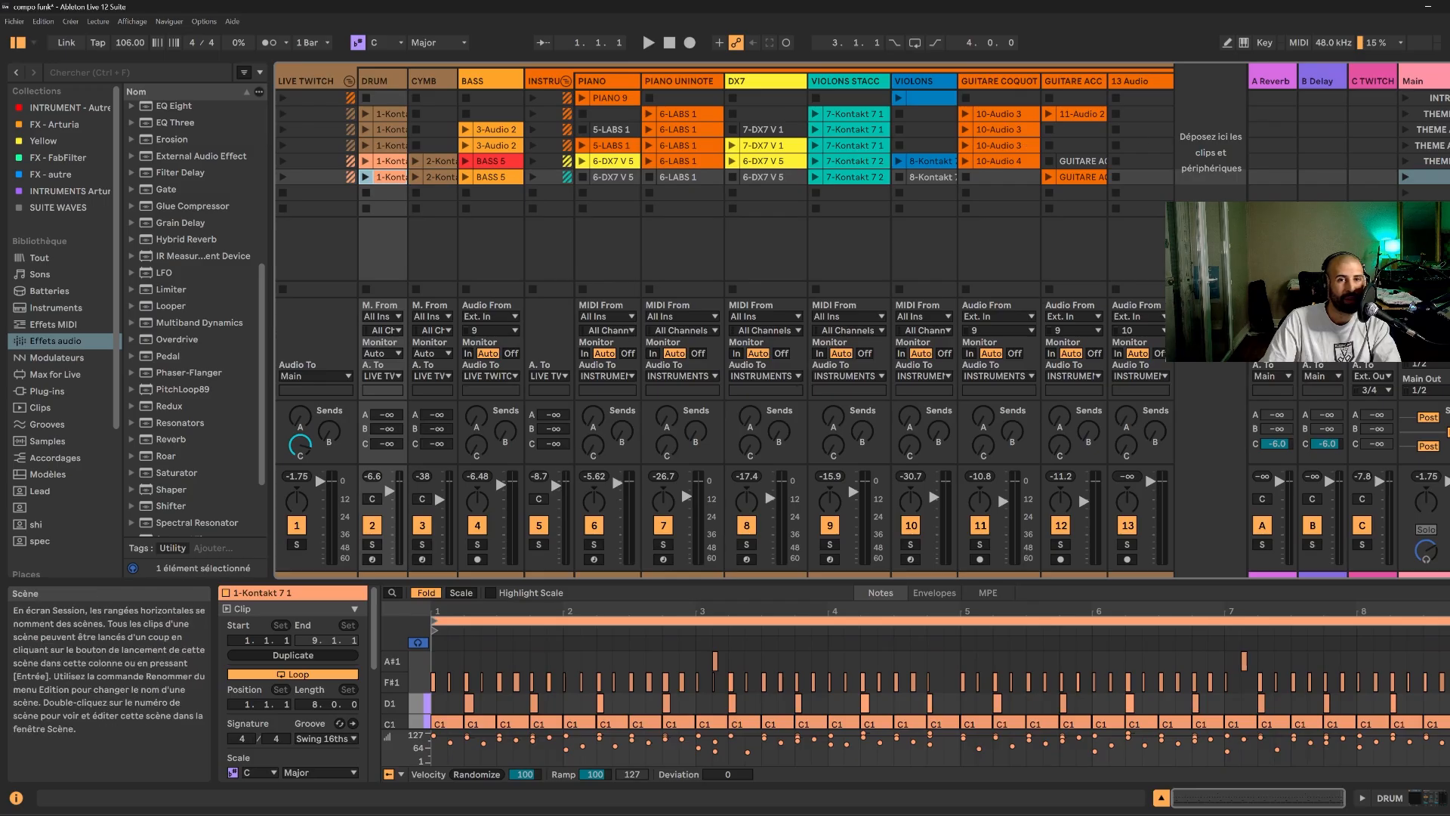
pyautogui.press('Tab')
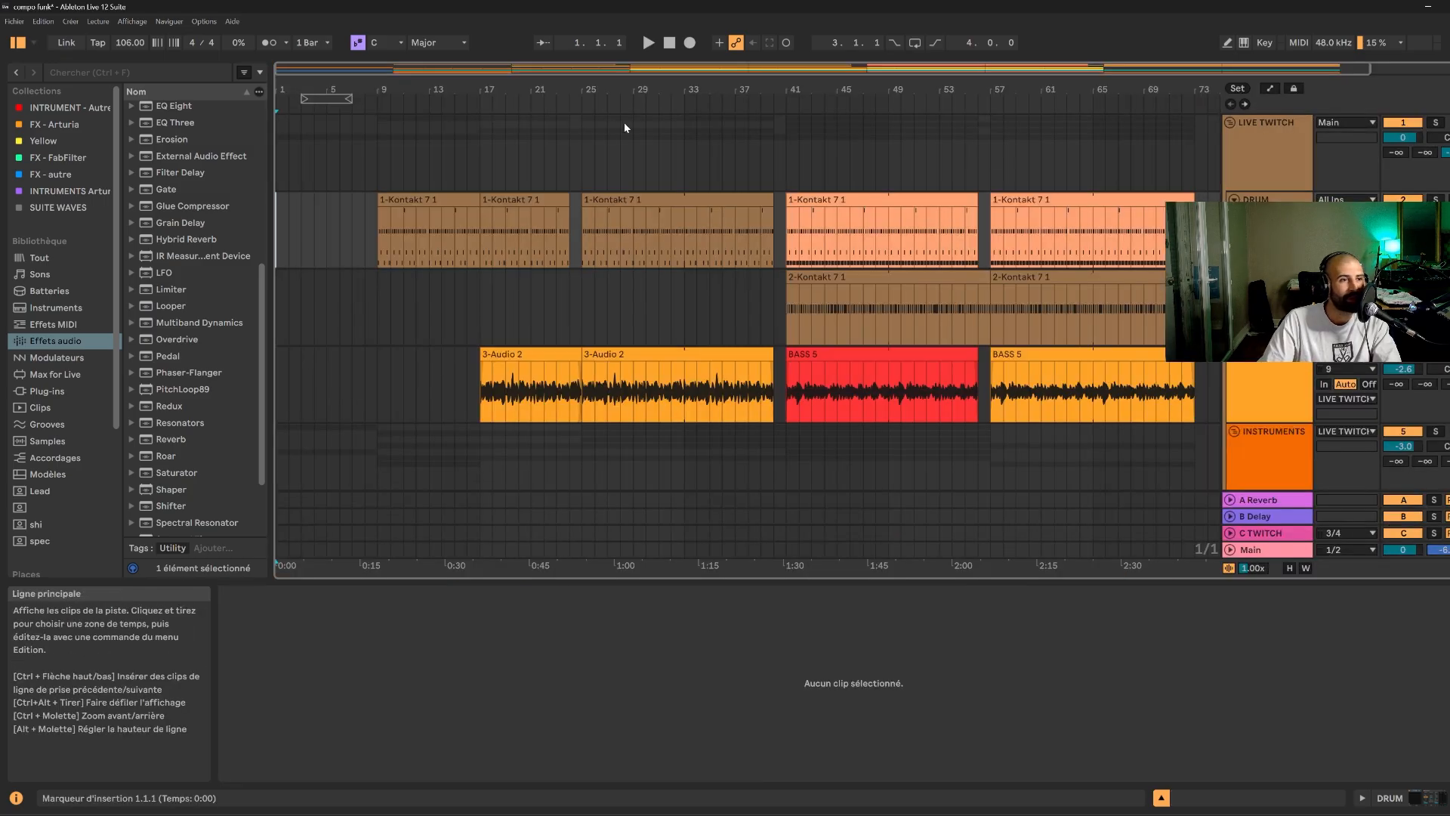
pyautogui.scroll(-10, 441, 277)
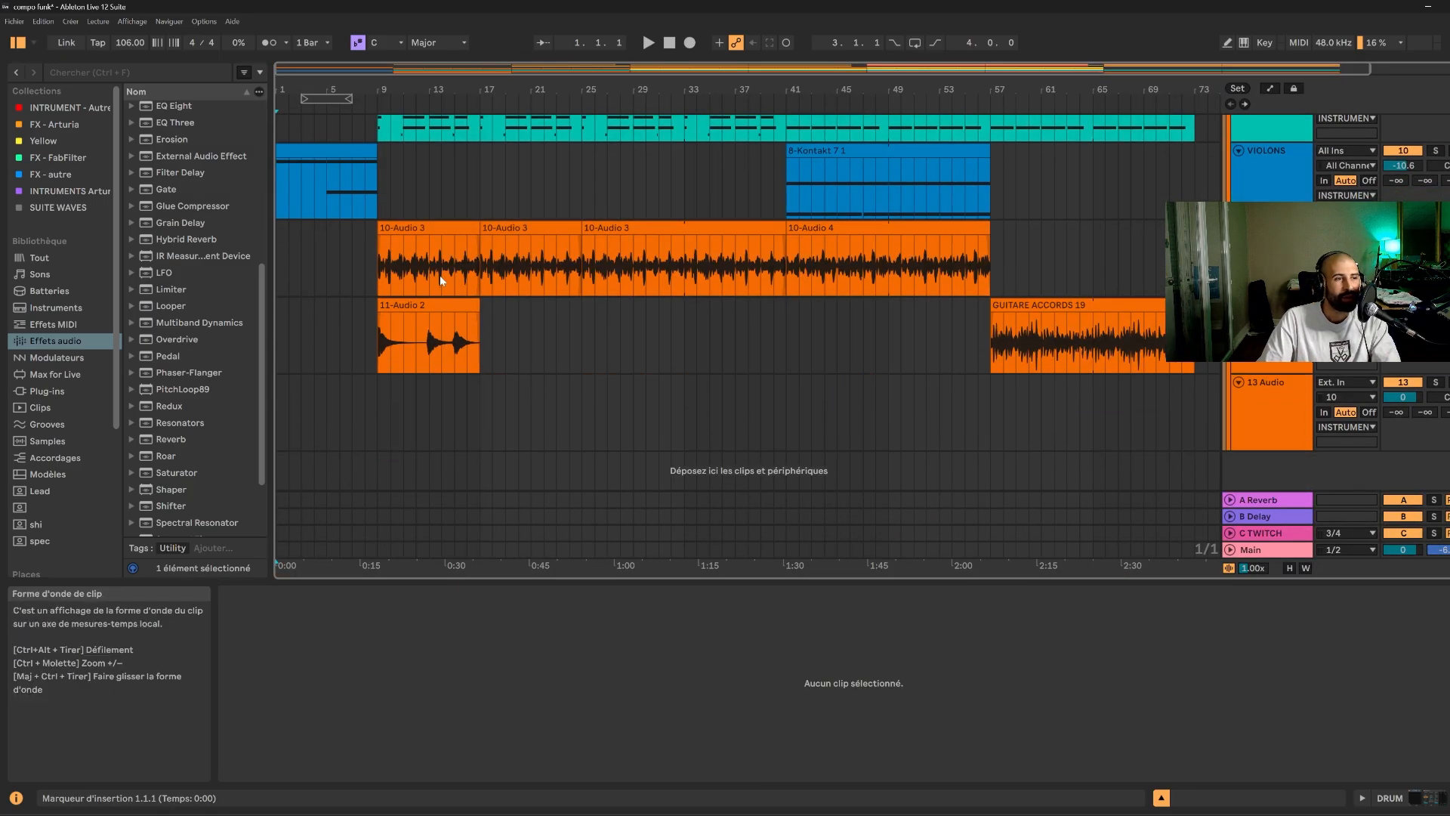
pyautogui.scroll(3, 440, 275)
# - Set the loop region over the 8 intro bars and start playback from bar 9
pyautogui.moveTo(347, 98)
pyautogui.mouseDown()
pyautogui.moveTo(325, 99)
pyautogui.moveTo(377, 97)
pyautogui.mouseUp()
pyautogui.click(350, 145)
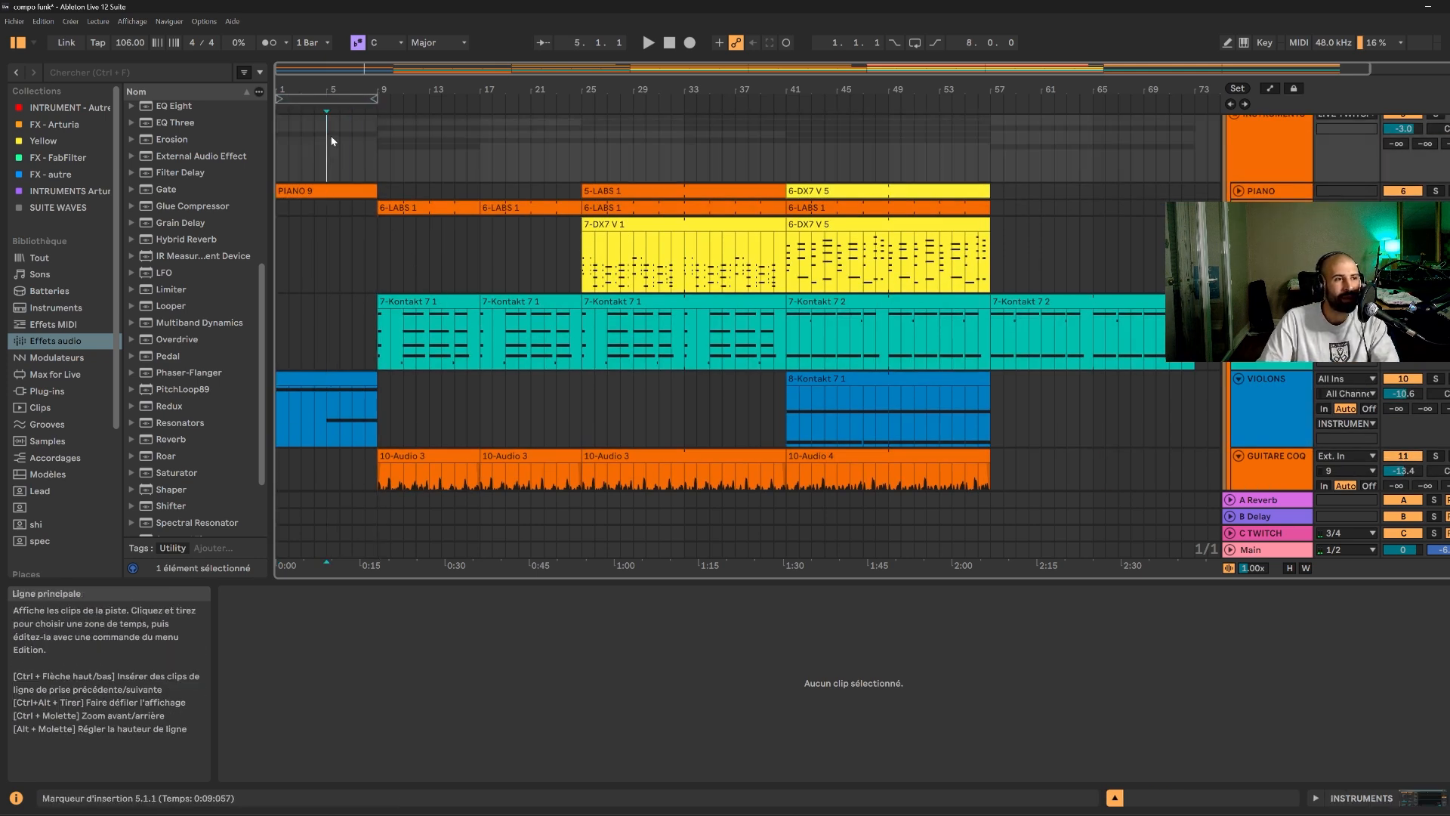
pyautogui.click(380, 144)
pyautogui.press('space')
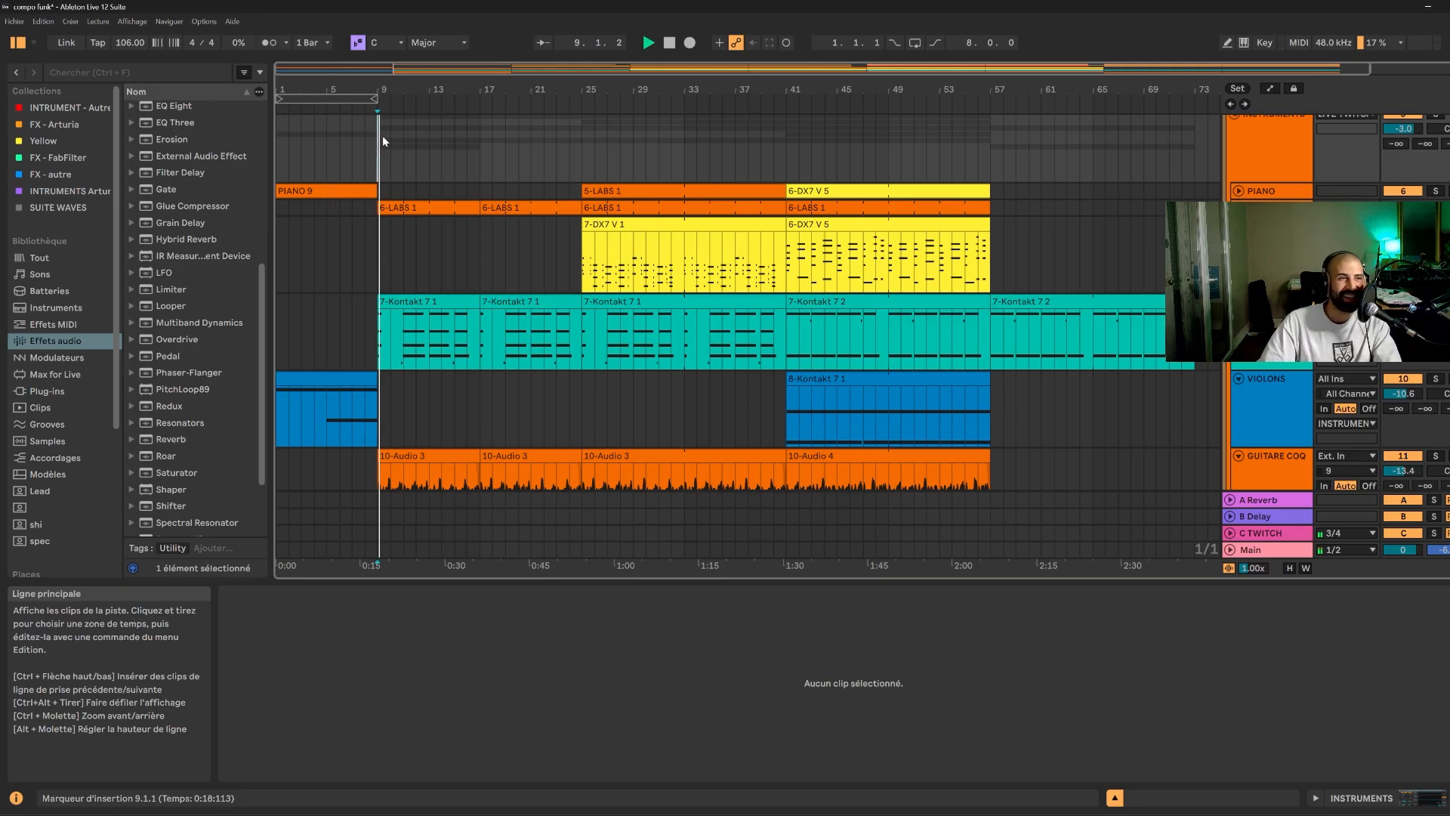
# - Set the loop region from bar 9 to bar 73, select its clips on all tracks and move them one bar later to bar 10
pyautogui.click(338, 97)
pyautogui.moveTo(338, 97); pyautogui.dragTo(1194, 113)
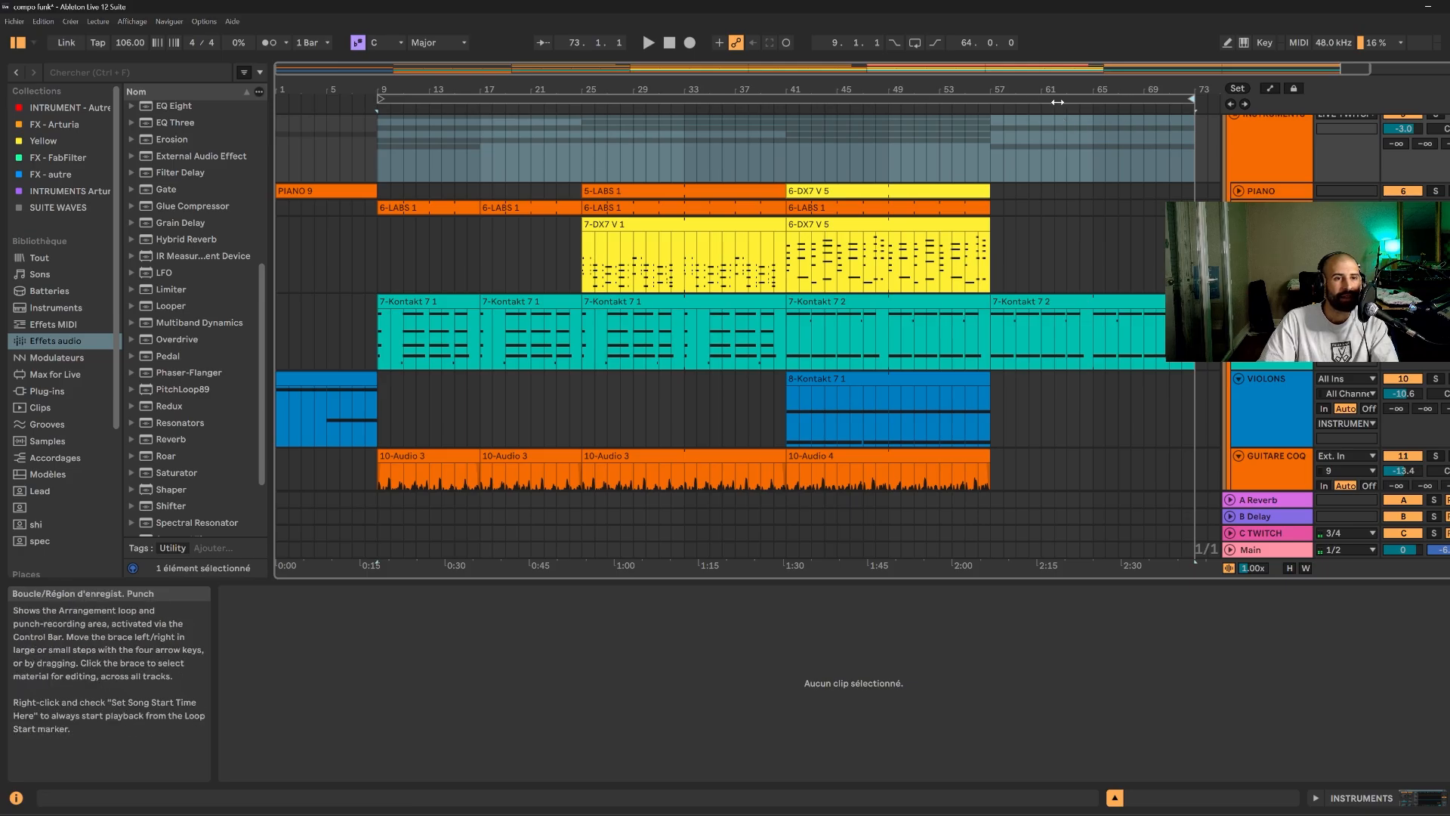
pyautogui.click(1058, 99)
pyautogui.scroll(-1, 1017, 206)
pyautogui.scroll(-3, 1017, 207)
pyautogui.scroll(6, 1017, 207)
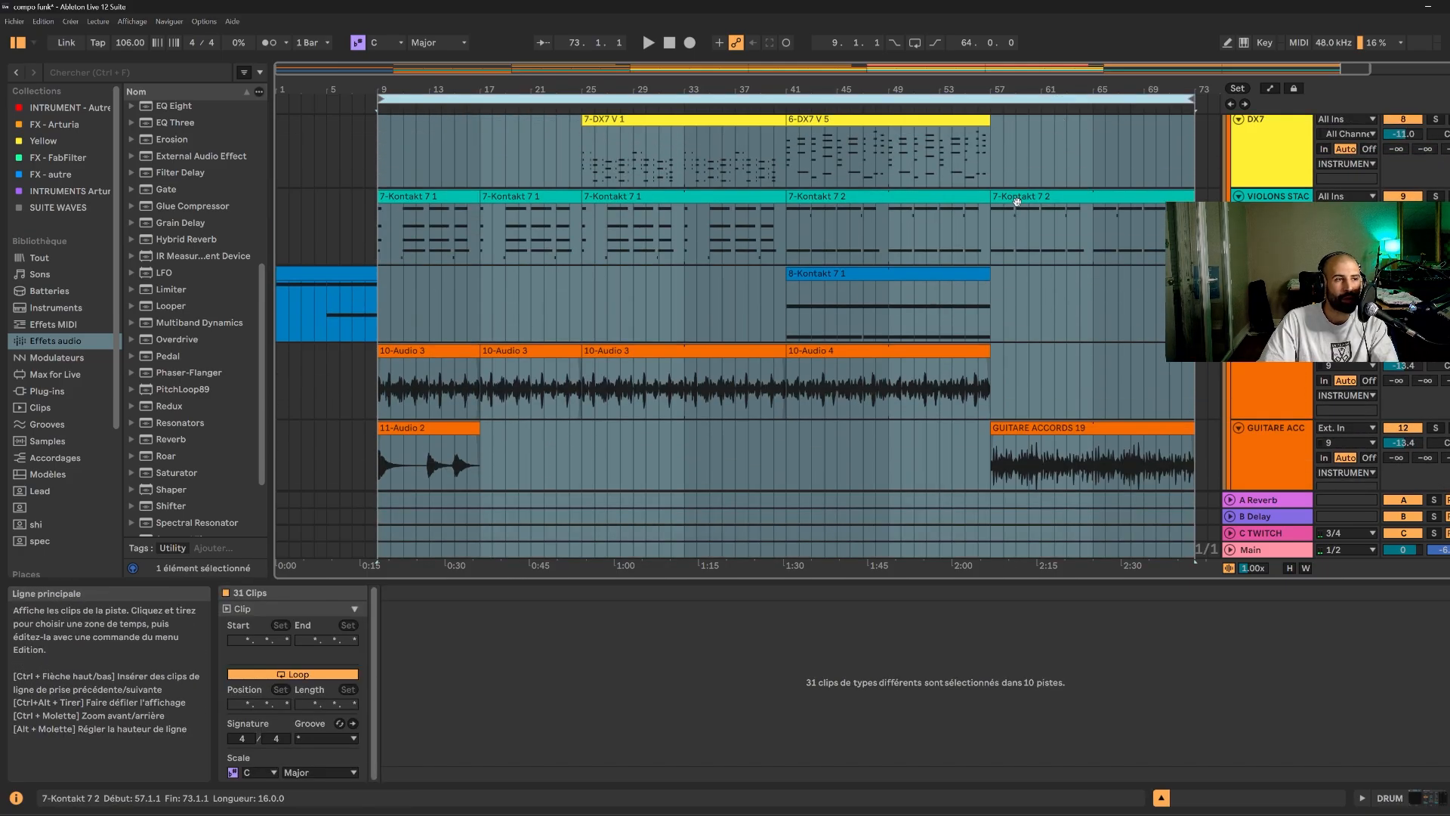
pyautogui.moveTo(406, 65); pyautogui.dragTo(320, 74)
pyautogui.moveTo(480, 70); pyautogui.dragTo(477, 77)
pyautogui.moveTo(507, 347); pyautogui.dragTo(547, 353)
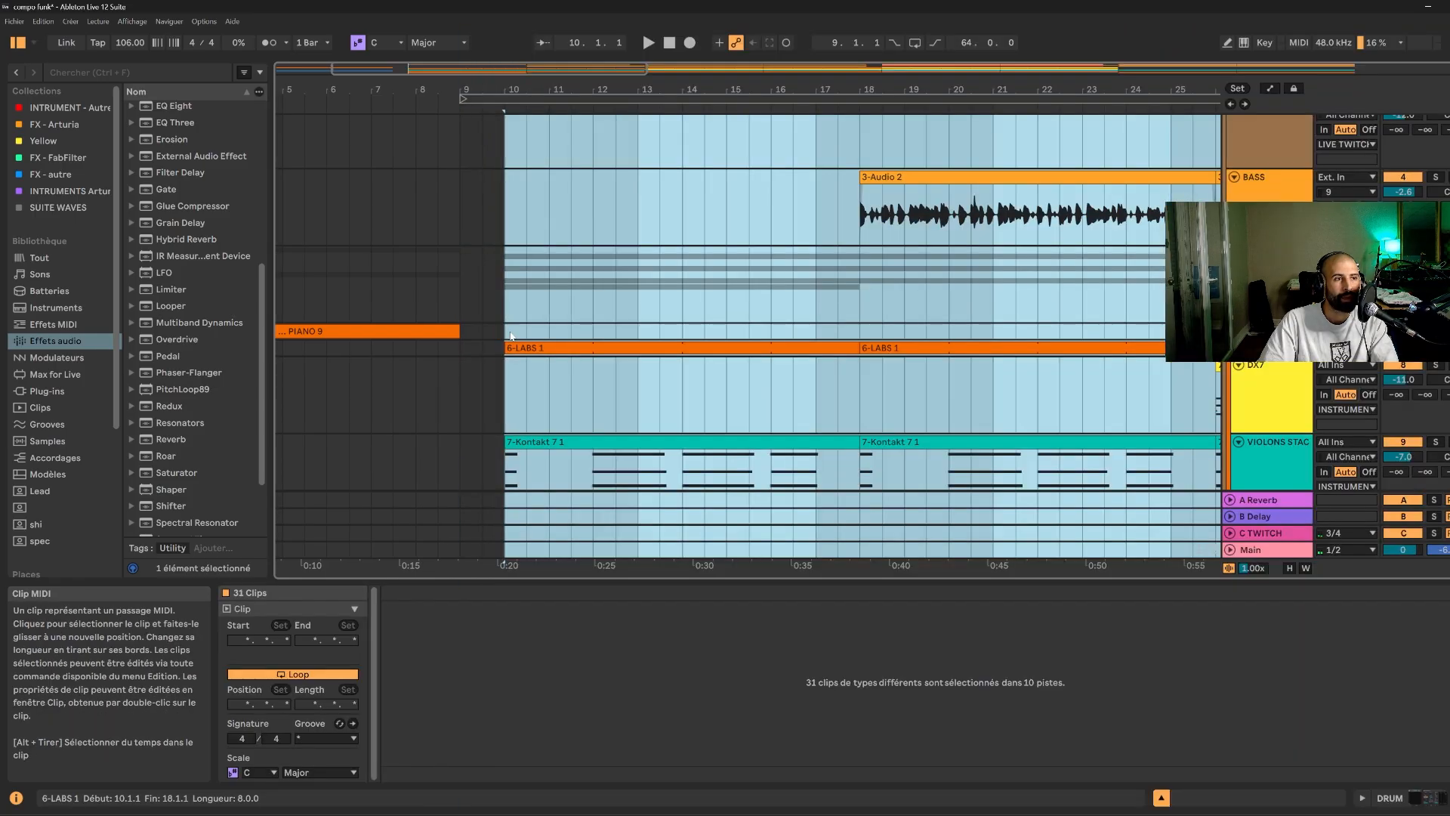
# - Play the transition from bar 8 and examine the empty bar 9 between the intro and the following clips
pyautogui.click(424, 225)
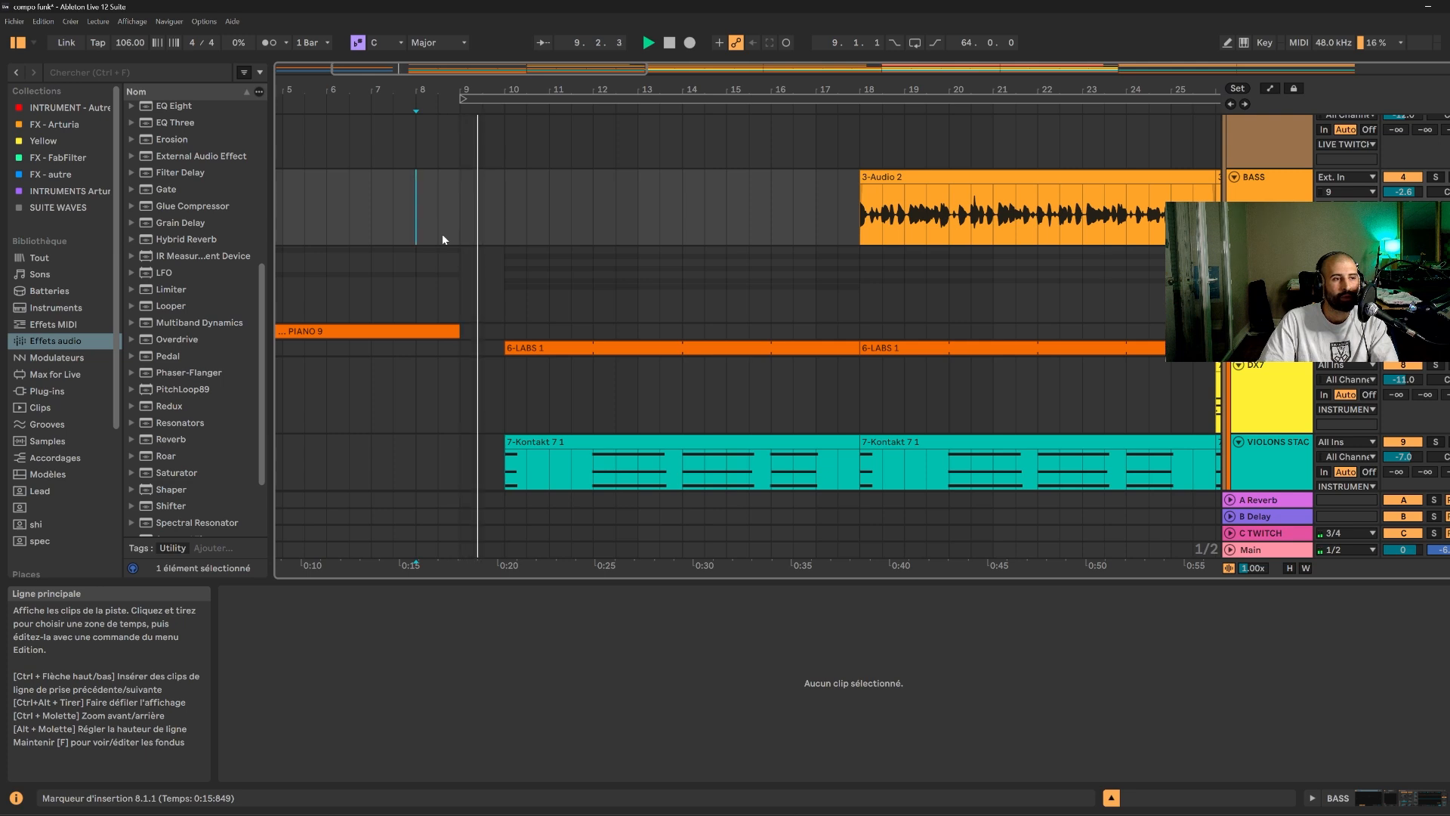
pyautogui.press('space')
pyautogui.press('space')
pyautogui.press('space')
pyautogui.moveTo(562, 69); pyautogui.dragTo(510, 69)
pyautogui.moveTo(631, 299); pyautogui.dragTo(668, 353)
pyautogui.click(650, 410)
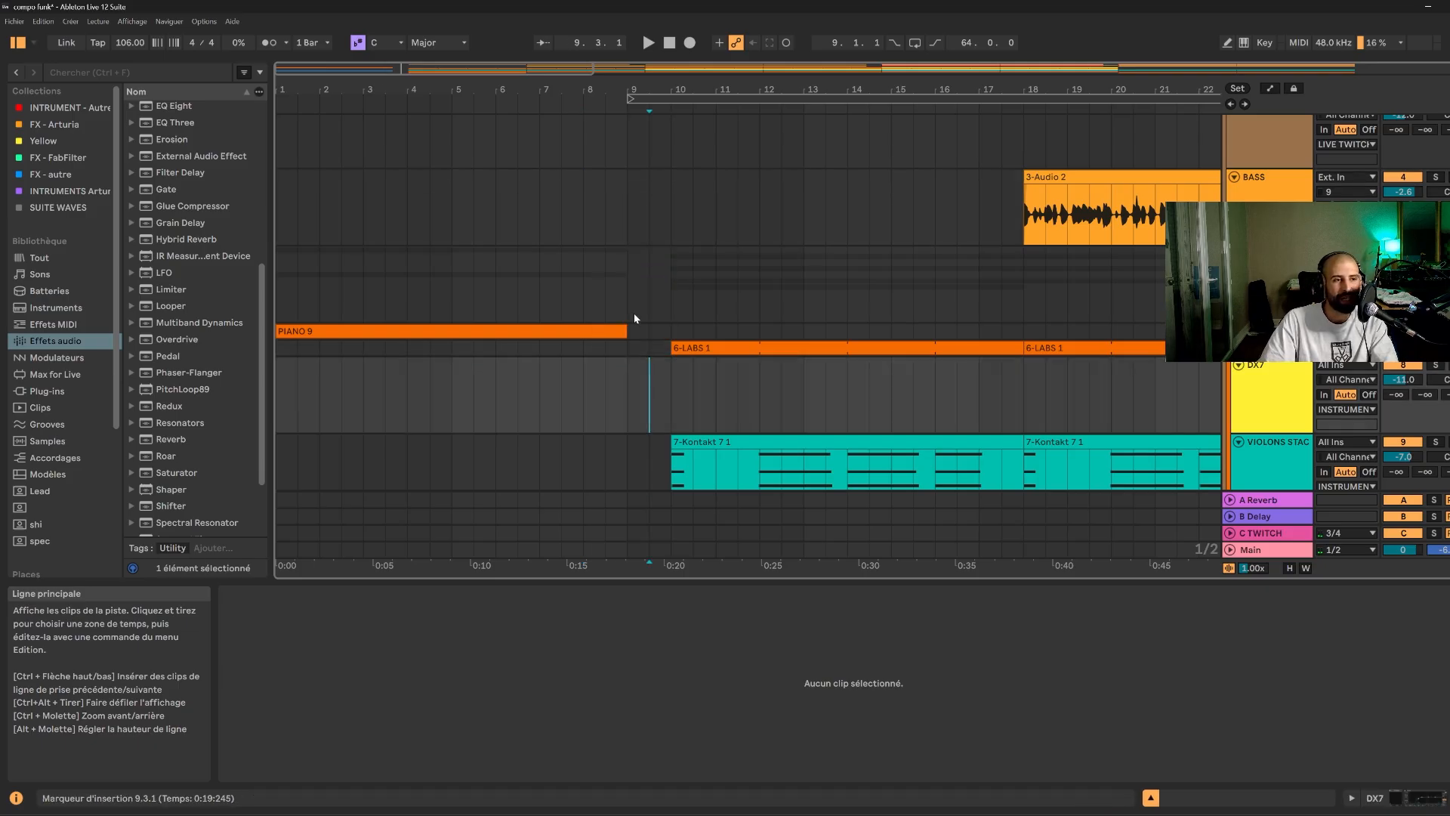
pyautogui.click(664, 302)
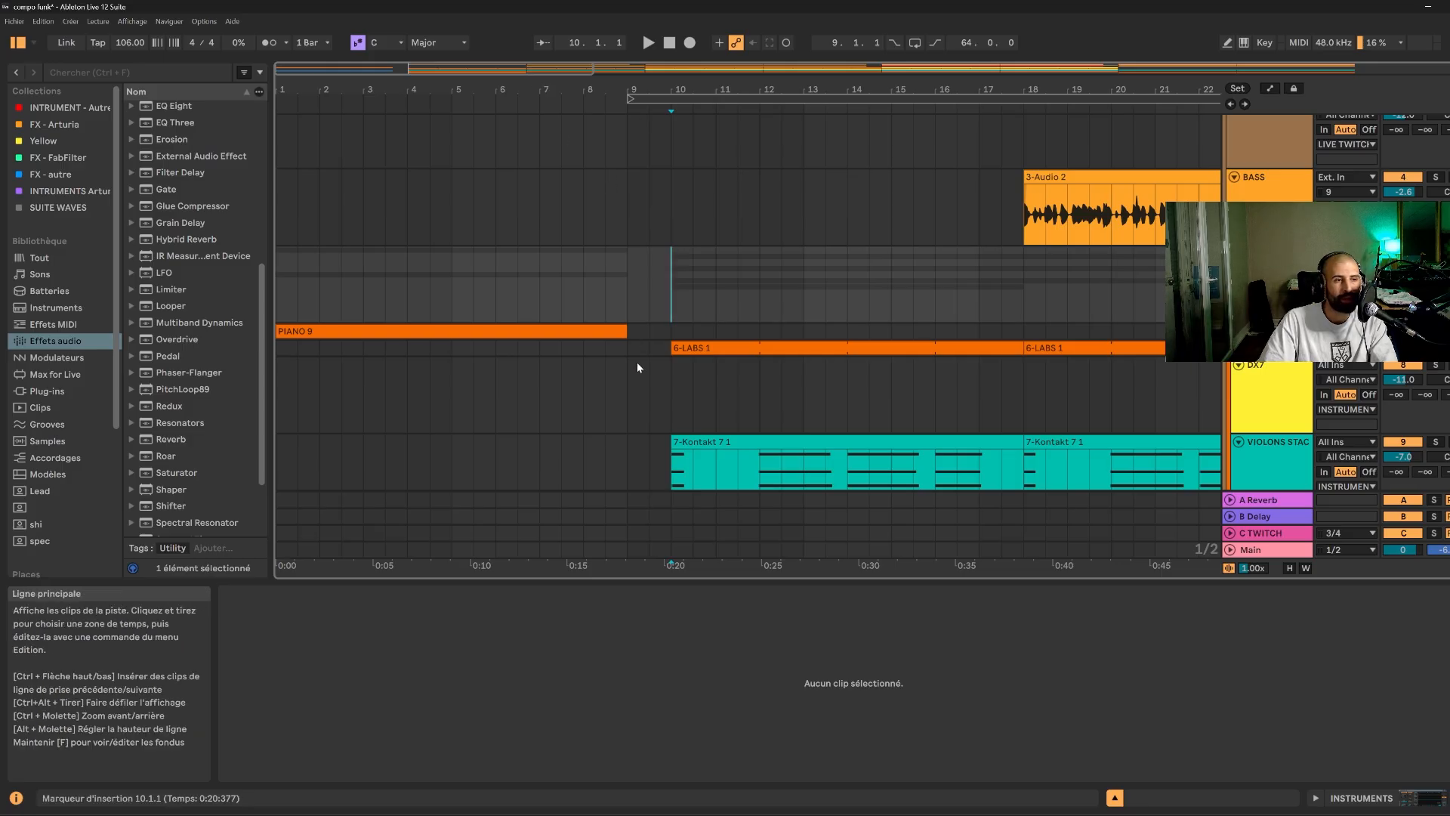
pyautogui.click(580, 368)
# - Unfold the Main and PIANO tracks and show the arrangement's automation lanes, including the Main track's Song Tempo
pyautogui.click(1230, 550)
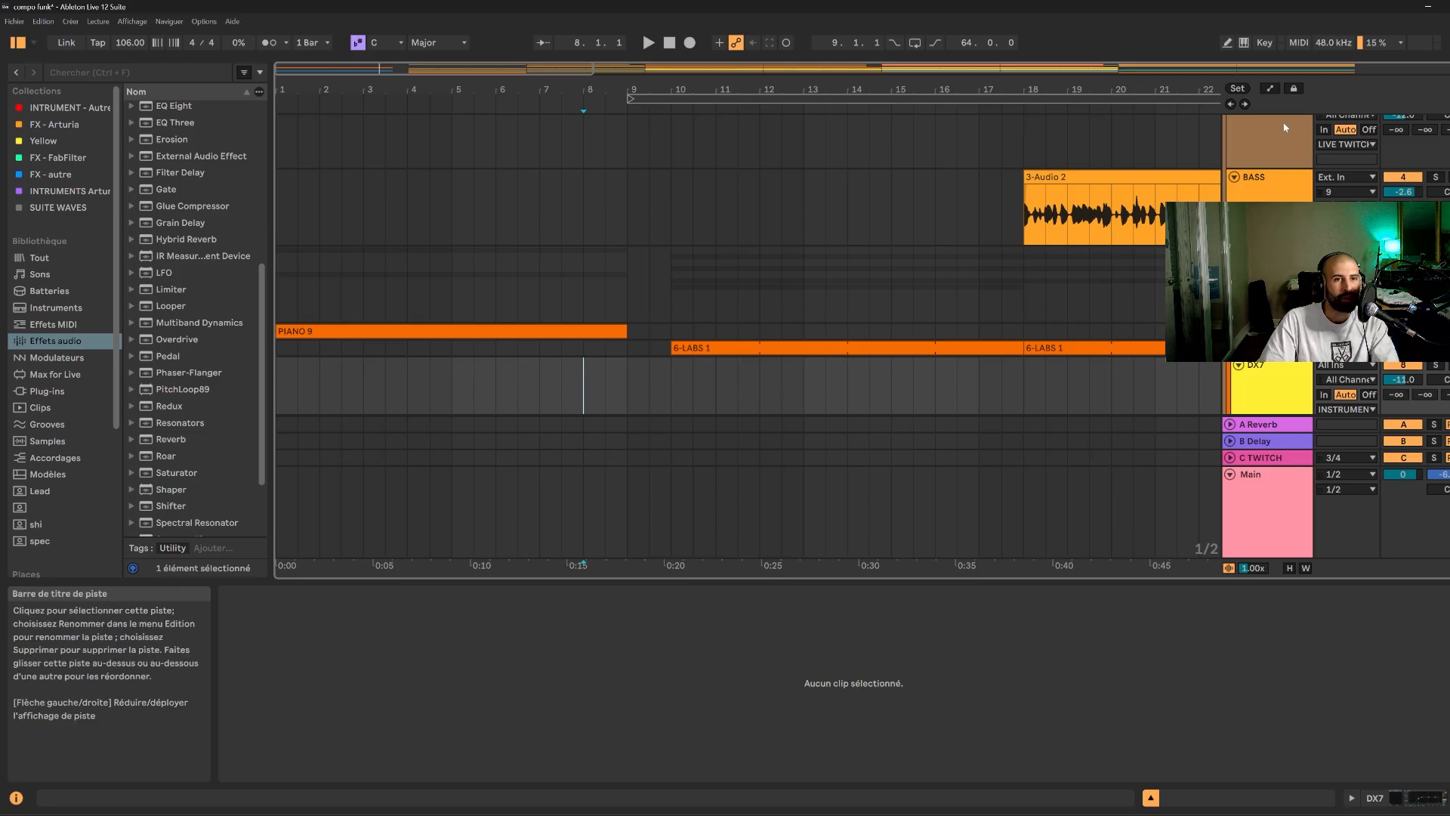
pyautogui.click(1270, 89)
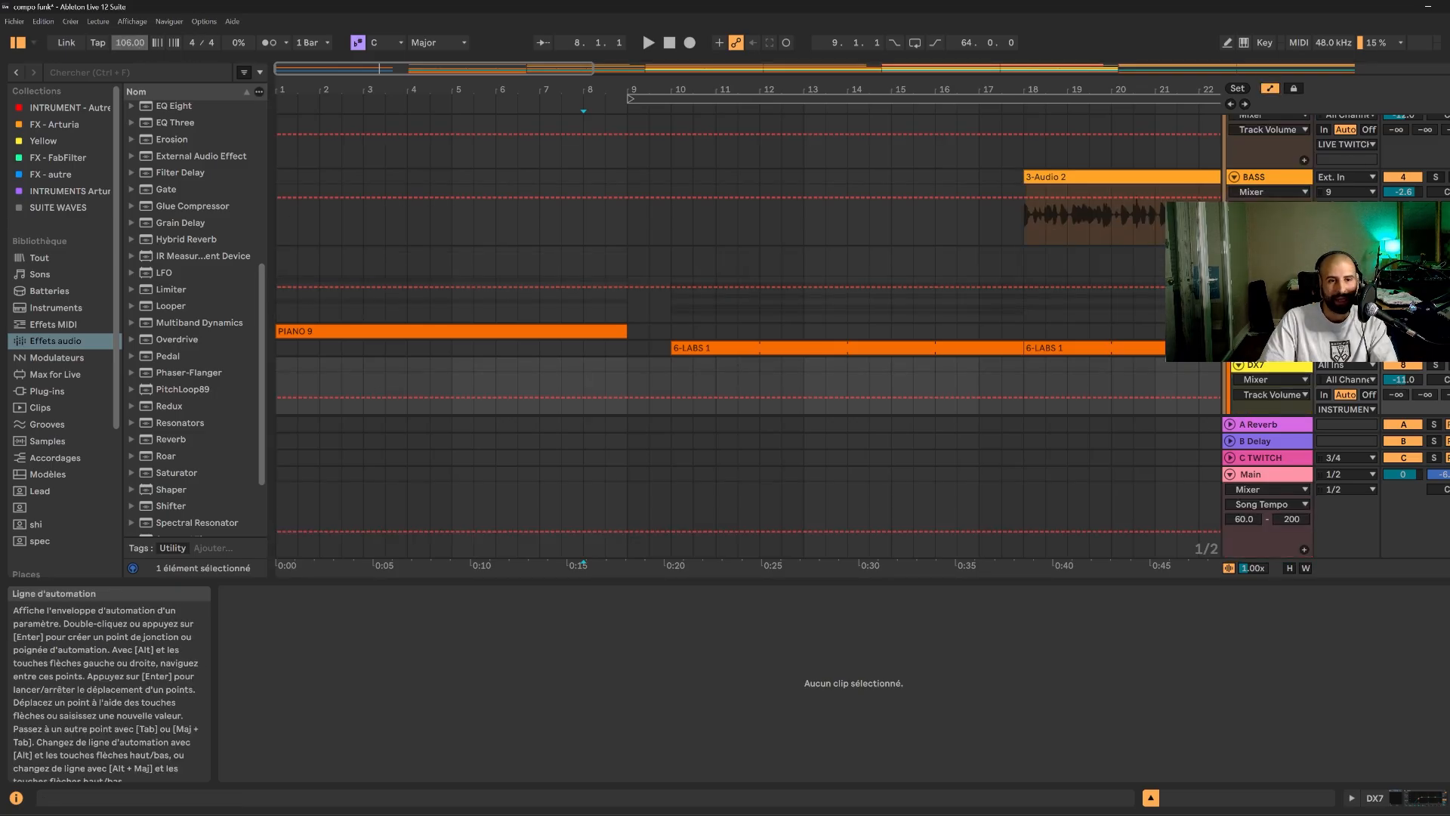
pyautogui.click(1239, 331)
pyautogui.scroll(-2, 529, 445)
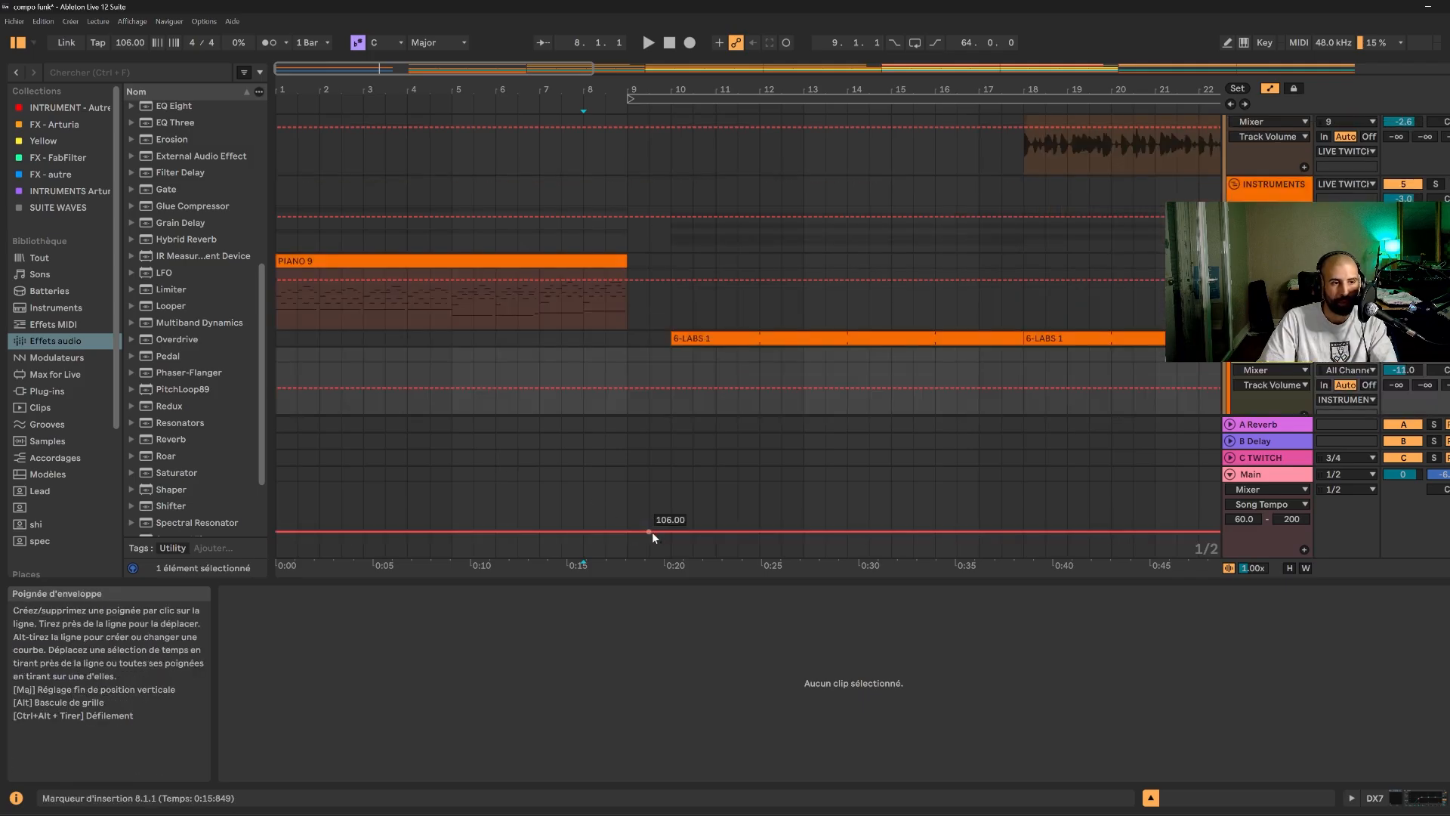
# - Draw a Song Tempo slowdown from 106 BPM at bar 7 to about 63 BPM at bar 9, returning to 106 mid-bar, and play it
pyautogui.click(625, 532)
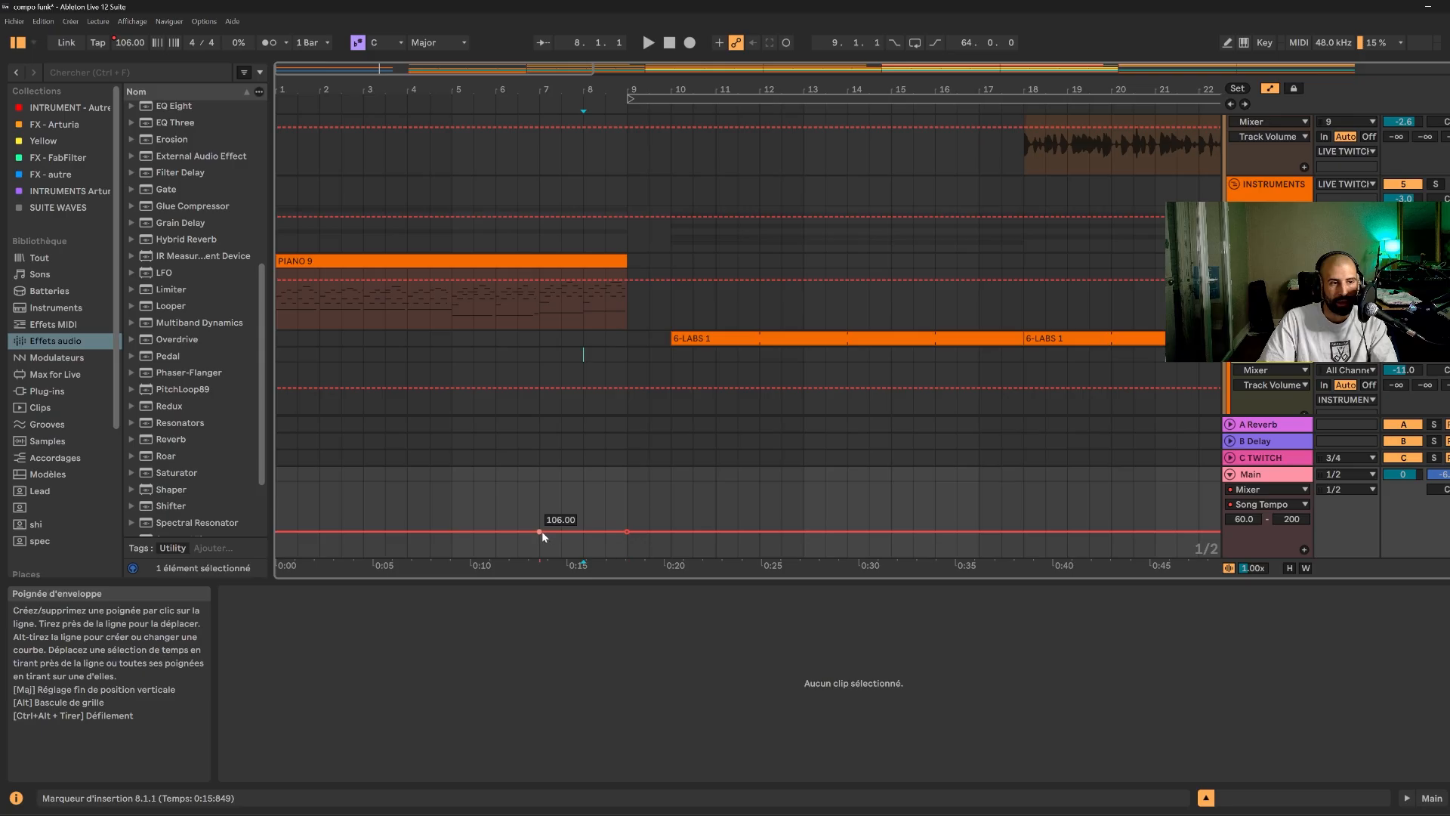
pyautogui.moveTo(625, 533); pyautogui.dragTo(626, 556)
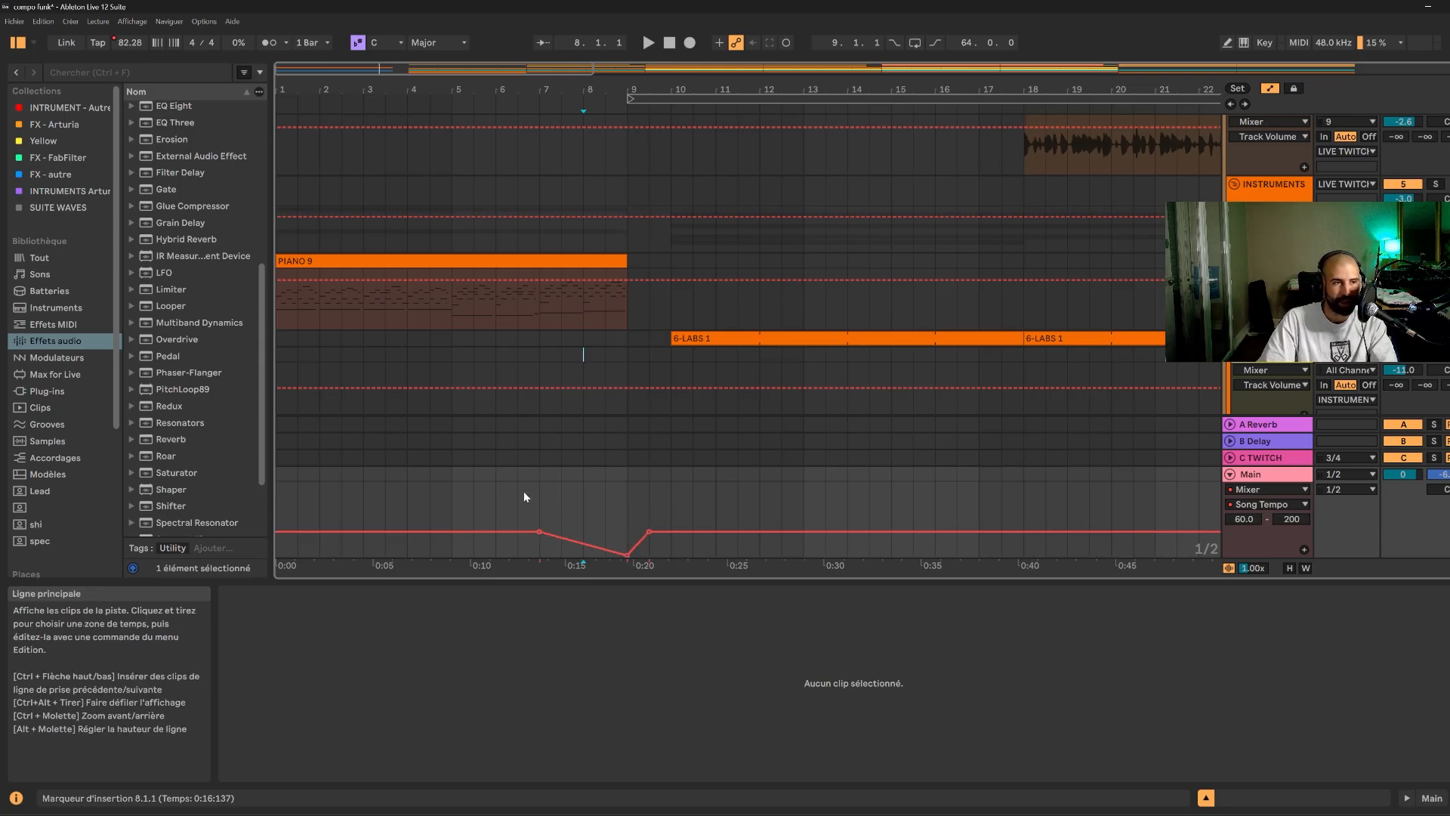
pyautogui.click(522, 322)
pyautogui.press('space')
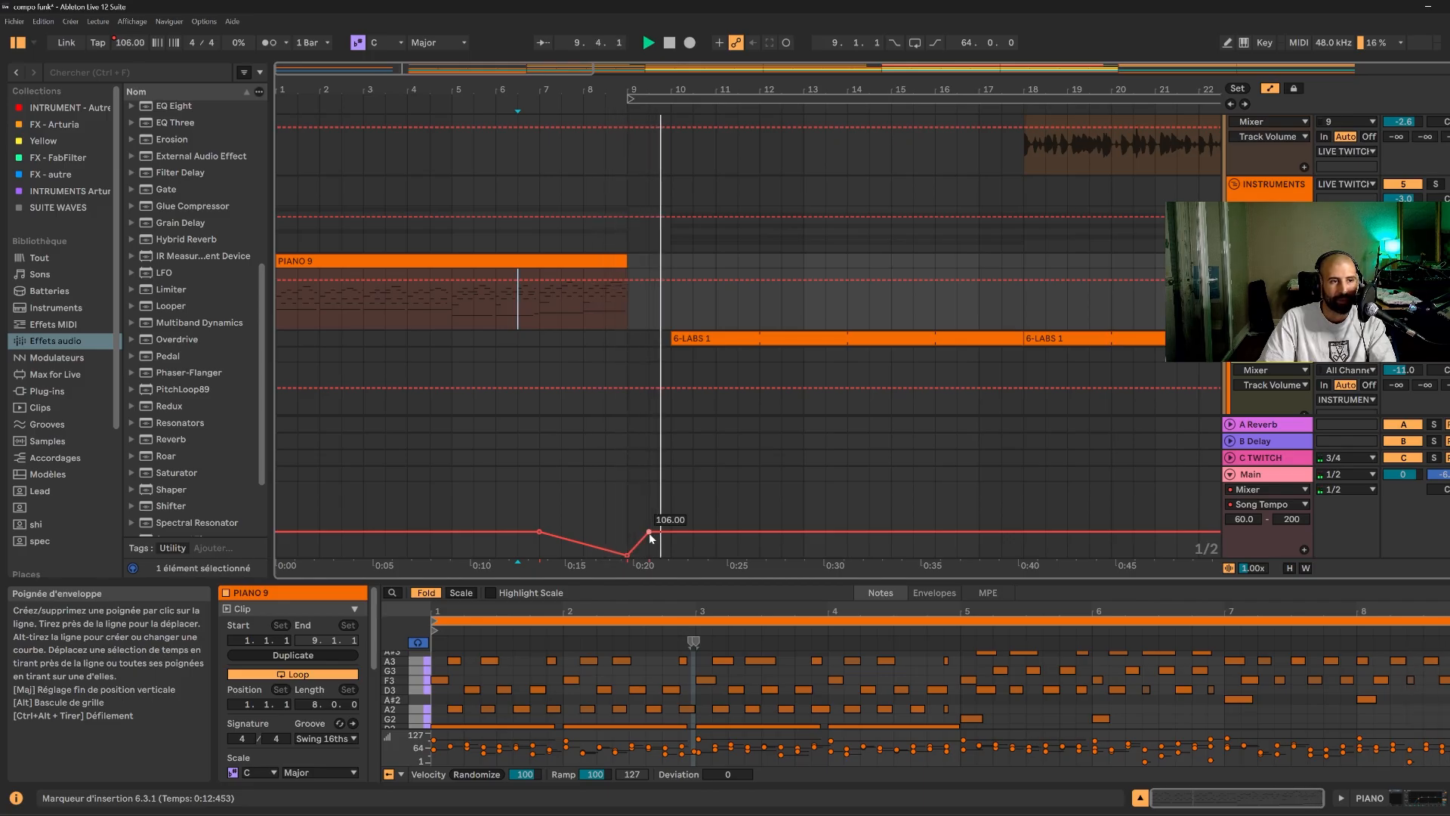
pyautogui.scroll(-5, 609, 348)
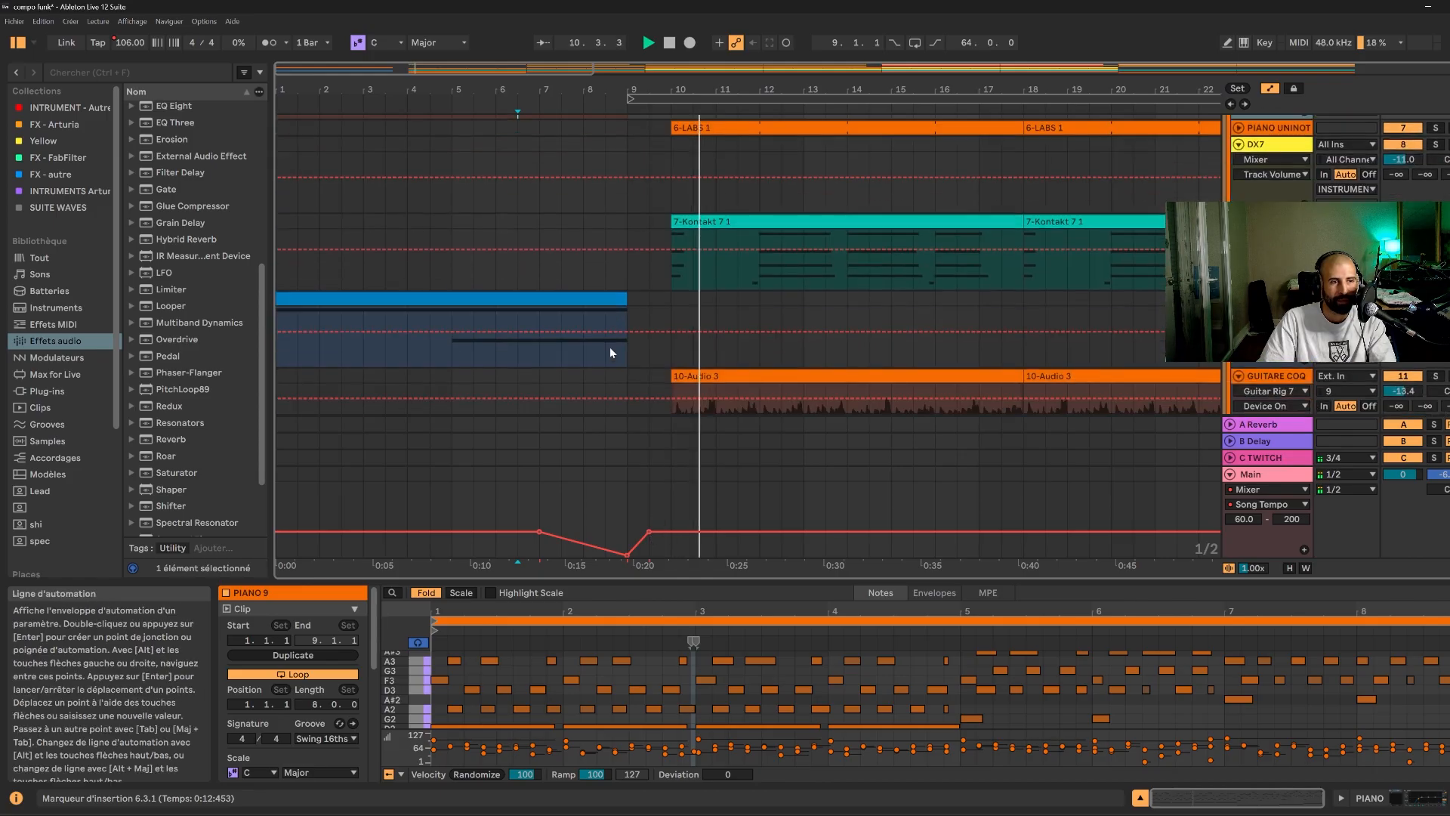
# - Play the blue VIOLONS intro clip from bar 8 and extend its end to bar 10
pyautogui.click(606, 302)
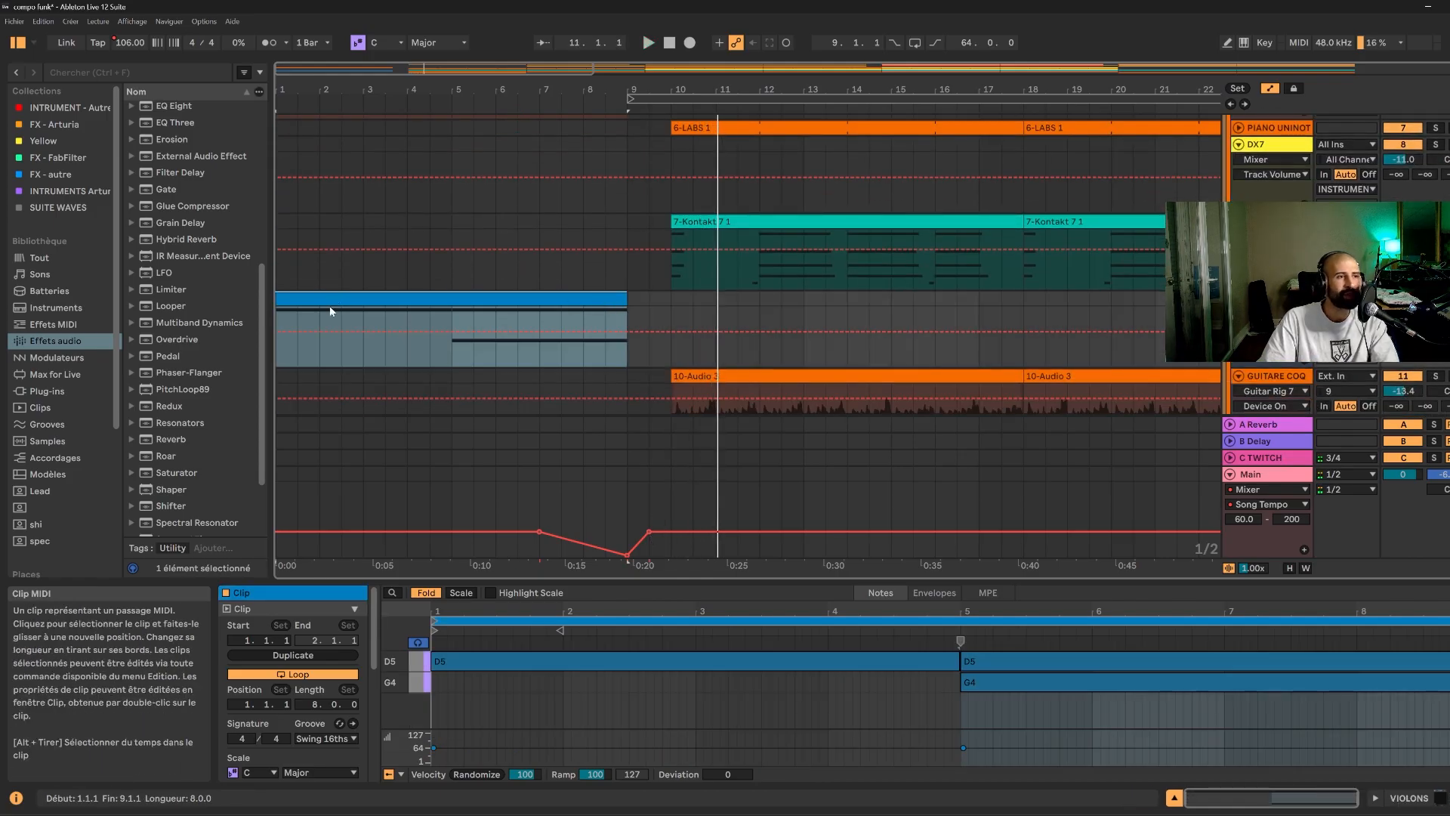
pyautogui.click(581, 313)
pyautogui.press('space')
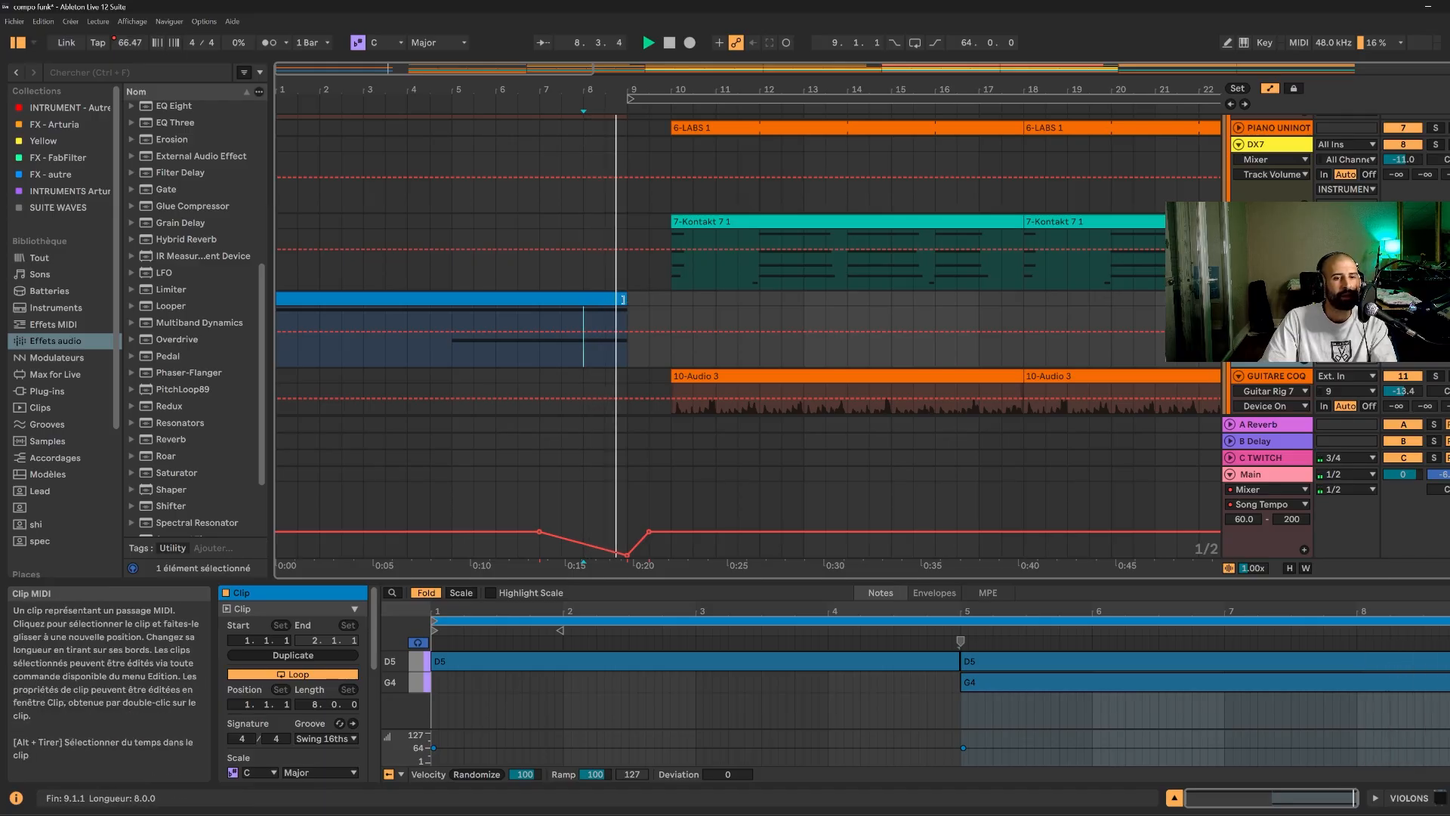
pyautogui.moveTo(623, 300); pyautogui.dragTo(661, 298)
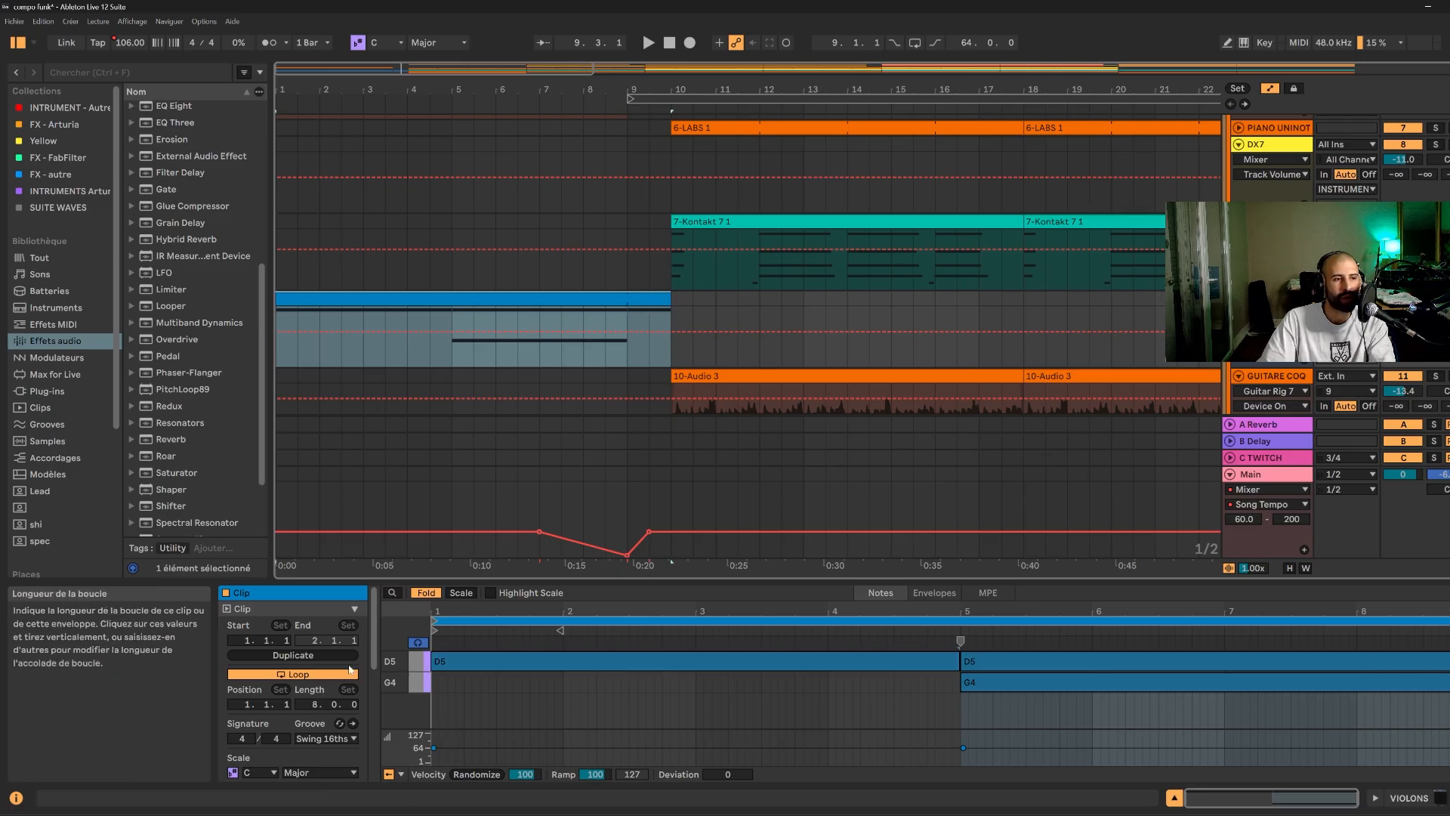
# - Set the VIOLONS clip's loop length to 9 bars and lengthen its second D5 and G4 notes to the clip's end
pyautogui.moveTo(631, 349); pyautogui.dragTo(277, 361)
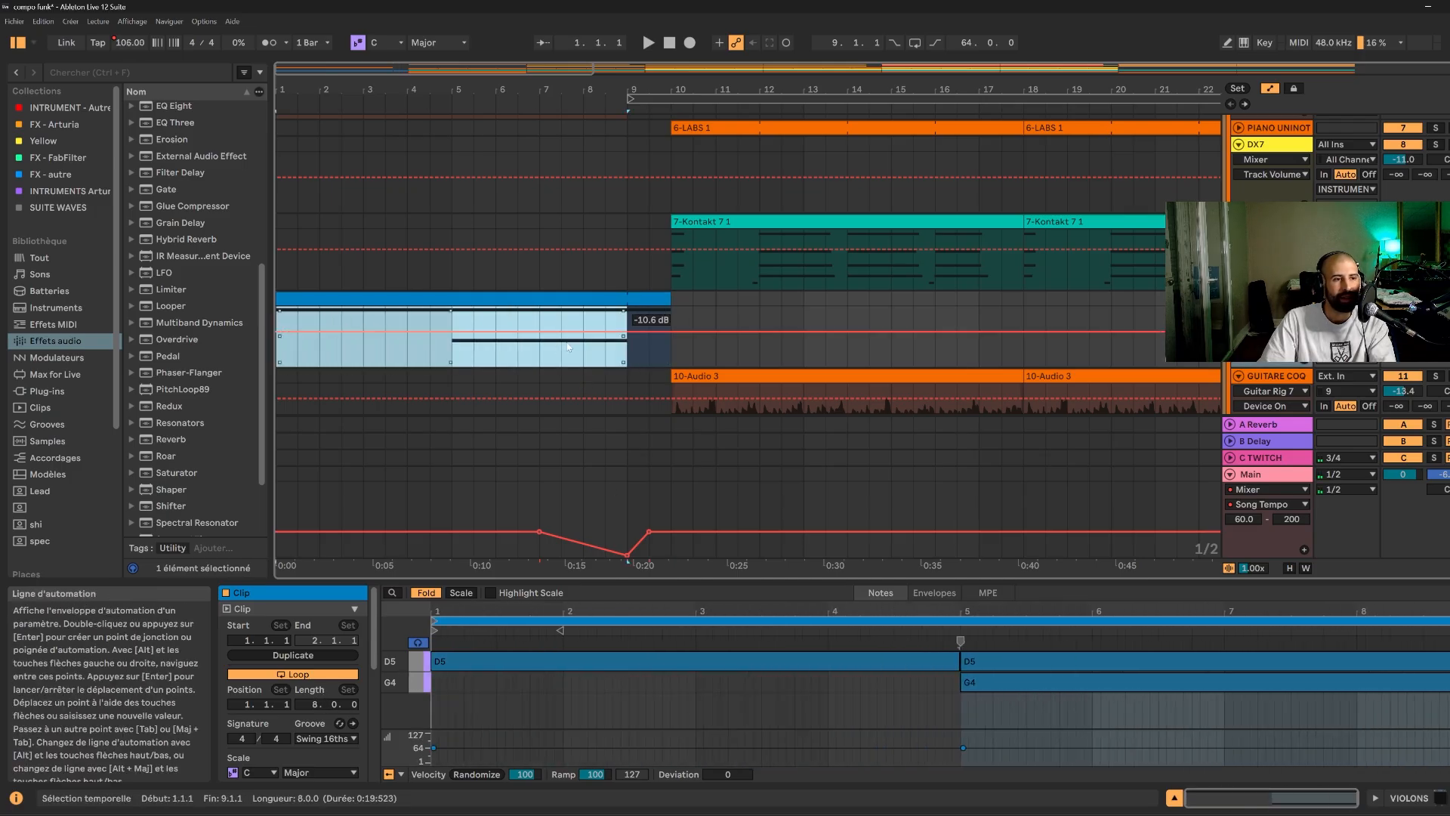
pyautogui.moveTo(631, 317); pyautogui.dragTo(670, 313)
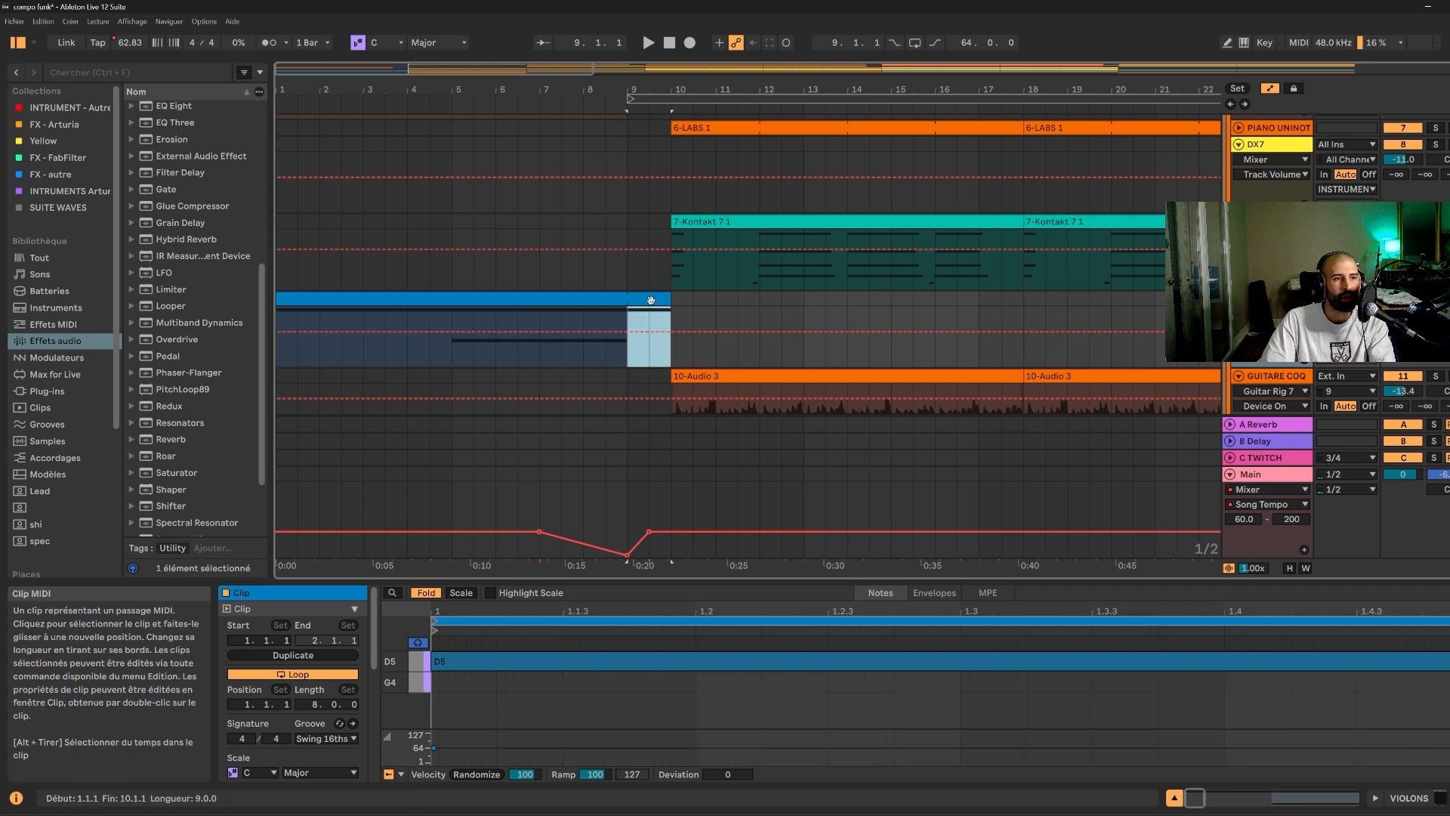
pyautogui.click(650, 300)
pyautogui.click(310, 703)
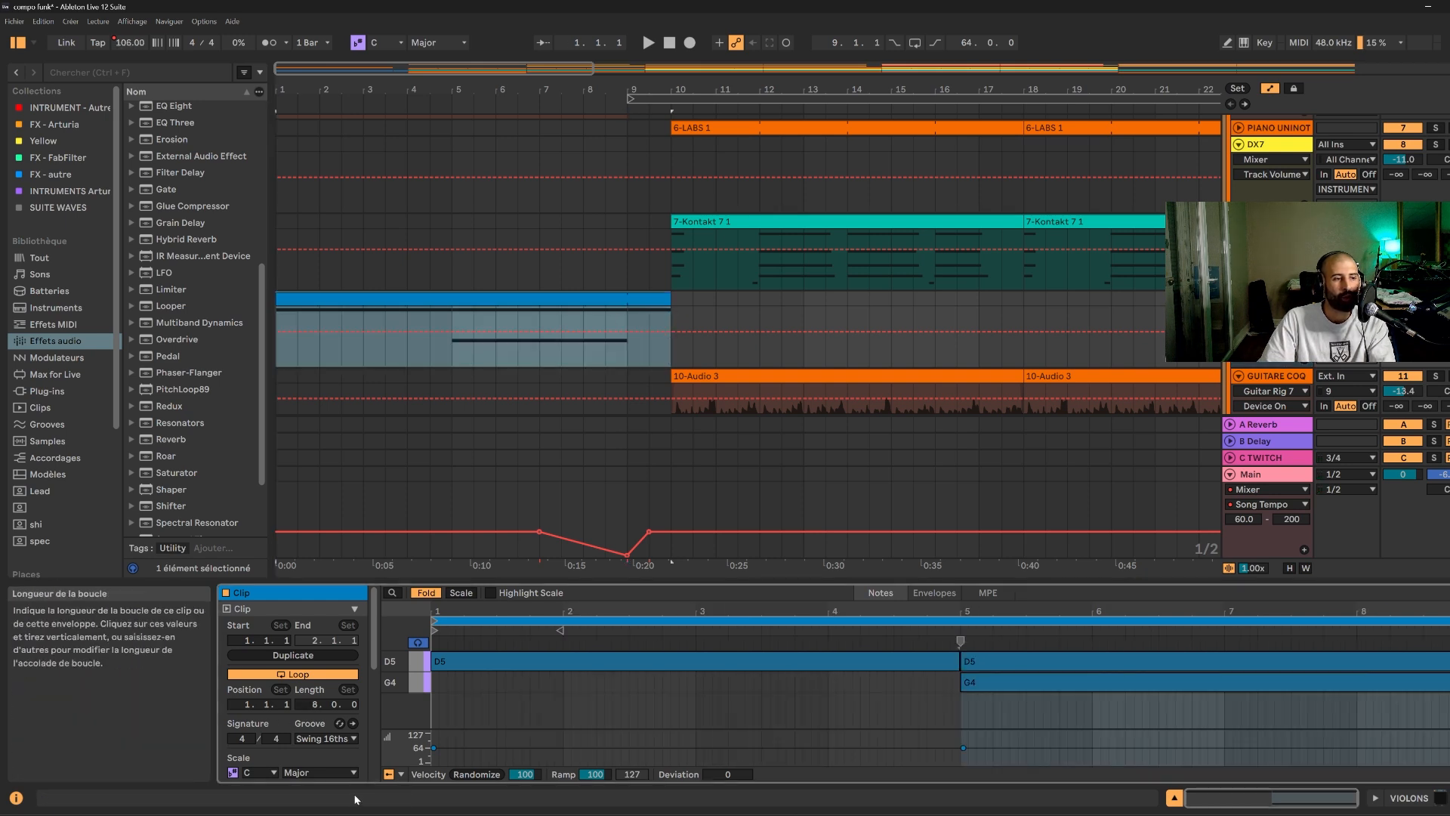
pyautogui.press('Up')
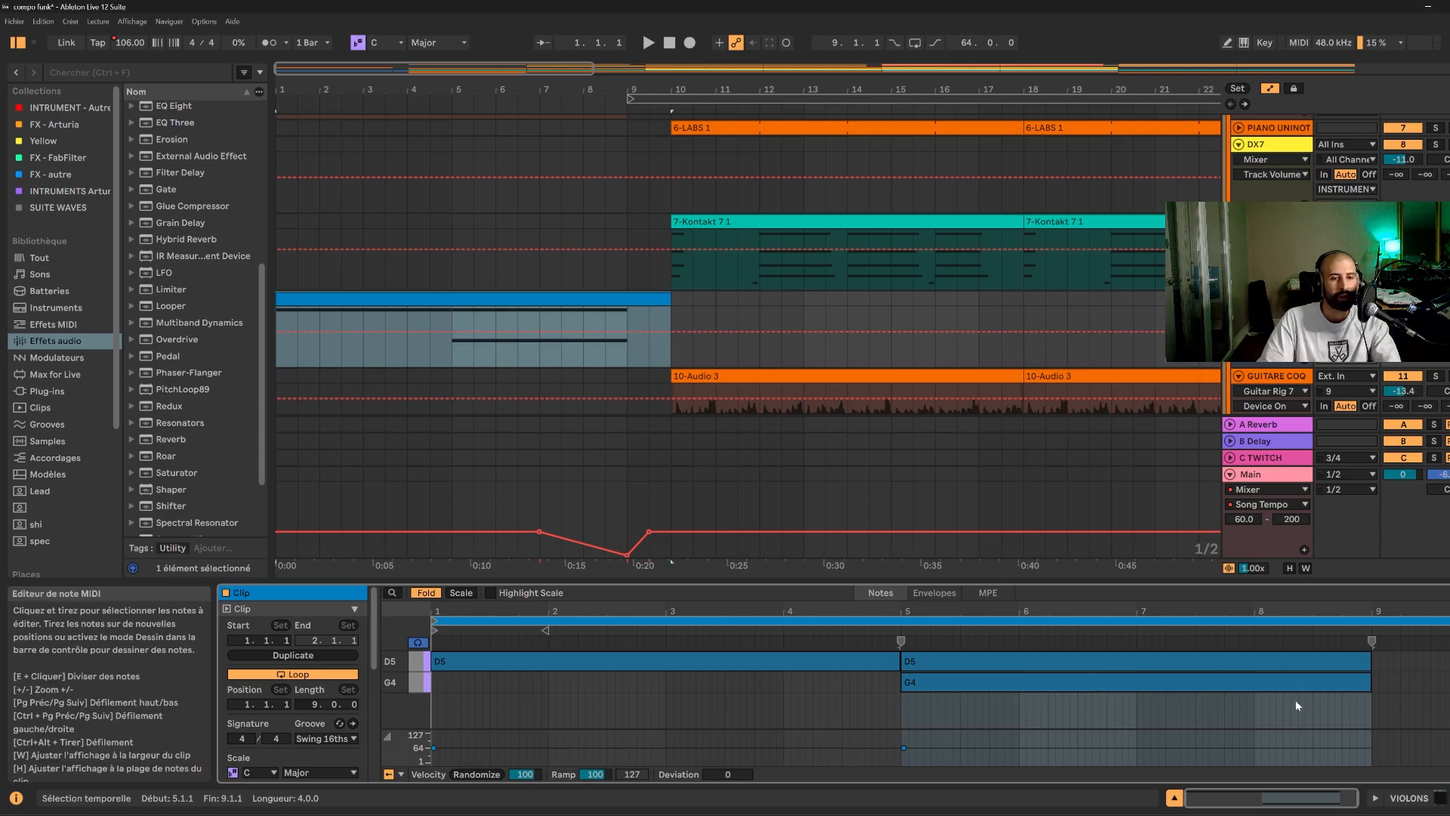
pyautogui.moveTo(1389, 657); pyautogui.dragTo(1449, 683)
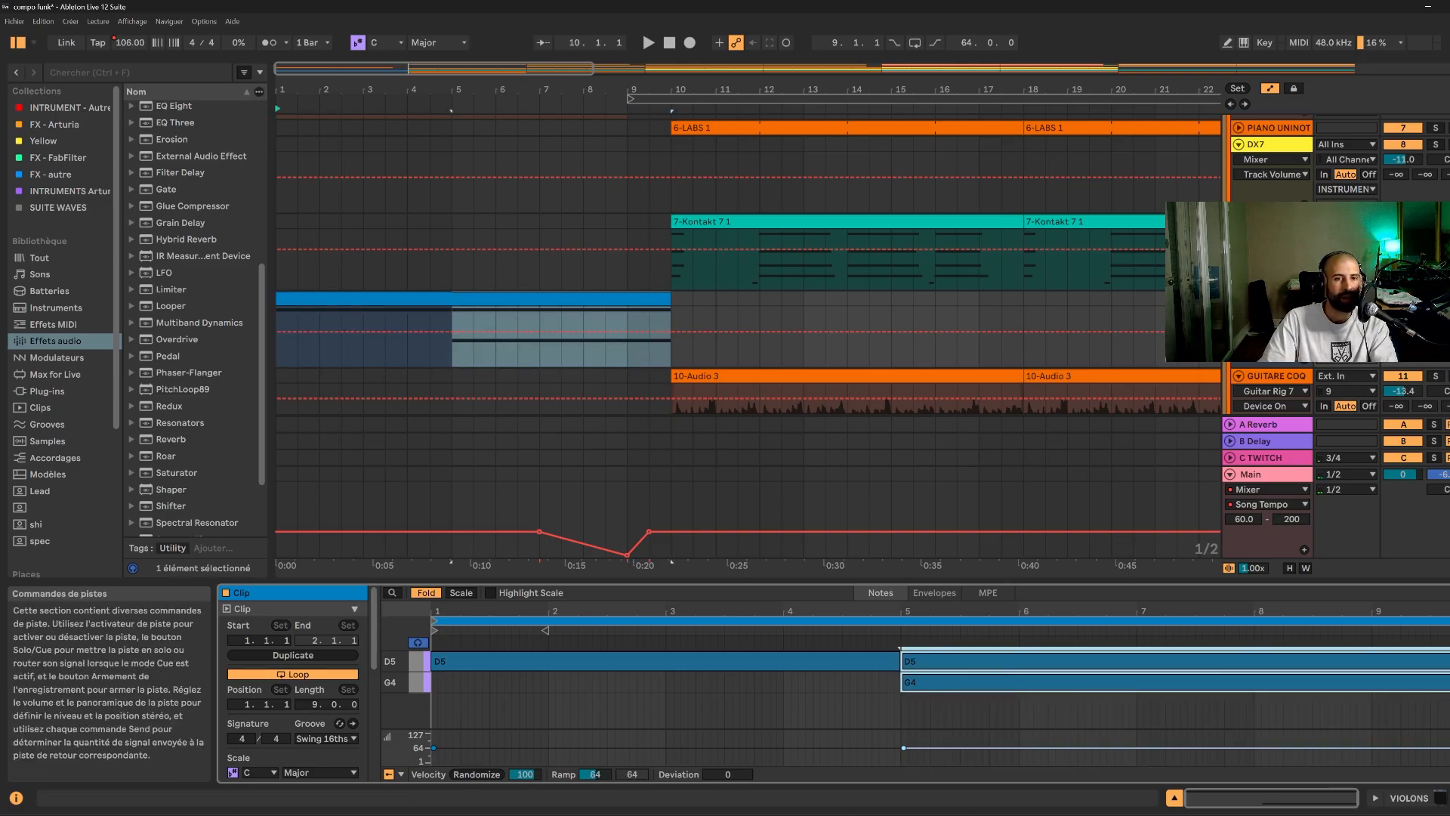
# - Draw a curved volume fade-out on VIOLONS from bar 9 to bar 10, returning to -10.6 dB shortly after, and play the transition
pyautogui.click(1402, 314)
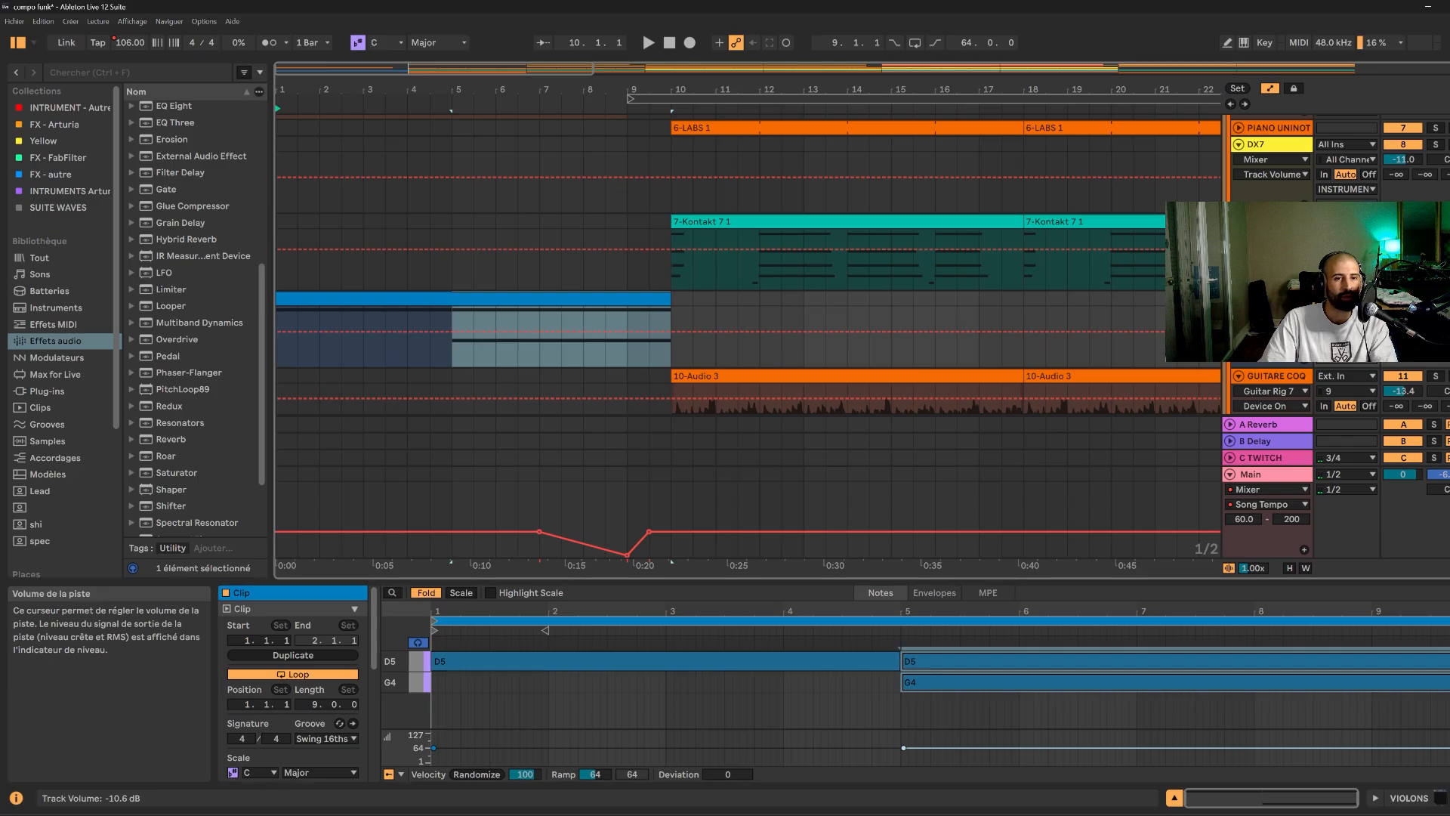
pyautogui.click(630, 334)
pyautogui.click(663, 334)
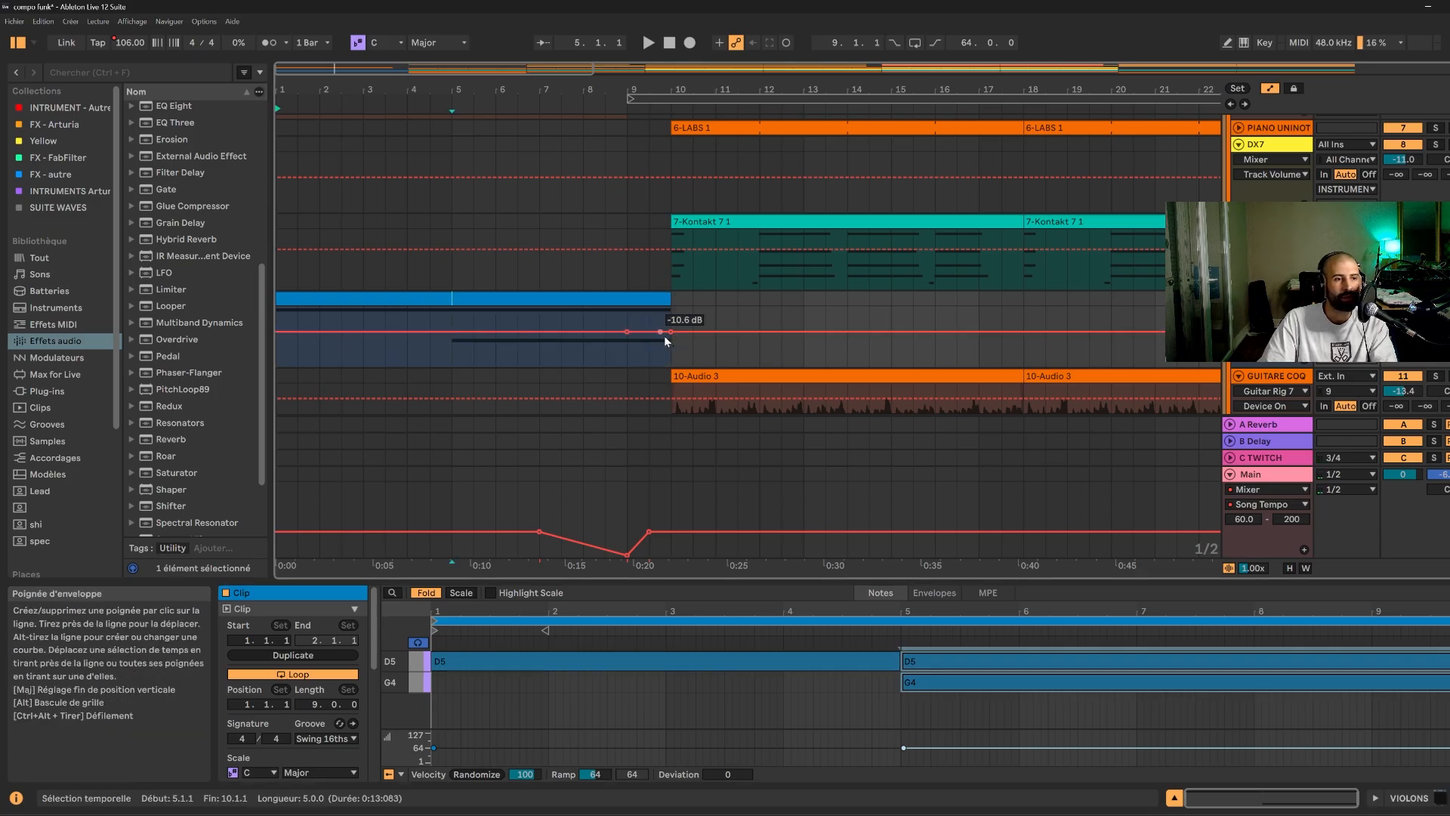
pyautogui.click(694, 334)
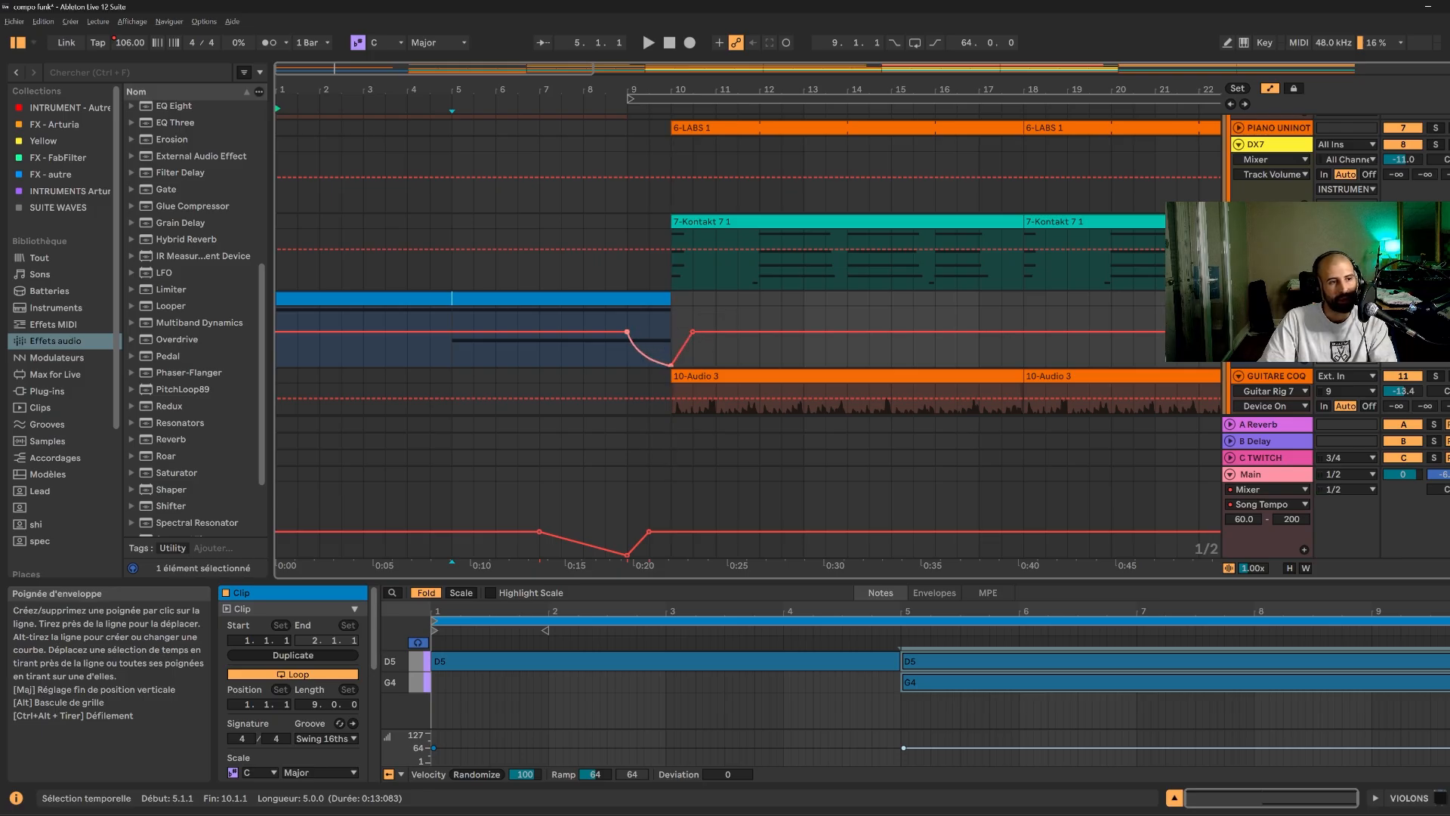
pyautogui.click(609, 332)
pyautogui.press('space')
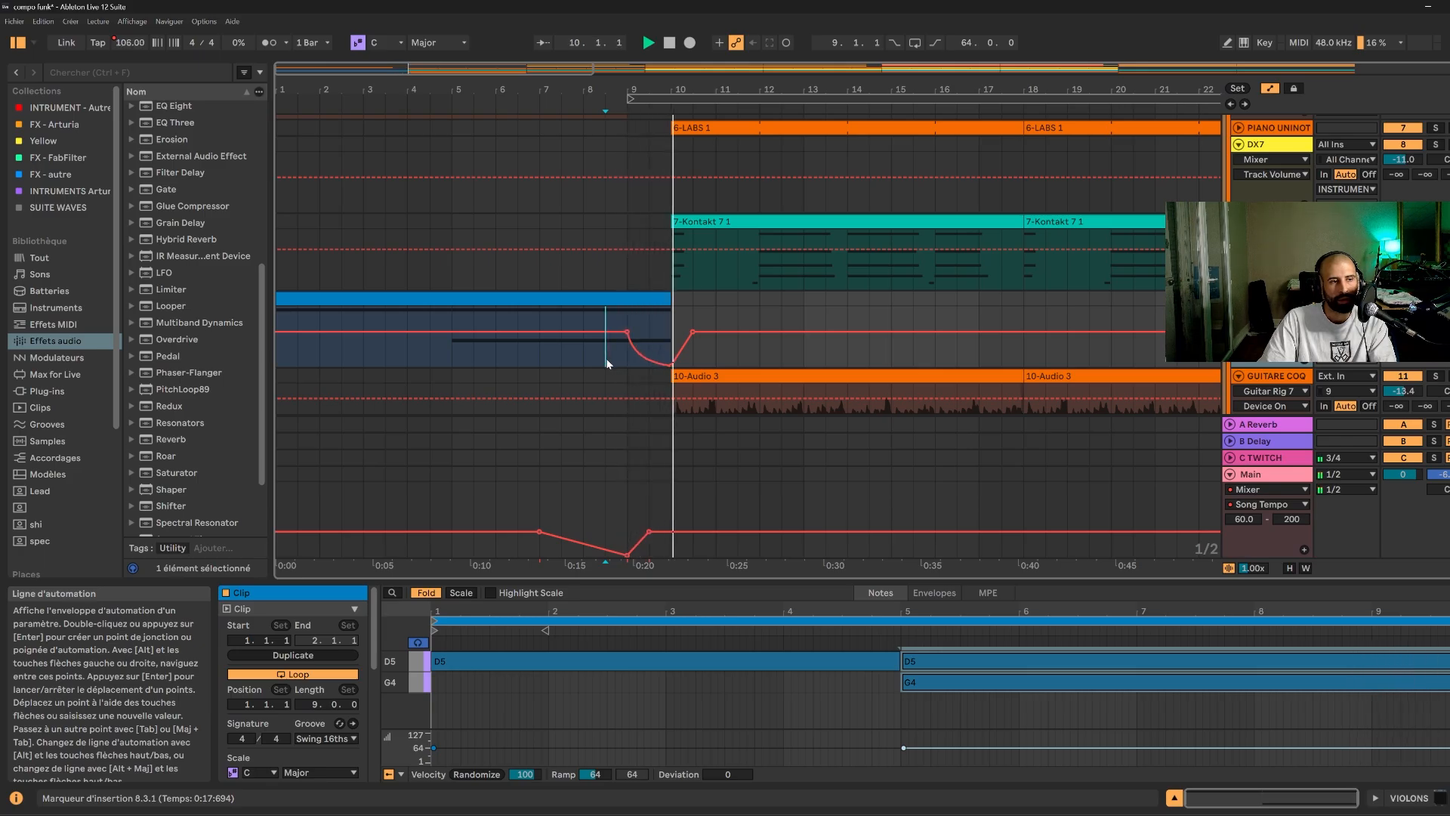
# - Place the insertion marker at bar 9 on the DX7 track
pyautogui.moveTo(694, 334)
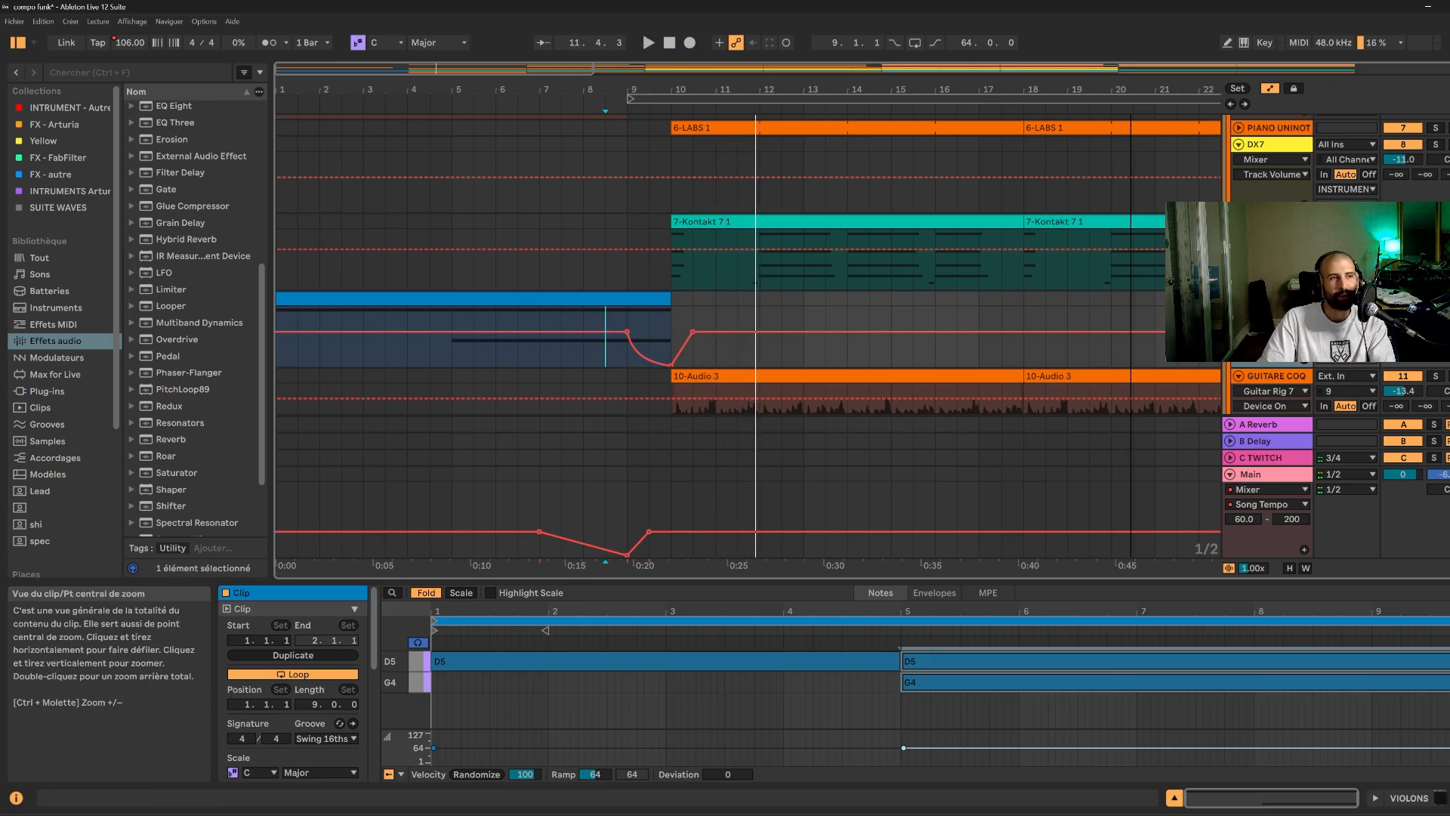
pyautogui.moveTo(564, 68); pyautogui.dragTo(721, 69)
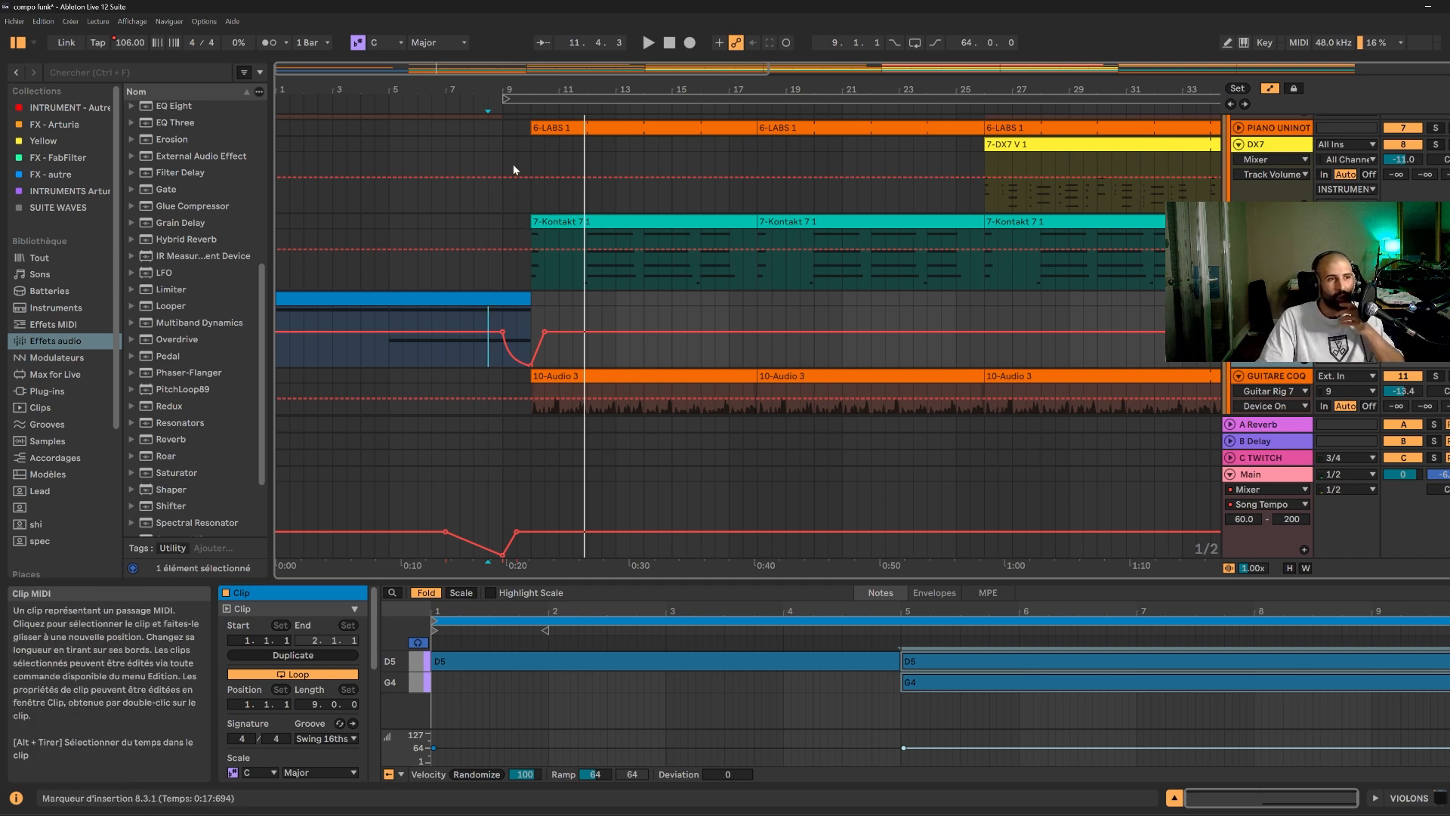
pyautogui.click(531, 199)
pyautogui.click(512, 201)
pyautogui.click(507, 201)
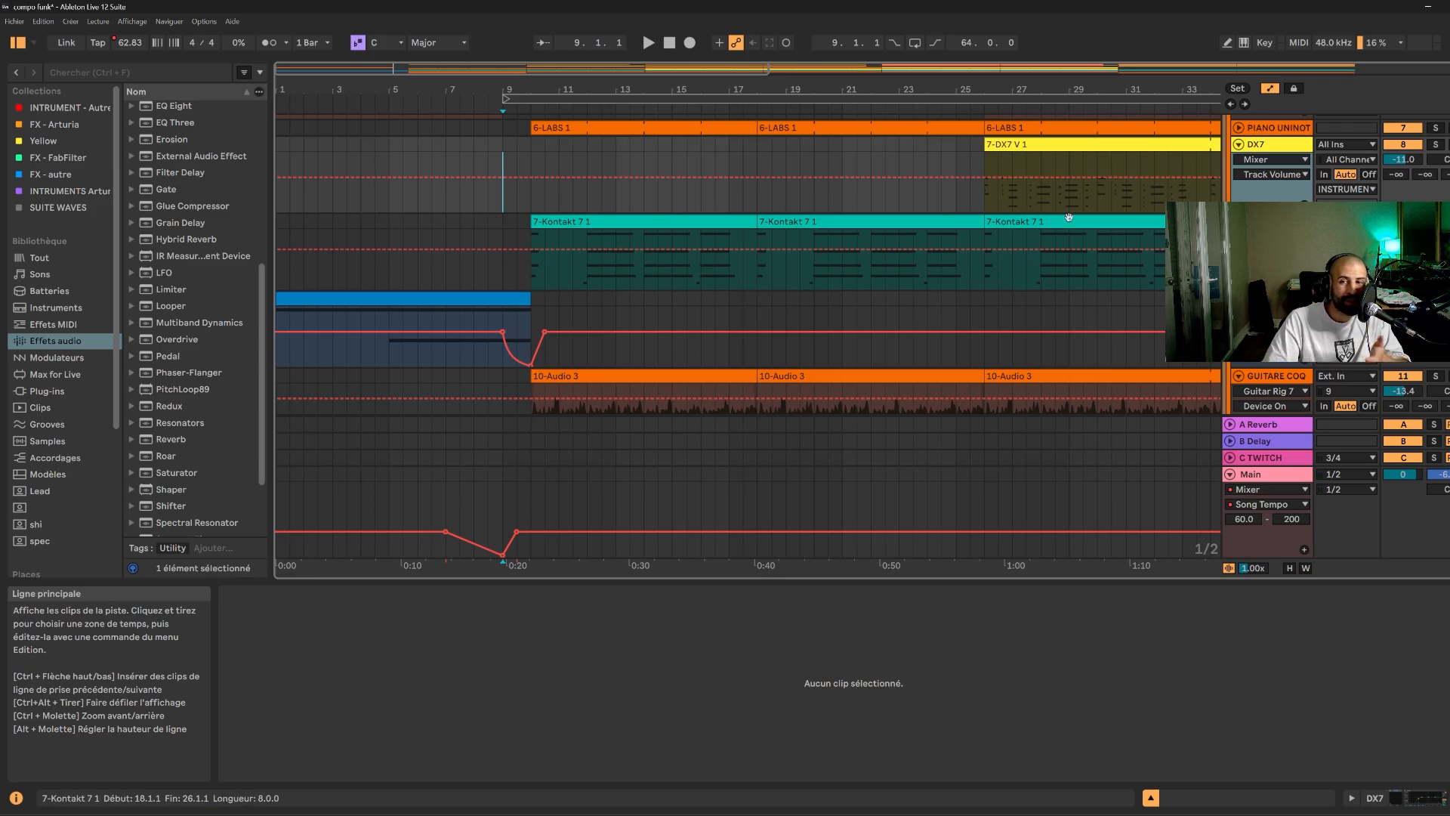
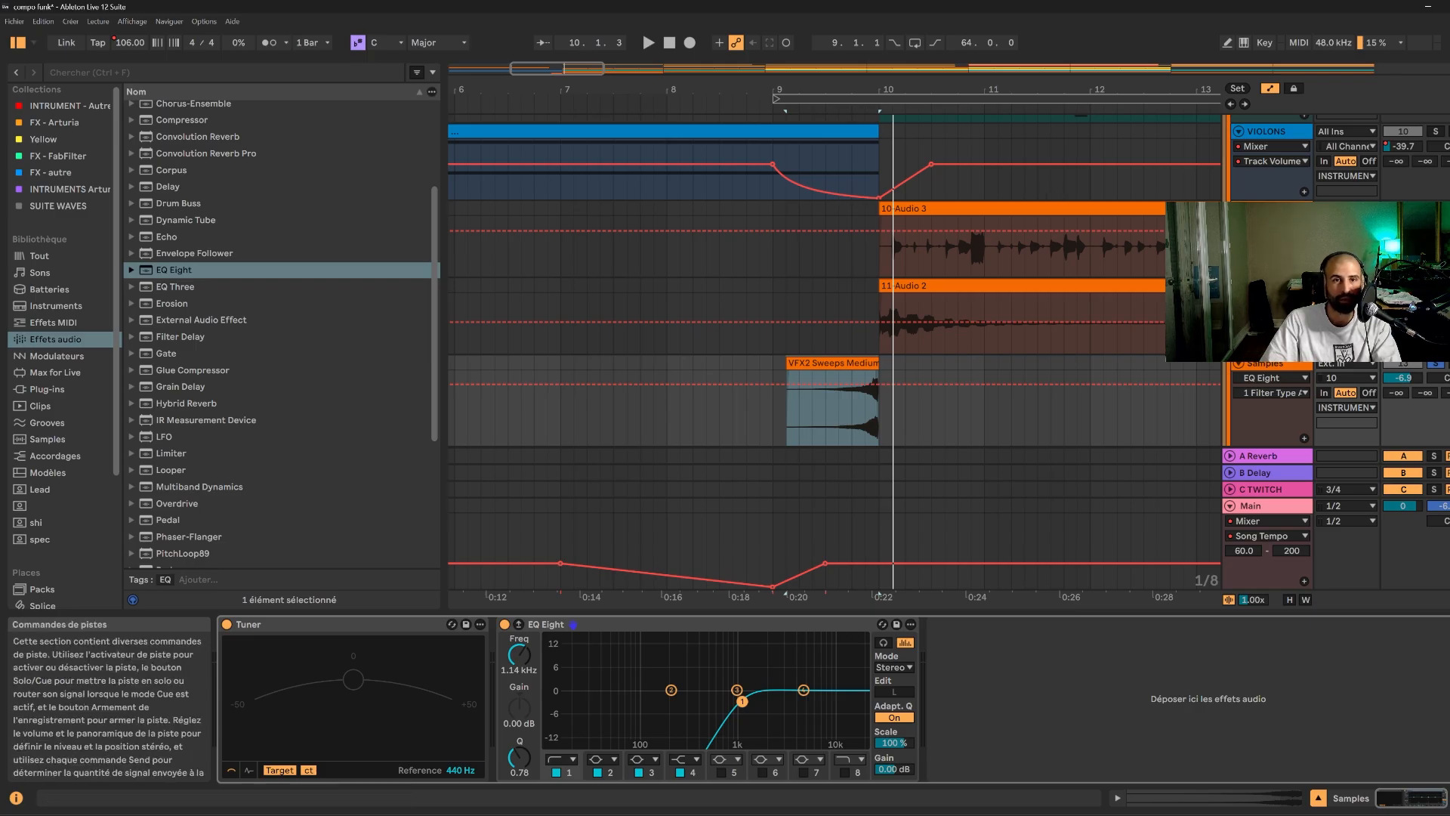
# - Check the mixer in Session View, return to the Arrangement and turn off the Samples track's solo
pyautogui.press('Tab')
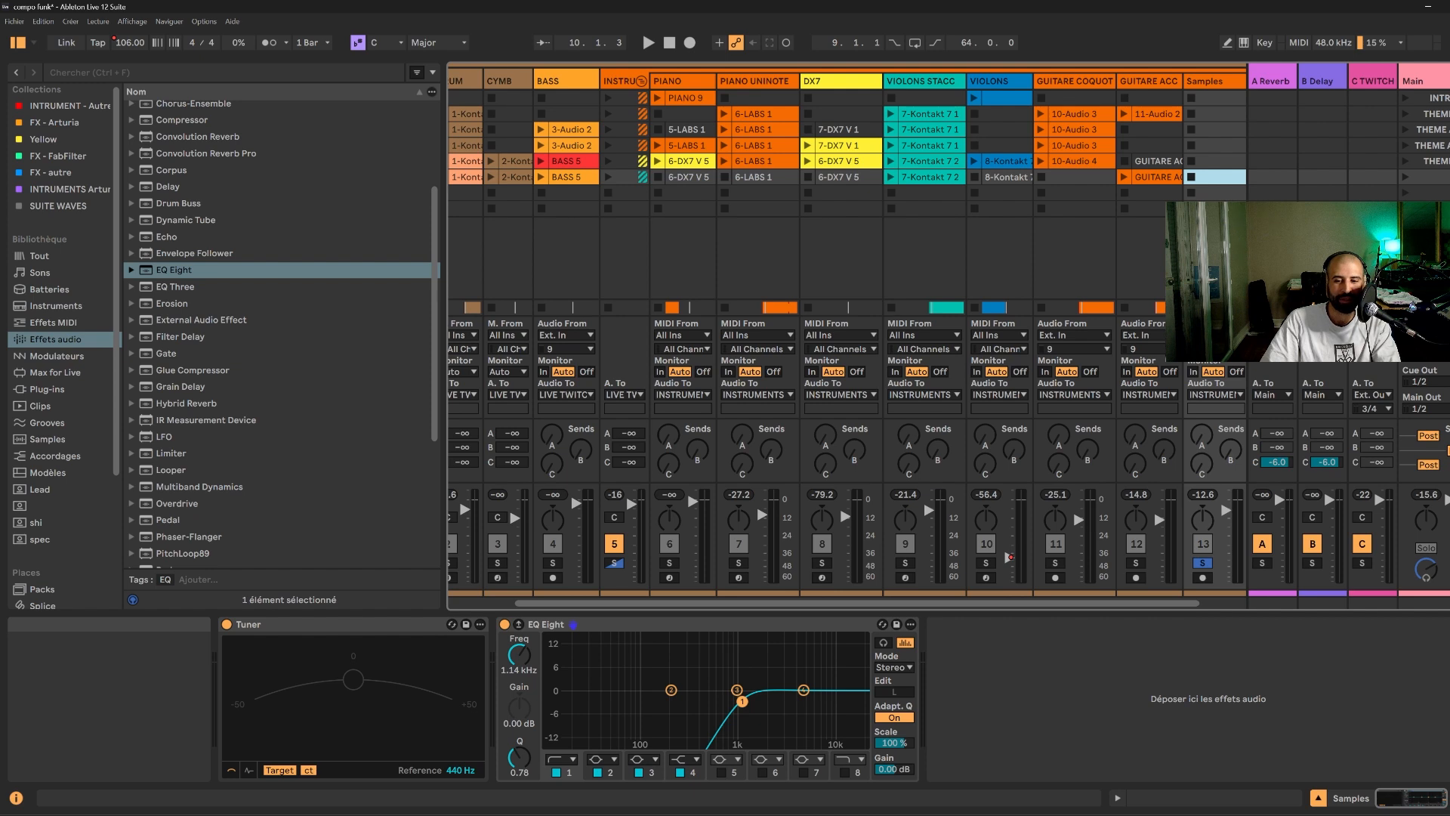
pyautogui.press('Tab')
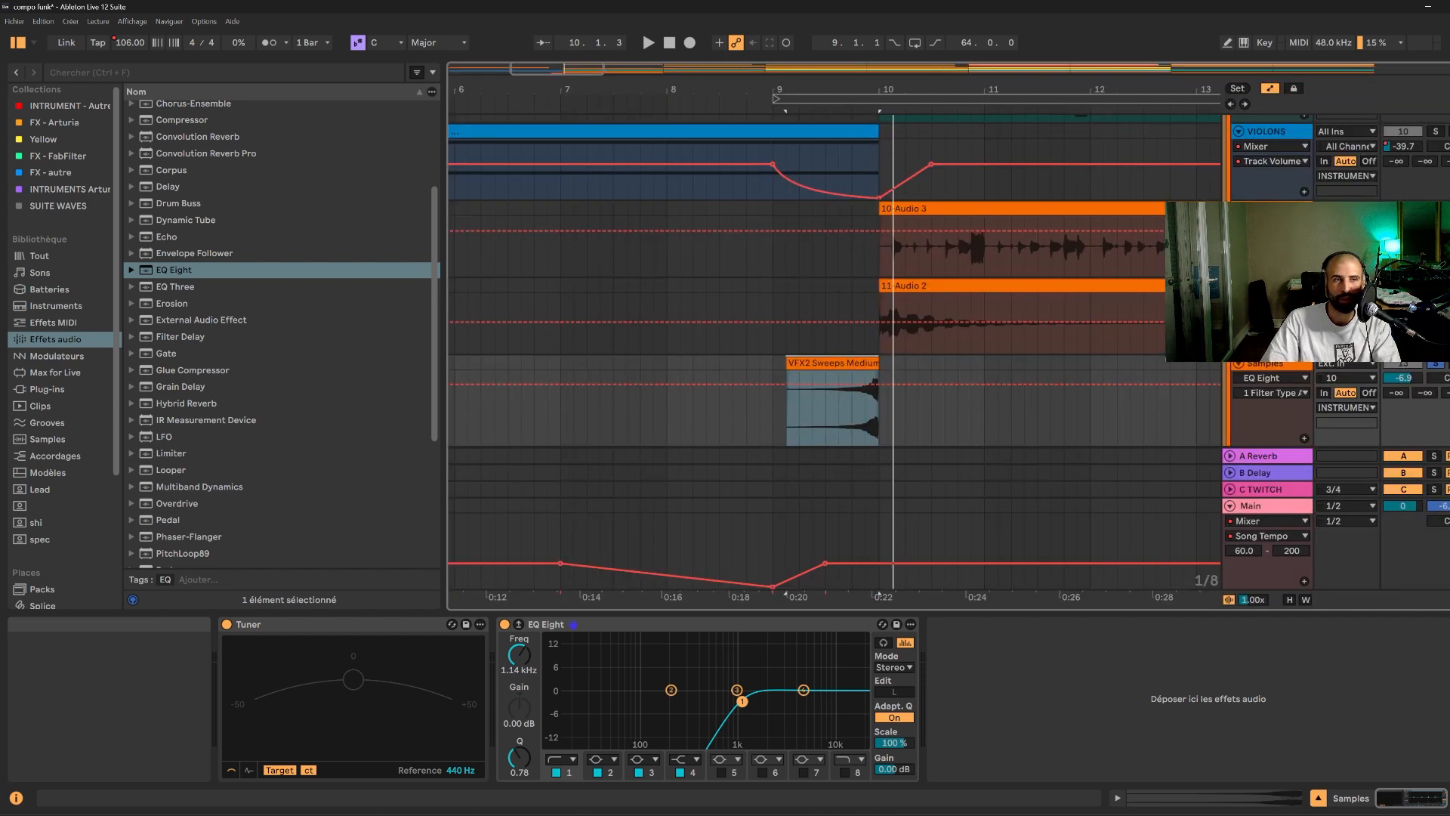
pyautogui.press('Tab')
pyautogui.press('Tab')
pyautogui.click(1435, 364)
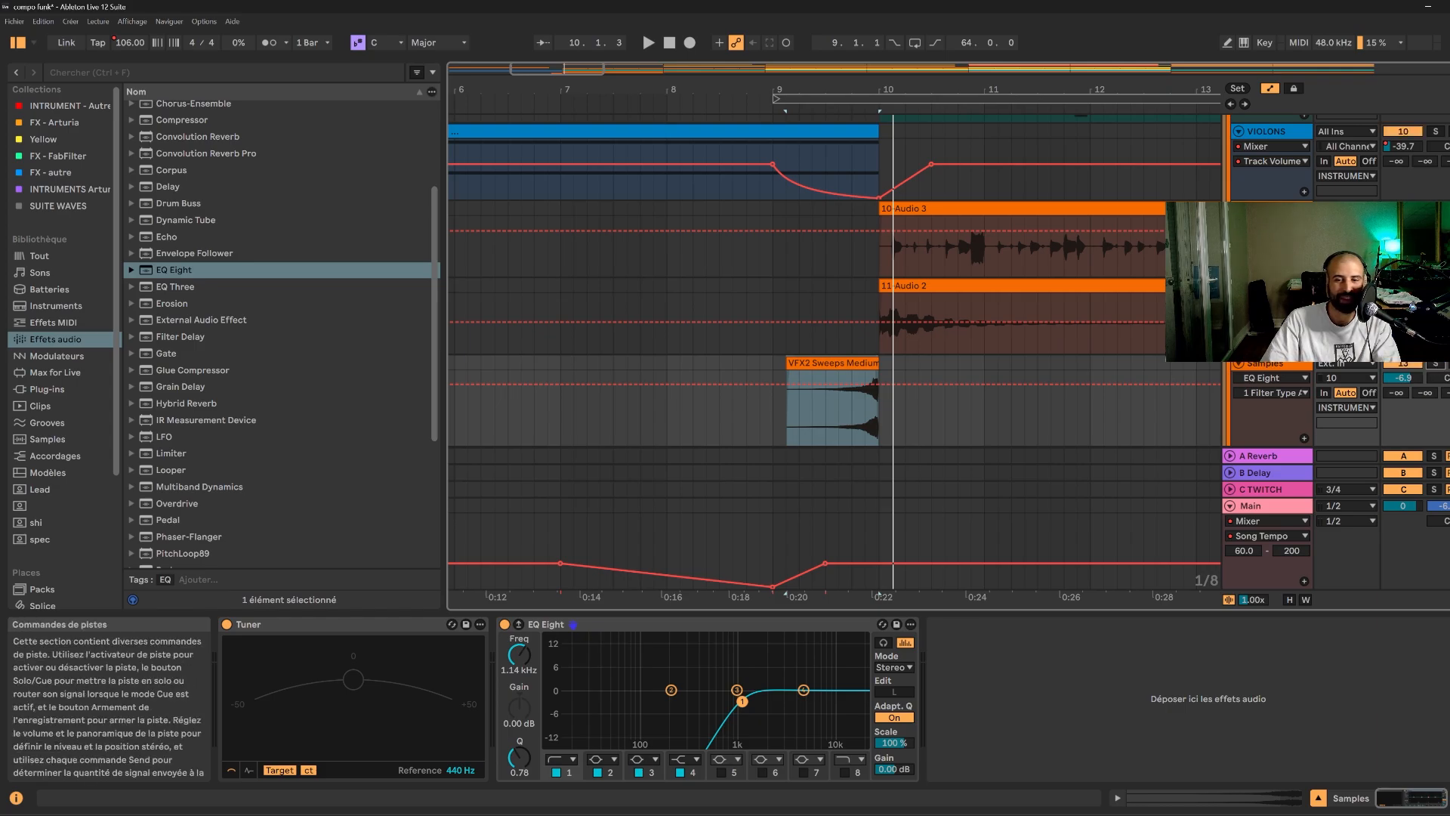
# - Play the transition from the middle of bar 8 and lower the Samples track volume to -13.2 dB
pyautogui.moveTo(985, 90); pyautogui.dragTo(986, 75)
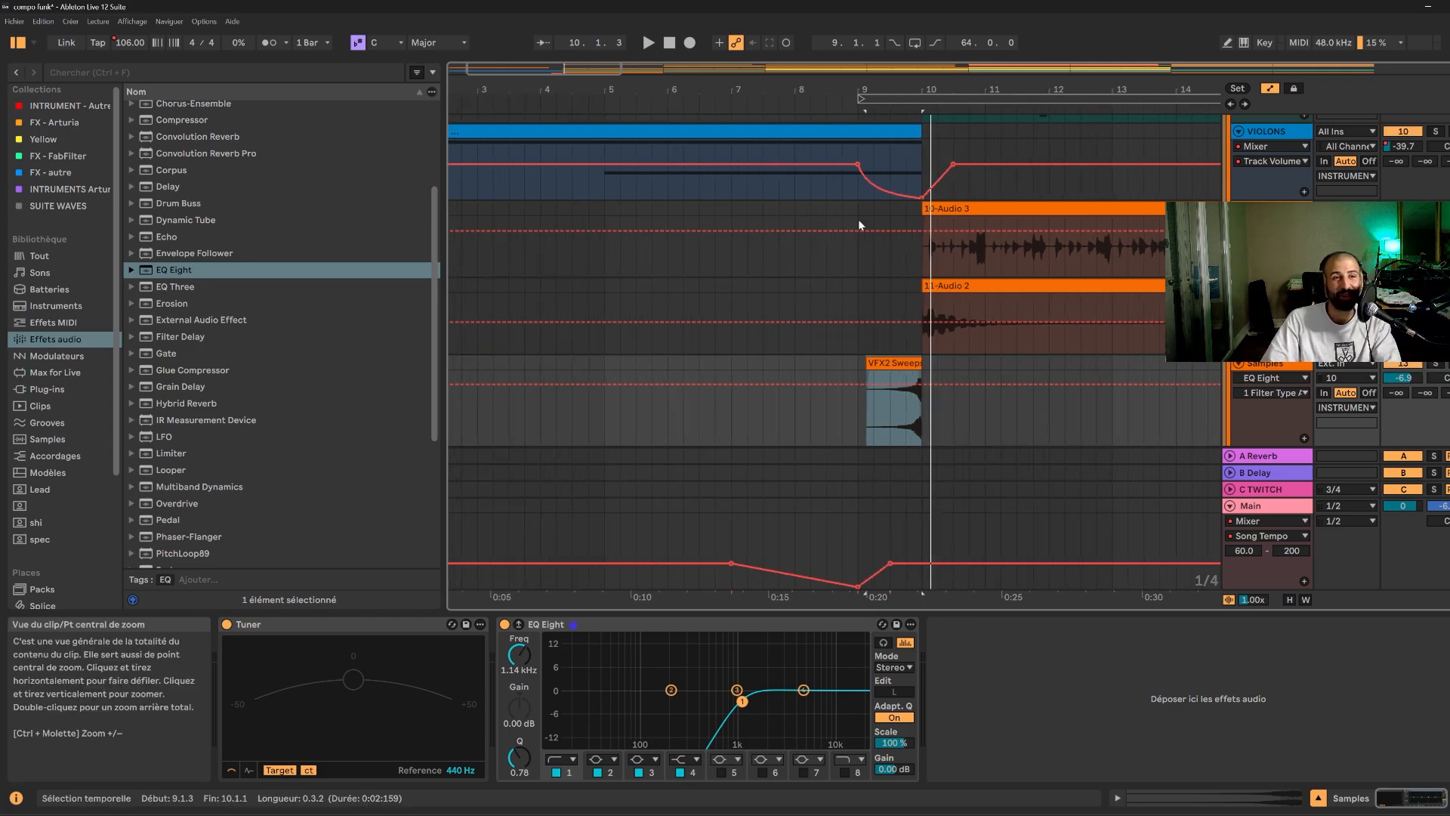
pyautogui.click(860, 367)
pyautogui.click(826, 400)
pyautogui.press('space')
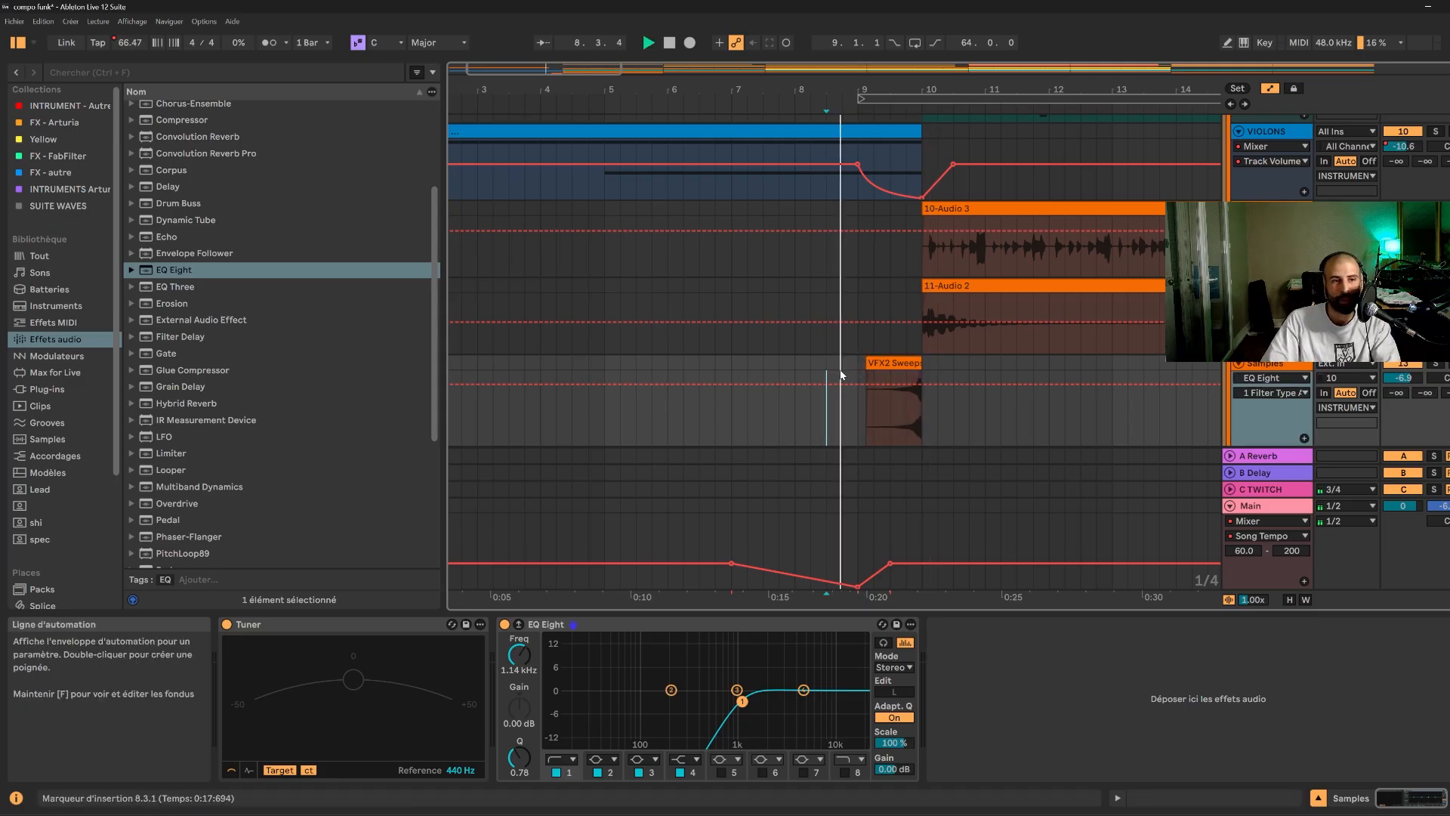
pyautogui.moveTo(1406, 378); pyautogui.dragTo(1406, 388)
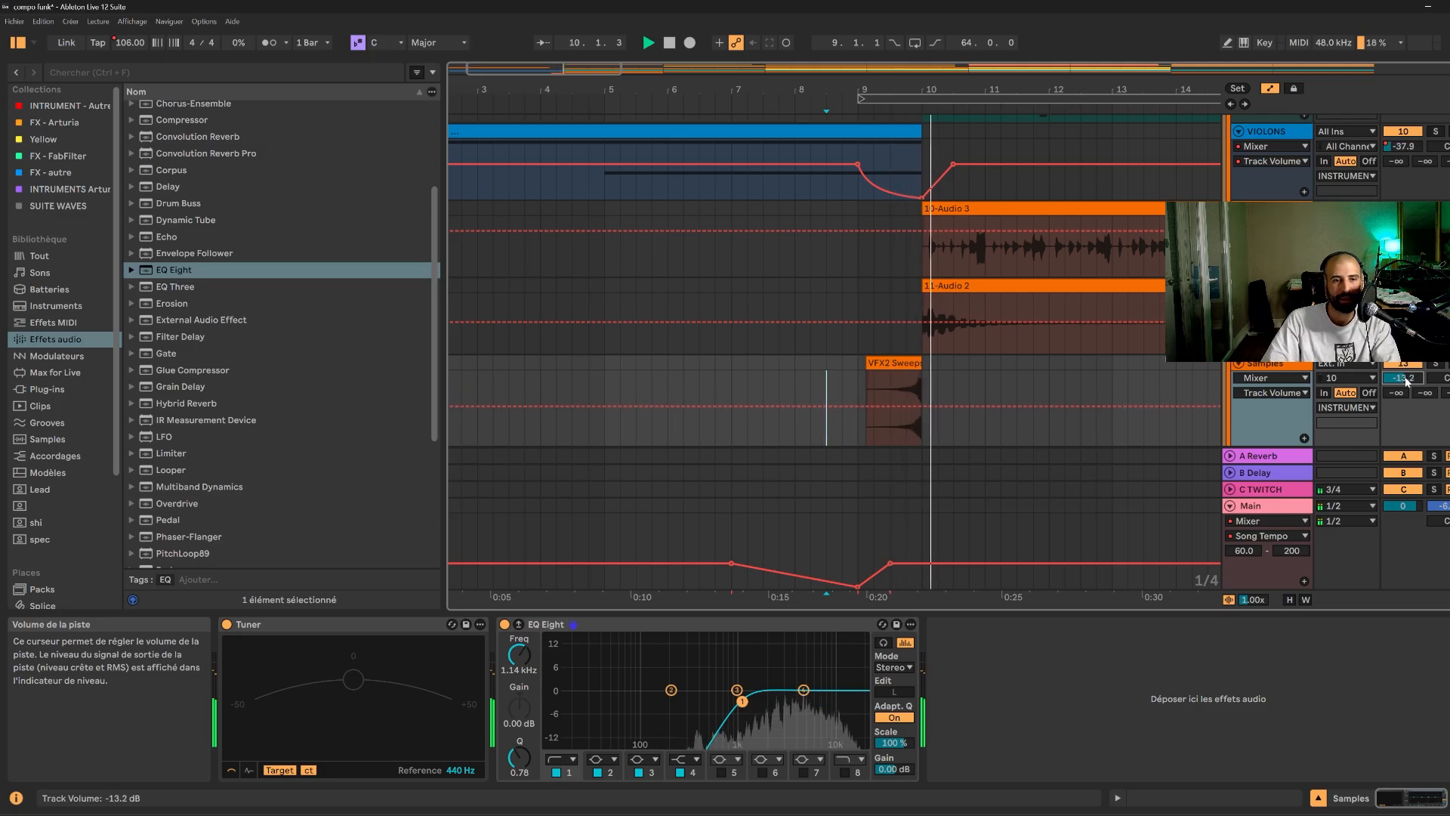
pyautogui.click(952, 362)
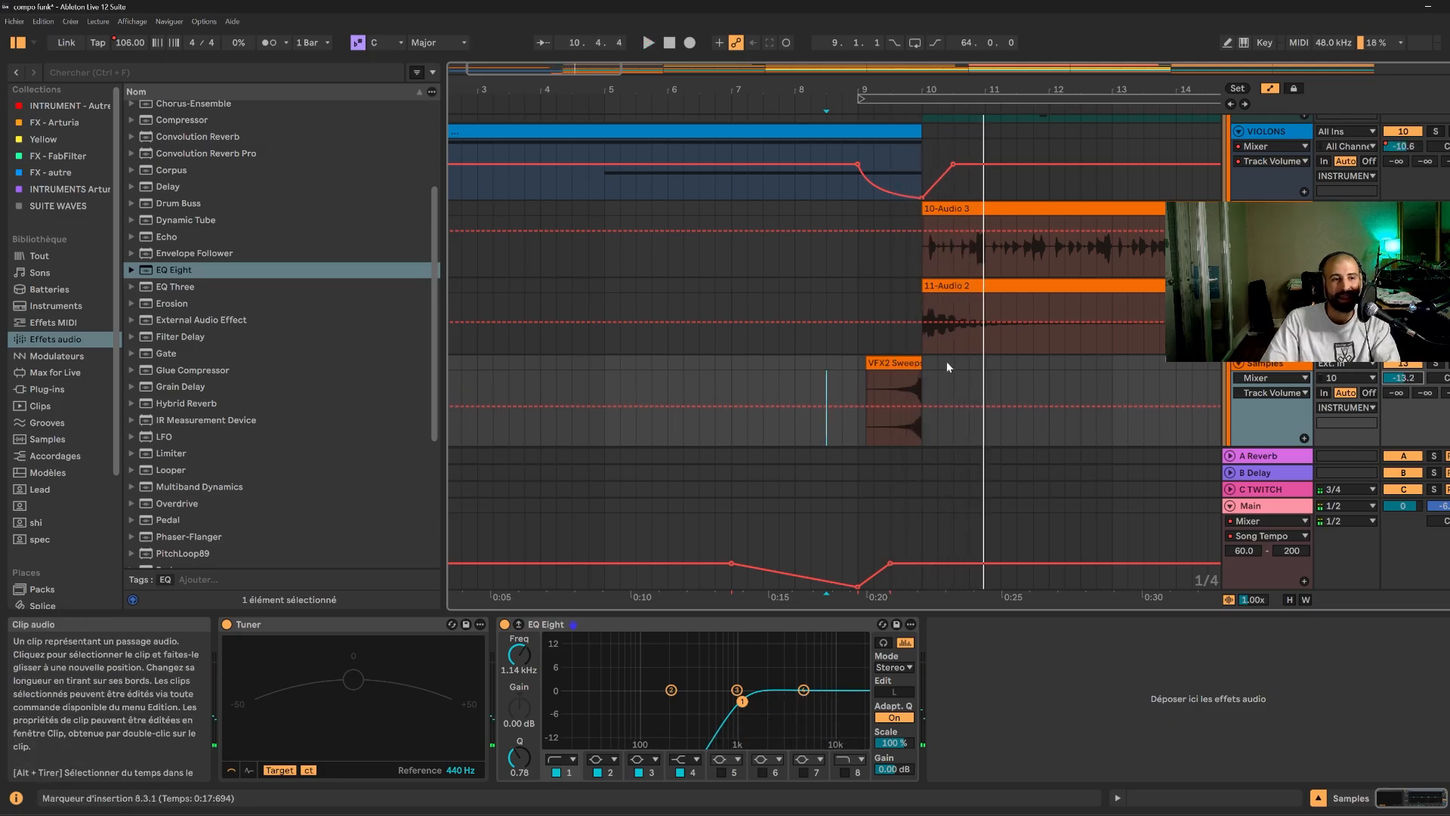
pyautogui.press('space')
# - Raise the first EQ Eight band's low-cut frequency on the Samples track to 6.96 kHz and play the sweep
pyautogui.moveTo(925, 362); pyautogui.dragTo(1049, 363)
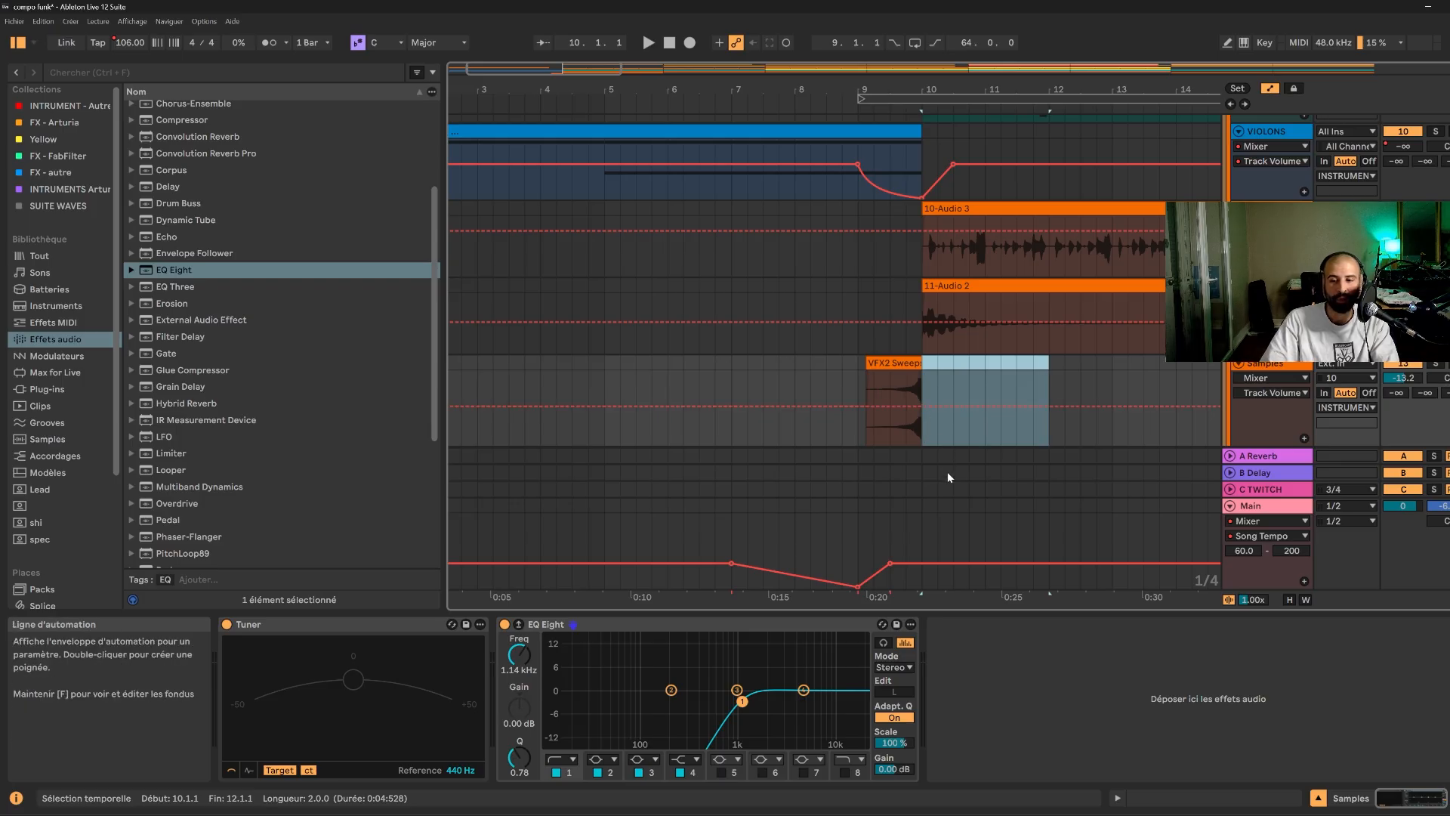
pyautogui.moveTo(742, 701)
pyautogui.mouseDown()
pyautogui.moveTo(705, 702)
pyautogui.moveTo(816, 705)
pyautogui.mouseUp()
pyautogui.press('space')
pyautogui.click(892, 414)
pyautogui.press('space')
pyautogui.press('space')
pyautogui.press('space')
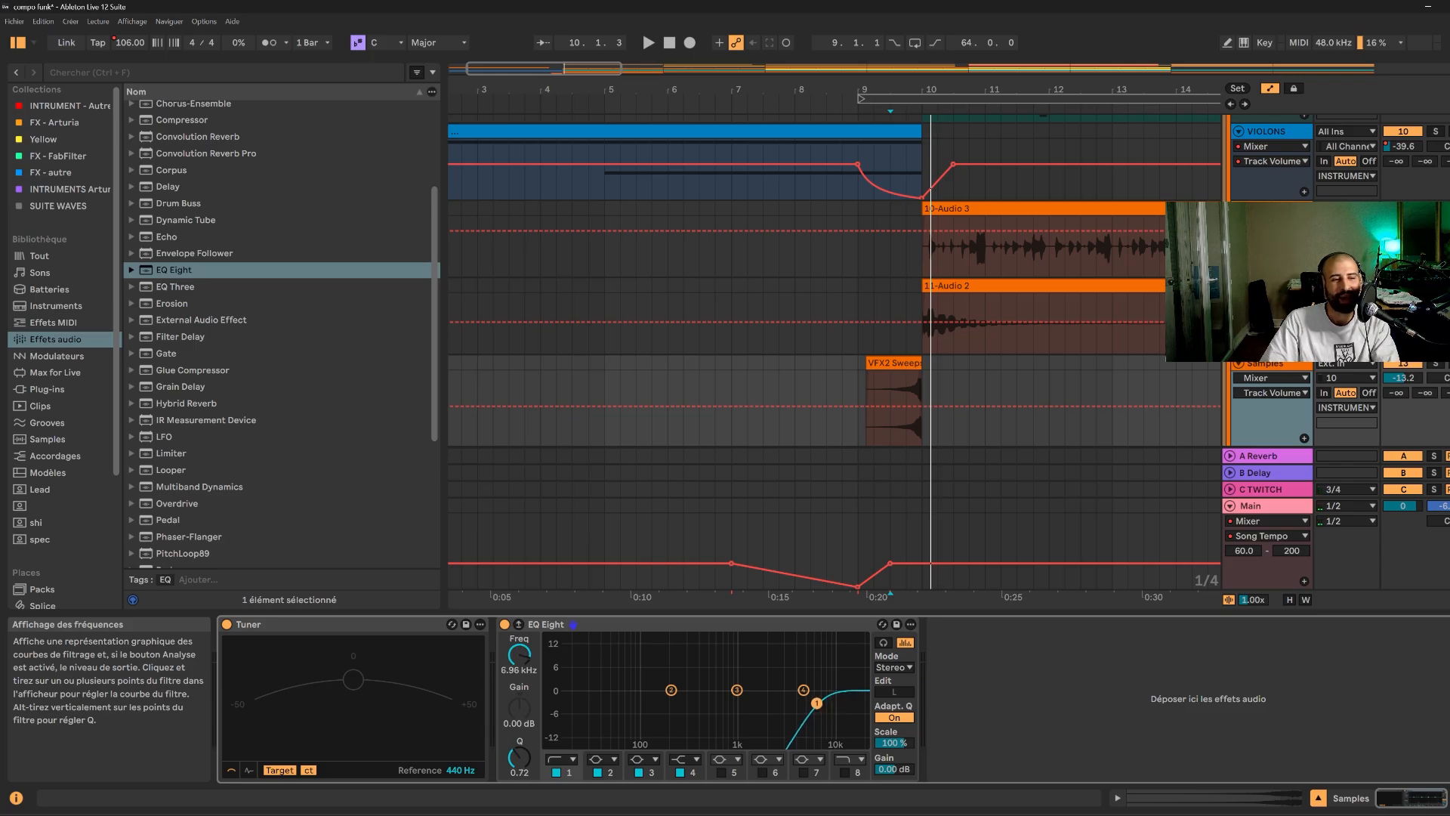
# - Automate EQ Eight's band 1 frequency to curve down from 6.96 kHz mid-bar 9 to about 78 Hz at bar 10, and play the sweep
pyautogui.click(519, 655)
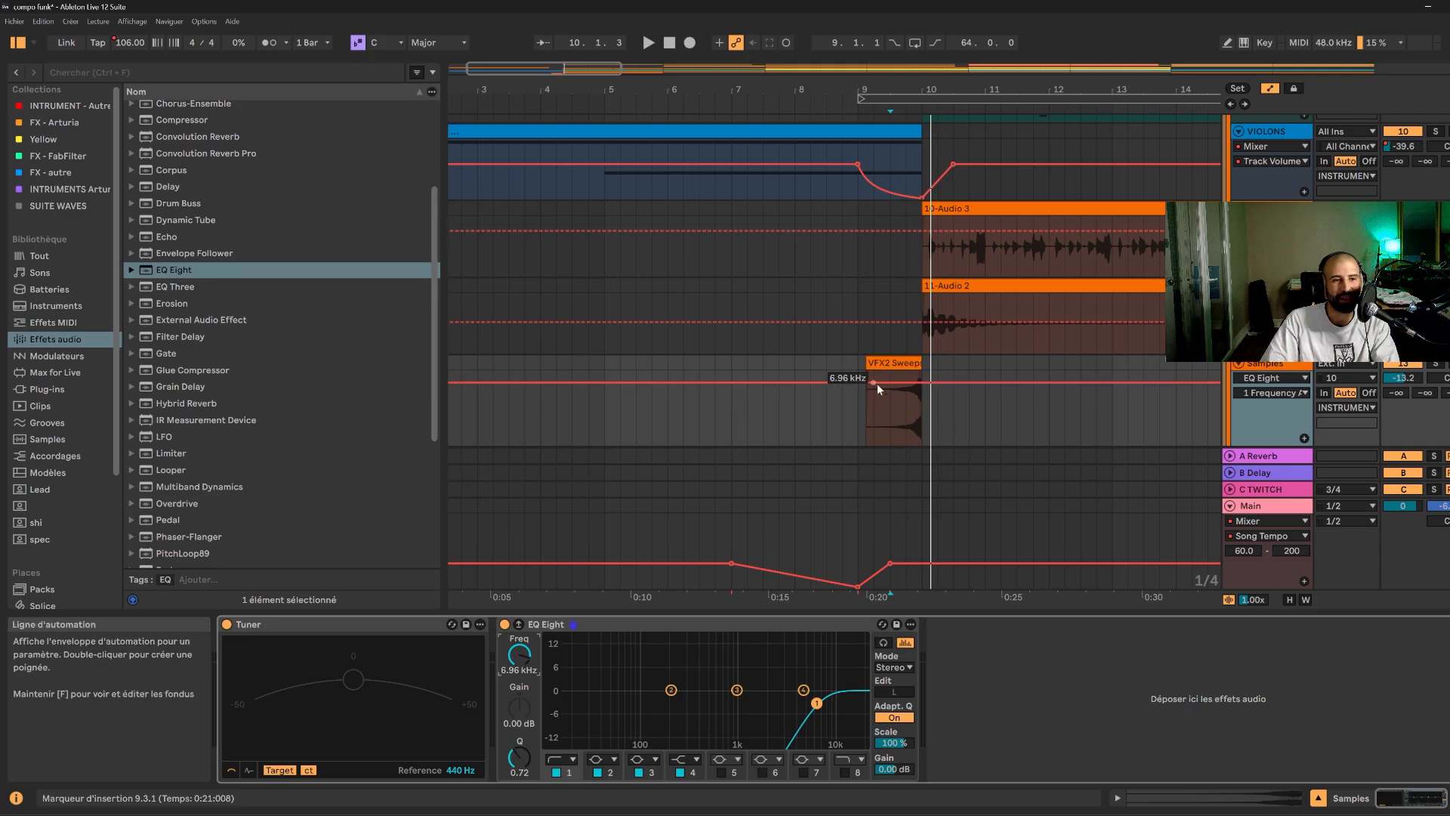
pyautogui.click(895, 383)
pyautogui.moveTo(922, 385); pyautogui.dragTo(921, 426)
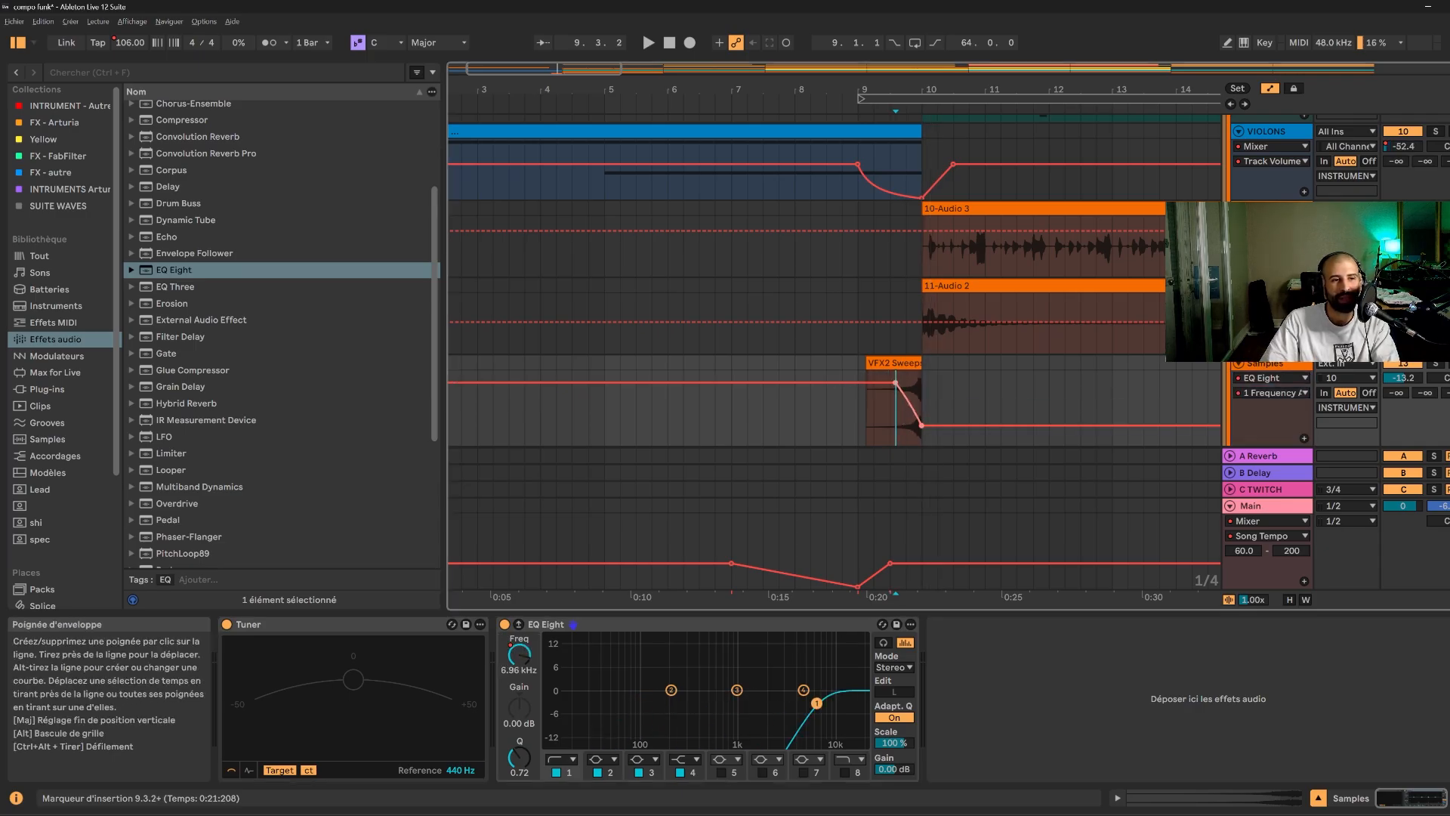
pyautogui.click(891, 402)
pyautogui.press('space')
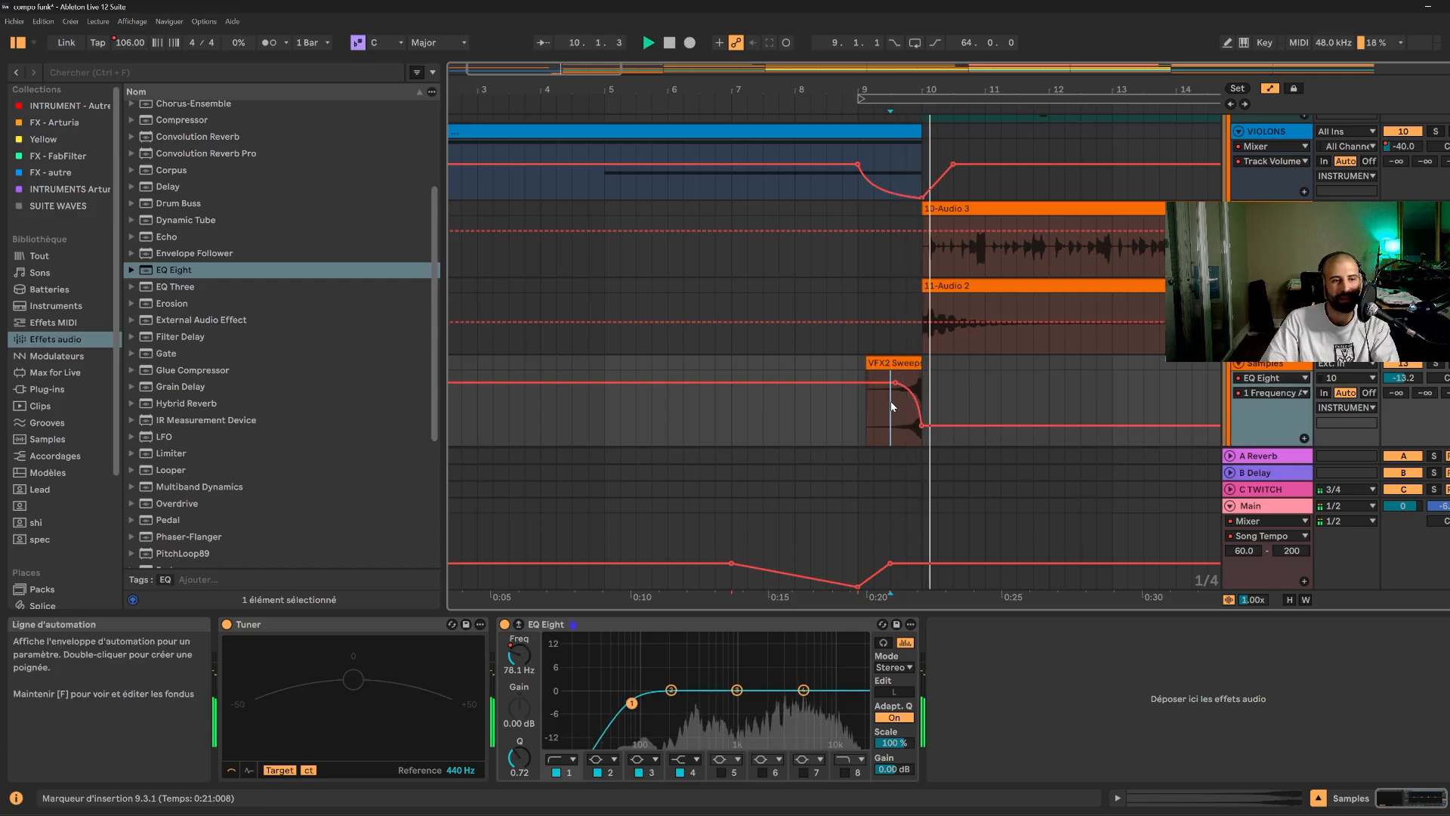
# - Play the filtered sweep and raise the Samples track's A-Reverb send to -24.8 dB
pyautogui.press('space')
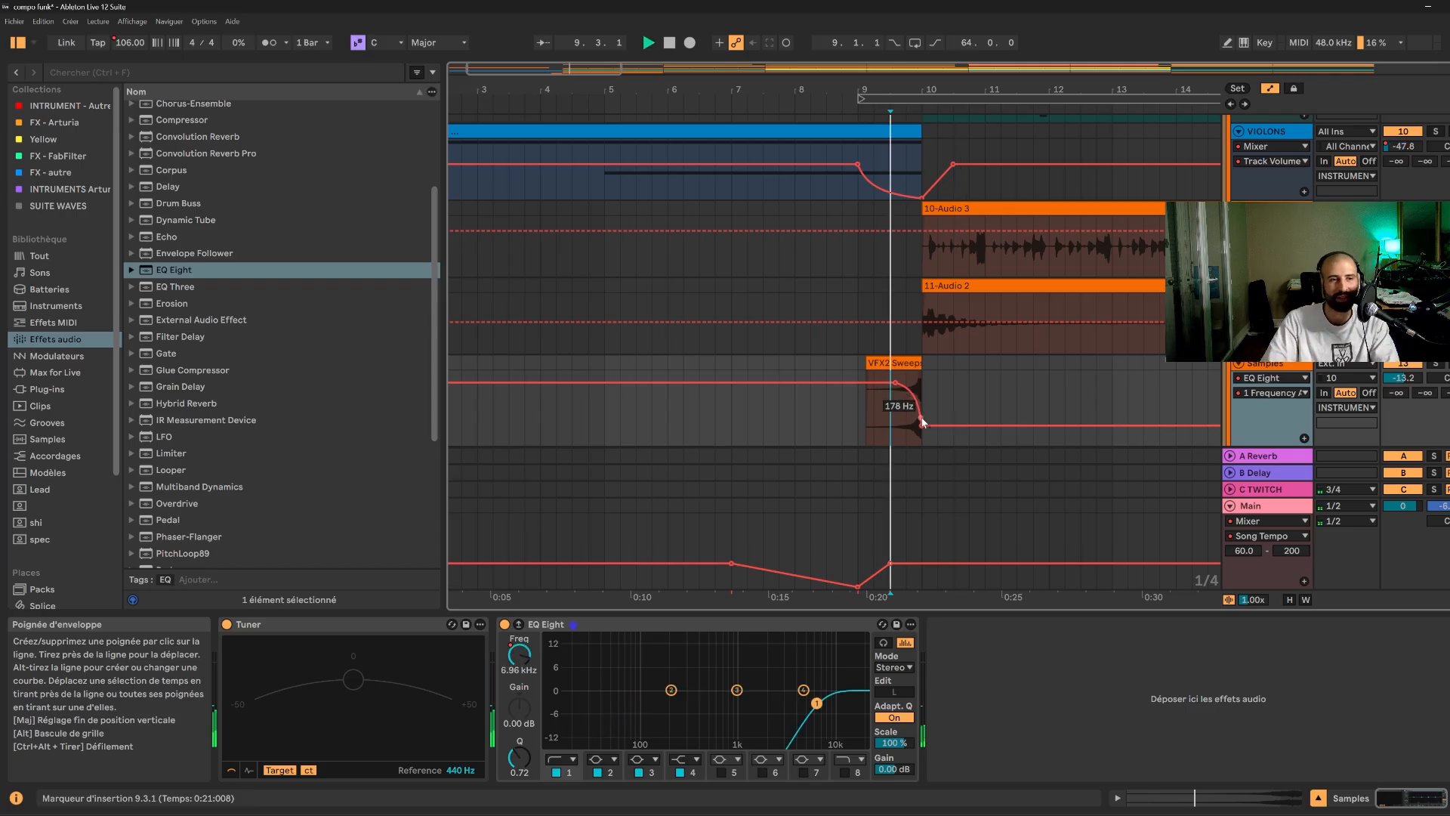
pyautogui.press('space')
pyautogui.click(1395, 392)
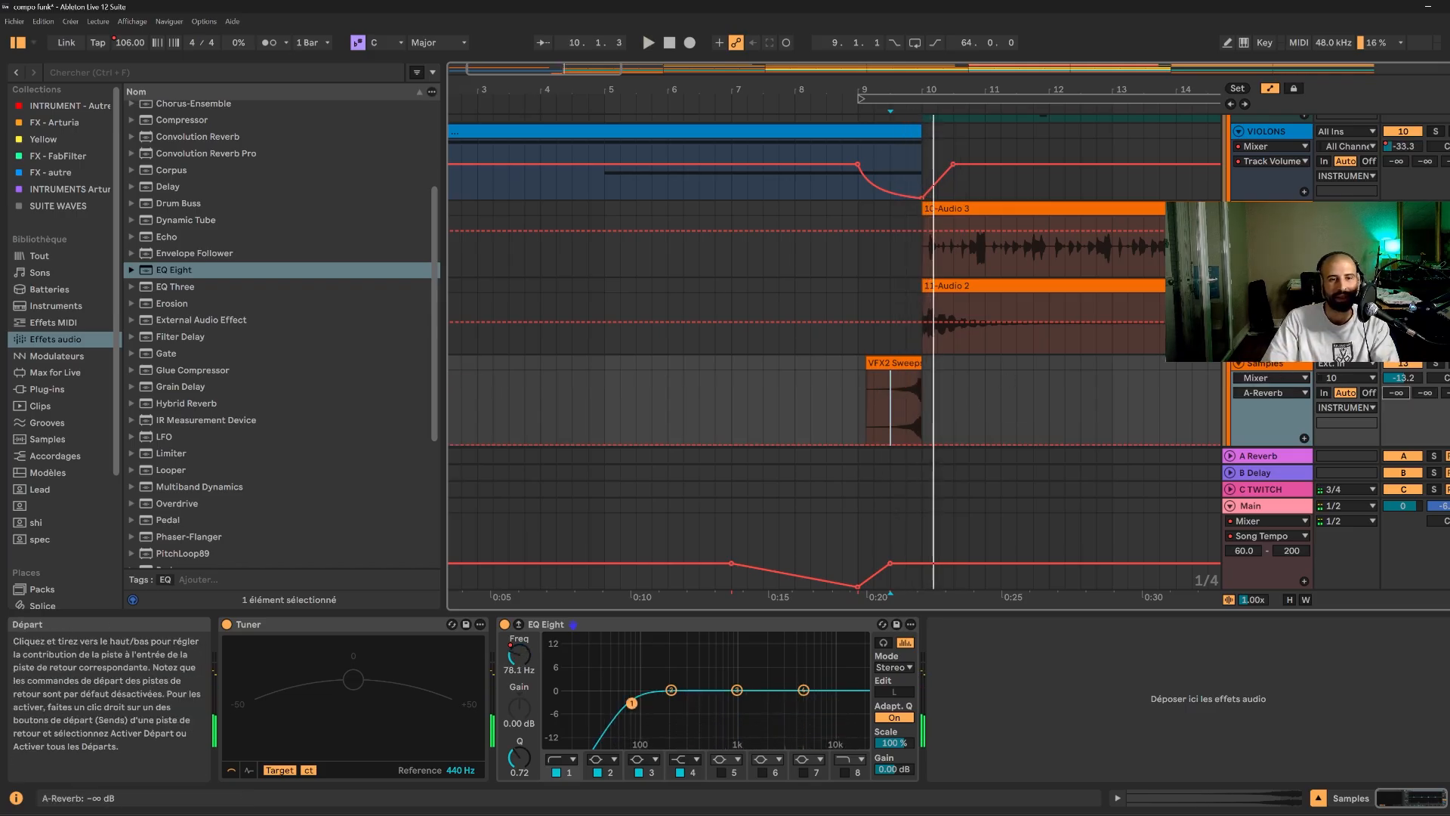
pyautogui.click(864, 385)
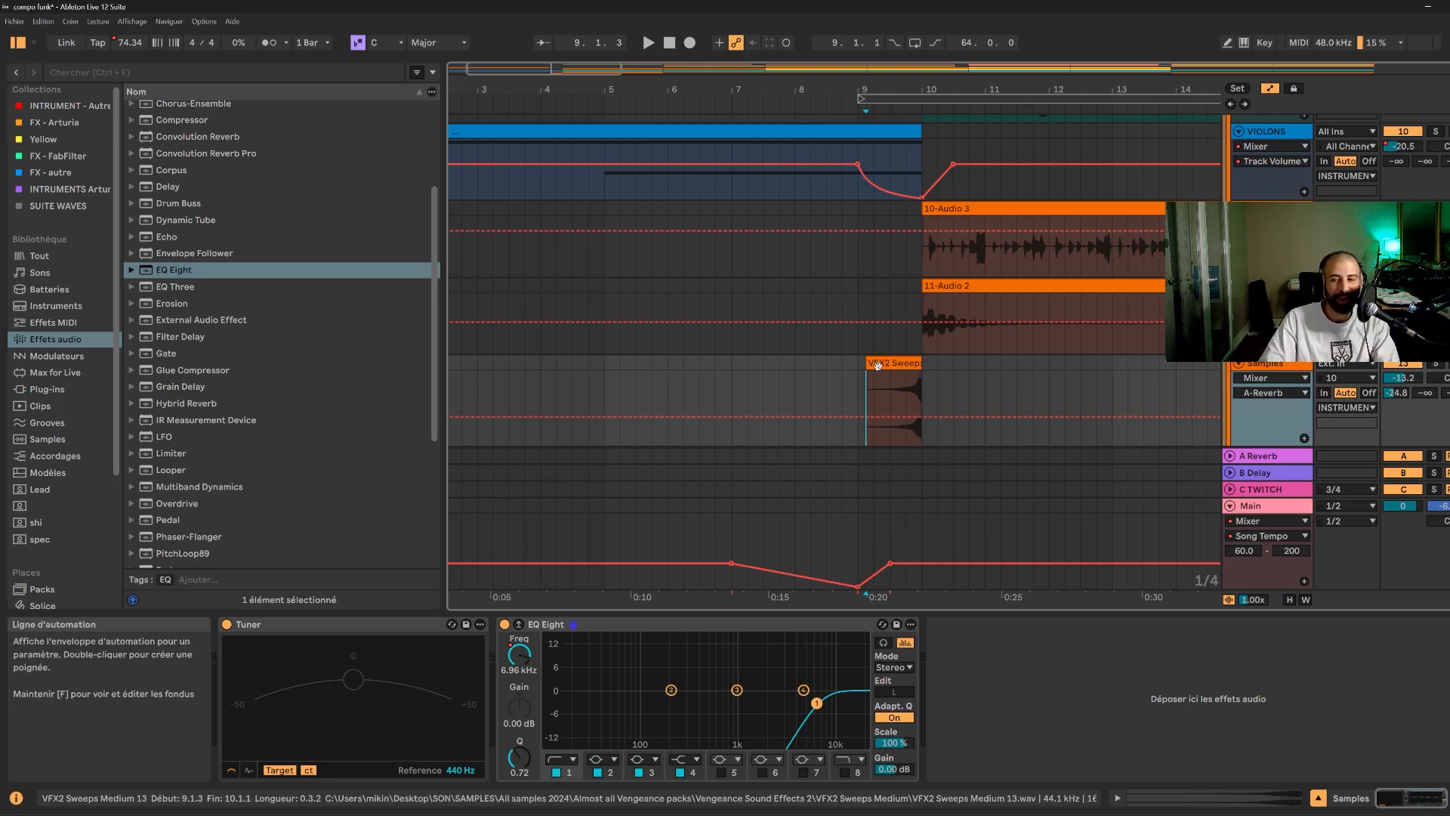
pyautogui.click(921, 380)
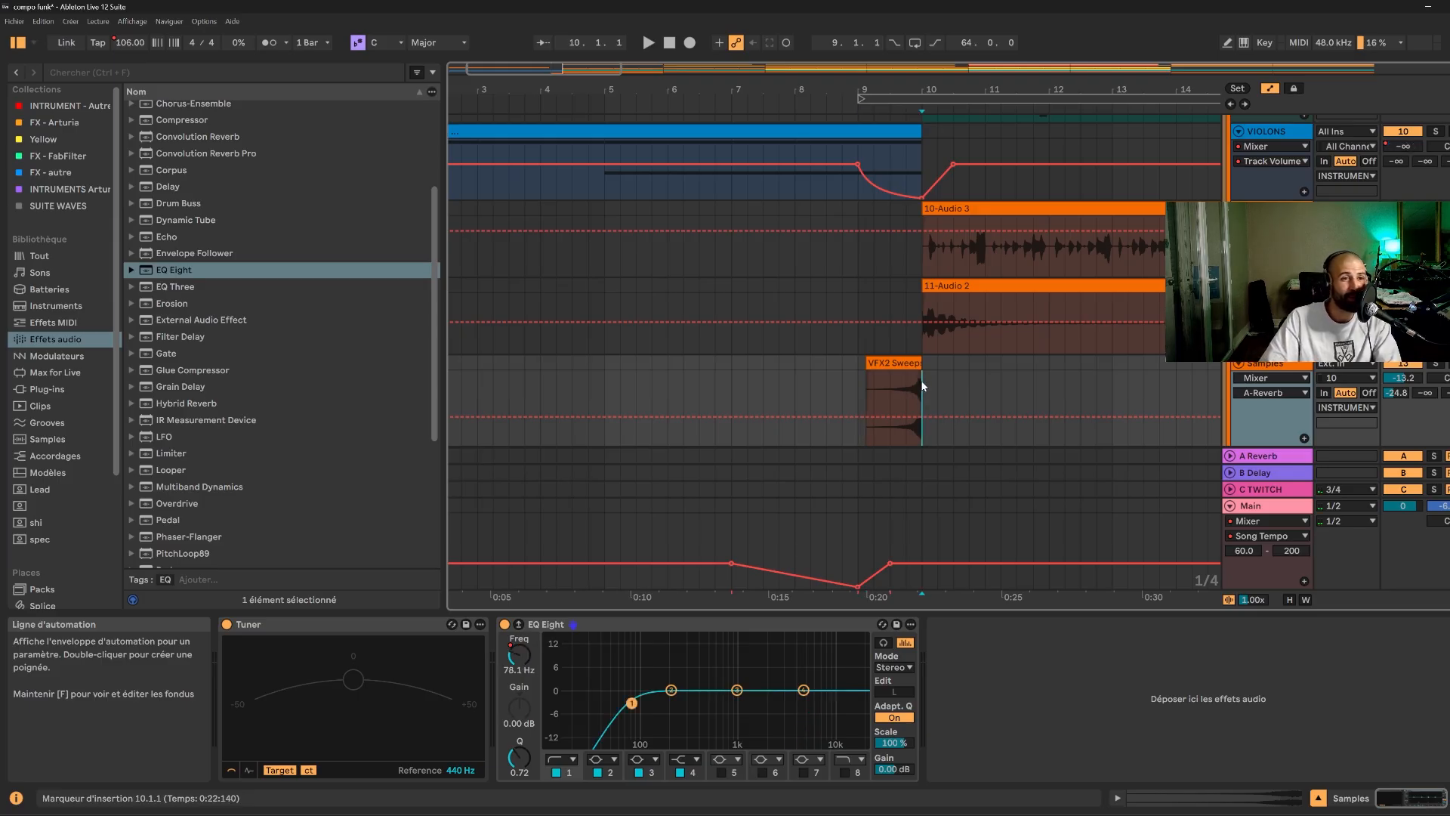
pyautogui.moveTo(921, 378); pyautogui.dragTo(1066, 382)
pyautogui.click(1057, 382)
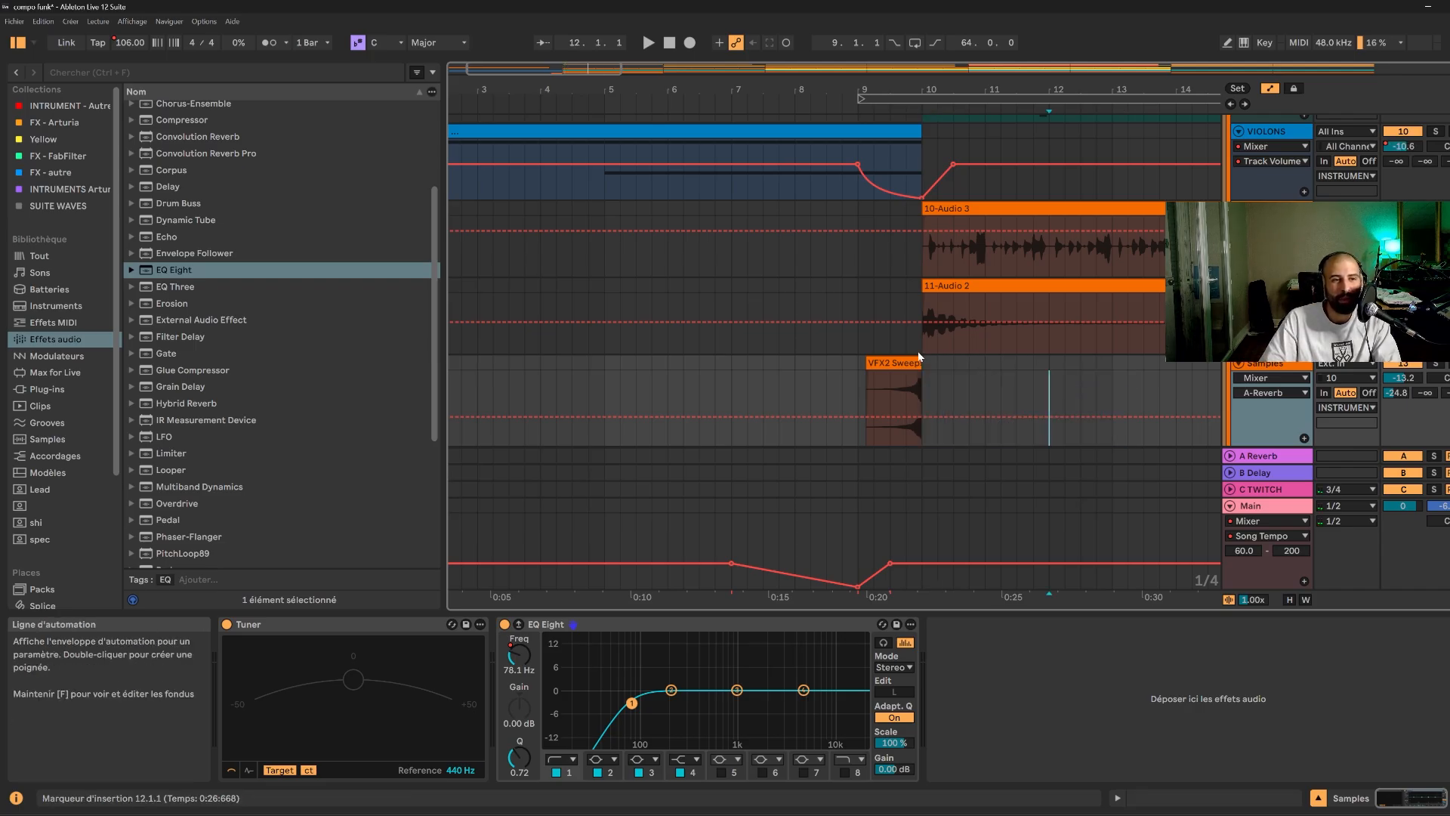
pyautogui.click(916, 416)
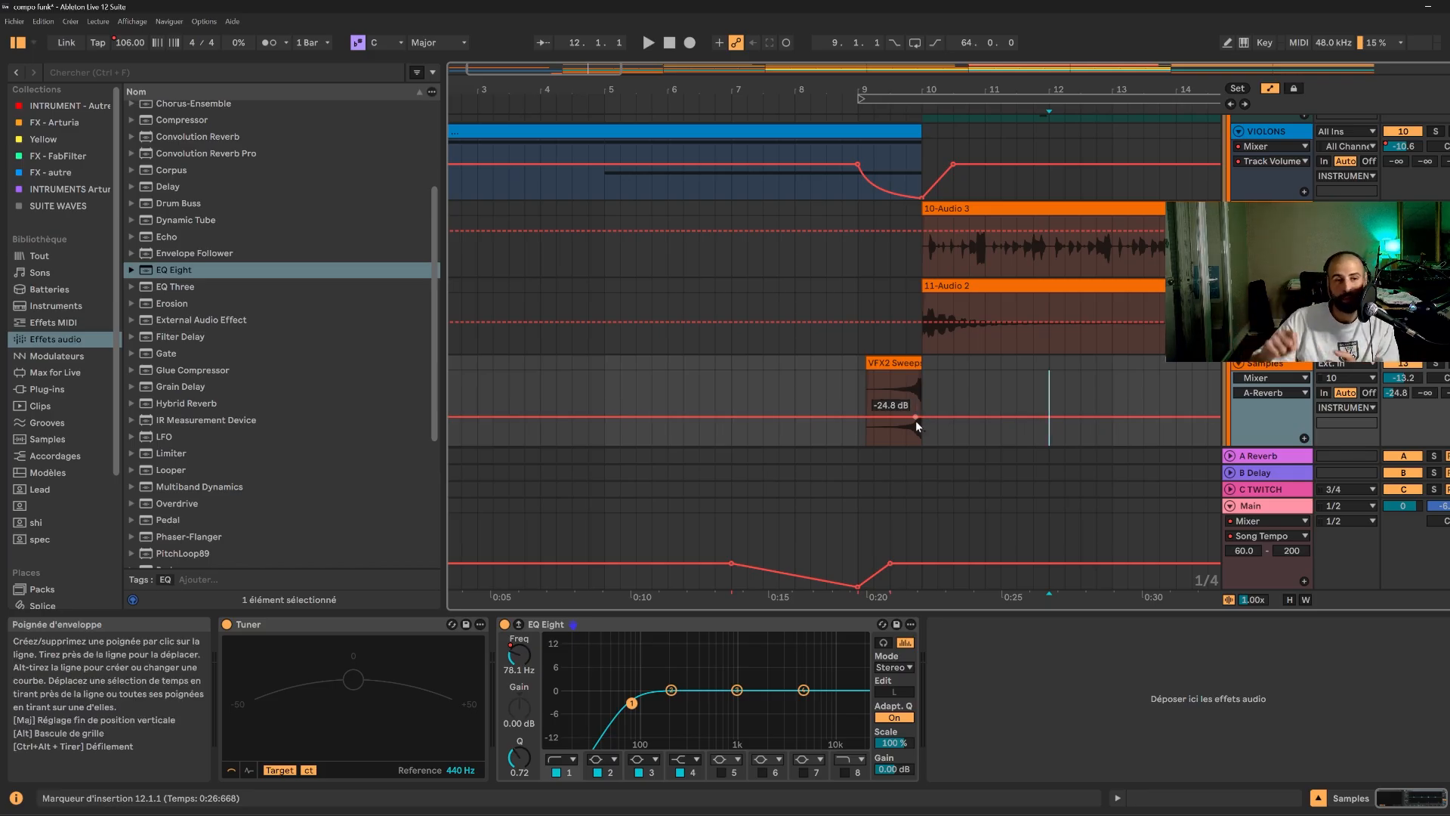
pyautogui.click(915, 419)
pyautogui.scroll(-1, 1253, 414)
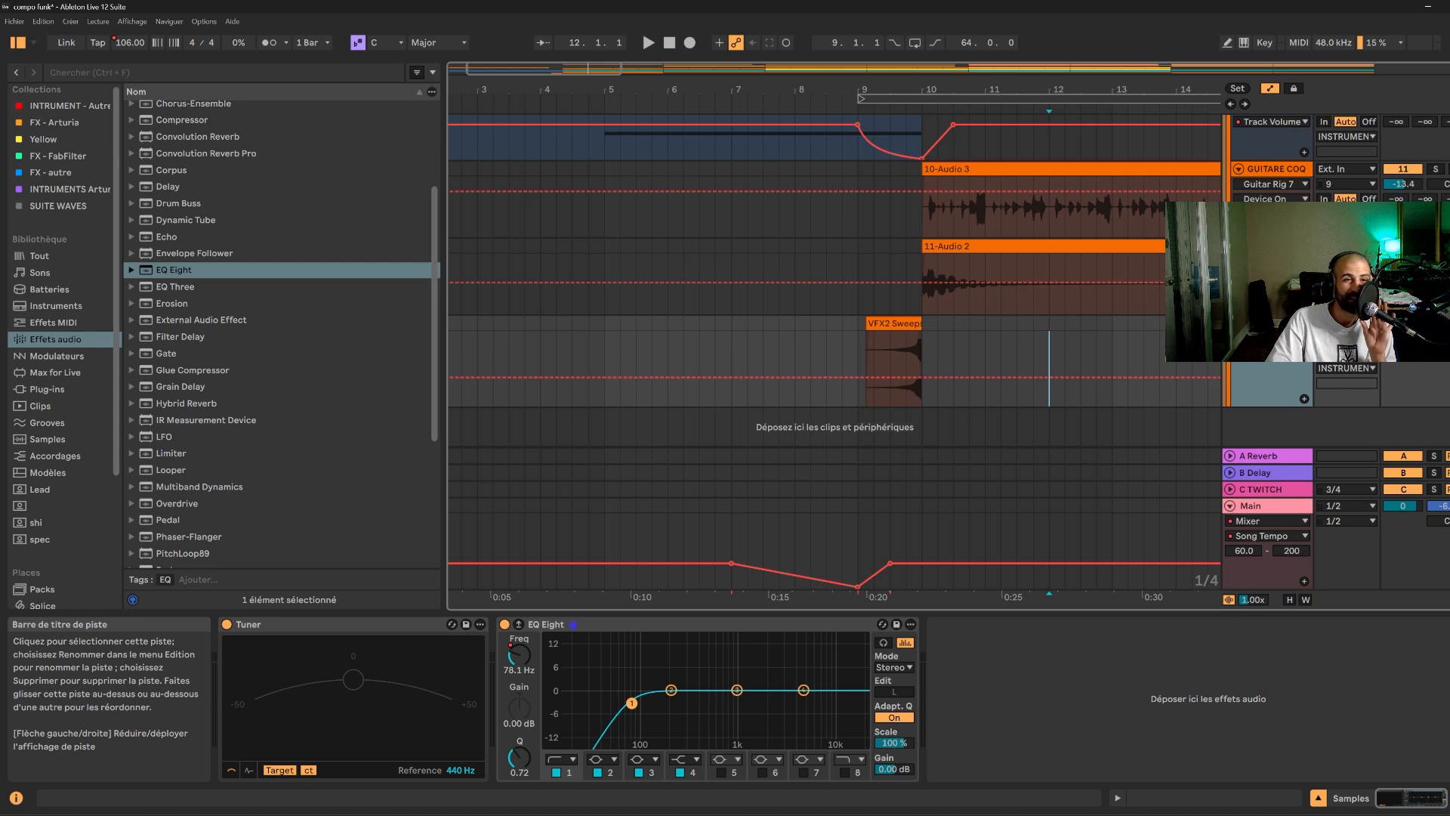
pyautogui.rightClick(1262, 324)
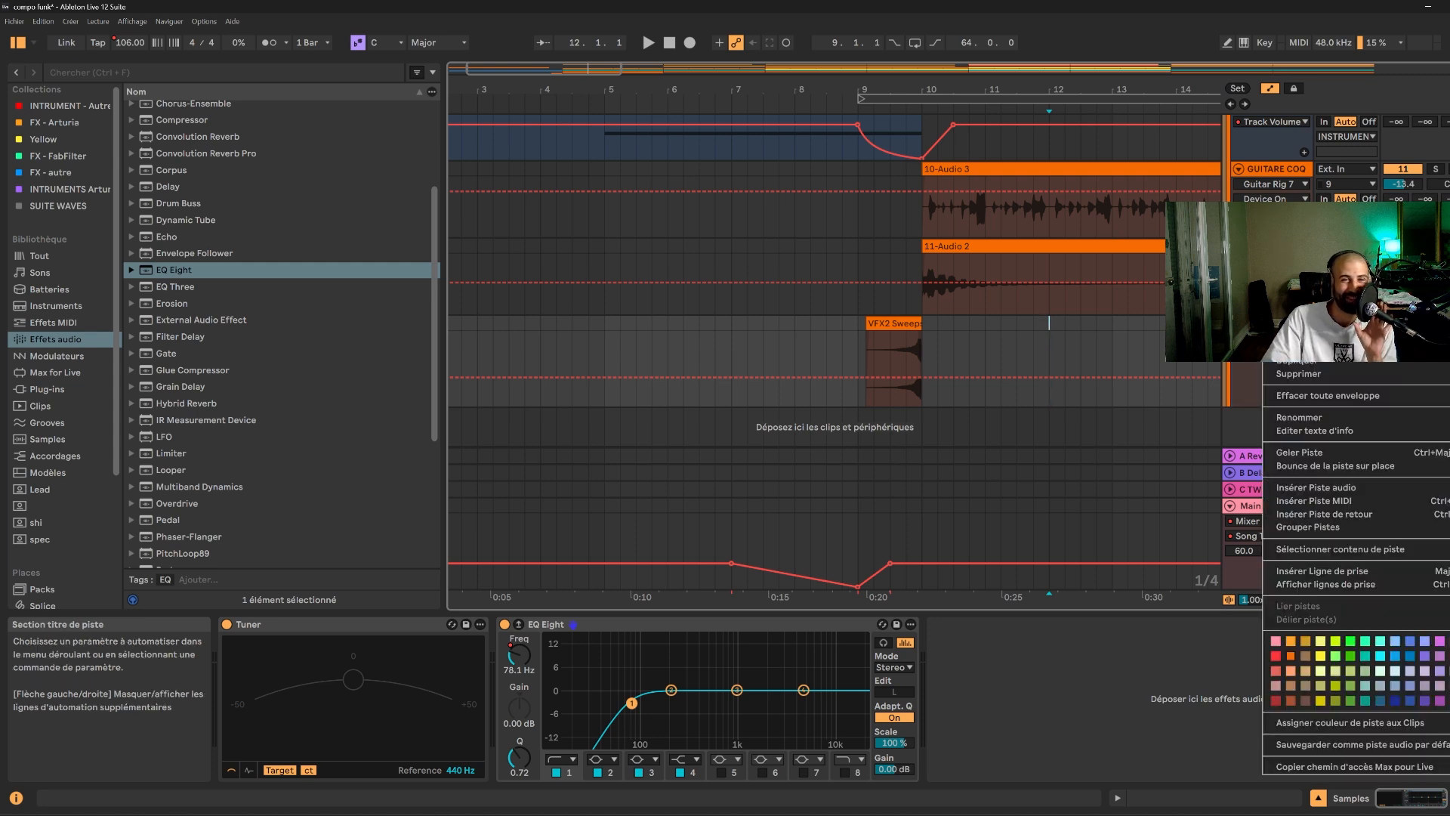
pyautogui.click(1350, 500)
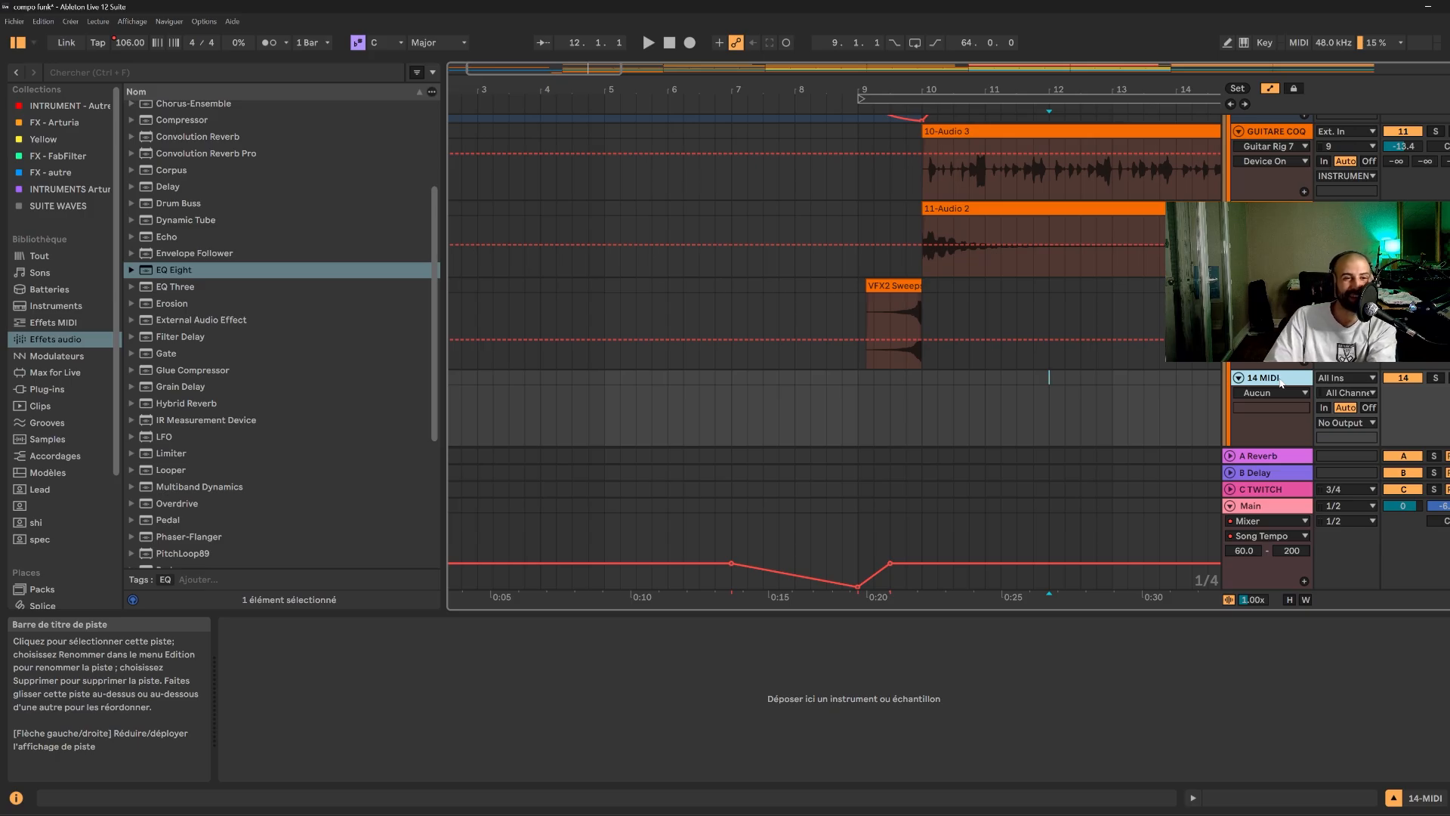
pyautogui.press('Delete')
# - Insert an audio track below the Samples track, move the loop start to bar 10 and enable punch-in there
pyautogui.rightClick(1262, 326)
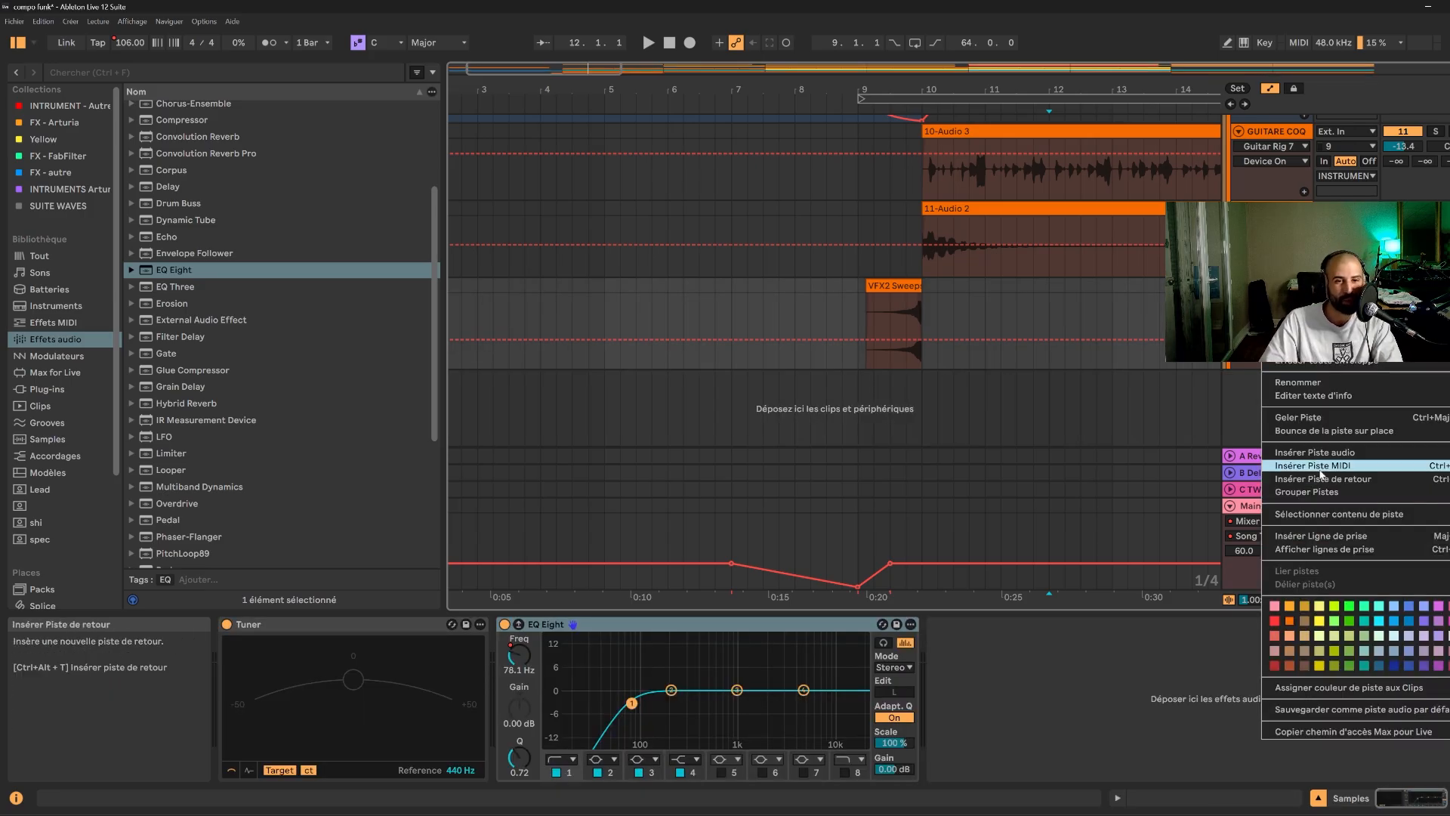
pyautogui.click(1315, 452)
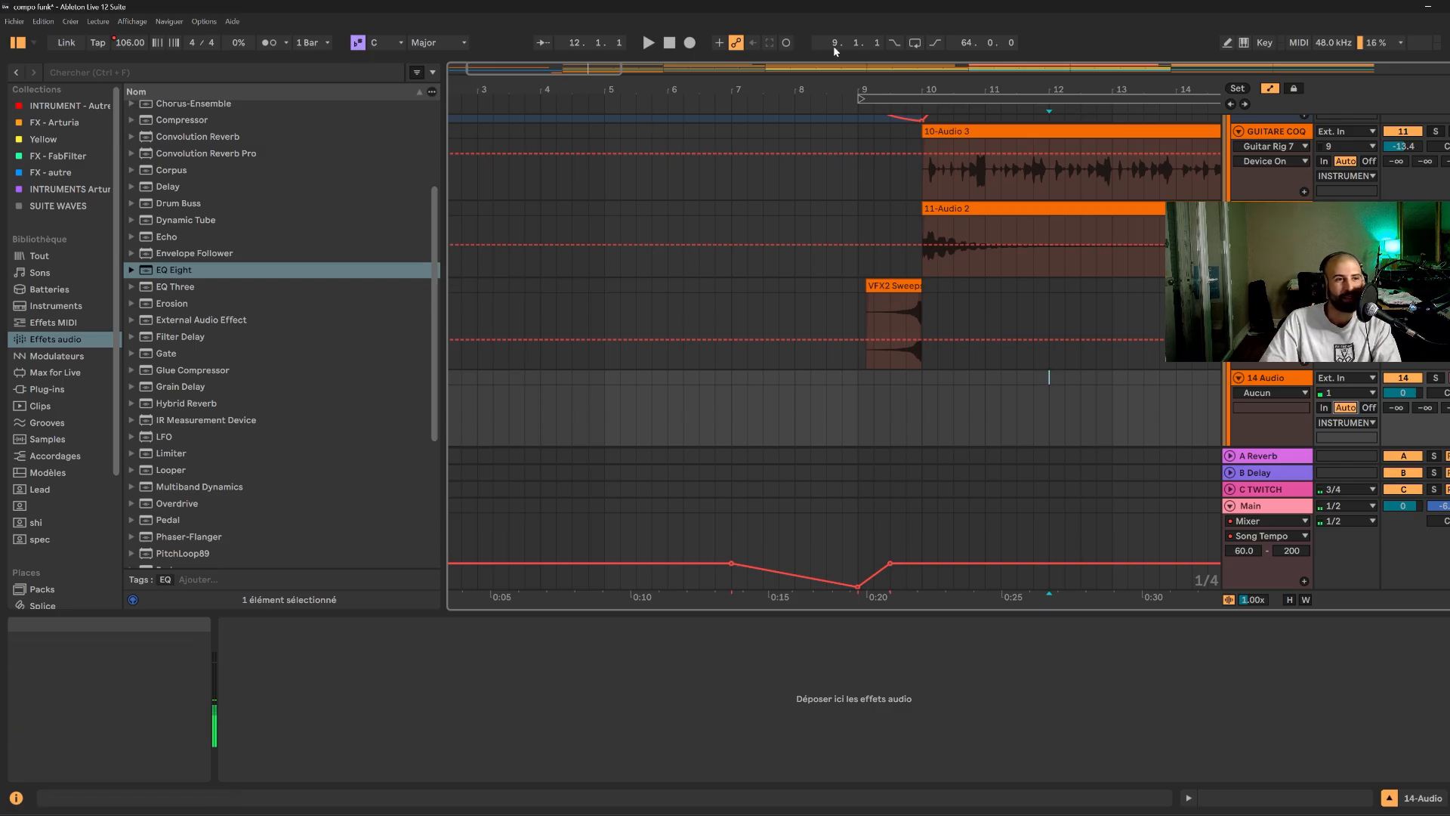
pyautogui.moveTo(793, 90); pyautogui.dragTo(809, 91)
pyautogui.click(841, 381)
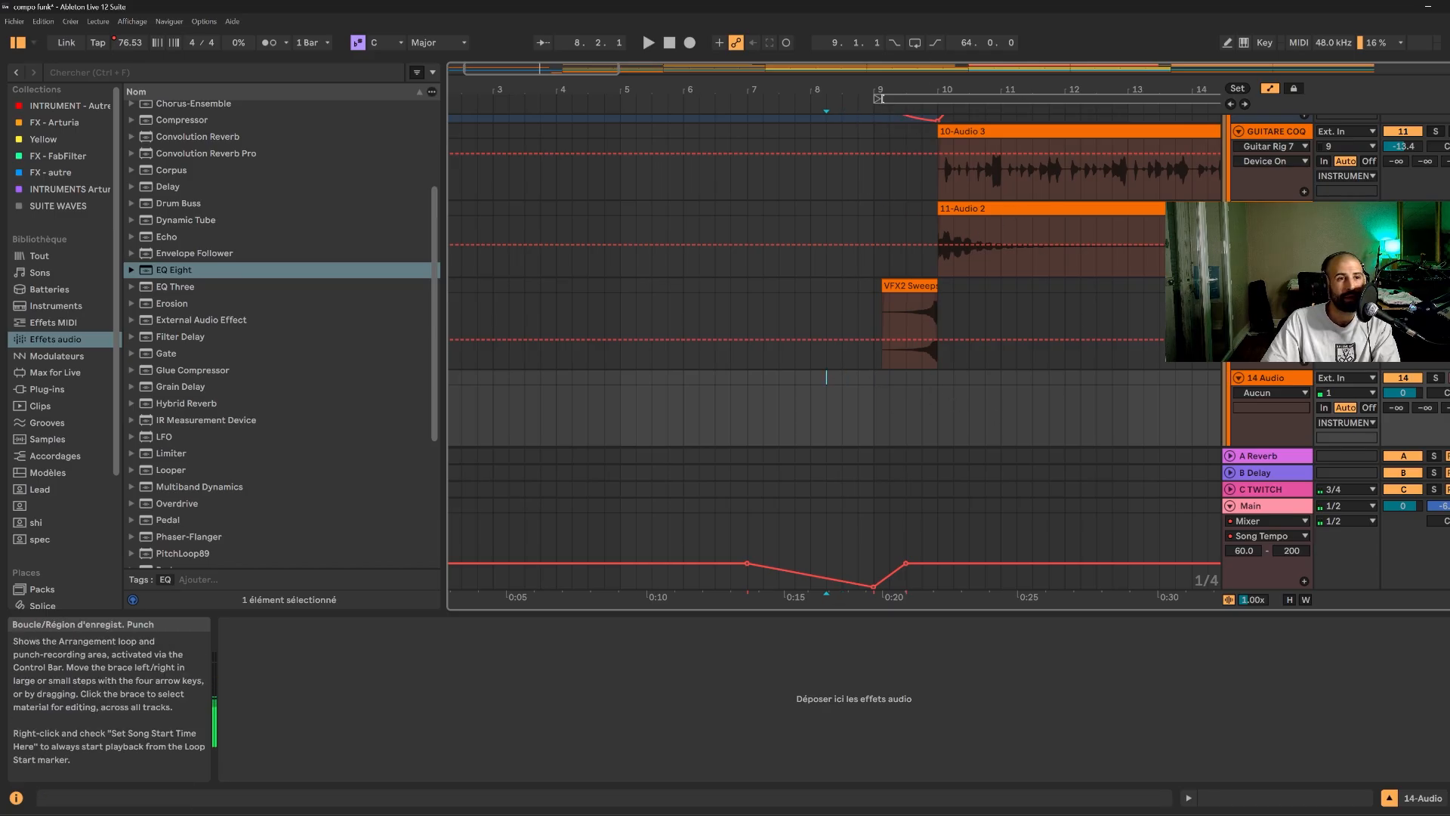
pyautogui.moveTo(877, 98); pyautogui.dragTo(940, 98)
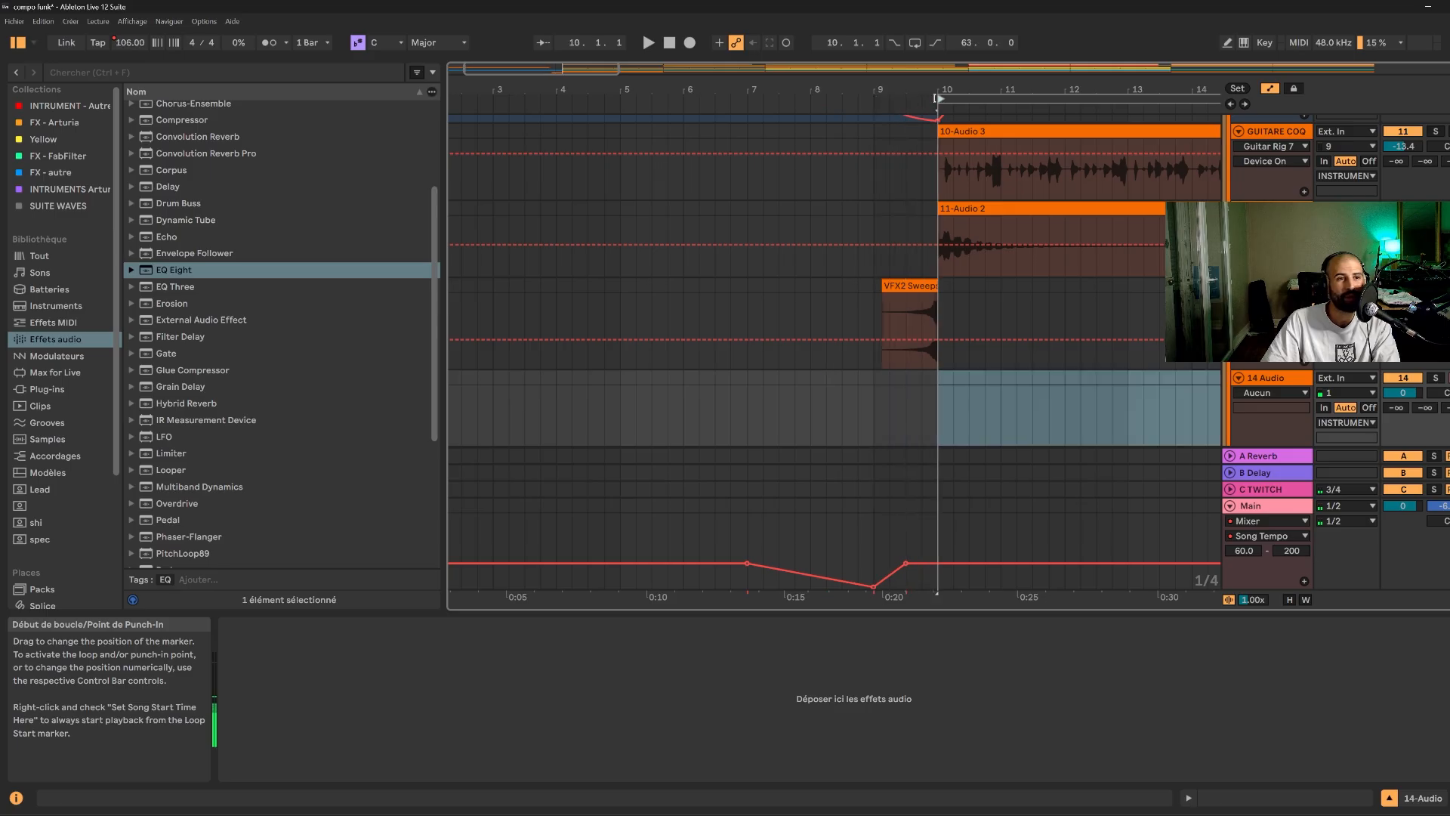
pyautogui.click(895, 44)
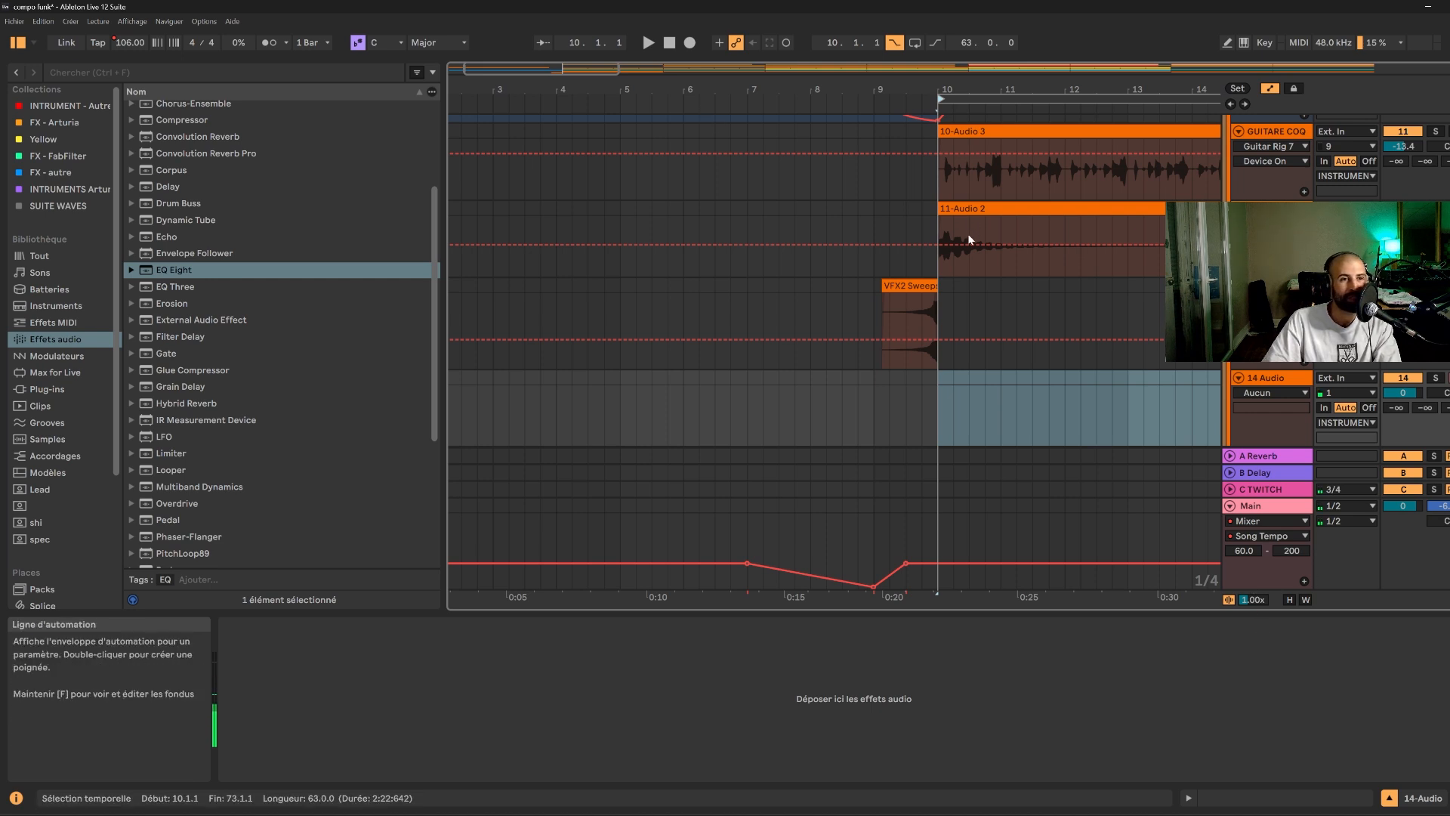
# - Record audio onto the 14 Audio track, starting the Arrangement recording from 8.2.1 and stopping it at about 13.2
pyautogui.click(824, 400)
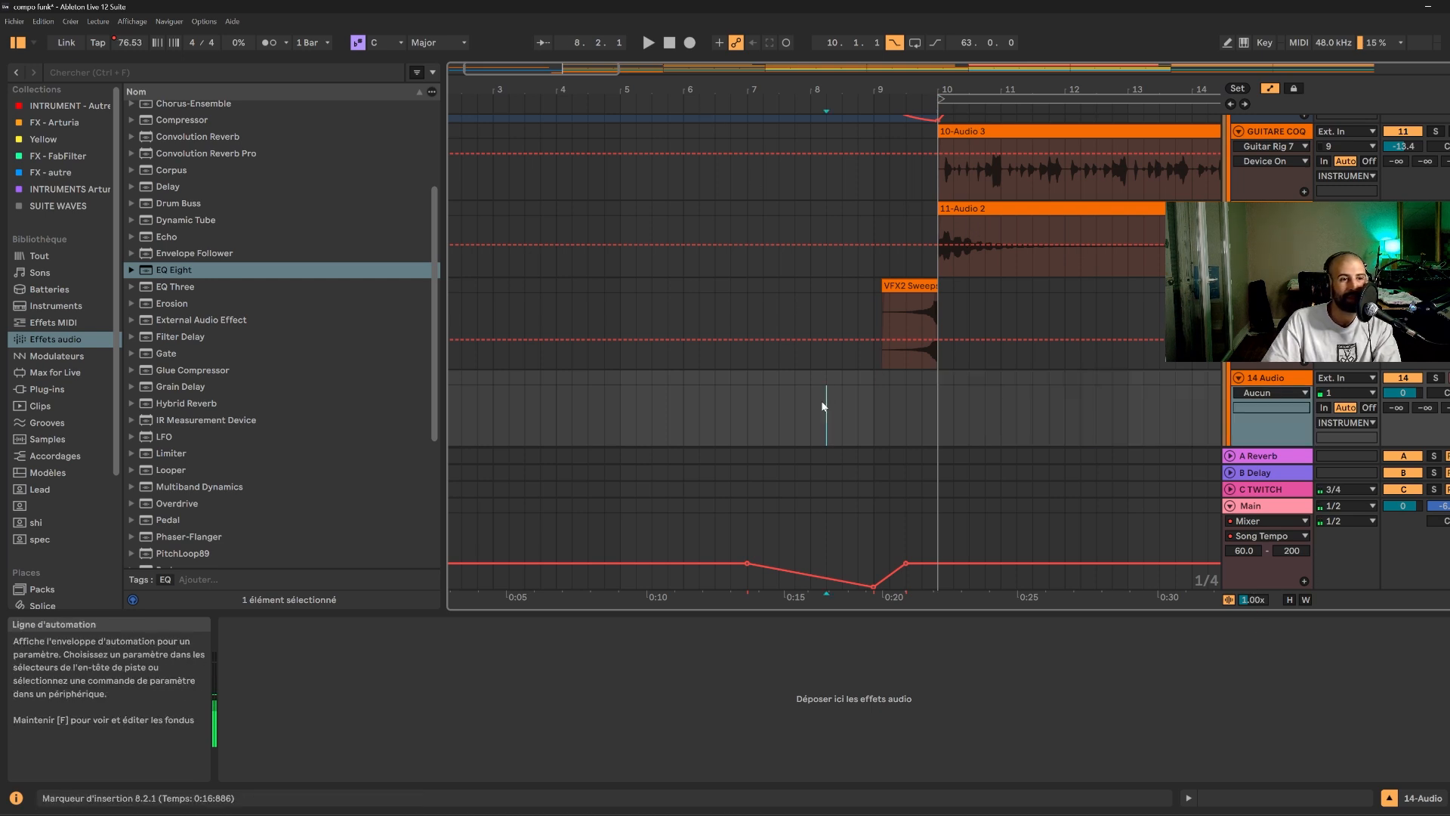
pyautogui.click(690, 42)
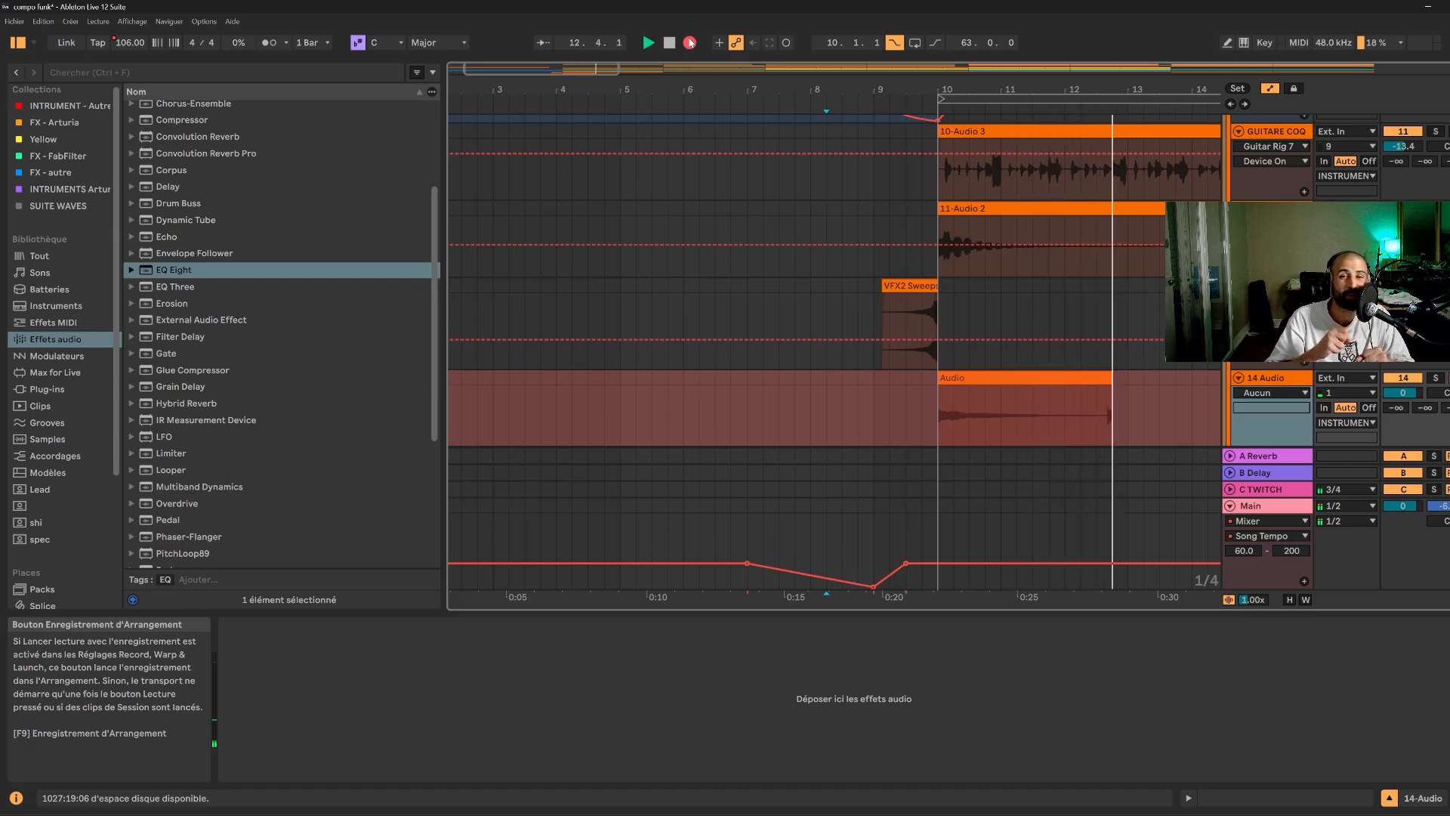
pyautogui.press('space')
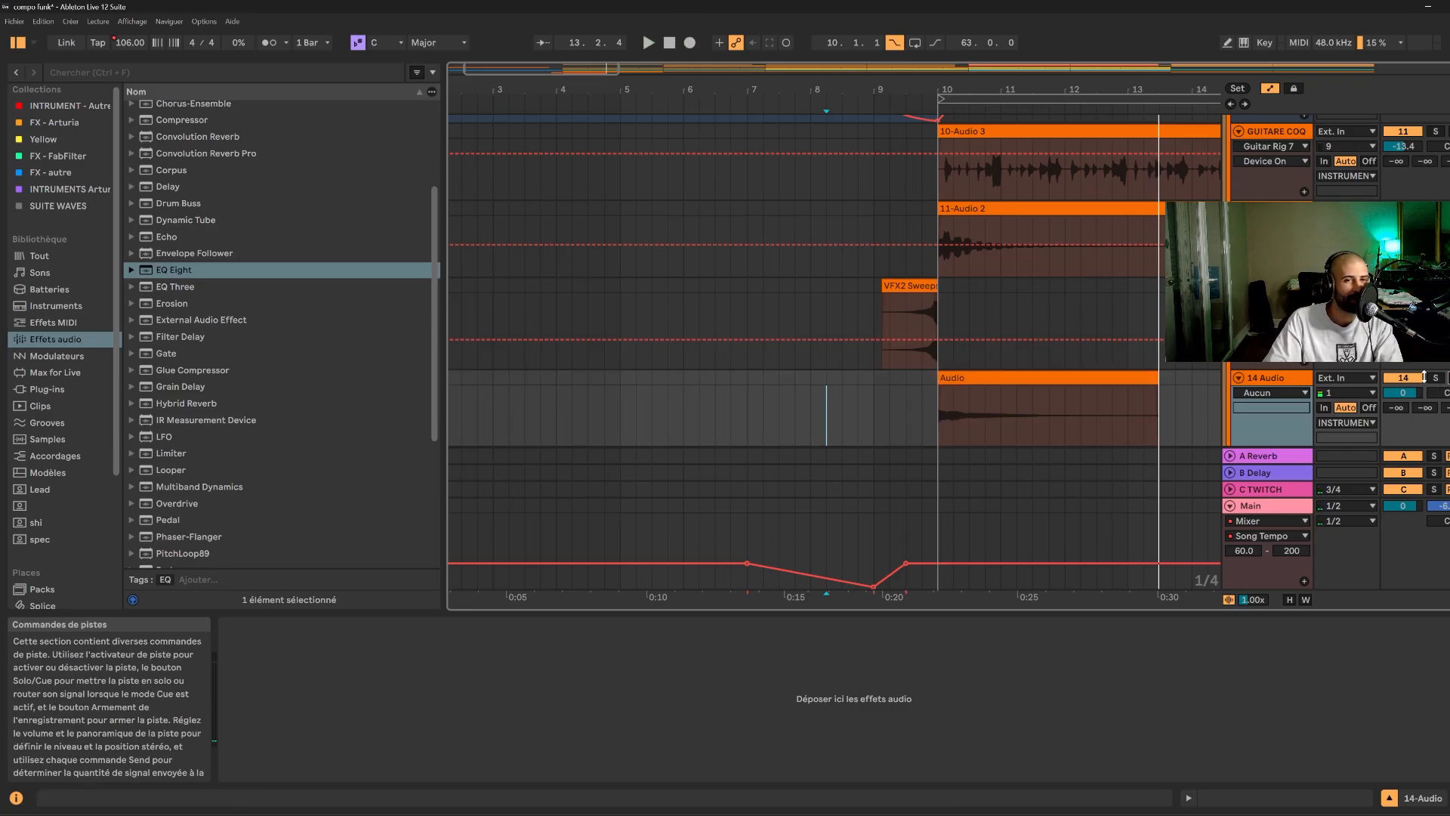
# - Raise the recorded clip's gain to 6.0 dB and return to the 14 Audio track's device view
pyautogui.click(1046, 377)
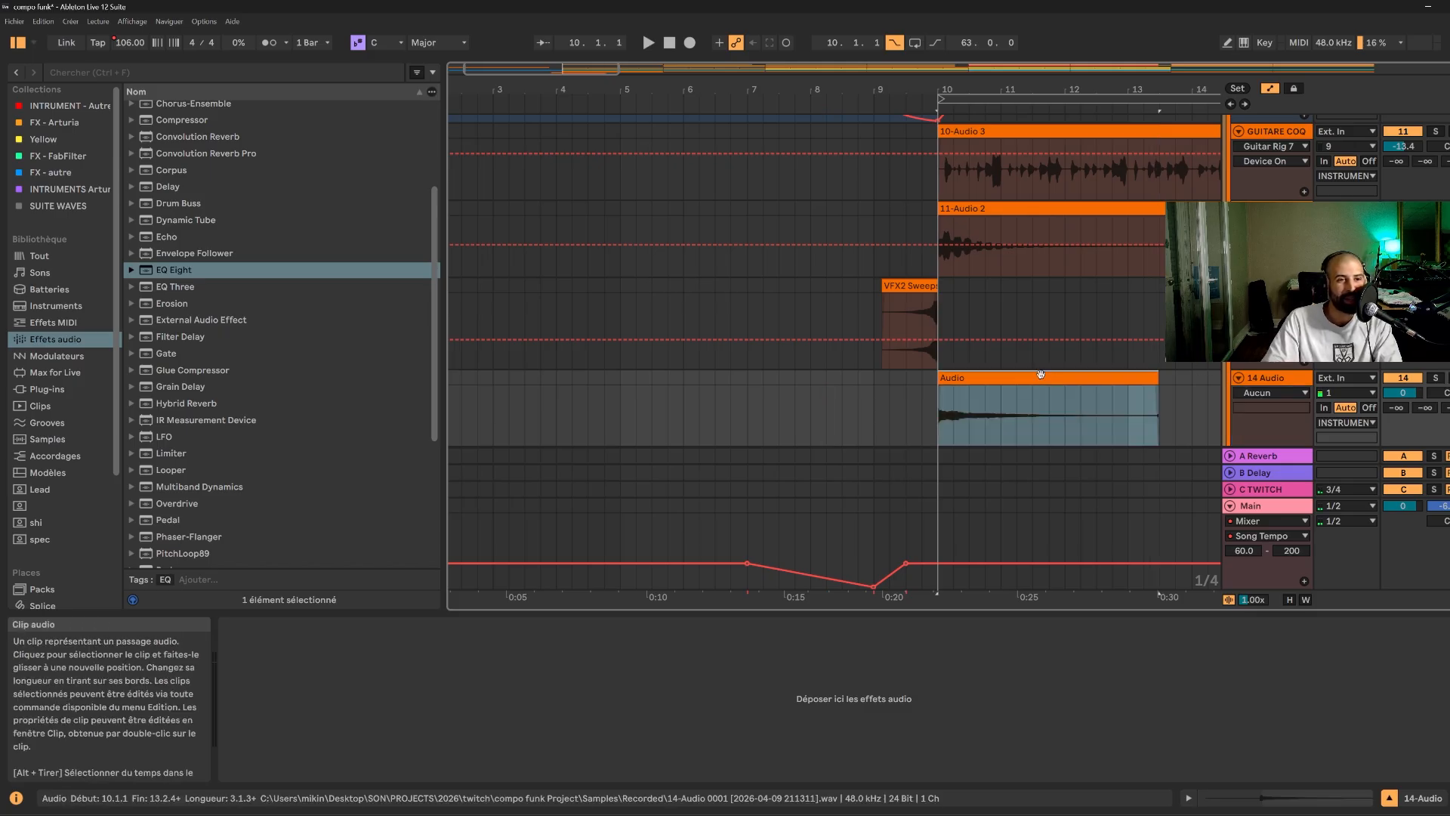
pyautogui.click(1314, 798)
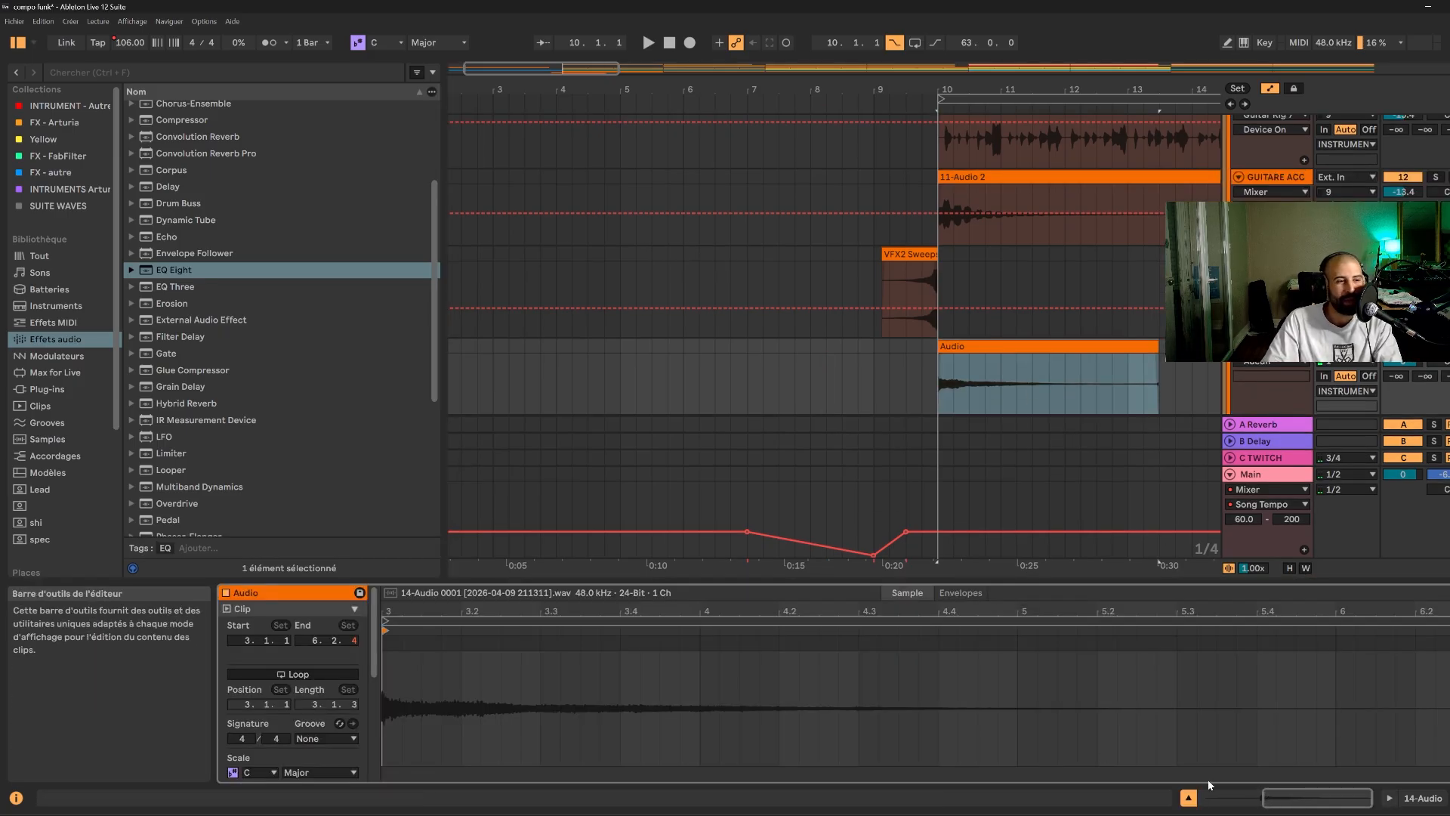
pyautogui.moveTo(373, 648); pyautogui.dragTo(374, 723)
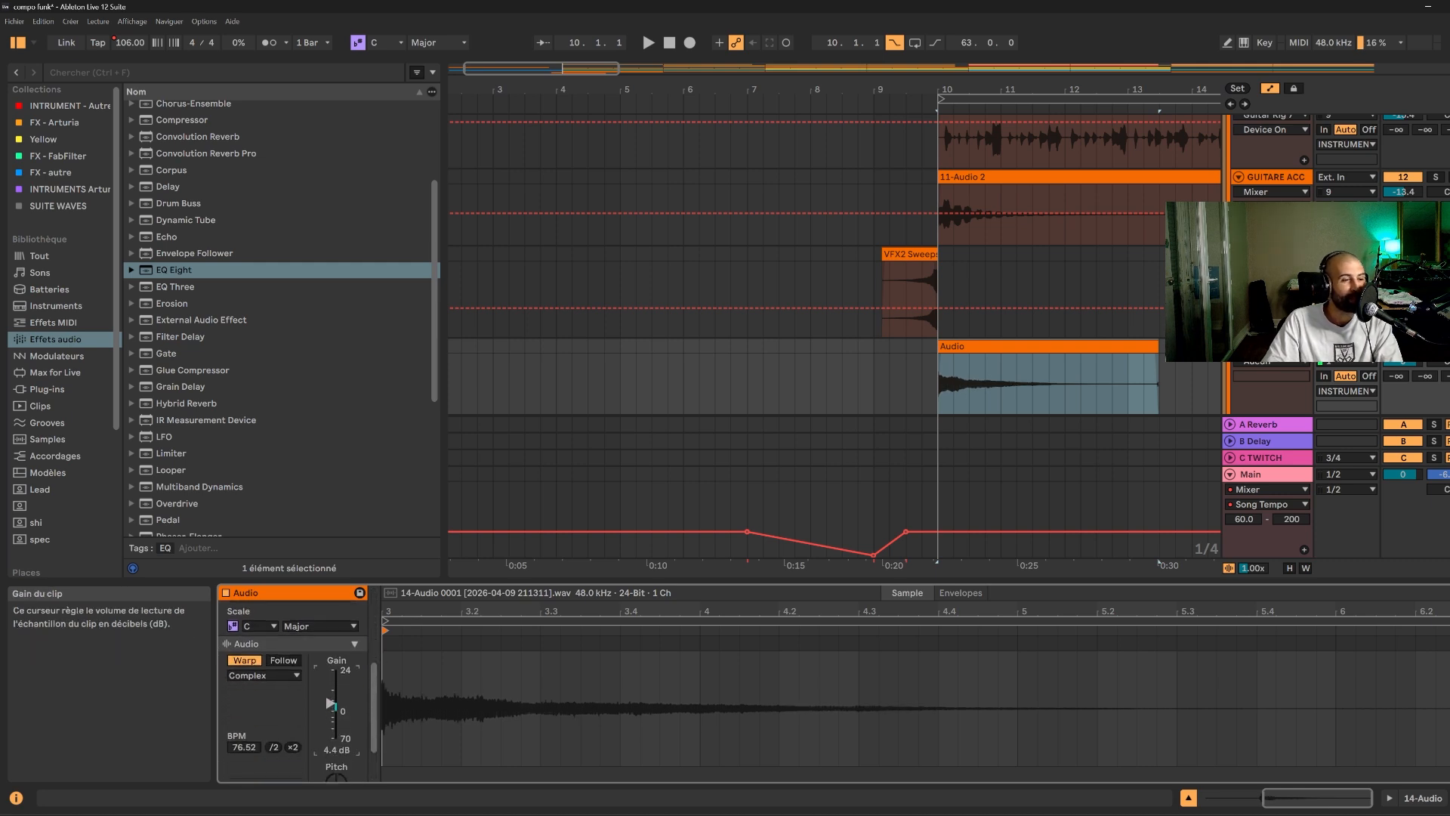
pyautogui.moveTo(331, 704); pyautogui.dragTo(331, 702)
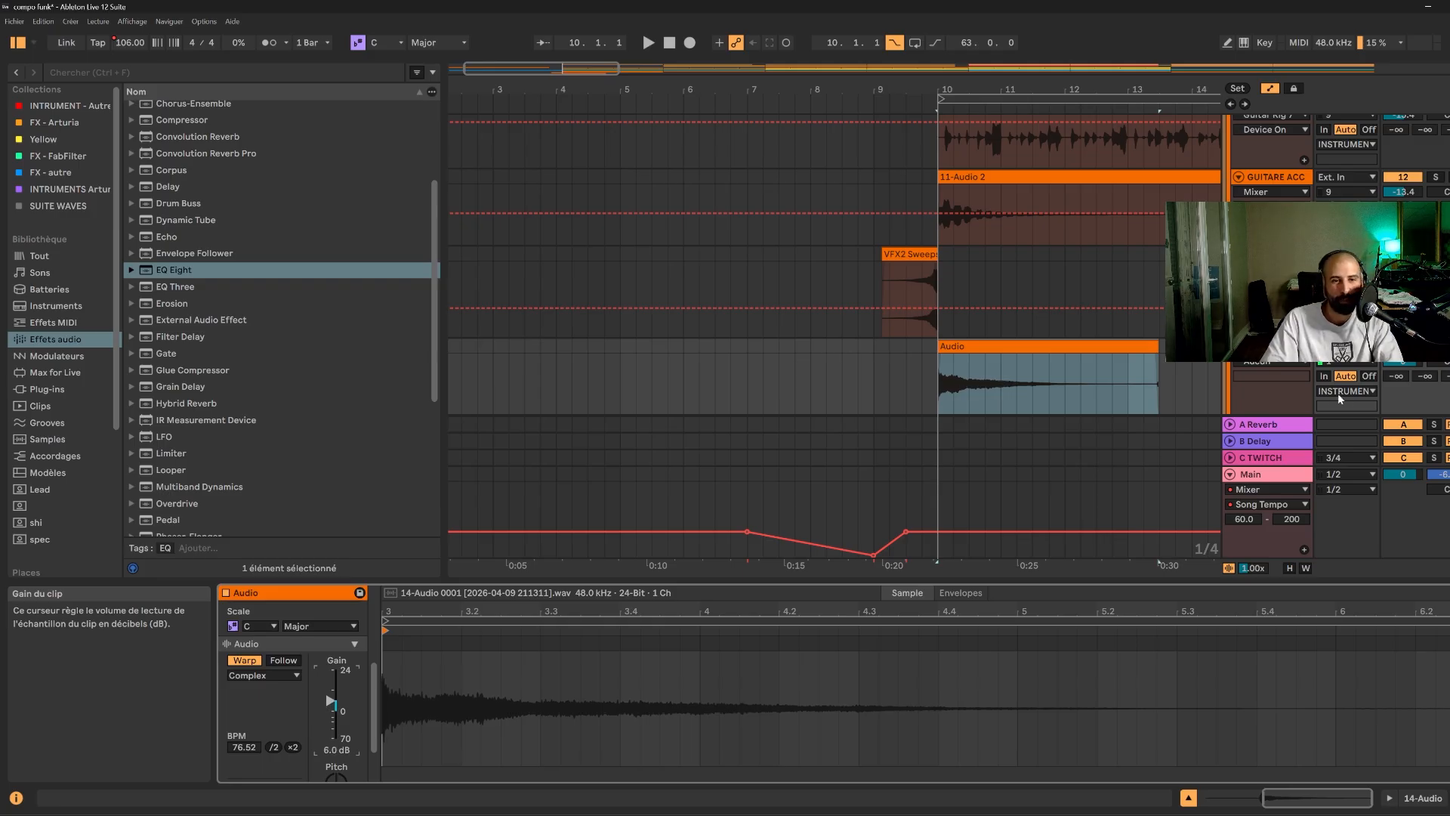
pyautogui.click(1352, 797)
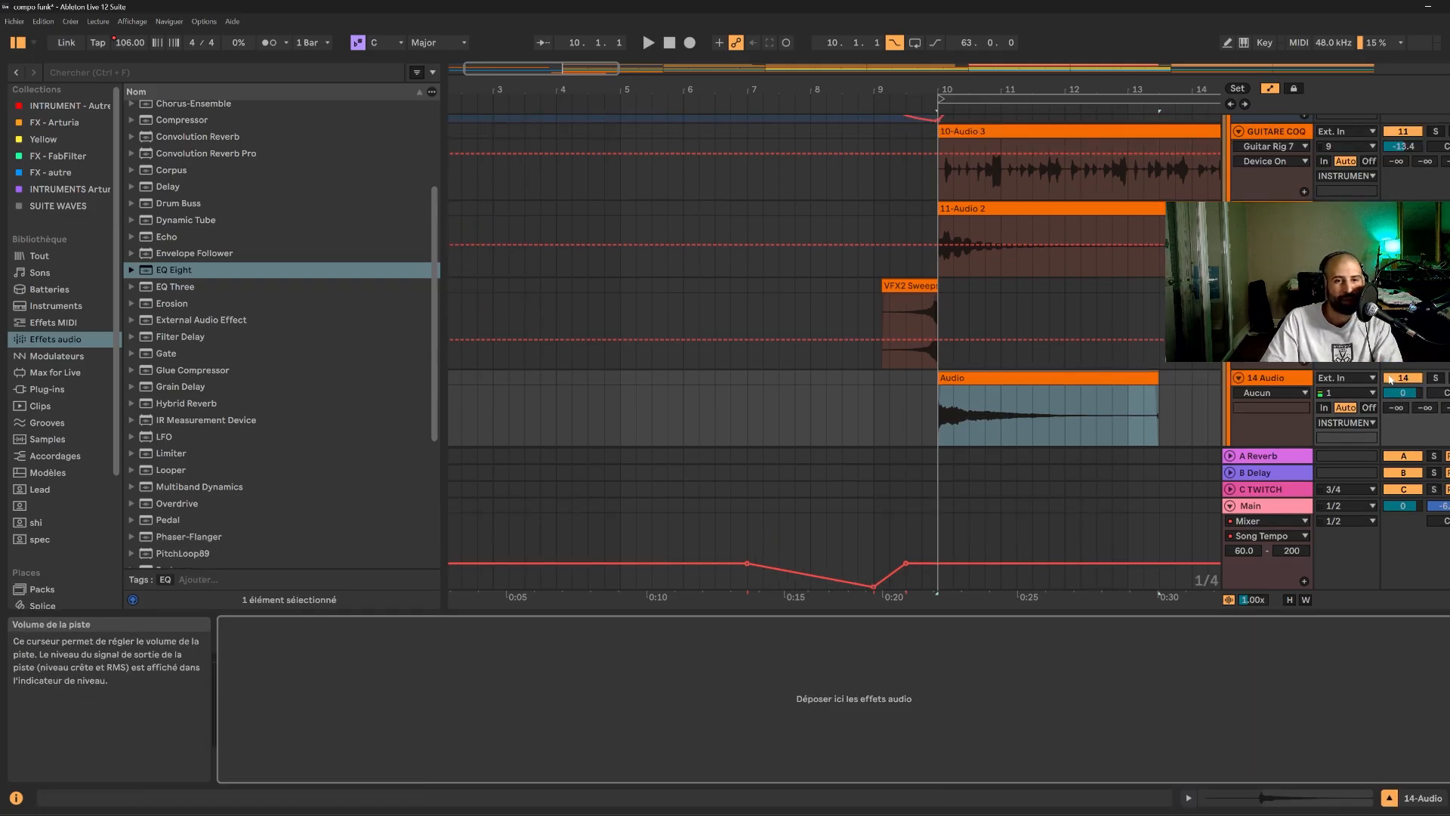
# - Solo the 14 Audio track, raise its A-Reverb send to -13.0 dB and play the recording
pyautogui.click(1435, 377)
pyautogui.press('space')
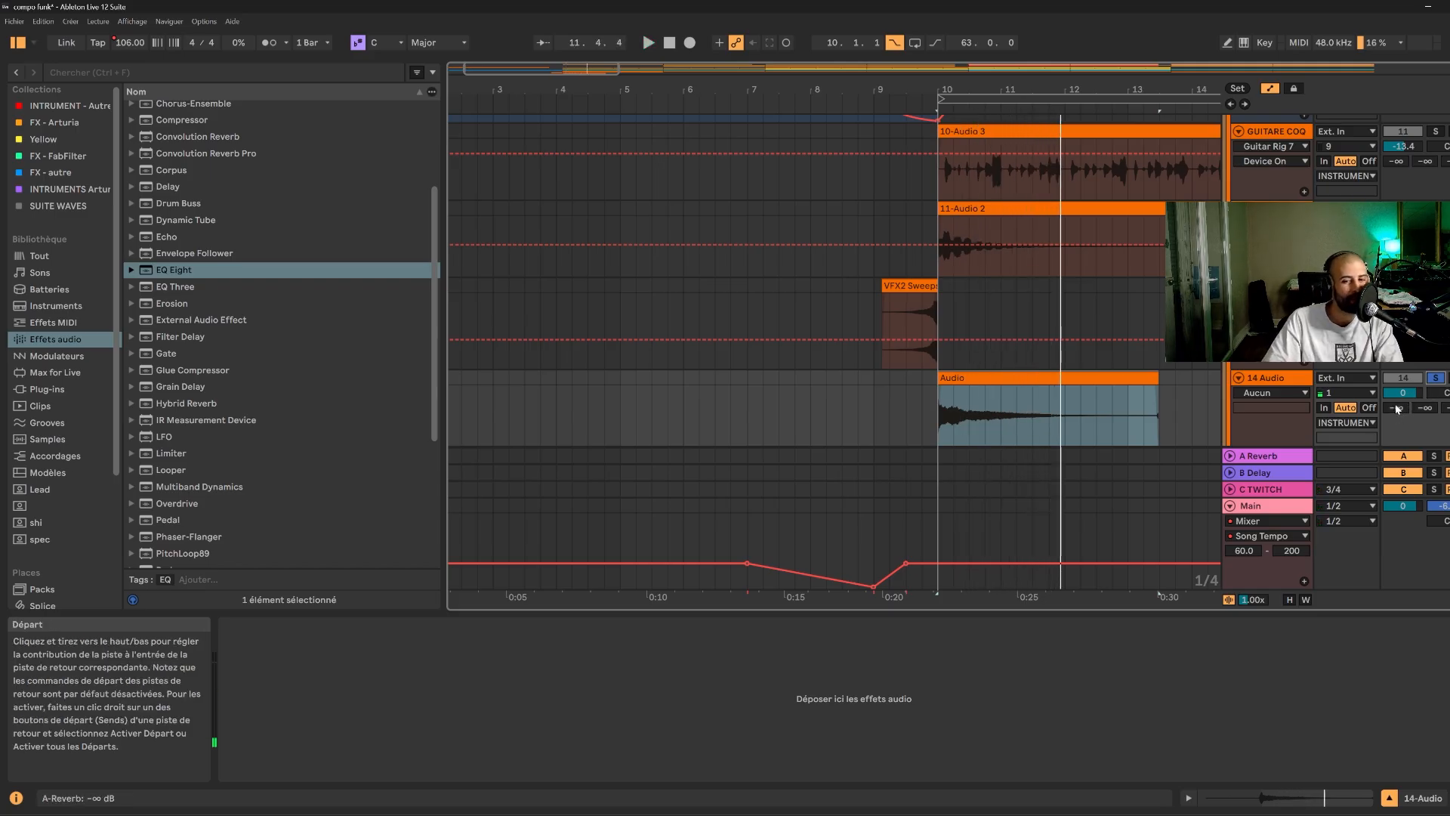
pyautogui.moveTo(1404, 409)
pyautogui.mouseDown()
pyautogui.moveTo(1404, 396)
pyautogui.moveTo(1402, 411)
pyautogui.mouseUp()
pyautogui.press('space')
pyautogui.press('space')
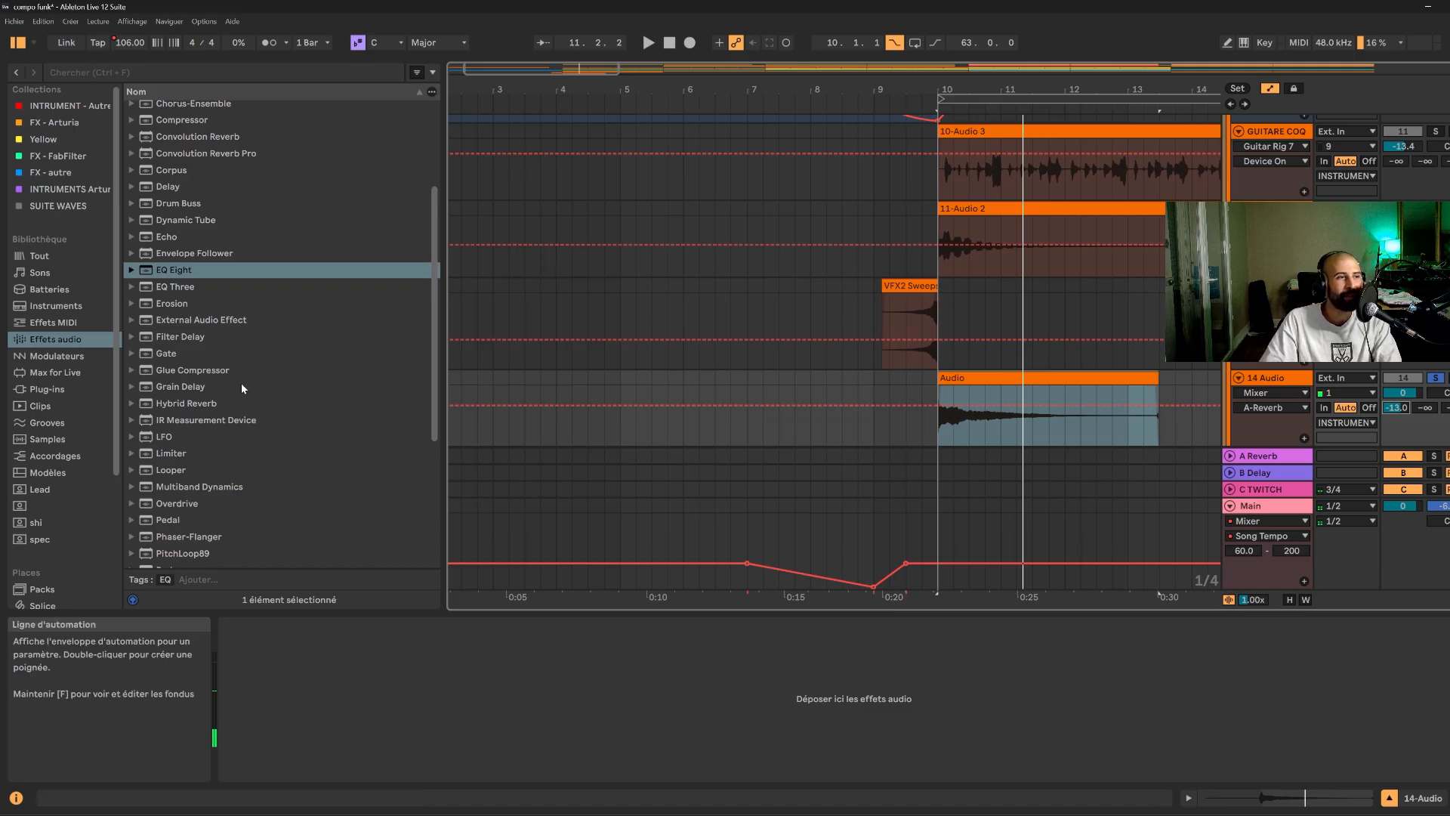
# - Add EQ Eight to the 14 Audio track, set band 1 to low cut and raise its frequency to 5.39 kHz
pyautogui.doubleClick(178, 271)
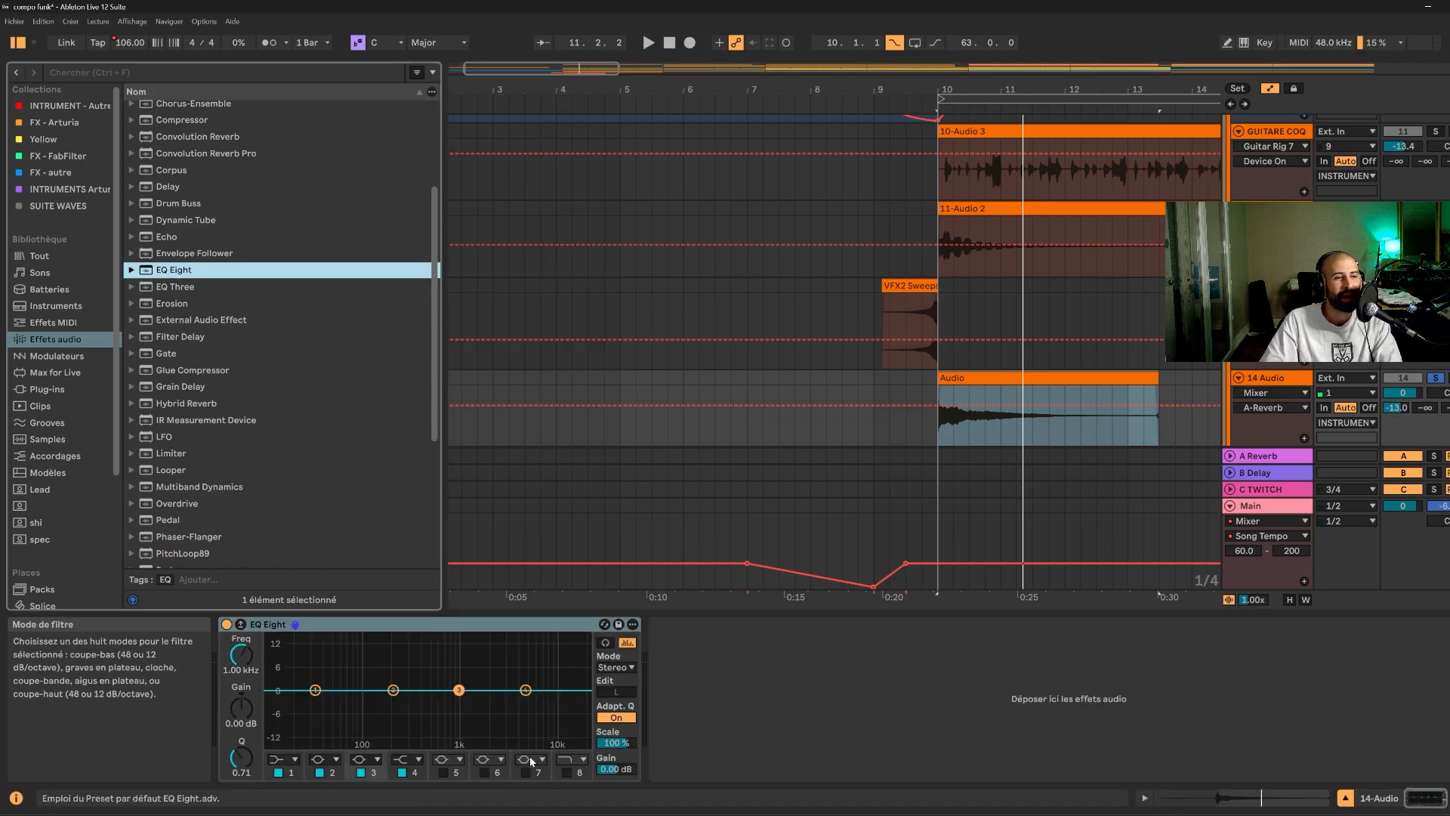
pyautogui.click(280, 759)
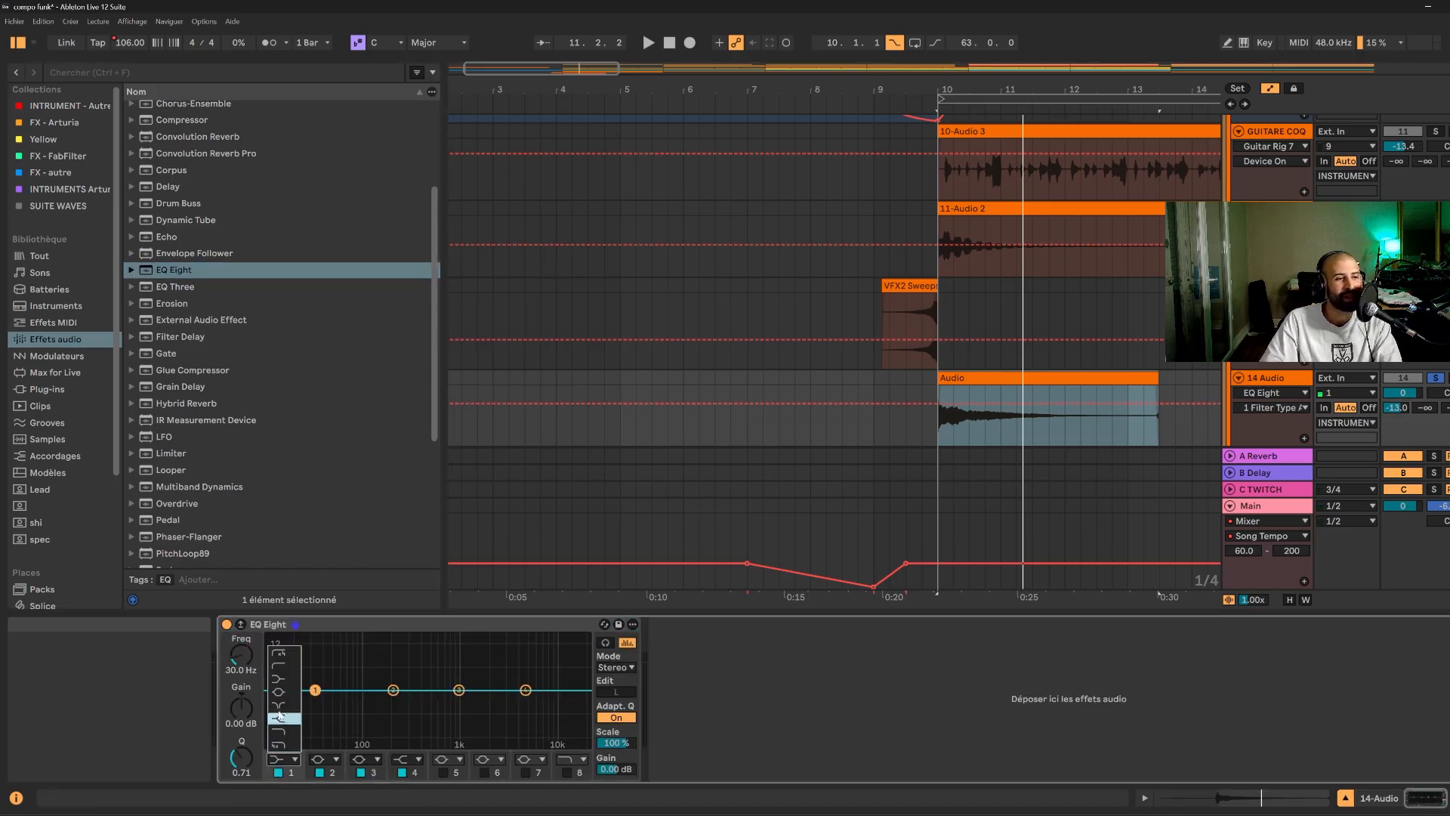
pyautogui.click(277, 666)
pyautogui.press('space')
pyautogui.moveTo(518, 692); pyautogui.dragTo(427, 708)
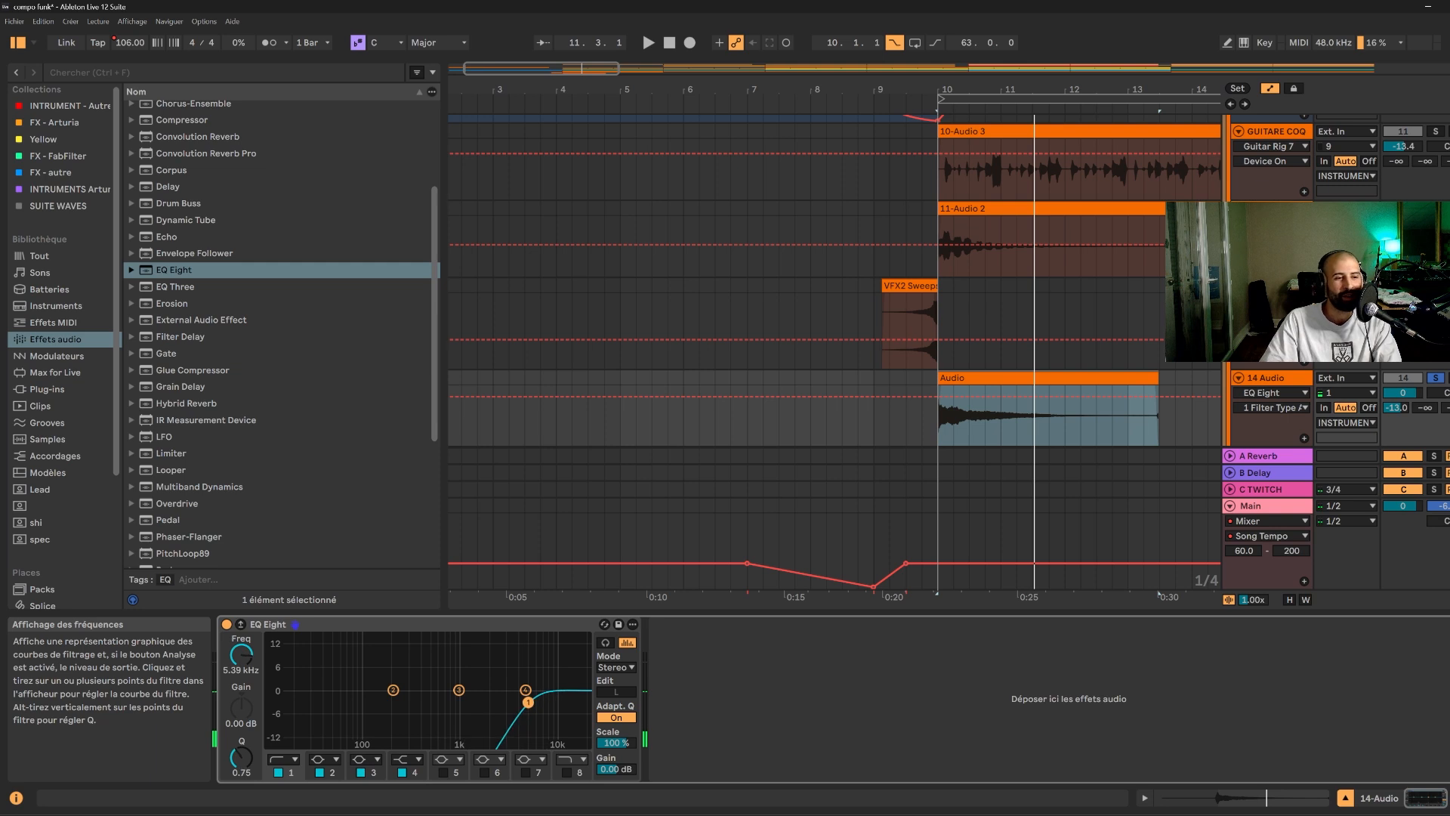
# - Automate EQ Eight's band 1 frequency on the 14 Audio track to fall from 5.39 kHz at bar 10 until about bar 13
pyautogui.click(234, 659)
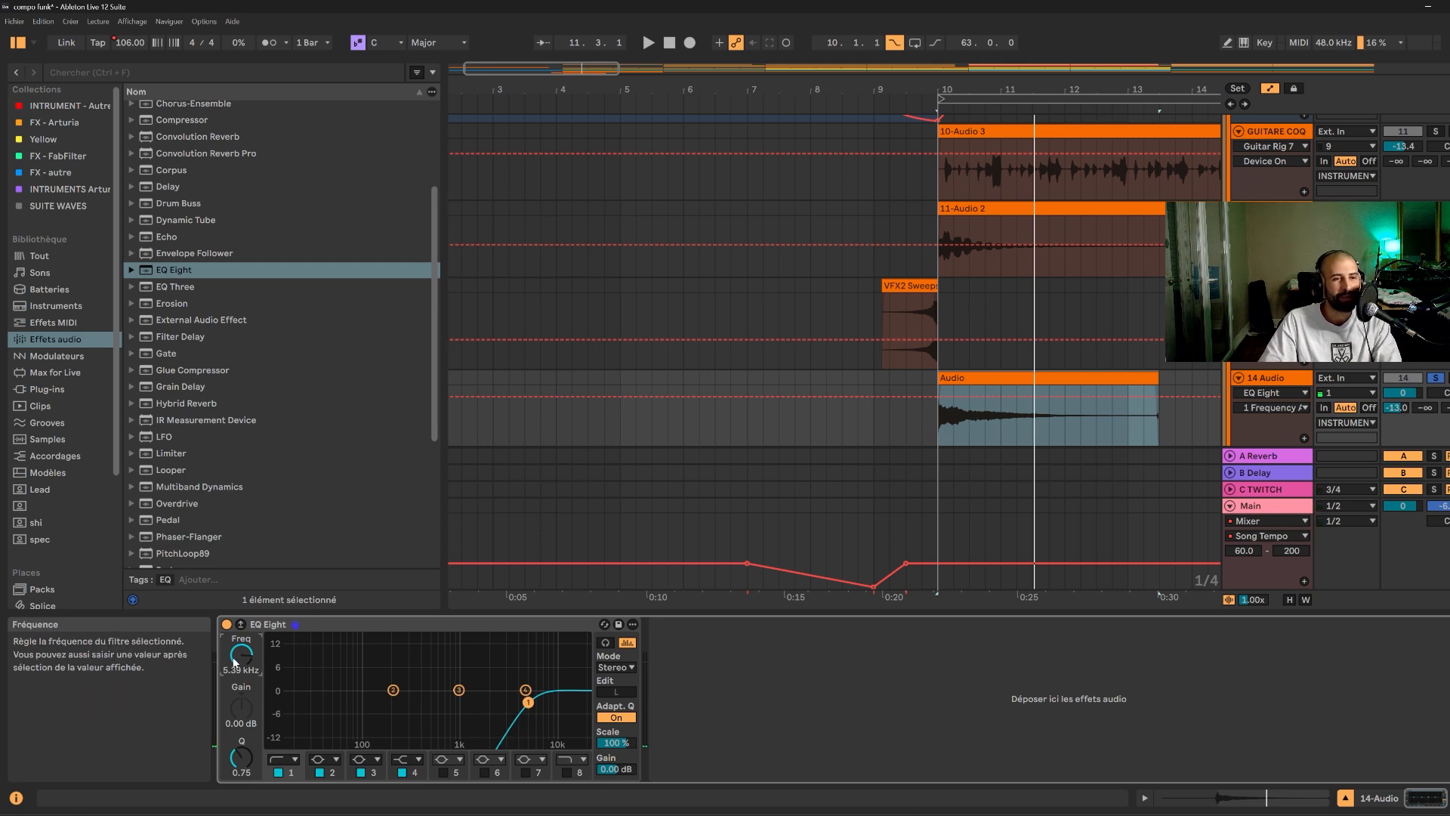
pyautogui.click(938, 398)
pyautogui.moveTo(963, 401); pyautogui.dragTo(1127, 425)
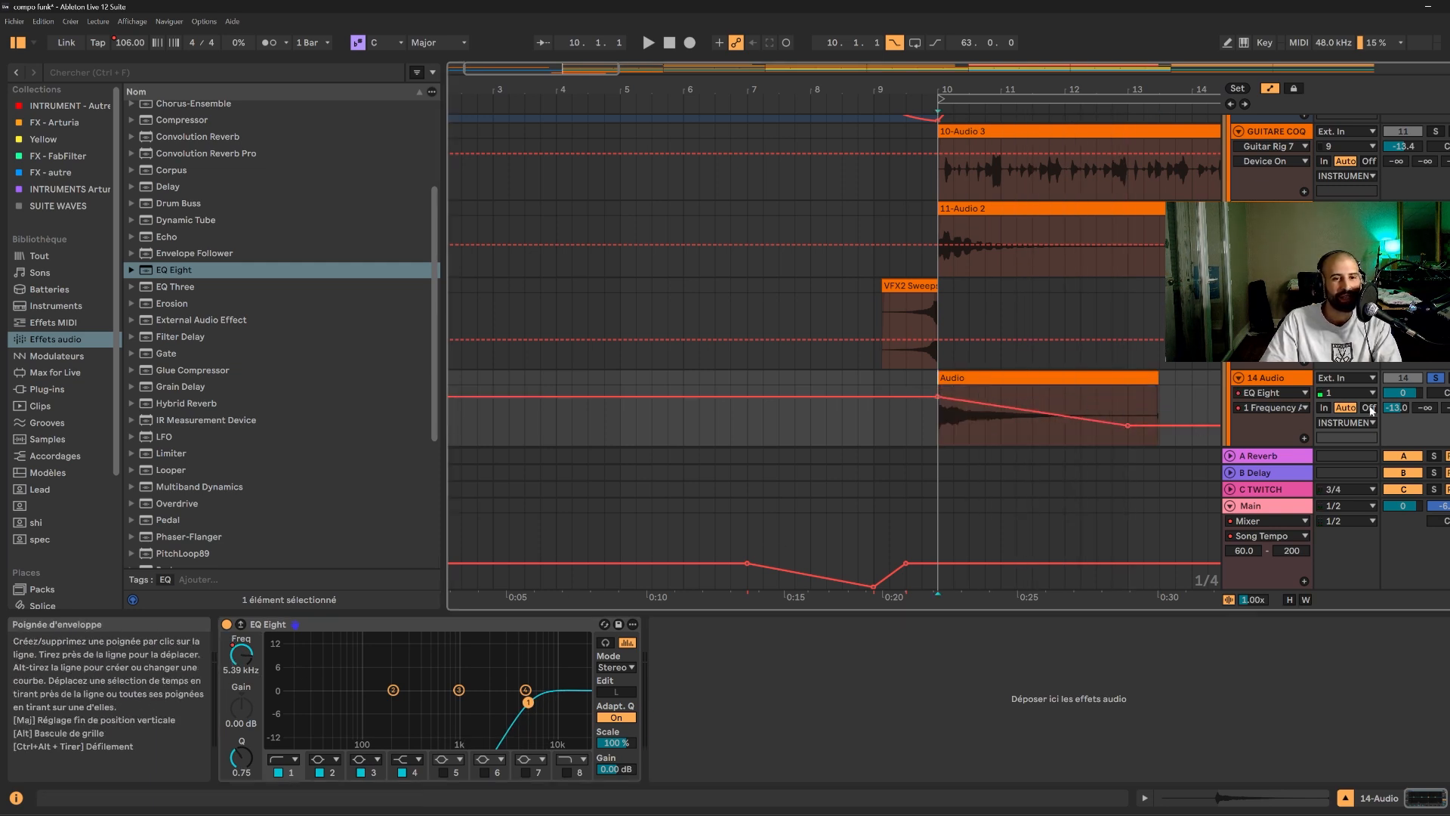
# - Unsolo the 14 Audio track, lower its volume to about -14.3 dB and trim the recorded clip's end to 13.2.1
pyautogui.moveTo(1416, 398); pyautogui.dragTo(1402, 396)
pyautogui.press('space')
pyautogui.moveTo(1157, 377); pyautogui.dragTo(1143, 377)
pyautogui.press('space')
pyautogui.press('space')
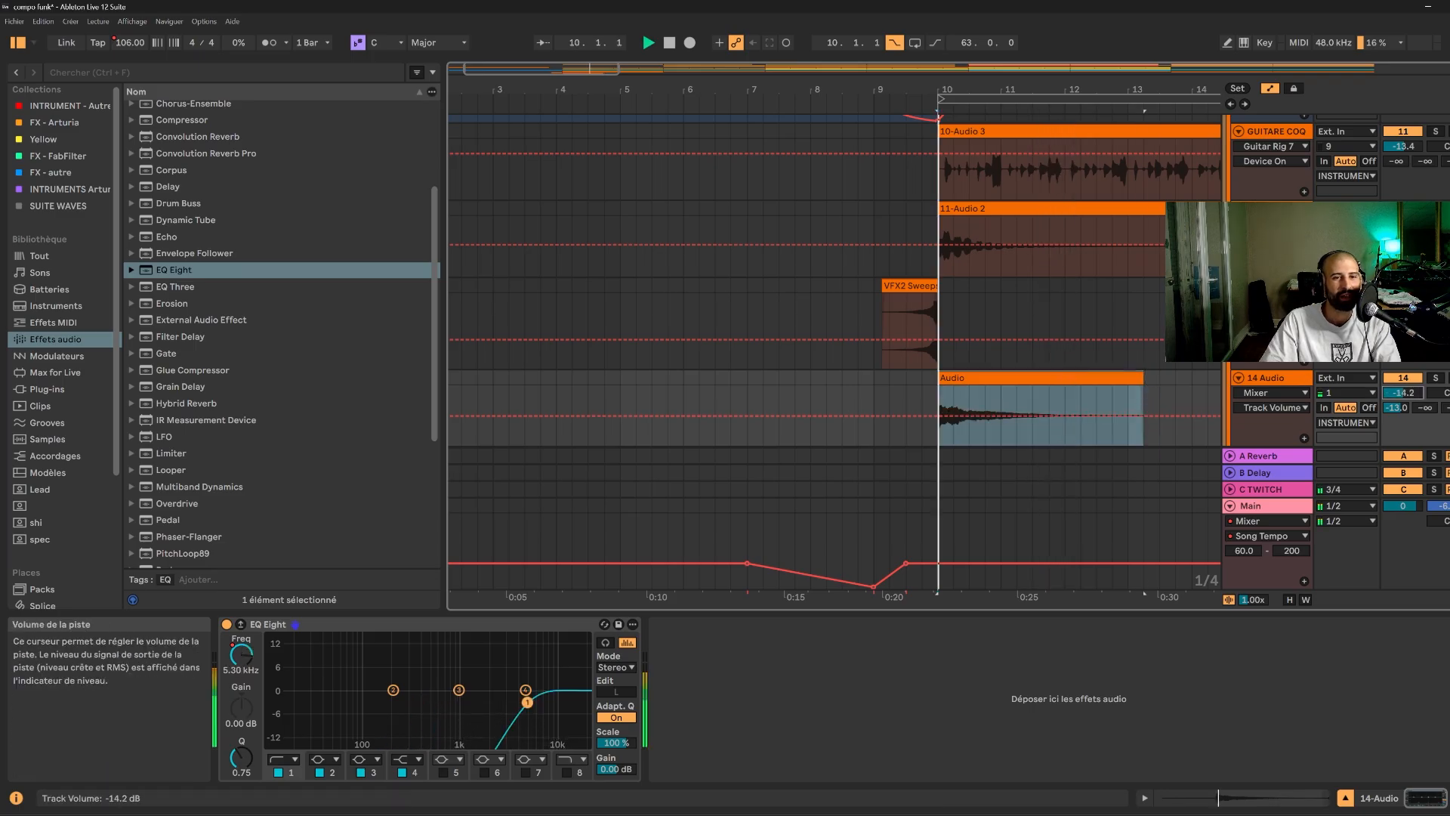
# - Play the transition from bar 9 into bar 12 to check the sweep and the recorded sound together
pyautogui.click(876, 356)
pyautogui.press('space')
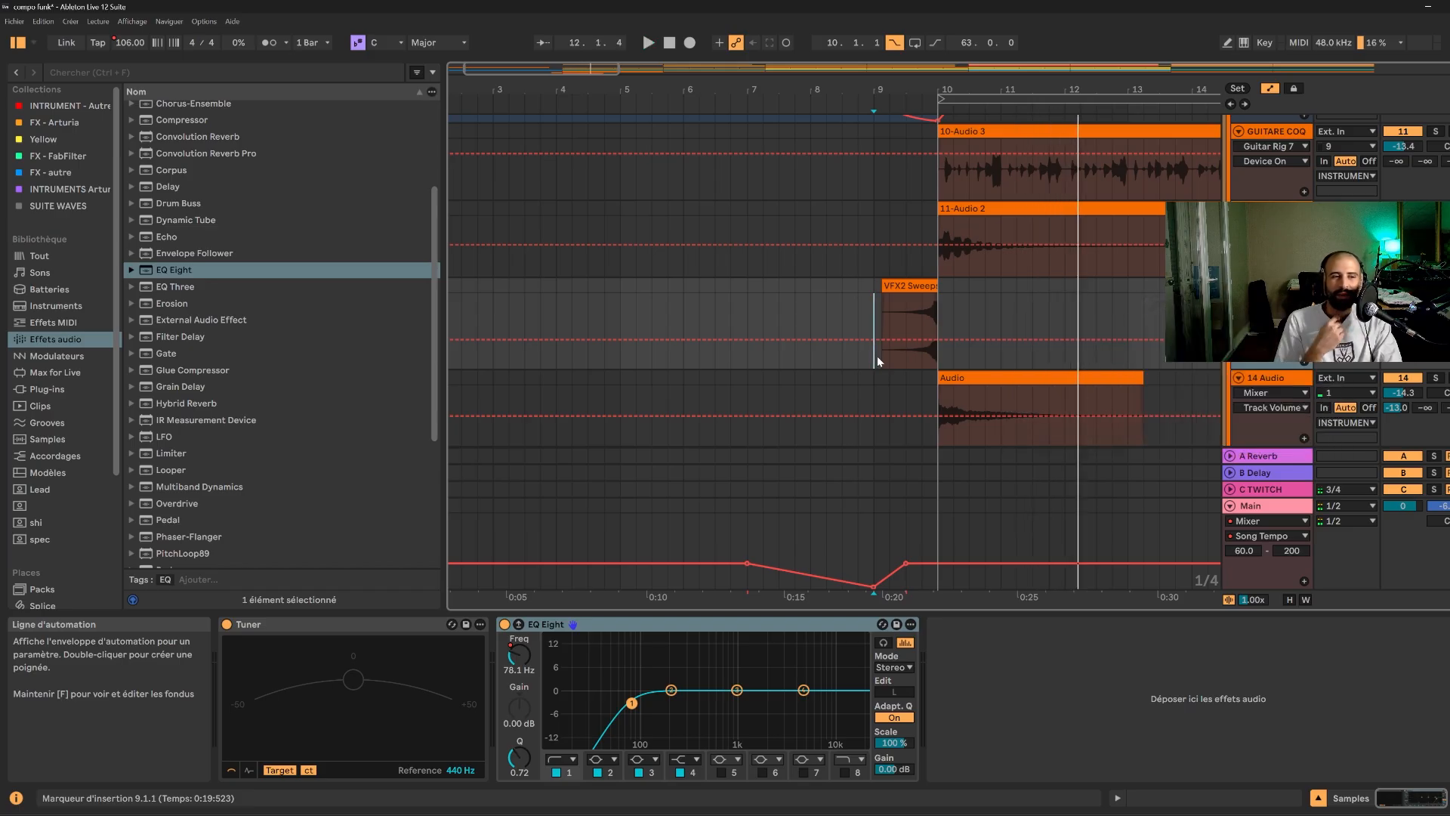
pyautogui.press('space')
pyautogui.click(905, 317)
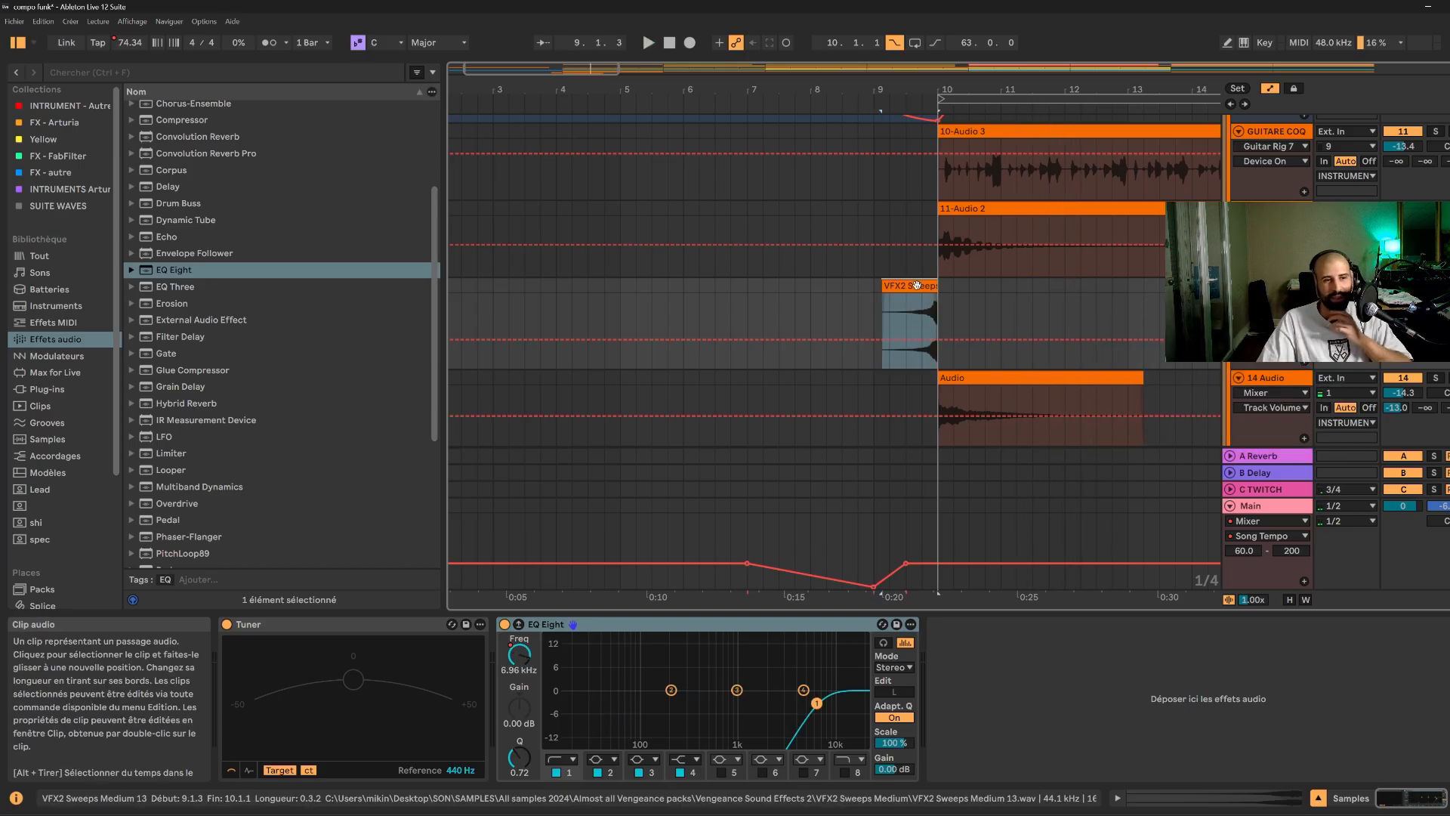
pyautogui.press('space')
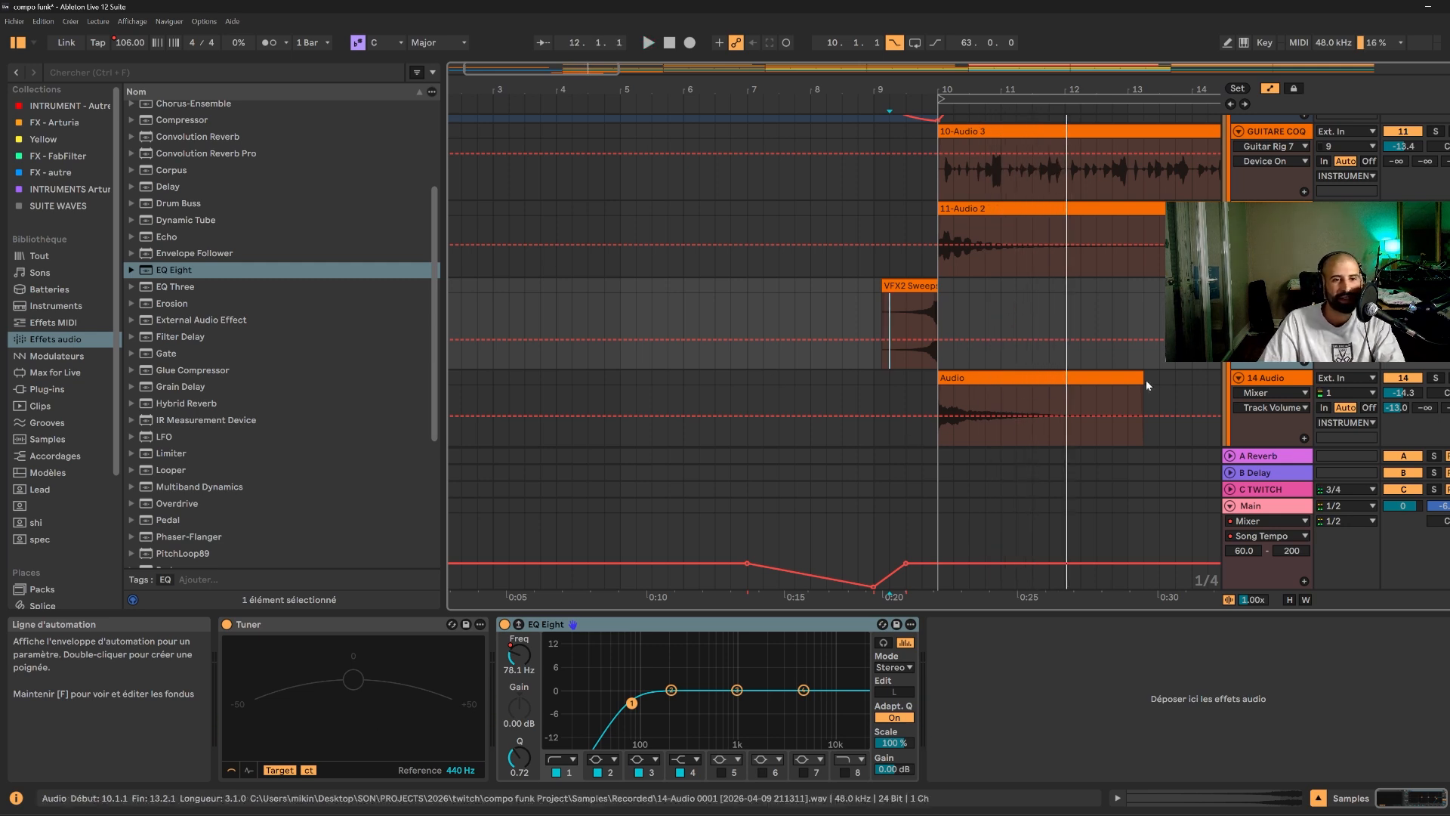
# - Shift the recorded clip on the 14 Audio track to start at 10.2.1 and play the transition from 9.2.1
pyautogui.click(1012, 378)
pyautogui.click(1001, 380)
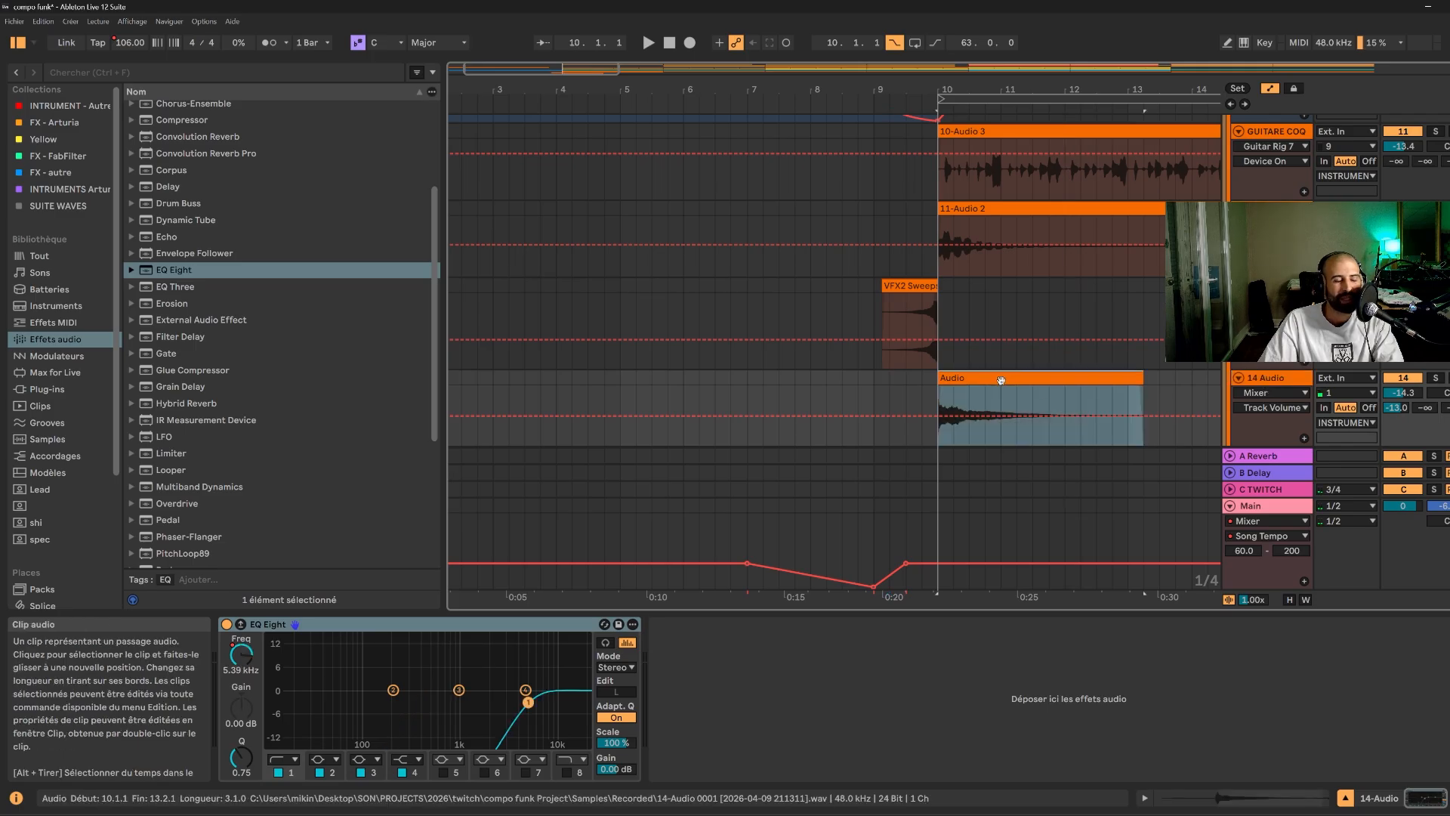
pyautogui.click(933, 317)
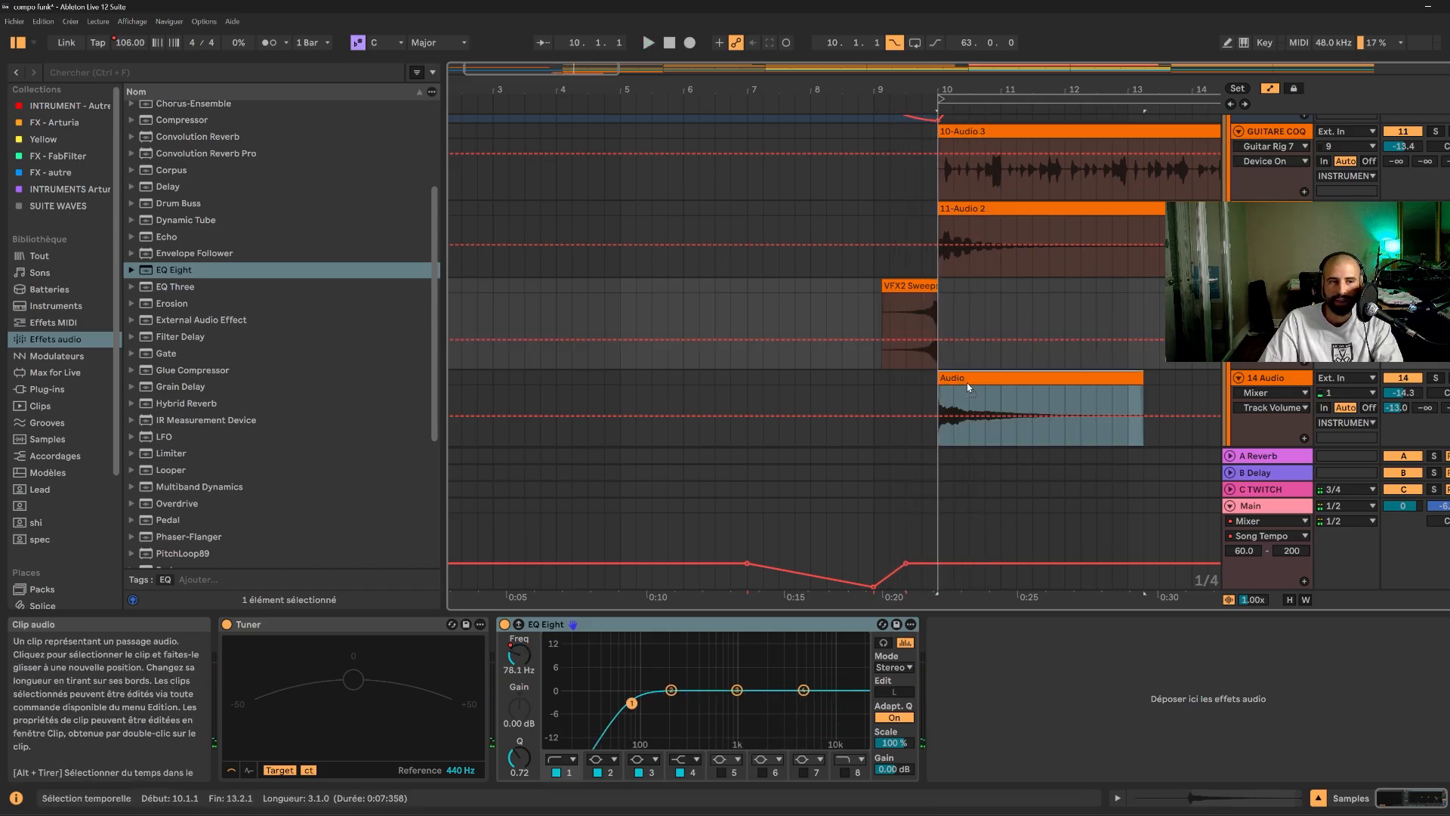
pyautogui.moveTo(956, 378); pyautogui.dragTo(971, 378)
pyautogui.click(911, 387)
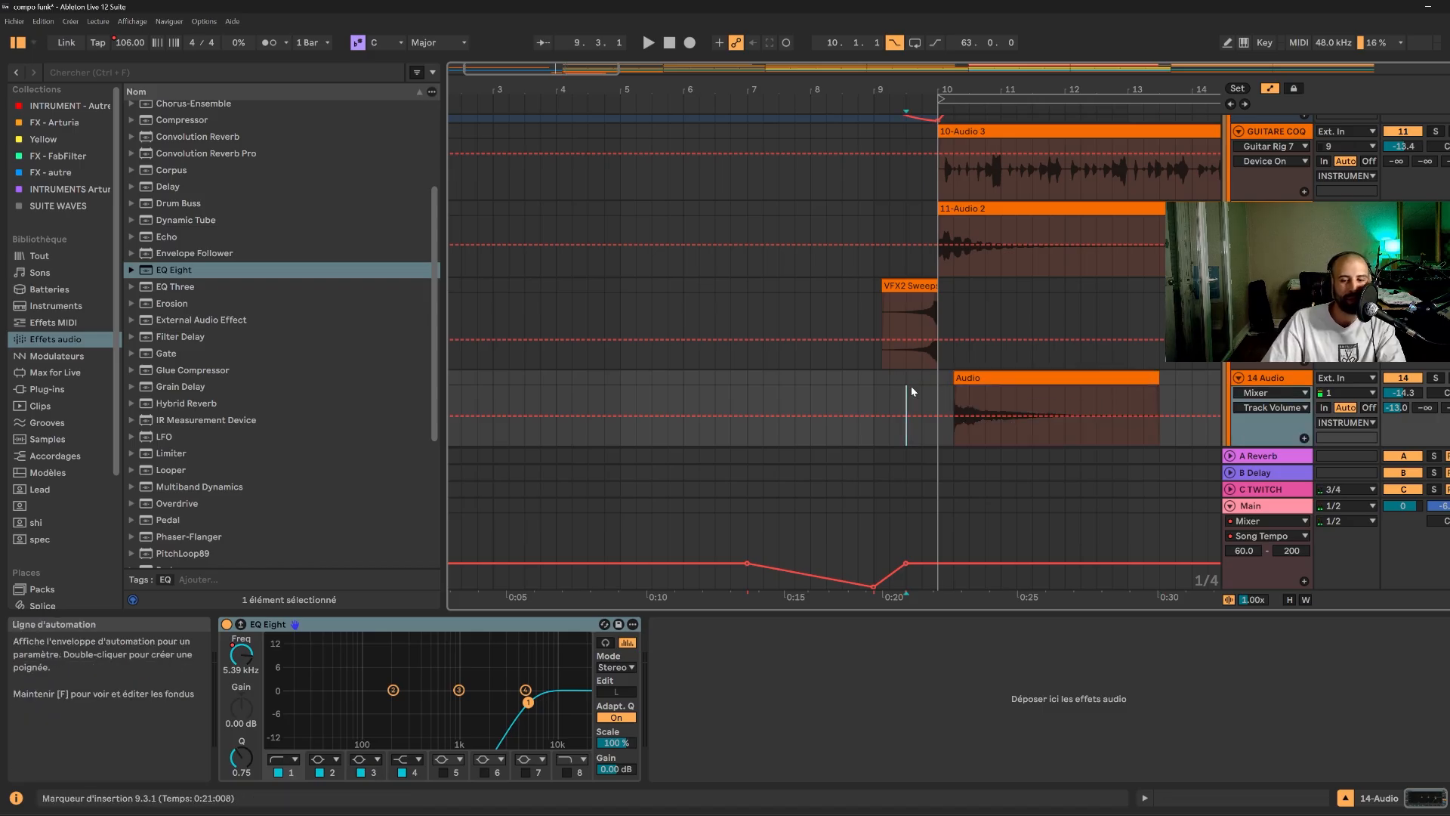
pyautogui.click(895, 377)
pyautogui.press('space')
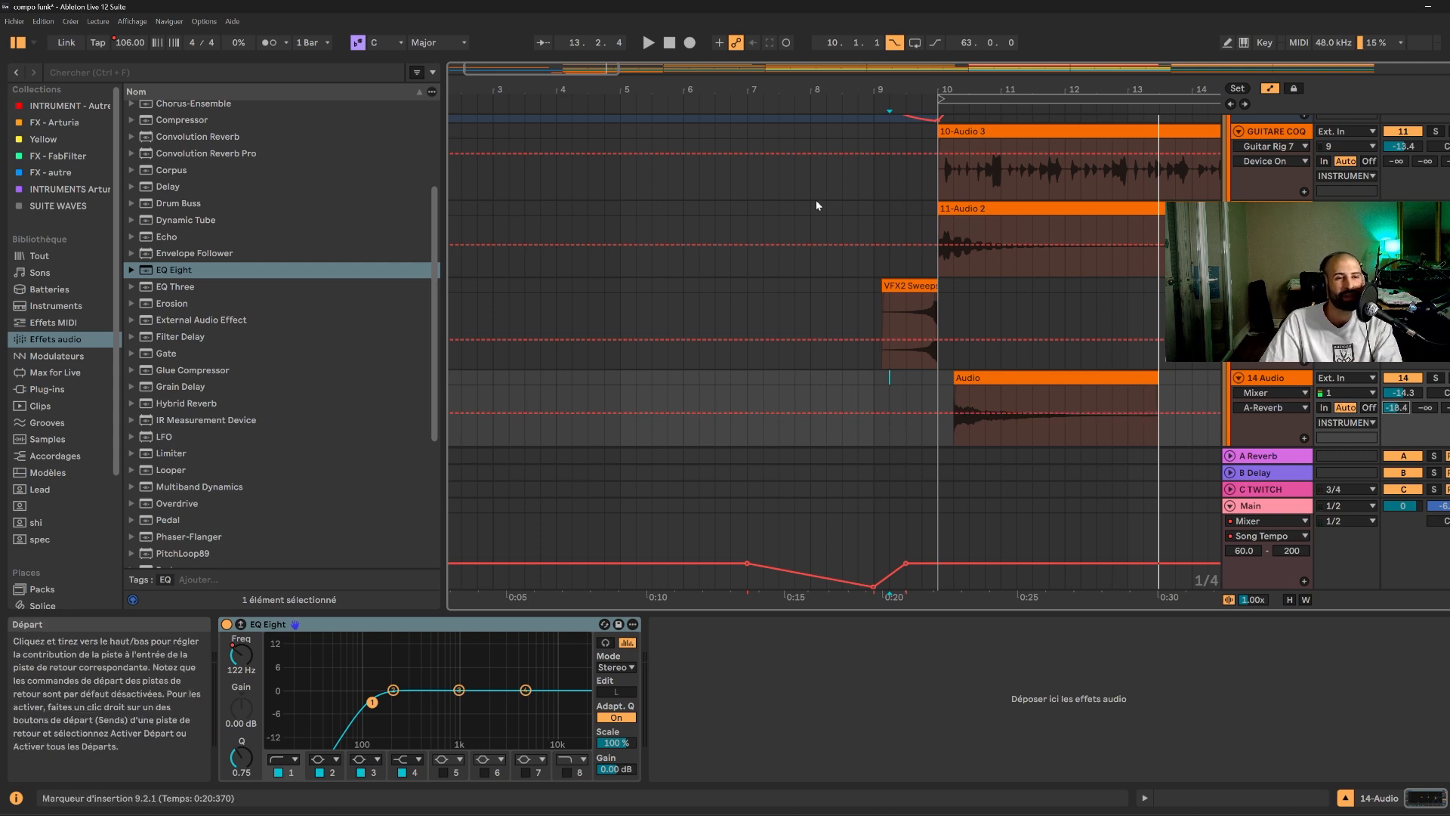
pyautogui.press('Tab')
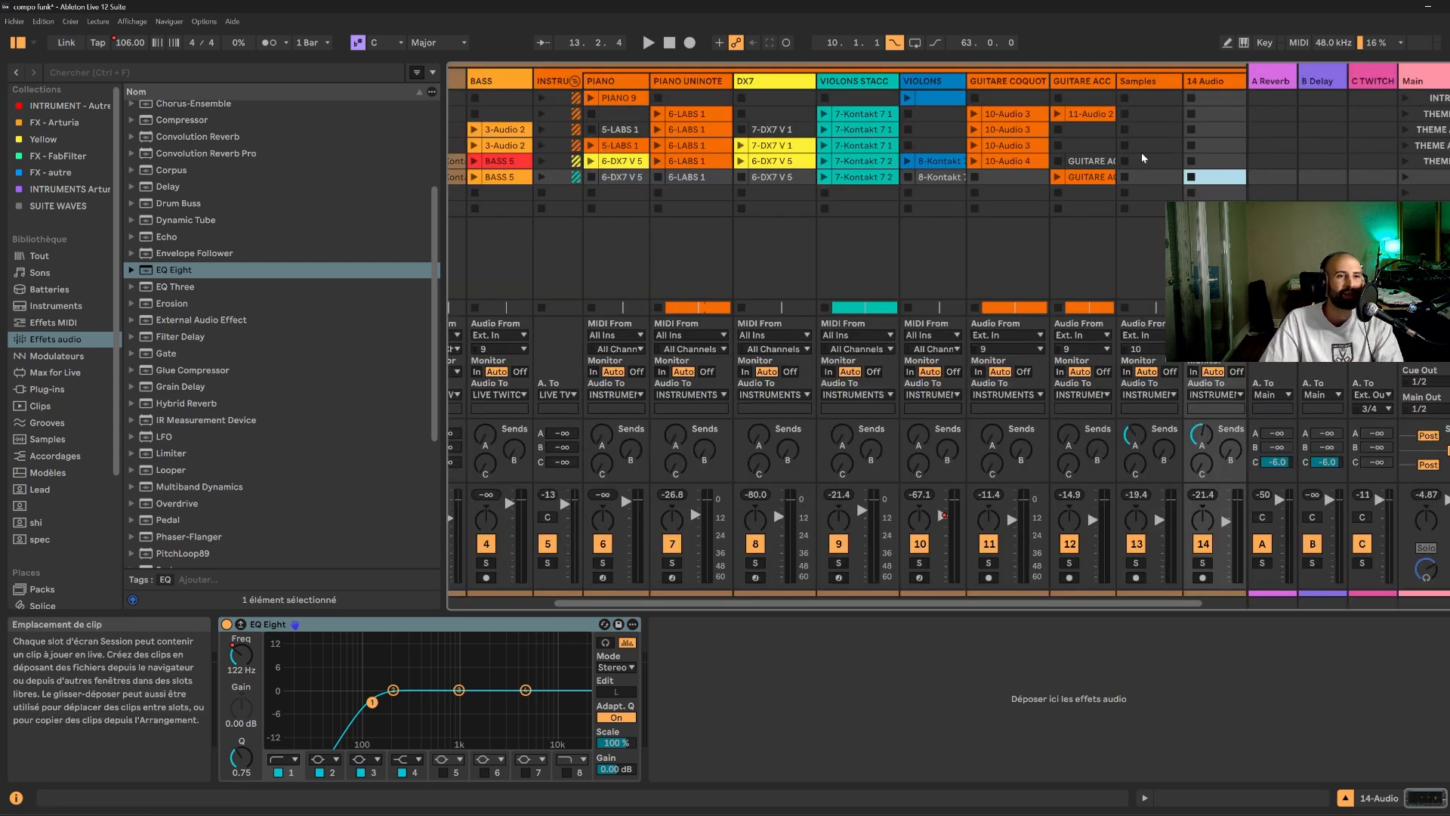
pyautogui.moveTo(1045, 609); pyautogui.dragTo(777, 602)
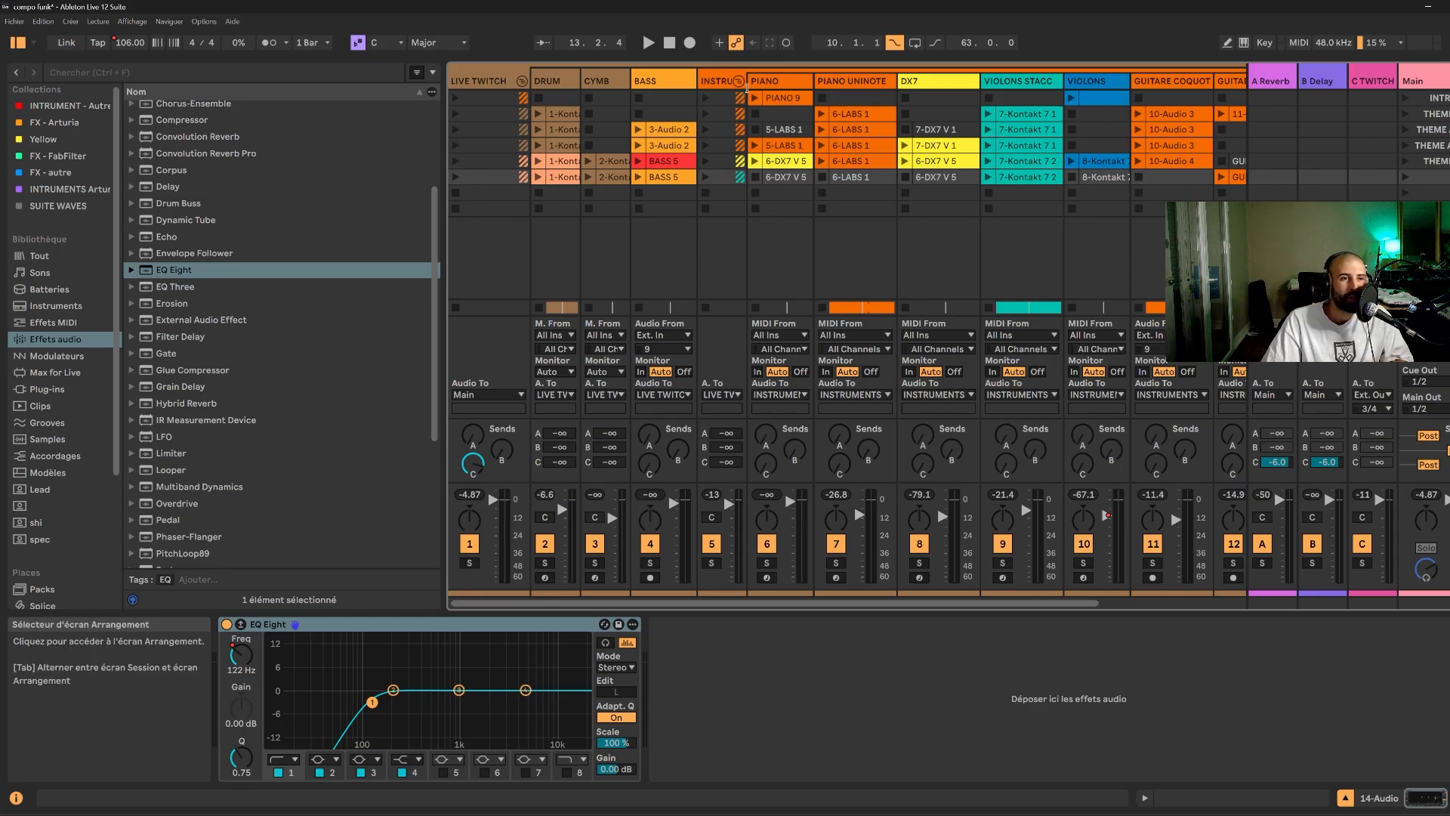
pyautogui.click(1423, 30)
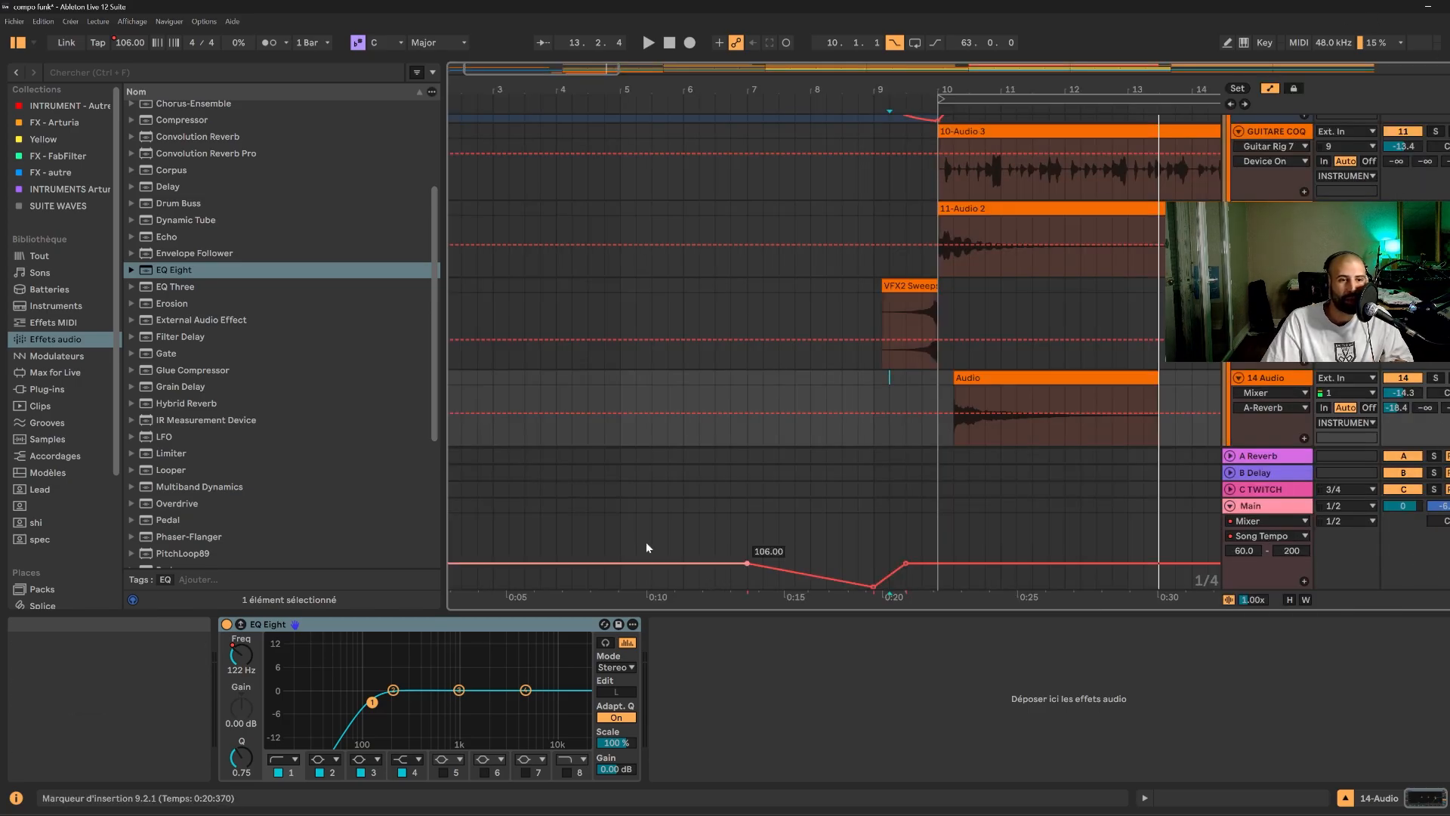
# - Open the recorded clip's sample settings on the 14 Audio track and set its pitch to +6 semitones, auditioning it during playback
pyautogui.click(974, 379)
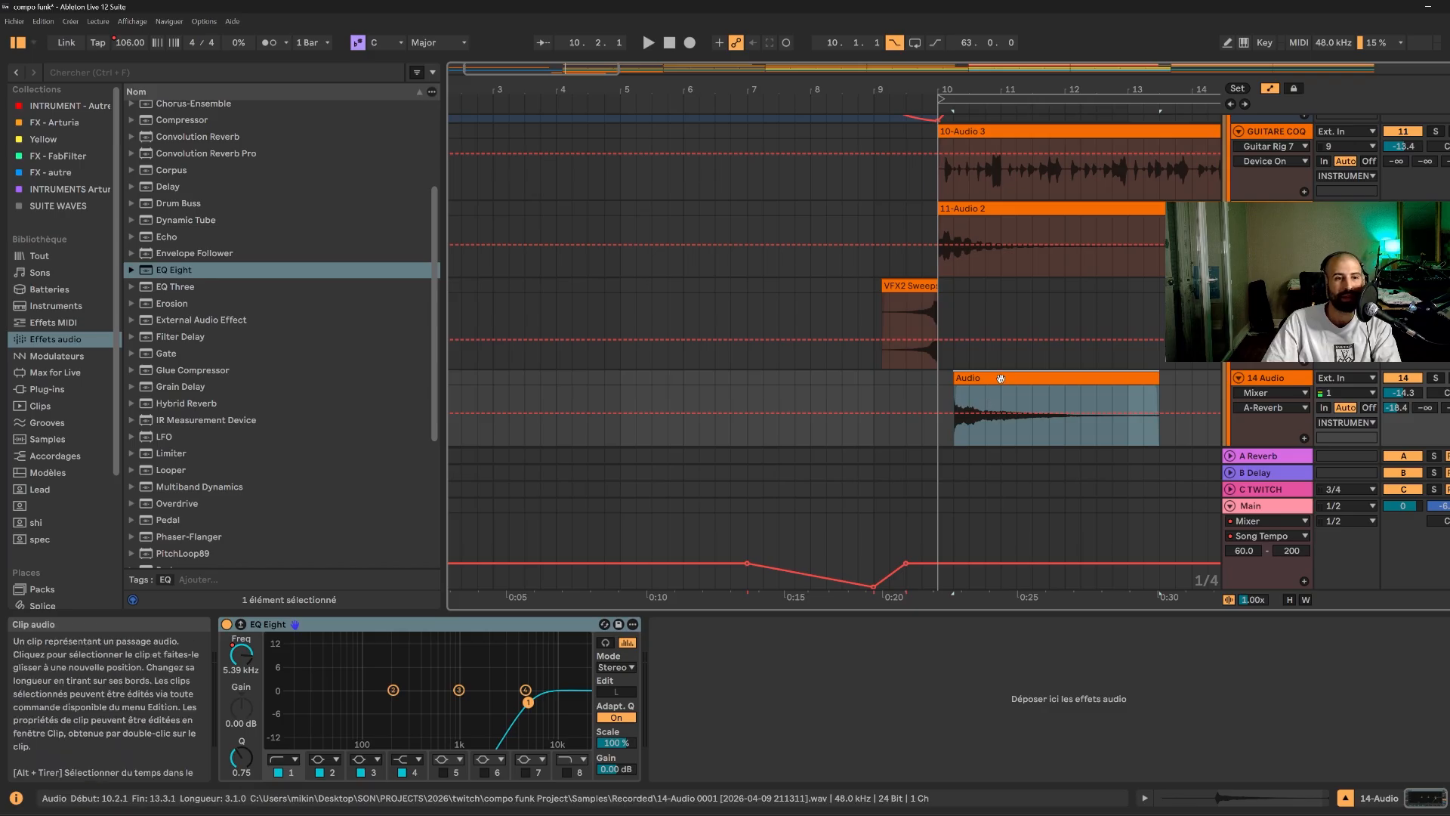
pyautogui.press('space')
pyautogui.press('space')
pyautogui.doubleClick(1000, 379)
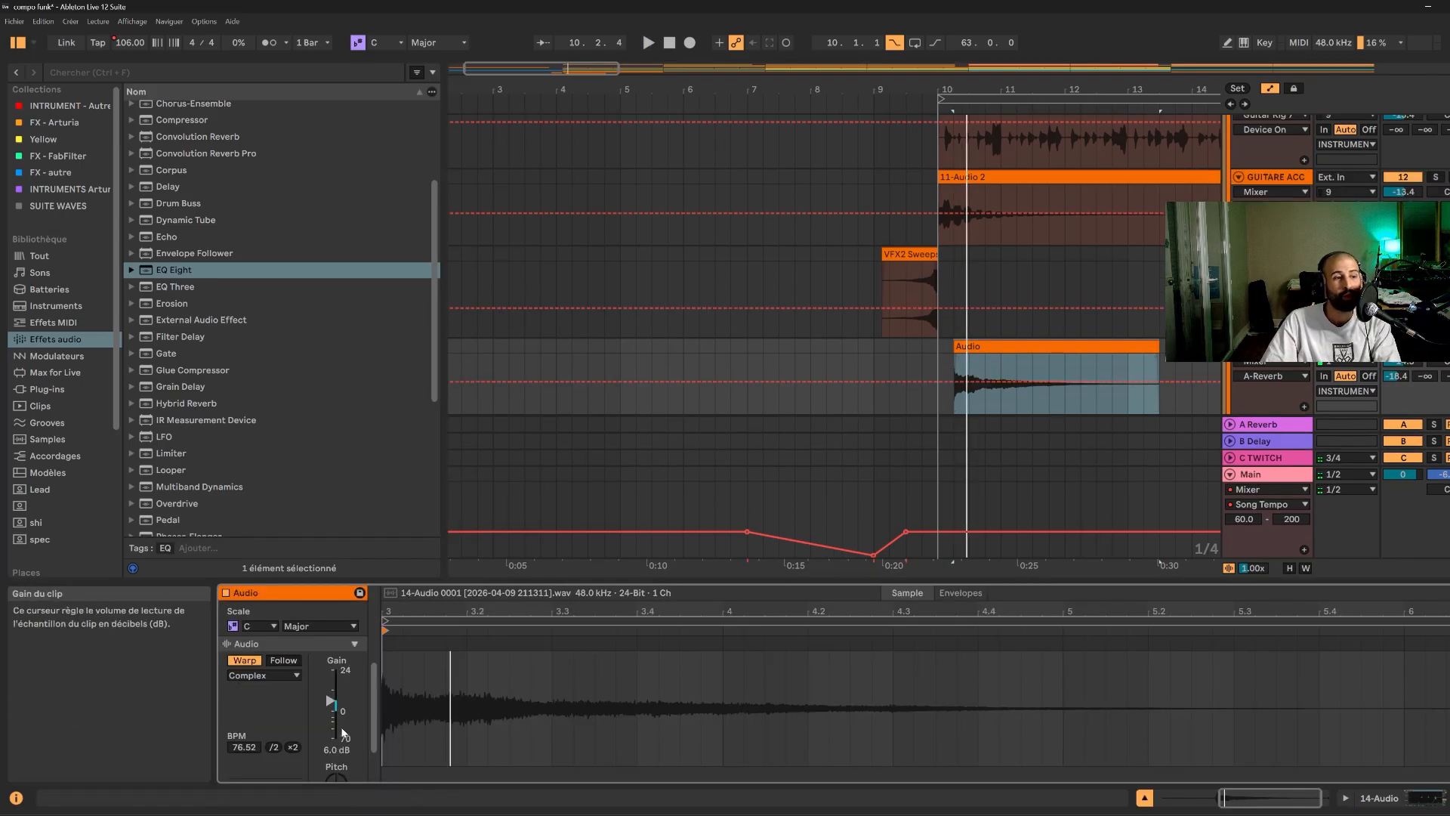
pyautogui.scroll(-2, 342, 732)
pyautogui.click(336, 732)
pyautogui.press('space')
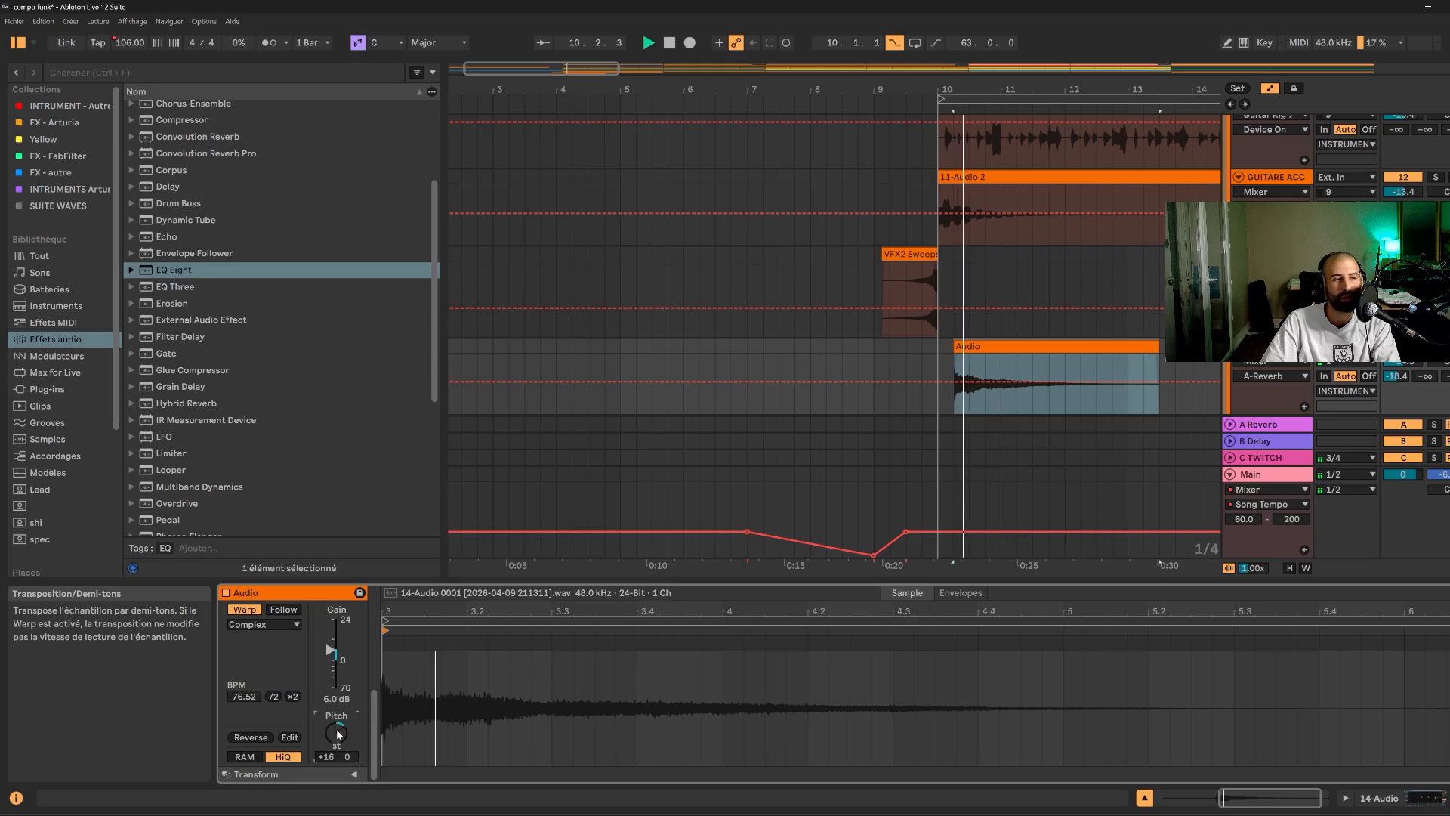
pyautogui.press('space')
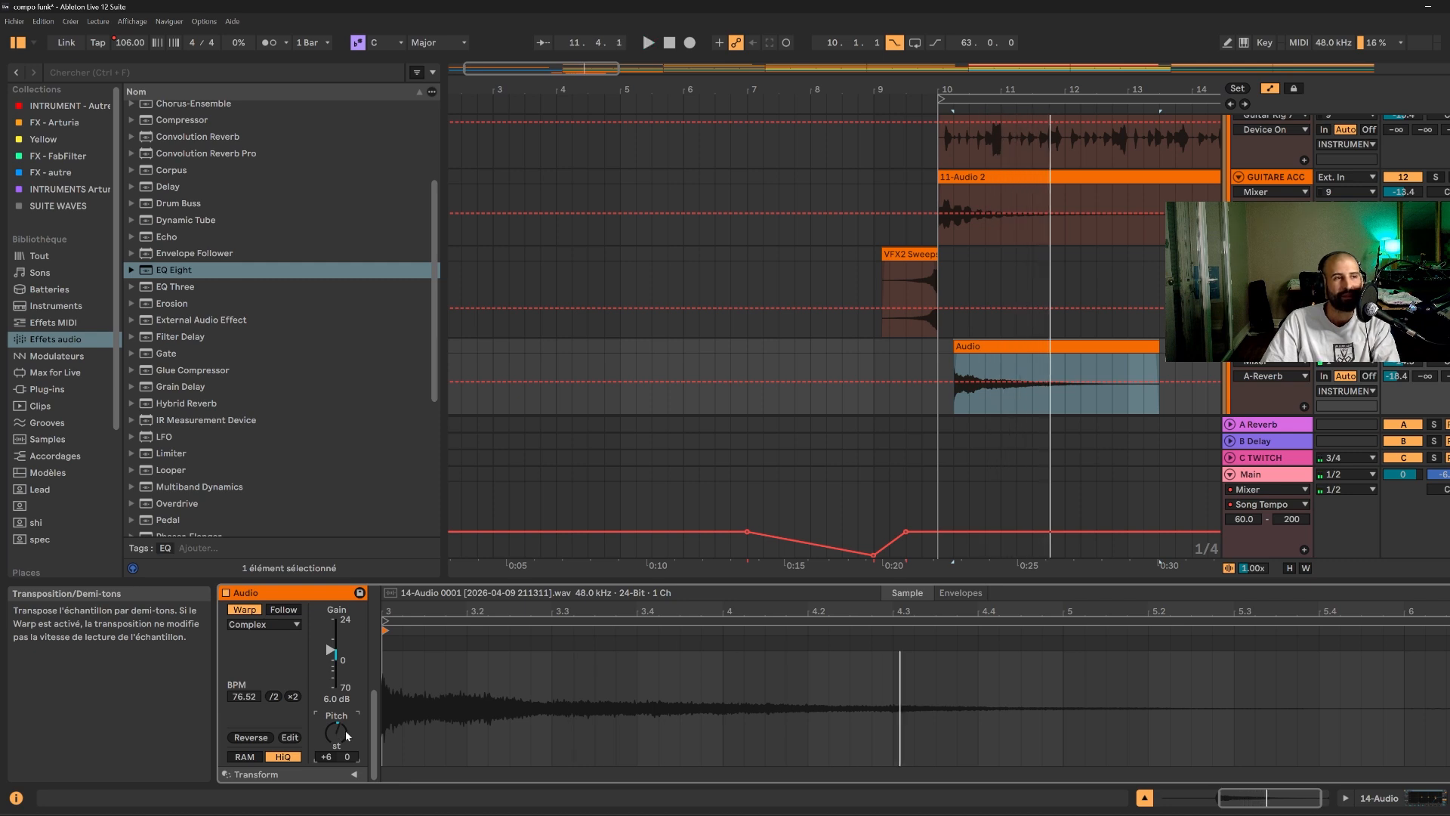
# - Search the browser for "pha", add Phaser-Flanger to the 14 Audio track and set its Dry/Wet to 29% while playing
pyautogui.click(145, 79)
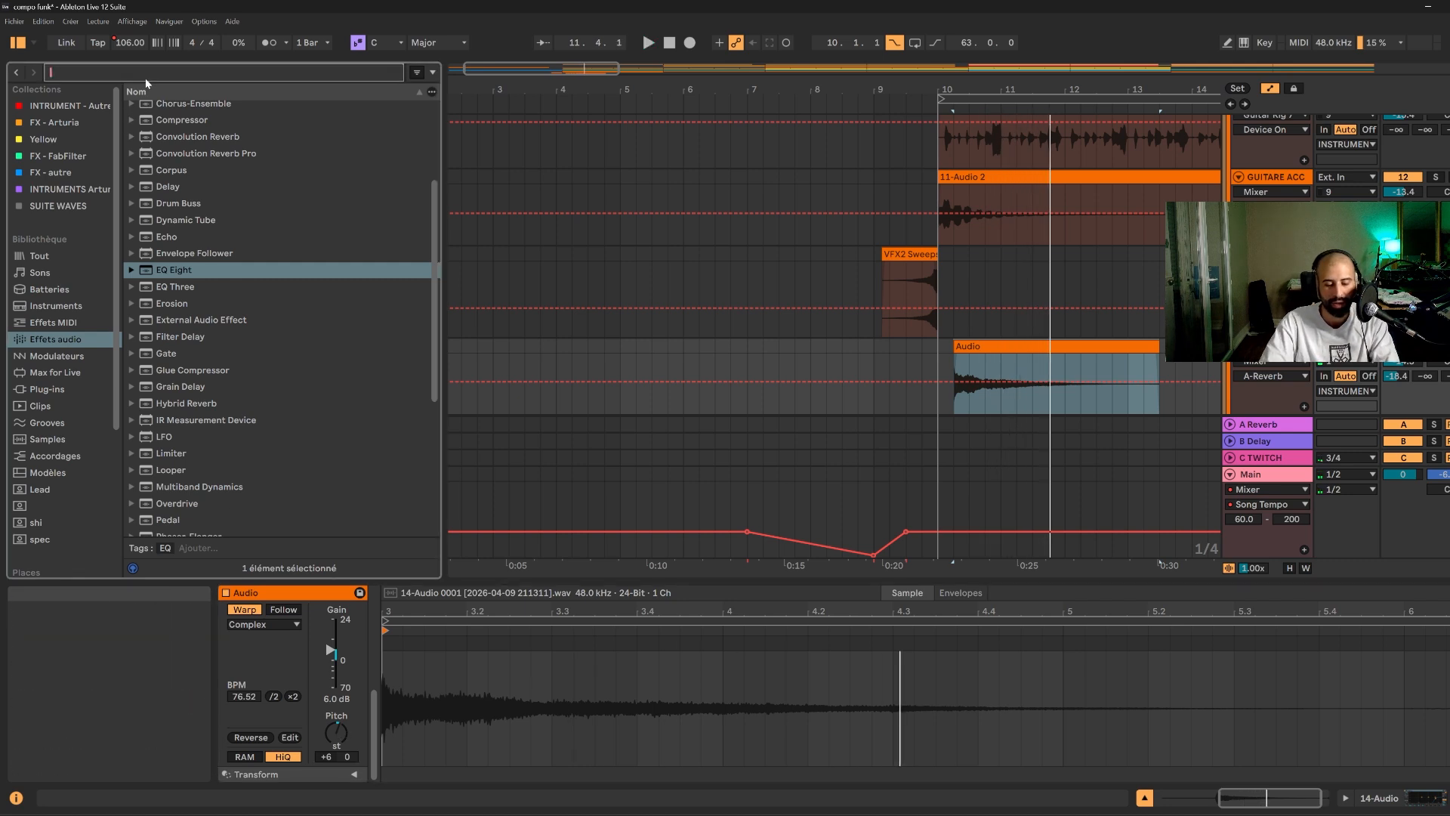
pyautogui.write('pha')
pyautogui.click(198, 127)
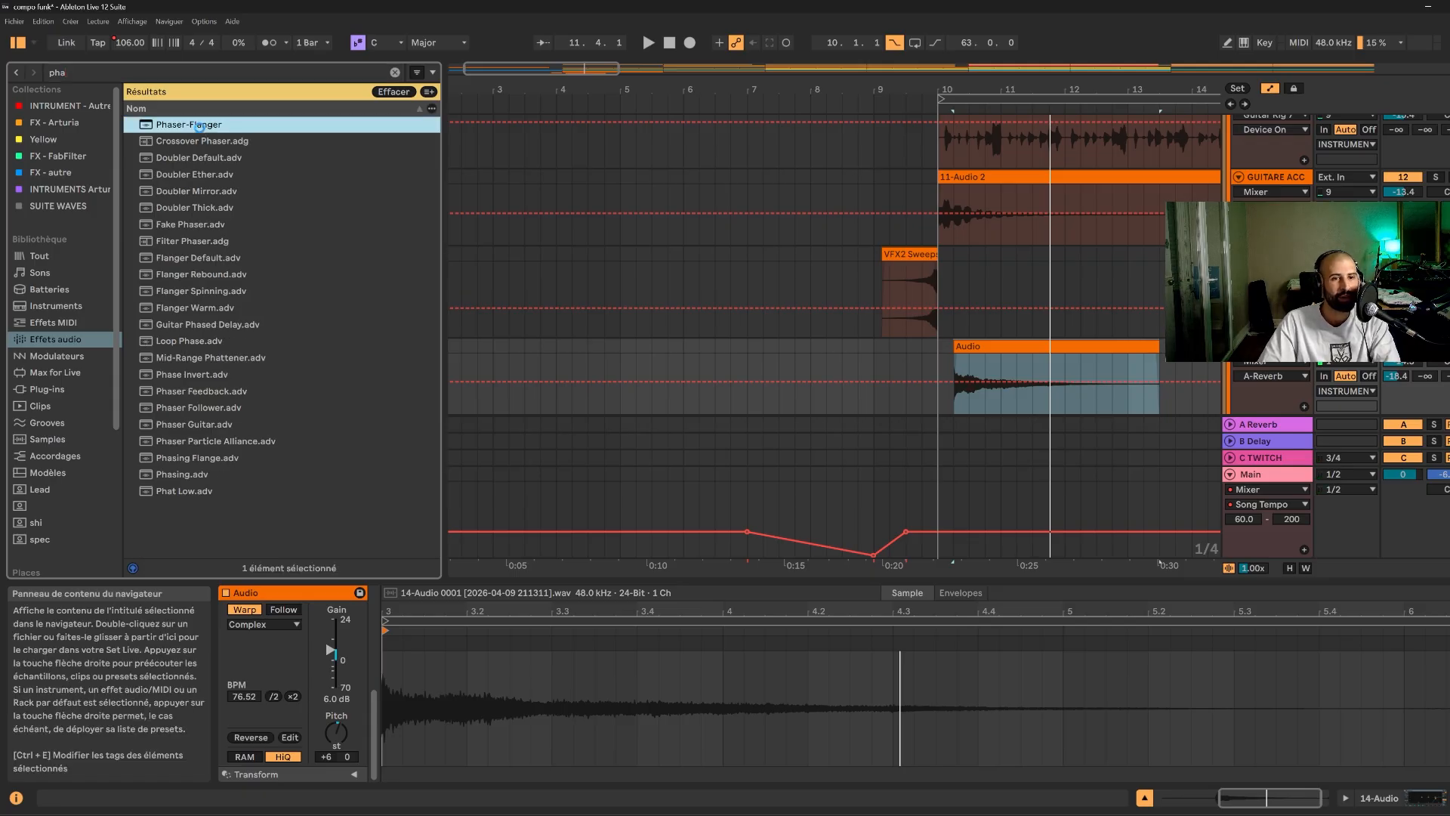
pyautogui.doubleClick(199, 127)
pyautogui.press('space')
pyautogui.moveTo(861, 757); pyautogui.dragTo(862, 802)
pyautogui.press('space')
pyautogui.click(1275, 379)
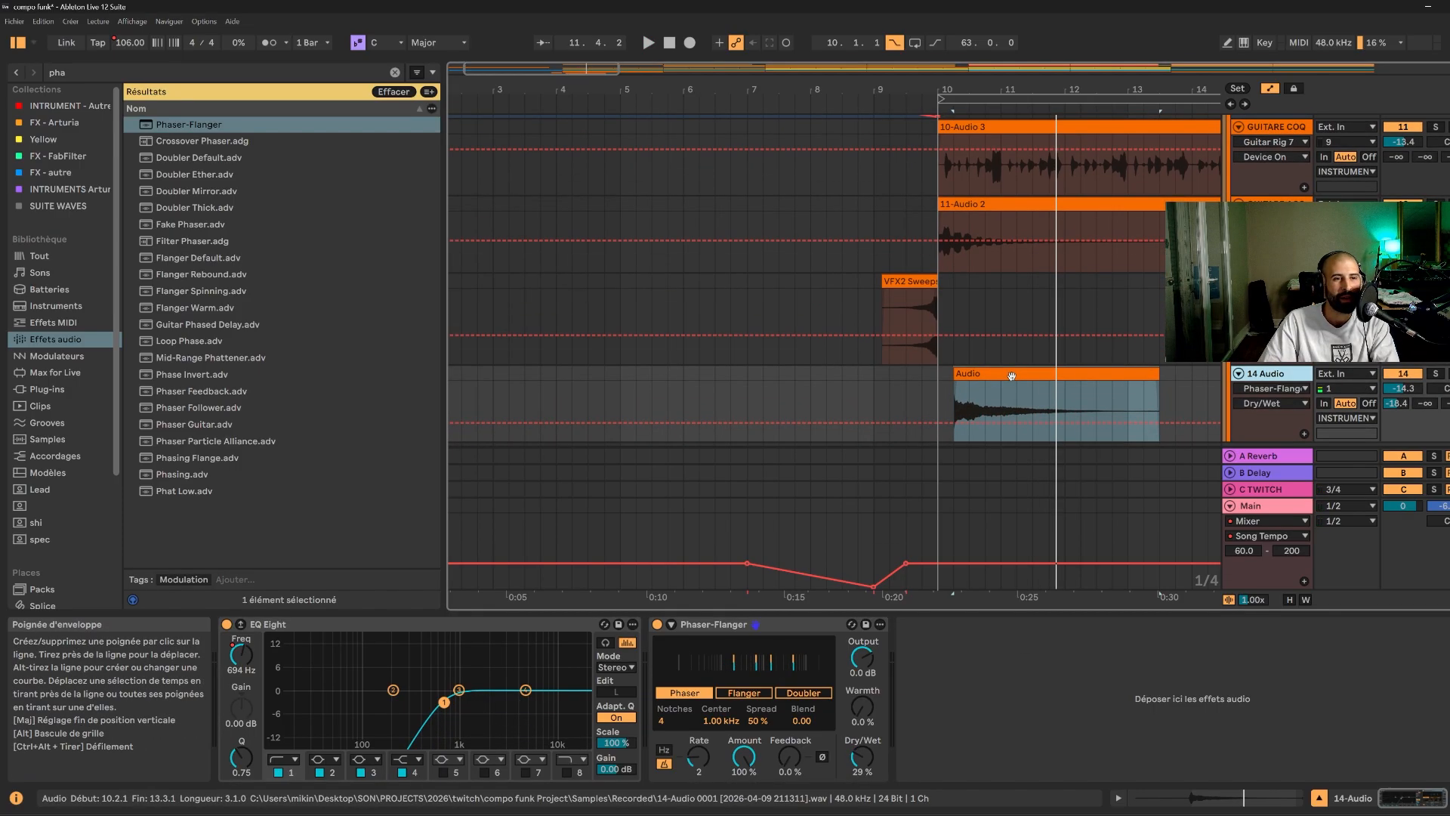
# - Clear the browser search and add the Reverb effect after Phaser-Flanger on the 14 Audio track
pyautogui.click(394, 72)
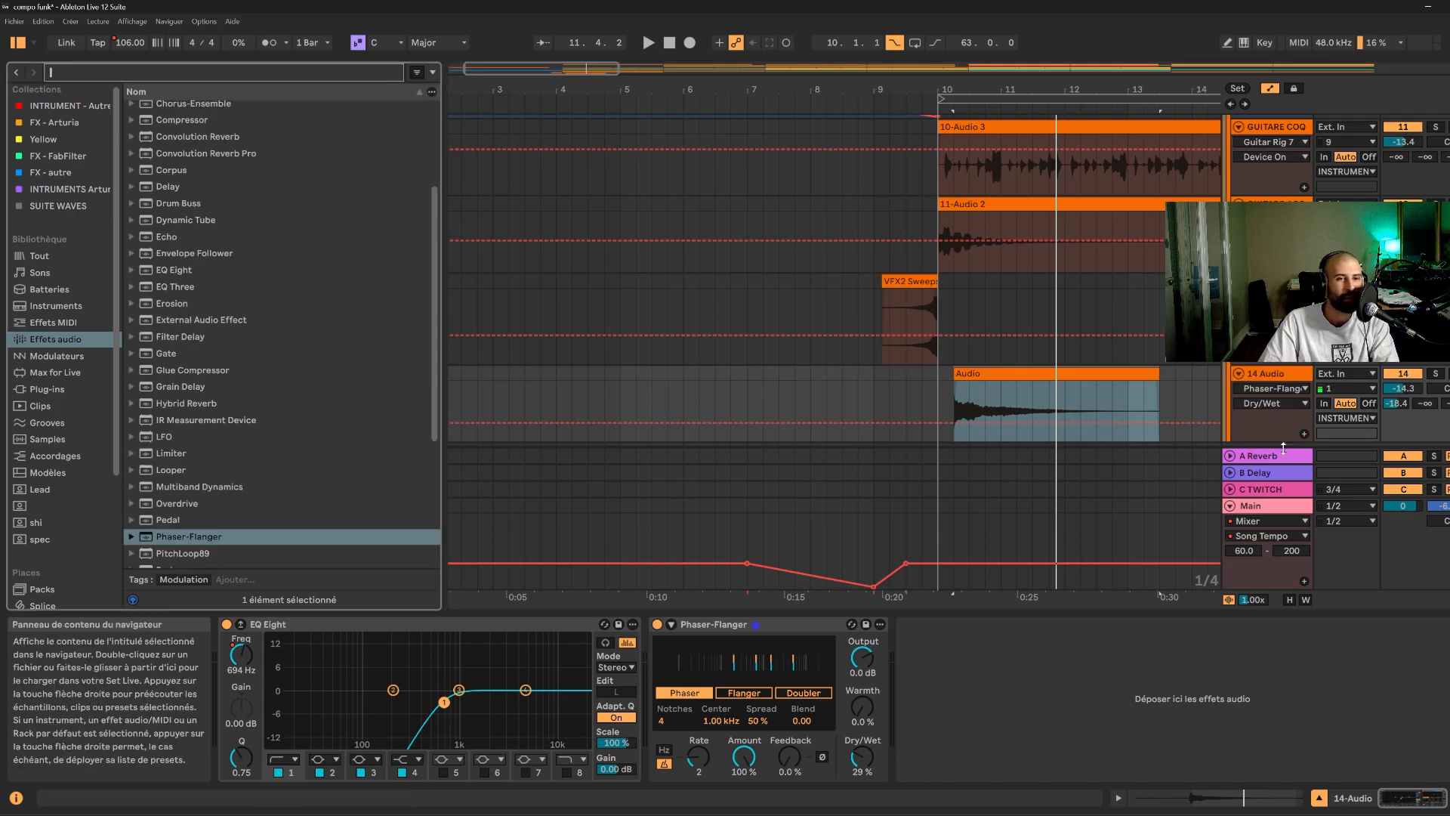
pyautogui.click(1282, 457)
pyautogui.click(997, 410)
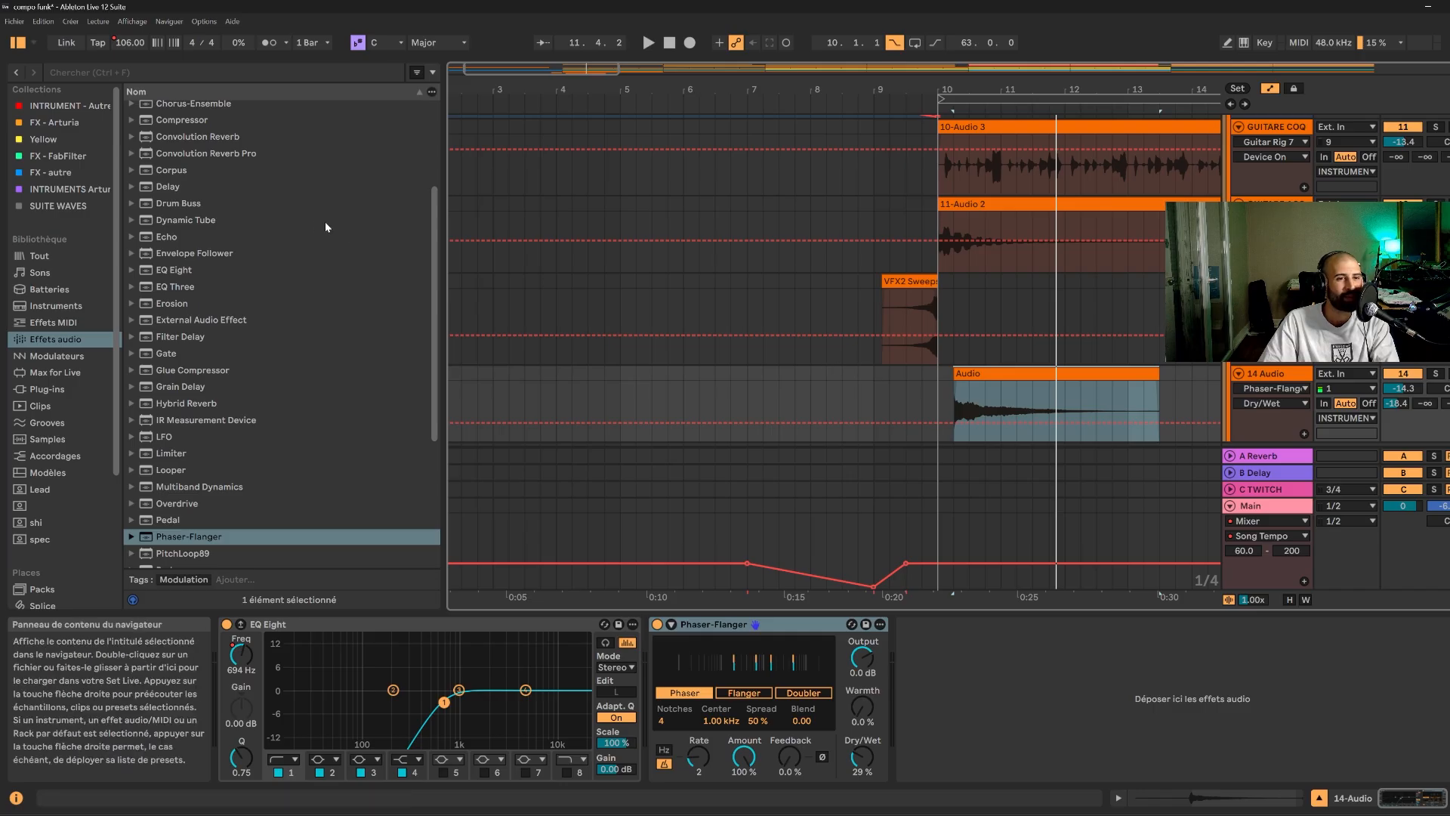
pyautogui.scroll(-4, 254, 312)
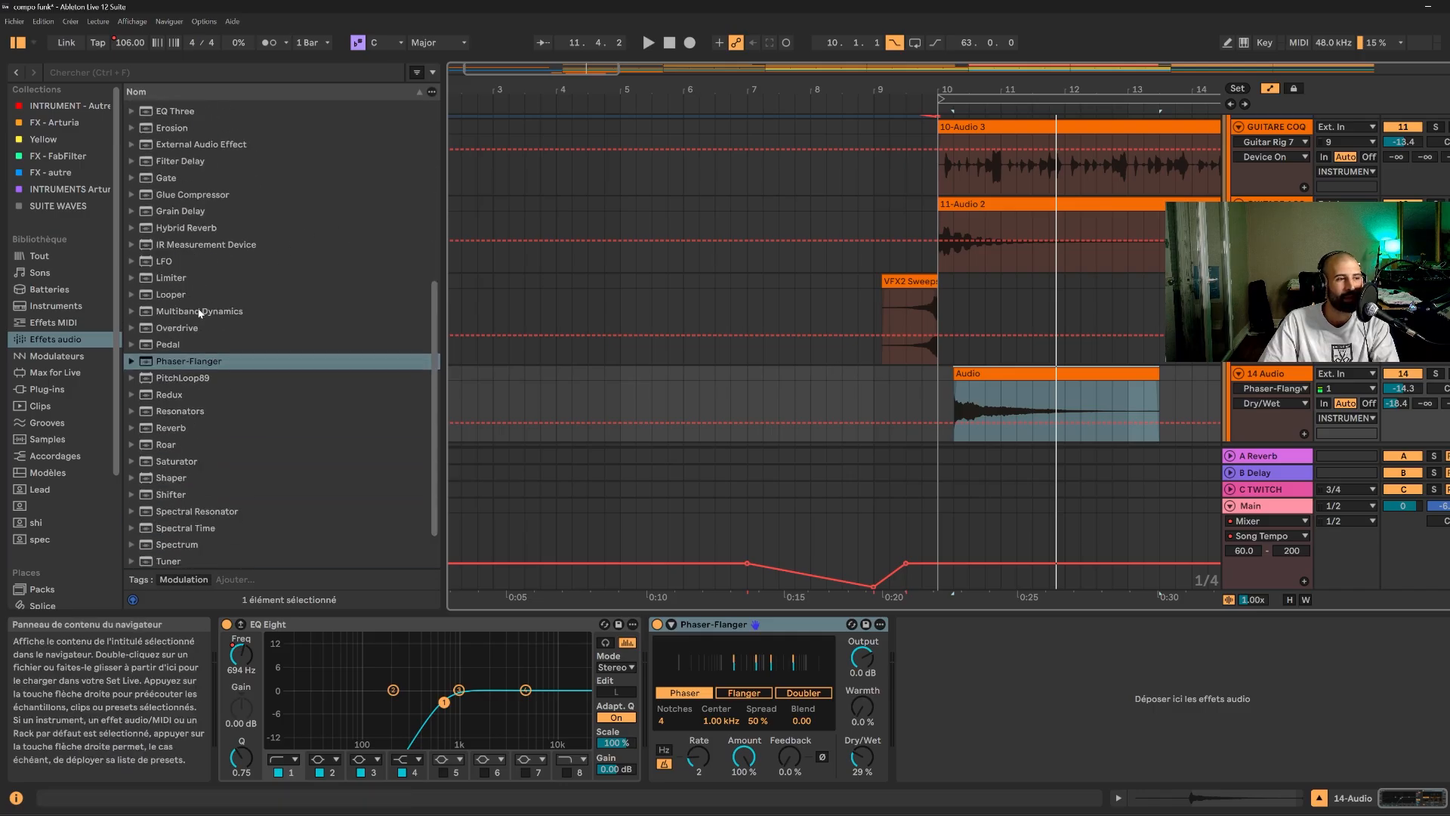
pyautogui.click(161, 429)
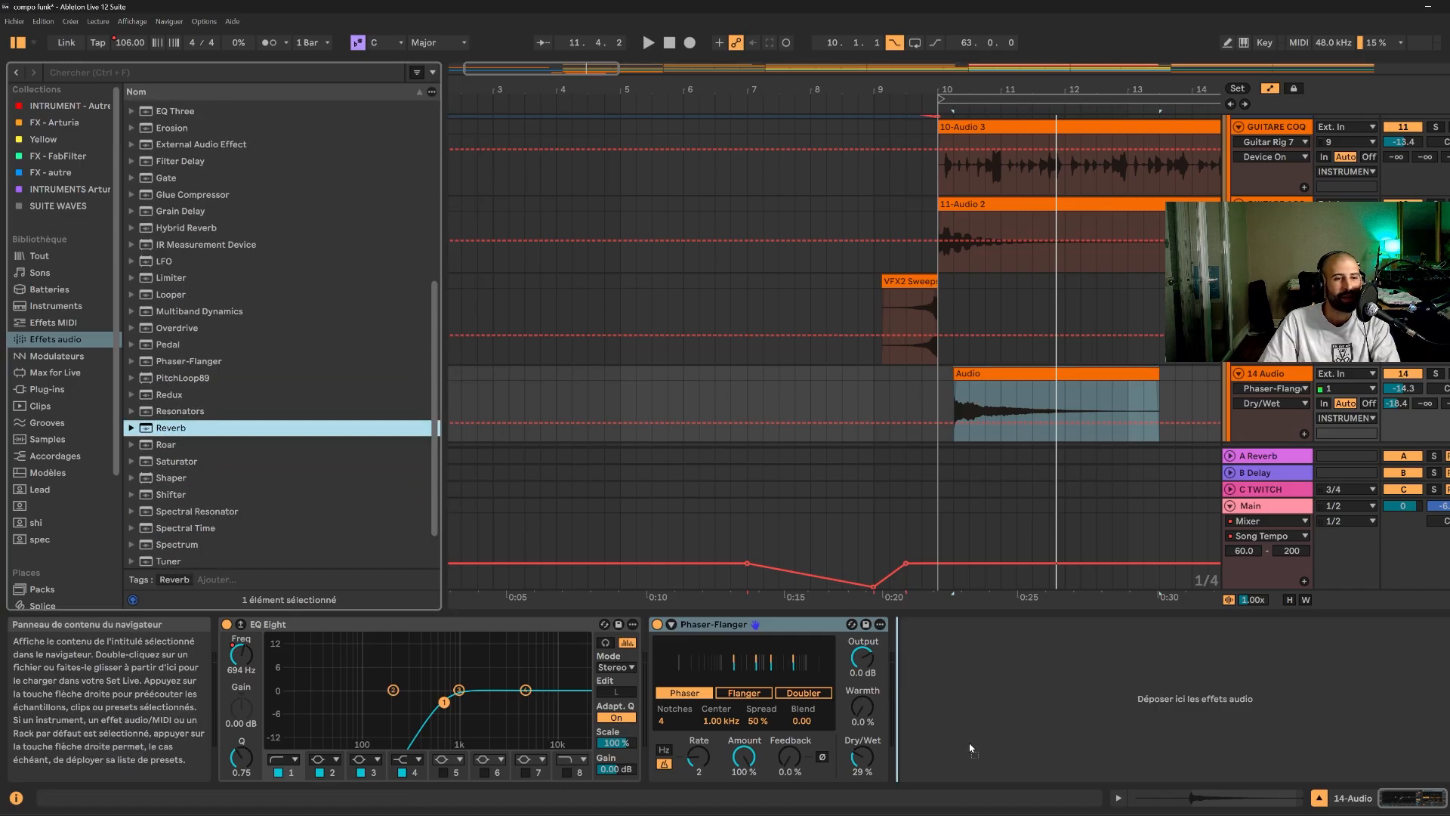
pyautogui.press('Return')
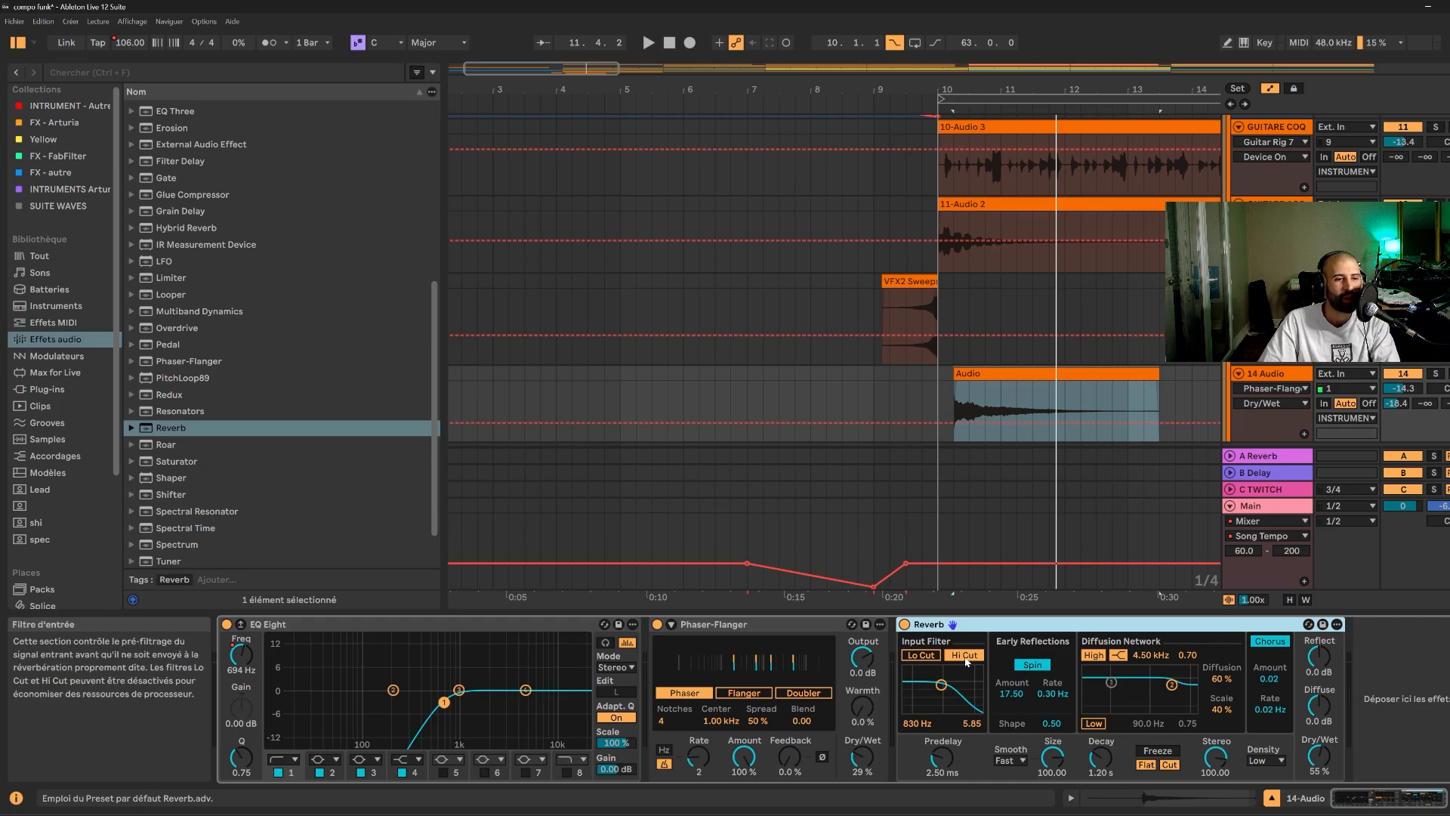
# - Turn off the Reverb's input Hi Cut, set its diffusion high filter to 10.8 kHz, Decay to 4.15 s and Dry/Wet to 67%, checking by playback
pyautogui.click(966, 656)
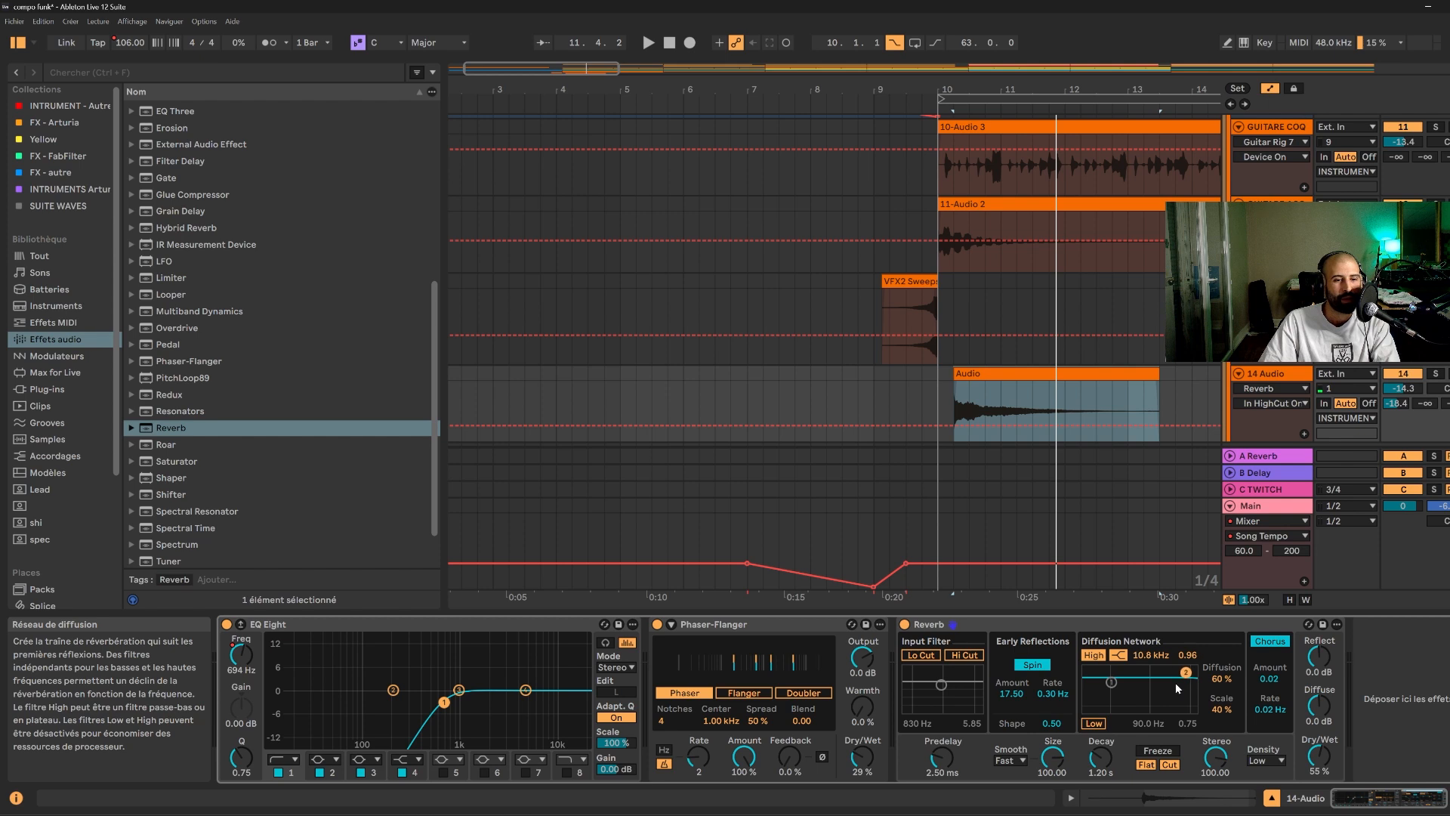
pyautogui.press('space')
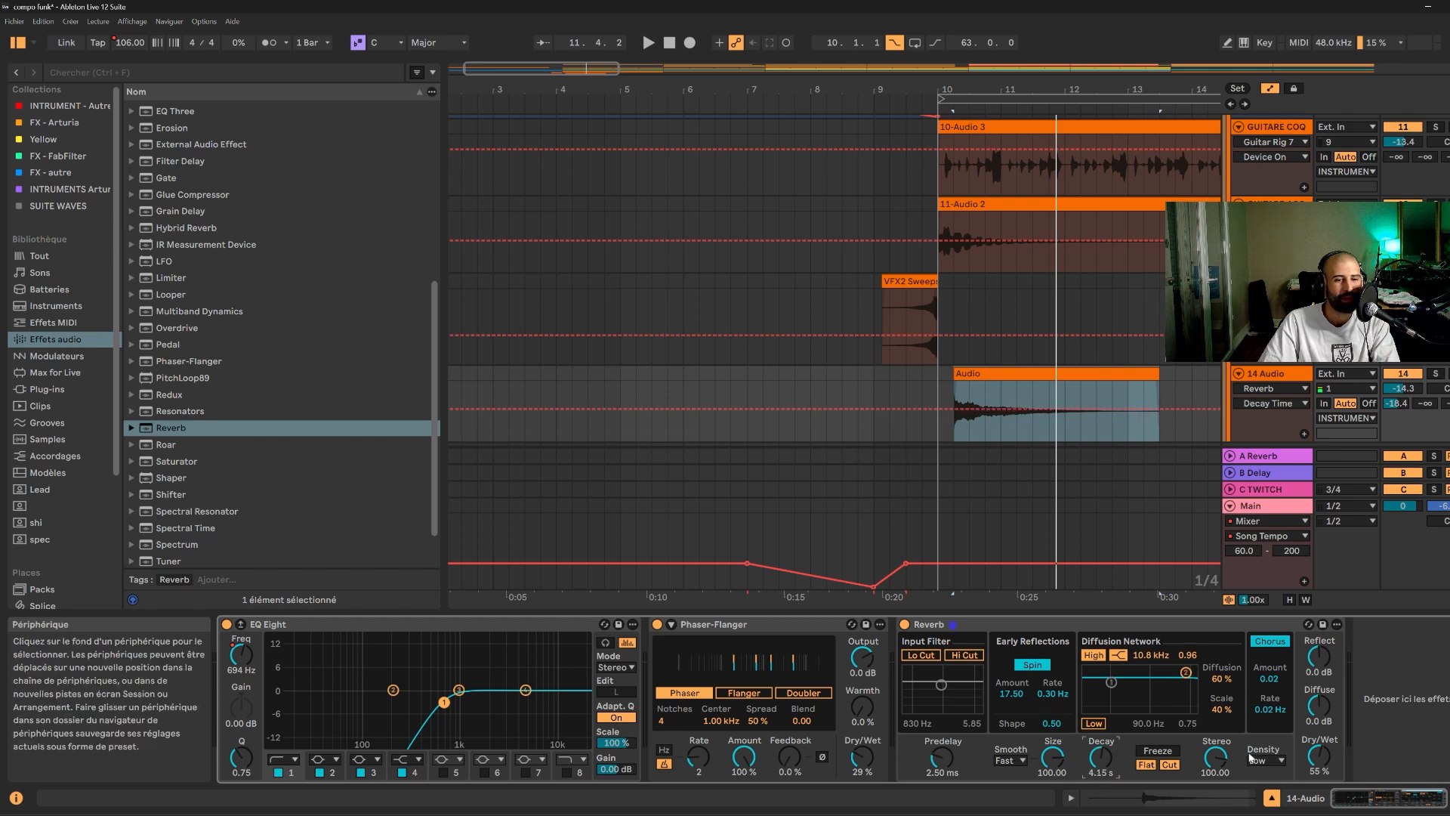
pyautogui.moveTo(1318, 755); pyautogui.dragTo(1319, 746)
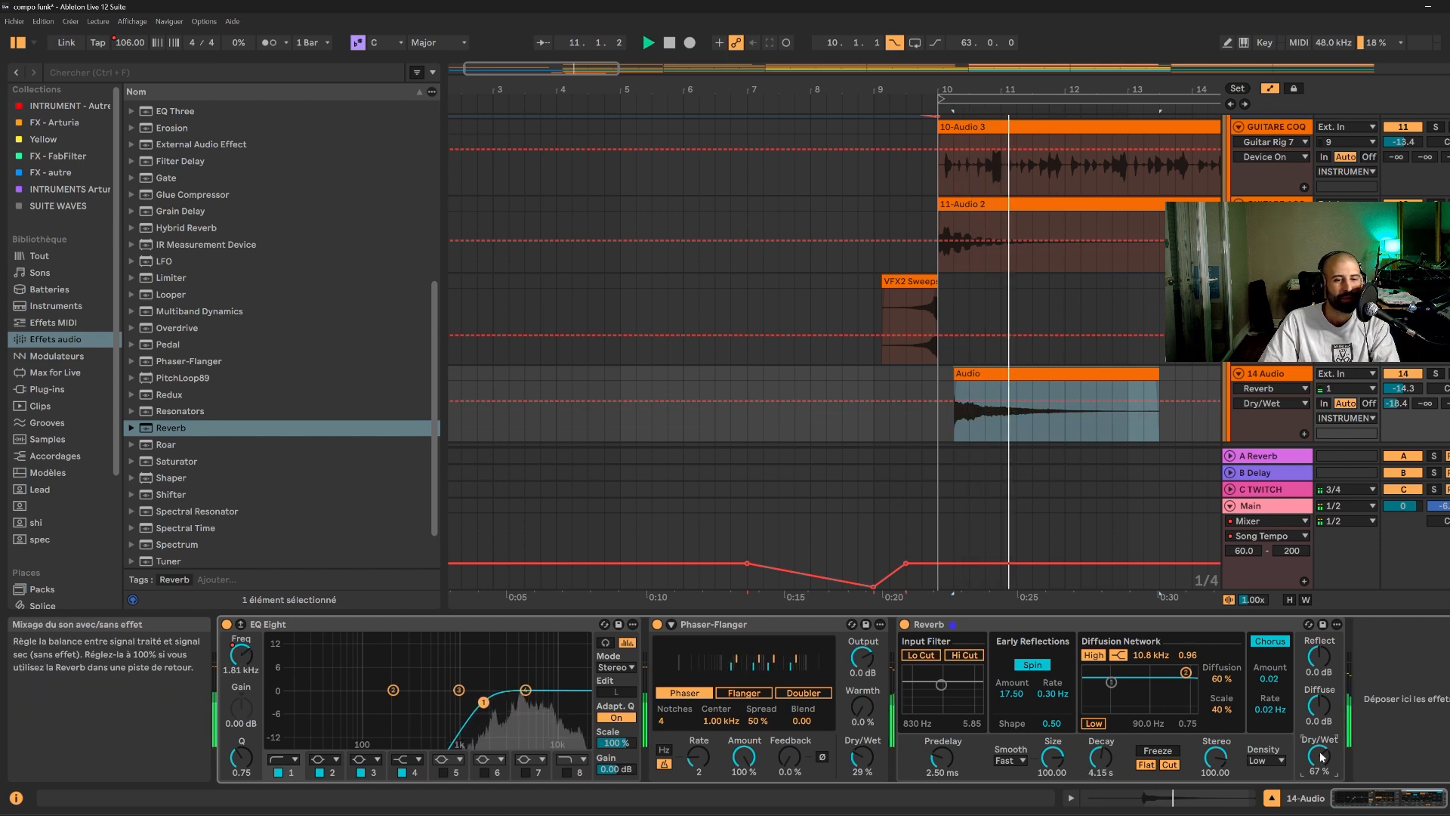
pyautogui.press('space')
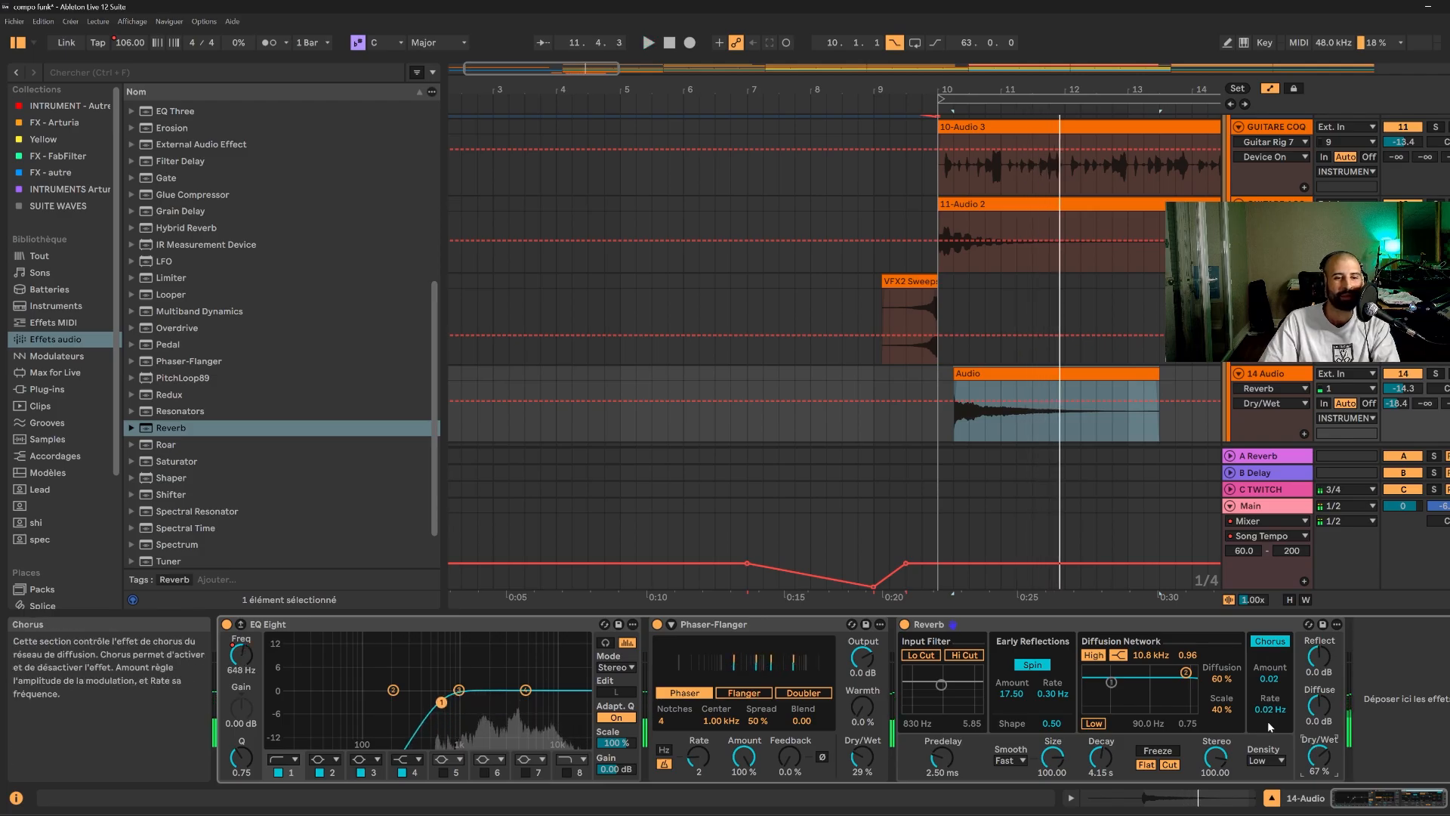
pyautogui.press('space')
pyautogui.press('space')
# - Play from 8.4.1, move the recorded clip on 14 Audio back to start at 10.1.1 and replay from 9.3.1
pyautogui.click(863, 373)
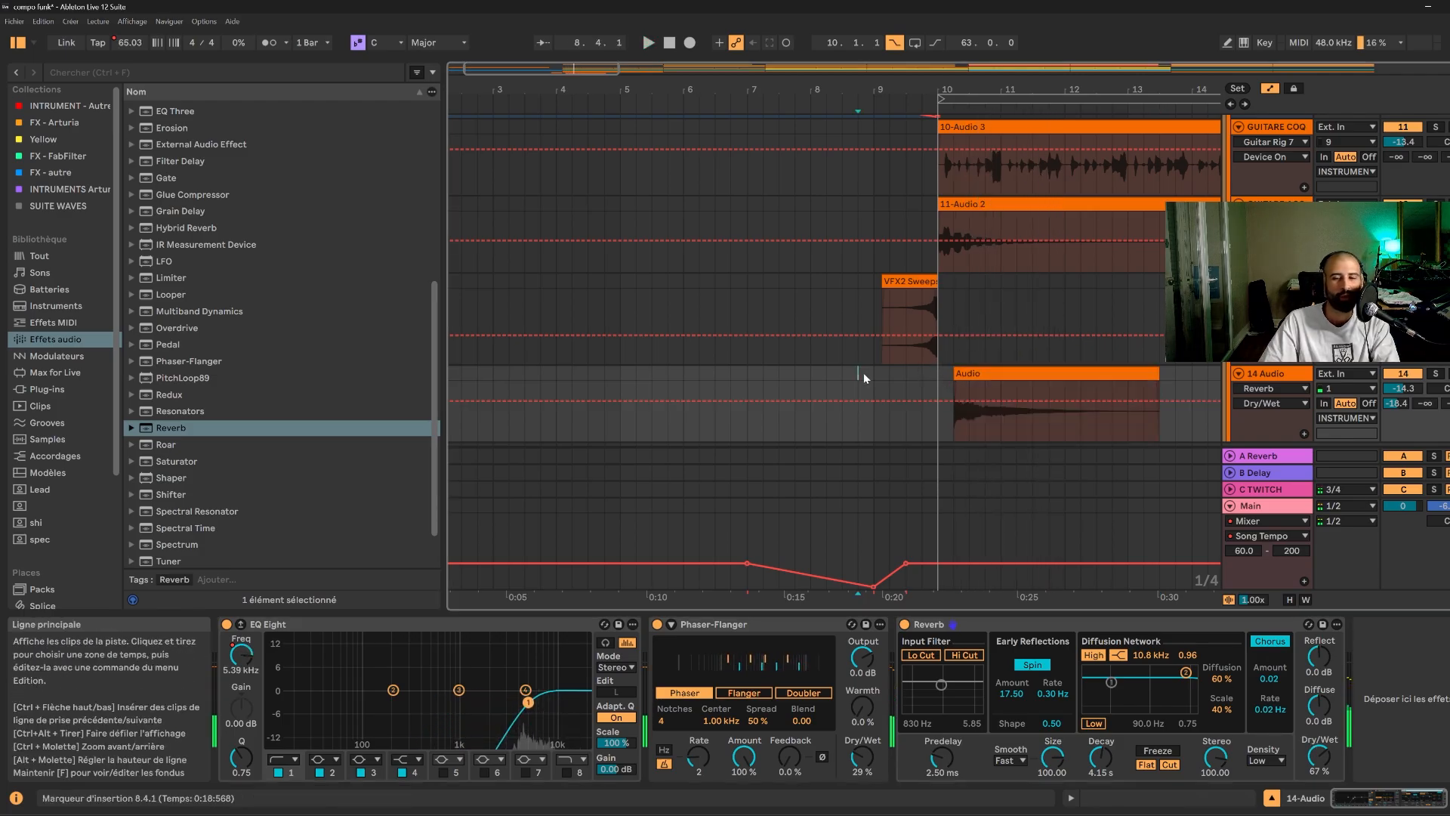
pyautogui.press('space')
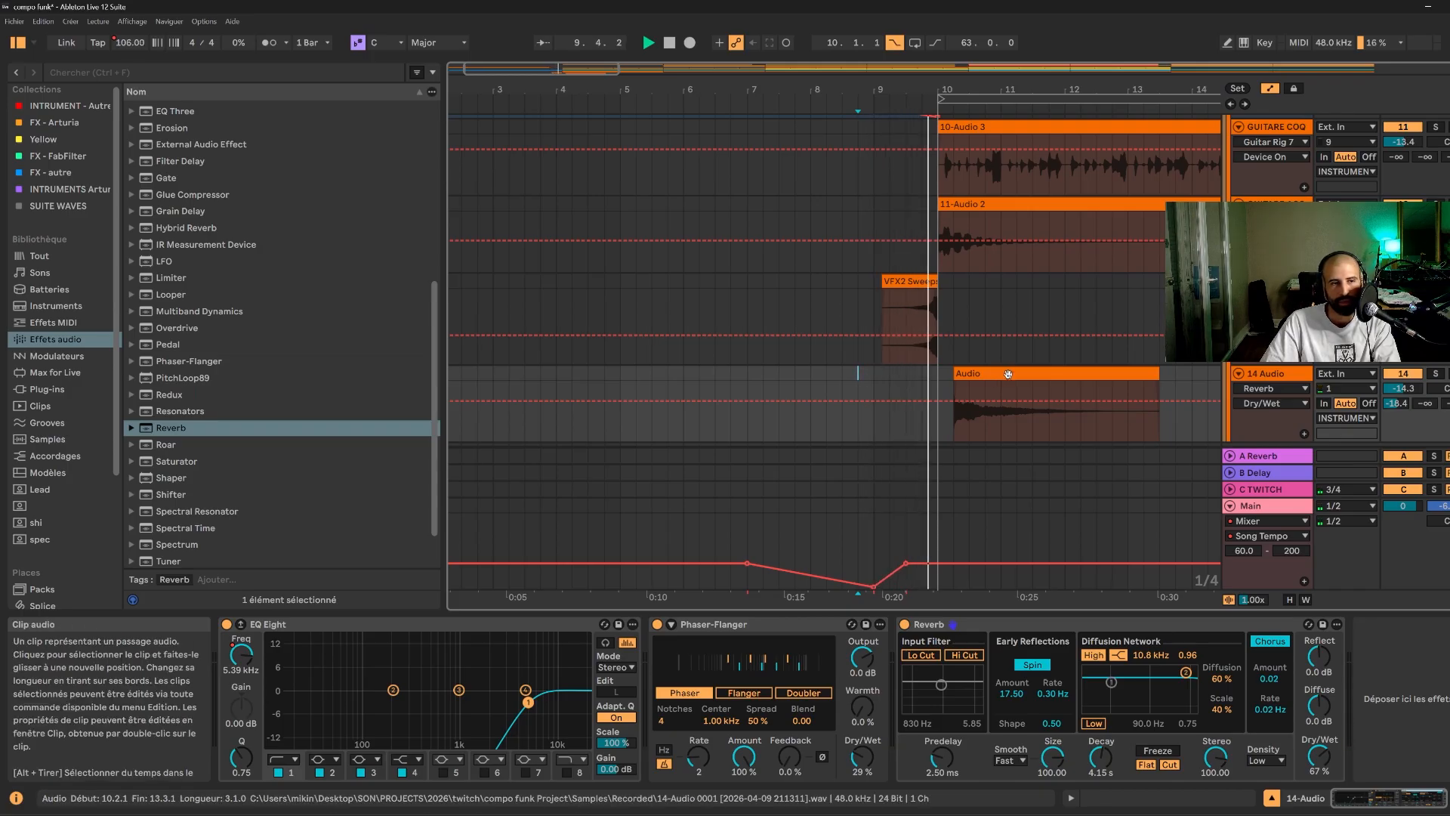
pyautogui.press('space')
pyautogui.moveTo(1008, 374); pyautogui.dragTo(992, 379)
pyautogui.click(906, 376)
pyautogui.press('space')
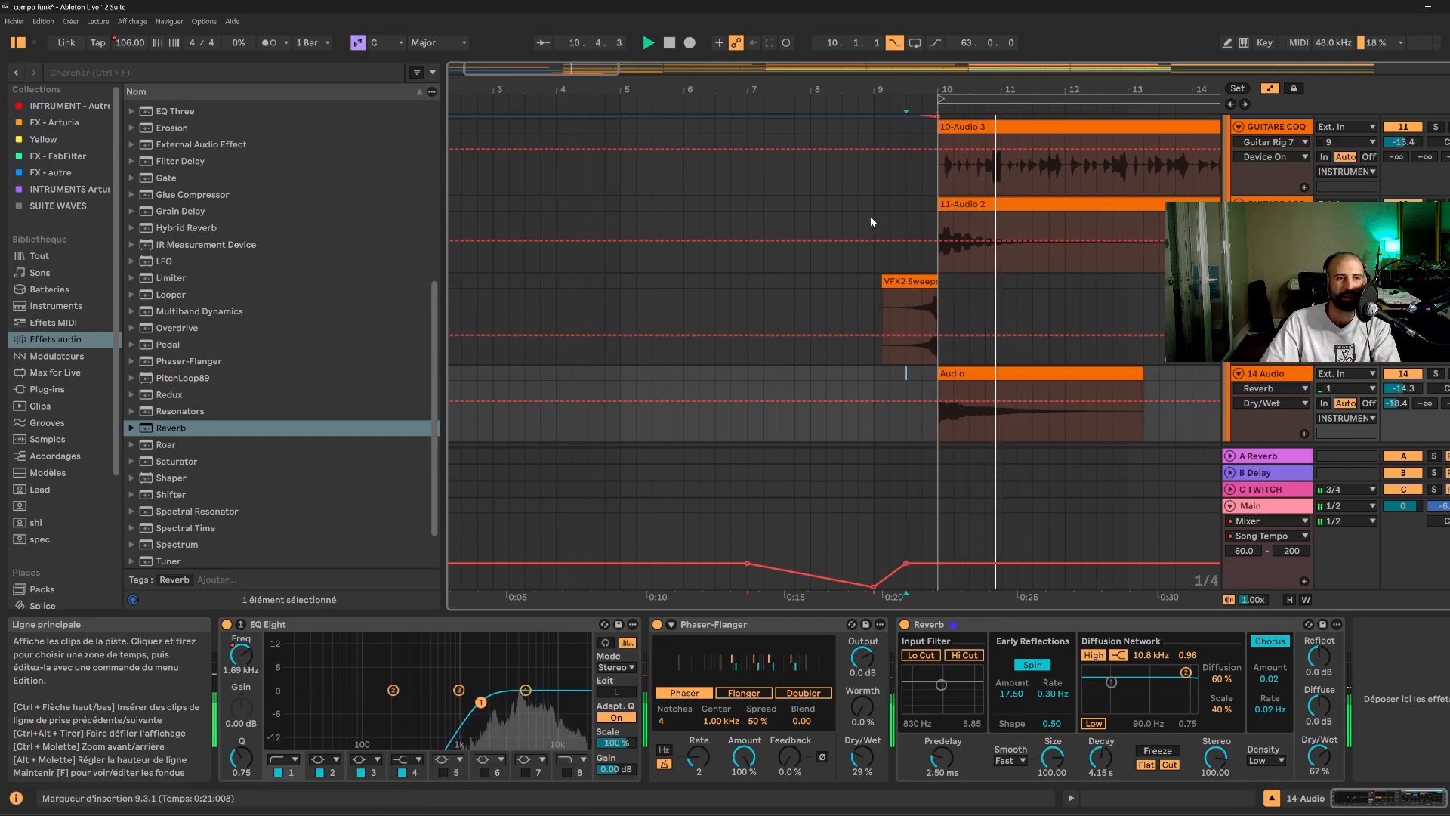
# - Review the intro up to bar 9 and the theme from bar 10 across the piano and violin tracks by selecting each section
pyautogui.moveTo(640, 69); pyautogui.dragTo(638, 28)
pyautogui.scroll(2, 939, 375)
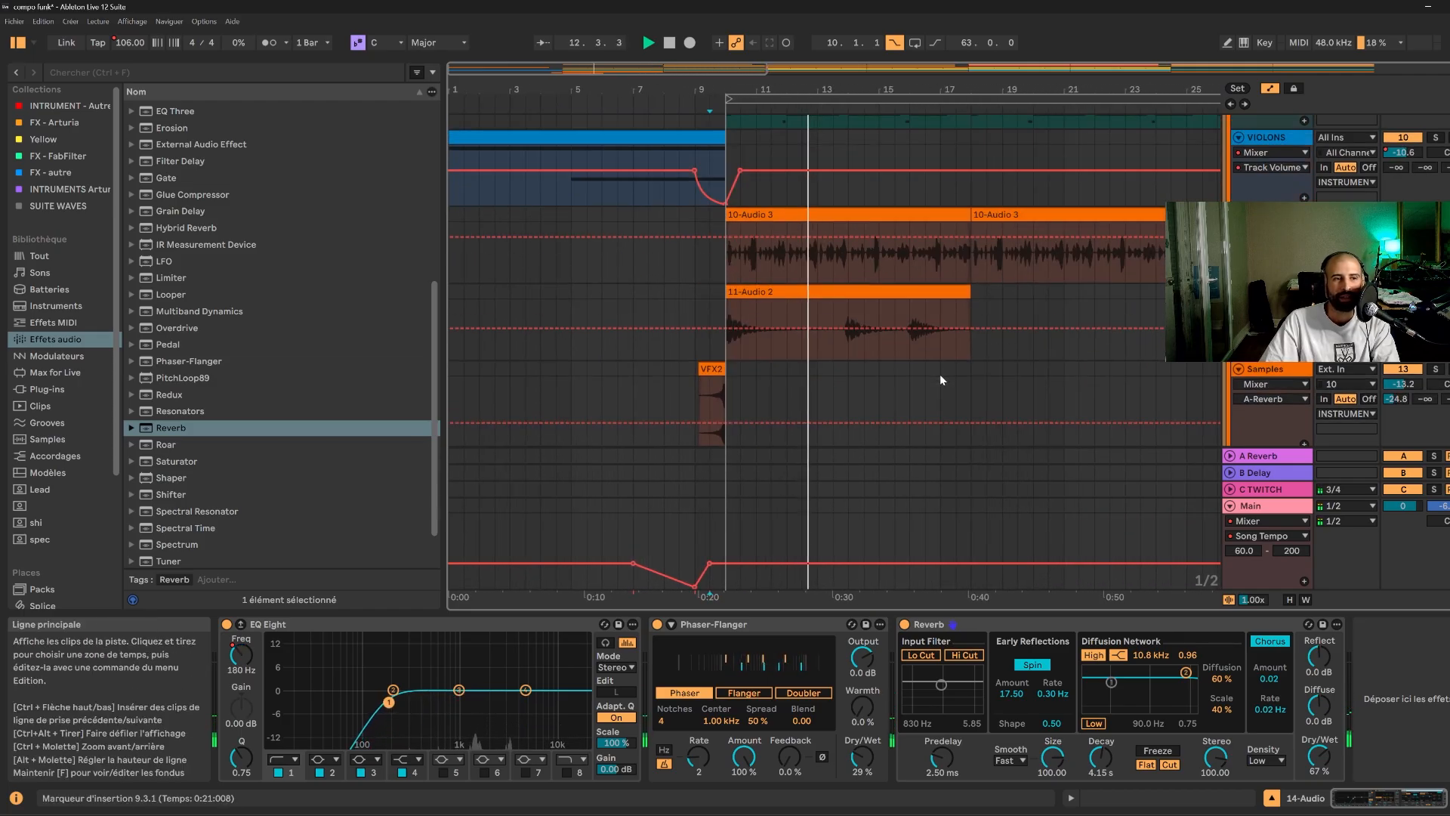
pyautogui.scroll(4, 938, 374)
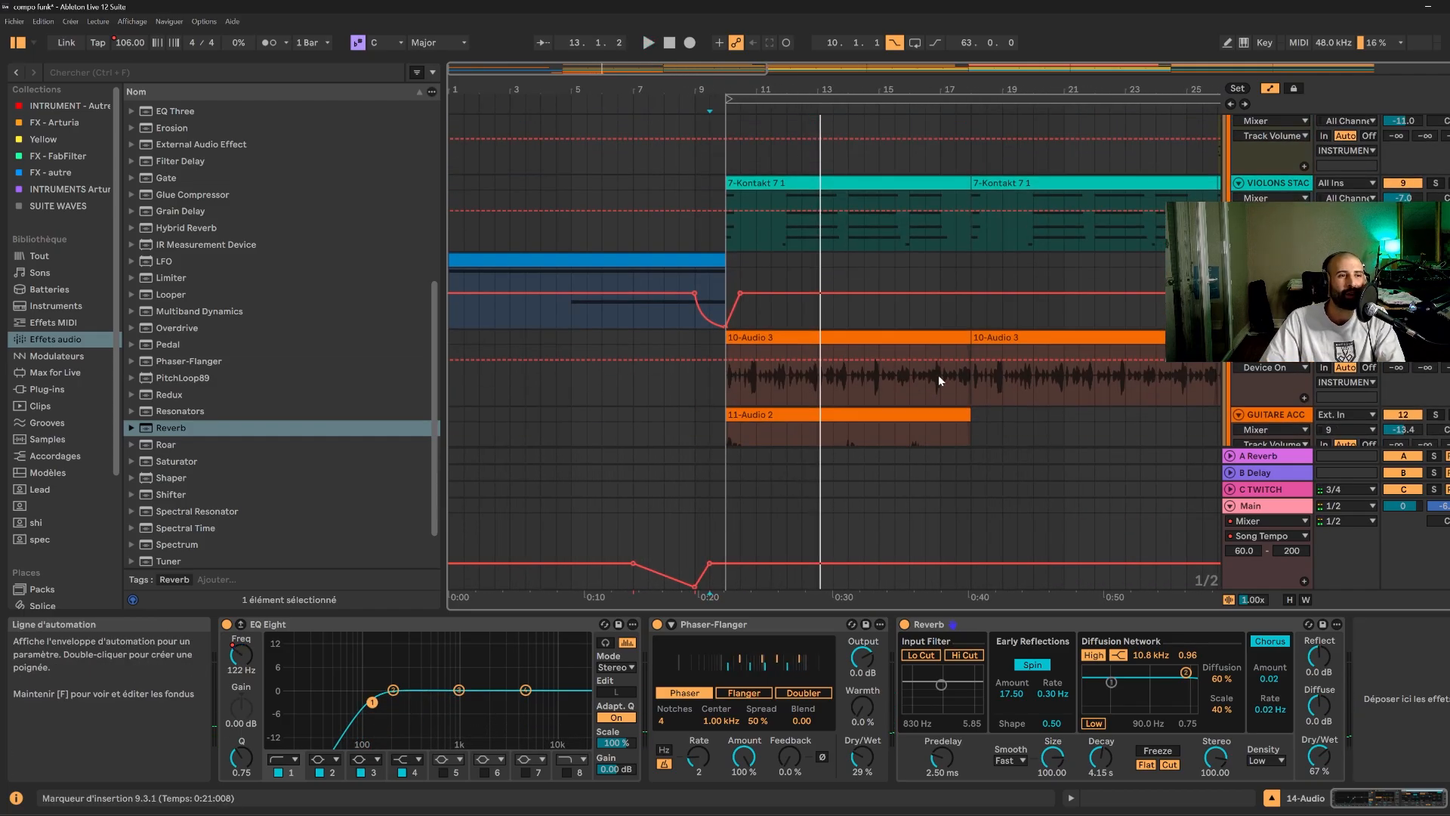
pyautogui.moveTo(646, 69); pyautogui.dragTo(645, 73)
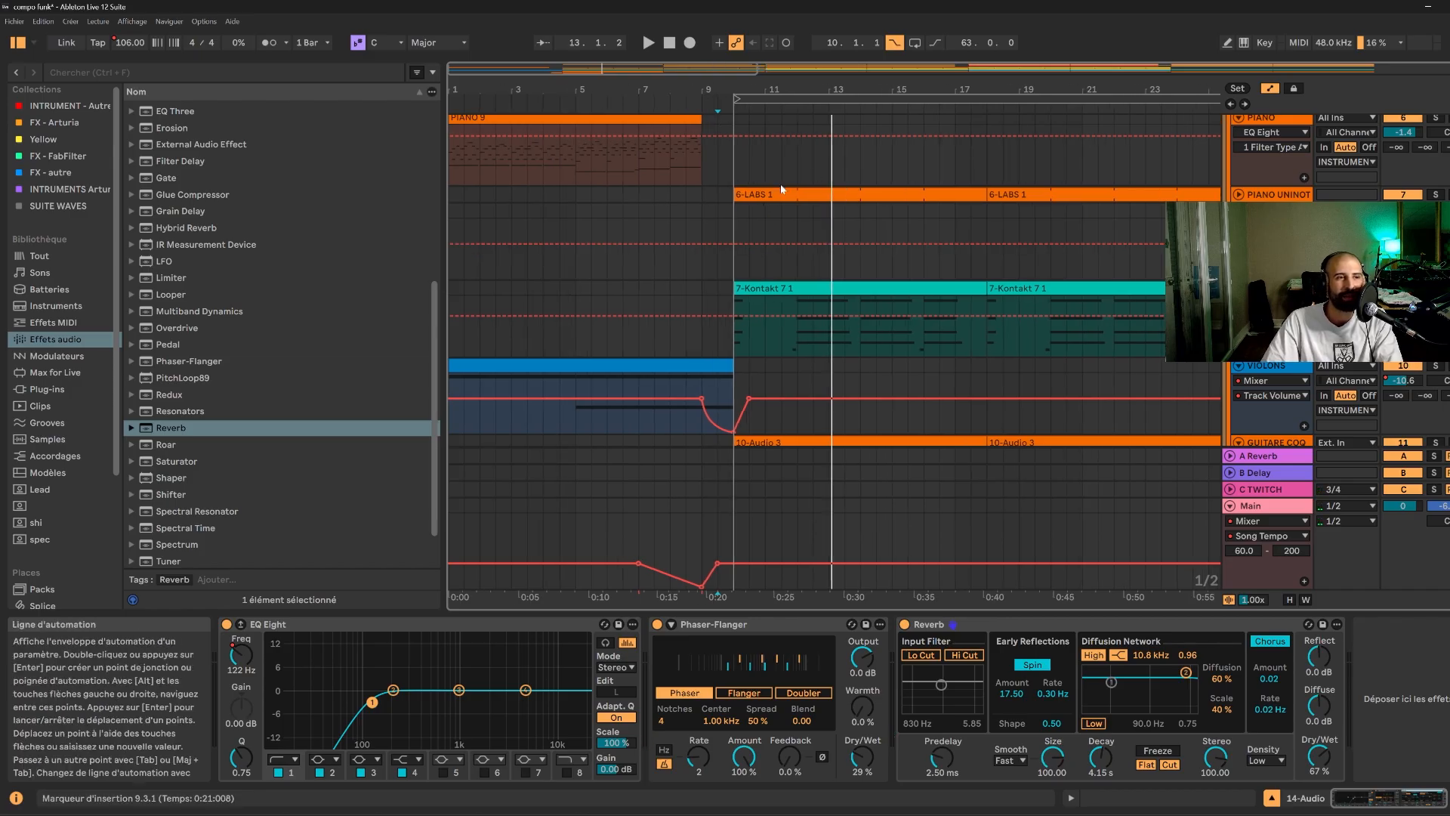
pyautogui.press('space')
pyautogui.moveTo(702, 199); pyautogui.dragTo(448, 199)
pyautogui.moveTo(733, 169); pyautogui.dragTo(1052, 392)
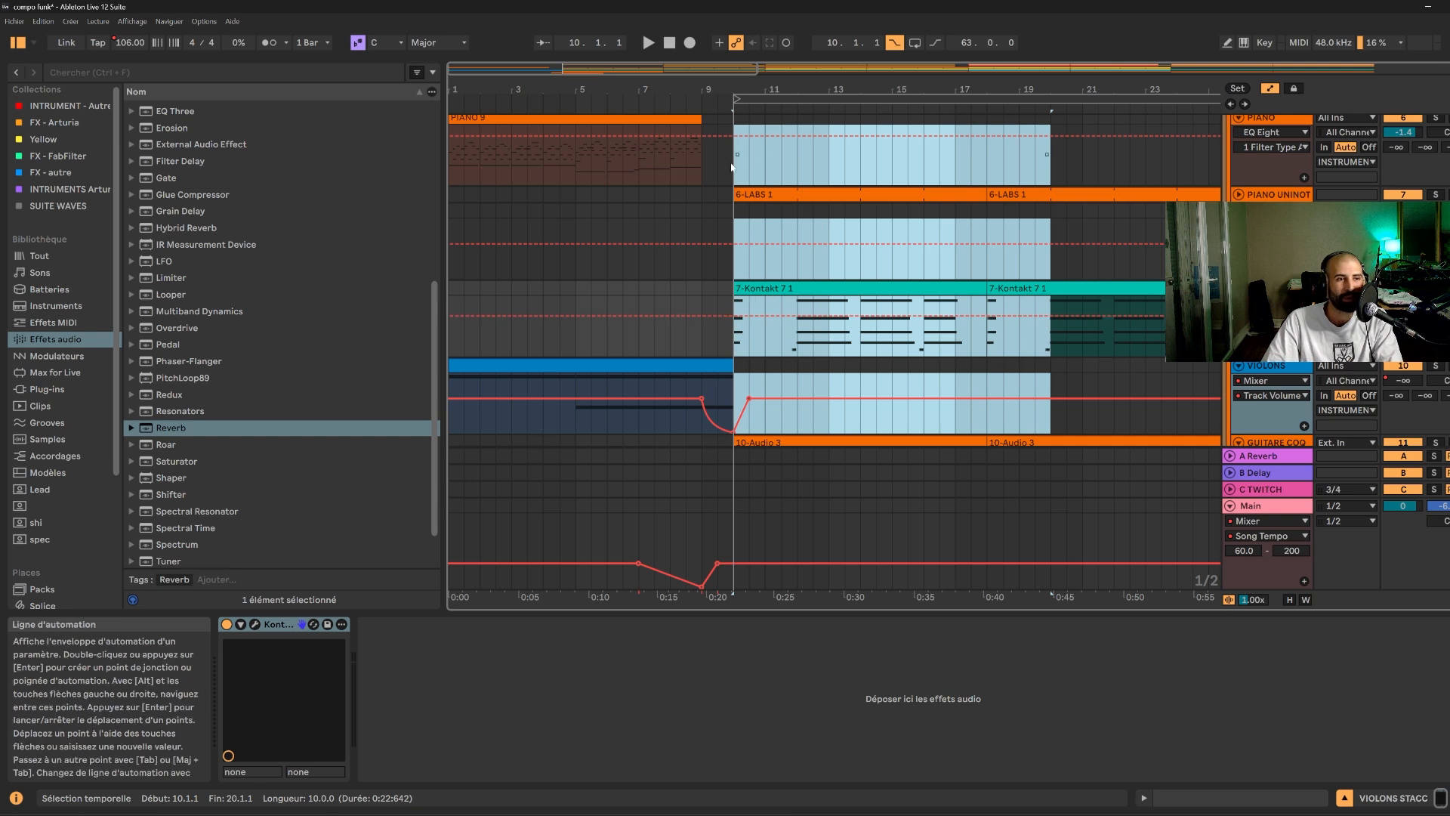
pyautogui.click(733, 173)
pyautogui.moveTo(724, 69); pyautogui.dragTo(714, 99)
pyautogui.moveTo(747, 170); pyautogui.dragTo(233, 279)
pyautogui.press('space')
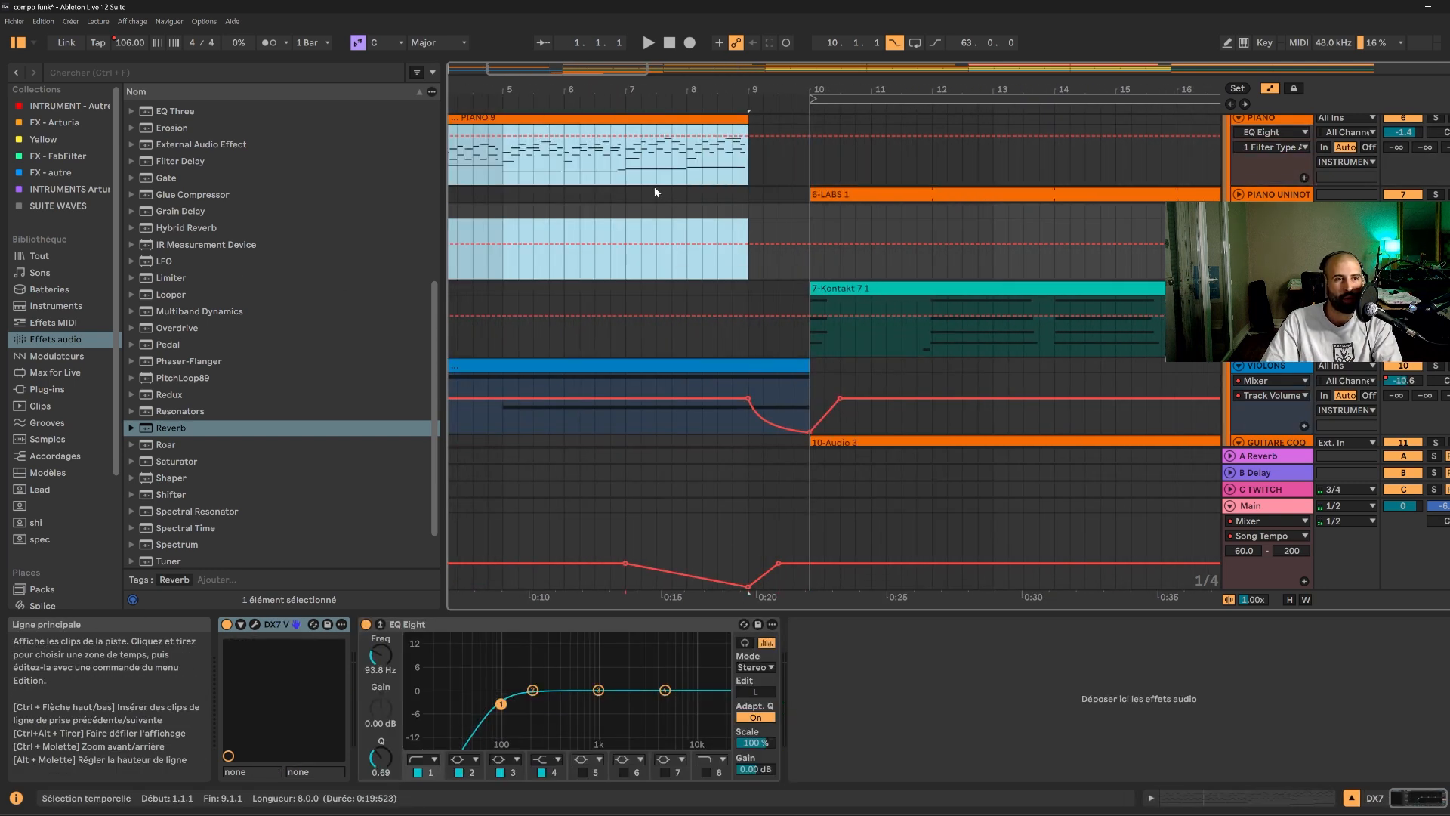
# - Mark out the transition in bar 9 on the PIANO track and play it from 9.1.1 into the theme
pyautogui.moveTo(749, 152); pyautogui.dragTo(814, 172)
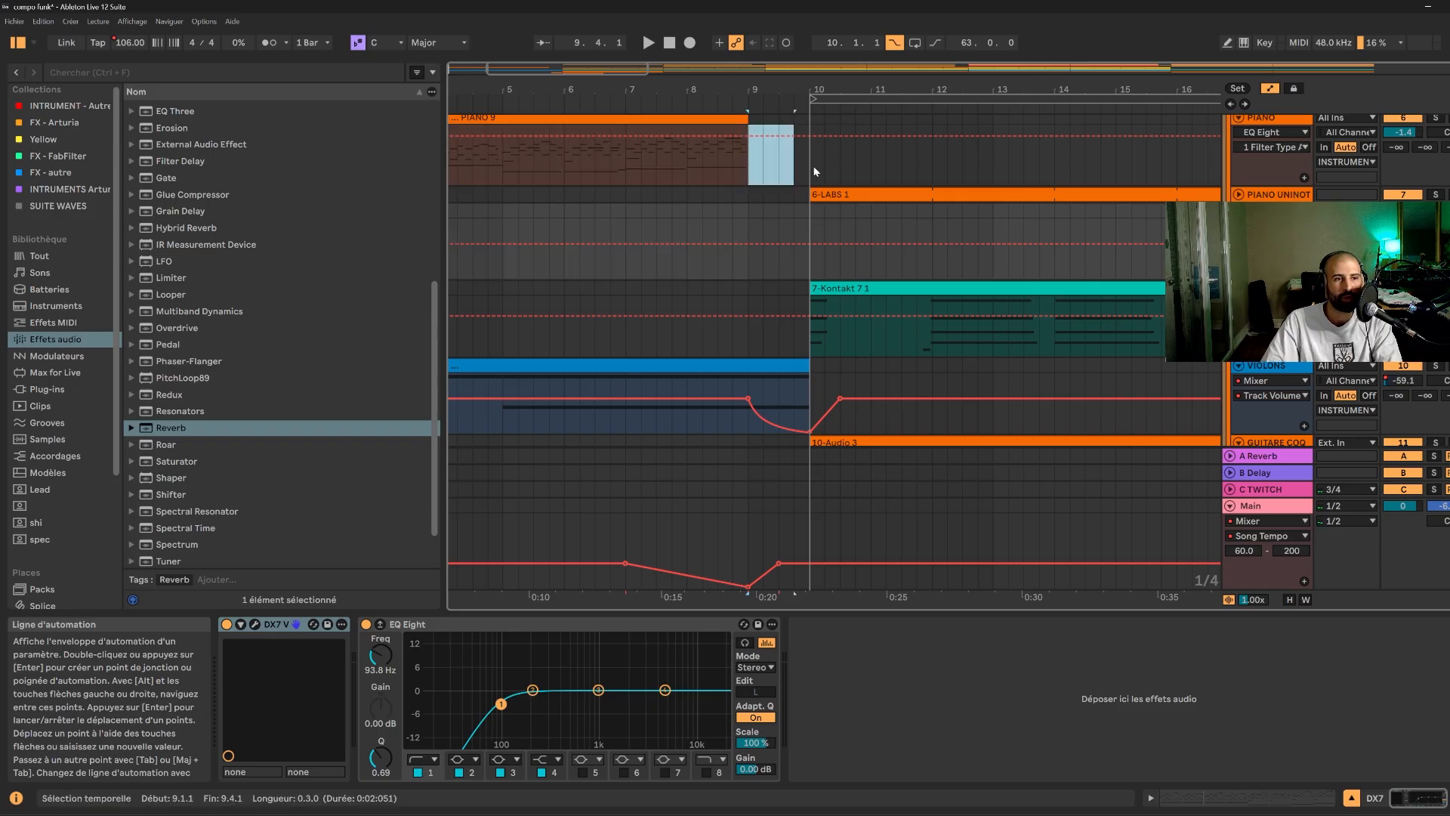
pyautogui.click(750, 180)
pyautogui.press('space')
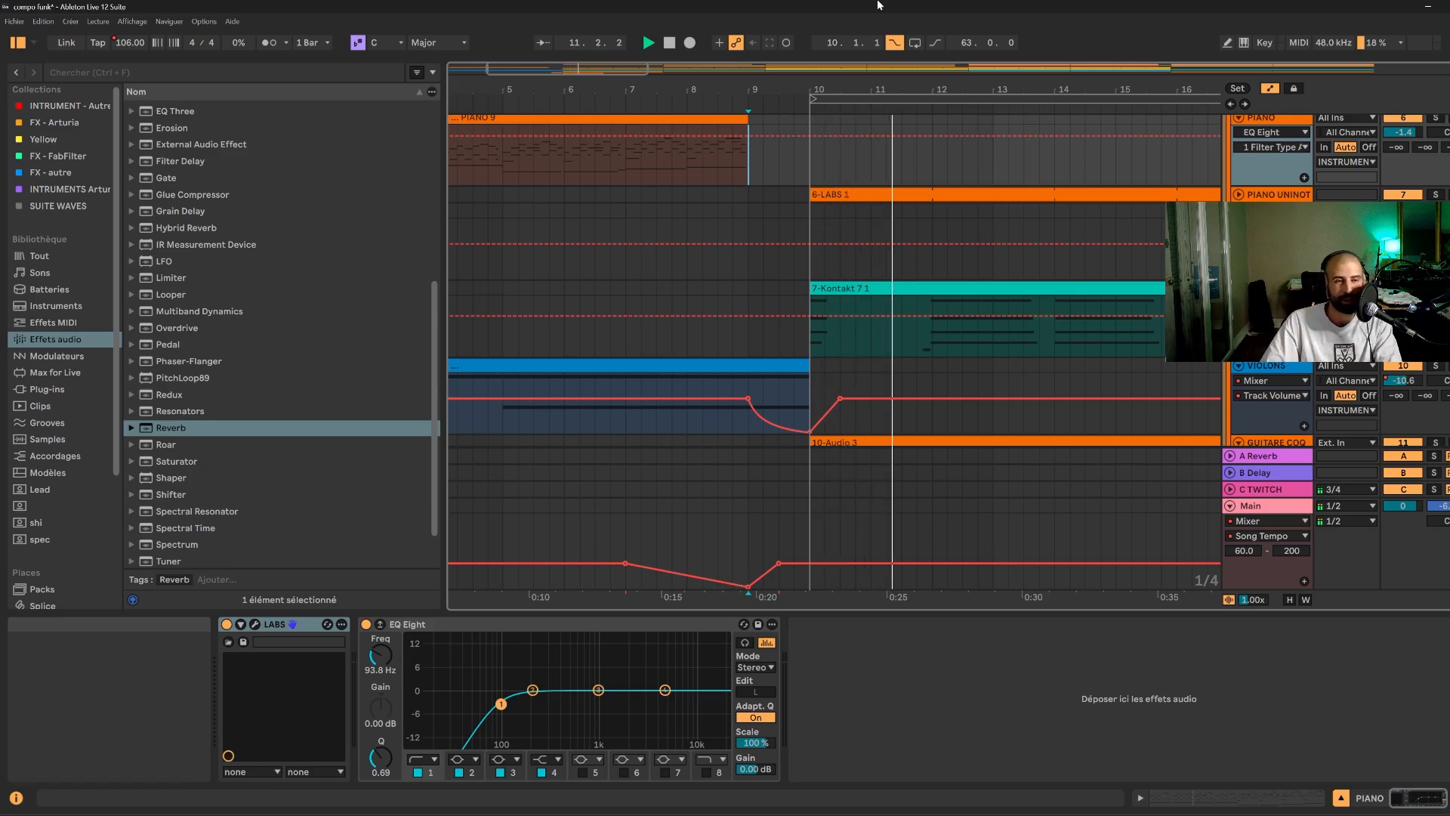
pyautogui.press('space')
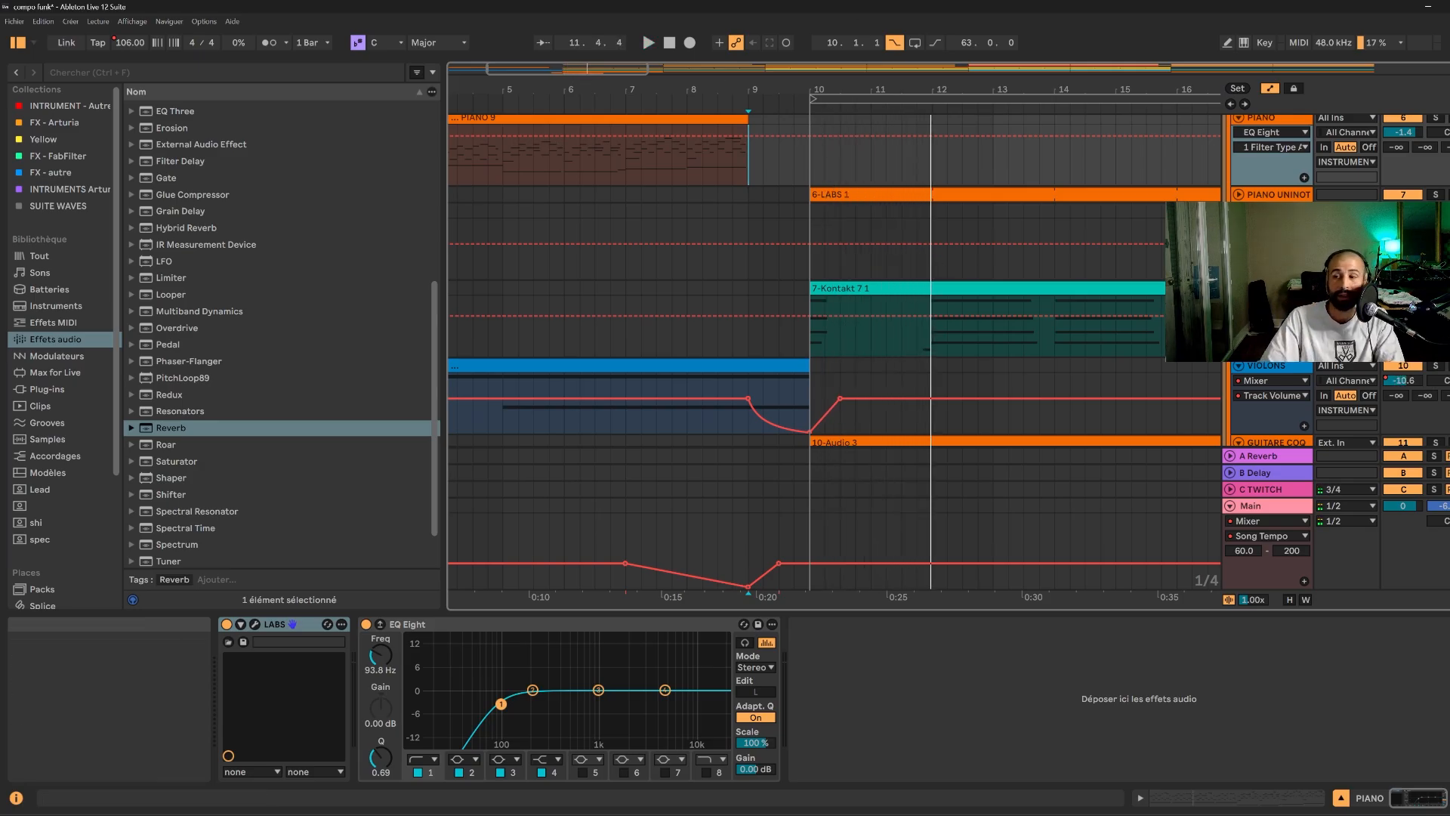
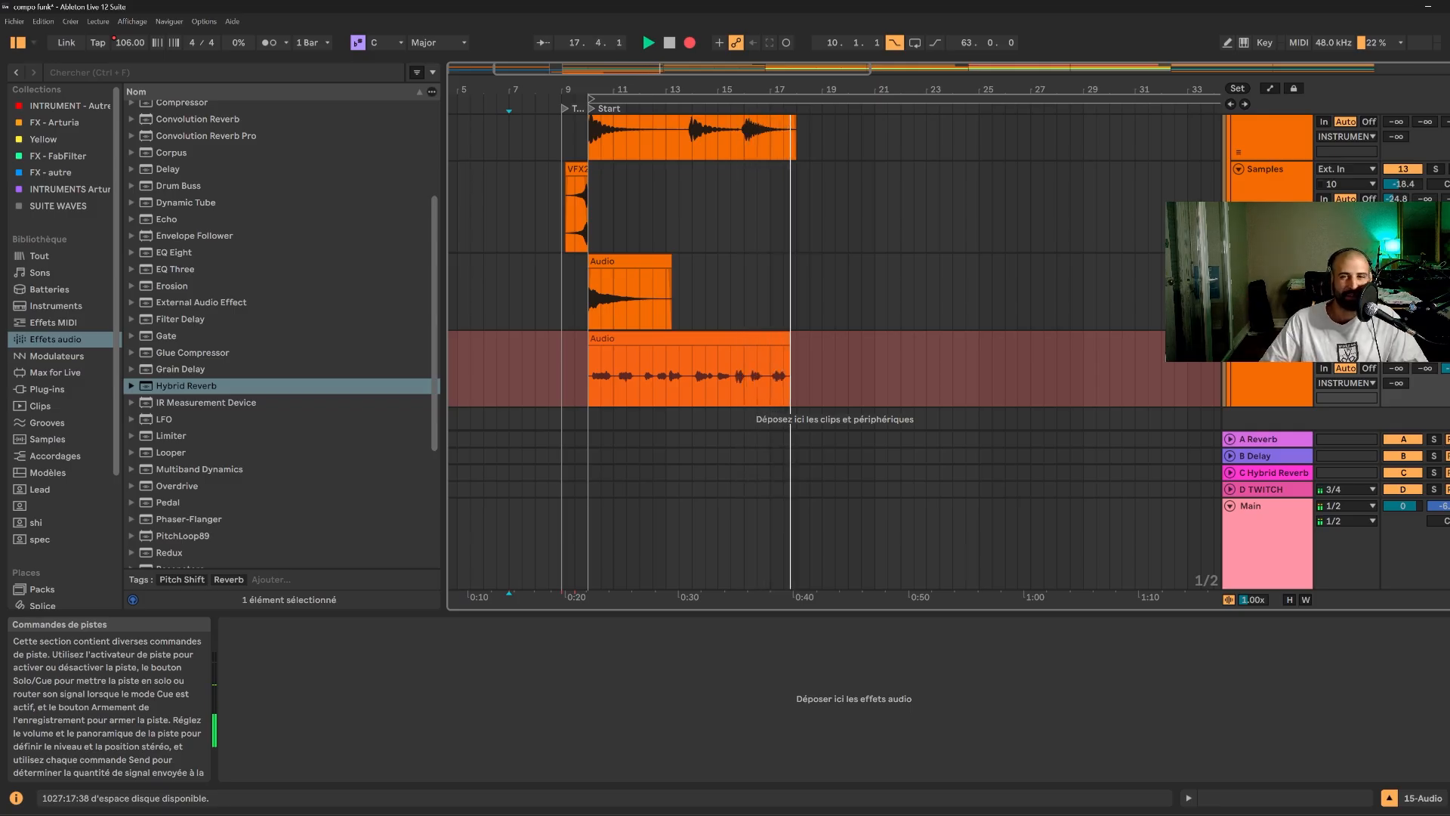
# - Stop recording on 15-Audio, replay the new take from 10.1.1 and set its clip gain to 7.3 dB
pyautogui.press('space')
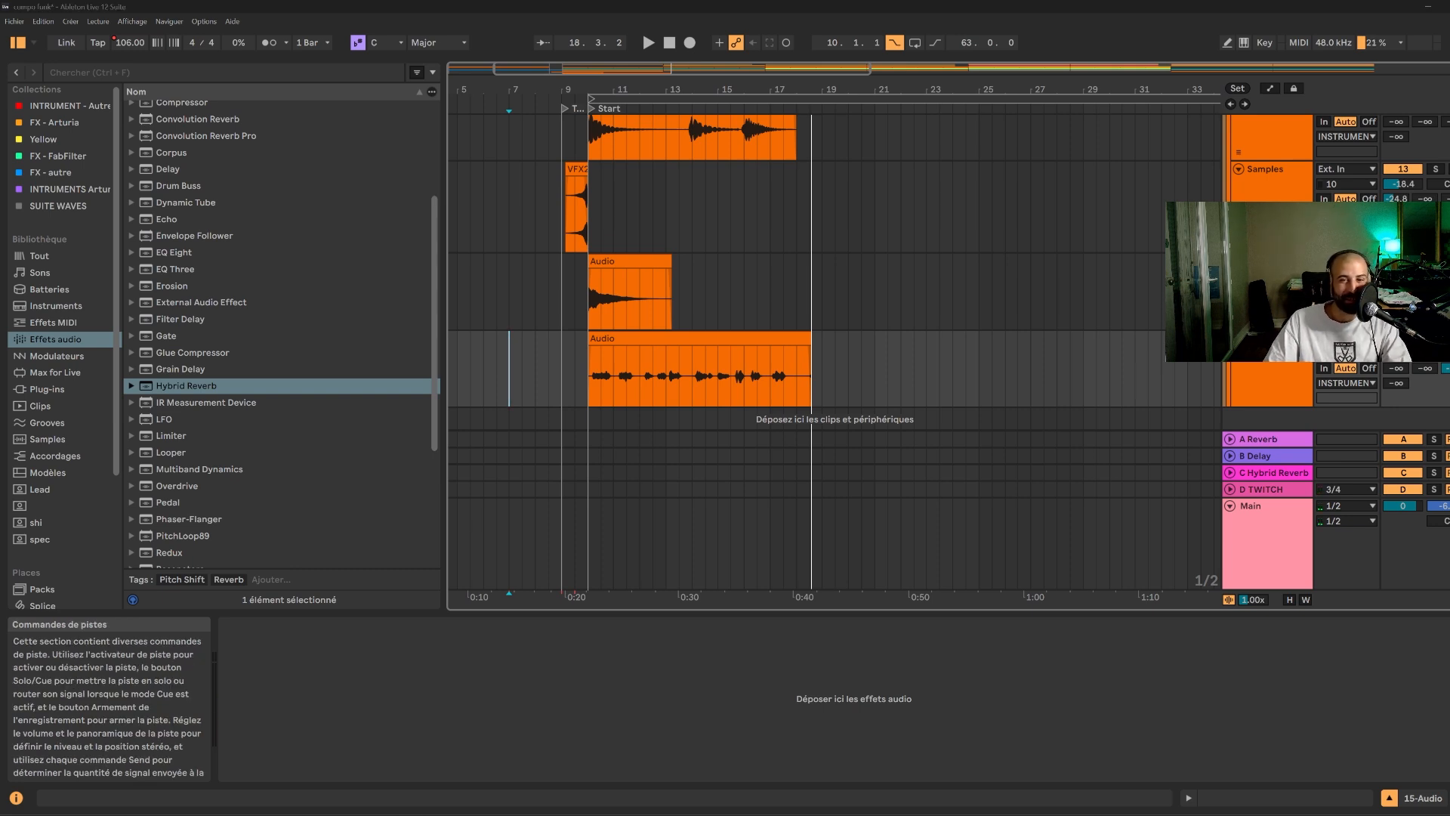
pyautogui.click(612, 338)
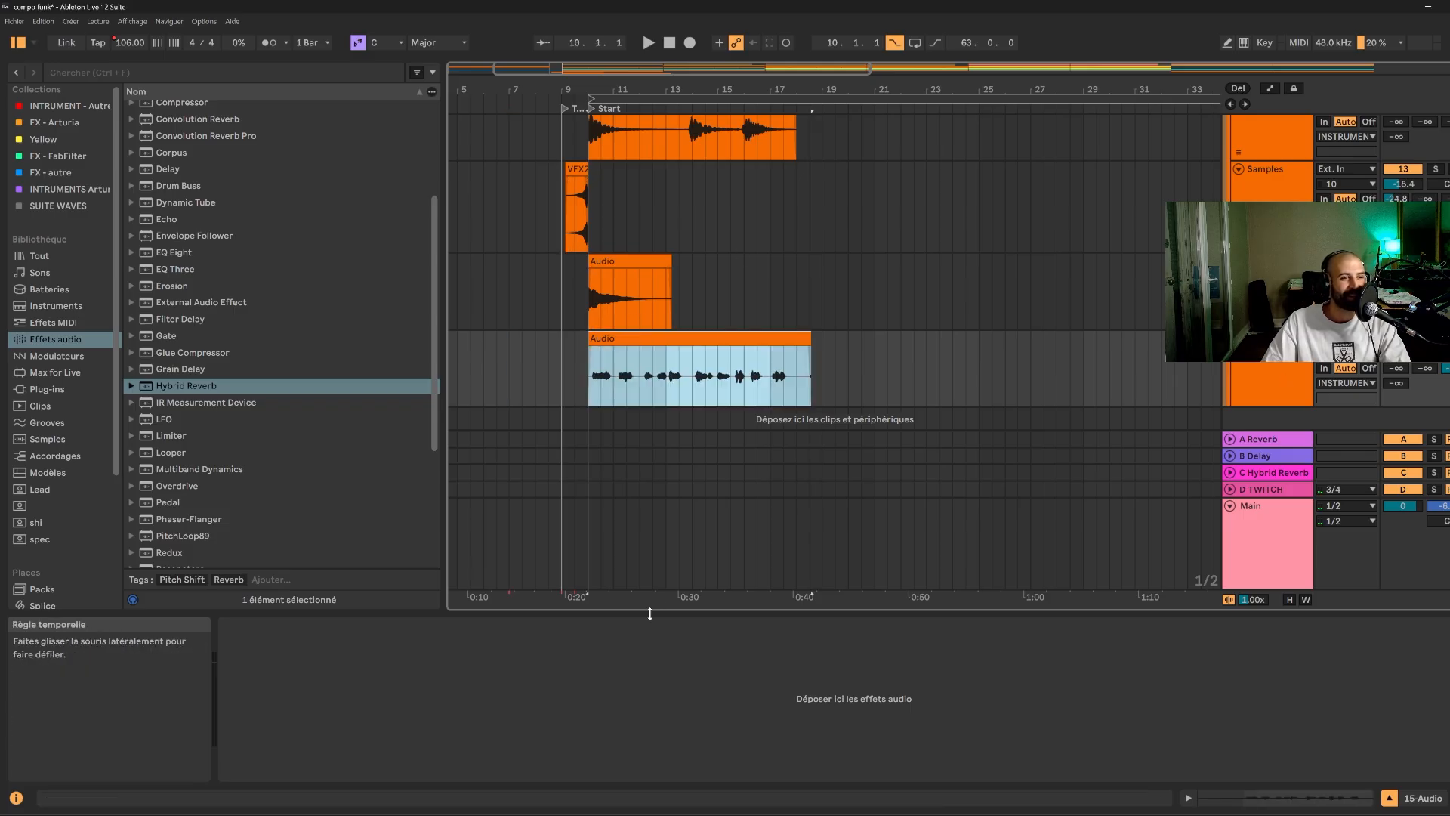
pyautogui.press('space')
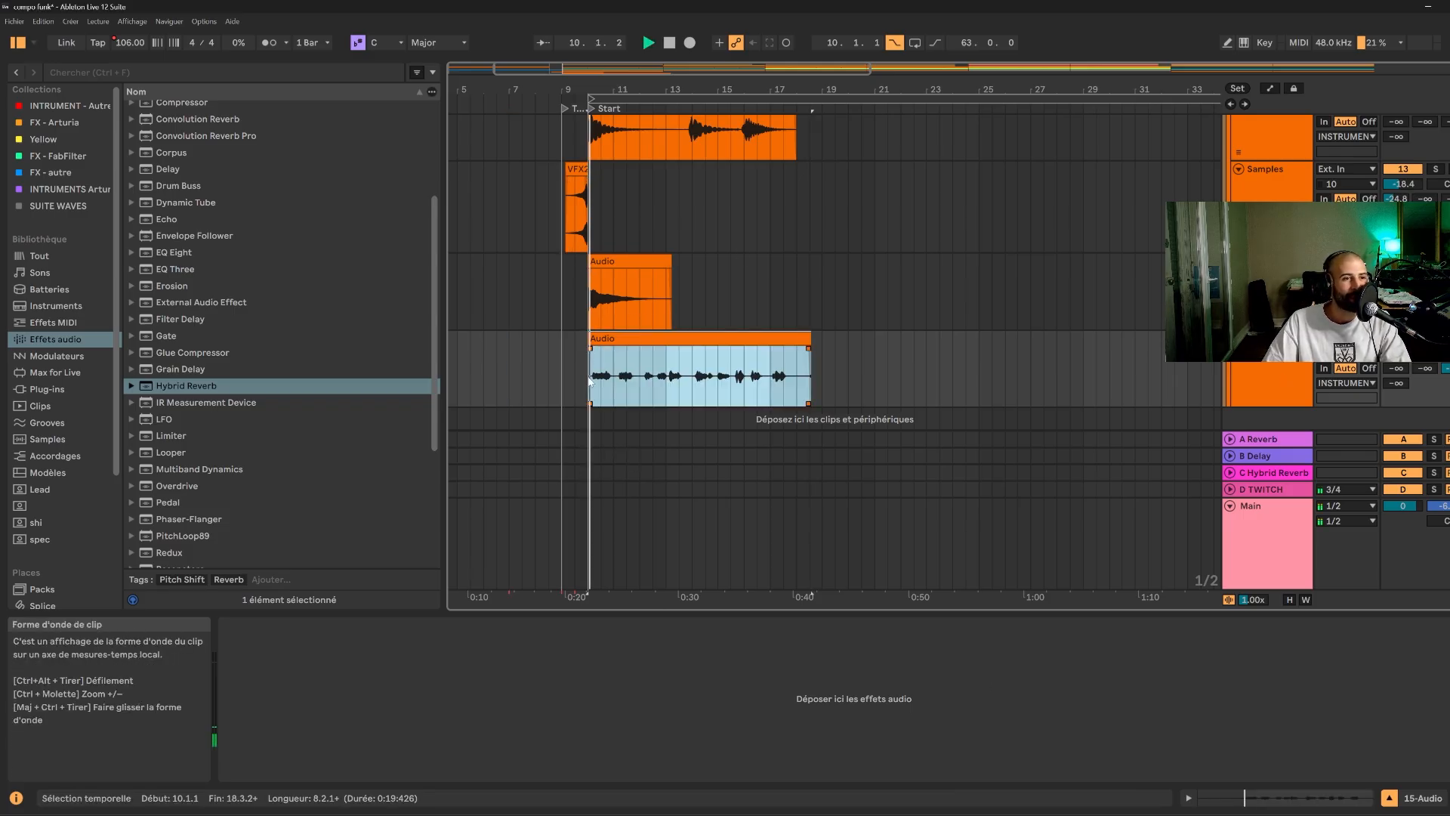
pyautogui.doubleClick(760, 342)
pyautogui.scroll(-5, 328, 710)
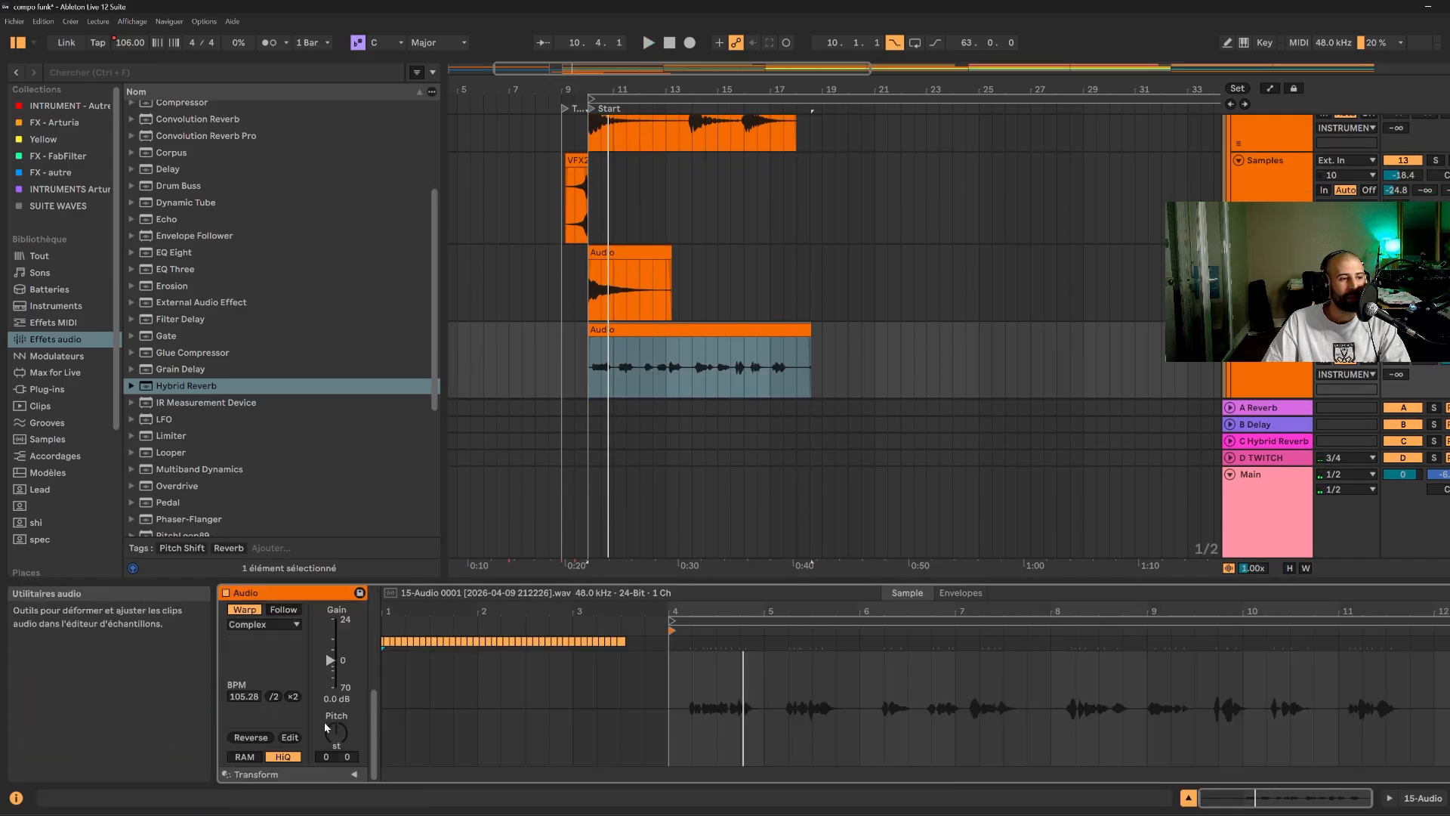
pyautogui.moveTo(330, 659); pyautogui.dragTo(330, 648)
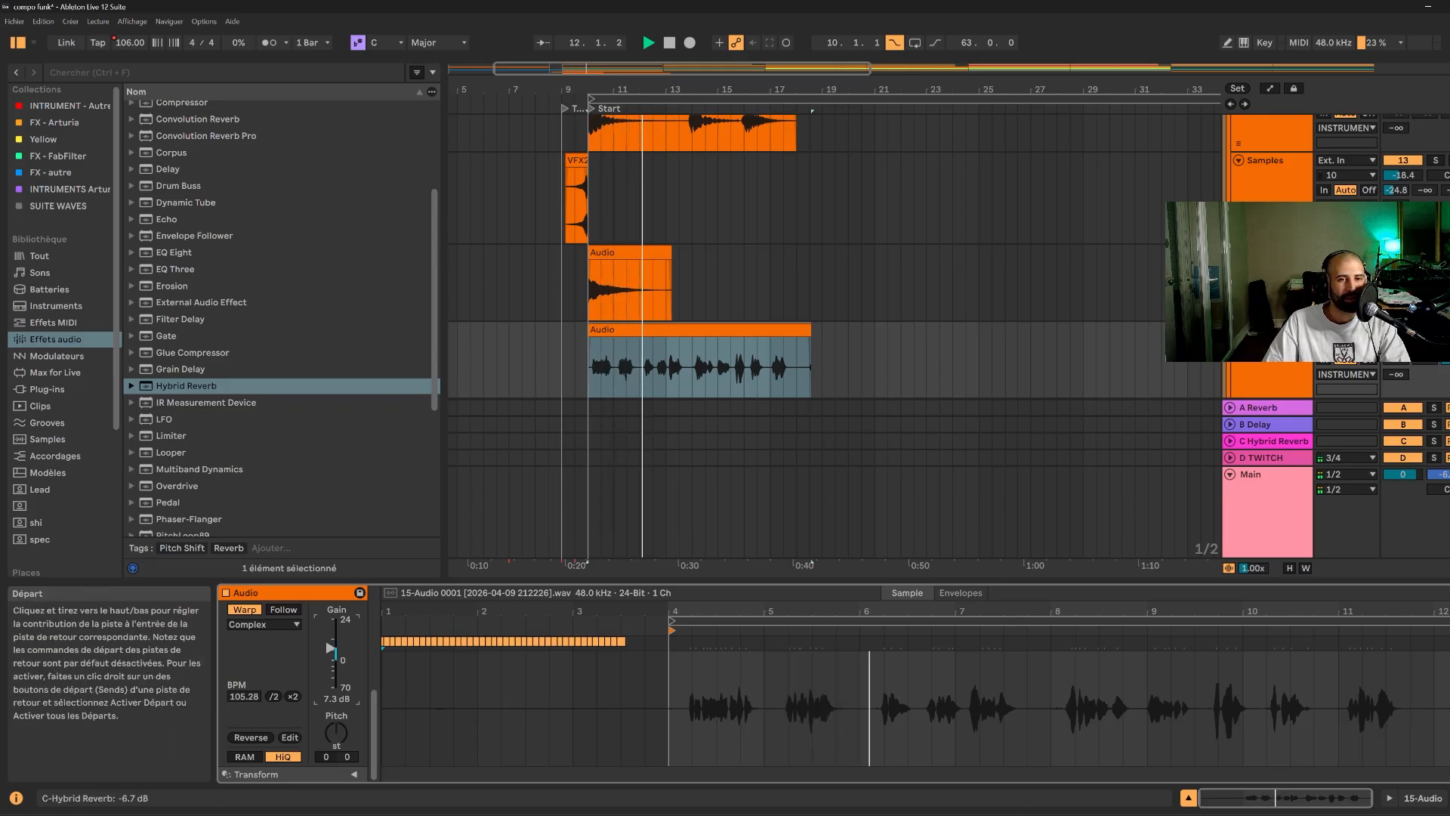
# - Send 15-Audio to C-Hybrid Reverb at -6.7 dB and place the insertion marker at 13.2.1 in the recorded clip
pyautogui.click(1445, 360)
pyautogui.hotkey('shift', 'Tab')
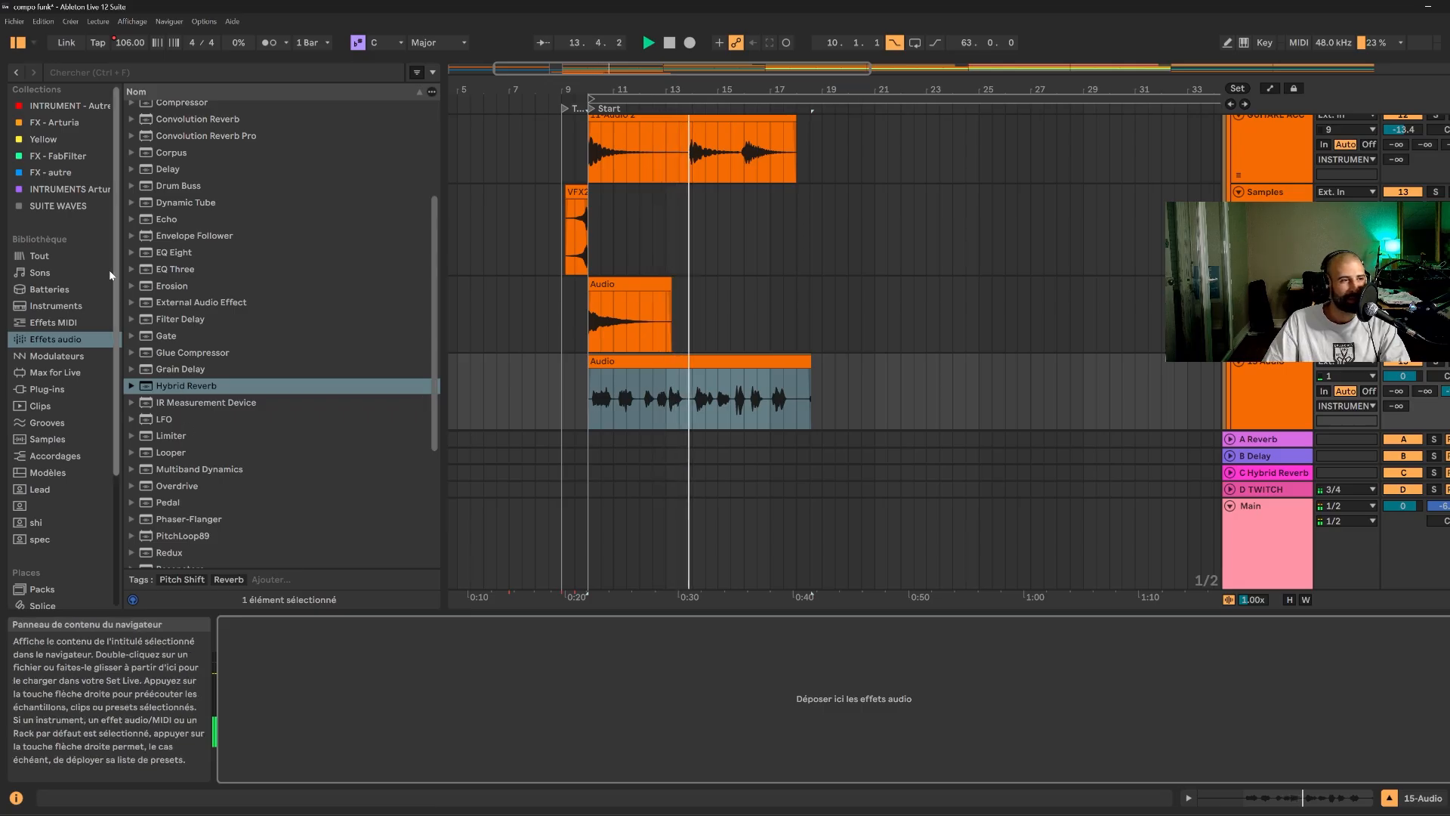
pyautogui.press('space')
pyautogui.moveTo(632, 68); pyautogui.dragTo(618, 149)
pyautogui.click(710, 405)
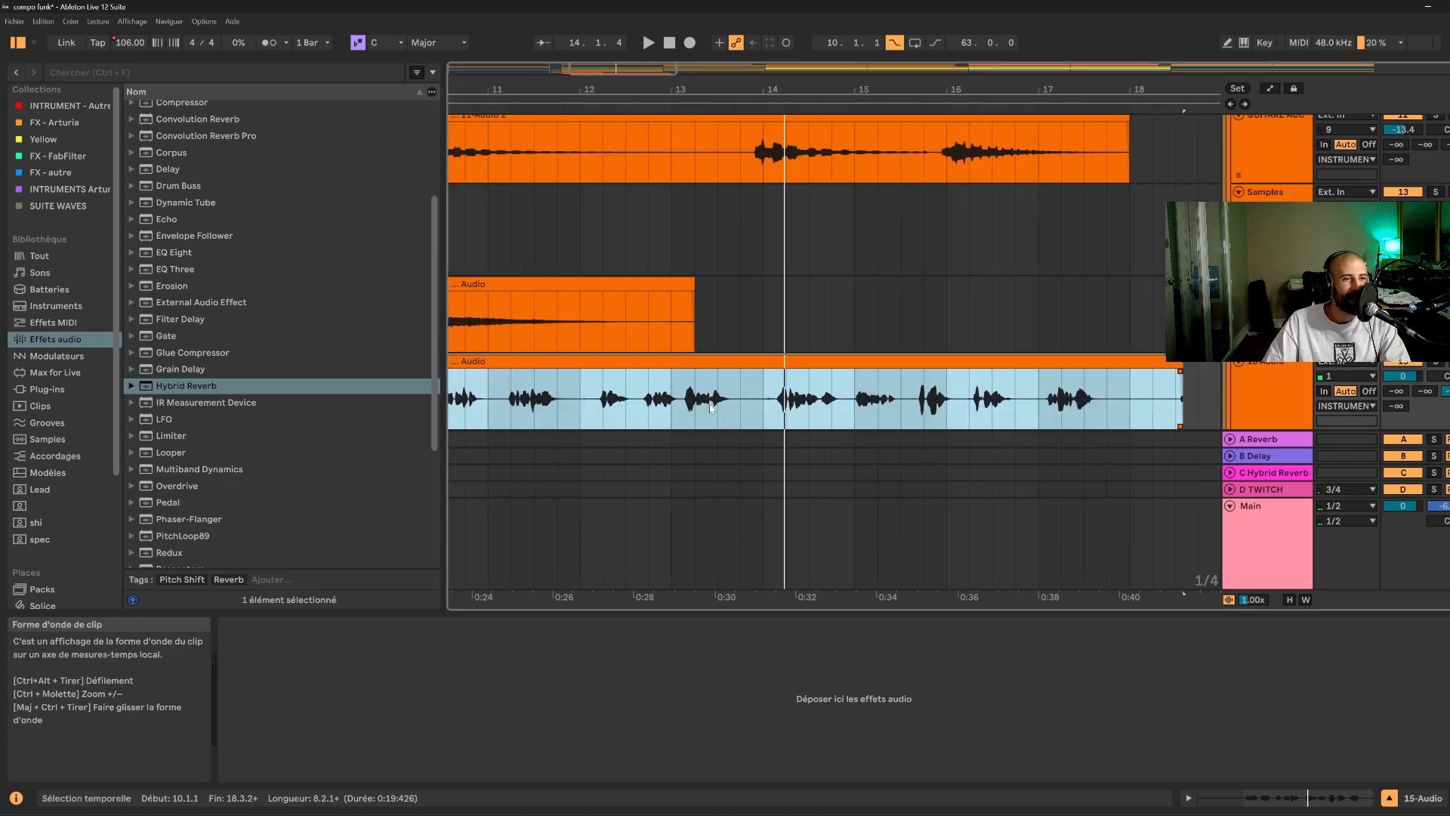
pyautogui.click(695, 408)
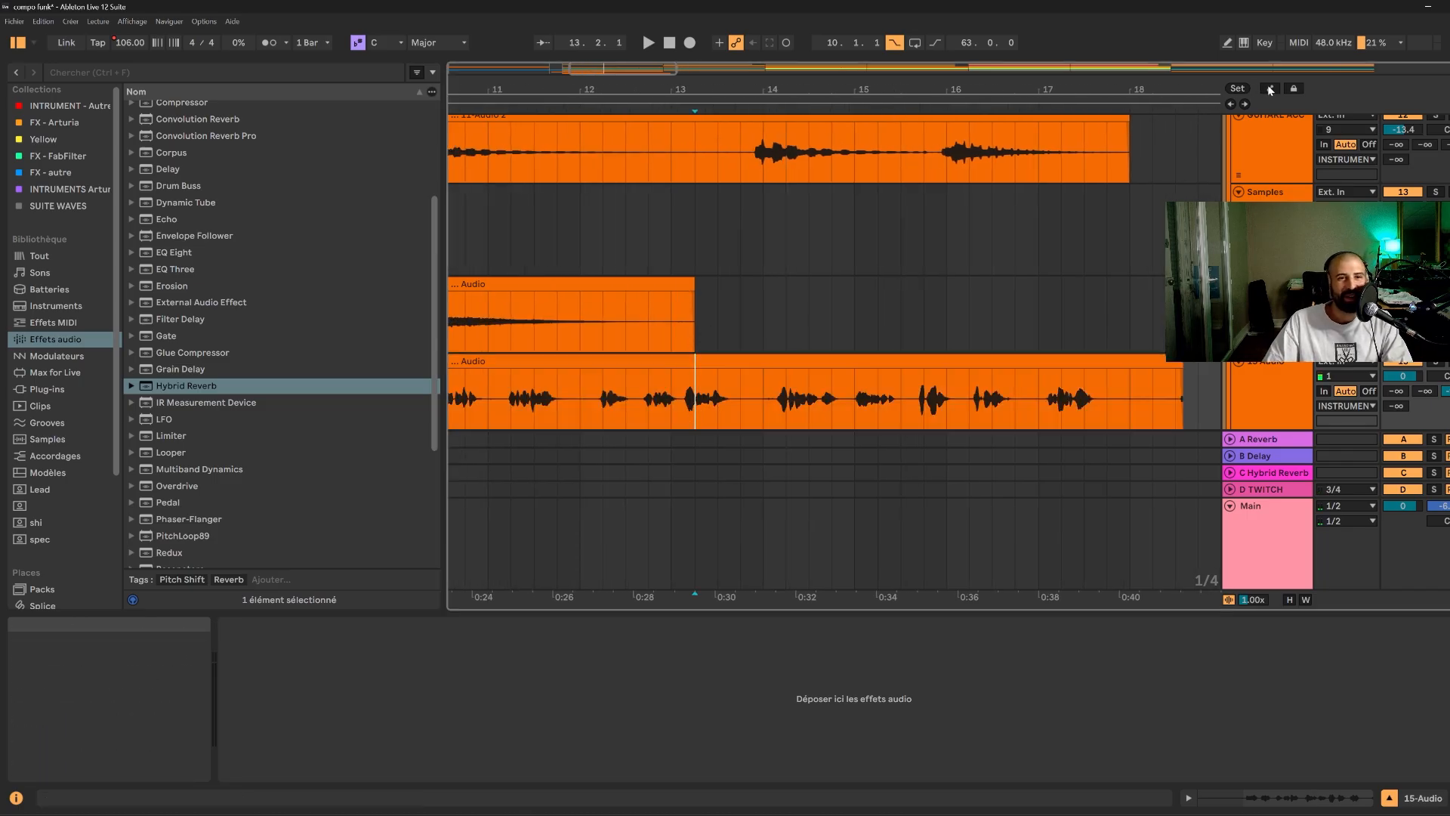
# - Show the automation lanes and enable the B Delay return's filter at 18.0 kHz with a width of 4.64
pyautogui.press('a')
pyautogui.click(1257, 456)
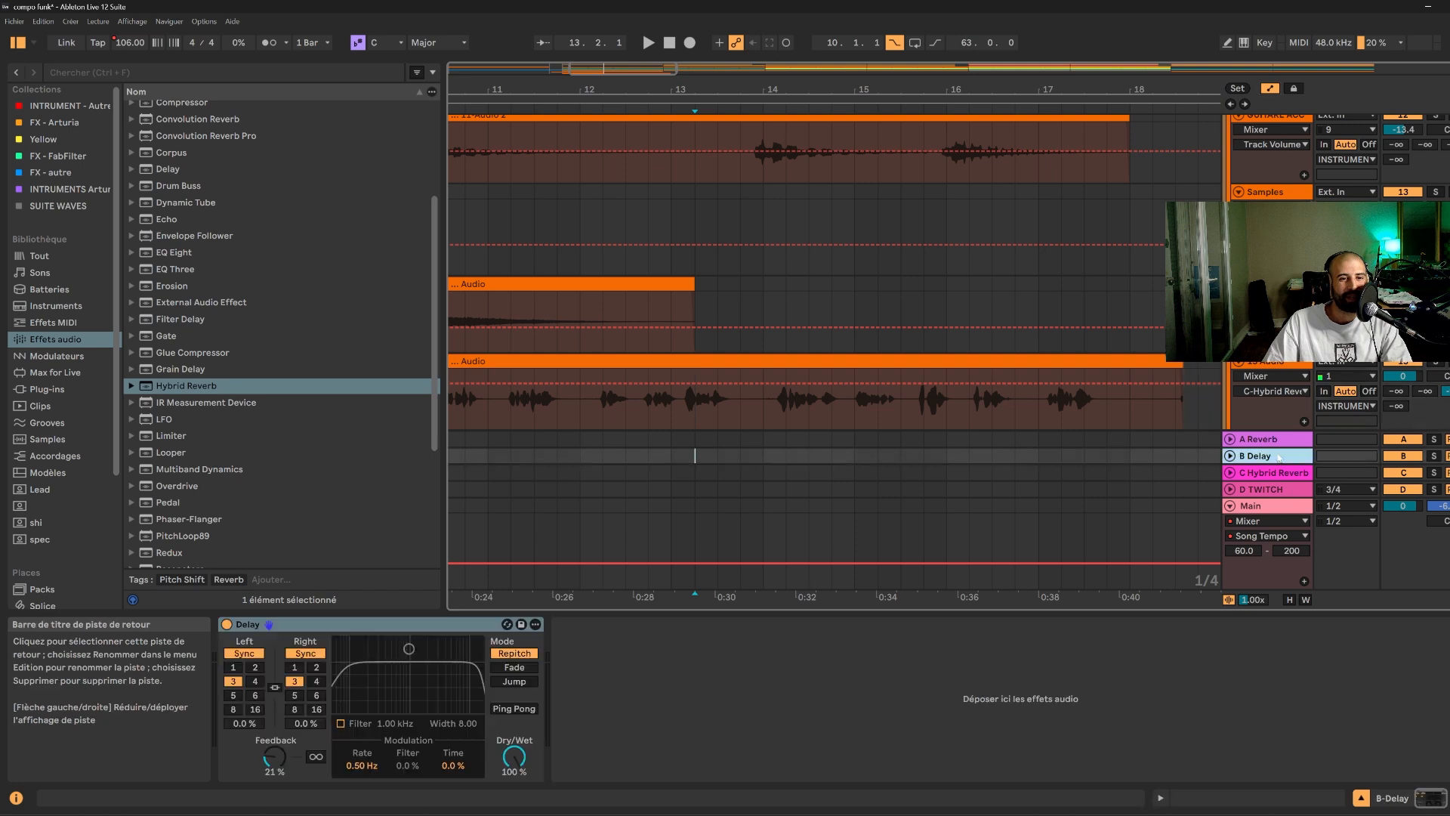
pyautogui.click(340, 723)
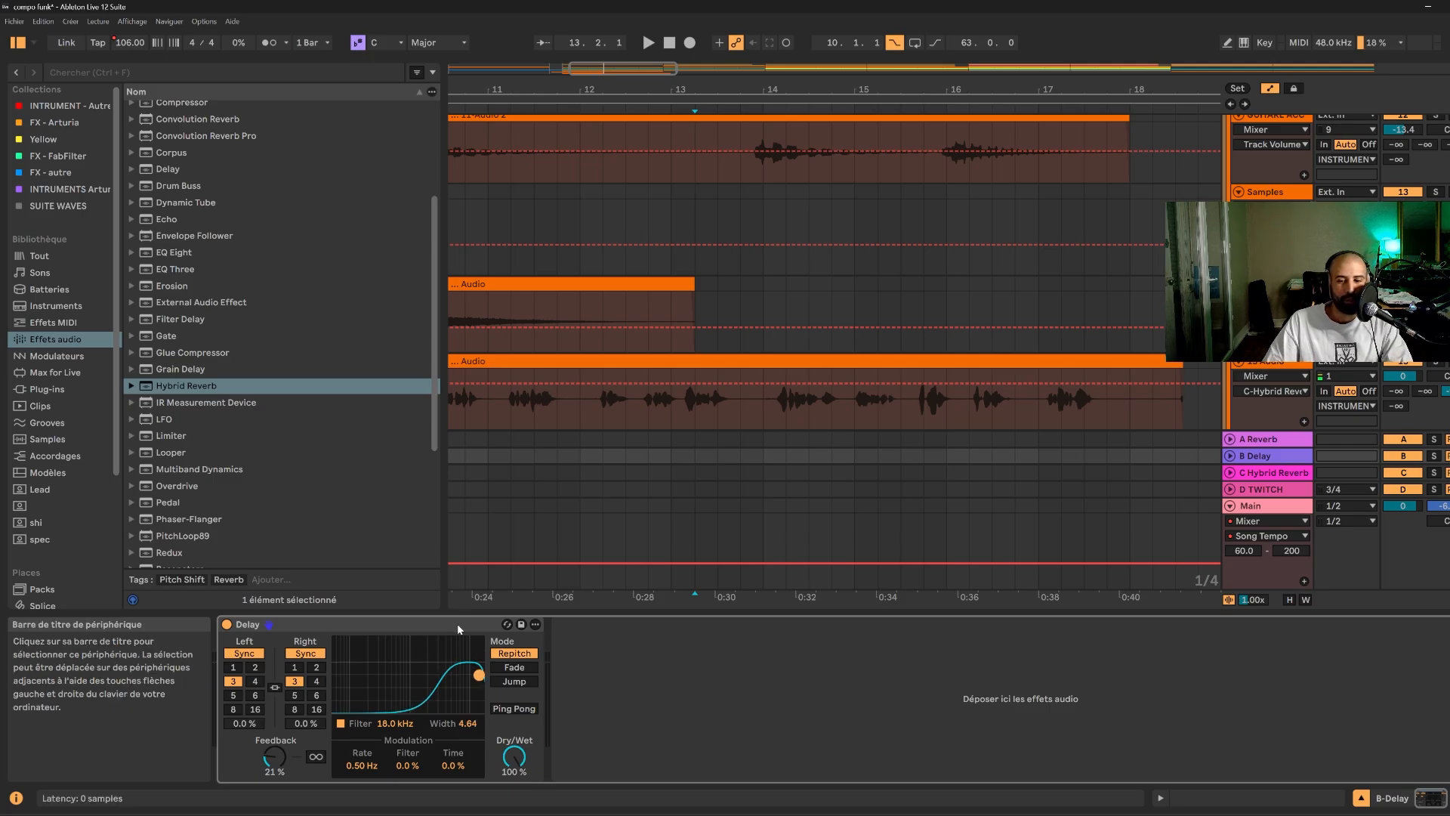
# - Transpose the recorded clip on 15-Audio by -4 semitones and set its gain to 8.9 dB, checking by playback
pyautogui.click(632, 364)
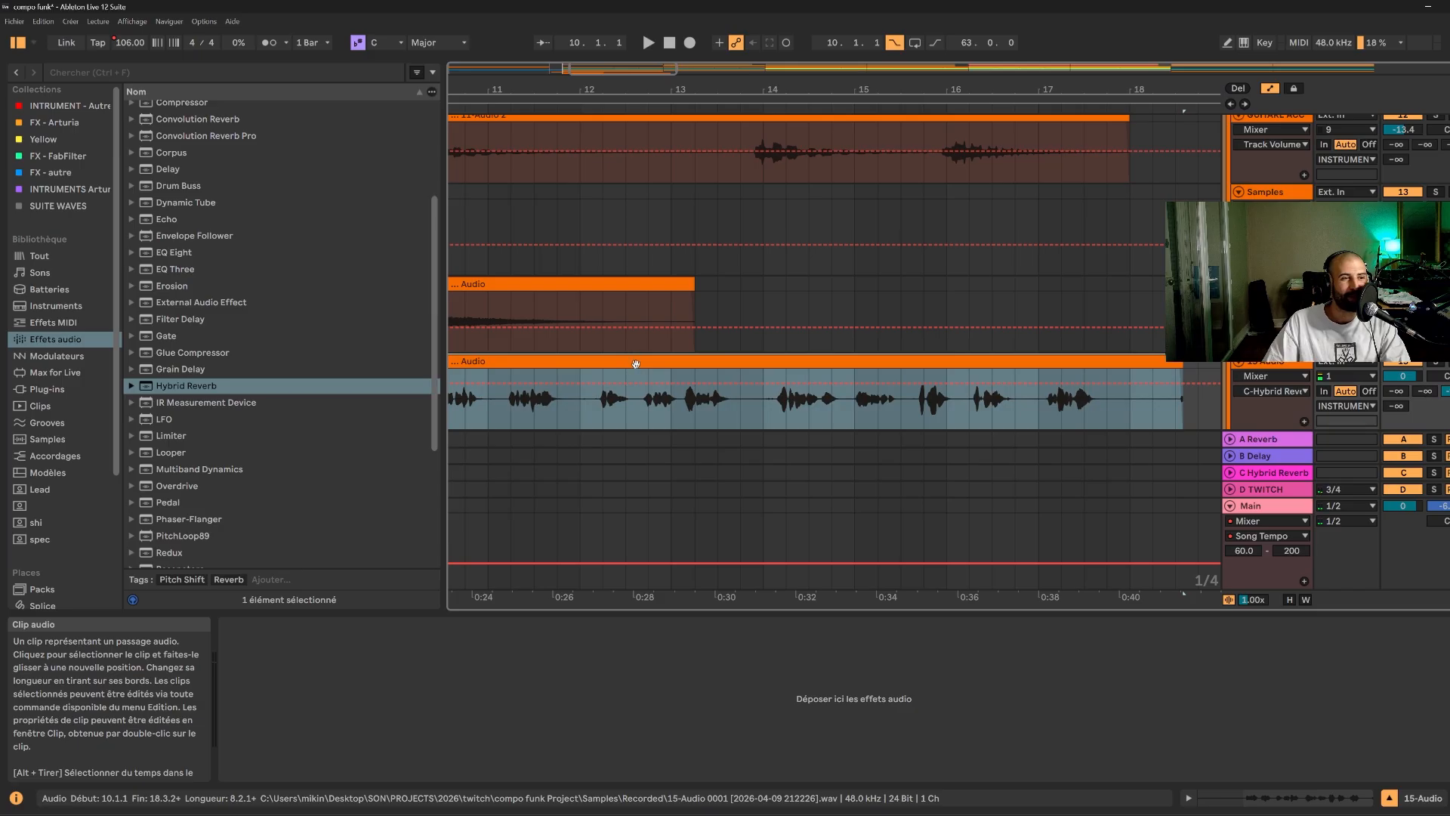
pyautogui.doubleClick(635, 364)
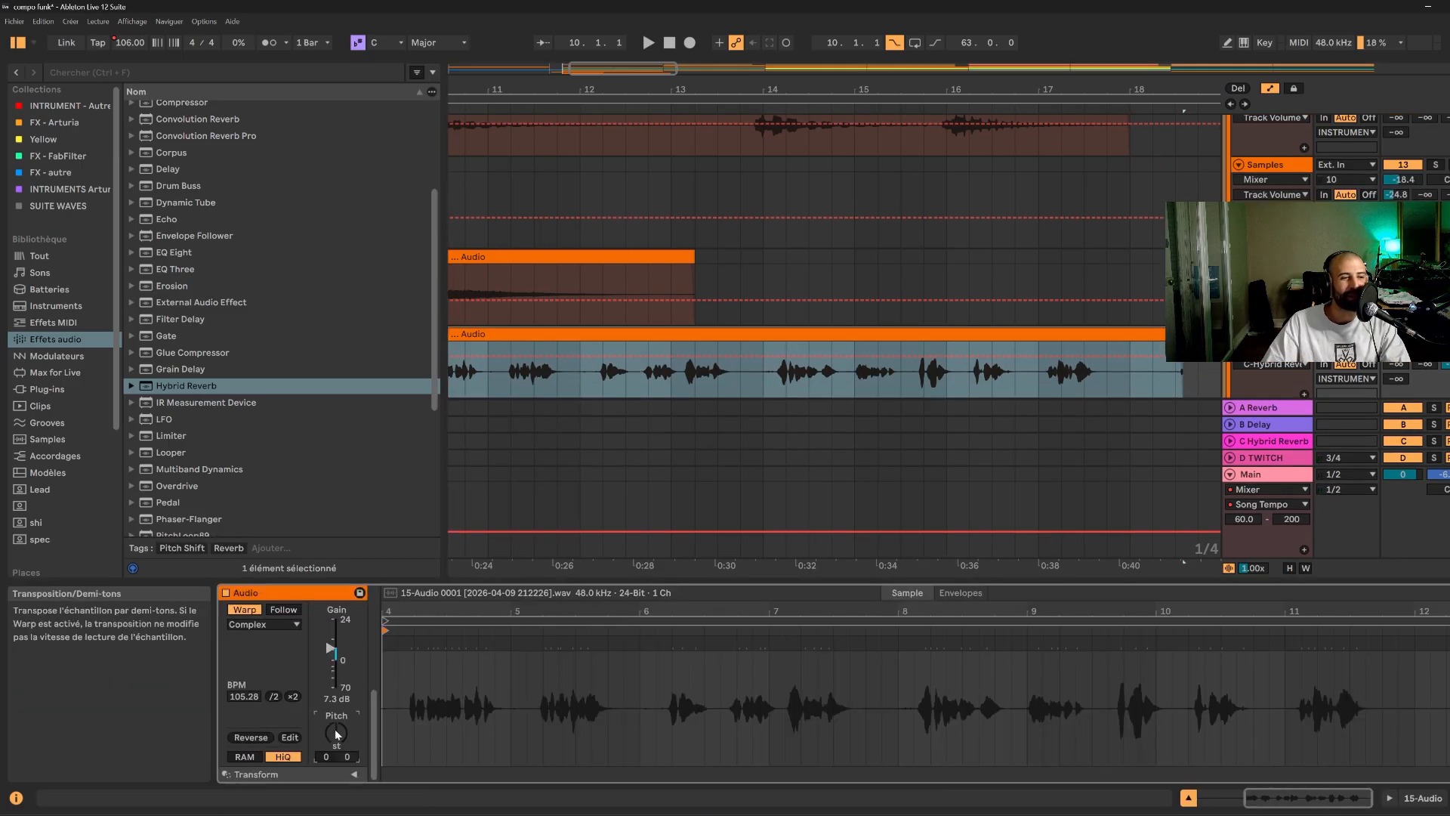
pyautogui.moveTo(335, 731); pyautogui.dragTo(336, 738)
pyautogui.press('space')
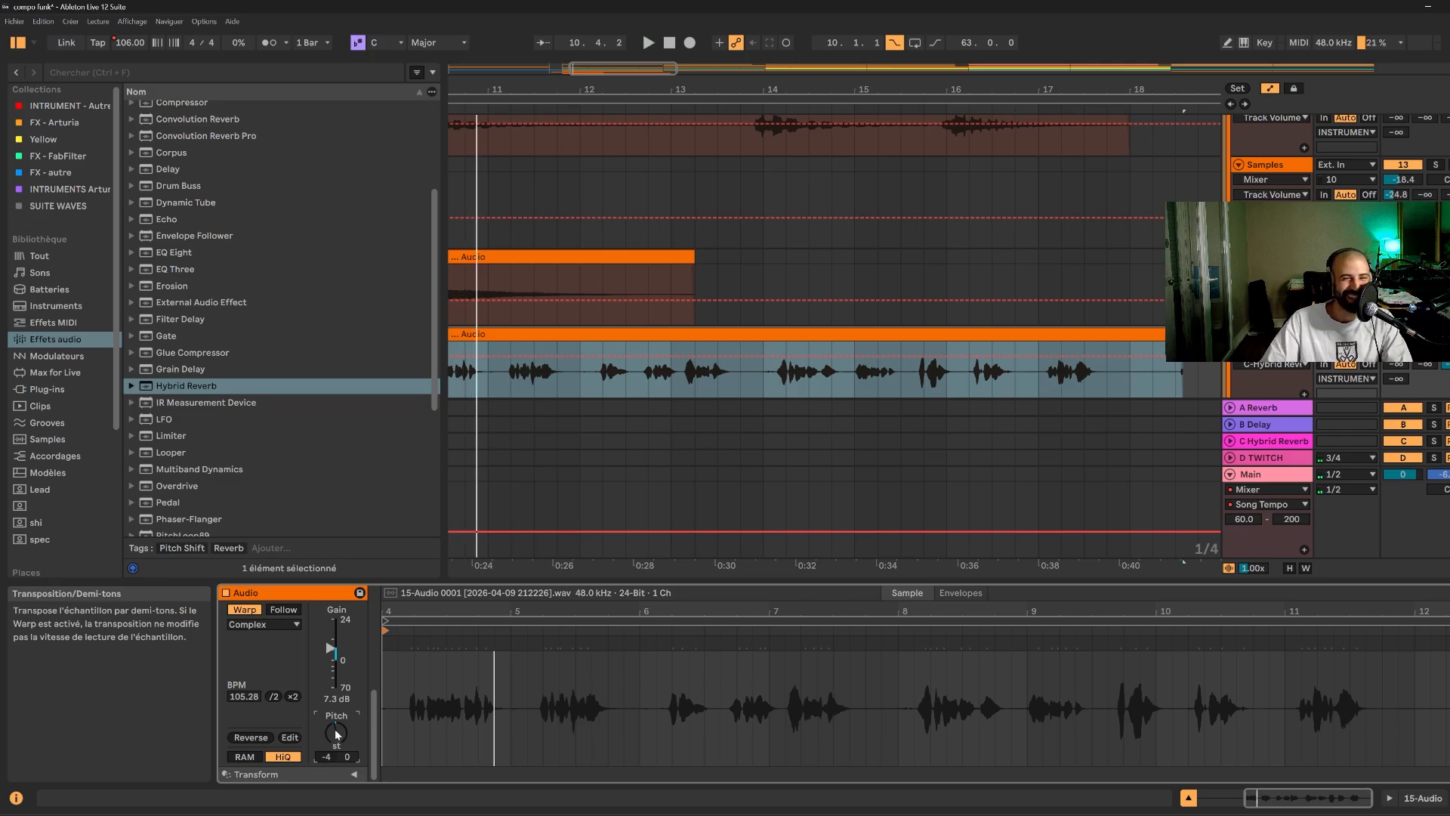
pyautogui.press('space')
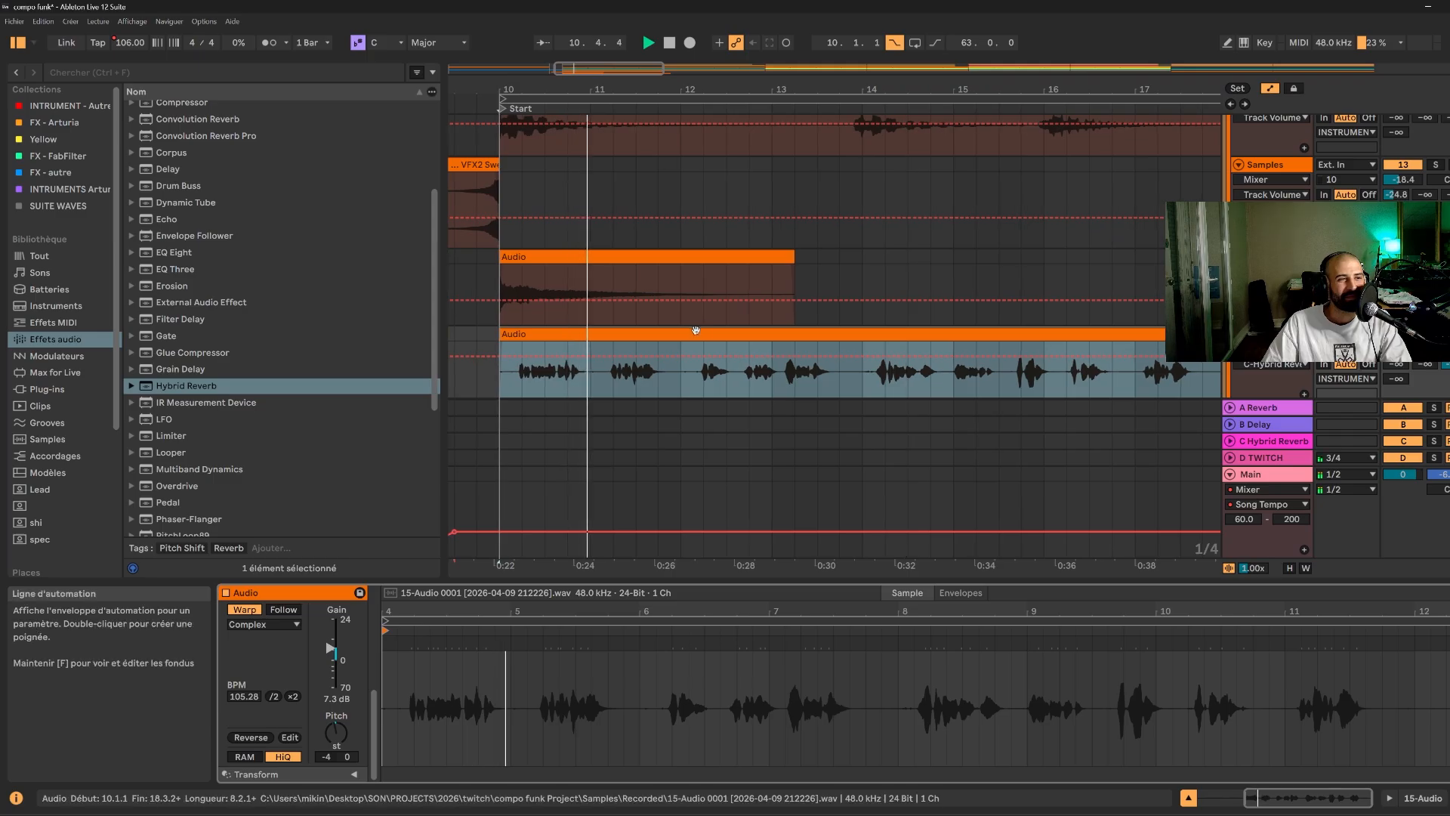
pyautogui.moveTo(334, 650); pyautogui.dragTo(336, 646)
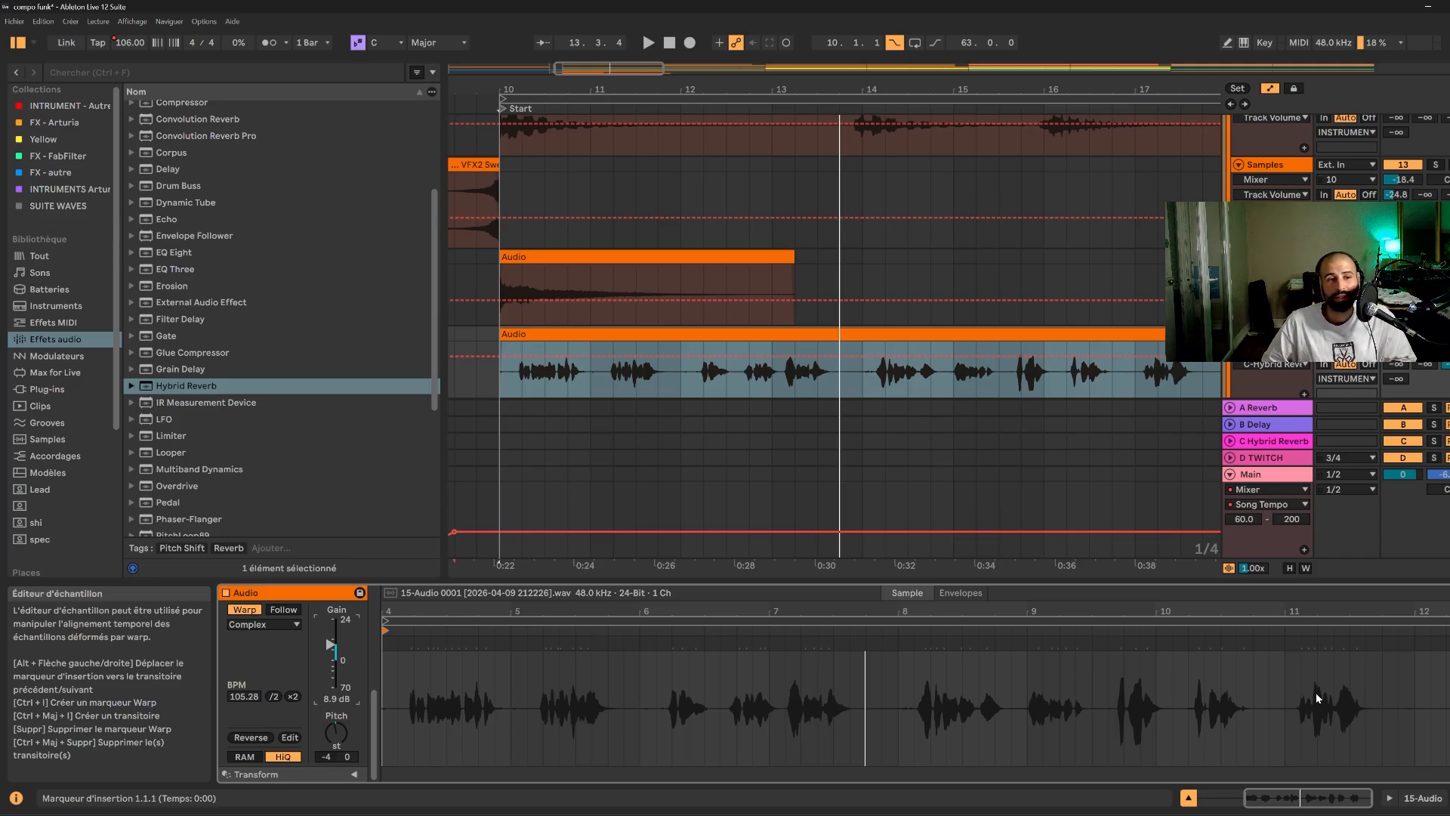
# - Search the plug-ins for "king", add The Kings Microphones Mono to 15-Audio and audition King George V position 2, Ambient
pyautogui.click(1417, 797)
pyautogui.press('space')
pyautogui.press('space')
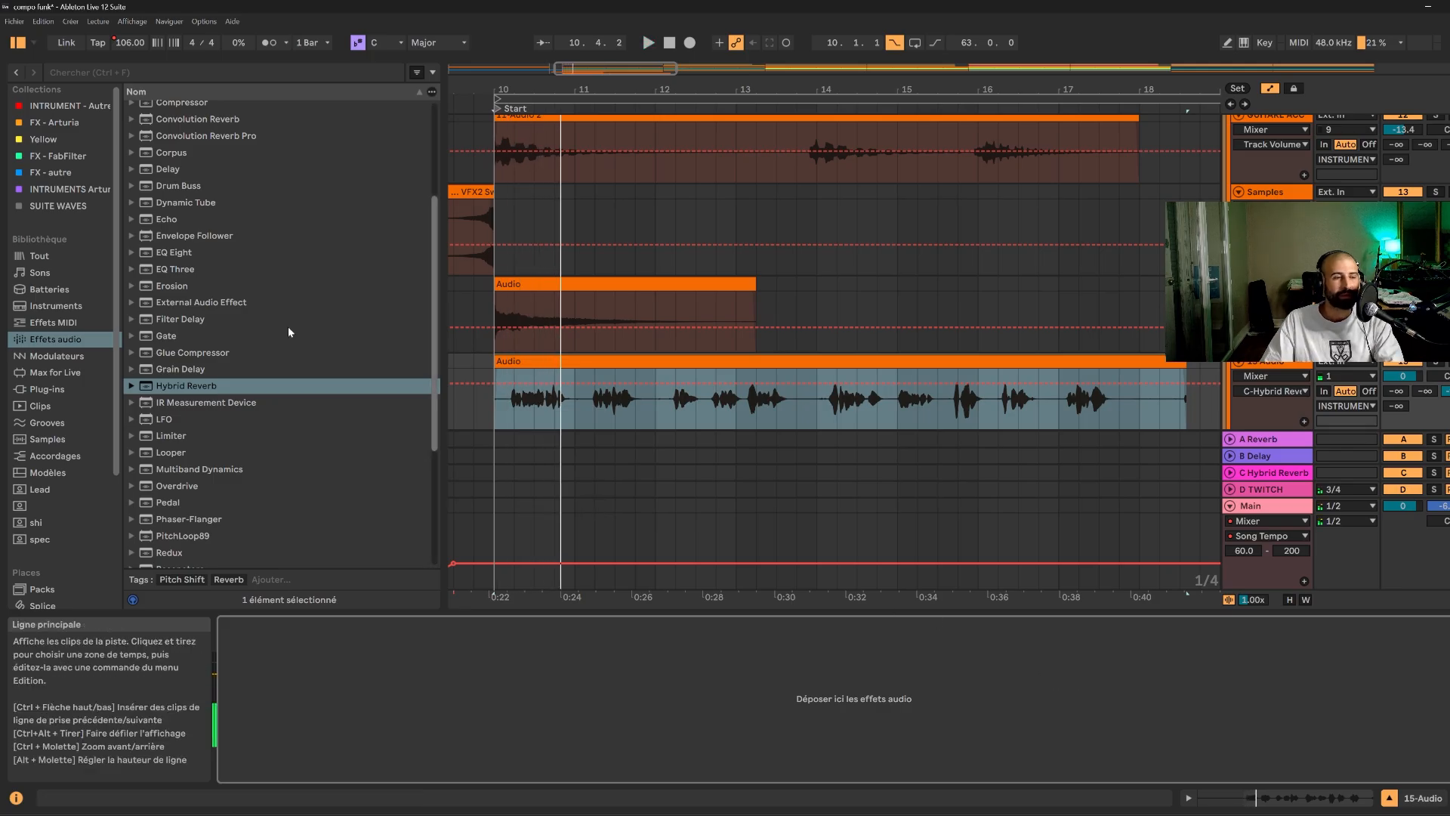
pyautogui.click(65, 391)
pyautogui.click(121, 75)
pyautogui.write('king')
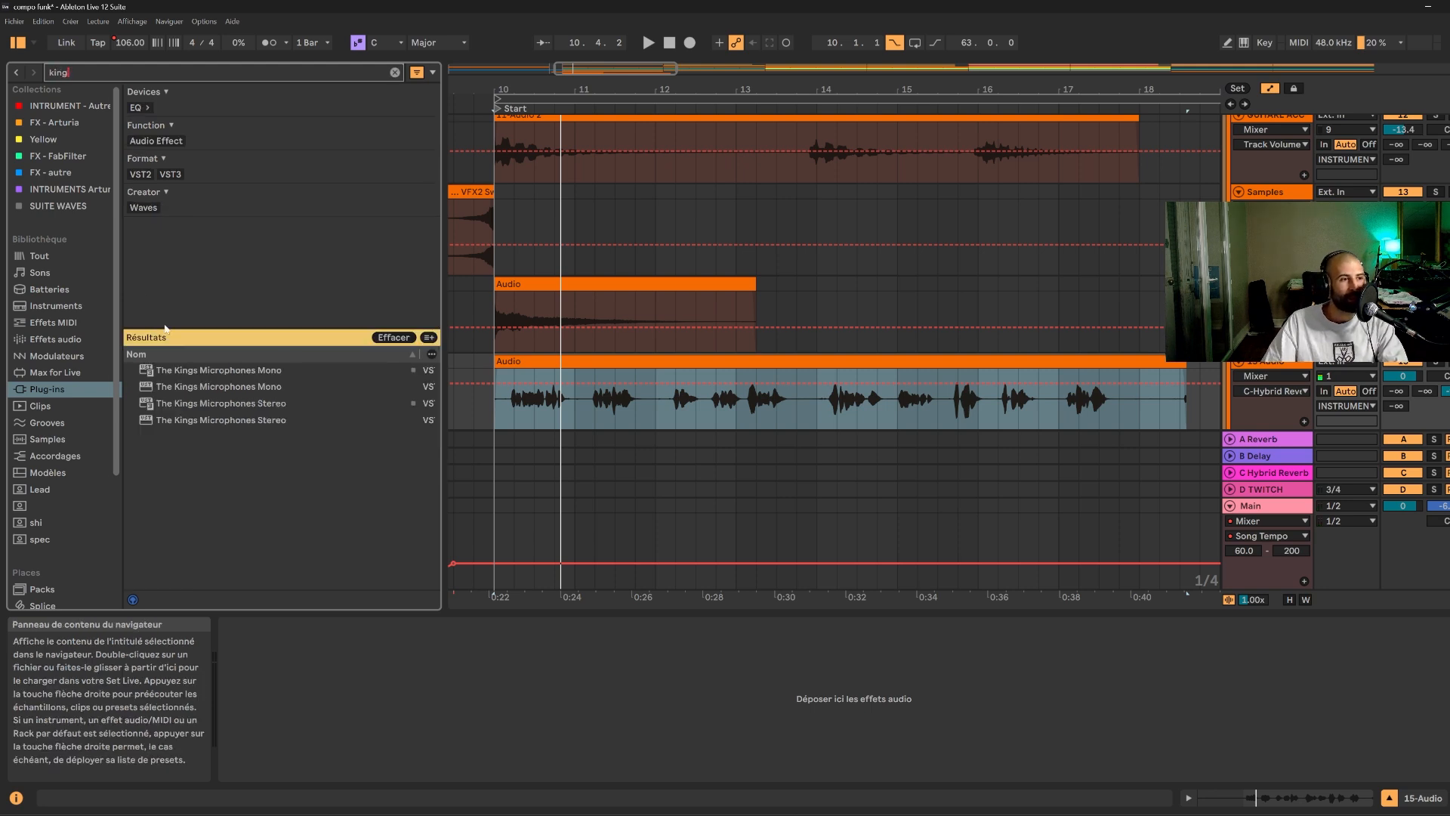
pyautogui.click(238, 372)
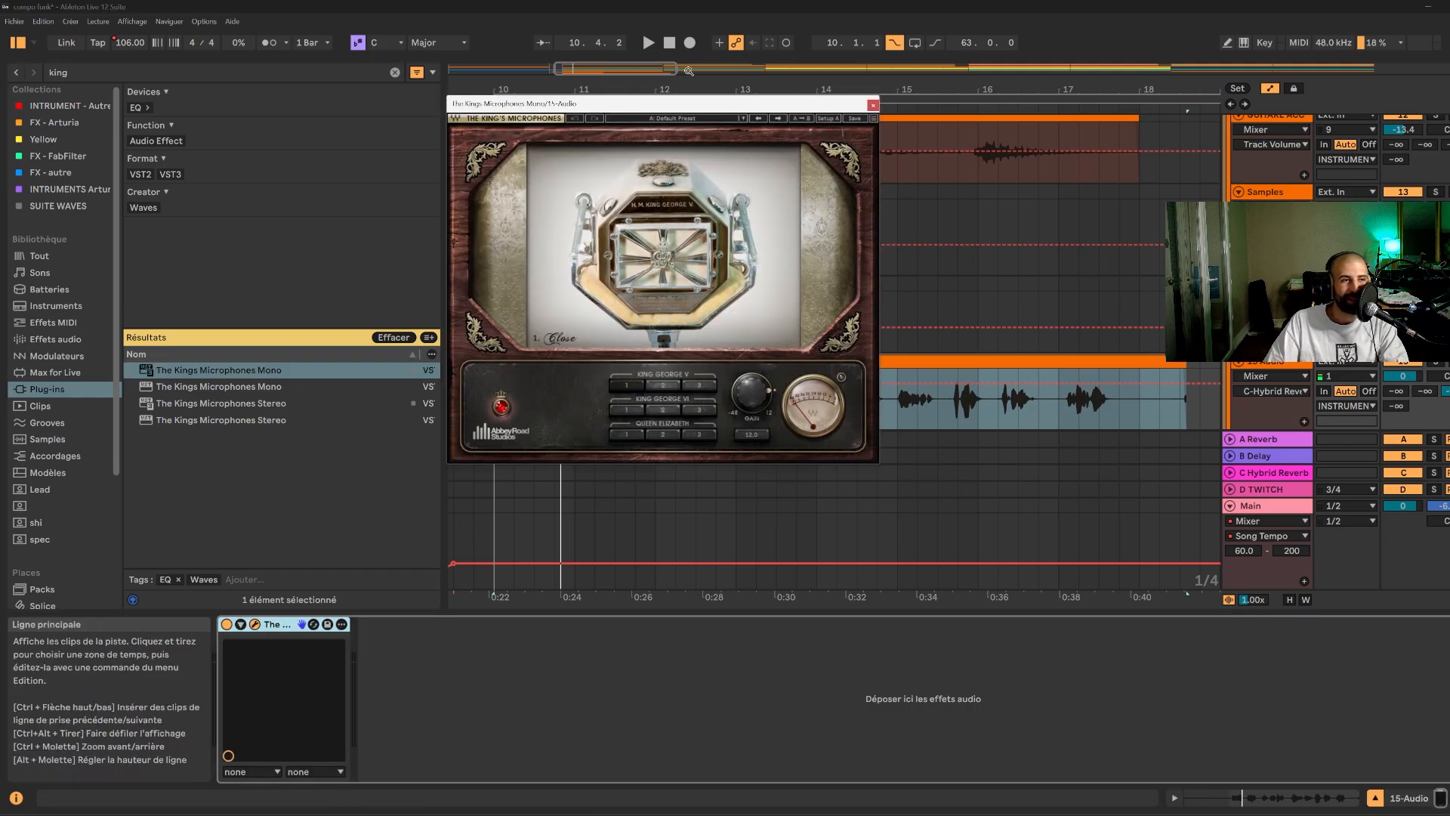
pyautogui.moveTo(703, 106); pyautogui.dragTo(261, 223)
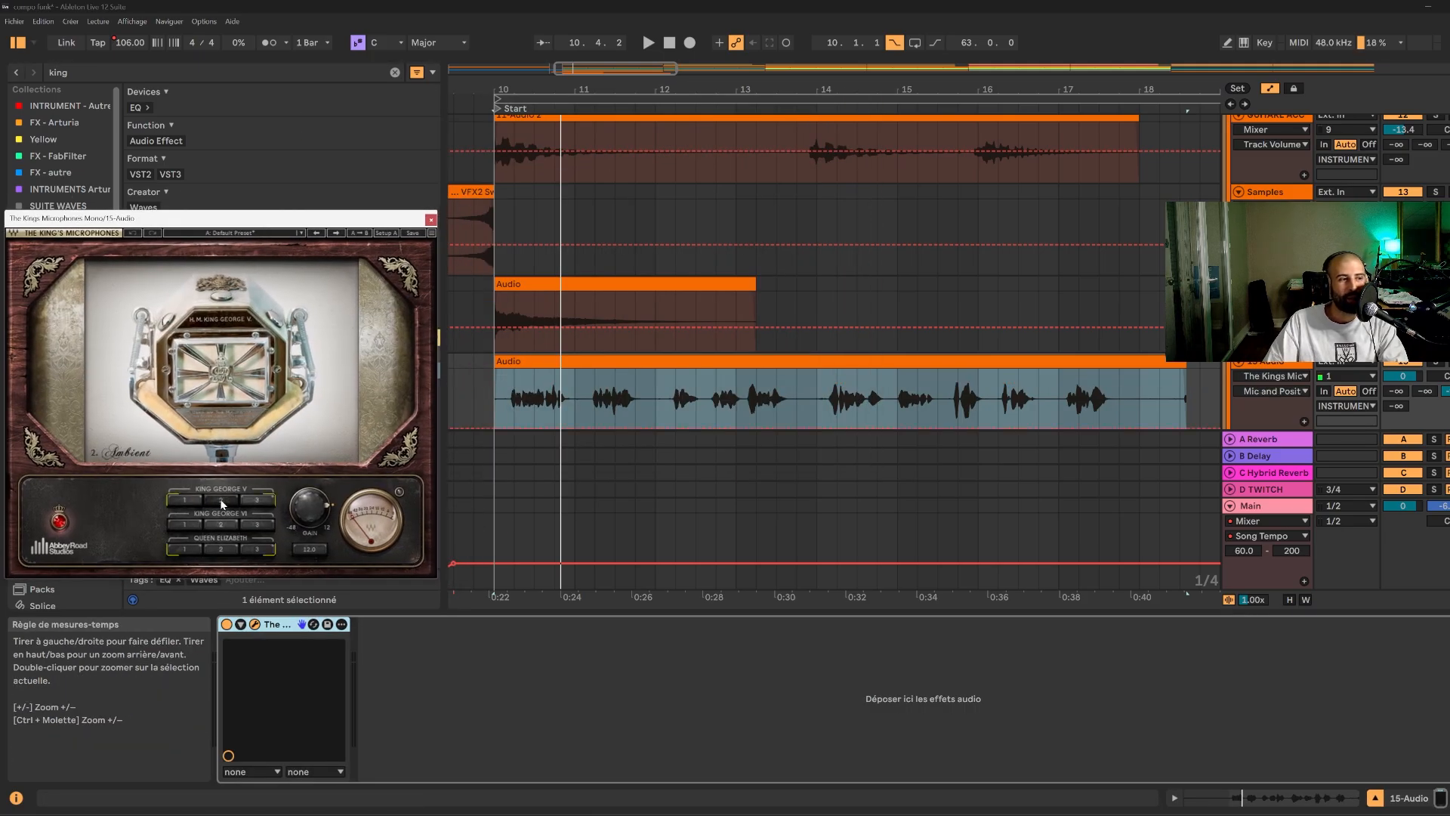
pyautogui.press('space')
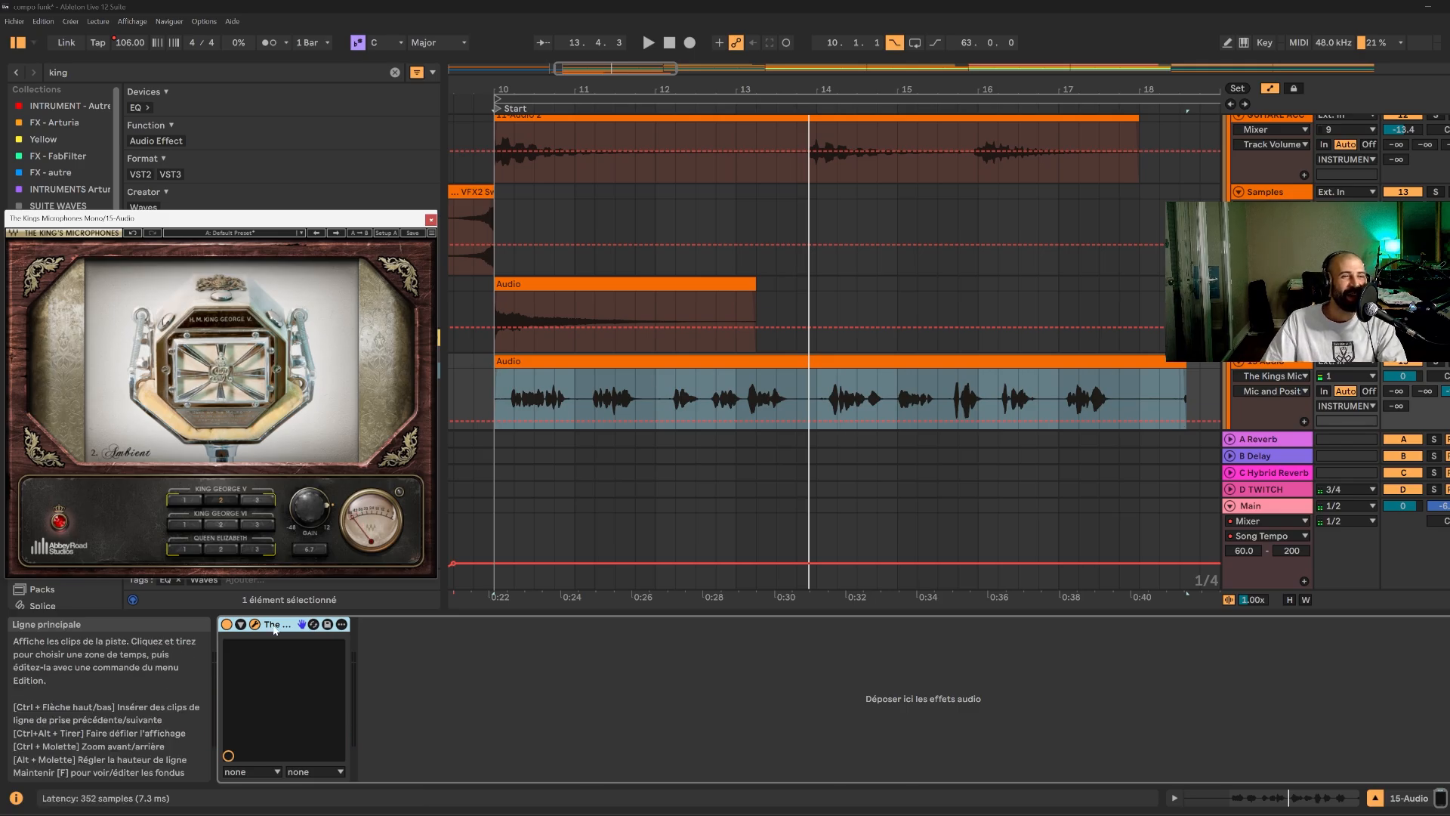
# - Deactivate The Kings Microphones on 15-Audio and replay the clip from 10.1.1 without it
pyautogui.click(227, 623)
pyautogui.press('space')
pyautogui.press('space')
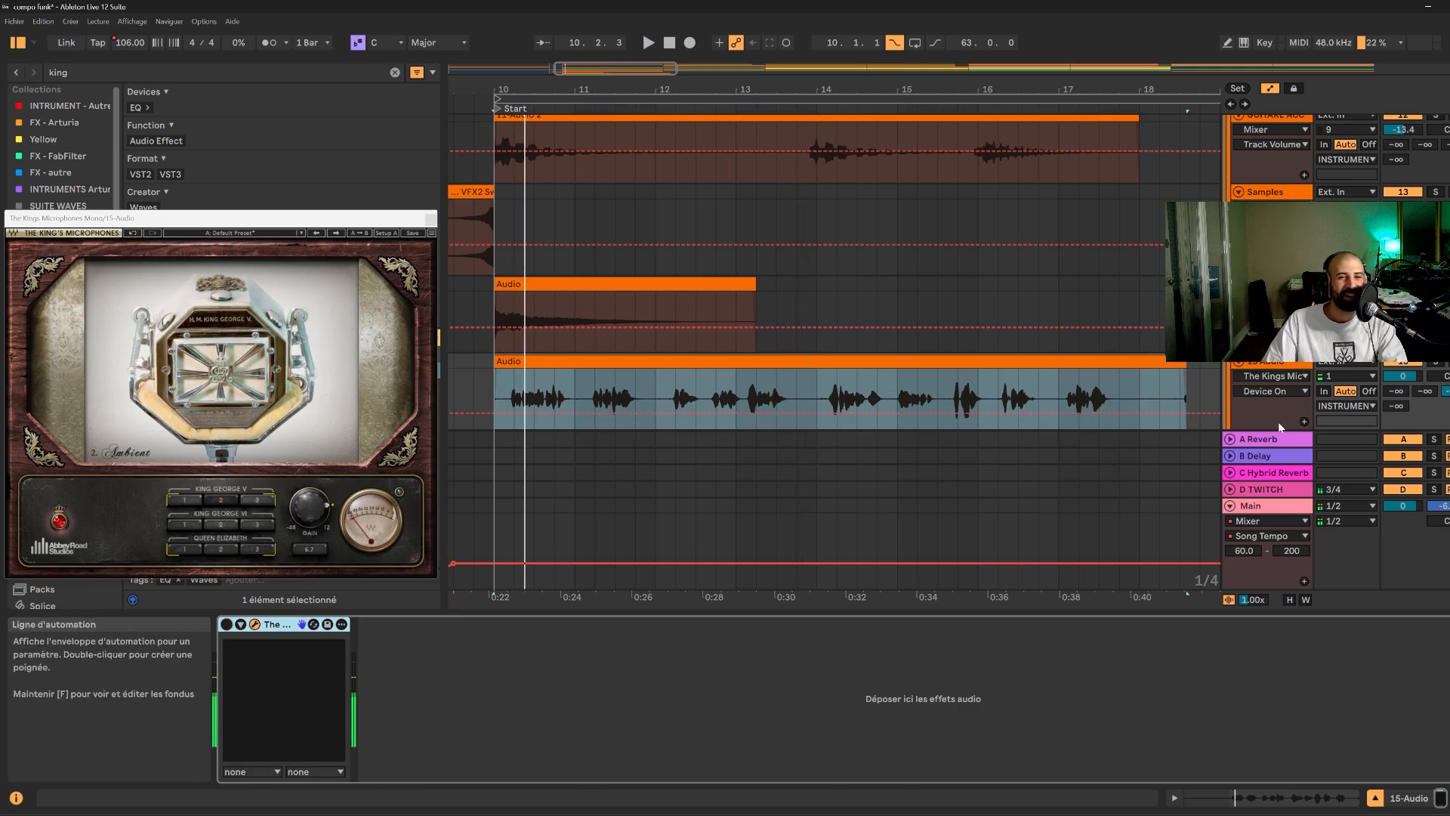
# - Draw a B-Delay send automation peak on 15-Audio, rising from 13.1.1 to 0 dB at about 13.3.1 and falling back by 13.4.1
pyautogui.click(761, 403)
pyautogui.press('space')
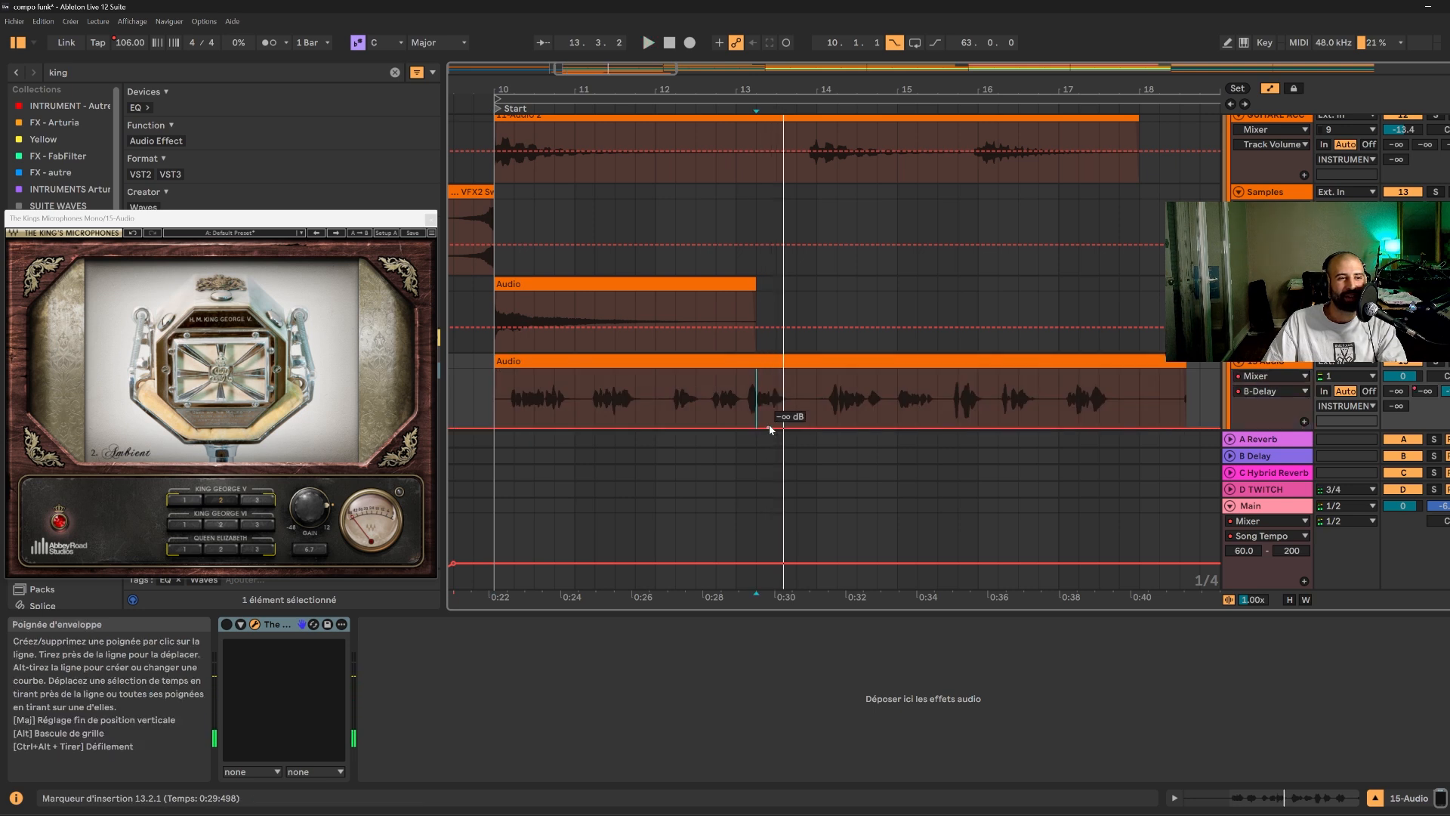
pyautogui.moveTo(785, 428); pyautogui.dragTo(777, 370)
pyautogui.press('space')
pyautogui.press('space')
pyautogui.click(735, 427)
pyautogui.press('space')
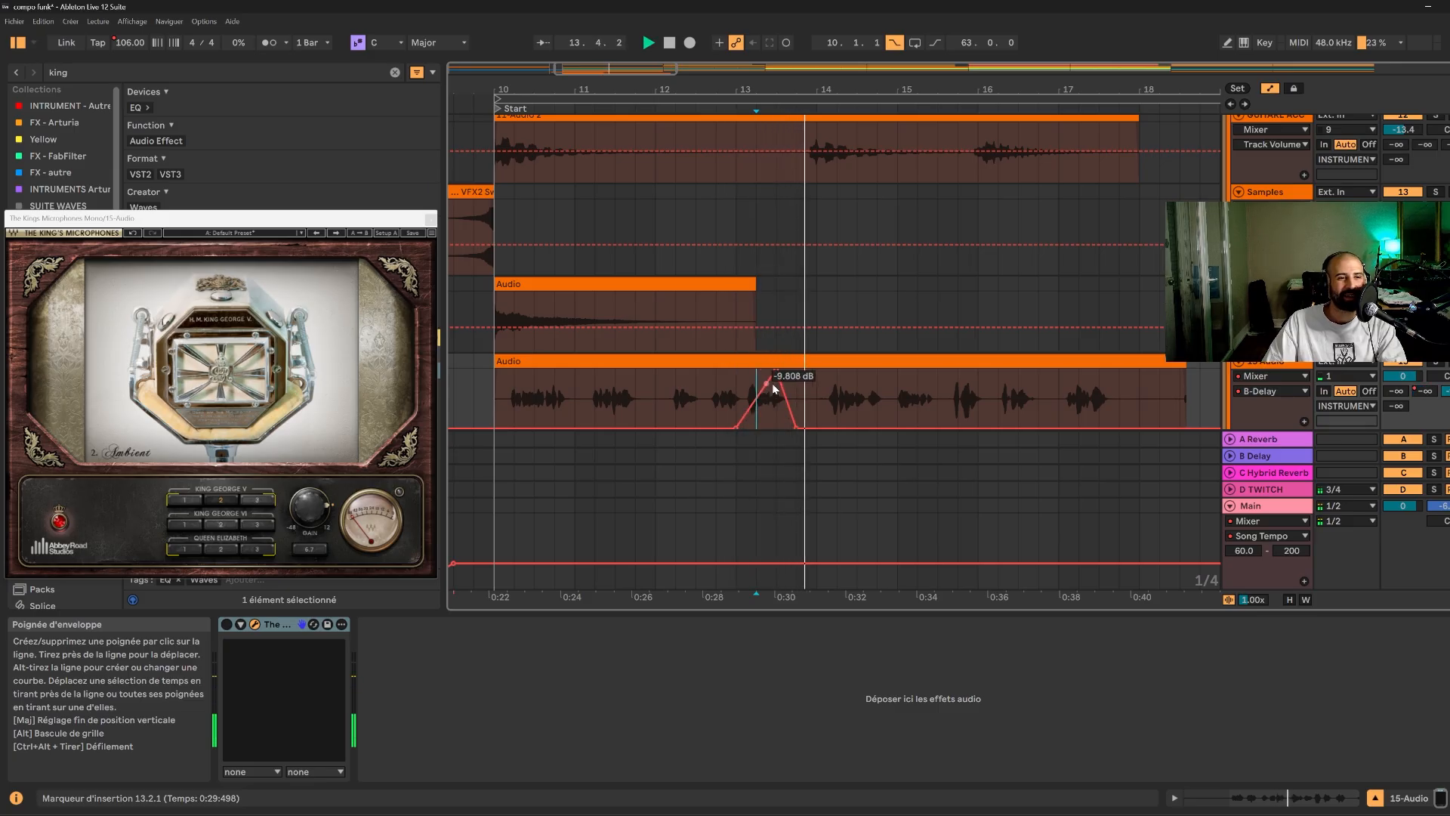
pyautogui.scroll(1, 781, 307)
pyautogui.scroll(-2, 786, 305)
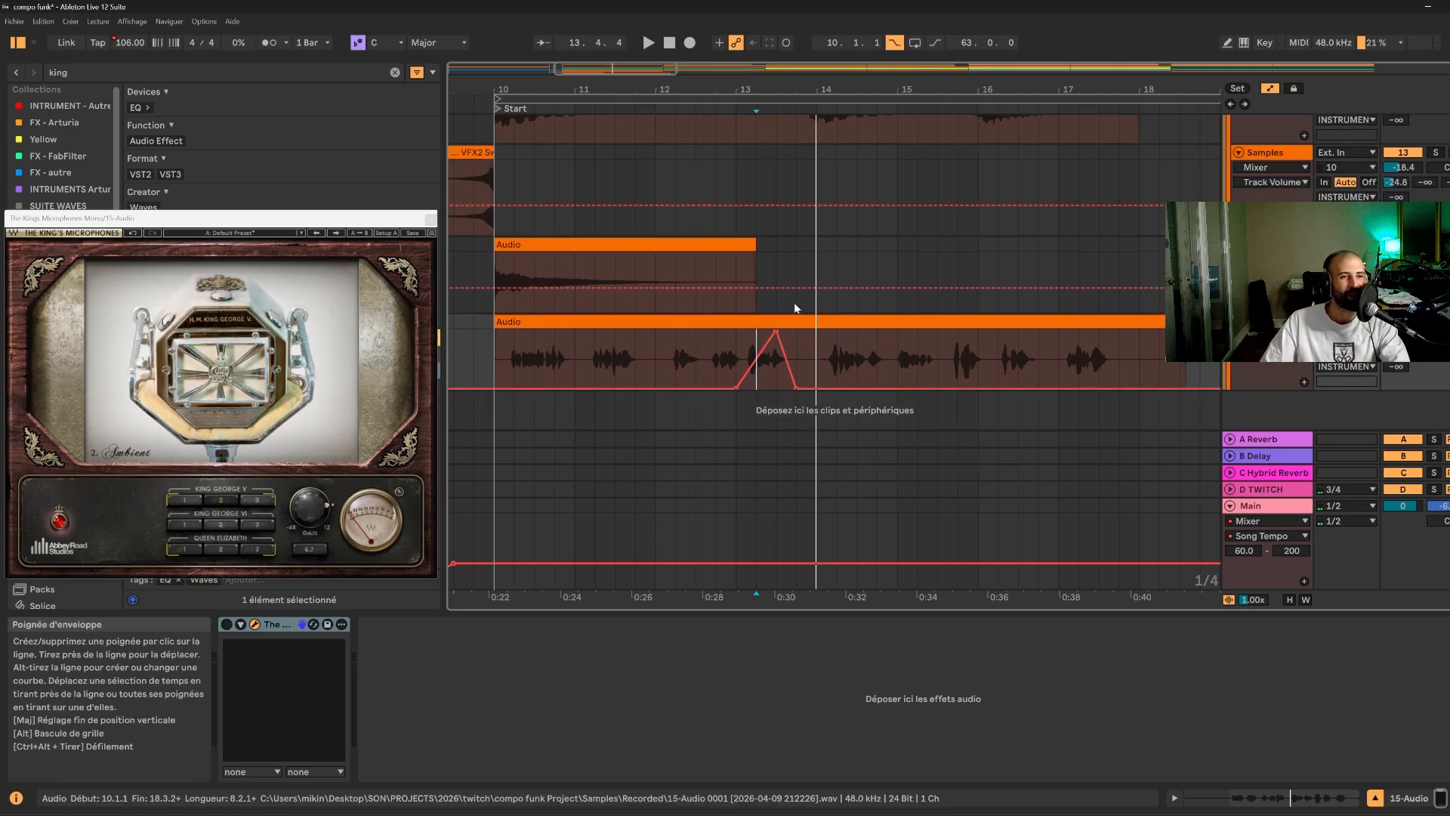
# - Select 13.1.1 to 13.4.1 on 15-Audio and play the phrase with the delay throw
pyautogui.click(504, 349)
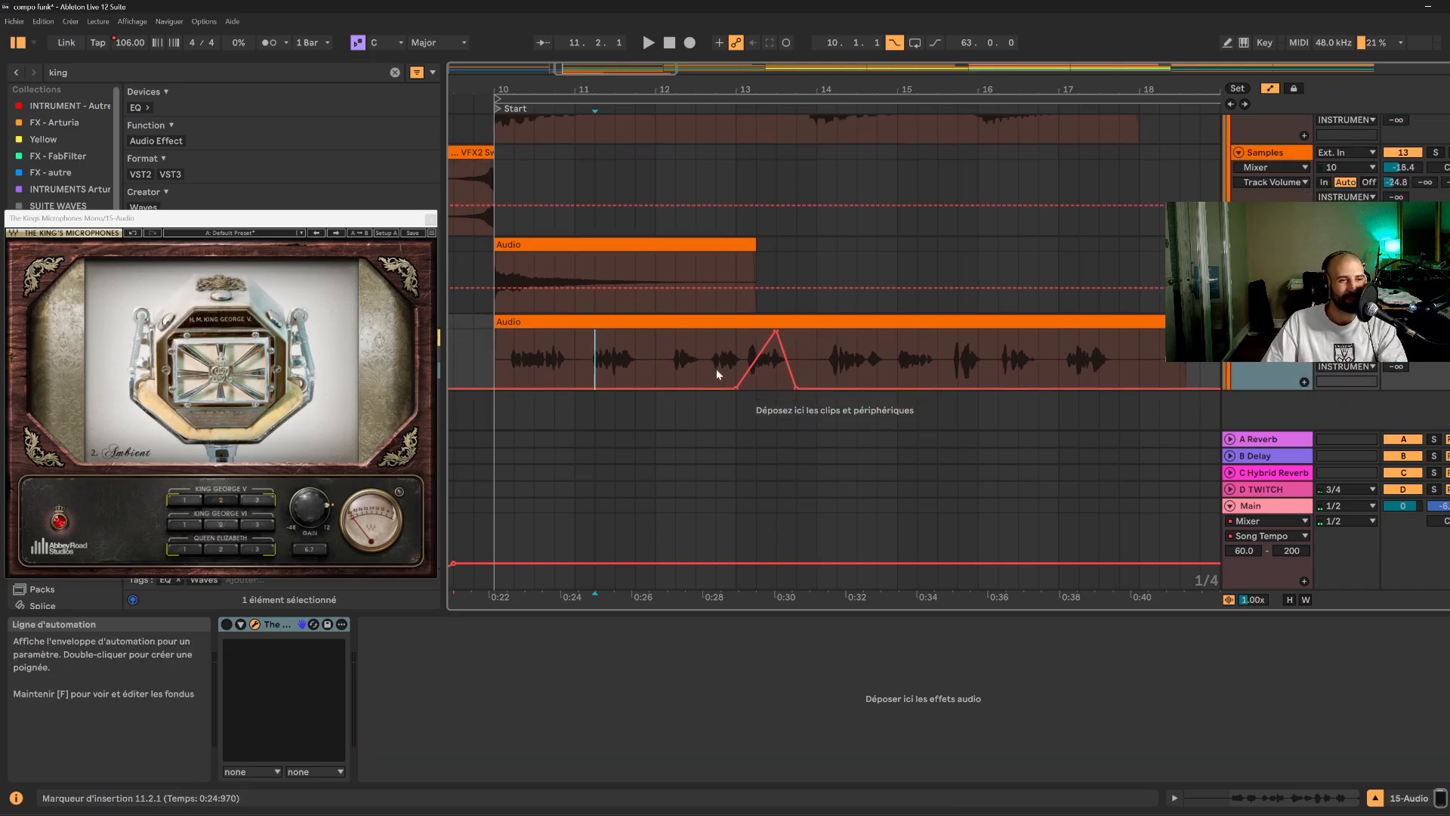
pyautogui.click(738, 351)
pyautogui.moveTo(738, 350); pyautogui.dragTo(800, 339)
pyautogui.press('space')
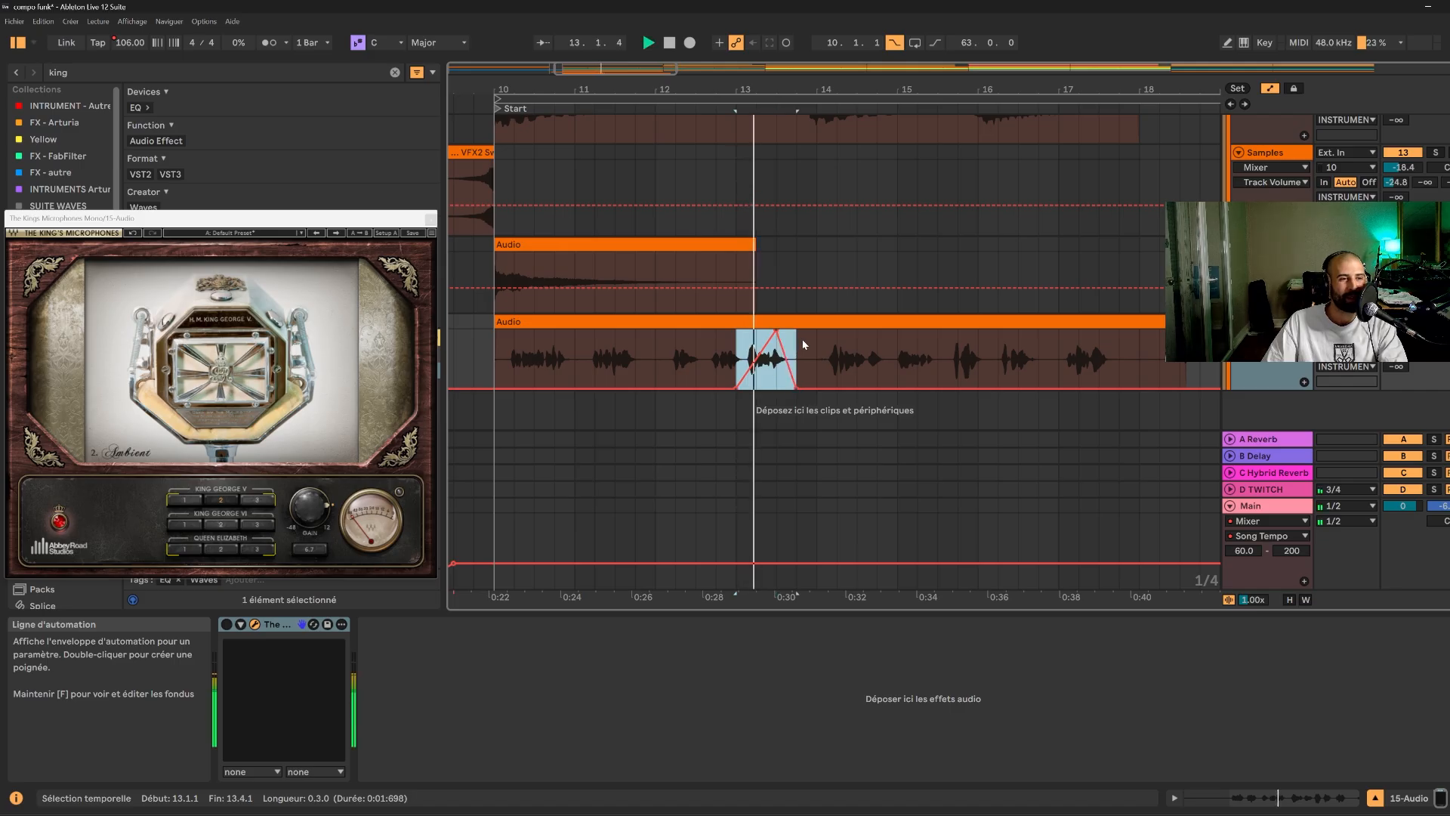
pyautogui.press('space')
# - Delete the content from 13.2.1 to 13.4.1 on all tracks from 14-Audio up to DRUM to make a break
pyautogui.click(757, 312)
pyautogui.click(757, 306)
pyautogui.moveTo(787, 307); pyautogui.dragTo(744, 305)
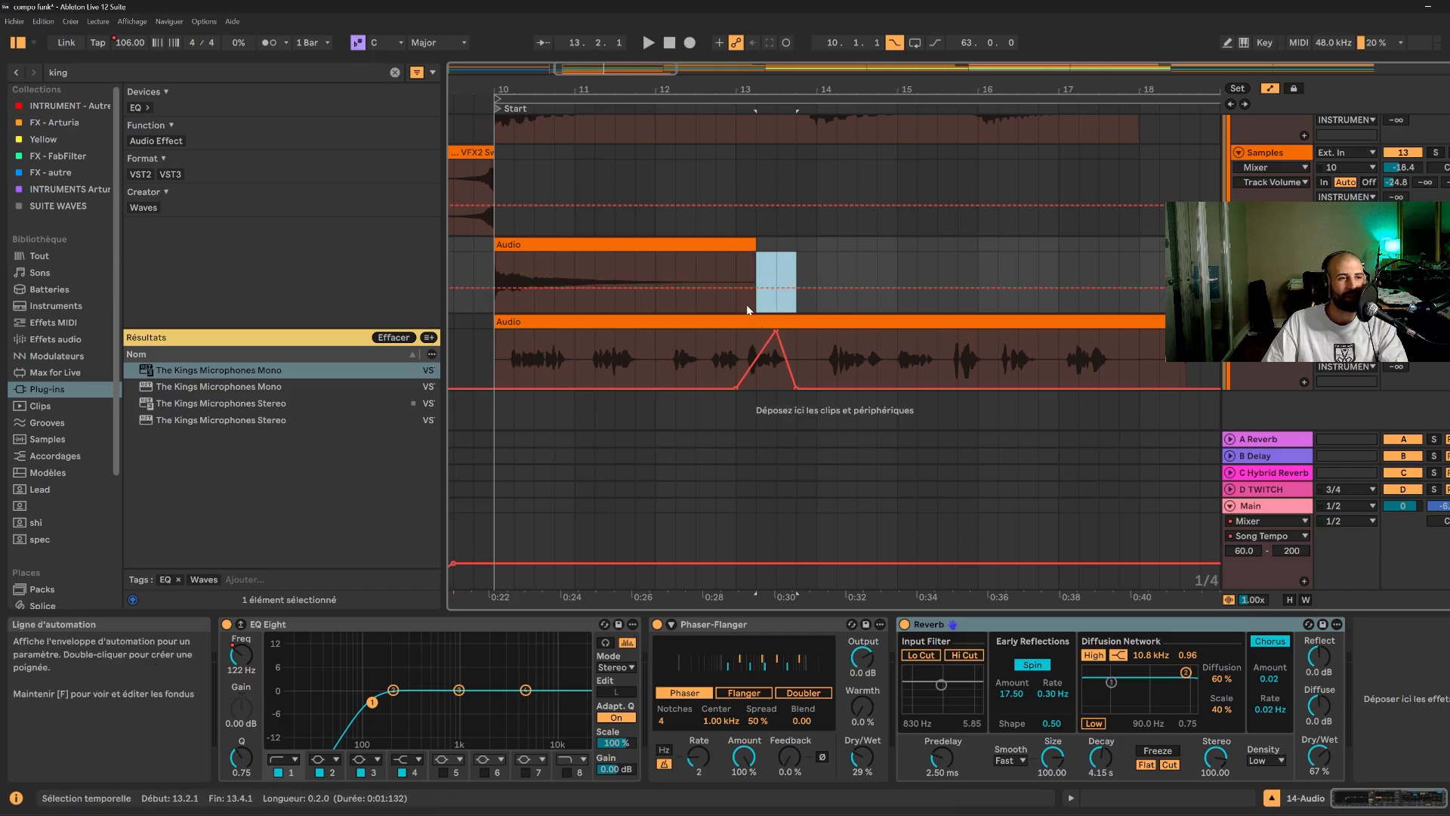
pyautogui.click(788, 308)
pyautogui.moveTo(791, 308)
pyautogui.mouseDown()
pyautogui.moveTo(758, 302)
pyautogui.moveTo(737, 109)
pyautogui.moveTo(755, 4)
pyautogui.mouseUp()
pyautogui.scroll(11, 769, 194)
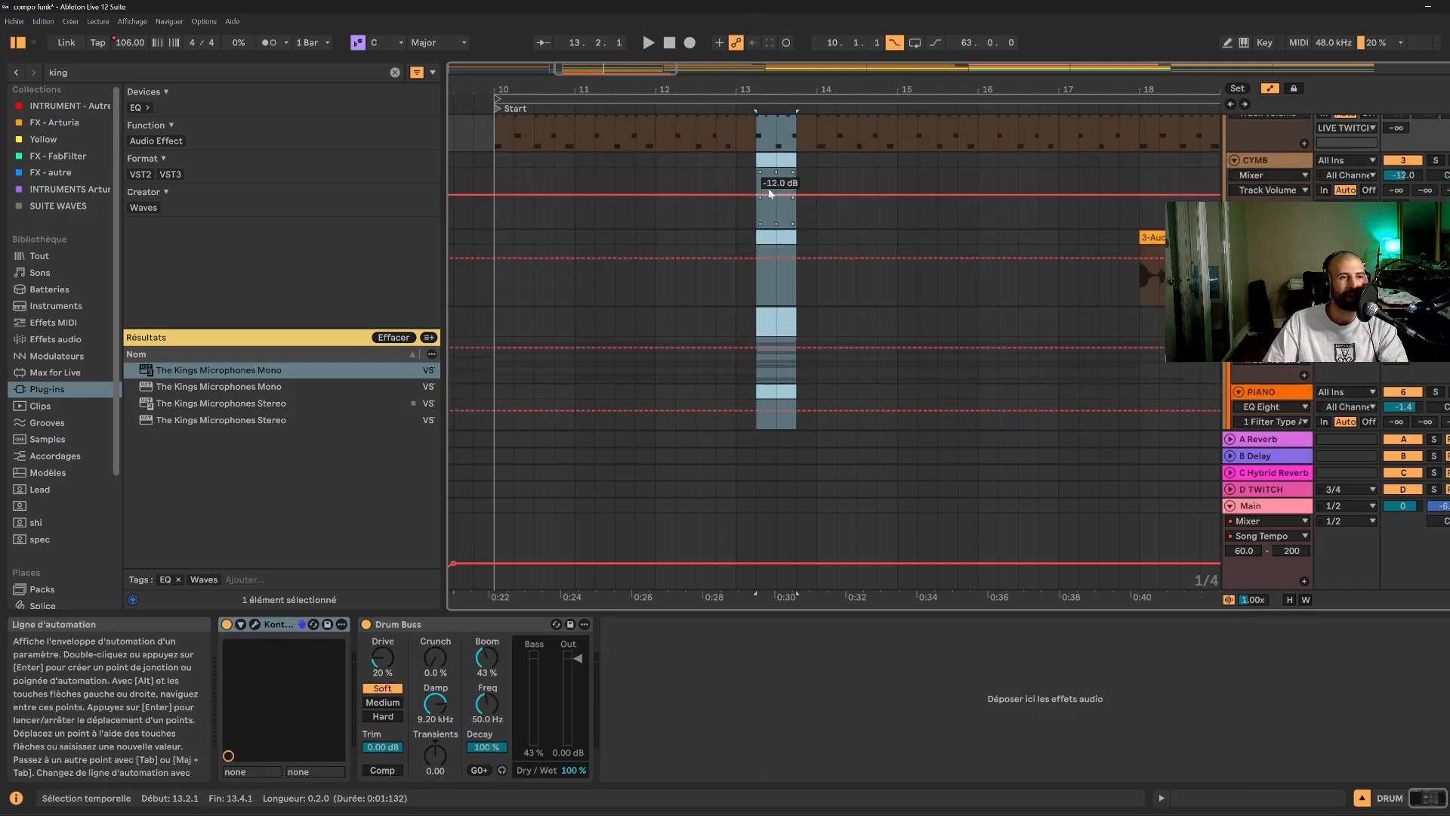
pyautogui.scroll(-4, 767, 188)
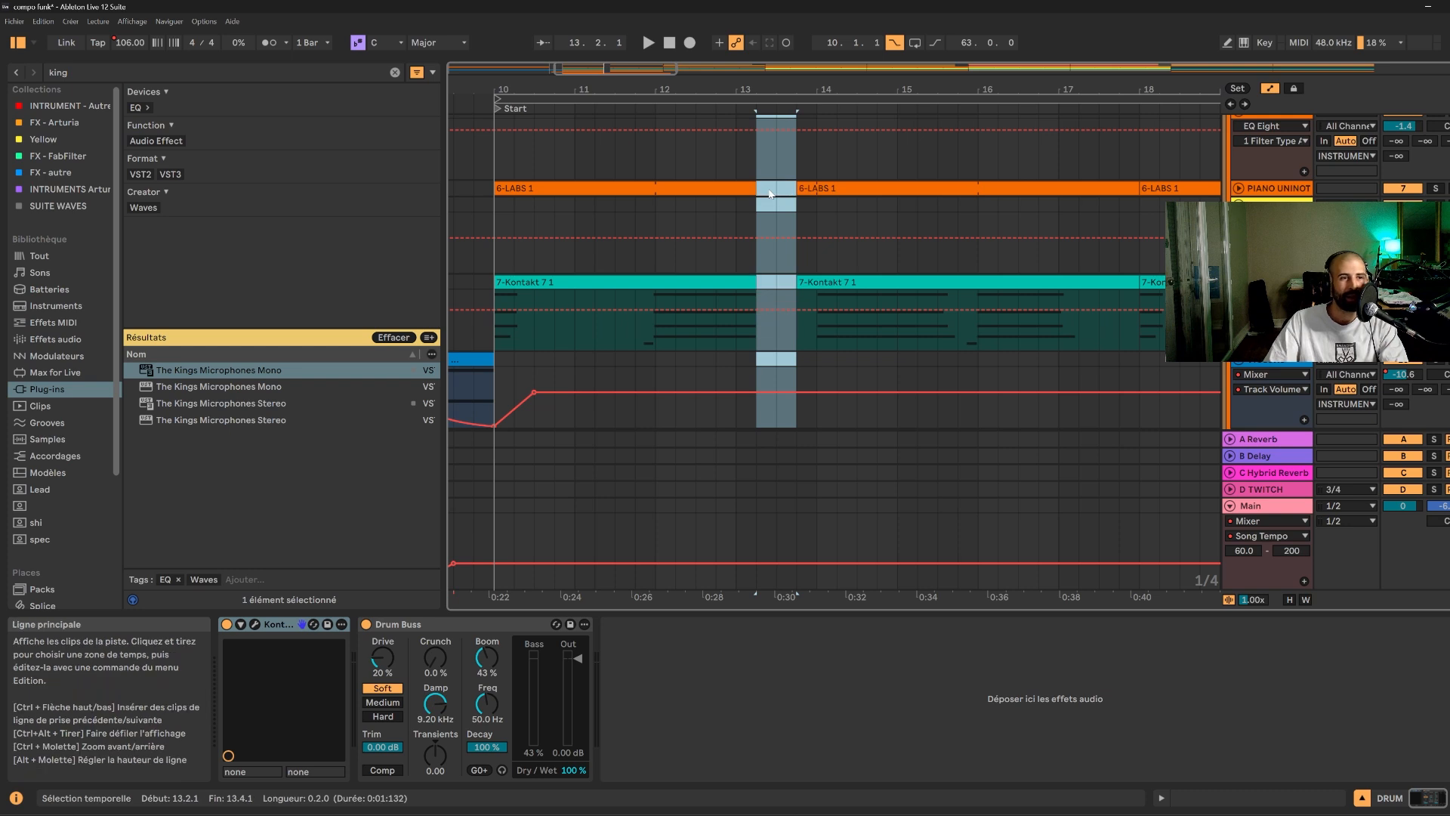
pyautogui.press('Delete')
# - Play from 9.3.1 through the break in bar 13 and check the B-Delay send peak at 0.0 dB on 15-Audio
pyautogui.click(484, 204)
pyautogui.click(459, 215)
pyautogui.press('space')
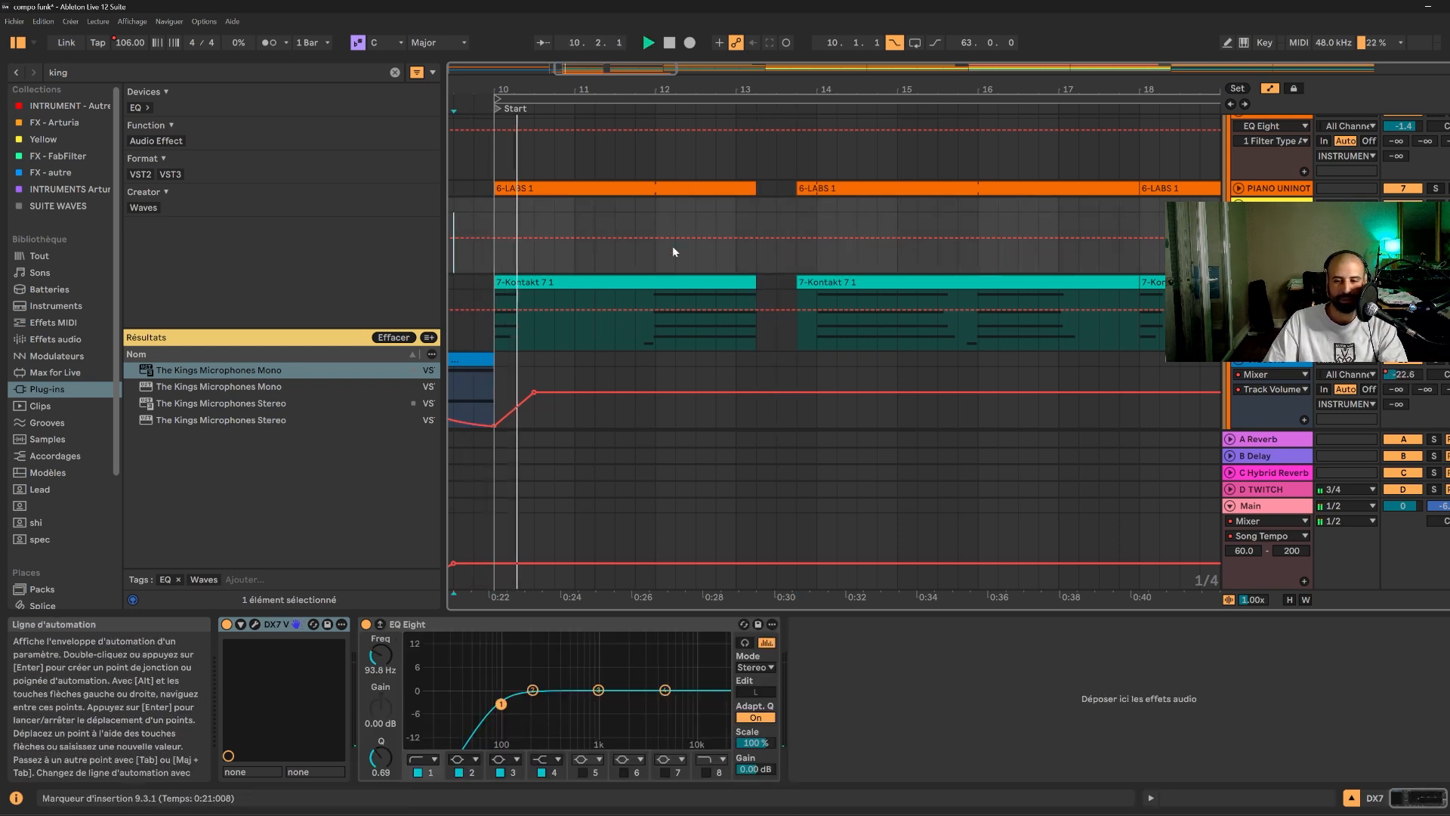
pyautogui.scroll(-3, 671, 264)
pyautogui.scroll(-3, 672, 286)
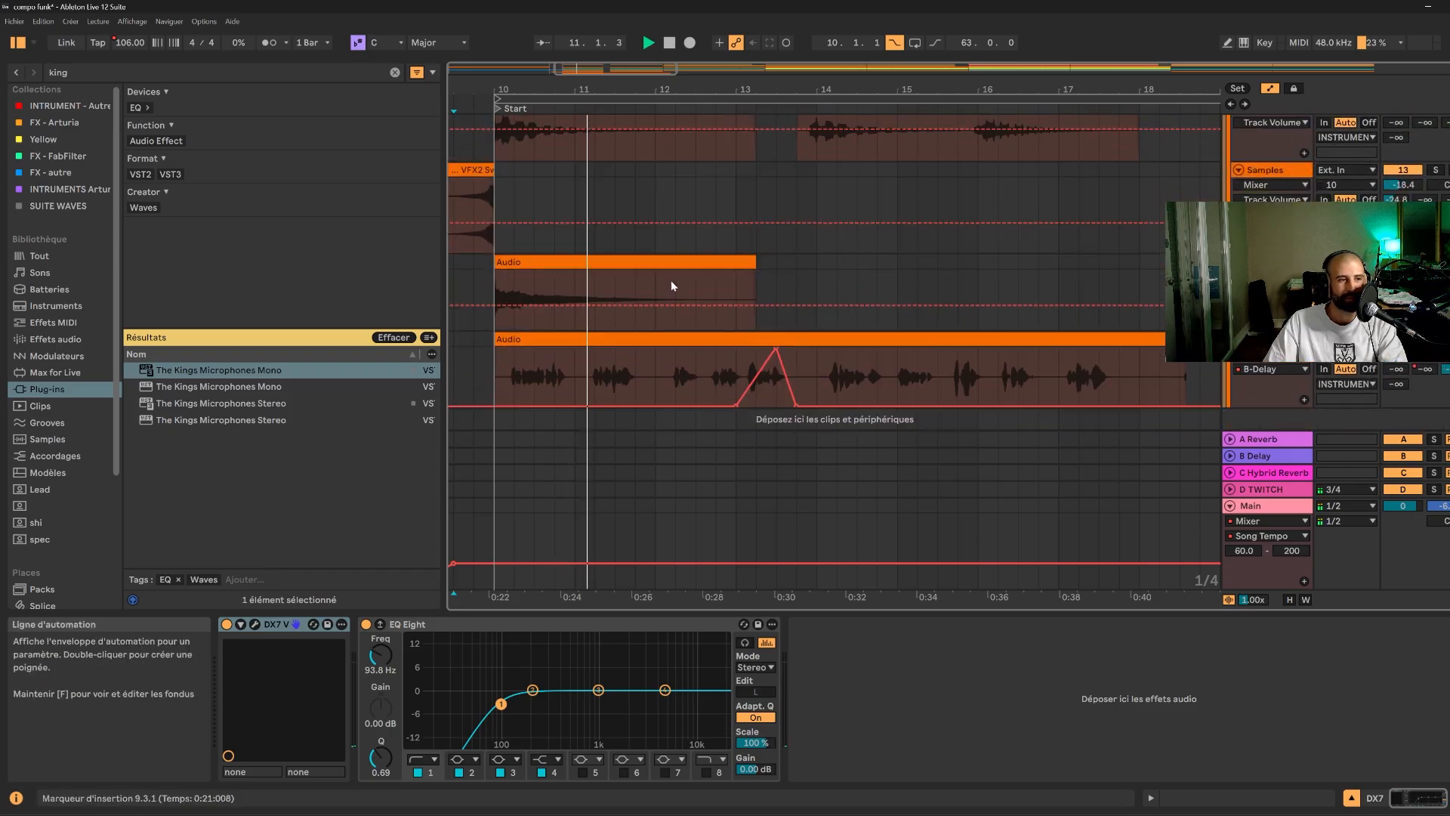
pyautogui.moveTo(772, 338); pyautogui.dragTo(776, 338)
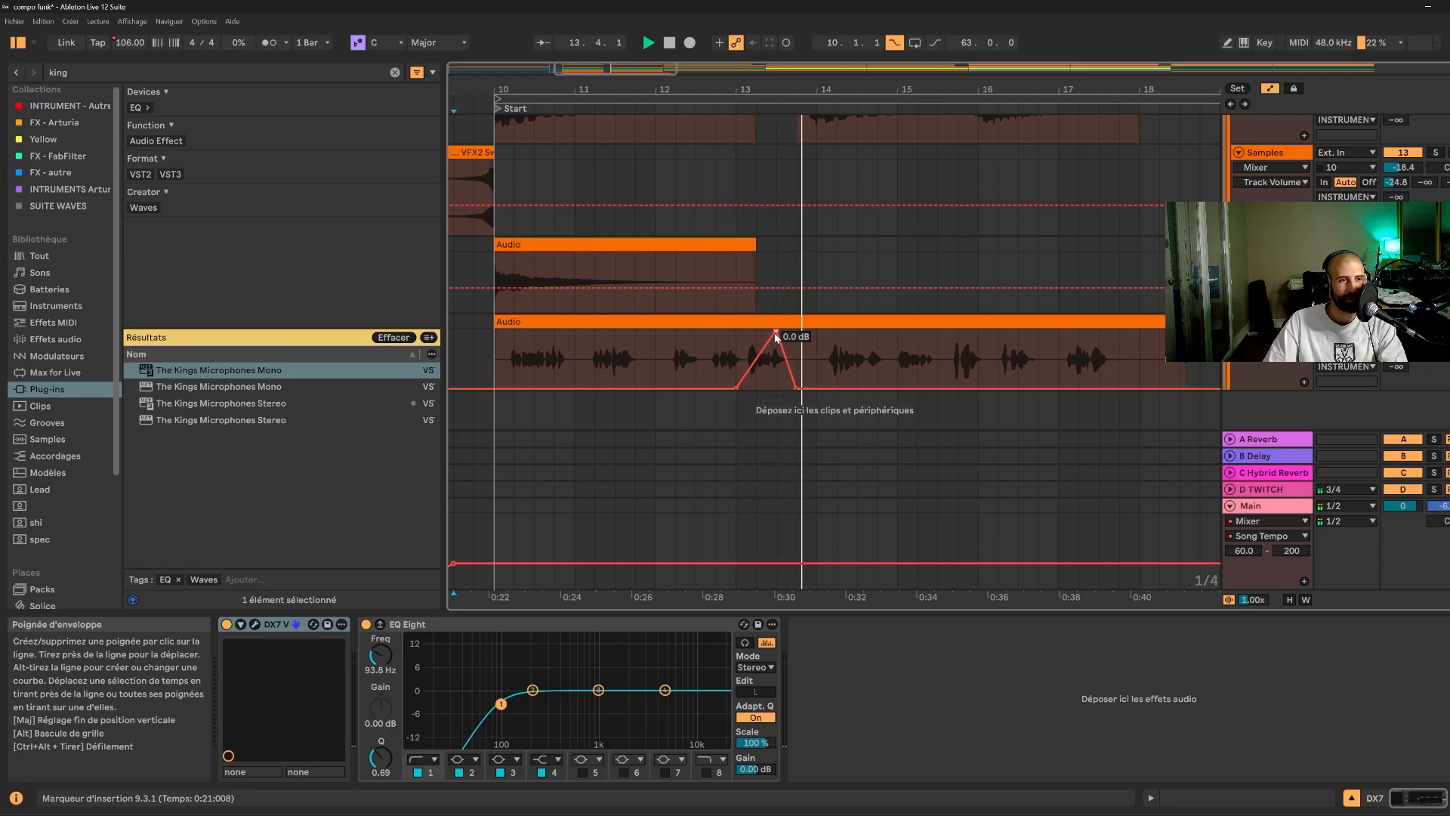
pyautogui.press('space')
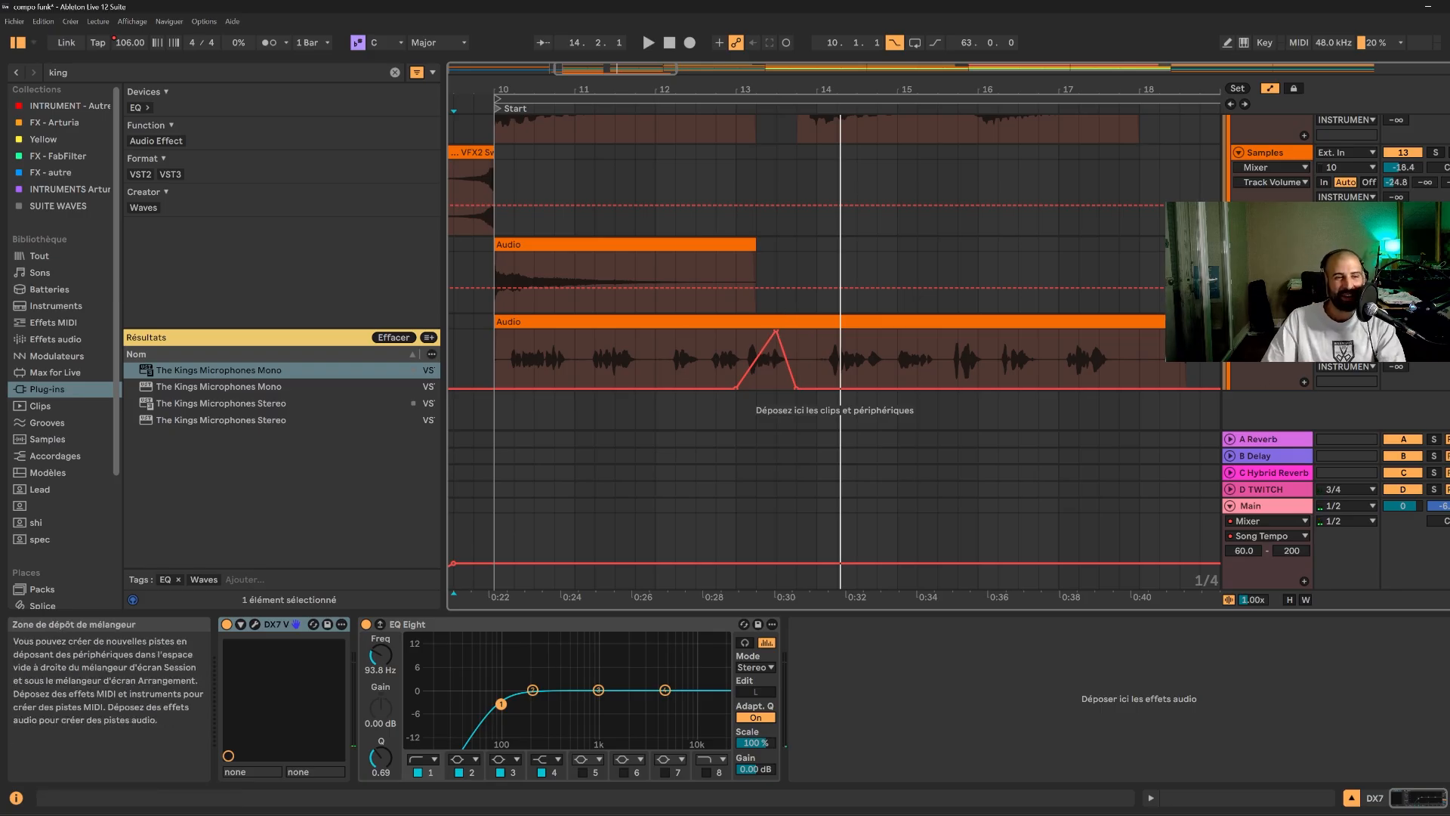
# - Set the C Hybrid Reverb EQ's low-cut band to 1.27 kHz during playback and check 15-Audio's send to it
pyautogui.click(1272, 322)
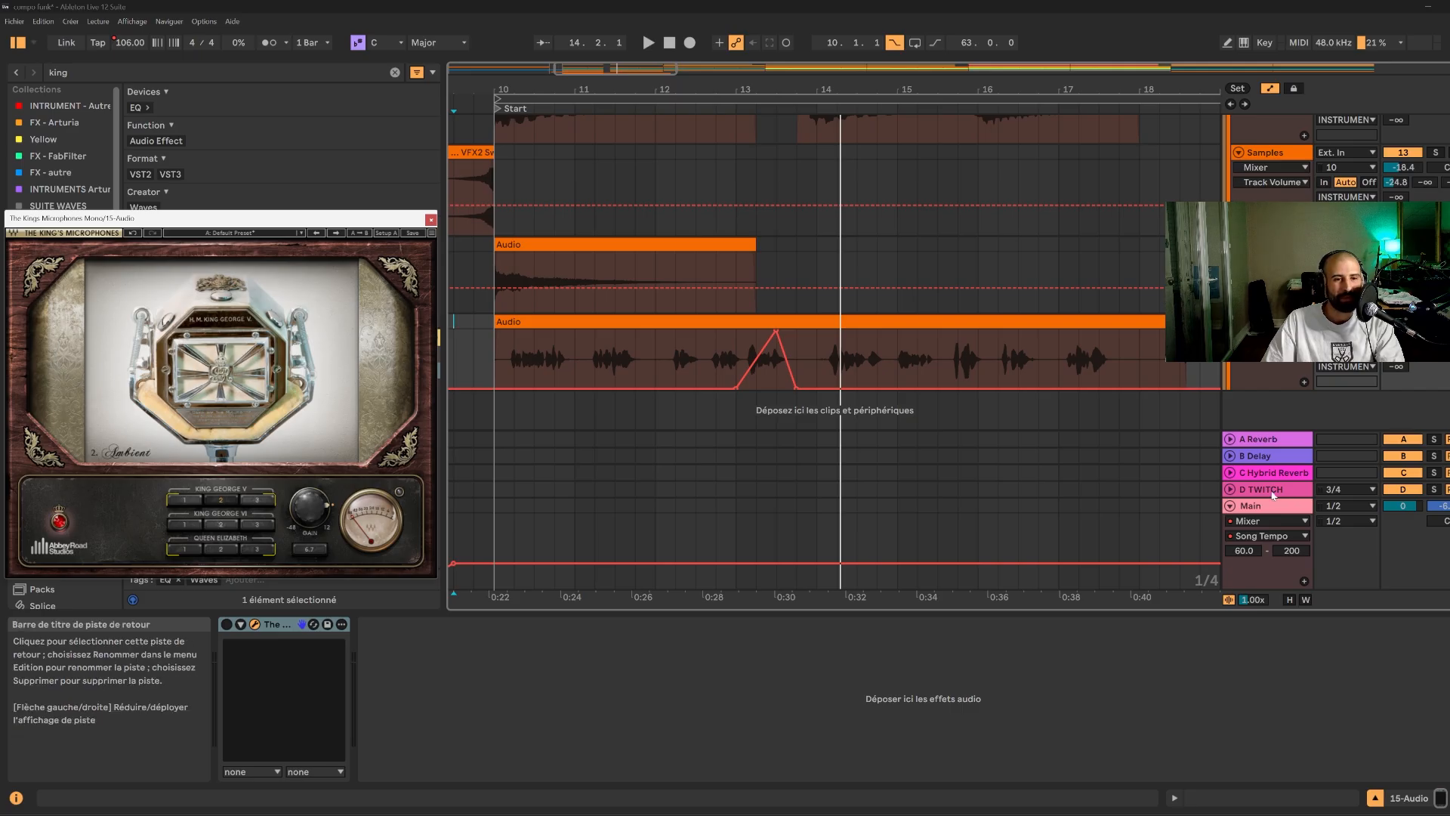
pyautogui.click(1265, 473)
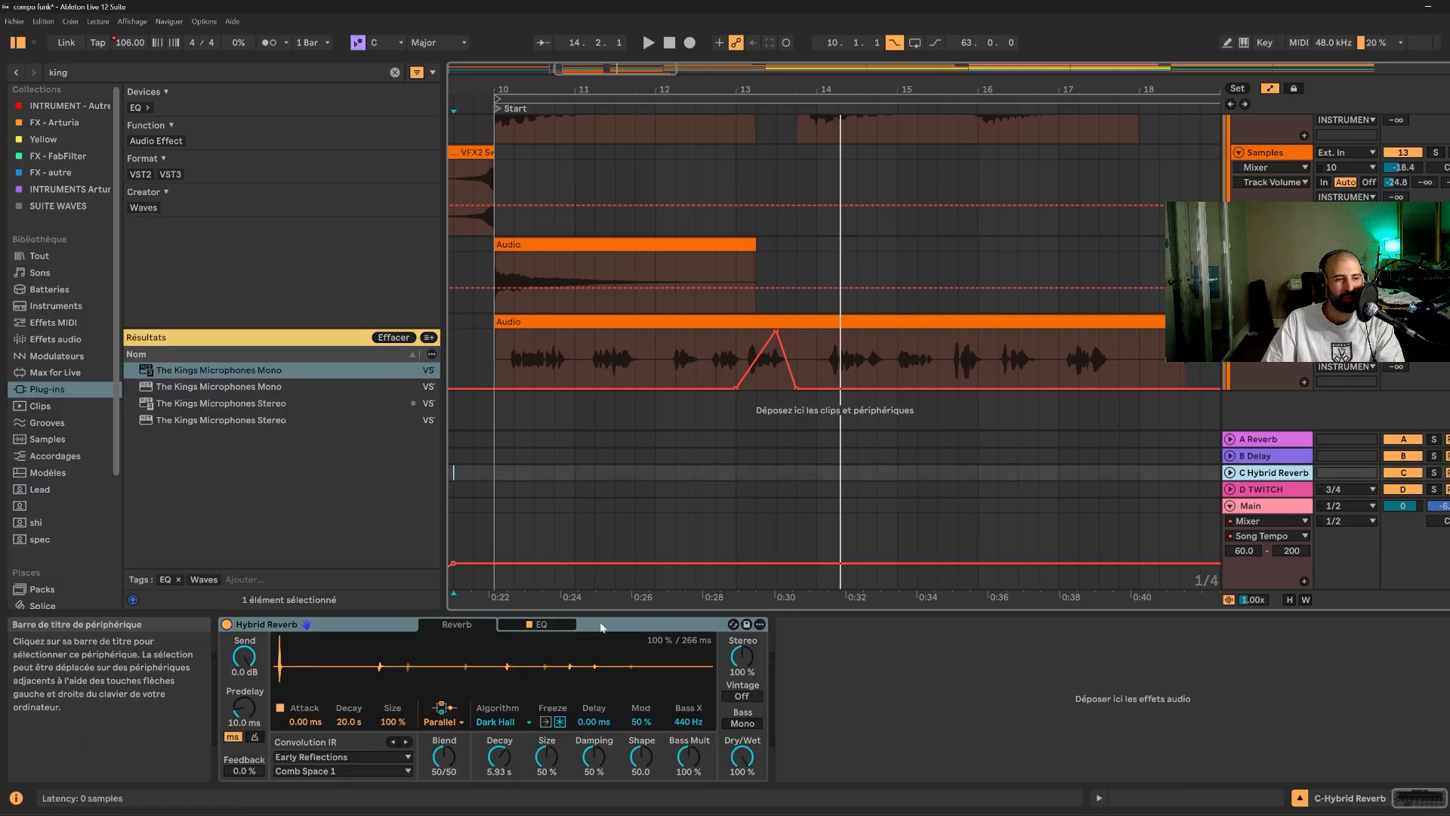
pyautogui.click(555, 632)
pyautogui.press('space')
pyautogui.moveTo(516, 743)
pyautogui.mouseDown()
pyautogui.moveTo(568, 734)
pyautogui.moveTo(537, 743)
pyautogui.mouseUp()
pyautogui.click(1444, 351)
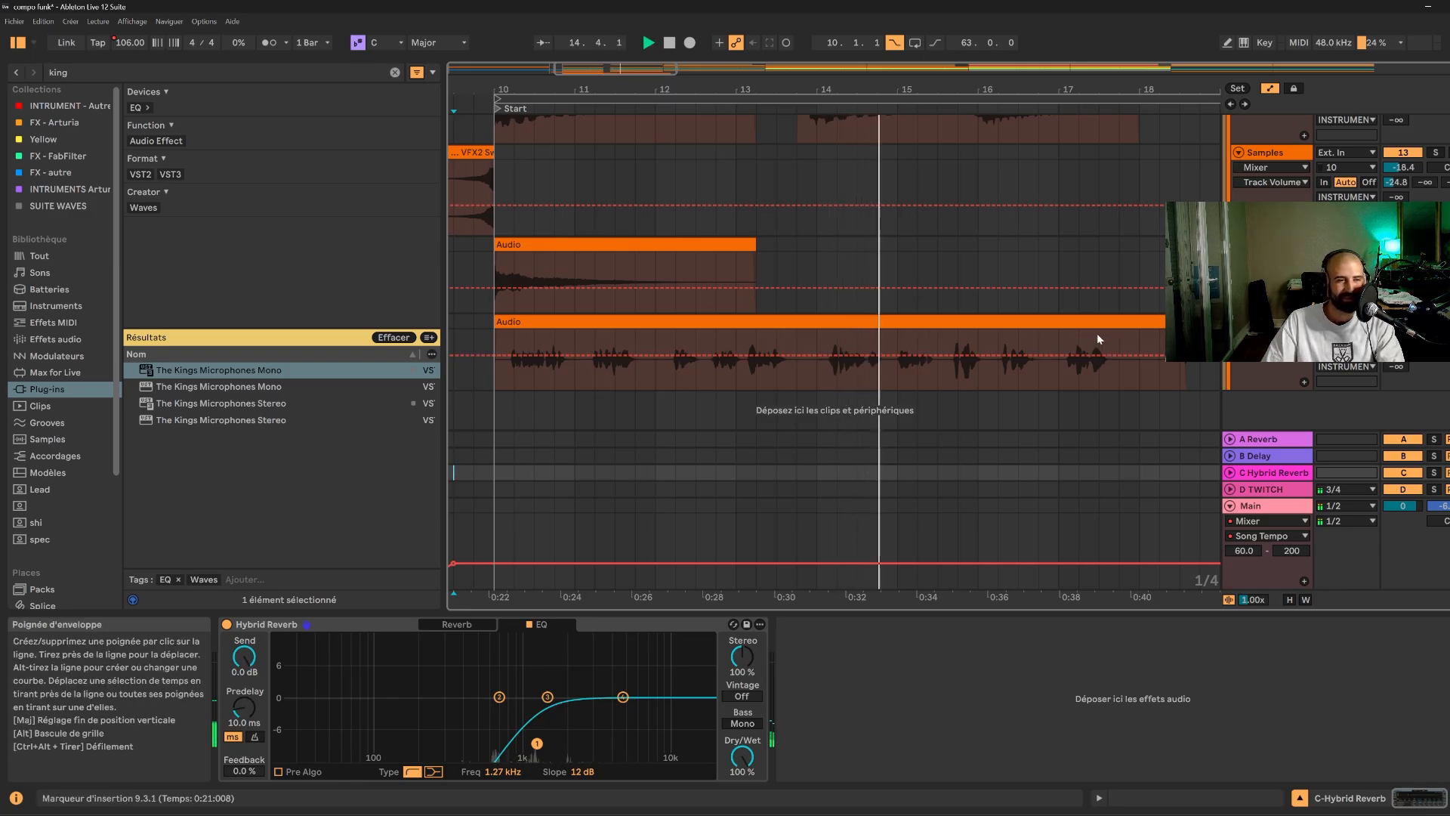
# - Listen to the vocal passage around bars 14 to 17 and place the insertion marker at 17.1.1 on the 15 Audio track
pyautogui.moveTo(636, 72); pyautogui.dragTo(636, 71)
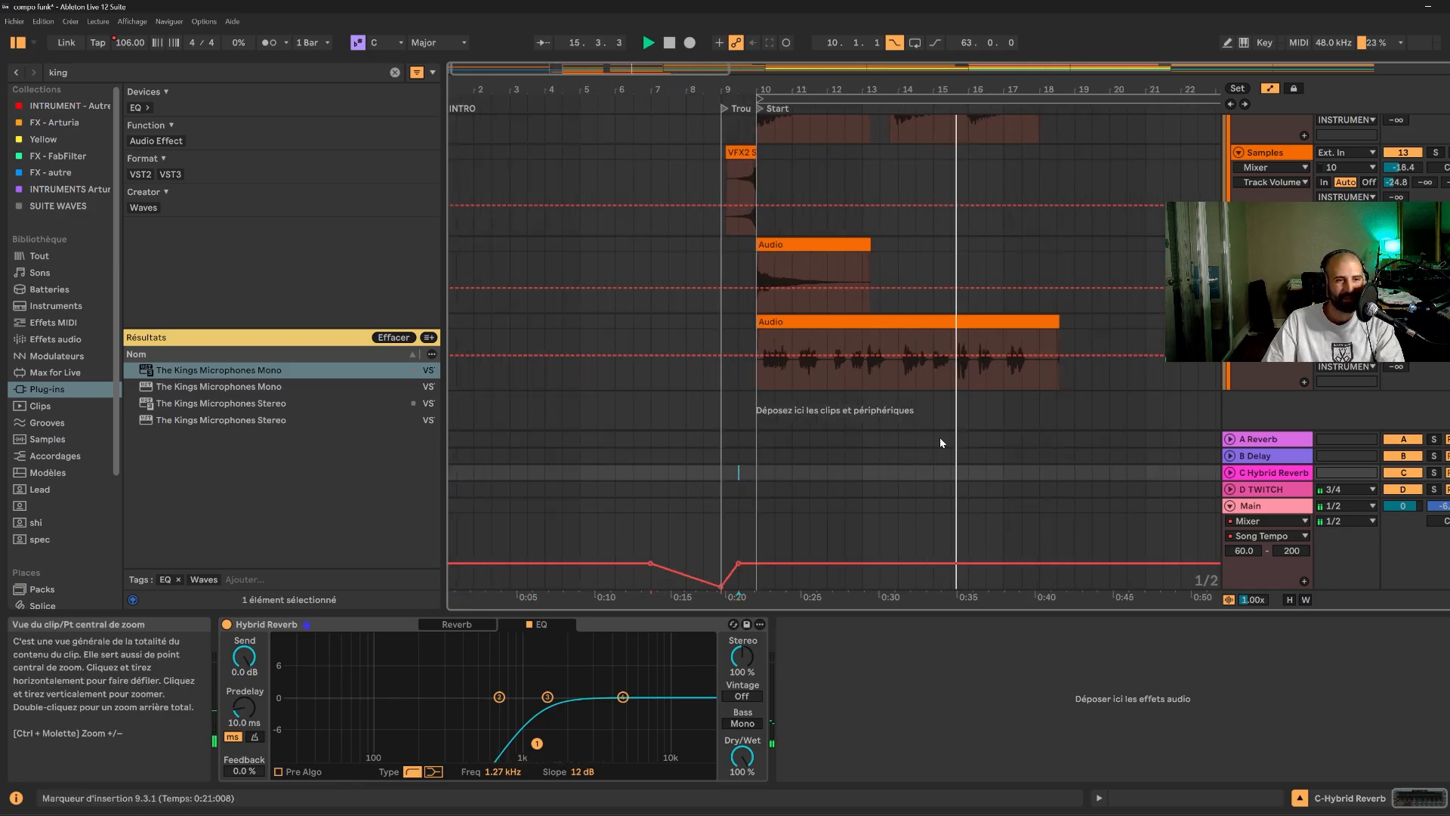
pyautogui.scroll(2, 940, 437)
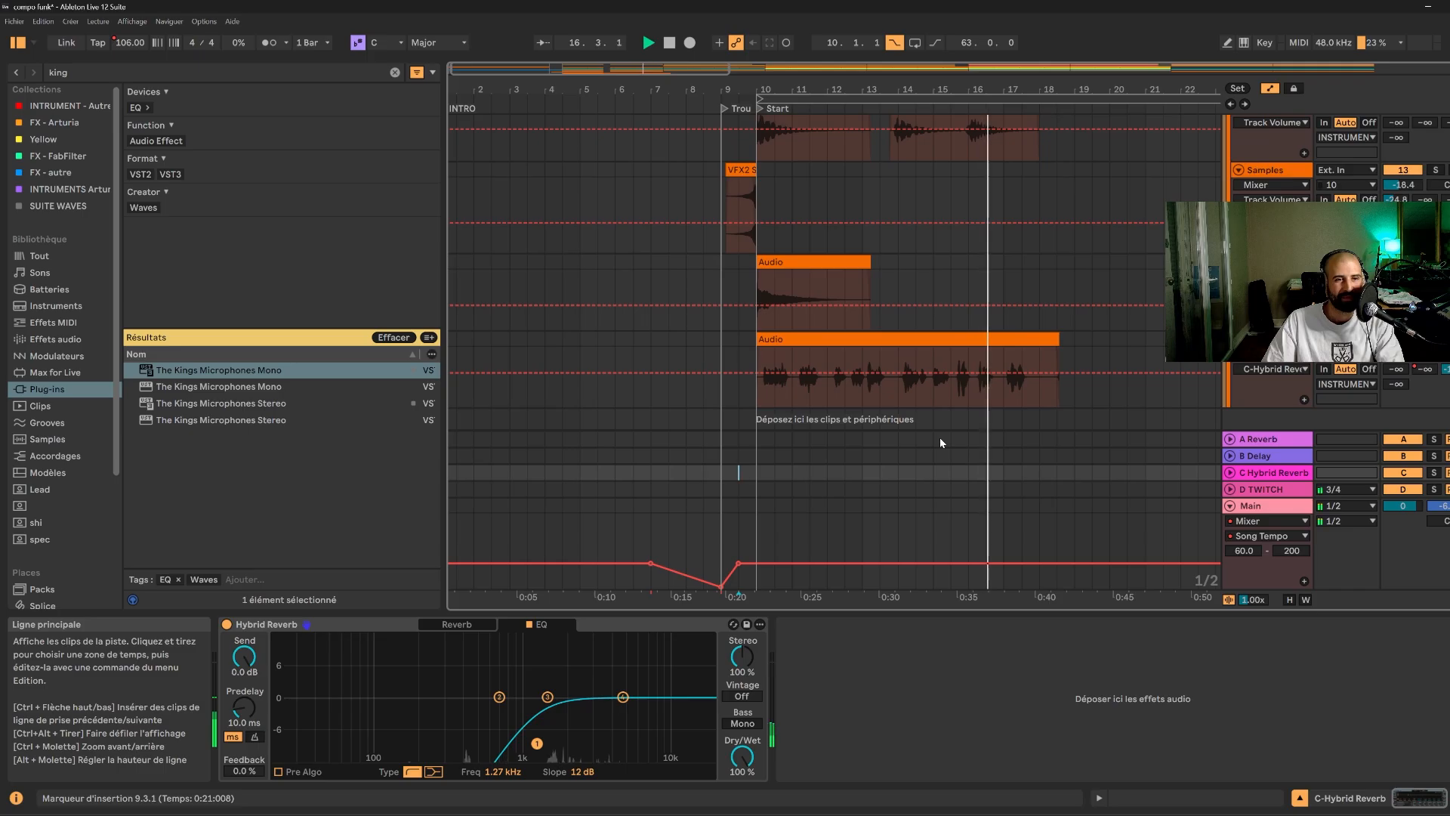
pyautogui.scroll(5, 966, 414)
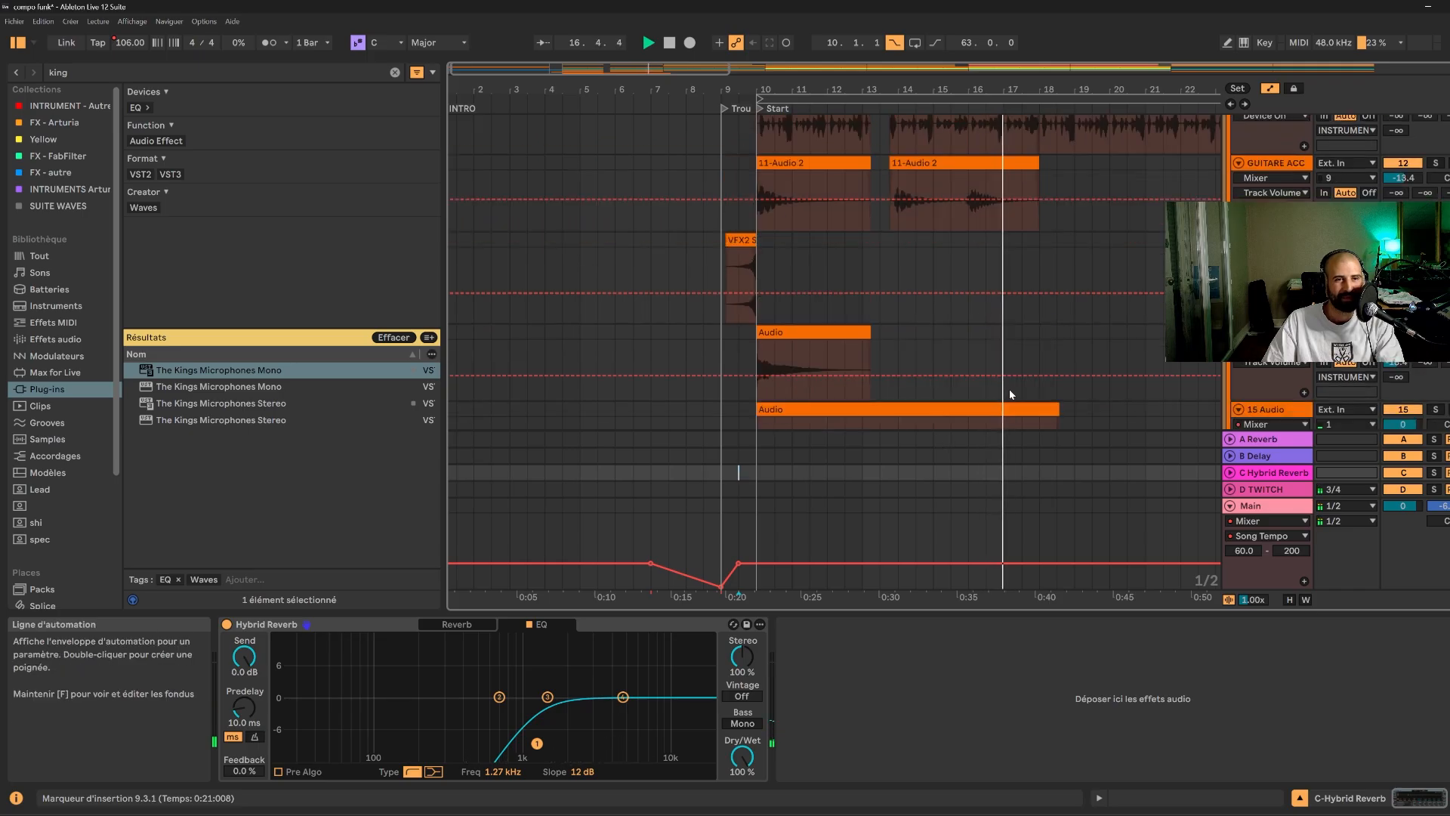
pyautogui.click(1044, 409)
pyautogui.press('space')
pyautogui.scroll(-5, 1054, 375)
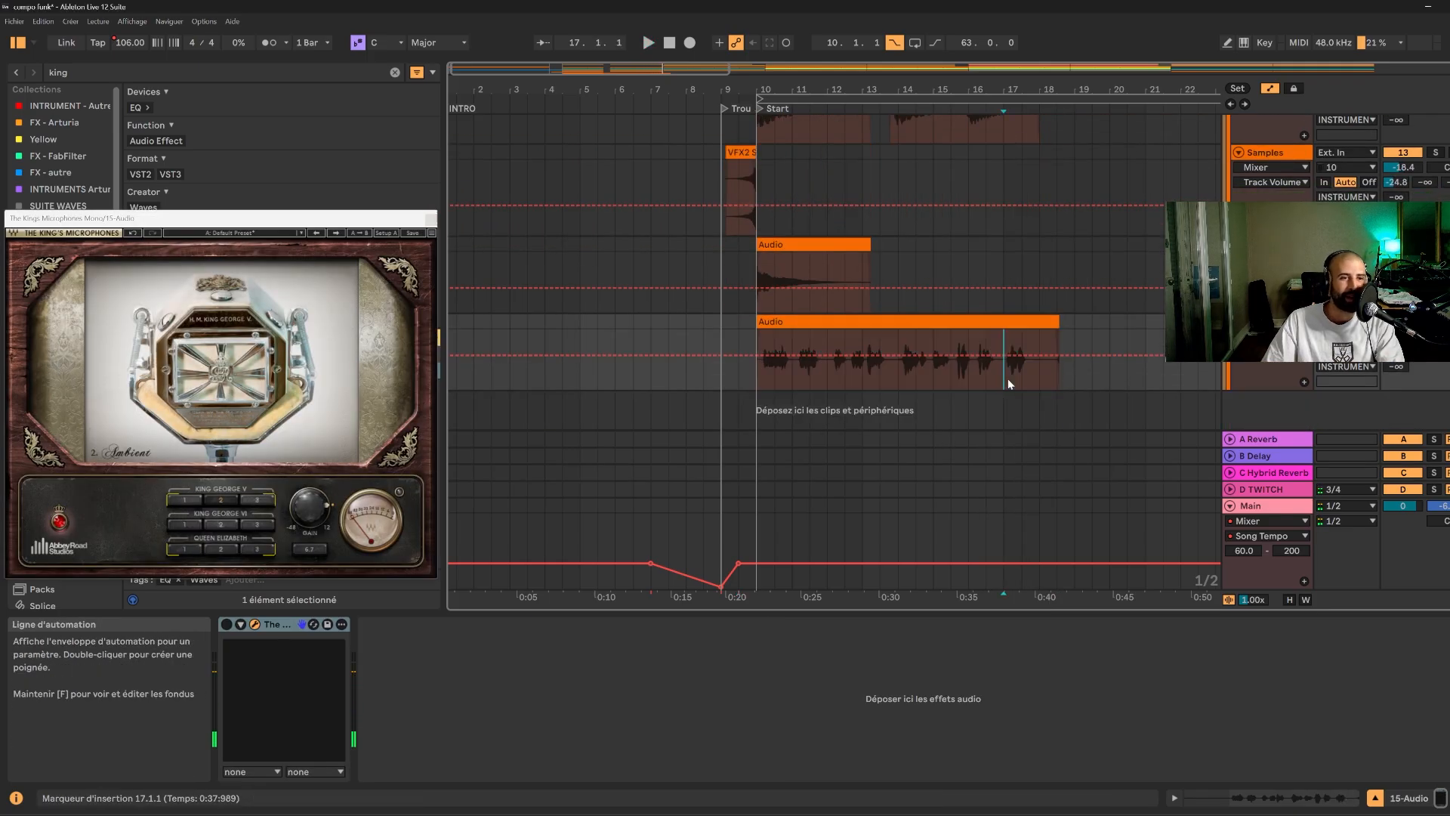
# - Draw a B-Delay send automation spike on the 15 Audio track, starting at 17.2.1, peaking at 17.3.1 and ending near 17.3.3 at -∞ dB
pyautogui.click(646, 68)
pyautogui.moveTo(790, 68); pyautogui.dragTo(659, 110)
pyautogui.moveTo(1186, 355); pyautogui.dragTo(1178, 389)
pyautogui.click(781, 388)
pyautogui.click(768, 388)
pyautogui.click(824, 388)
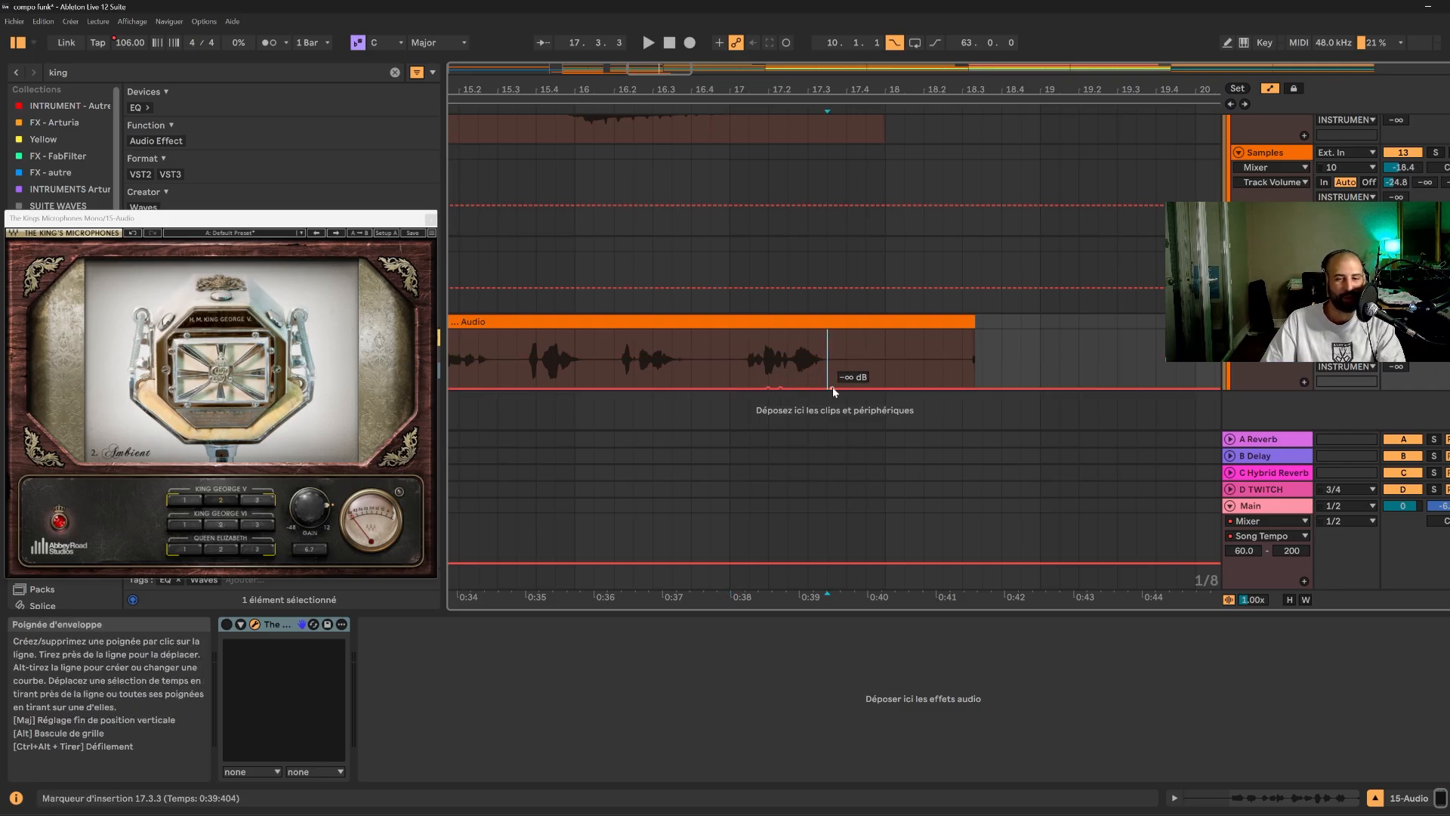
pyautogui.moveTo(781, 386); pyautogui.dragTo(808, 333)
# - Extend the end point of the B-Delay spike to 18.1.1 and audition the delay throw from 17.2.1
pyautogui.press('space')
pyautogui.click(772, 344)
pyautogui.press('space')
pyautogui.press('space')
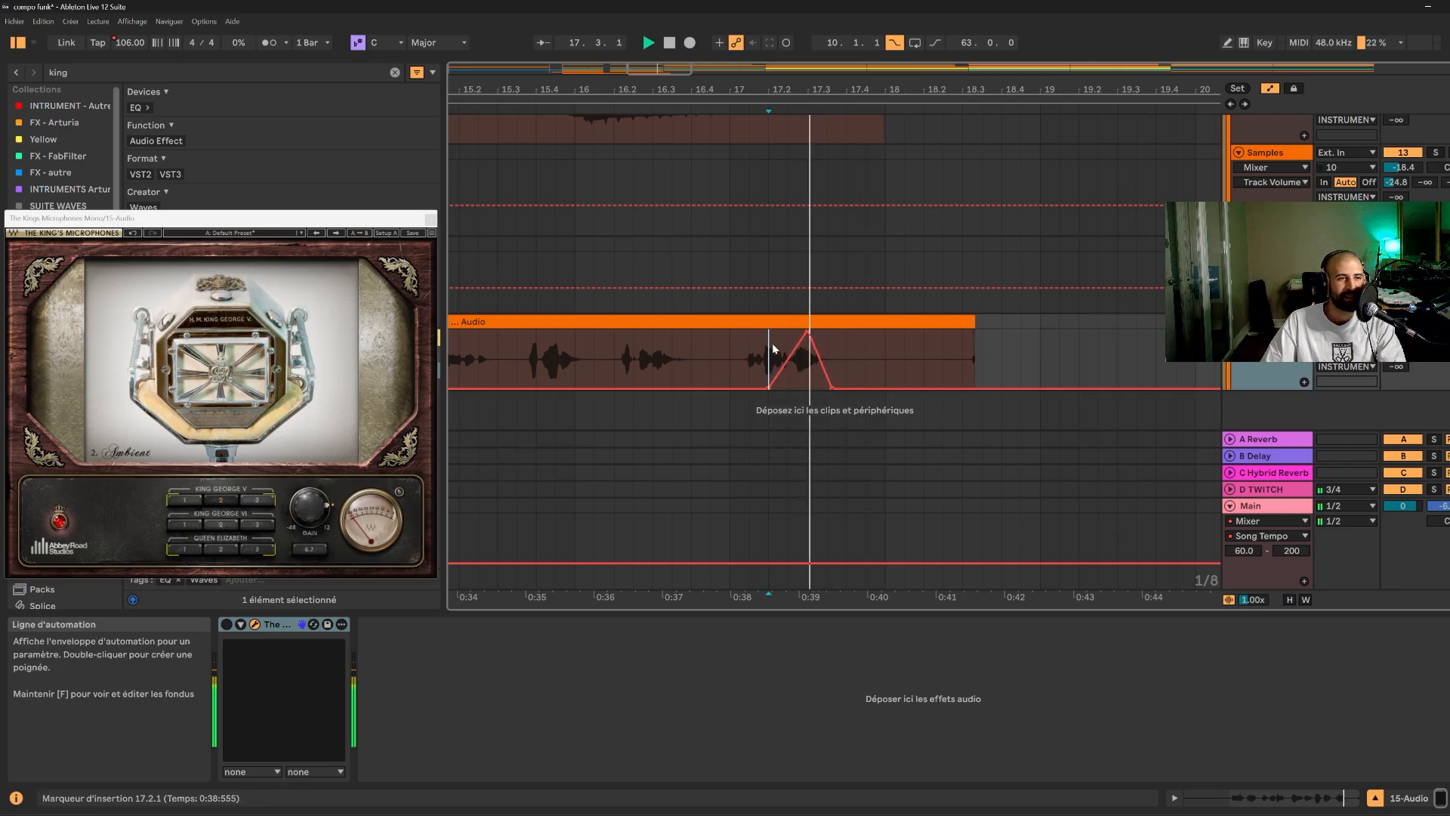
pyautogui.press('space')
pyautogui.press('space')
pyautogui.moveTo(833, 389); pyautogui.dragTo(884, 389)
pyautogui.press('space')
pyautogui.press('space')
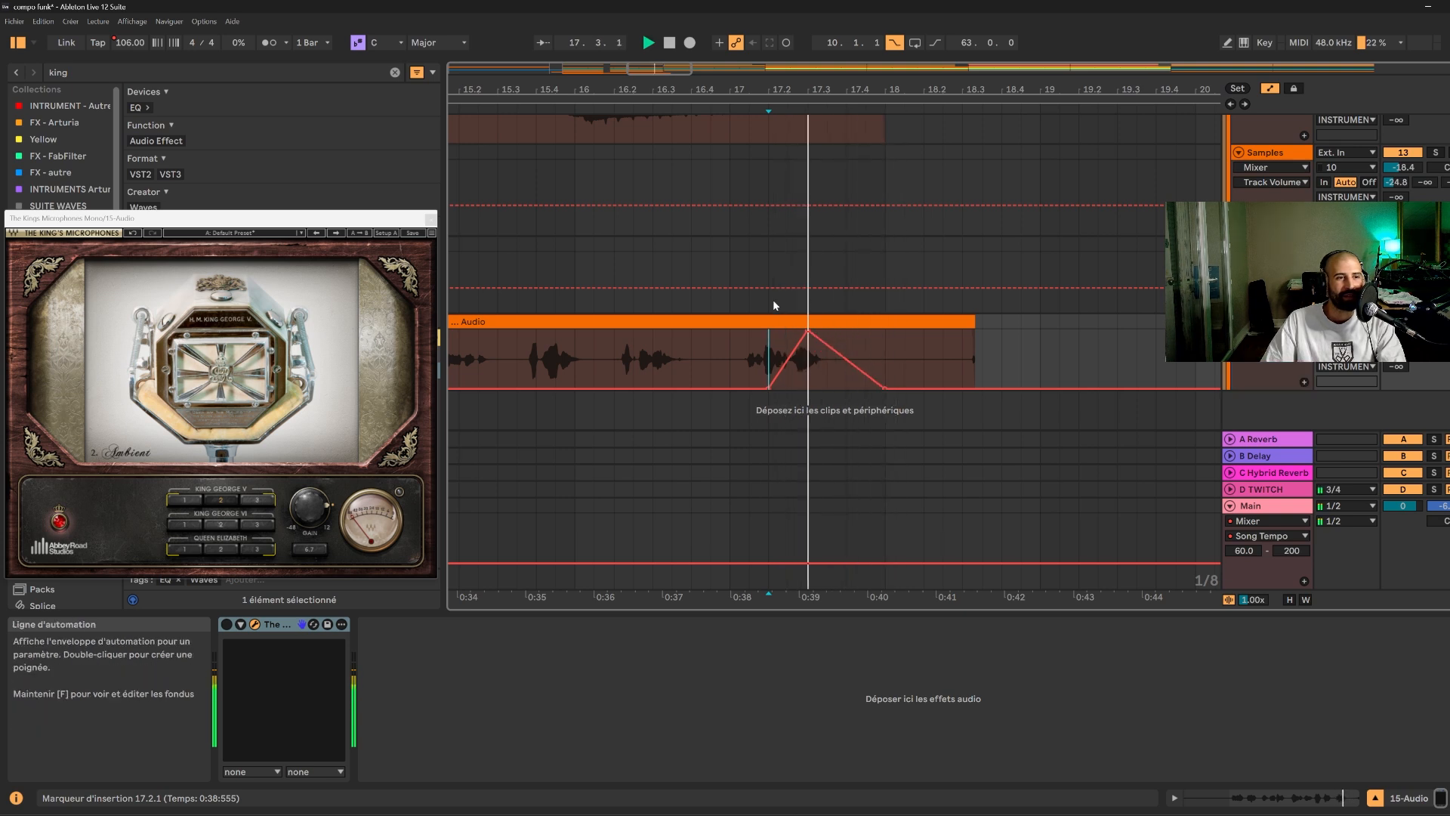
# - Cut out the section from 17.2.1 to 17.3.1 on all tracks from 14 Audio up to DRUM
pyautogui.click(786, 305)
pyautogui.press('space')
pyautogui.moveTo(806, 308); pyautogui.dragTo(769, 72)
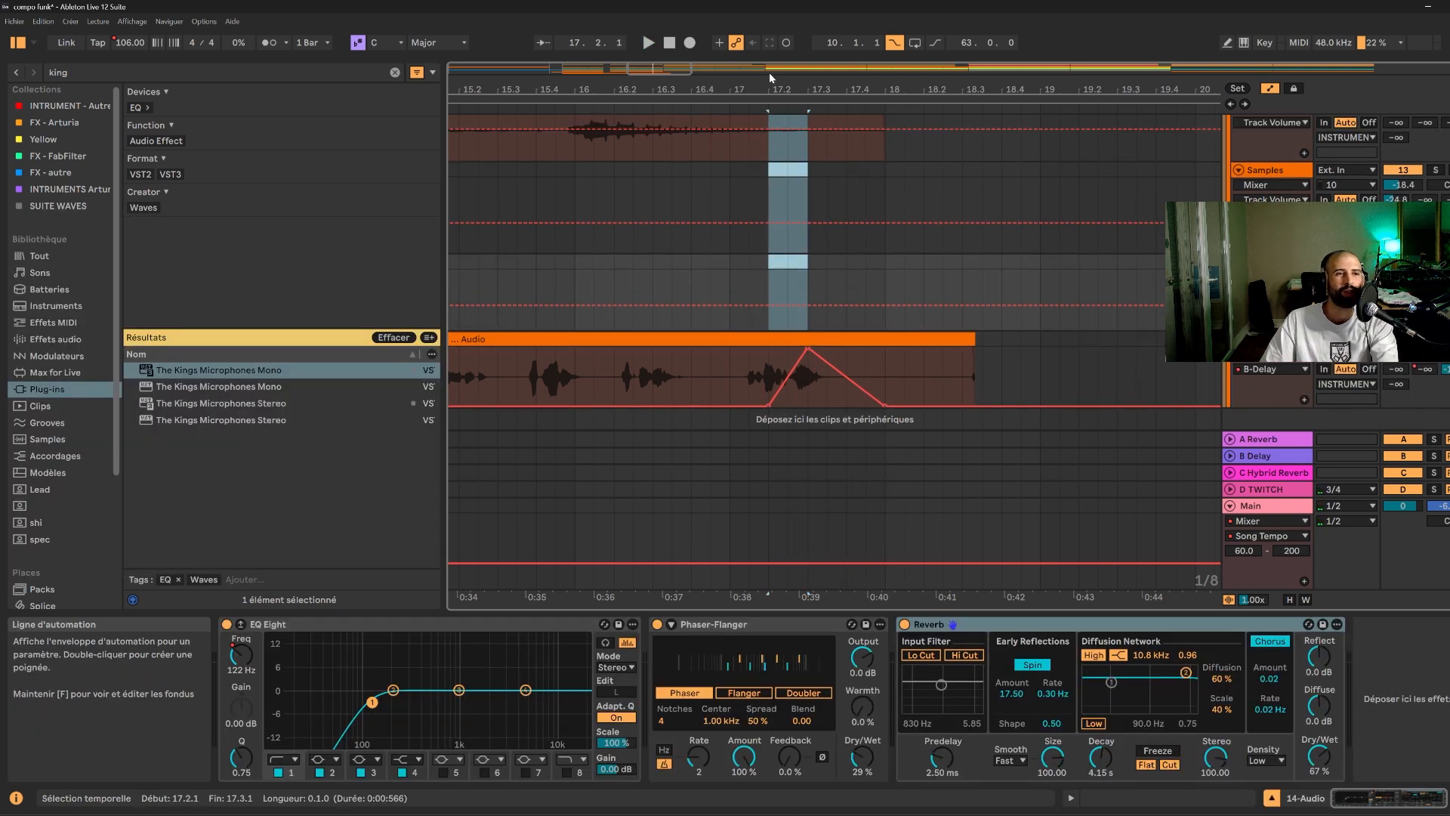
pyautogui.moveTo(659, 70)
pyautogui.mouseDown()
pyautogui.moveTo(630, 39)
pyautogui.moveTo(589, 35)
pyautogui.mouseUp()
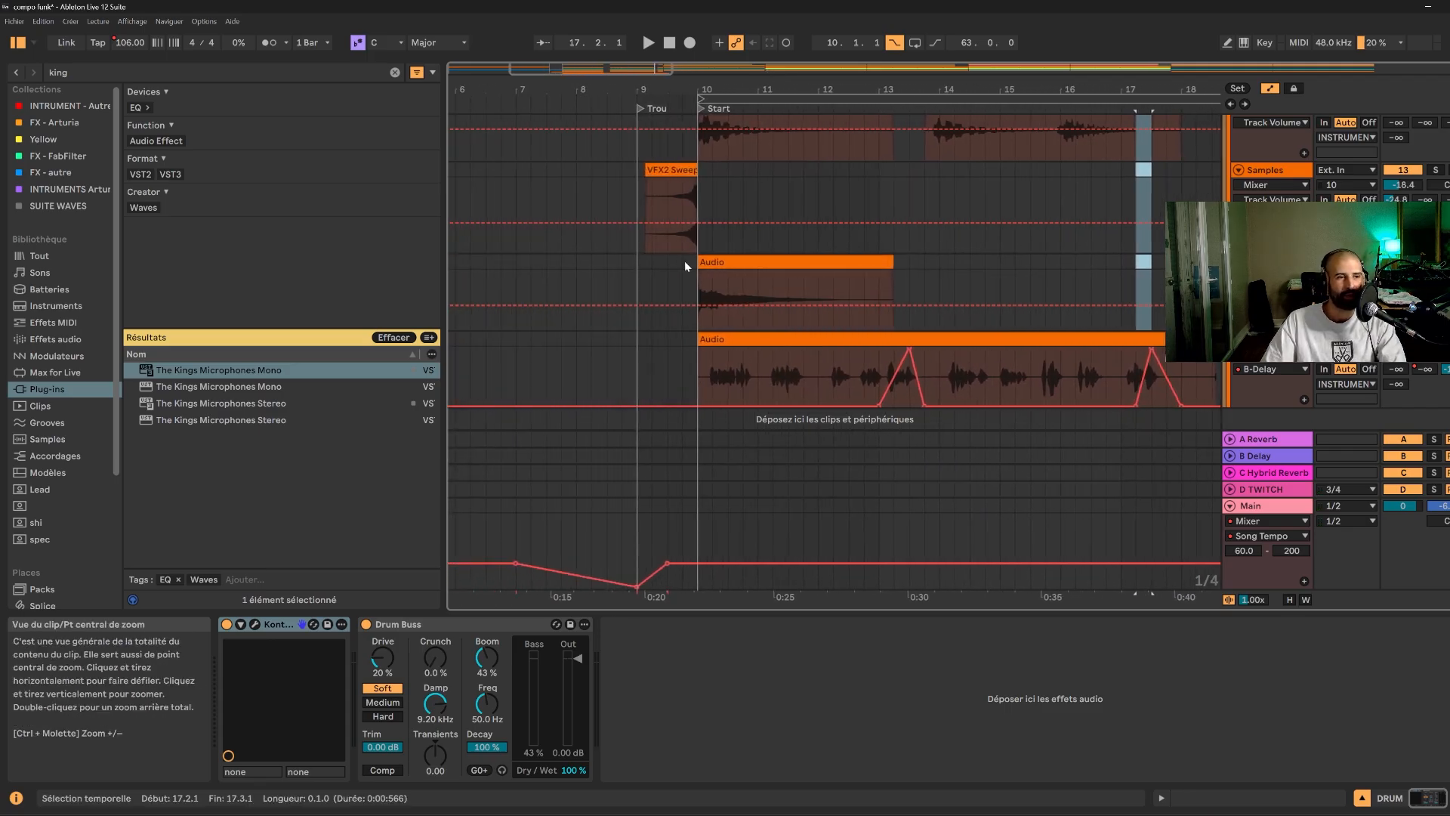
# - Listen to the arrangement from 9.1.1 through the gap at bar 17, ending on the vocal track's delay automation
pyautogui.click(641, 275)
pyautogui.press('space')
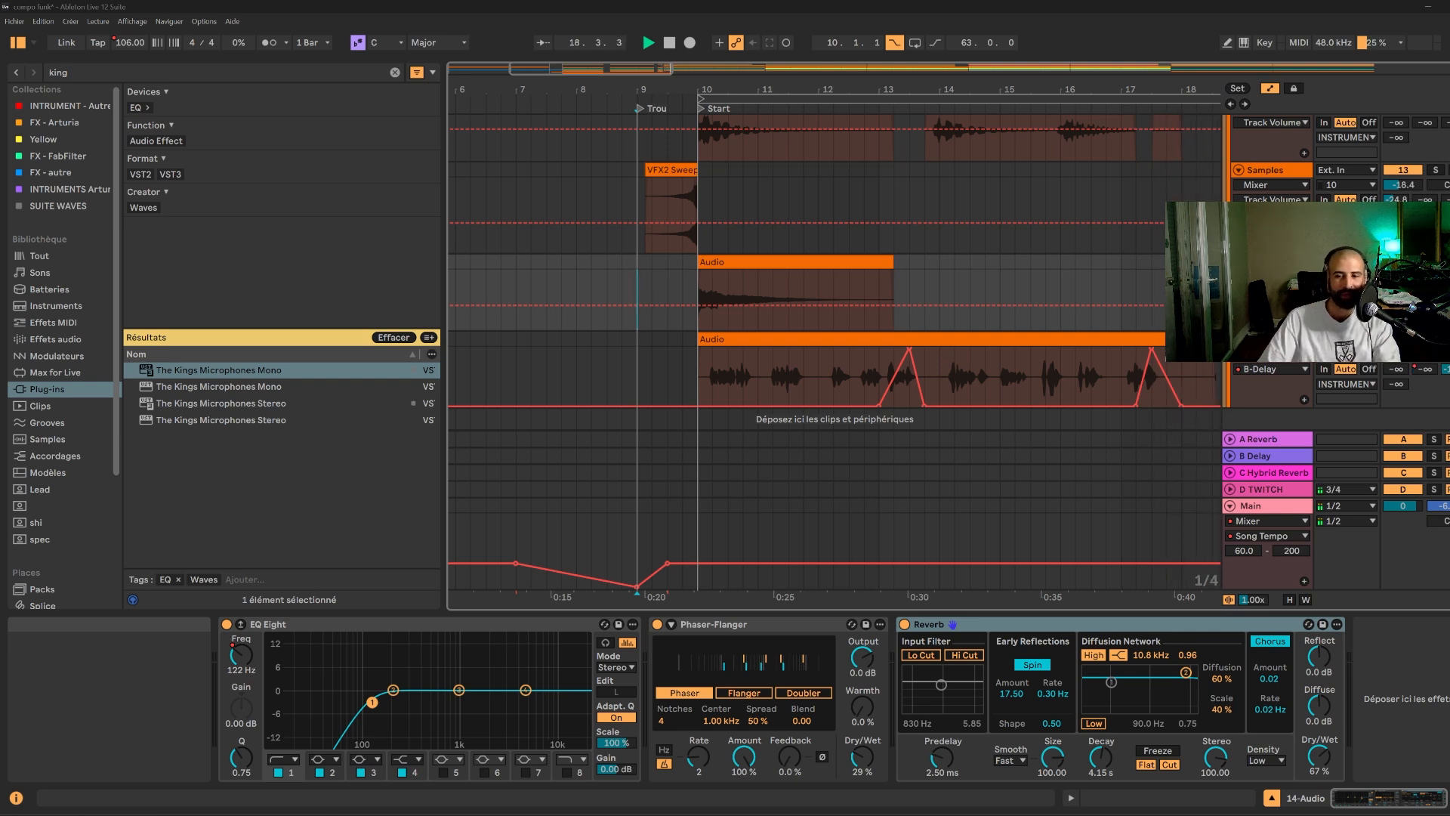
pyautogui.click(897, 375)
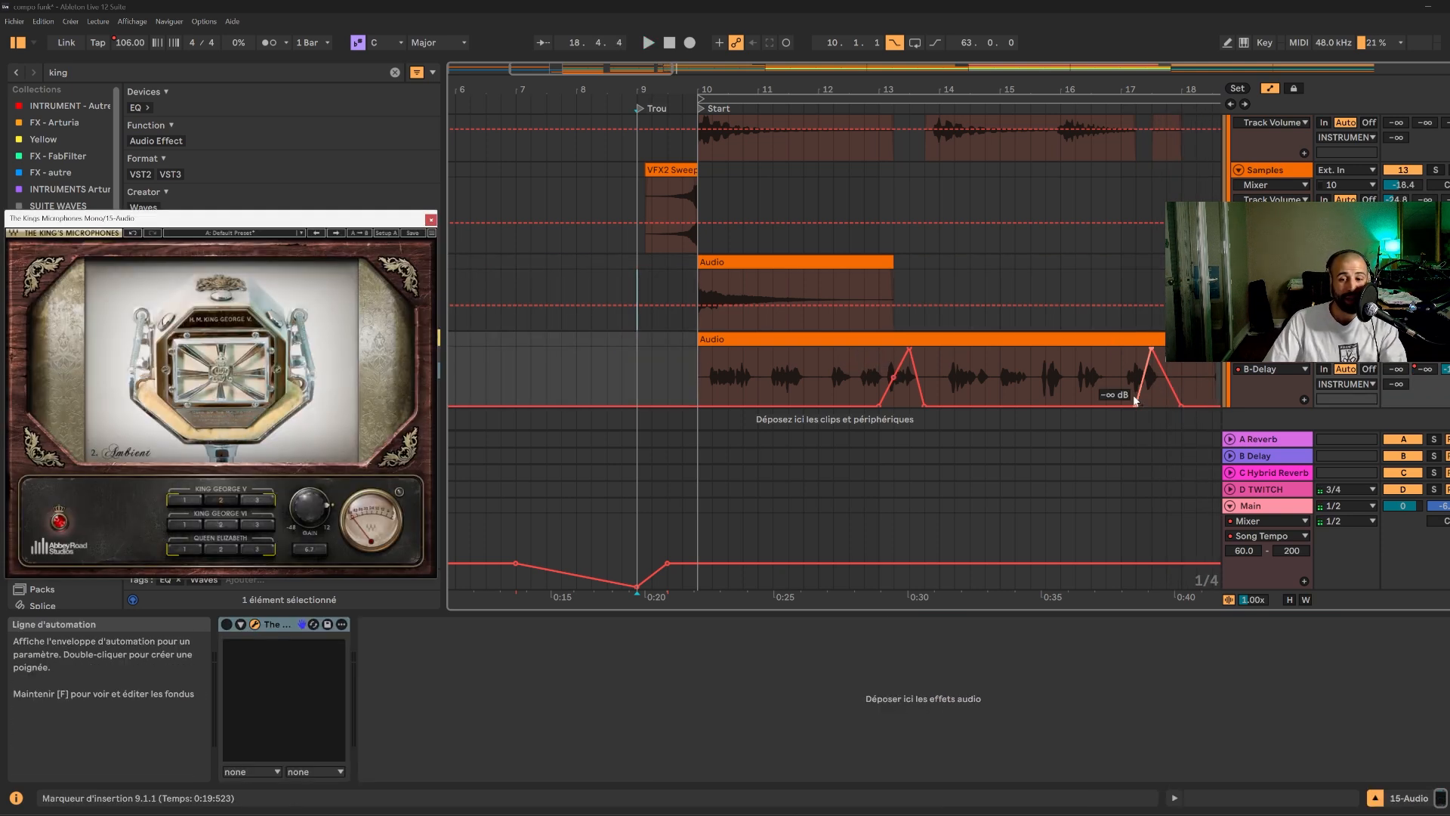
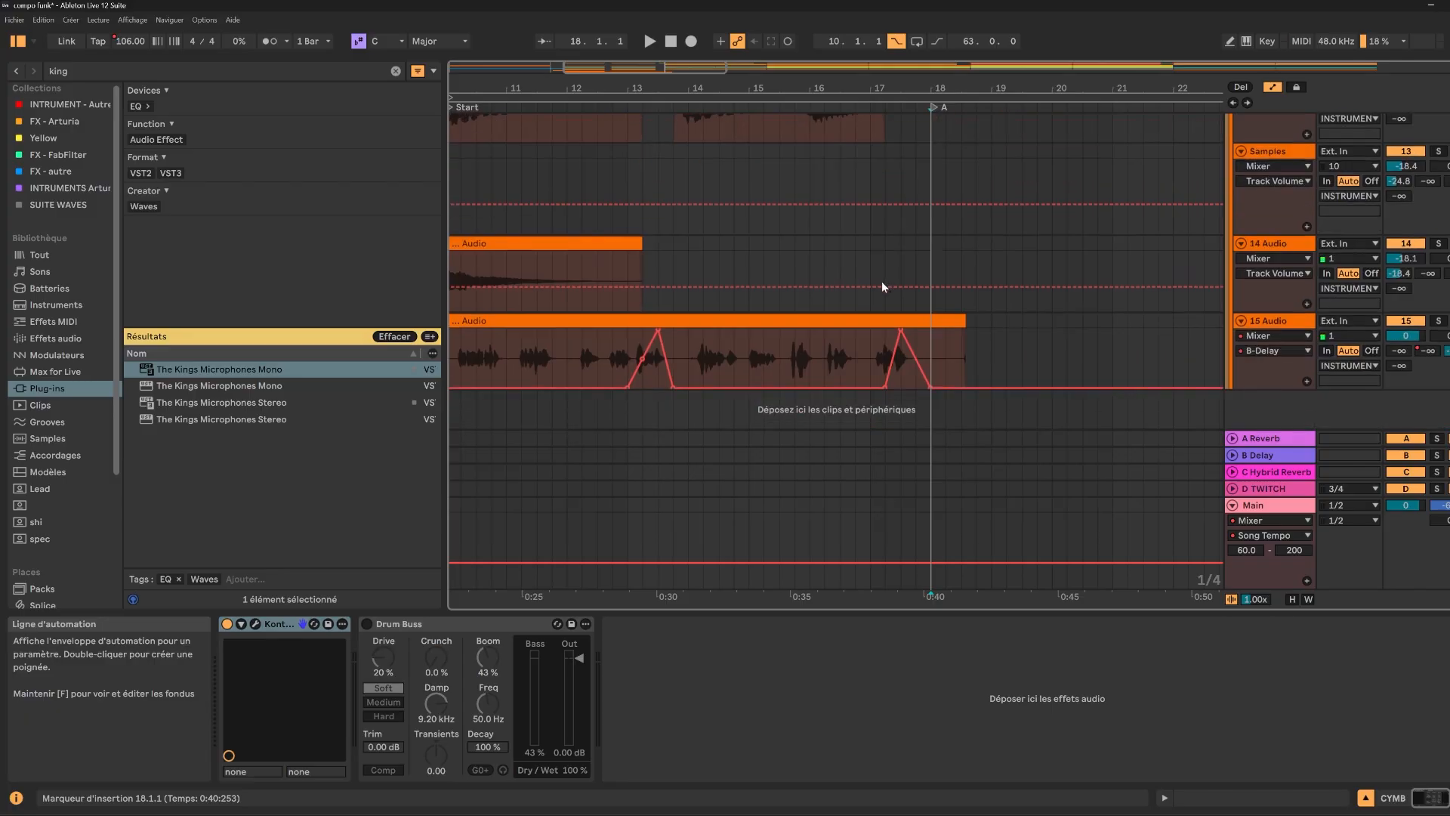
# - Listen to the transition from 17.2.1 and select the beat from 17.4.1 to 18.1.1 on the DRUM track
pyautogui.press('space')
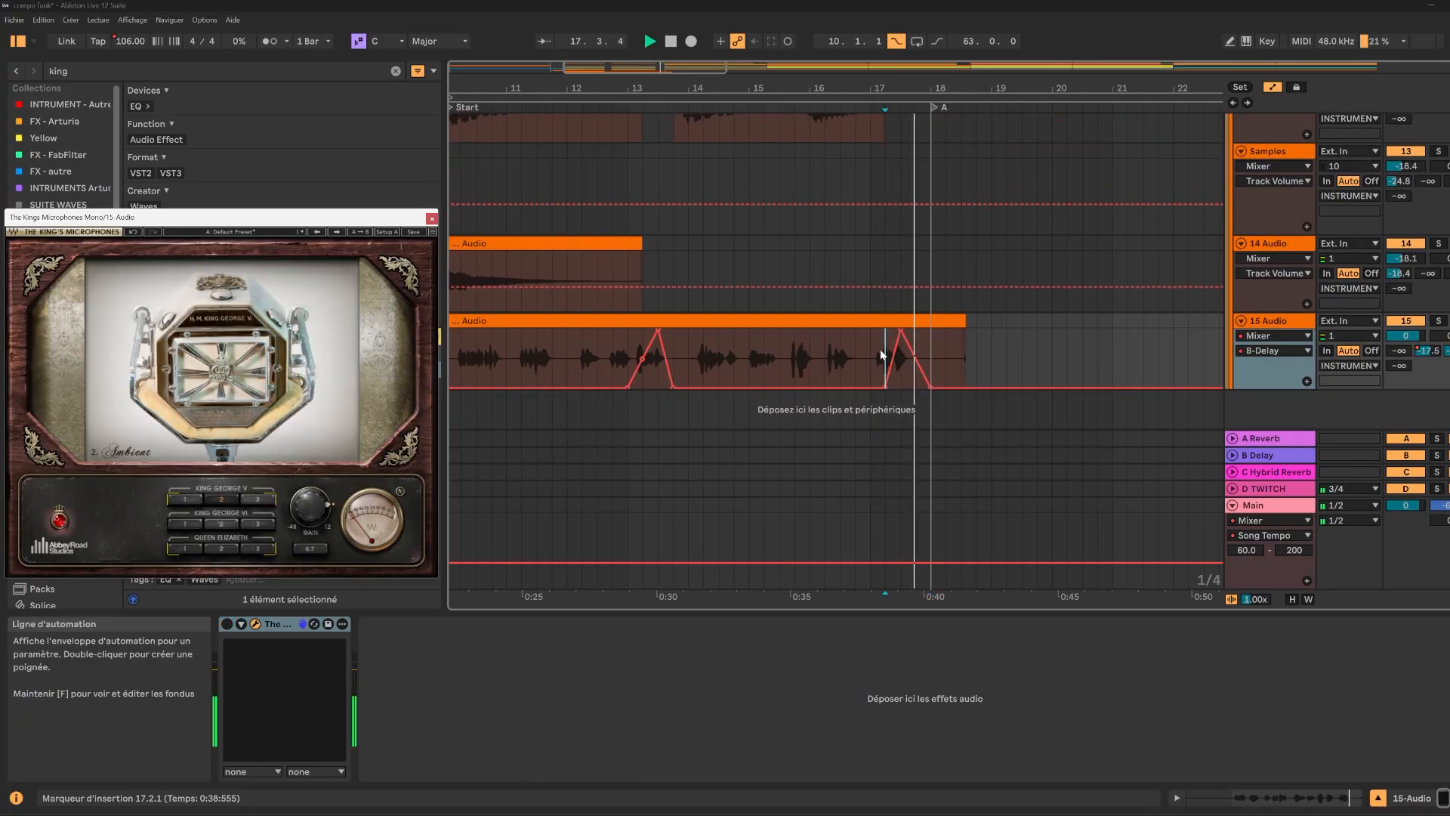
pyautogui.scroll(12, 882, 353)
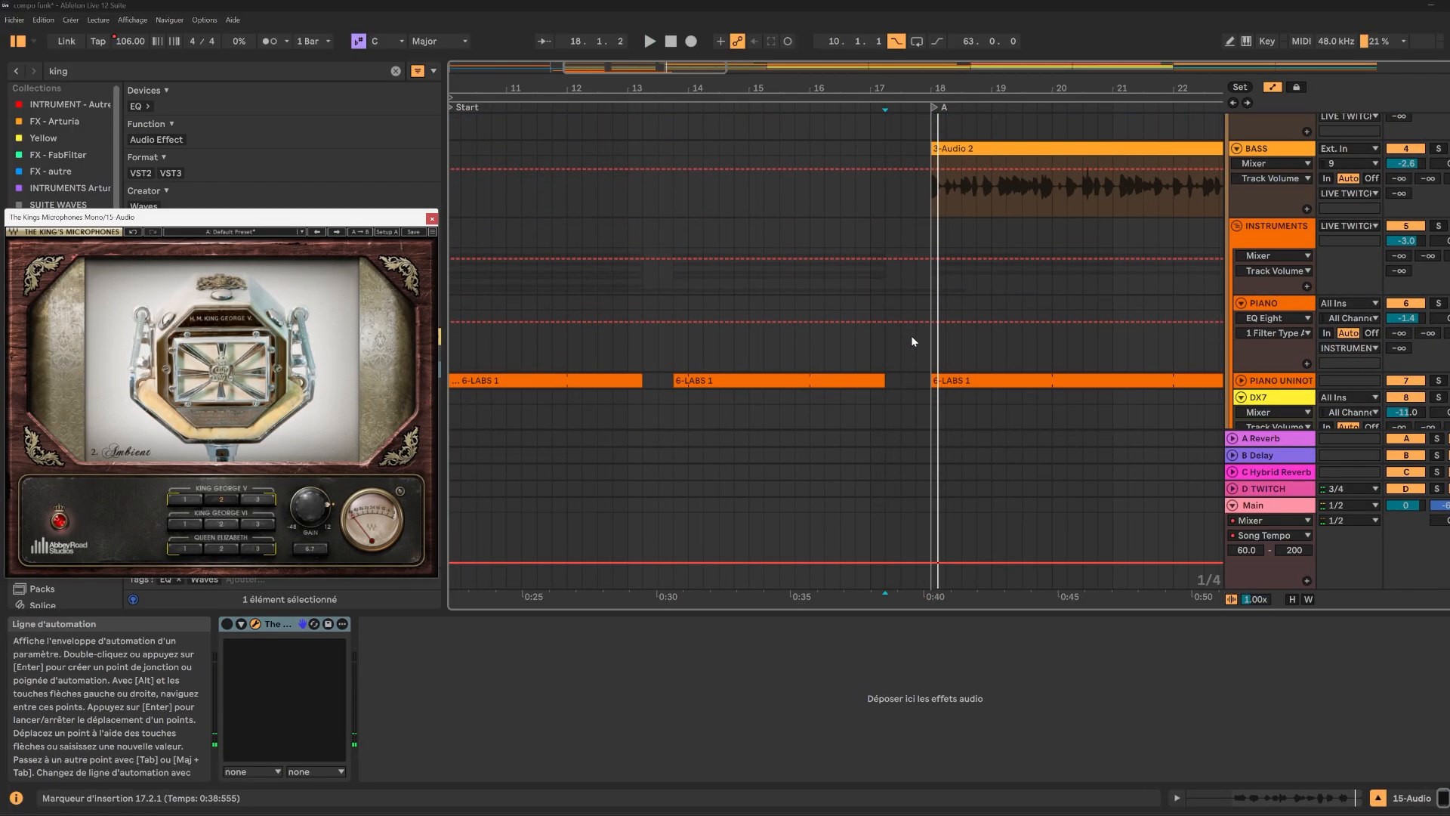
pyautogui.moveTo(903, 197); pyautogui.dragTo(915, 197)
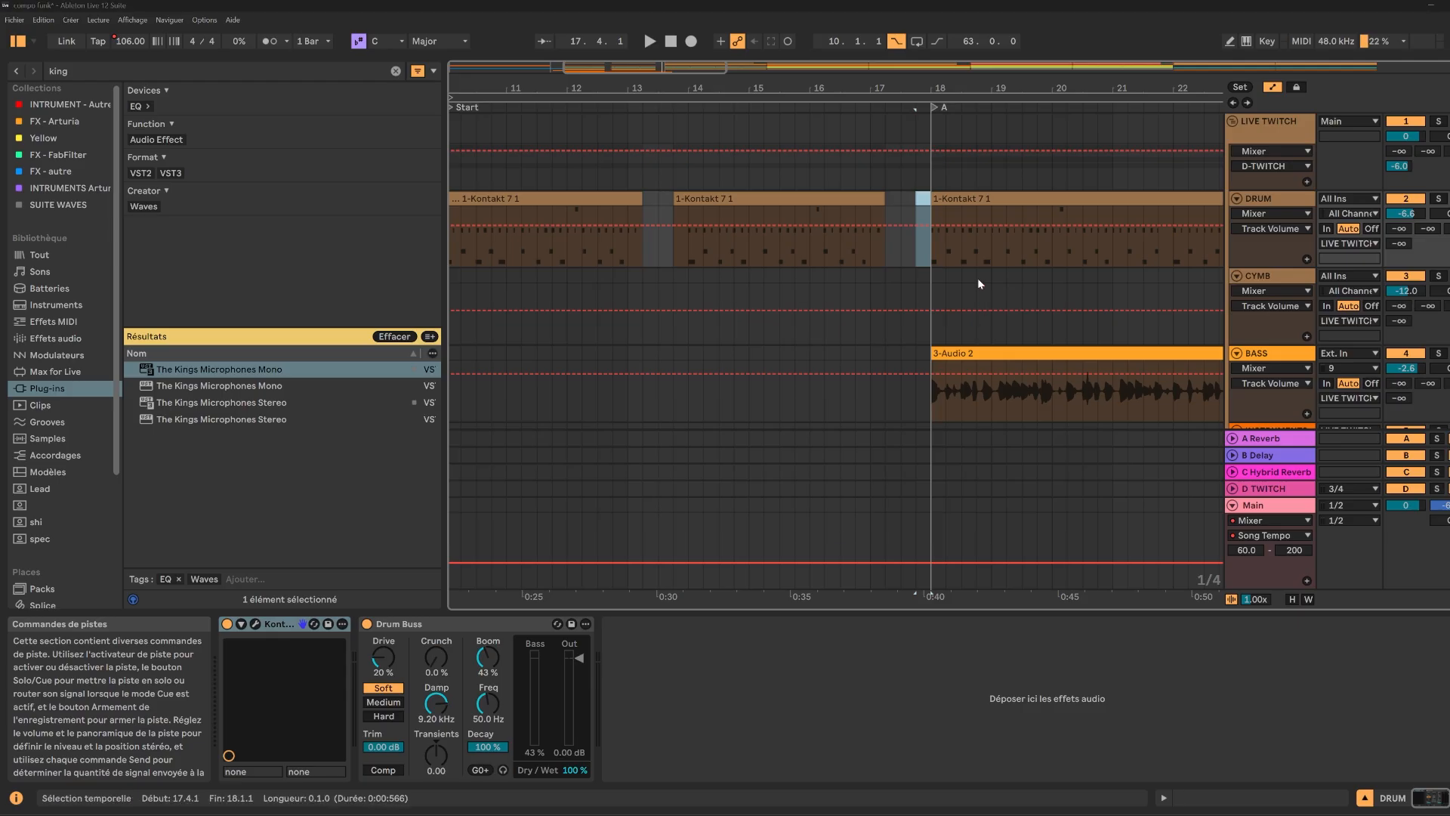
pyautogui.doubleClick(631, 69)
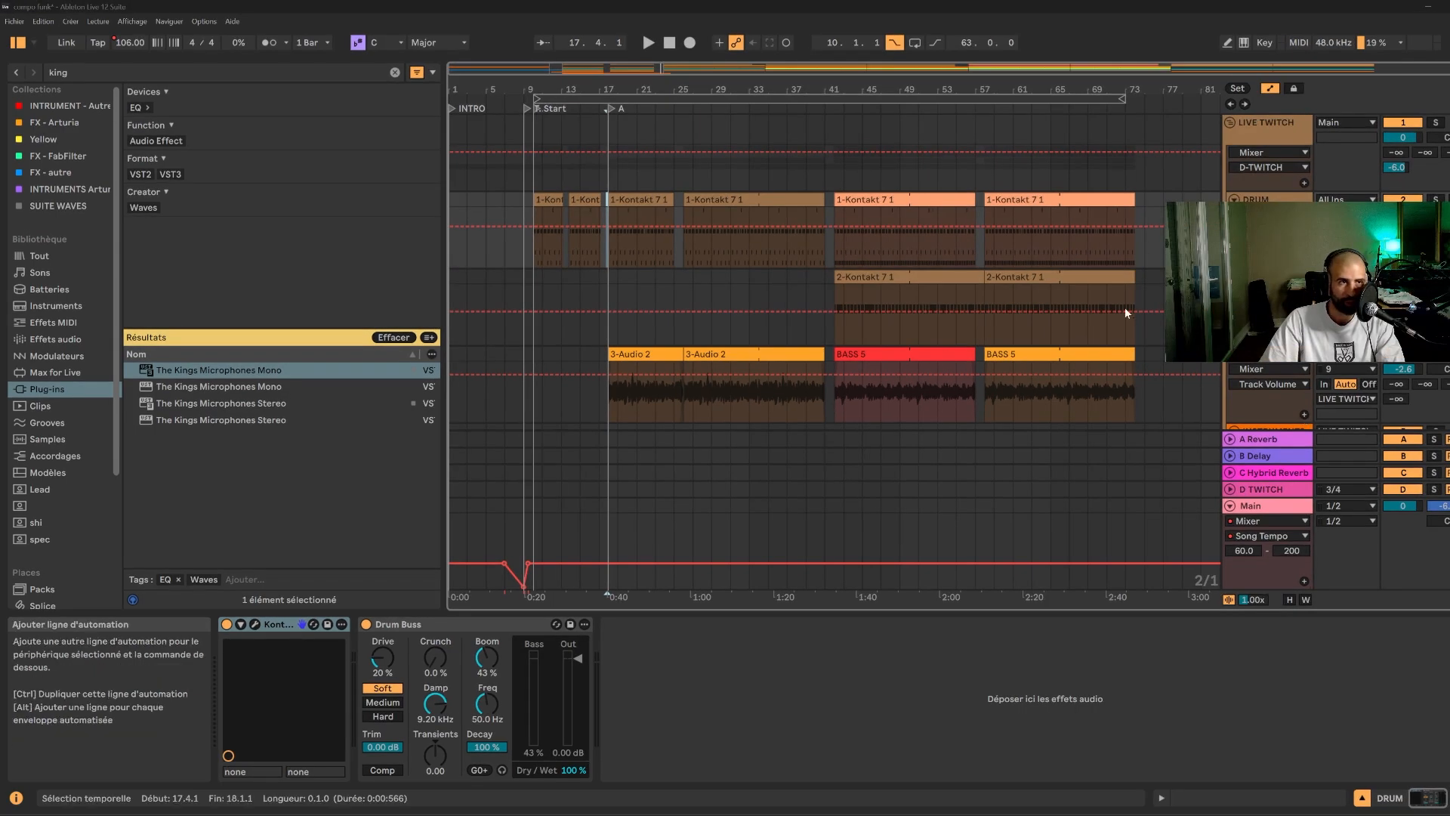
# - Listen to the arrangement from the beginning into section A and replay the transition leading into section A
pyautogui.click(669, 43)
pyautogui.press('space')
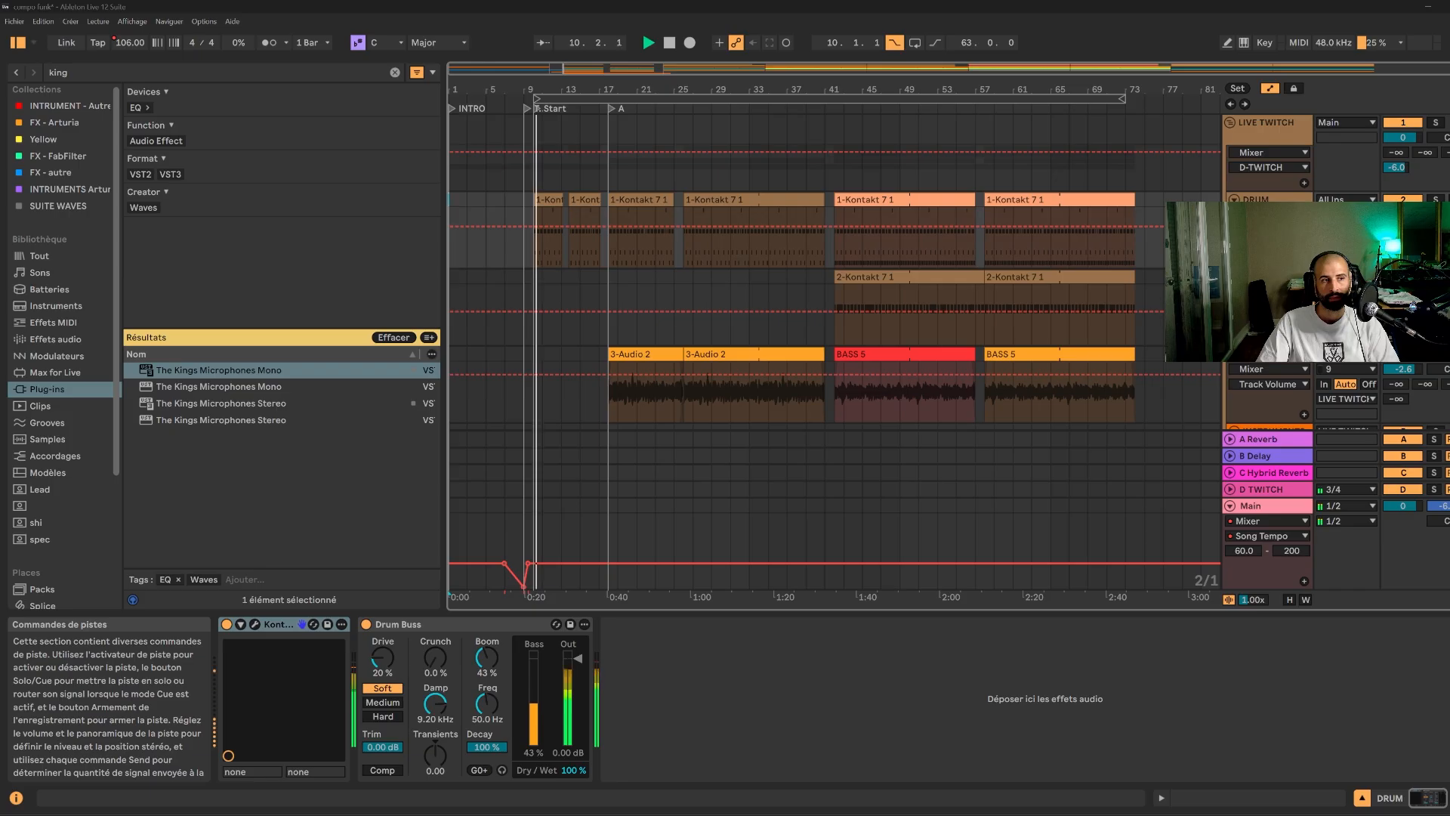
pyautogui.moveTo(483, 68); pyautogui.dragTo(513, 68)
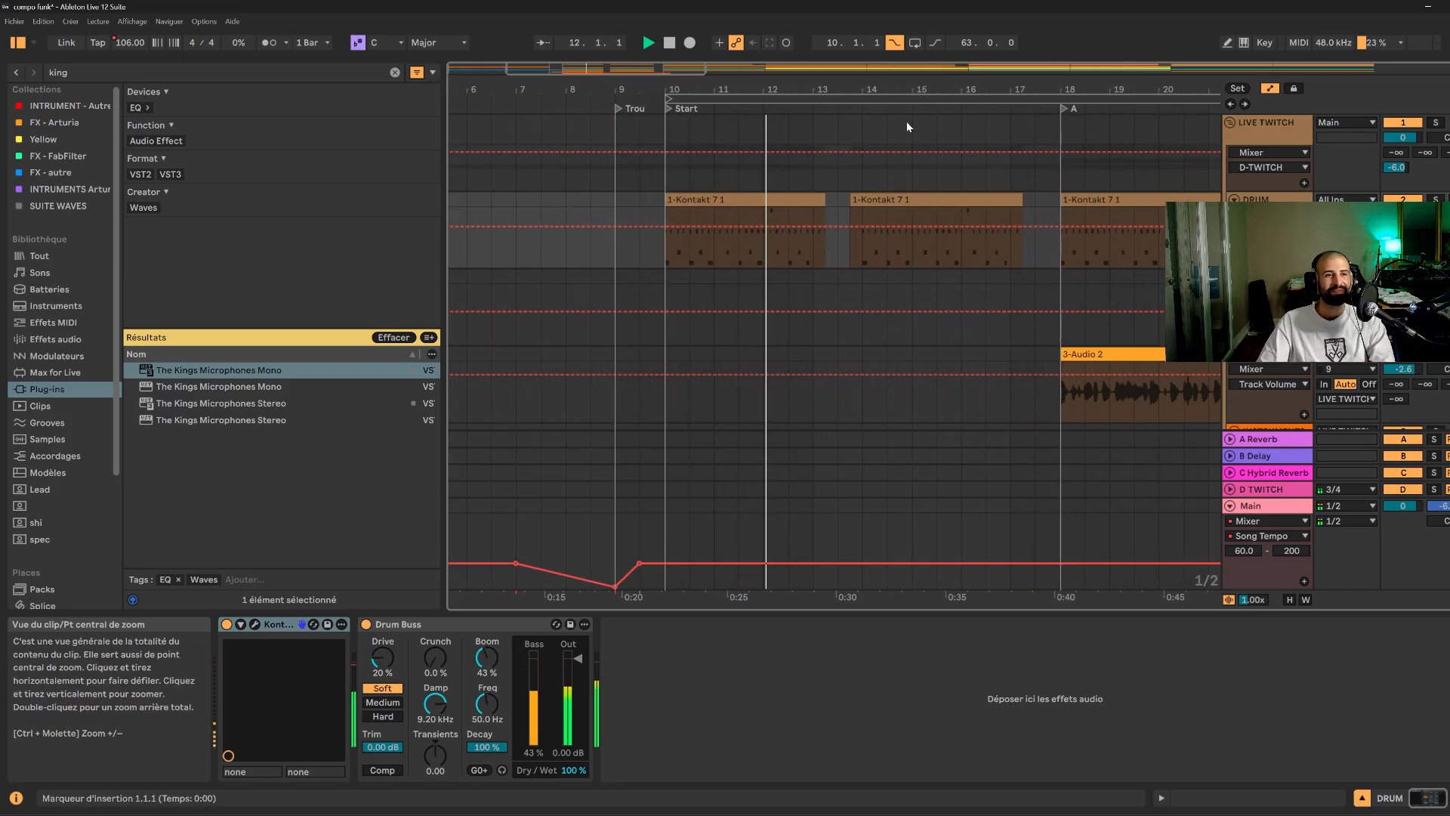
pyautogui.scroll(-5, 985, 320)
pyautogui.scroll(-10, 1000, 310)
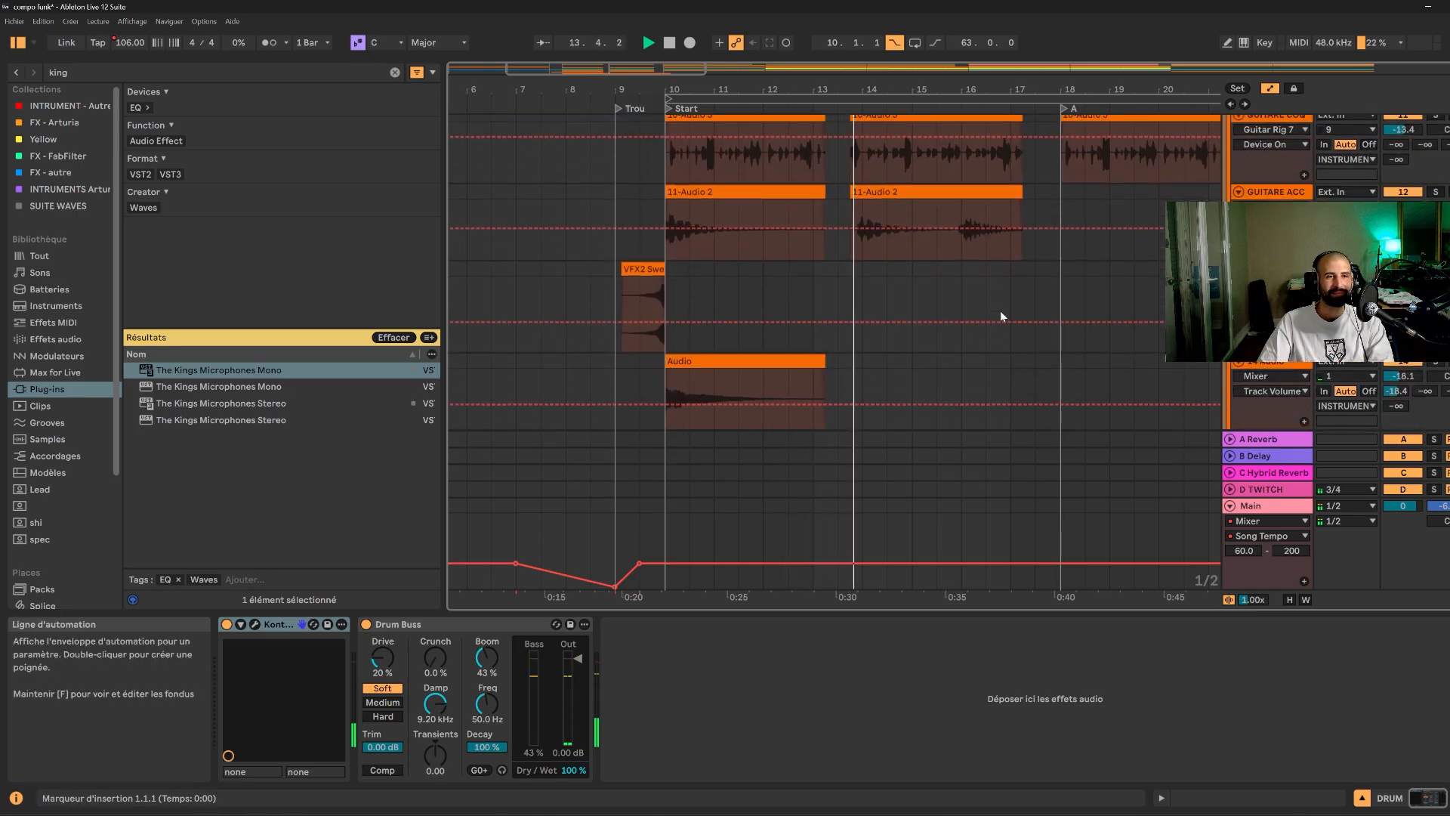
pyautogui.moveTo(553, 70); pyautogui.dragTo(568, 63)
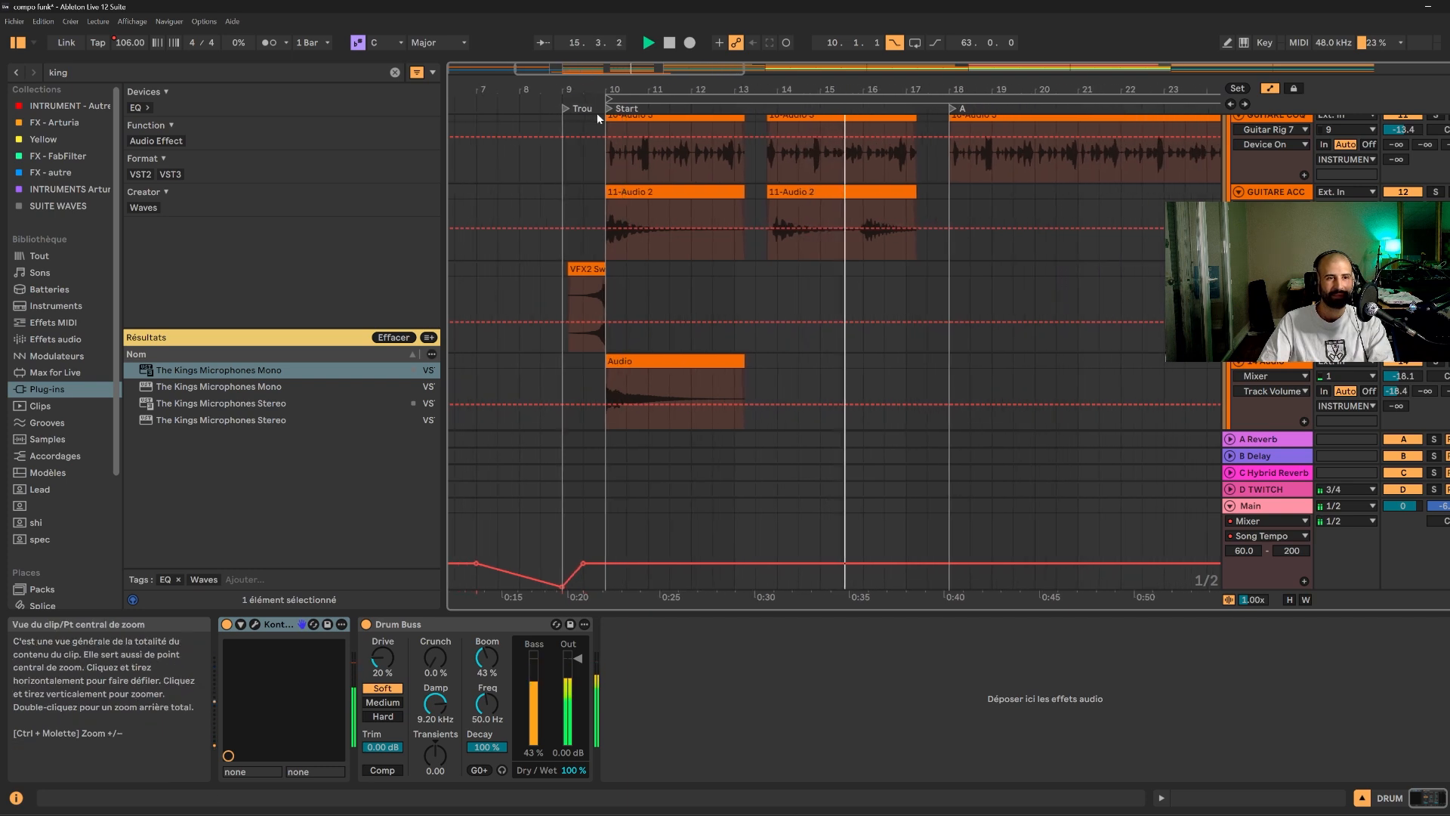
pyautogui.scroll(2, 774, 356)
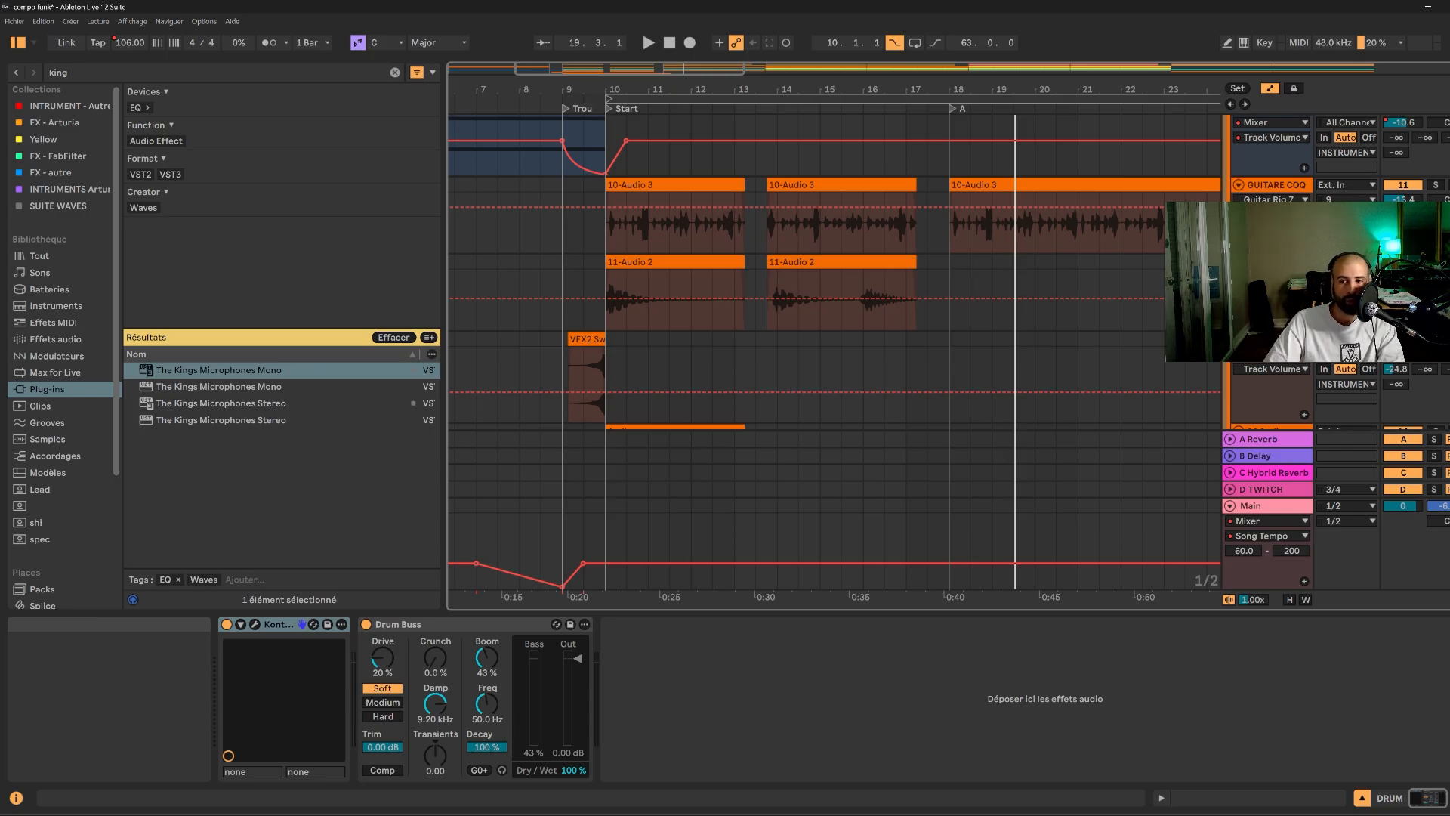
pyautogui.click(932, 255)
pyautogui.press('space')
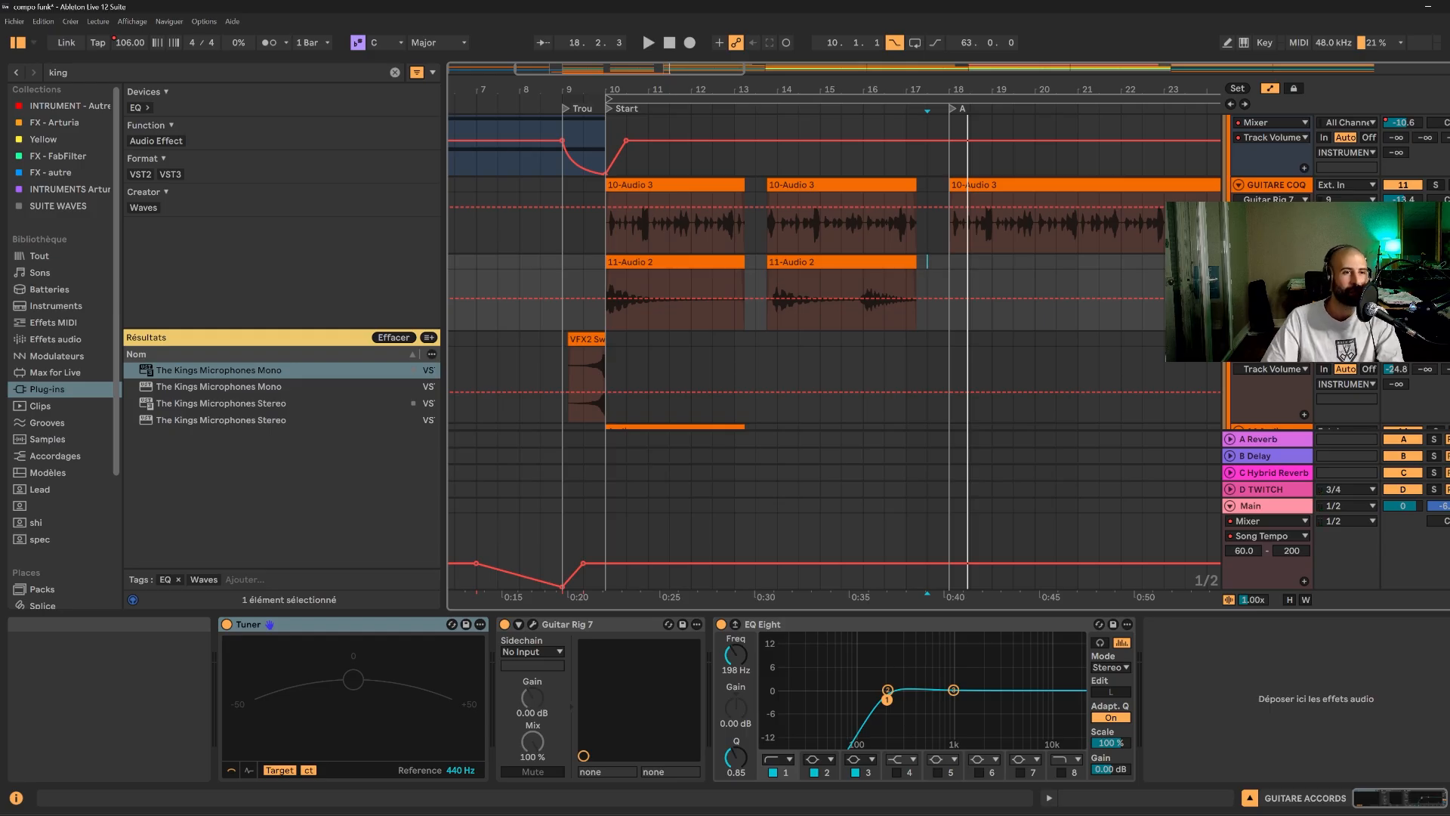
# - Select the first 10-Audio 3 clip on the GUITARE COQUOTTE track and listen to it from 10.1.1
pyautogui.click(628, 261)
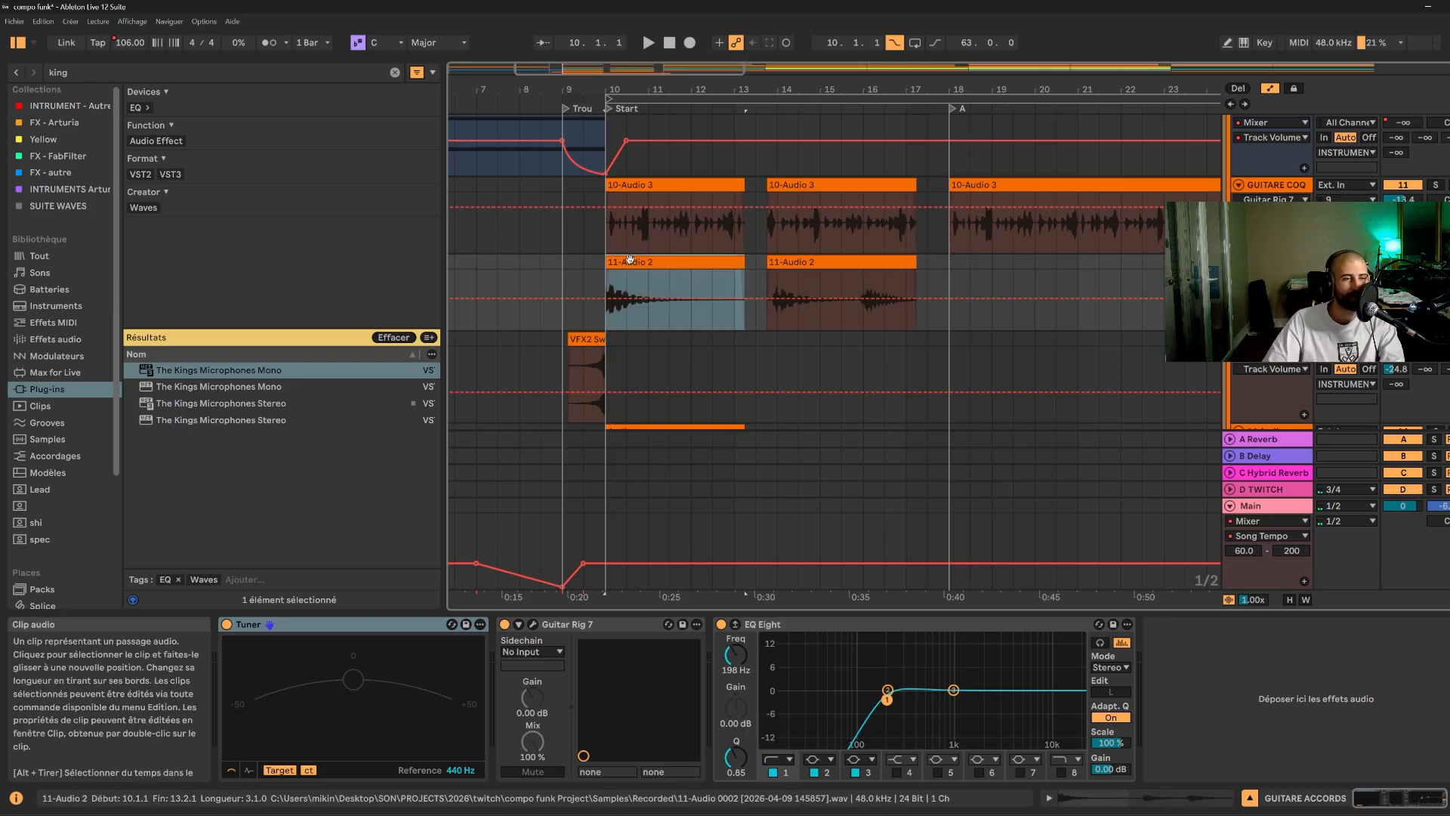
pyautogui.moveTo(686, 69); pyautogui.dragTo(645, 72)
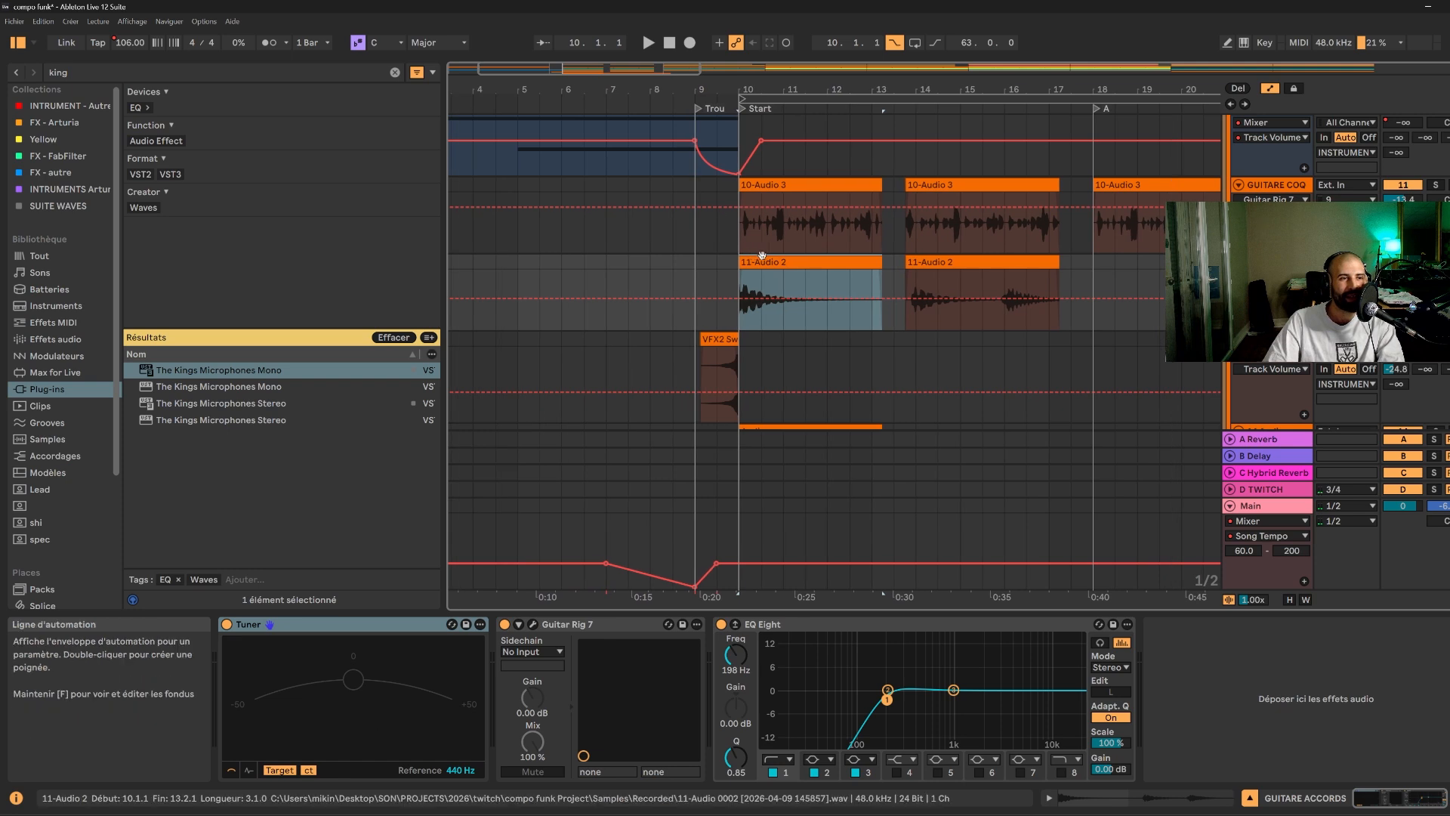
pyautogui.click(755, 229)
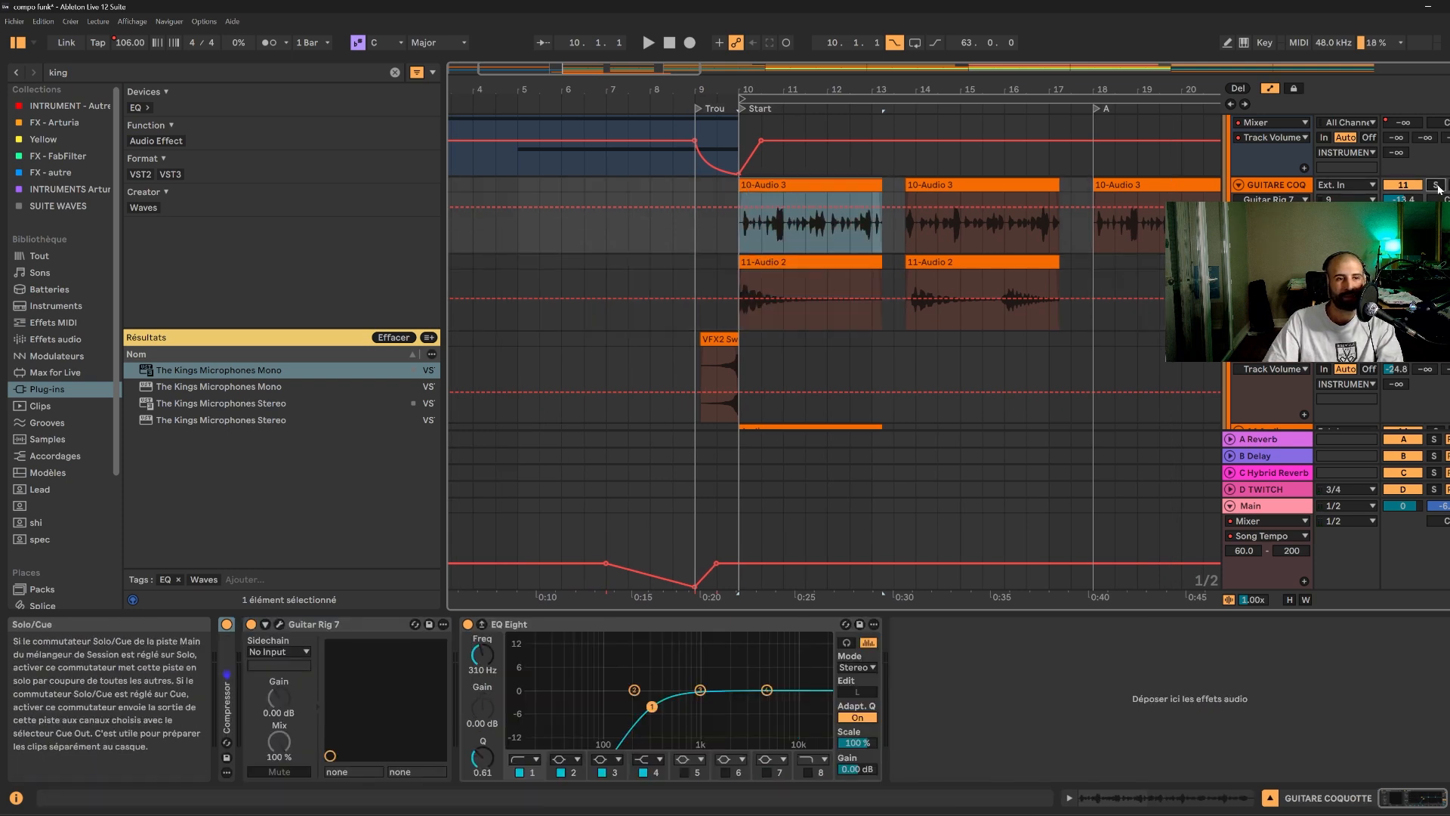
pyautogui.press('space')
pyautogui.scroll(-3, 1435, 302)
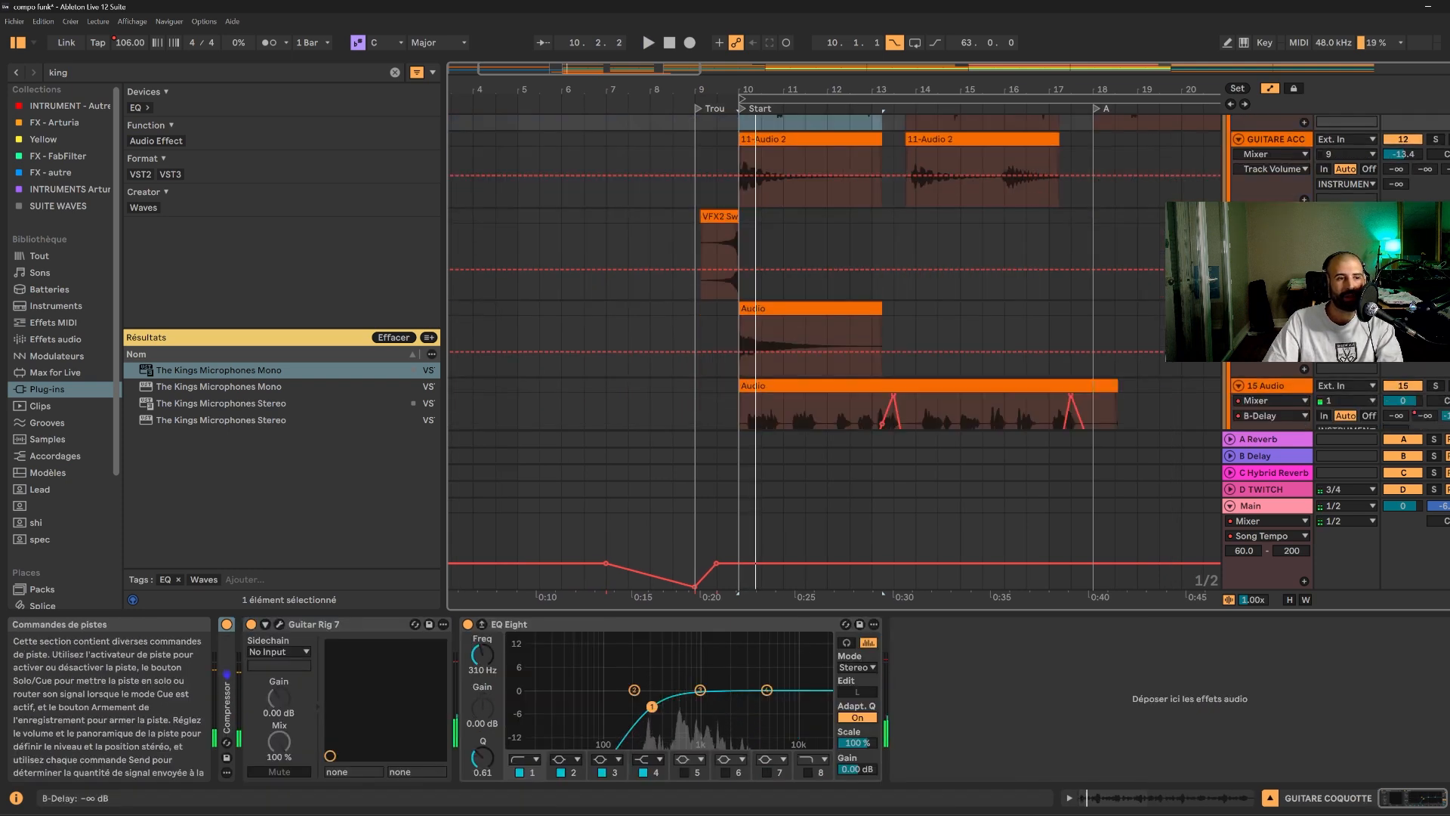
# - Solo the 15 Audio track and listen to the vocal phrase up to bar 11
pyautogui.click(1435, 322)
pyautogui.press('space')
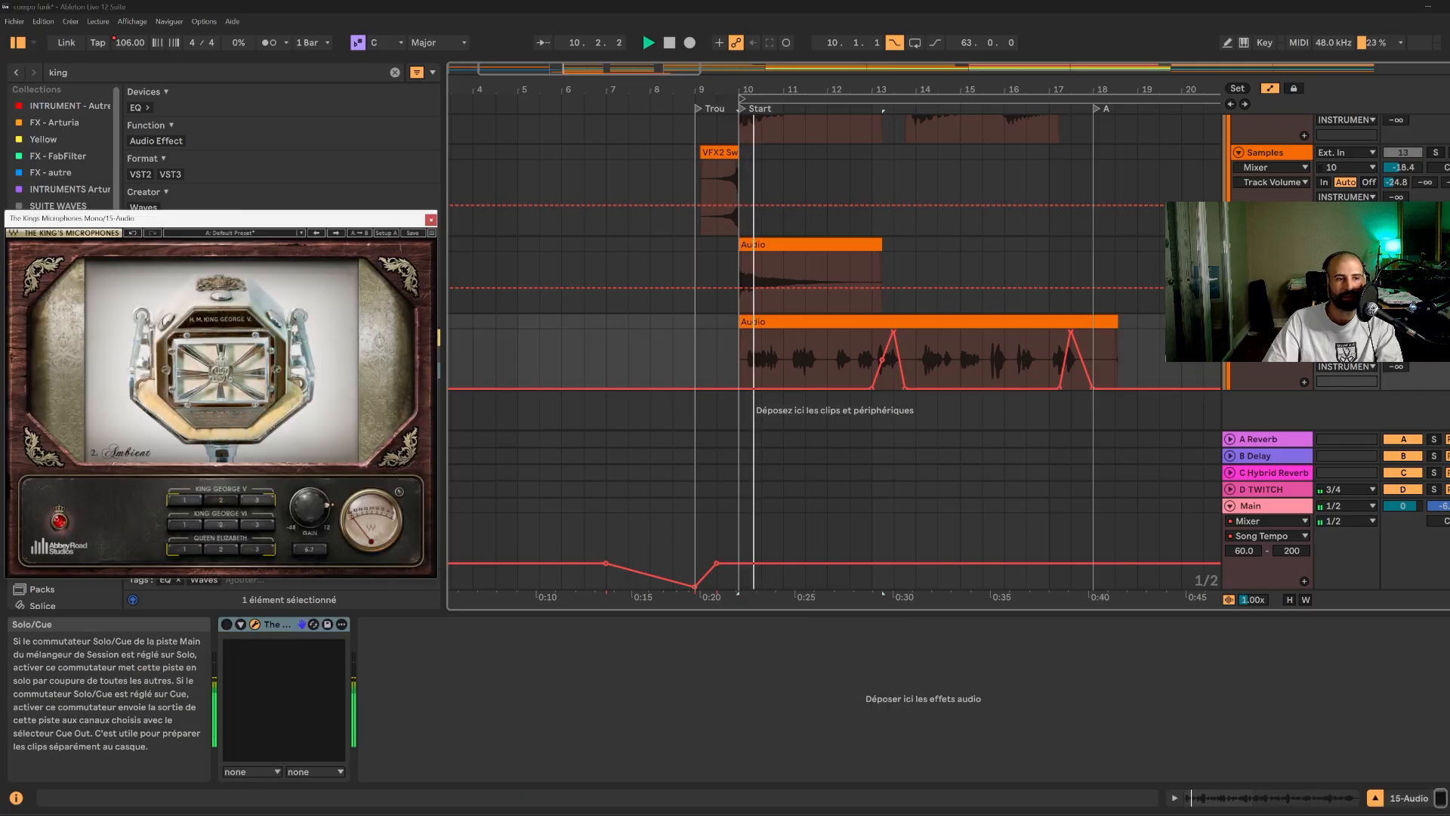
pyautogui.press('space')
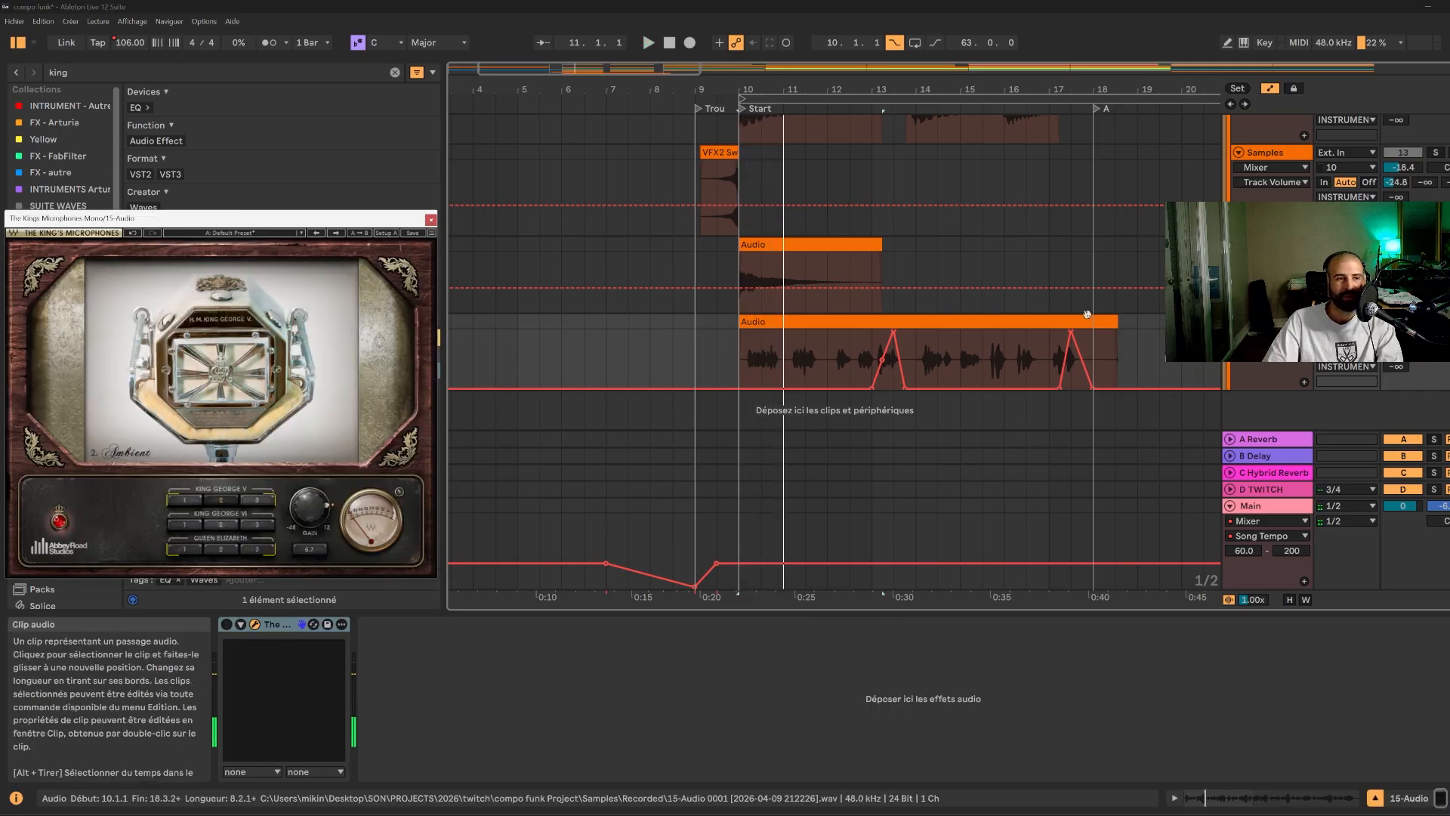
pyautogui.click(778, 340)
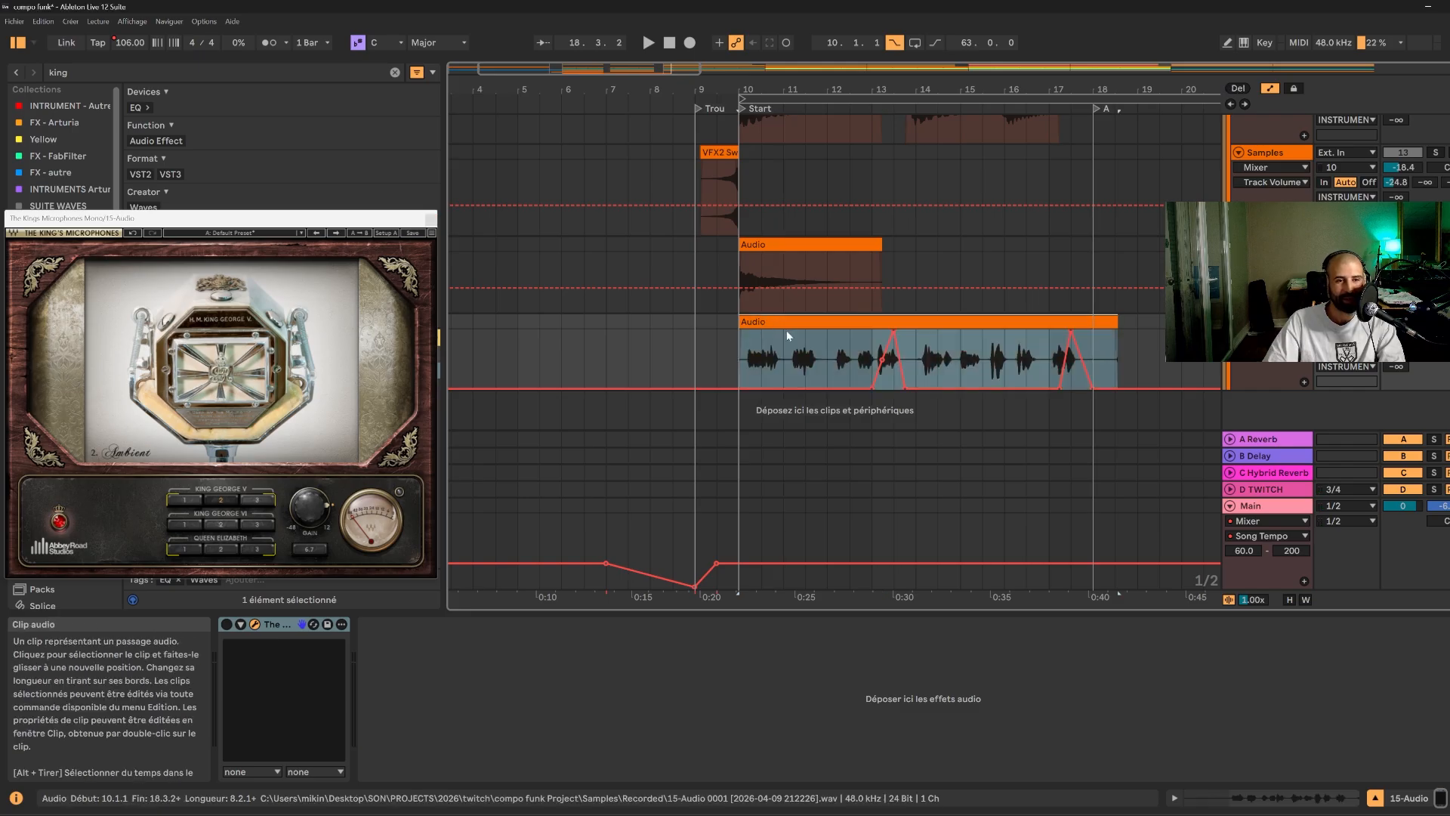
pyautogui.click(763, 362)
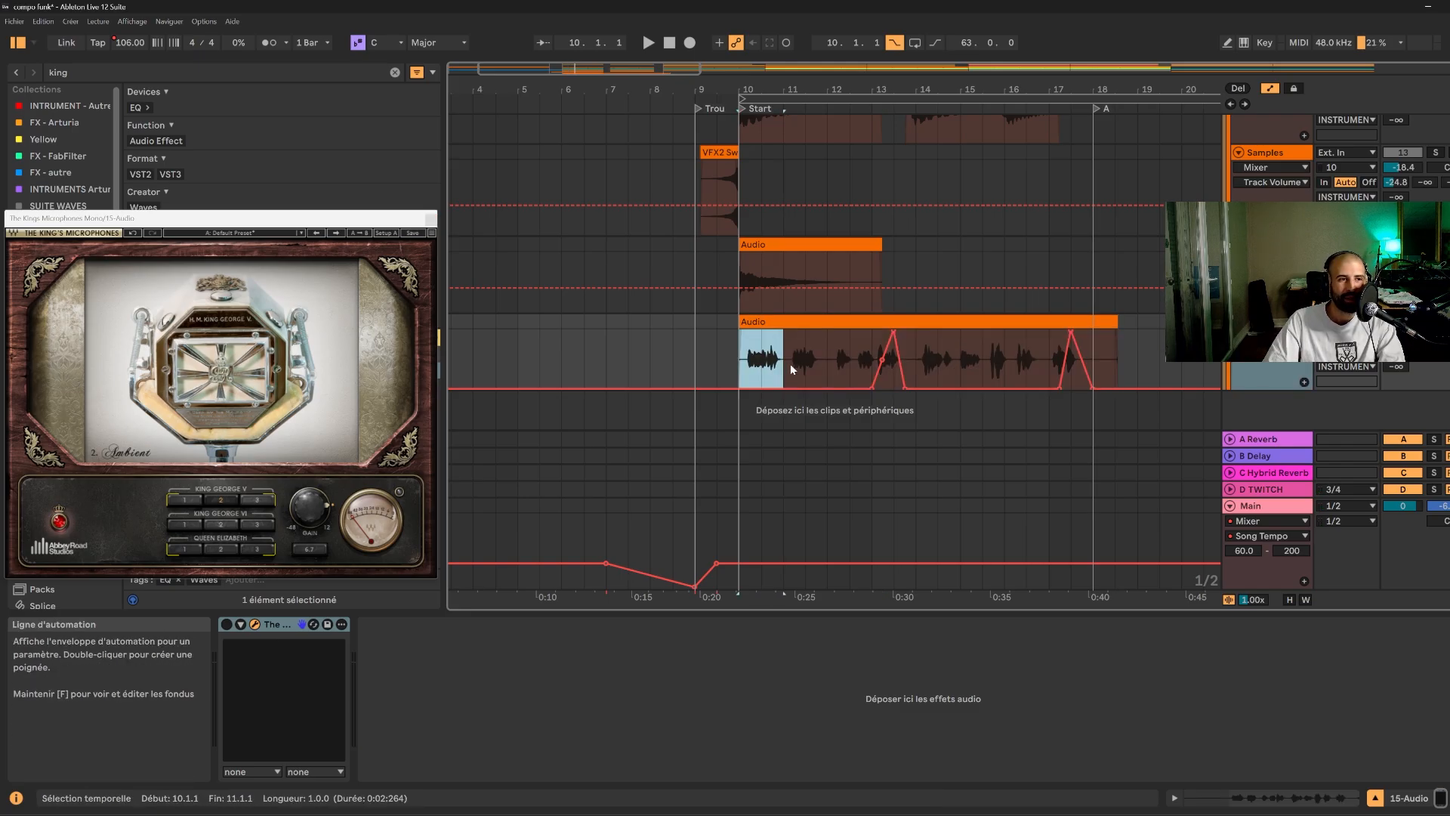
pyautogui.press('Left')
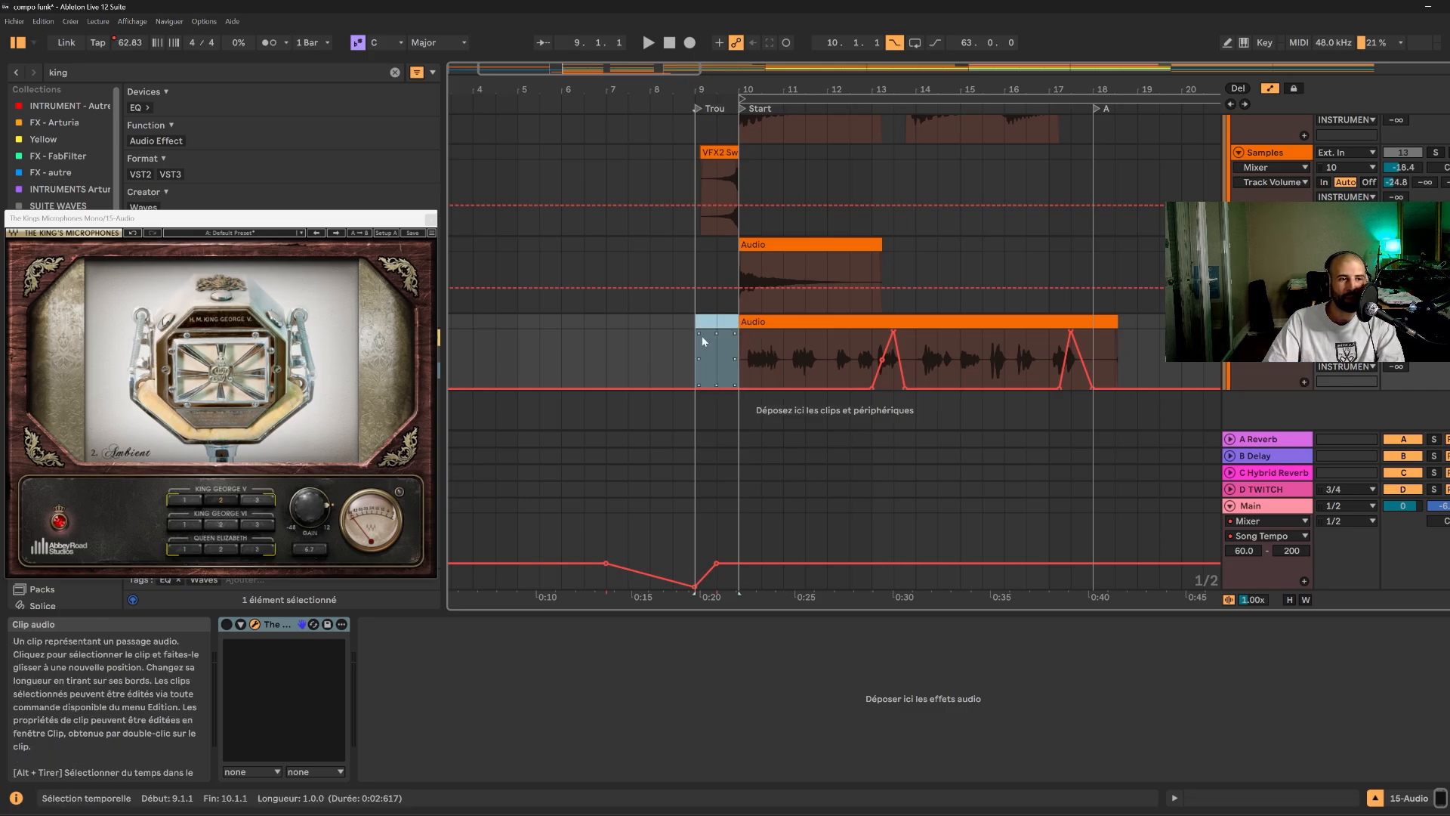
pyautogui.moveTo(629, 323); pyautogui.dragTo(736, 325)
# - Duplicate the 15 Audio track and trim the copied vocal clip so it ends at about 11.1.2
pyautogui.click(761, 348)
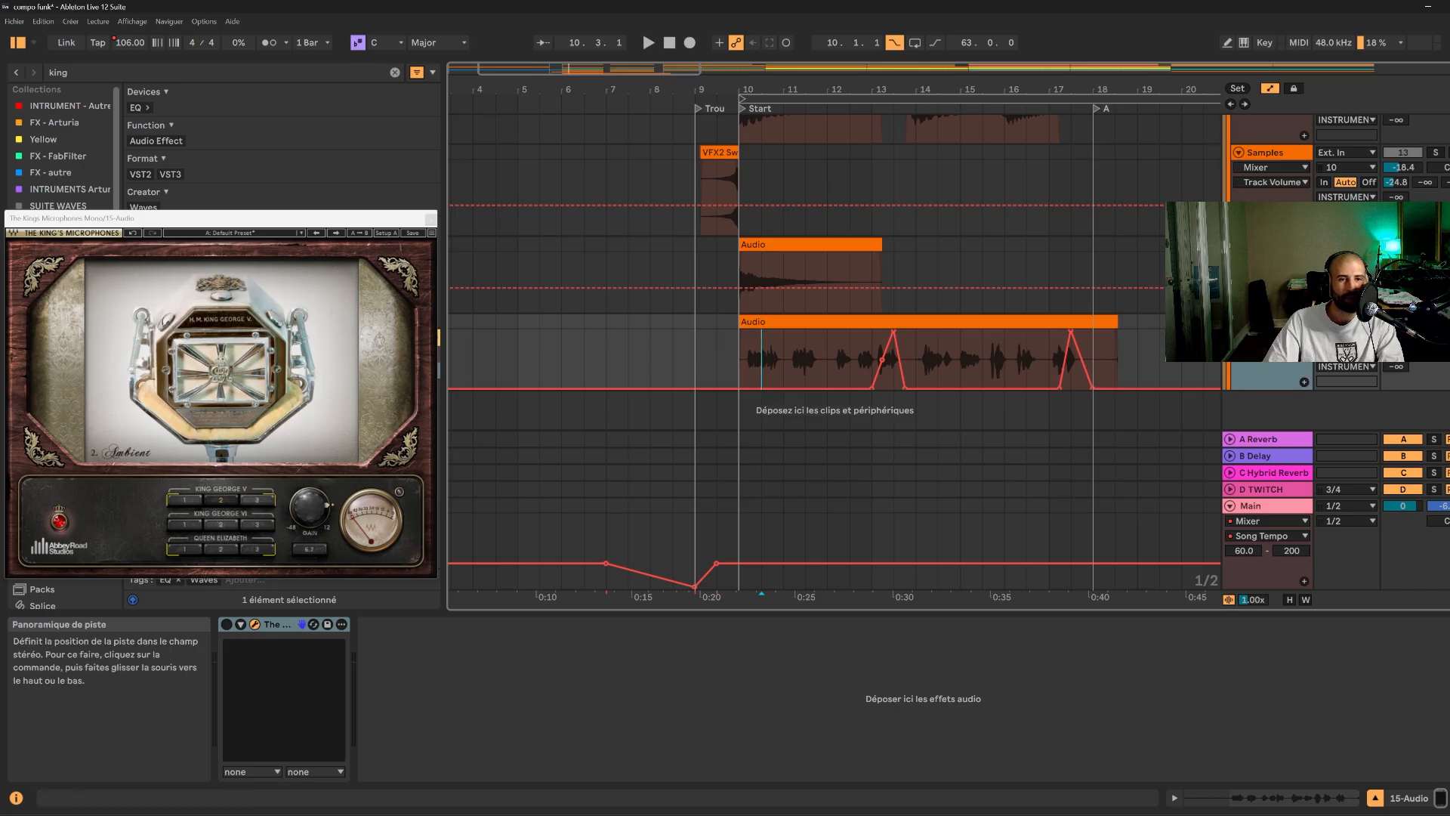
pyautogui.press('space')
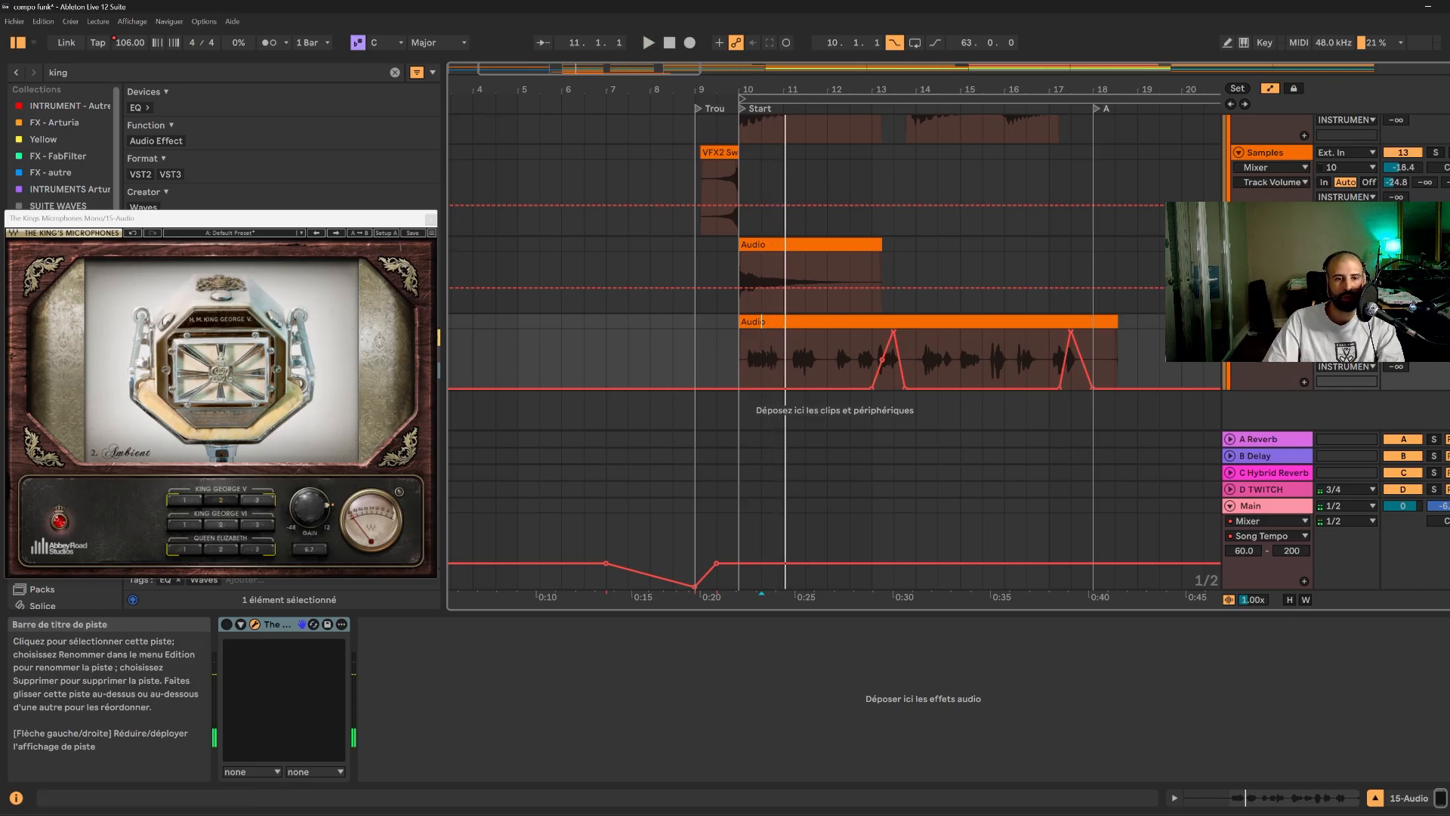
pyautogui.rightClick(1063, 325)
pyautogui.click(1096, 359)
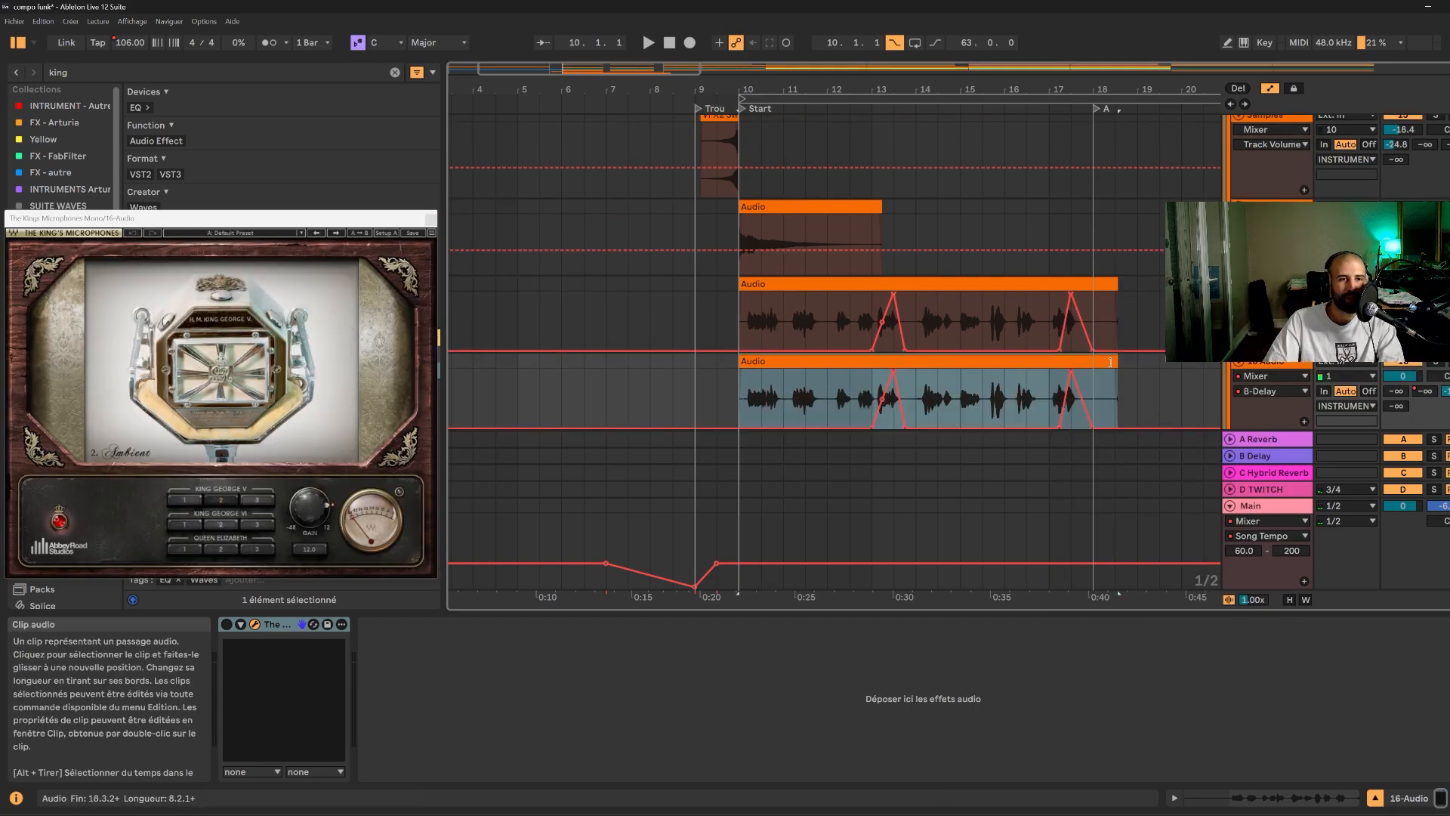
pyautogui.moveTo(1116, 385); pyautogui.dragTo(786, 378)
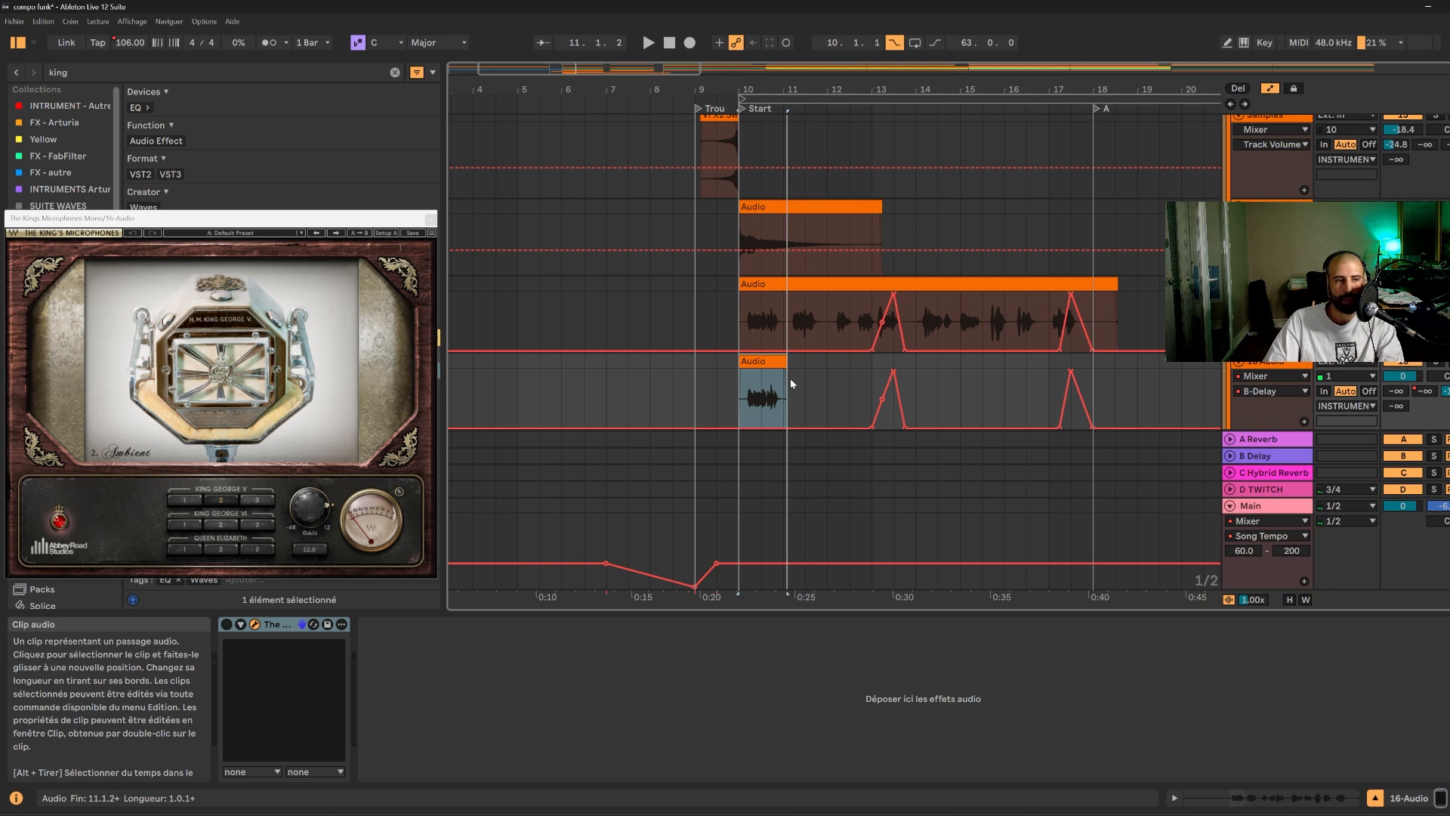
# - Remove the B-Delay send automation peaks around bars 13 and 17 on the 16-Audio track and play the trimmed vocal clip
pyautogui.click(894, 371)
pyautogui.click(881, 401)
pyautogui.click(1071, 371)
pyautogui.press('space')
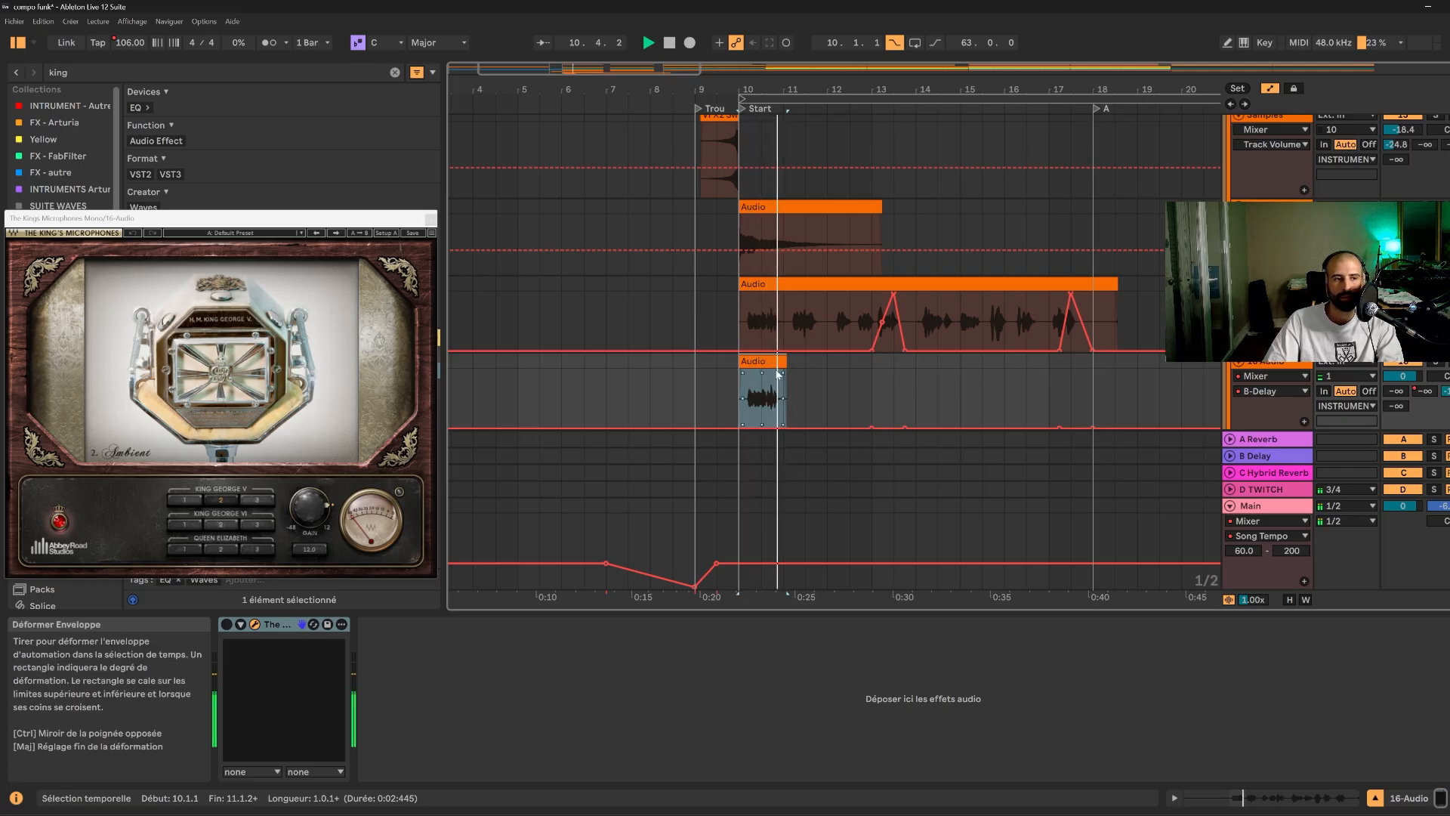
pyautogui.press('space')
# - Move the King's Microphones window out of the way and reset the C-Hybrid Reverb send on the 16-Audio track
pyautogui.moveTo(256, 218); pyautogui.dragTo(436, 619)
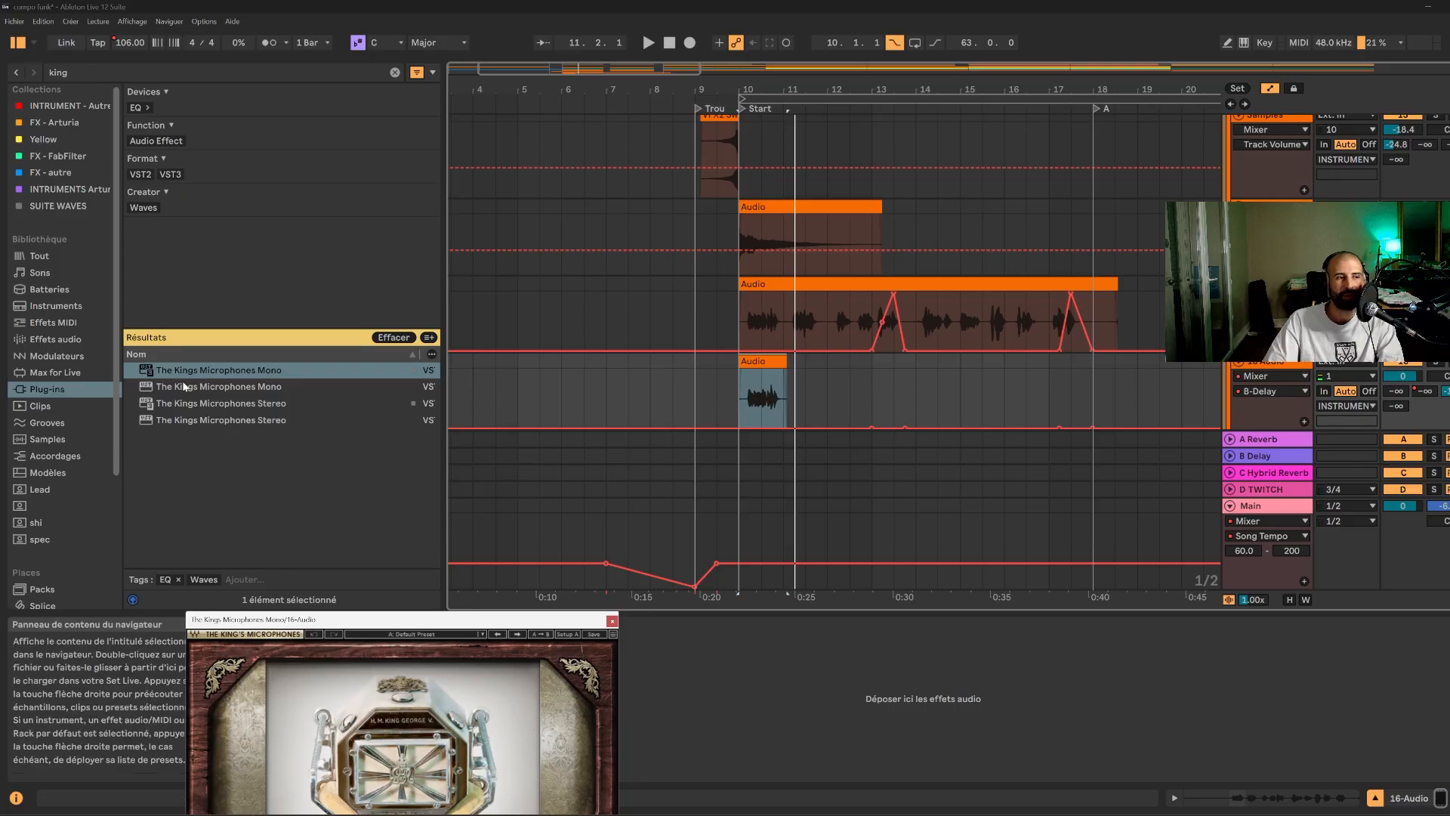
pyautogui.click(748, 357)
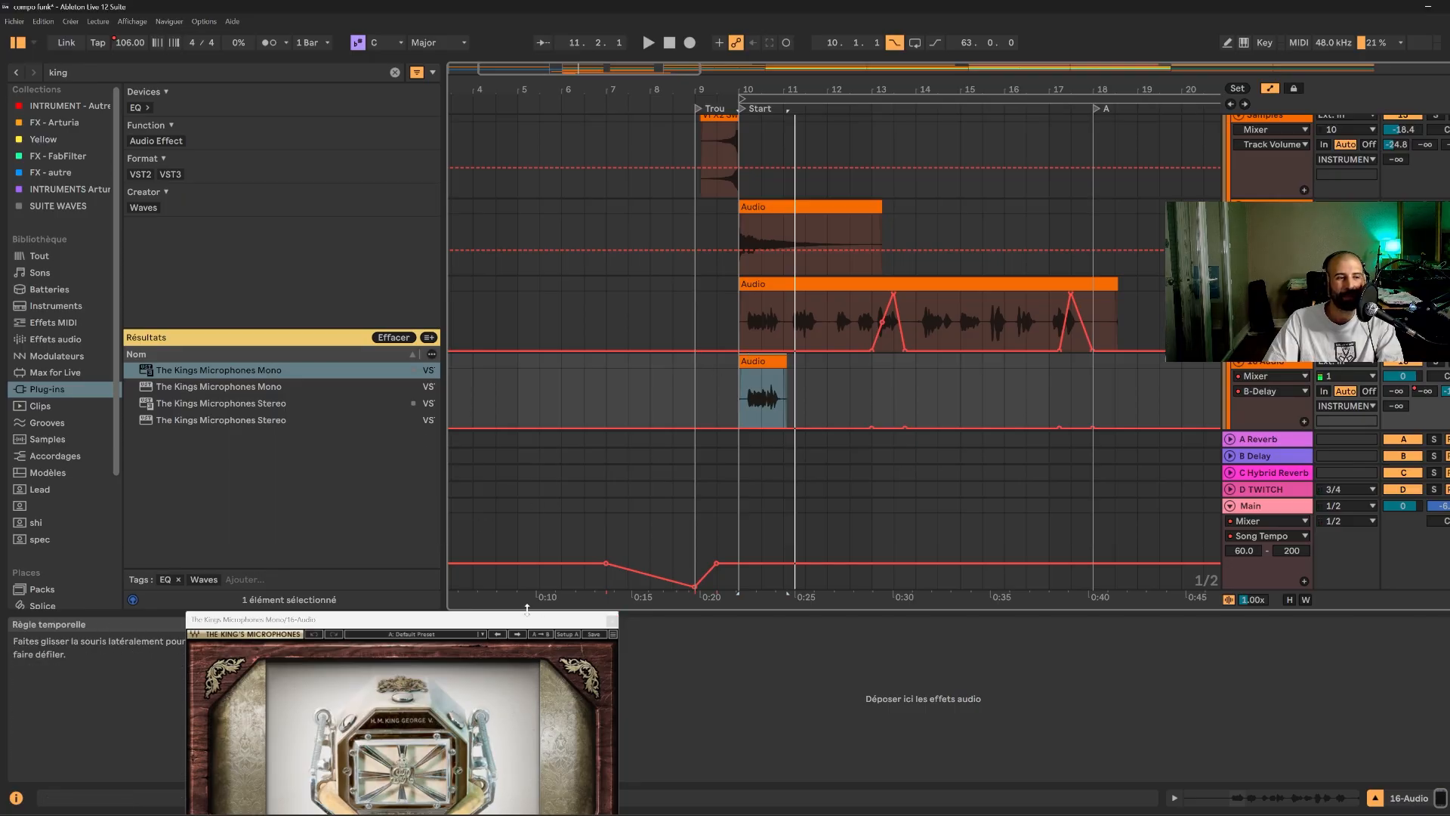
pyautogui.moveTo(555, 631); pyautogui.dragTo(865, 767)
pyautogui.click(741, 374)
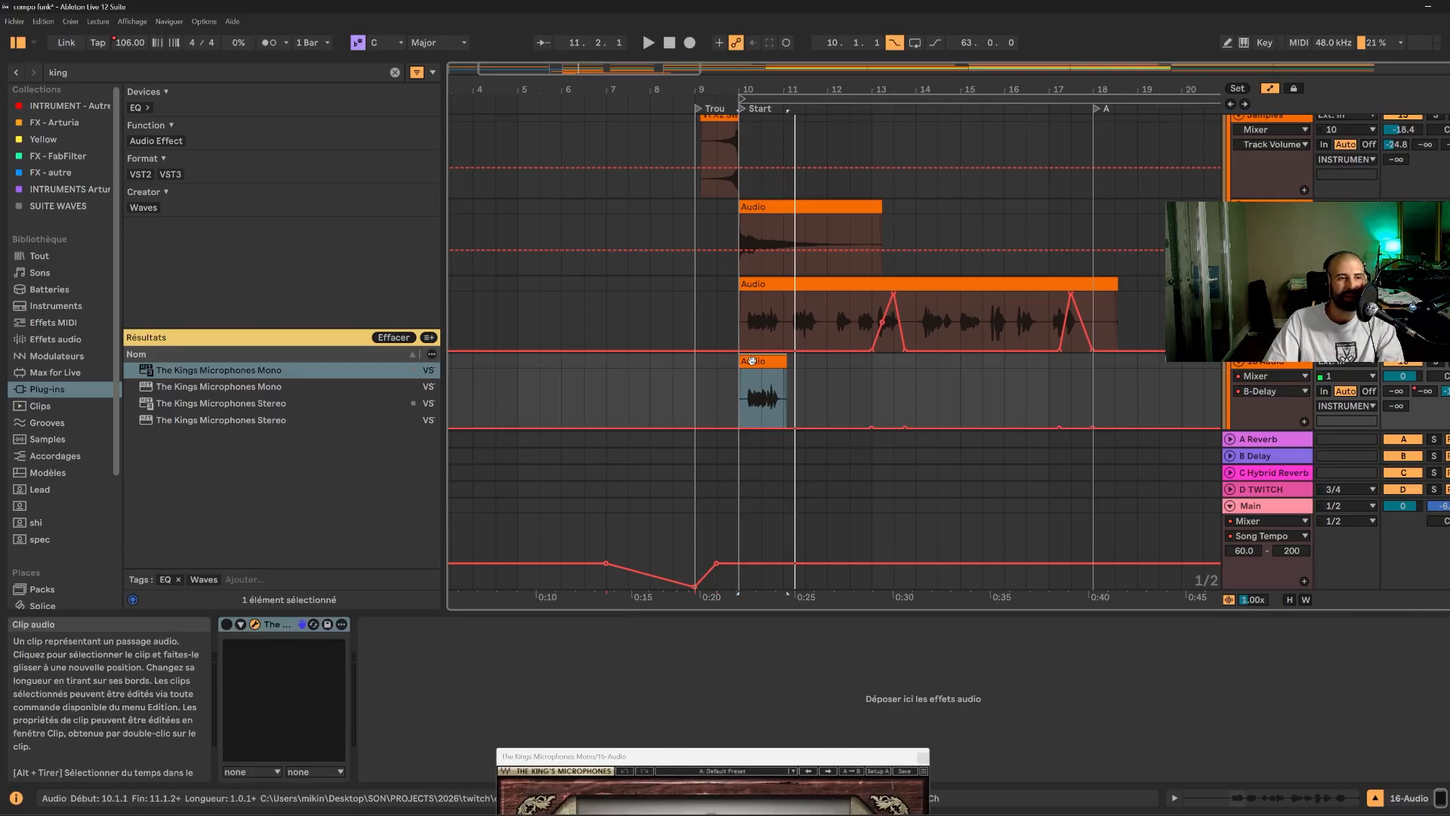
pyautogui.doubleClick(1445, 391)
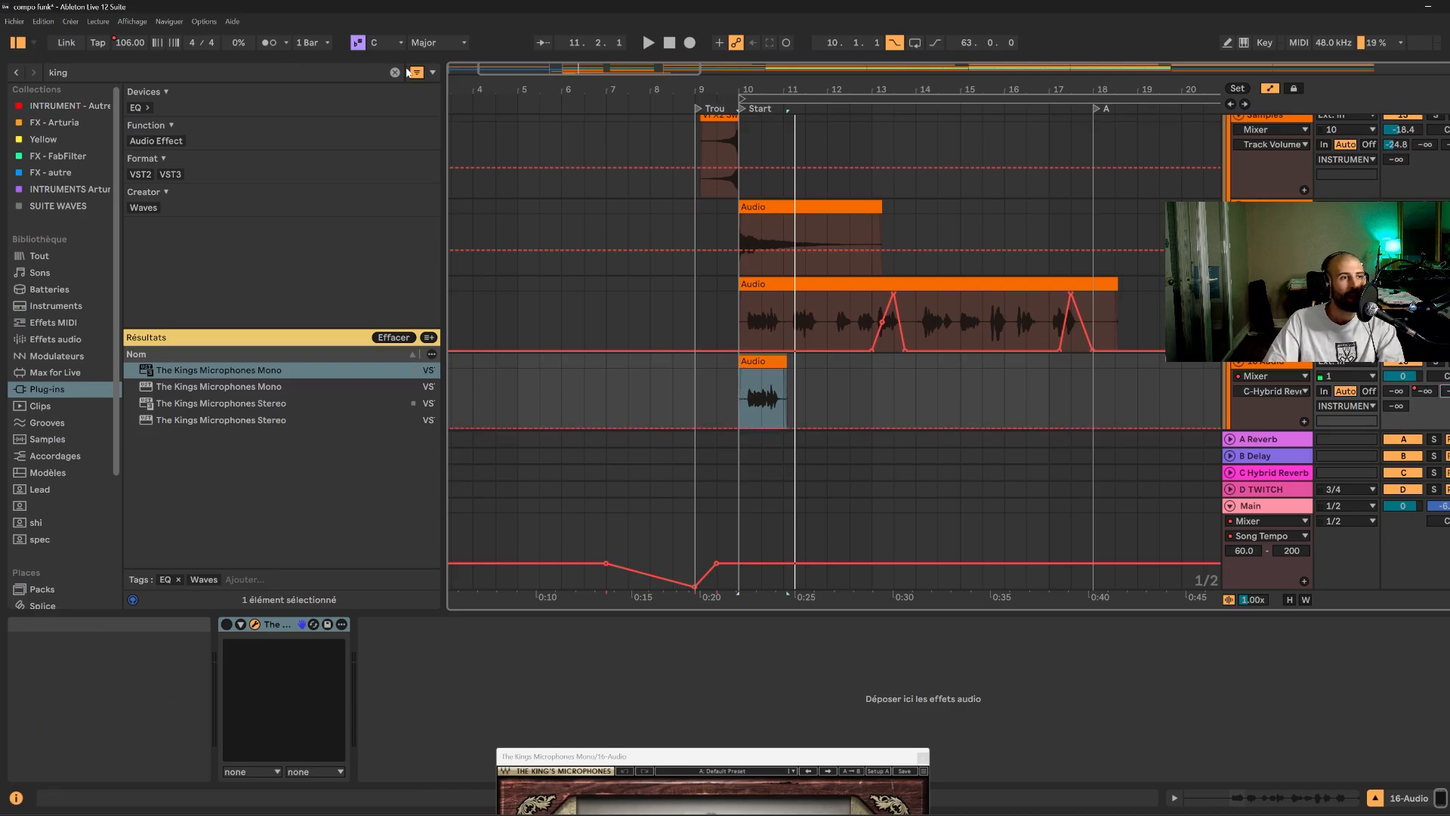
# - Clear the browser search and load the default Reverb audio effect onto the 16-Audio track
pyautogui.click(395, 72)
pyautogui.click(56, 339)
pyautogui.scroll(-2, 255, 438)
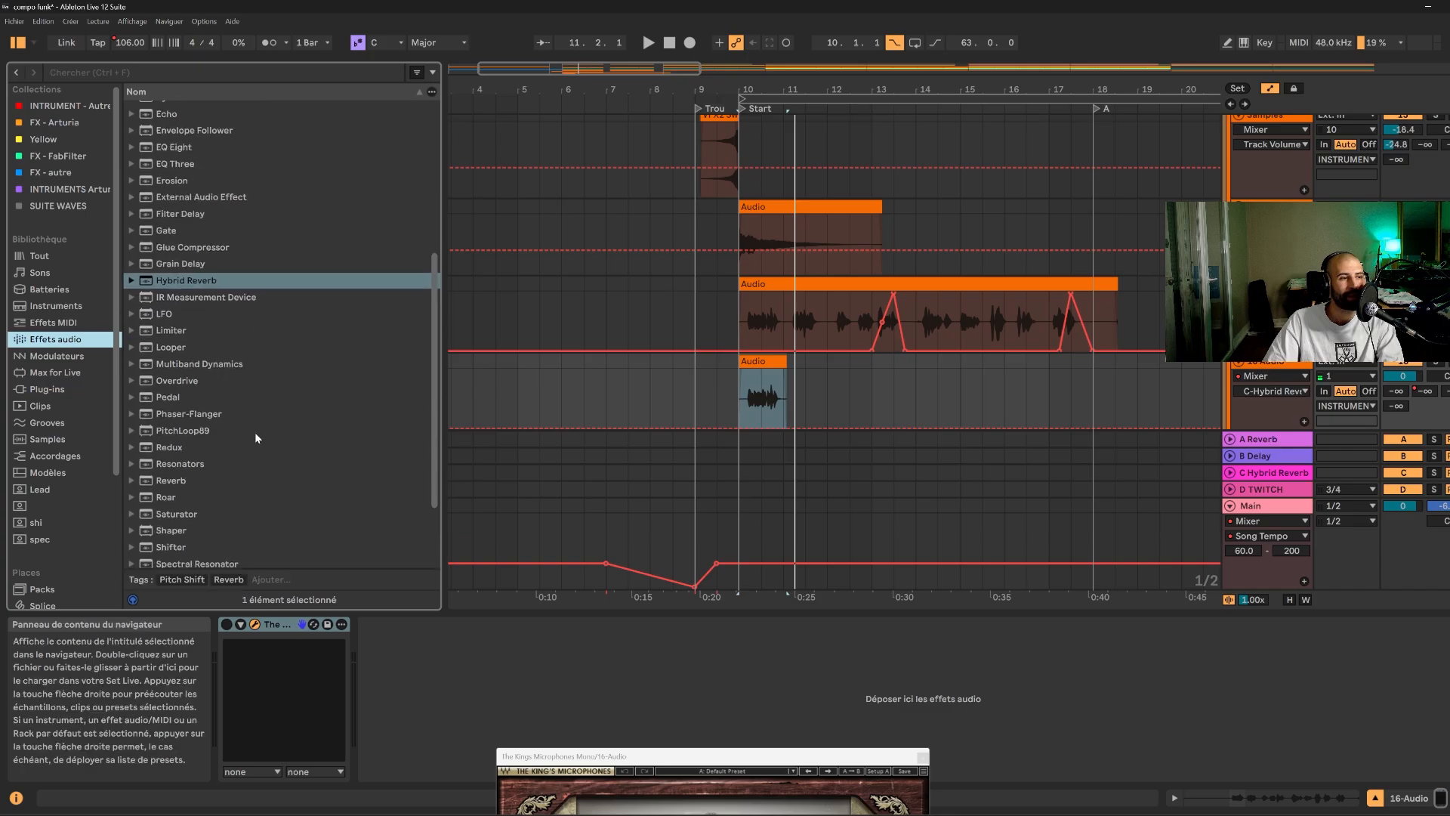
pyautogui.doubleClick(170, 481)
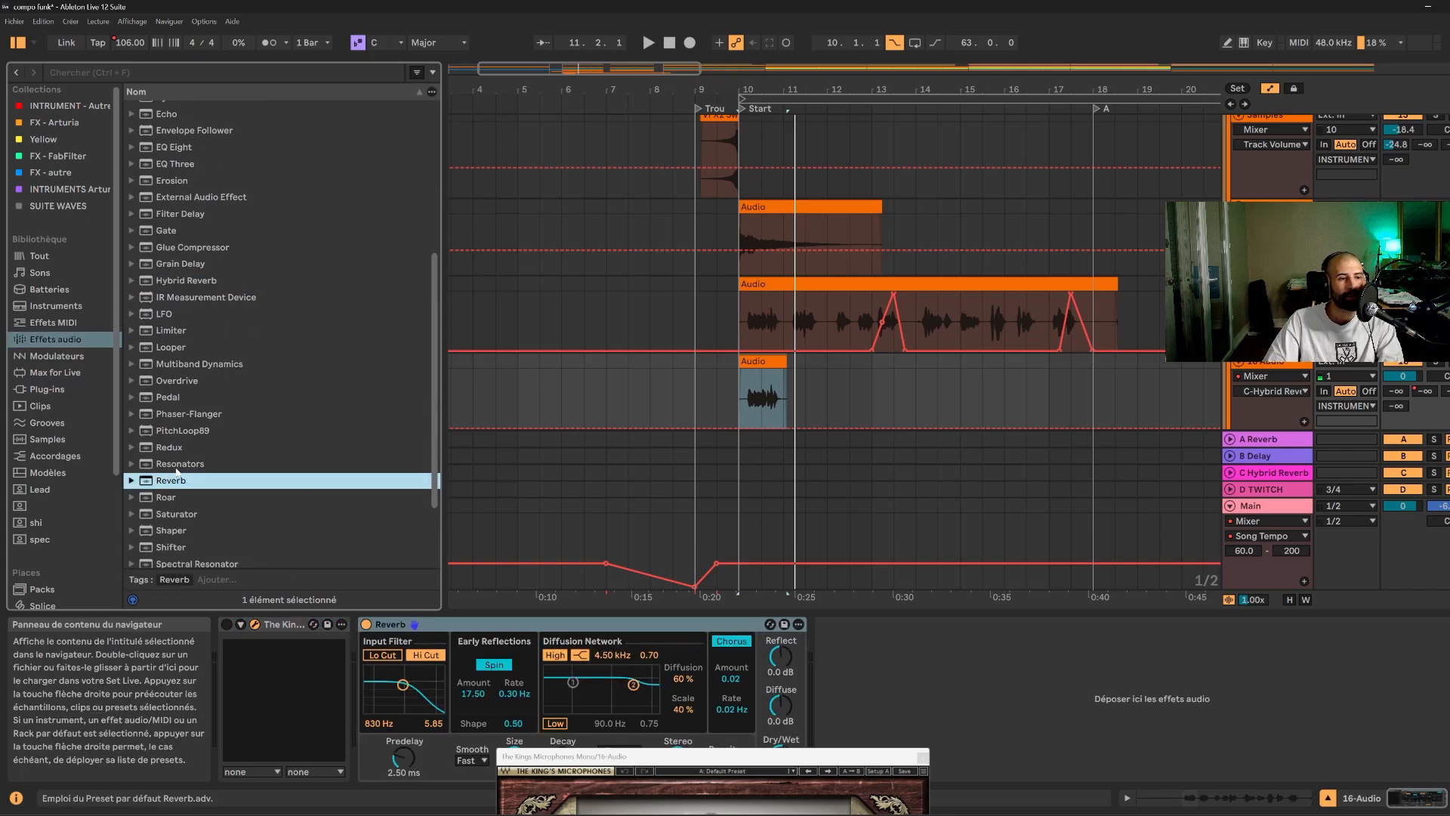
# - Turn off the Reverb's input Hi Cut, set its Diffusion Network high filter to 16.0 kHz and its decay to 5.21 s
pyautogui.moveTo(575, 755); pyautogui.dragTo(1063, 714)
pyautogui.click(423, 656)
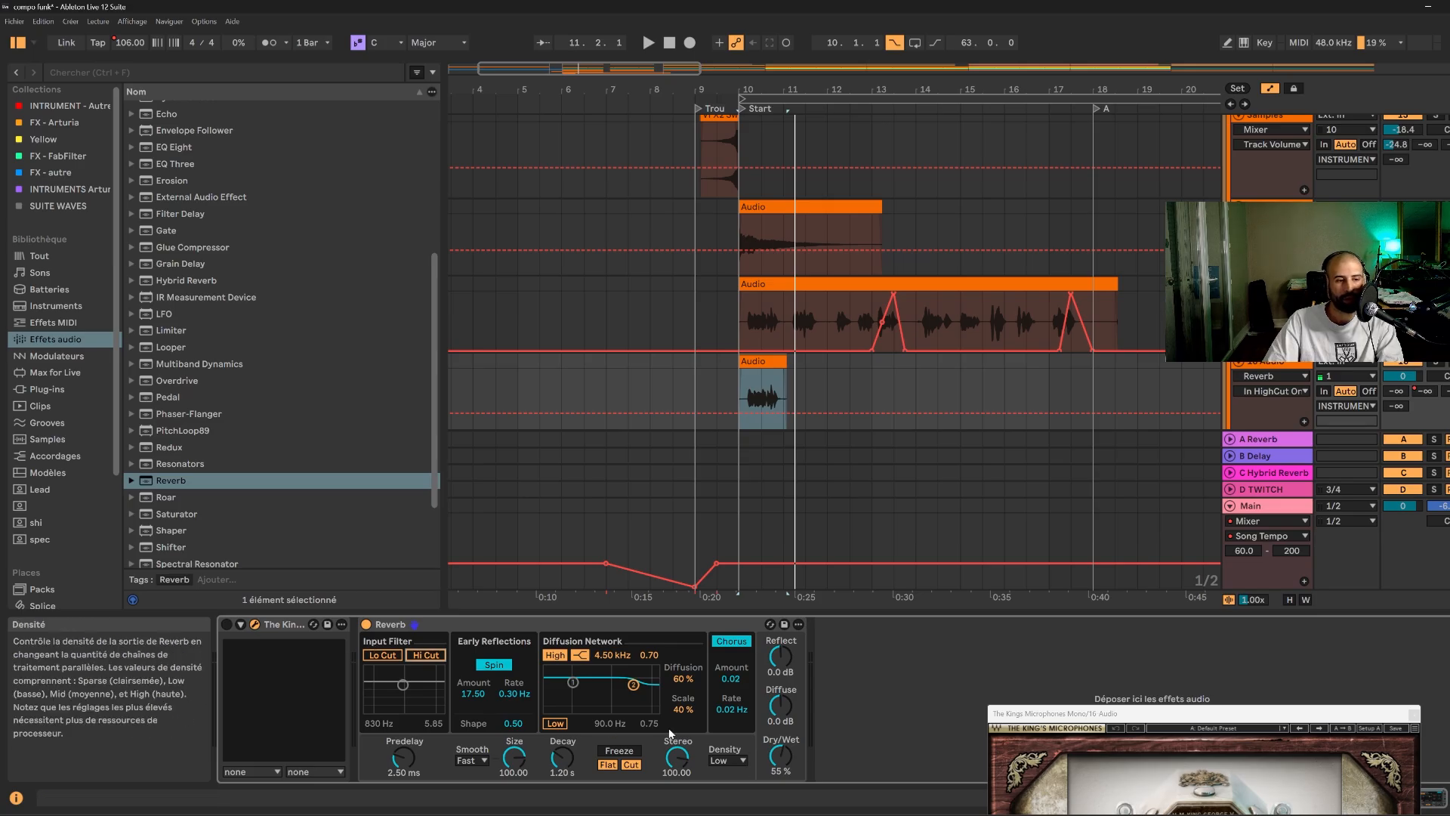
pyautogui.moveTo(632, 684); pyautogui.dragTo(653, 679)
pyautogui.press('space')
pyautogui.moveTo(574, 754)
pyautogui.mouseDown()
pyautogui.moveTo(573, 721)
pyautogui.moveTo(561, 754)
pyautogui.mouseUp()
pyautogui.press('space')
pyautogui.press('space')
pyautogui.press('space')
# - Solo the 16-Audio track and set the Reverb's Dry/Wet to 74% while listening to the vocal phrase
pyautogui.click(1438, 362)
pyautogui.press('space')
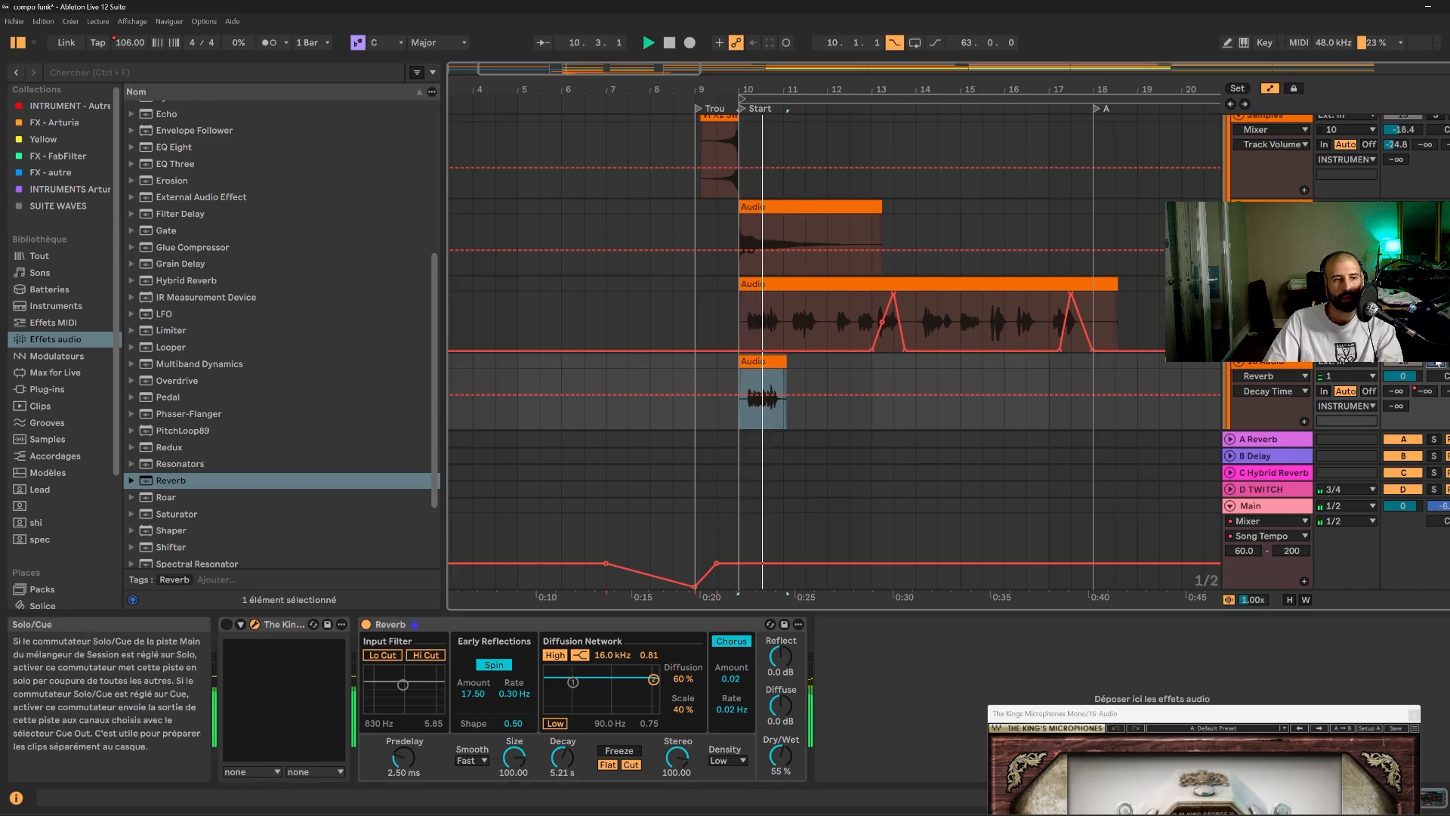
pyautogui.press('space')
pyautogui.moveTo(781, 757); pyautogui.dragTo(780, 755)
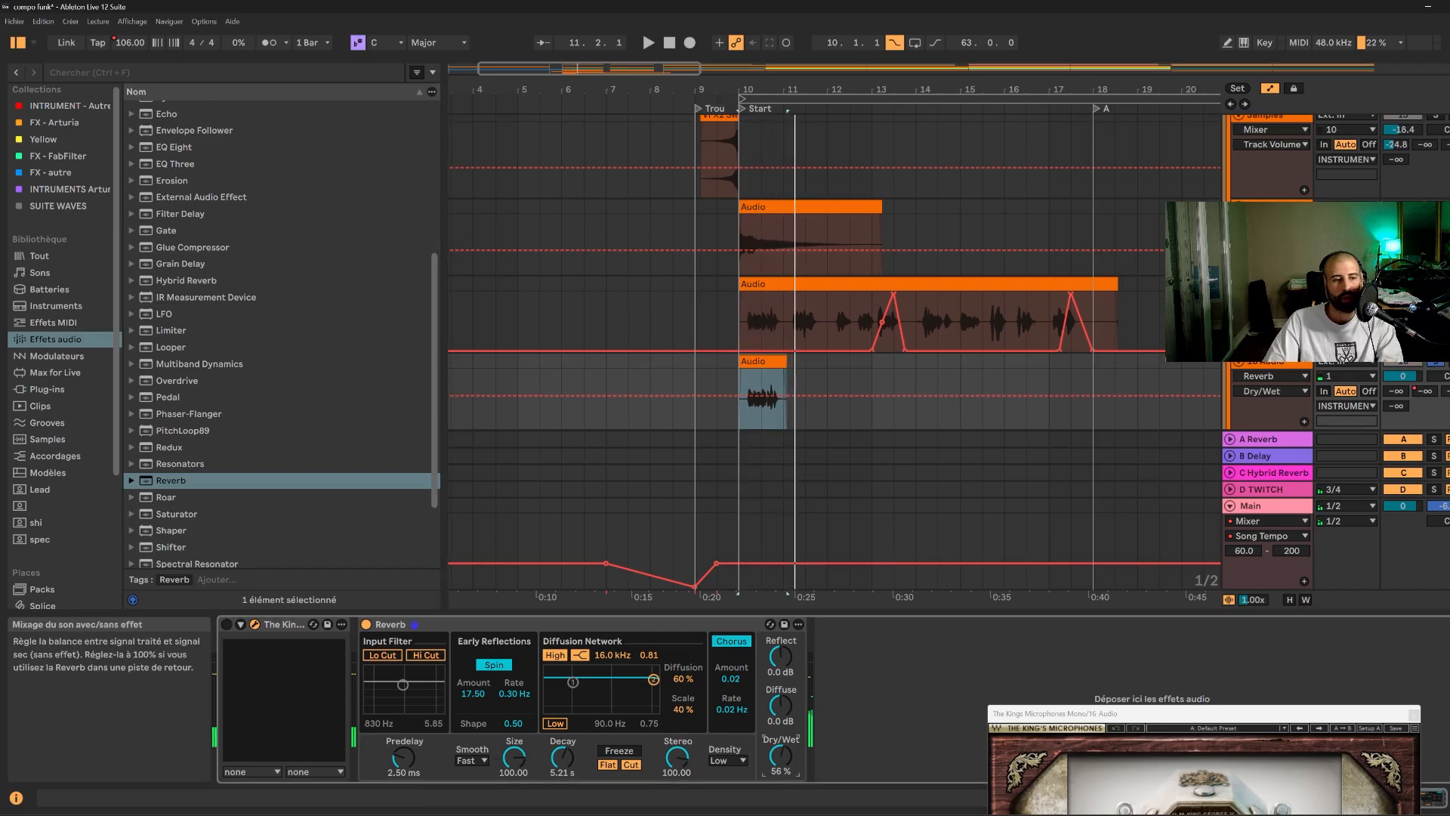
pyautogui.press('space')
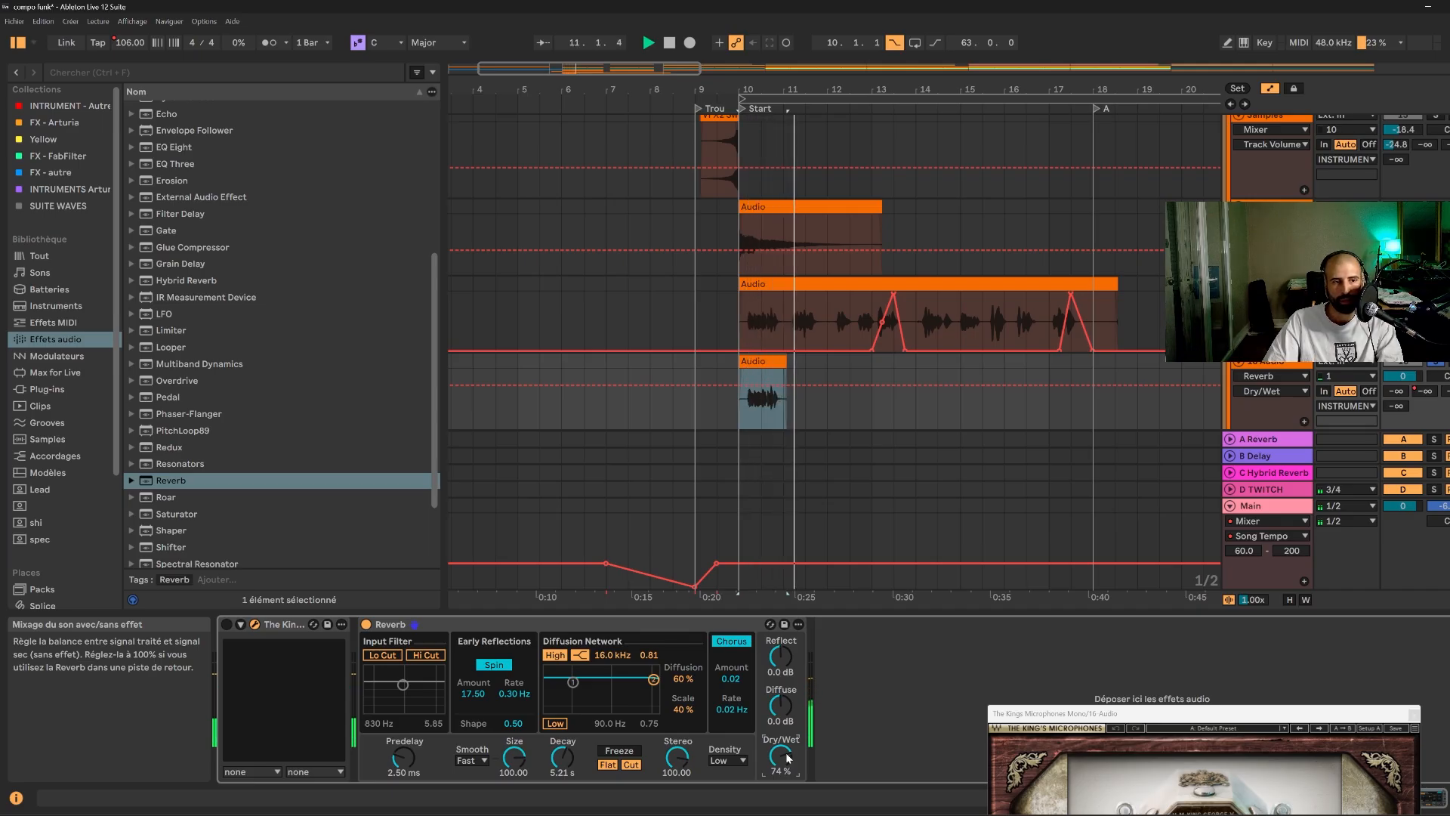
pyautogui.press('space')
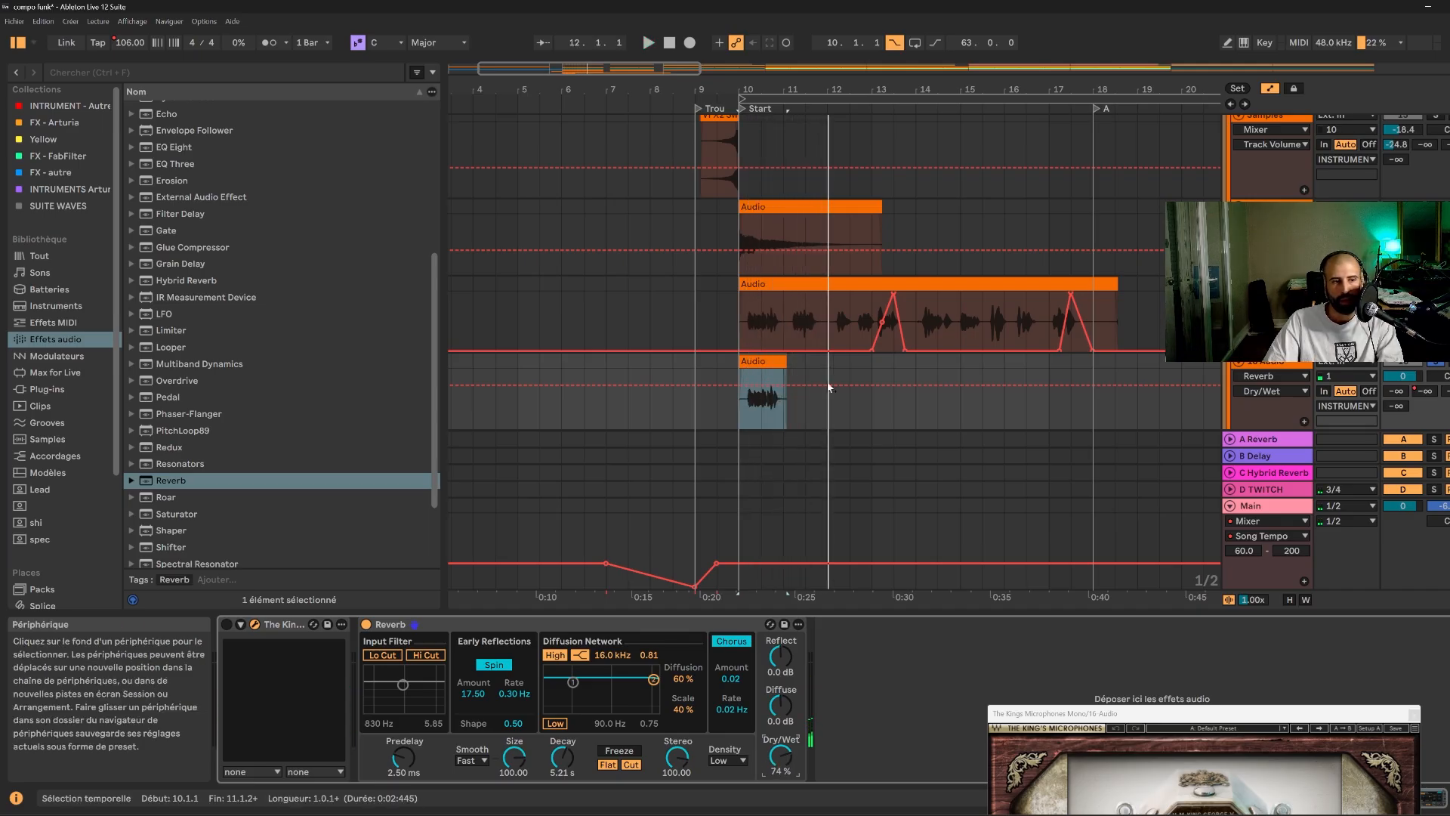
# - Bounce the 16-Audio track in place and extend the bounced clip's end to about 13.4.1
pyautogui.click(1266, 368)
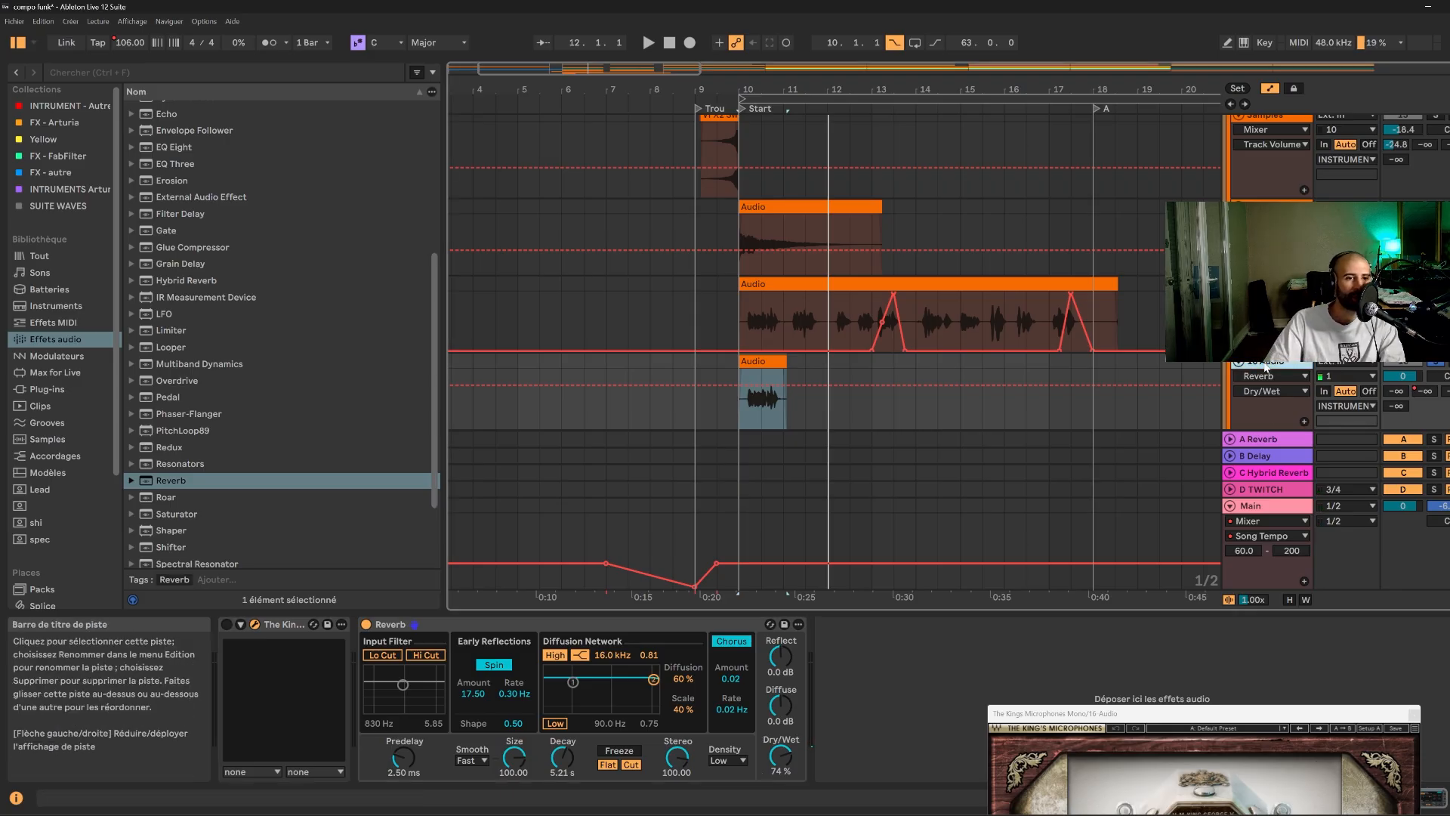
pyautogui.rightClick(1266, 368)
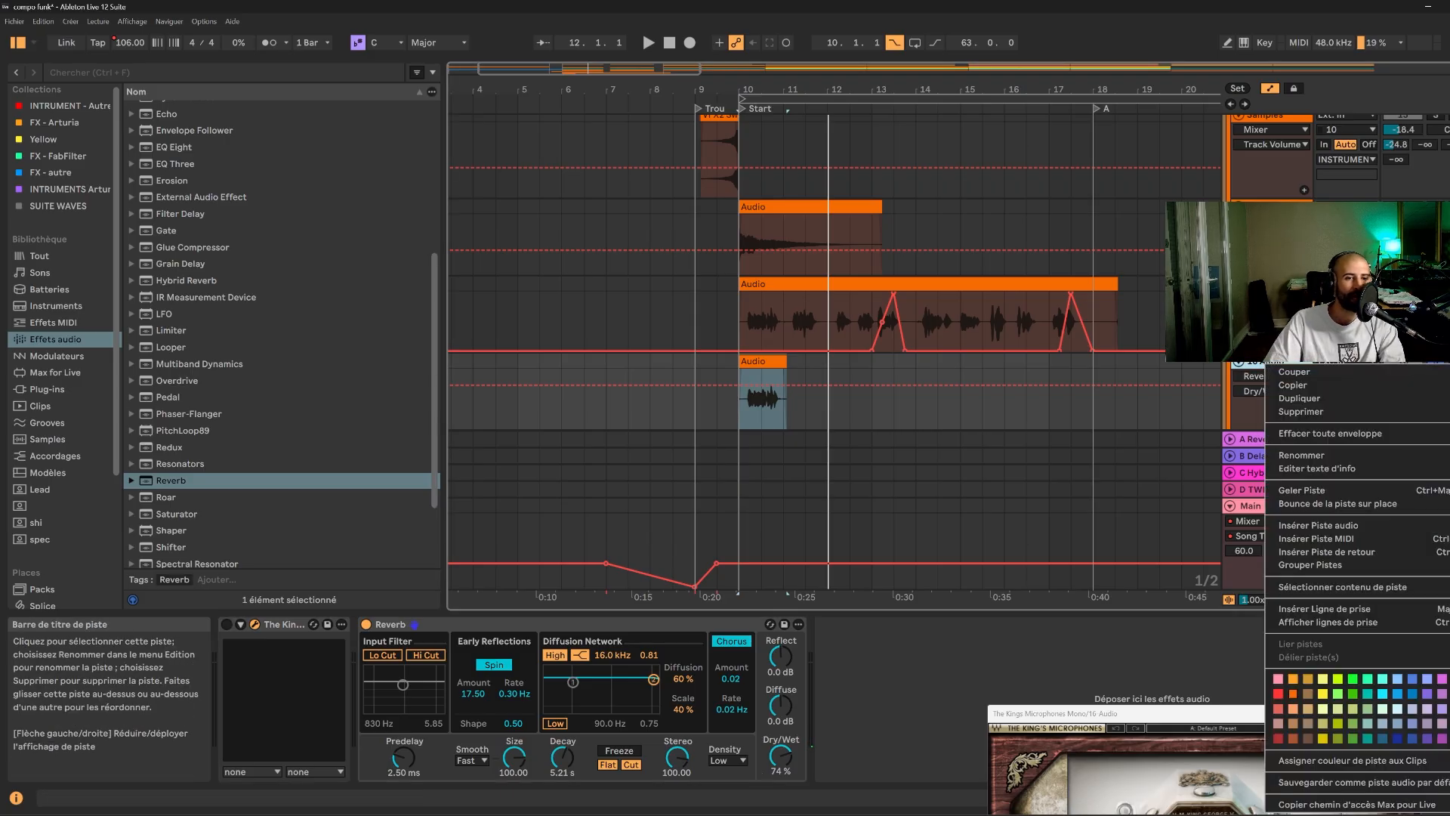
pyautogui.click(1305, 503)
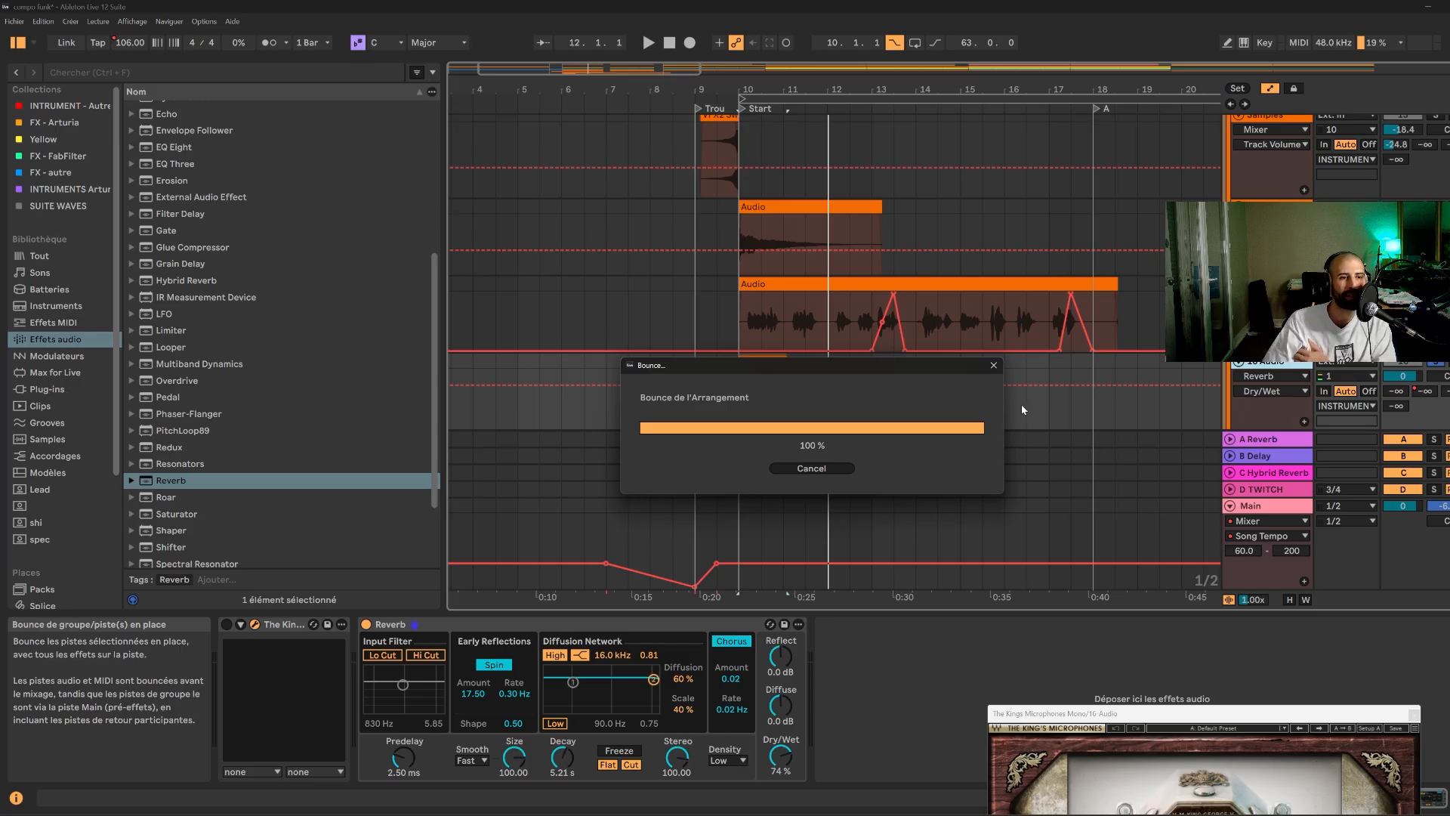
pyautogui.click(797, 408)
pyautogui.moveTo(788, 361); pyautogui.dragTo(905, 361)
pyautogui.click(761, 400)
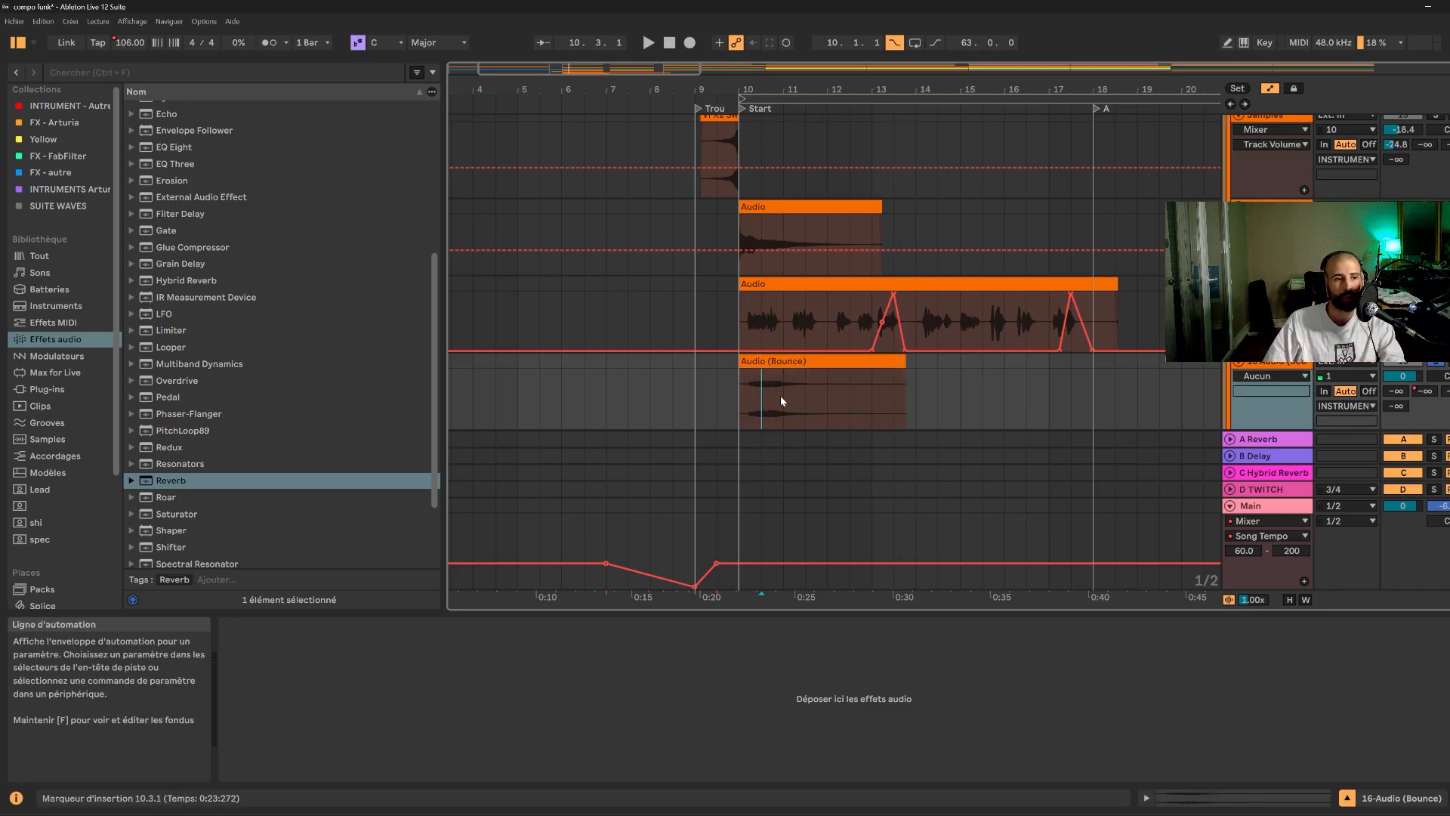
# - Cut the reverb tail from 11.1.1 to the clip's end, delete the remaining vocal part and paste the tail at 8.1.1
pyautogui.moveTo(778, 393); pyautogui.dragTo(906, 393)
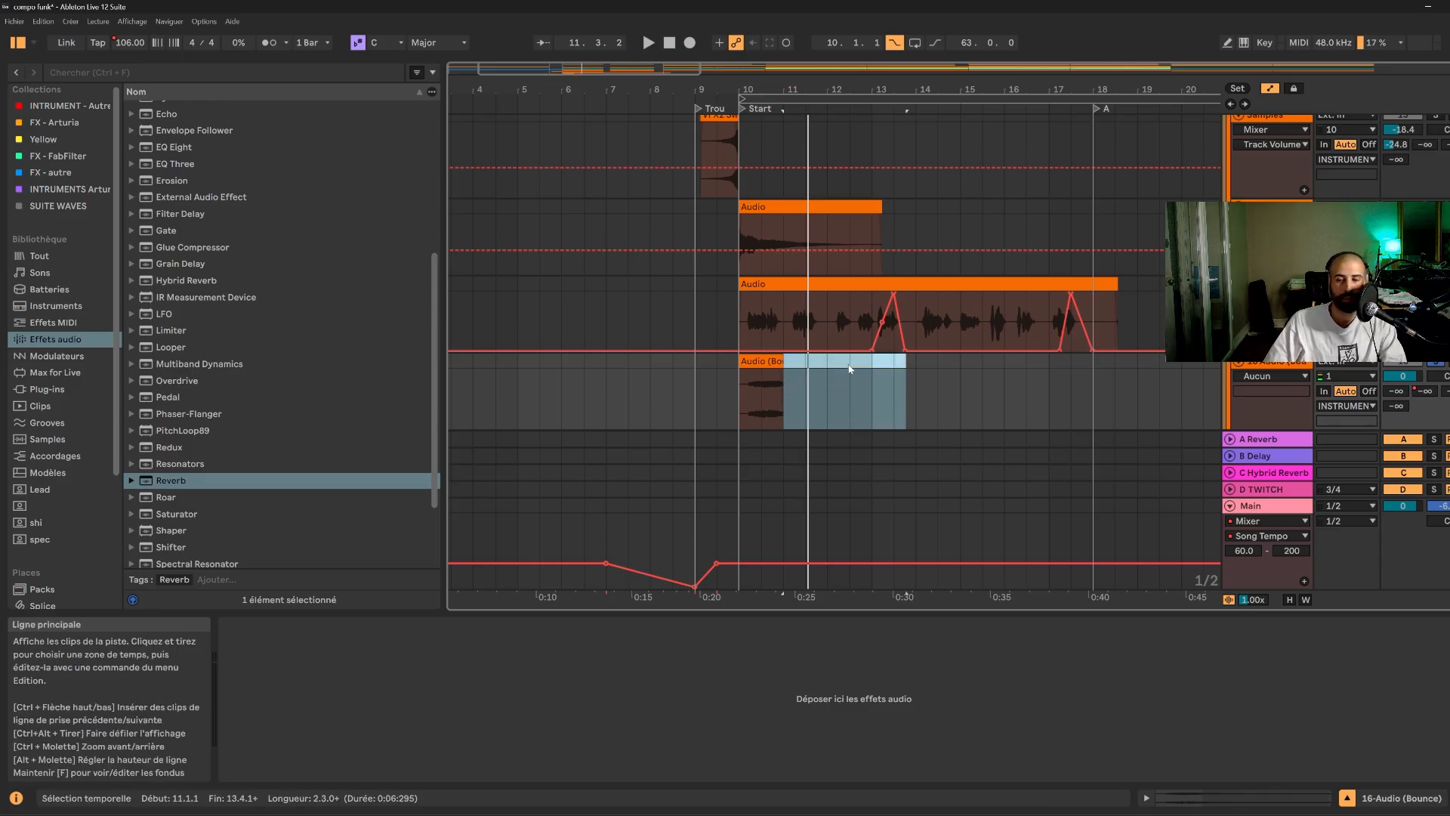
pyautogui.click(759, 367)
pyautogui.press('Delete')
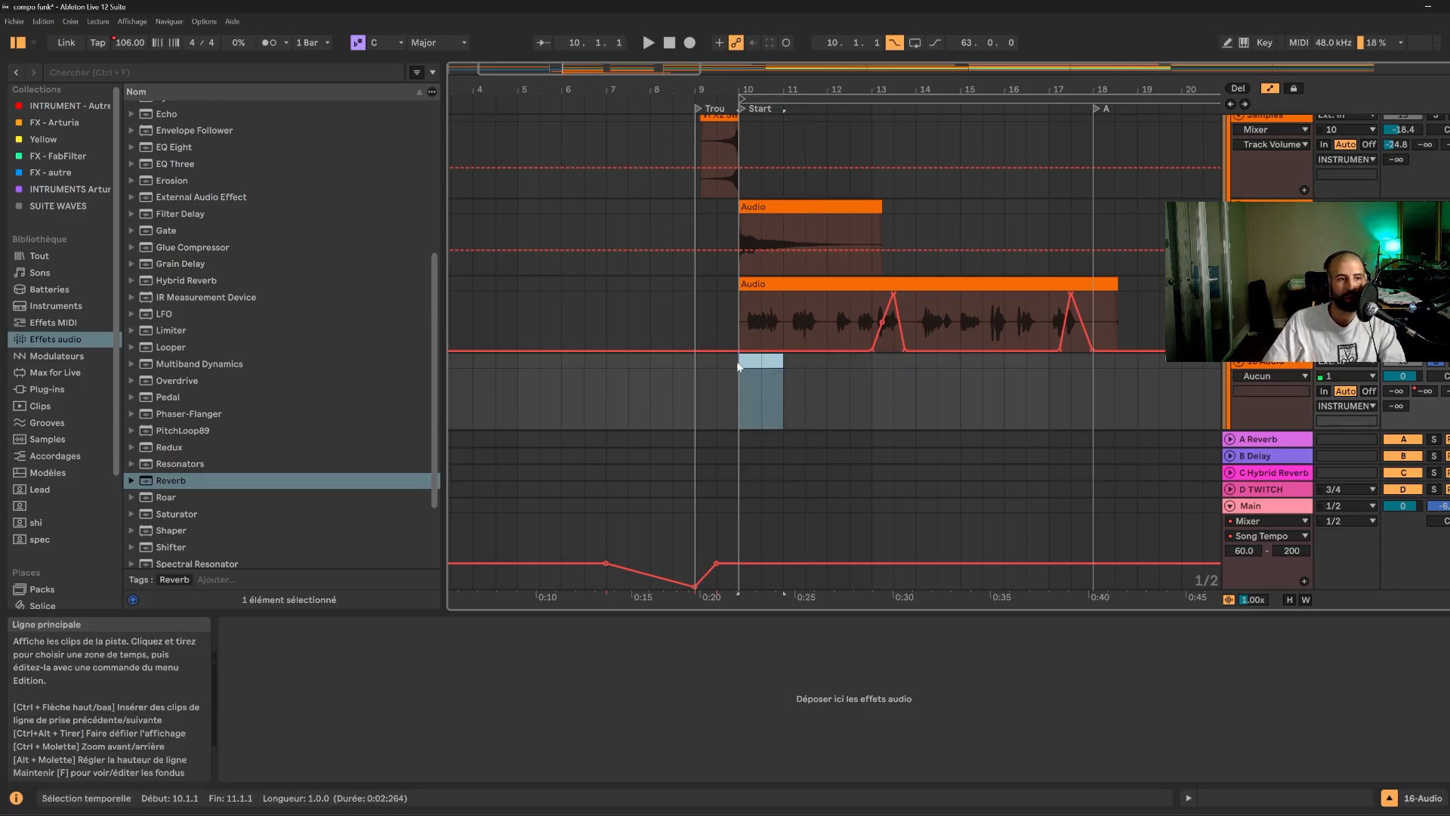
pyautogui.click(644, 369)
pyautogui.hotkey('ctrl', 'v')
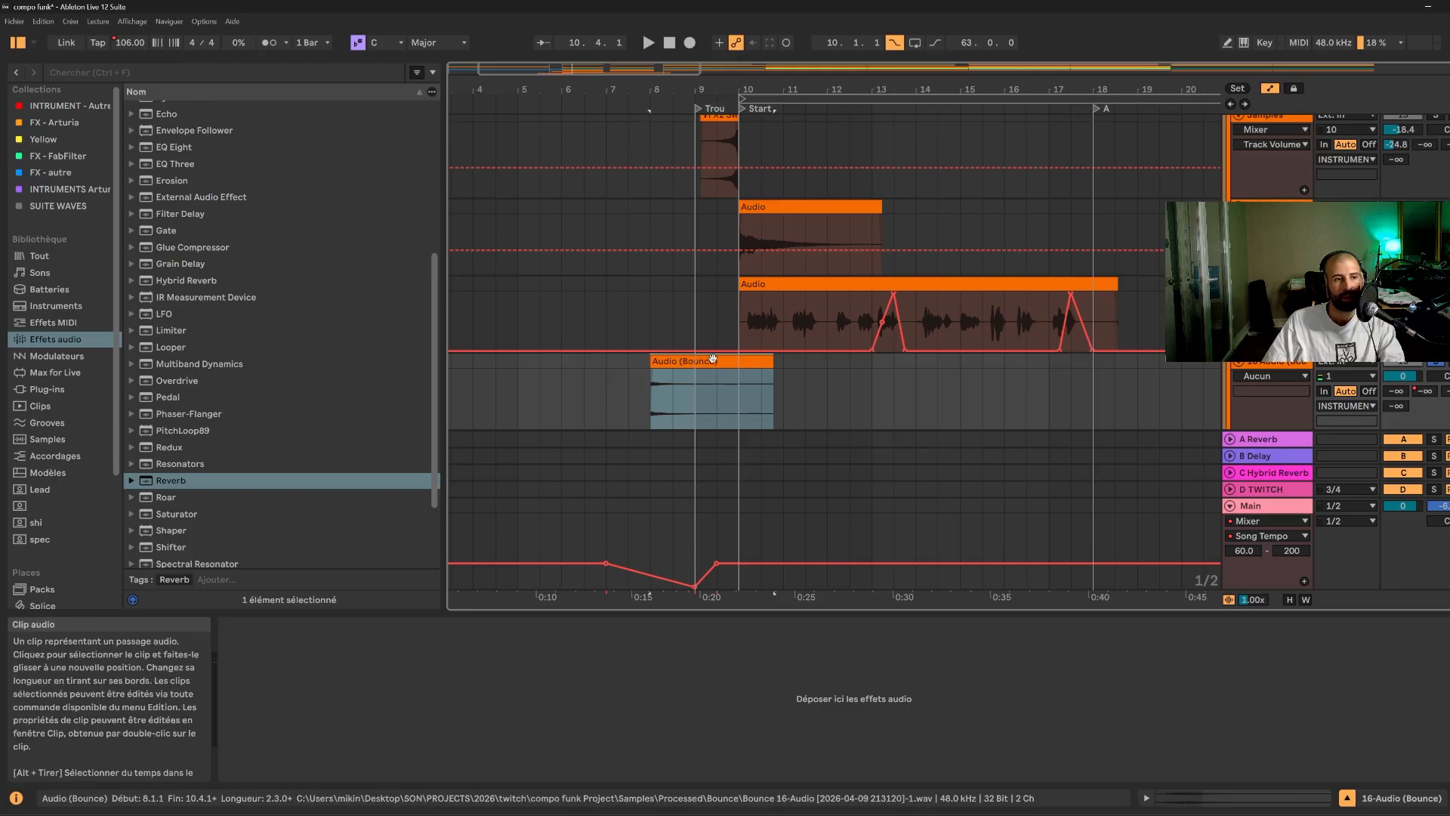
# - Reverse the pasted Audio (Bounce) reverb-tail clip
pyautogui.click(708, 366)
pyautogui.scroll(-3, 319, 678)
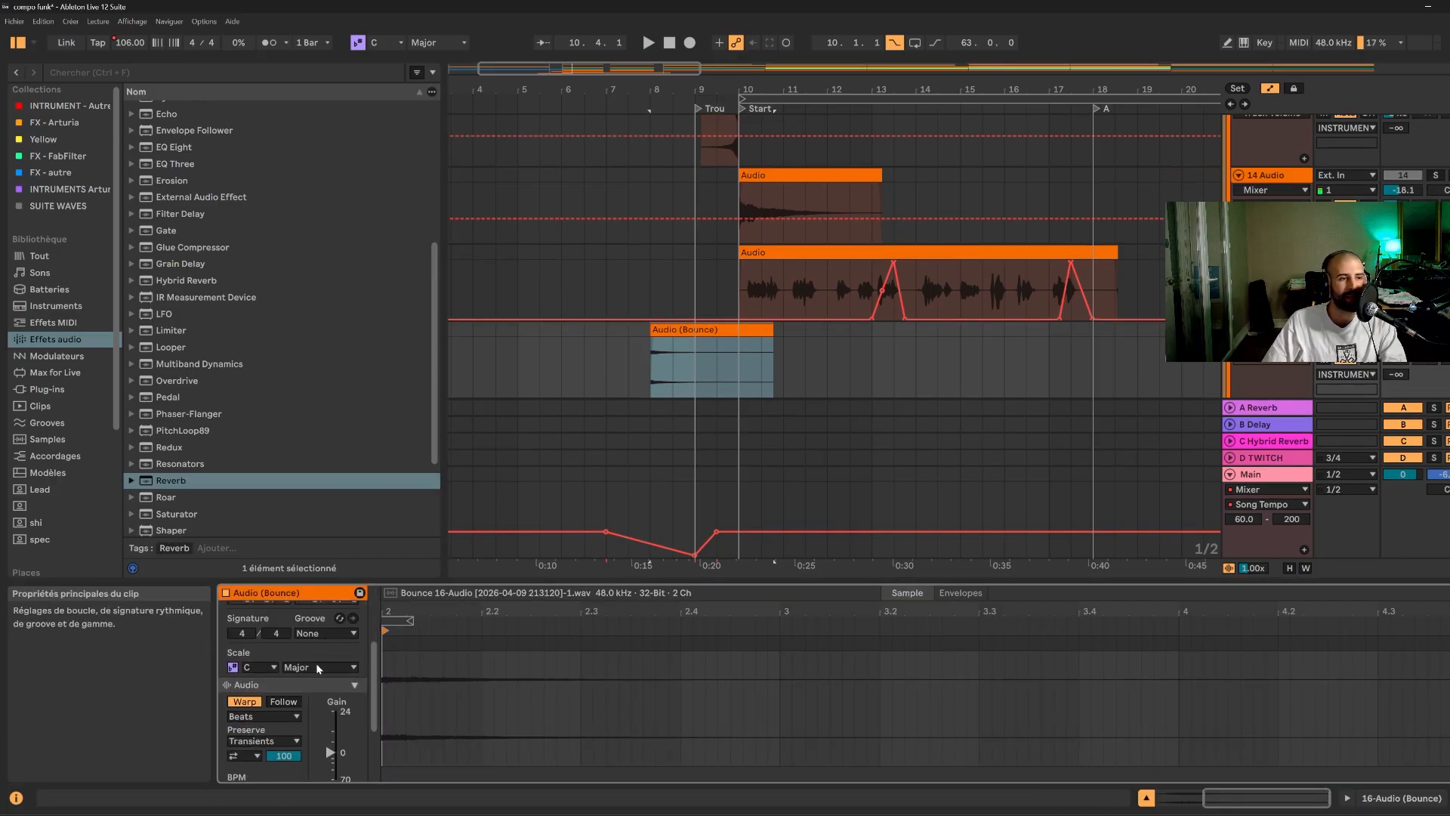
pyautogui.click(711, 329)
pyautogui.scroll(-3, 276, 698)
pyautogui.scroll(-2, 276, 698)
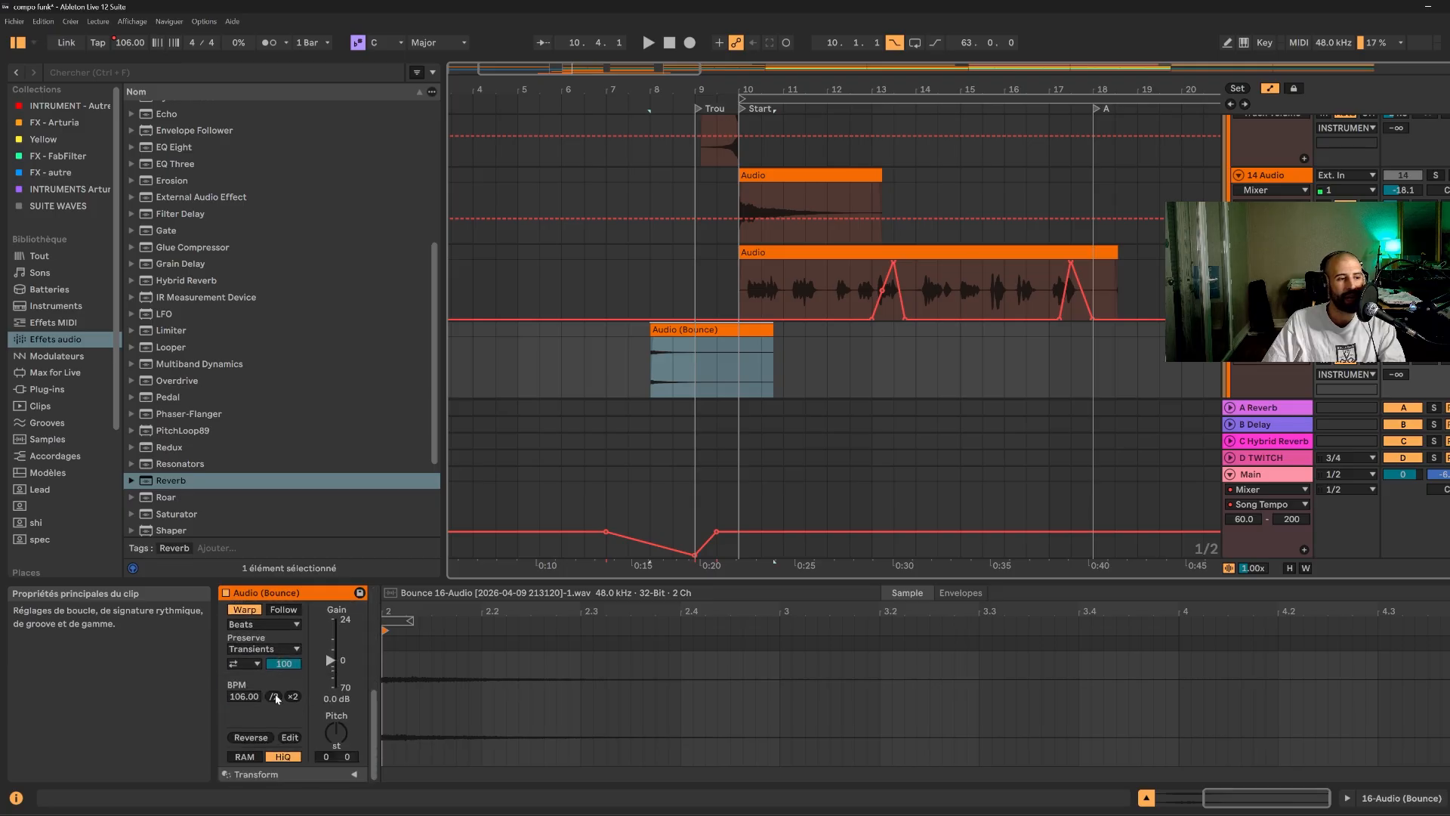
pyautogui.click(251, 737)
# - Move the reversed tail clip earlier so it ends at the Start marker, 10.1.1, and play it from 9.1.3
pyautogui.moveTo(773, 379); pyautogui.dragTo(752, 378)
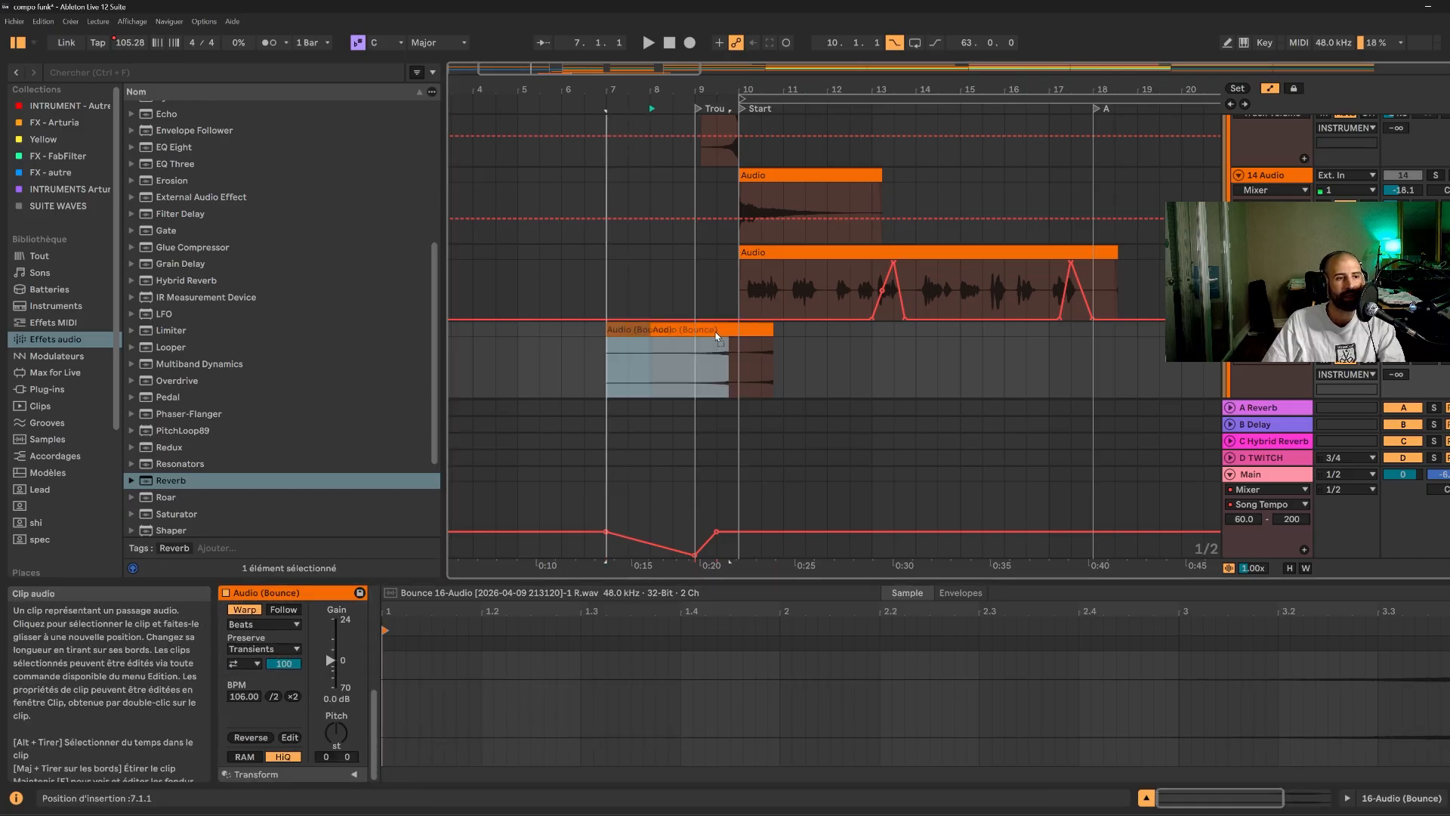
pyautogui.moveTo(730, 89); pyautogui.dragTo(809, 211)
pyautogui.moveTo(867, 333); pyautogui.dragTo(845, 333)
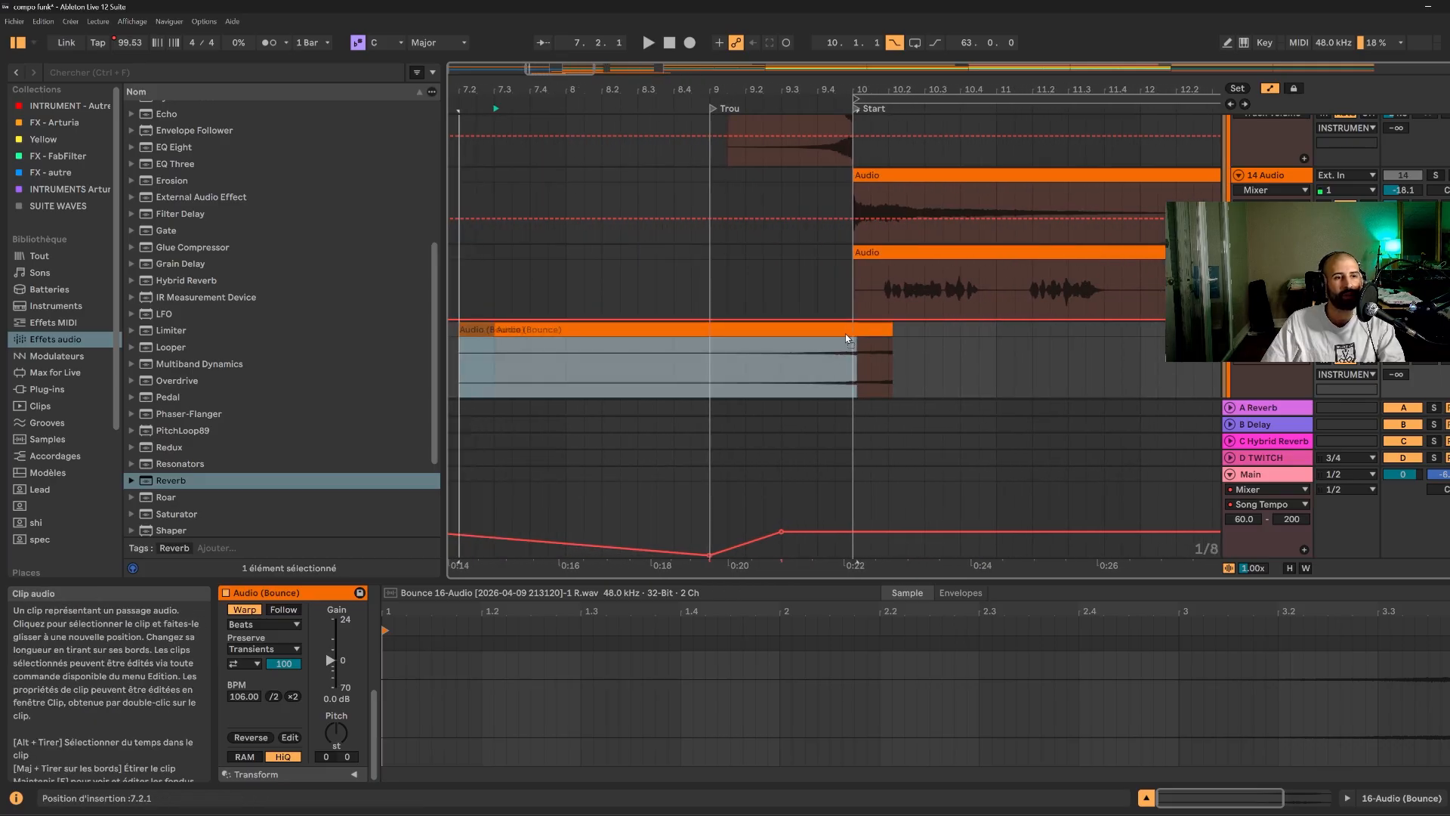
pyautogui.click(734, 361)
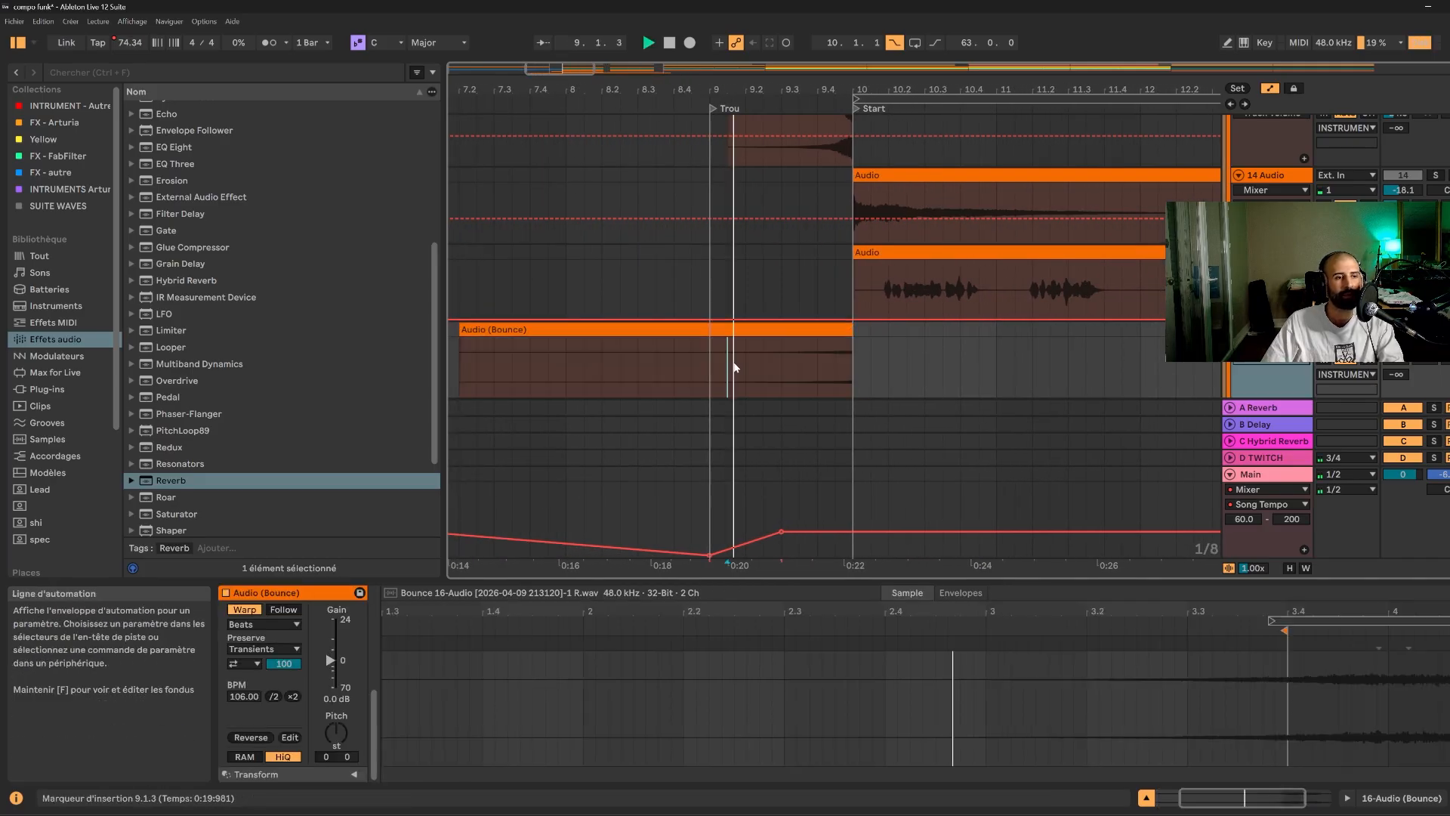
# - Trim the reversed clip's start to 8.4.1 and lower the 16-Audio track volume to -15.8 dB while listening
pyautogui.click(650, 333)
pyautogui.moveTo(460, 330); pyautogui.dragTo(675, 347)
pyautogui.press('space')
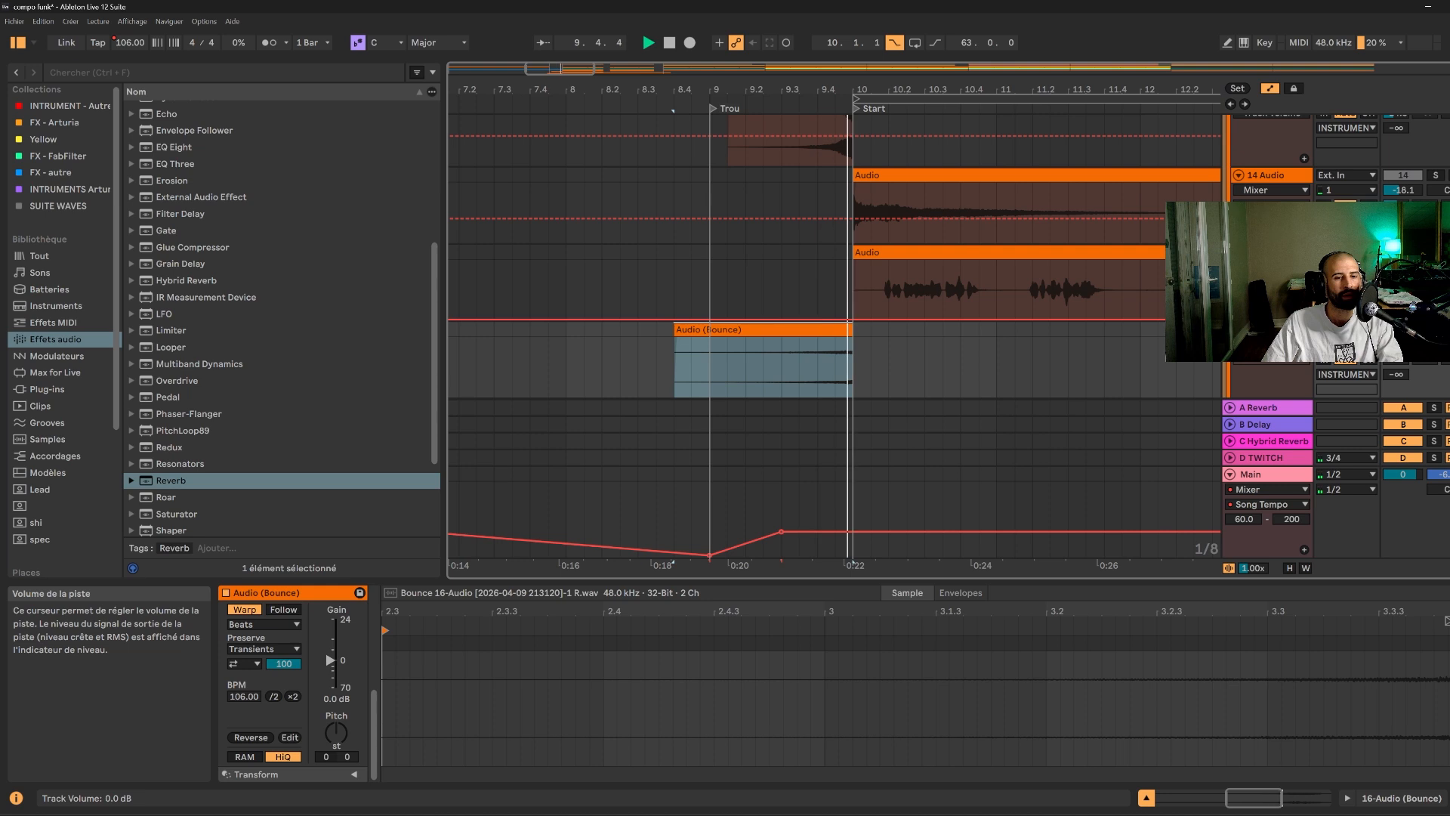
pyautogui.moveTo(1402, 345); pyautogui.dragTo(1402, 348)
pyautogui.press('space')
pyautogui.press('space')
# - Trim the reversed clip's start to 9.2.1, extend its end to 10.1.3 and replay it
pyautogui.click(674, 332)
pyautogui.moveTo(674, 332); pyautogui.dragTo(746, 336)
pyautogui.press('space')
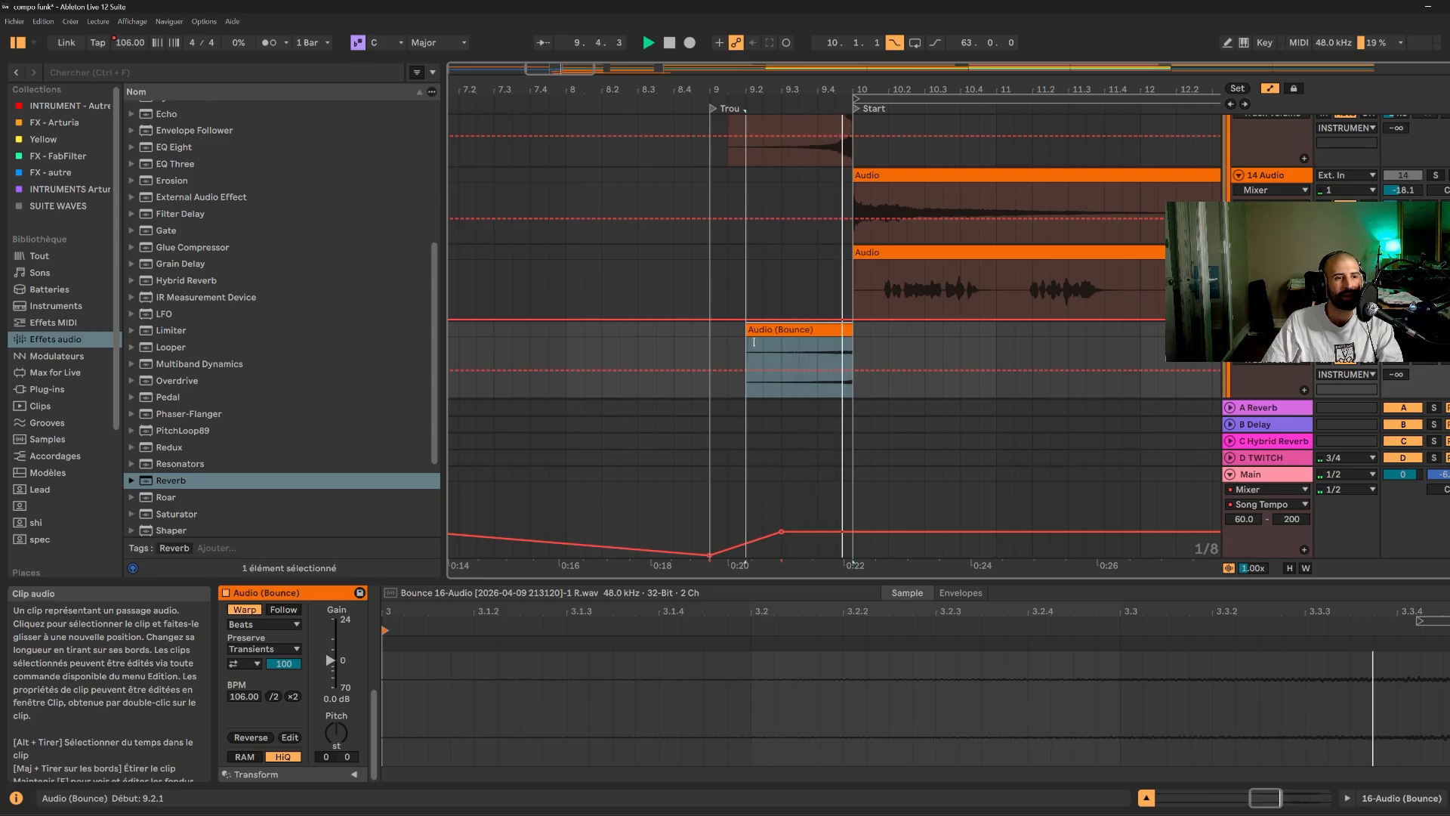
pyautogui.moveTo(852, 330); pyautogui.dragTo(872, 330)
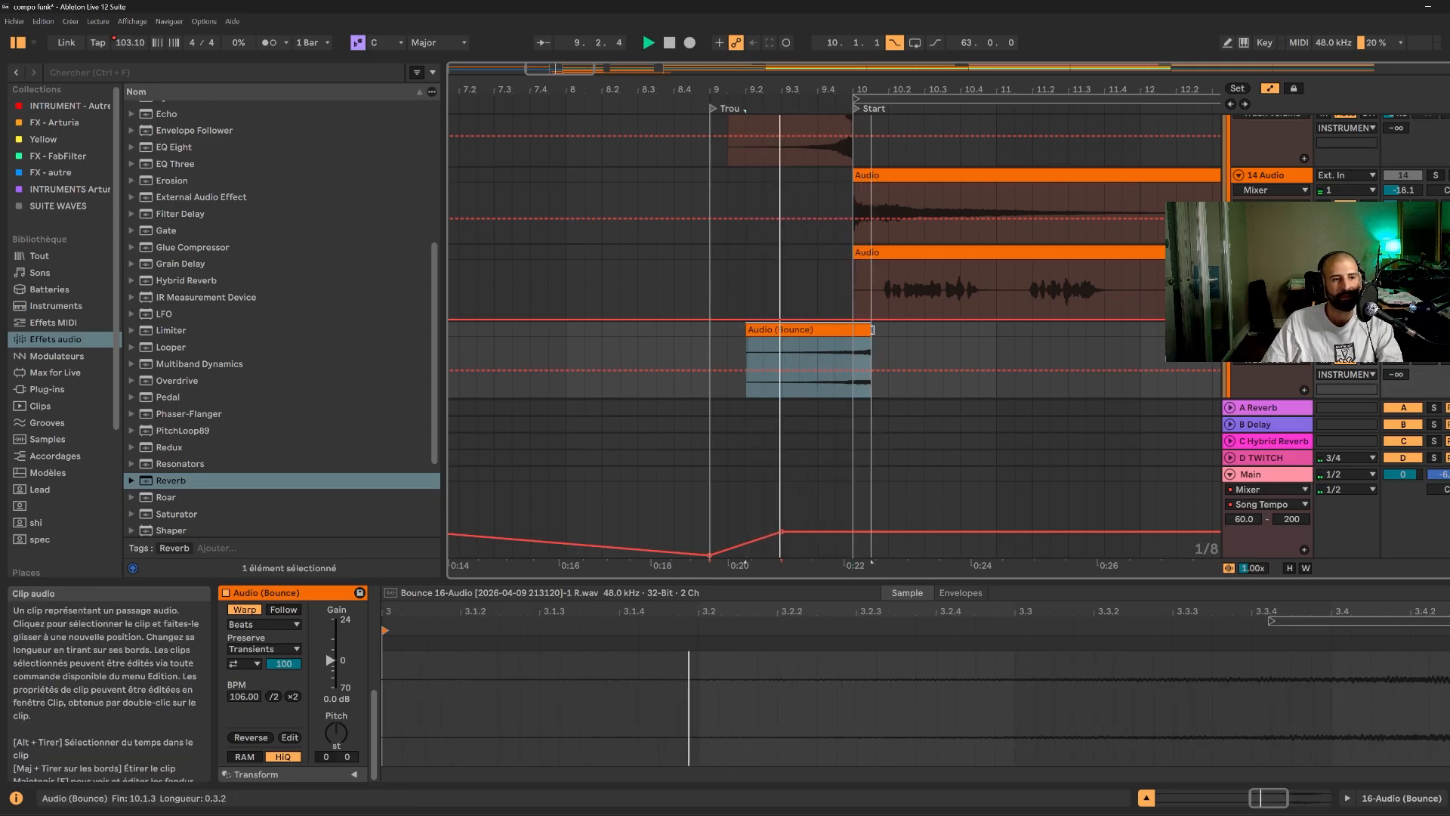
pyautogui.press('space')
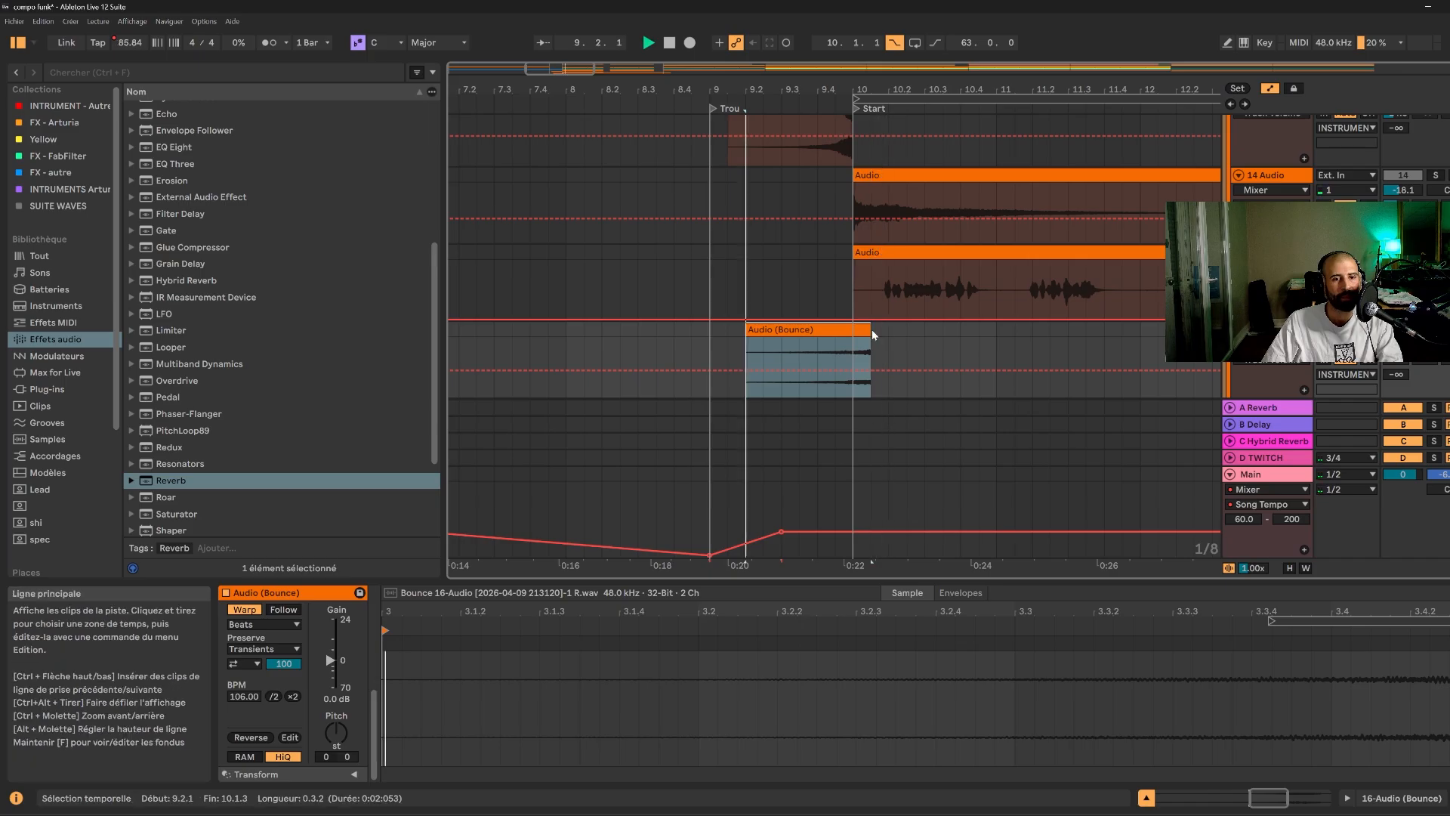
# - Show the bounced track's effect chain, unsolo the track and listen to the reversed clip within the transition
pyautogui.click(1395, 803)
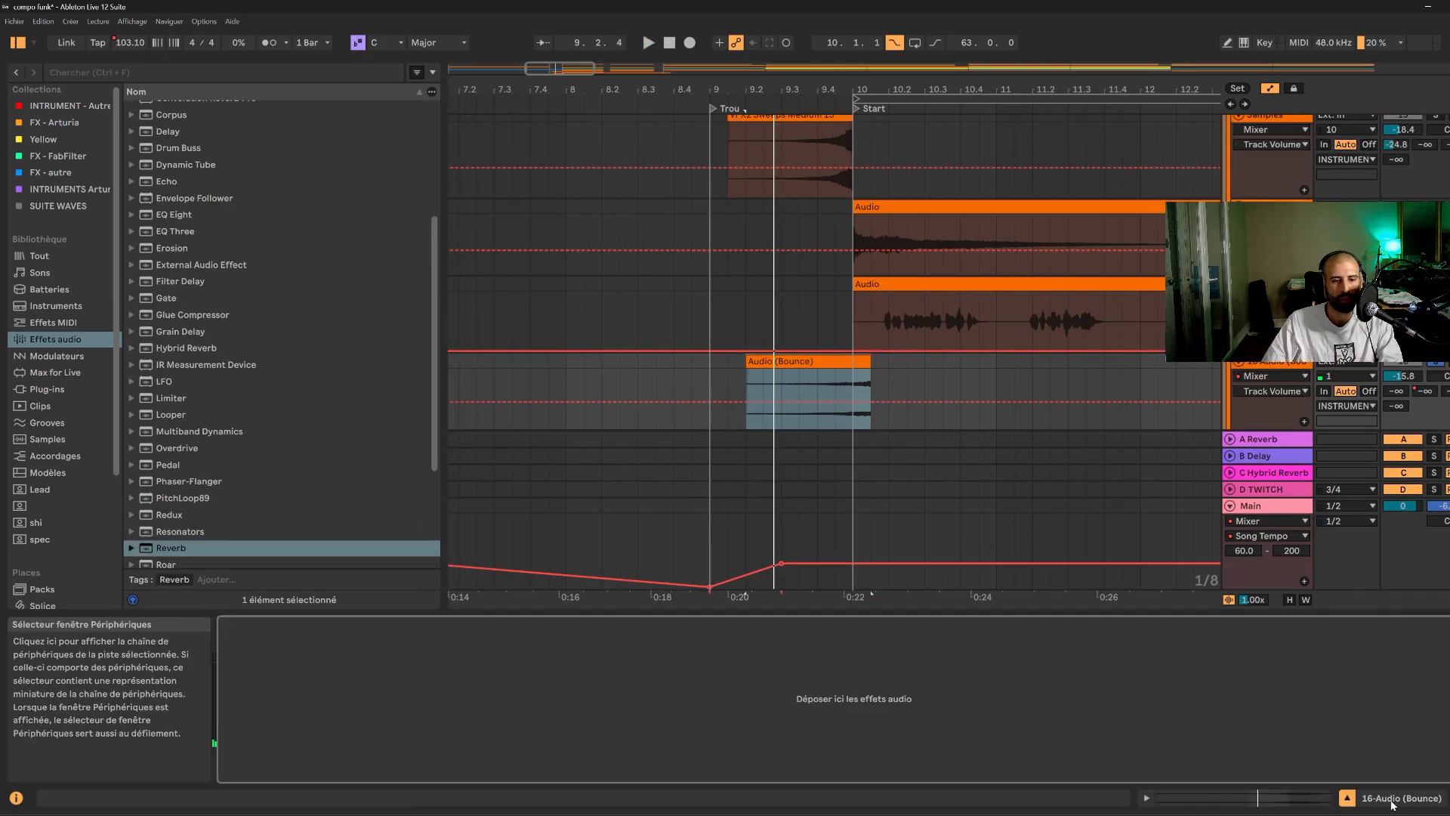
pyautogui.click(1268, 362)
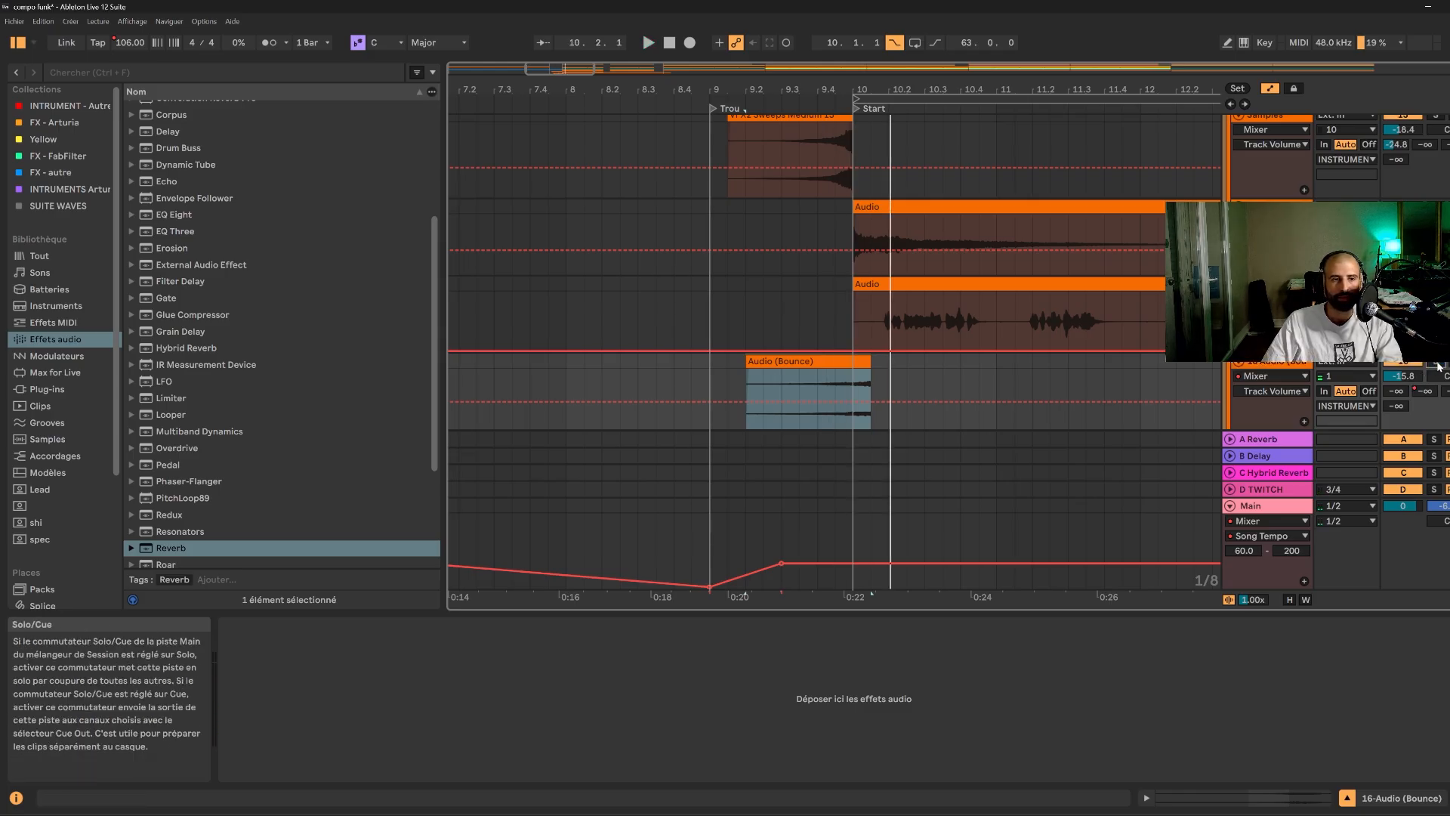
pyautogui.press('space')
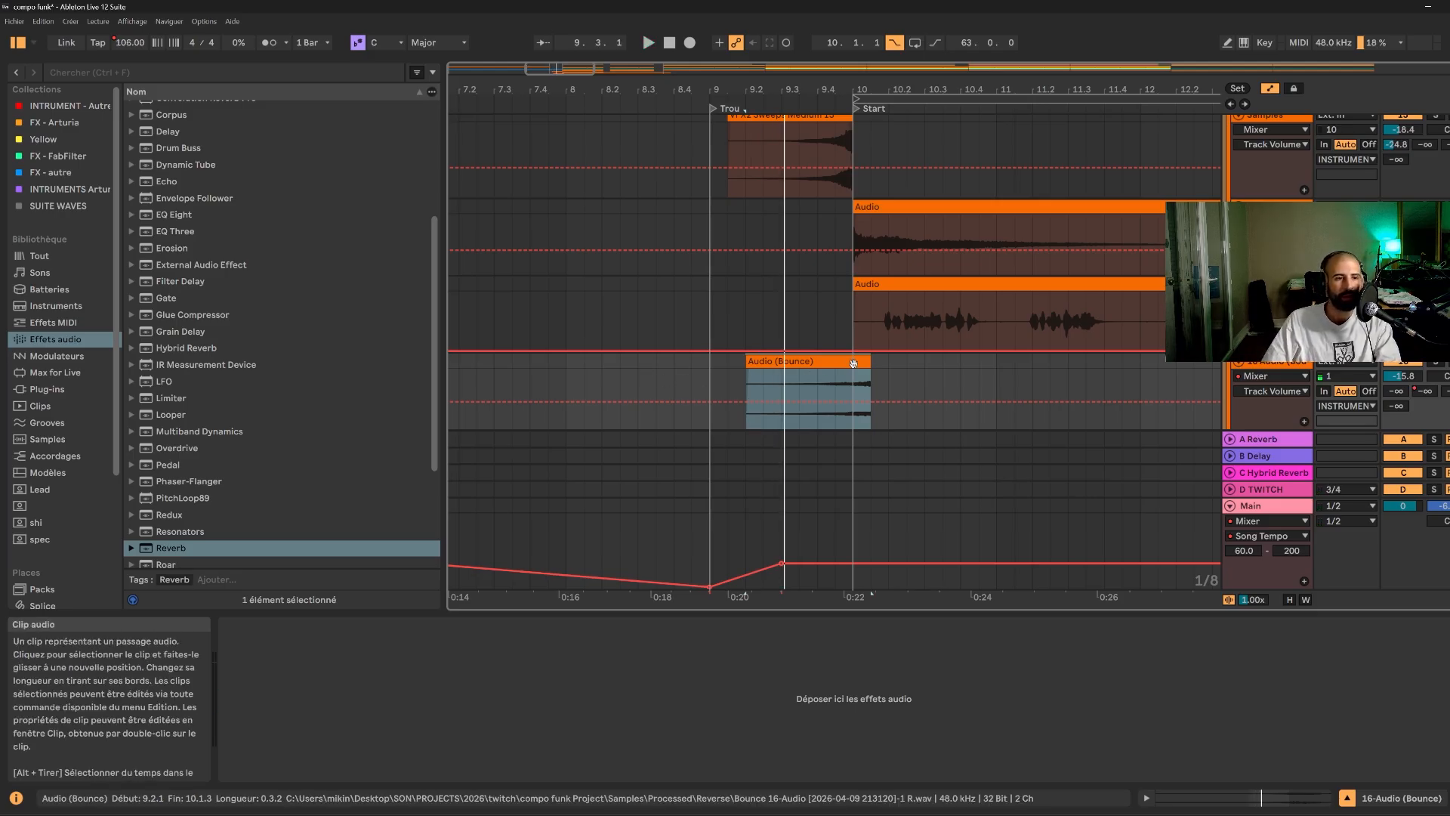
# - Undo the edits back to before the 16-Audio track was bounced and play the restored vocal clip from 10.1.3
pyautogui.hotkey('ctrl', 'z')
pyautogui.hotkey('ctrl', 'z')
pyautogui.hotkey('ctrl', 'z')
pyautogui.hotkey('ctrl', 'z')
pyautogui.hotkey('ctrl', 'z')
pyautogui.hotkey('ctrl', 'z')
pyautogui.hotkey('ctrl', 'z')
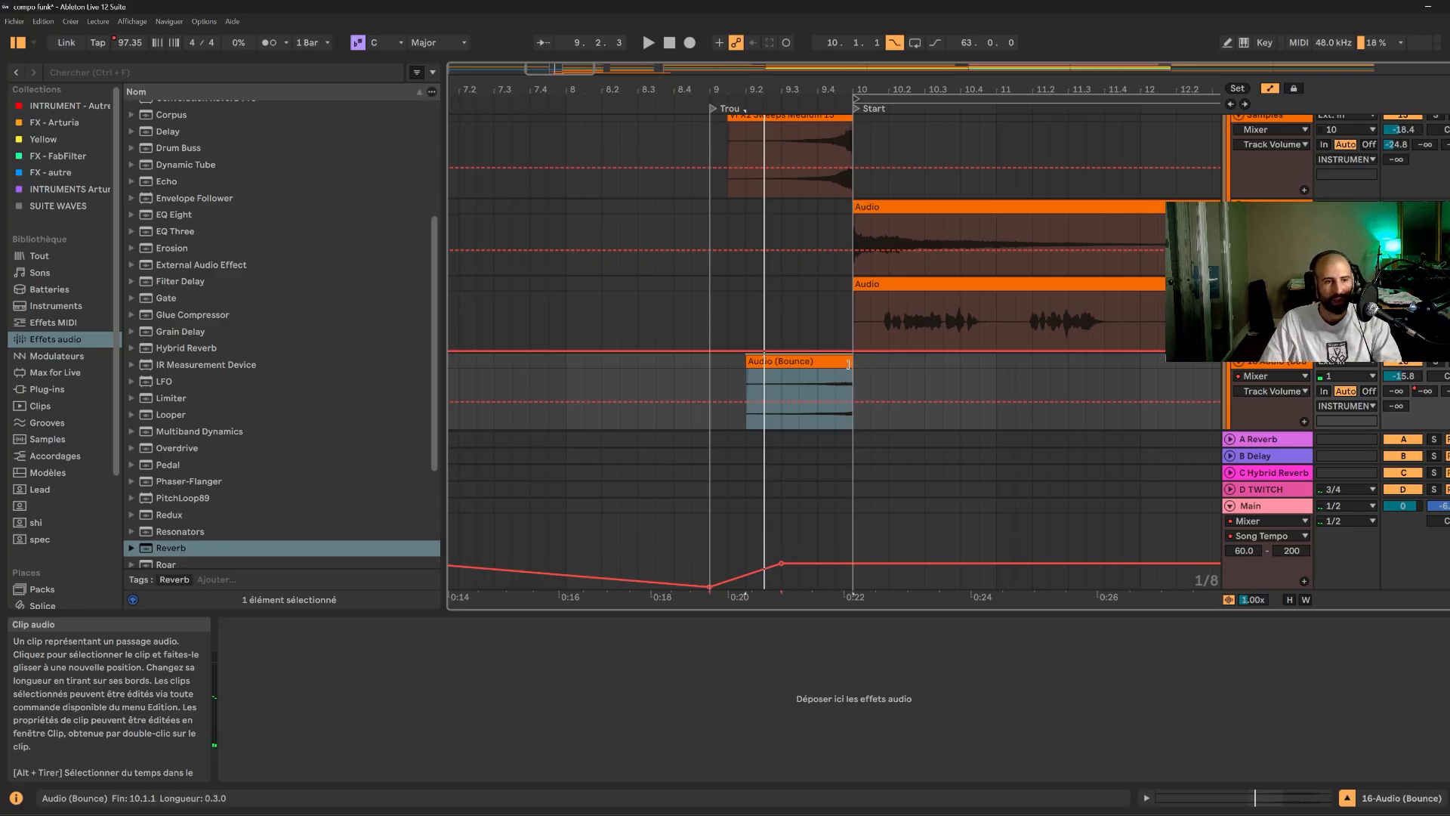
pyautogui.hotkey('ctrl', 'y')
pyautogui.hotkey('ctrl', 'y')
pyautogui.hotkey('ctrl', 'y')
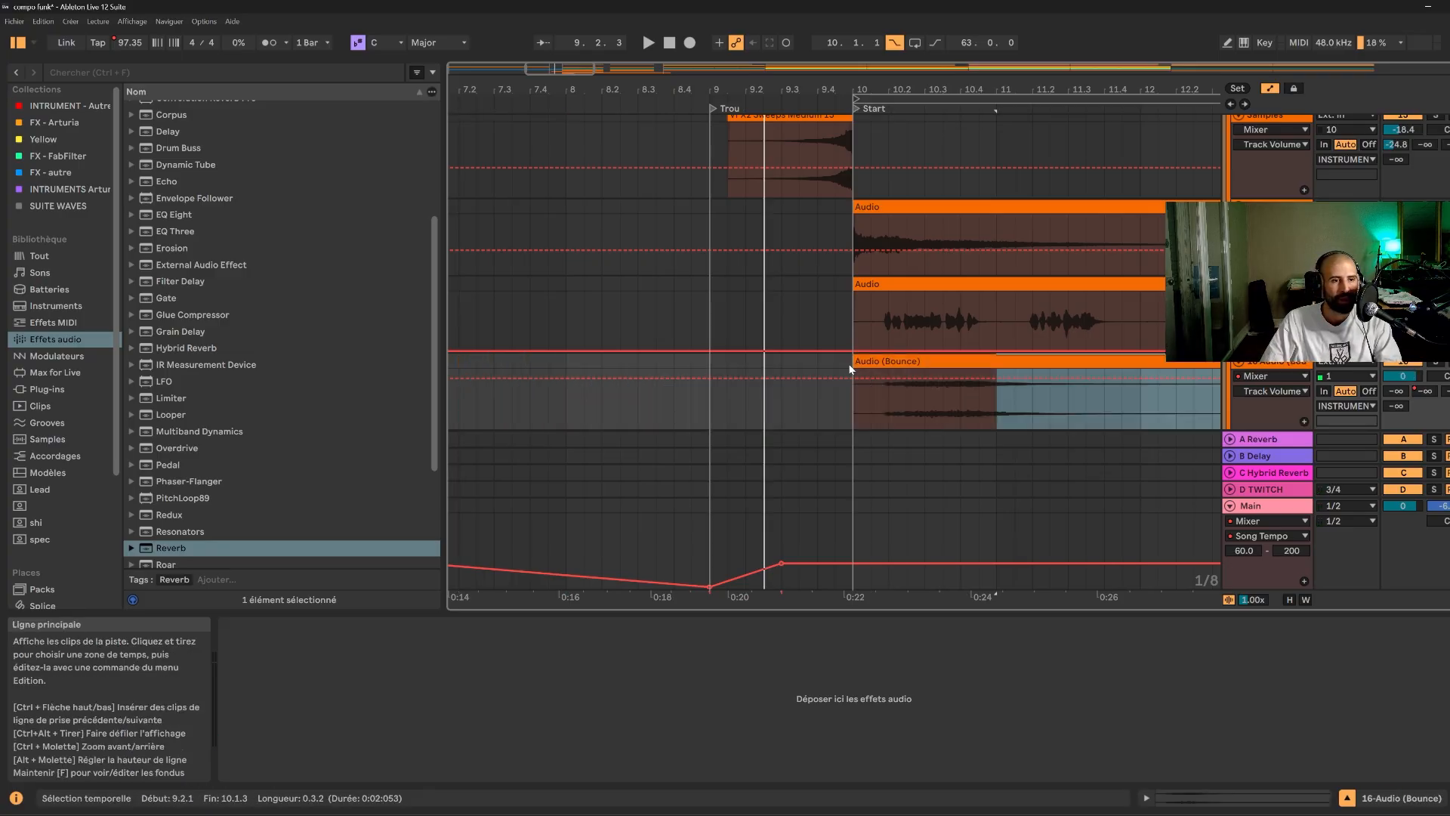
pyautogui.hotkey('ctrl', 'z')
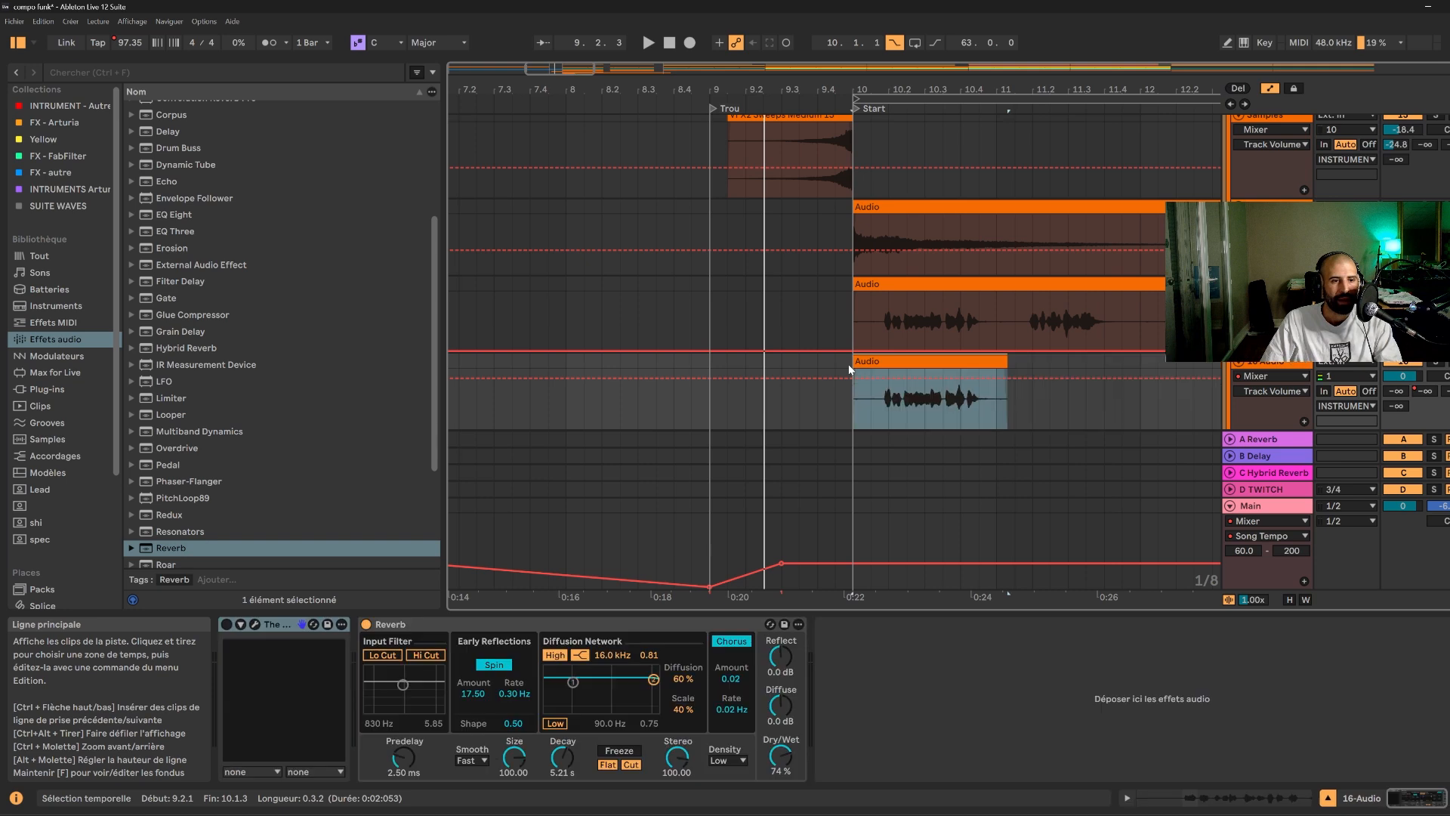
pyautogui.click(876, 403)
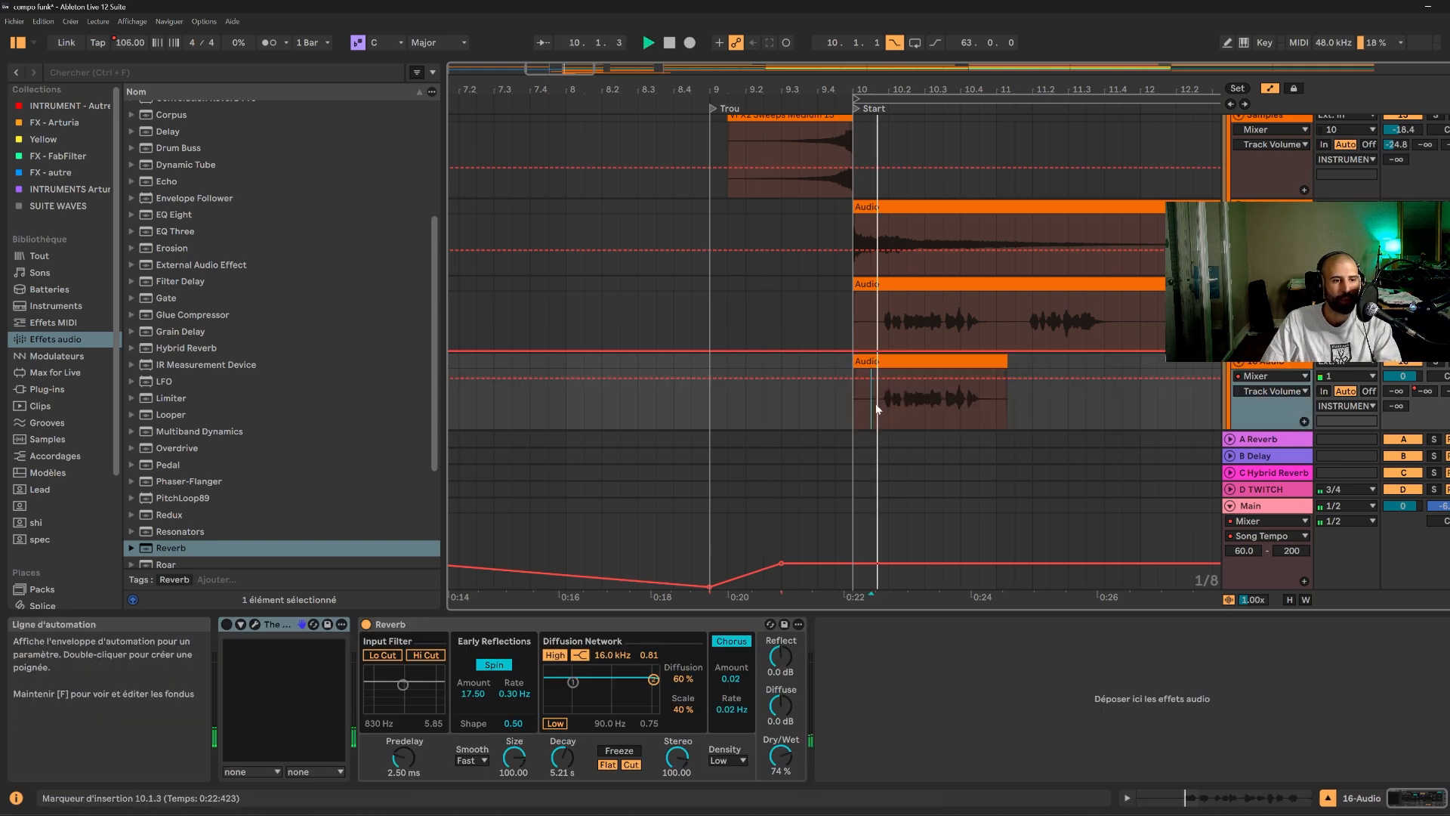
# - Trim the 16-Audio vocal clip's end to just past 10.2.2, replaying it to check the cut
pyautogui.moveTo(1005, 361); pyautogui.dragTo(917, 368)
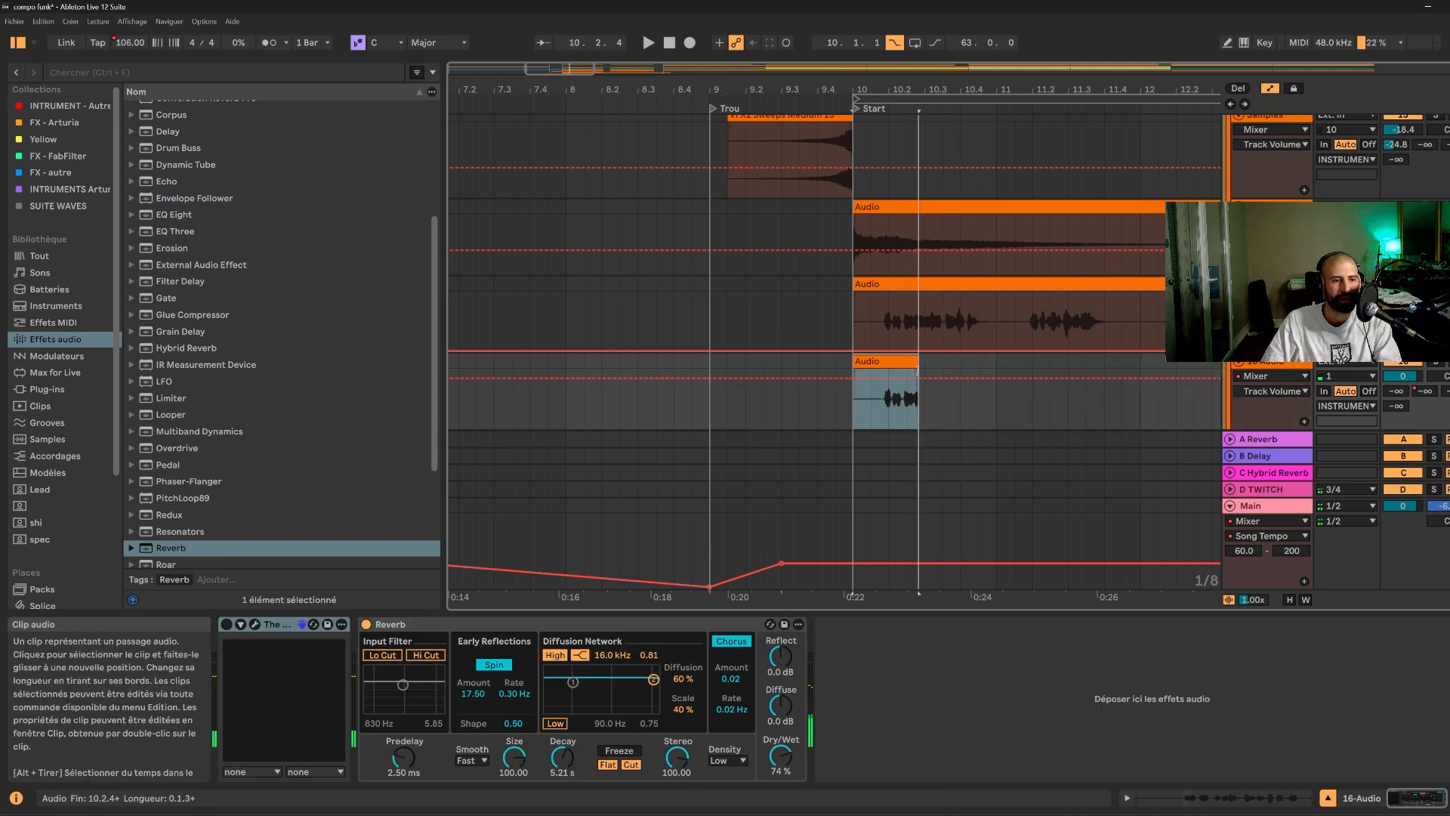
pyautogui.press('space')
pyautogui.press('space')
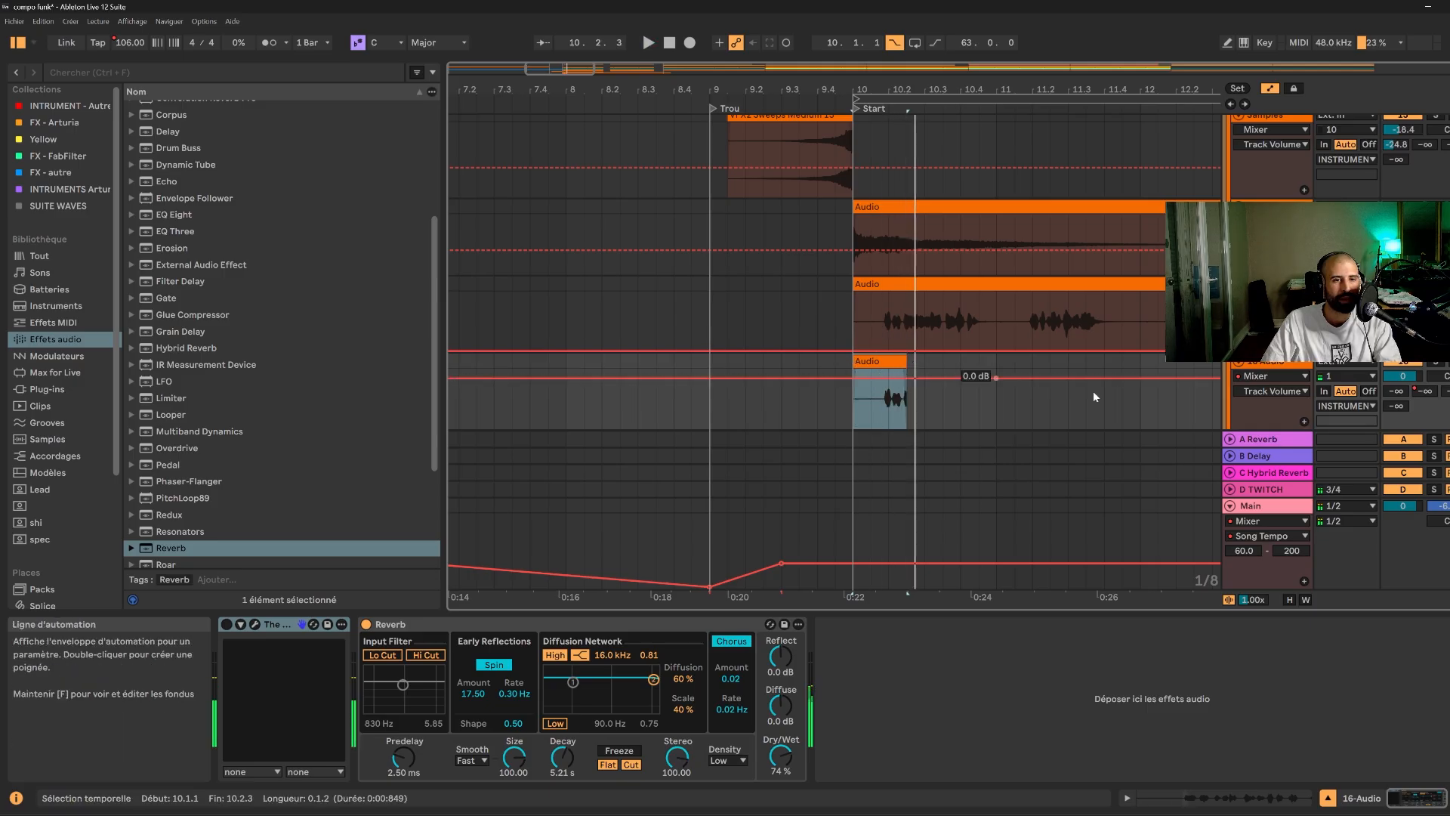
pyautogui.press('space')
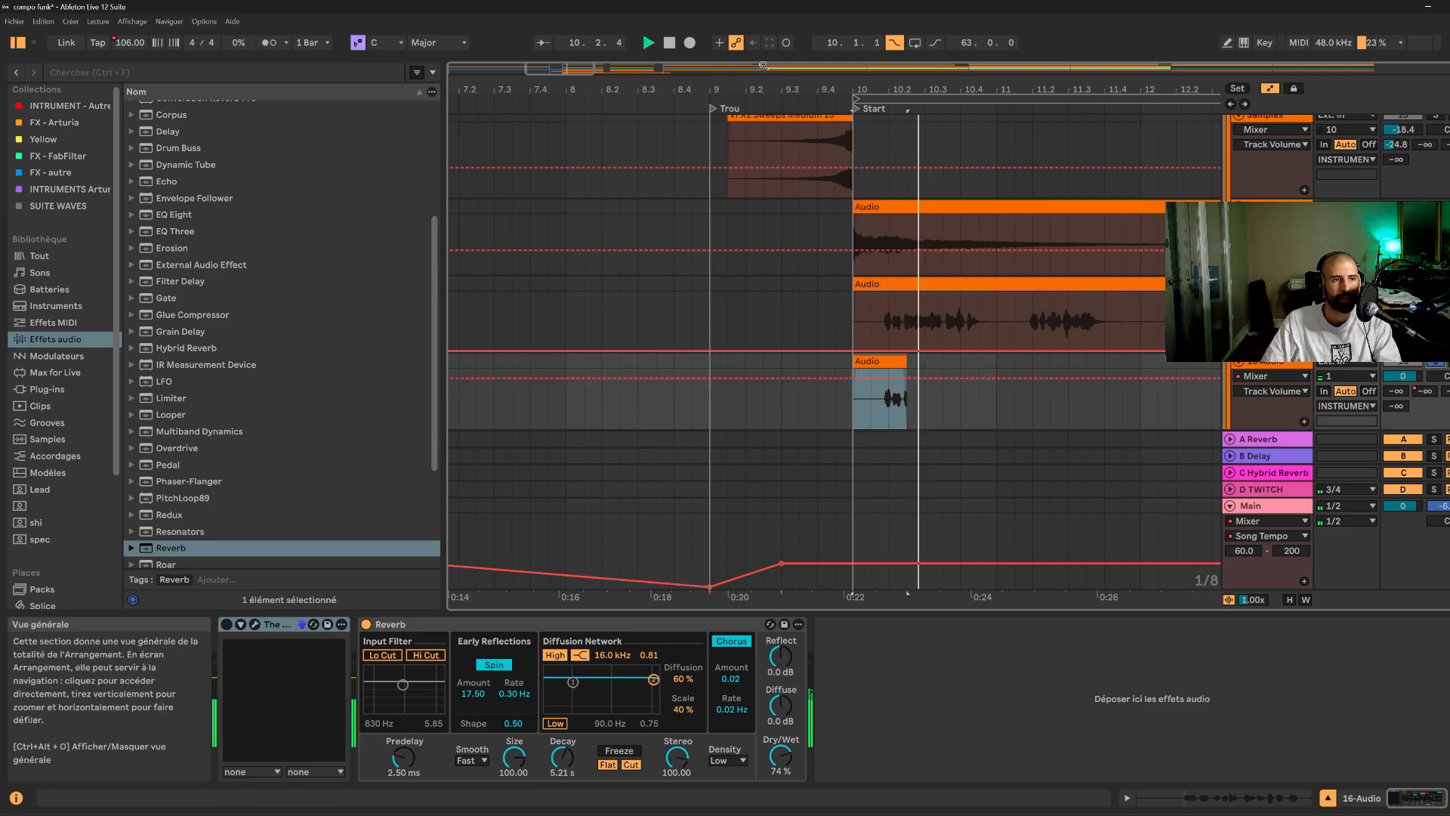
pyautogui.moveTo(578, 68); pyautogui.dragTo(582, 137)
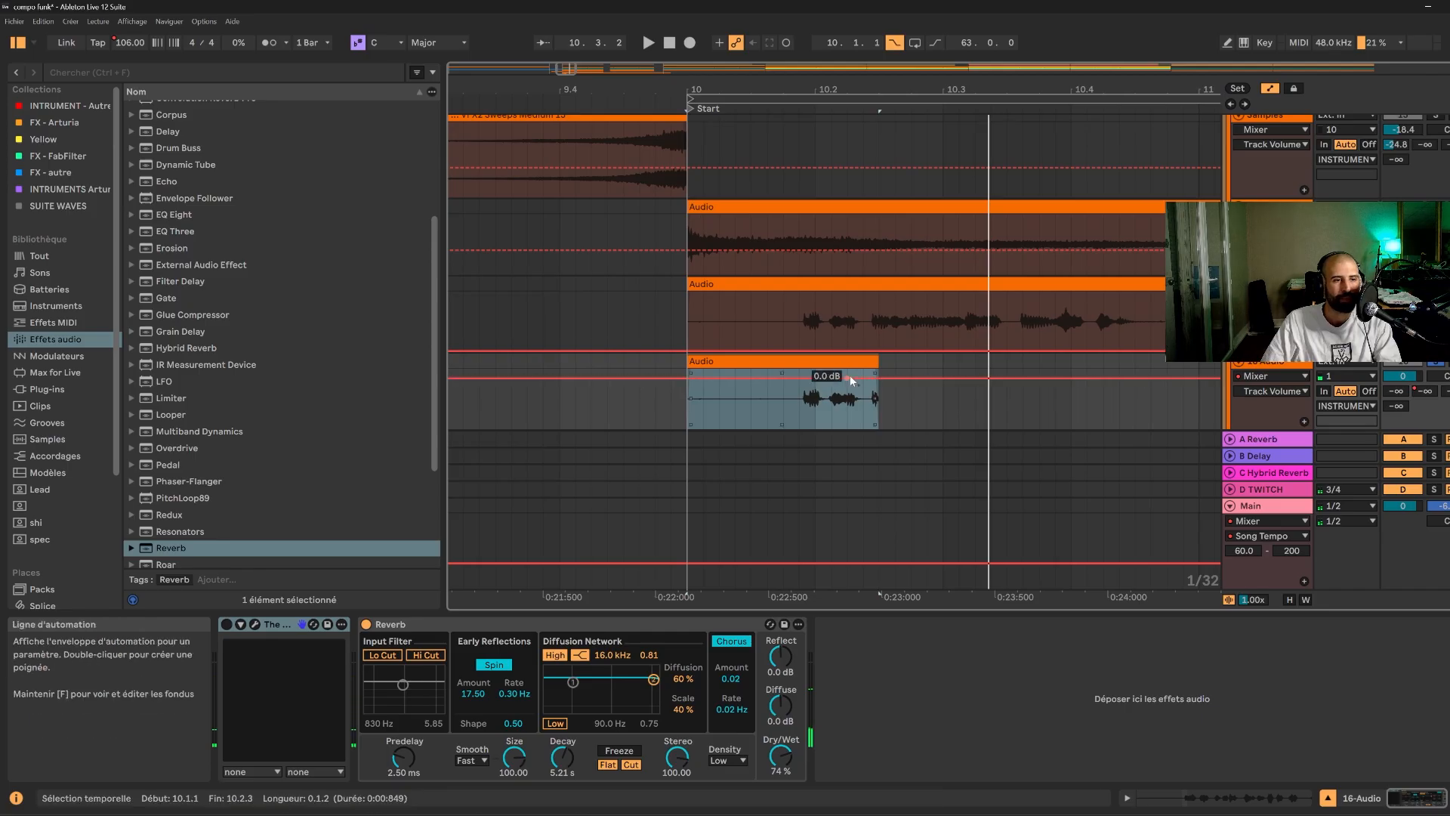
pyautogui.moveTo(873, 361); pyautogui.dragTo(864, 362)
pyautogui.click(763, 398)
pyautogui.press('space')
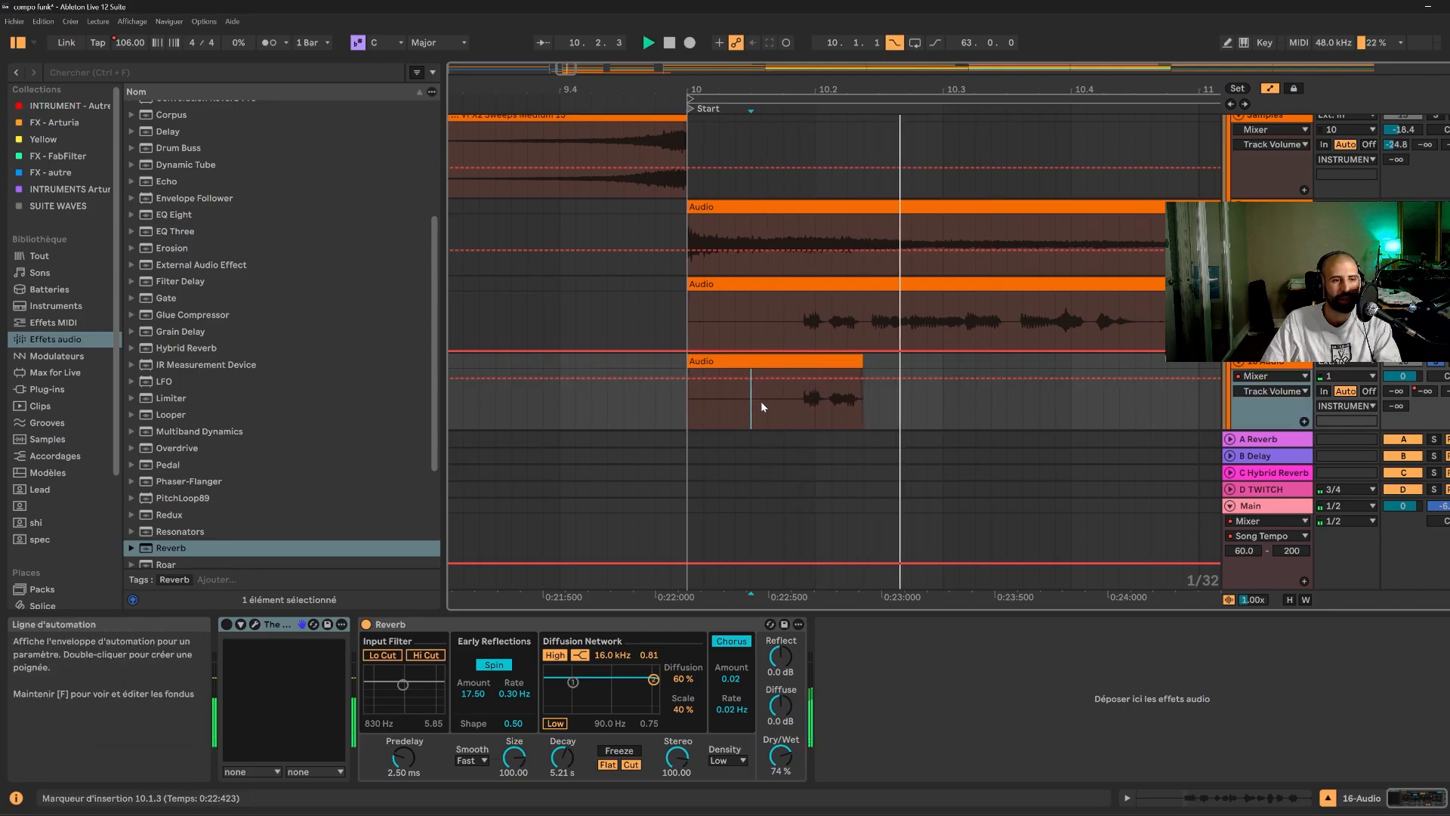
pyautogui.press('space')
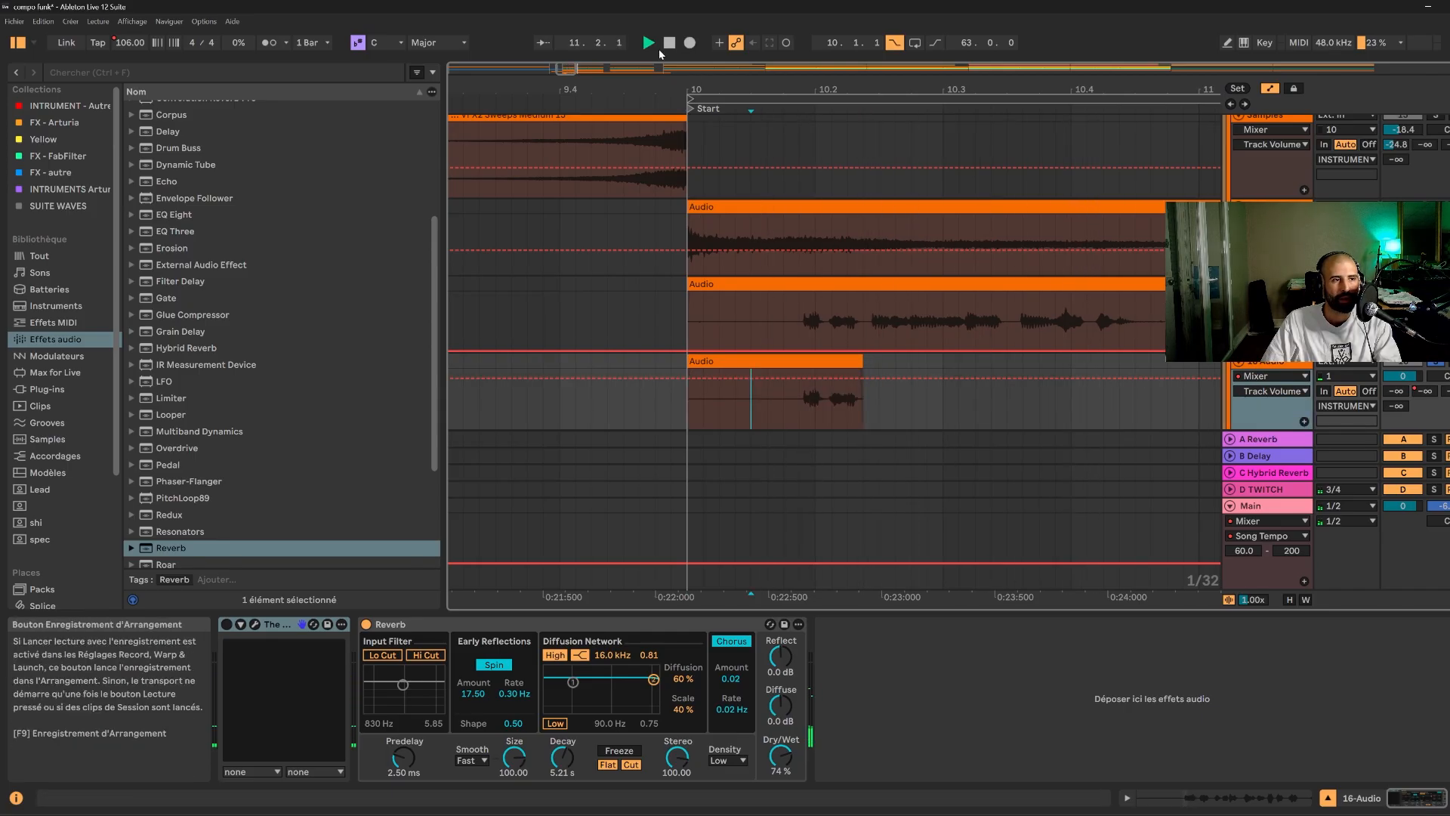
# - Select the shortened 16-Audio vocal clip and play it from 10.1.1
pyautogui.moveTo(561, 69); pyautogui.dragTo(559, 19)
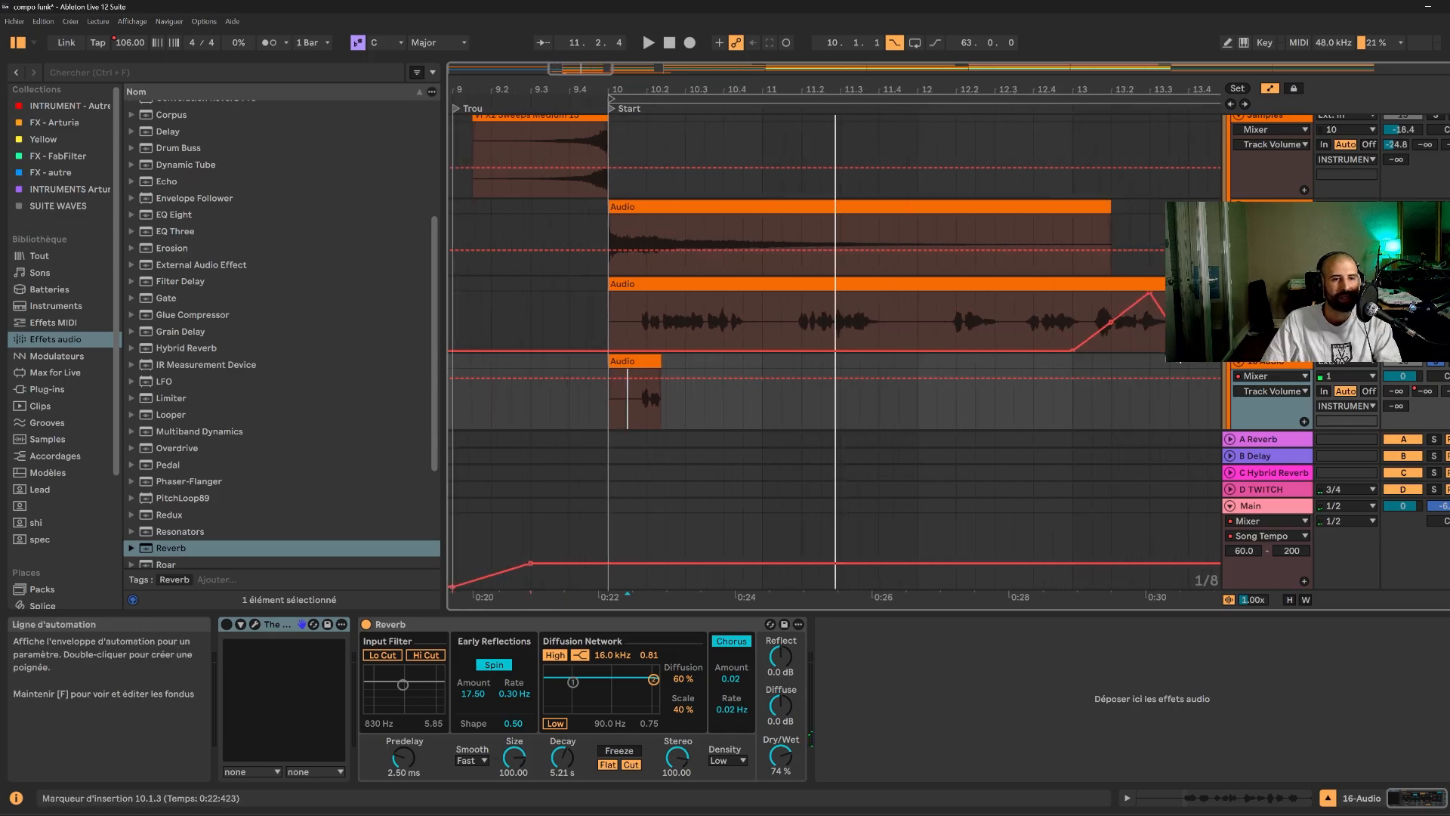
pyautogui.scroll(-1, 1176, 370)
pyautogui.scroll(10, 1176, 370)
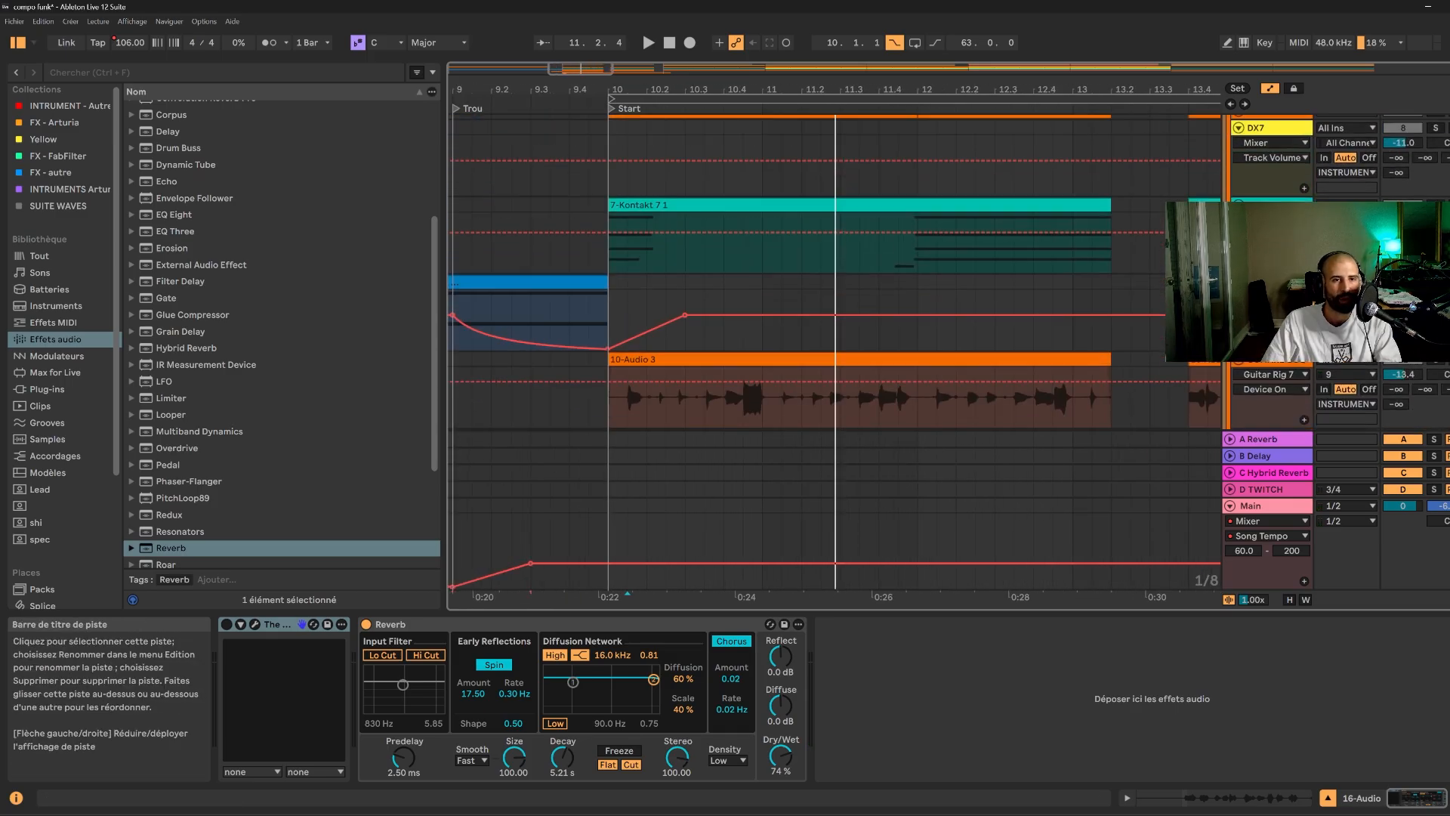
pyautogui.scroll(3, 1209, 370)
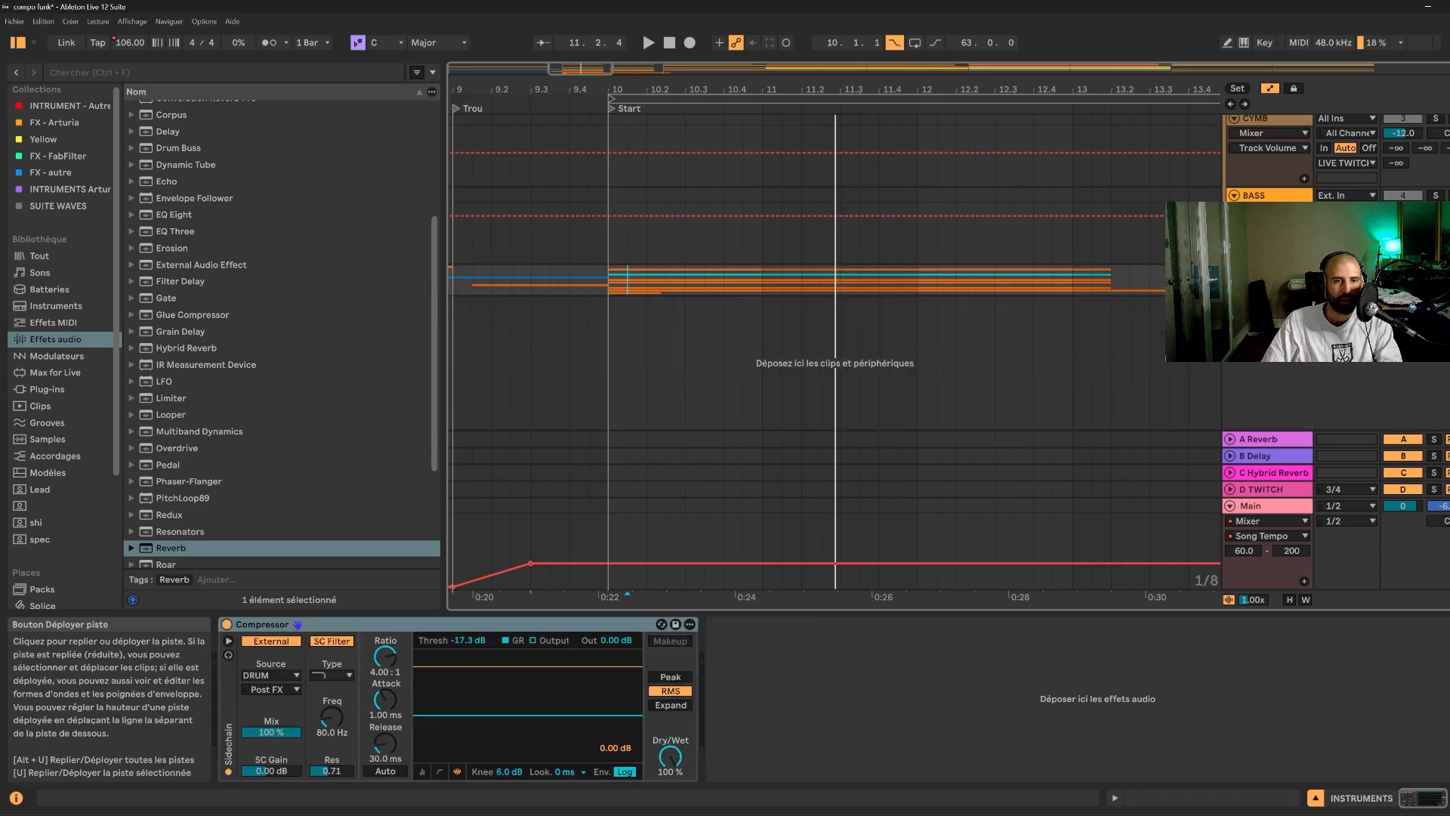
pyautogui.scroll(-6, 1231, 370)
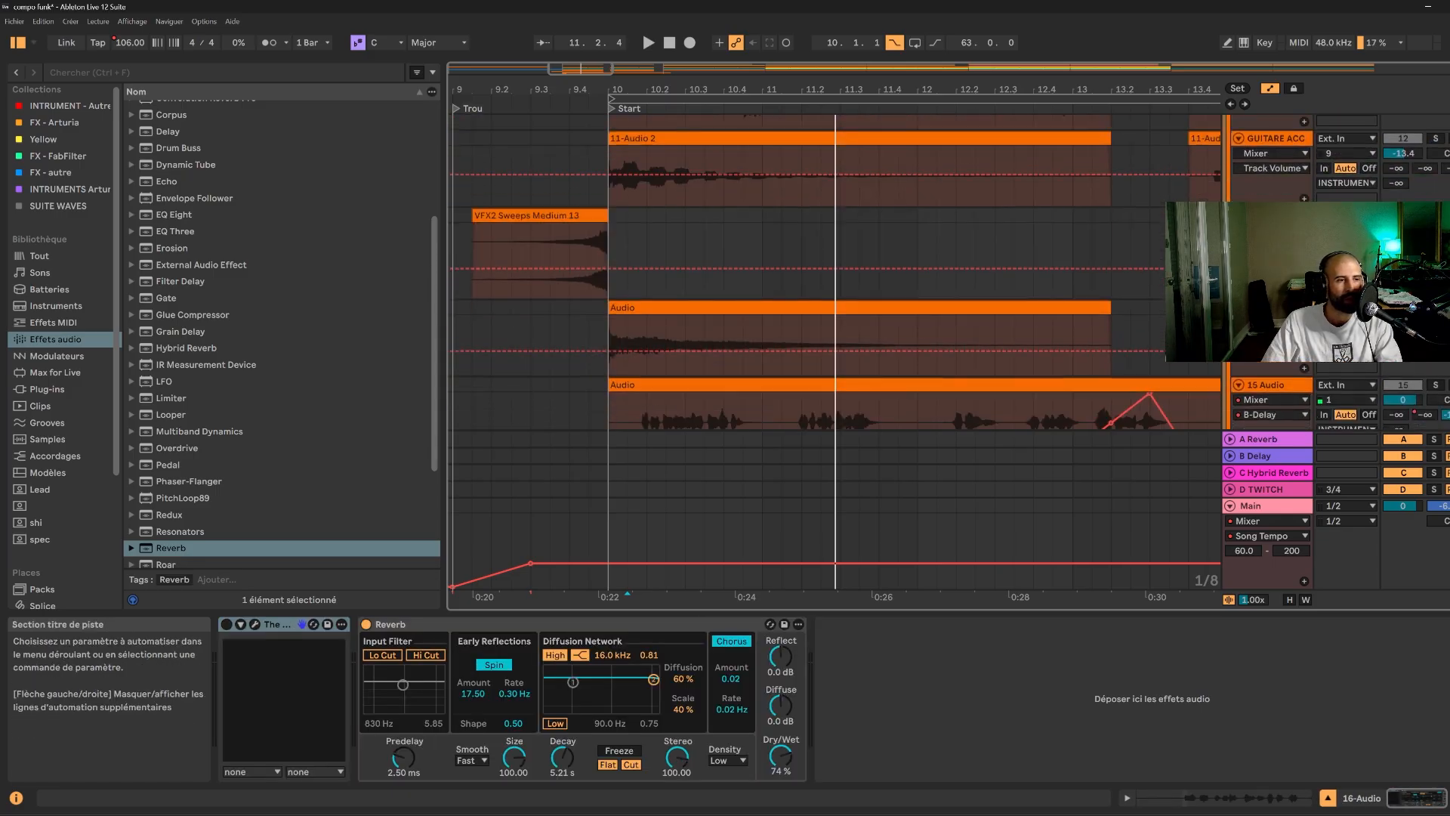
pyautogui.click(630, 318)
pyautogui.press('space')
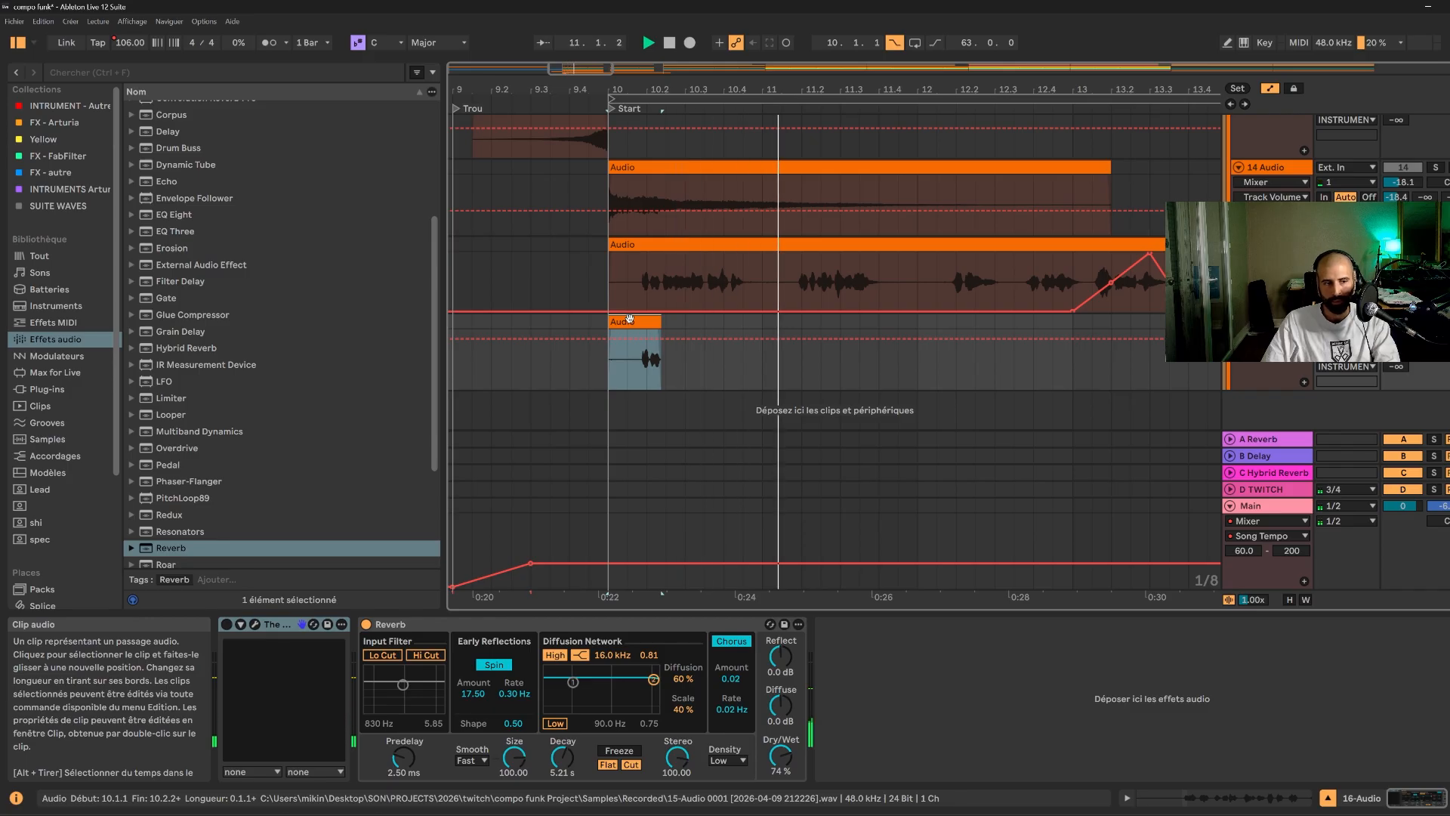
pyautogui.press('space')
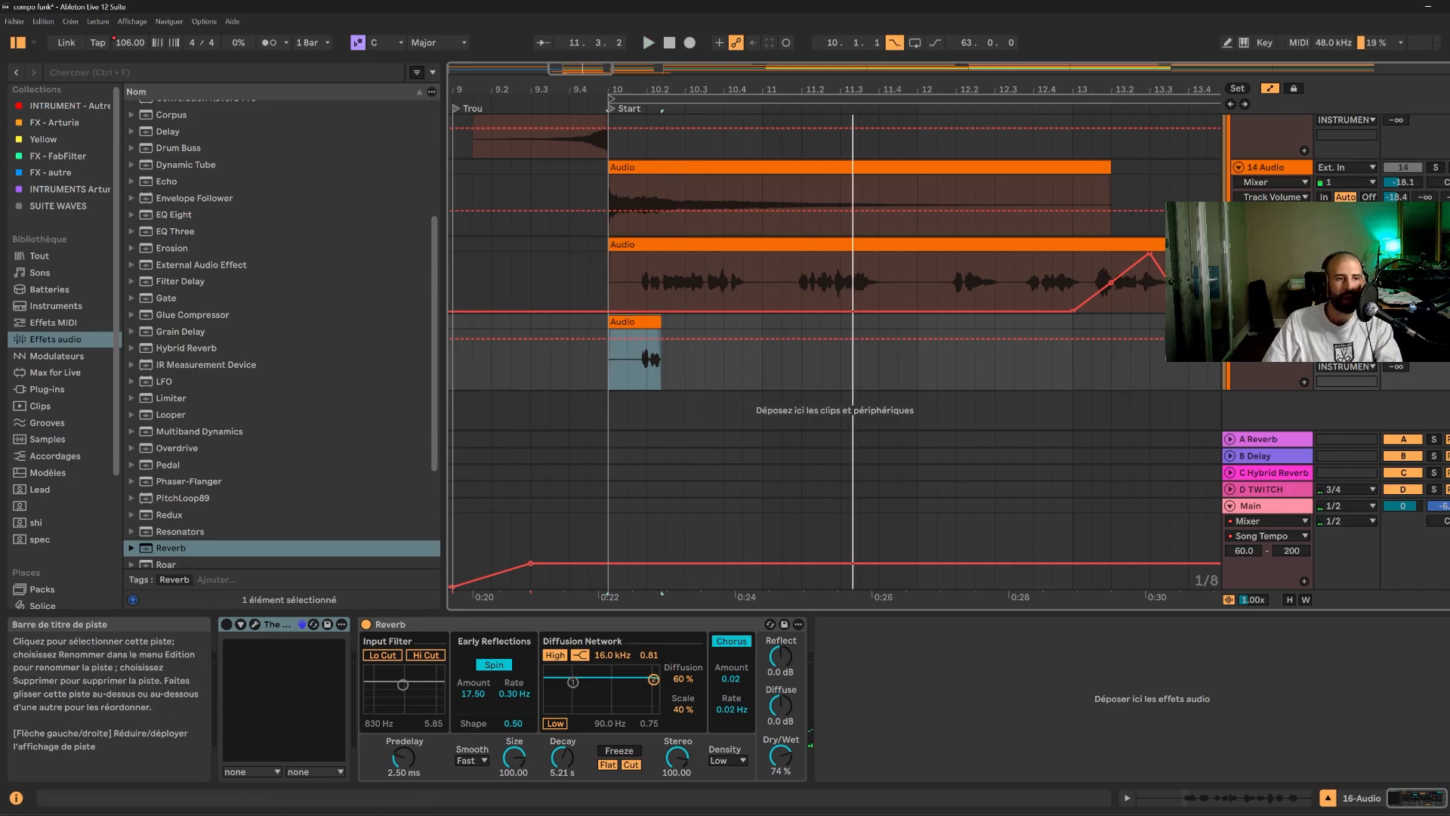
# - Bounce the 16-Audio track in place, extend the bounced clip's end to 12.3.3 and play it
pyautogui.rightClick(1266, 364)
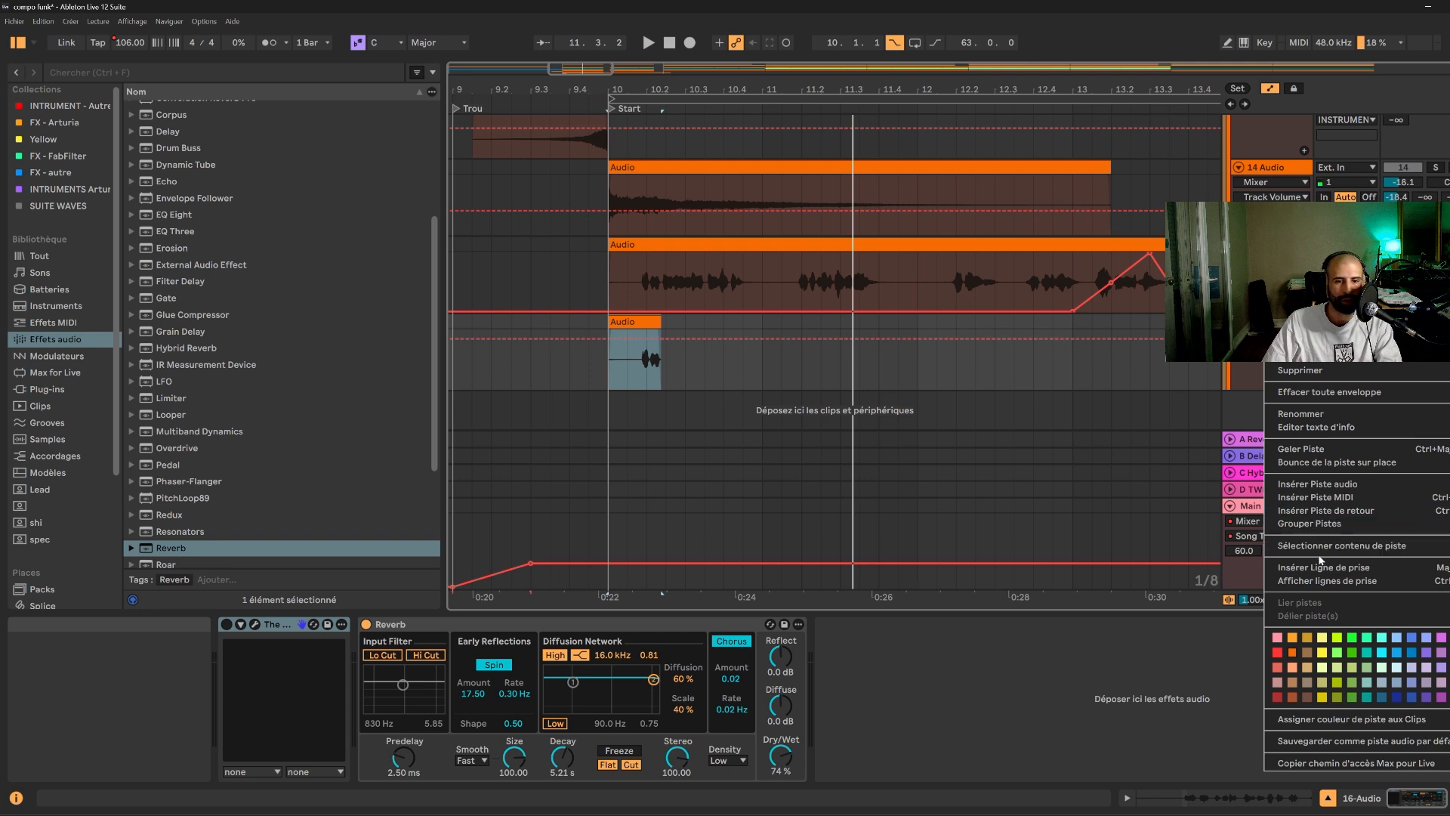
pyautogui.click(1307, 464)
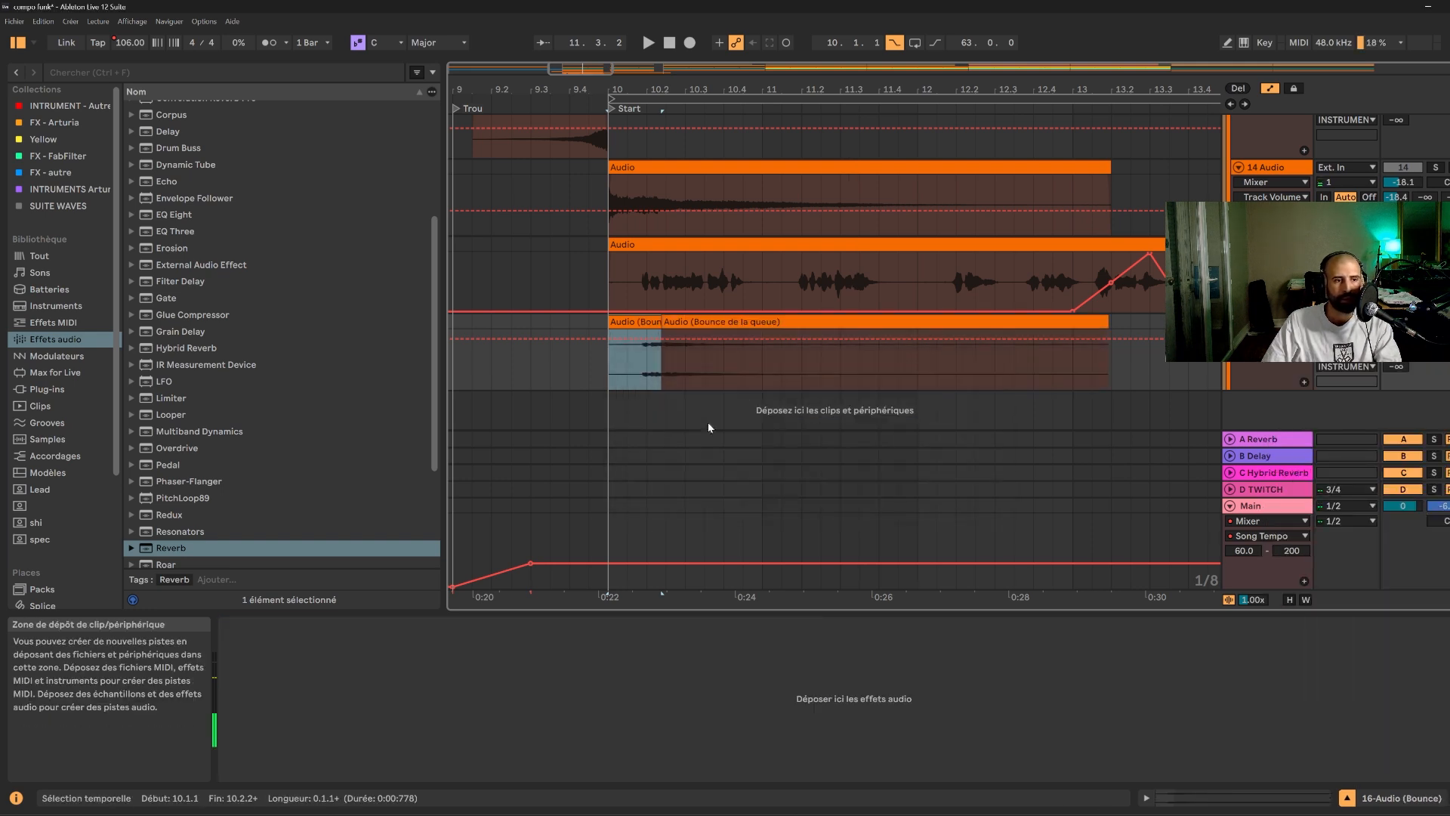
pyautogui.moveTo(657, 323); pyautogui.dragTo(1013, 323)
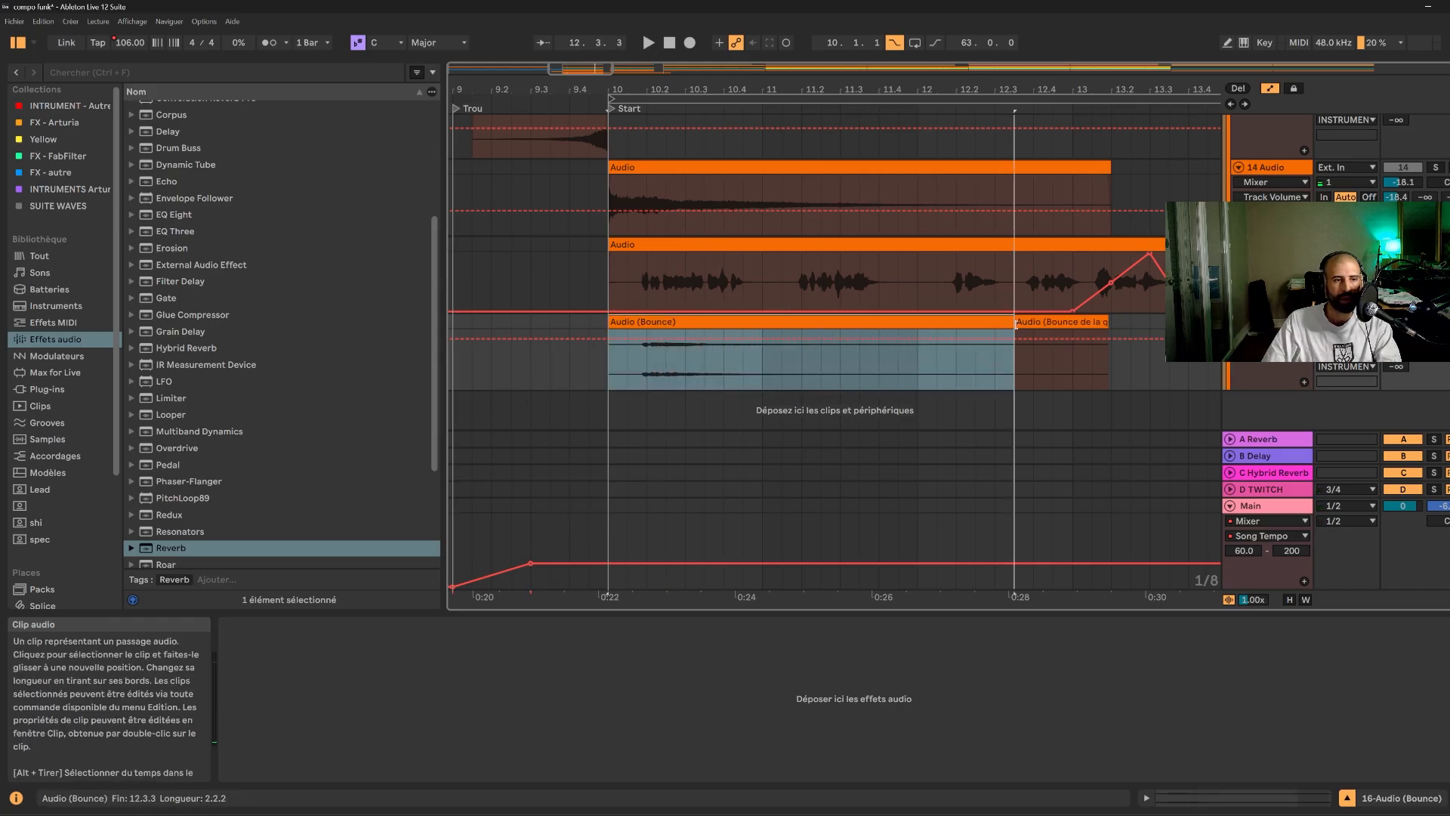
pyautogui.press('space')
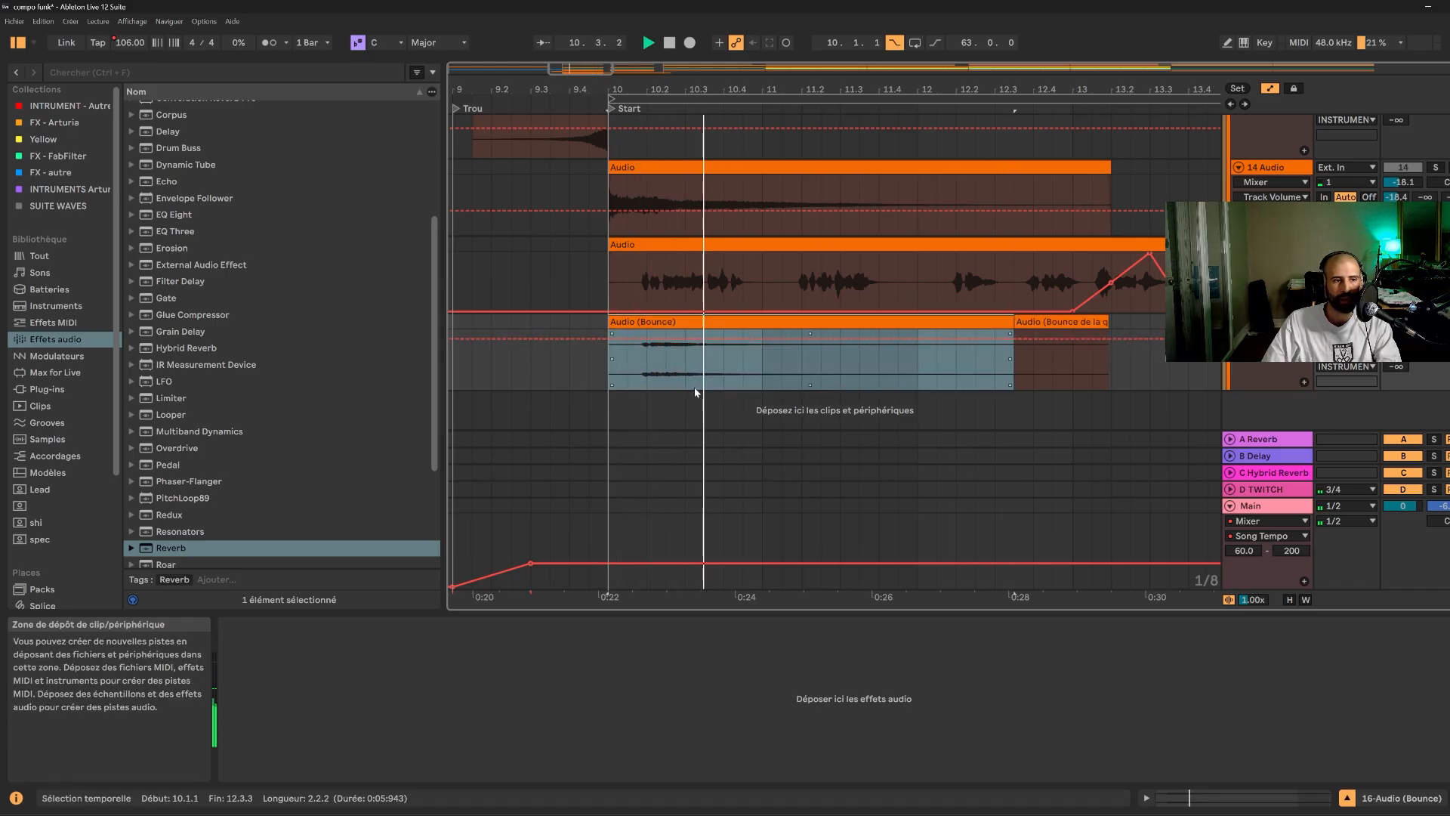
# - Cut the reverb tail from 10.3.1 to 12.3.3, delete the remaining bounced clips and paste the tail at 8.4.1
pyautogui.moveTo(686, 356); pyautogui.dragTo(991, 321)
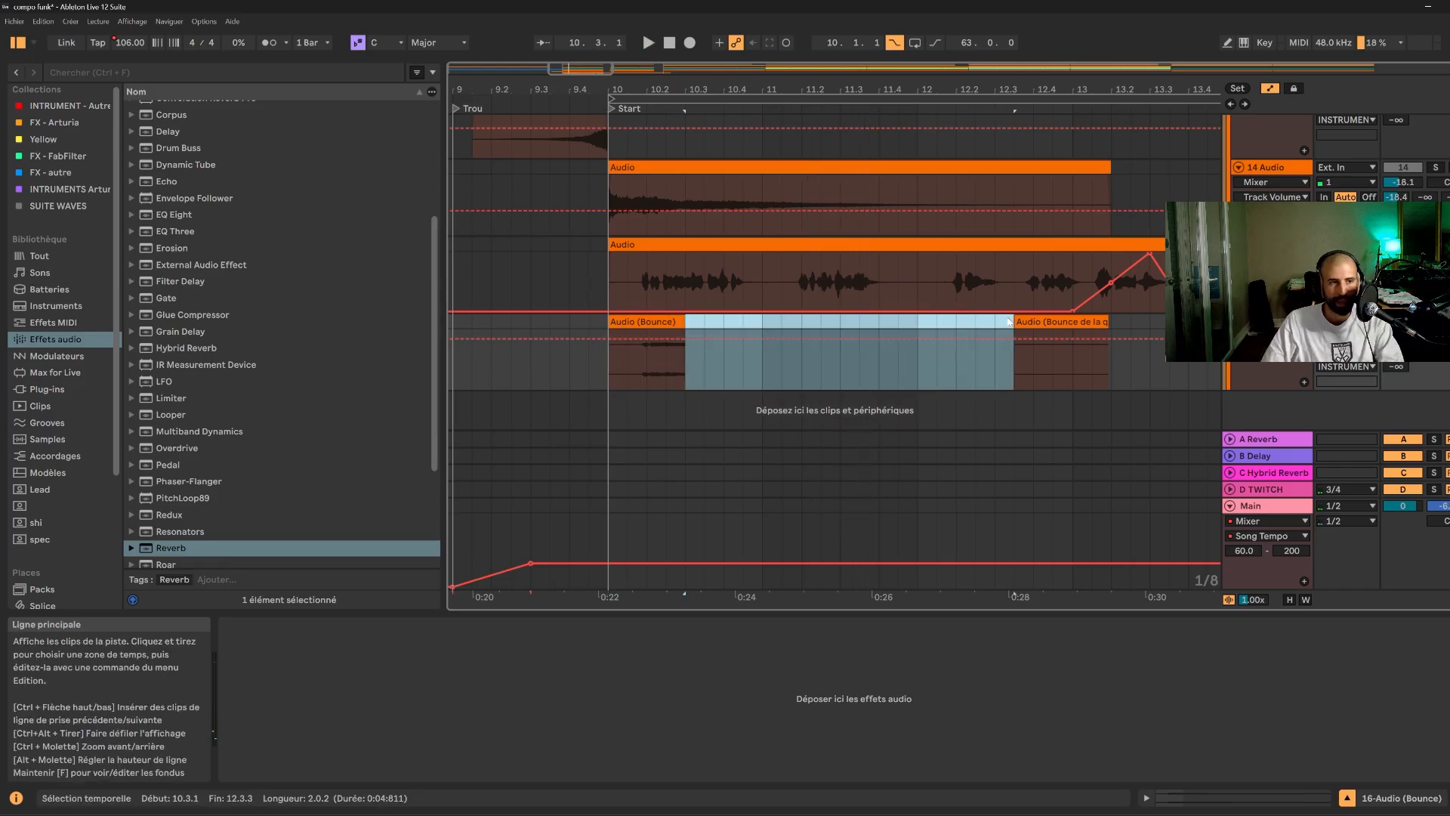
pyautogui.press('Delete')
pyautogui.press('Delete')
pyautogui.click(1076, 322)
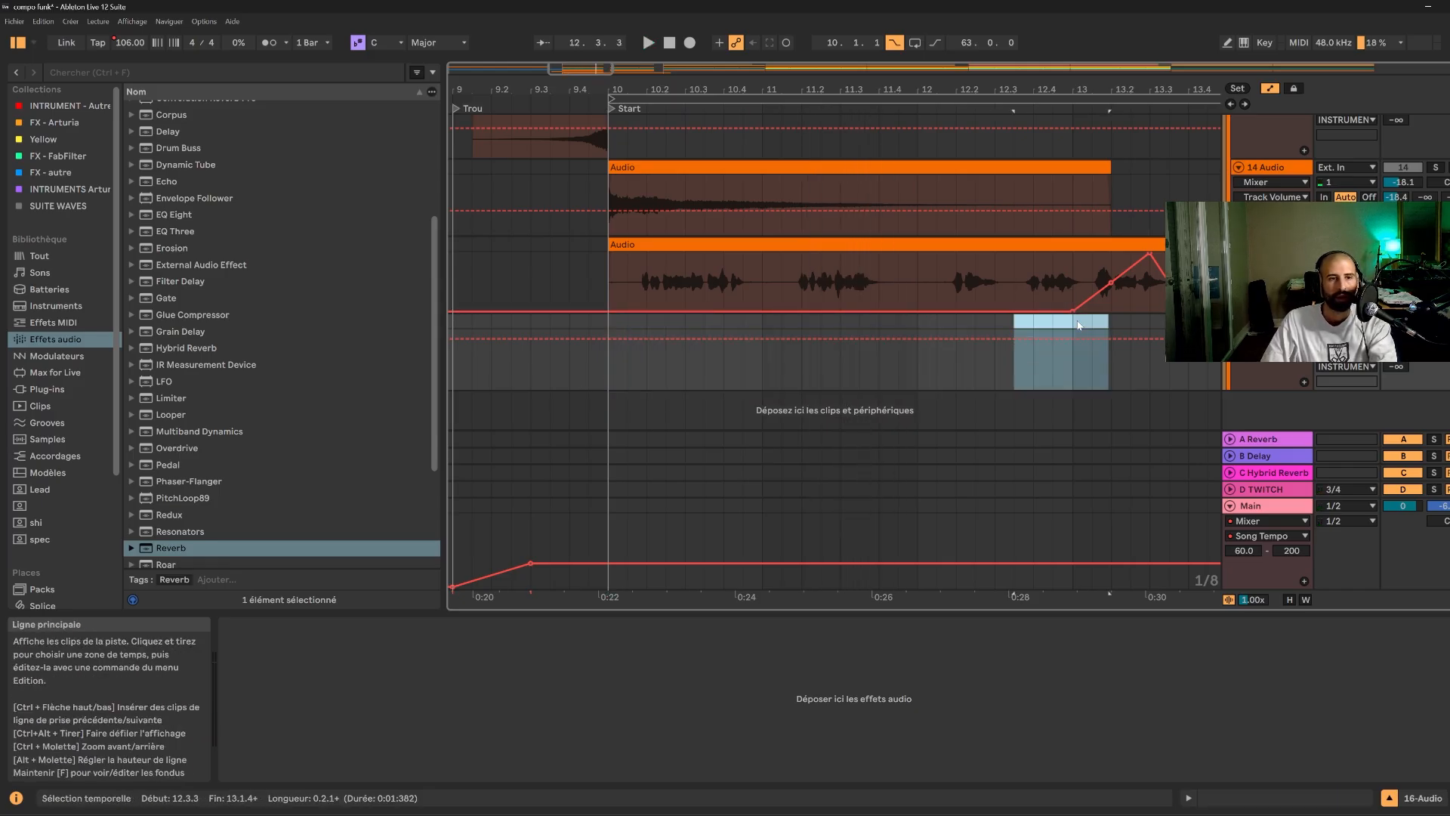
pyautogui.click(530, 318)
pyautogui.hscroll(-5, 625, 318)
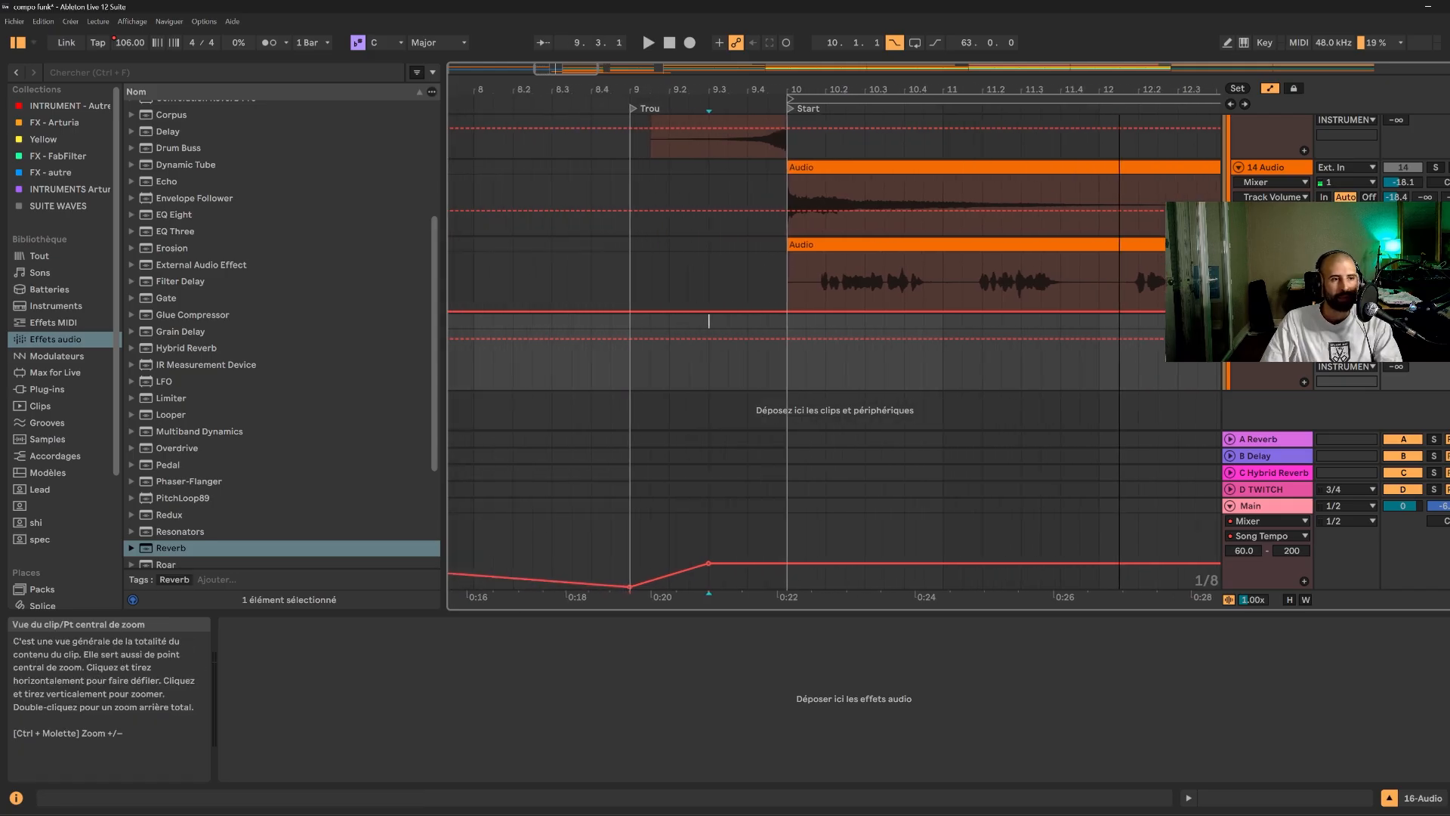
pyautogui.click(618, 317)
pyautogui.hotkey('ctrl', 'v')
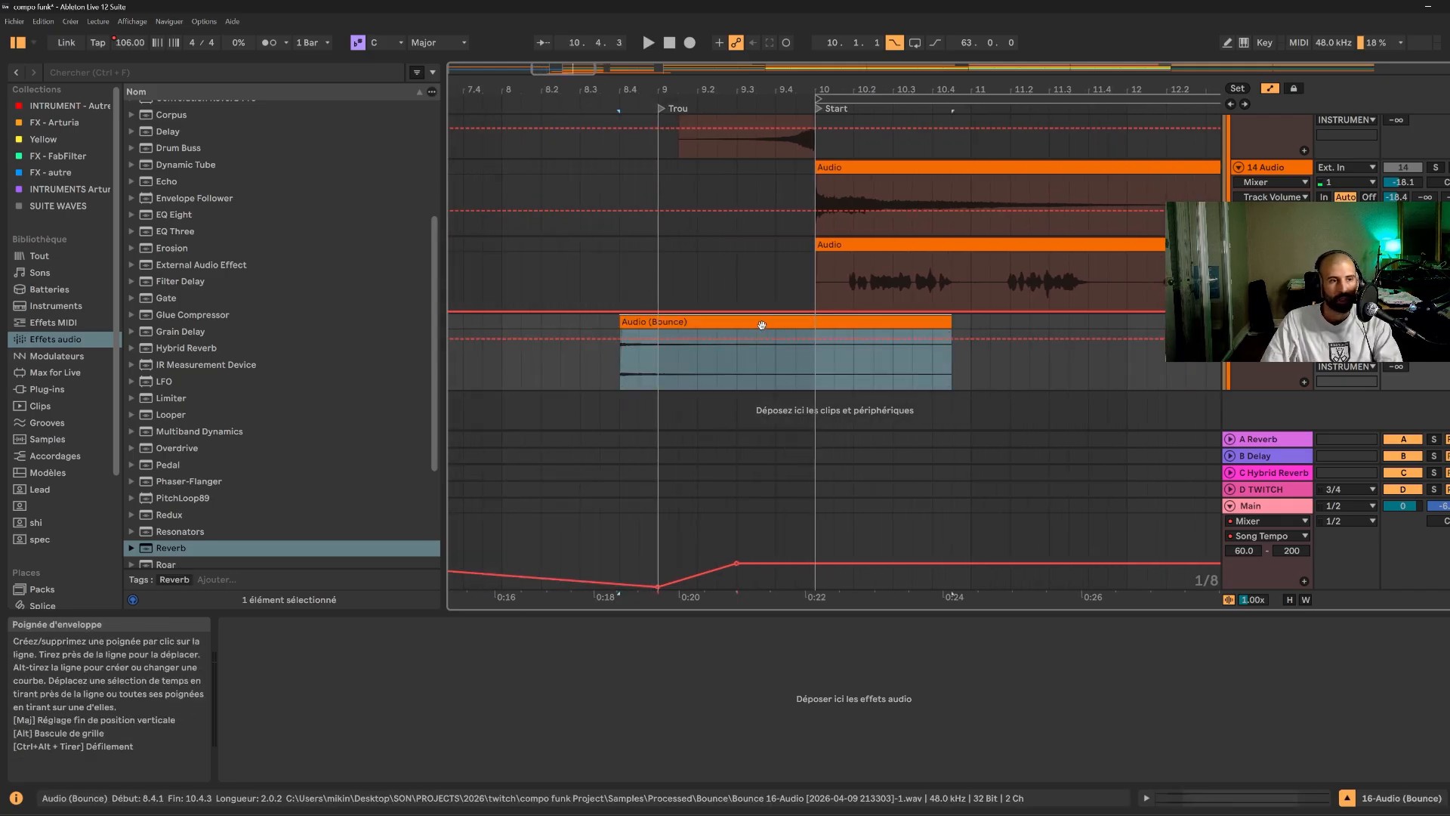
# - Reverse the pasted reverb tail, move it to start at 8.1.1 and play it
pyautogui.click(251, 737)
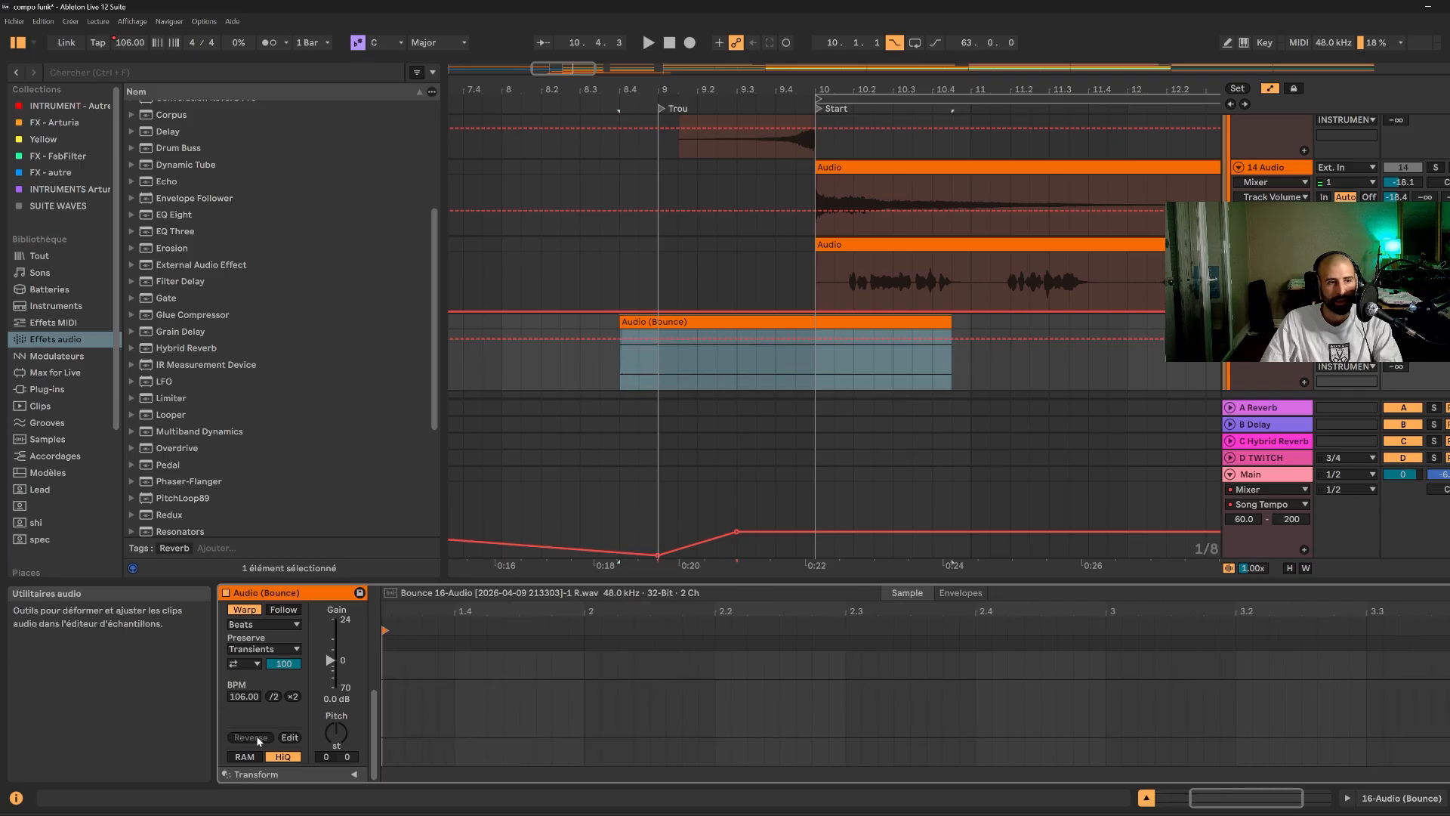
pyautogui.moveTo(848, 323); pyautogui.dragTo(733, 327)
pyautogui.press('space')
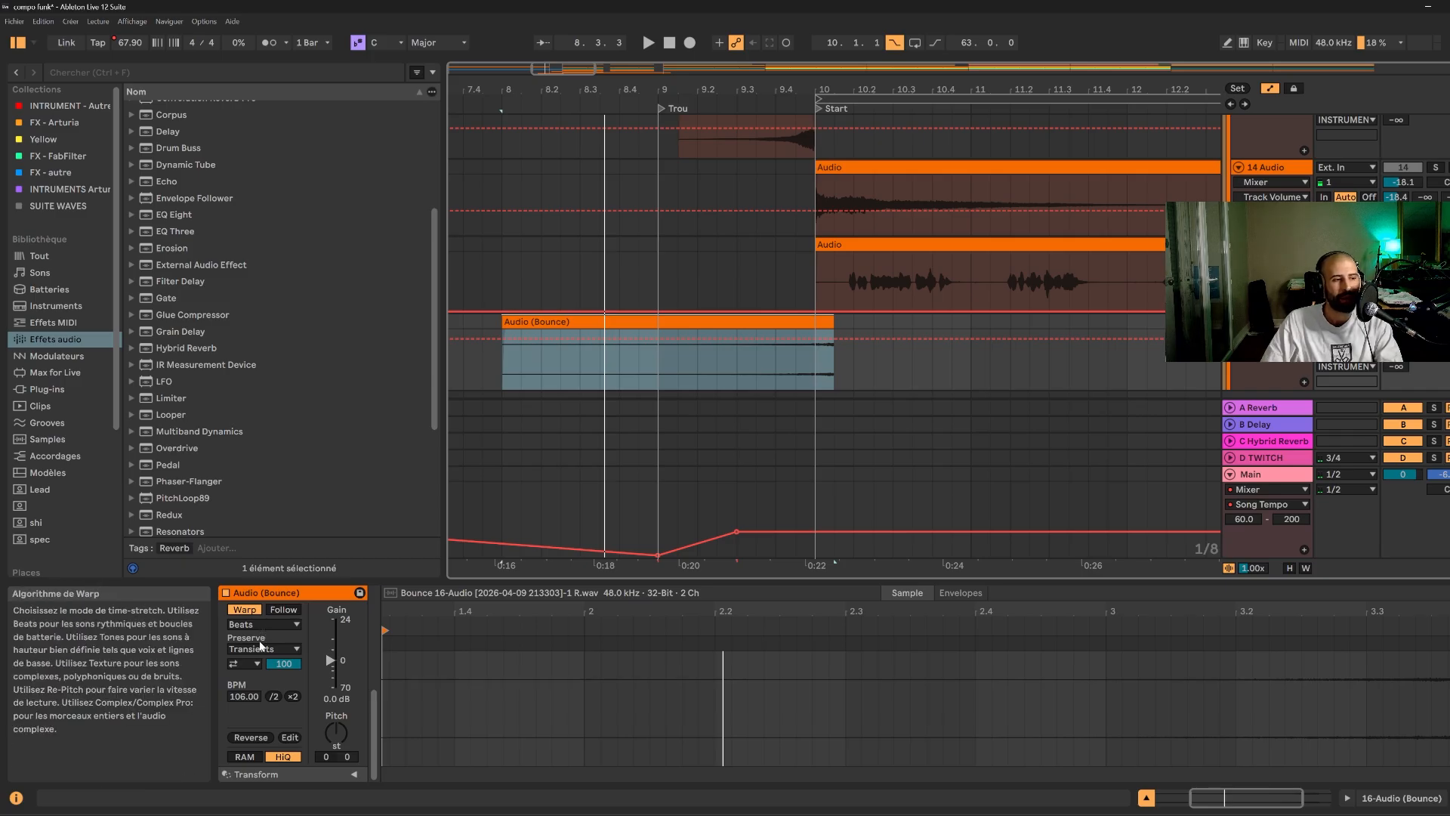
# - Set the reversed clip's warp mode to Complex and listen to it up to the Start marker
pyautogui.click(264, 649)
pyautogui.click(260, 623)
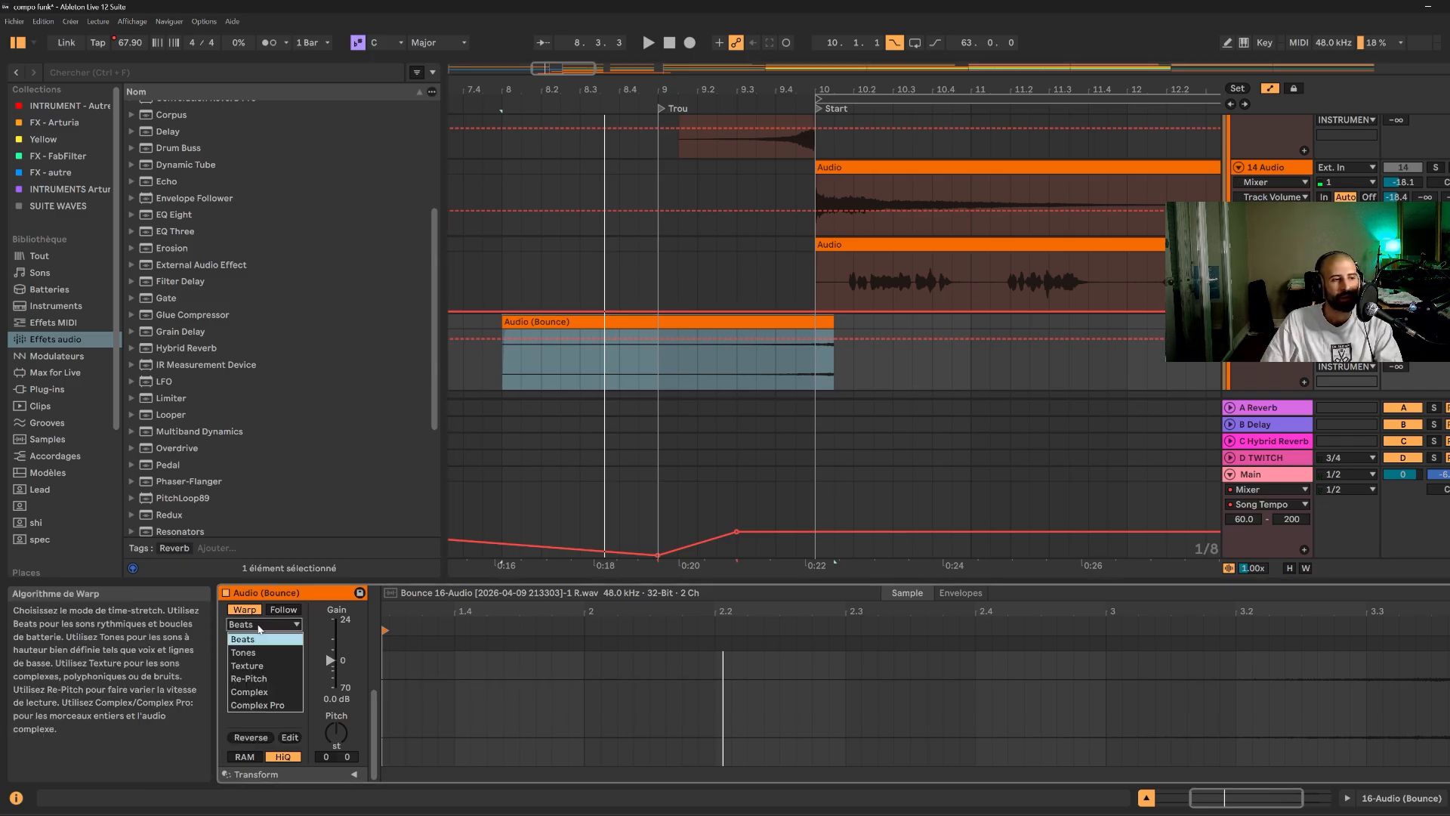
pyautogui.click(261, 691)
pyautogui.press('space')
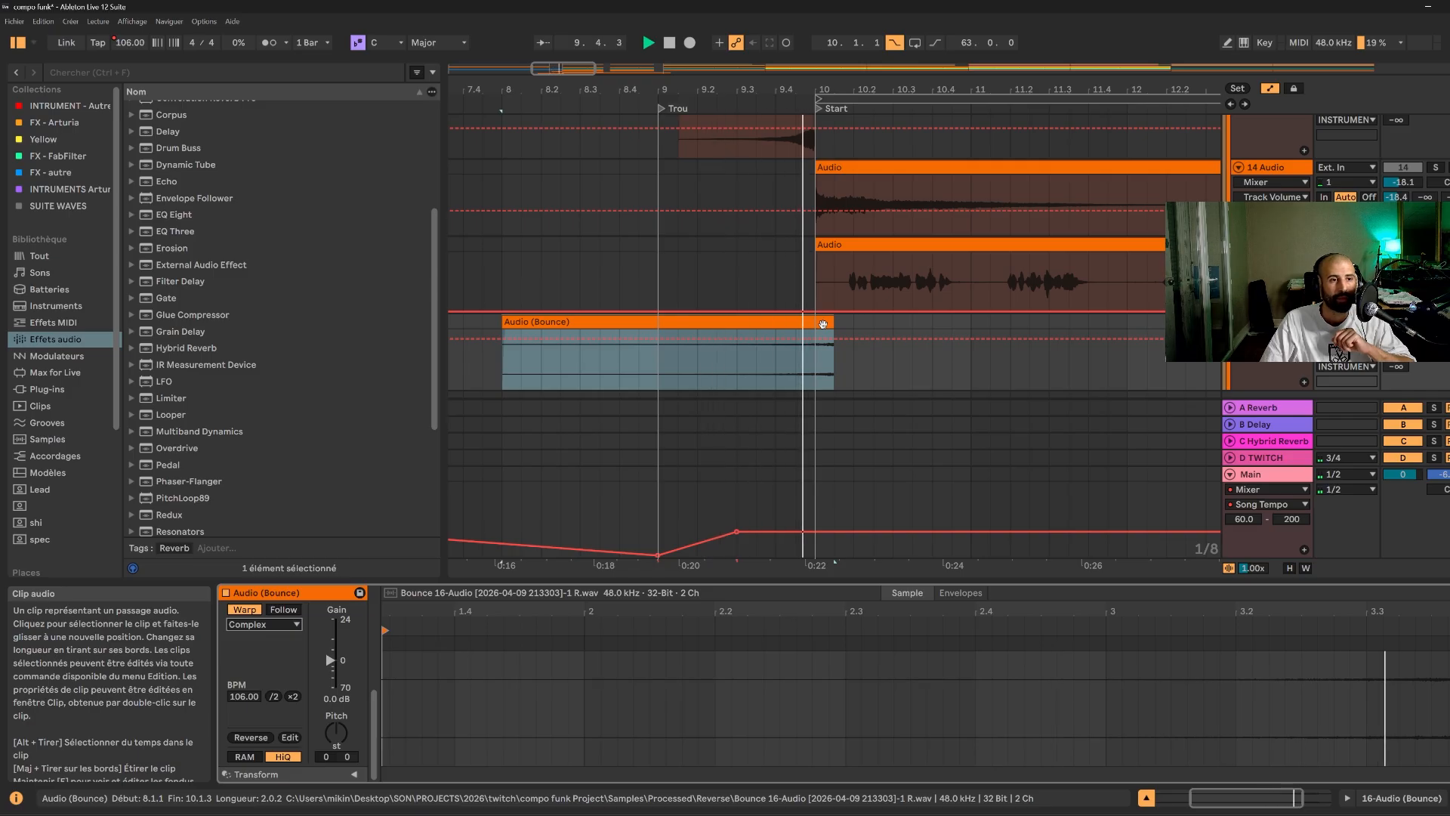
pyautogui.press('space')
# - Shift the reversed clip an eighth note later and trim its start to 8.4.1 while playing the transition
pyautogui.moveTo(823, 324); pyautogui.dragTo(838, 330)
pyautogui.press('space')
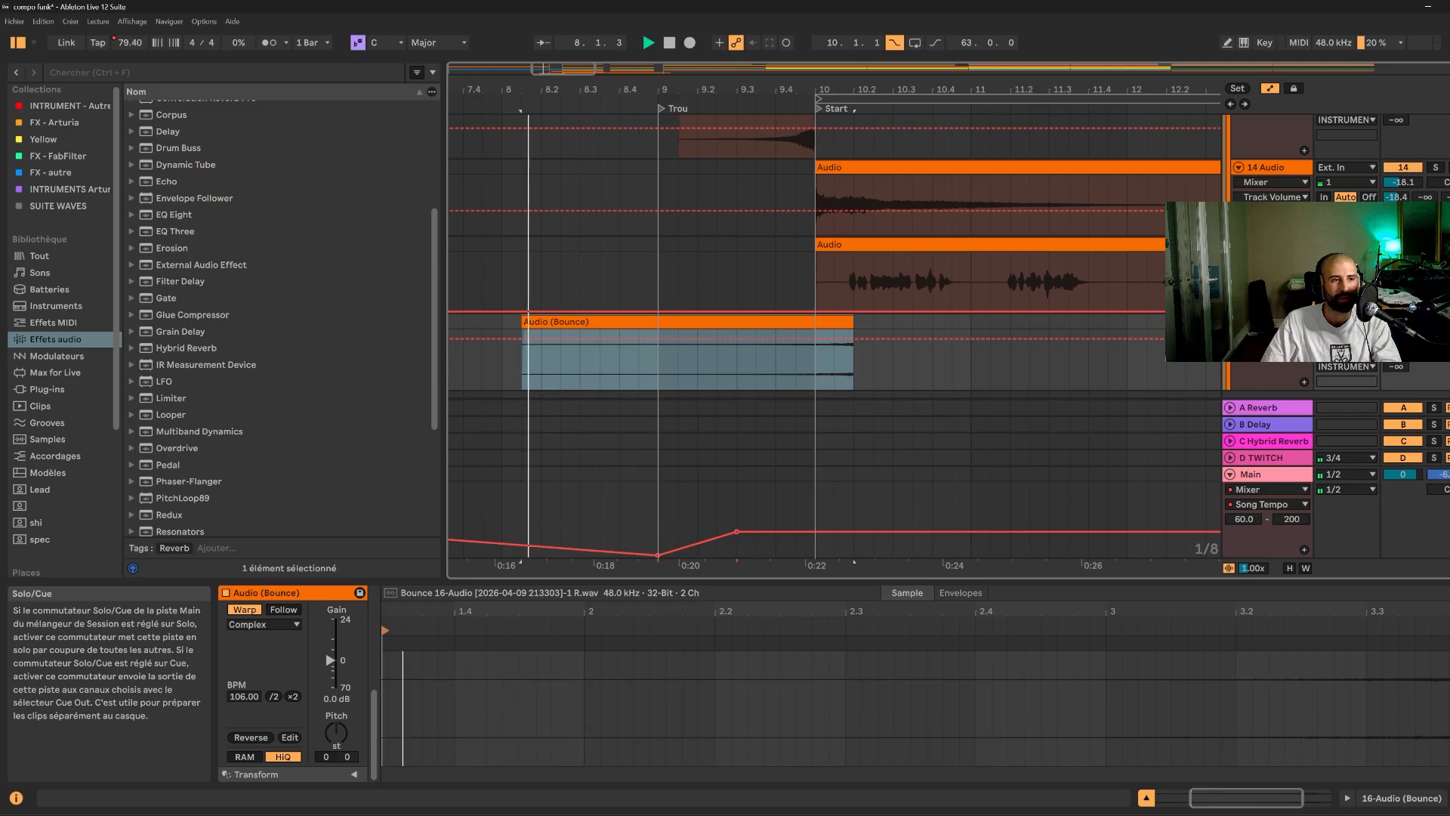
pyautogui.moveTo(523, 322); pyautogui.dragTo(620, 322)
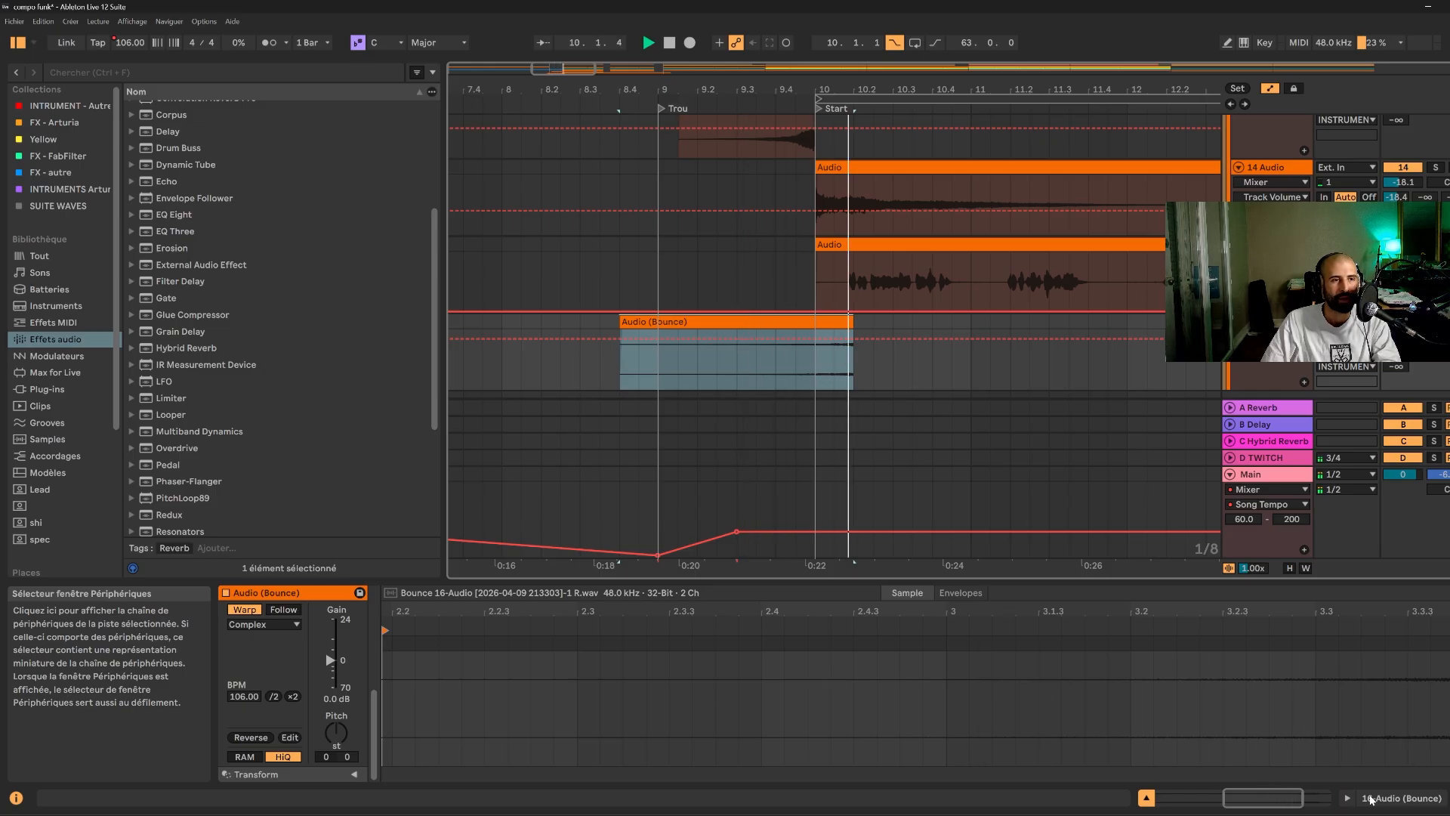
# - Move the 15-Audio vocal clip an eighth note earlier to start at 9.4.3 and play from 9.3.1
pyautogui.moveTo(845, 253); pyautogui.dragTo(837, 247)
pyautogui.click(735, 266)
pyautogui.press('space')
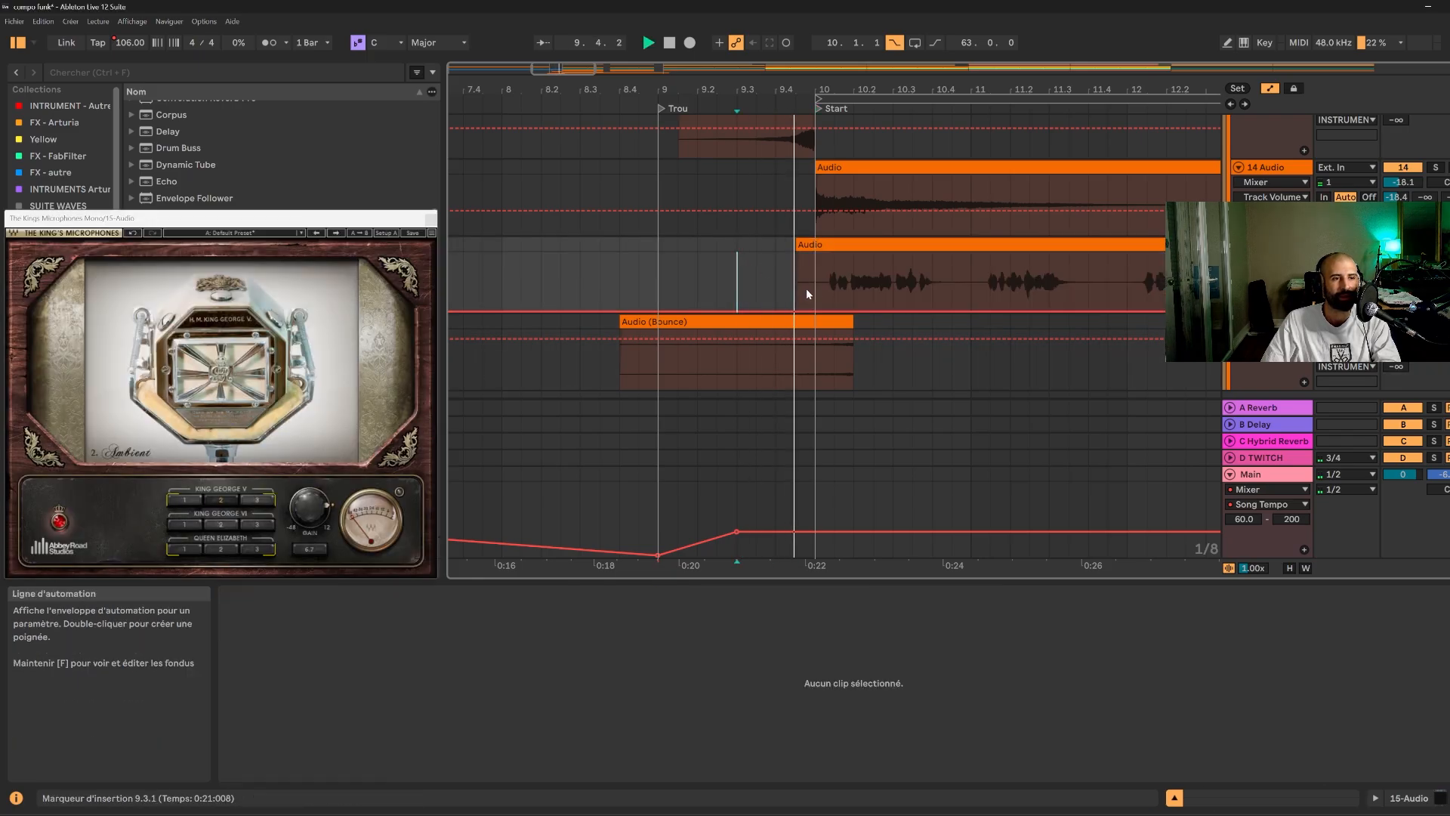
pyautogui.press('space')
# - Trim the reversed clip's end to 10.1.3, play from 9.3.3 and close the King's Microphones plug-in window
pyautogui.moveTo(852, 322); pyautogui.dragTo(833, 323)
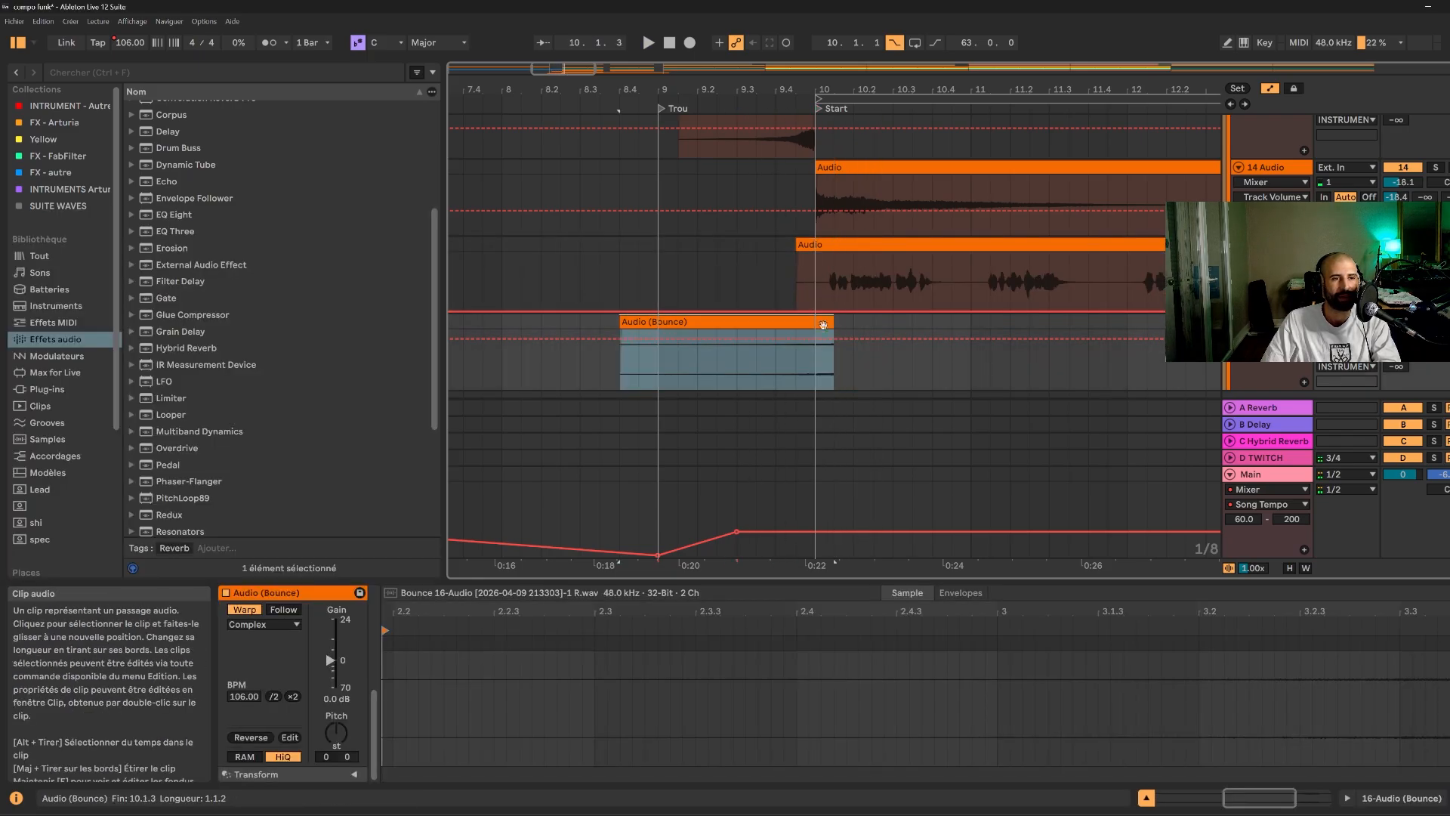
pyautogui.click(761, 292)
pyautogui.press('space')
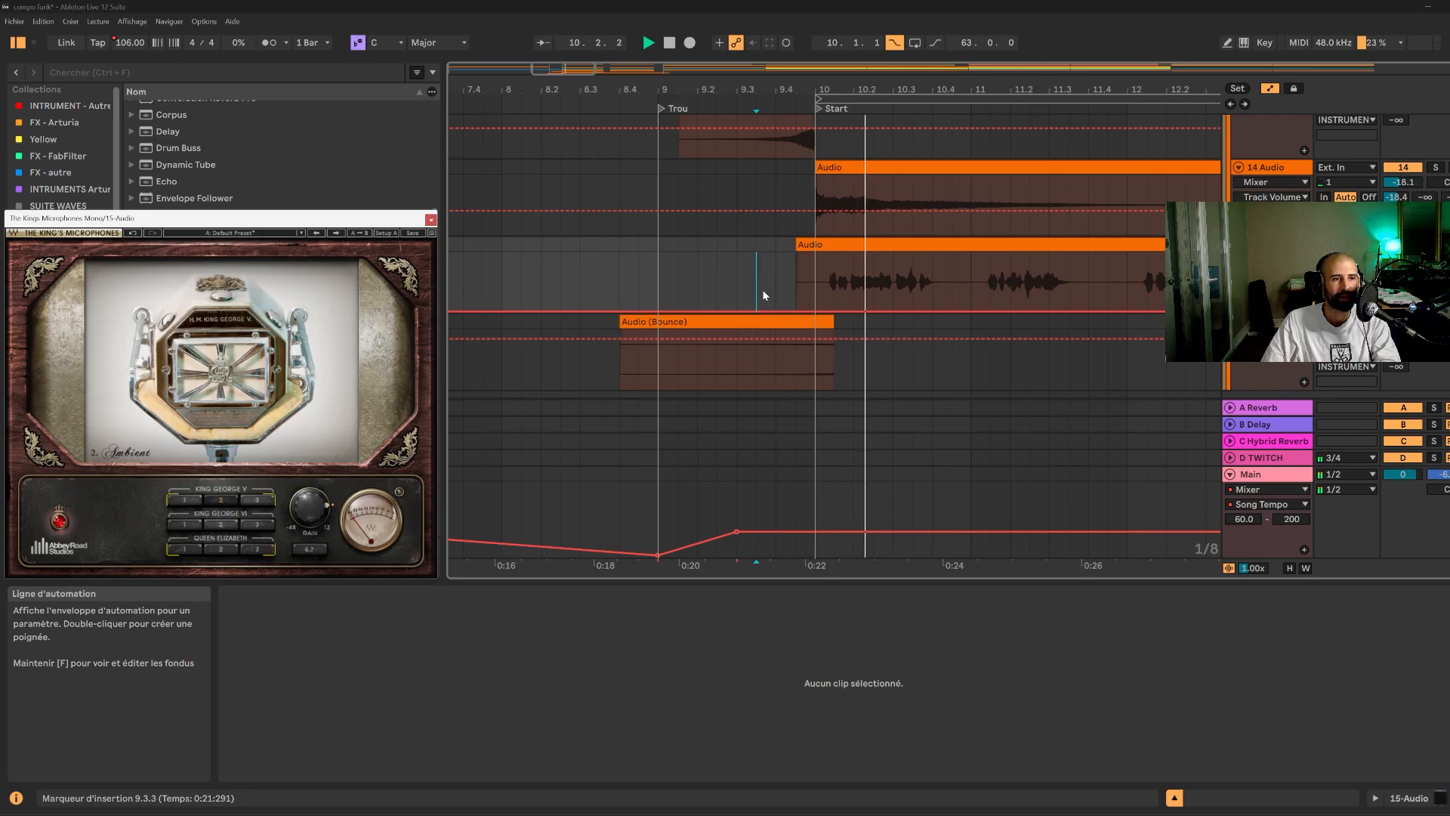
pyautogui.click(431, 221)
pyautogui.press('space')
# - Select the reversed clip and play the transition from 8.4.1
pyautogui.moveTo(561, 69); pyautogui.dragTo(562, 16)
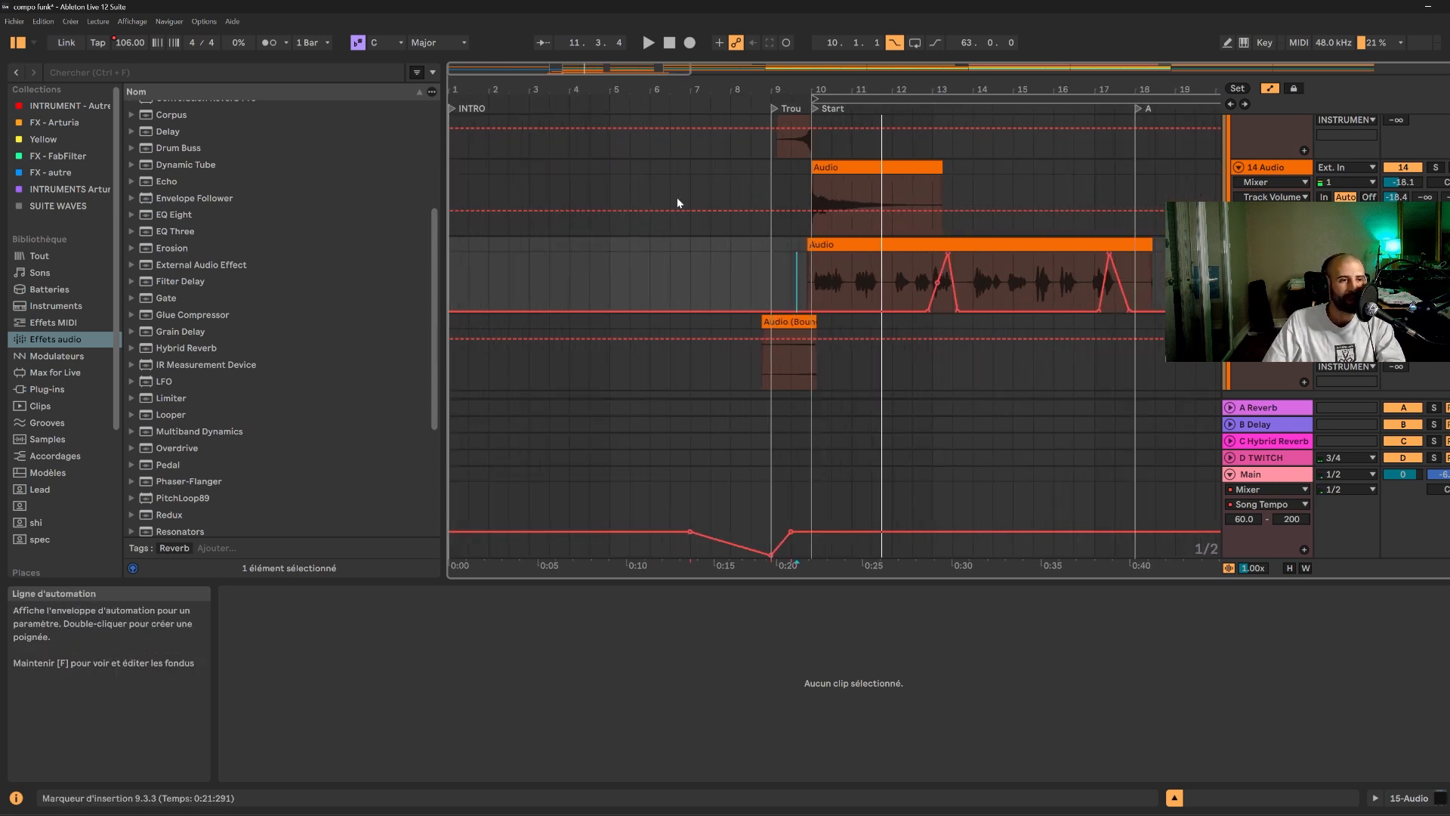
pyautogui.scroll(-1, 677, 197)
pyautogui.click(760, 352)
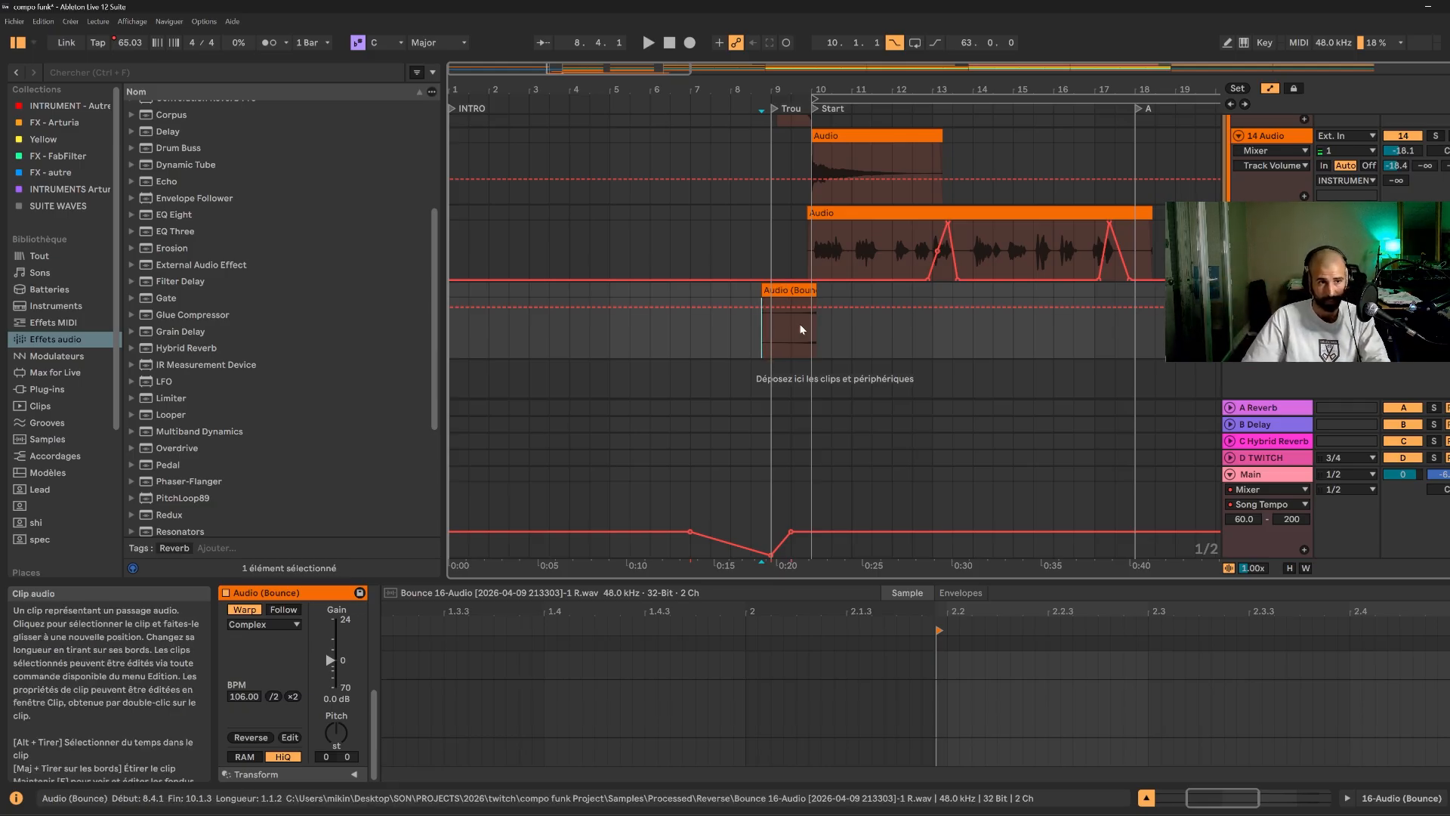
pyautogui.click(804, 294)
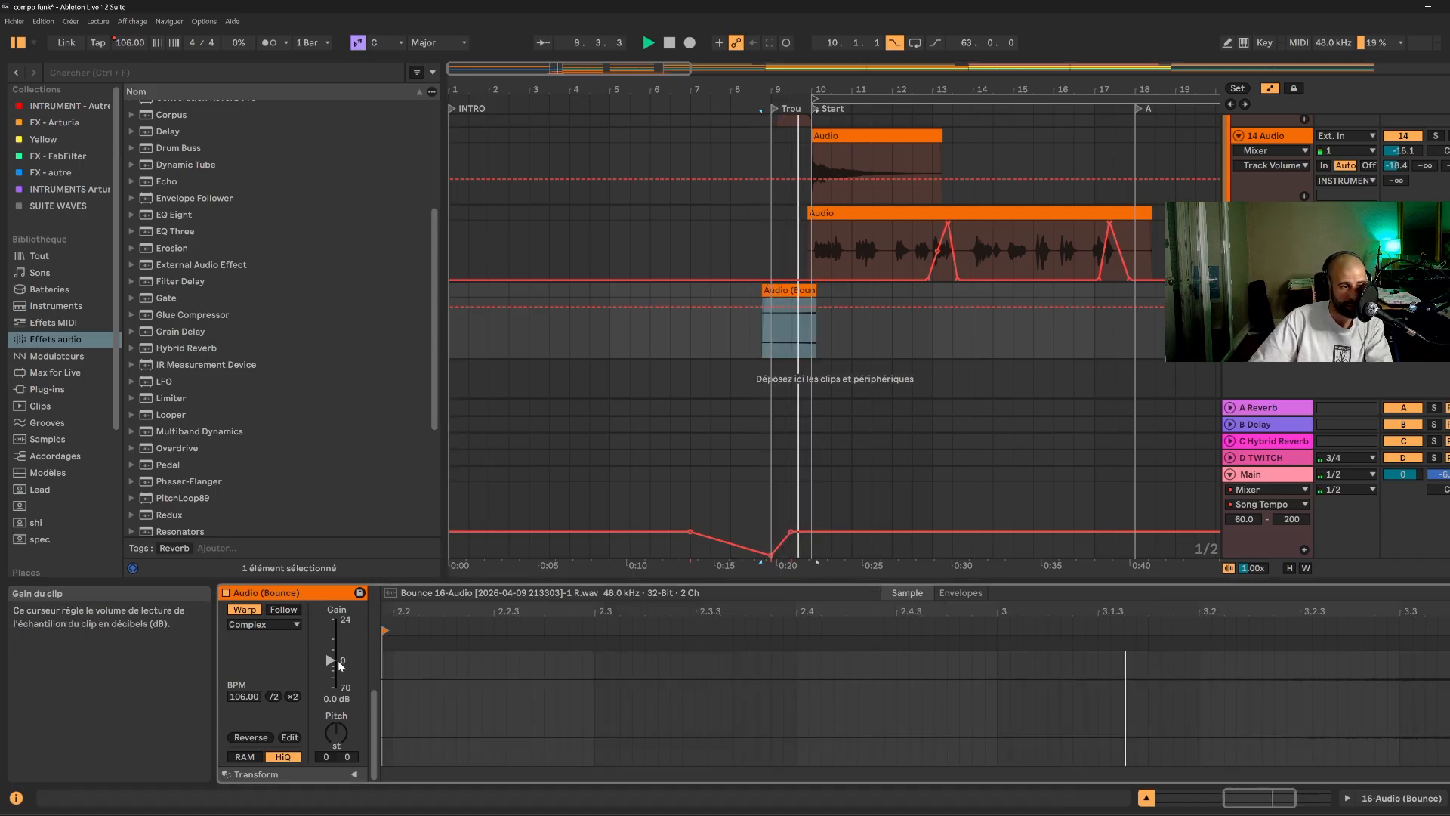
pyautogui.press('space')
# - Examine how the sweep, vocal and reversed clips line up around the Start locator at 10.1.1
pyautogui.scroll(2, 763, 202)
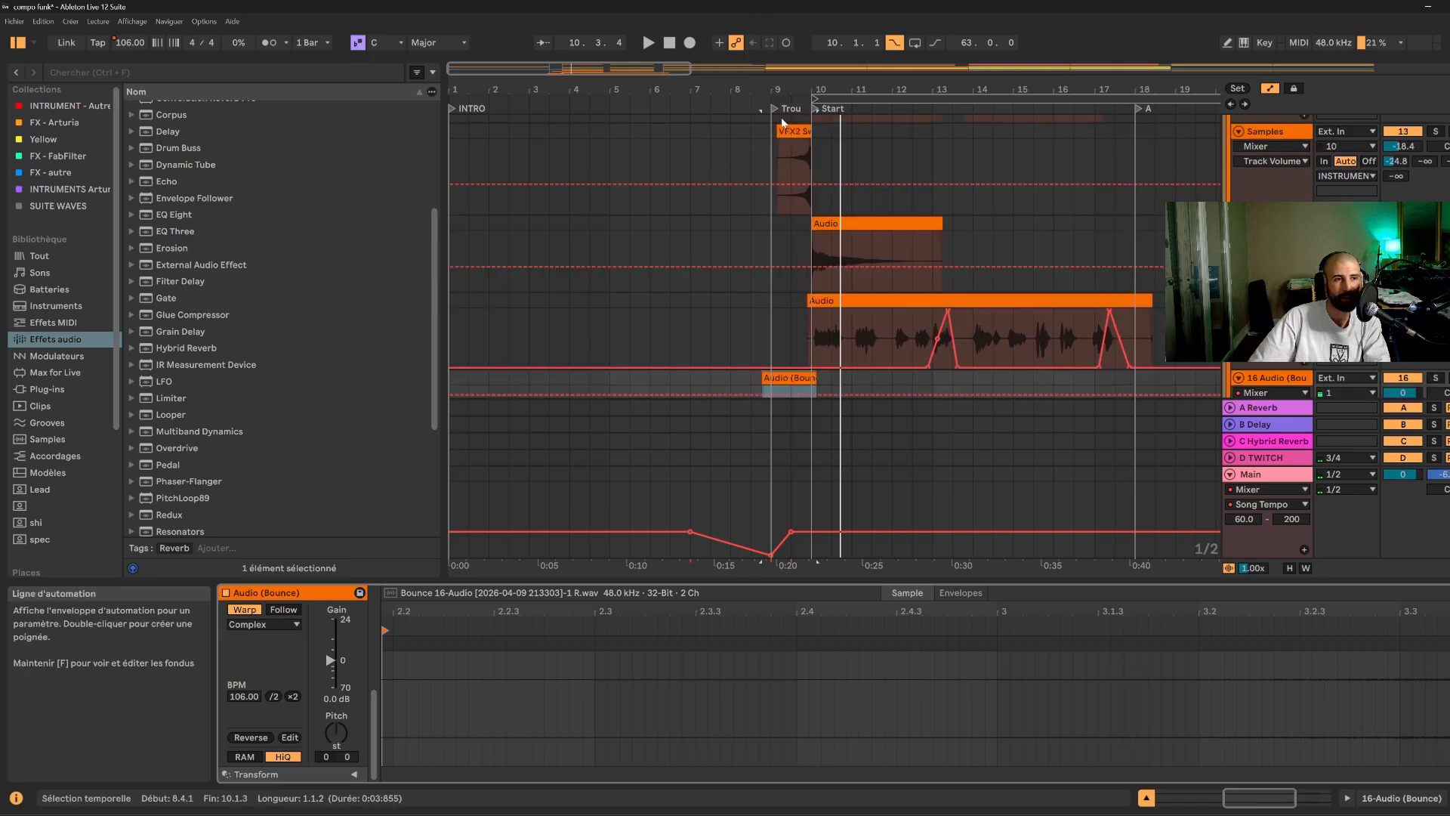
pyautogui.scroll(4, 782, 123)
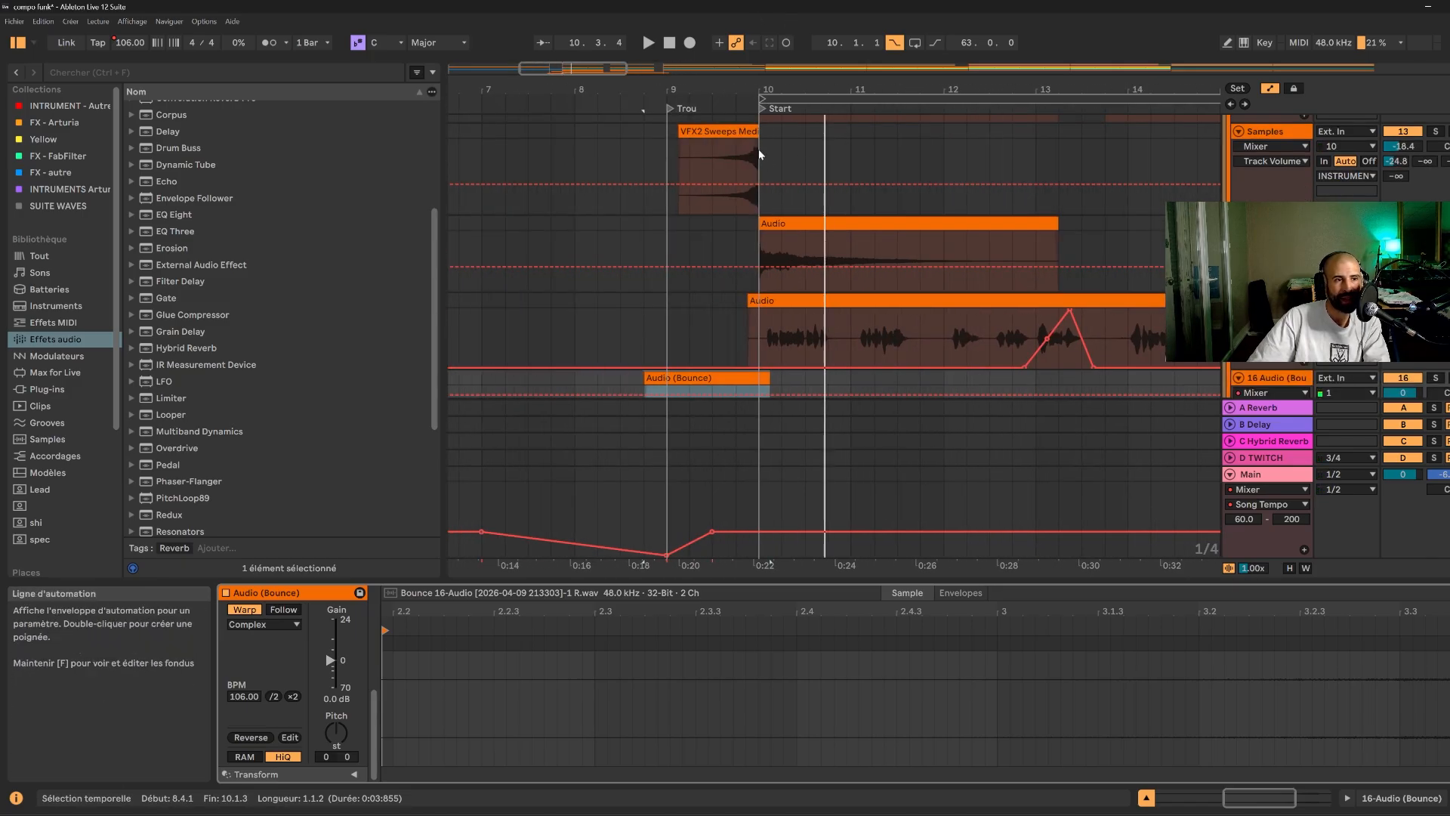
pyautogui.scroll(-2, 759, 153)
pyautogui.click(759, 289)
pyautogui.moveTo(759, 290)
pyautogui.mouseDown()
pyautogui.moveTo(744, 295)
pyautogui.moveTo(769, 295)
pyautogui.mouseUp()
pyautogui.click(767, 244)
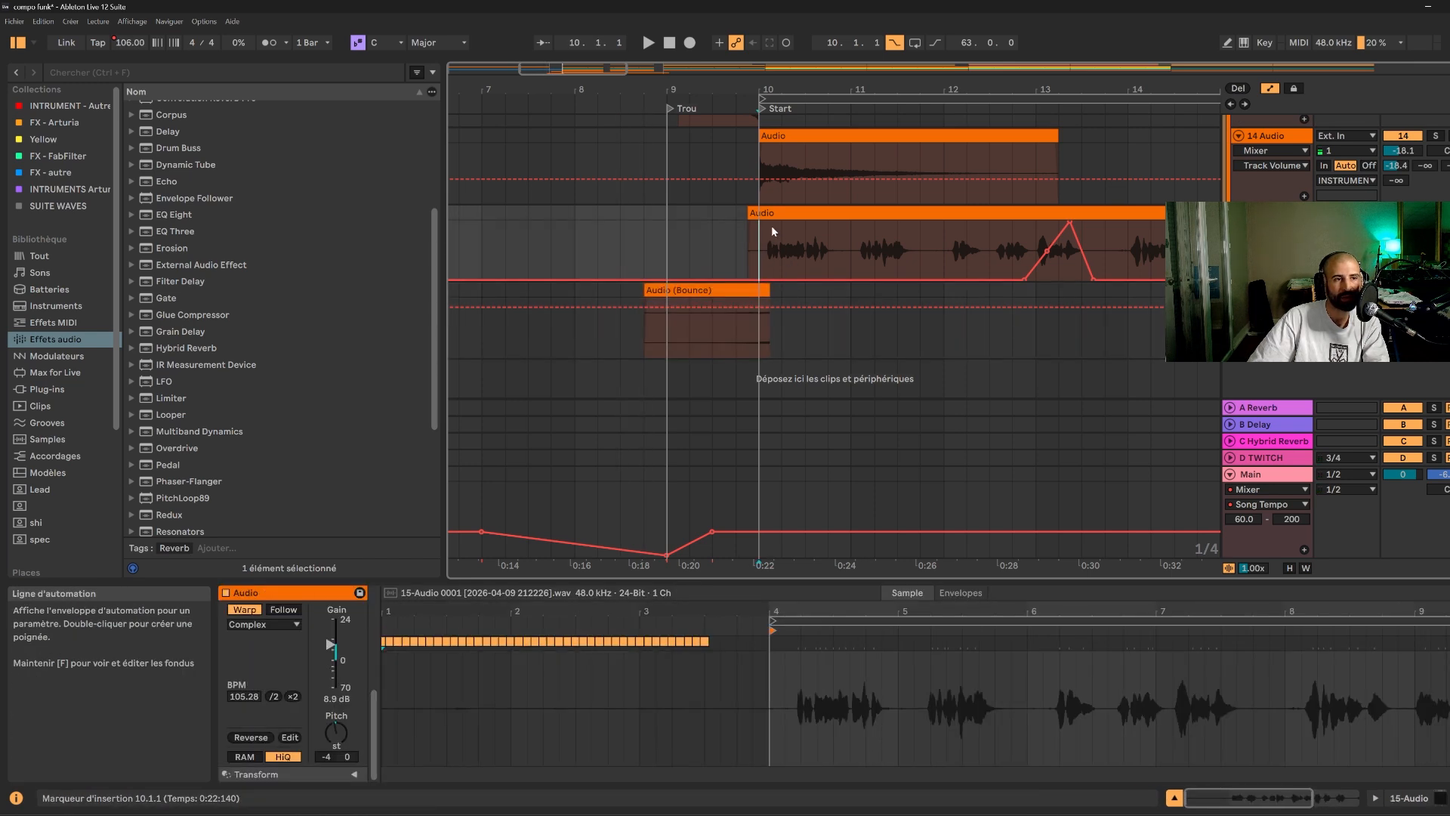
pyautogui.click(765, 155)
pyautogui.scroll(4, 684, 195)
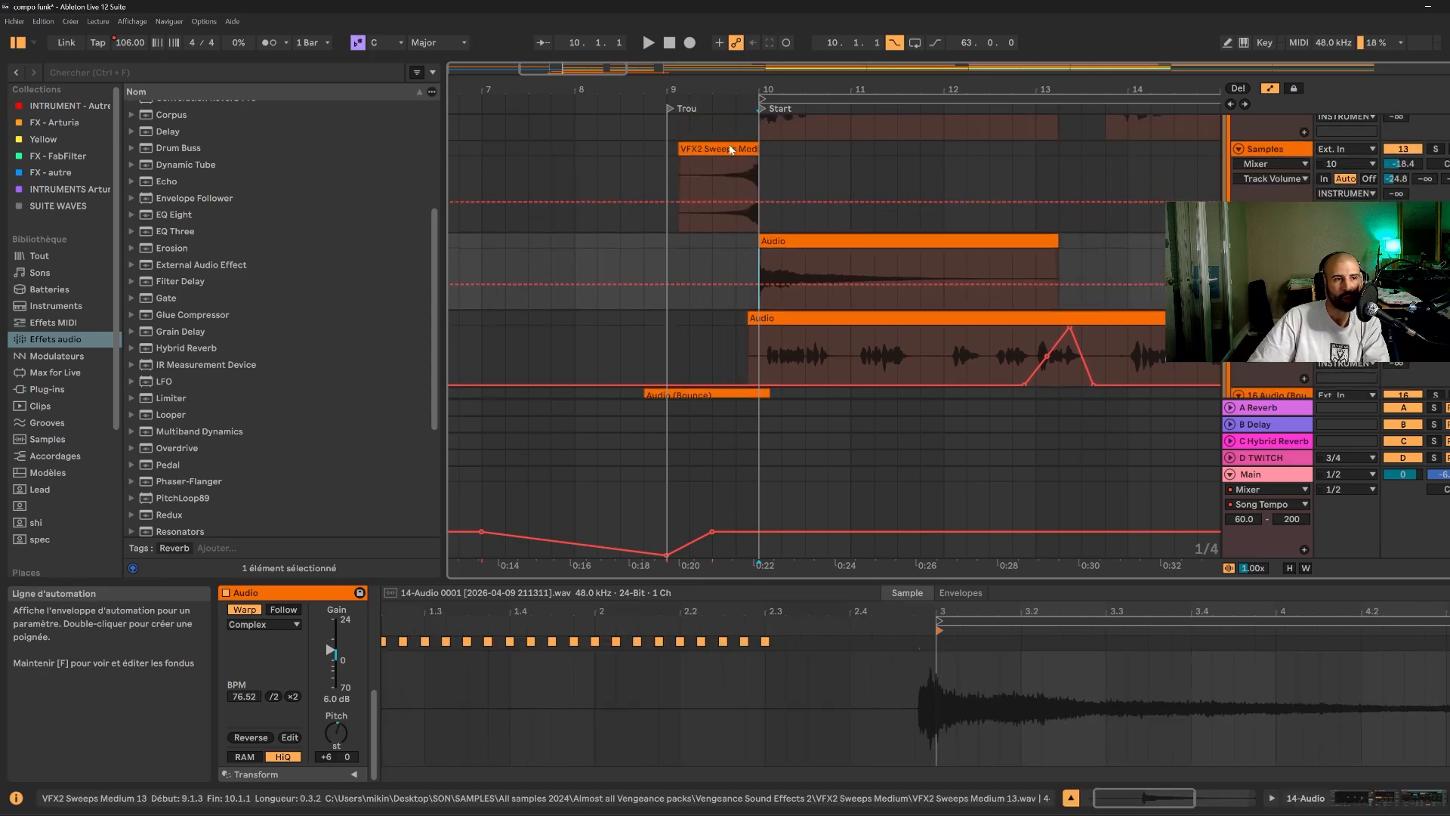
pyautogui.scroll(-4, 805, 282)
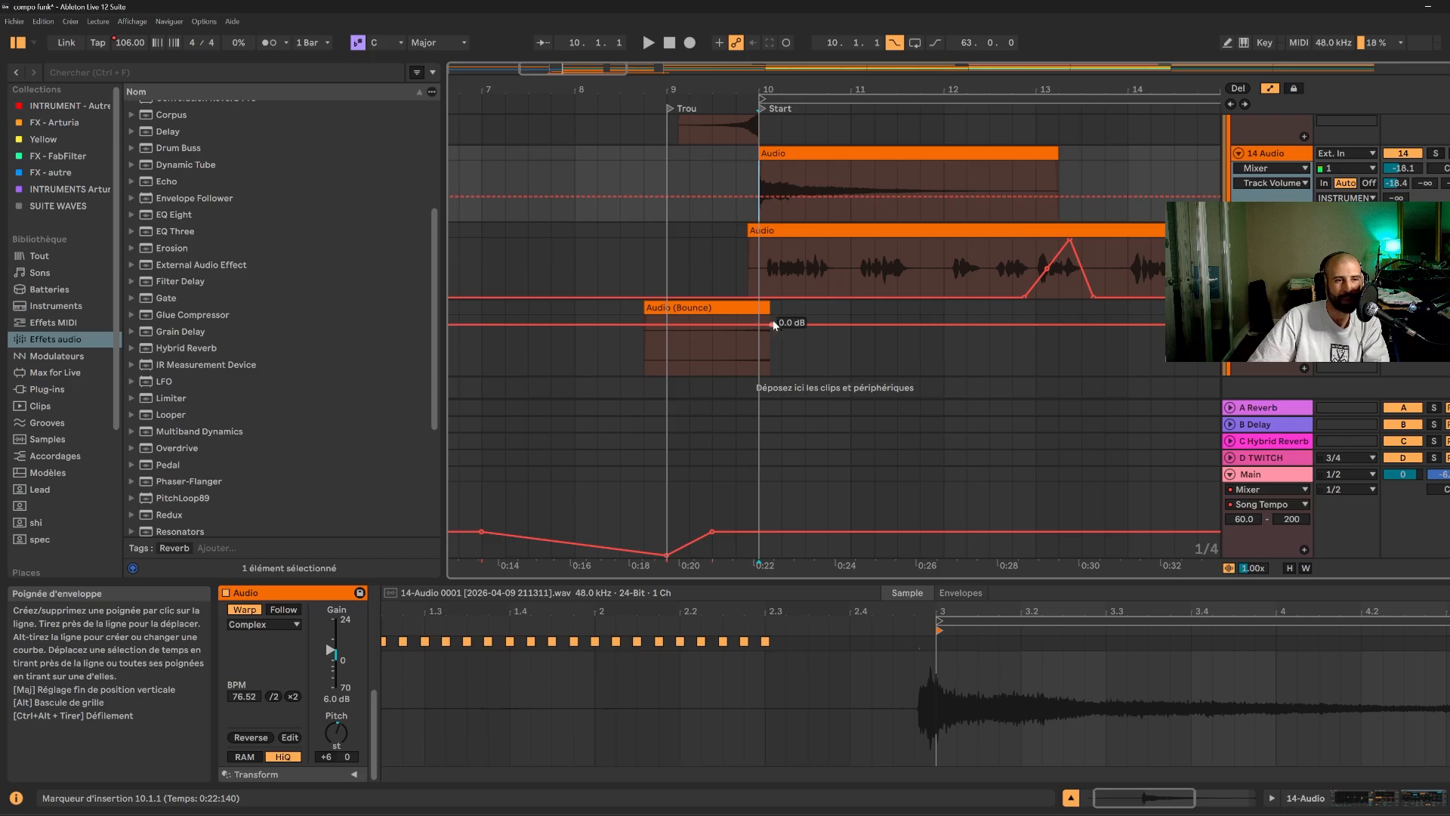
# - Hide the automation lanes and play the transition over the reversed clip, including from 9.4.1
pyautogui.click(1269, 89)
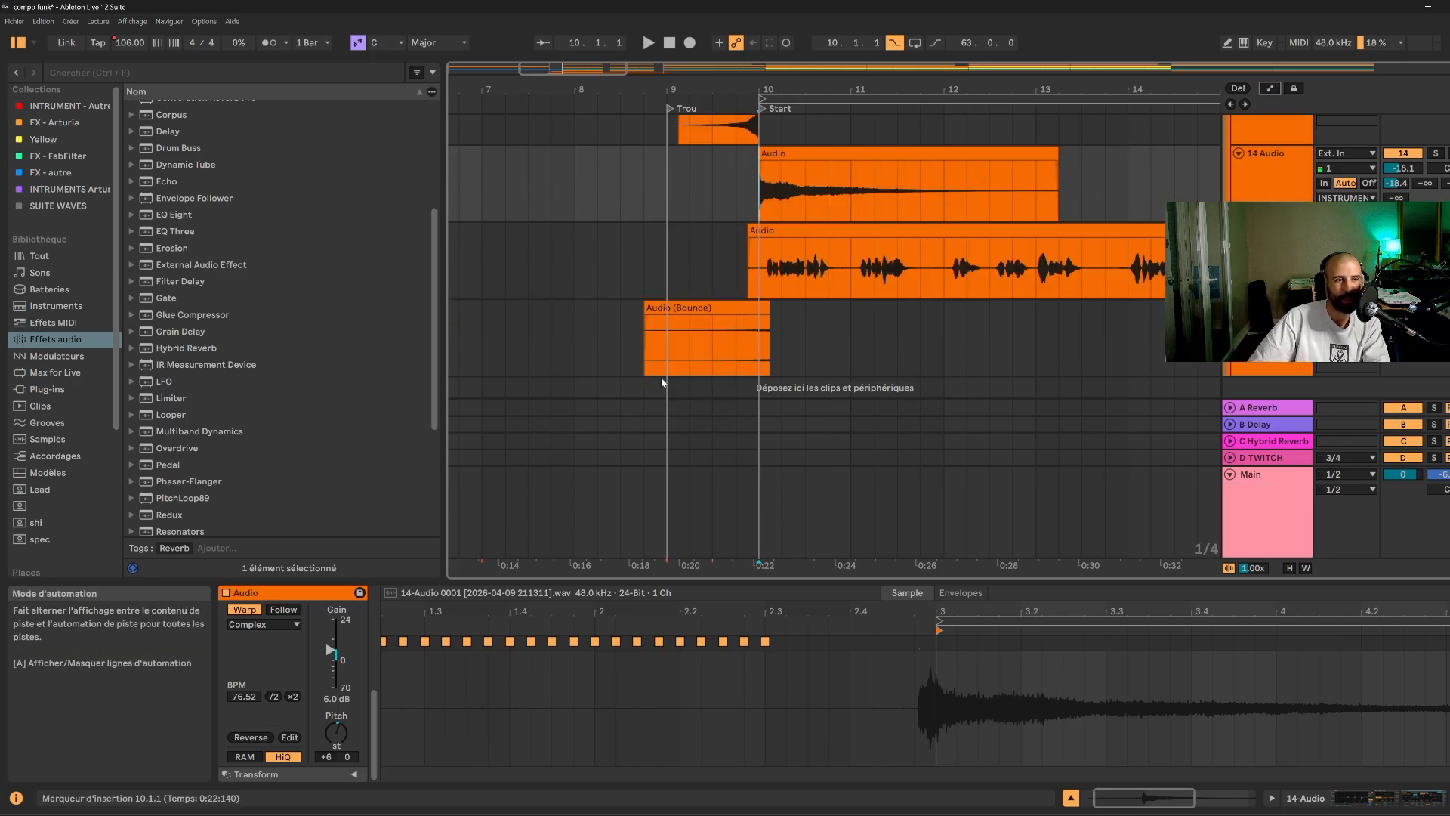
pyautogui.click(736, 320)
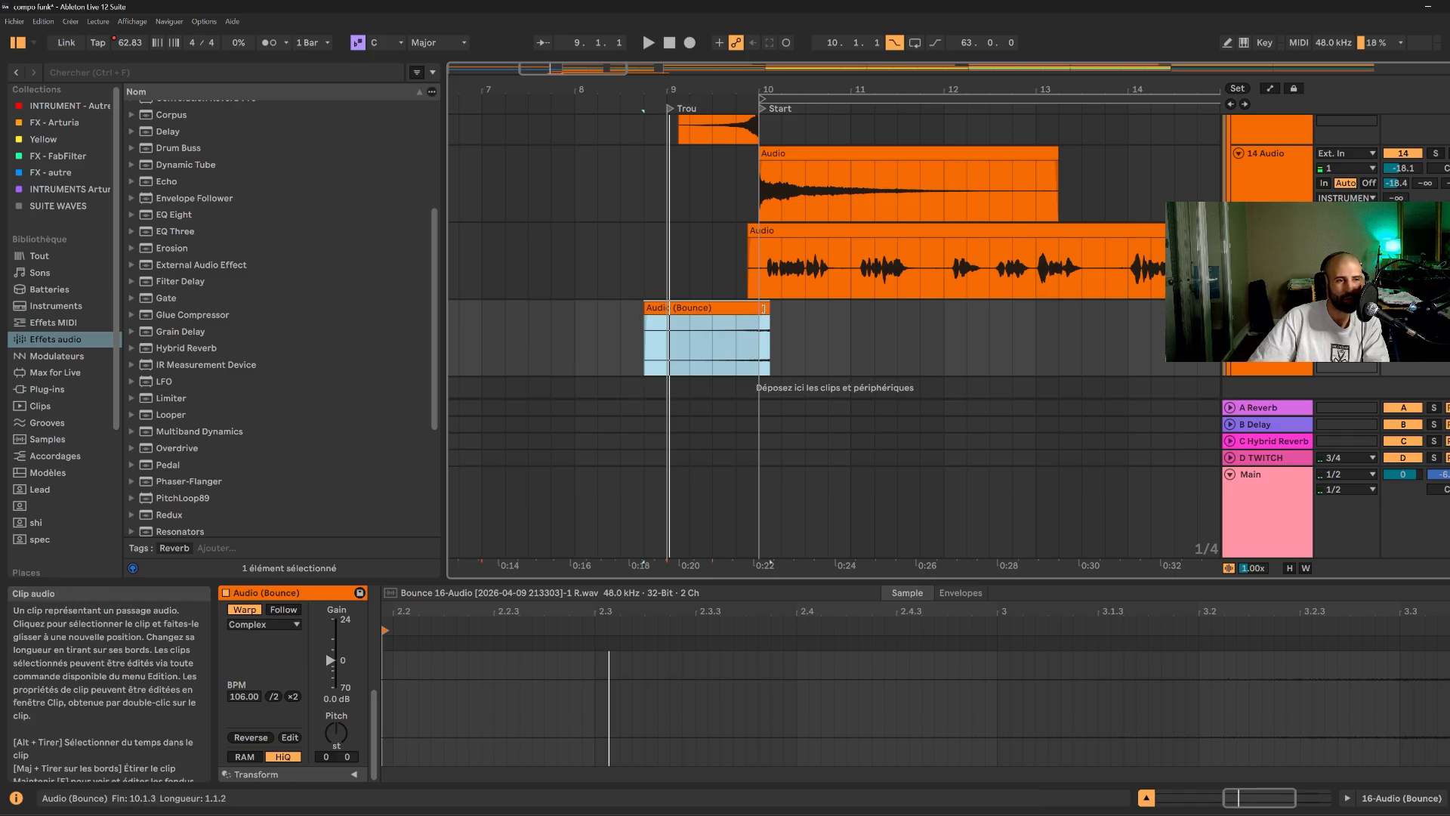
pyautogui.click(732, 331)
pyautogui.press('space')
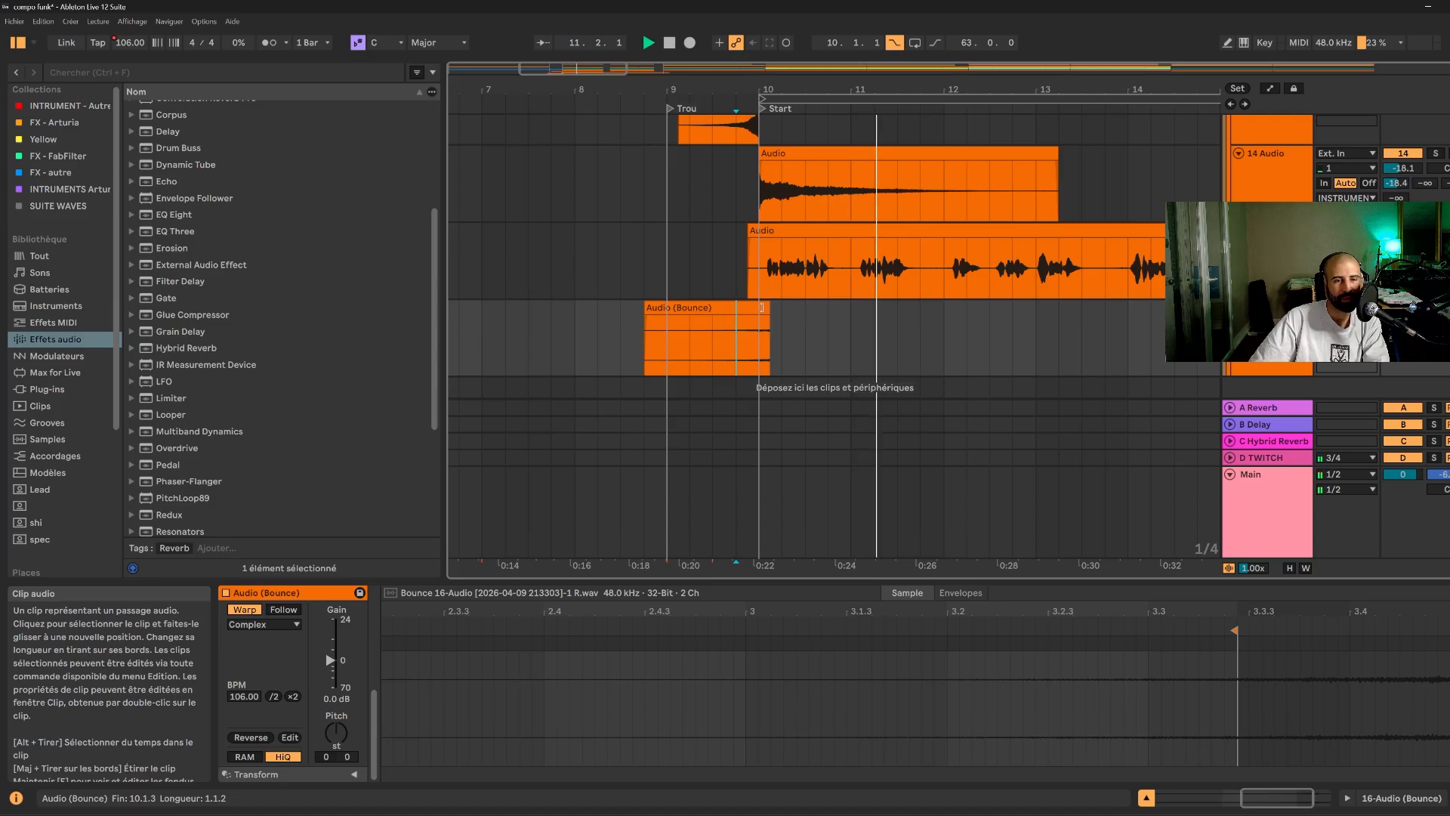
pyautogui.press('space')
# - Play the Start section from 10.1.1, and its ending from 16.1.1 into section A
pyautogui.moveTo(955, 89); pyautogui.dragTo(956, 54)
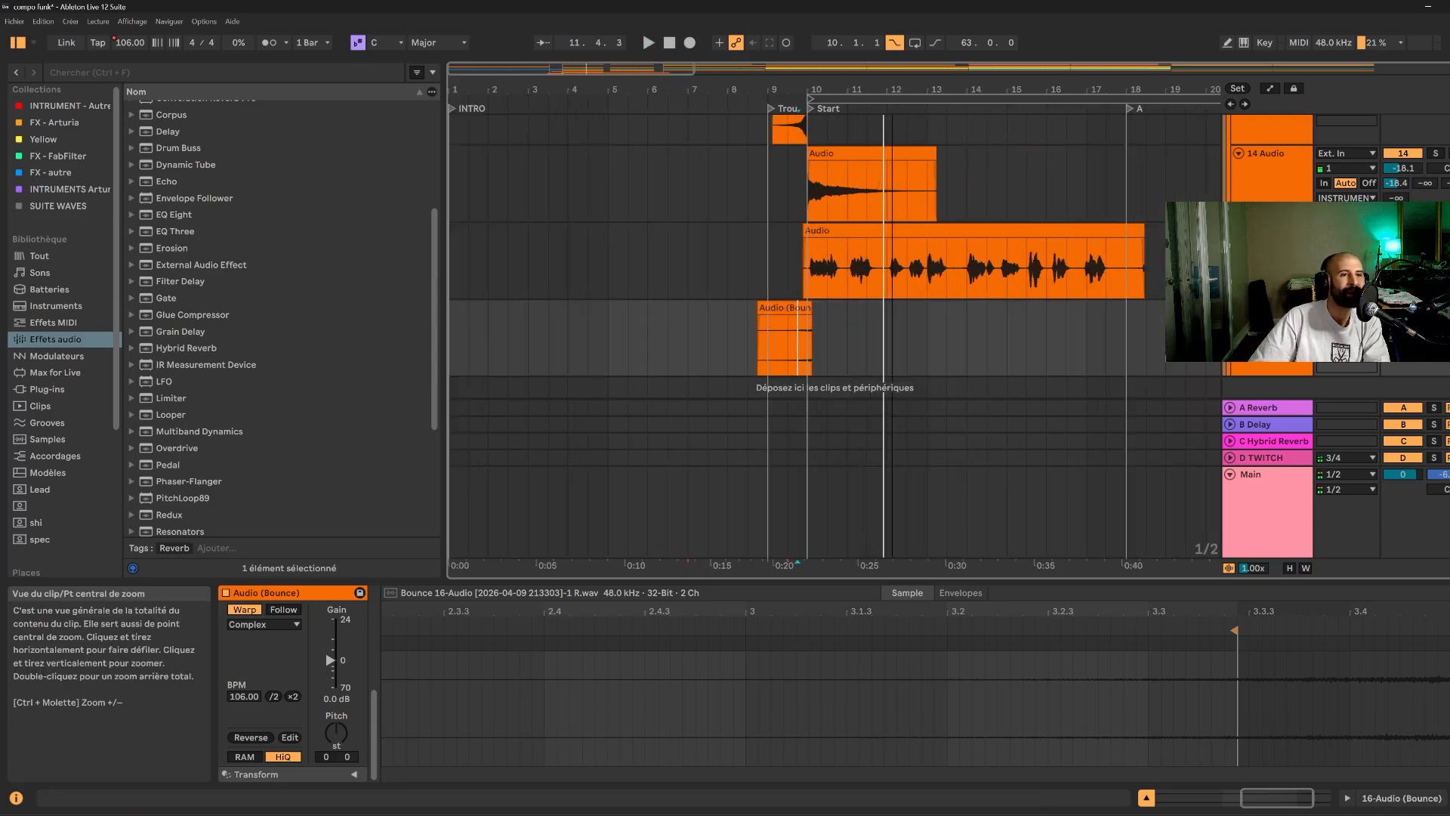
pyautogui.moveTo(892, 89); pyautogui.dragTo(892, 55)
pyautogui.scroll(3, 642, 281)
pyautogui.scroll(-2, 674, 300)
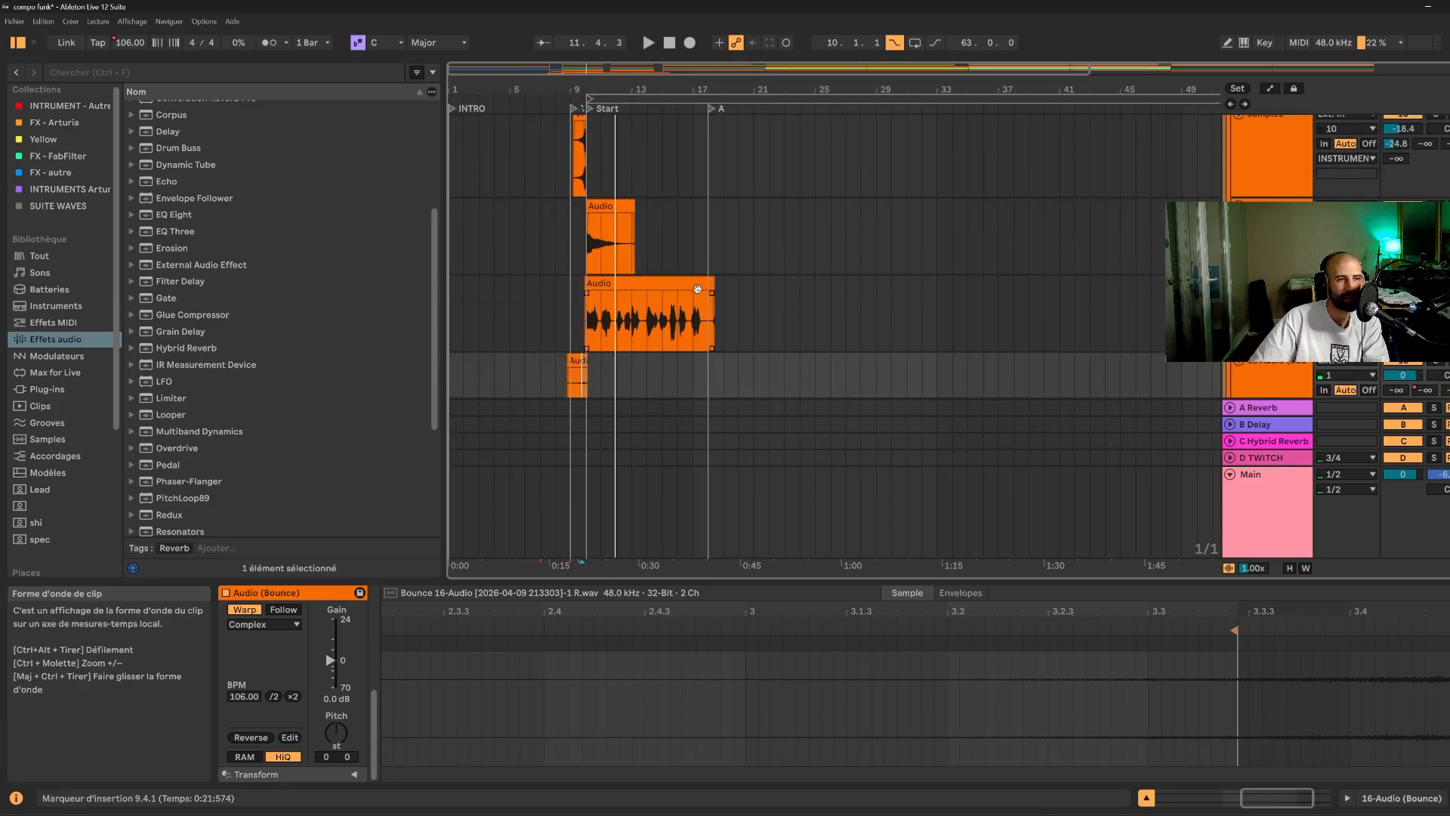
pyautogui.click(697, 289)
pyautogui.scroll(3, 710, 309)
pyautogui.scroll(5, 706, 331)
pyautogui.click(586, 141)
pyautogui.press('space')
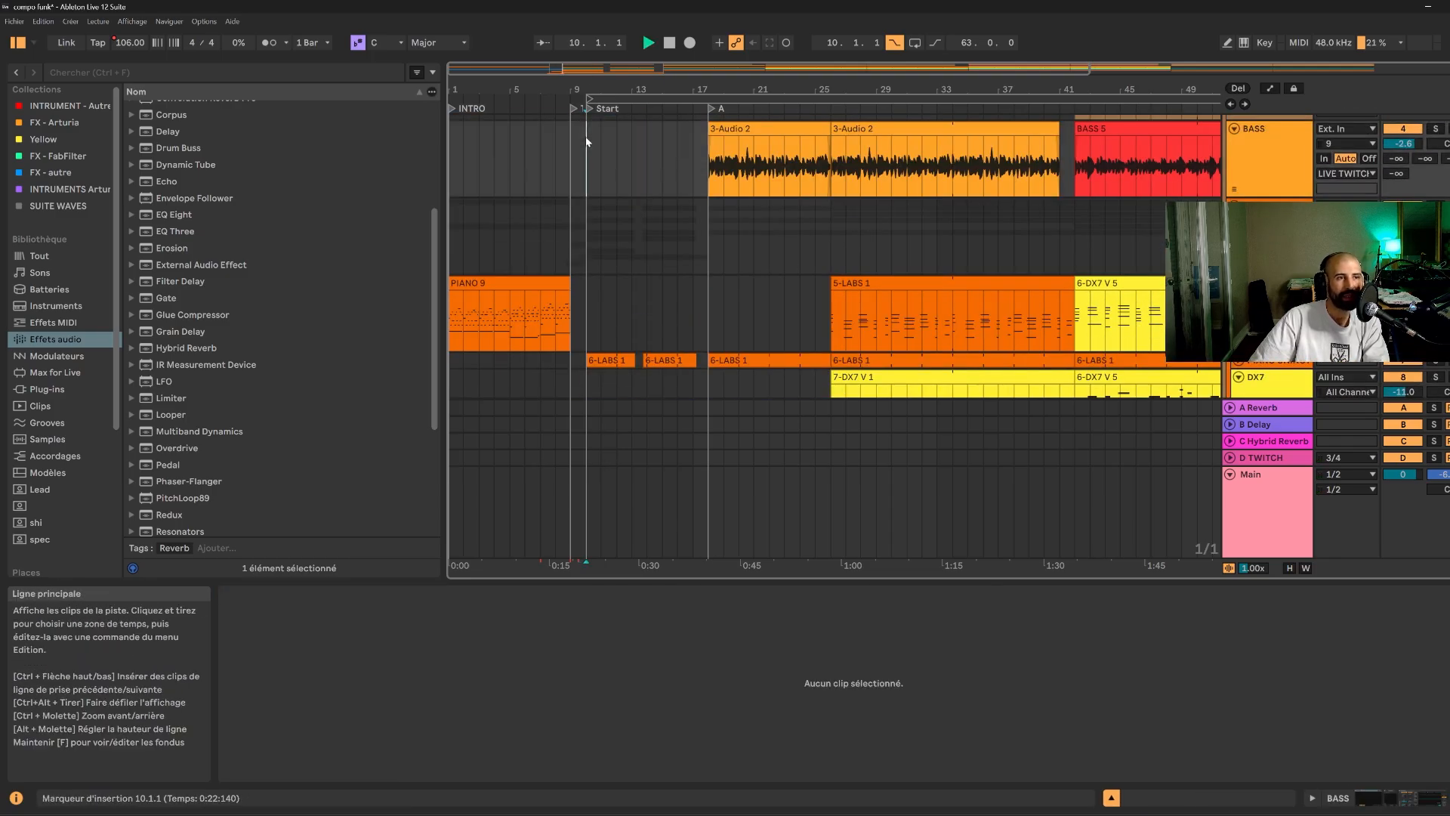
pyautogui.click(647, 146)
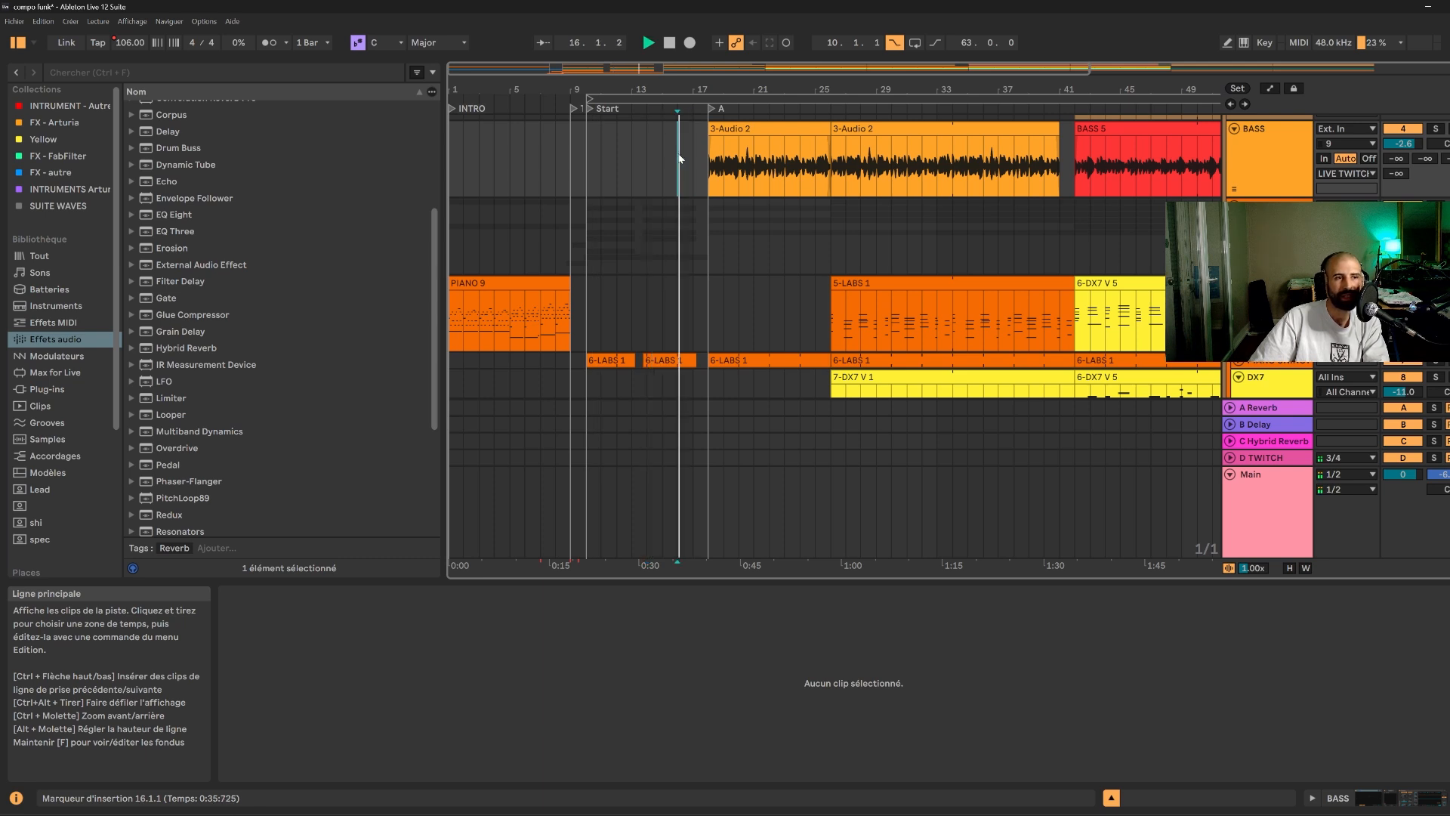
pyautogui.moveTo(663, 69); pyautogui.dragTo(663, 136)
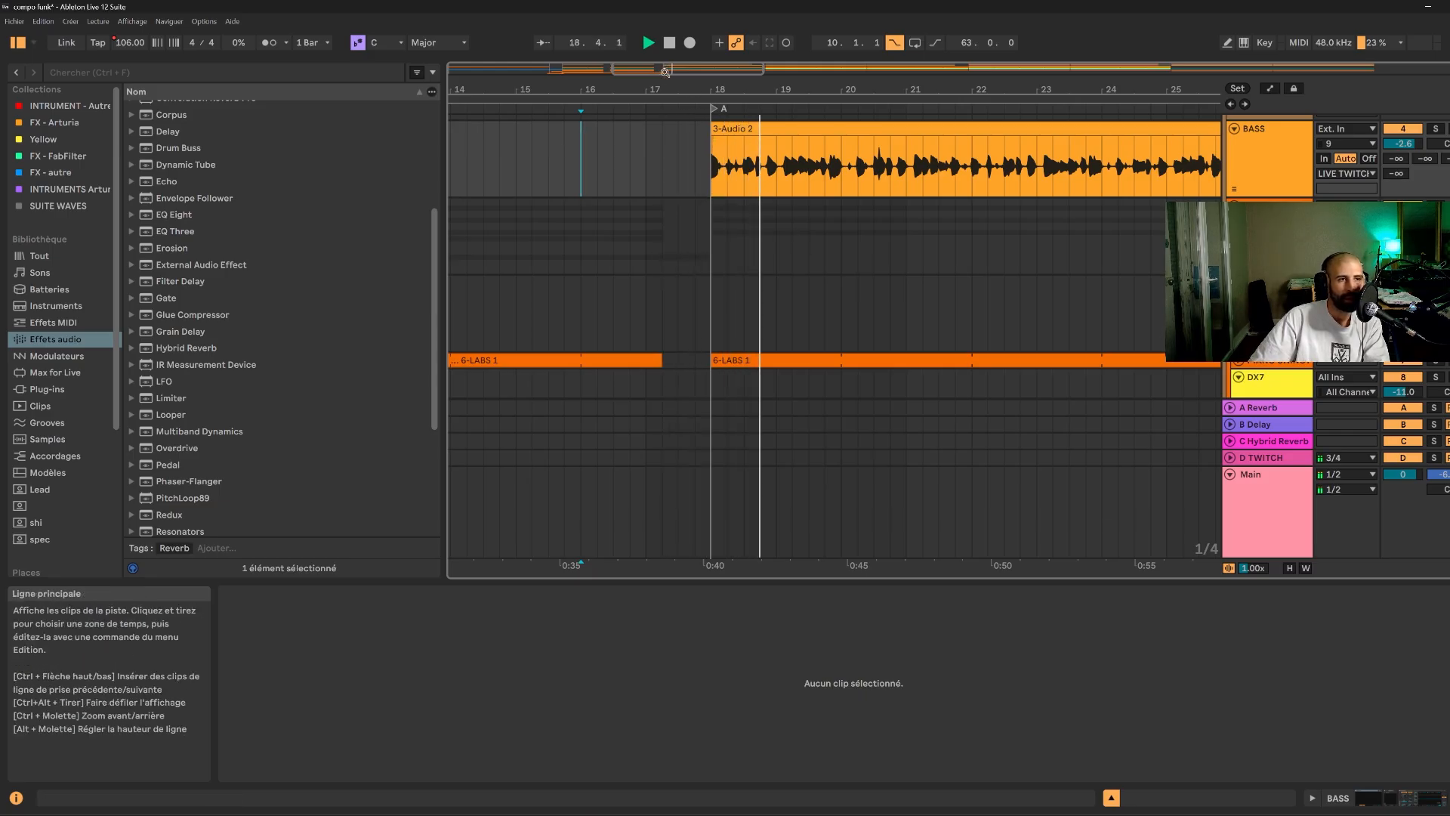
pyautogui.press('space')
# - Highlight 18.1.1 to 26.1.1 across the instrument tracks below the bass and place the insertion marker at 18.1.1
pyautogui.moveTo(694, 70); pyautogui.dragTo(694, 23)
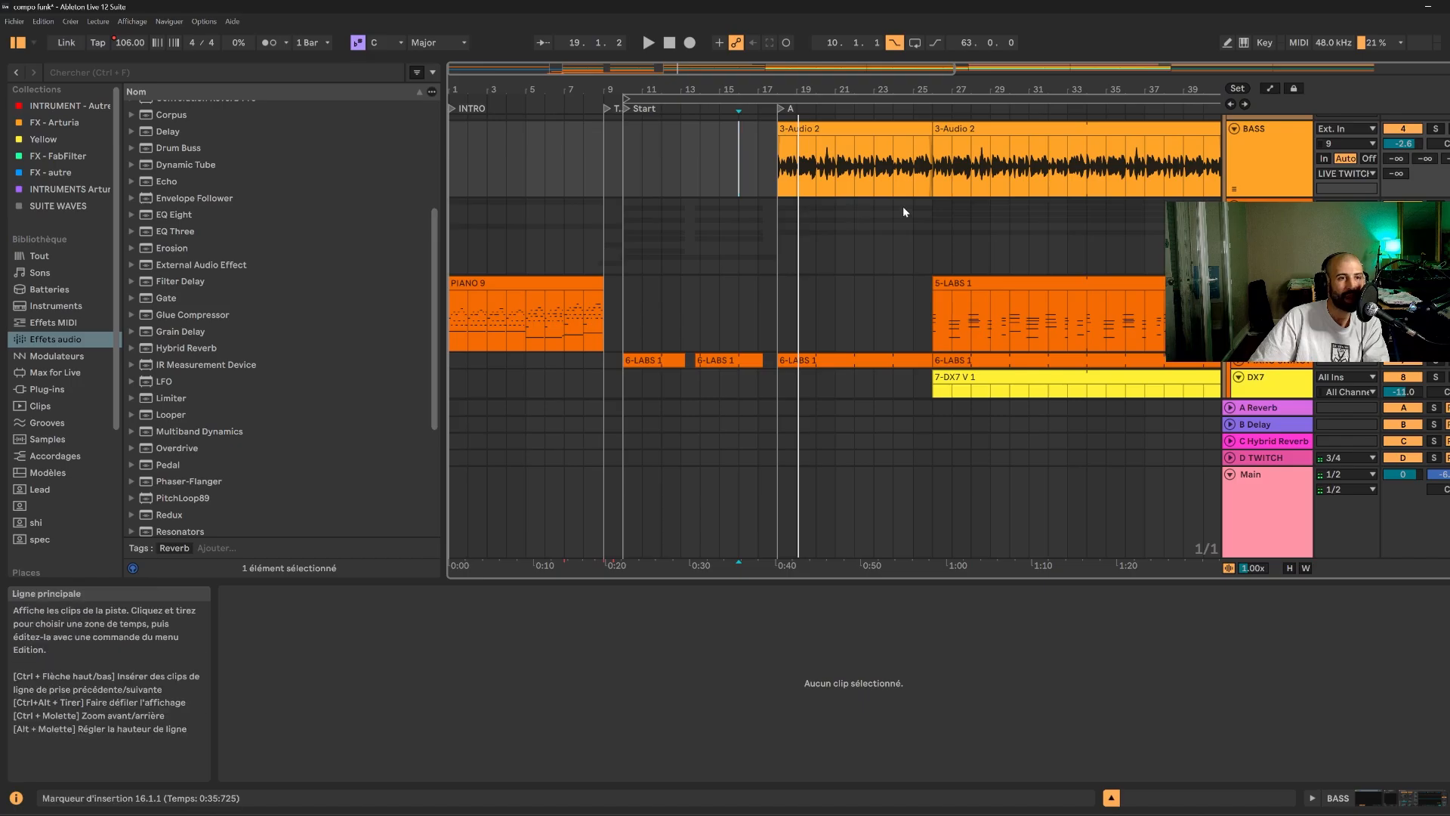
pyautogui.moveTo(931, 217)
pyautogui.mouseDown()
pyautogui.moveTo(804, 265)
pyautogui.moveTo(778, 242)
pyautogui.mouseUp()
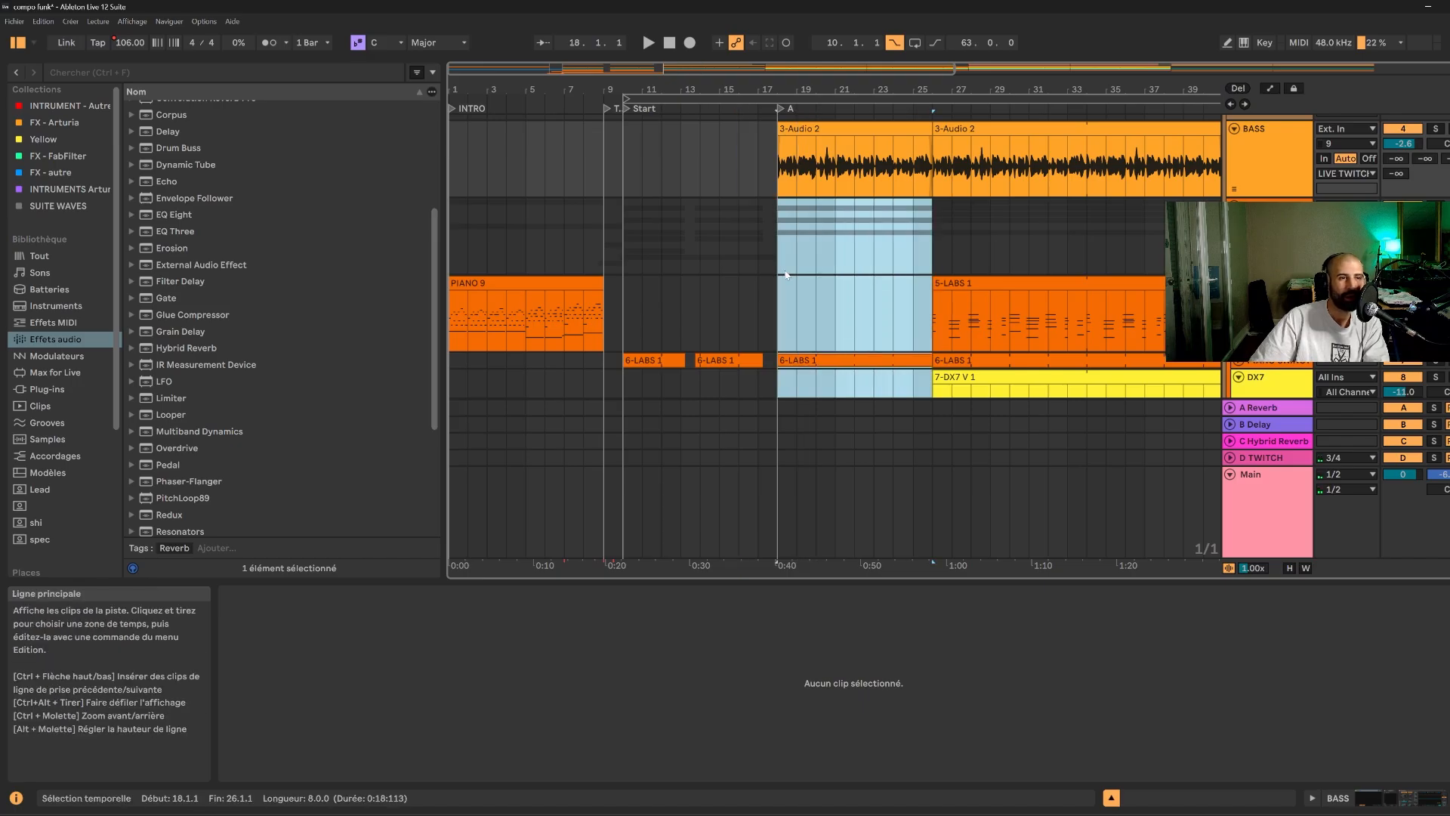
pyautogui.click(777, 233)
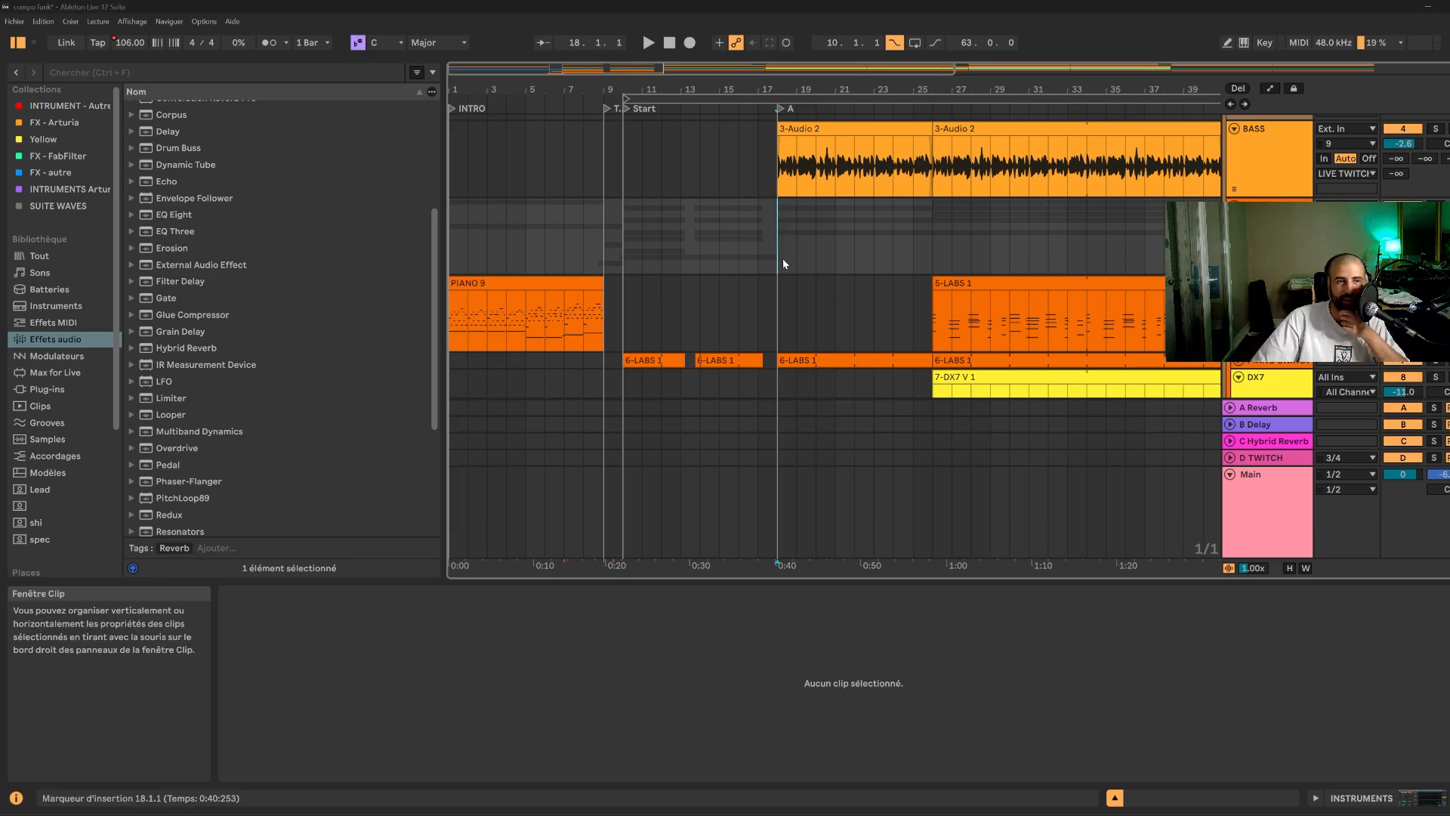
# - Replay the opening of the Start section from 10.1.1 and the transition into section A from 17.1.1
pyautogui.moveTo(685, 69); pyautogui.dragTo(685, 86)
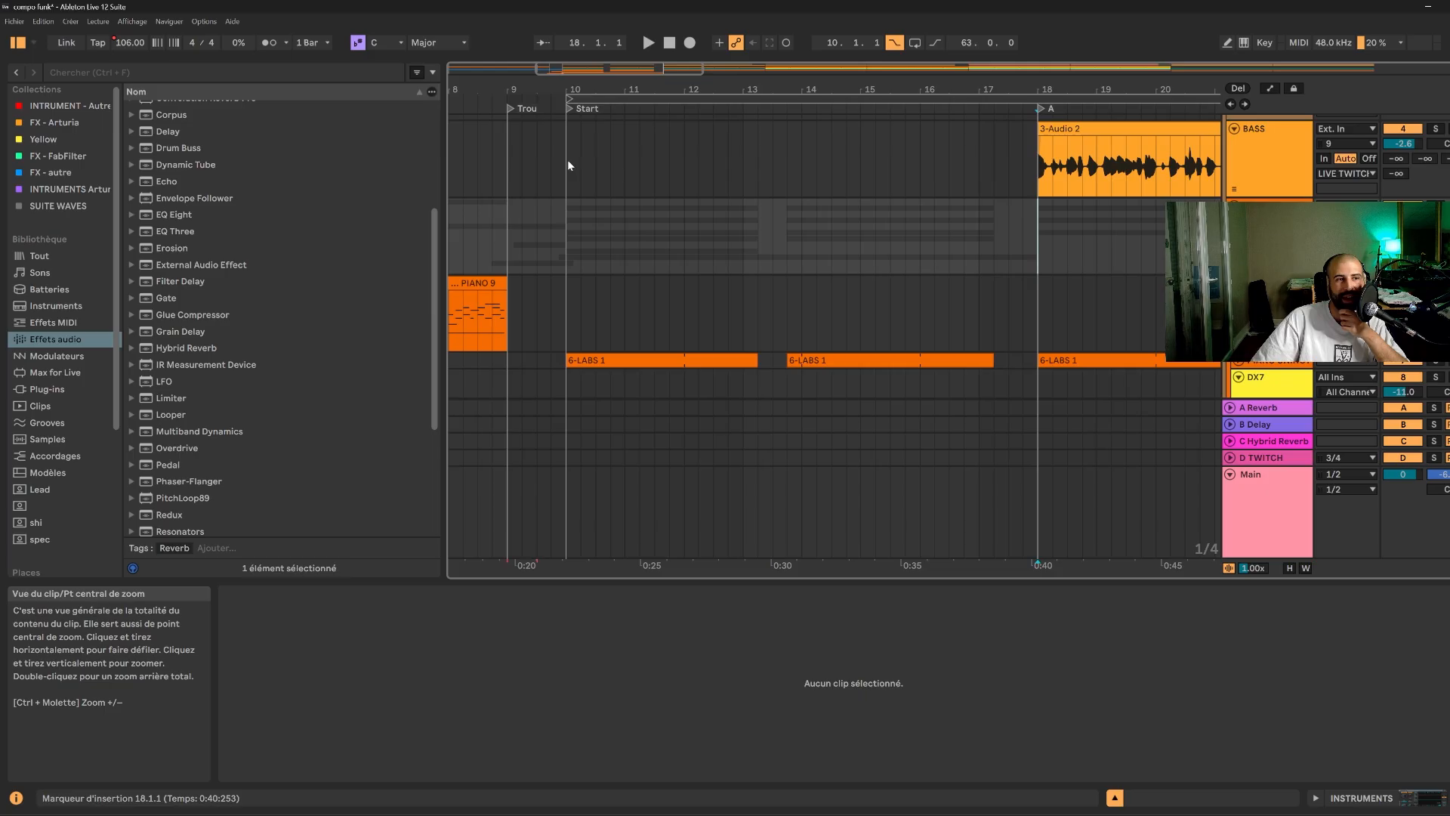
pyautogui.click(565, 310)
pyautogui.press('space')
pyautogui.scroll(-1, 564, 305)
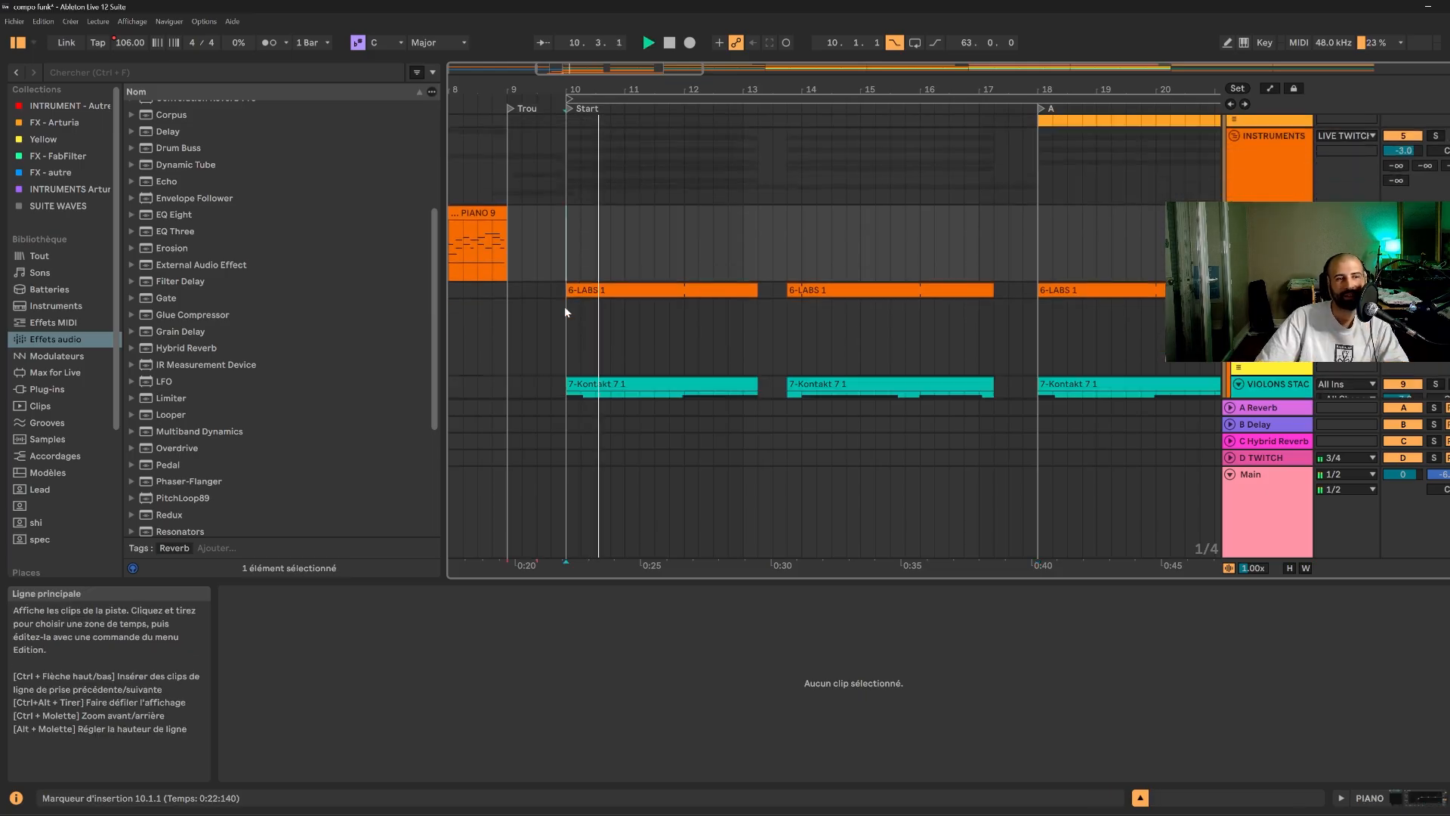
pyautogui.scroll(-1, 564, 306)
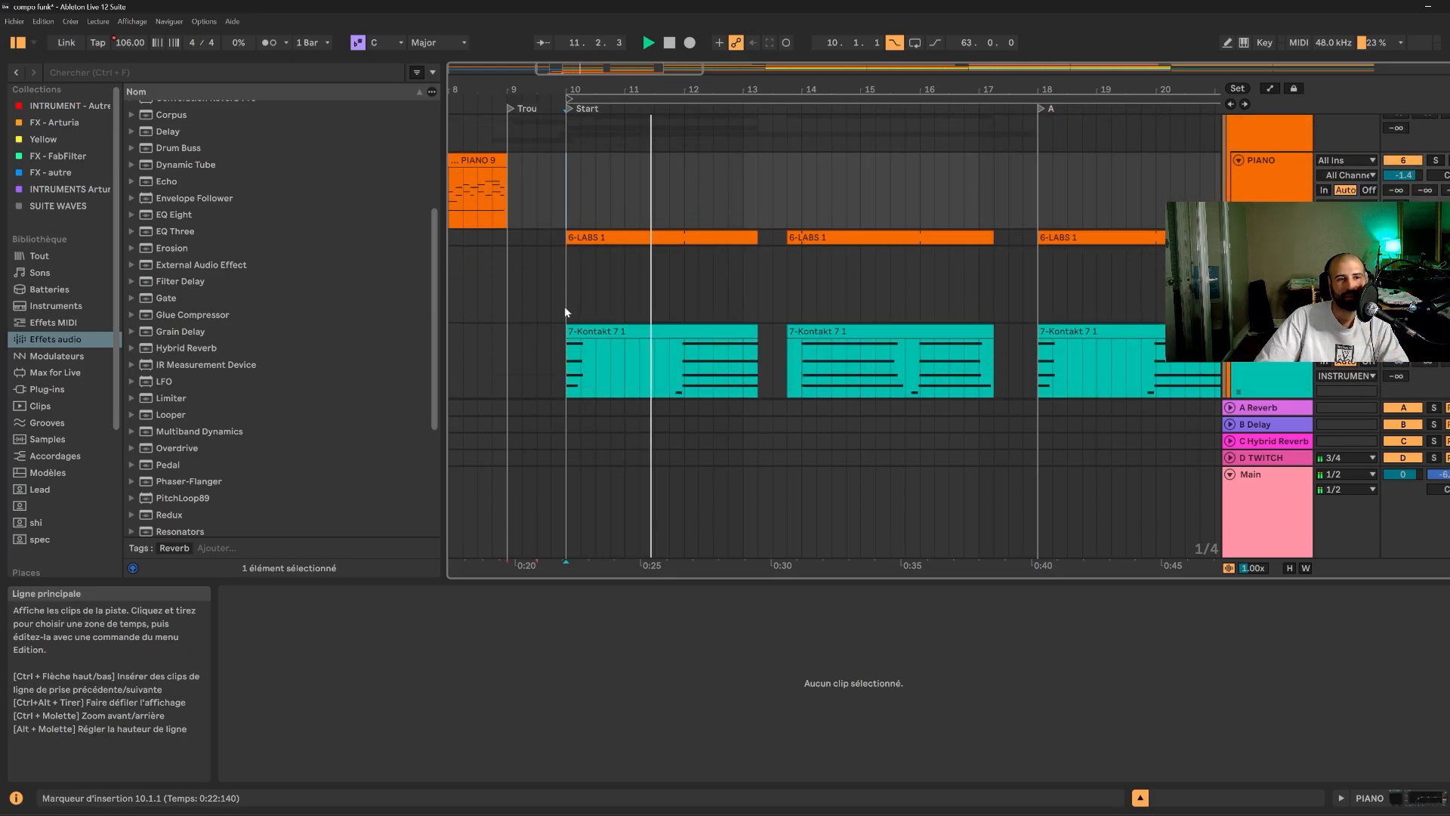
pyautogui.press('space')
pyautogui.click(985, 184)
pyautogui.press('space')
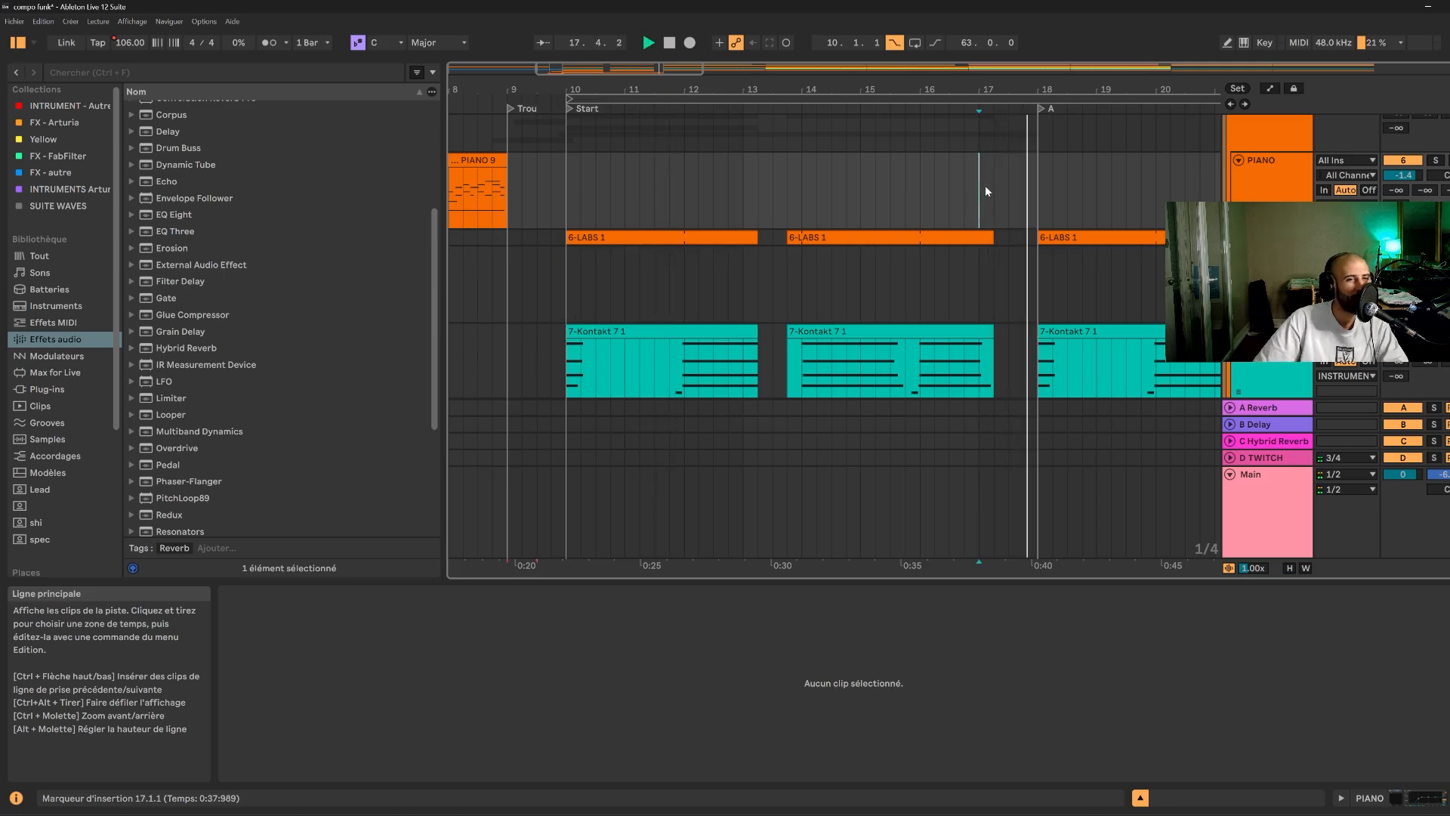
pyautogui.press('space')
# - Rename the Samples track as Sweep up and the 14-Audio track as Sweep down
pyautogui.scroll(-10, 1071, 280)
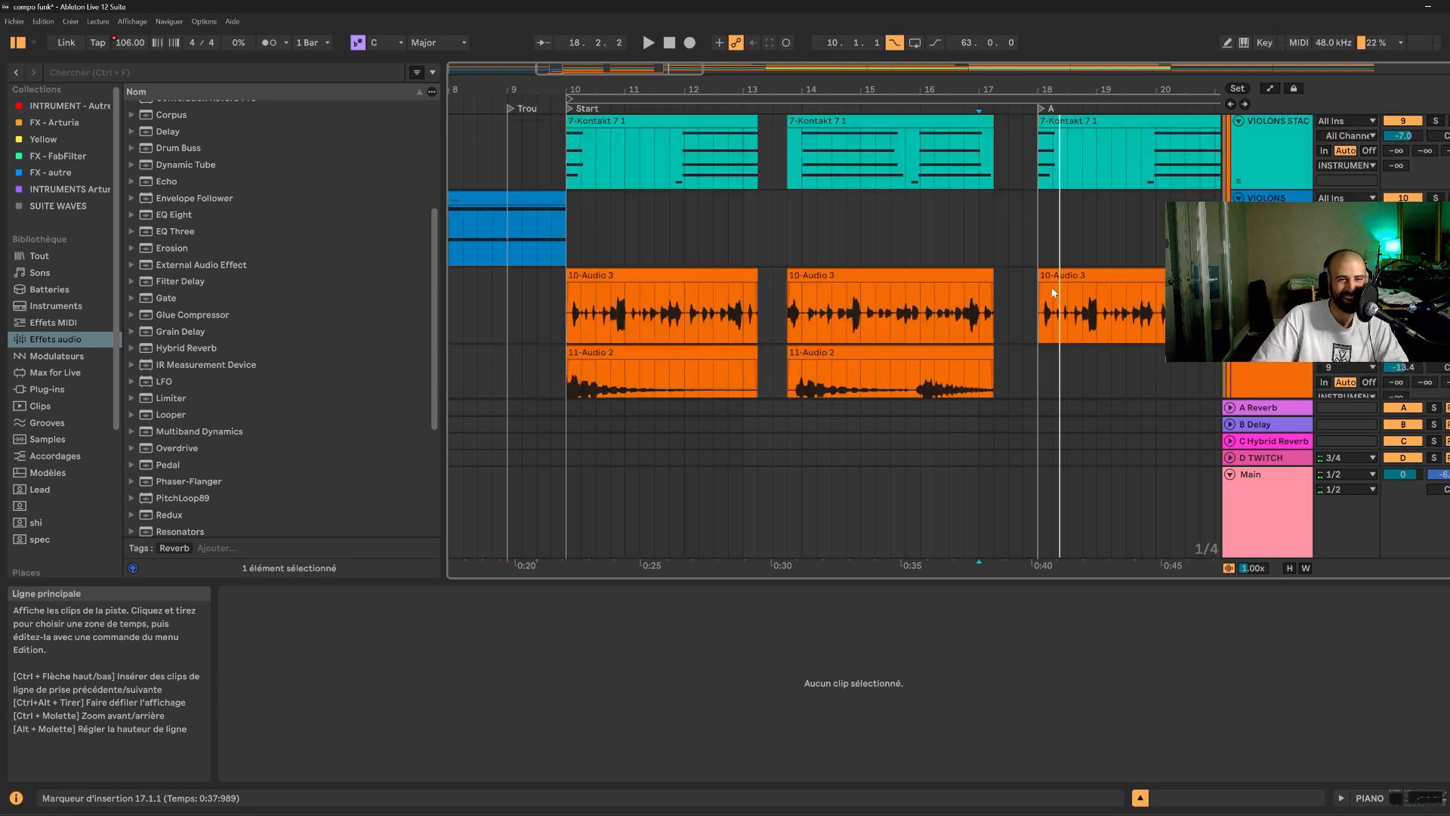
pyautogui.scroll(-3, 1190, 280)
pyautogui.click(1255, 245)
pyautogui.click(1252, 162)
pyautogui.click(1257, 244)
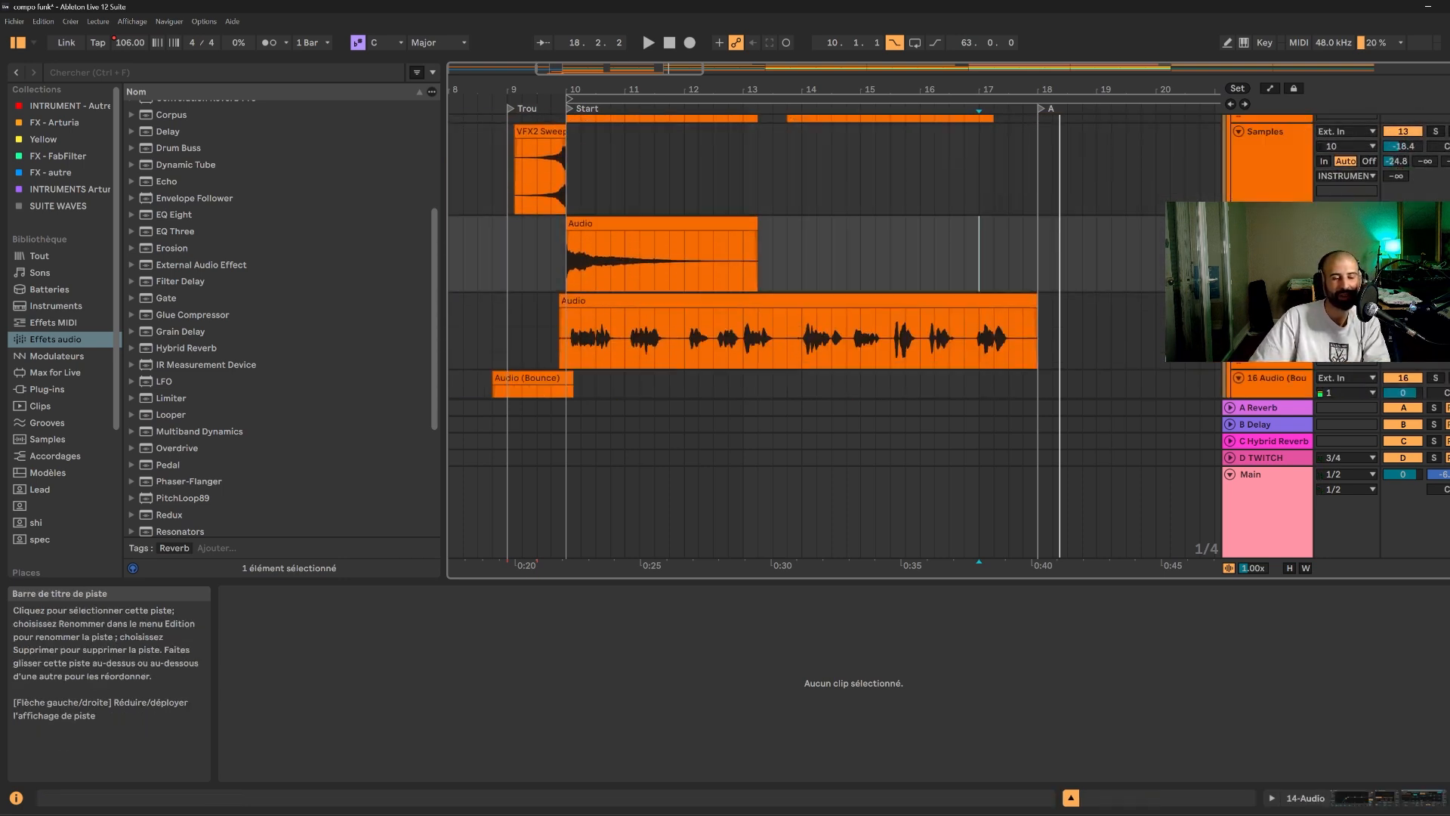
pyautogui.click(1242, 181)
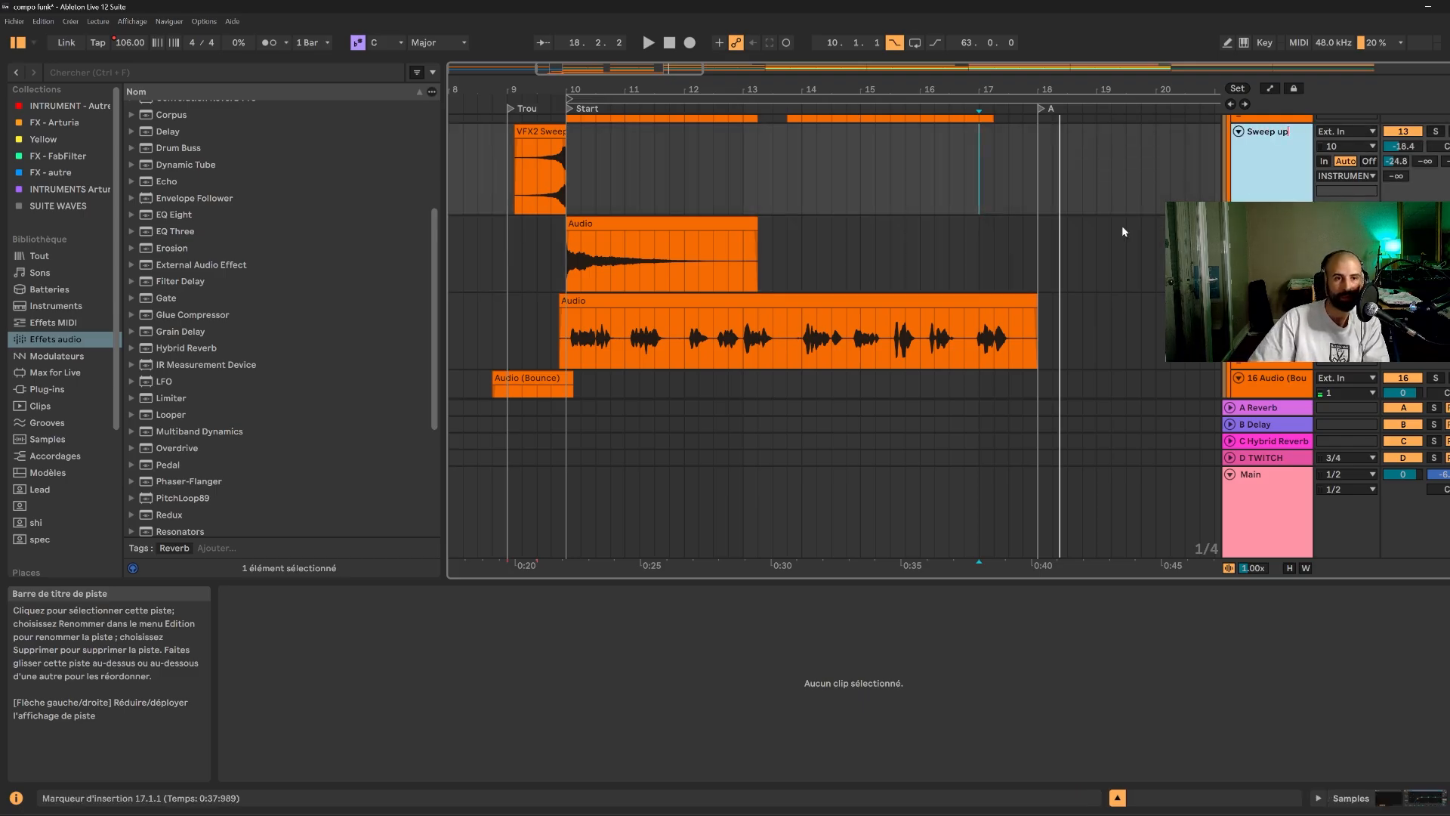
pyautogui.click(1253, 234)
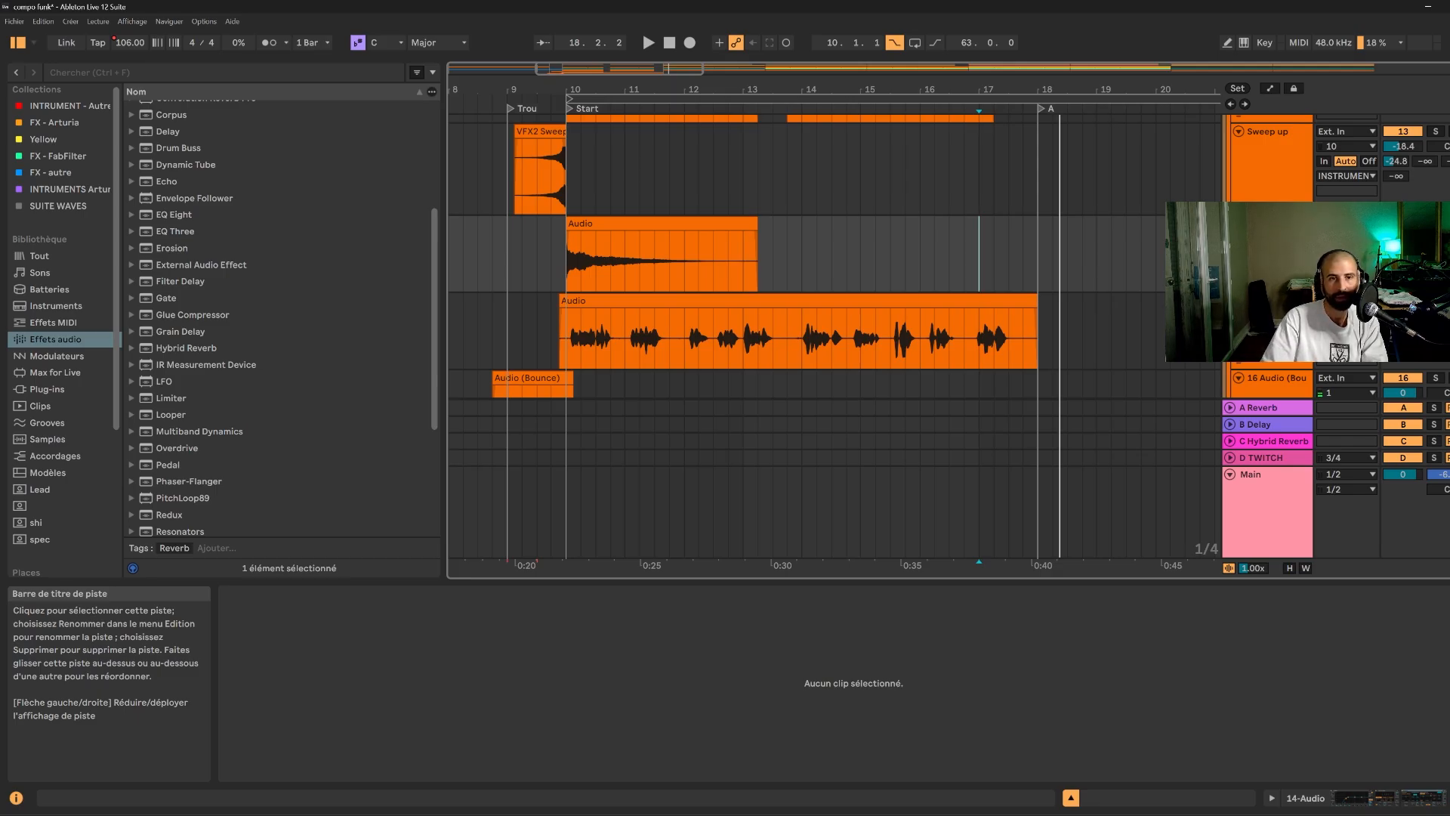
# - Rename the 15-Audio track as VOCAL and give the 16-Audio (Bounce) track a new name
pyautogui.click(1261, 303)
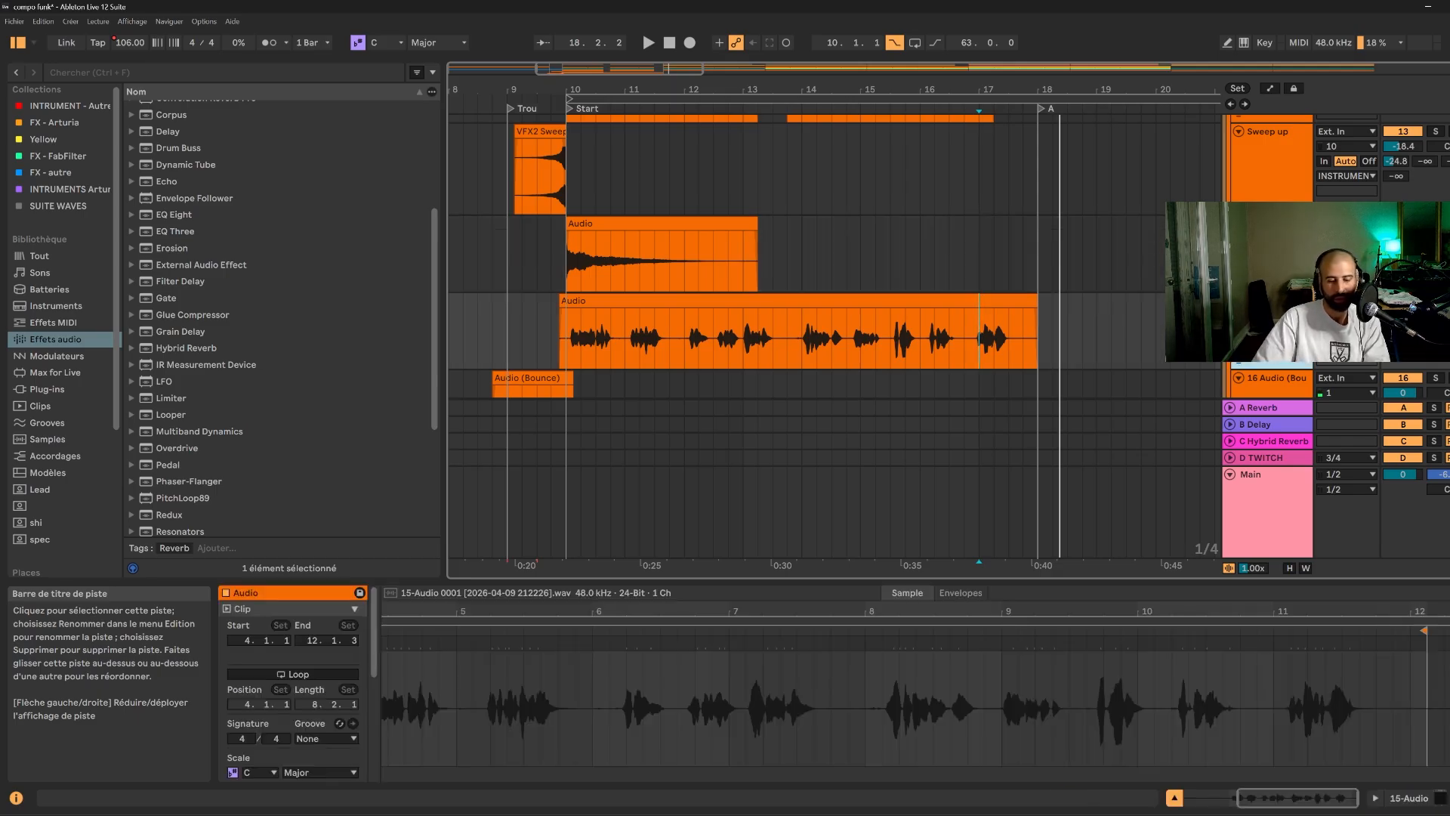
pyautogui.scroll(-1, 1261, 325)
pyautogui.click(1261, 326)
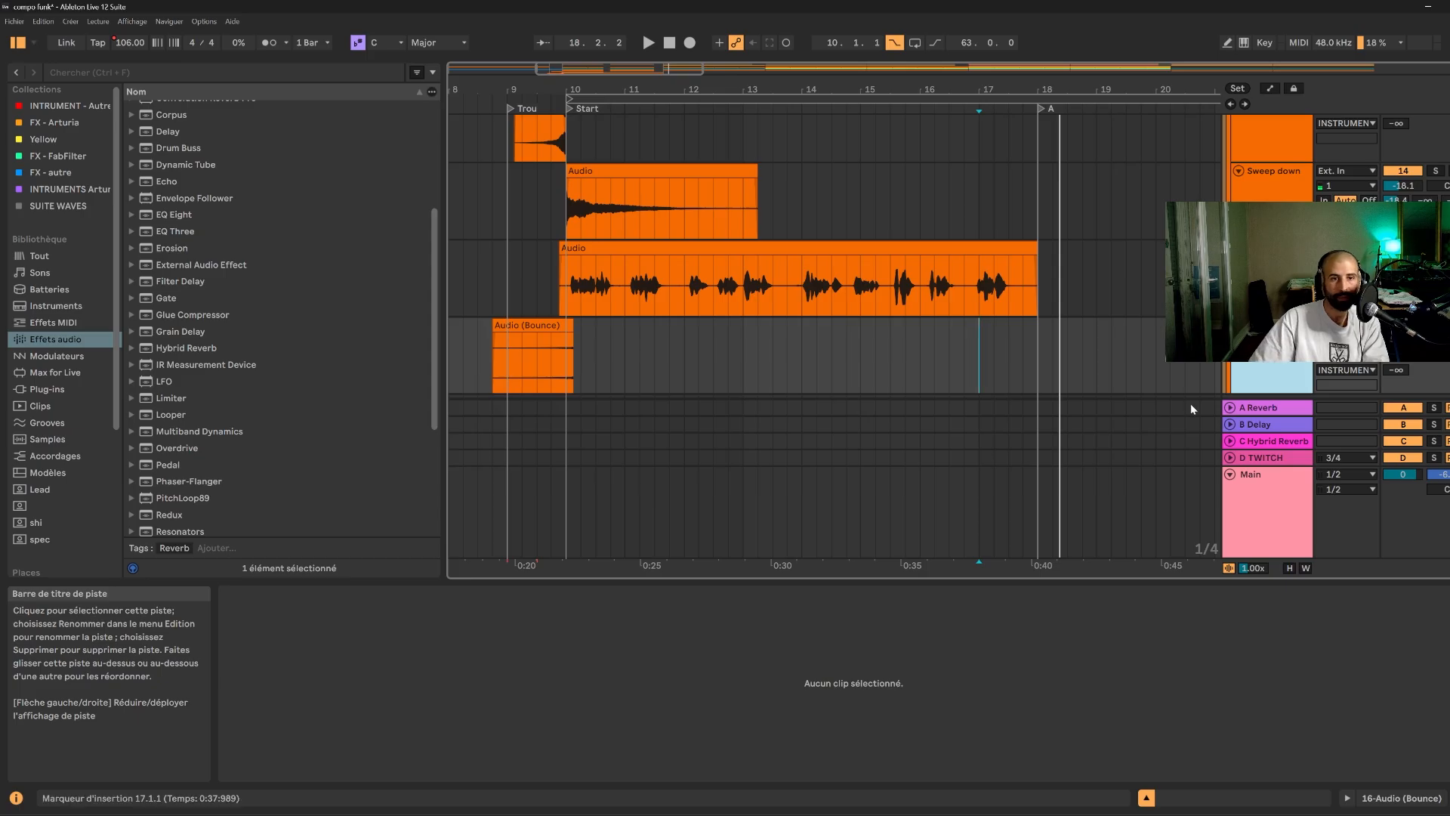
# - Play the end of the main vocal clip from 16.4.1
pyautogui.click(986, 270)
pyautogui.press('space')
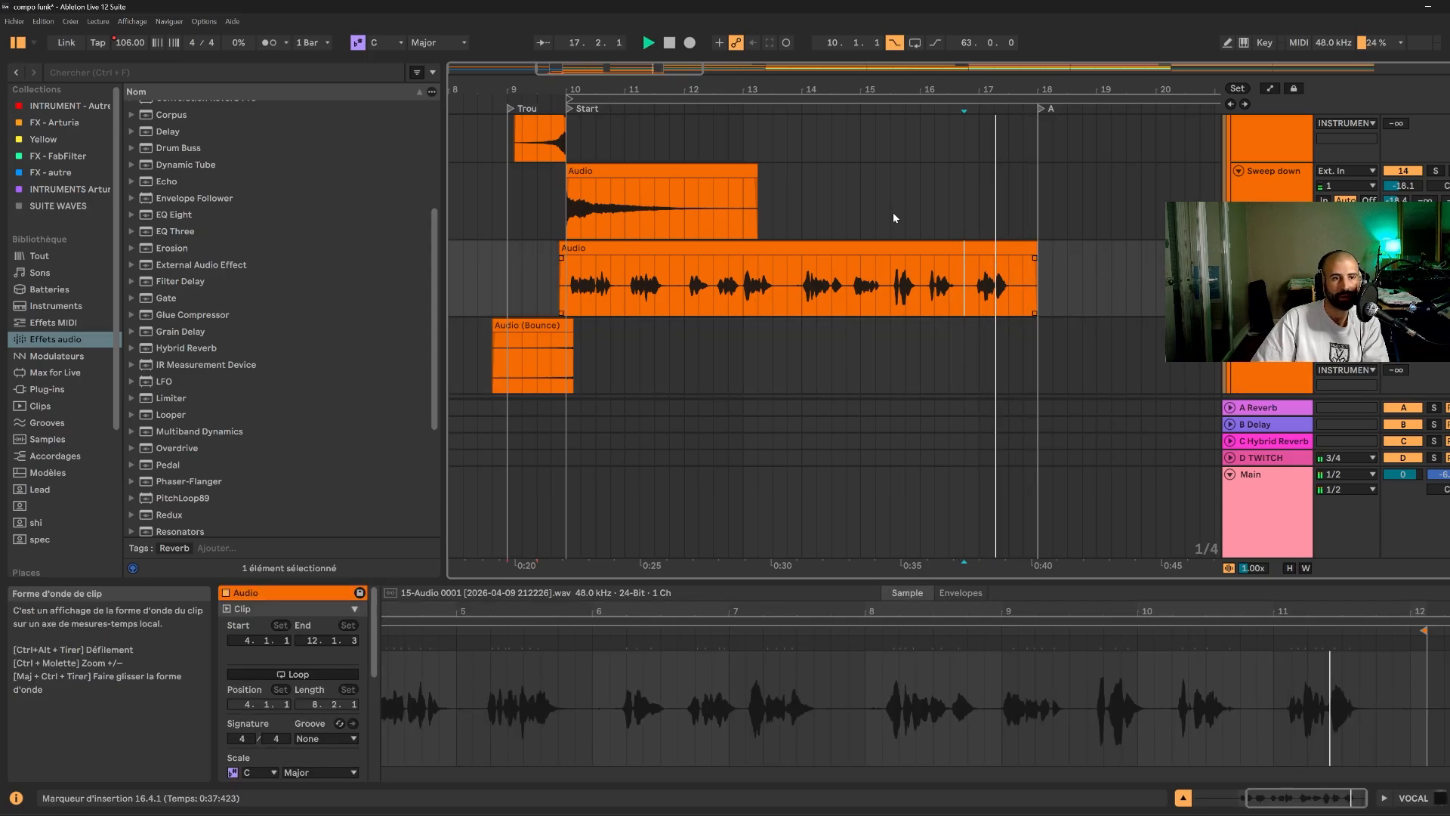
pyautogui.press('space')
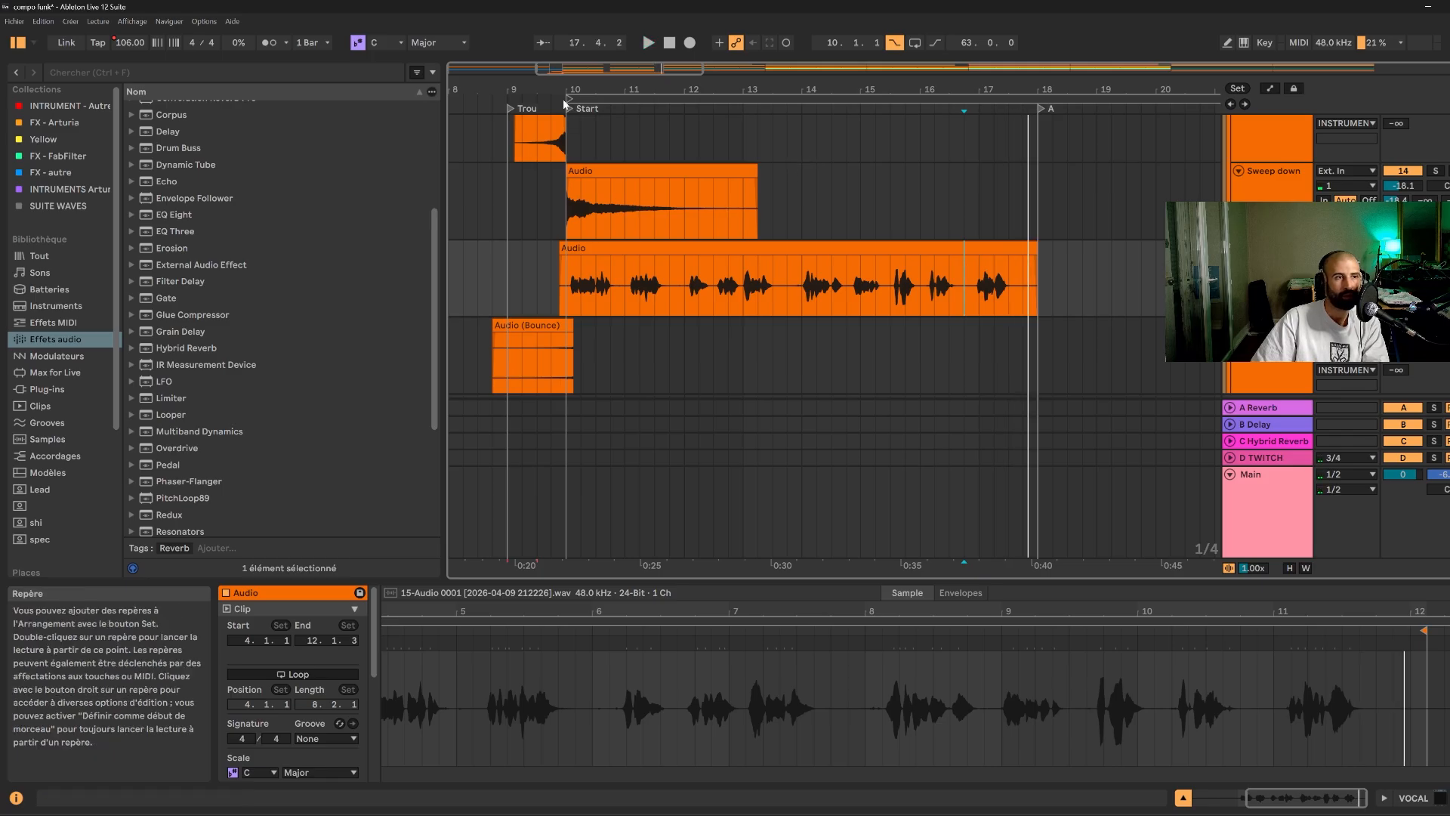
# - Set the arrangement loop and punch region to start at 17.4.1 with a length of 1.1.0
pyautogui.moveTo(565, 98); pyautogui.dragTo(1014, 109)
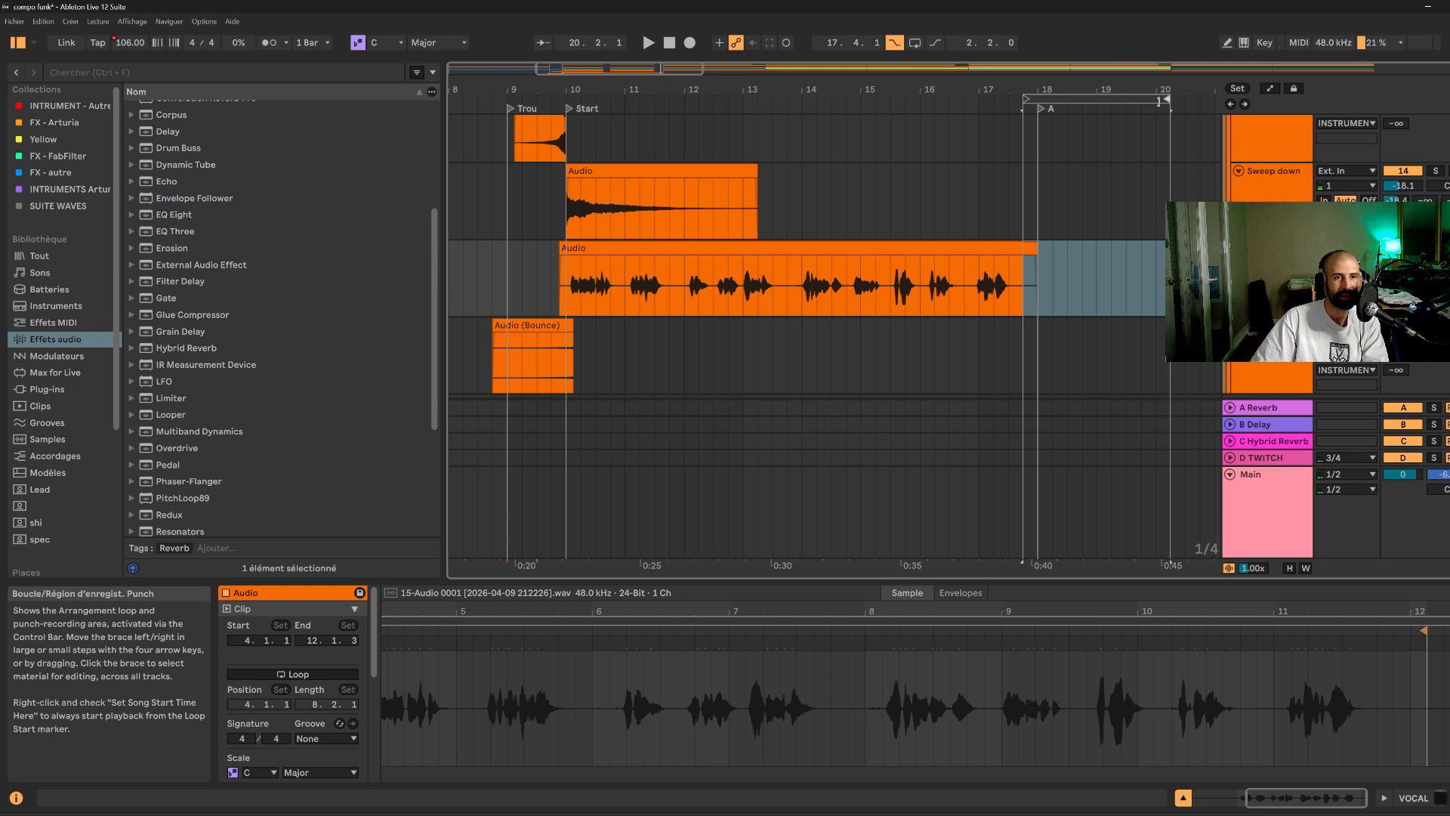
pyautogui.moveTo(1158, 101); pyautogui.dragTo(1088, 101)
pyautogui.click(962, 103)
pyautogui.press('space')
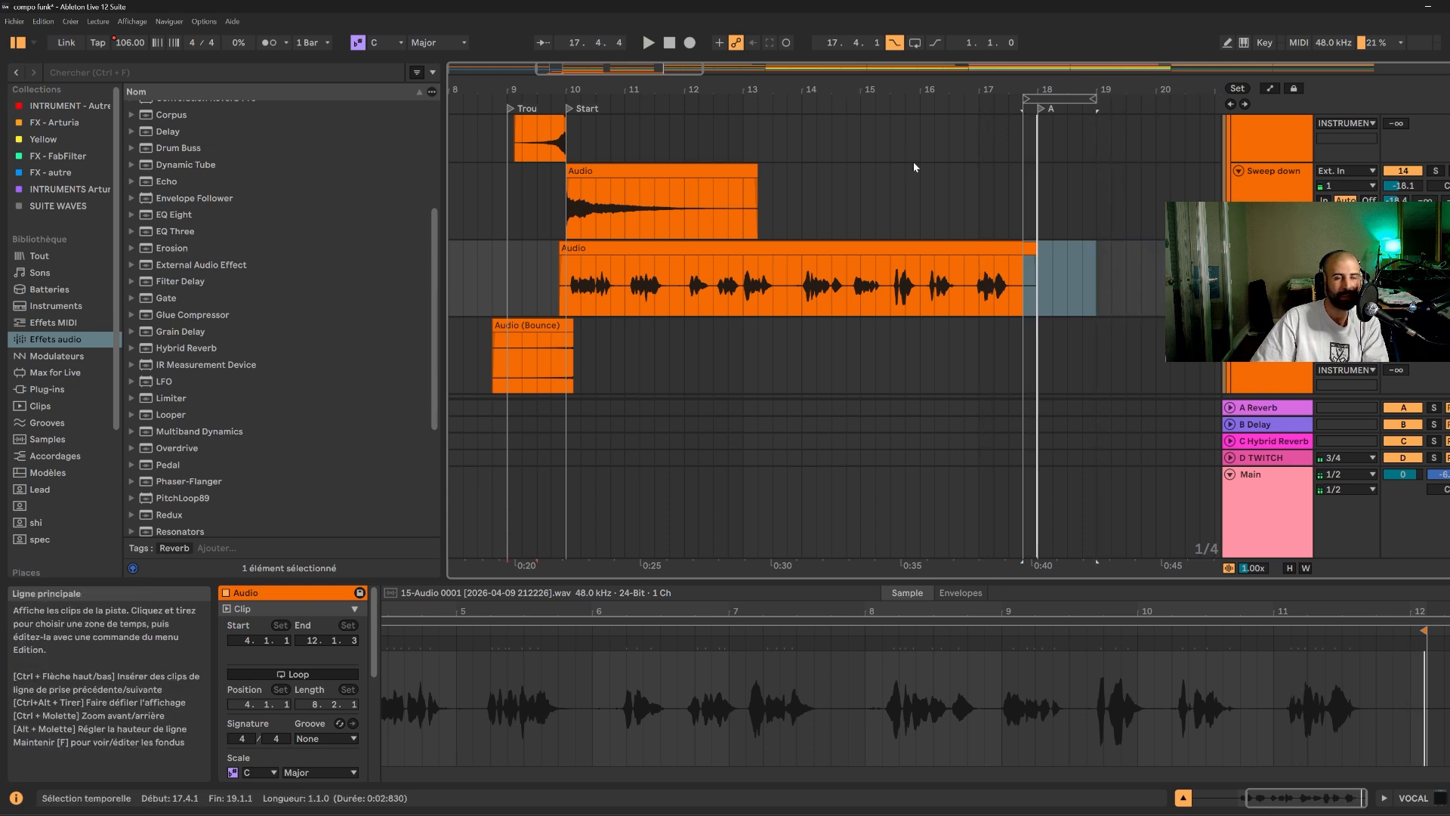
pyautogui.click(977, 174)
pyautogui.click(1026, 99)
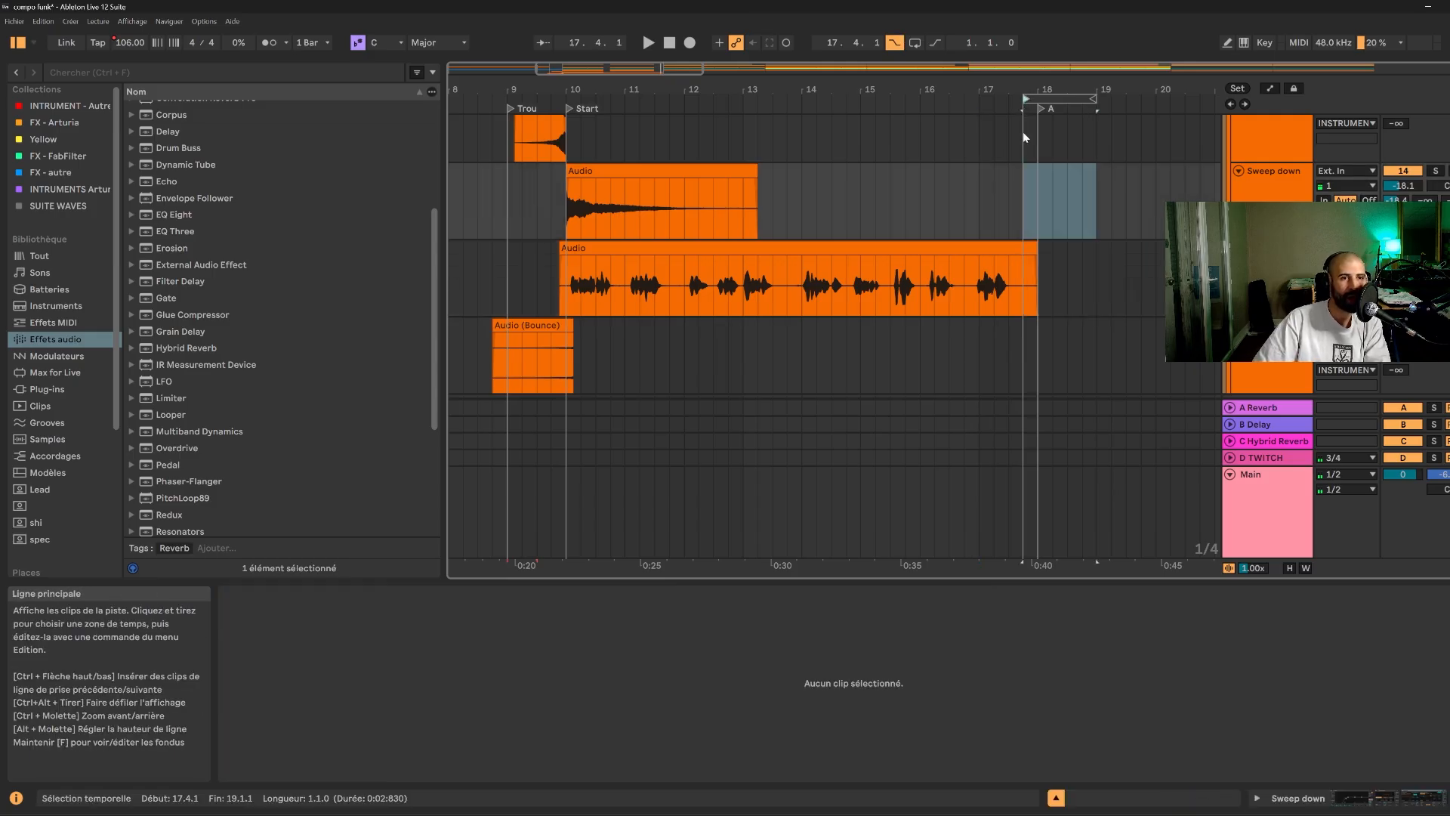
# - Record a short vocal take on the VOCAL track, starting playback at 16.2.1 and punching in at 17.4.1
pyautogui.click(941, 184)
pyautogui.press('space')
pyautogui.press('space')
pyautogui.click(690, 43)
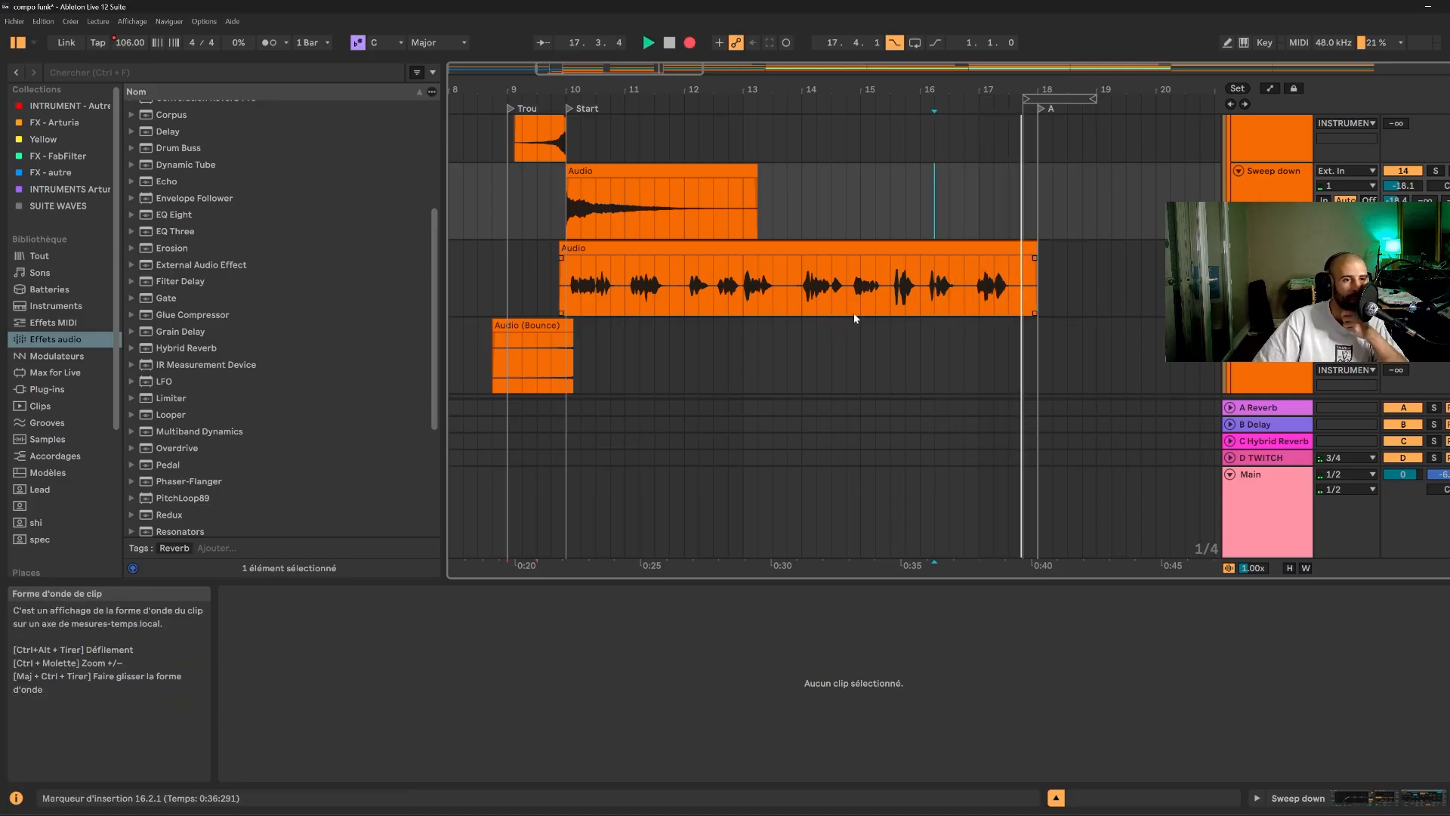
pyautogui.press('space')
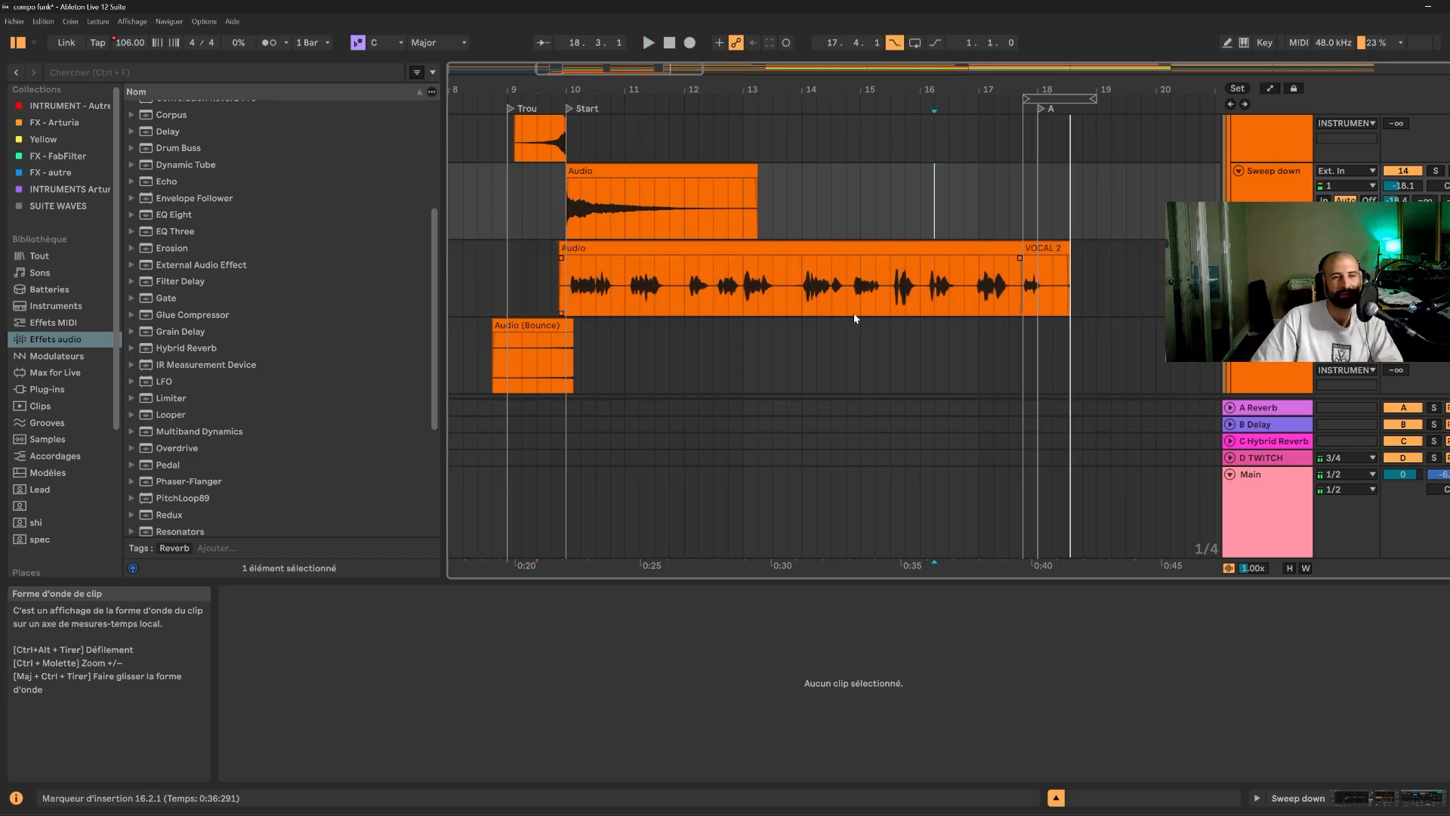
# - Compare the VOCAL 2 clip with the main vocal clip, transpose VOCAL 2 by -4 semitones and play it back
pyautogui.click(1046, 247)
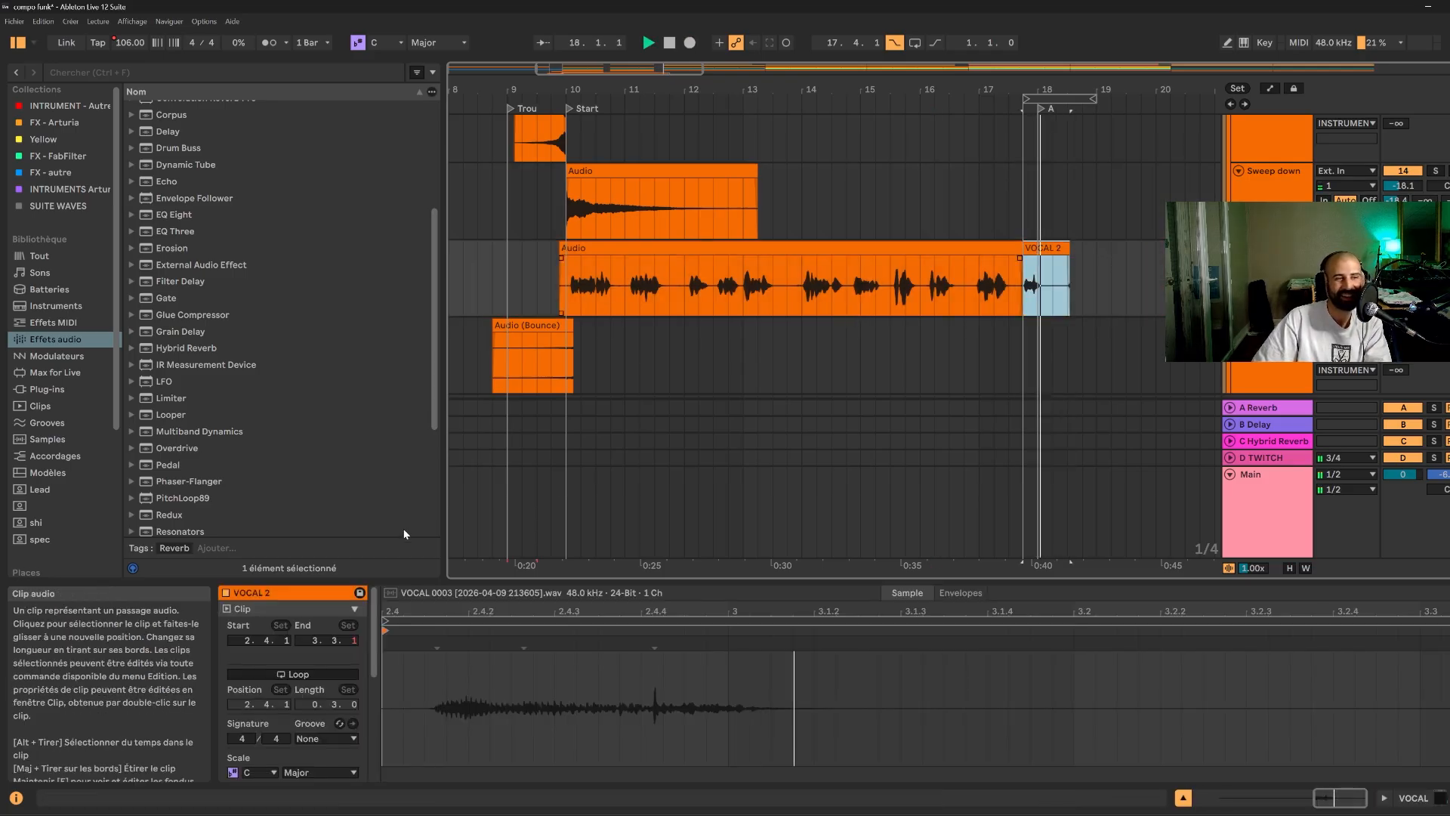
pyautogui.click(955, 251)
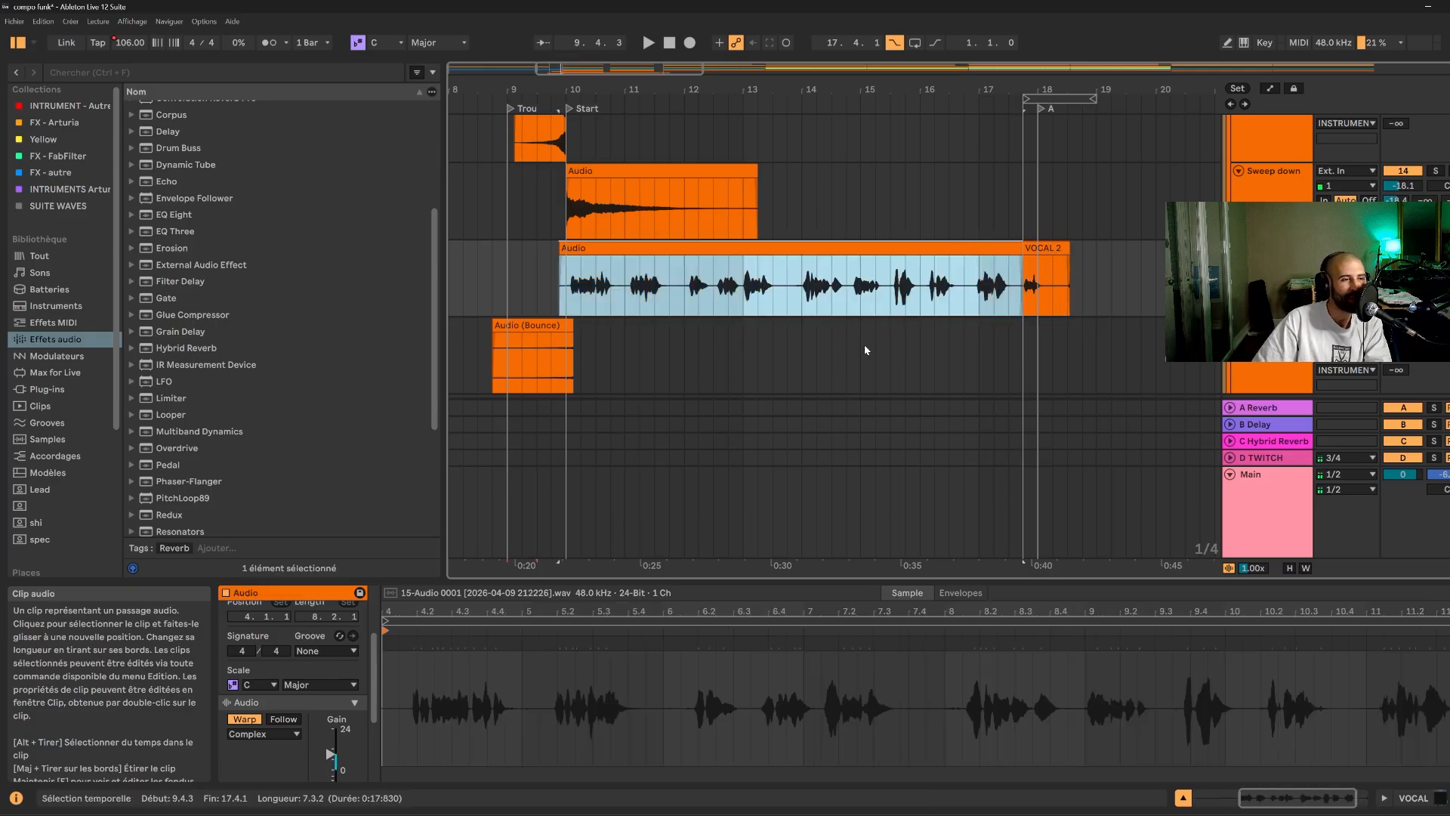
pyautogui.scroll(-1, 358, 719)
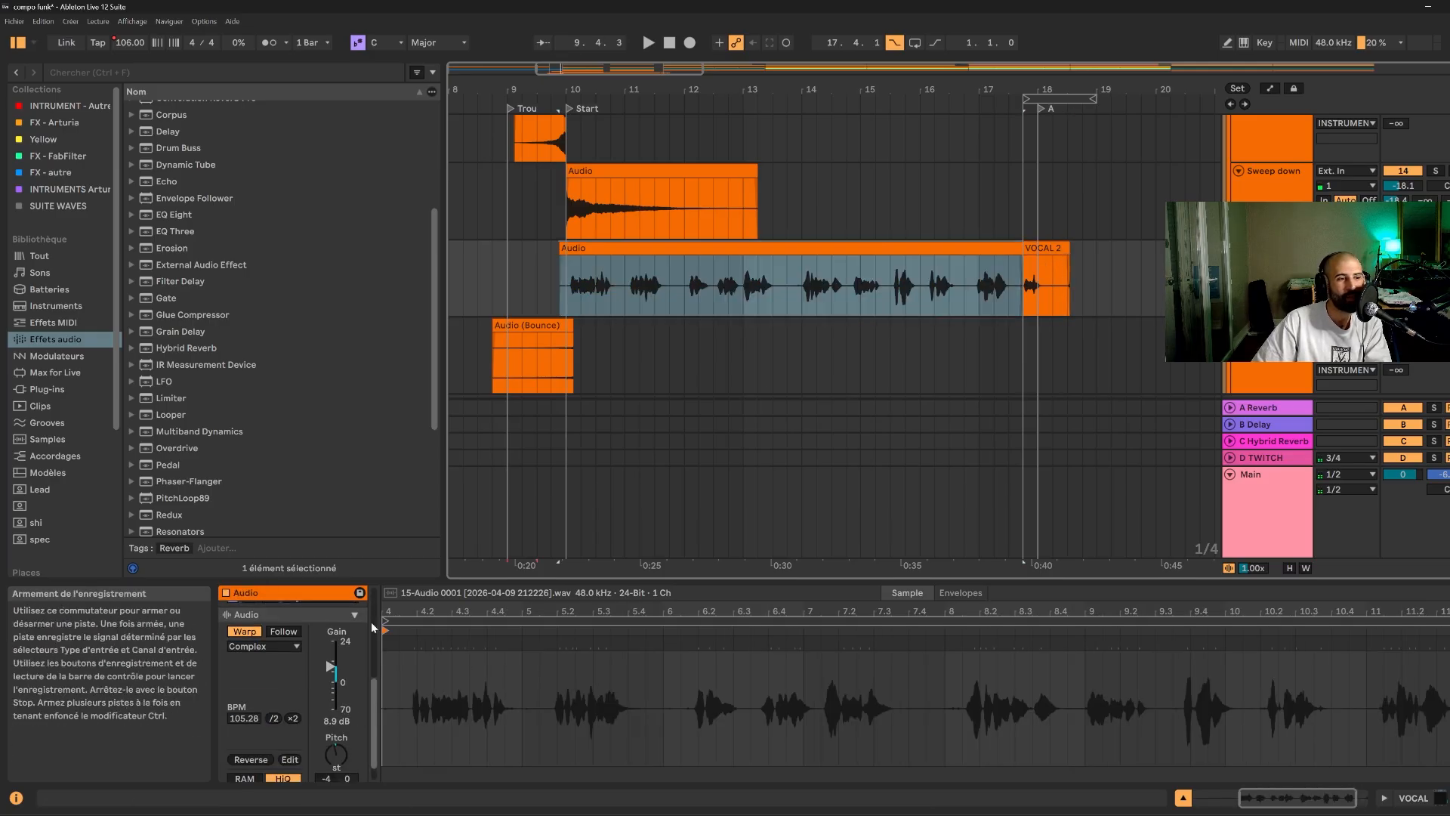
pyautogui.click(1023, 268)
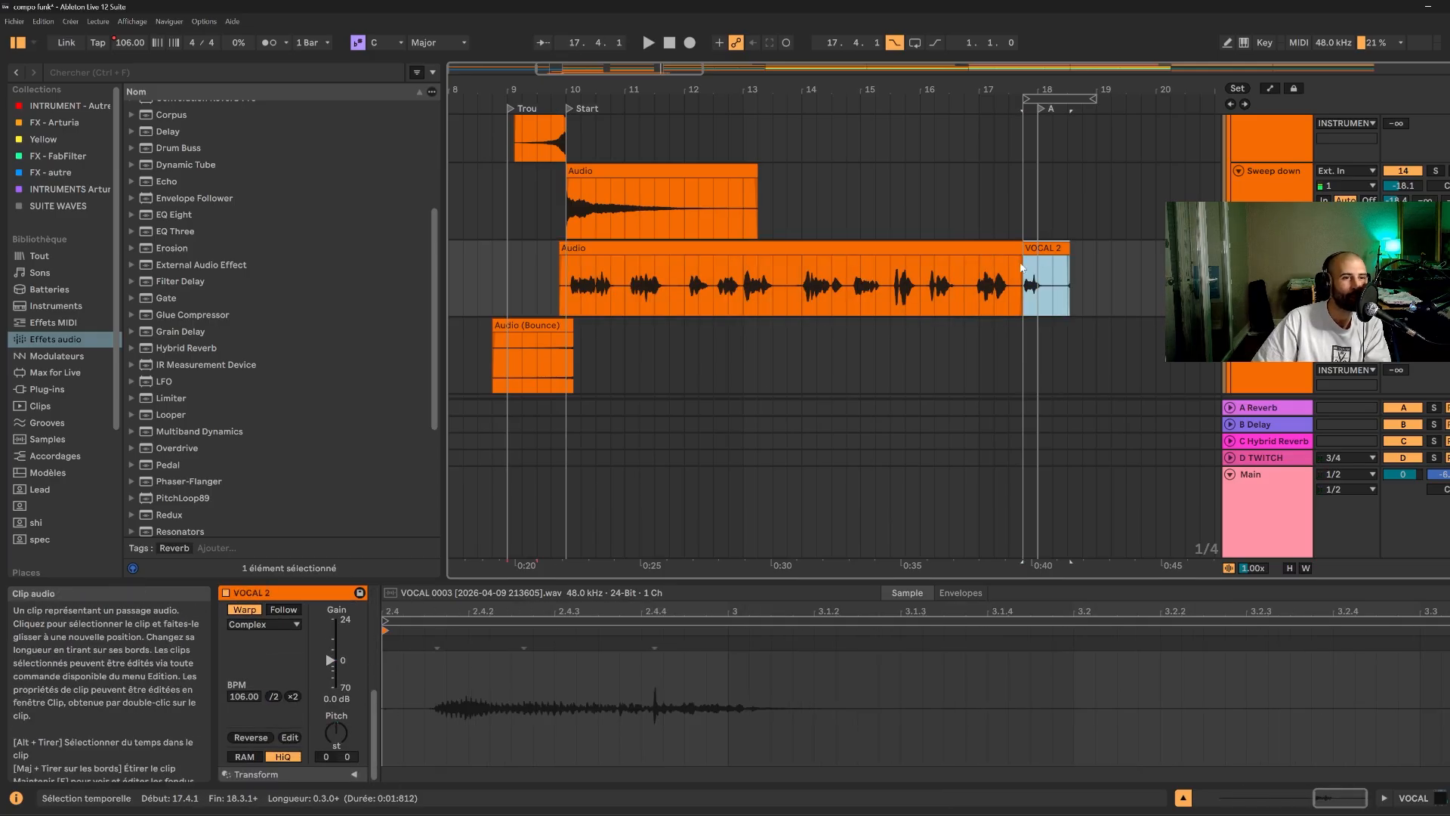
pyautogui.click(342, 727)
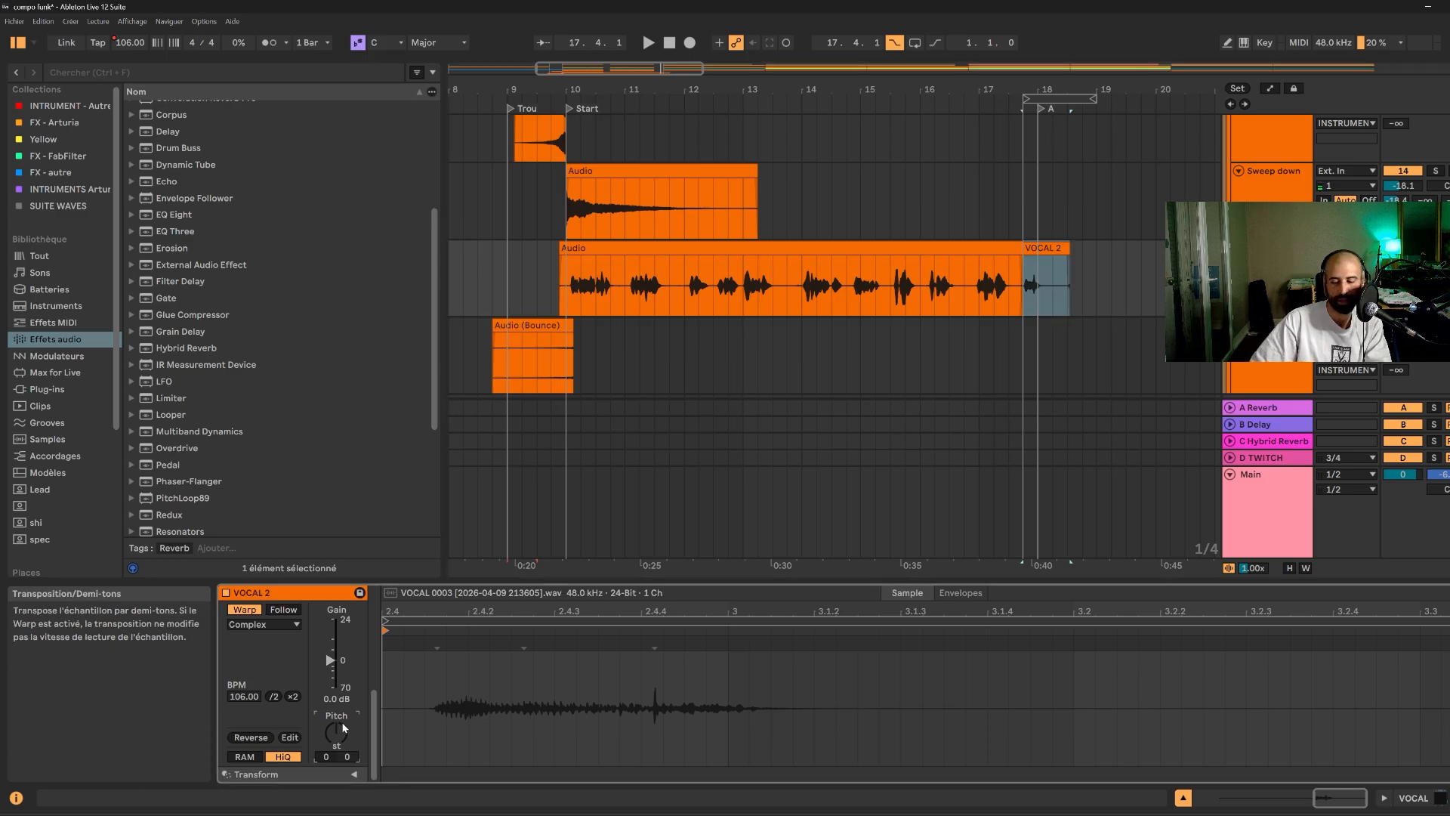
pyautogui.press('space')
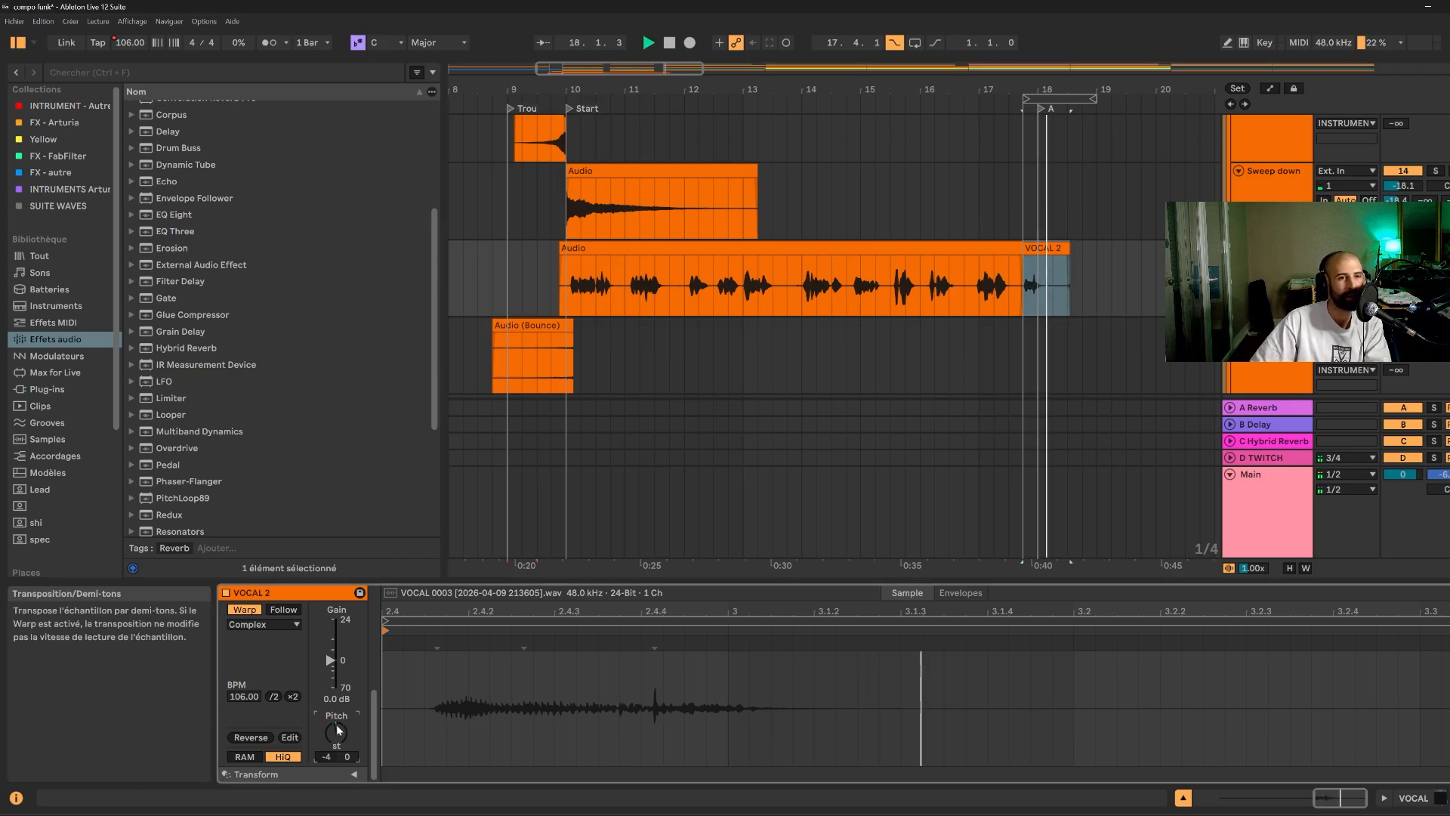
pyautogui.press('space')
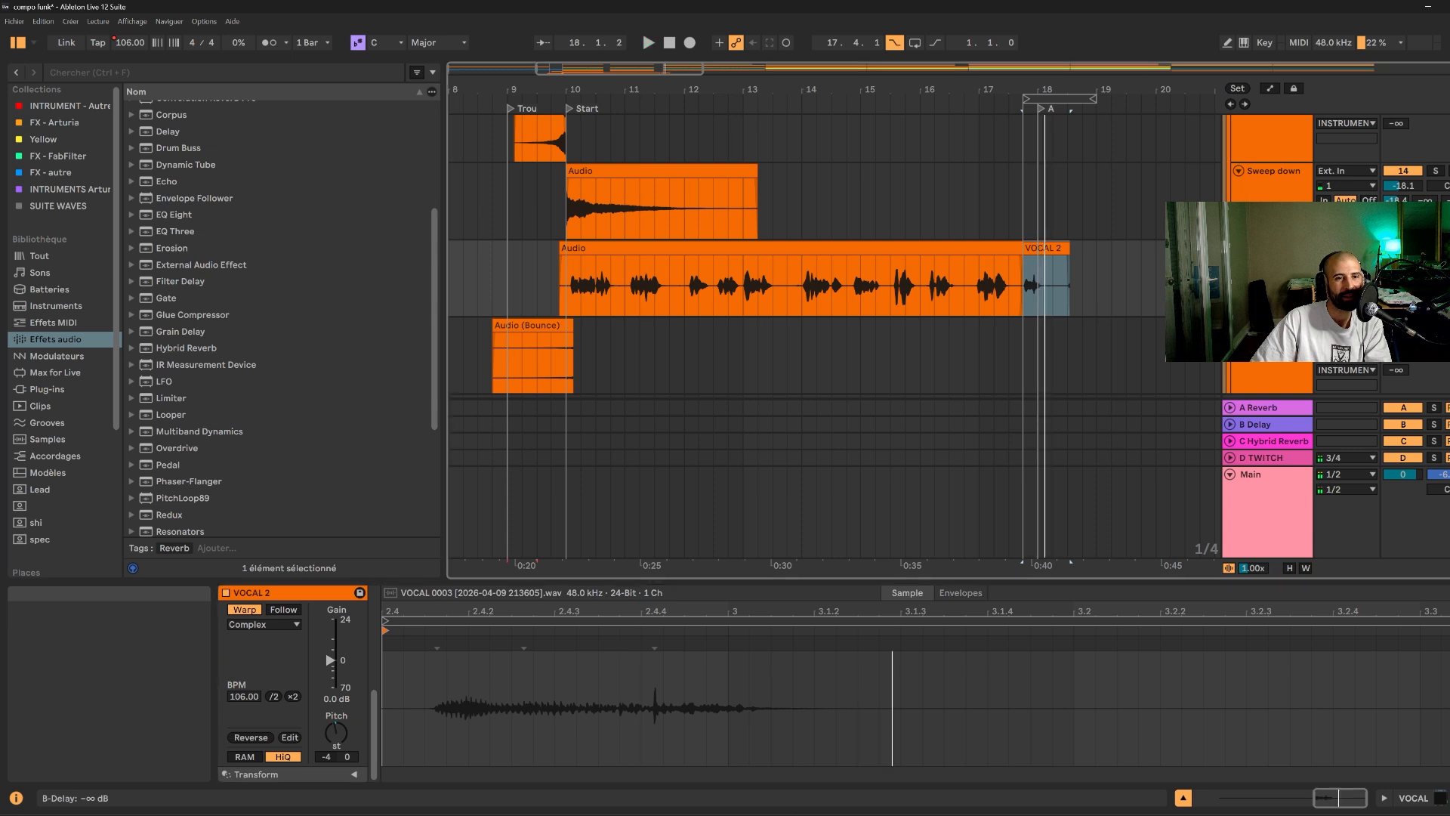
# - Show automation, hold the VOCAL track's envelope at its raised level through the VOCAL 2 clip, and trim the clip's end to about 18.2.1
pyautogui.click(1269, 88)
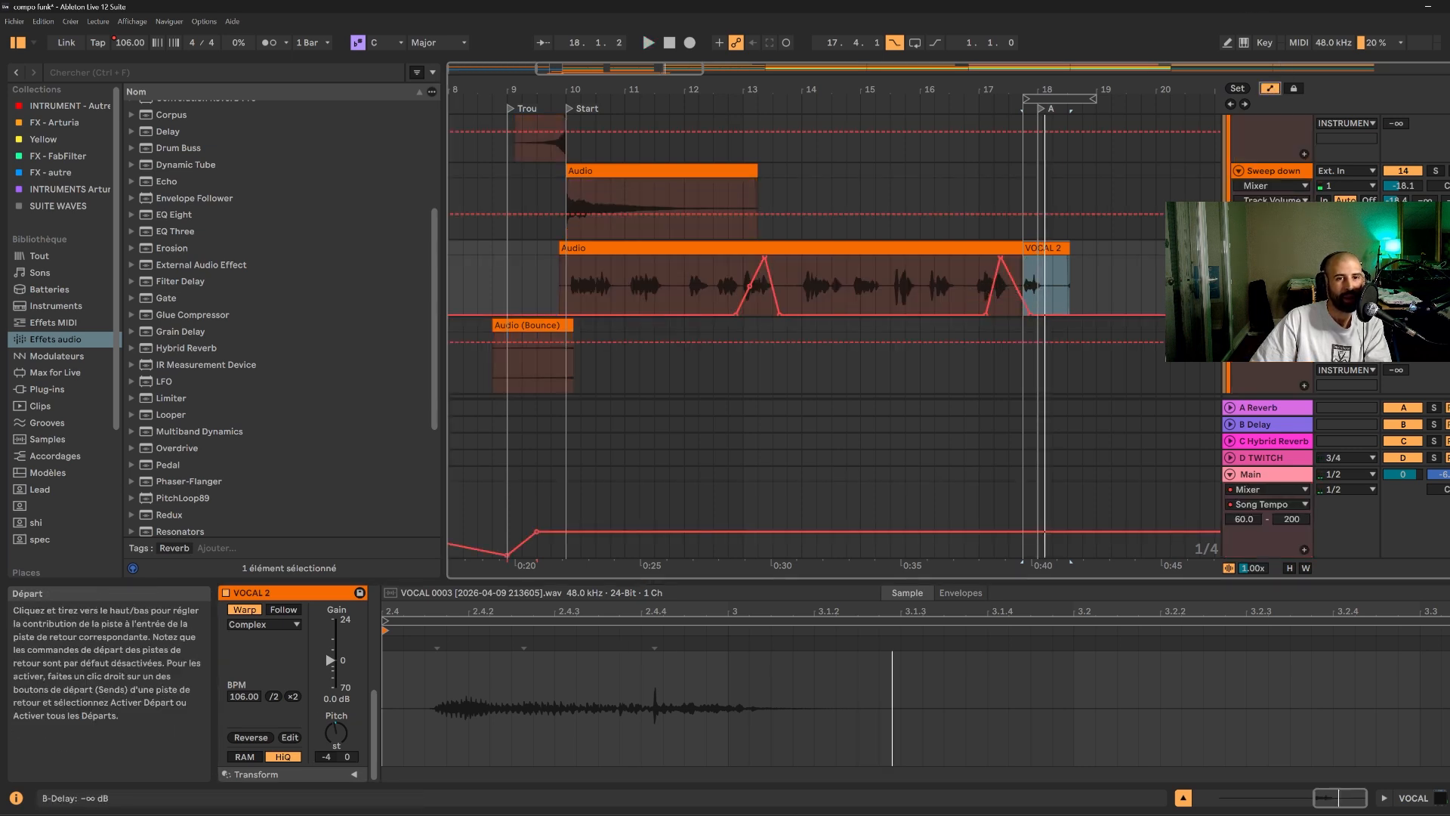
pyautogui.moveTo(1029, 312); pyautogui.dragTo(1024, 284)
pyautogui.click(1024, 284)
pyautogui.press('space')
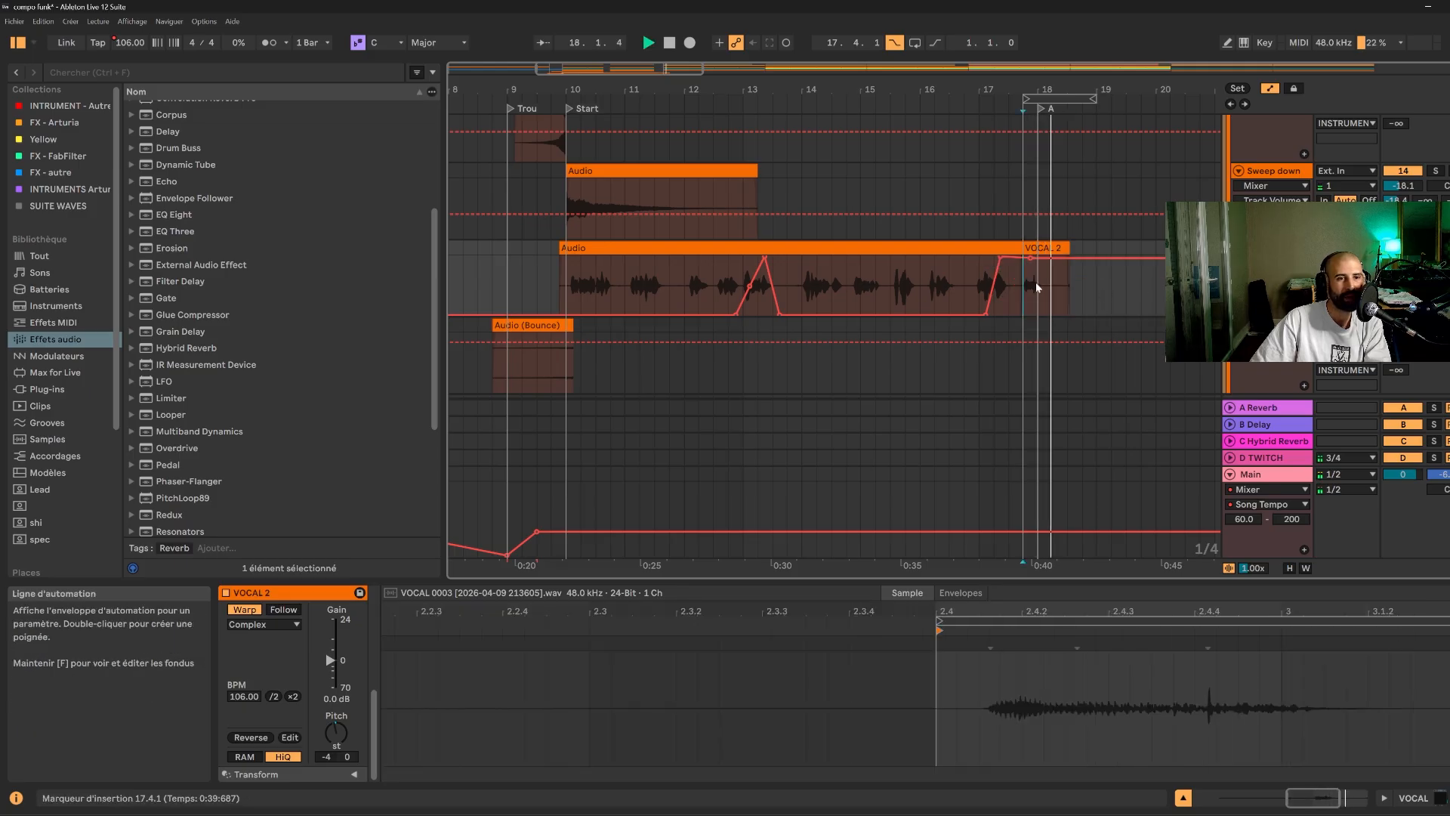
pyautogui.press('space')
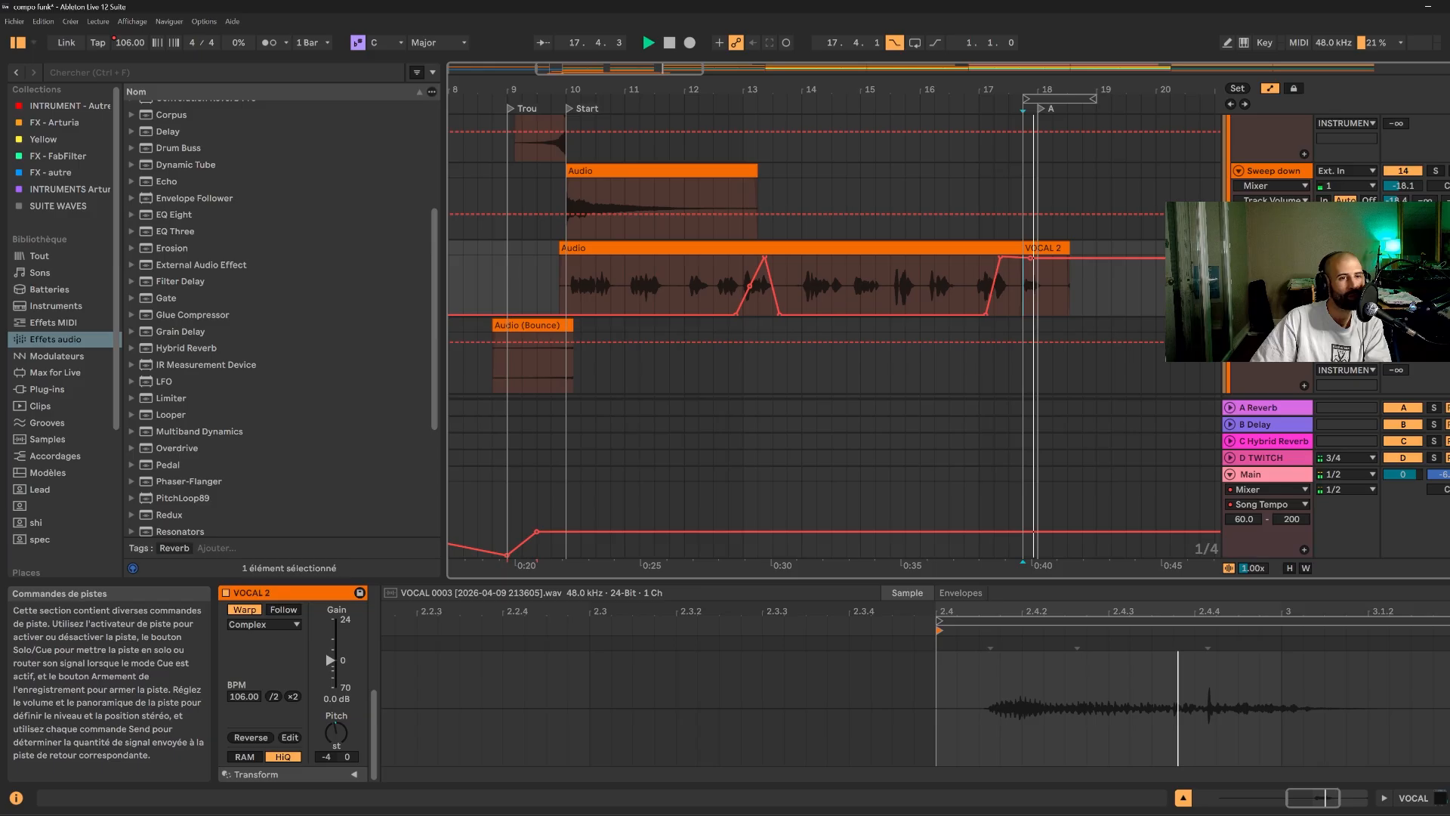
pyautogui.click(1061, 244)
pyautogui.moveTo(1061, 241); pyautogui.dragTo(1055, 242)
# - Play the arrangement from 26.1.1, where the DX7 clip begins, and add a locator at that position
pyautogui.moveTo(592, 70); pyautogui.dragTo(592, 38)
pyautogui.scroll(10, 824, 154)
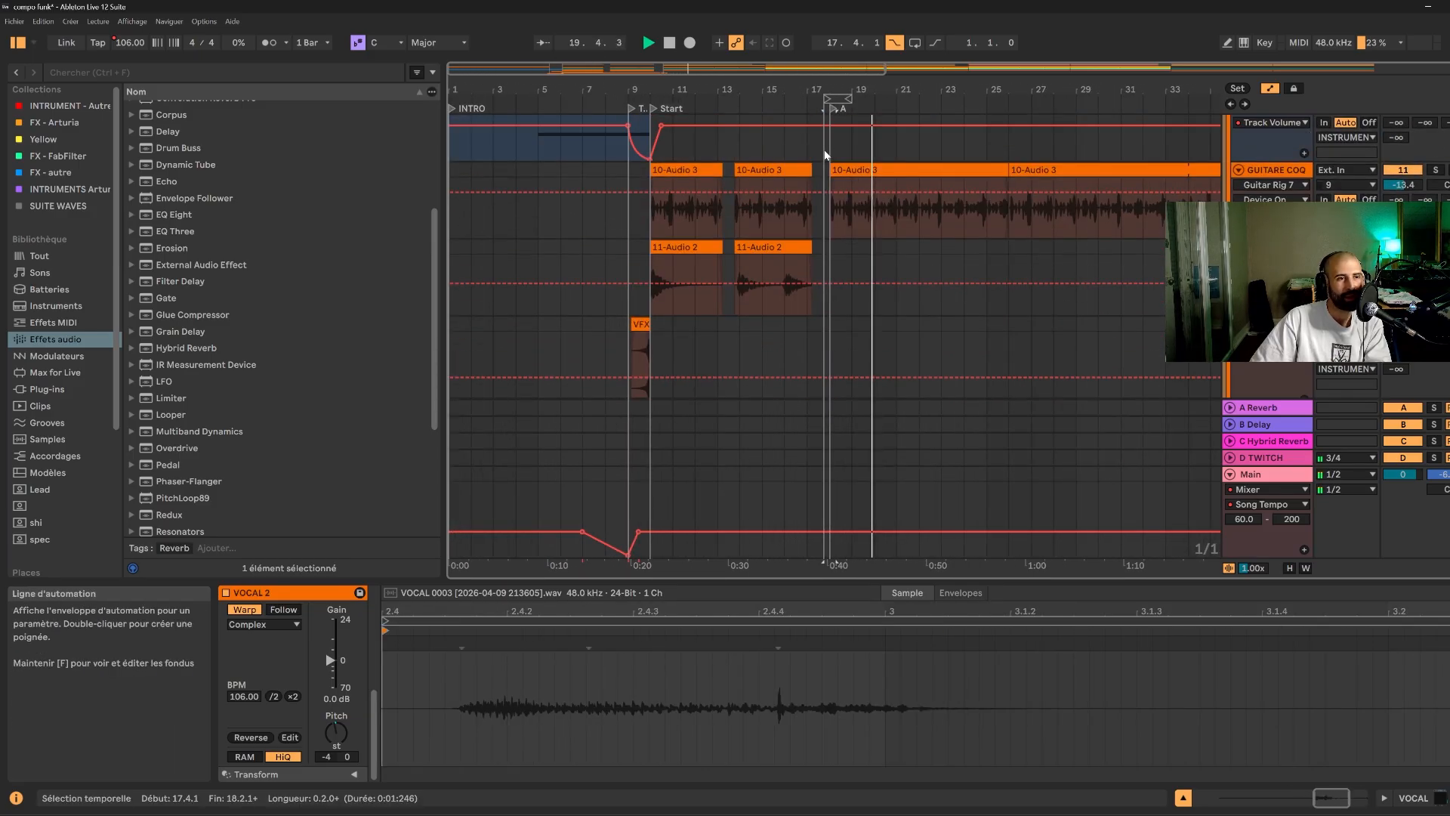
pyautogui.press('space')
pyautogui.click(1012, 129)
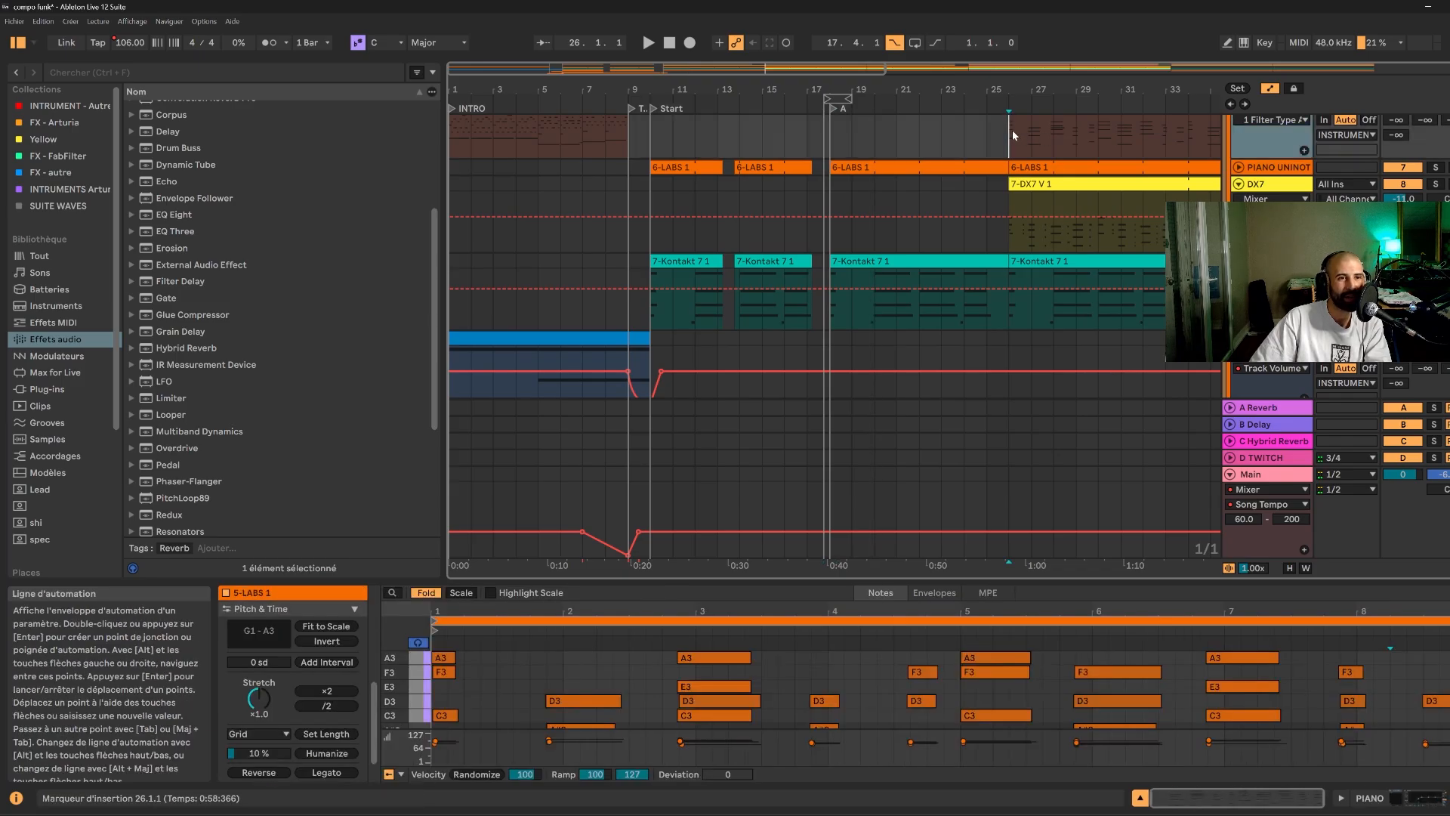
pyautogui.press('space')
pyautogui.moveTo(853, 70); pyautogui.dragTo(853, 50)
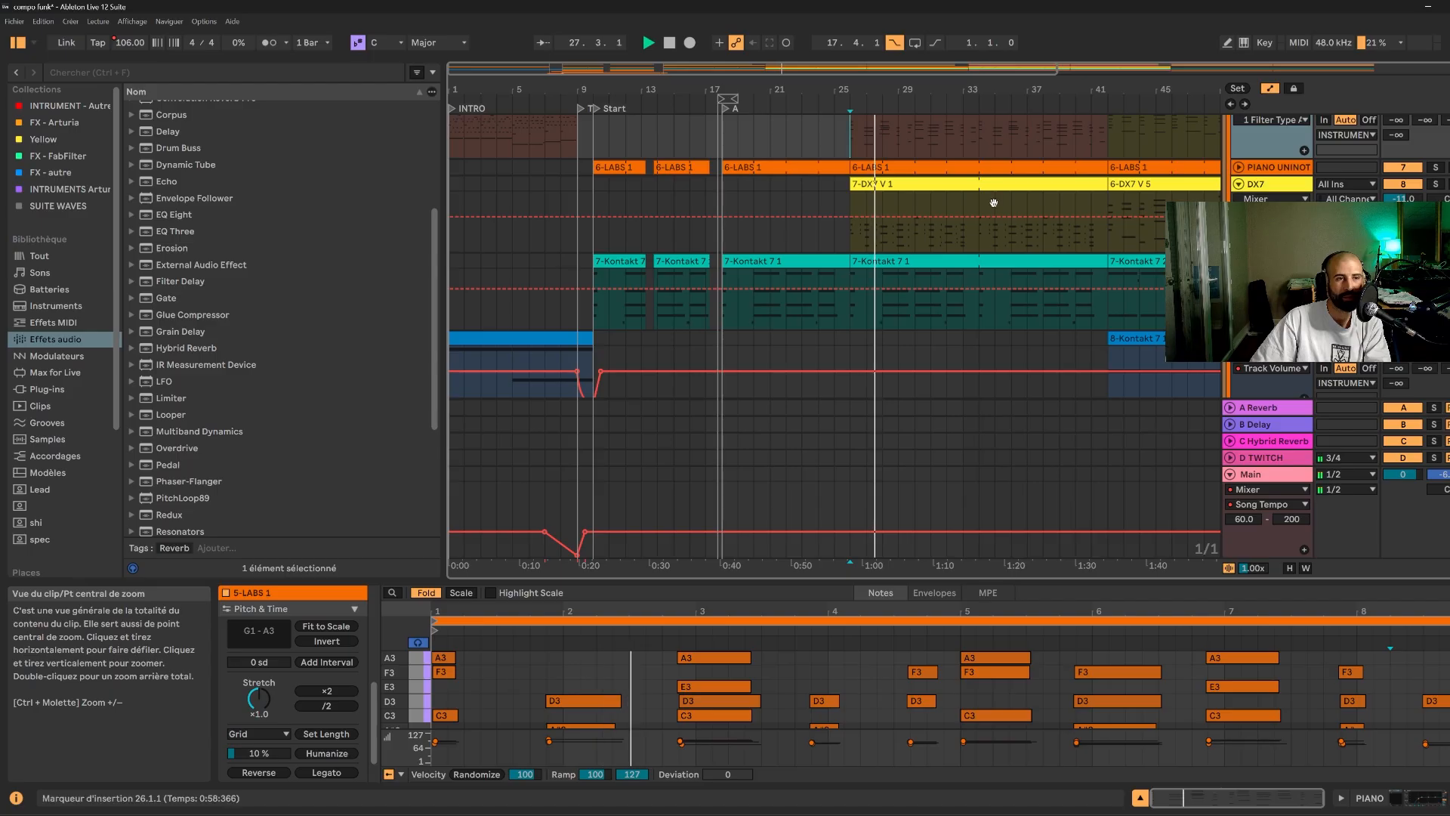
pyautogui.scroll(5, 996, 204)
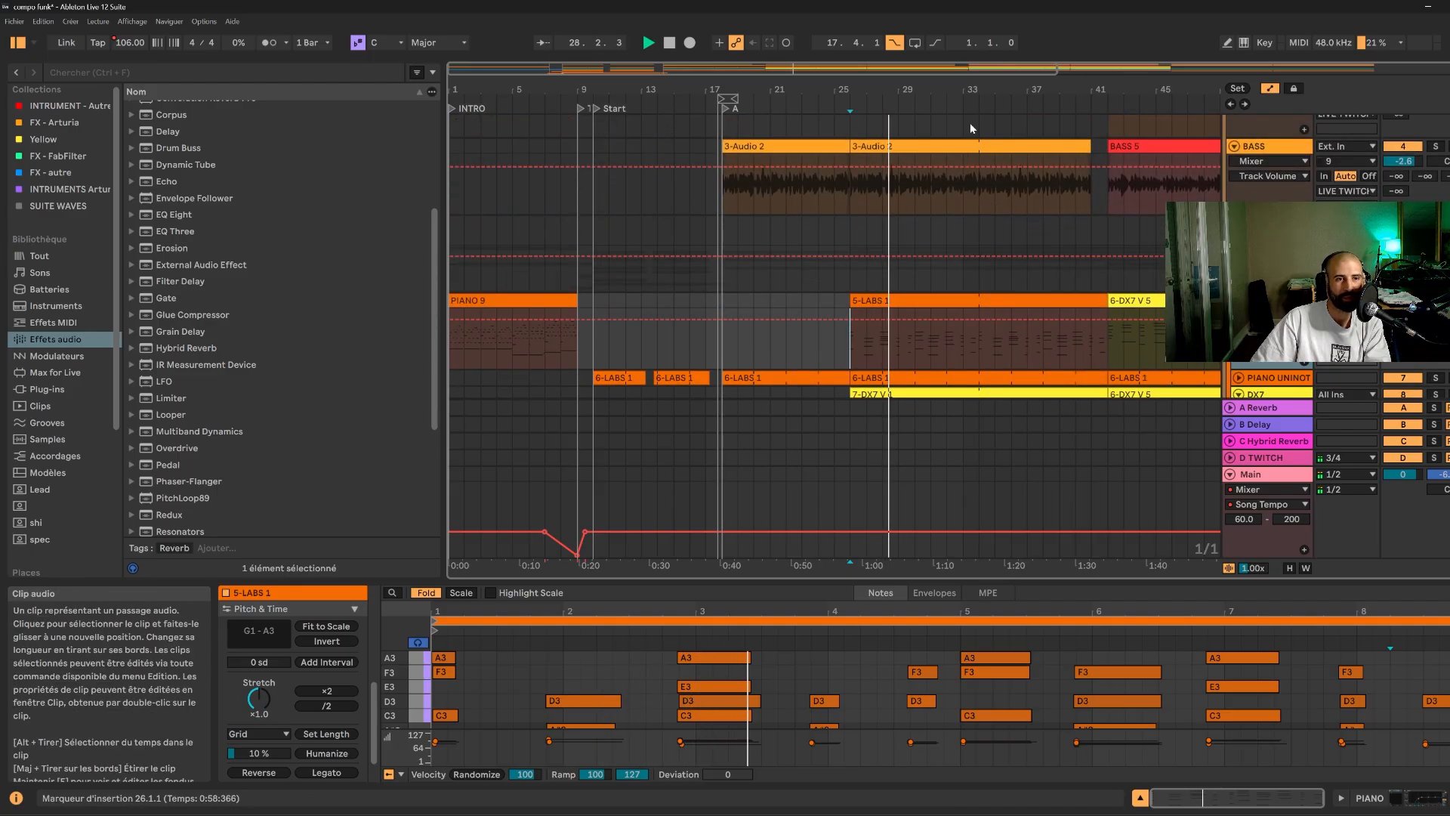
pyautogui.press('space')
pyautogui.click(1109, 198)
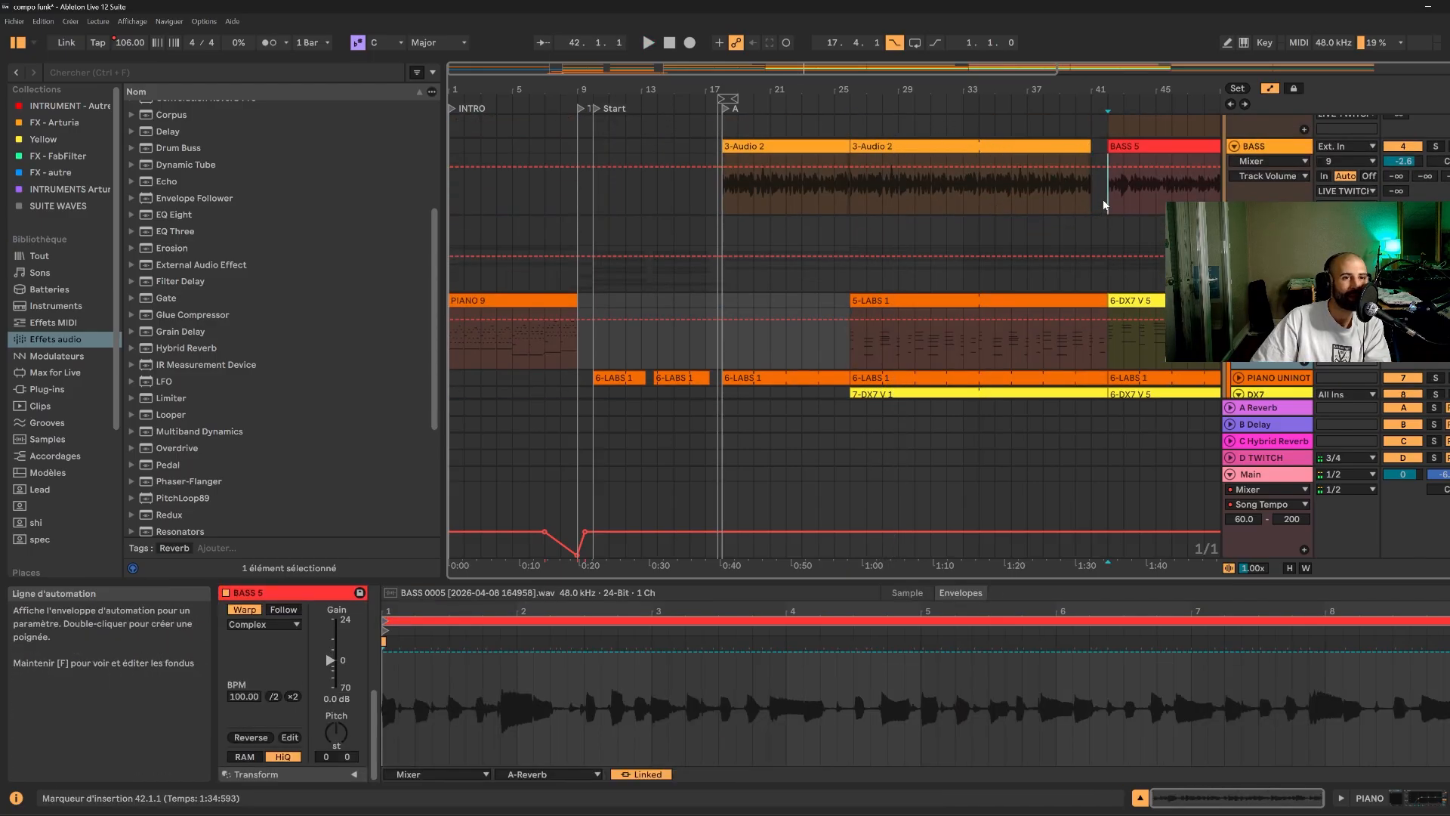
pyautogui.rightClick(848, 103)
pyautogui.click(884, 147)
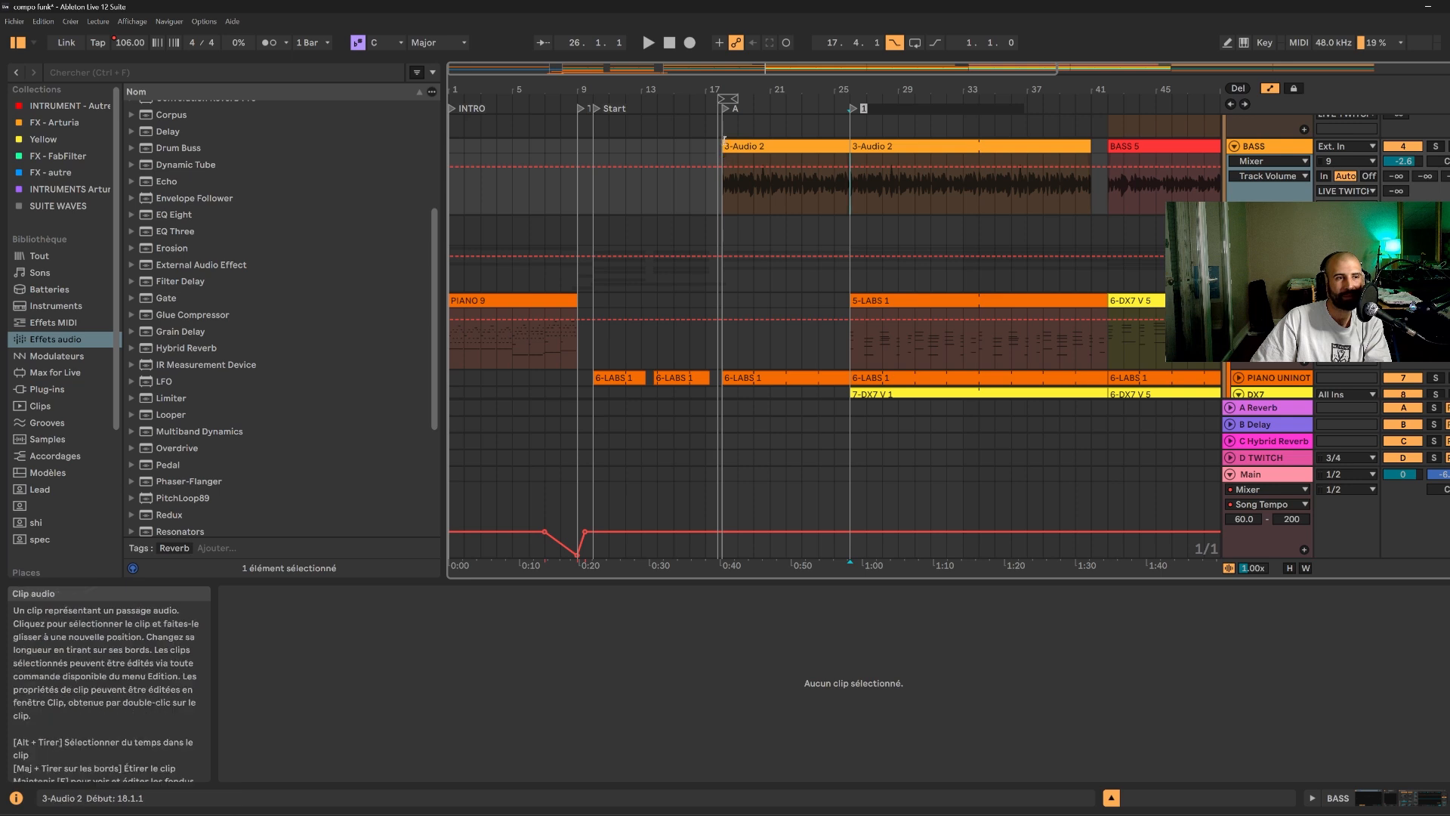
# - Play the start of the first bass clip at 18.1.1 and rename locator A as "Arrivée de la bass"
pyautogui.click(743, 141)
pyautogui.press('space')
pyautogui.press('space')
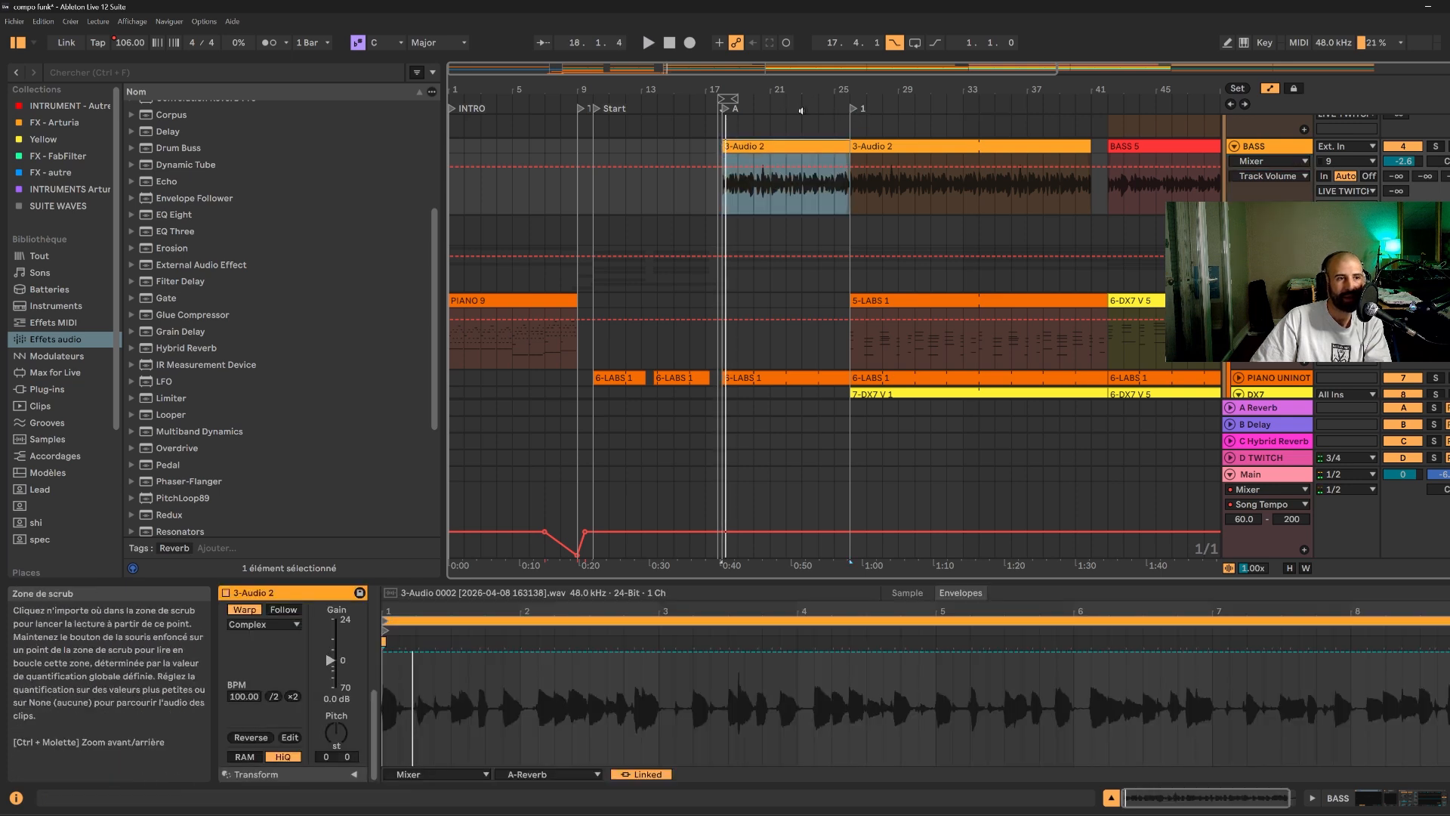
pyautogui.rightClick(729, 107)
pyautogui.click(749, 124)
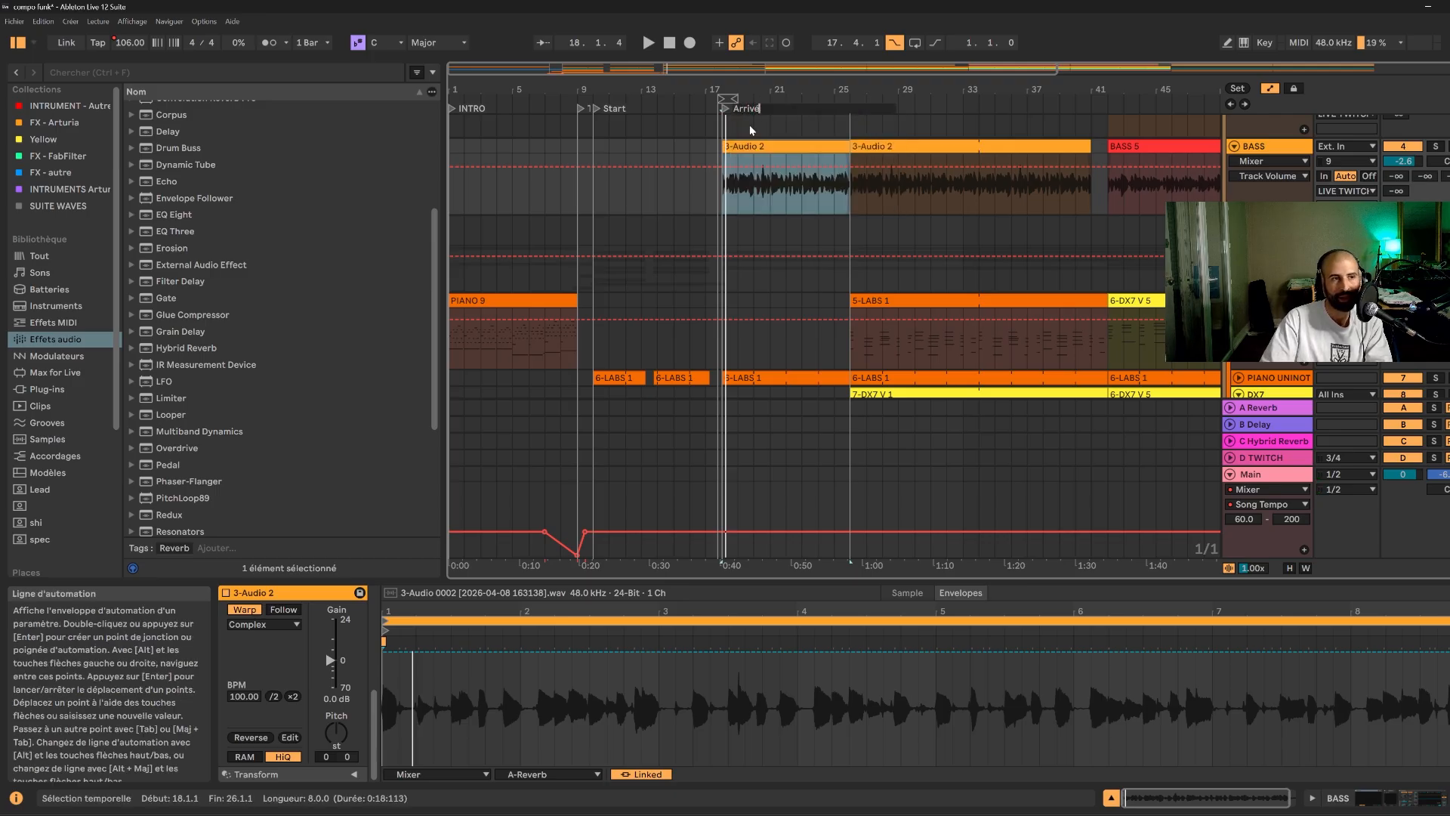
pyautogui.write('Arrivée de la bass')
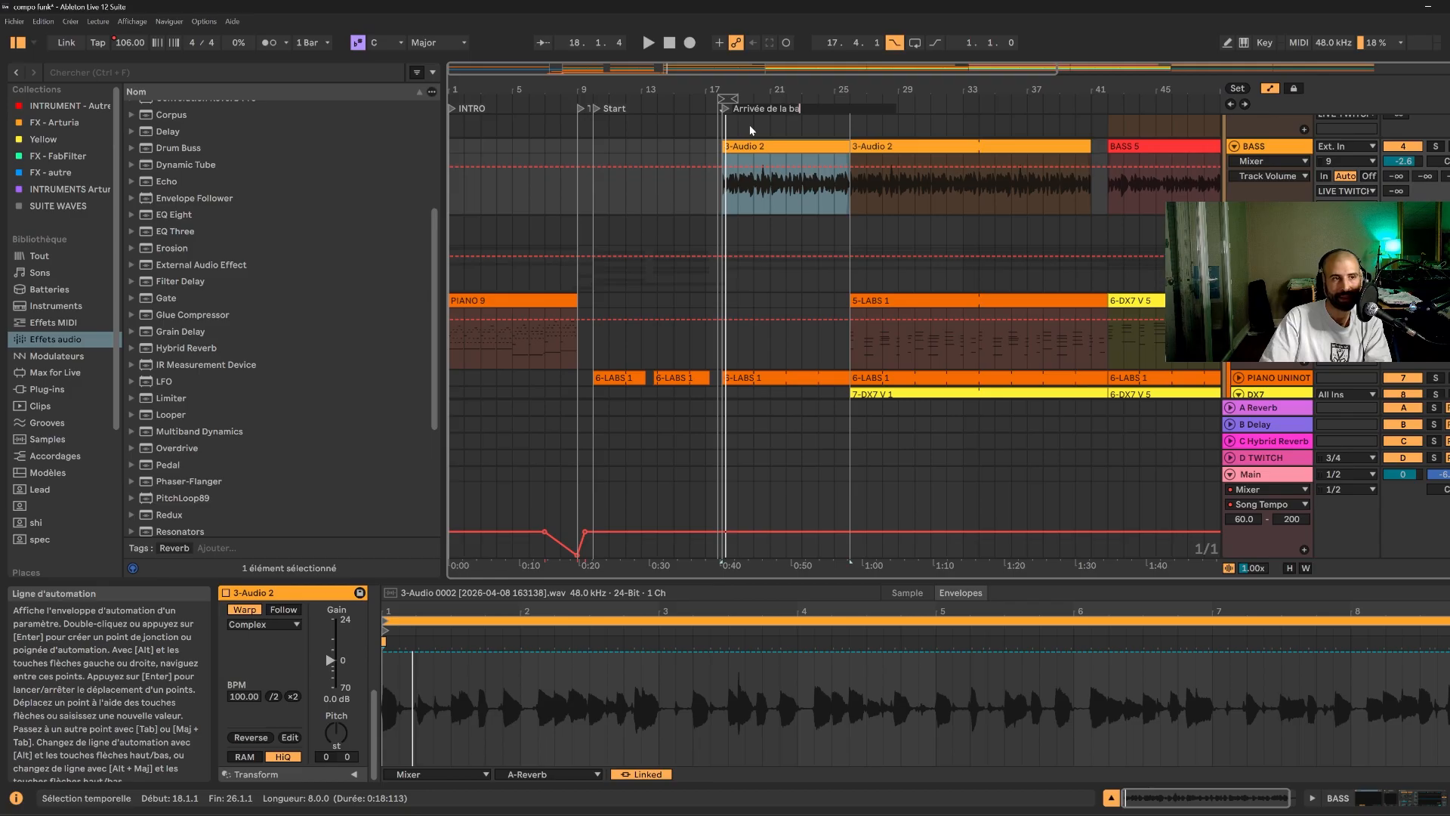
pyautogui.press('Return')
# - Rename the locator at 26.1.1 as "Arrivée des Synth"
pyautogui.click(908, 147)
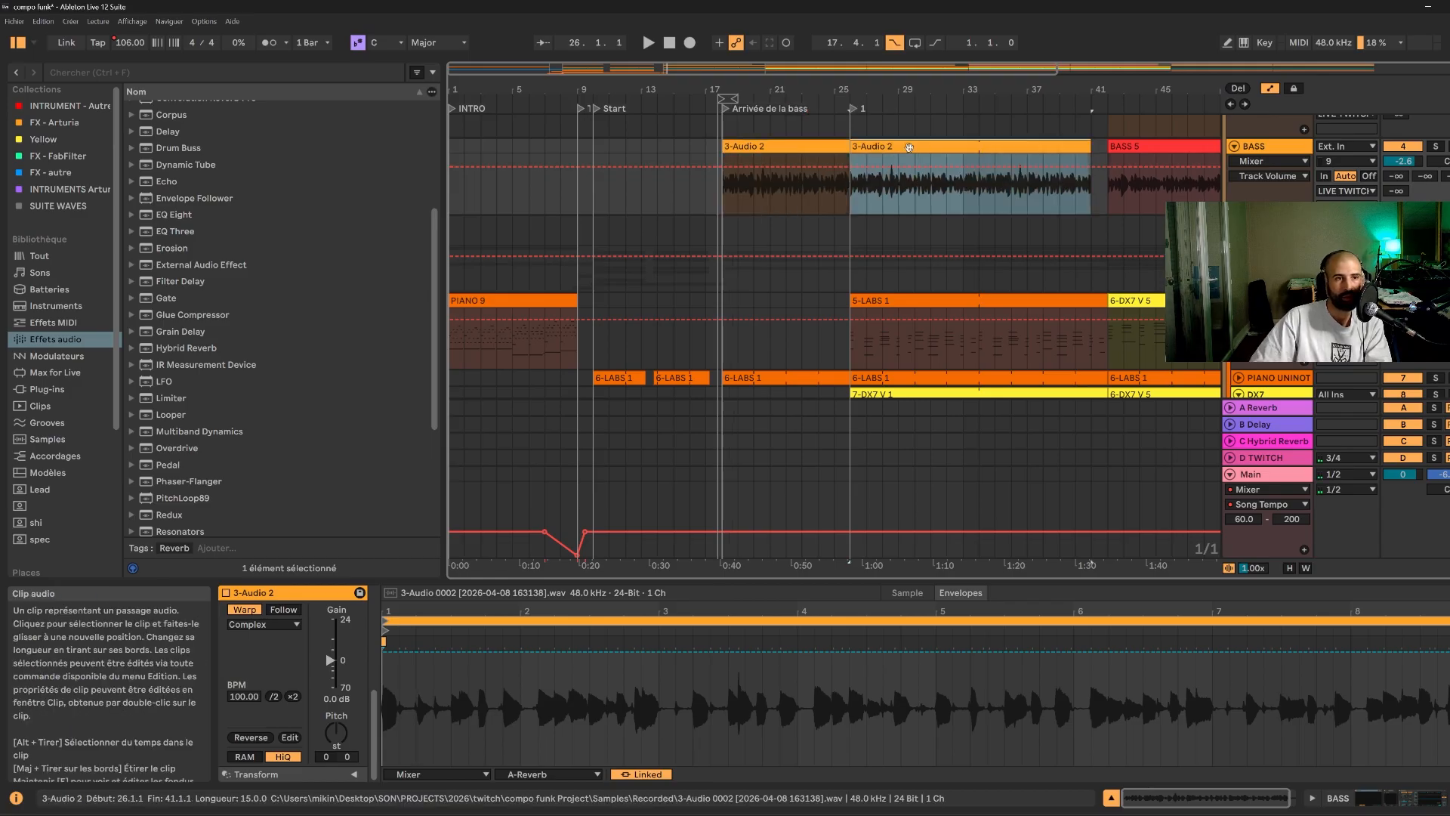
pyautogui.click(852, 194)
pyautogui.rightClick(851, 108)
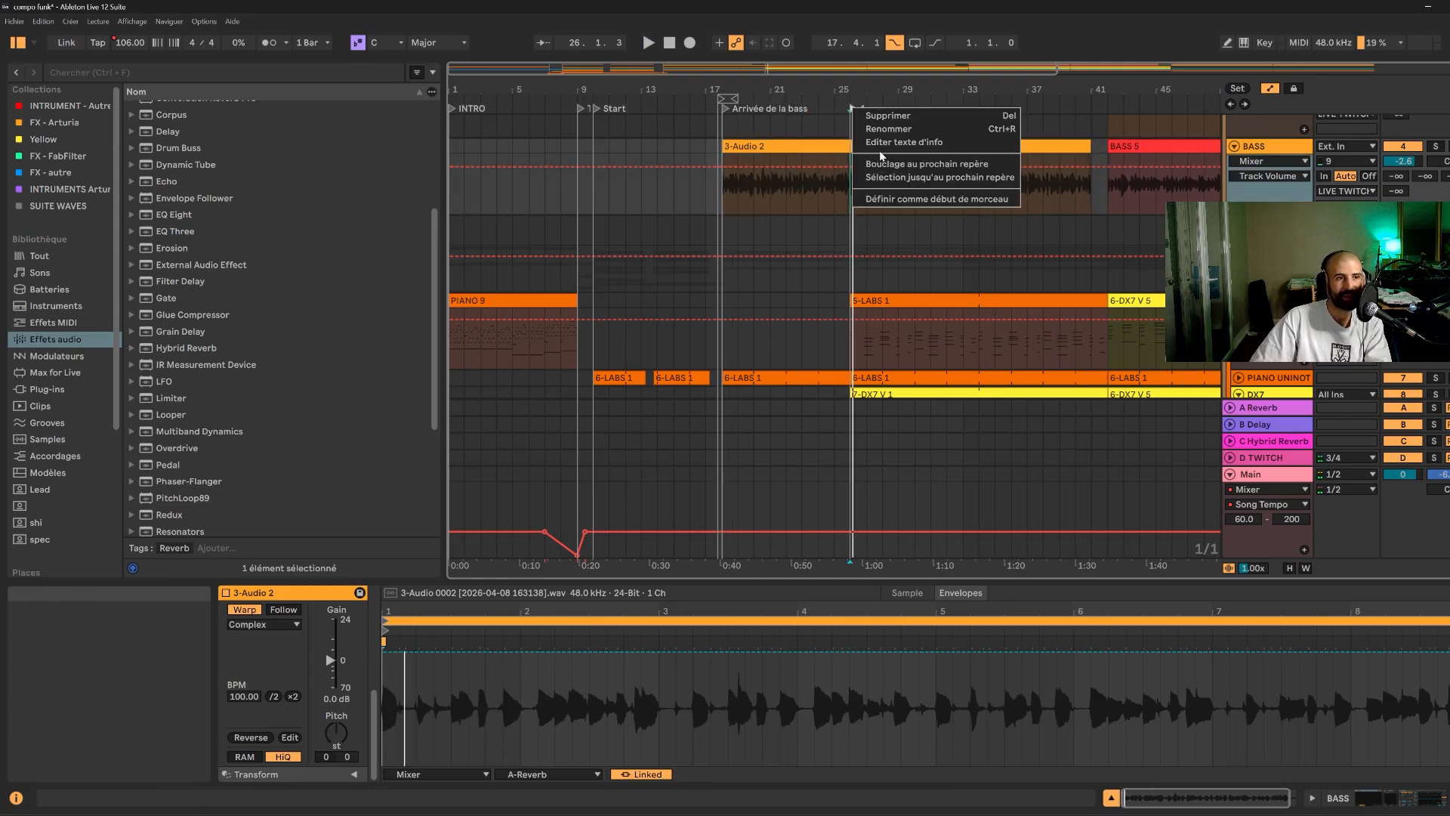
pyautogui.click(882, 130)
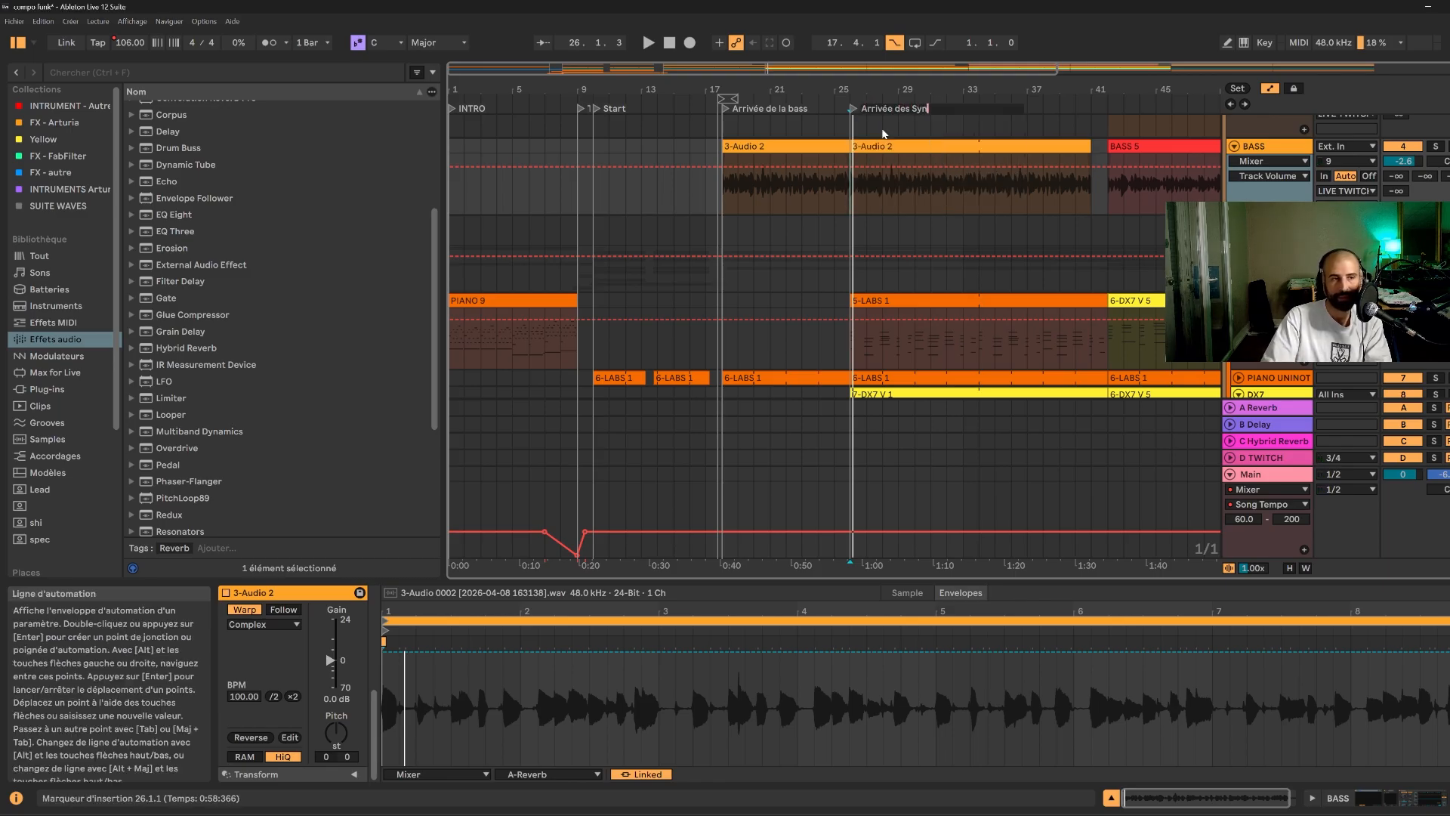
pyautogui.press('Return')
# - Play from 42.1.1, where the BASS 5 clip begins, and add a locator there named "Theme B"
pyautogui.click(1108, 128)
pyautogui.press('space')
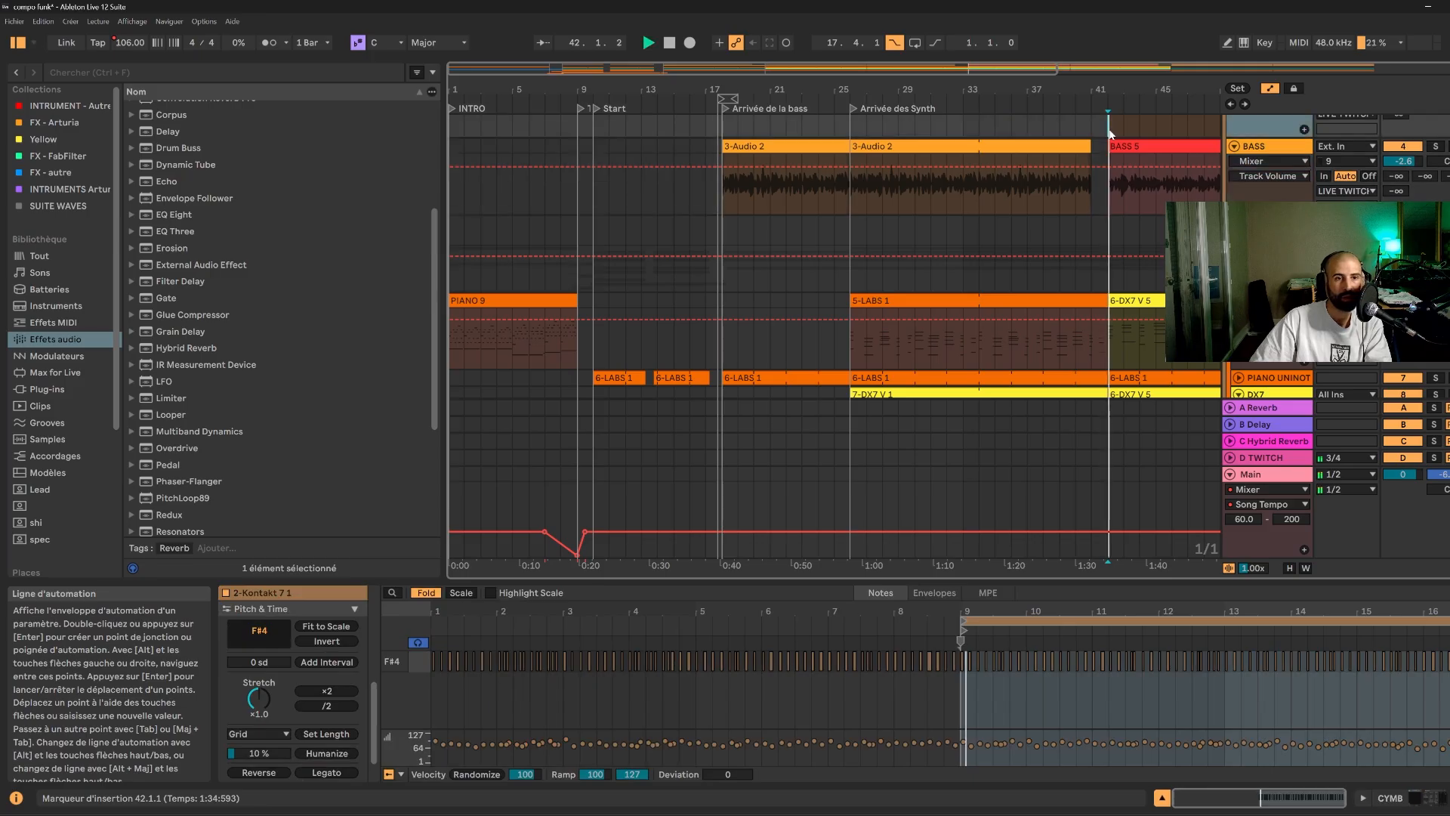
pyautogui.press('space')
pyautogui.moveTo(883, 84); pyautogui.dragTo(652, 86)
pyautogui.press('space')
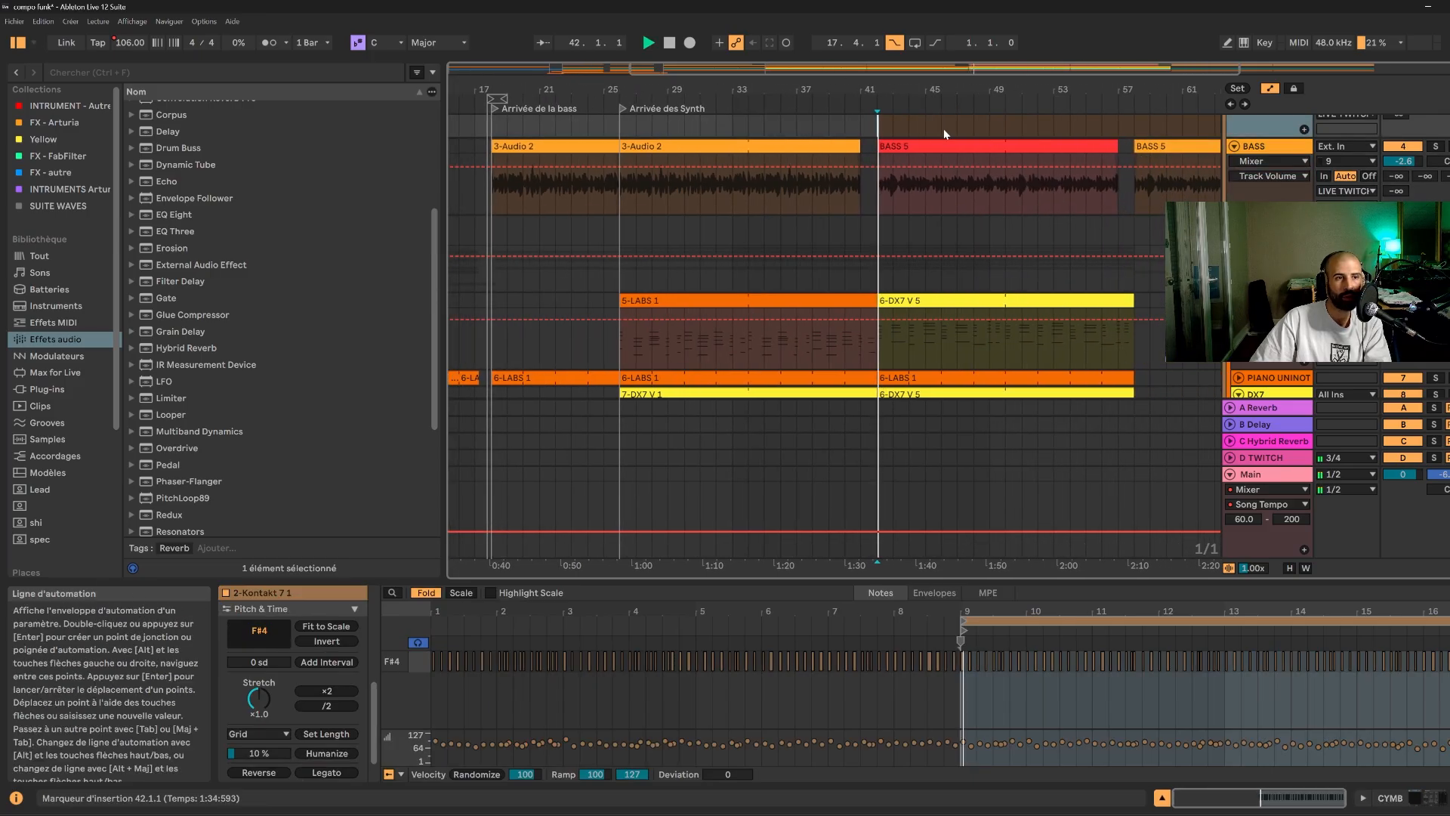
pyautogui.rightClick(878, 117)
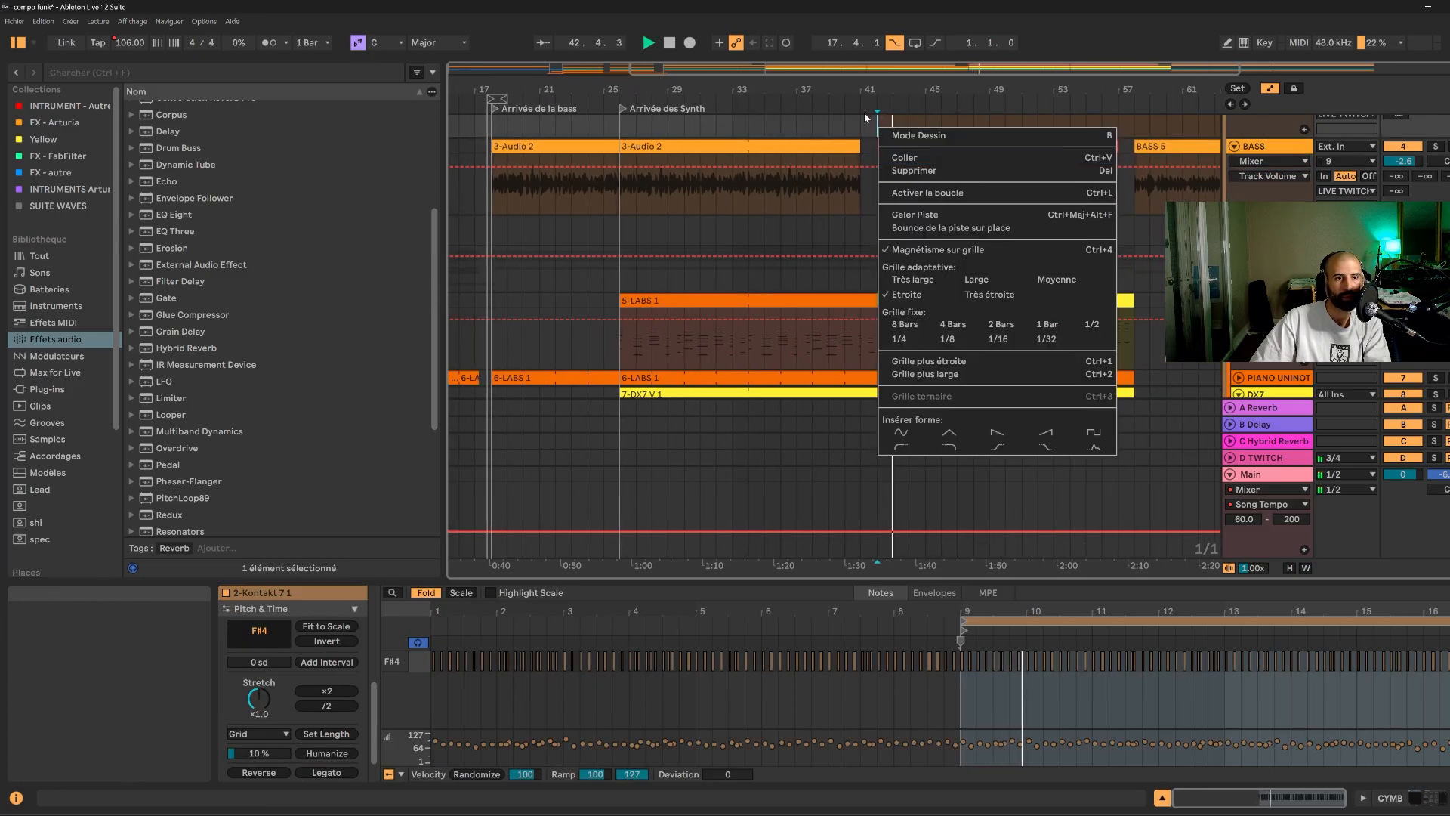
pyautogui.rightClick(878, 106)
pyautogui.click(917, 144)
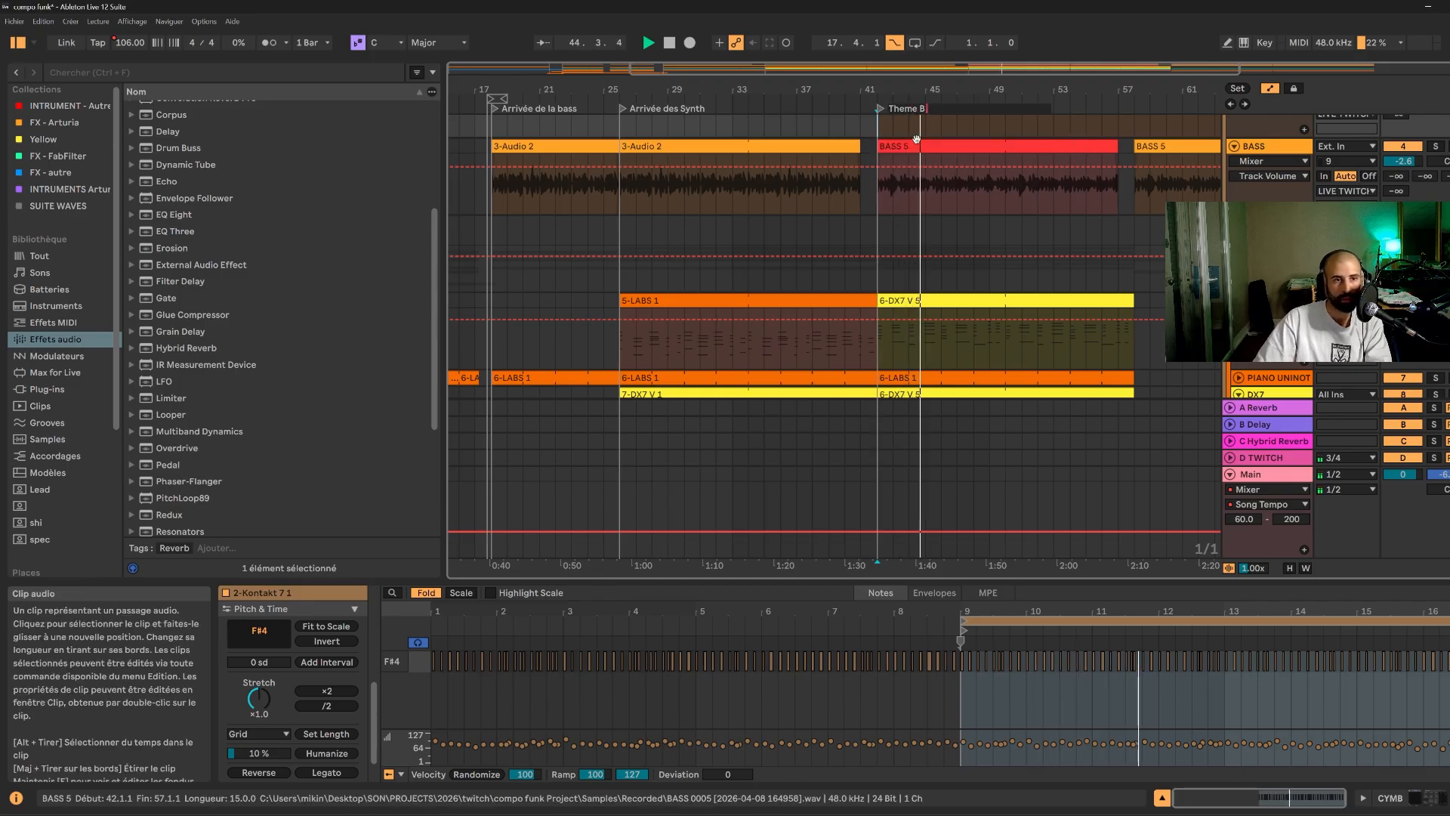
pyautogui.click(1004, 195)
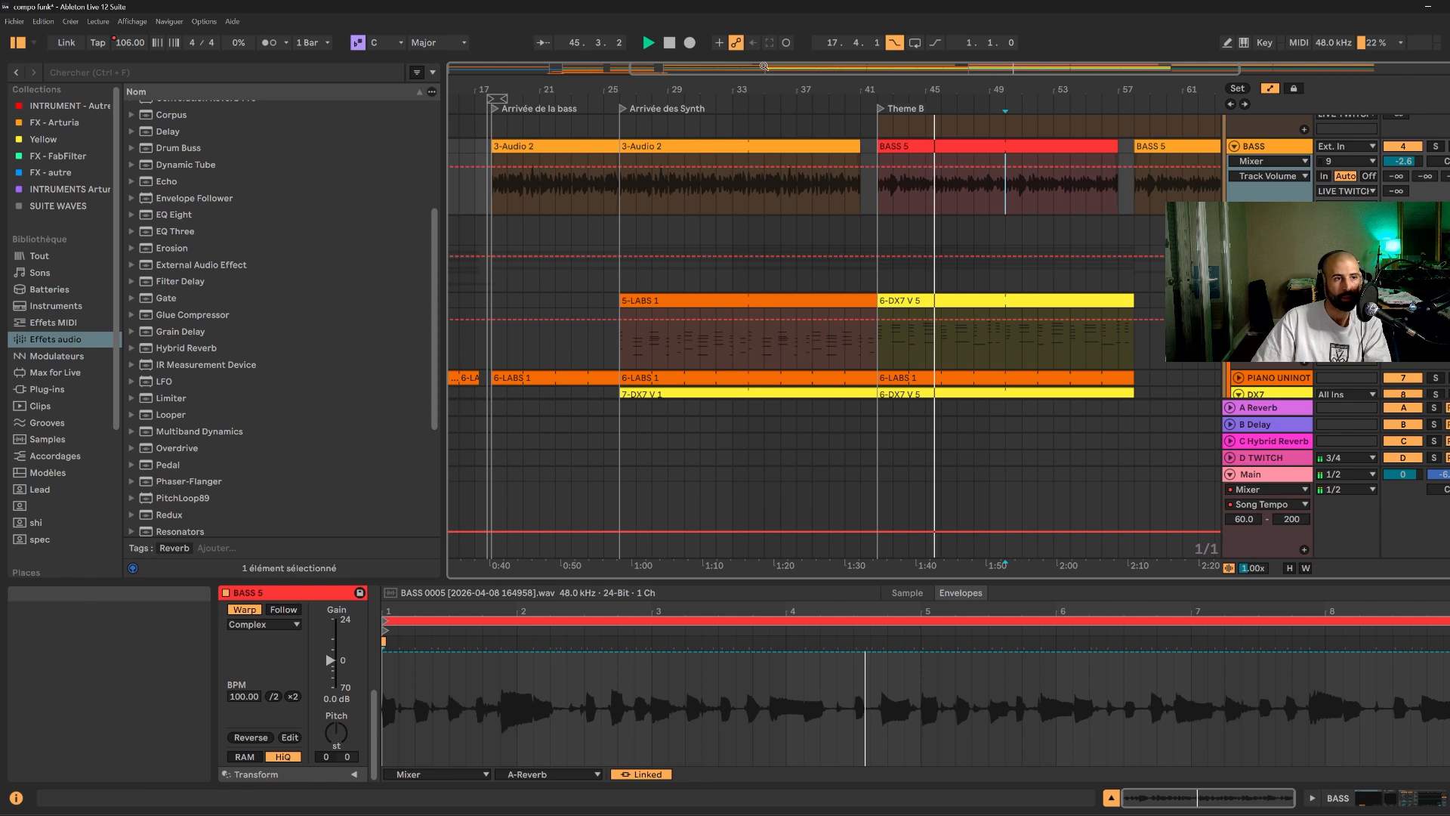
# - Select the intro from 1.1.1 to 9.1.1 across the tracks and examine its clips and automation
pyautogui.moveTo(763, 67); pyautogui.dragTo(555, 73)
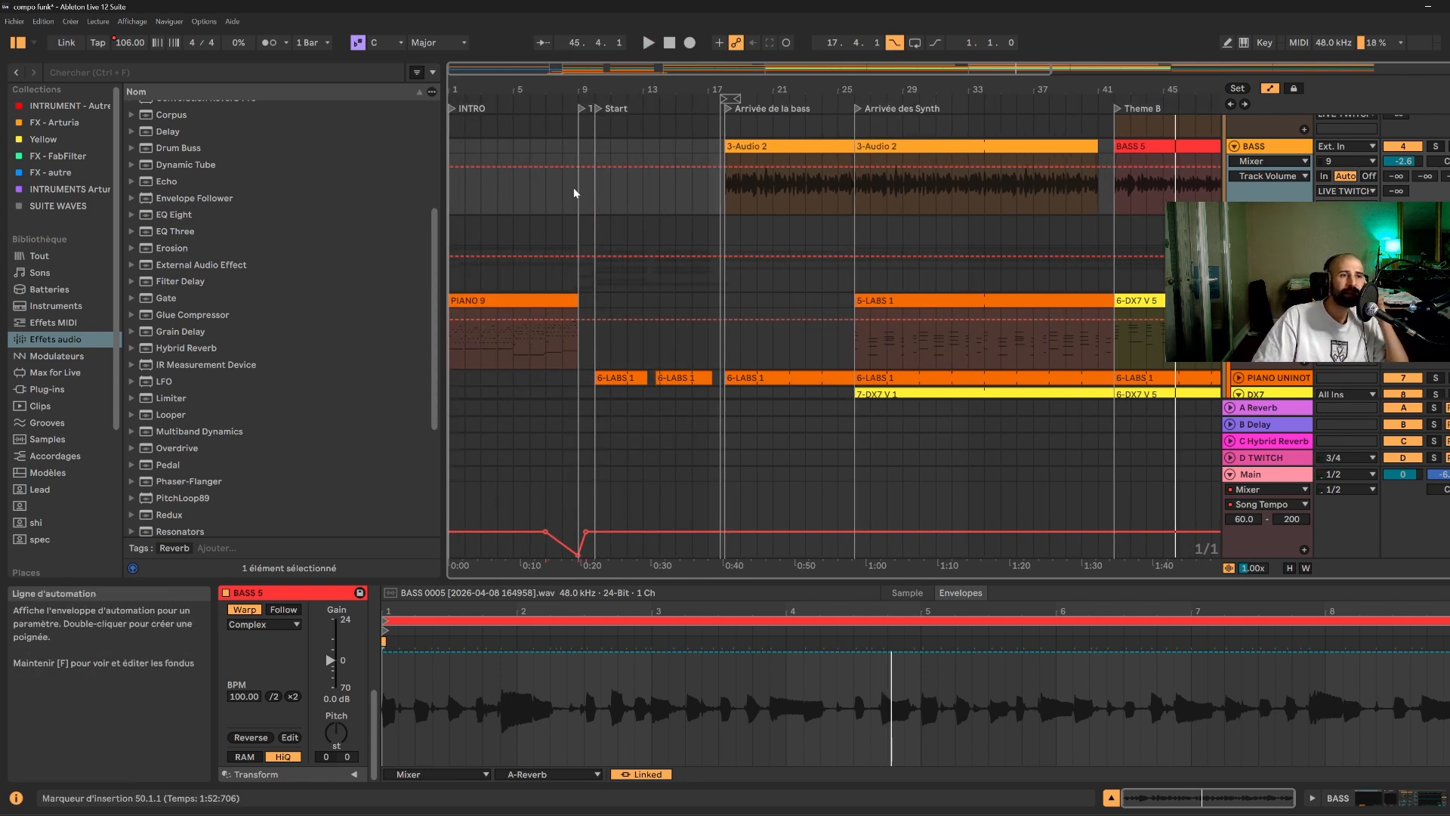
pyautogui.moveTo(573, 188); pyautogui.dragTo(432, 425)
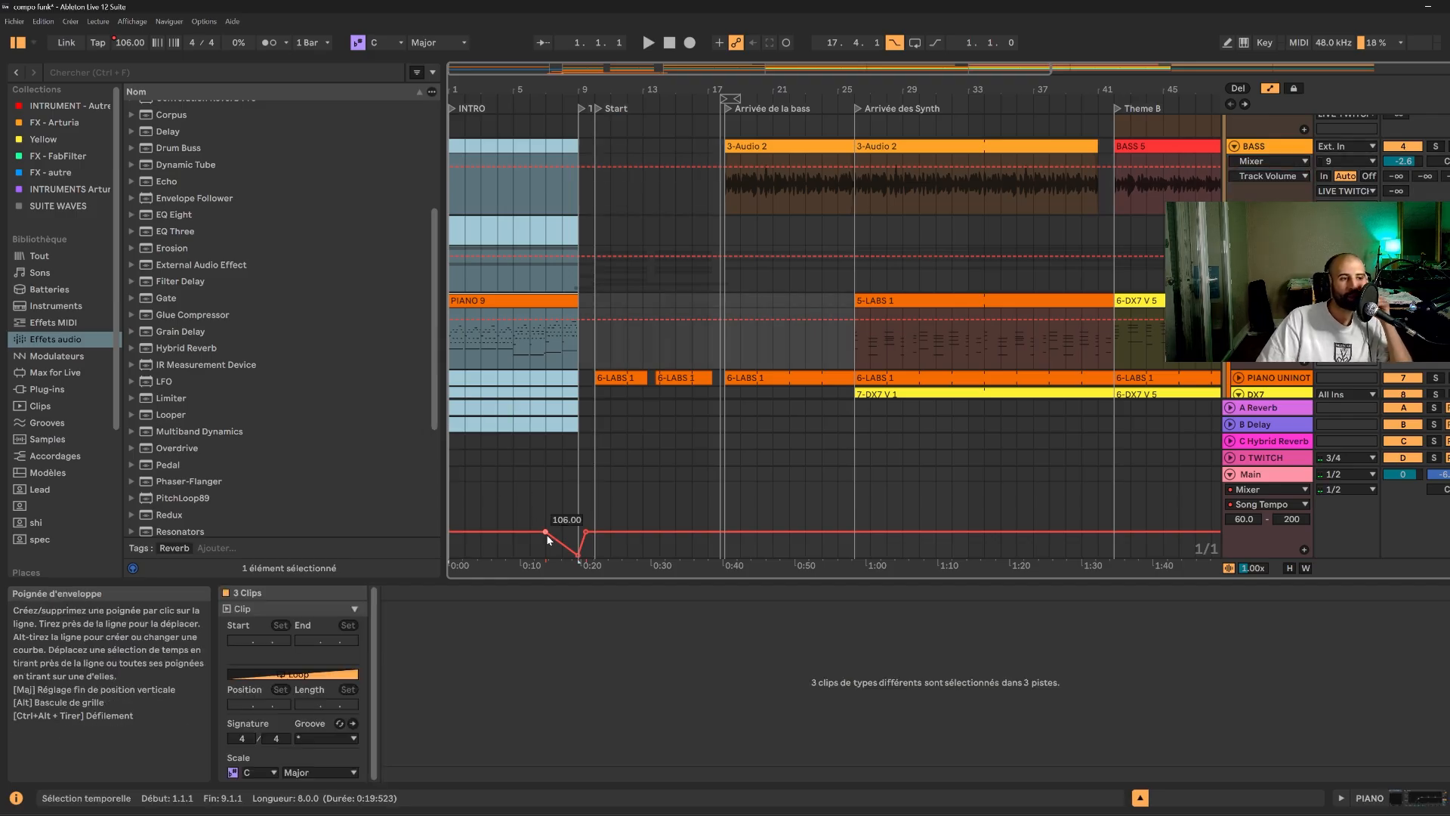
pyautogui.scroll(-10, 597, 302)
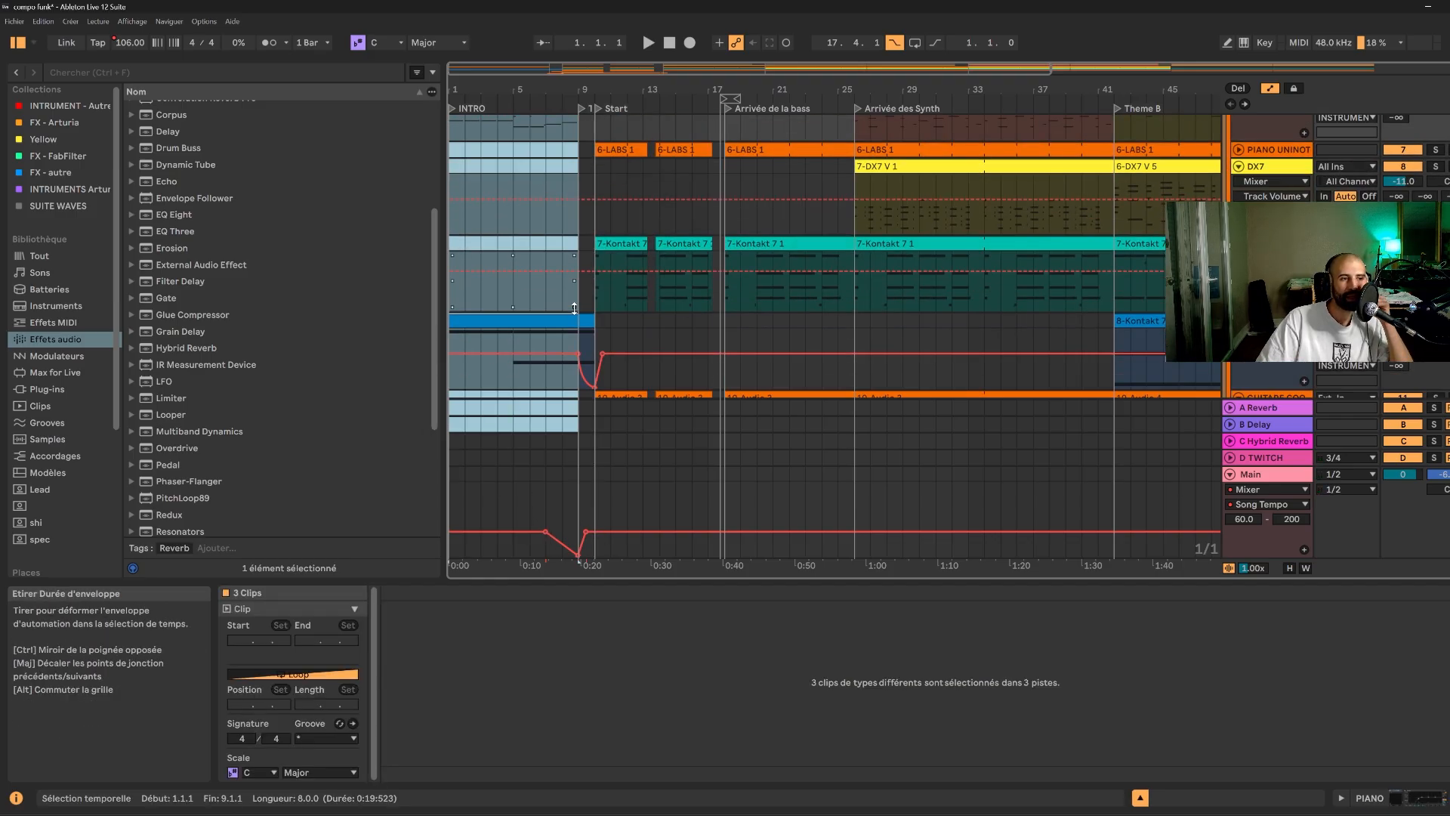
pyautogui.scroll(2, 617, 292)
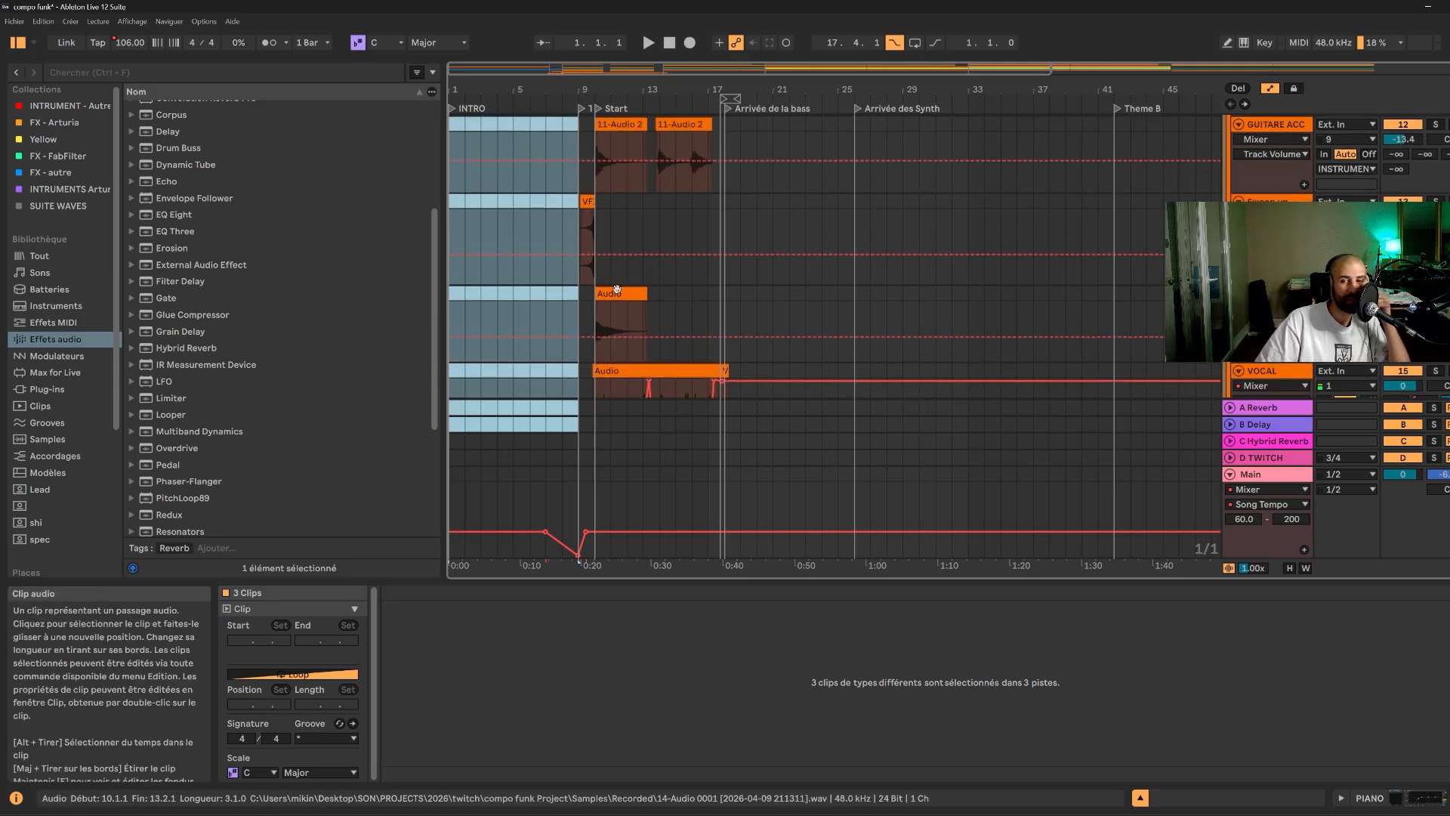
pyautogui.scroll(3, 618, 292)
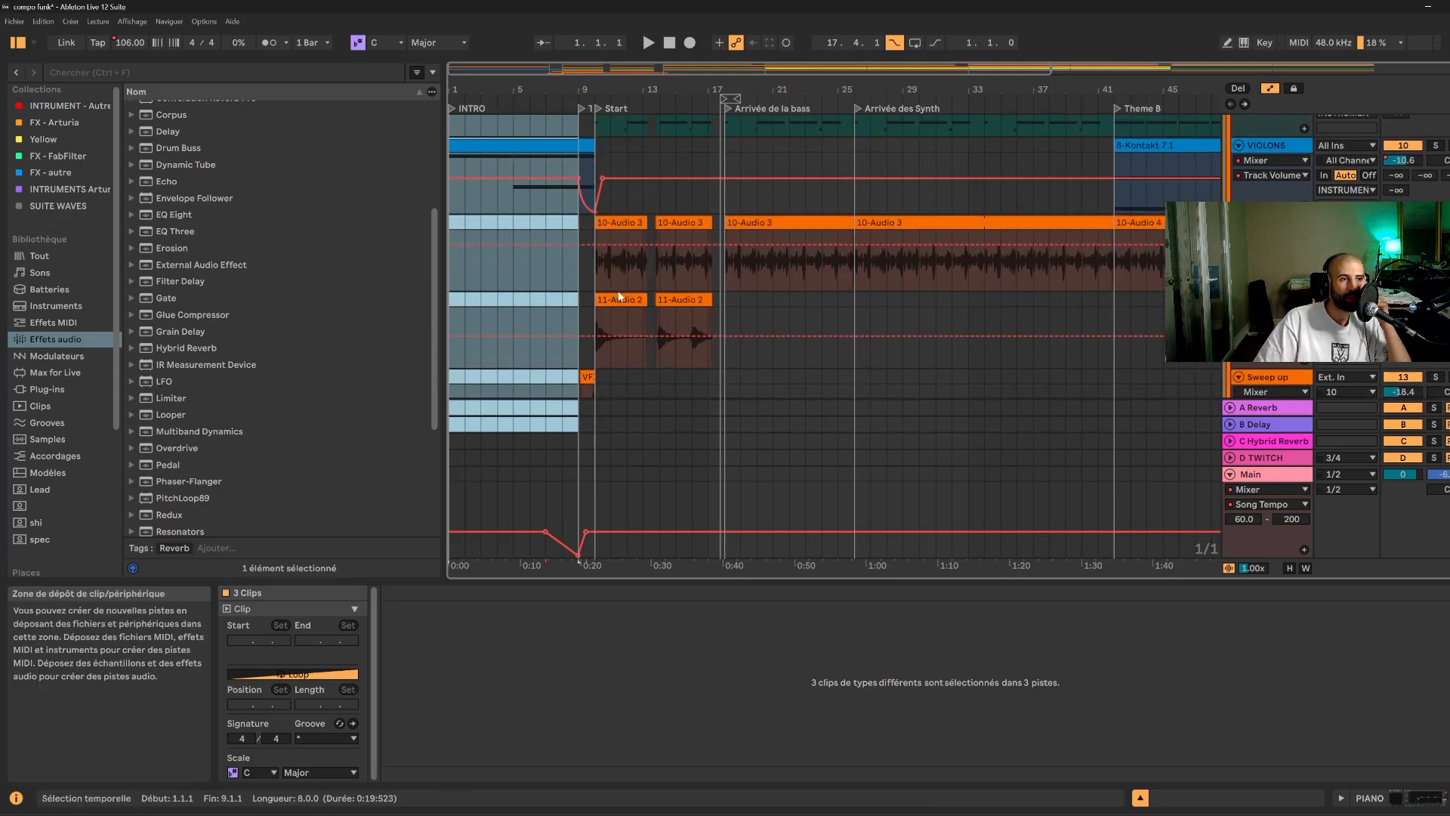
# - Examine the clips and automation on all tracks around the transition from the Trou locator to Start at 10.1.1
pyautogui.moveTo(579, 89)
pyautogui.mouseDown()
pyautogui.moveTo(590, 181)
pyautogui.moveTo(702, 370)
pyautogui.mouseUp()
pyautogui.click(593, 213)
pyautogui.moveTo(589, 181); pyautogui.dragTo(716, 171)
pyautogui.click(704, 139)
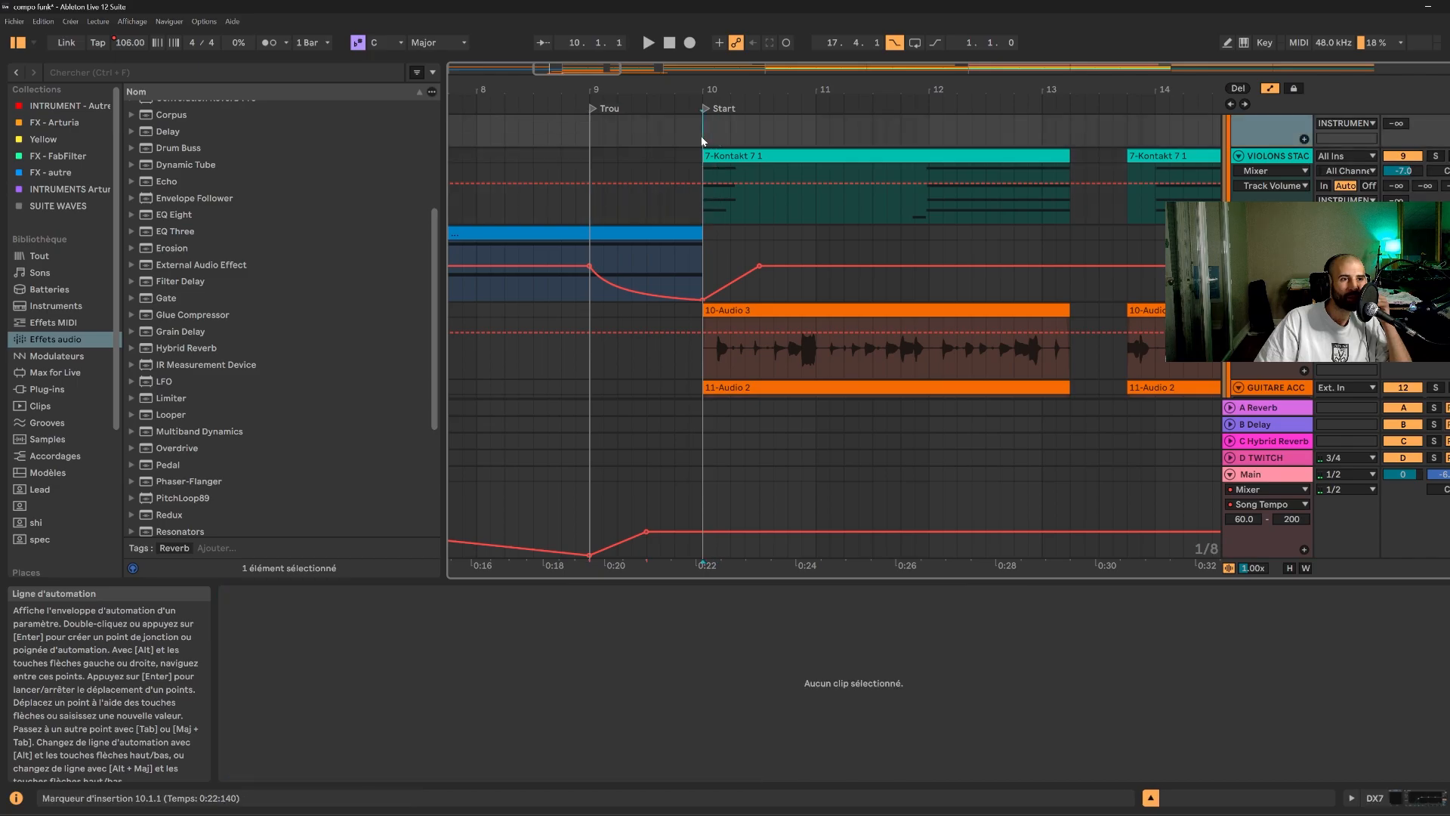
pyautogui.scroll(6, 674, 148)
pyautogui.scroll(6, 681, 164)
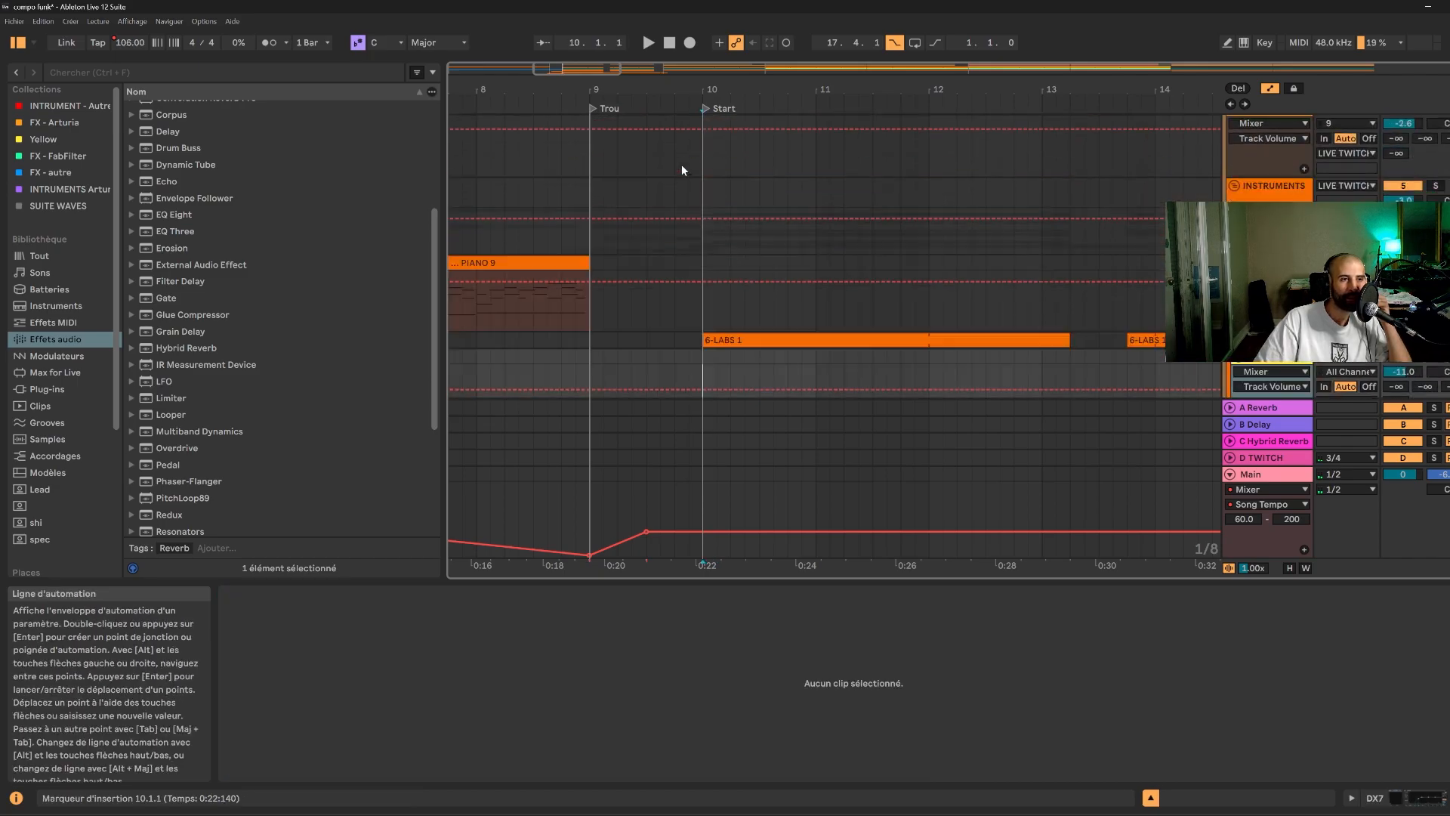
pyautogui.scroll(-3, 681, 165)
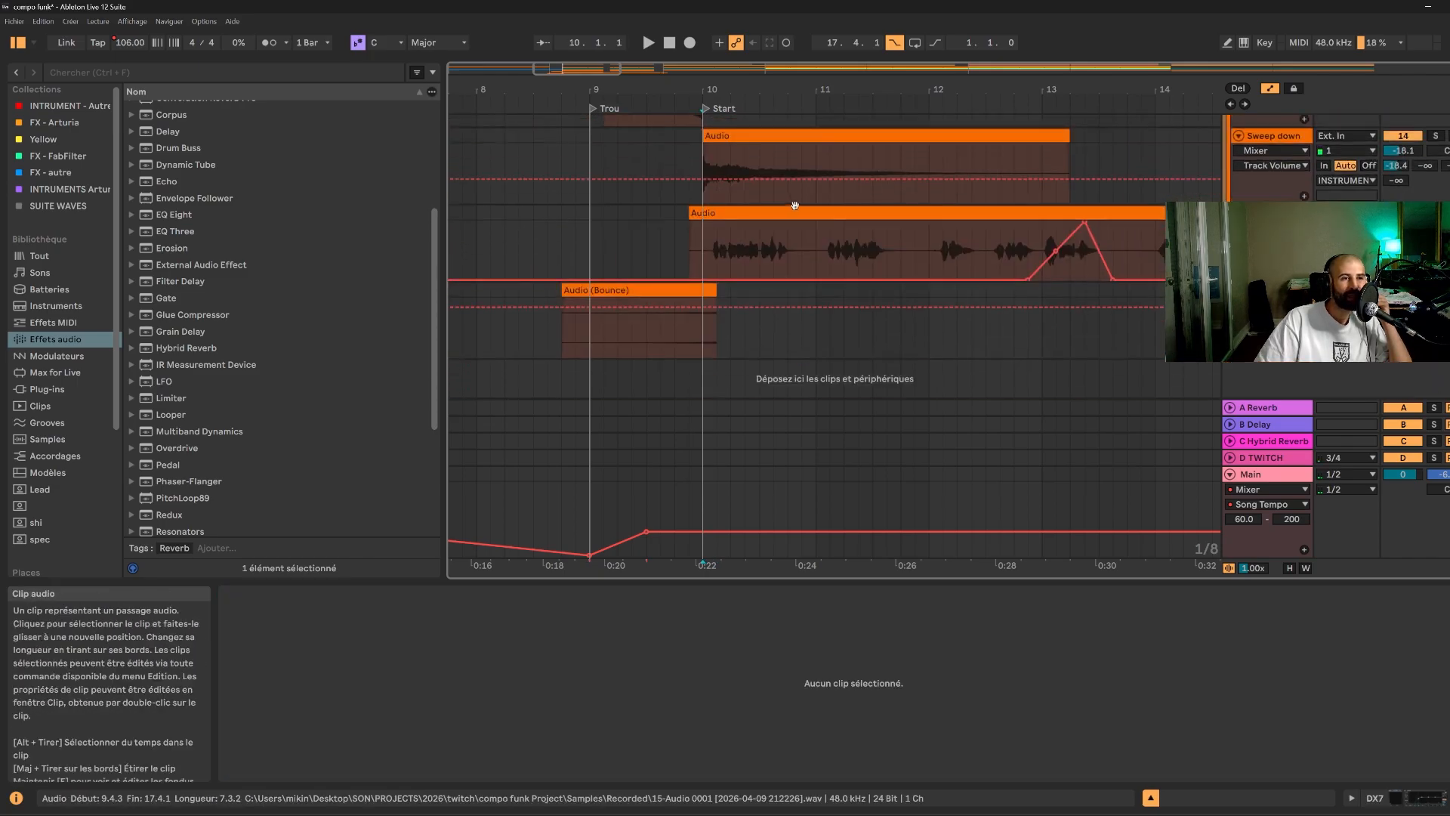
# - Examine the vocal clip starting at 9.4.3 and the clips on the other tracks up to the Theme B locator
pyautogui.click(982, 213)
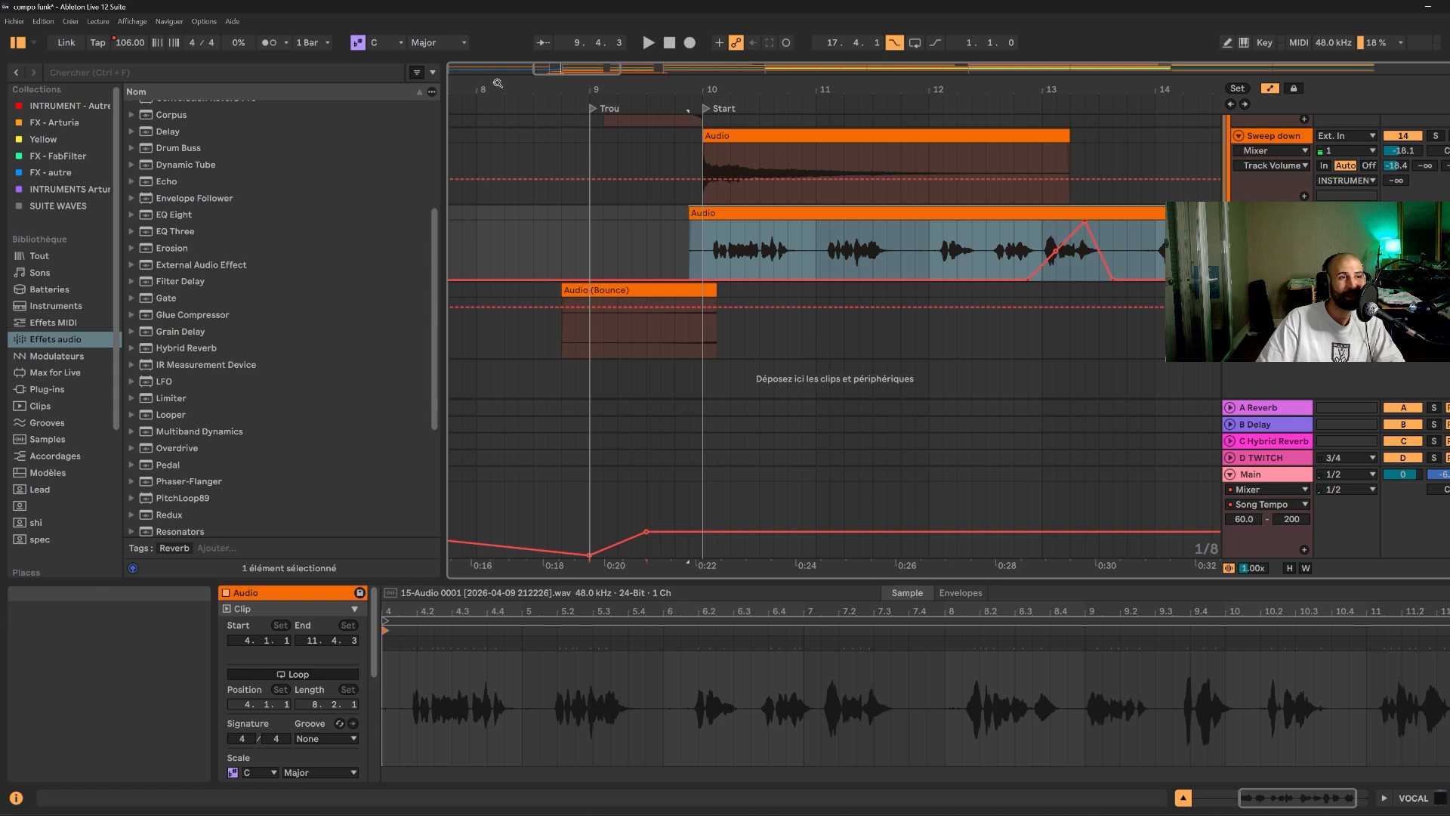
pyautogui.moveTo(587, 69); pyautogui.dragTo(588, 17)
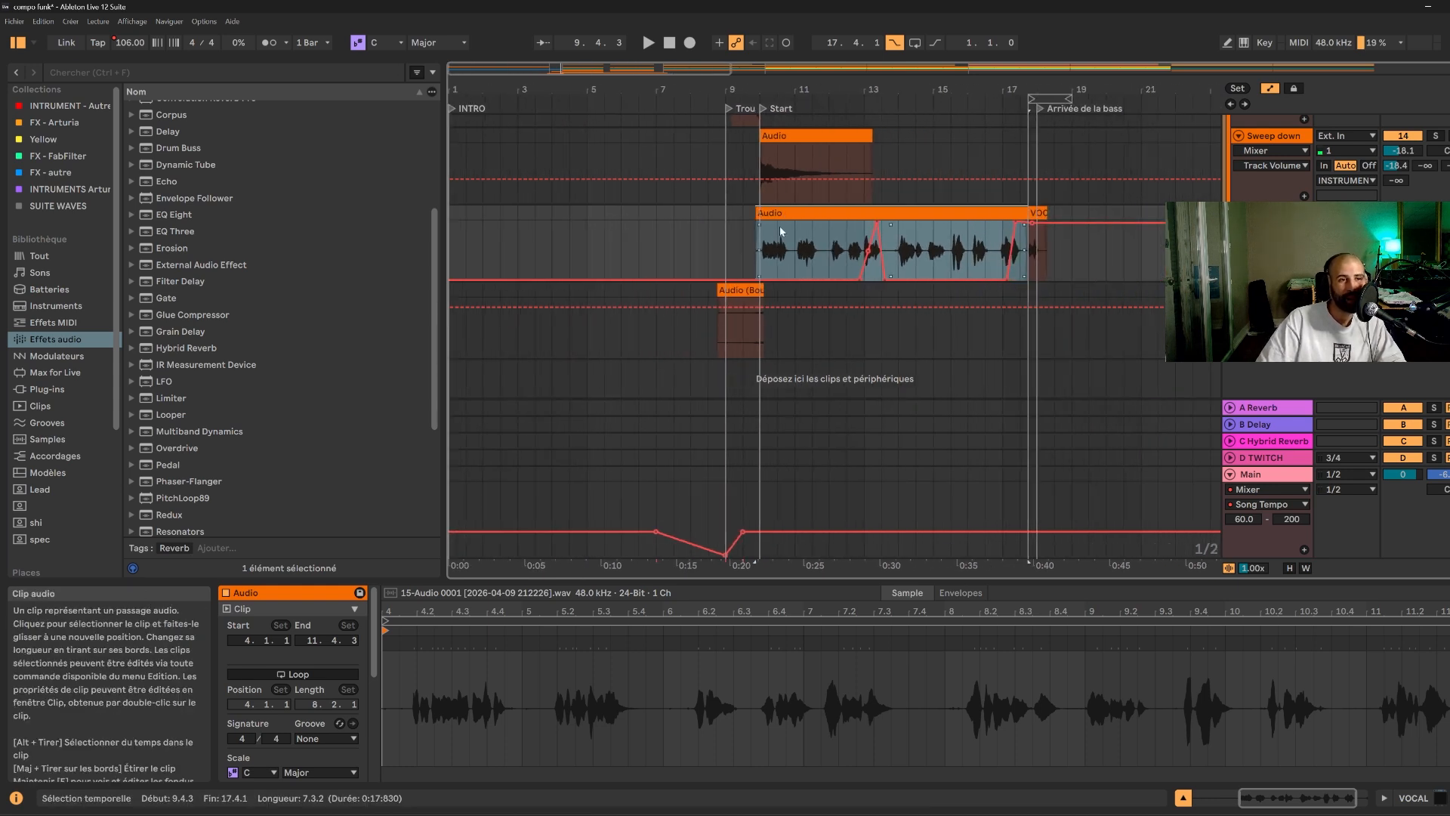
pyautogui.click(742, 244)
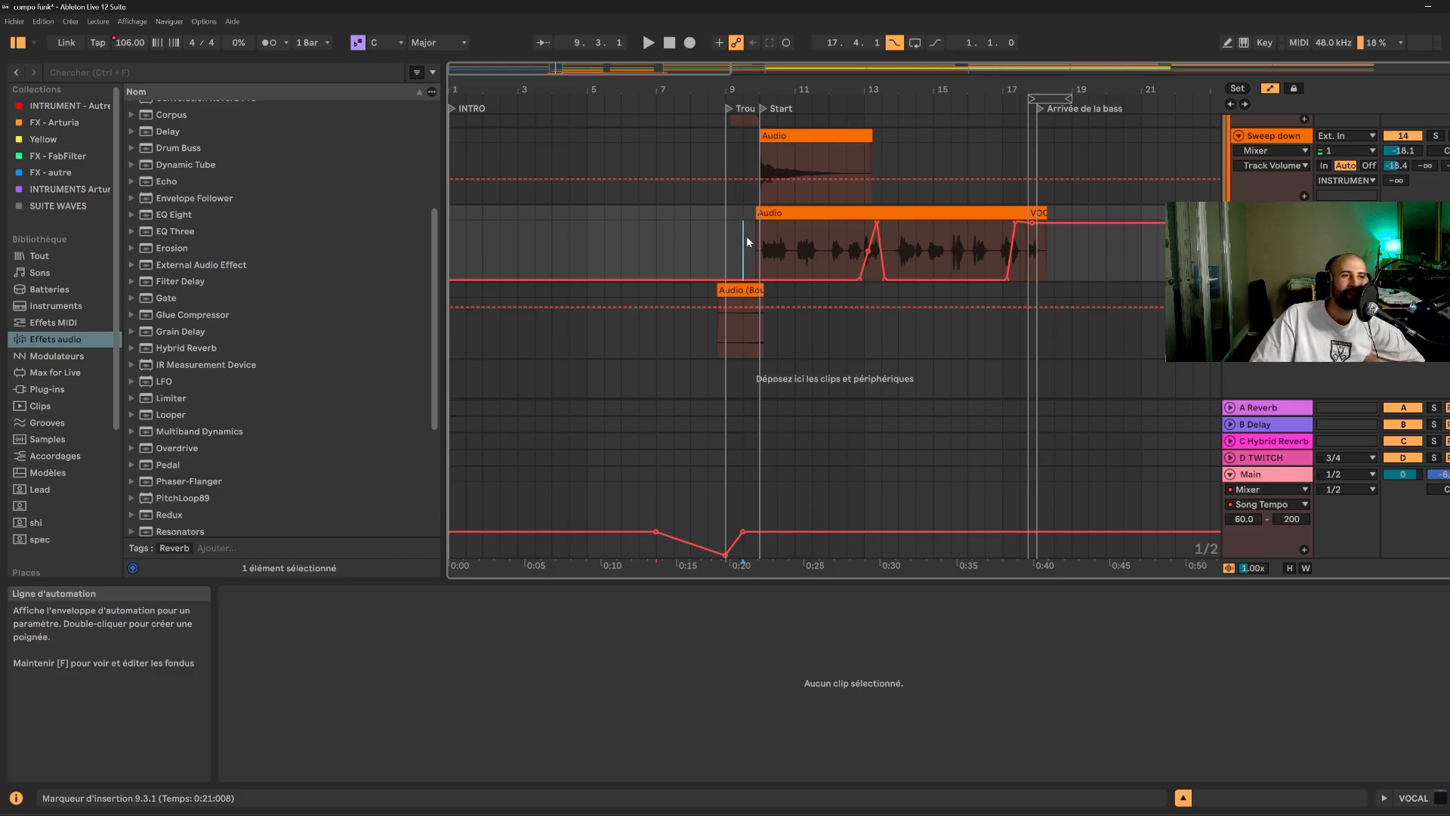
pyautogui.scroll(4, 781, 221)
pyautogui.scroll(8, 780, 215)
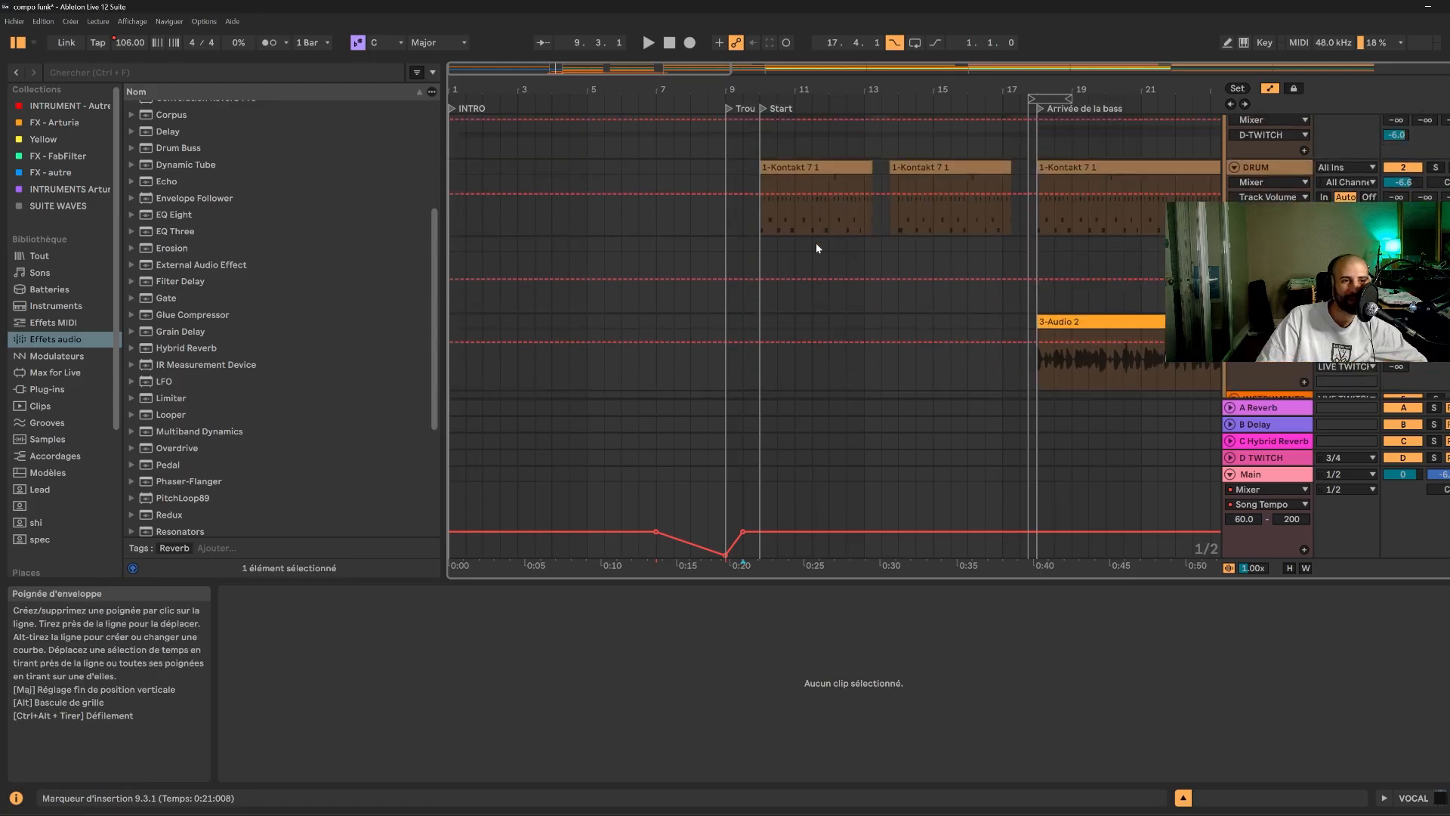
pyautogui.scroll(1, 815, 244)
pyautogui.moveTo(653, 66); pyautogui.dragTo(653, 32)
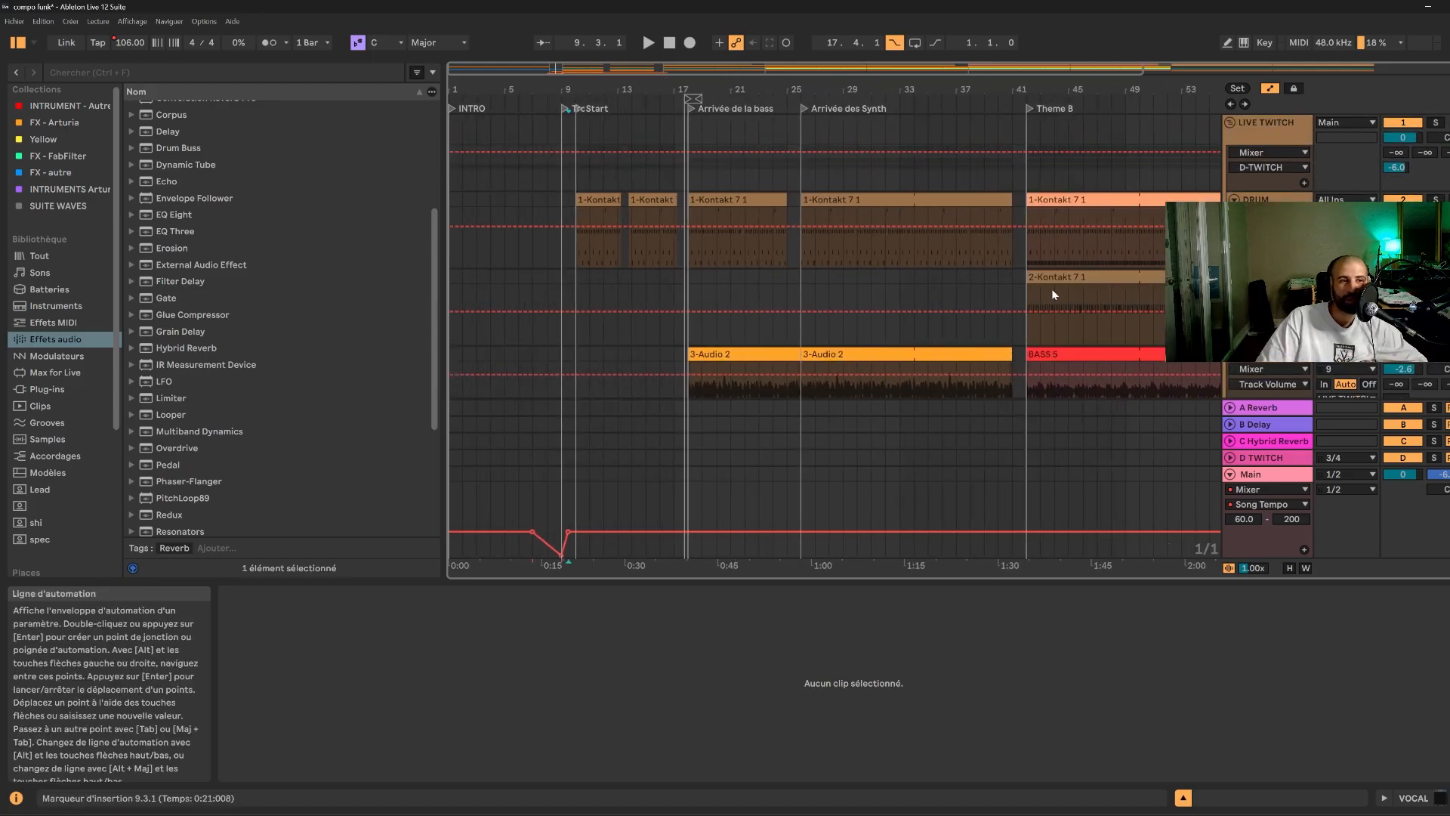
pyautogui.scroll(-10, 834, 255)
pyautogui.scroll(-3, 688, 291)
# - Examine the vocal track's empty stretches from Arrivée de la bass through Theme B and the two vocal clips before them
pyautogui.moveTo(690, 317); pyautogui.dragTo(1012, 287)
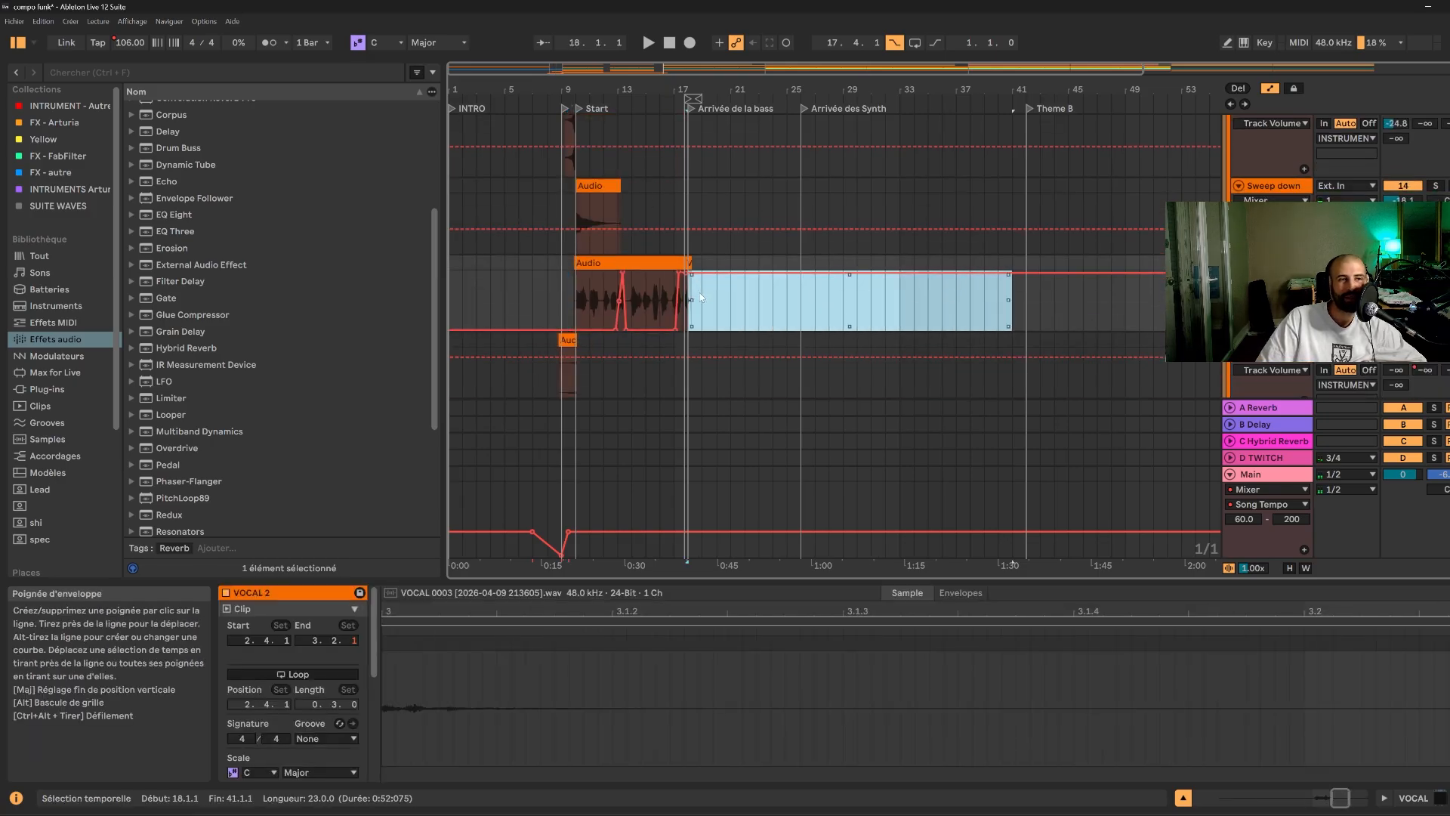
pyautogui.click(913, 302)
pyautogui.click(1016, 310)
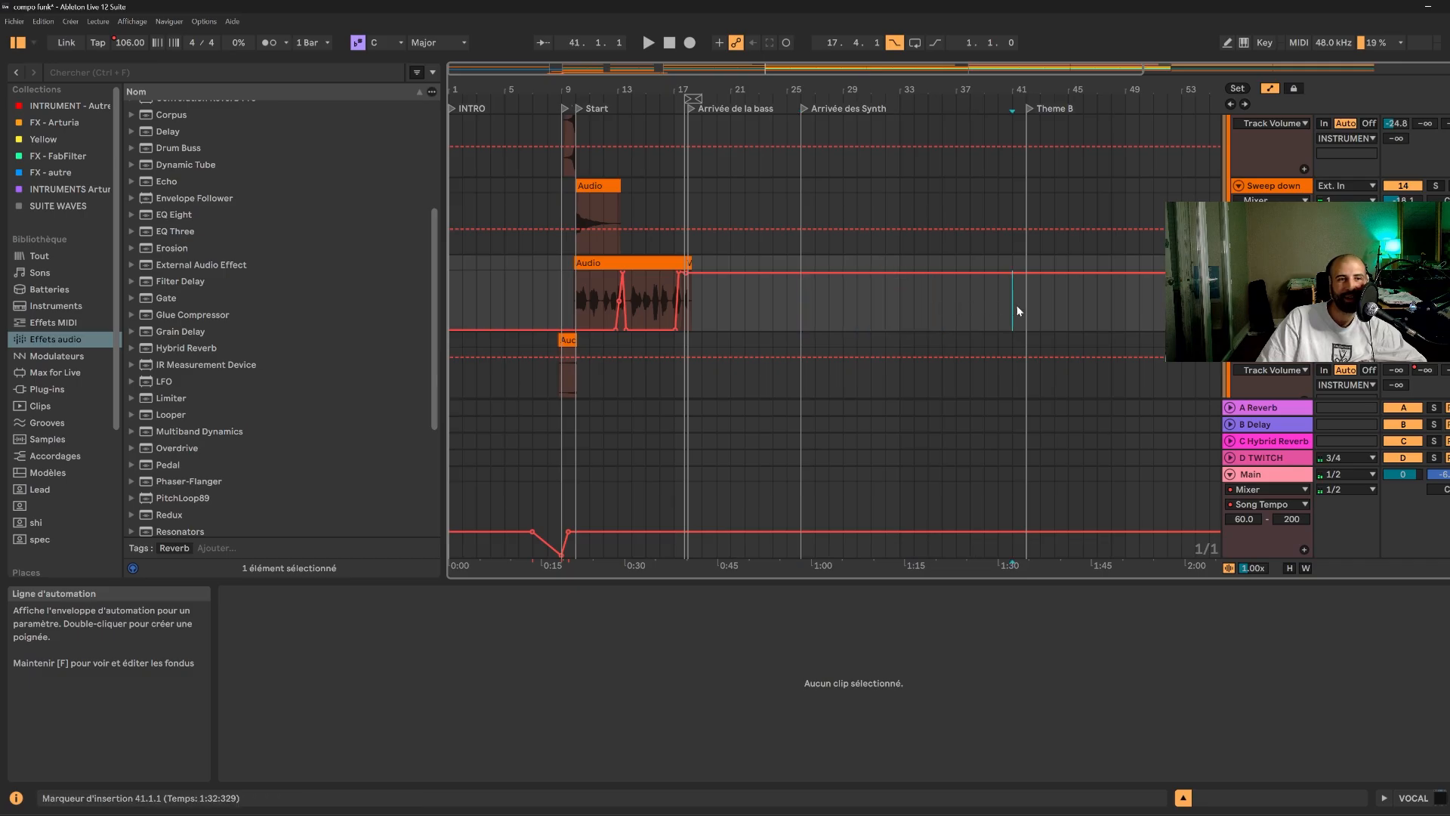
pyautogui.moveTo(1029, 315); pyautogui.dragTo(1175, 316)
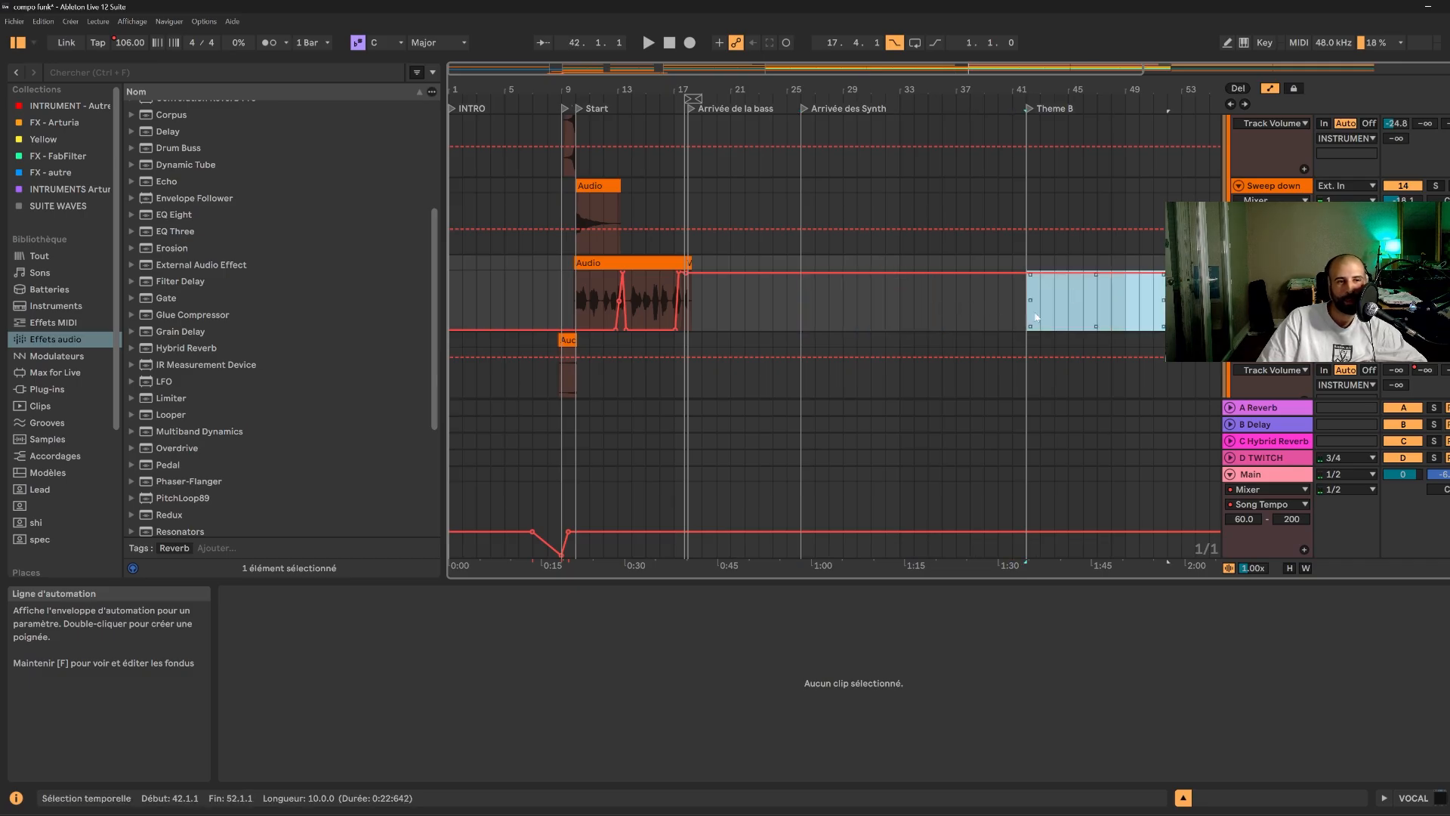
pyautogui.click(1027, 262)
pyautogui.click(1054, 304)
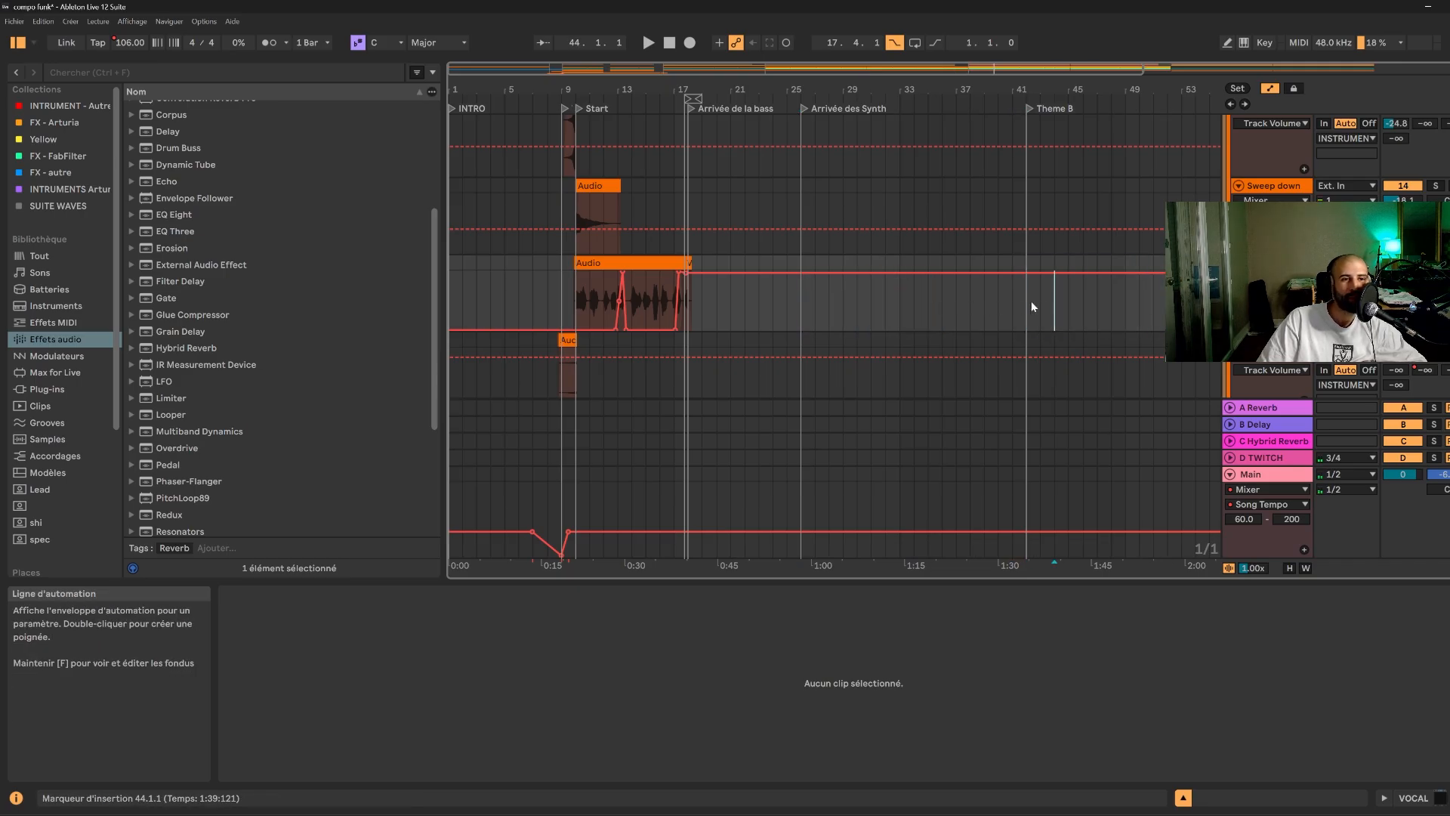
pyautogui.moveTo(1024, 305)
pyautogui.mouseDown()
pyautogui.moveTo(726, 252)
pyautogui.moveTo(708, 268)
pyautogui.mouseUp()
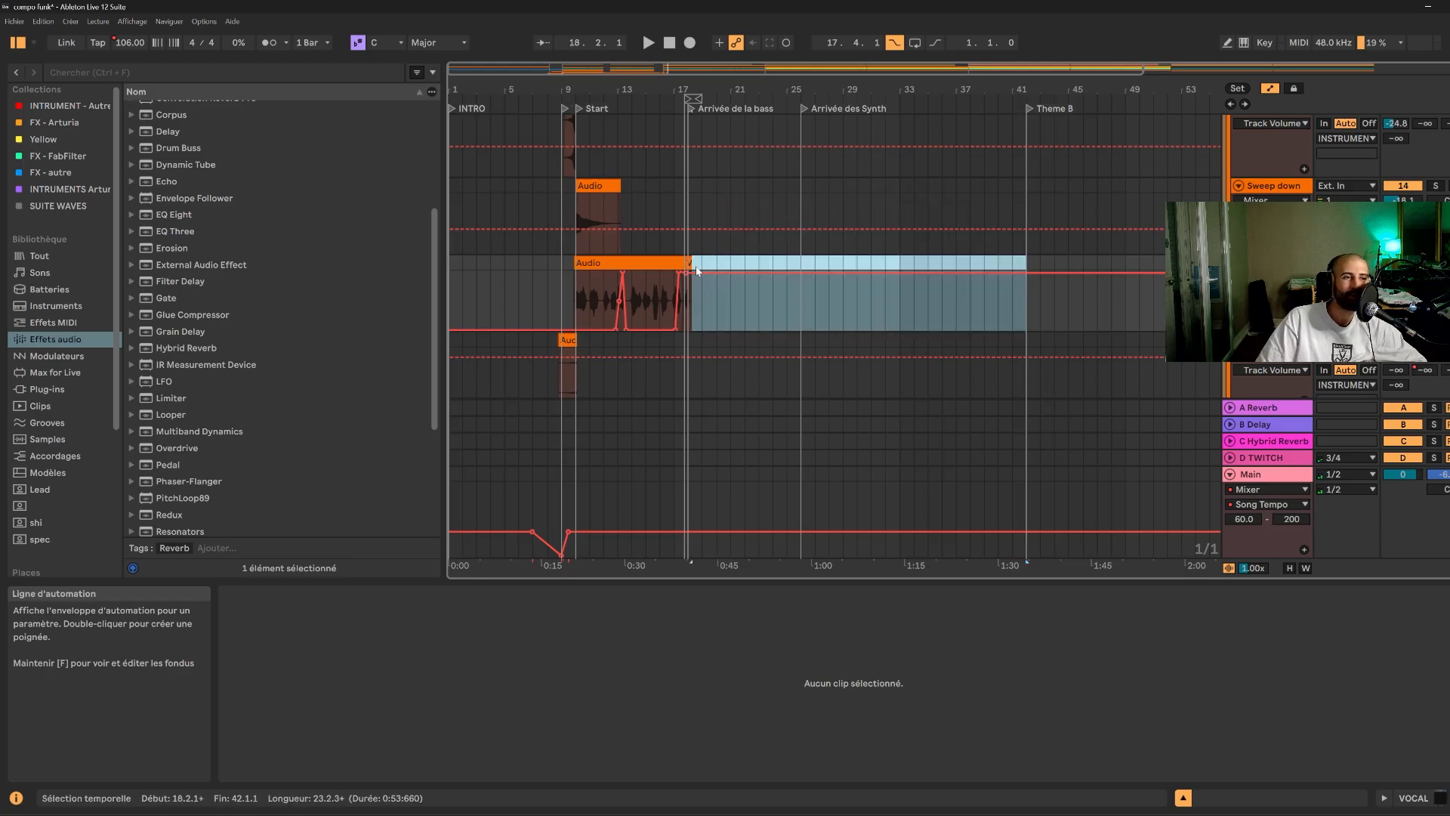
pyautogui.click(647, 266)
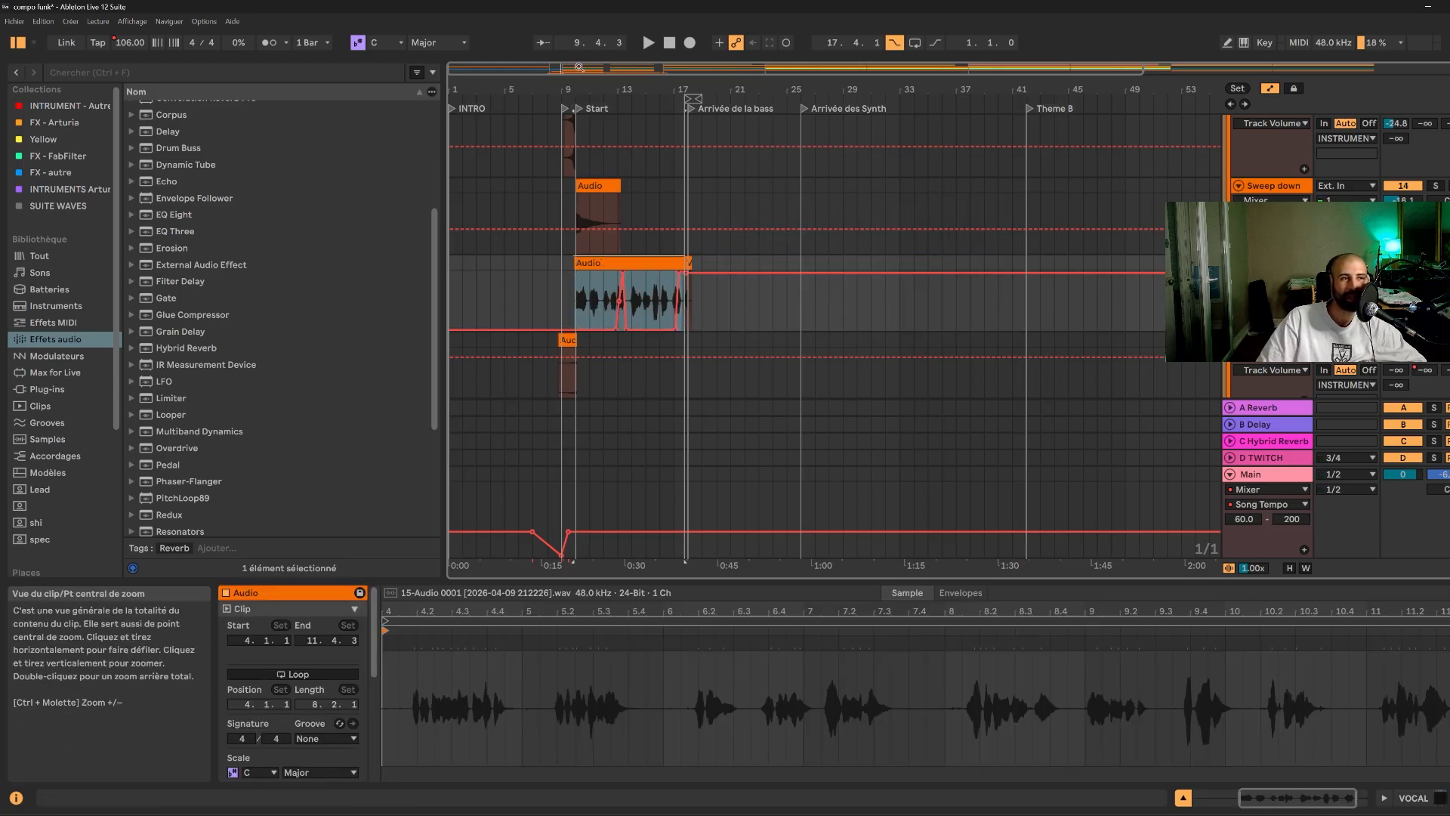
pyautogui.moveTo(580, 67); pyautogui.dragTo(579, 112)
pyautogui.click(866, 264)
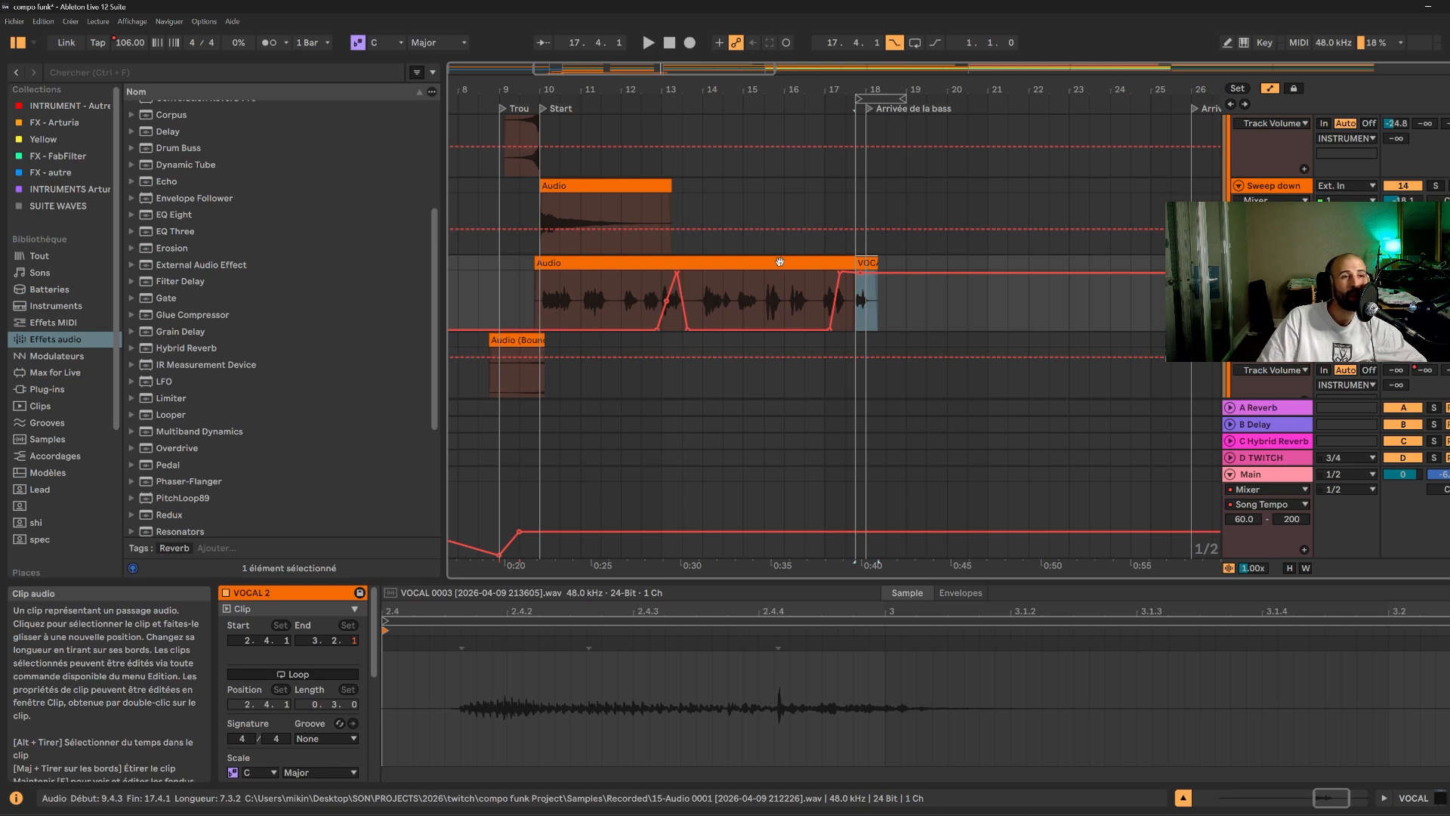
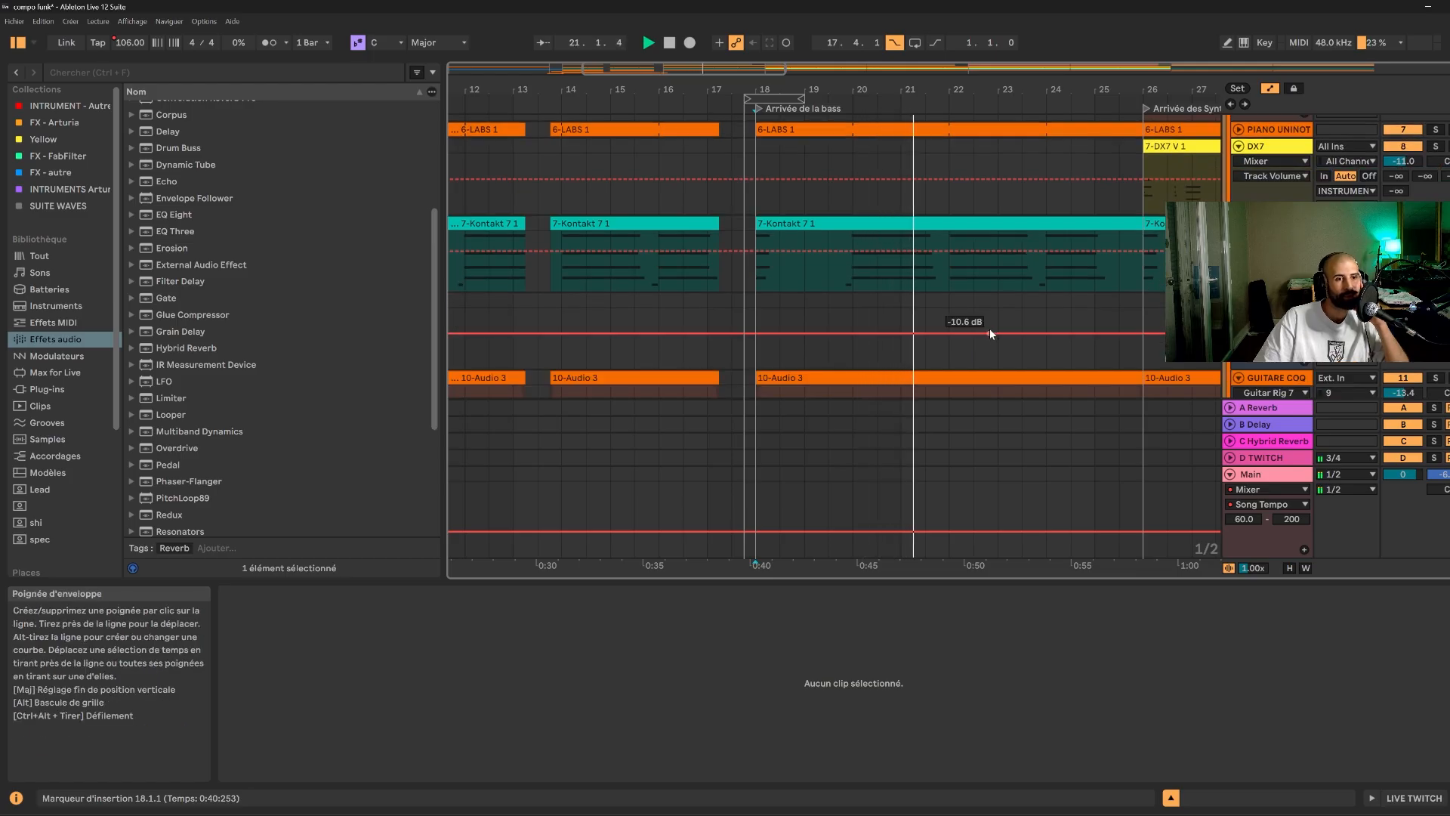
# - Listen to the GUITARE COQUOTTE clips starting at 10.1.1 and 18.1.1 to compare the guitar part in both sections
pyautogui.press('space')
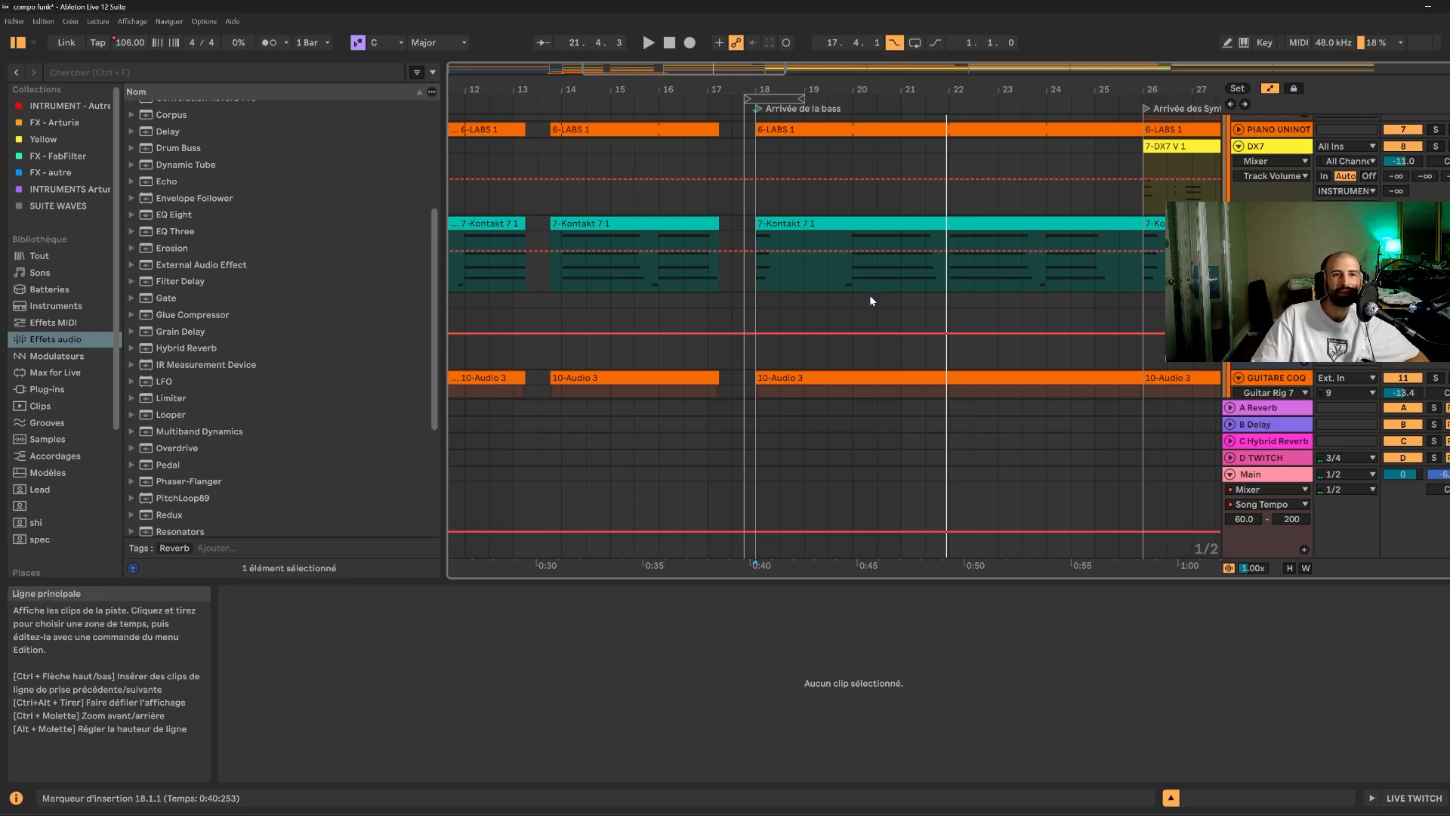
pyautogui.scroll(-5, 876, 294)
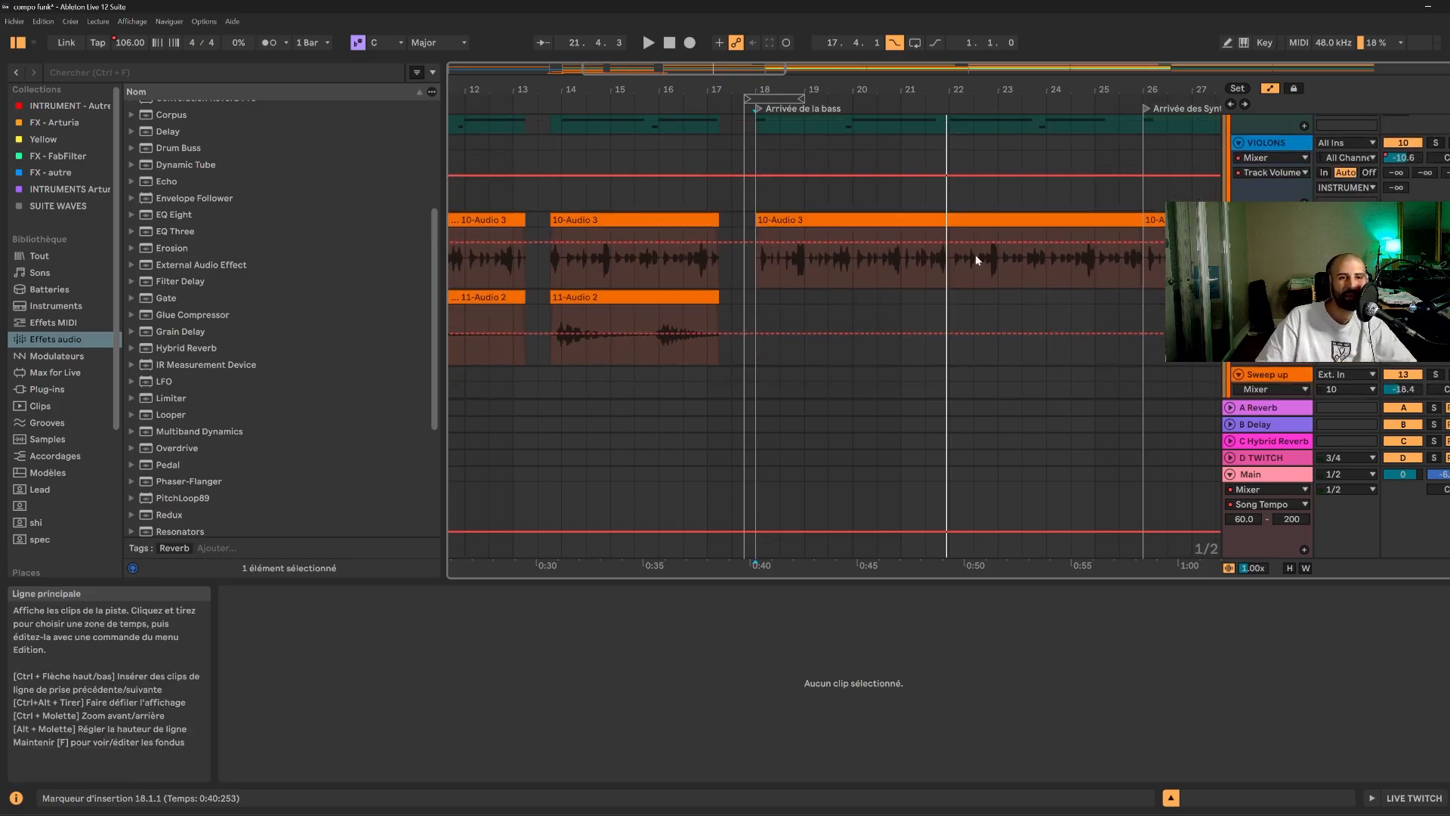
pyautogui.click(761, 260)
pyautogui.press('space')
pyautogui.moveTo(712, 70); pyautogui.dragTo(642, 69)
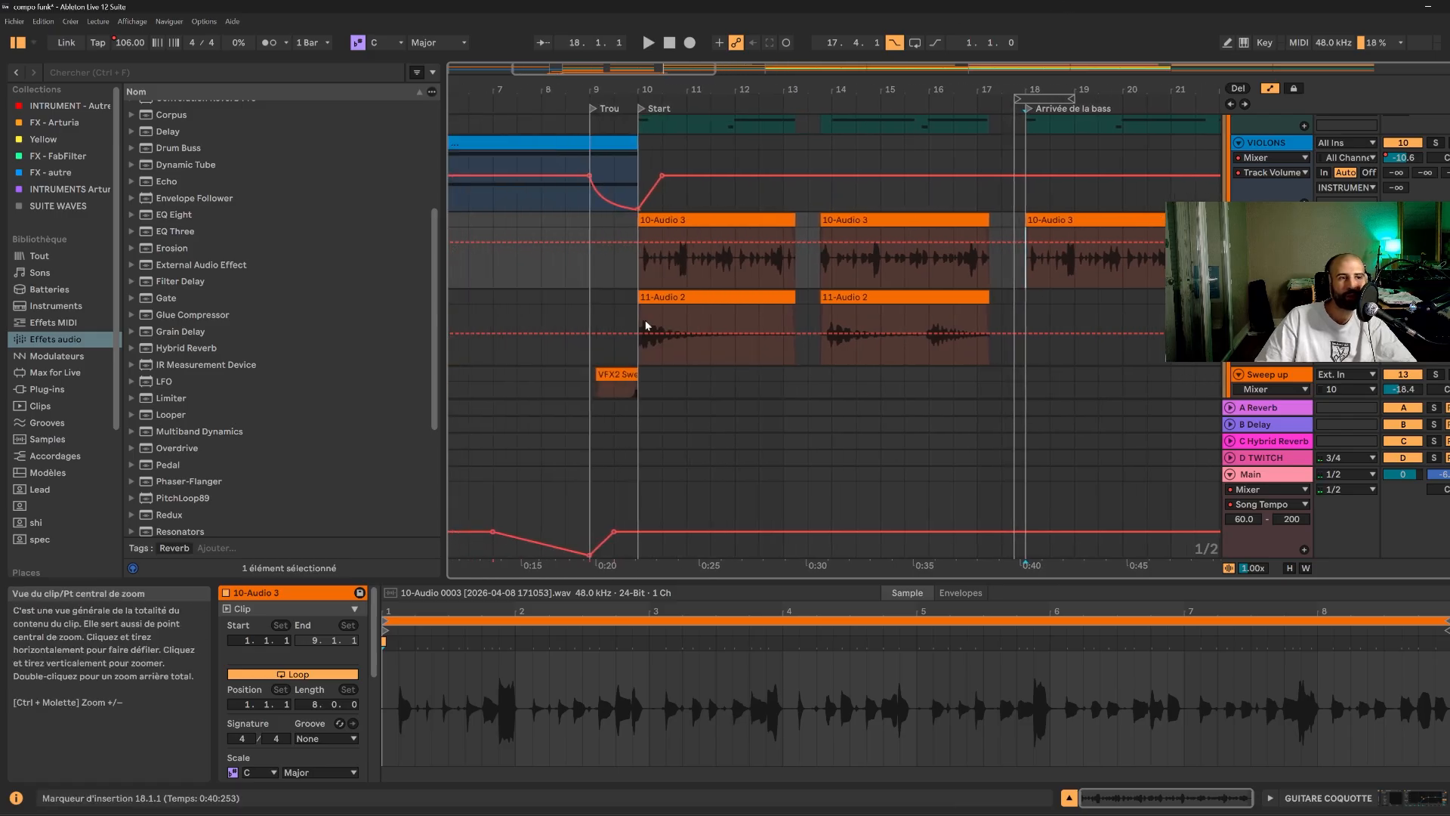
pyautogui.click(689, 220)
pyautogui.press('space')
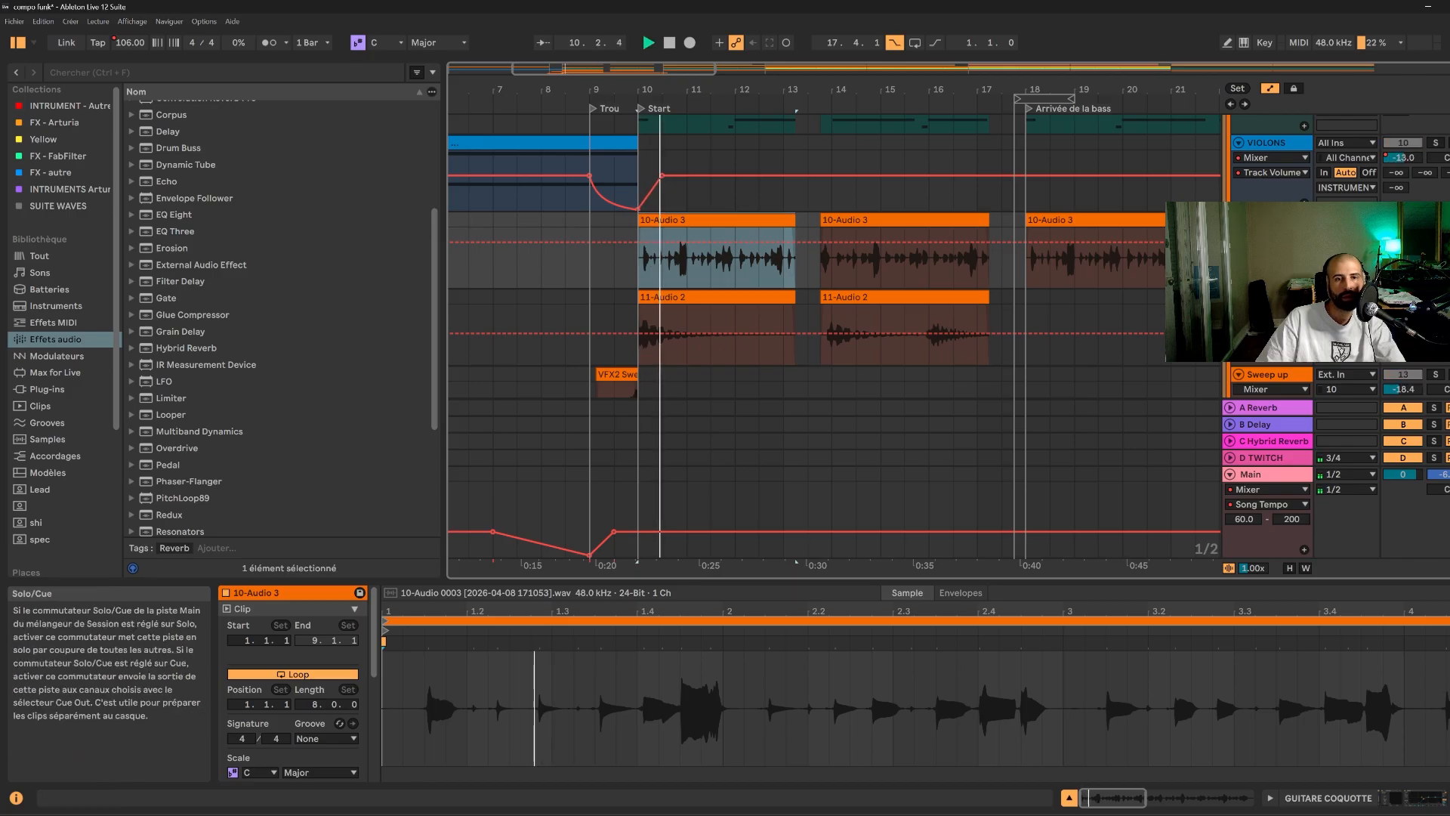
pyautogui.press('space')
pyautogui.click(1054, 220)
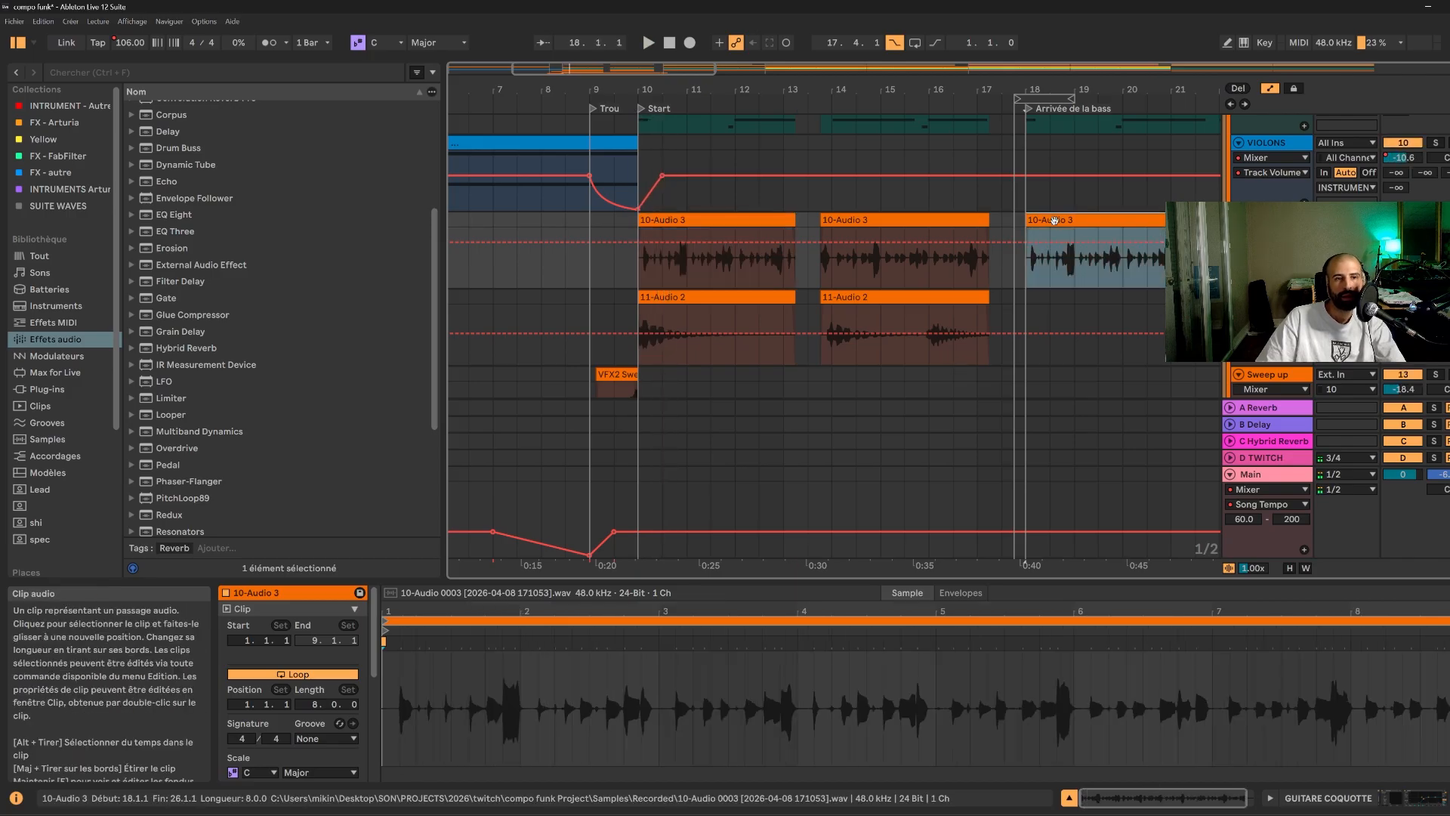
pyautogui.moveTo(991, 89); pyautogui.dragTo(722, 81)
pyautogui.press('space')
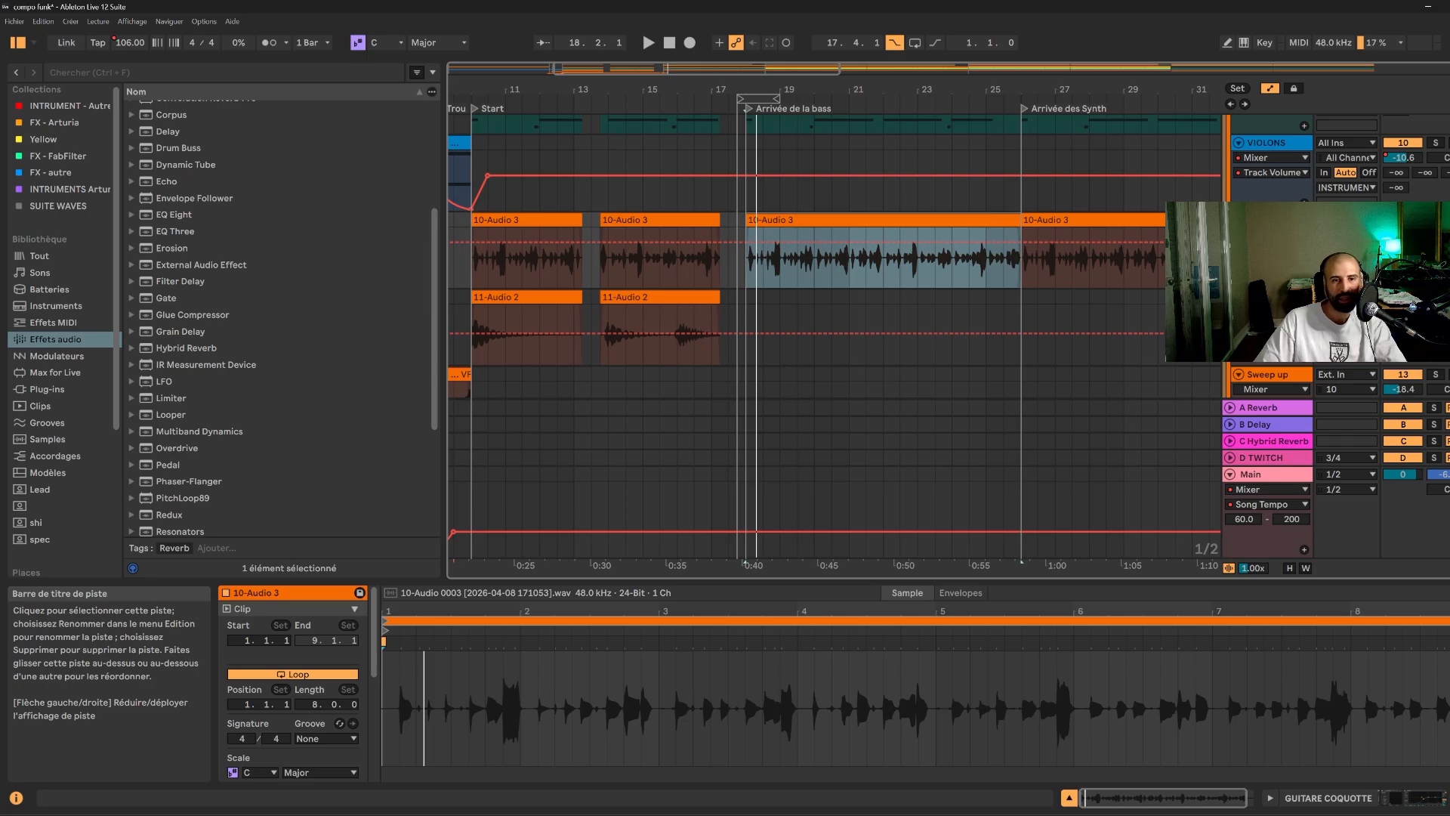
# - Duplicate the GUITARE COQUOTTE track and clear the copy's clips from 8.1.1 to 60.1.1
pyautogui.moveTo(761, 67); pyautogui.dragTo(1010, 63)
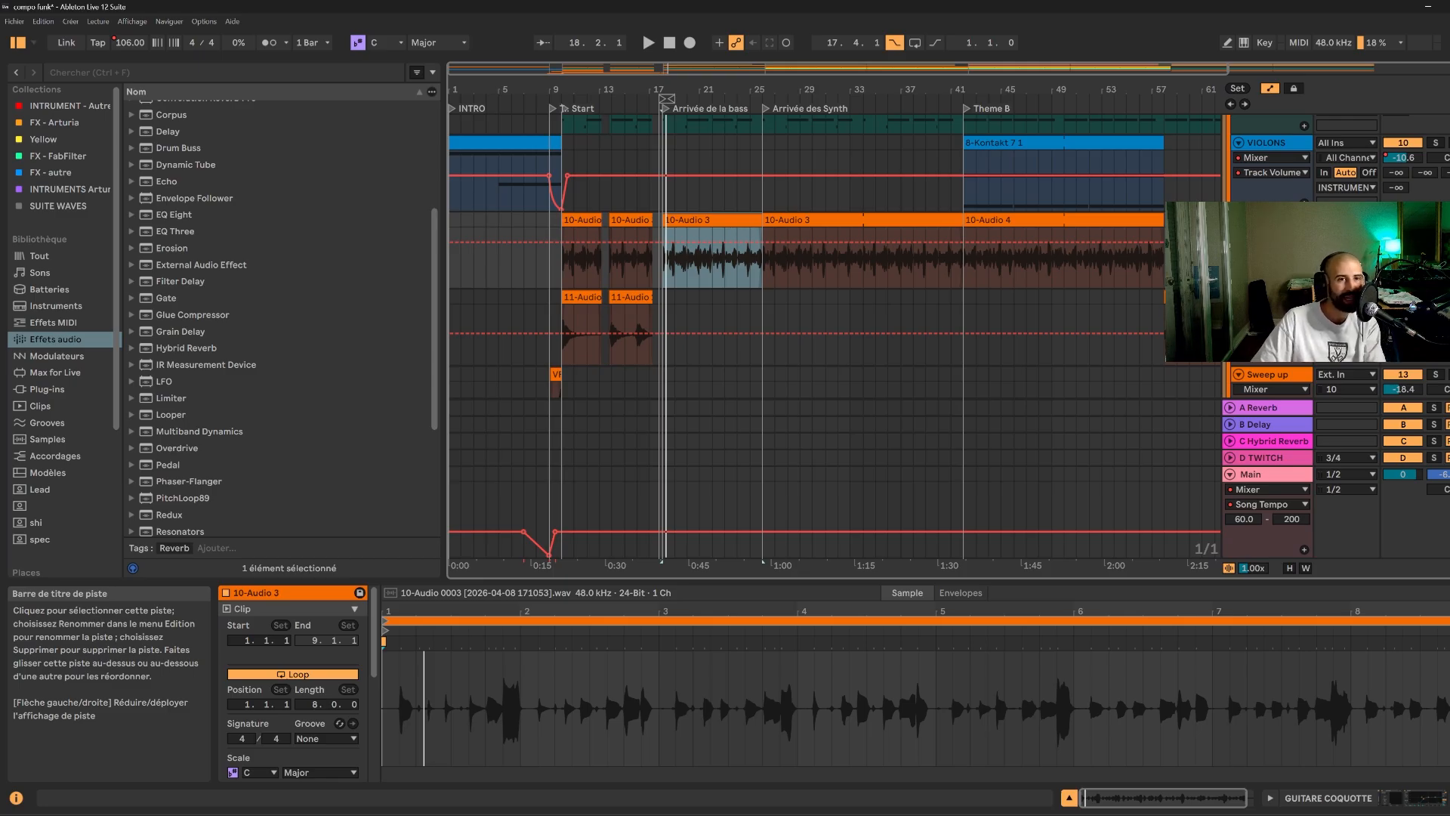
pyautogui.rightClick(1287, 223)
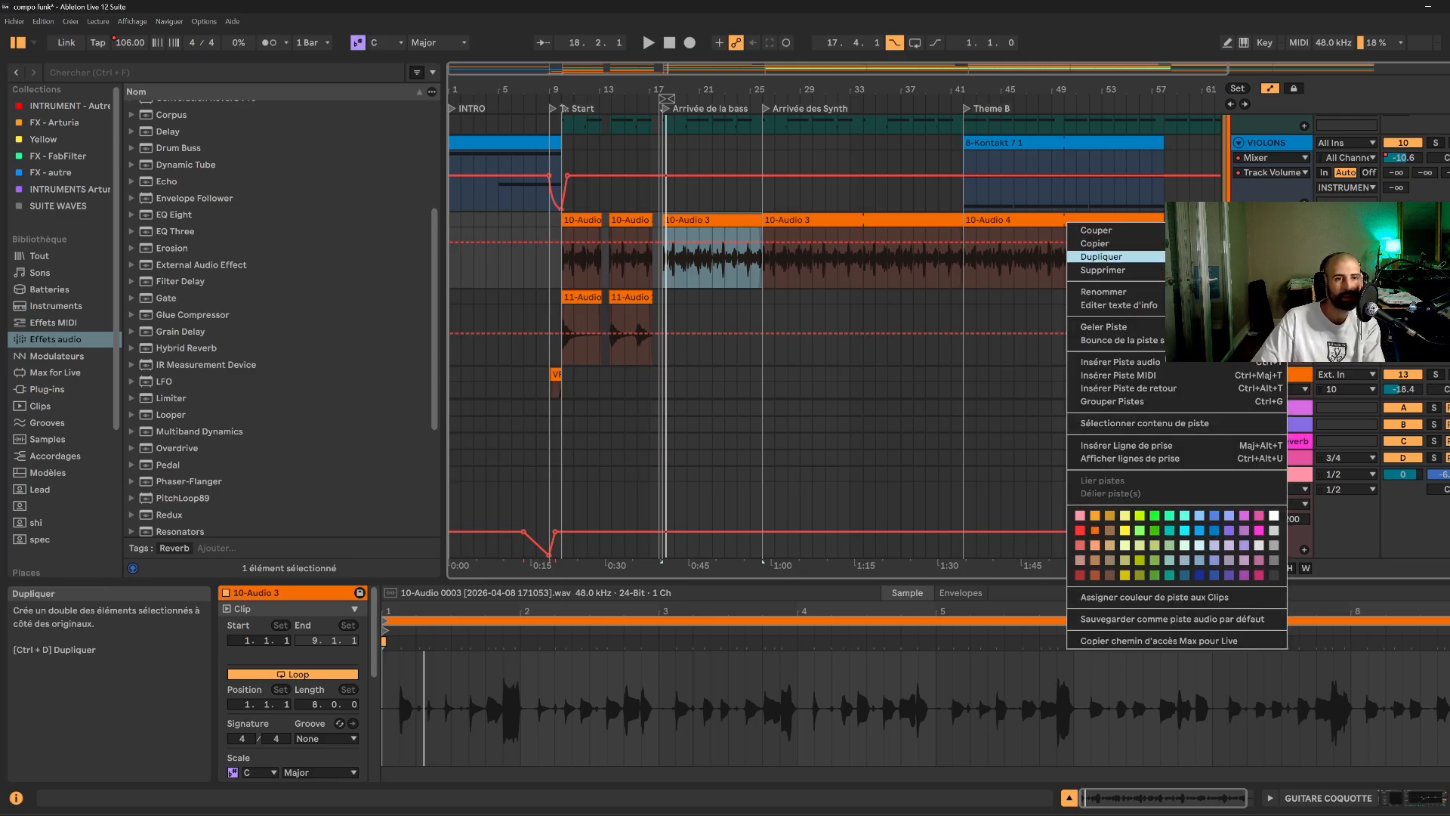
pyautogui.click(1238, 257)
pyautogui.moveTo(1197, 309); pyautogui.dragTo(537, 300)
pyautogui.press('Delete')
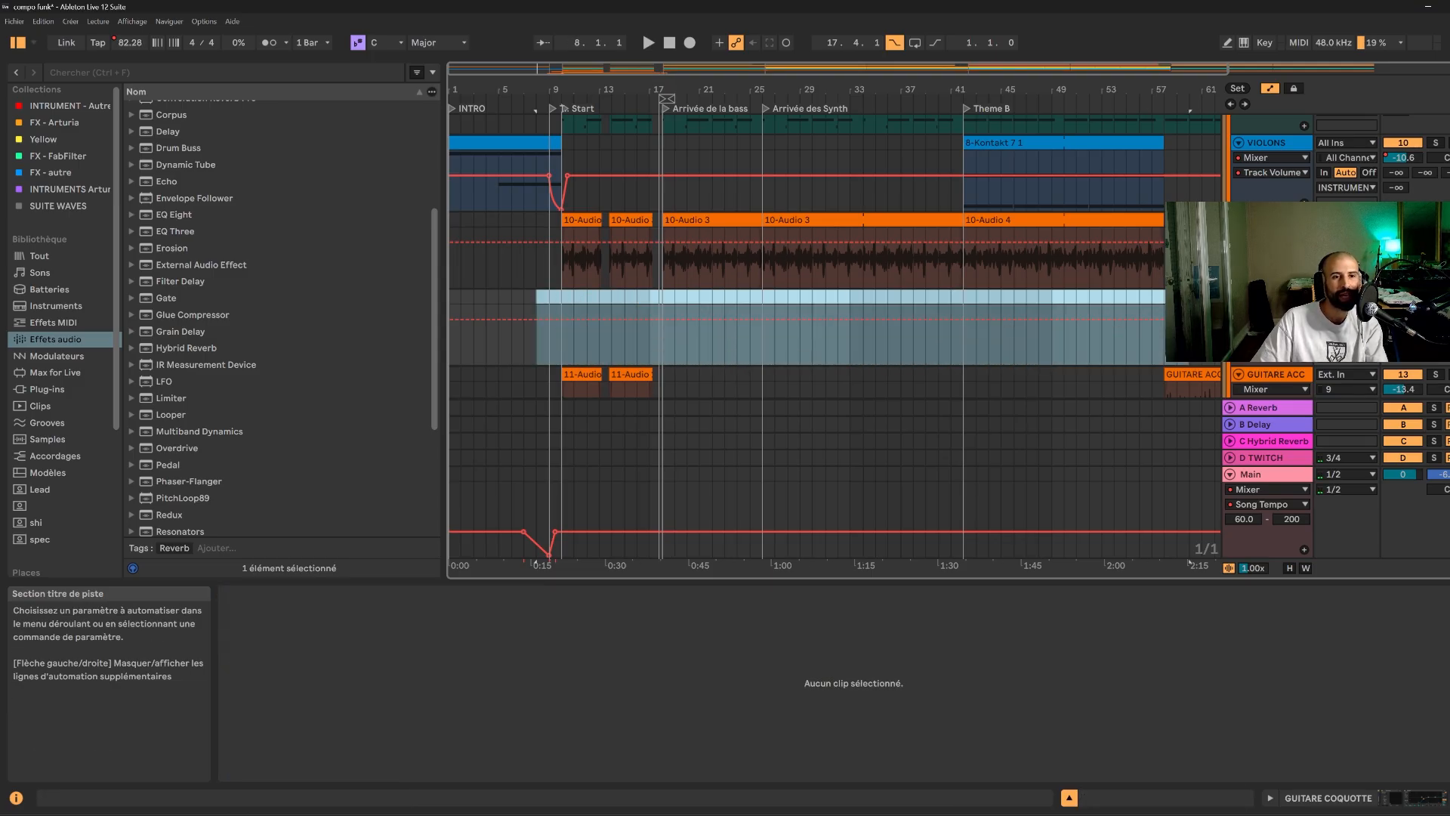
pyautogui.click(1275, 297)
pyautogui.click(1418, 792)
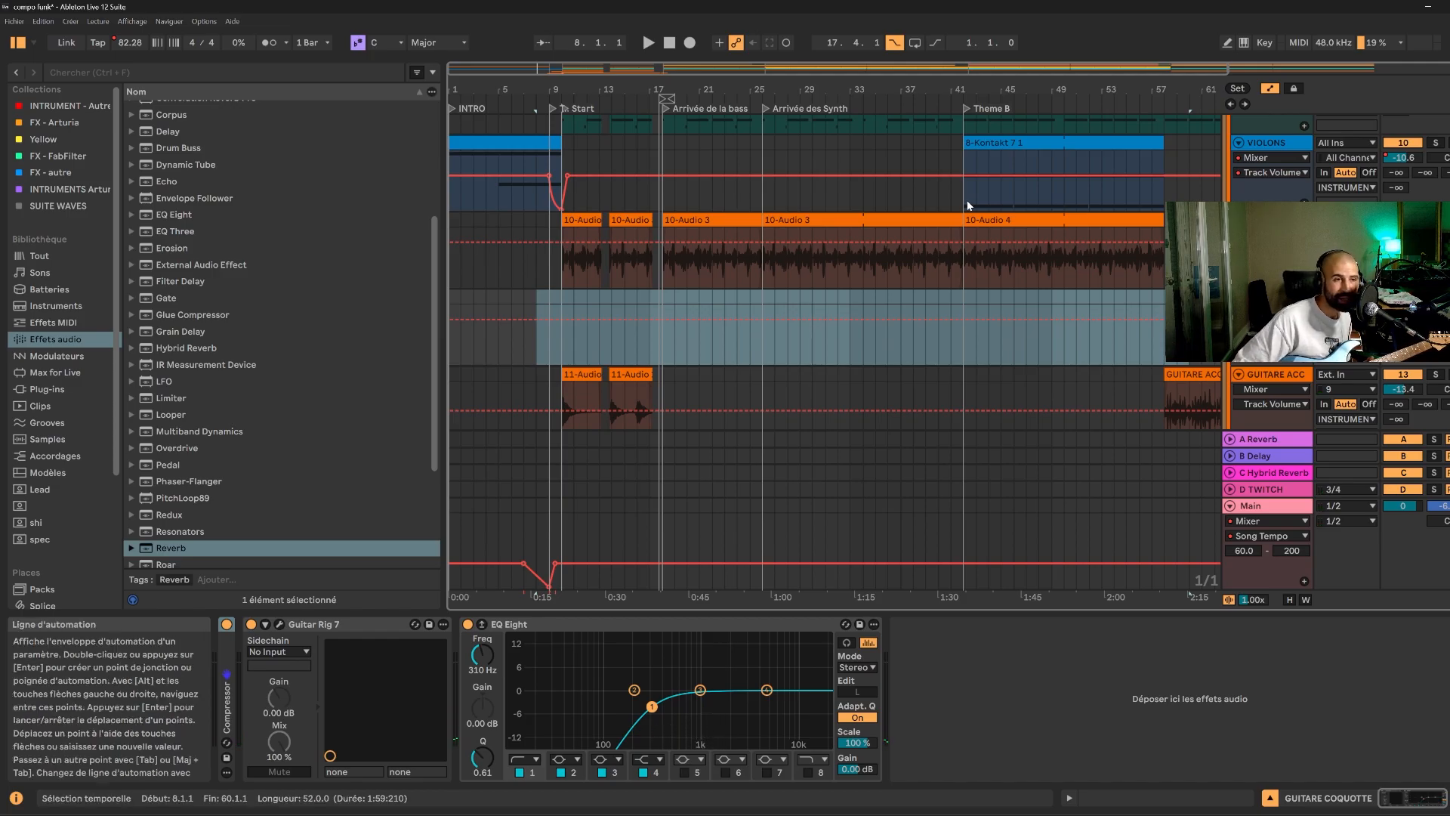
# - Play from 15.1.1 to rehearse the added guitar part, and set the loop region from 18.1.1 to 19.2.1
pyautogui.click(658, 299)
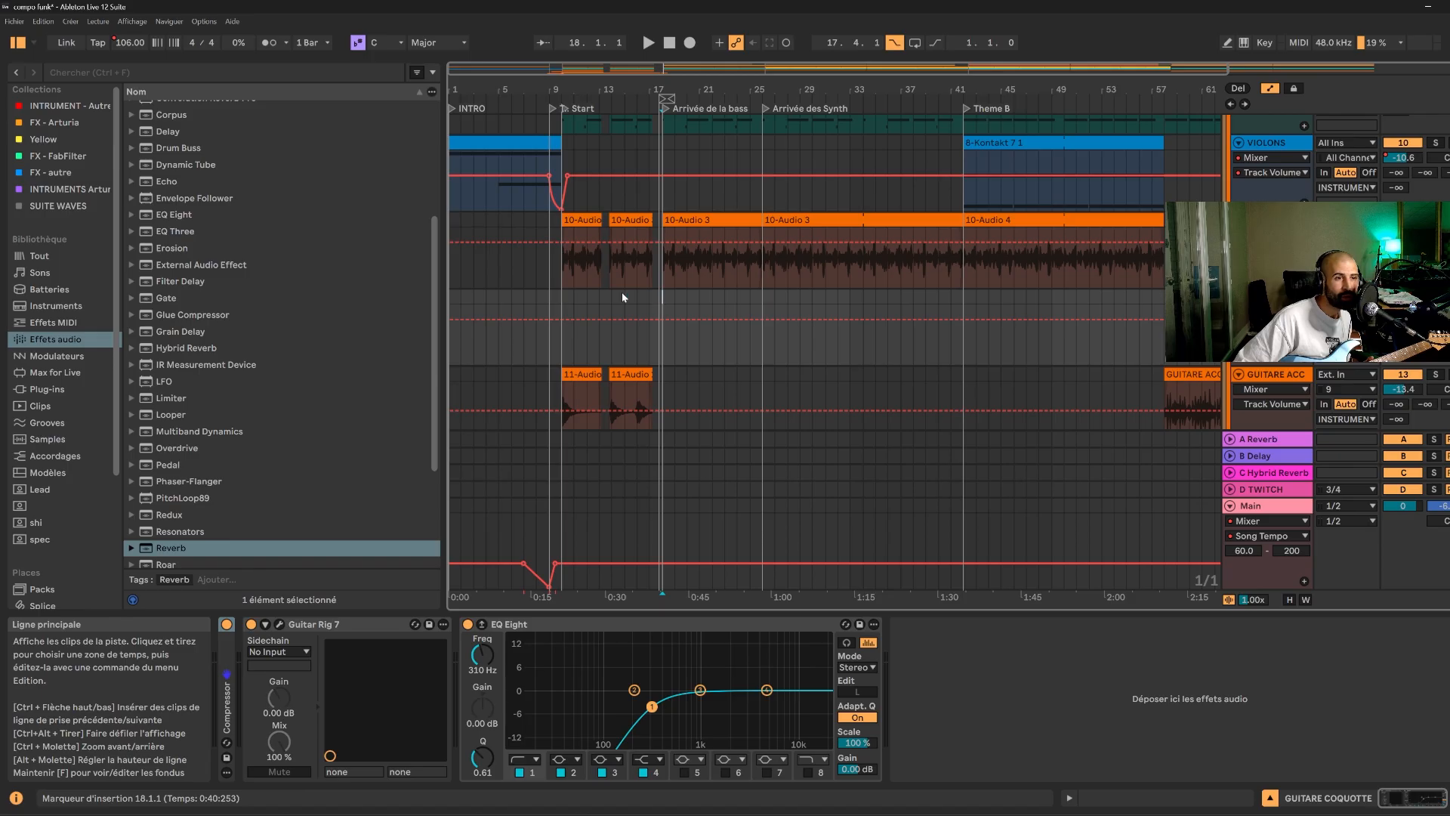
pyautogui.press('space')
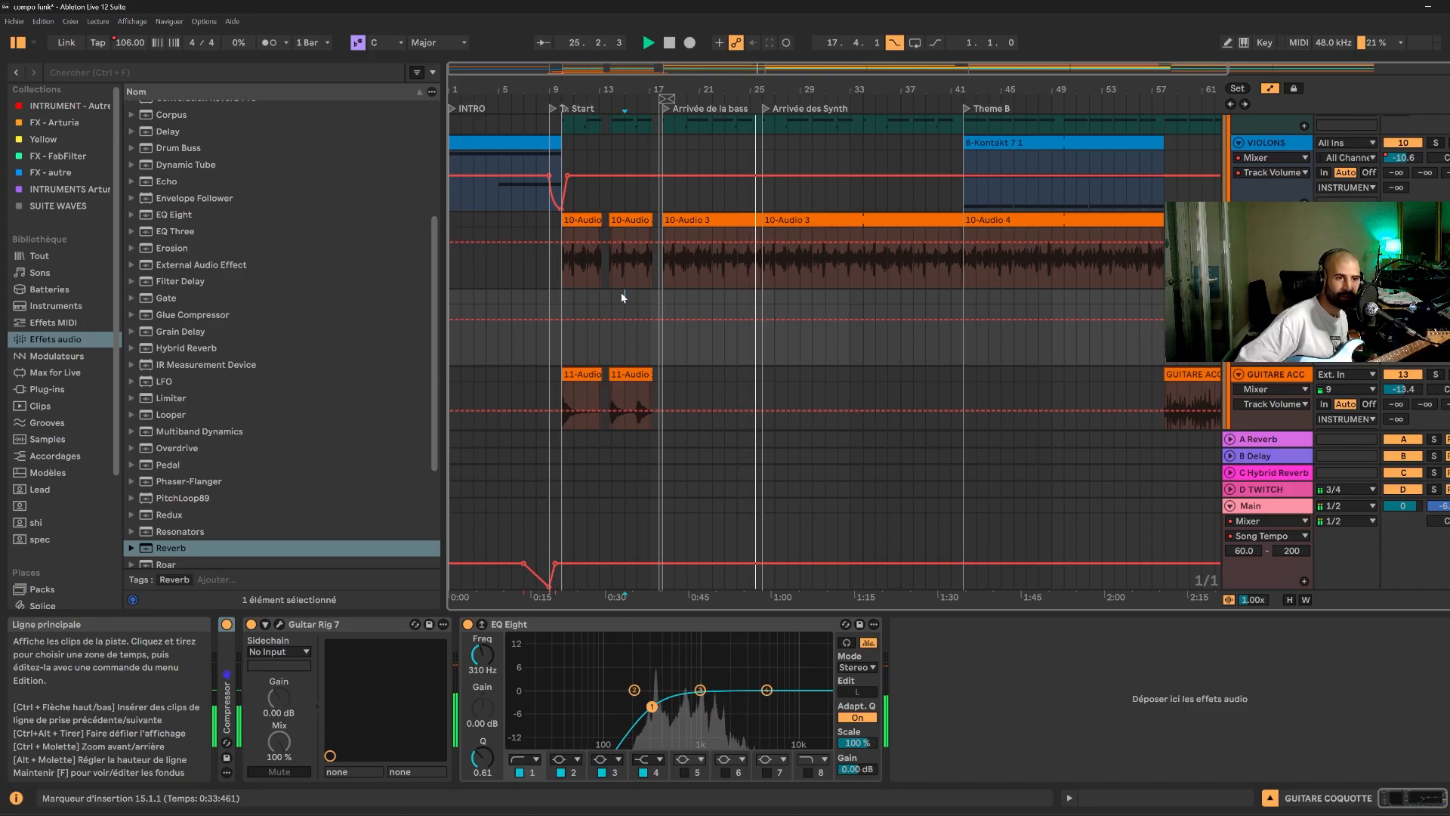
pyautogui.press('space')
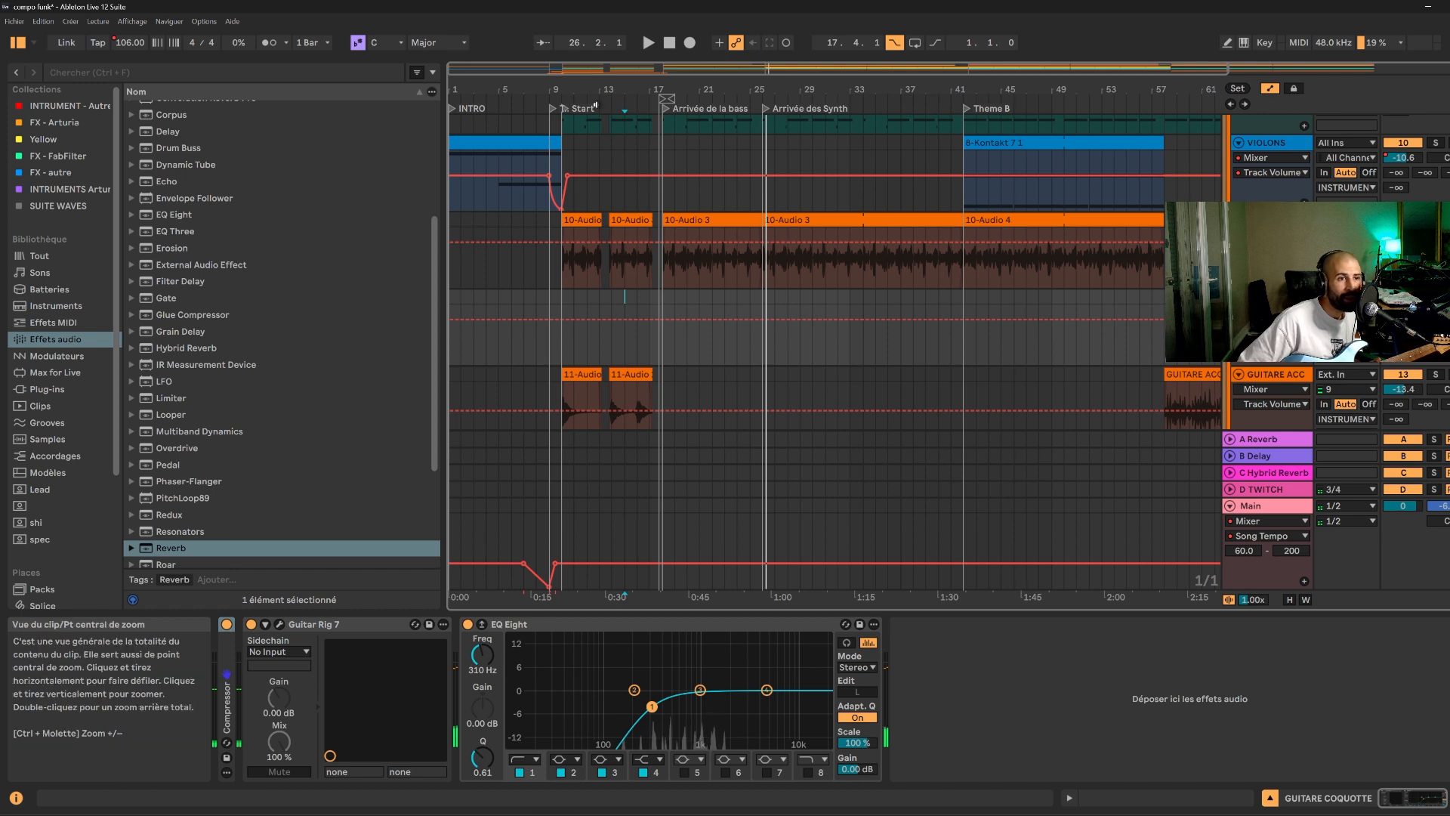
pyautogui.click(663, 291)
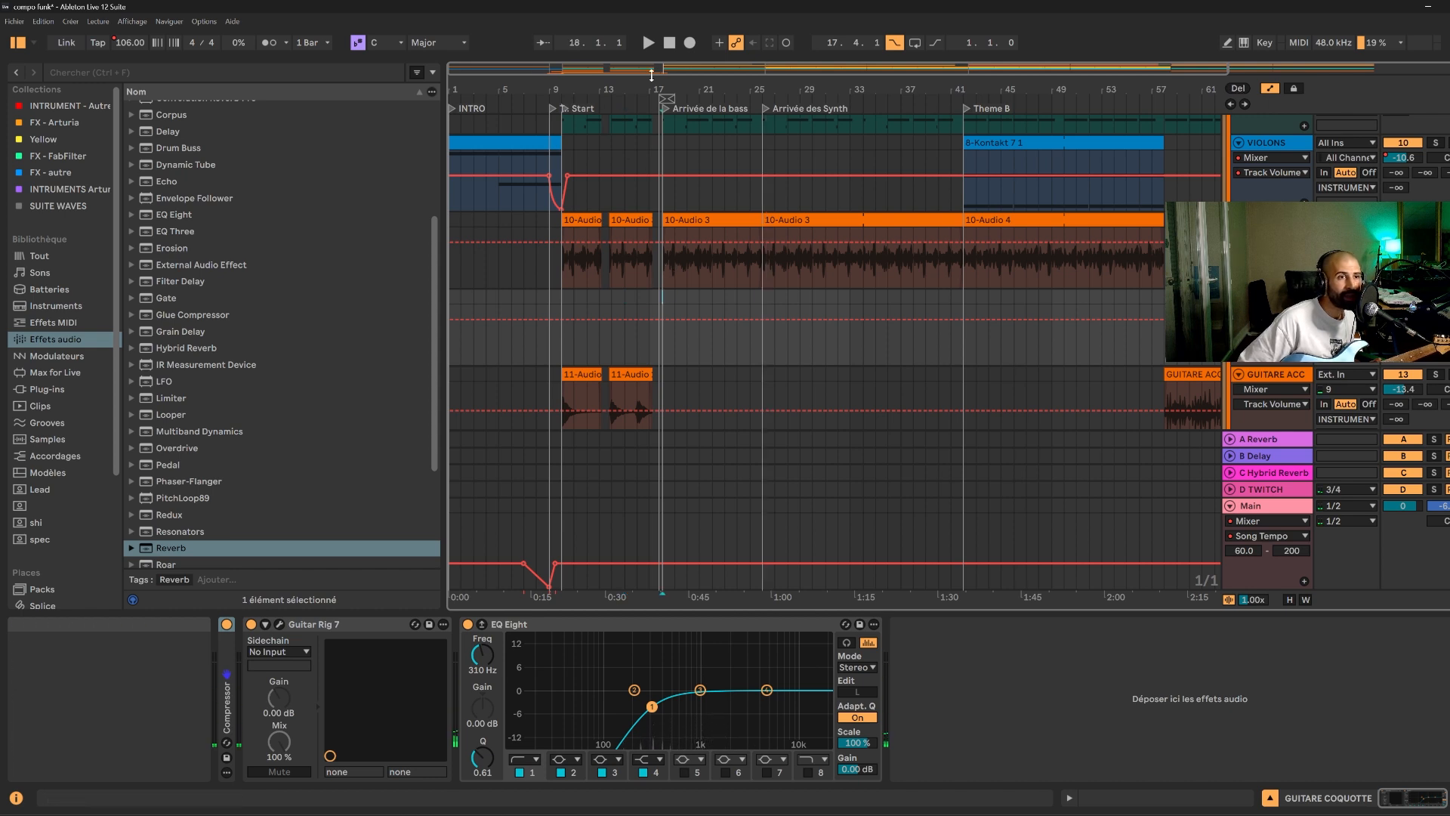
pyautogui.moveTo(651, 75); pyautogui.dragTo(726, 98)
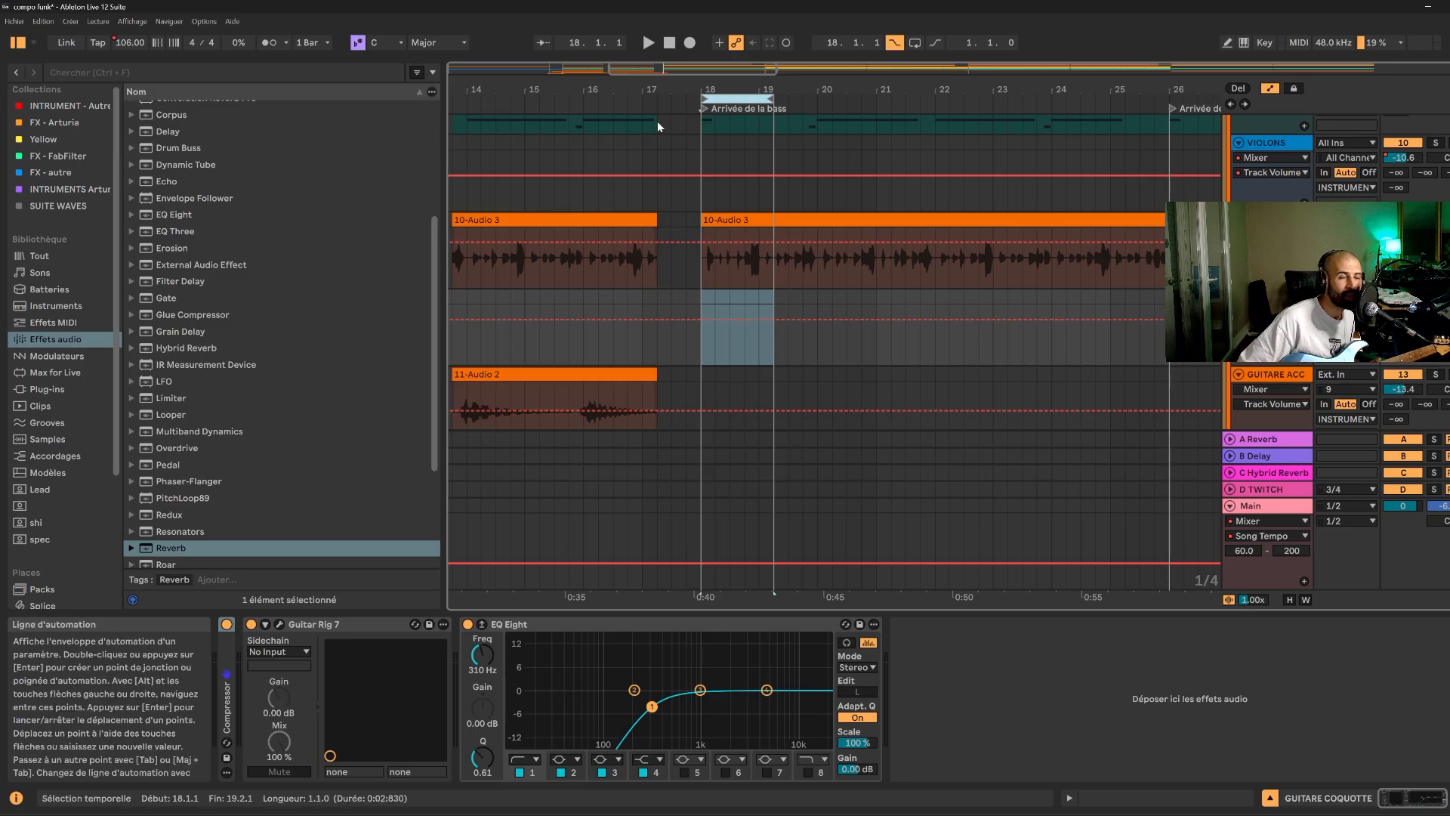
# - Start from 15.1.1 and record a guitar take on the duplicated track from 18.1.1 to just past 26.1.1
pyautogui.click(524, 132)
pyautogui.click(688, 43)
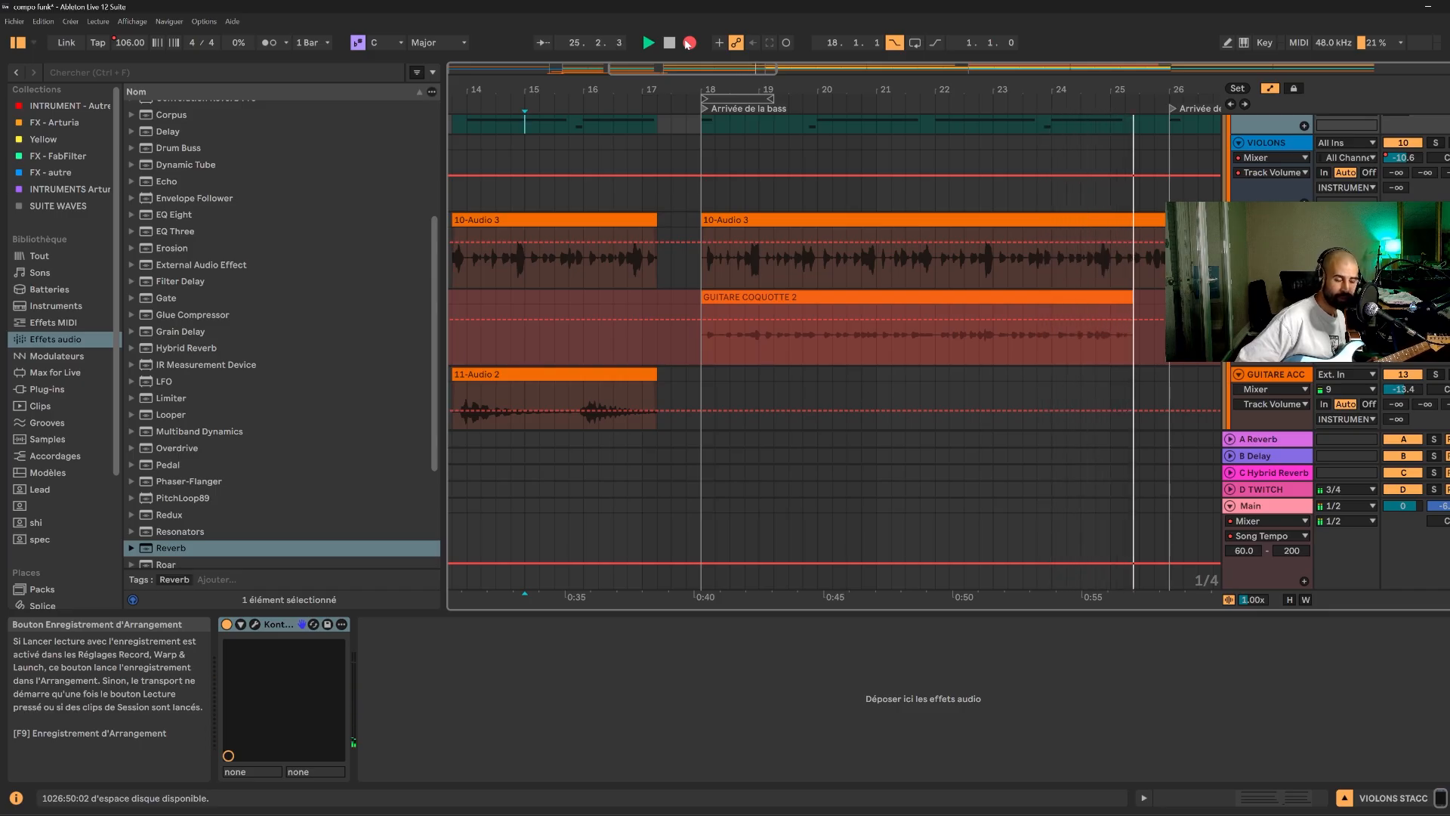
pyautogui.click(688, 43)
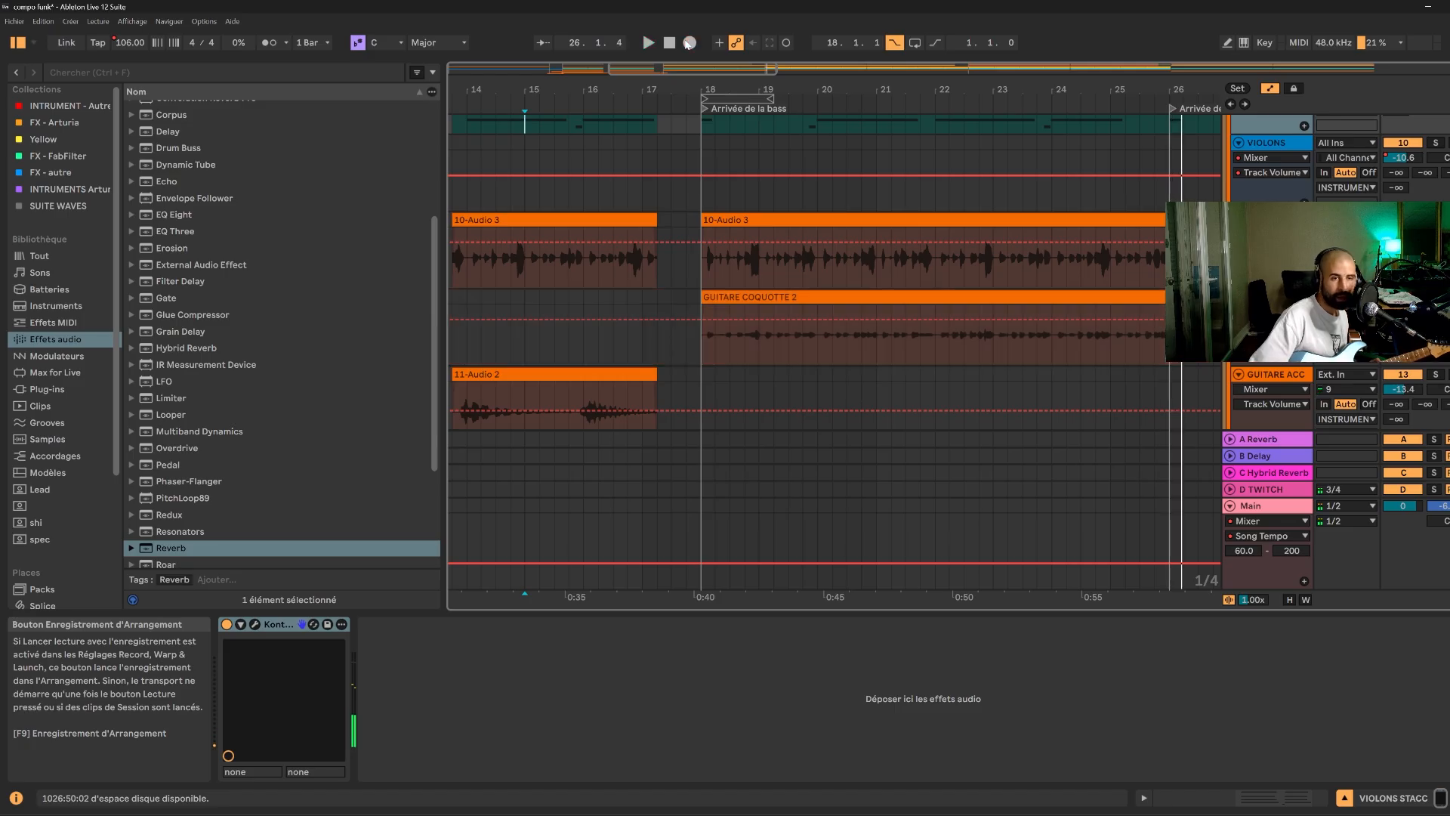
# - Play the recorded guitar take from 18.1.1 and inspect its waveform in the clip editor
pyautogui.click(773, 310)
pyautogui.press('space')
pyautogui.click(769, 298)
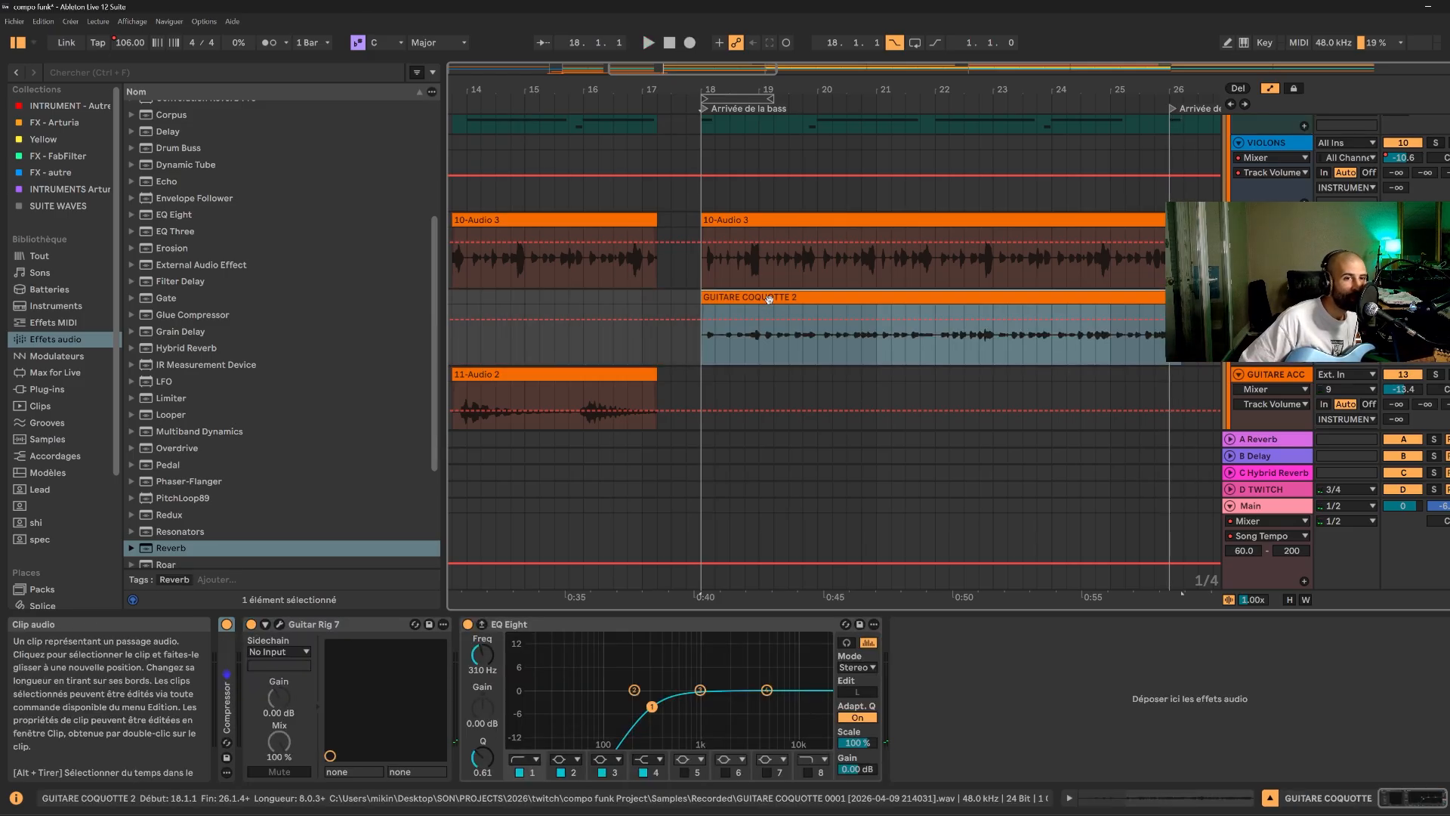
pyautogui.doubleClick(768, 296)
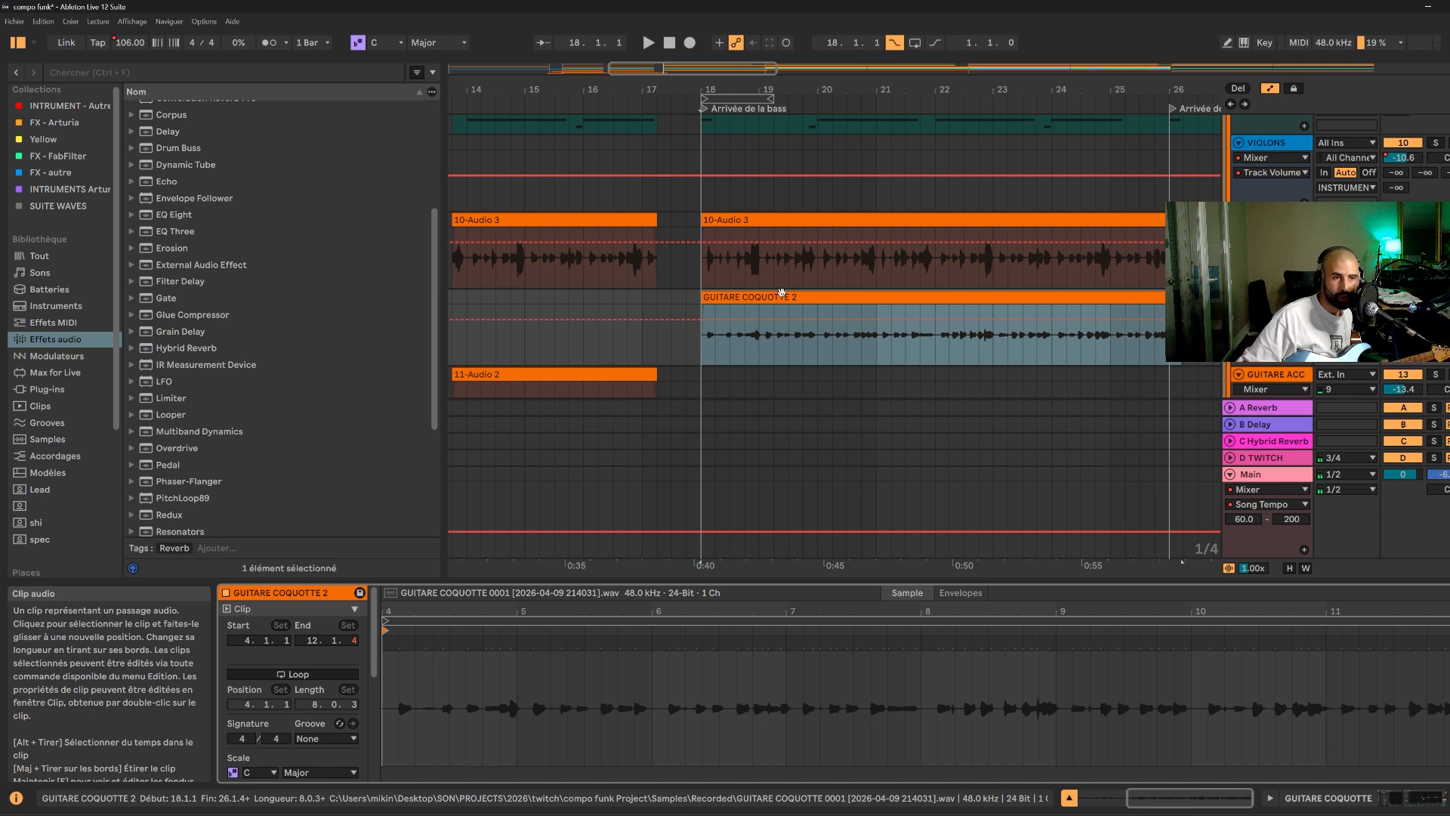
pyautogui.click(782, 292)
# - Check the duplicated guitar track's level in the mixer and record a new take from 18.1.1 to just past 26.1.1
pyautogui.press('Tab')
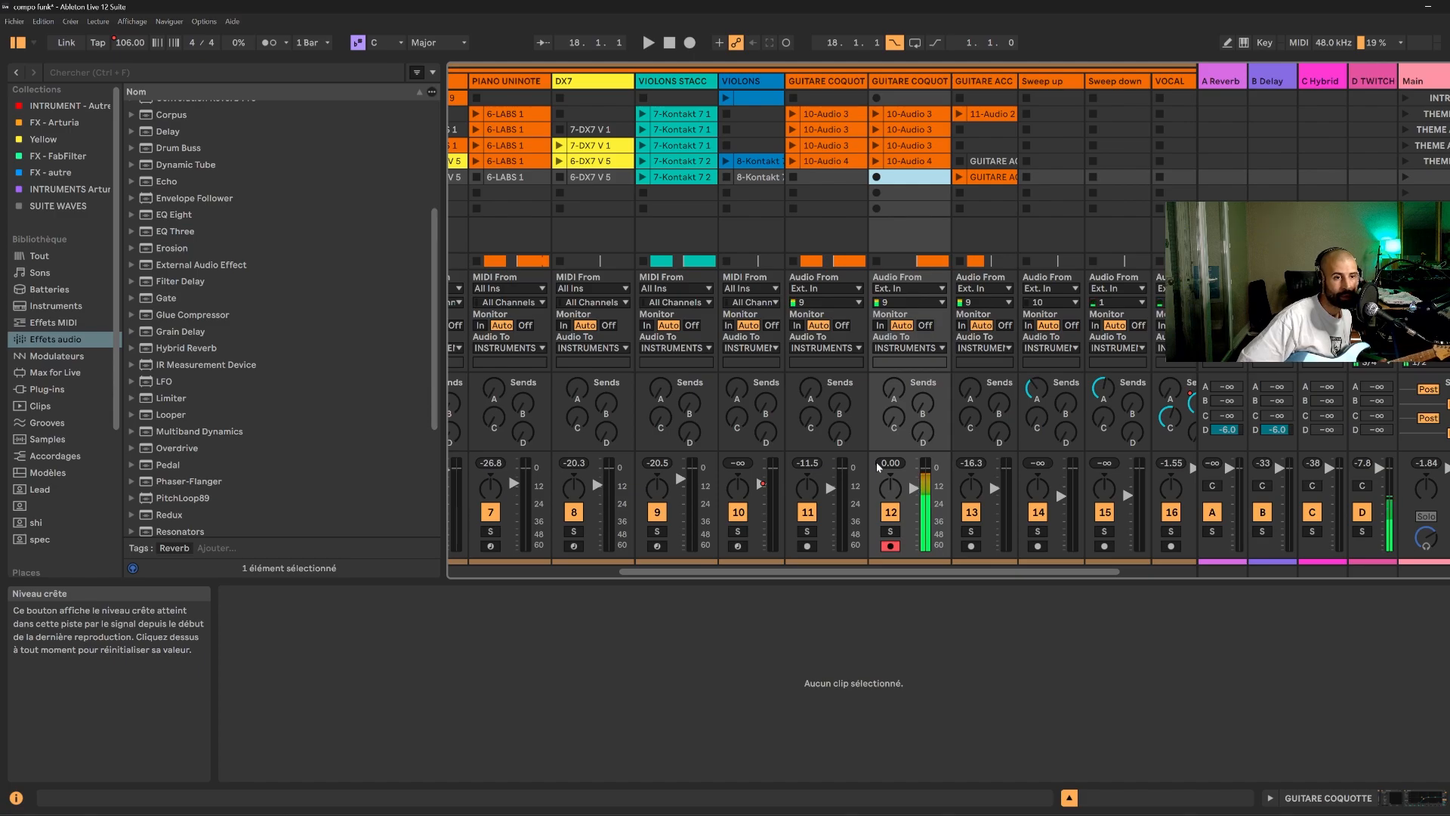
pyautogui.press('Tab')
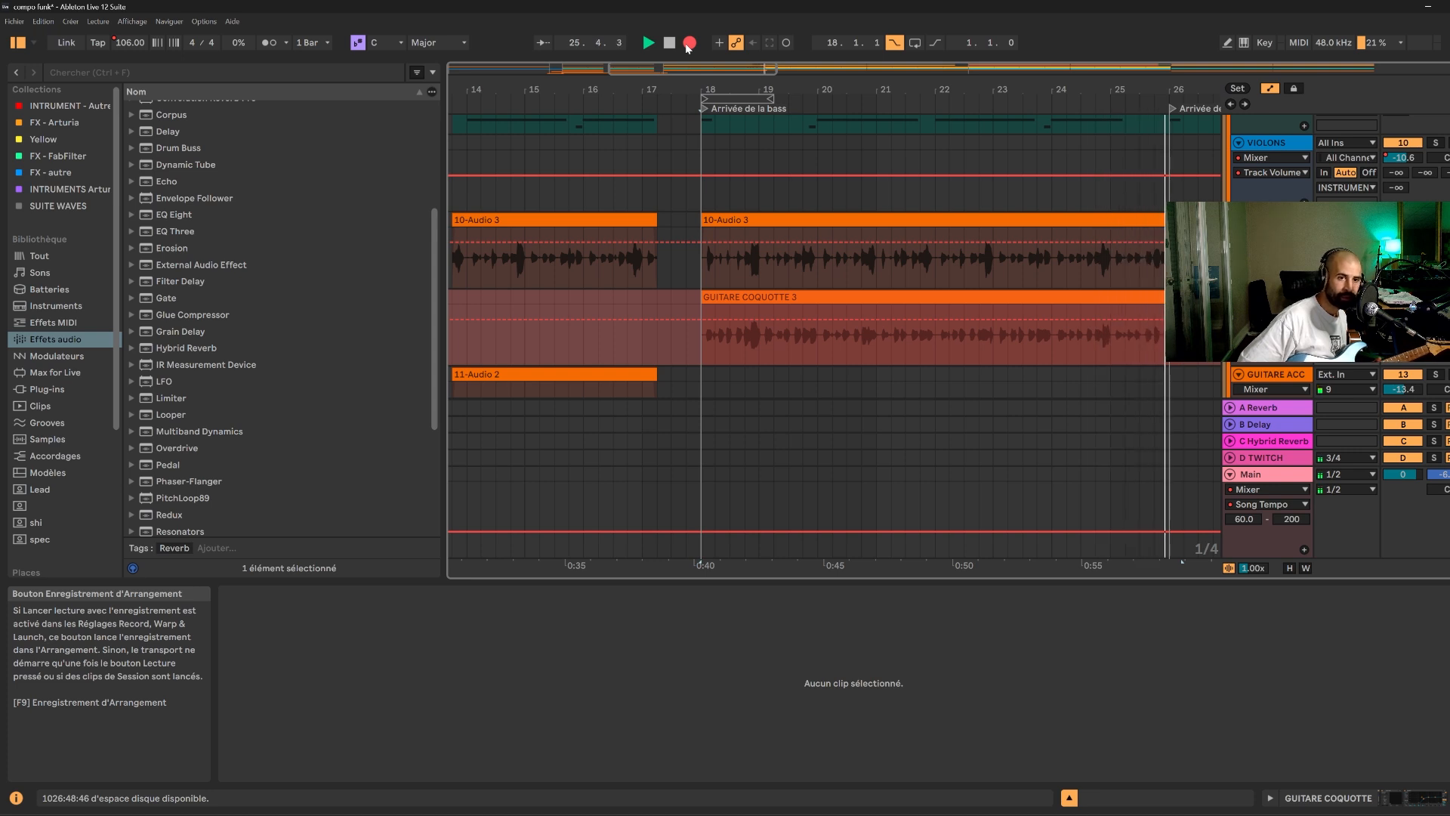
pyautogui.press('space')
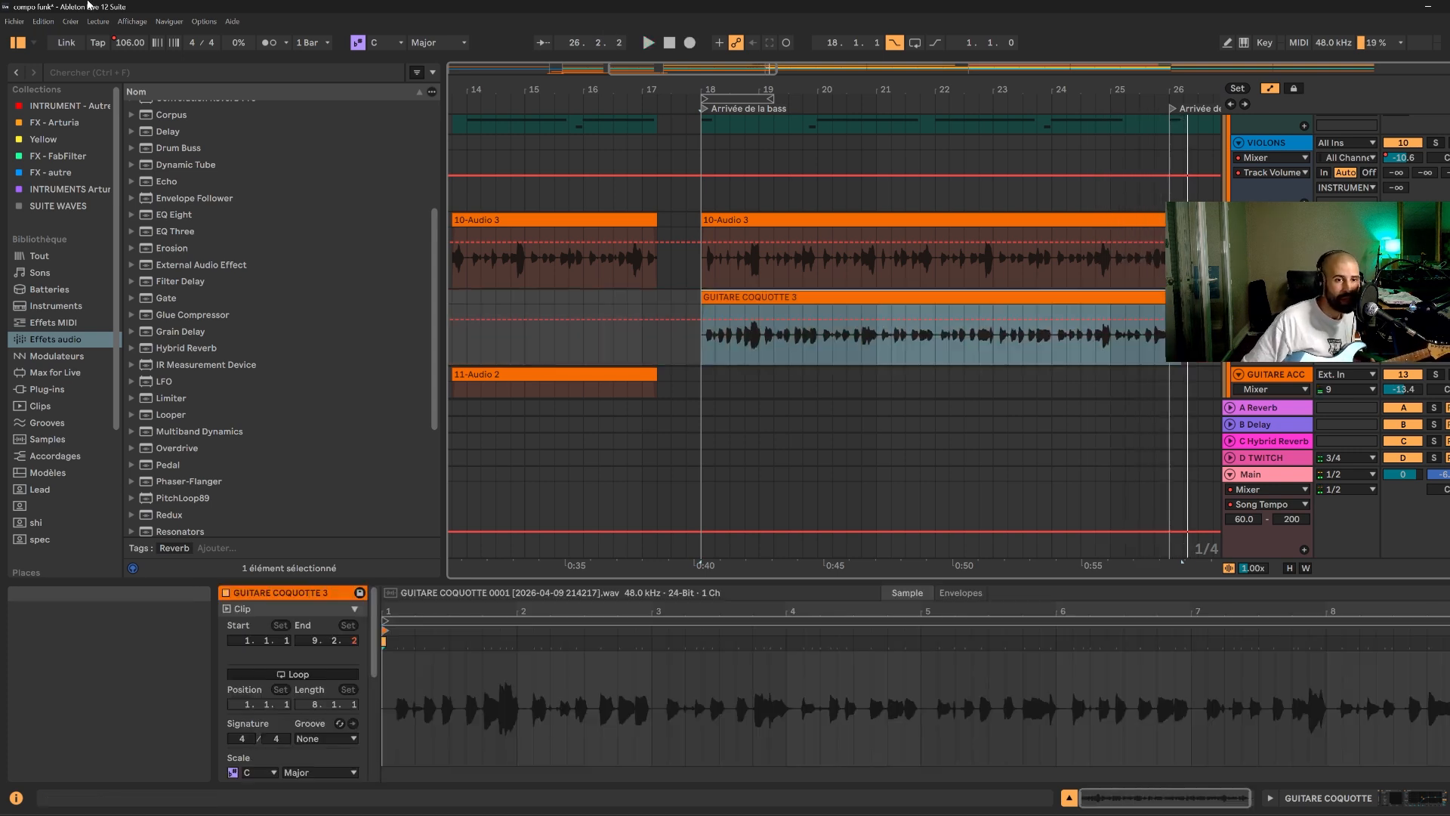
# - Trim the end of the new GUITARE COQUOTTE 3 take to 26.1.1 and lower its track volume to -16.4 dB
pyautogui.moveTo(1184, 296); pyautogui.dragTo(1170, 297)
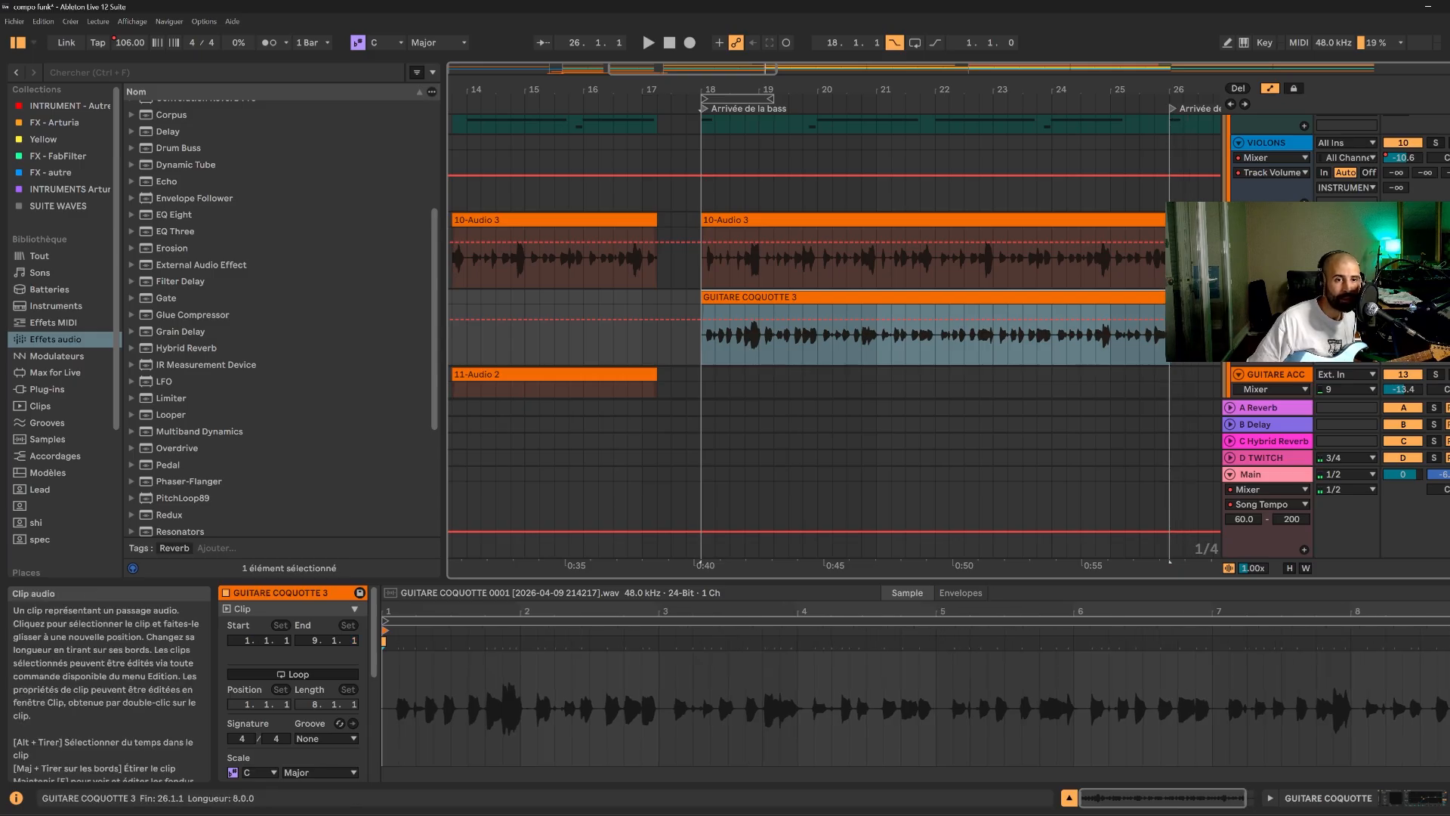
pyautogui.moveTo(734, 70); pyautogui.dragTo(734, 43)
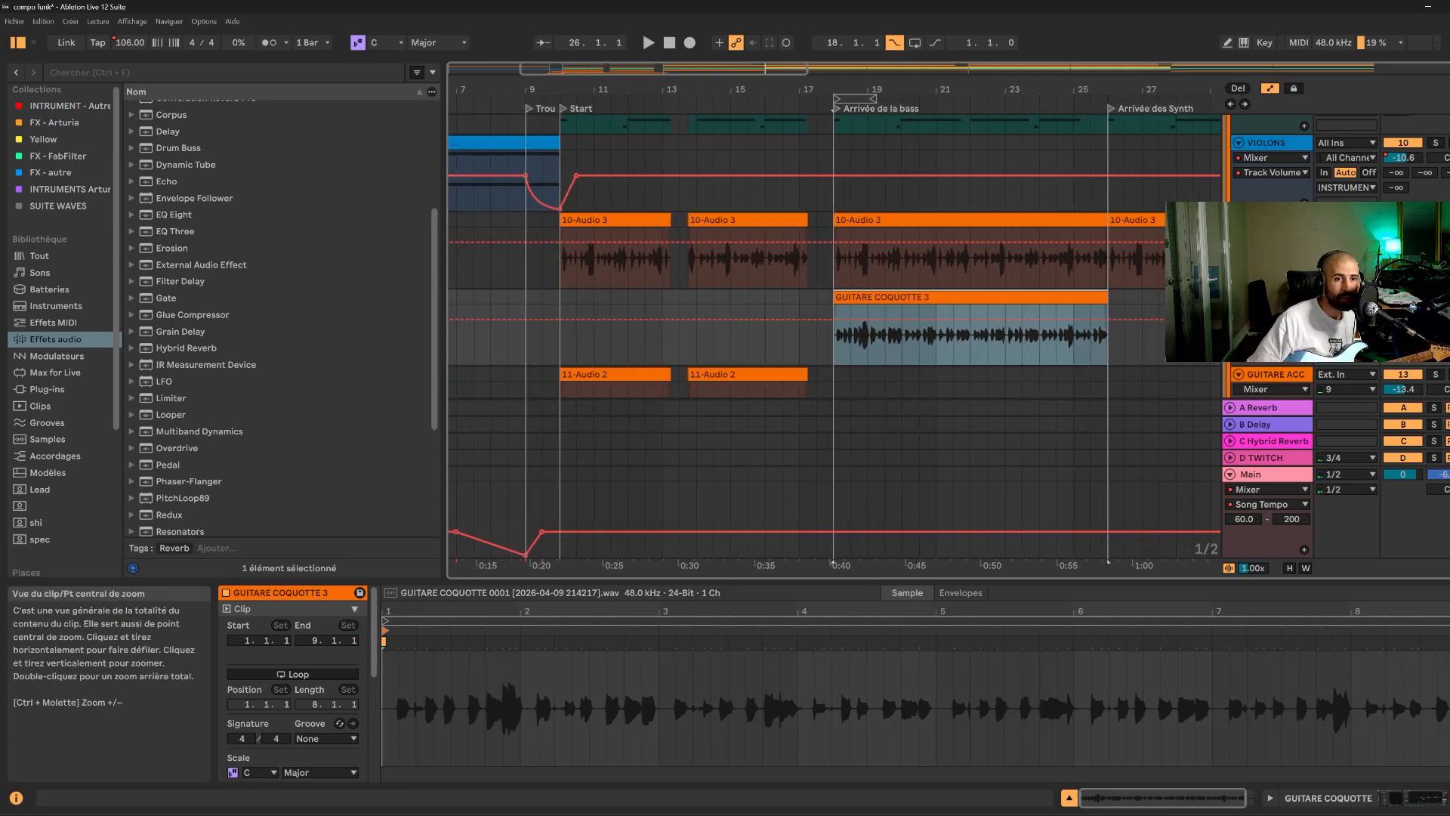
pyautogui.moveTo(1402, 312); pyautogui.dragTo(1402, 332)
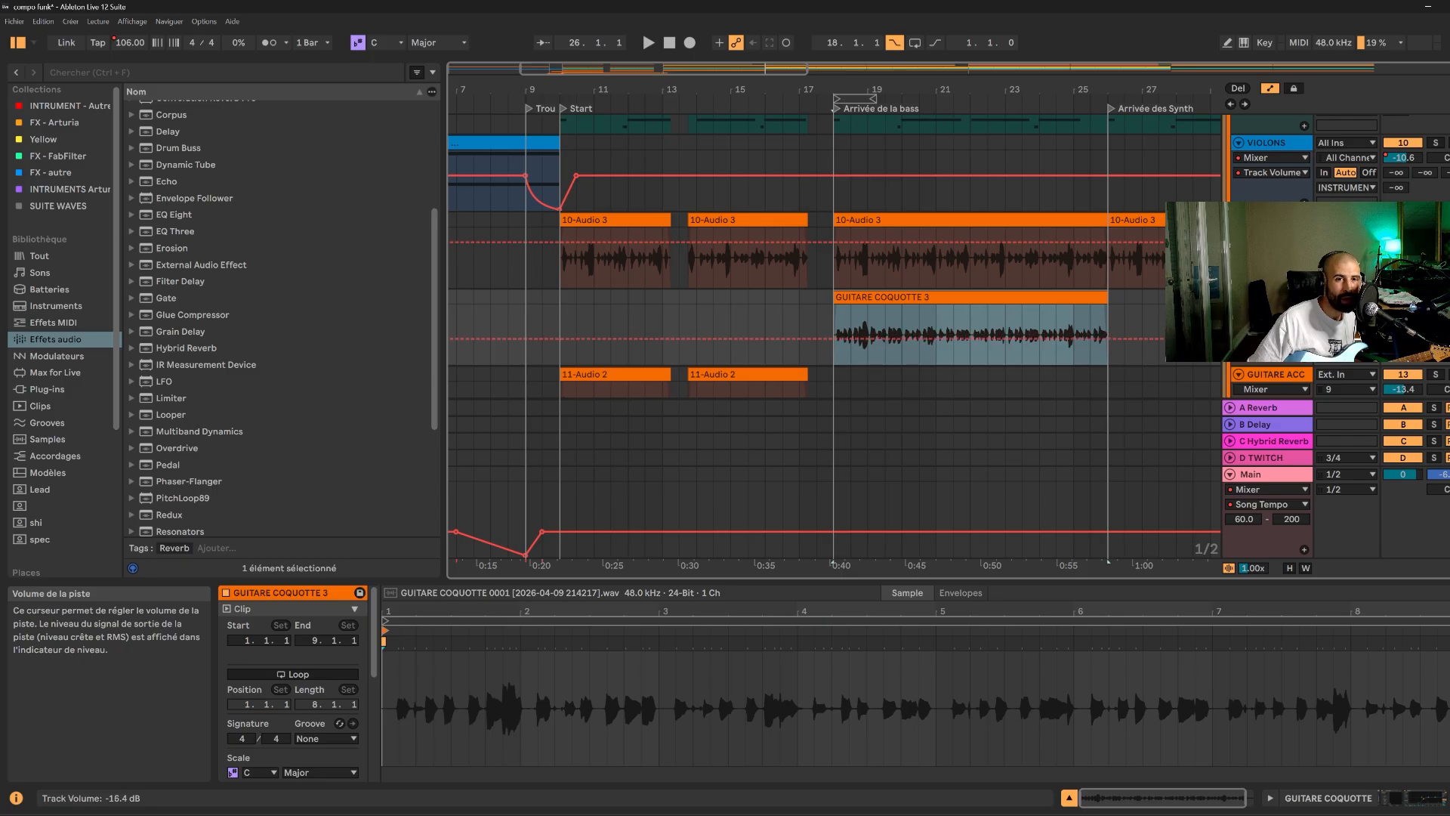
pyautogui.click(822, 310)
pyautogui.click(881, 293)
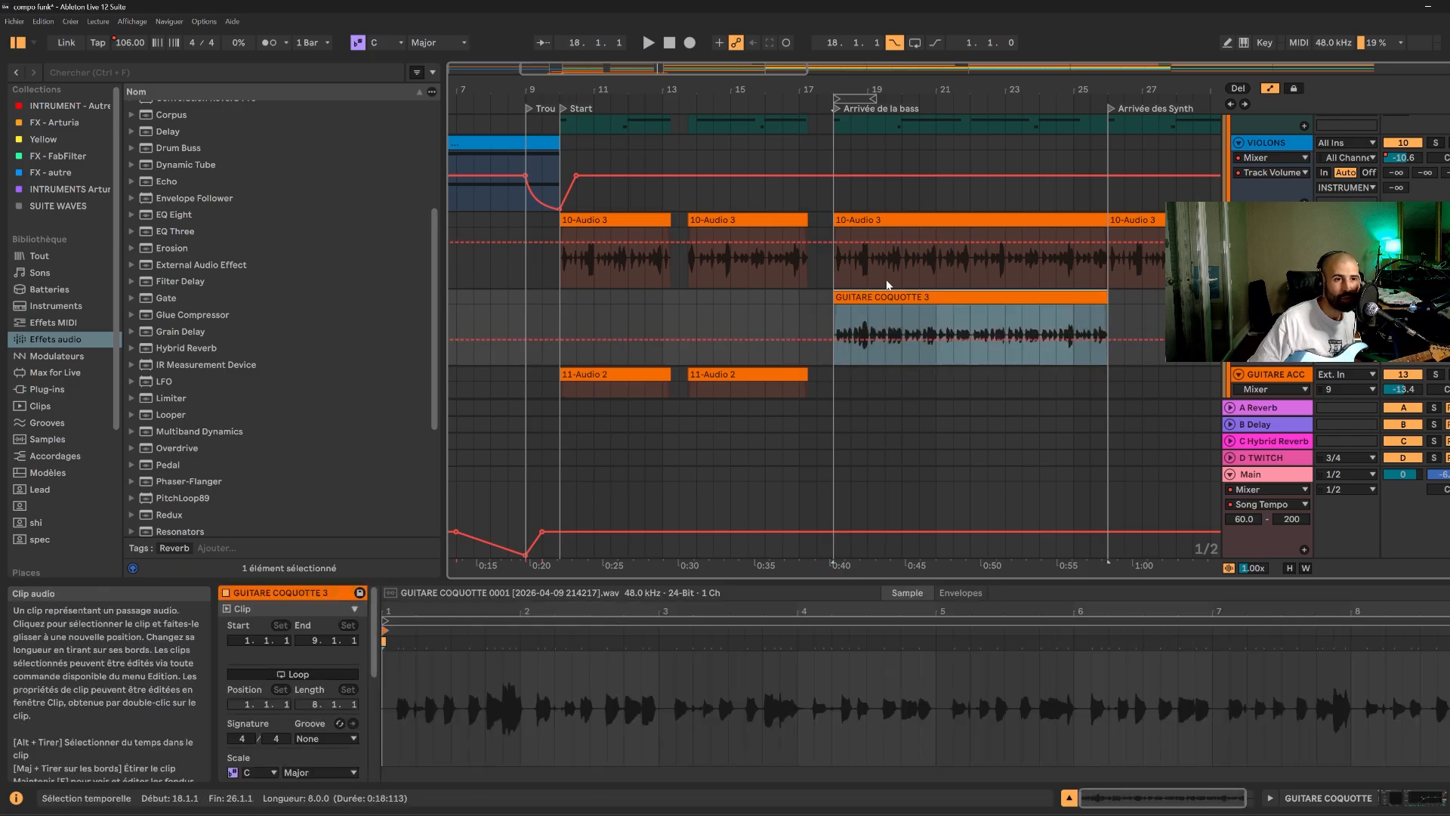
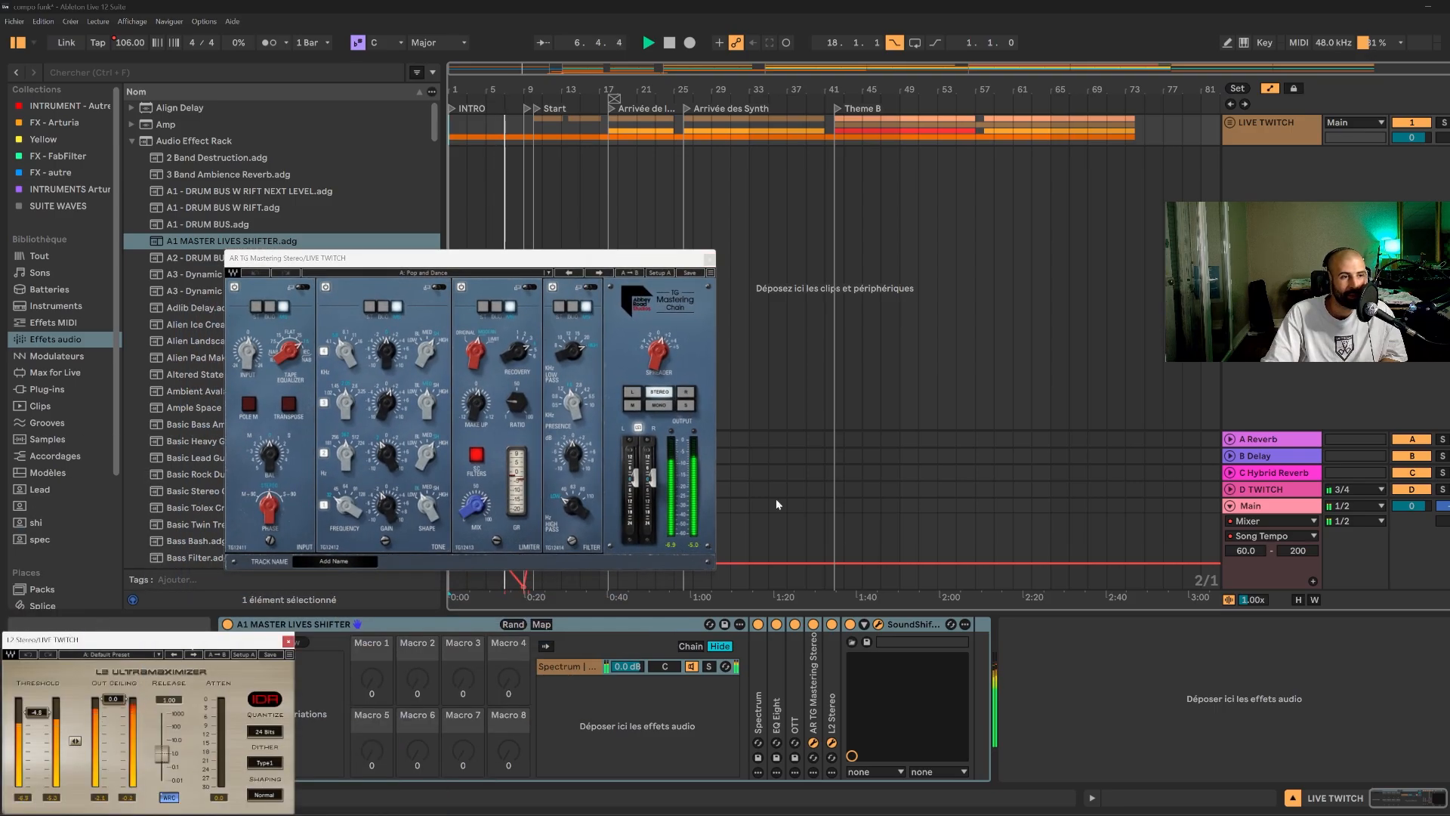
# - Unfold the LIVE TWITCH group's tracks and close the AR TG Mastering, L2 and SoundShifter plug-in windows
pyautogui.moveTo(182, 641); pyautogui.dragTo(960, 425)
pyautogui.moveTo(102, 672); pyautogui.dragTo(998, 250)
pyautogui.moveTo(543, 69); pyautogui.dragTo(543, 113)
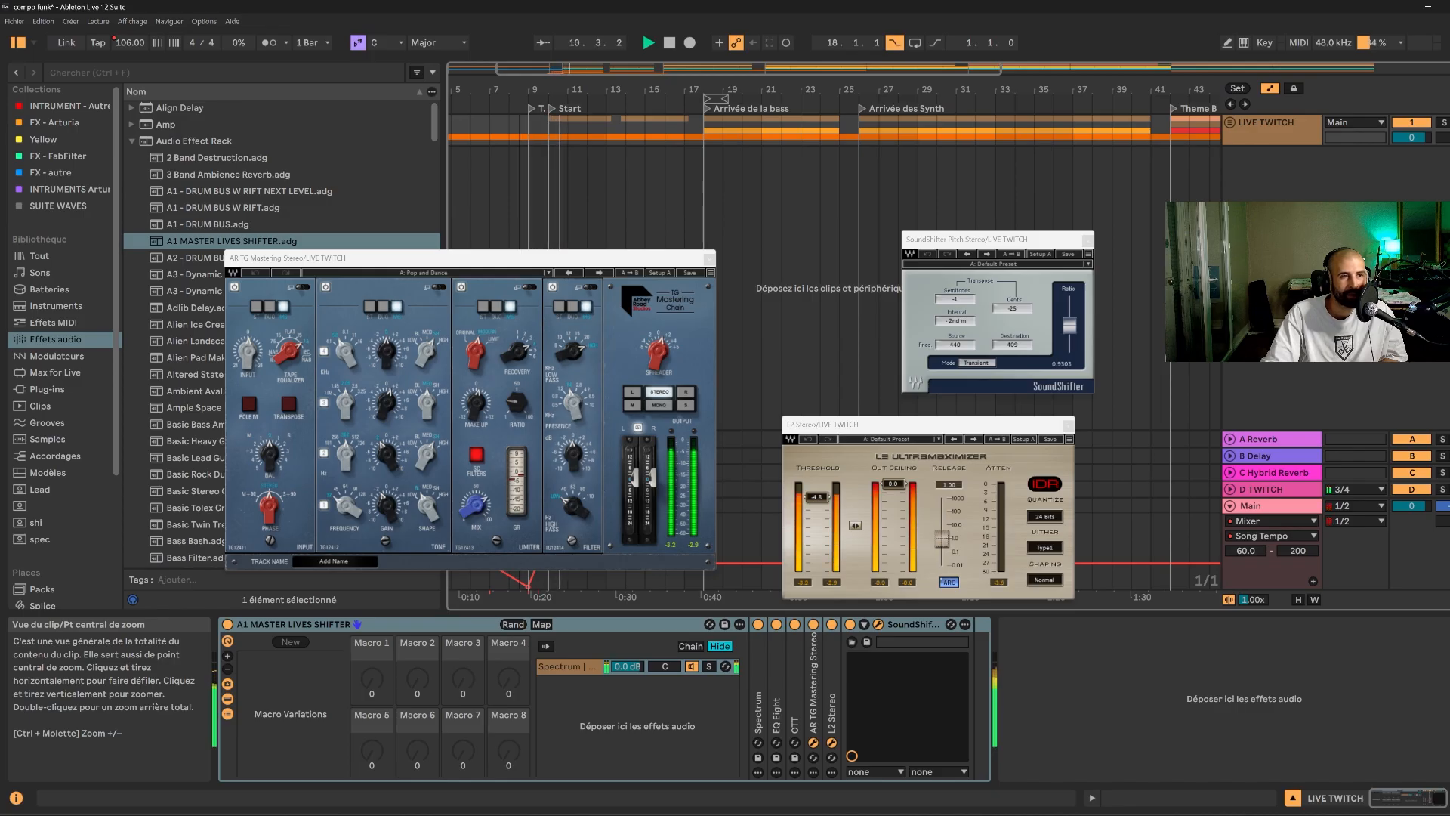
pyautogui.moveTo(544, 114); pyautogui.dragTo(566, 71)
pyautogui.click(1231, 122)
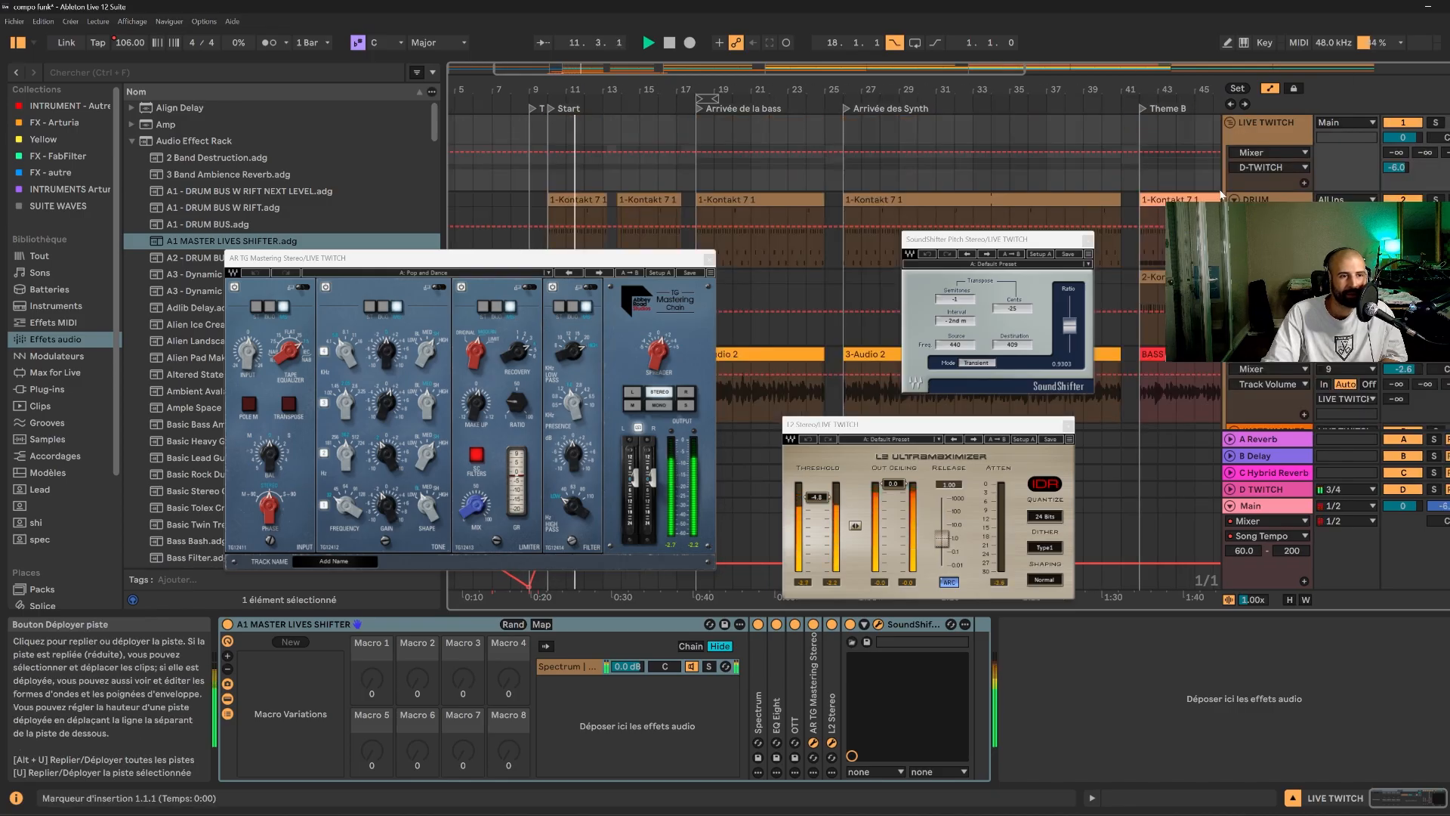
pyautogui.scroll(-4, 1217, 190)
pyautogui.click(708, 260)
pyautogui.click(1067, 425)
pyautogui.click(1087, 241)
# - Examine the guitar track's effects and the vocal track's clip while playing through the Arrivée de la bass section
pyautogui.scroll(10, 835, 343)
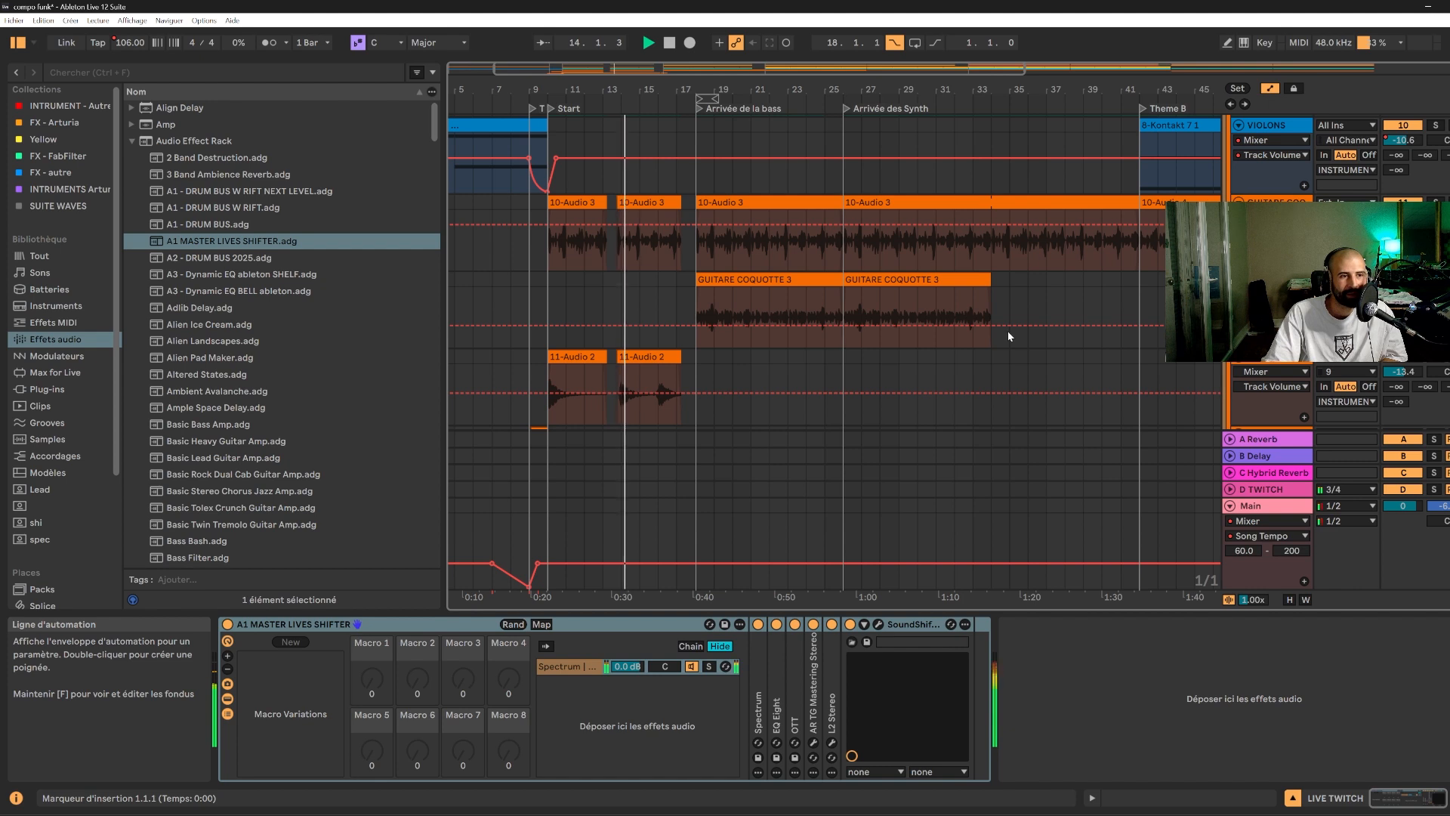
pyautogui.click(1269, 206)
pyautogui.scroll(-7, 1153, 333)
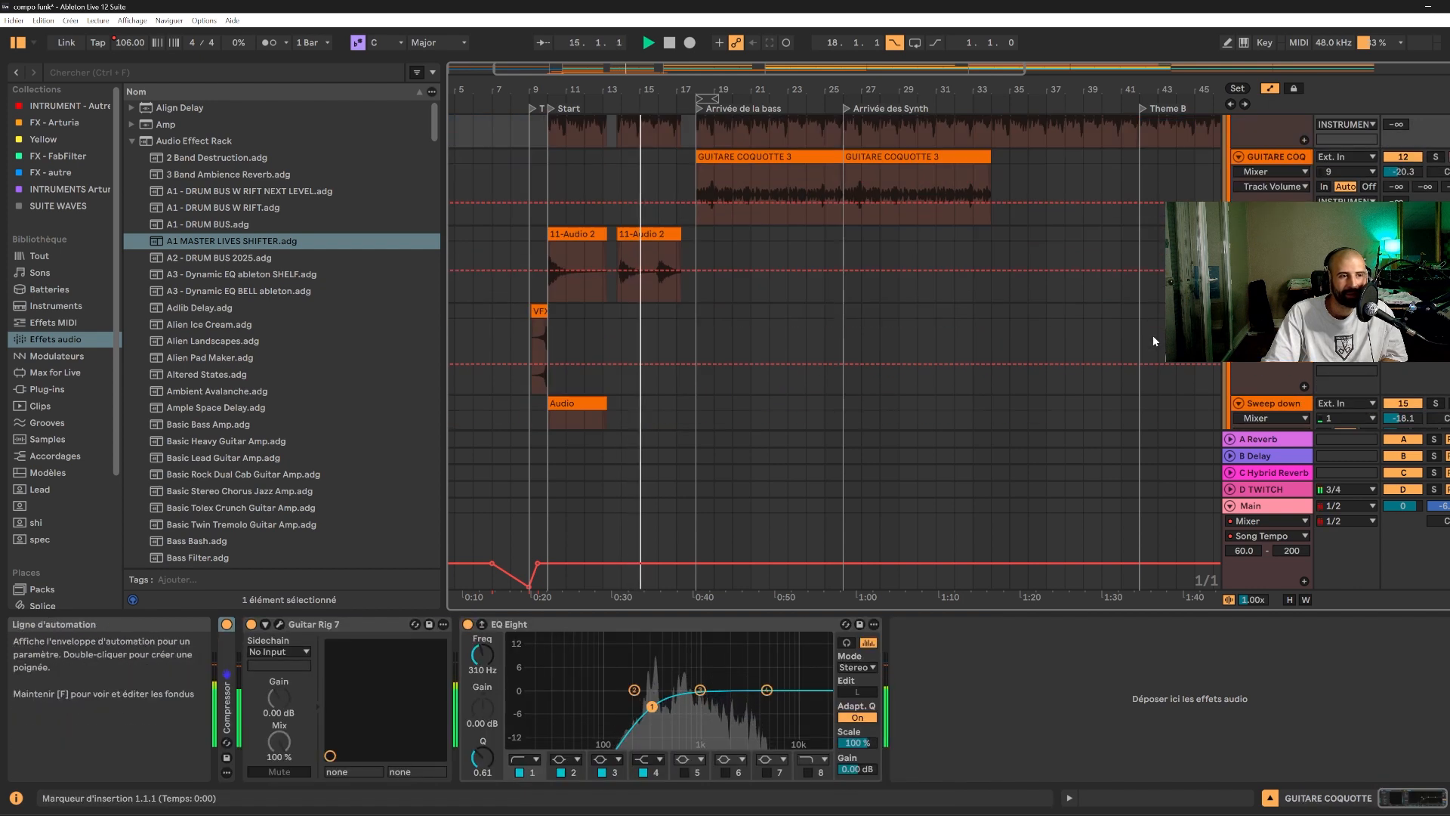
pyautogui.click(1268, 245)
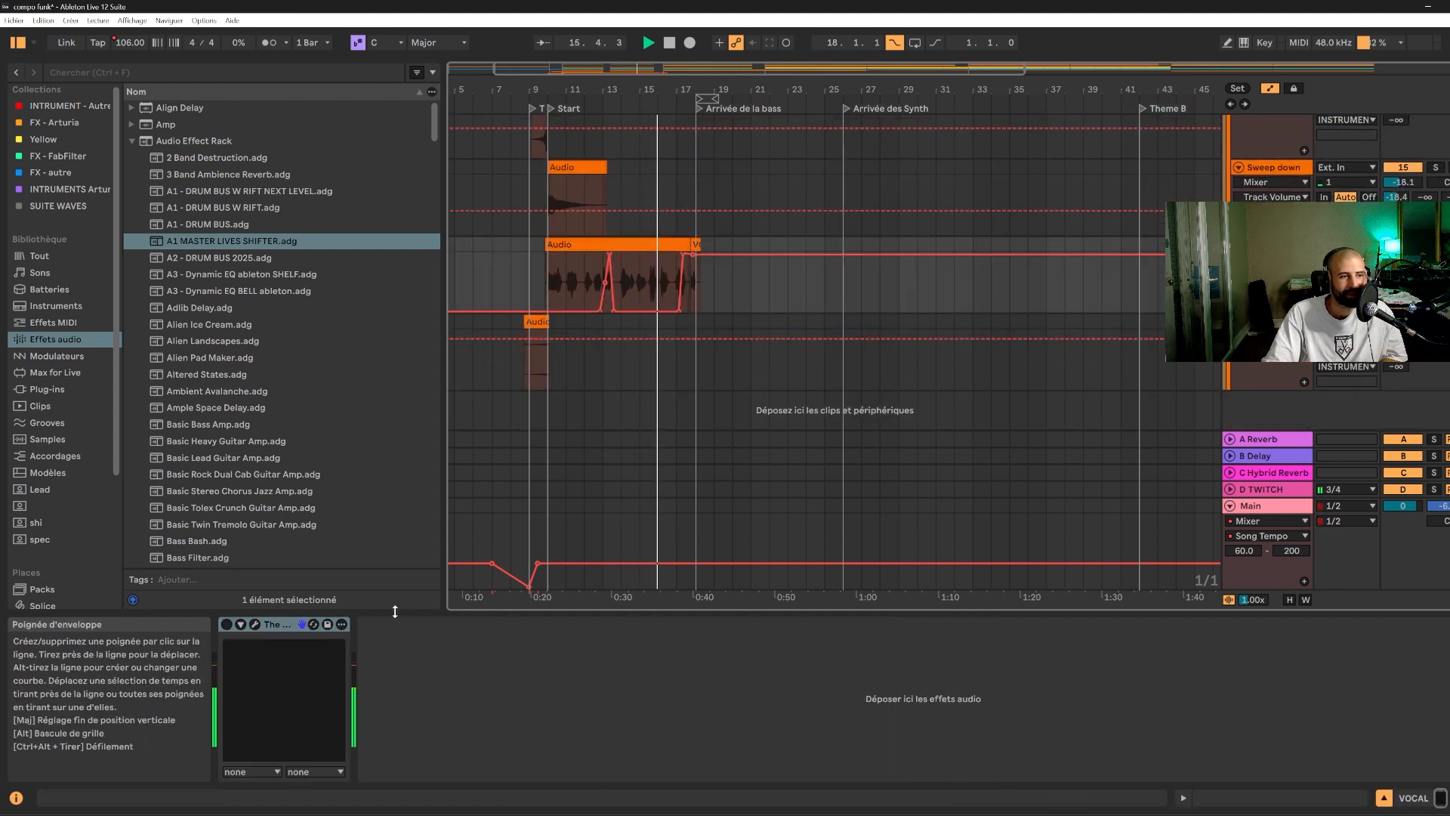
pyautogui.click(598, 243)
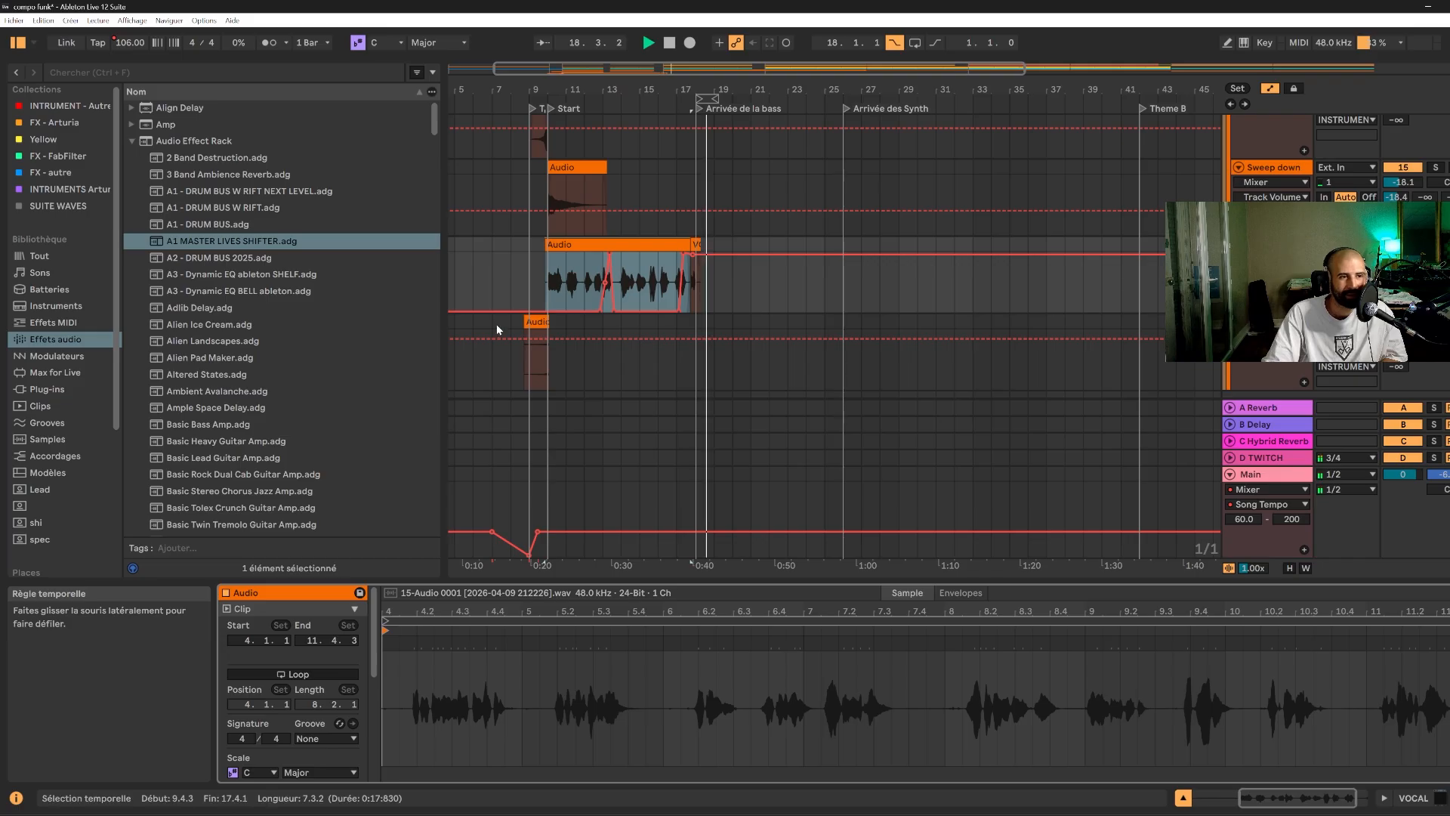
pyautogui.scroll(5, 785, 319)
pyautogui.scroll(3, 786, 319)
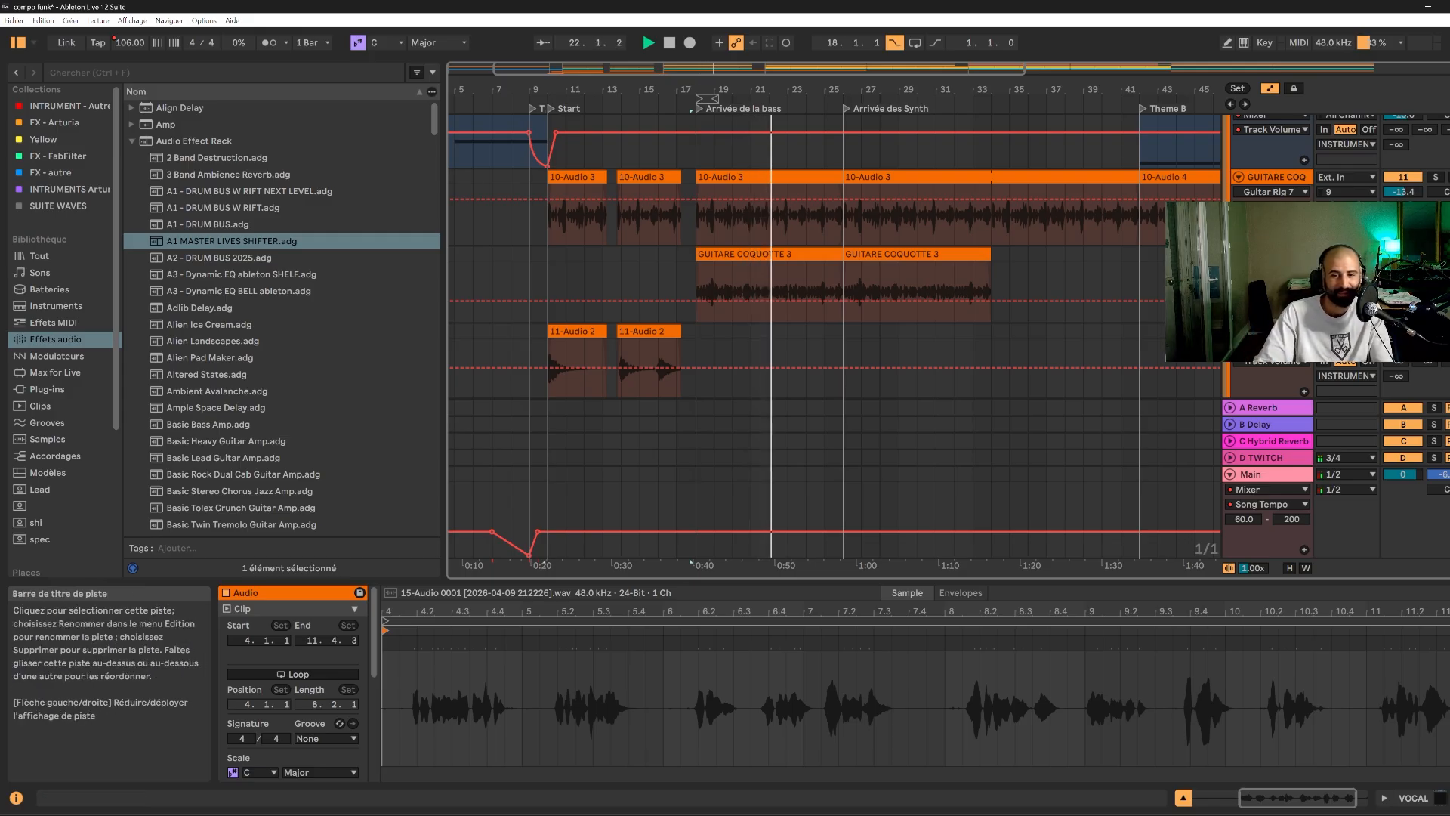
pyautogui.press('space')
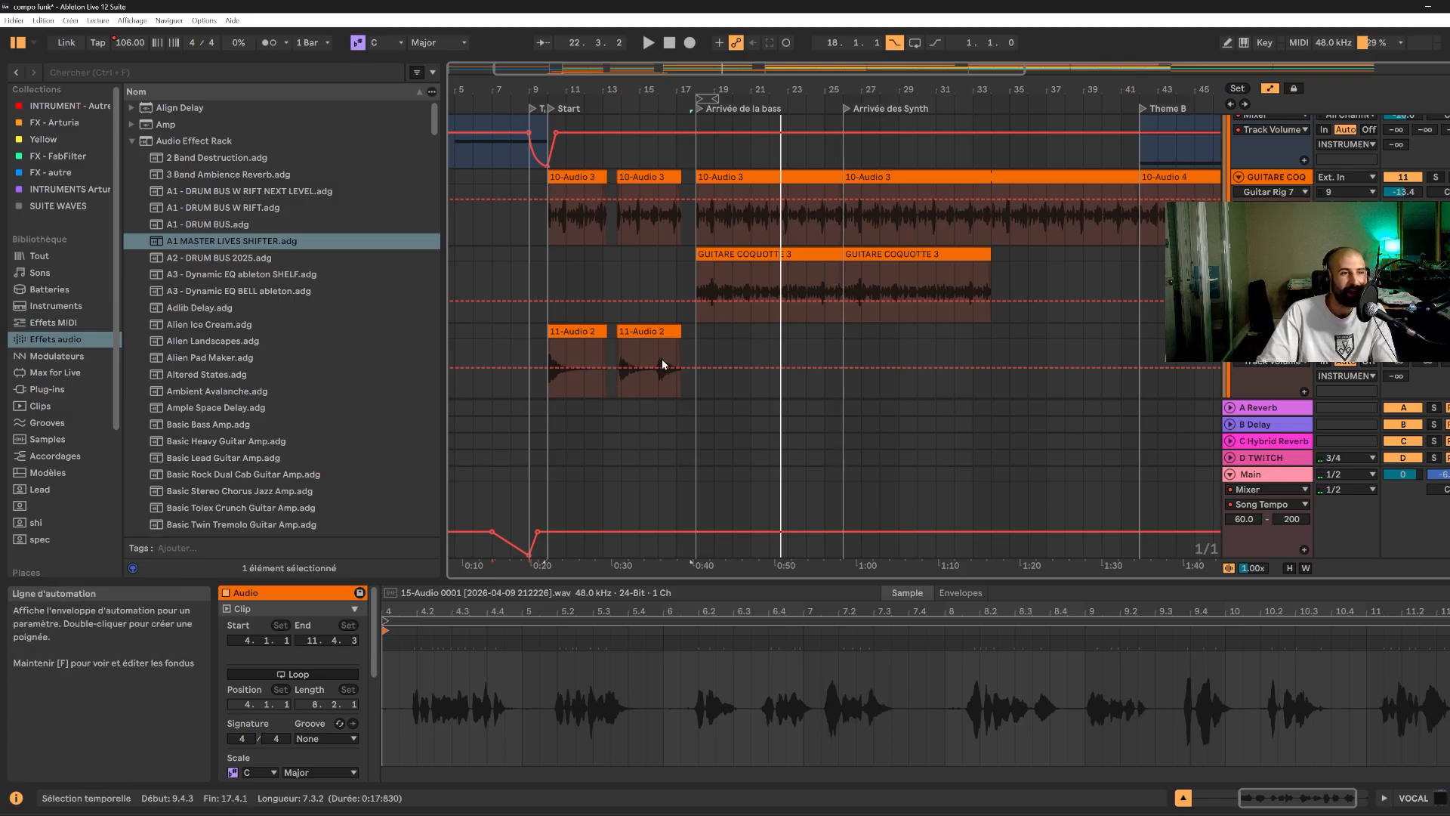
# - Set the vocal clip's pitch to -1 st and play the end of the Start section to check it
pyautogui.scroll(-5, 662, 360)
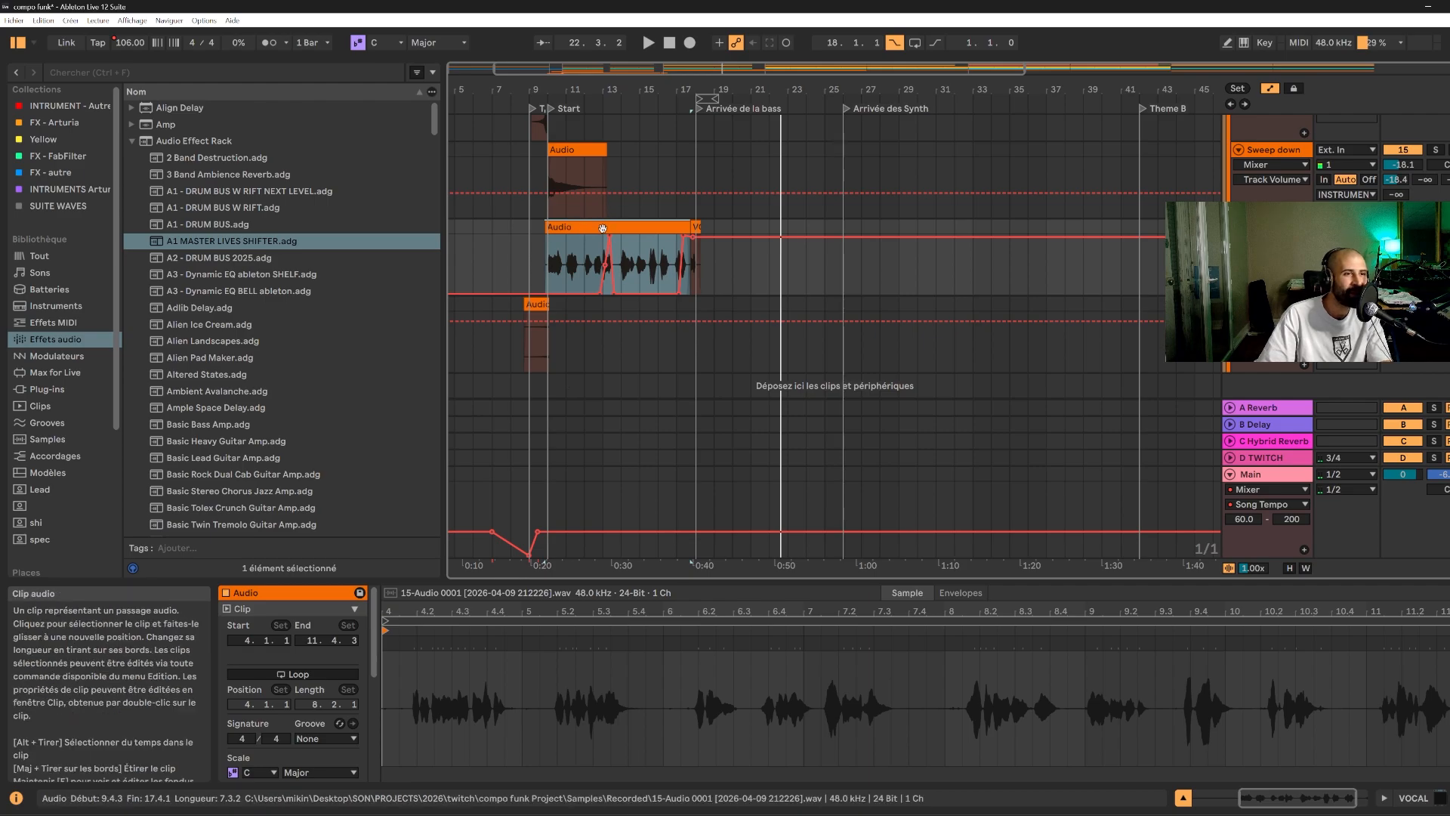
pyautogui.scroll(-1, 538, 376)
pyautogui.scroll(-6, 300, 725)
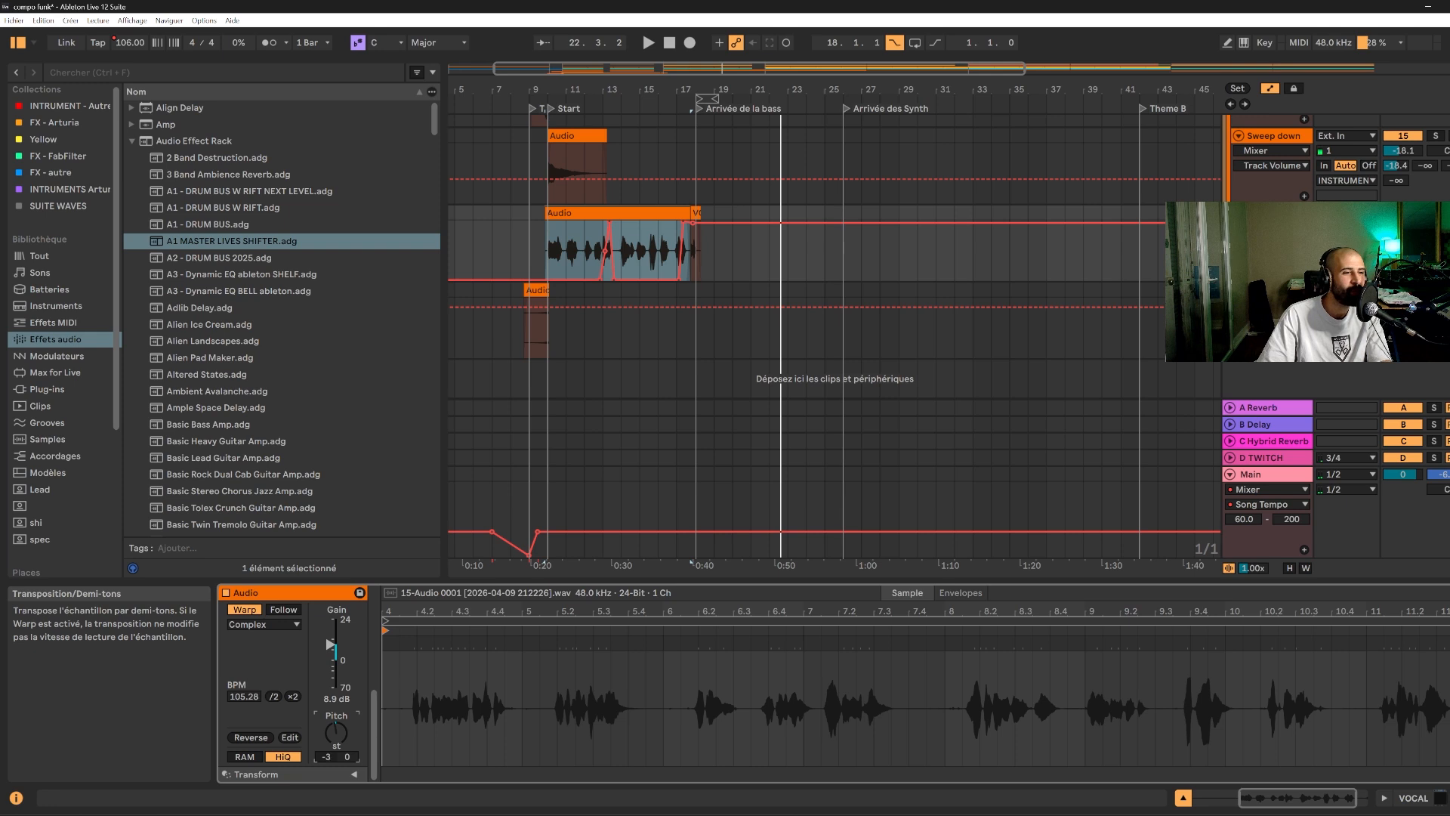
pyautogui.press('space')
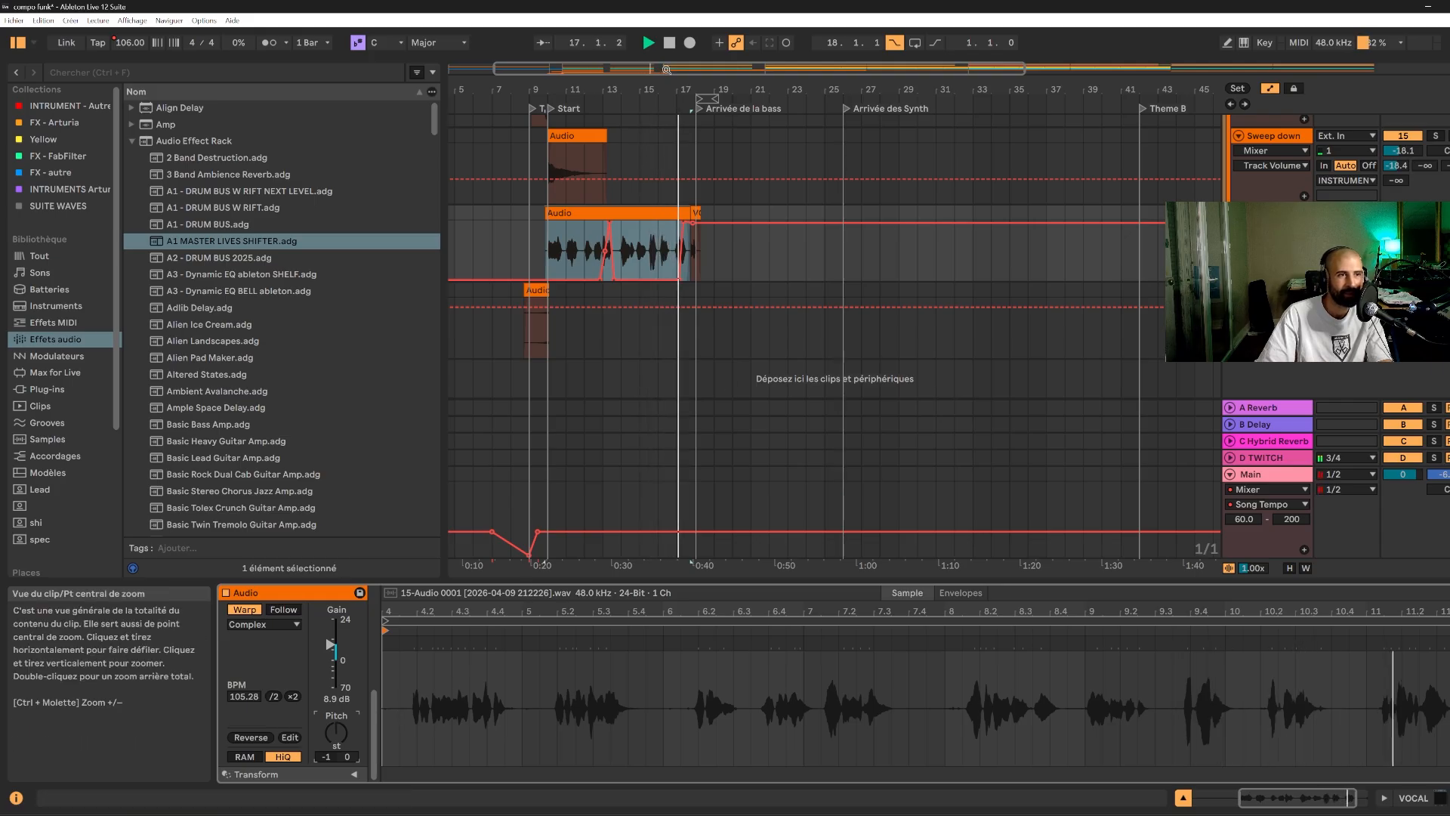
pyautogui.moveTo(666, 69); pyautogui.dragTo(740, 69)
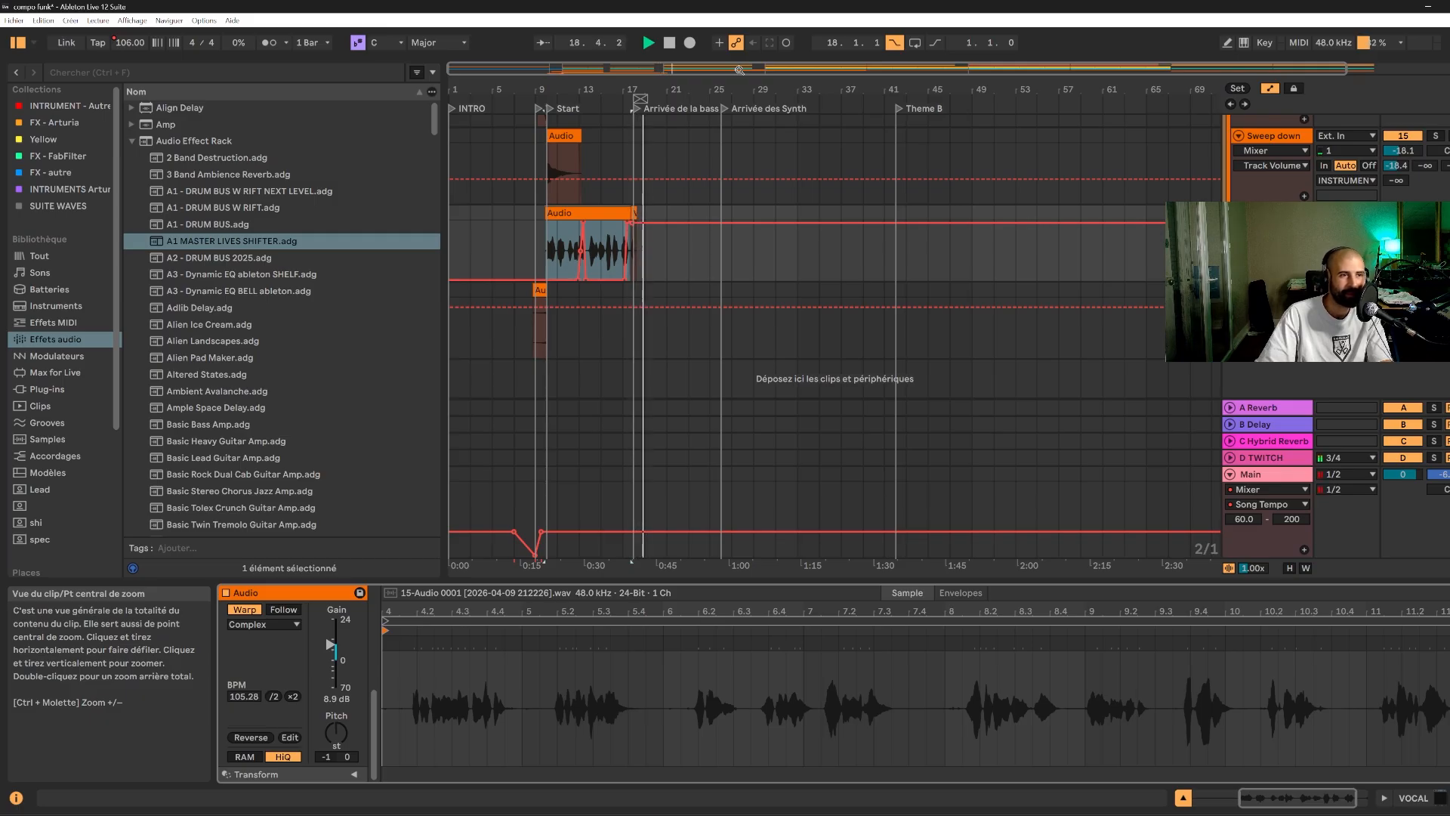
pyautogui.press('space')
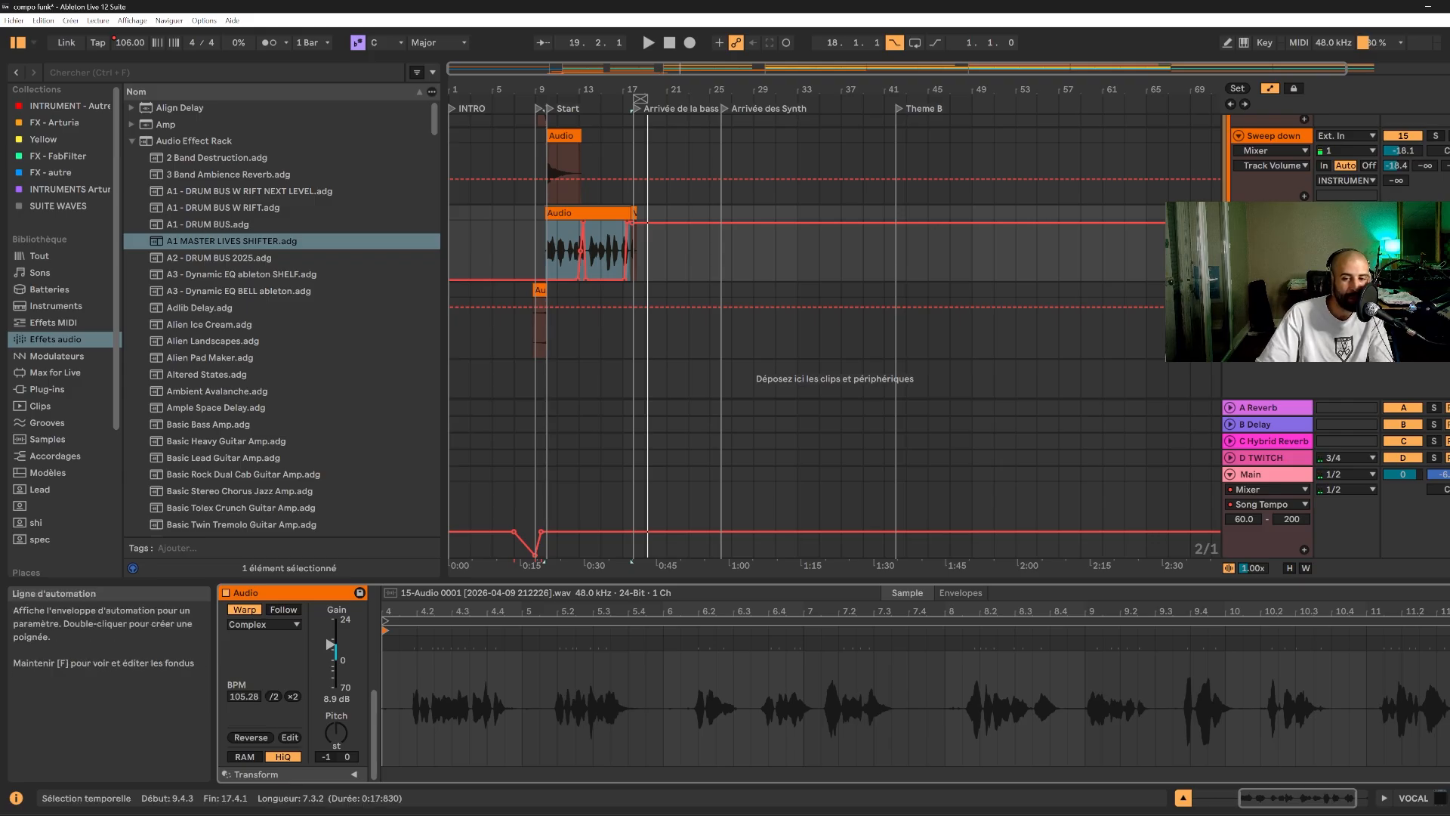
# - Switch to the Session view and display the LIVE TWITCH group's effect chain
pyautogui.scroll(10, 830, 302)
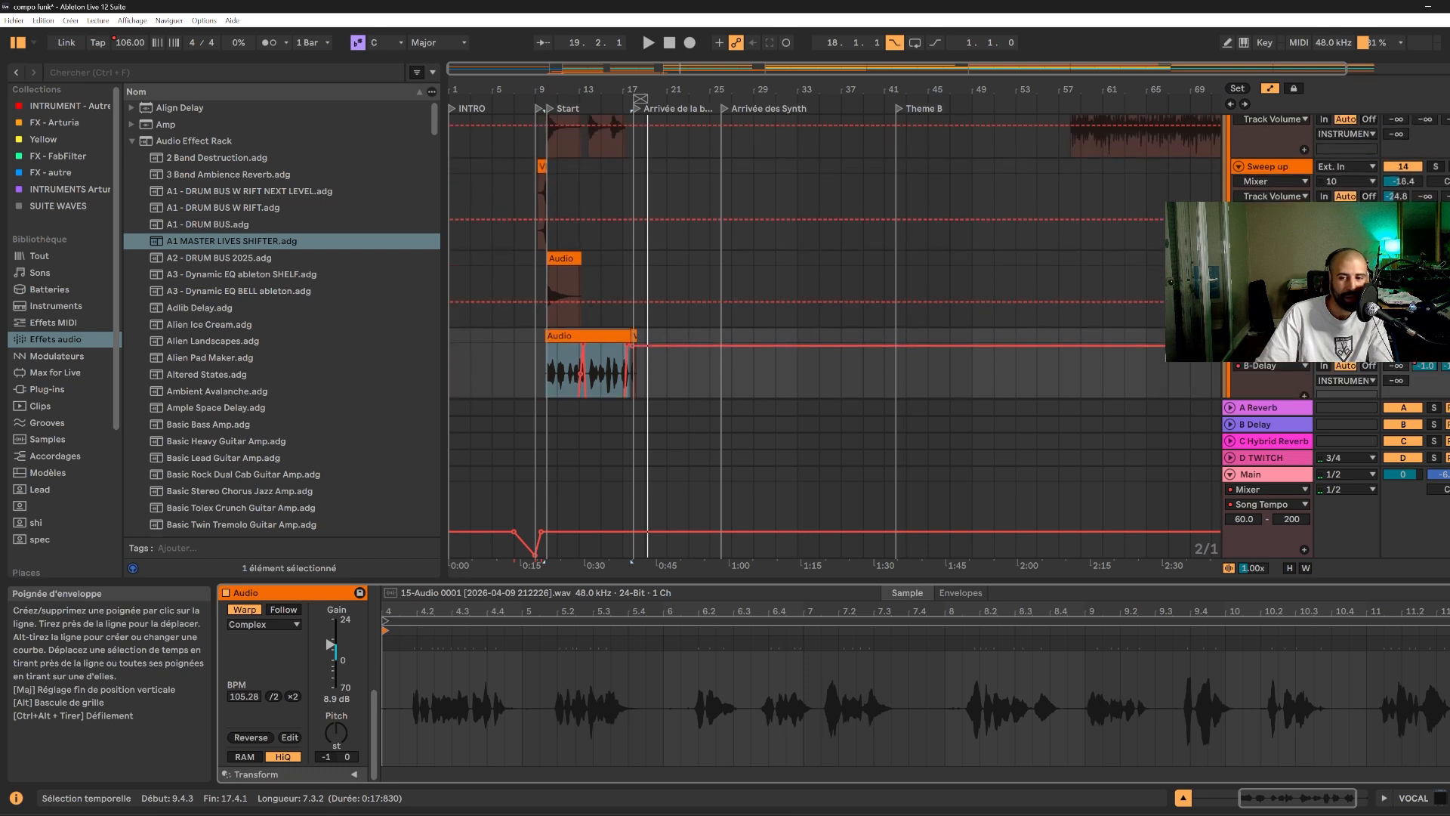
pyautogui.scroll(10, 831, 302)
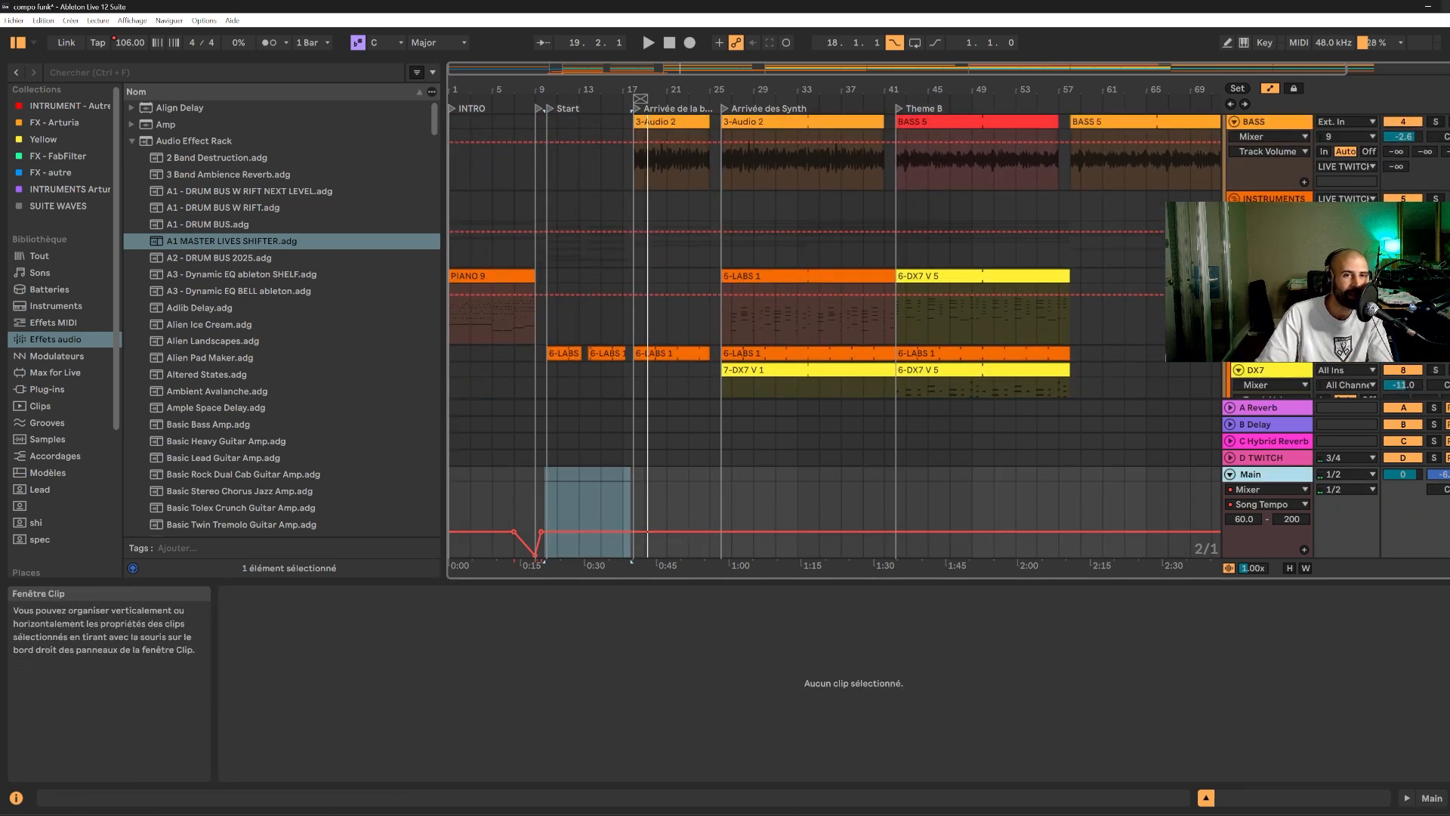
pyautogui.press('Tab')
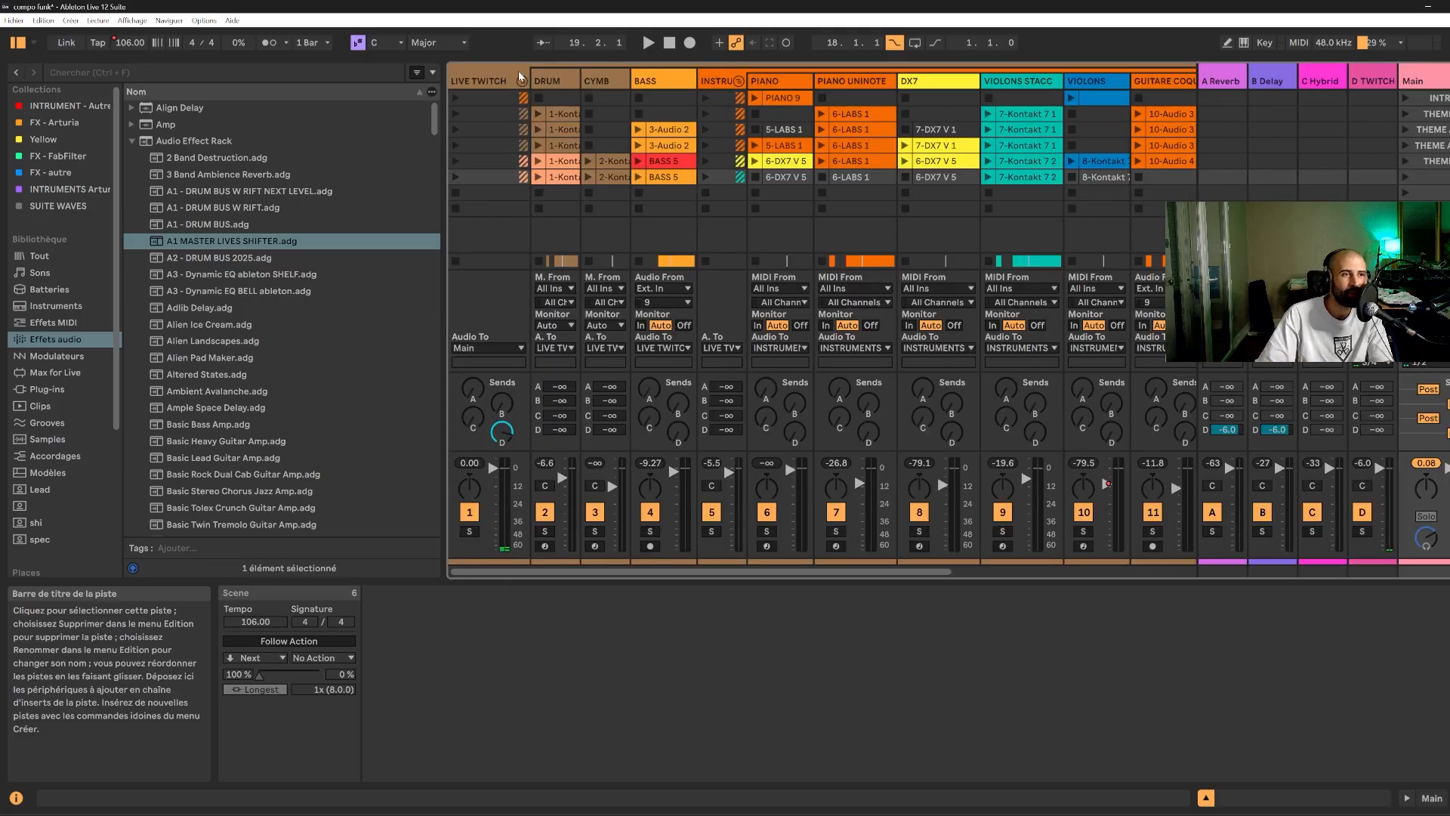
pyautogui.click(488, 81)
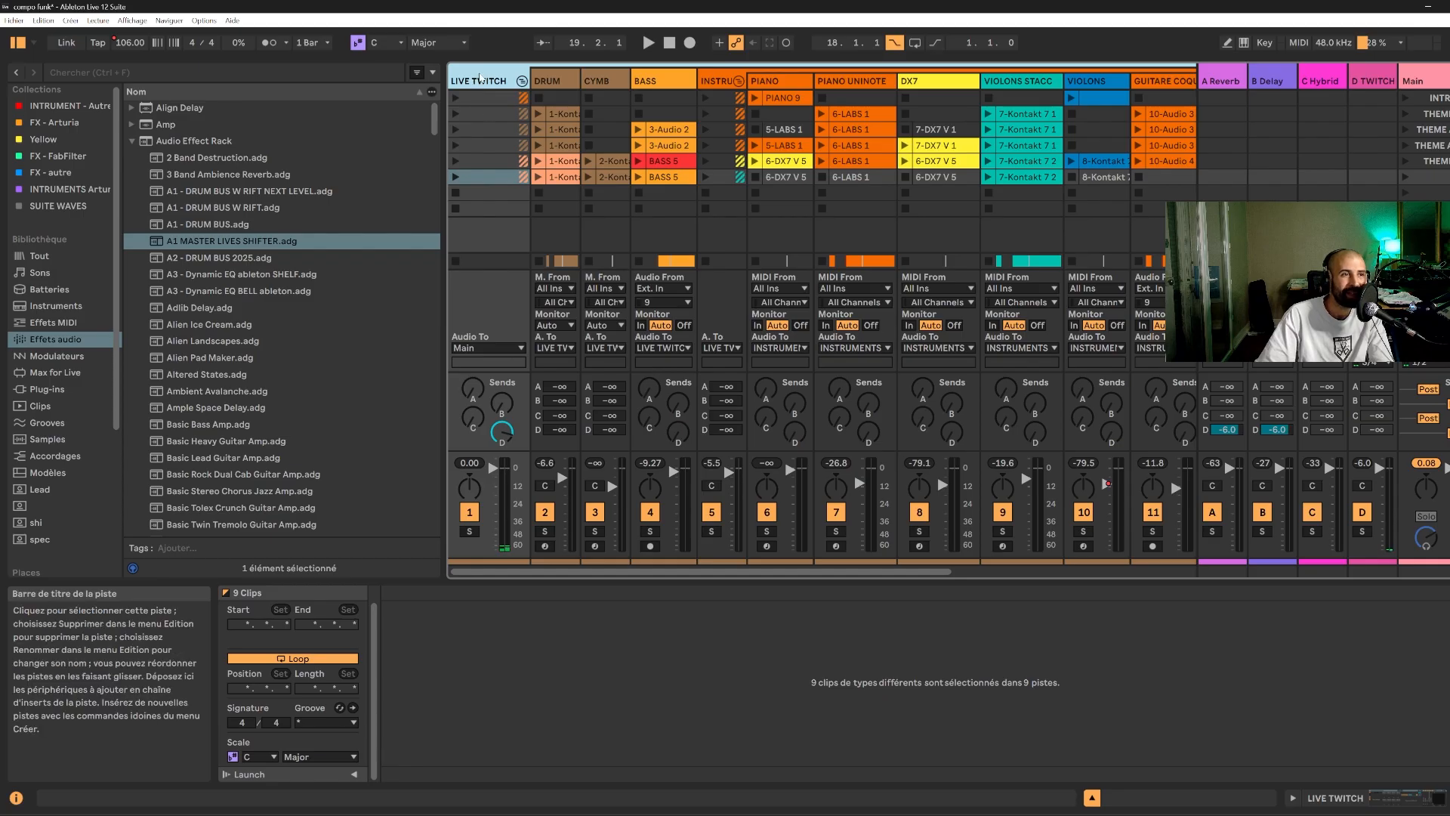
pyautogui.click(1388, 797)
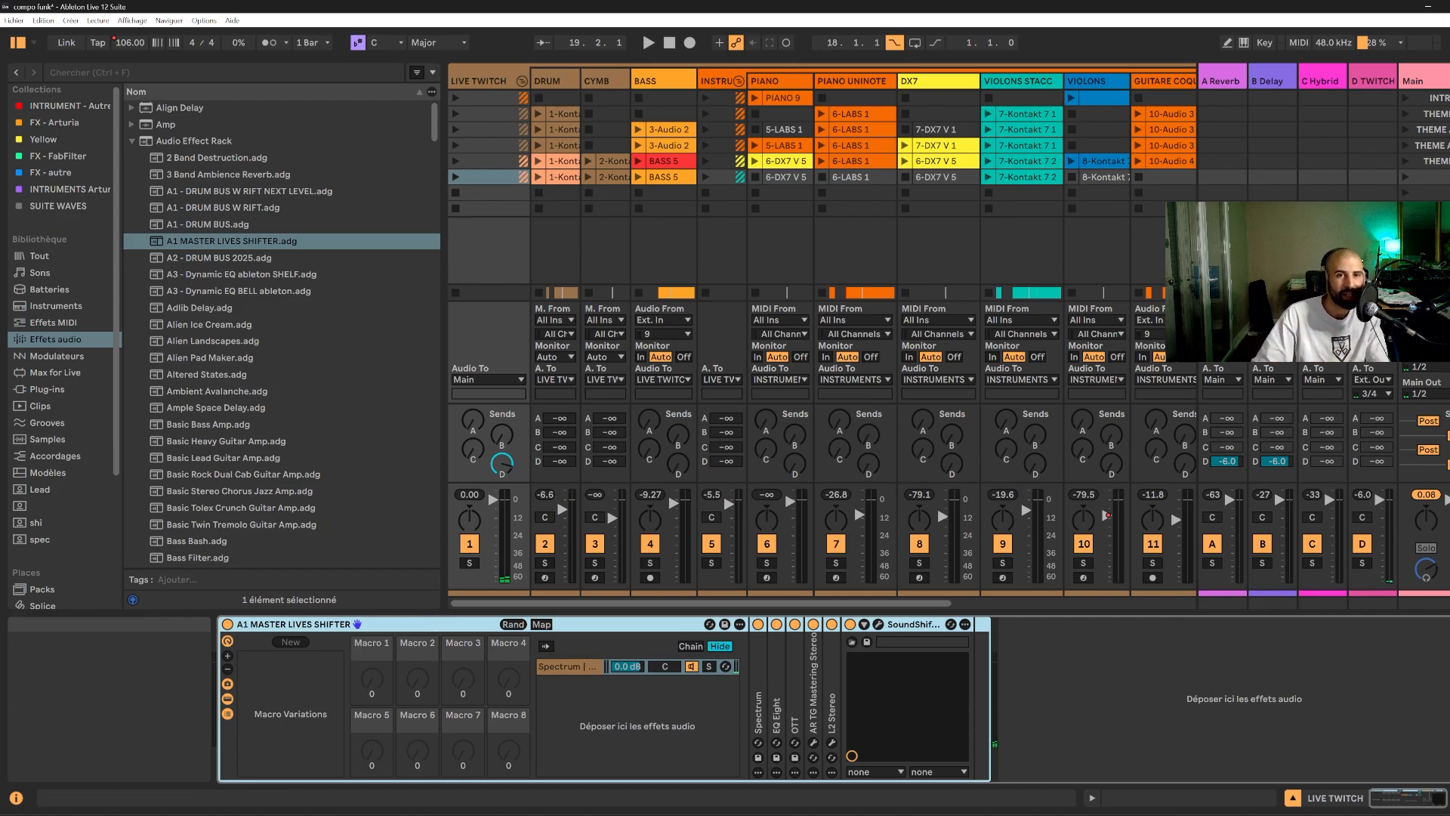
# - Return to the arrangement, play from the Theme B marker, and select that section's red BASS 5 clip
pyautogui.click(1435, 43)
pyautogui.moveTo(570, 87); pyautogui.dragTo(570, 74)
pyautogui.click(835, 109)
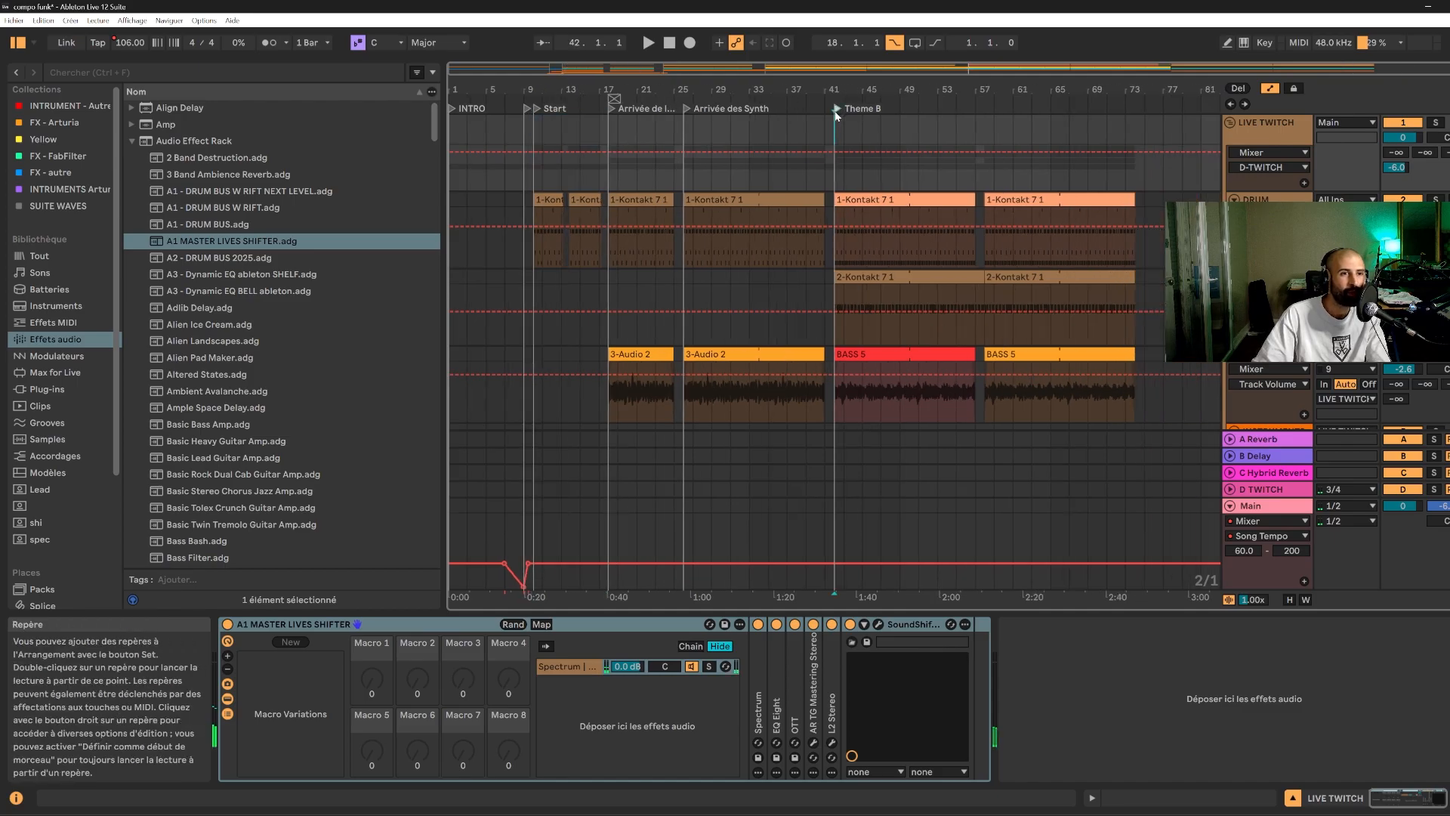
pyautogui.press('space')
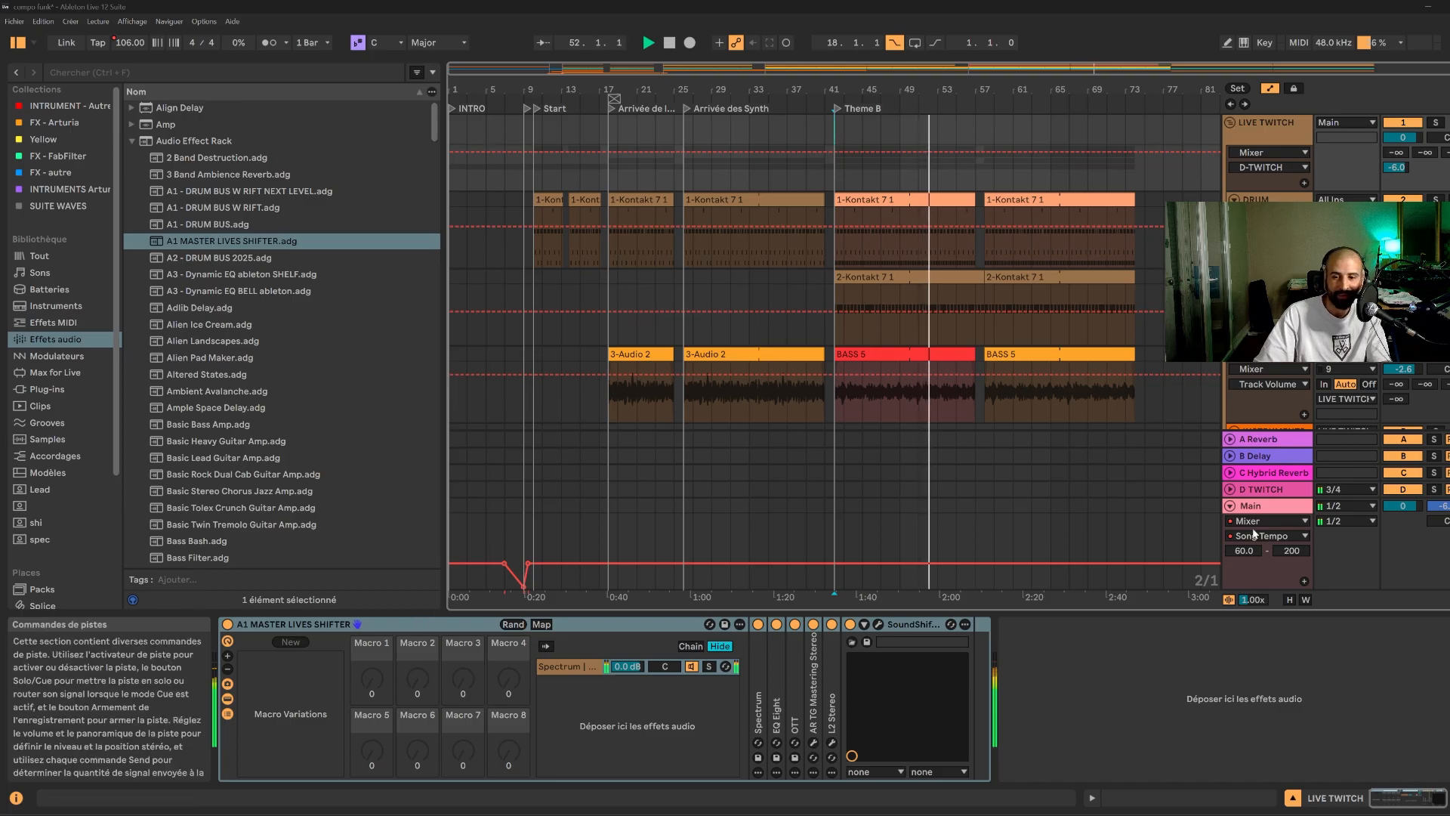
pyautogui.click(942, 353)
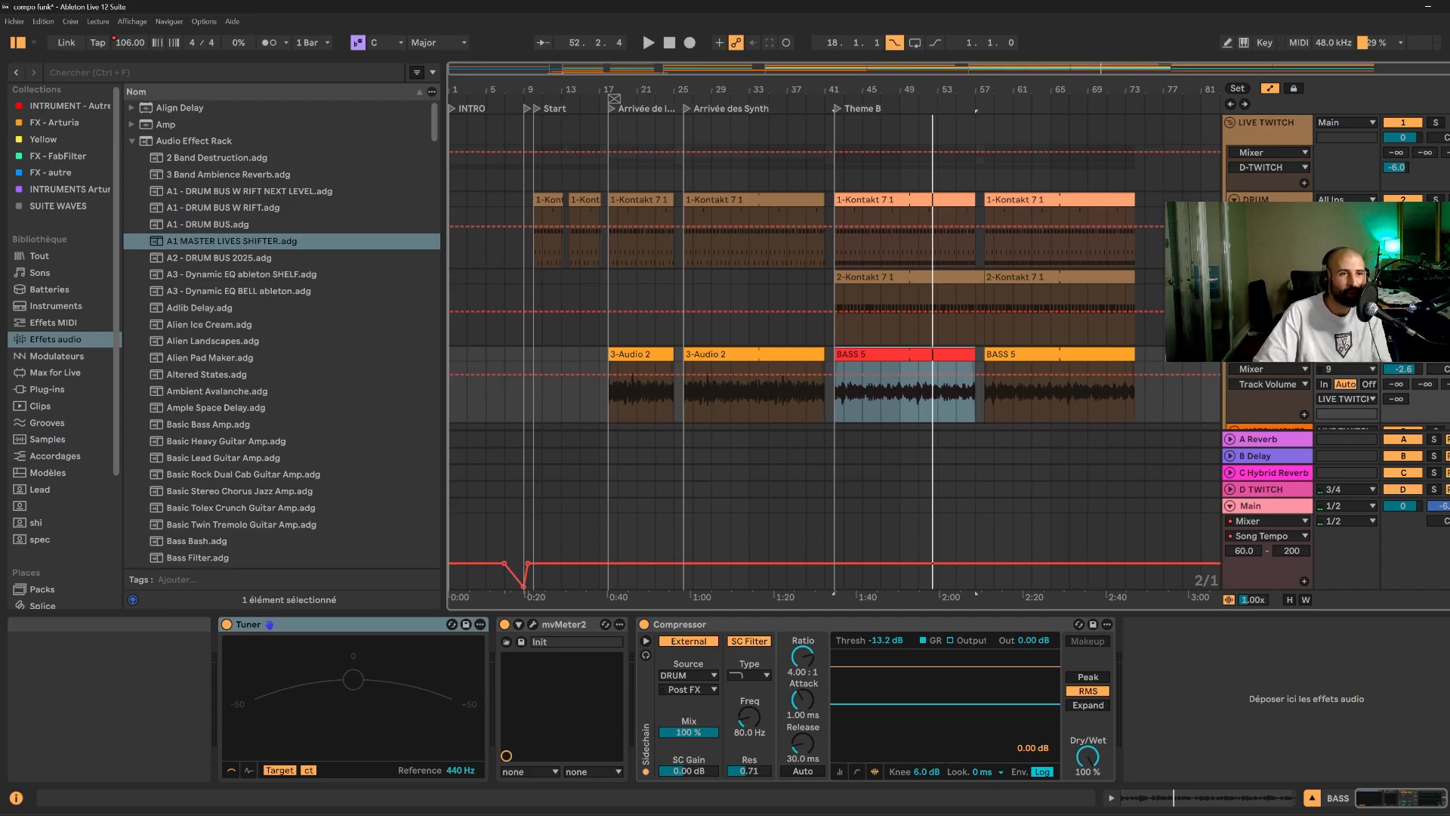
pyautogui.moveTo(874, 69); pyautogui.dragTo(879, 129)
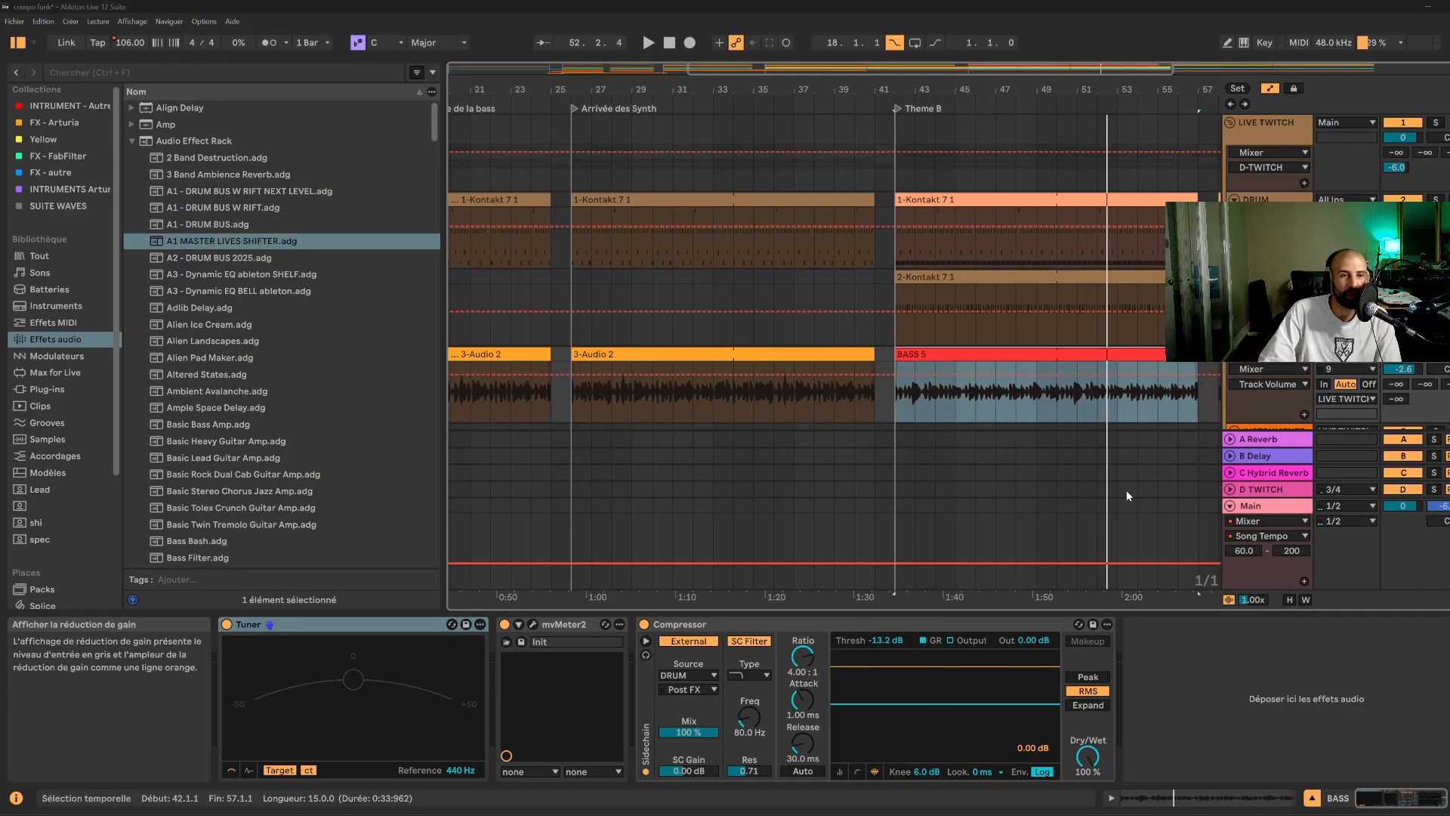
# - Expand the EQ Eight and OTT devices inside the LIVE TWITCH group's A1 MASTER LIVES SHIFTER rack to examine their settings
pyautogui.click(1269, 122)
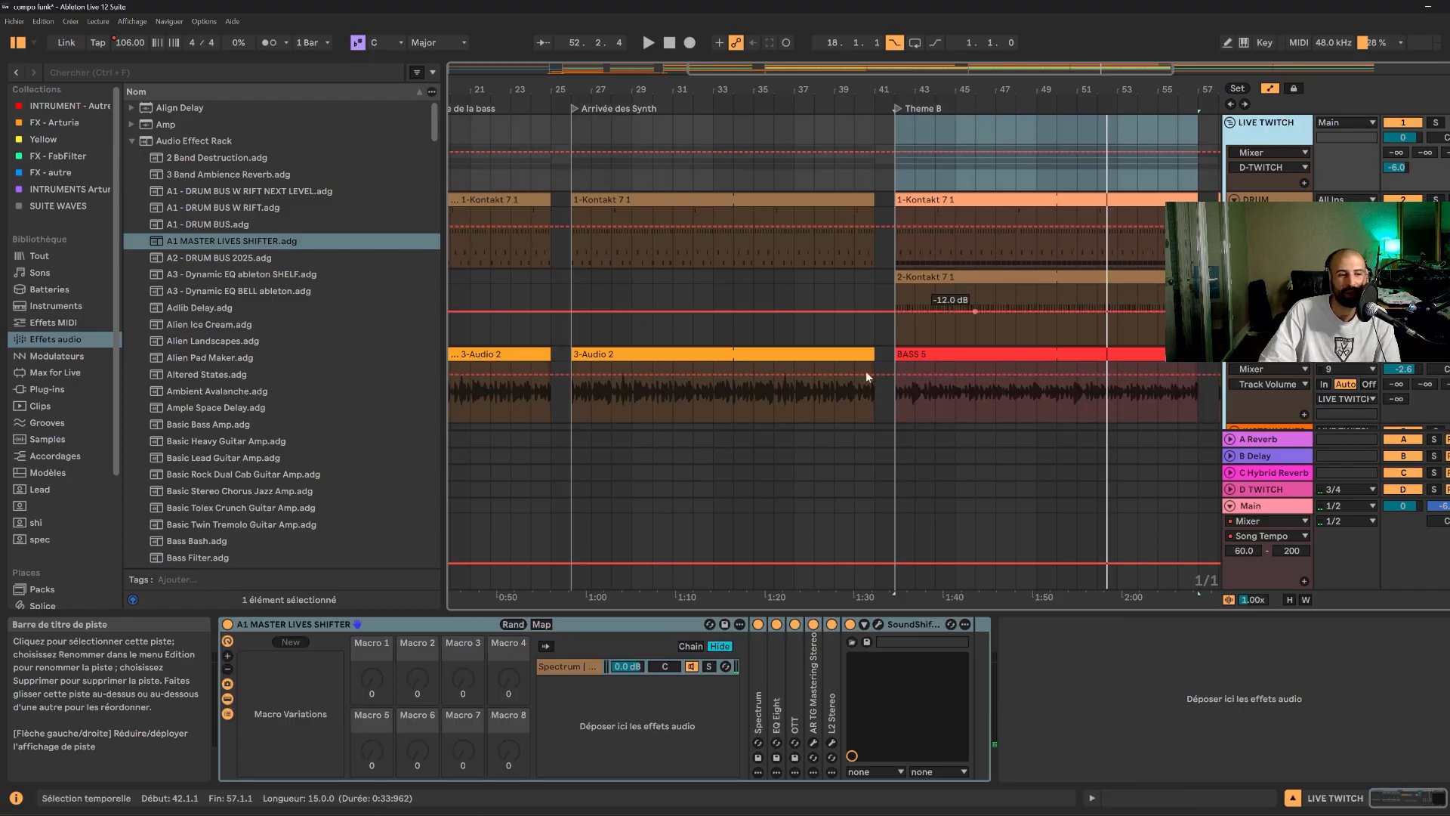
pyautogui.click(447, 625)
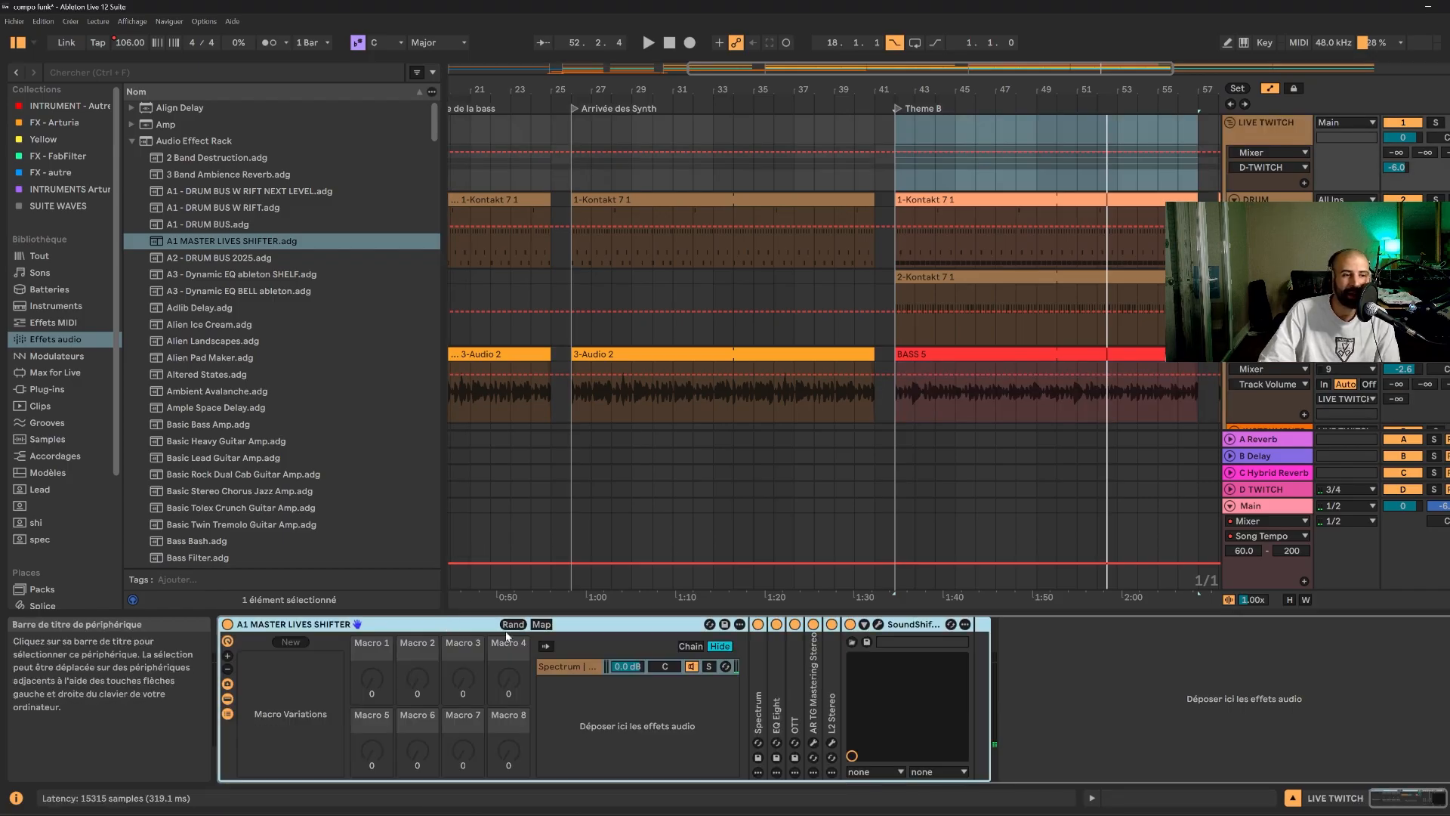
pyautogui.doubleClick(777, 681)
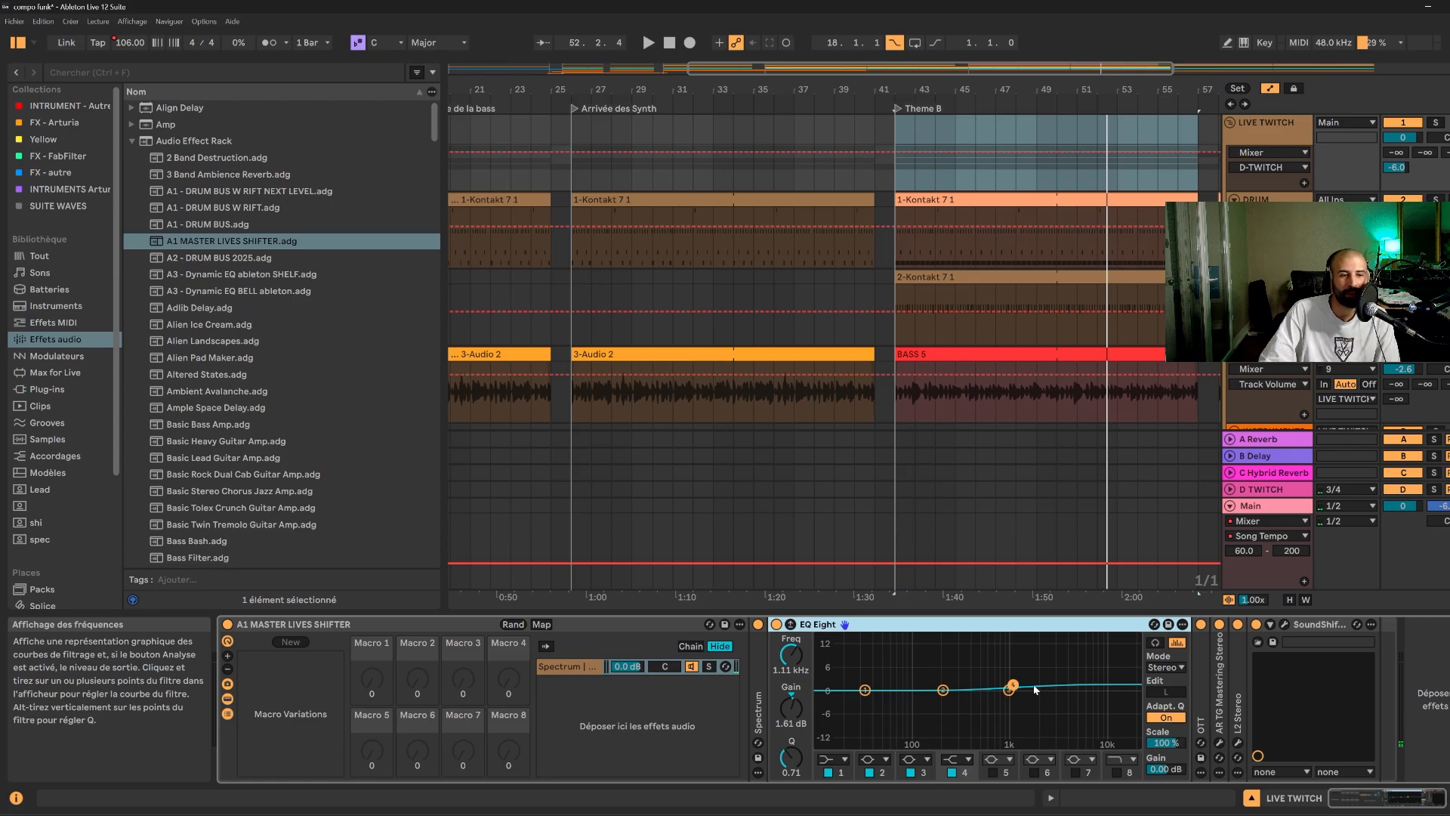
pyautogui.doubleClick(1202, 685)
pyautogui.moveTo(1339, 804); pyautogui.dragTo(1385, 804)
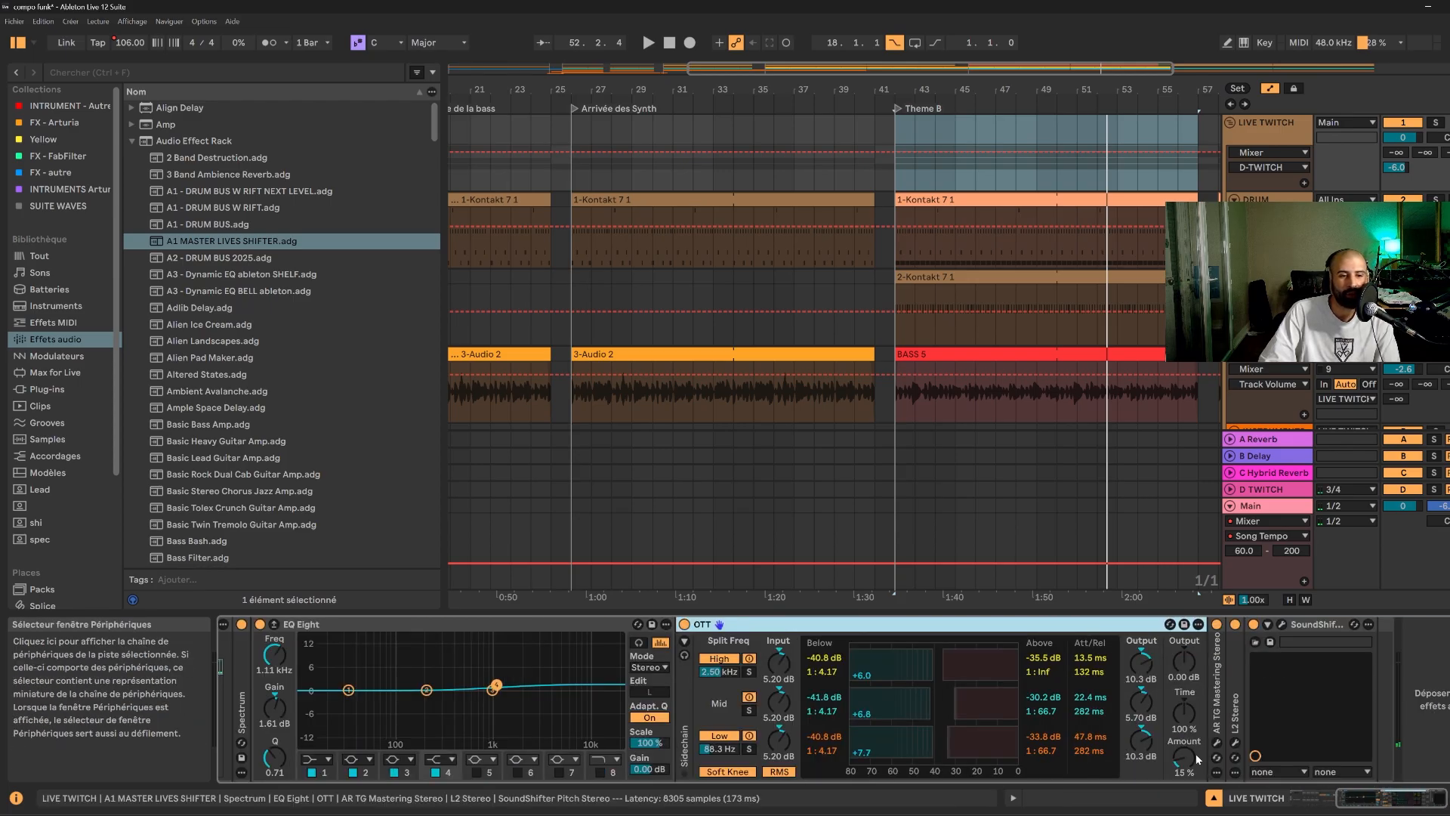
# - Inspect the AR TG Mastering plug-in's interface in the rack, close it, and open the L2 Stereo limiter's interface
pyautogui.doubleClick(1218, 701)
pyautogui.click(1244, 624)
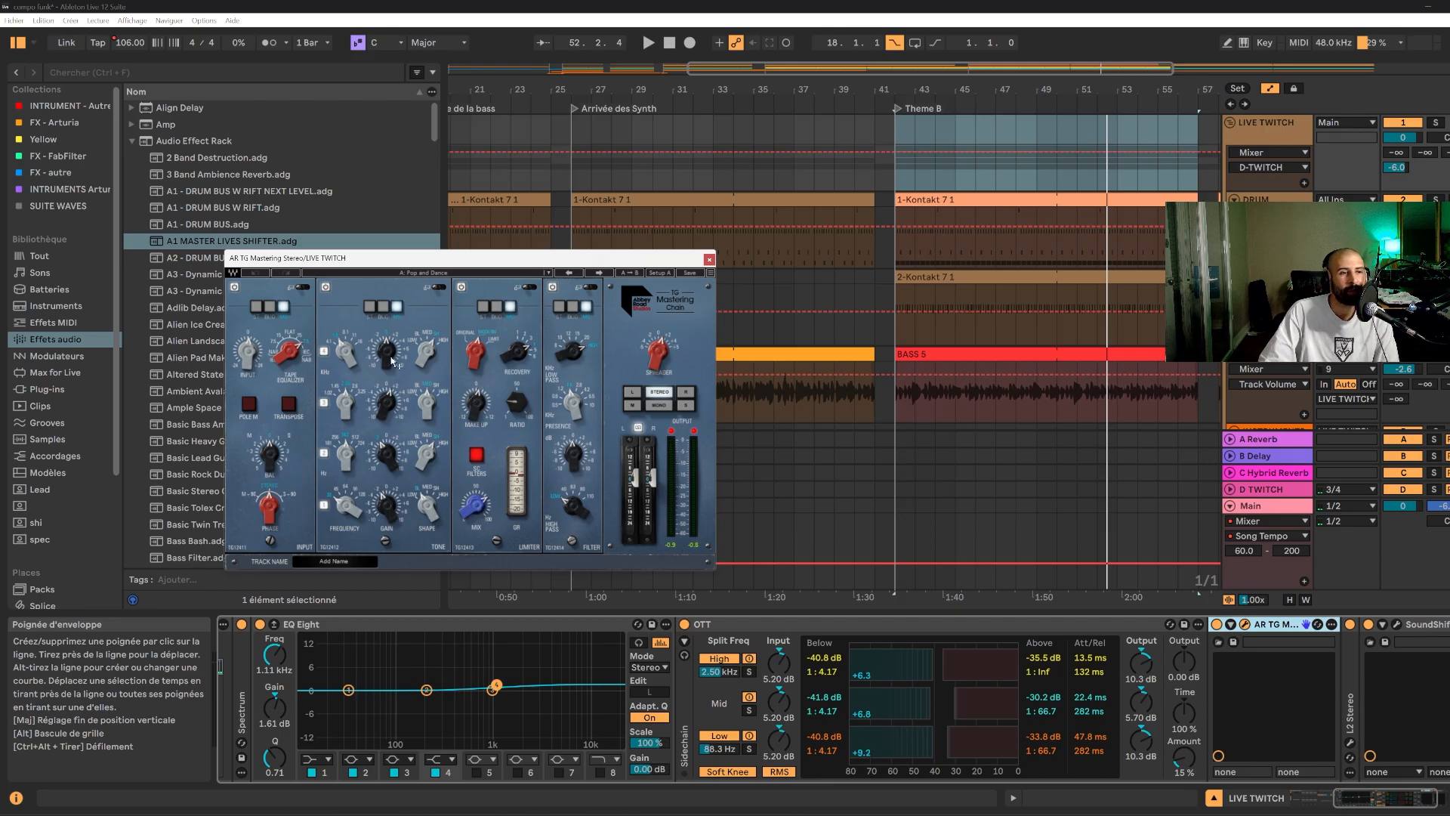
pyautogui.moveTo(412, 270); pyautogui.dragTo(607, 245)
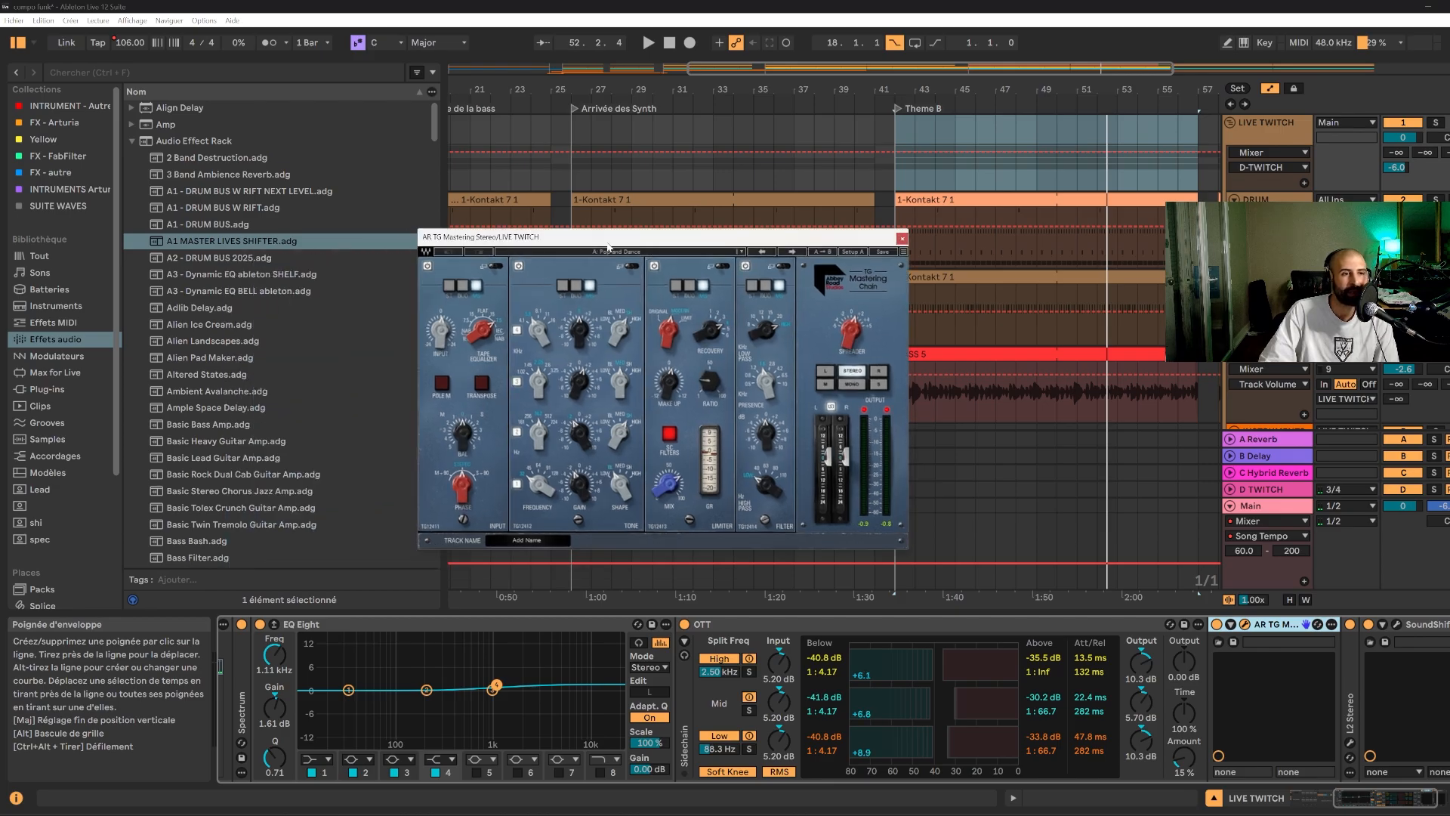
pyautogui.click(902, 238)
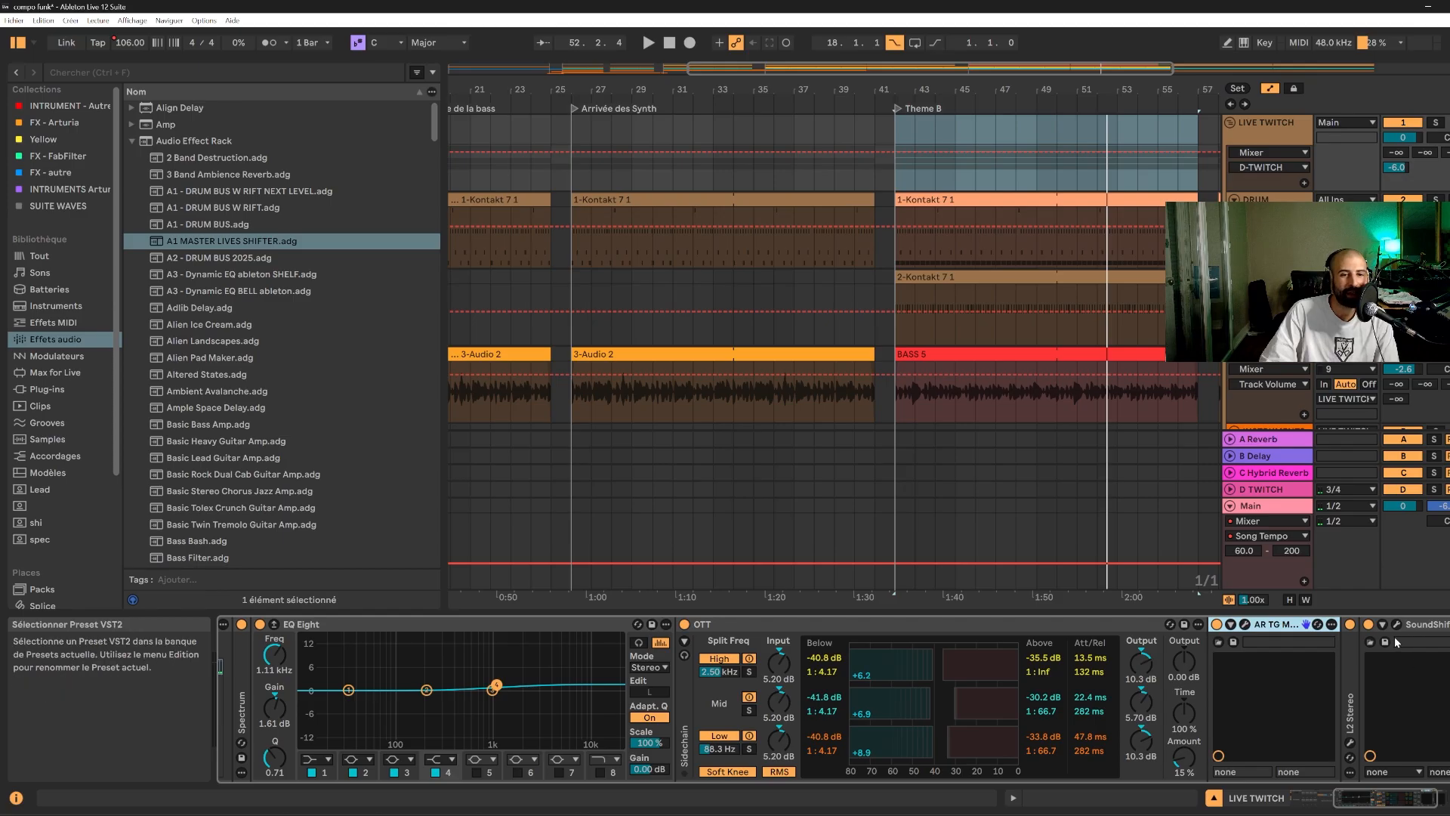
pyautogui.doubleClick(1352, 699)
pyautogui.click(1378, 624)
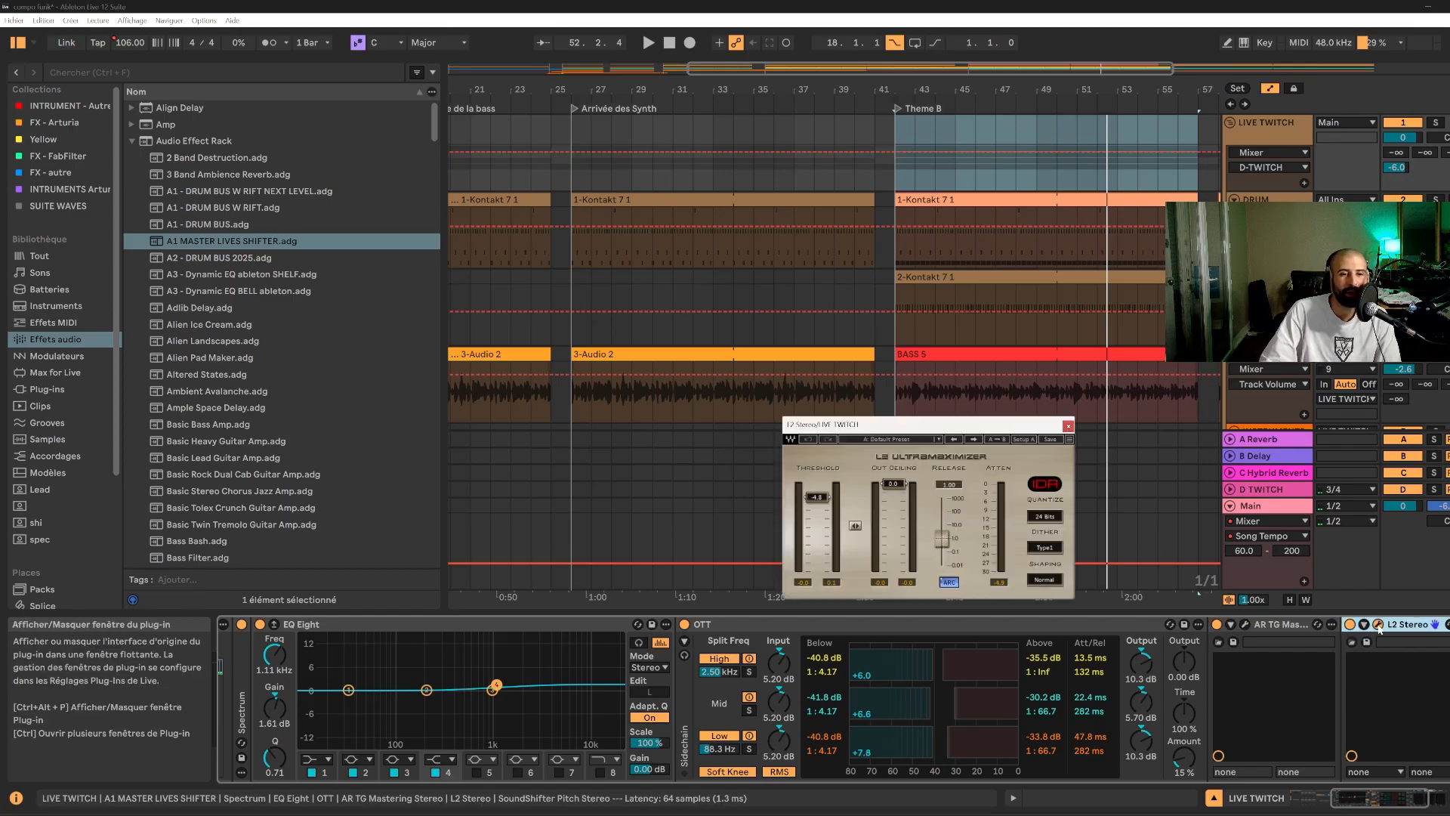
# - Close the L2 limiter's interface and open the SoundShifter Pitch plug-in's interface at the end of the rack
pyautogui.moveTo(958, 428); pyautogui.dragTo(860, 325)
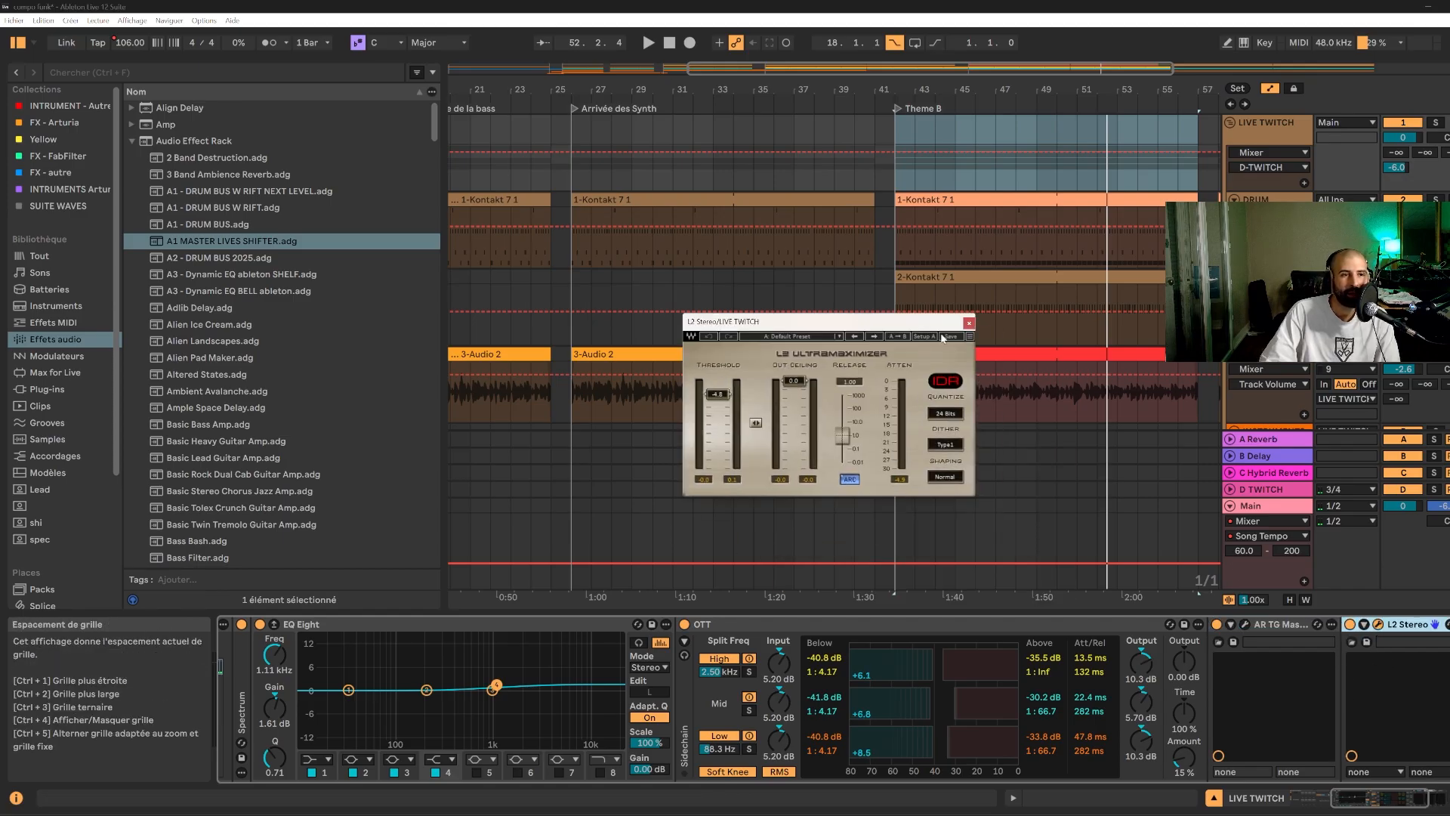
pyautogui.click(968, 323)
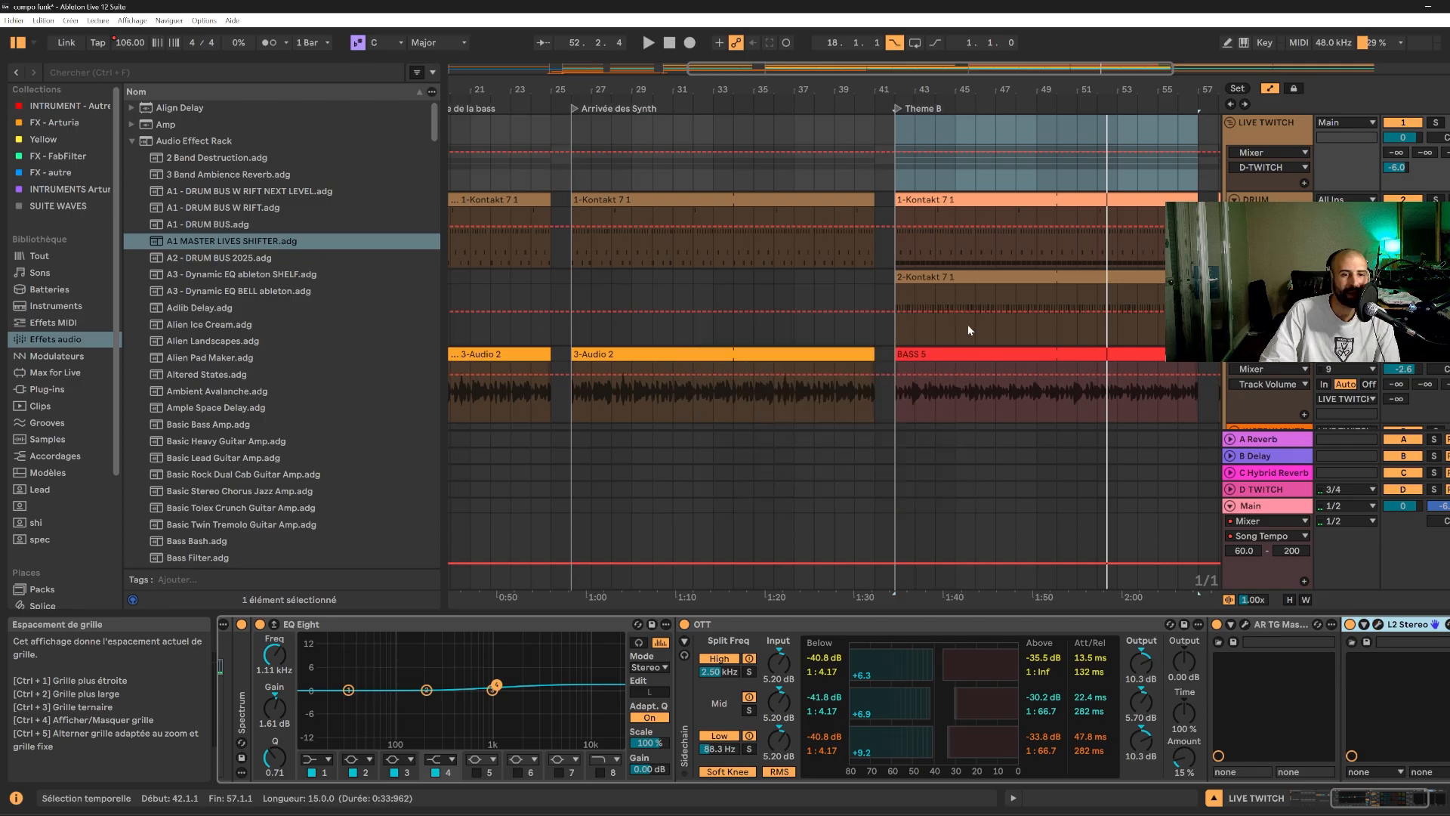
pyautogui.click(1382, 787)
pyautogui.click(1282, 623)
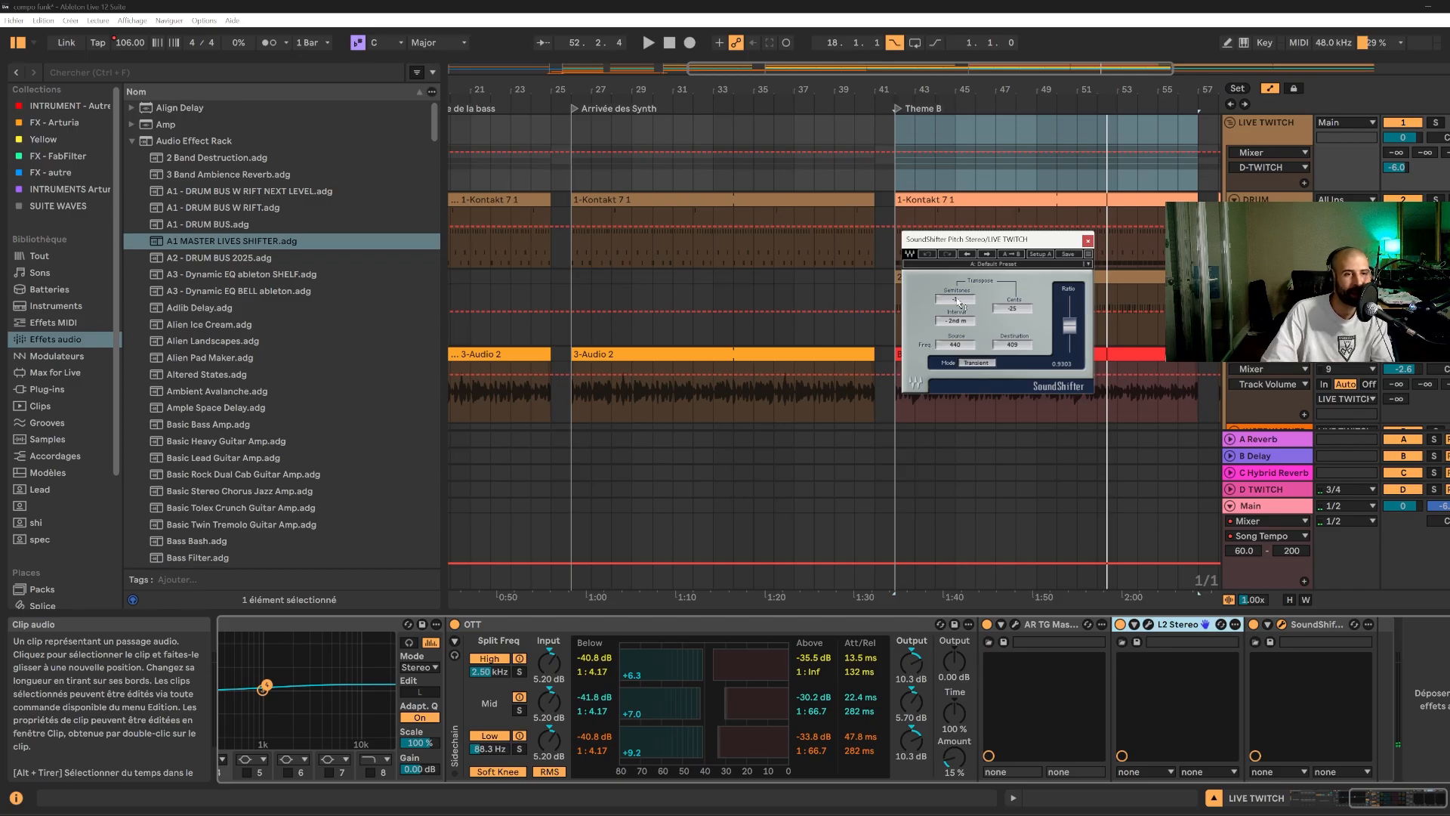
# - Audition SoundShifter's transposition at -2, 0 and 1 semitones during Theme B playback, restore -1, and close its interface
pyautogui.press('space')
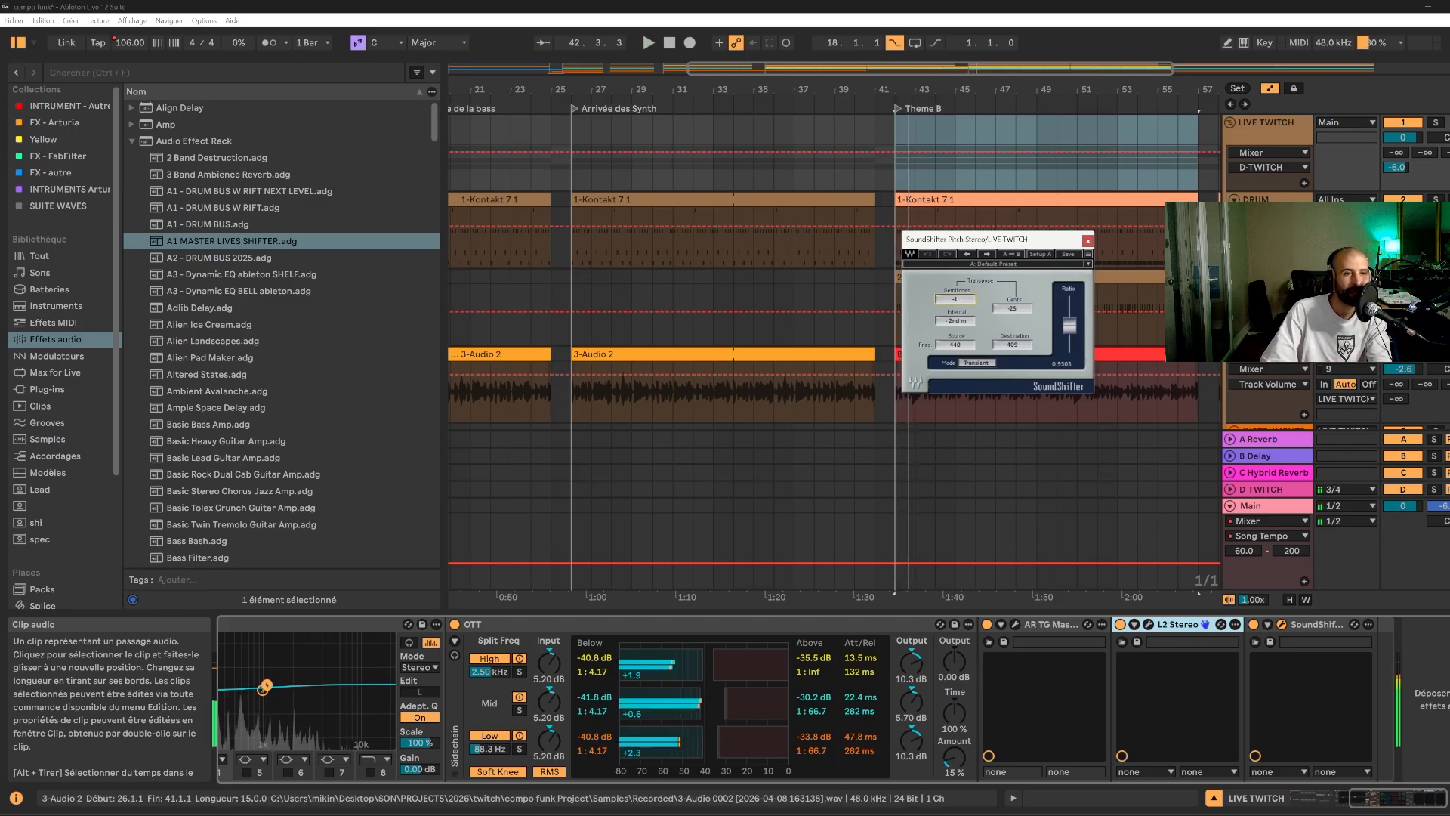
pyautogui.moveTo(958, 302); pyautogui.dragTo(957, 308)
pyautogui.press('space')
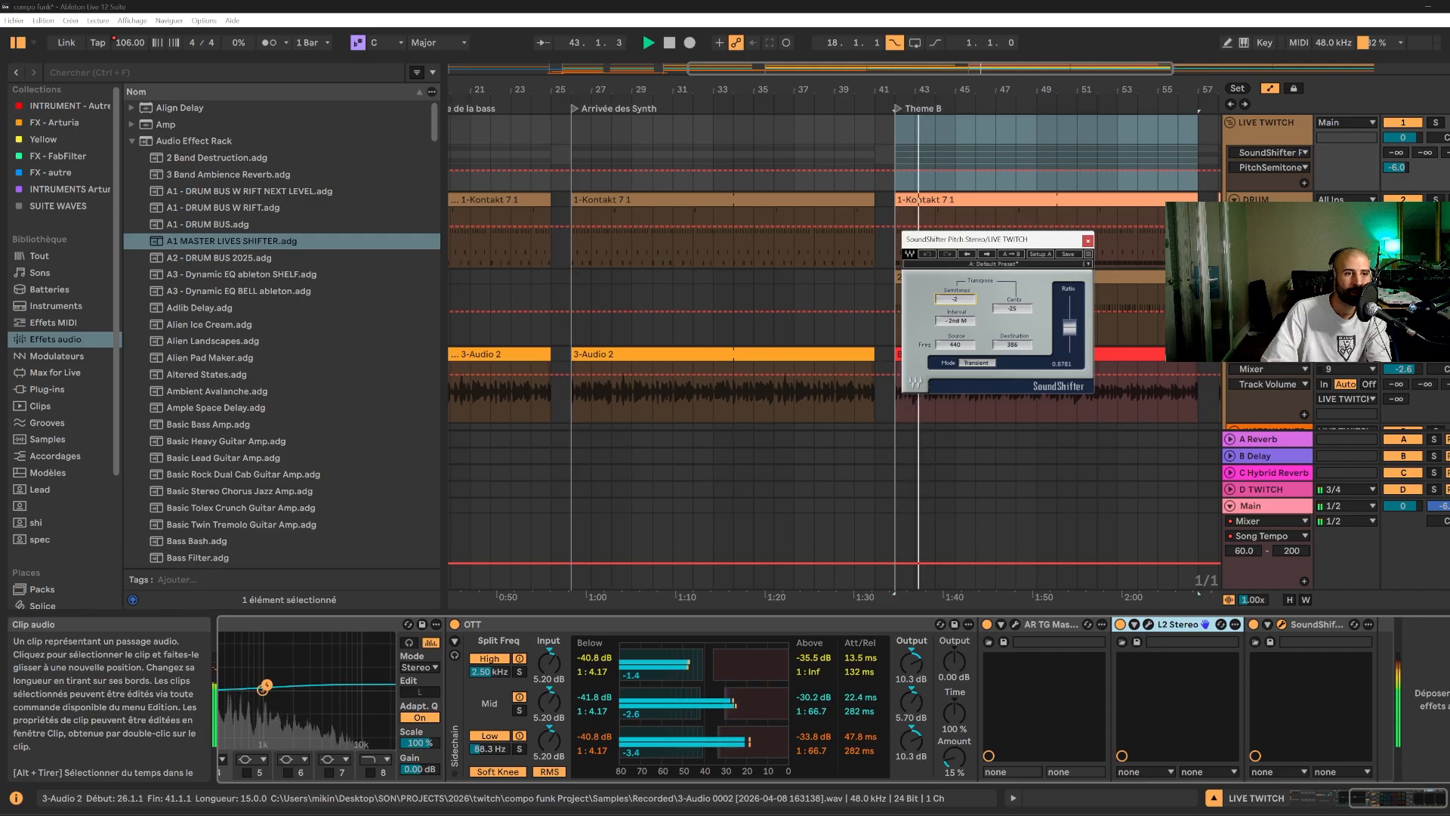
pyautogui.moveTo(957, 305); pyautogui.dragTo(957, 299)
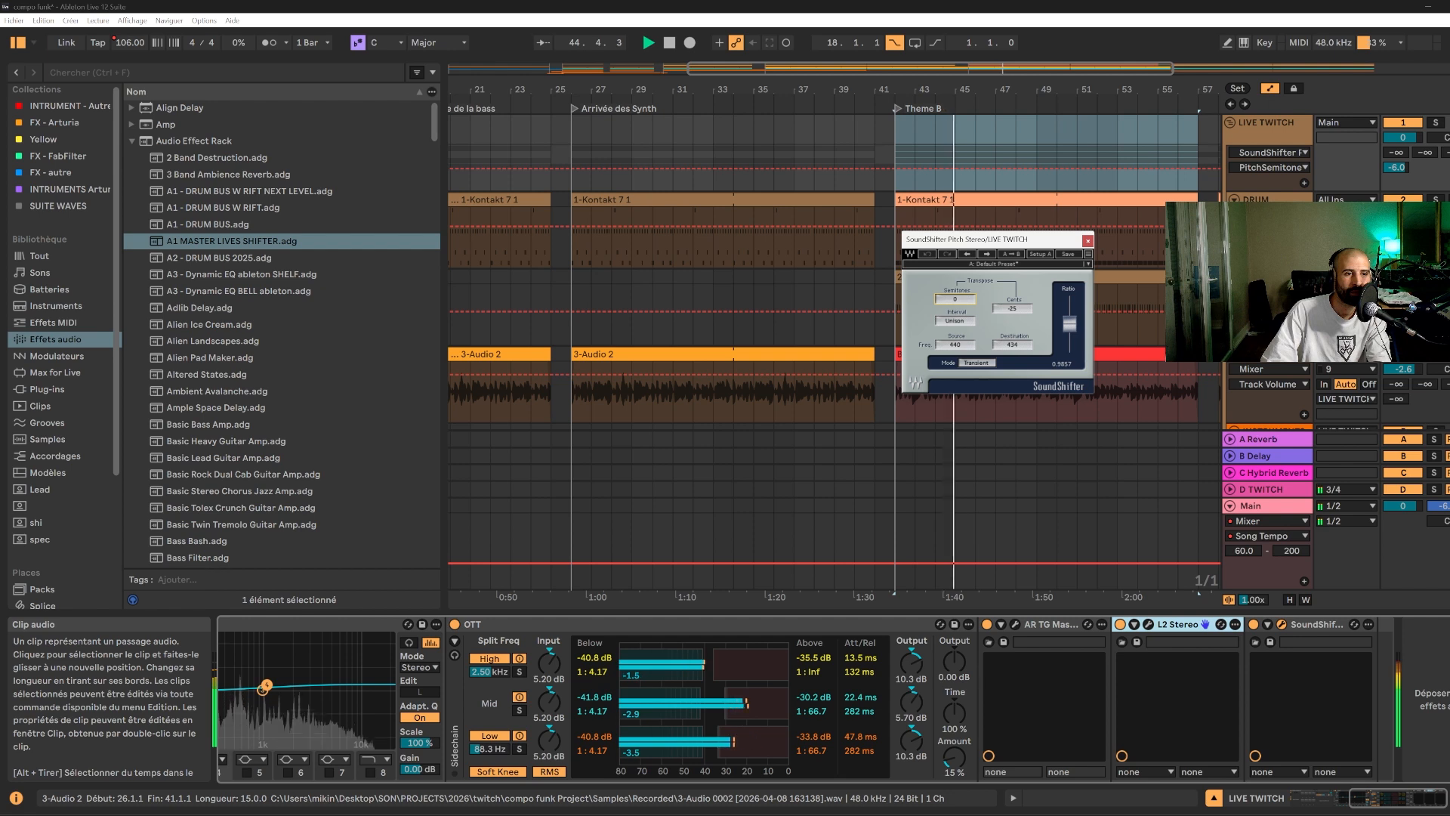
pyautogui.moveTo(957, 300); pyautogui.dragTo(958, 294)
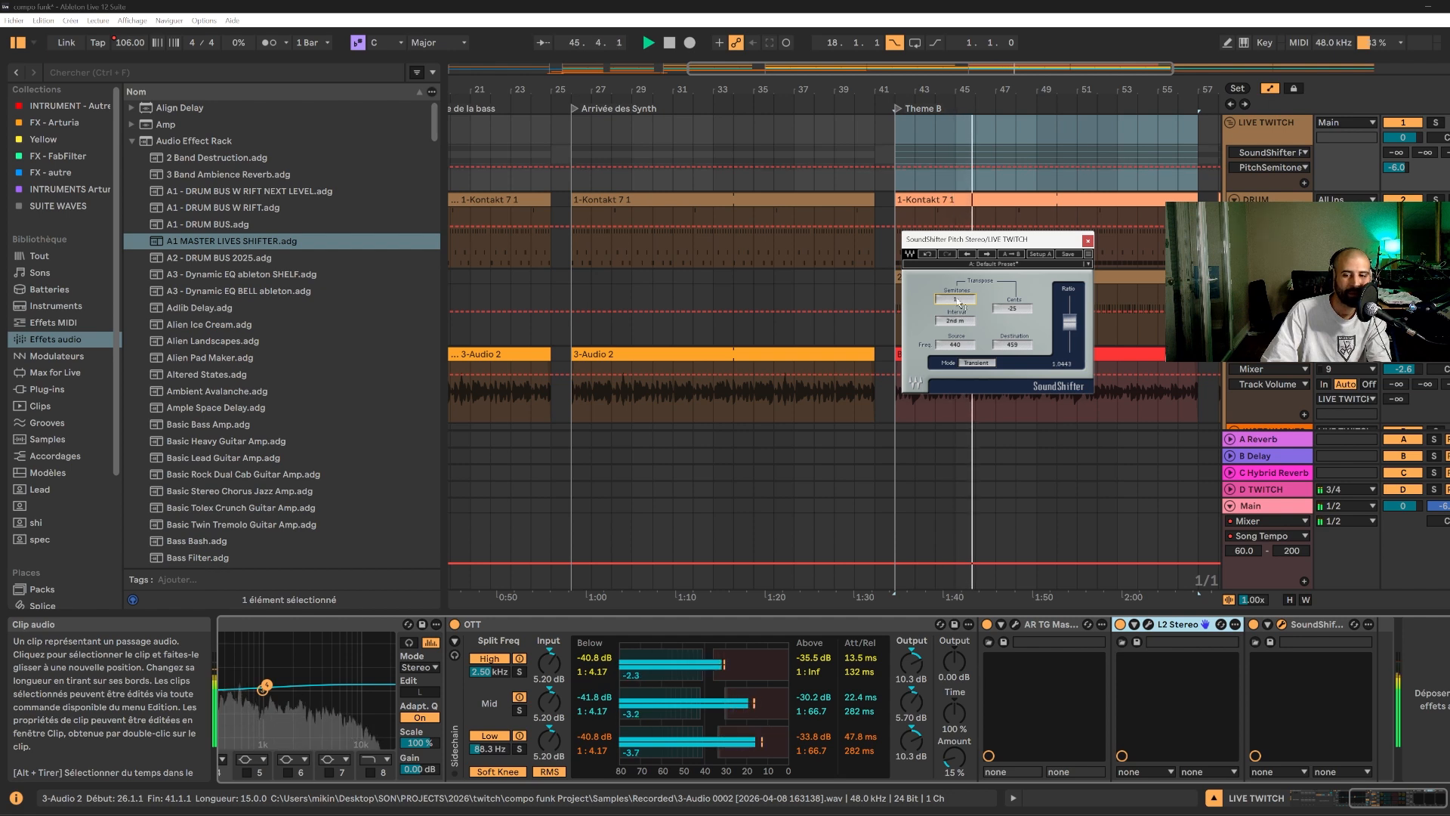
pyautogui.press('space')
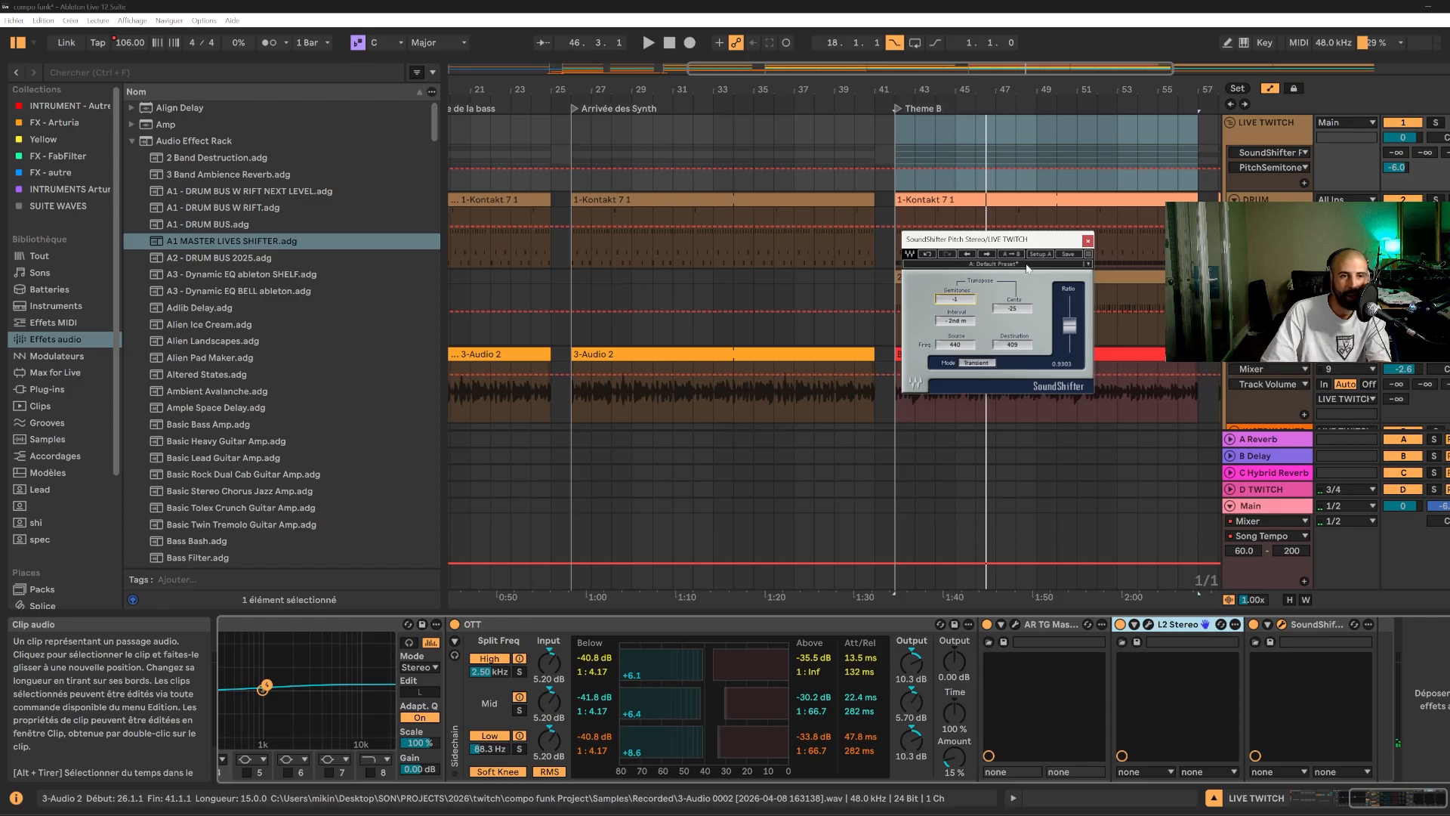
pyautogui.click(1089, 241)
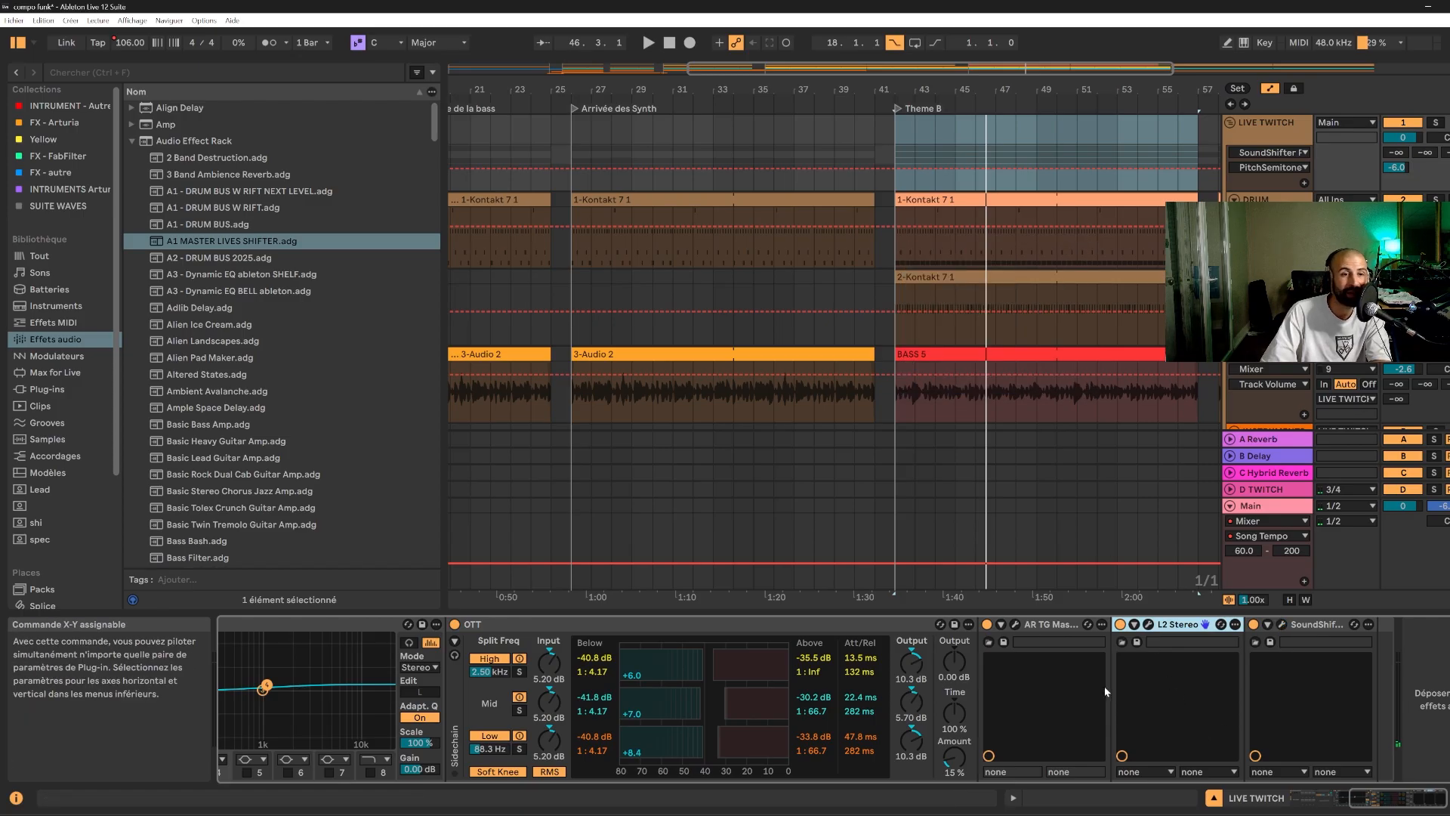
# - Play the arrangement from the Arrivée de la bass marker on the DRUM track
pyautogui.click(894, 251)
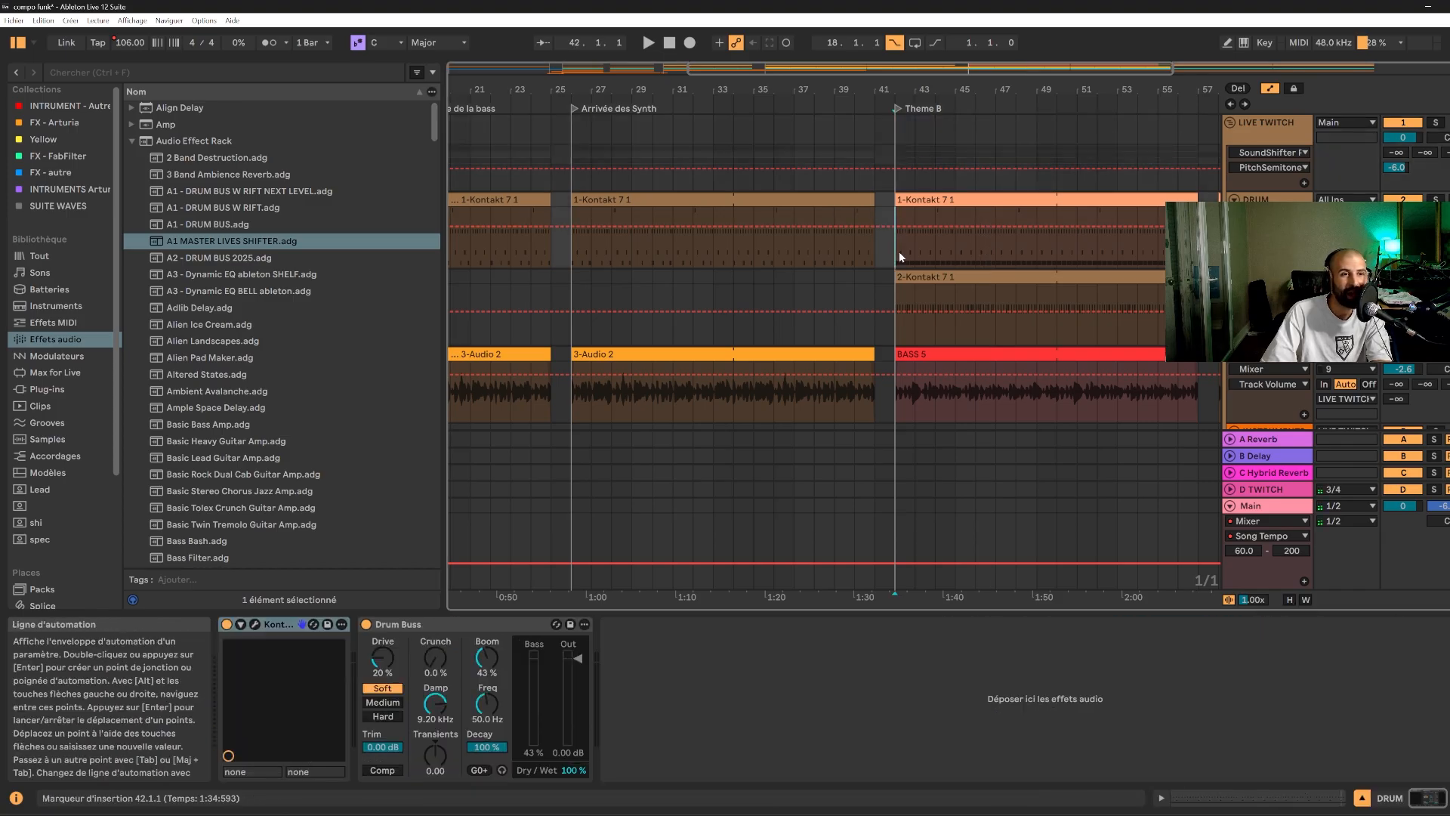
pyautogui.click(896, 136)
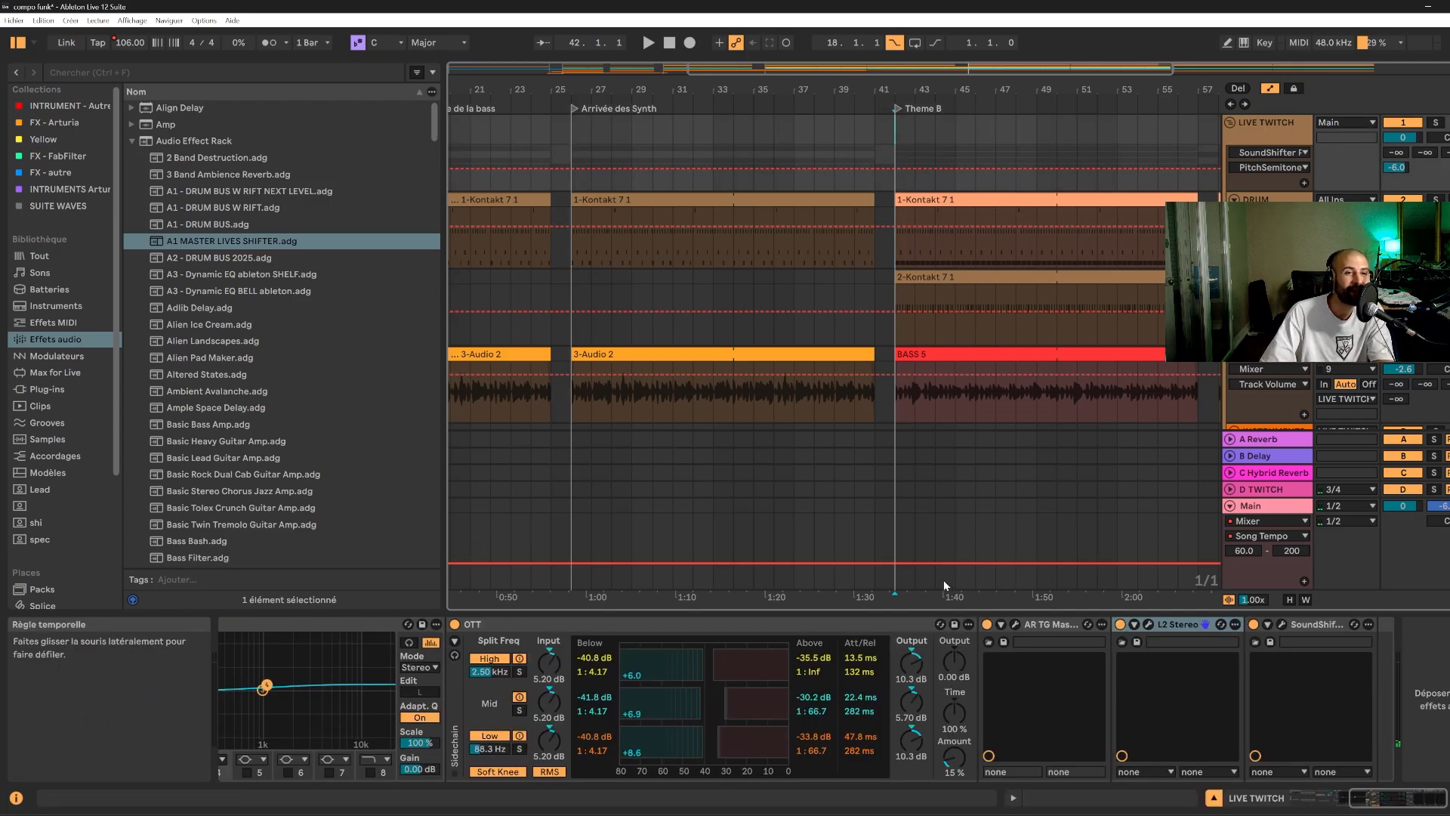
pyautogui.moveTo(818, 68); pyautogui.dragTo(689, 69)
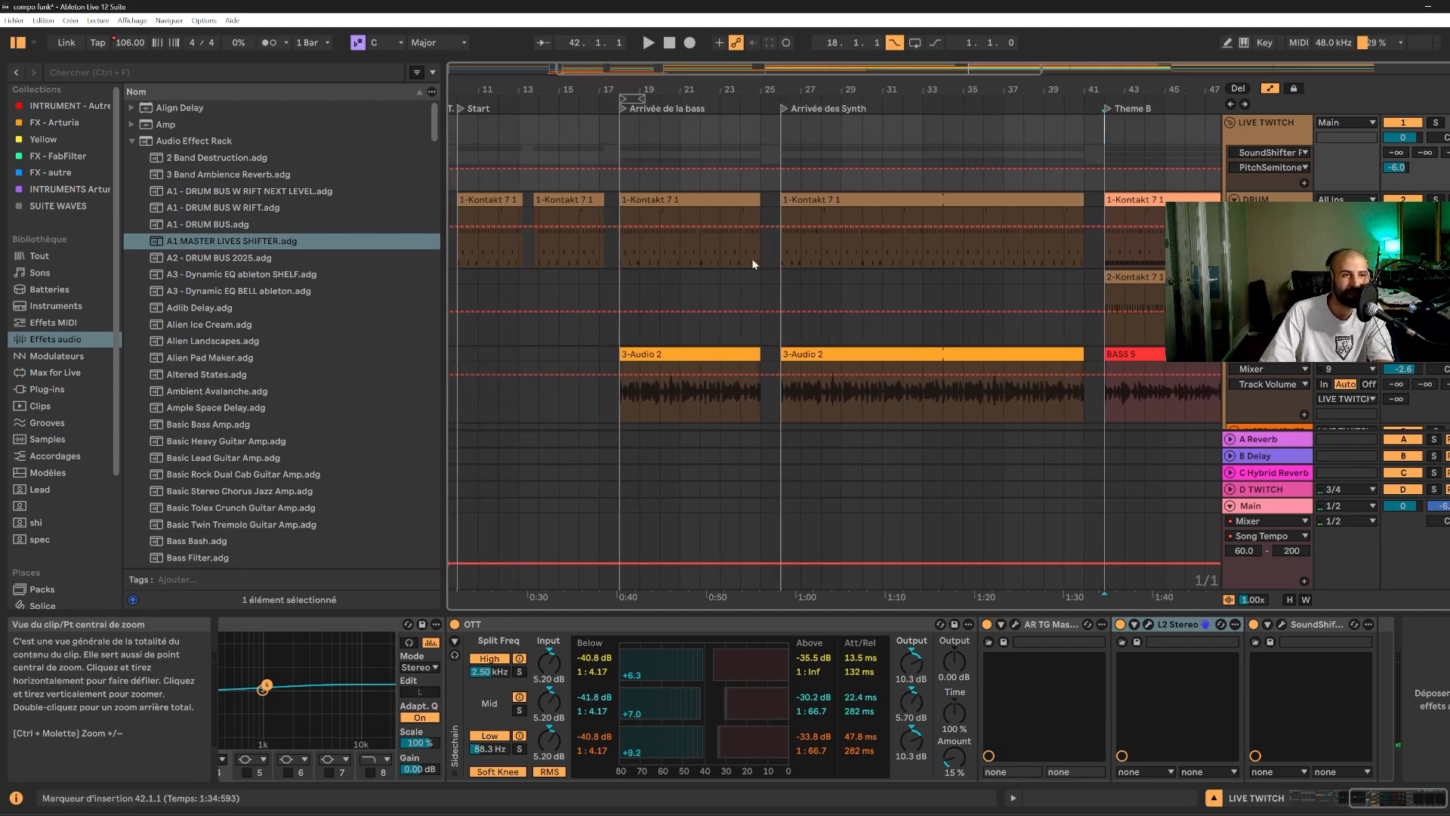
pyautogui.click(780, 255)
pyautogui.click(799, 312)
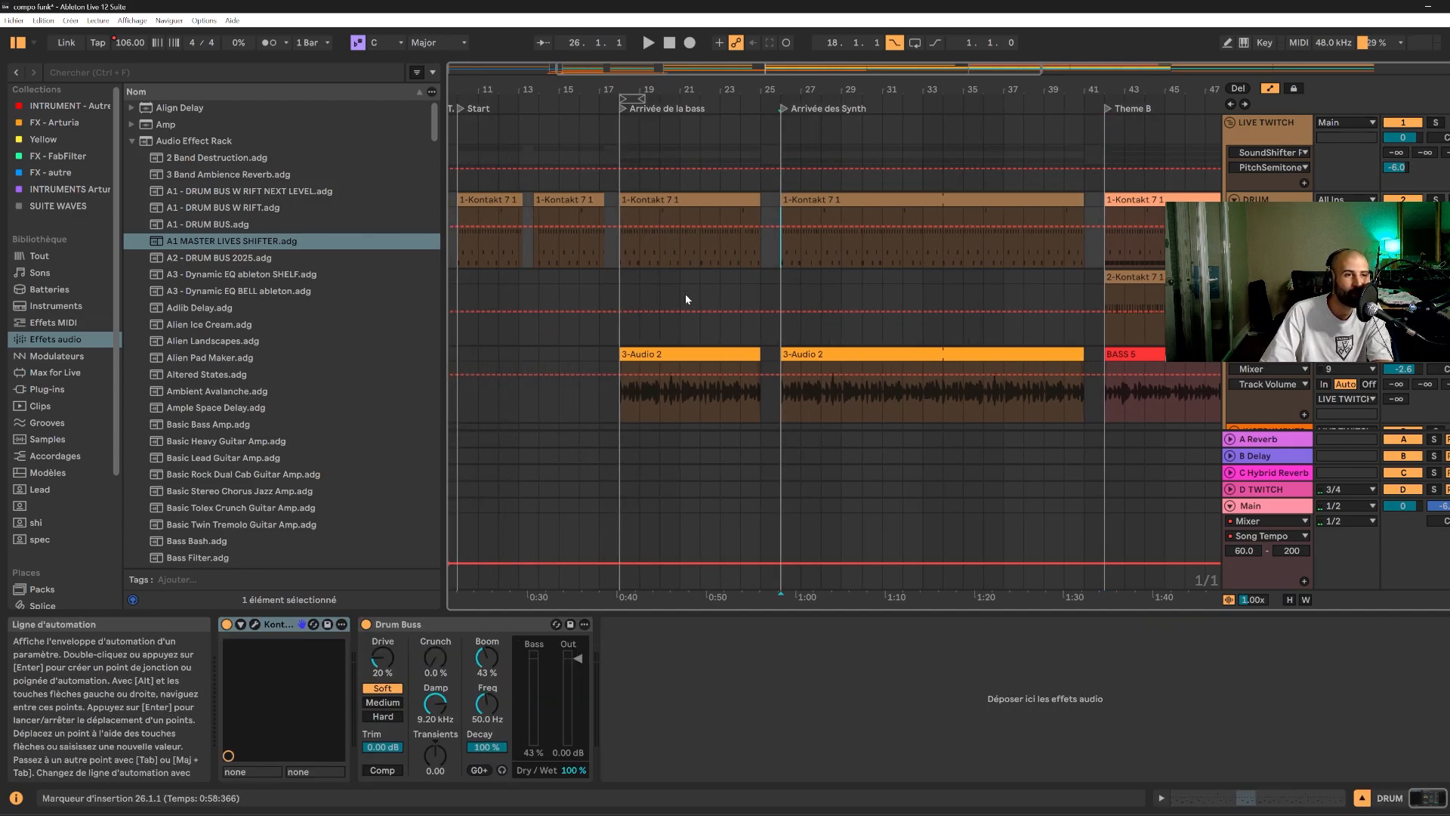
pyautogui.click(615, 240)
pyautogui.press('space')
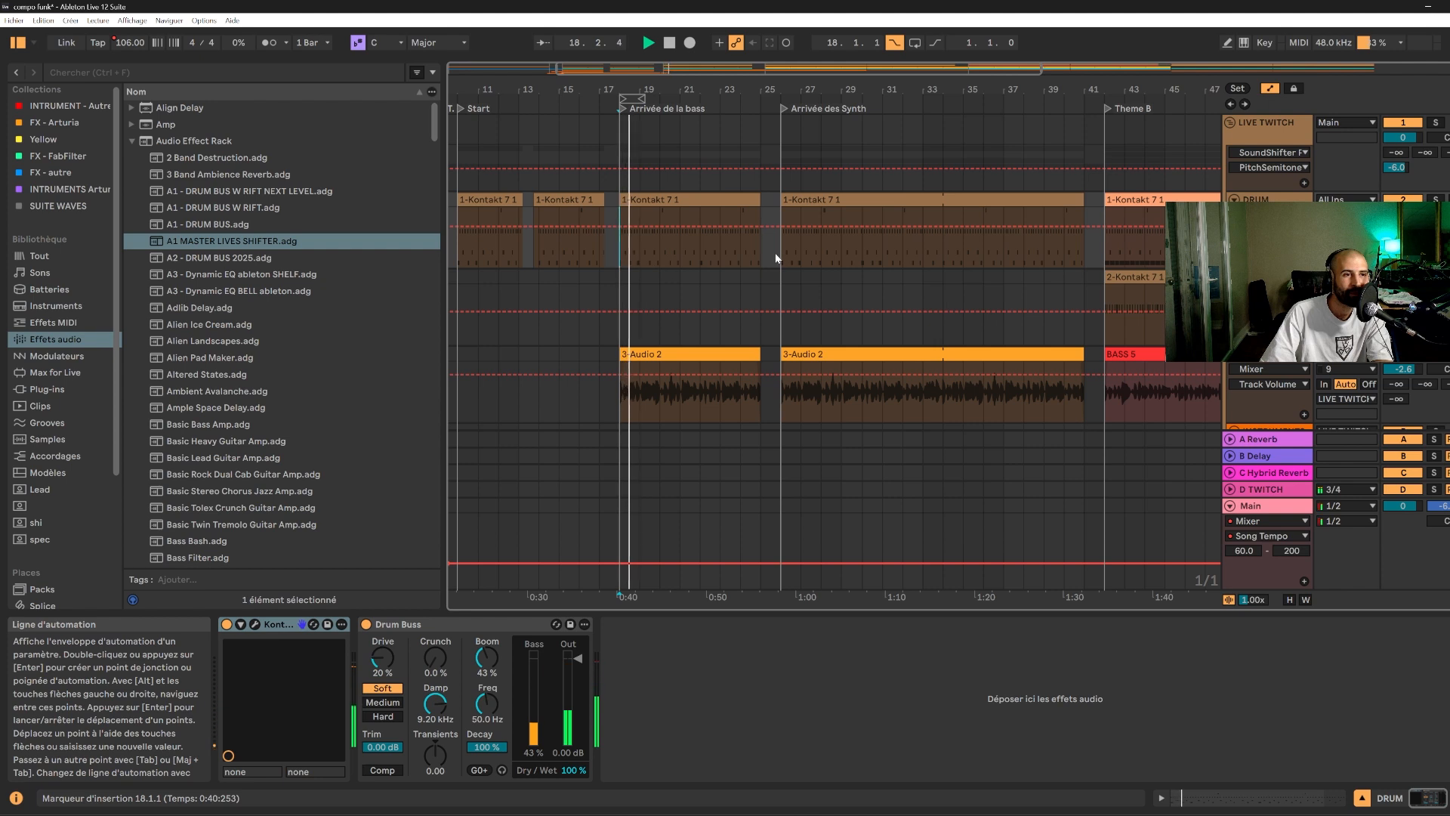
# - Examine the instrument tracks during playback into Arrivée des Synth and set the insertion point at the start of the 7-DX7 V 1 clip
pyautogui.moveTo(646, 81); pyautogui.dragTo(816, 134)
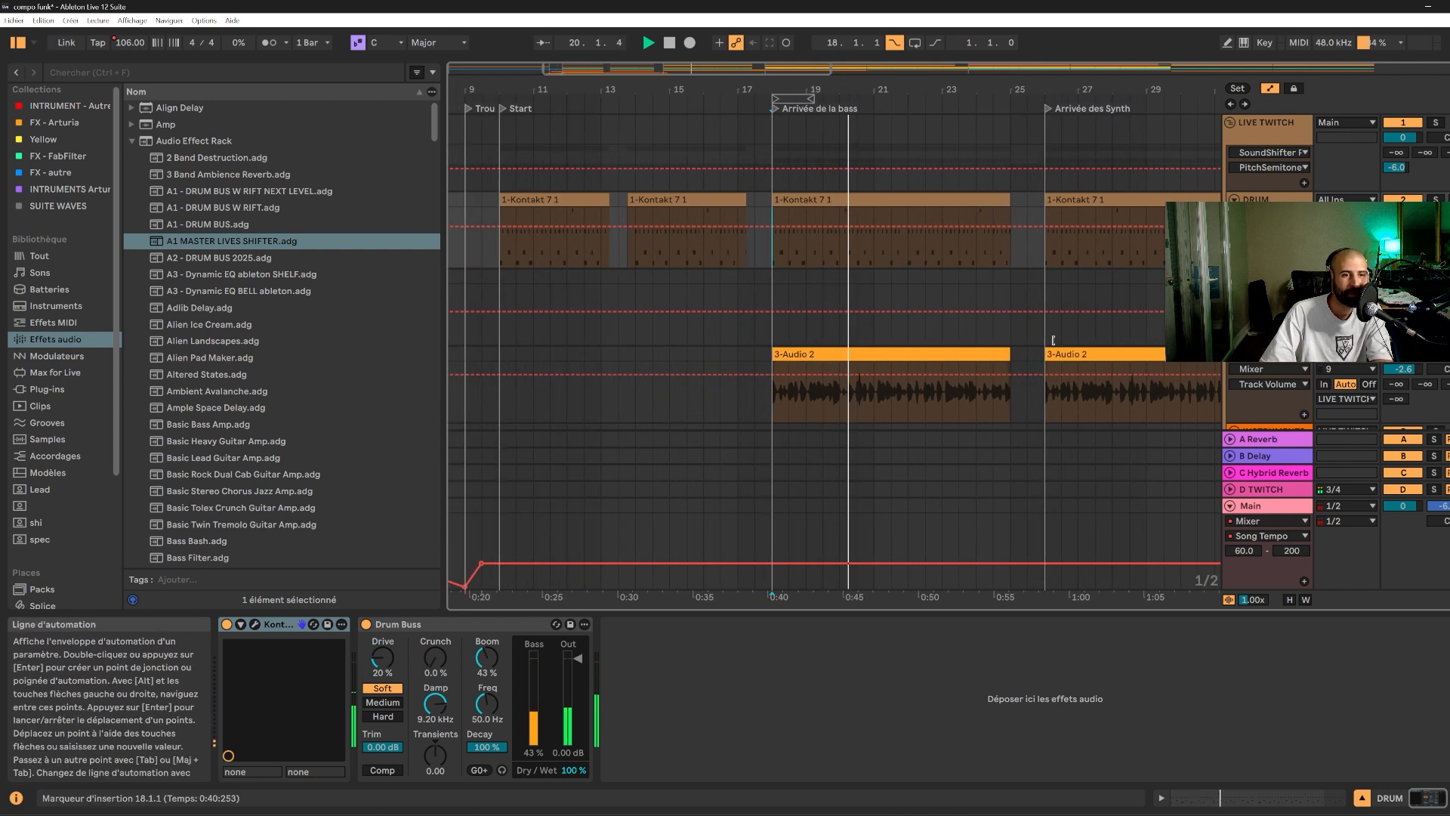
pyautogui.scroll(-8, 1053, 343)
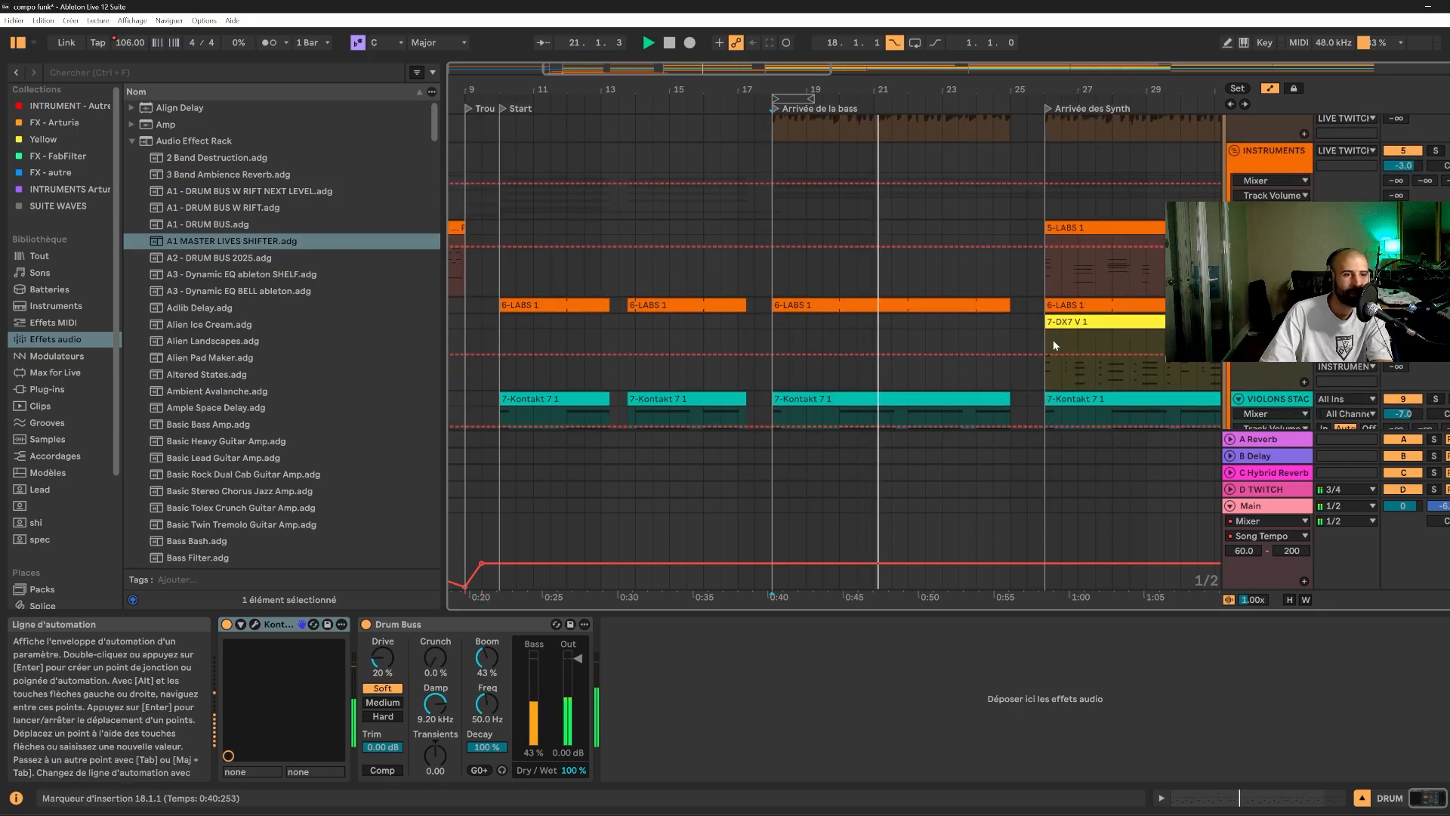
pyautogui.scroll(-3, 1053, 340)
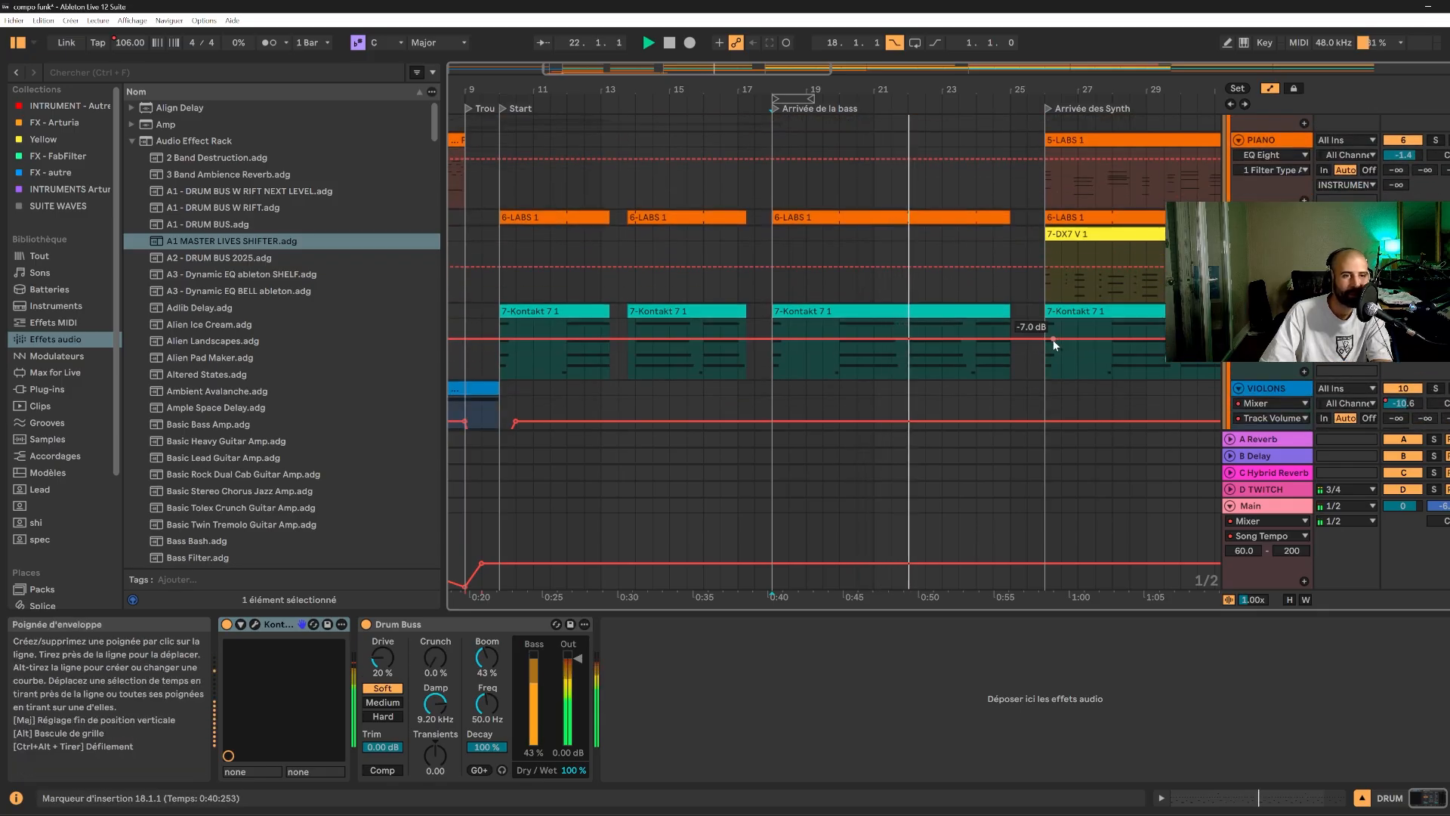
pyautogui.scroll(-7, 1052, 340)
pyautogui.scroll(10, 1052, 349)
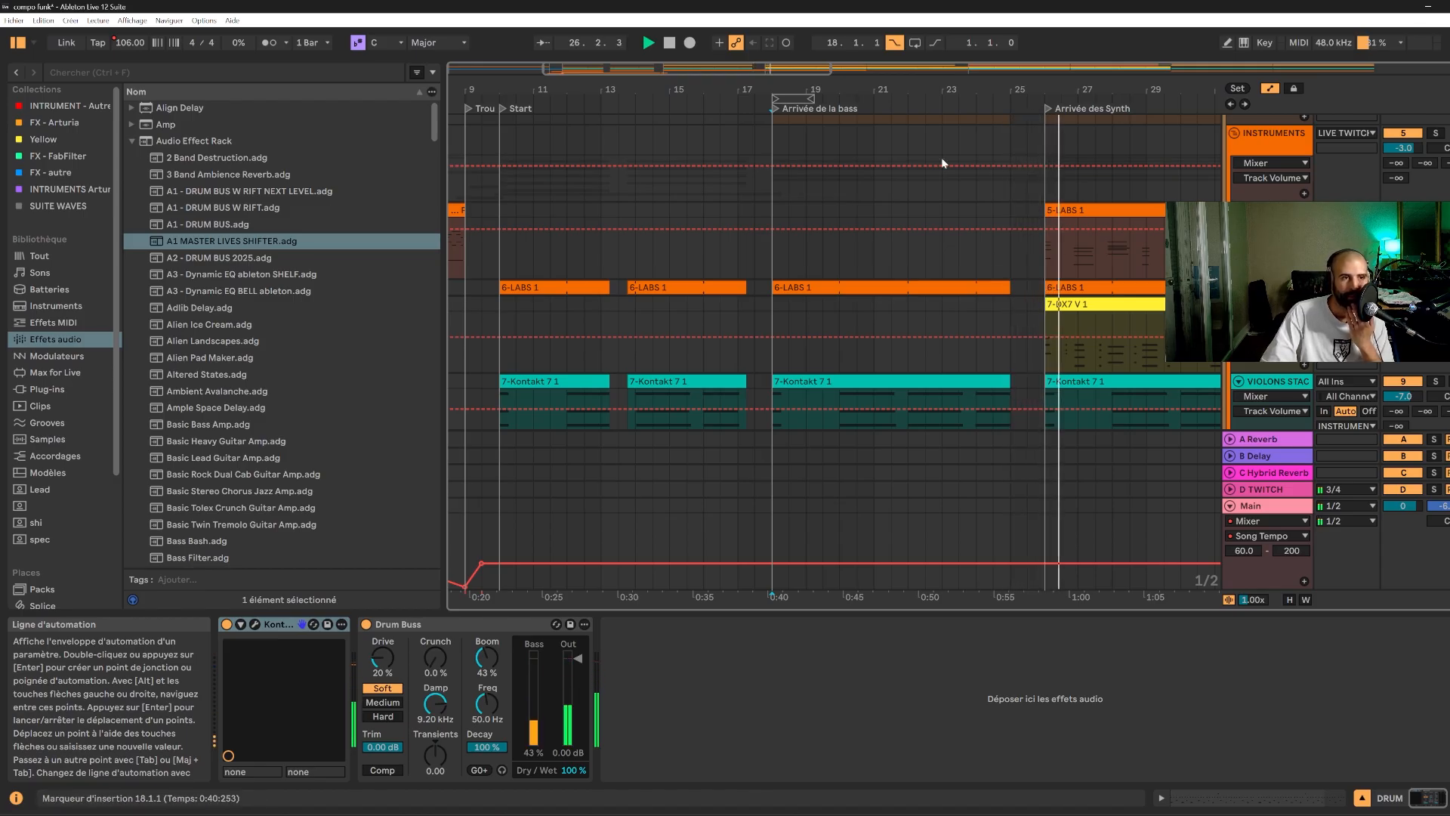
pyautogui.moveTo(739, 72); pyautogui.dragTo(888, 67)
pyautogui.scroll(-2, 1146, 369)
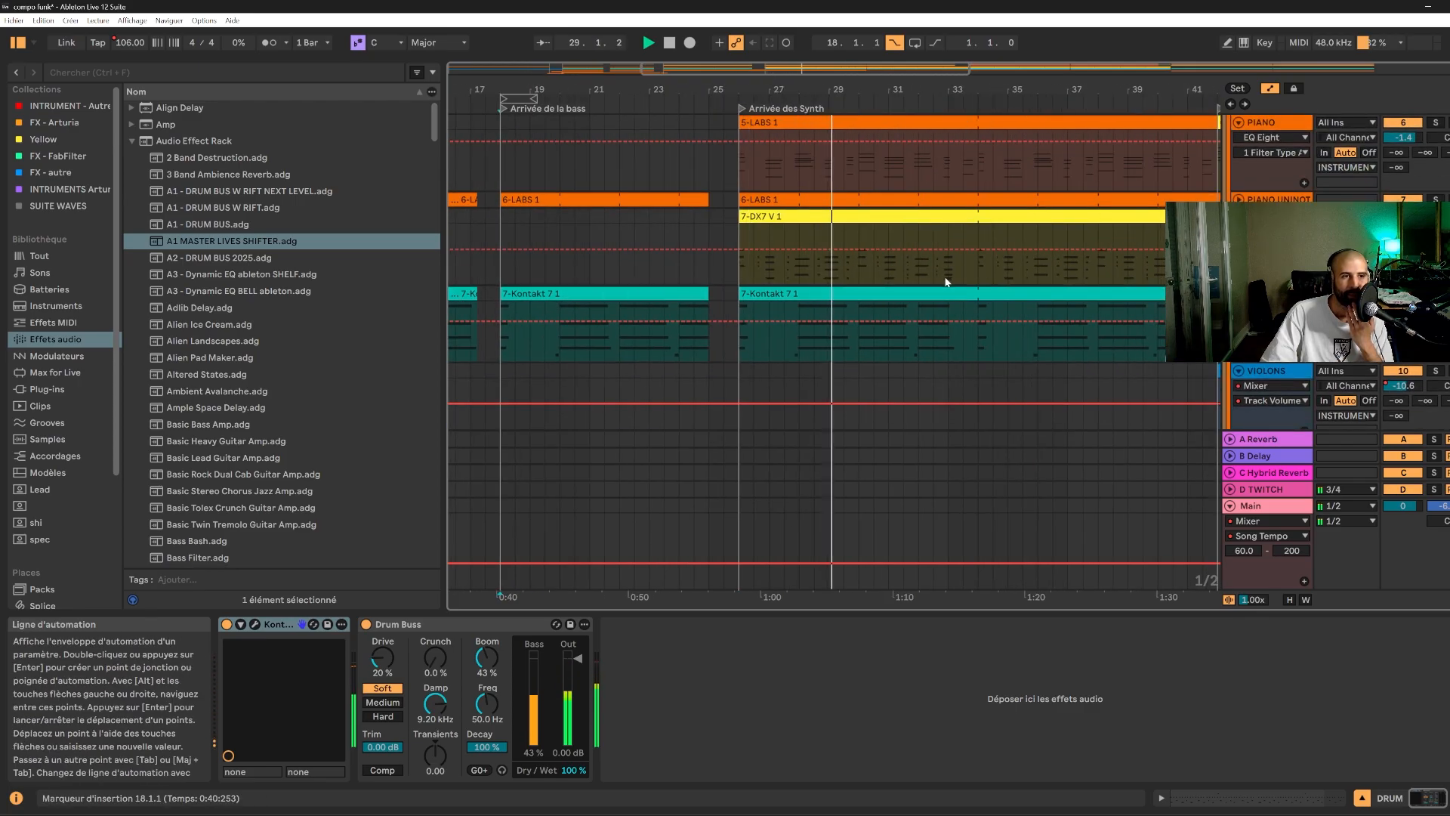
pyautogui.click(742, 273)
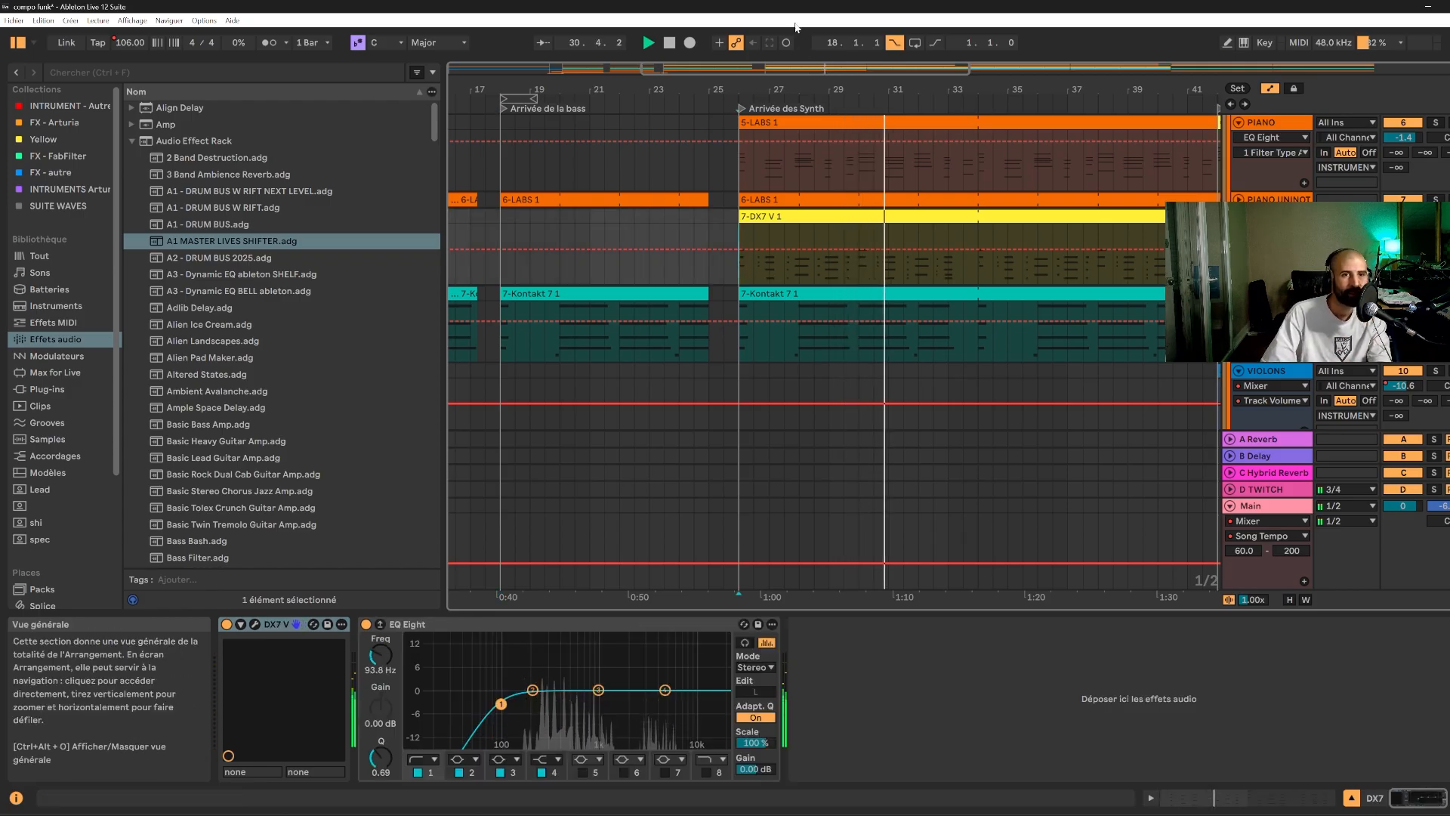
# - Hide the automation lanes and show the arrangement from INTRO to beyond Theme B with playback stopped
pyautogui.press('a')
pyautogui.moveTo(716, 88); pyautogui.dragTo(676, 26)
pyautogui.scroll(3, 836, 362)
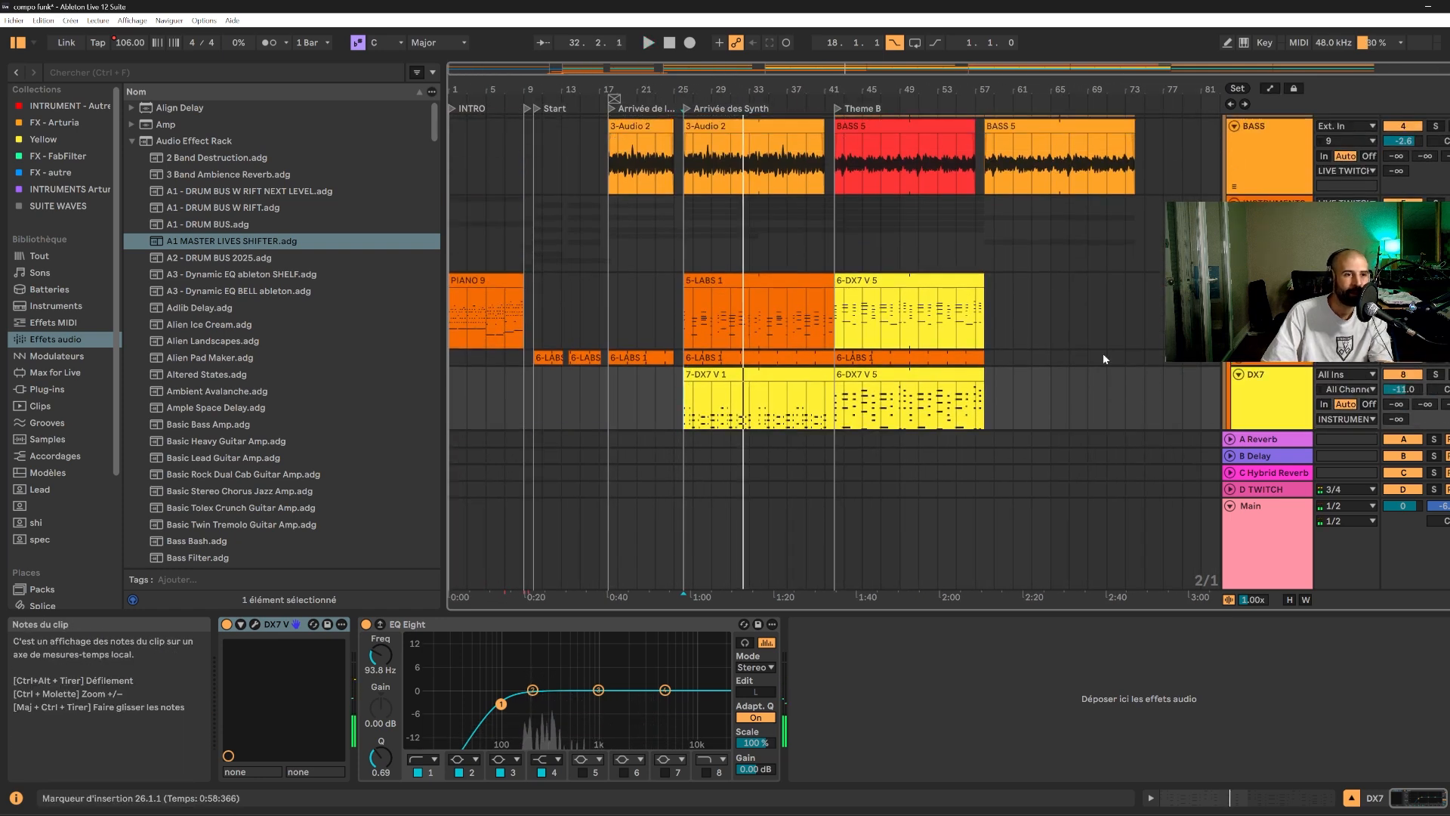
# - Inspect the guitar clips in the Arrivée des Synth section and set the insertion point at that section's start
pyautogui.click(683, 216)
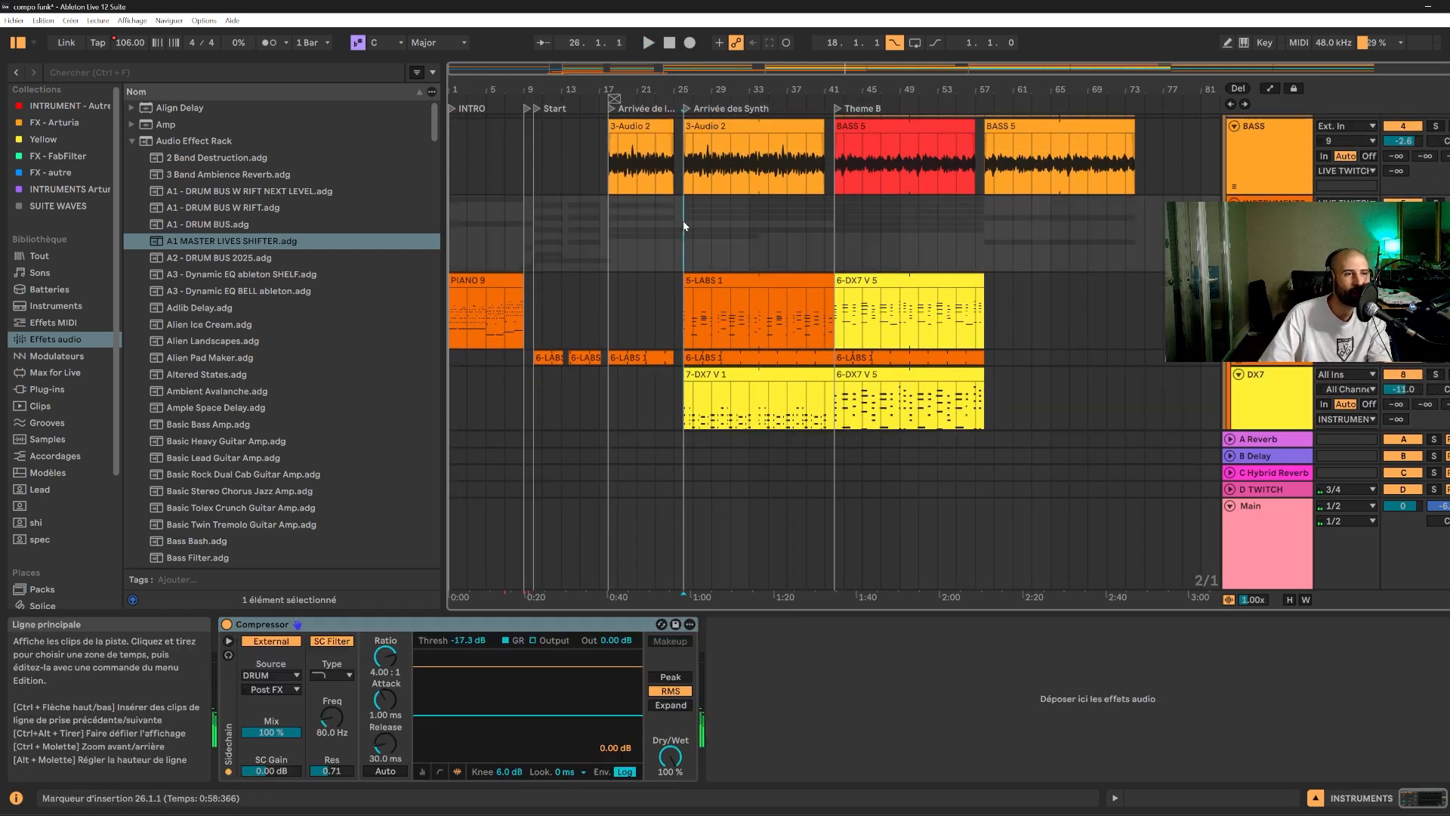
pyautogui.scroll(-5, 684, 227)
pyautogui.scroll(-3, 683, 254)
pyautogui.click(721, 210)
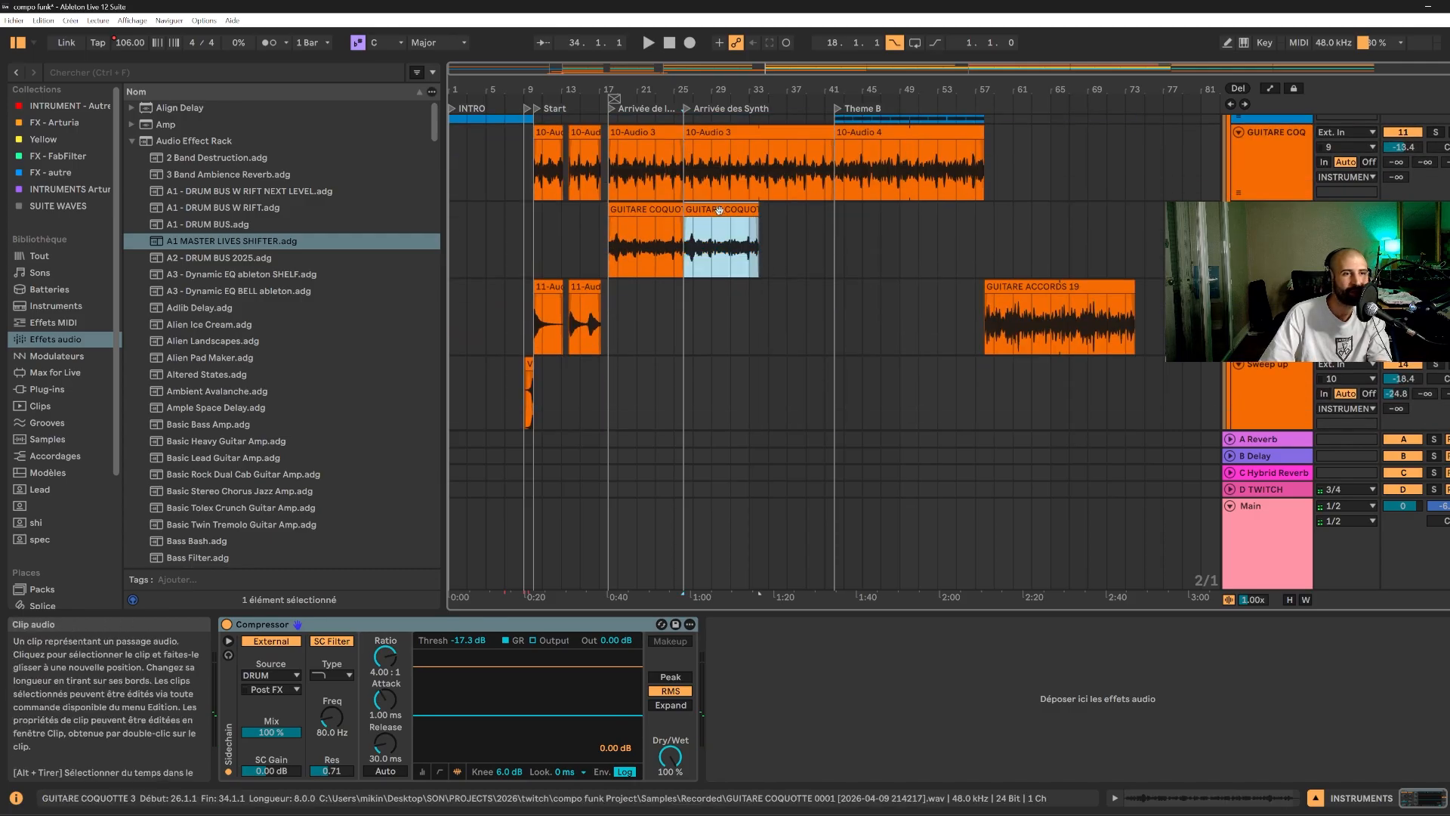
pyautogui.click(722, 134)
pyautogui.click(720, 210)
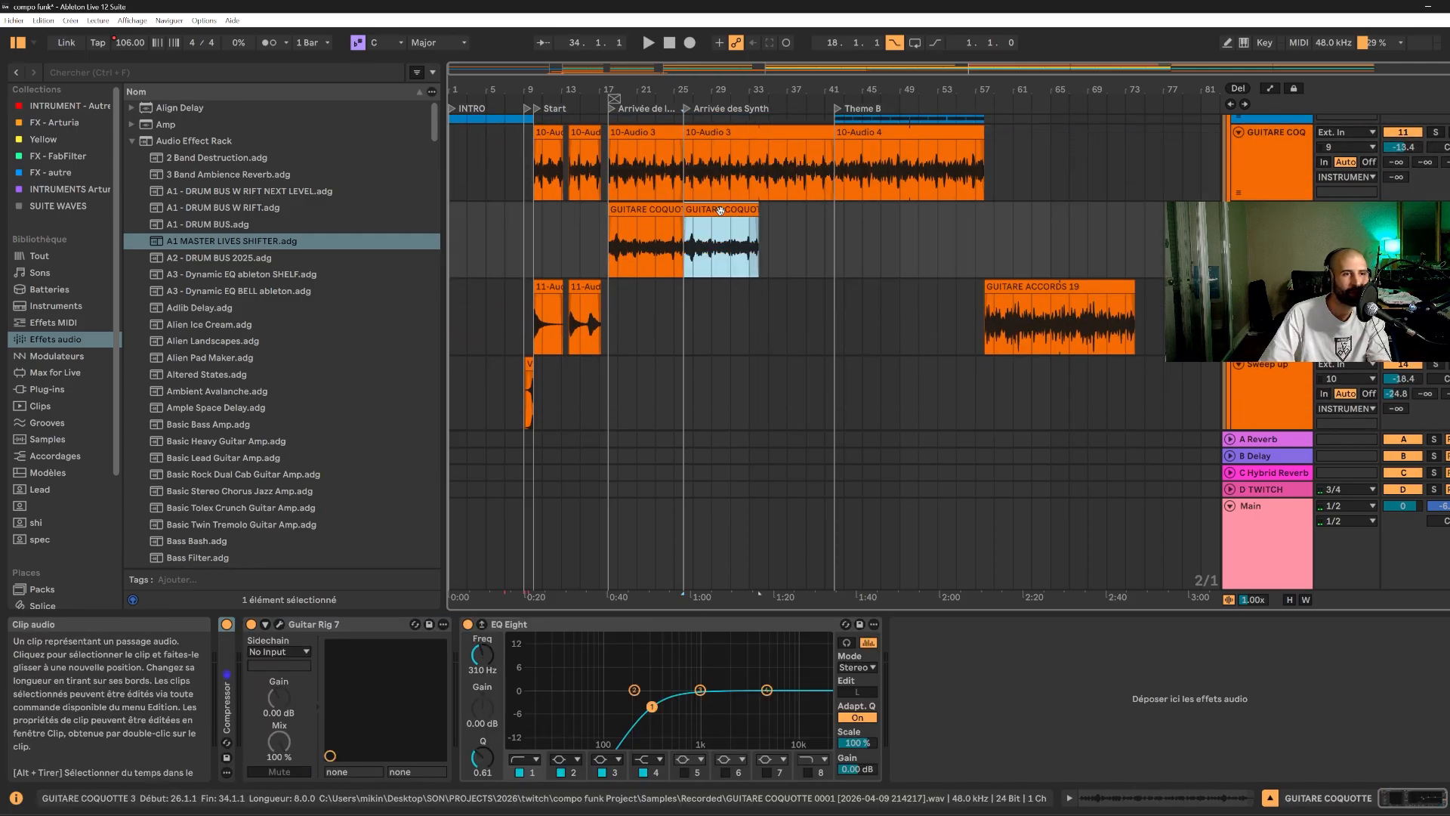
pyautogui.click(686, 167)
pyautogui.scroll(2, 703, 189)
pyautogui.scroll(6, 717, 229)
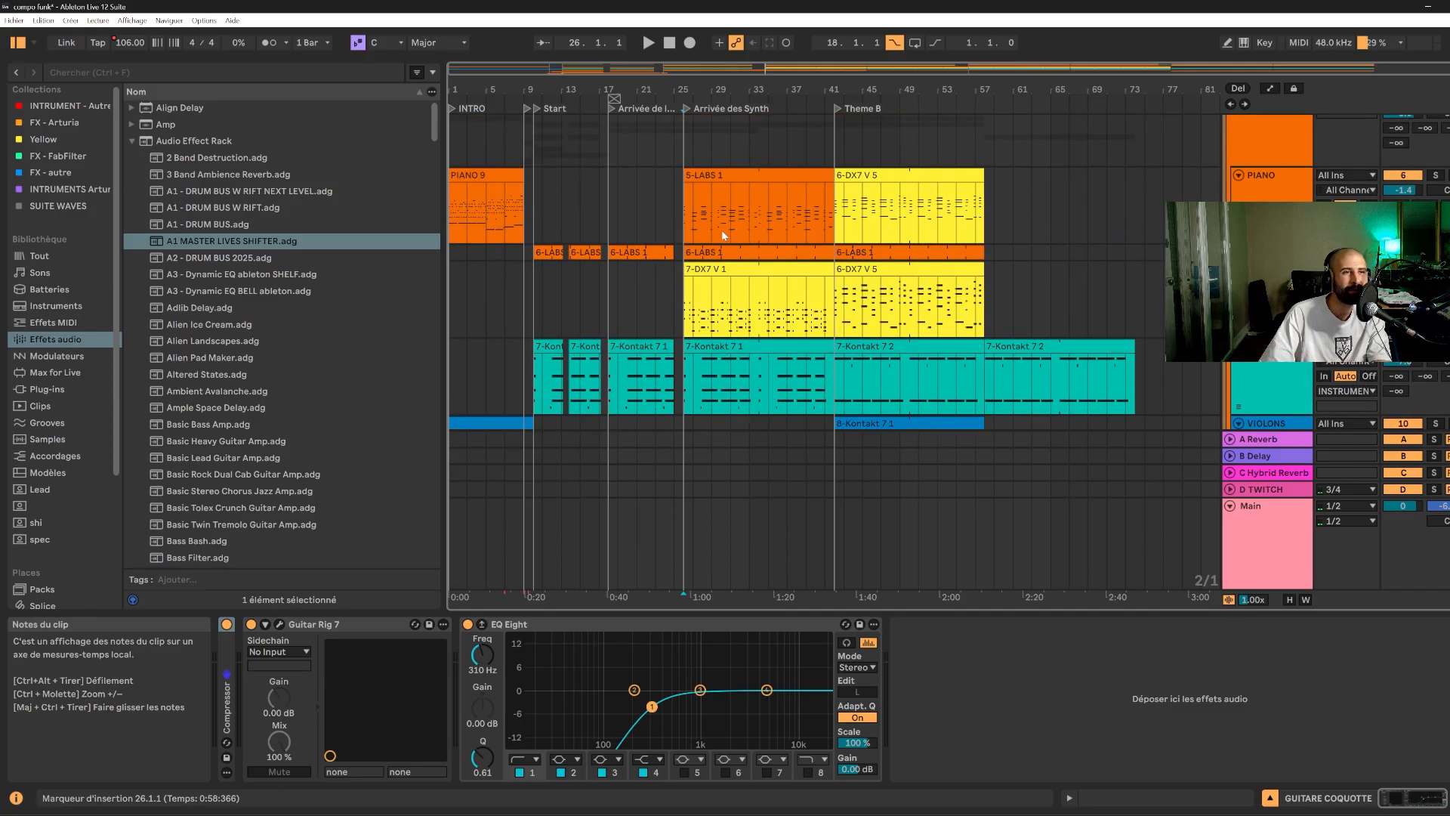
# - Solo the PIANO track and listen to Arrivée des Synth, repeating the check with PIANO UNINOTE soloed
pyautogui.click(1435, 228)
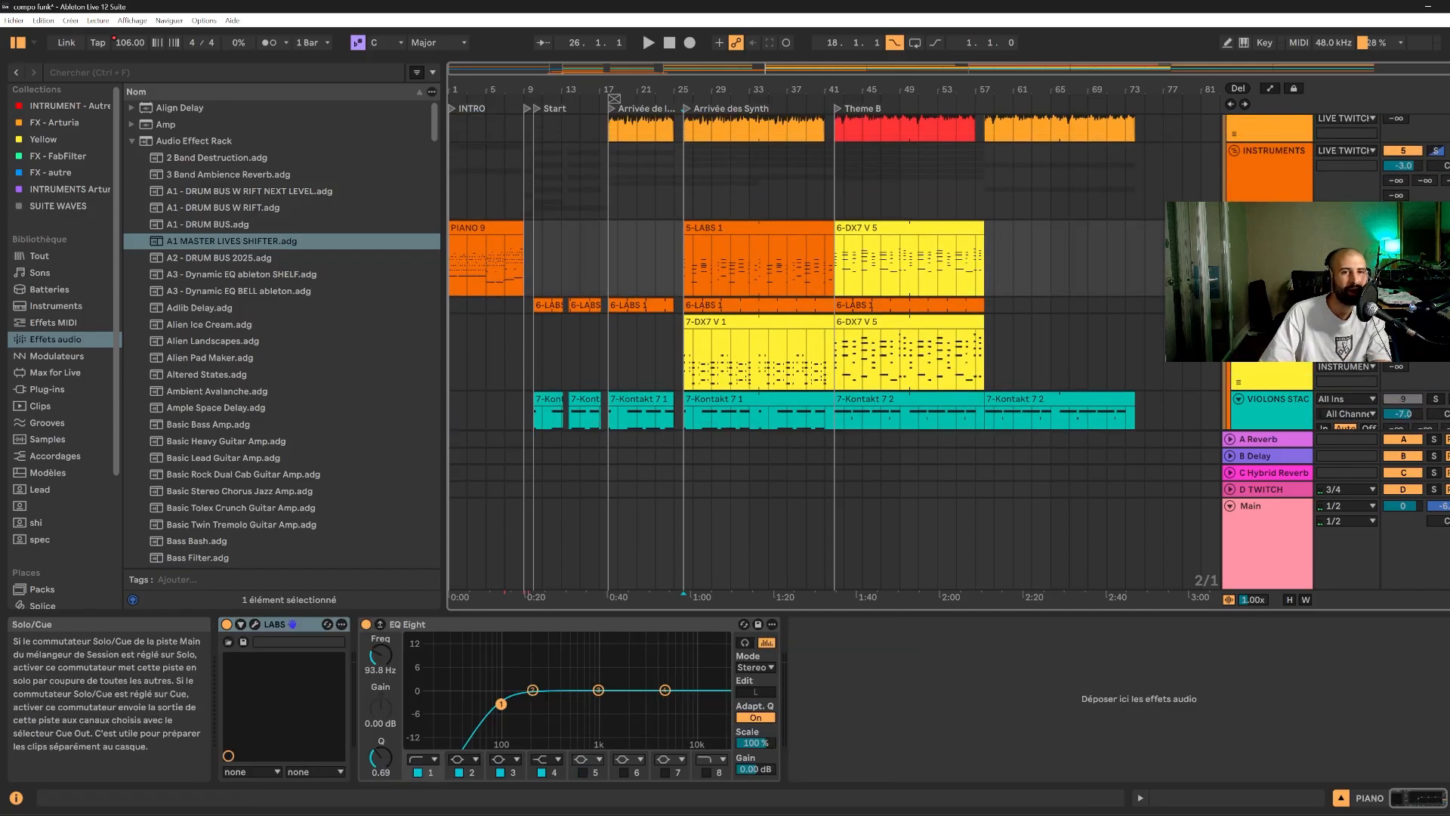
pyautogui.press('space')
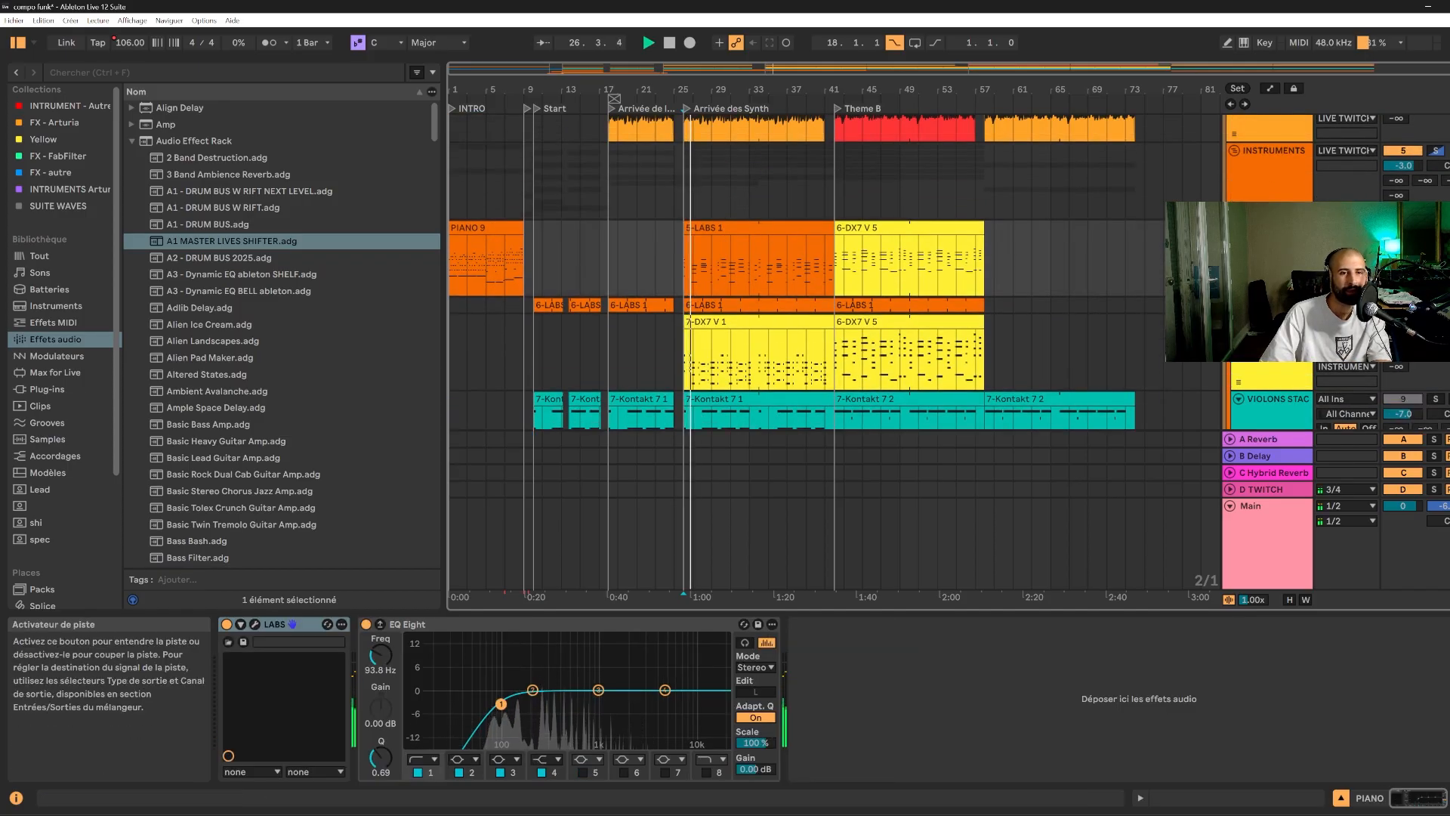
pyautogui.press('space')
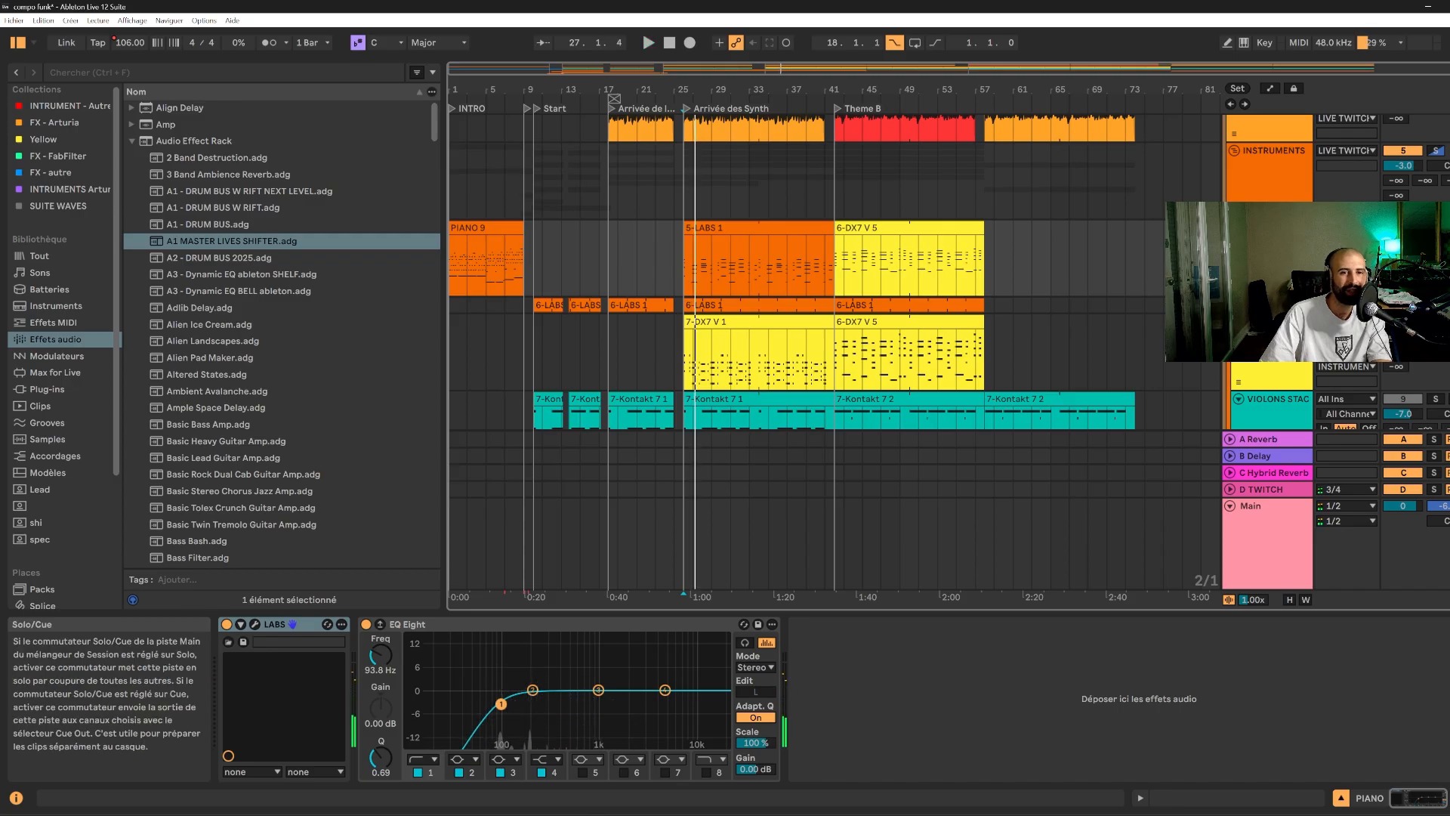
pyautogui.click(1436, 305)
pyautogui.press('space')
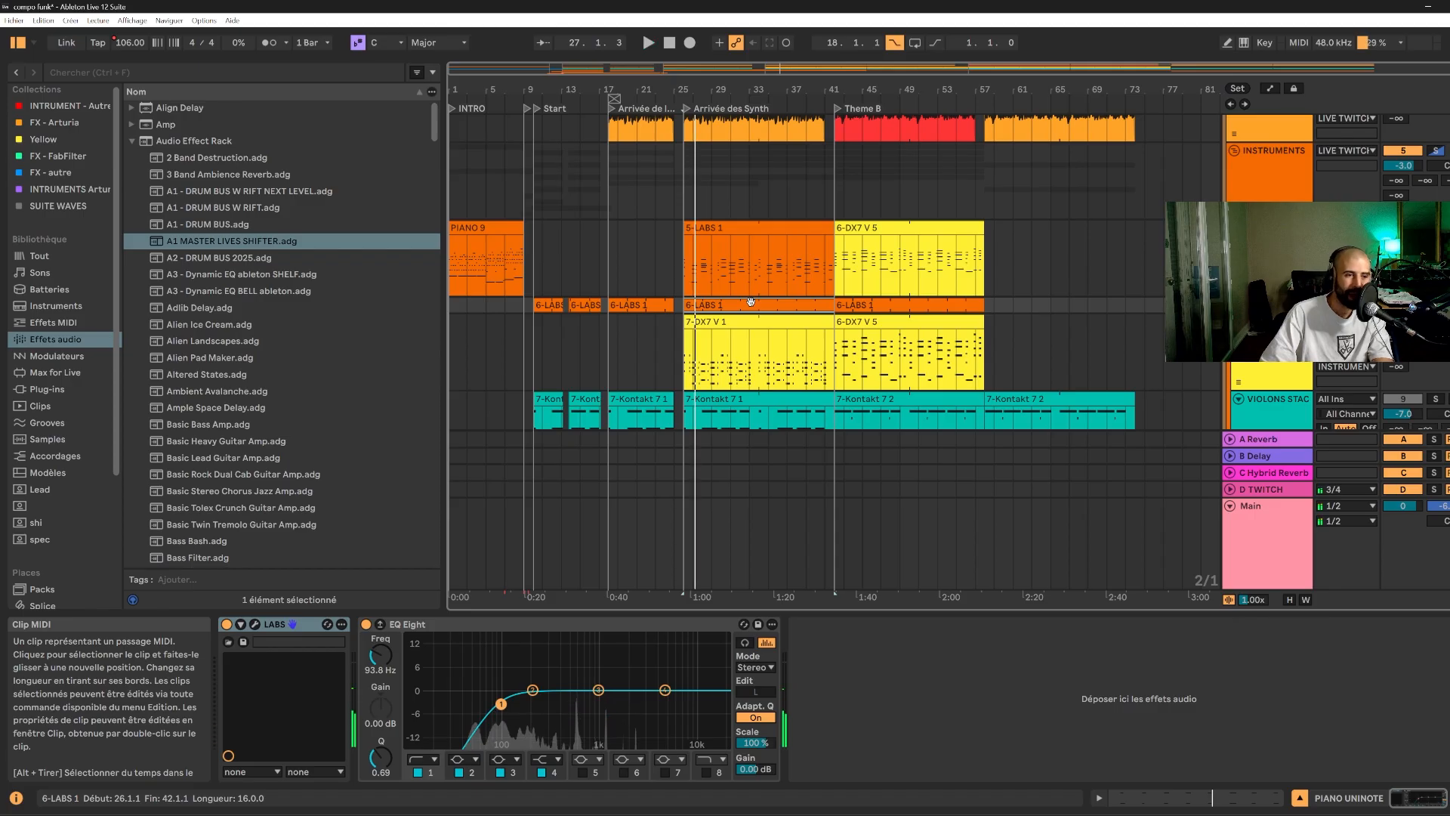
# - Unfold the PIANO UNINOTE track and deactivate its 6-LABS 1 clip in the Arrivée des Synth section
pyautogui.moveTo(763, 89); pyautogui.dragTo(887, 288)
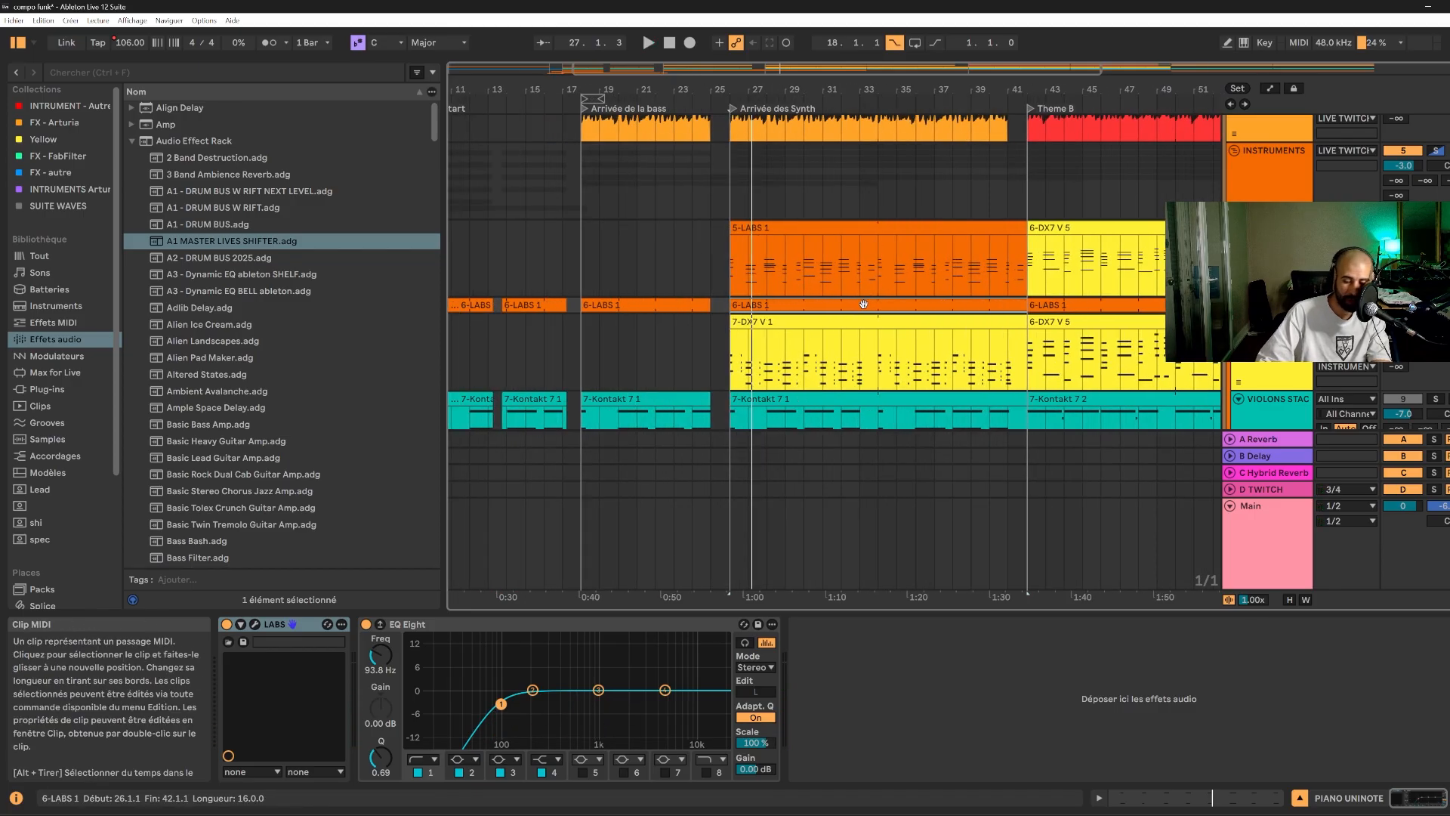
pyautogui.click(863, 304)
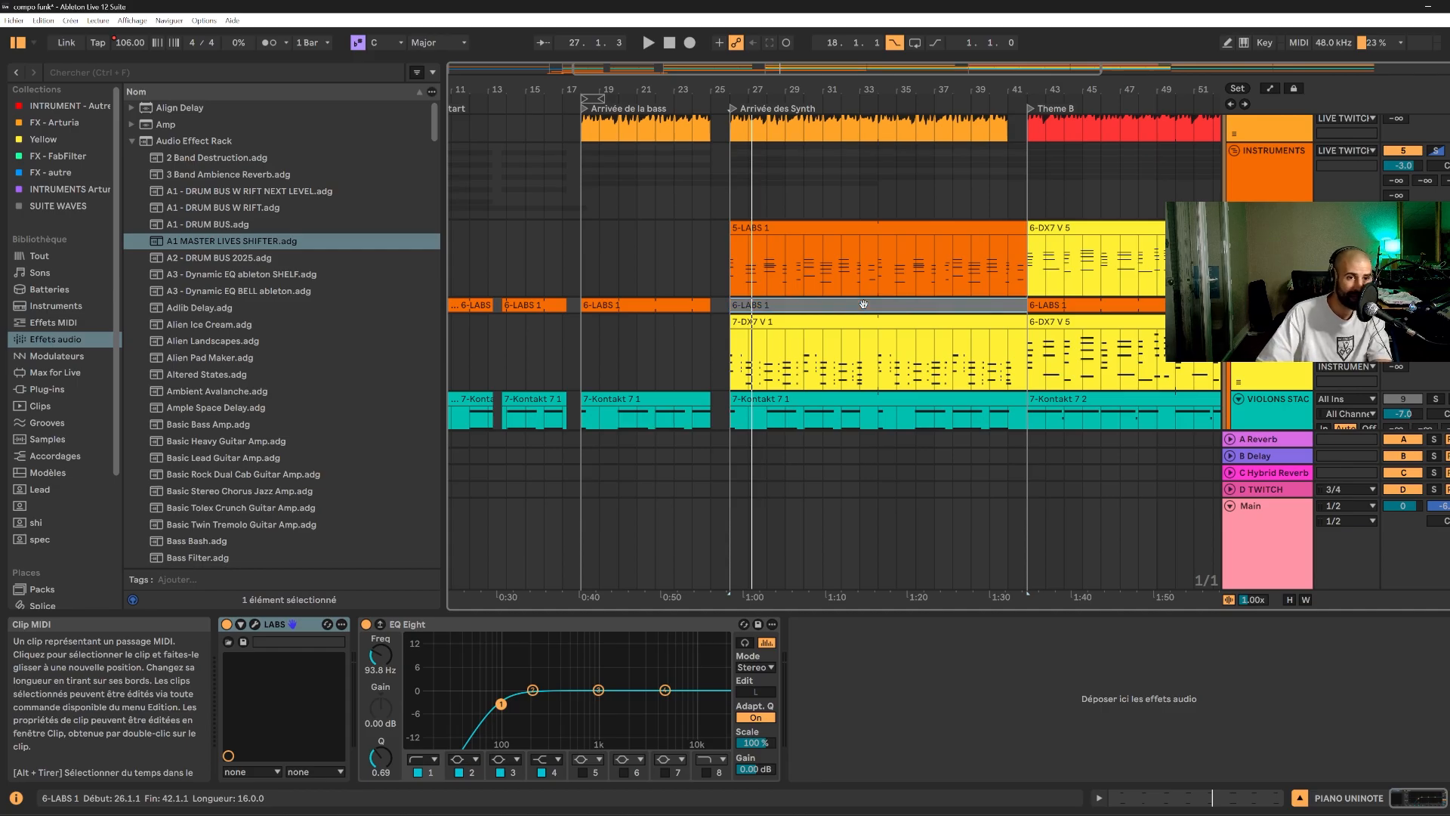
pyautogui.click(1238, 305)
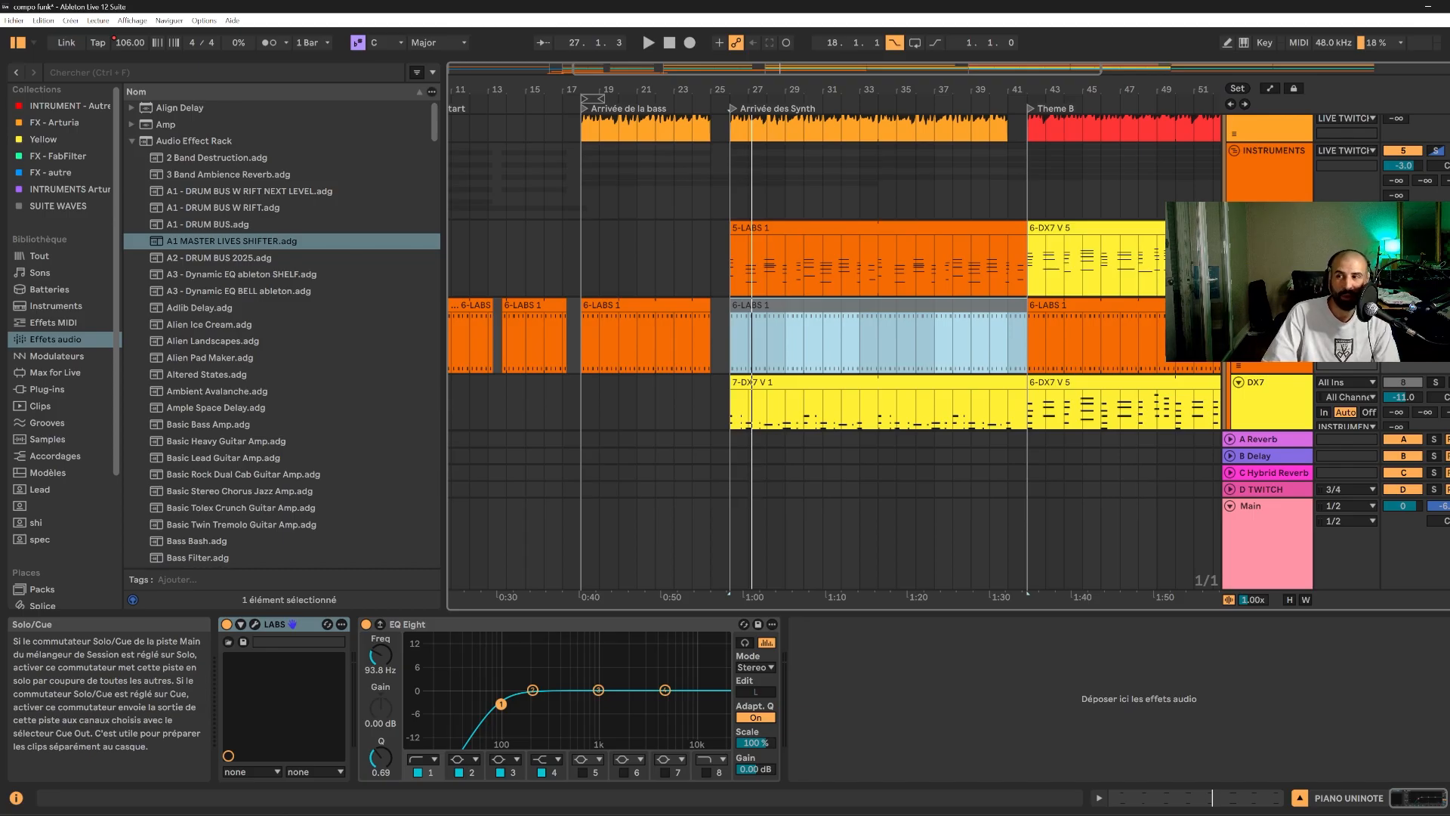
pyautogui.press('0')
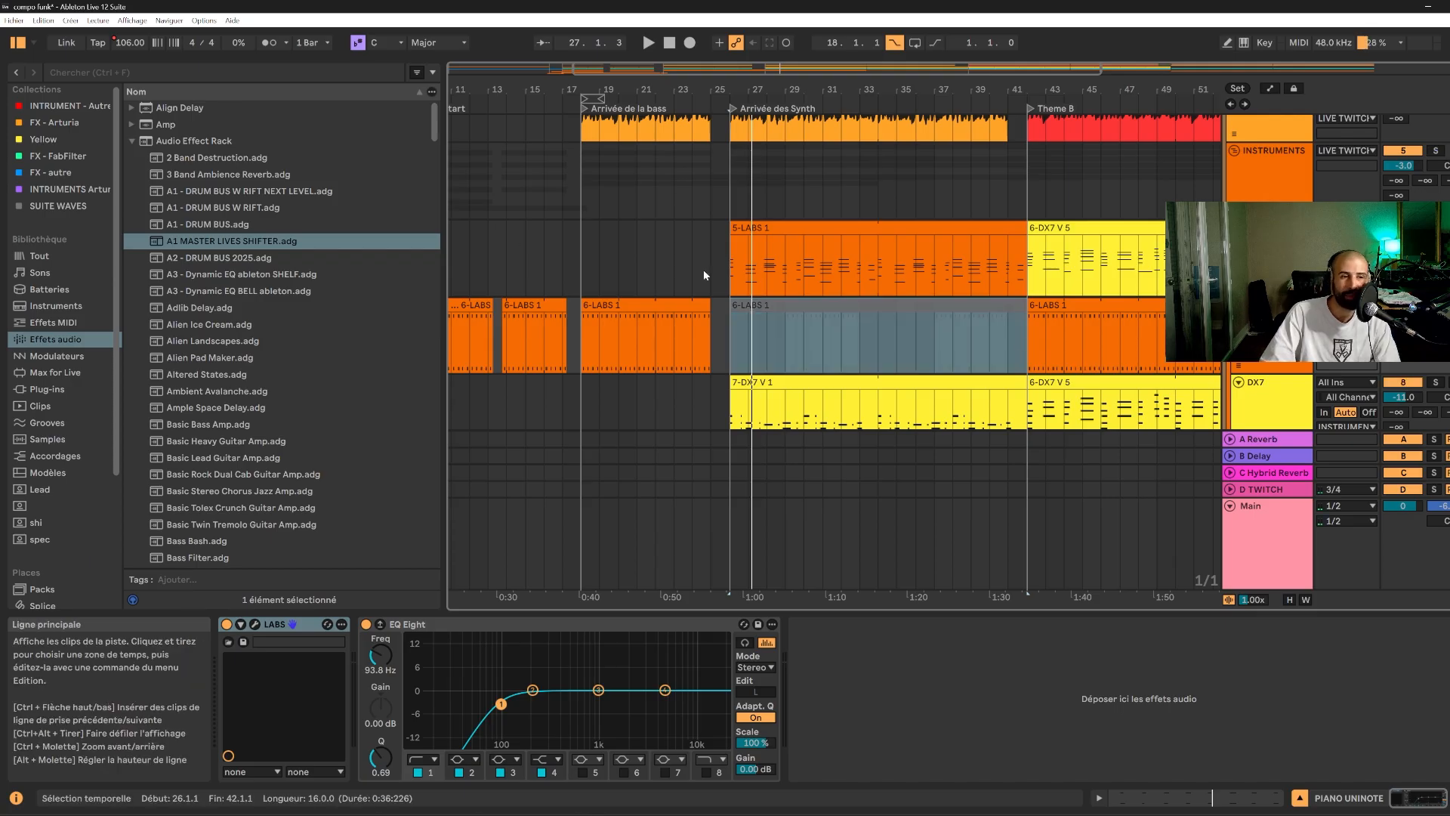
# - Solo the PIANO and DX7 tracks together and play the Arrivée des Synth section
pyautogui.scroll(-3, 716, 272)
pyautogui.click(1435, 140)
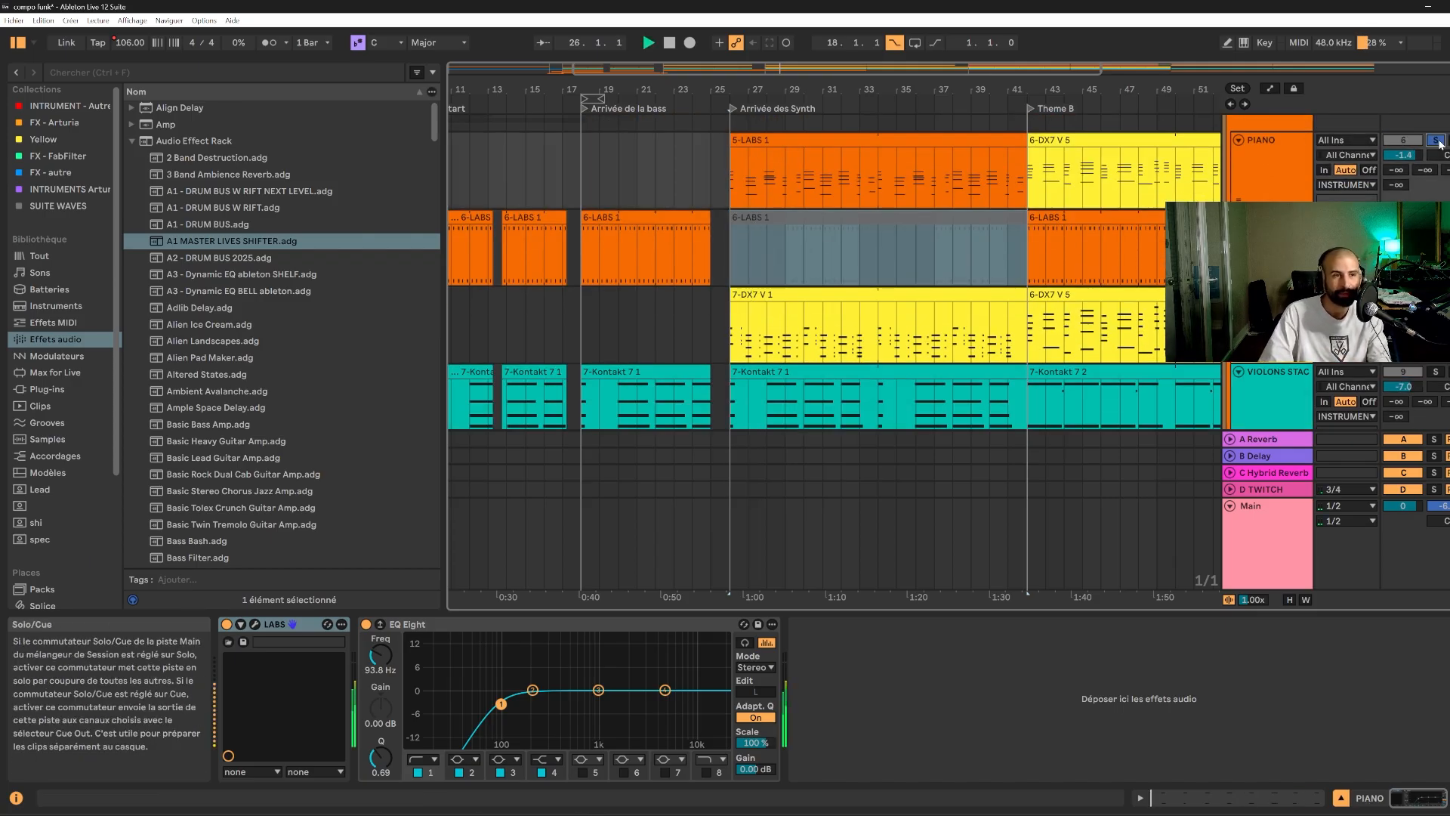
pyautogui.press('space')
pyautogui.keyDown('ctrl'); pyautogui.click(1435, 295); pyautogui.keyUp('ctrl')
pyautogui.press('space')
pyautogui.scroll(-1, 833, 351)
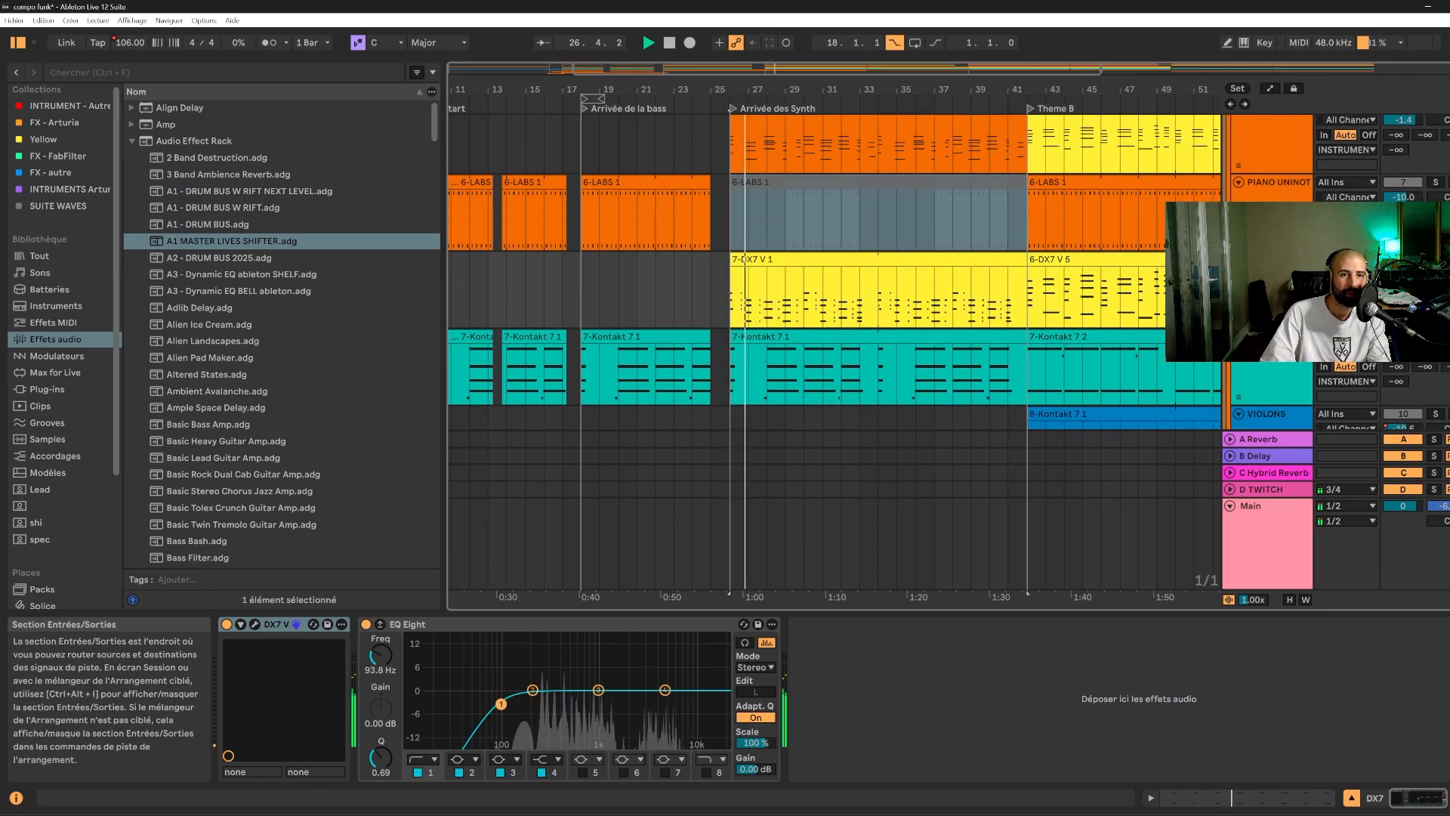
# - Add VIOLONS STACC to the soloed PIANO and DX7 tracks and listen to the Arrivée des Synth section
pyautogui.keyDown('ctrl'); pyautogui.click(1434, 336); pyautogui.keyUp('ctrl')
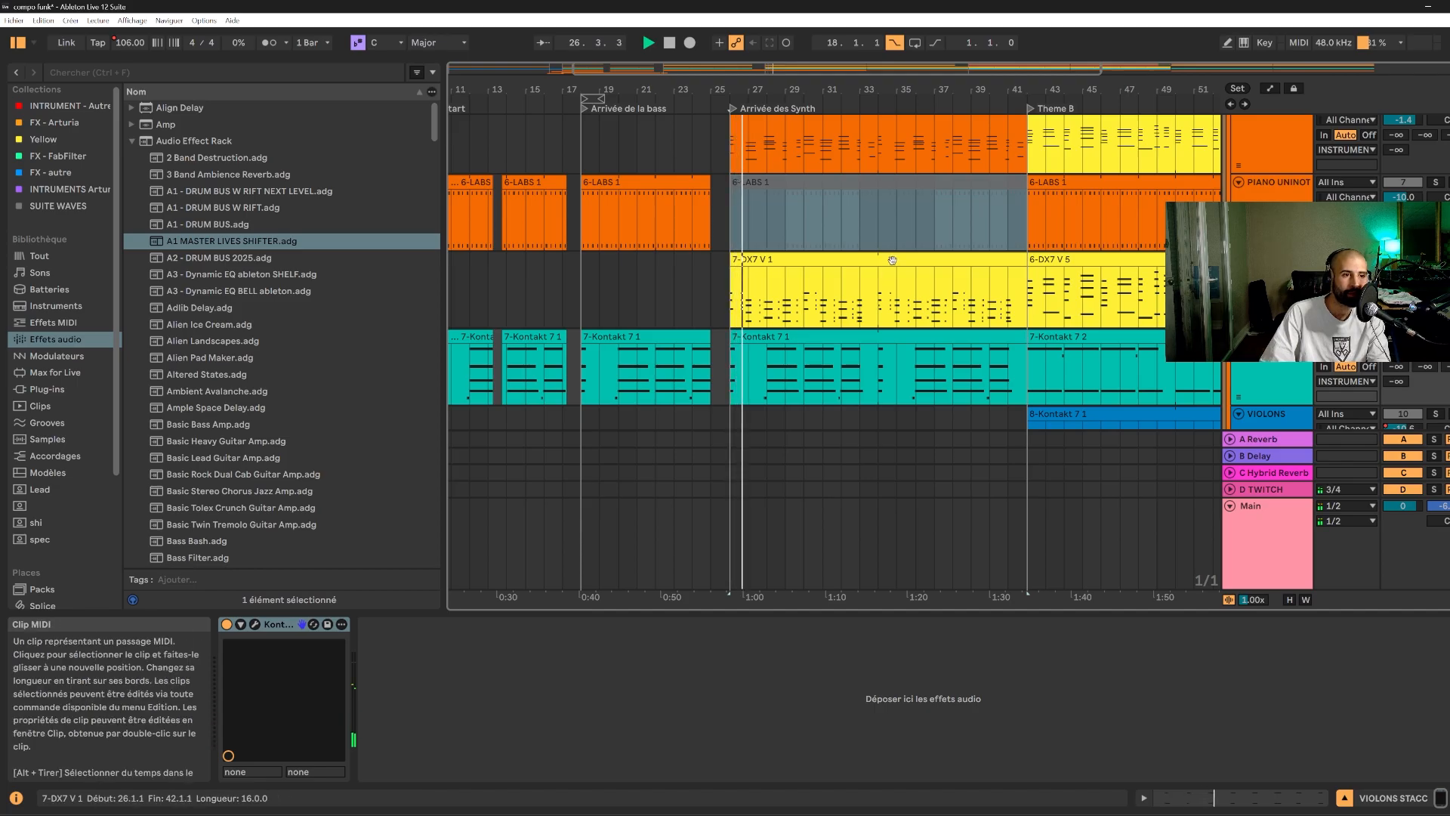
pyautogui.scroll(-6, 891, 259)
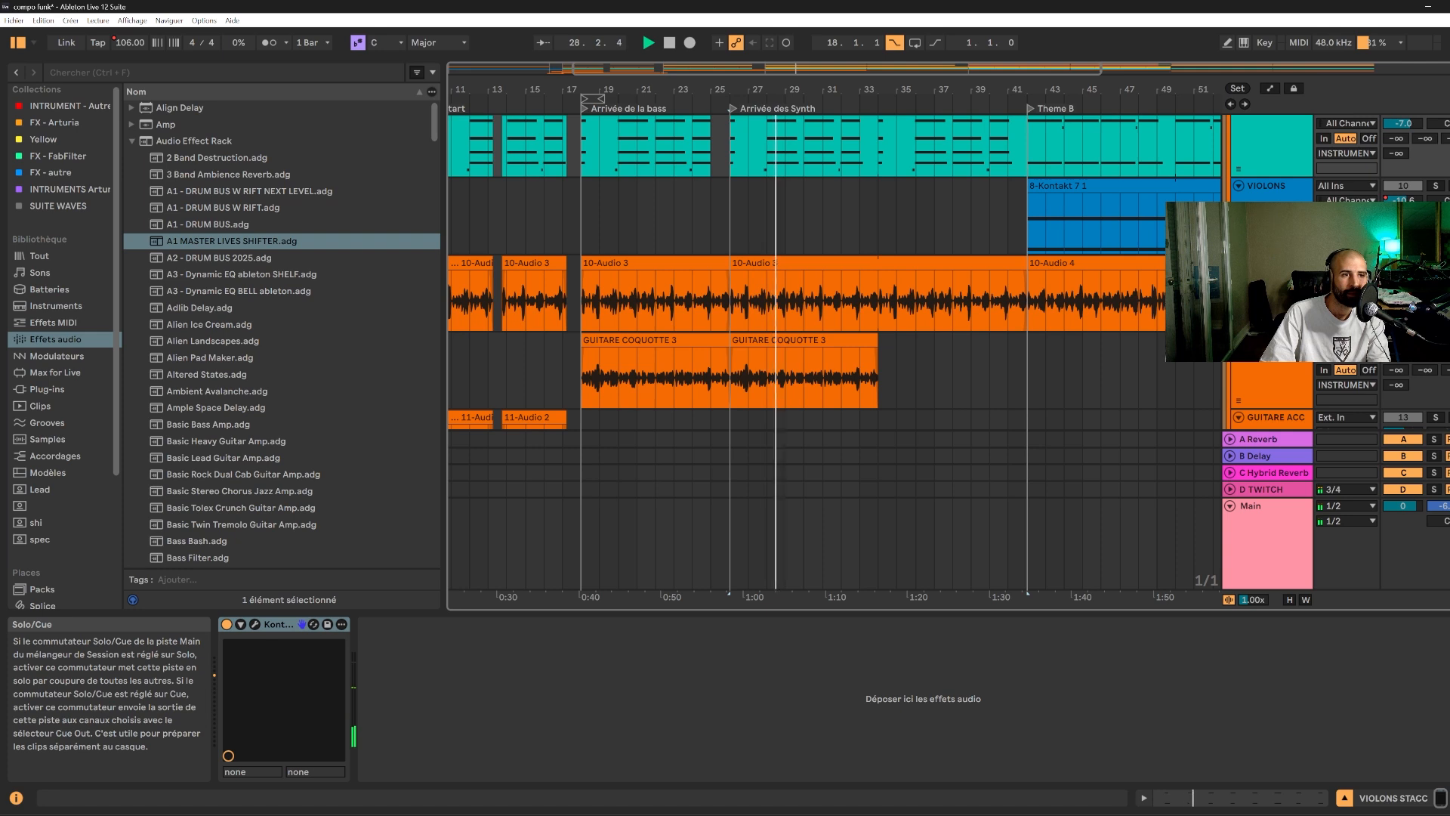
pyautogui.scroll(2, 1347, 208)
pyautogui.scroll(-2, 1348, 208)
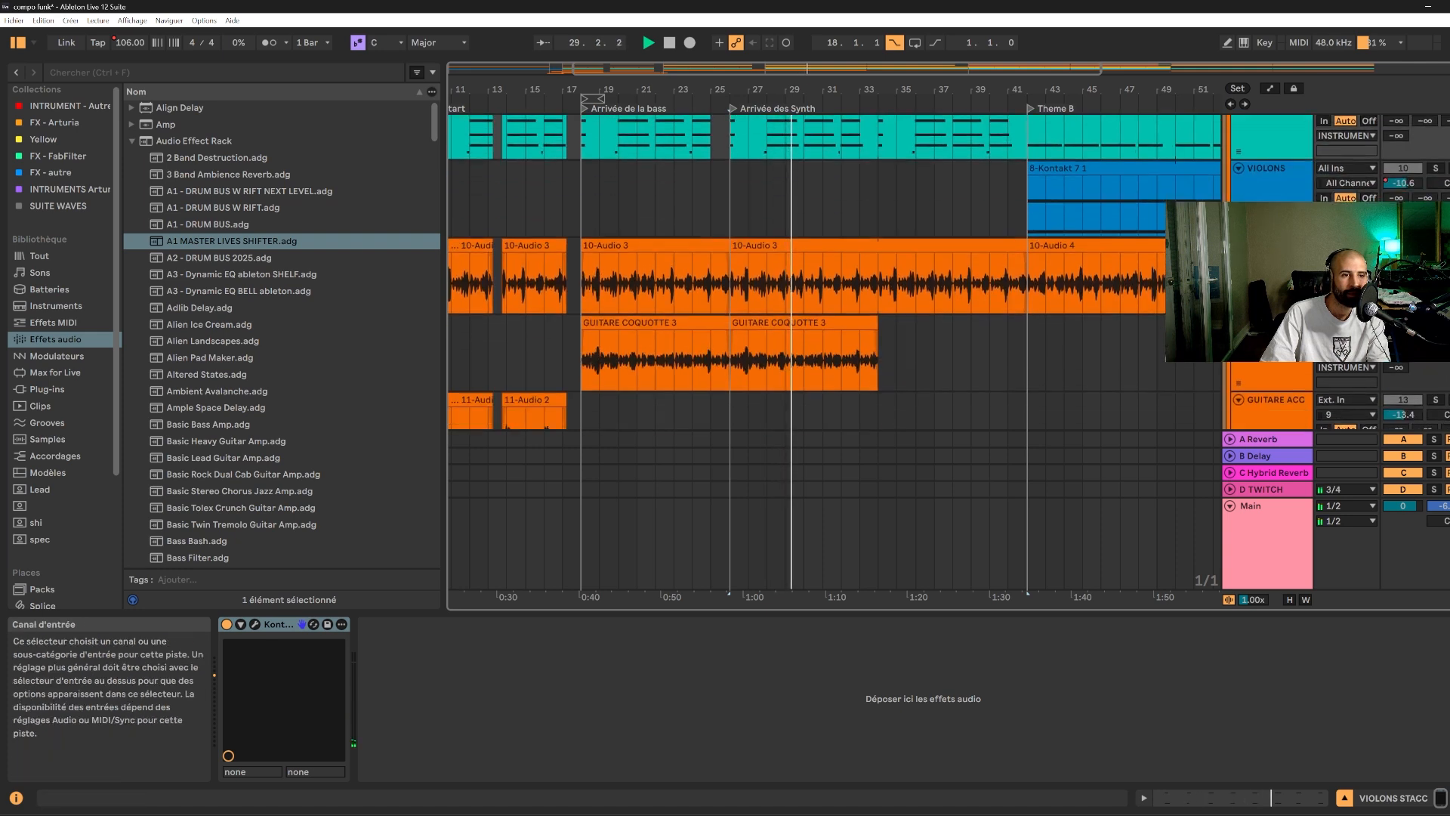
pyautogui.press('space')
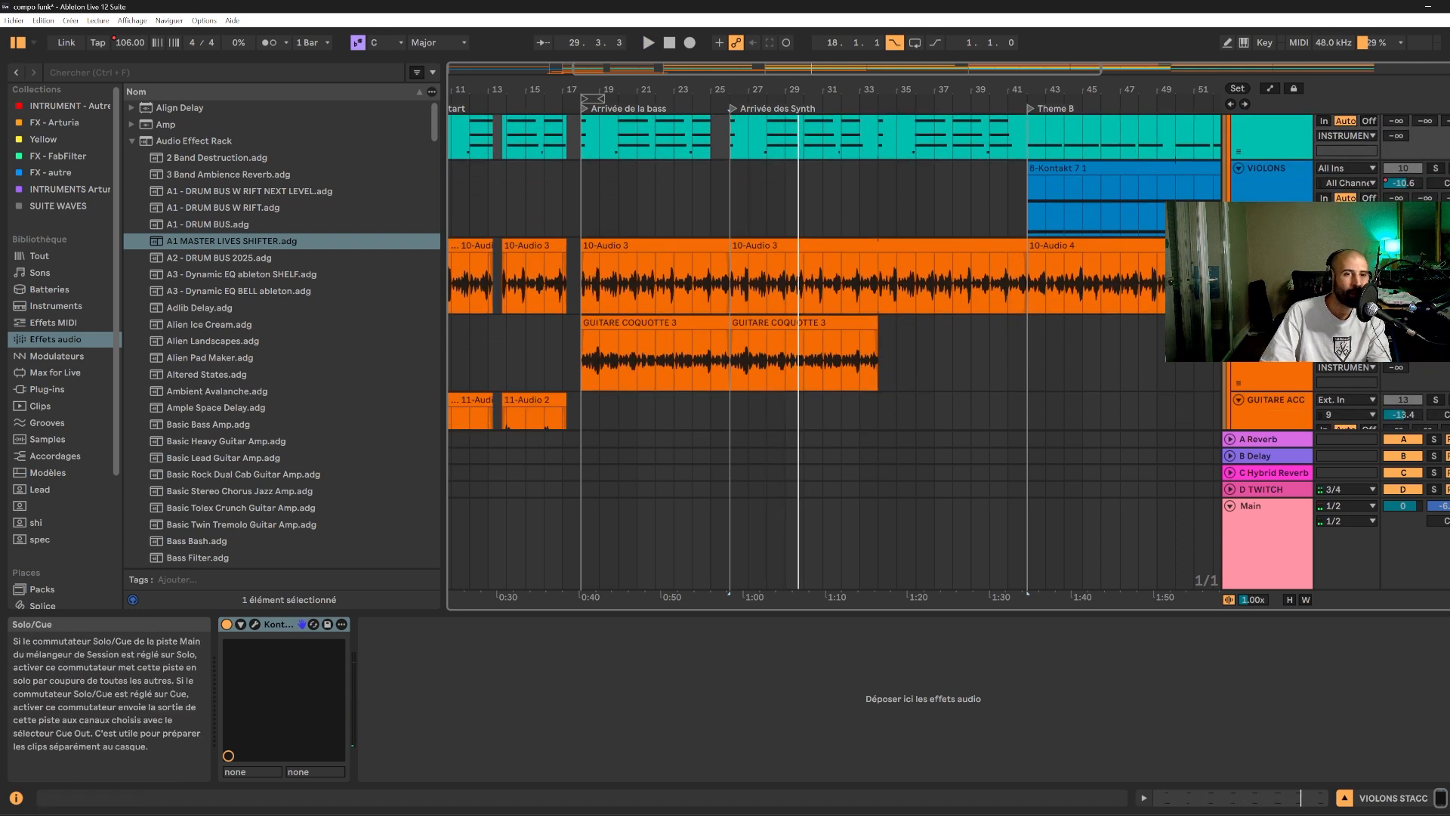
# - Play the start of Arrivée des Synth while checking its two GUITARE COQUOTTE parts
pyautogui.click(998, 286)
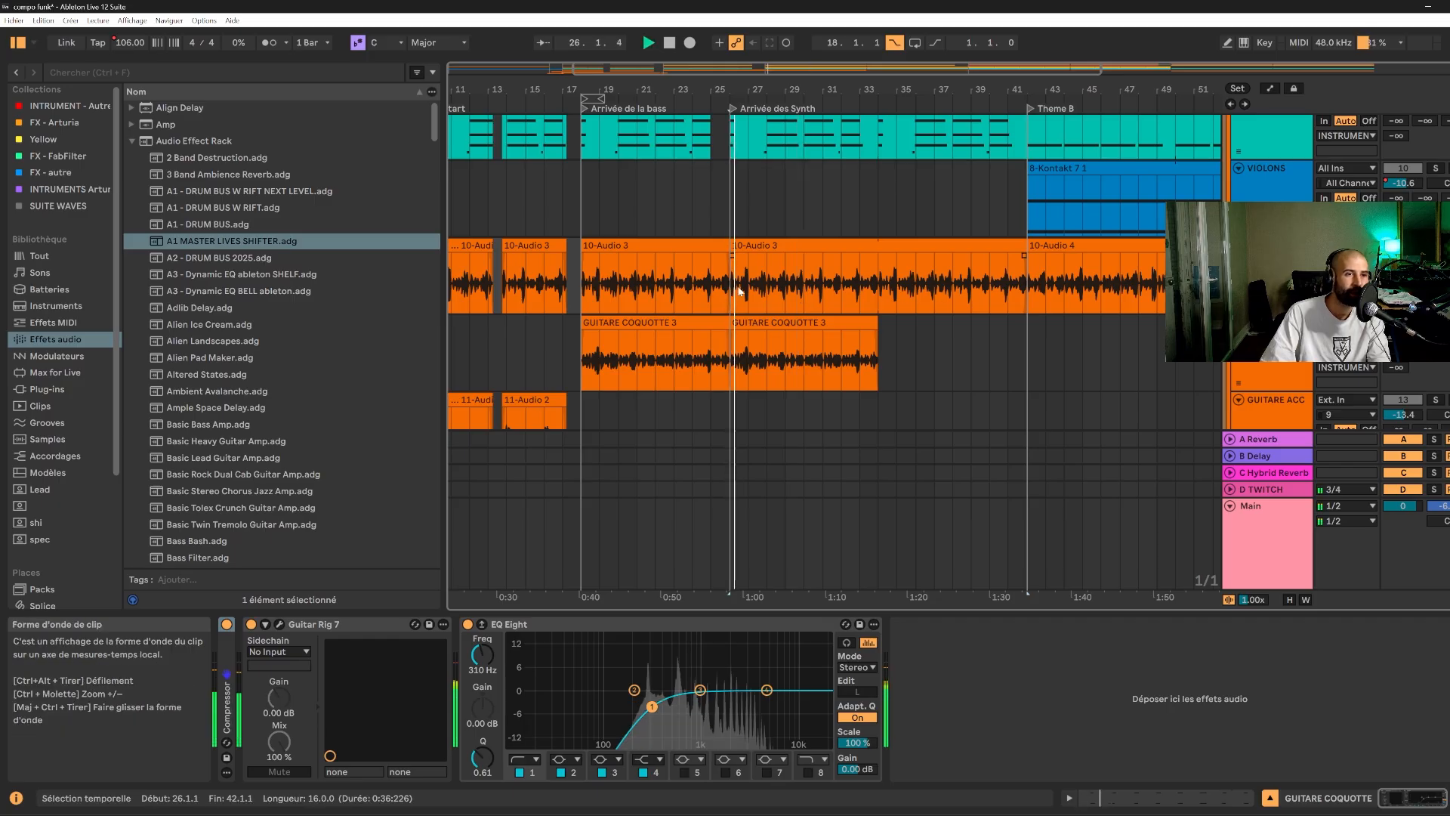
pyautogui.press('space')
pyautogui.click(772, 285)
pyautogui.scroll(3, 774, 272)
pyautogui.scroll(3, 775, 272)
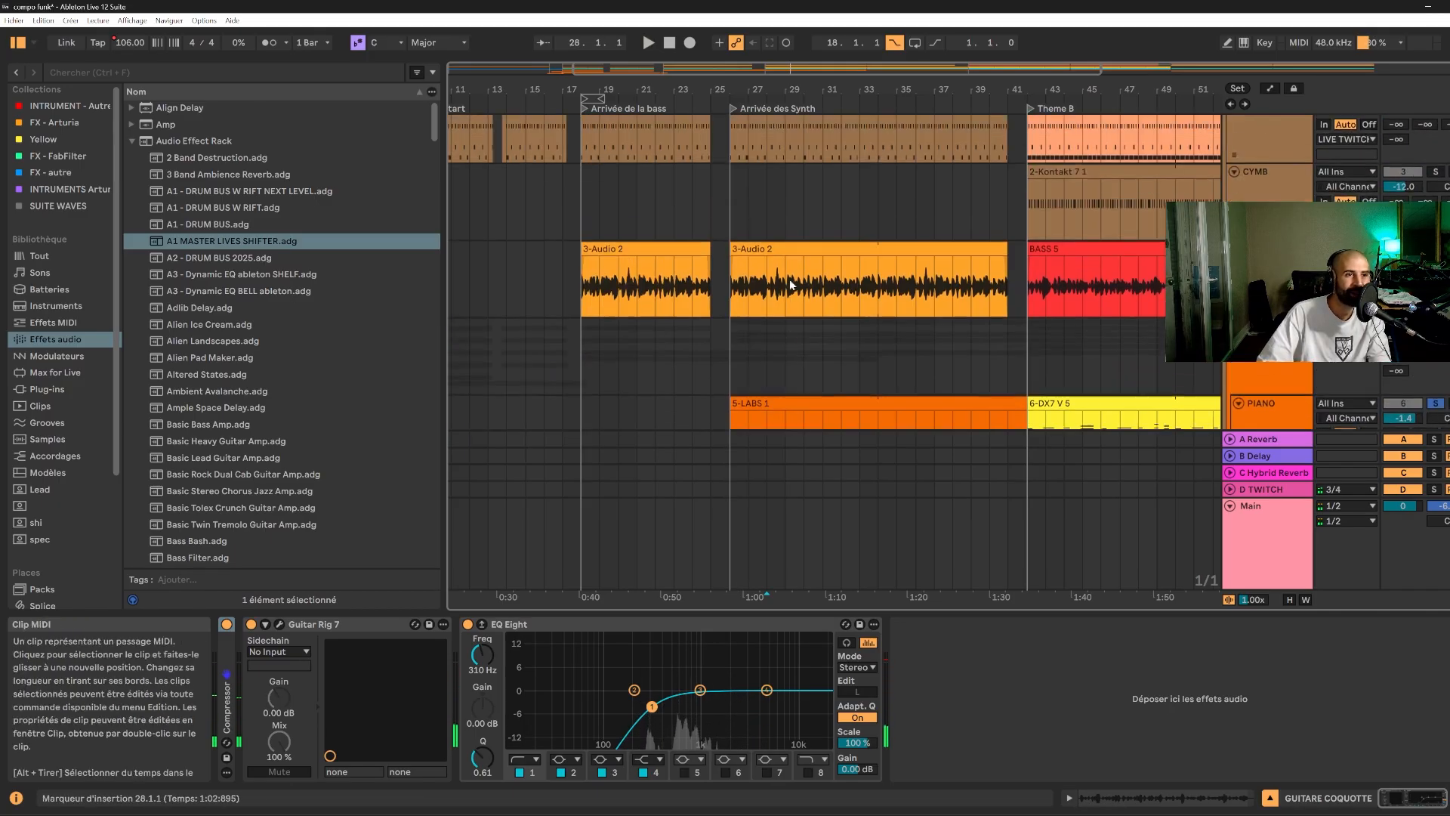
pyautogui.moveTo(729, 145); pyautogui.dragTo(877, 370)
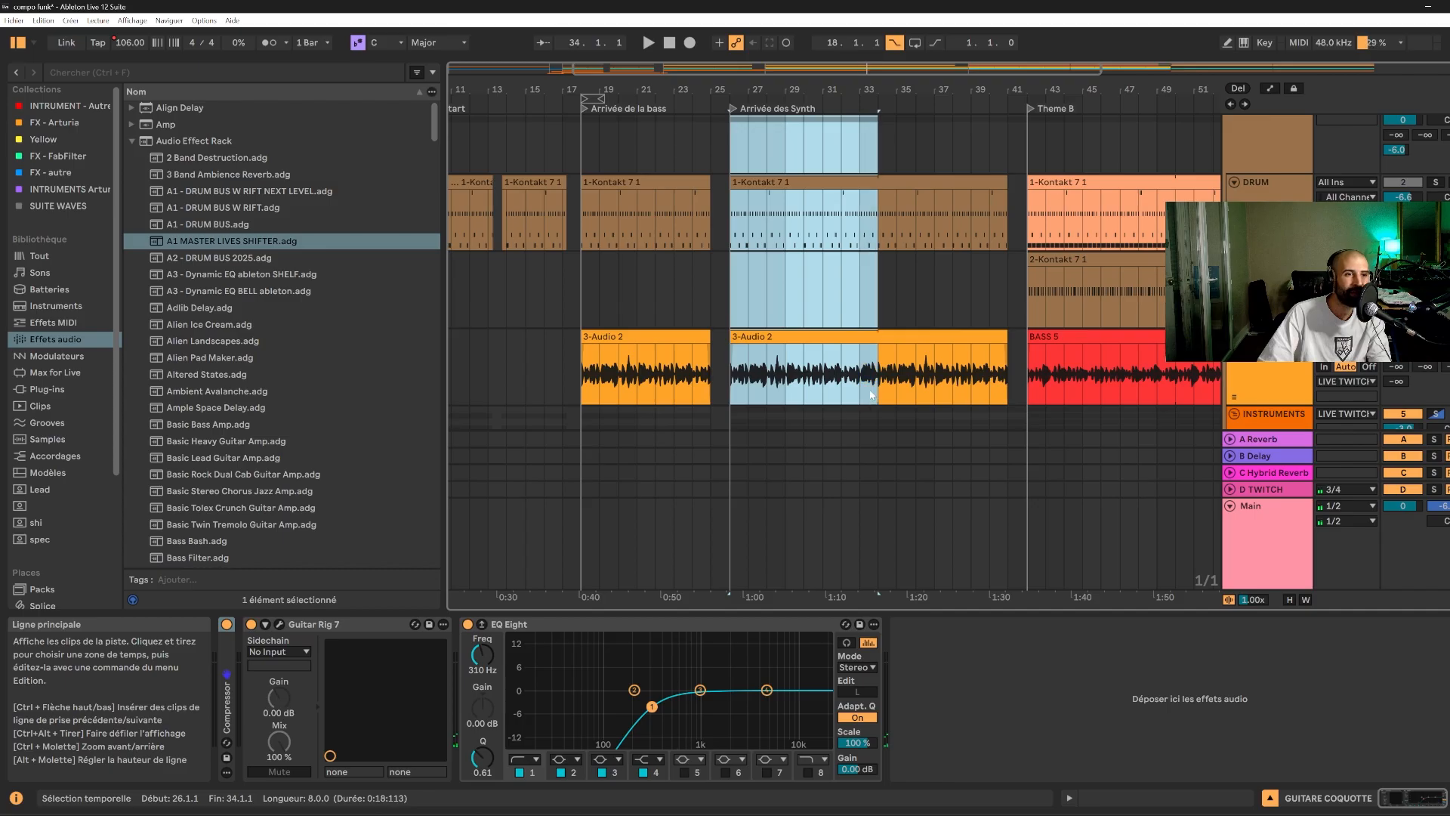
pyautogui.scroll(-1, 868, 312)
pyautogui.scroll(-3, 868, 311)
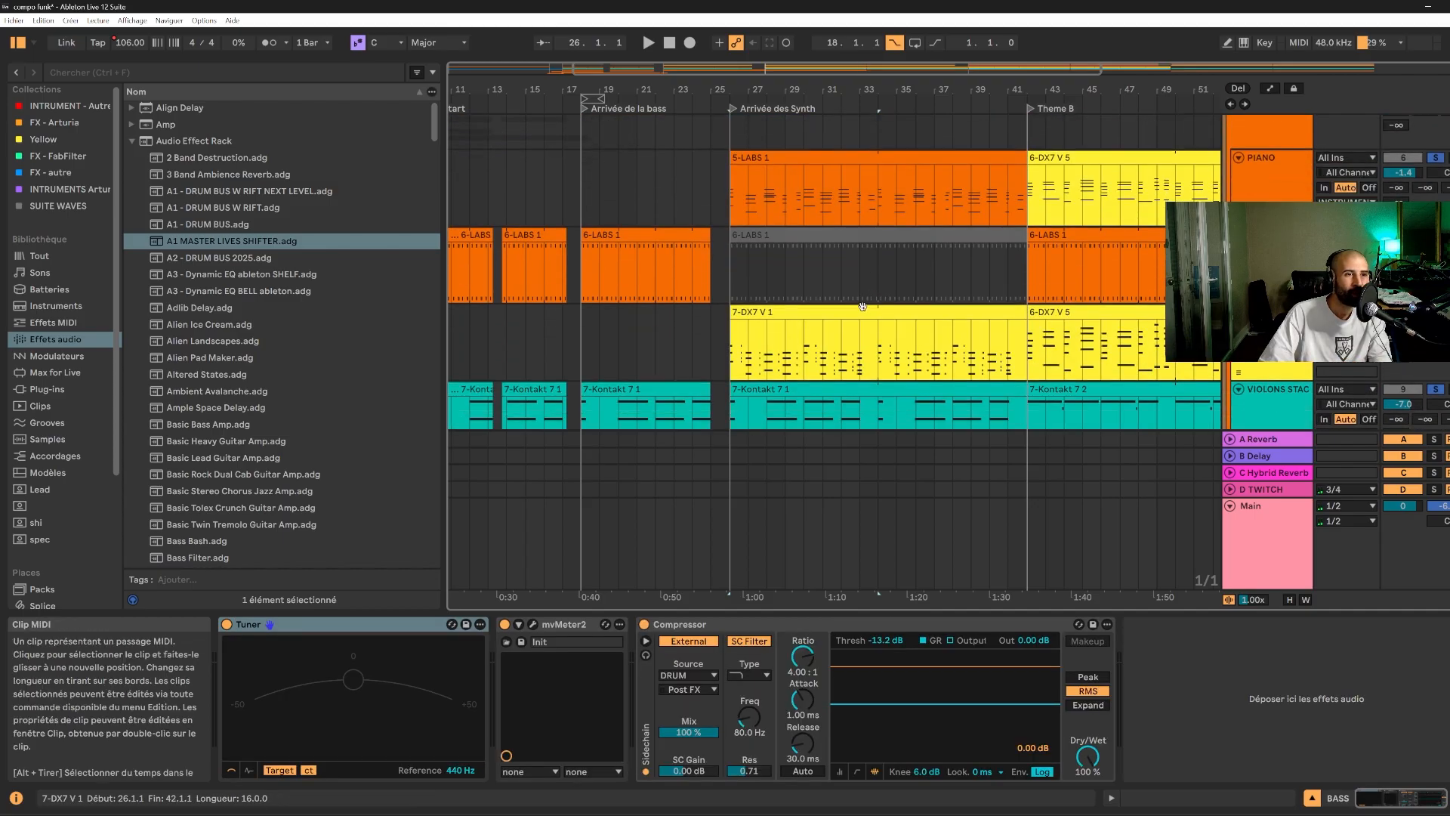
pyautogui.scroll(-3, 899, 315)
pyautogui.click(748, 245)
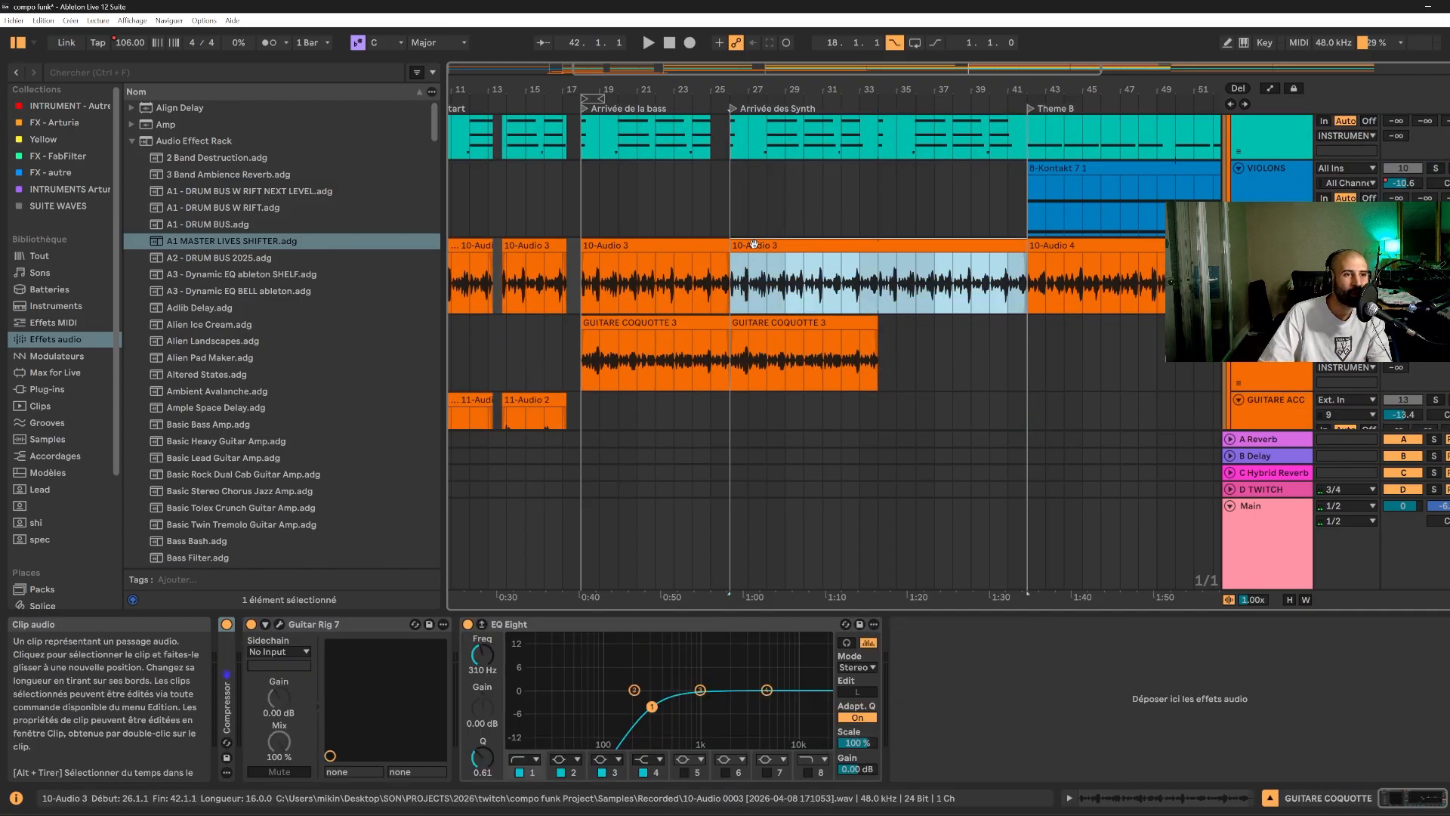
pyautogui.moveTo(784, 245); pyautogui.dragTo(878, 246)
pyautogui.click(788, 323)
pyautogui.hotkey('ctrl', 'z')
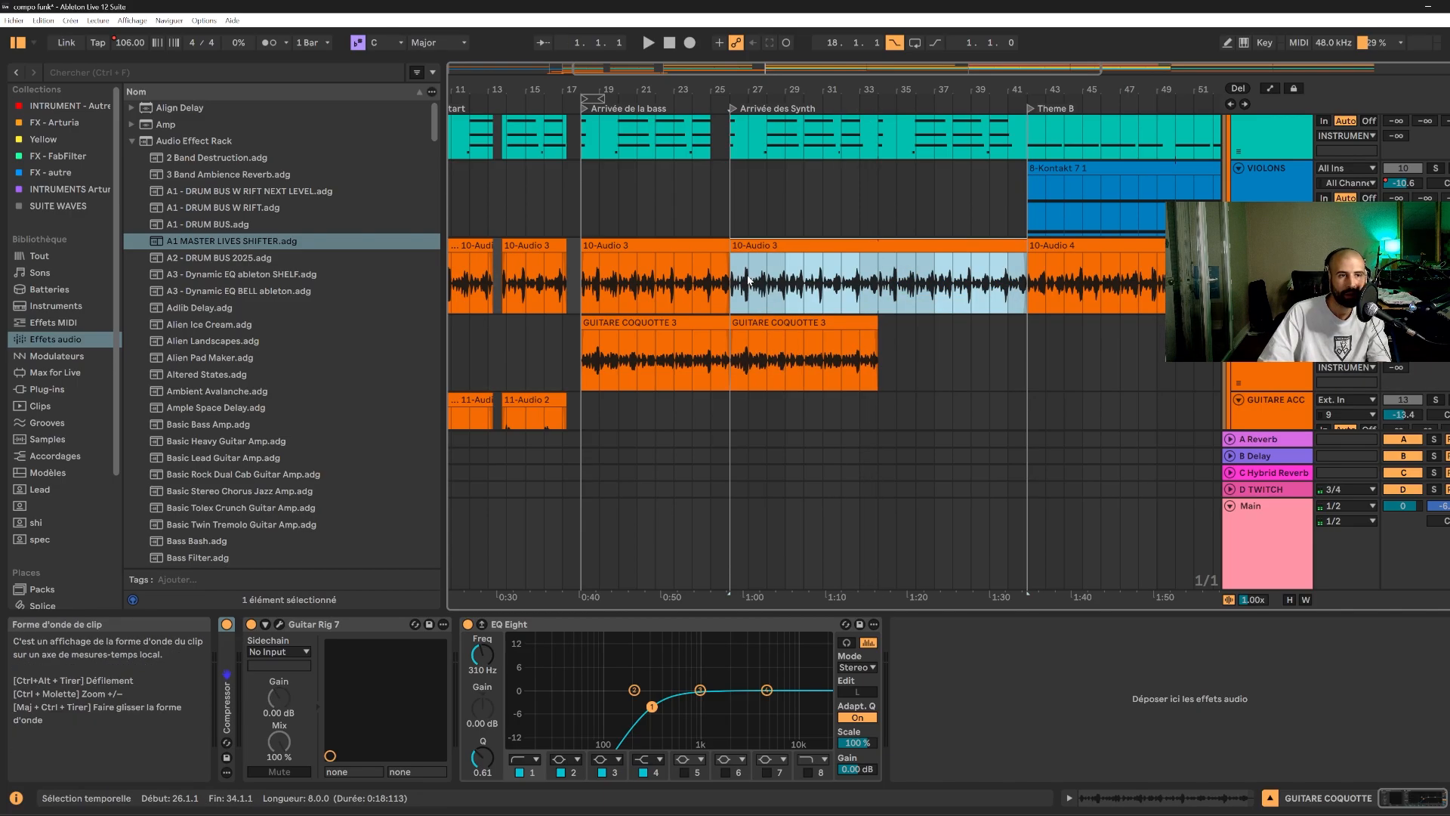
# - Deactivate both GUITARE COQUOTTE parts in the first eight bars of Arrivée des Synth, from 26.1.1 to 34.1.1
pyautogui.click(803, 281)
pyautogui.moveTo(876, 264); pyautogui.dragTo(757, 248)
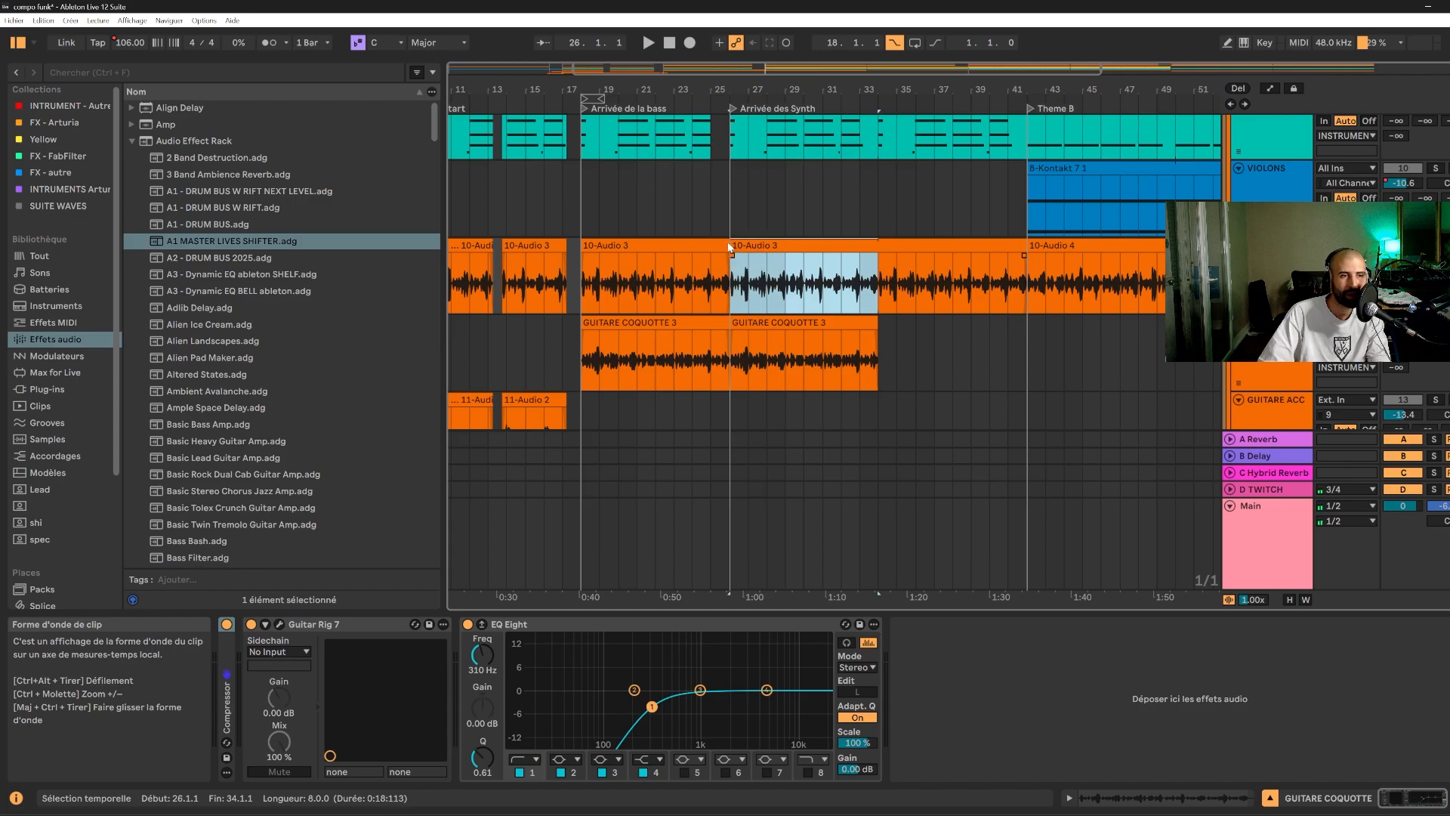
pyautogui.press('0')
pyautogui.moveTo(882, 340); pyautogui.dragTo(728, 320)
pyautogui.press('0')
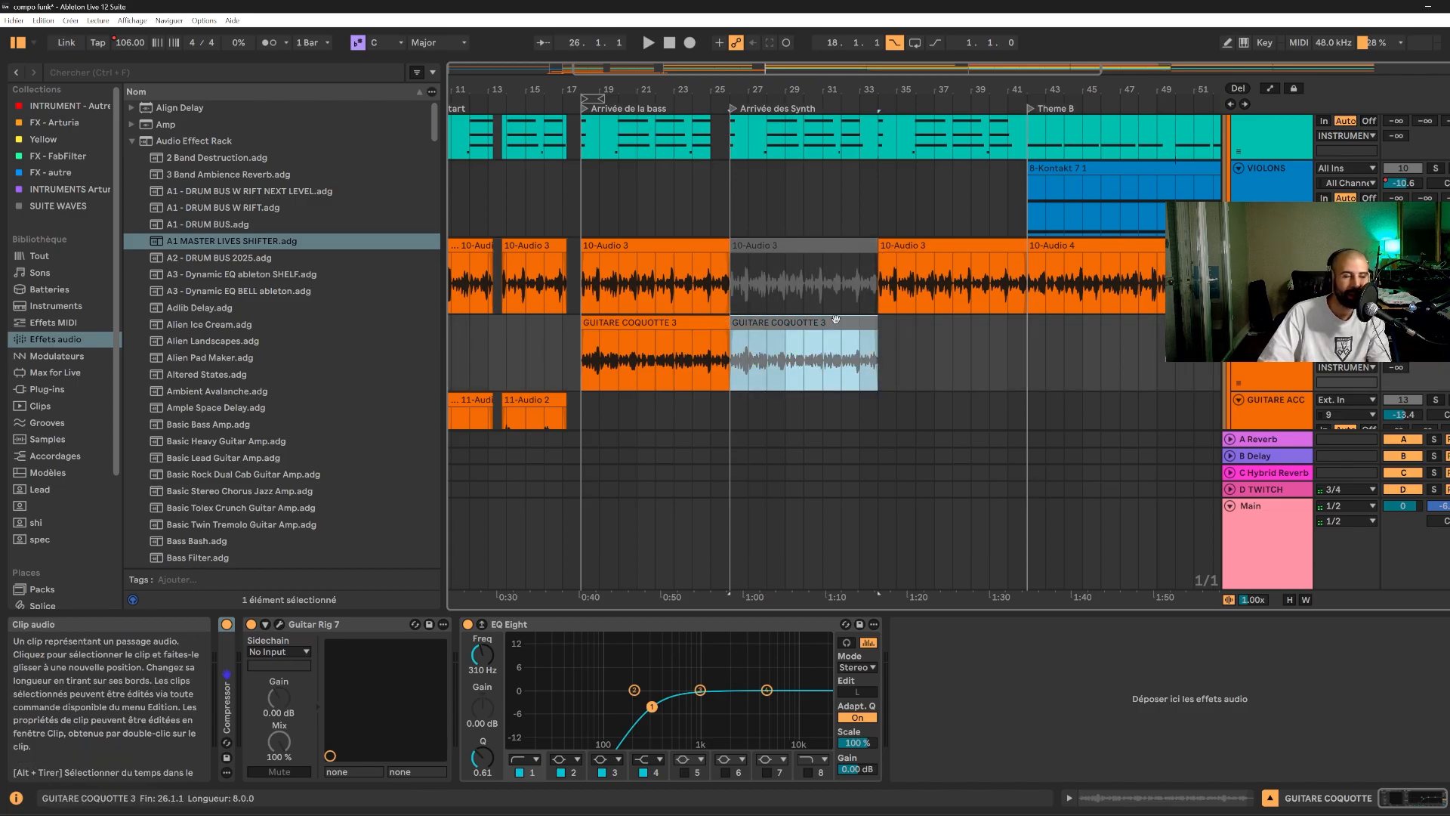
# - Listen to the transition into Arrivée des Synth from bar 24 and set the insertion point at that section's start
pyautogui.moveTo(755, 67); pyautogui.dragTo(662, 62)
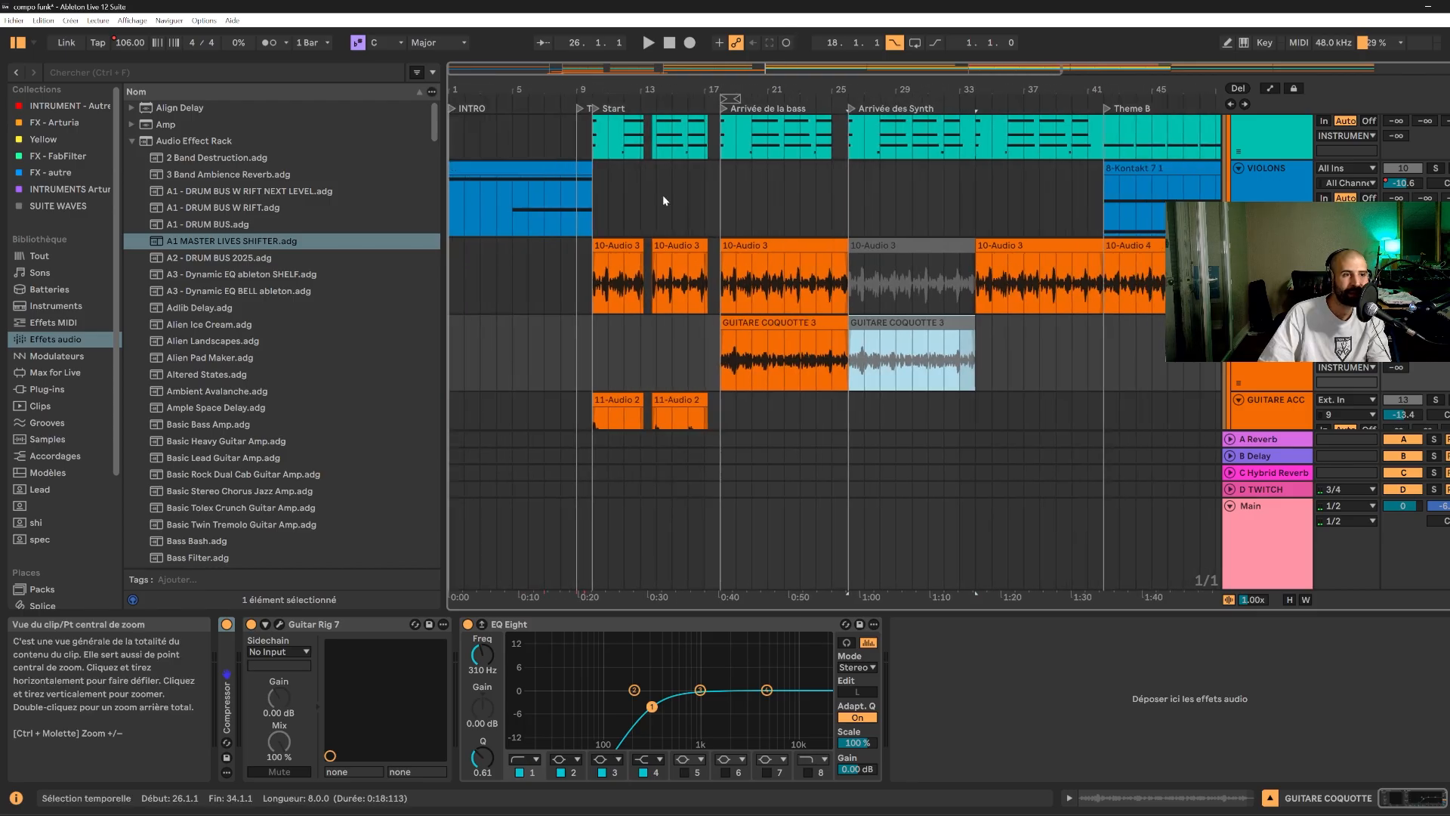
pyautogui.click(580, 286)
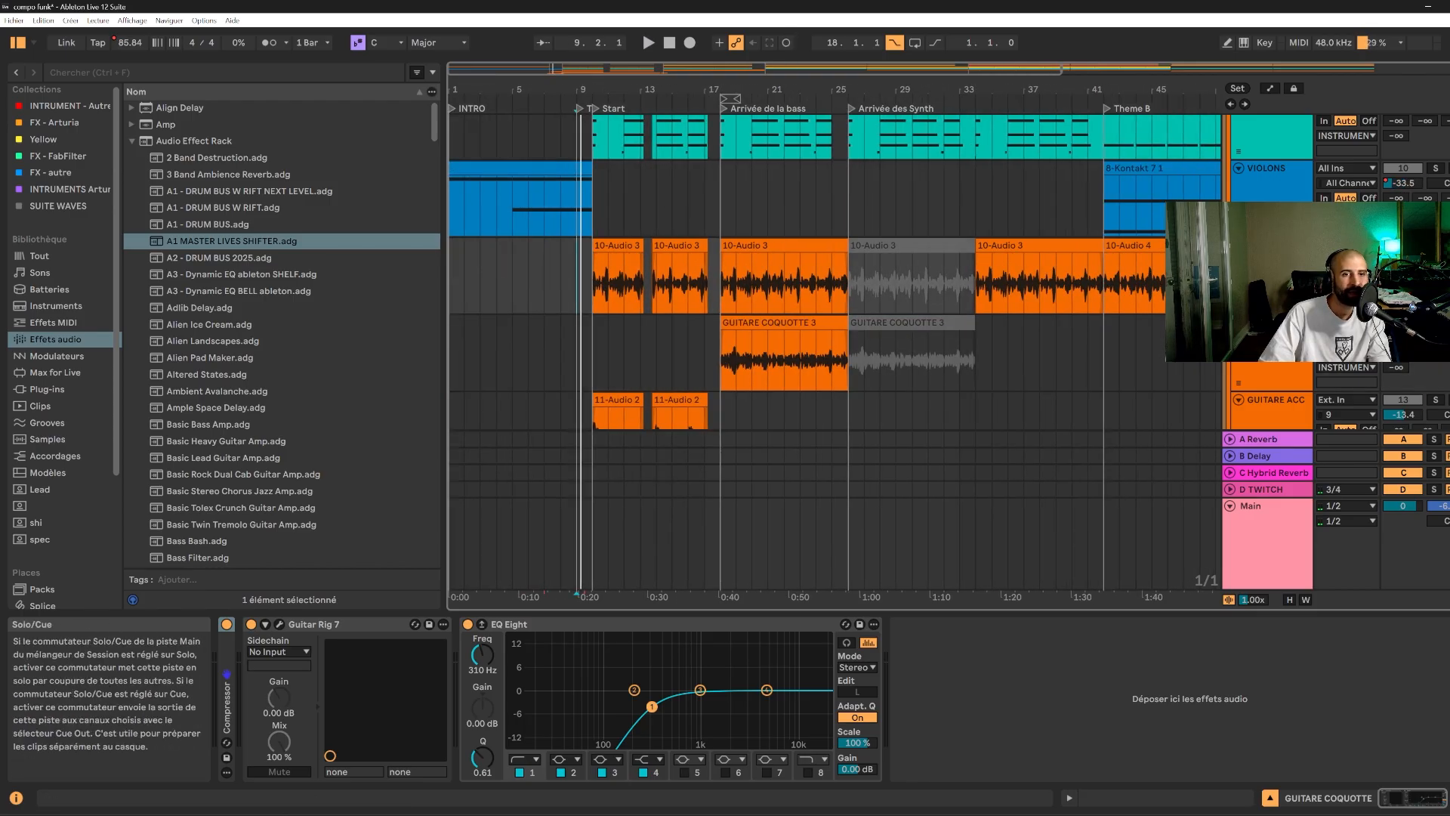
pyautogui.click(813, 276)
pyautogui.press('space')
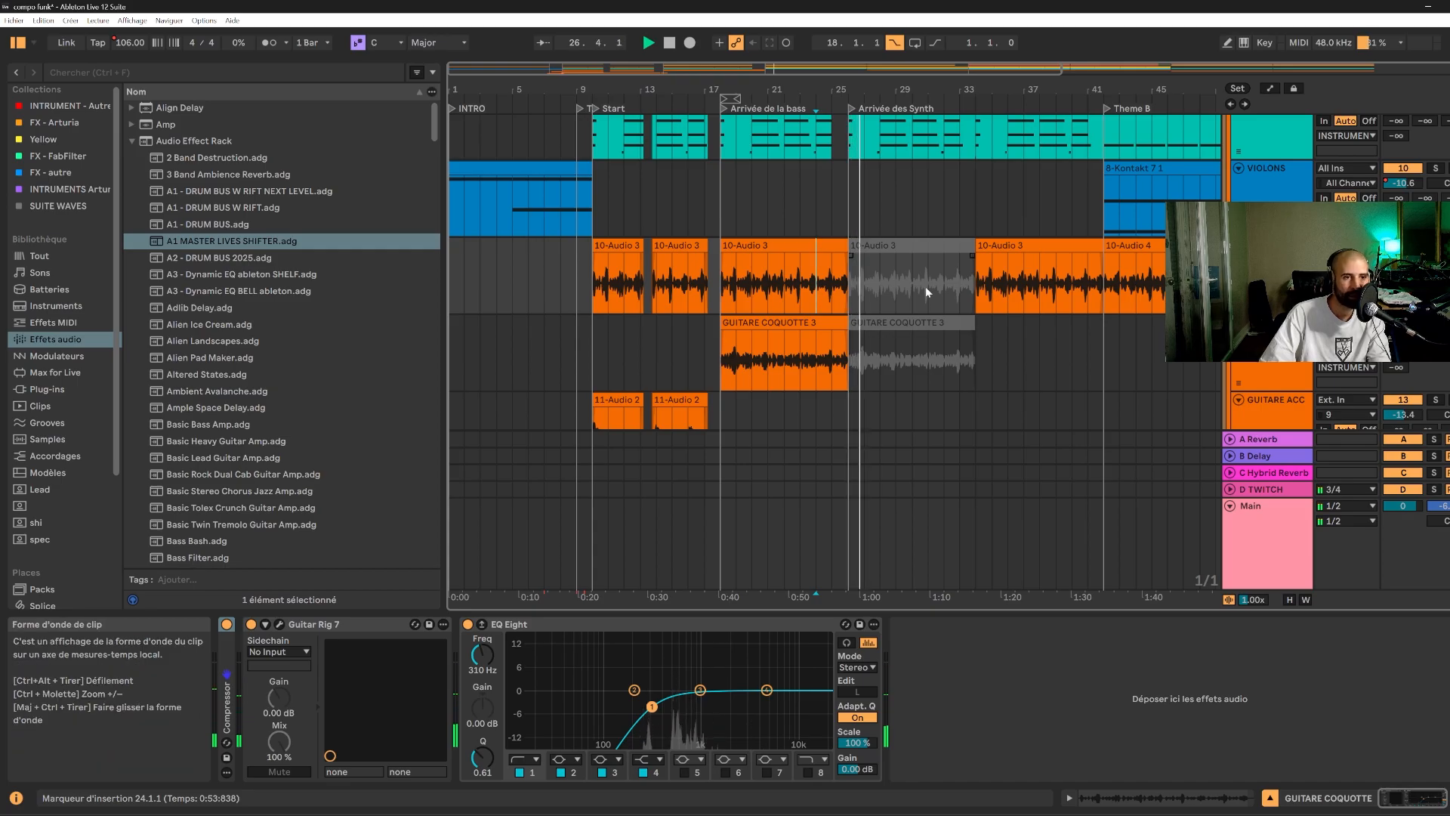
pyautogui.scroll(5, 935, 376)
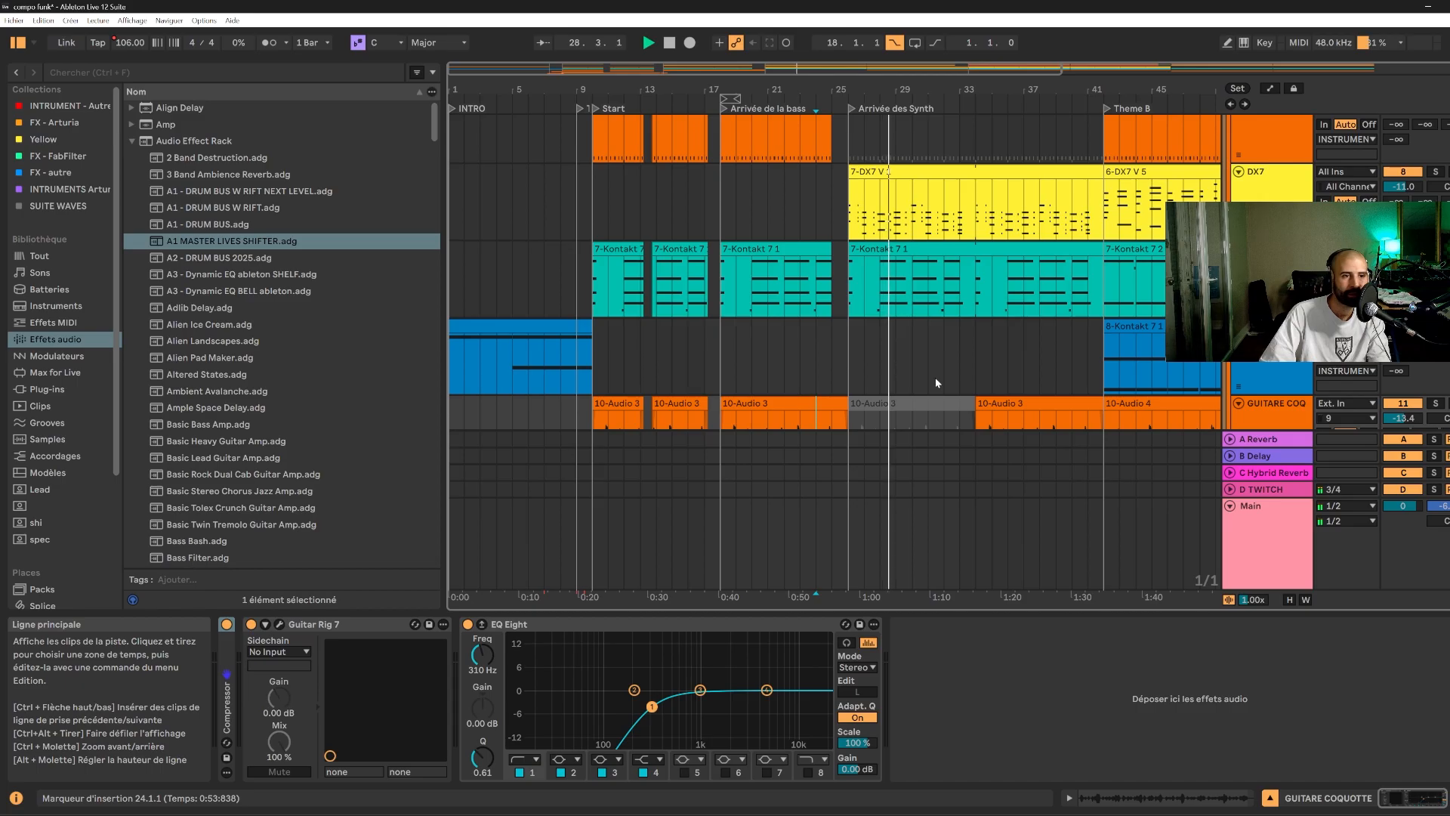
pyautogui.press('space')
pyautogui.click(846, 346)
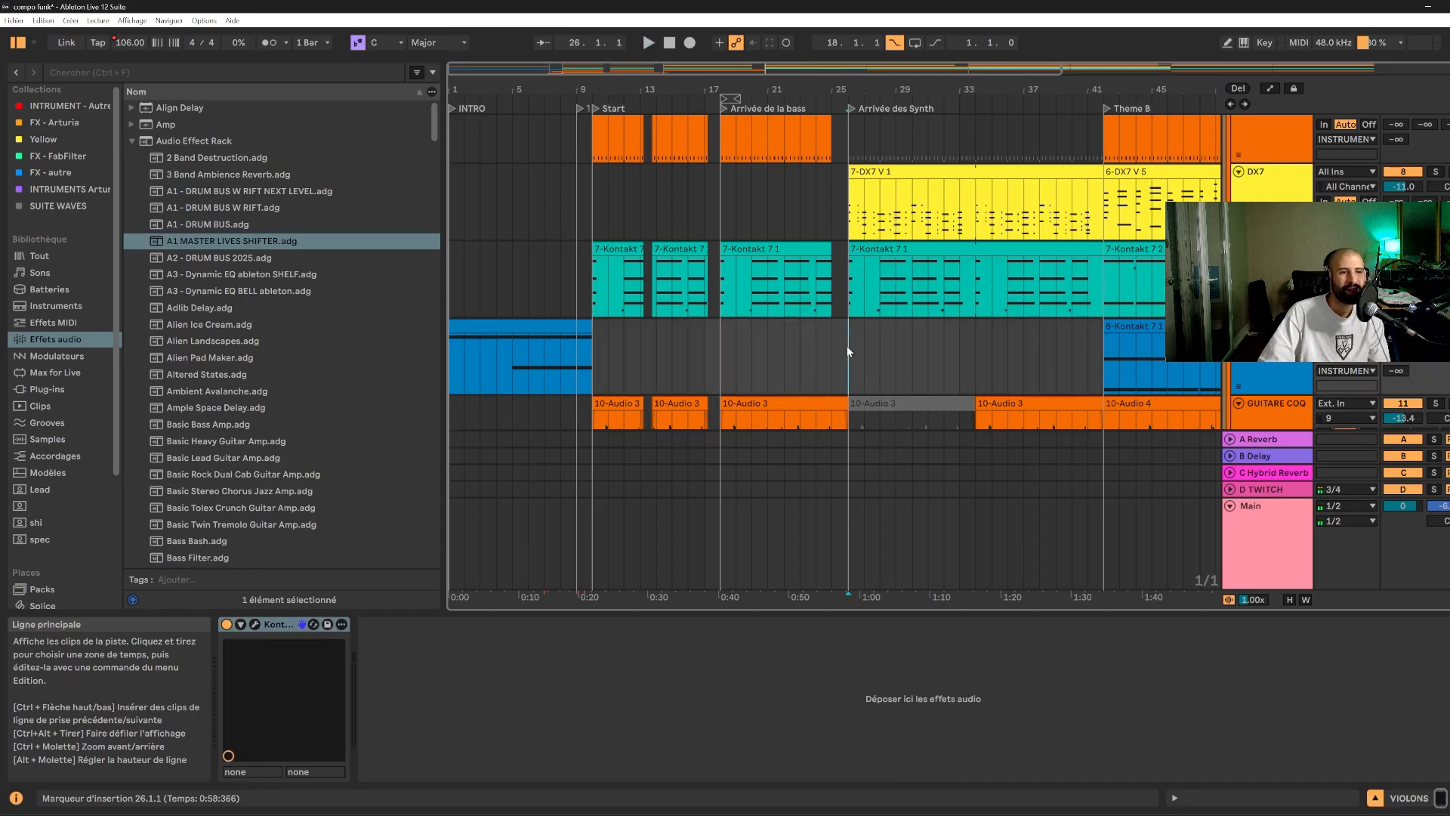
# - Play the LIVE TWITCH track briefly and examine its effect chain from OTT back to the A1 MASTER LIVES SHIFTER rack
pyautogui.scroll(-2, 858, 342)
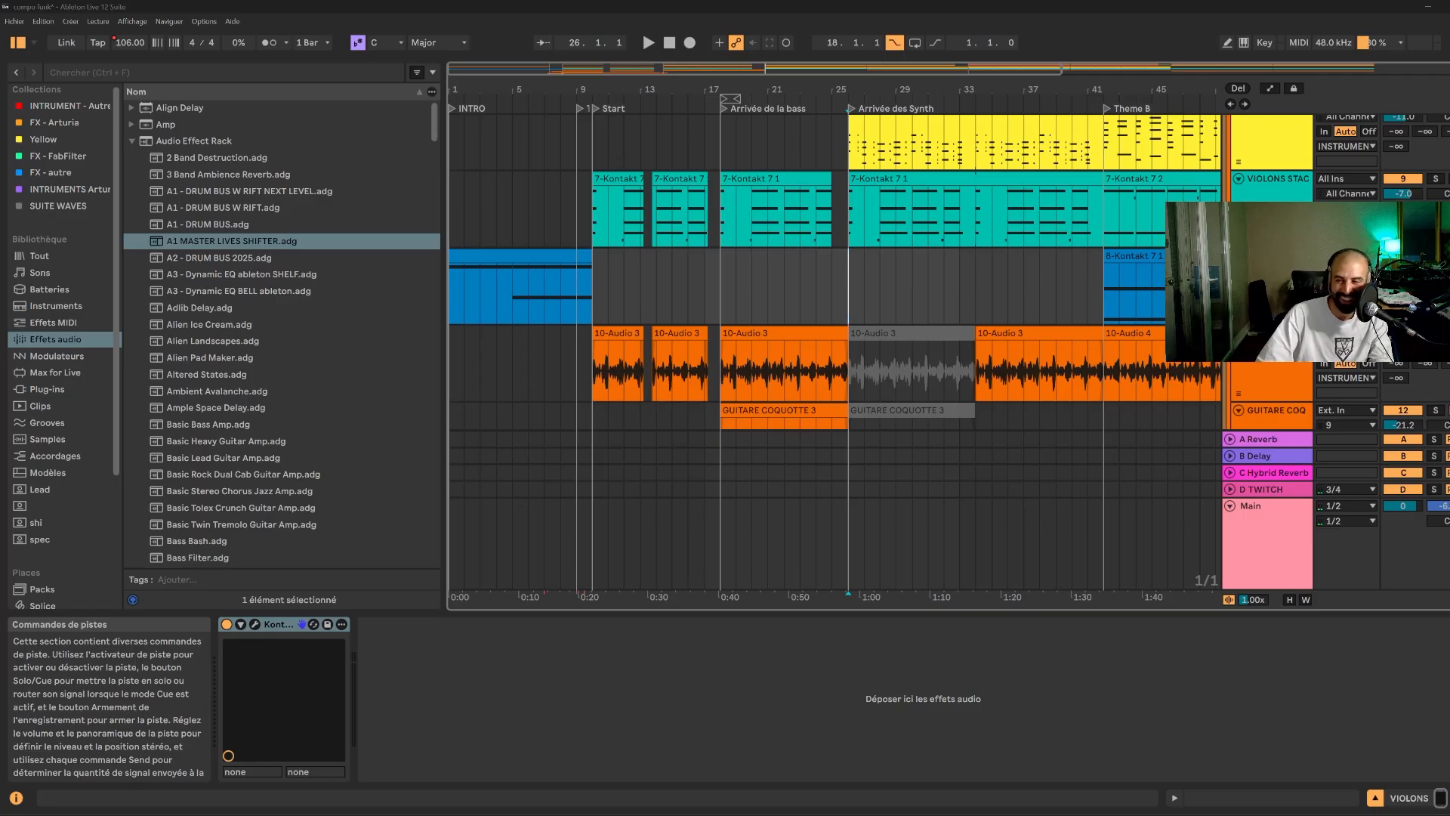
pyautogui.scroll(-2, 933, 283)
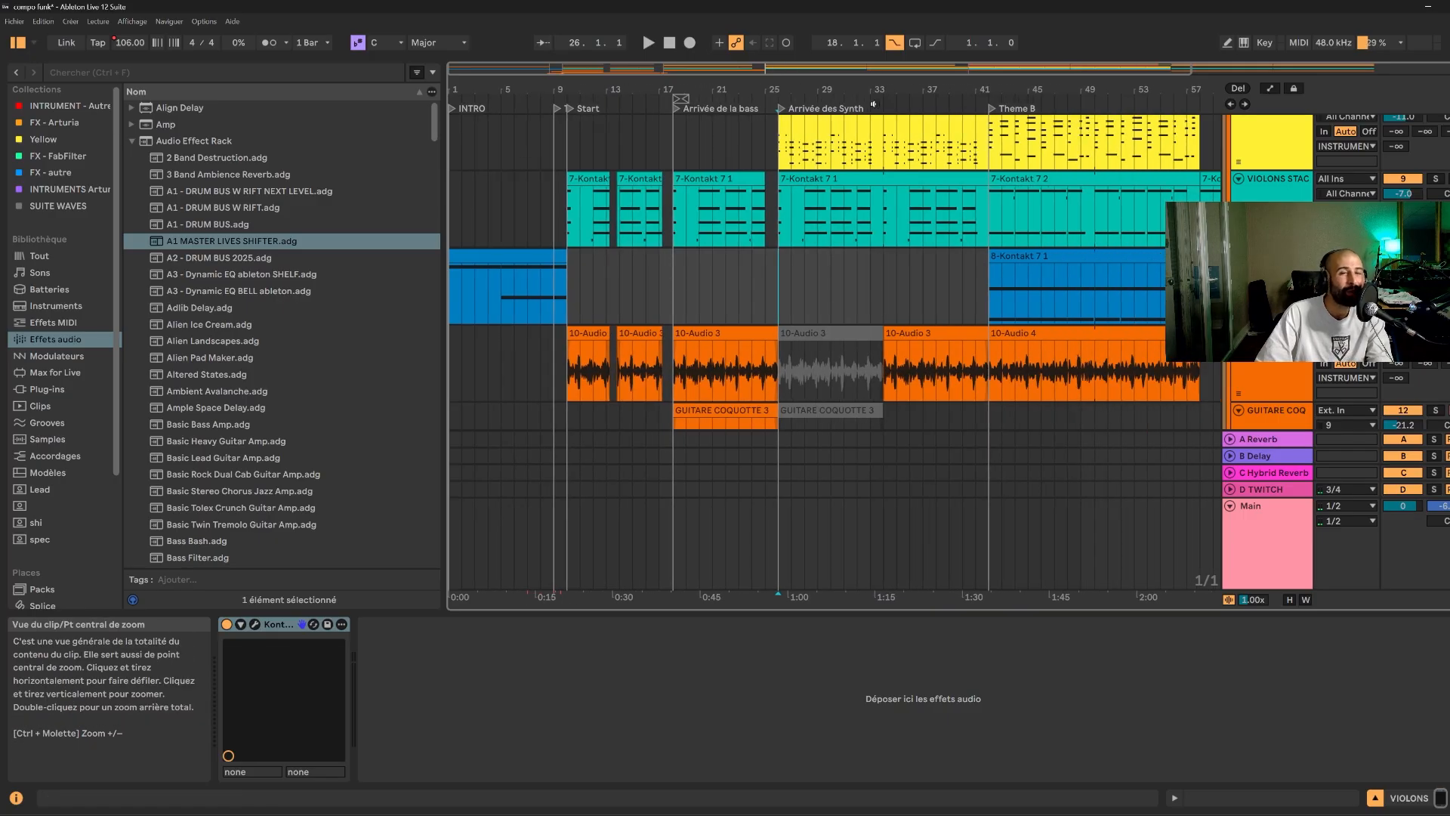
pyautogui.scroll(10, 1080, 332)
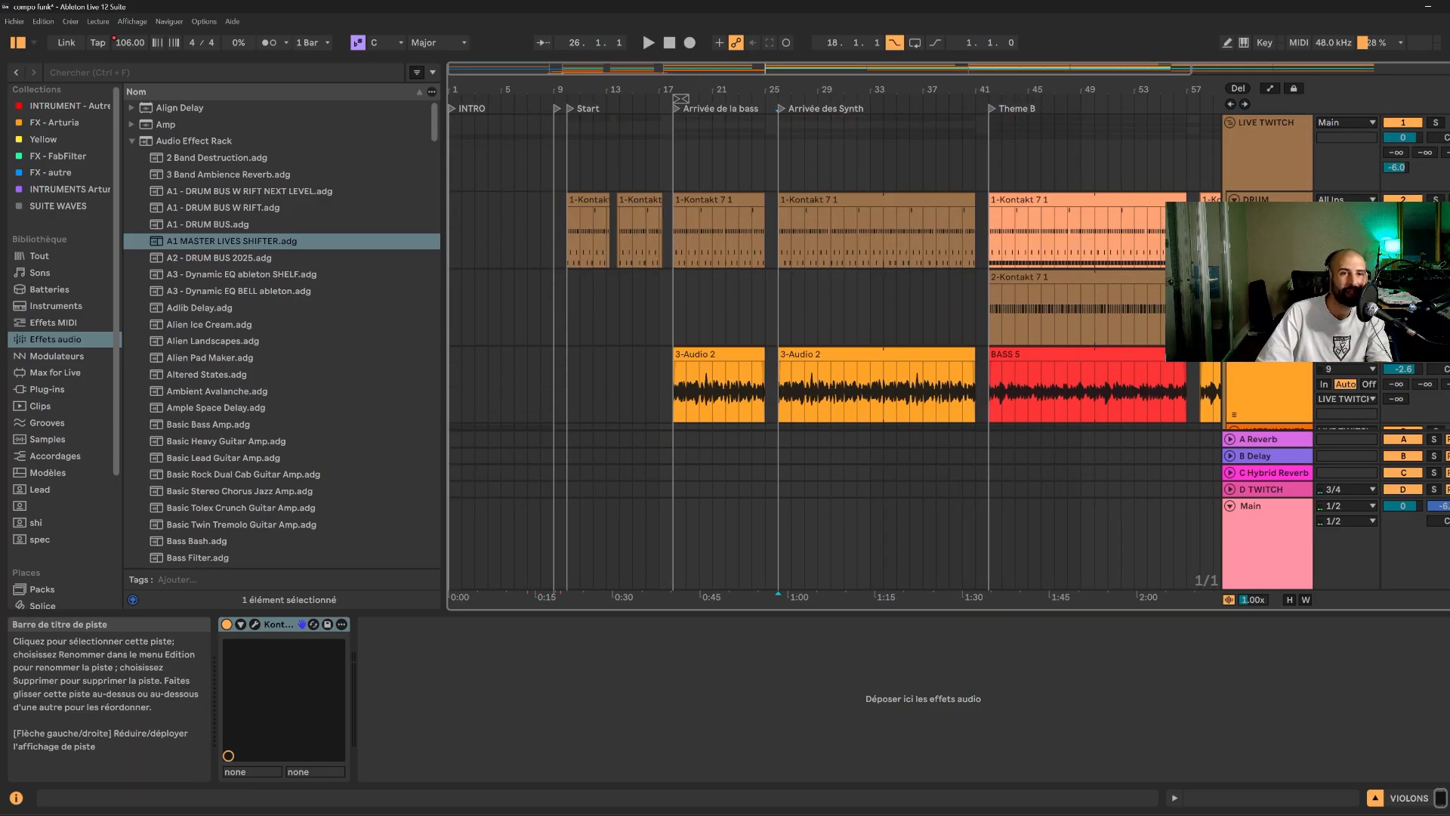
pyautogui.click(1251, 151)
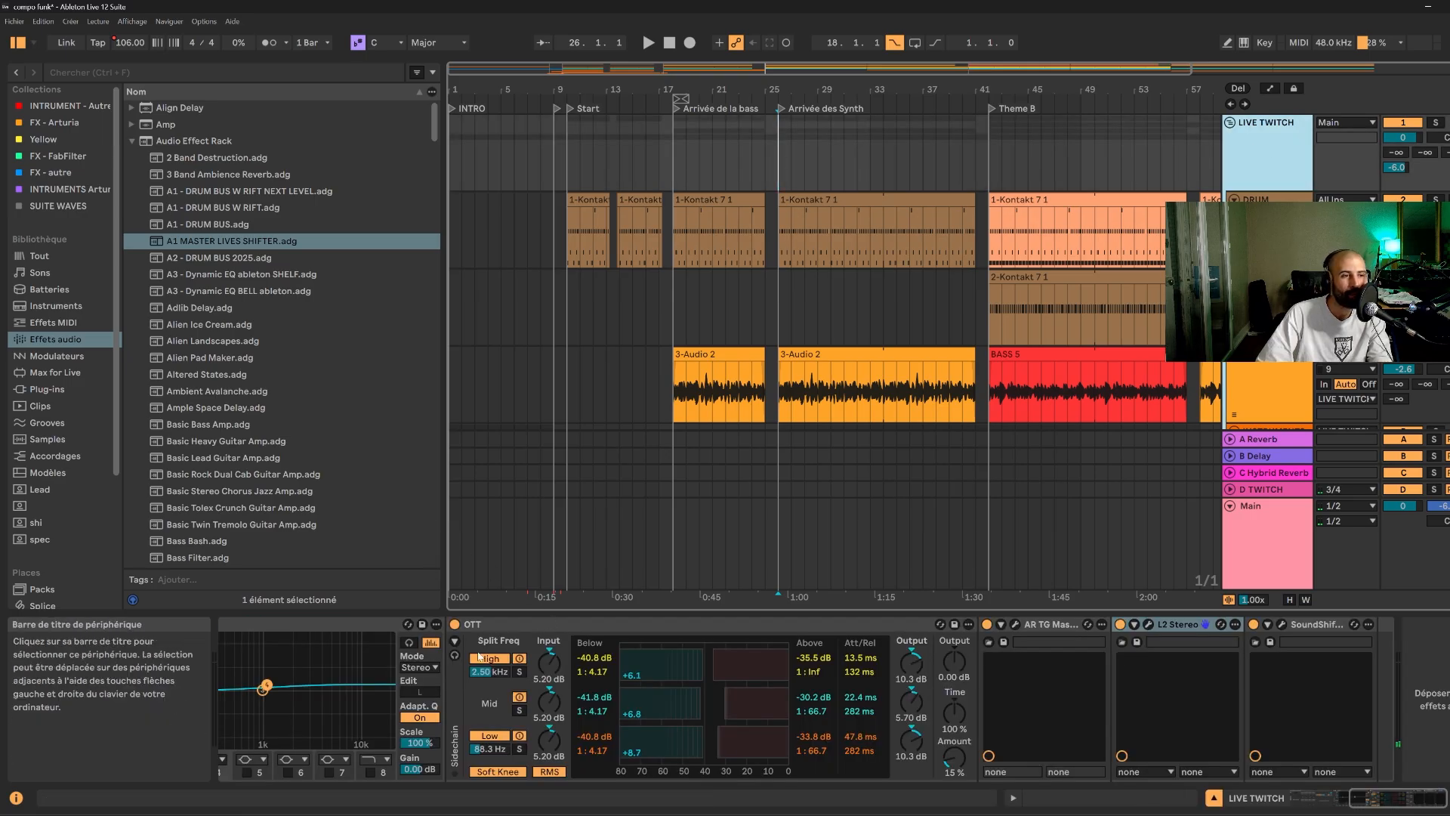
pyautogui.press('space')
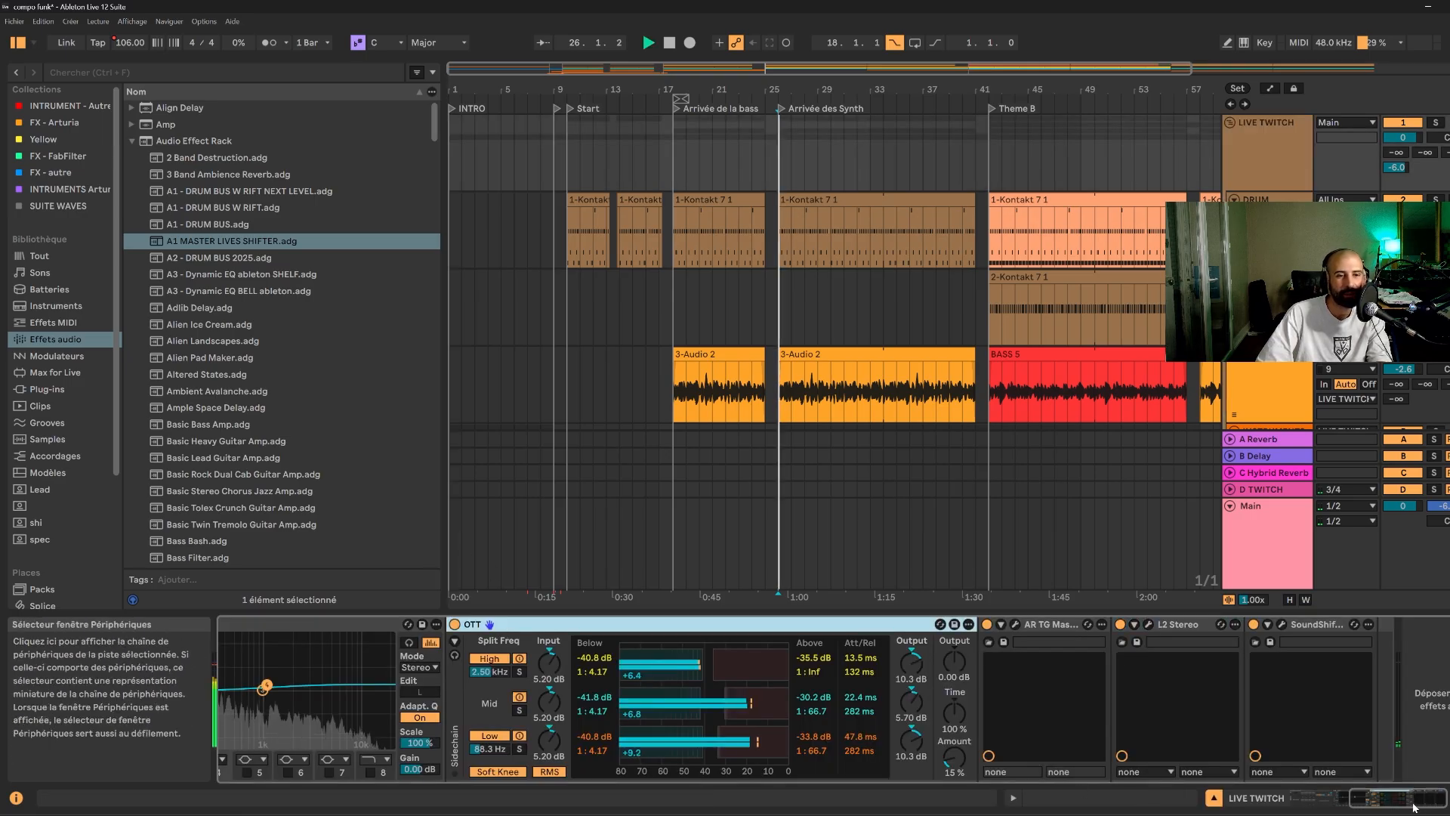
pyautogui.press('space')
pyautogui.moveTo(1415, 807); pyautogui.dragTo(1343, 805)
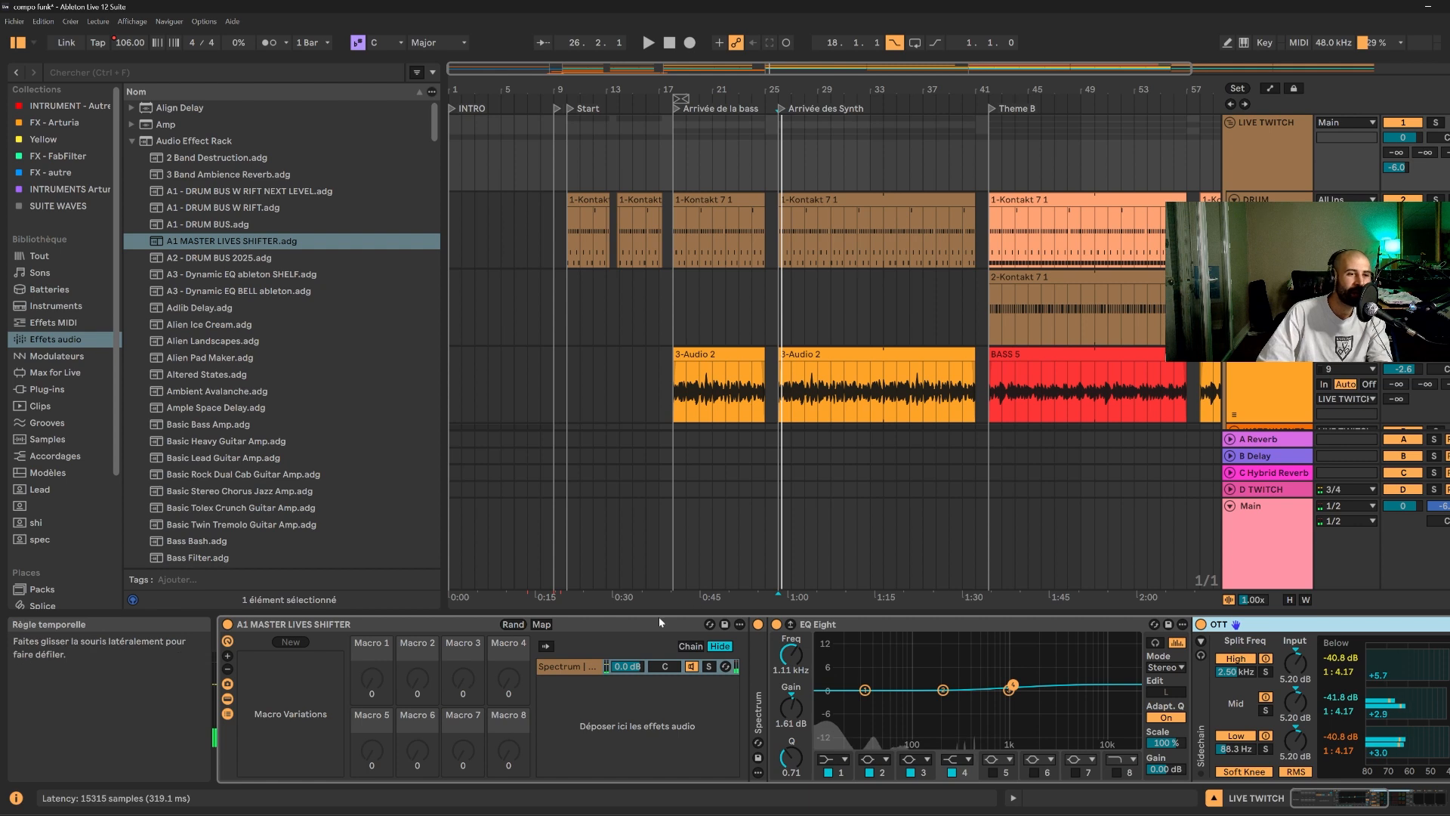
pyautogui.click(655, 626)
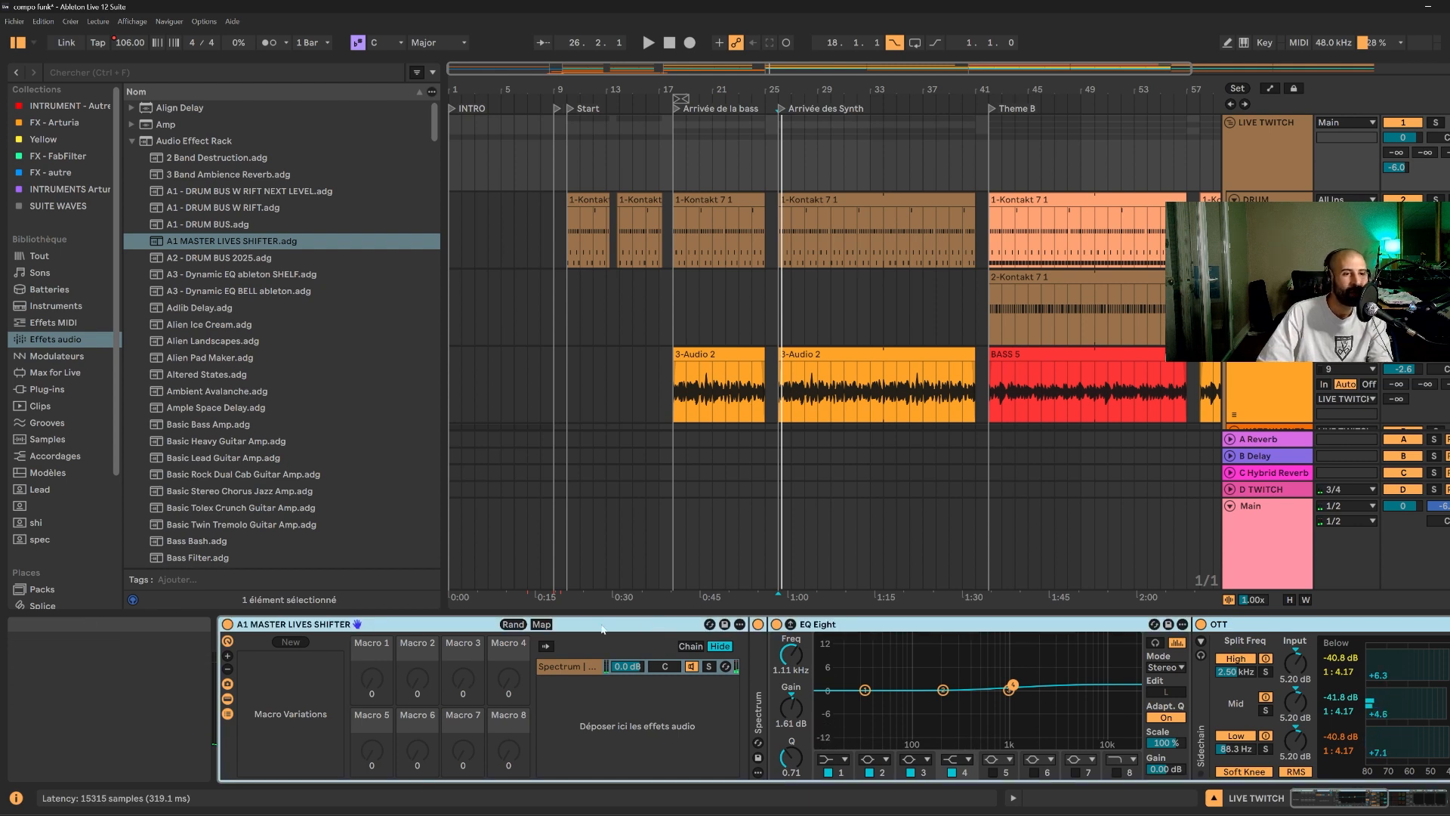
pyautogui.moveTo(1338, 798)
pyautogui.mouseDown()
pyautogui.moveTo(1375, 798)
pyautogui.moveTo(1334, 797)
pyautogui.mouseUp()
# - Set the insertion point at the Start section and reselect the A1 MASTER LIVES SHIFTER rack on LIVE TWITCH
pyautogui.scroll(-8, 724, 379)
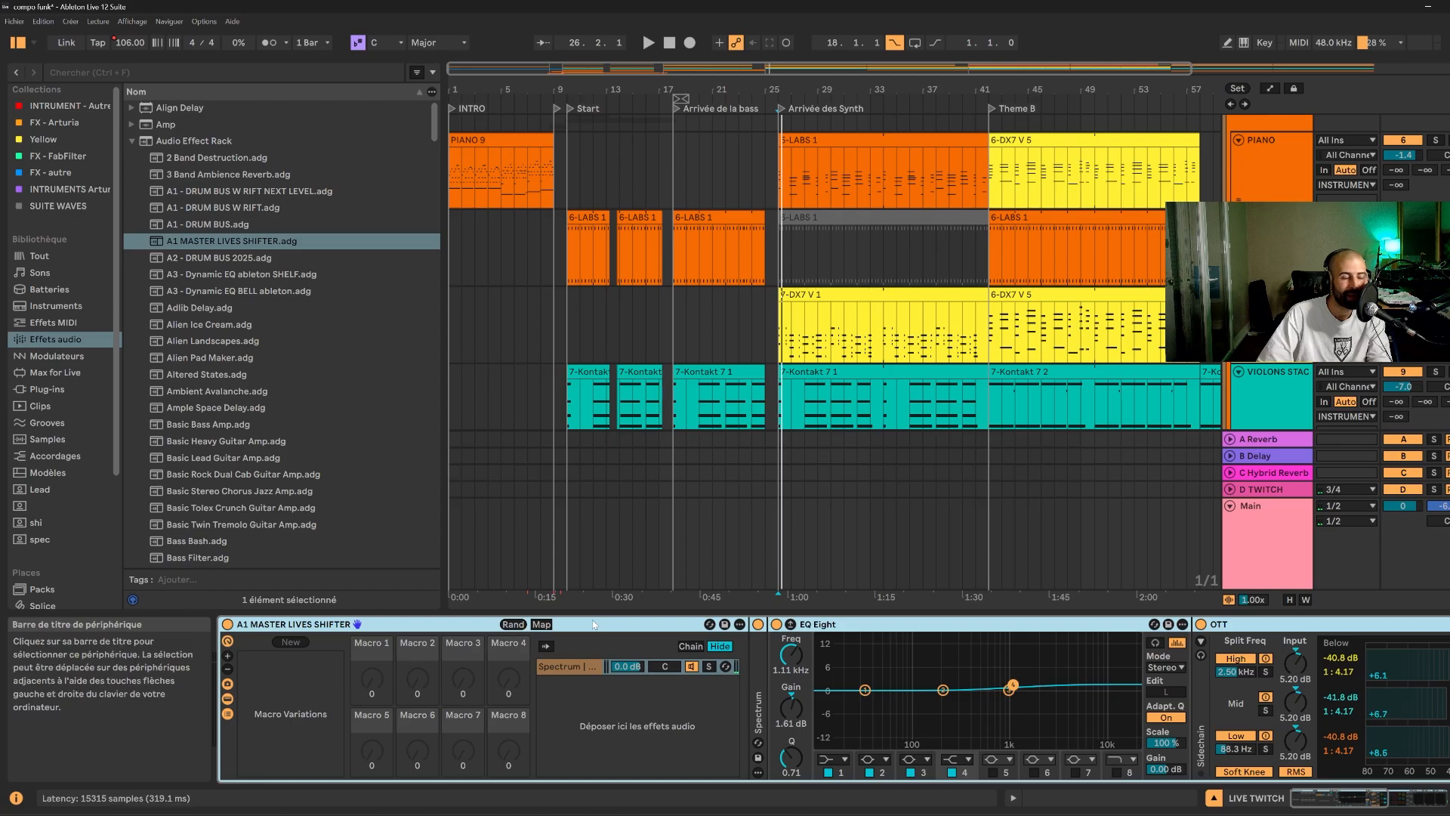
pyautogui.click(567, 300)
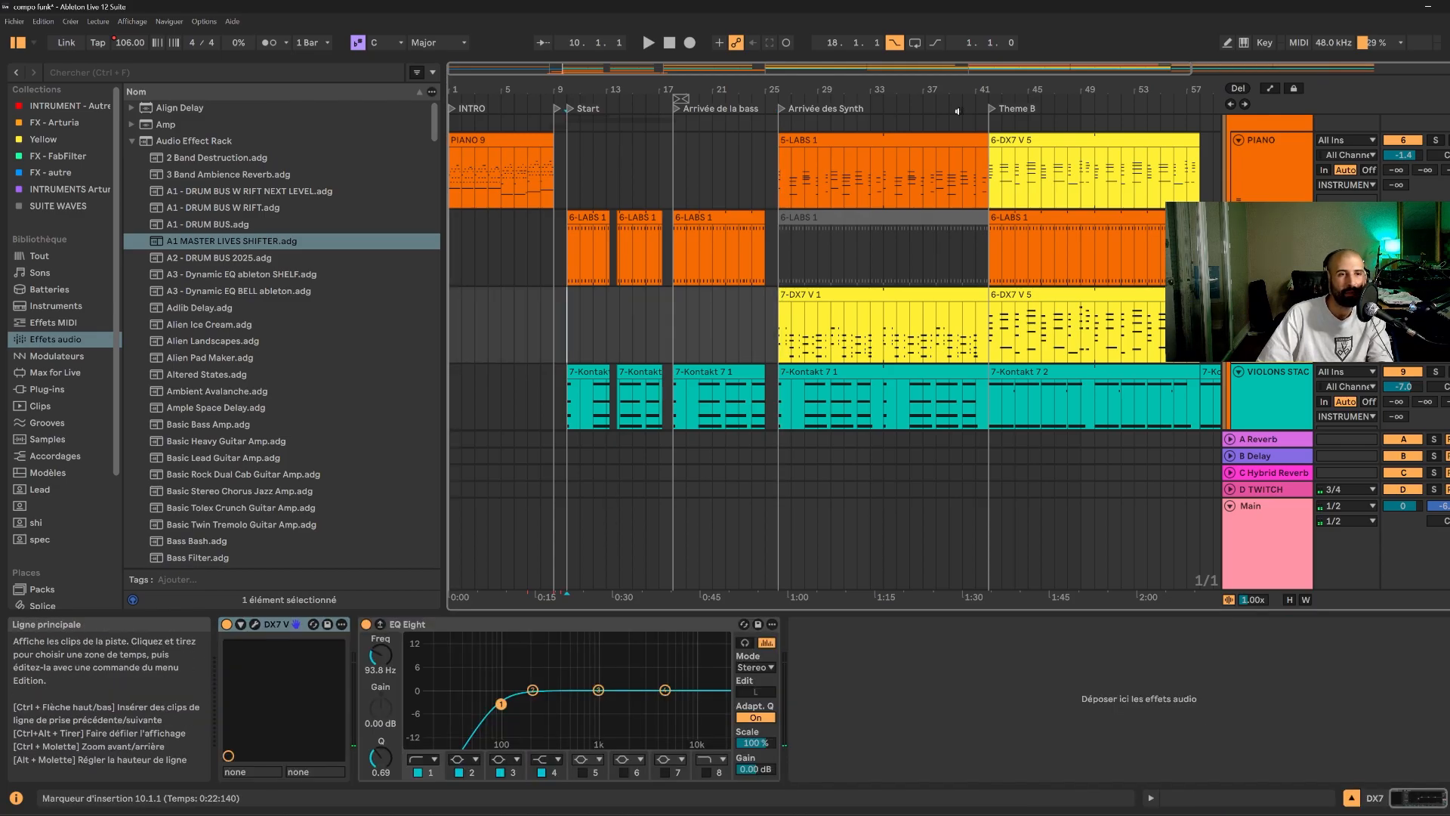
pyautogui.scroll(6, 804, 208)
pyautogui.click(1278, 175)
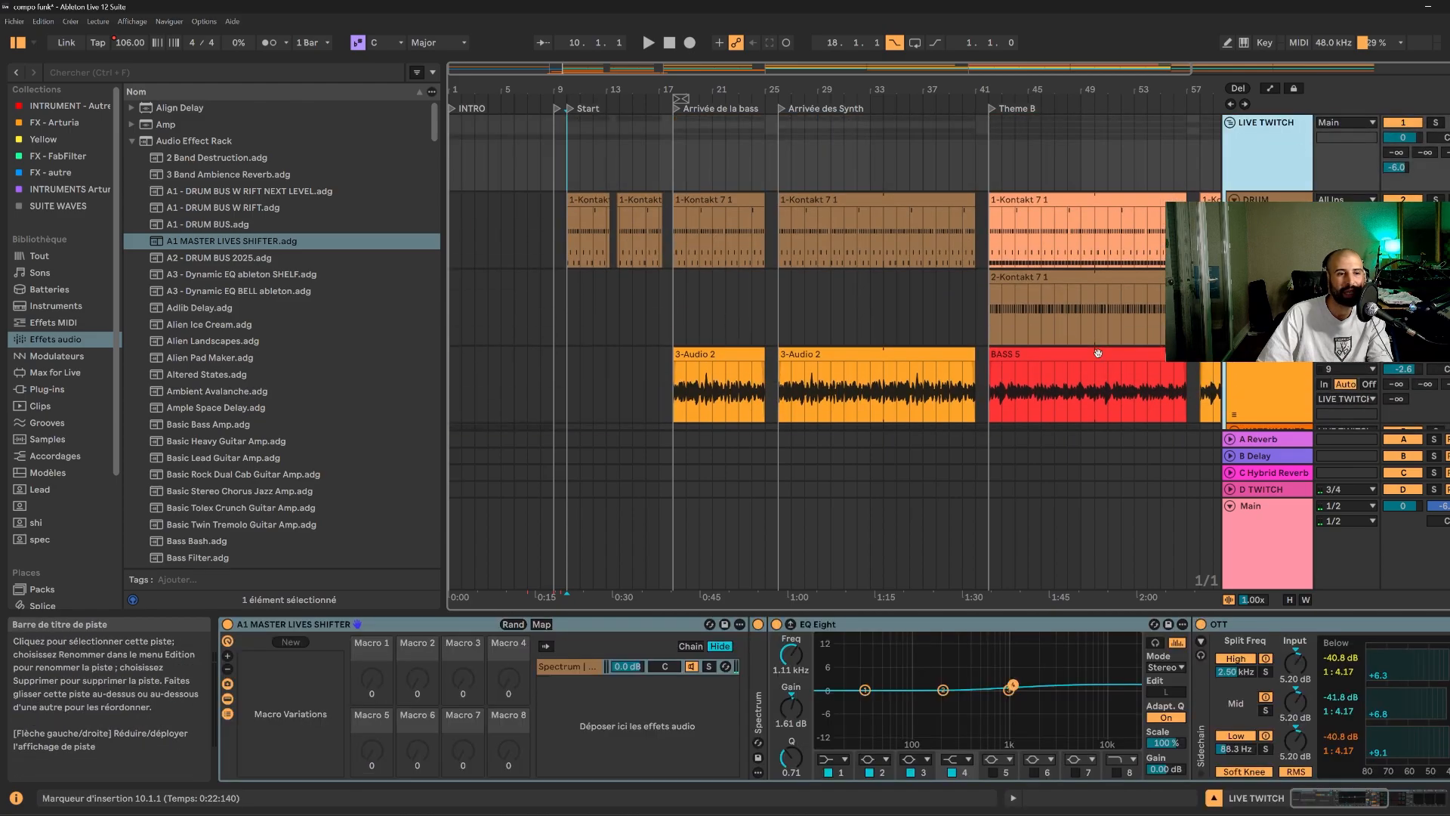
pyautogui.click(645, 621)
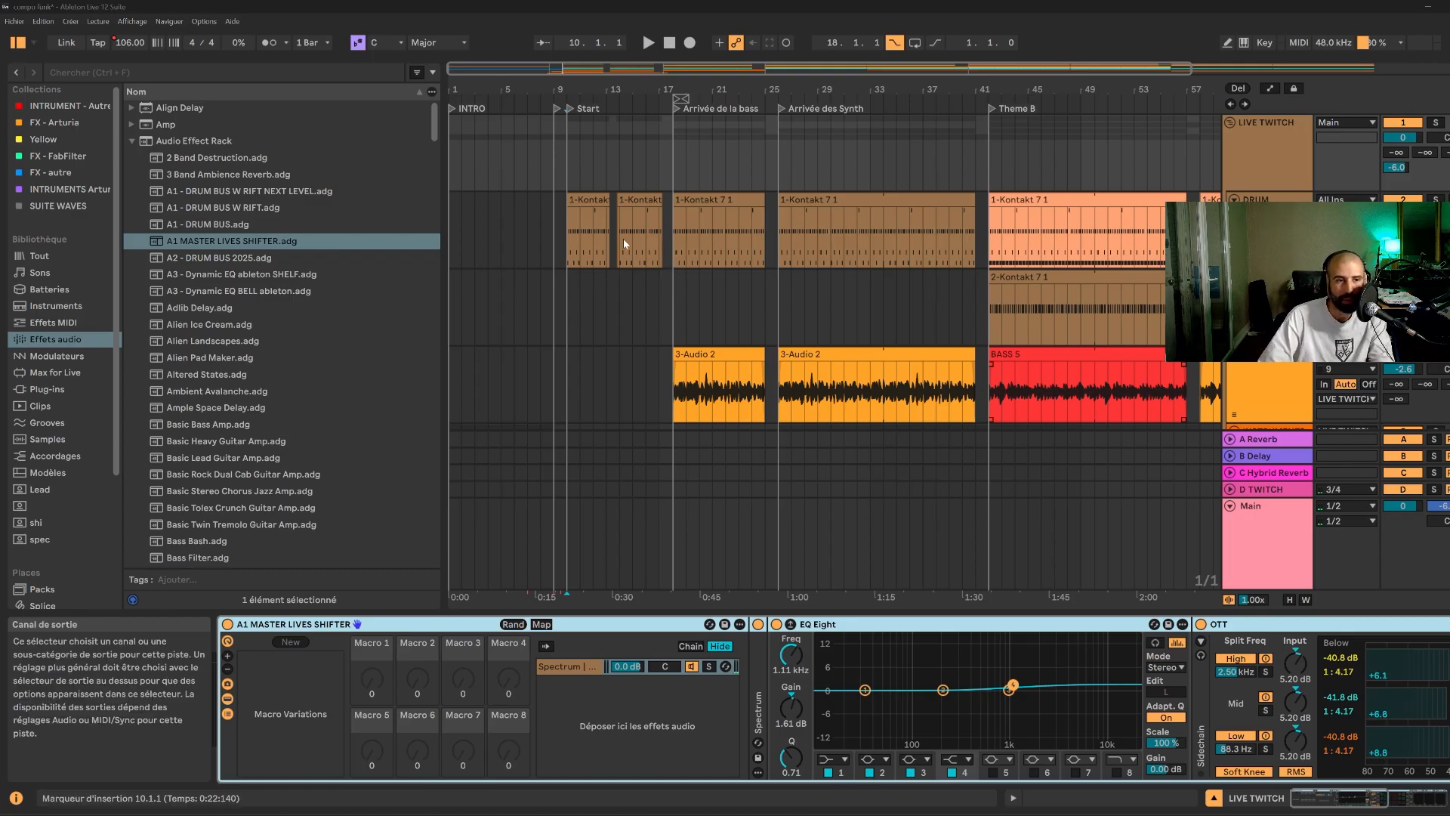
# - Play the gap between the two DRUM clips of the Start section from bar 13
pyautogui.click(973, 290)
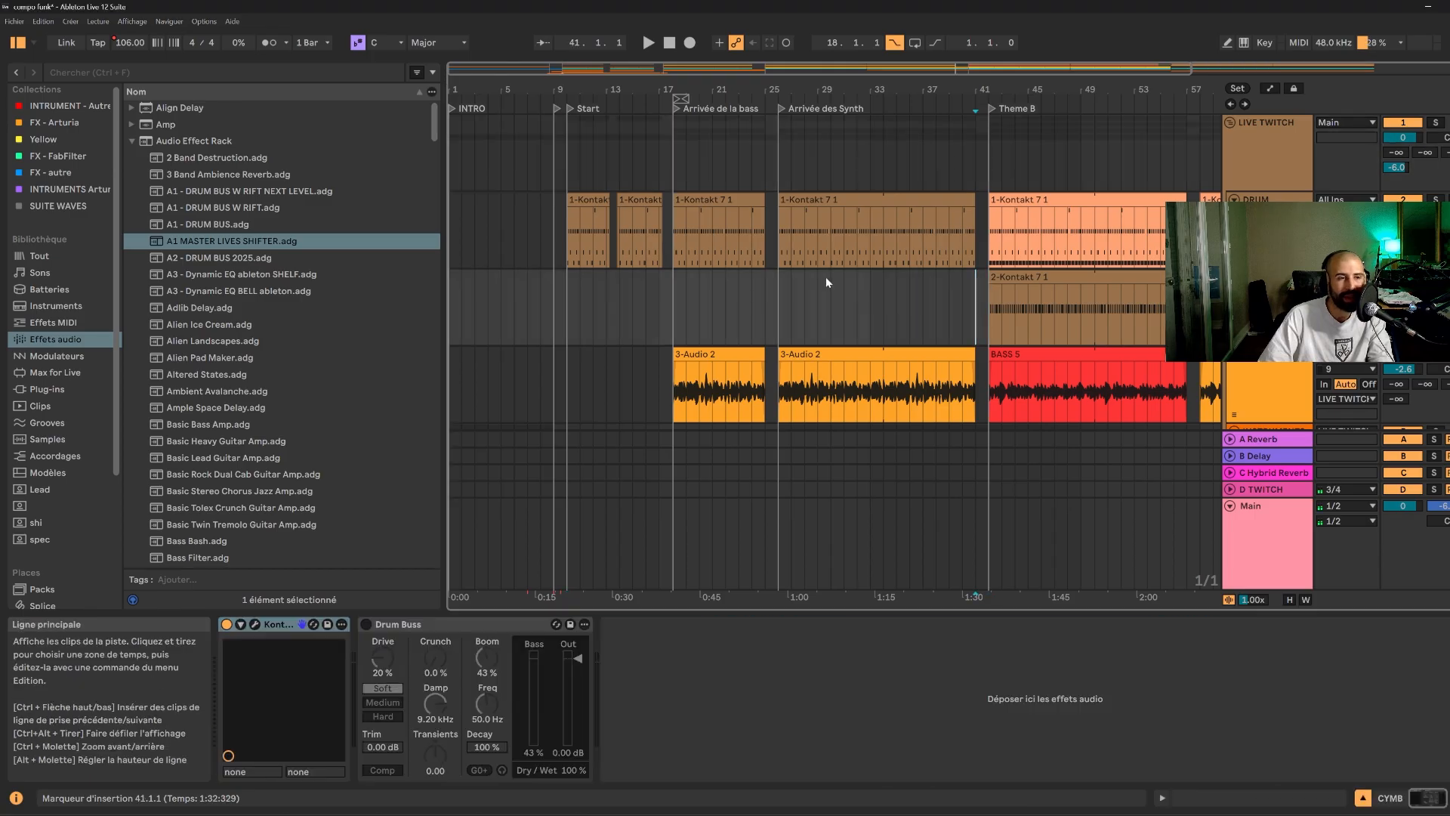
pyautogui.moveTo(628, 92); pyautogui.dragTo(827, 151)
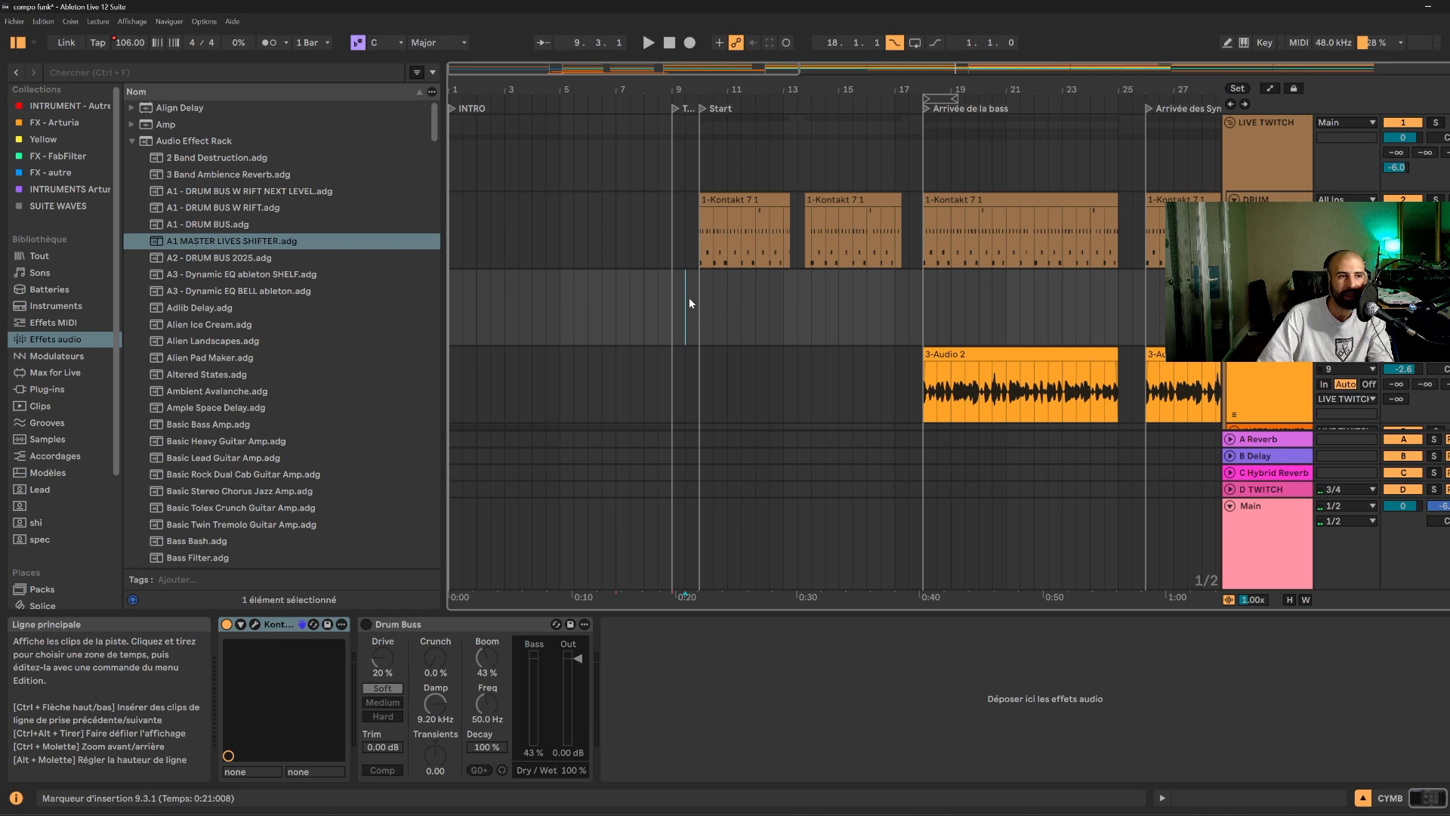
pyautogui.click(785, 261)
pyautogui.press('space')
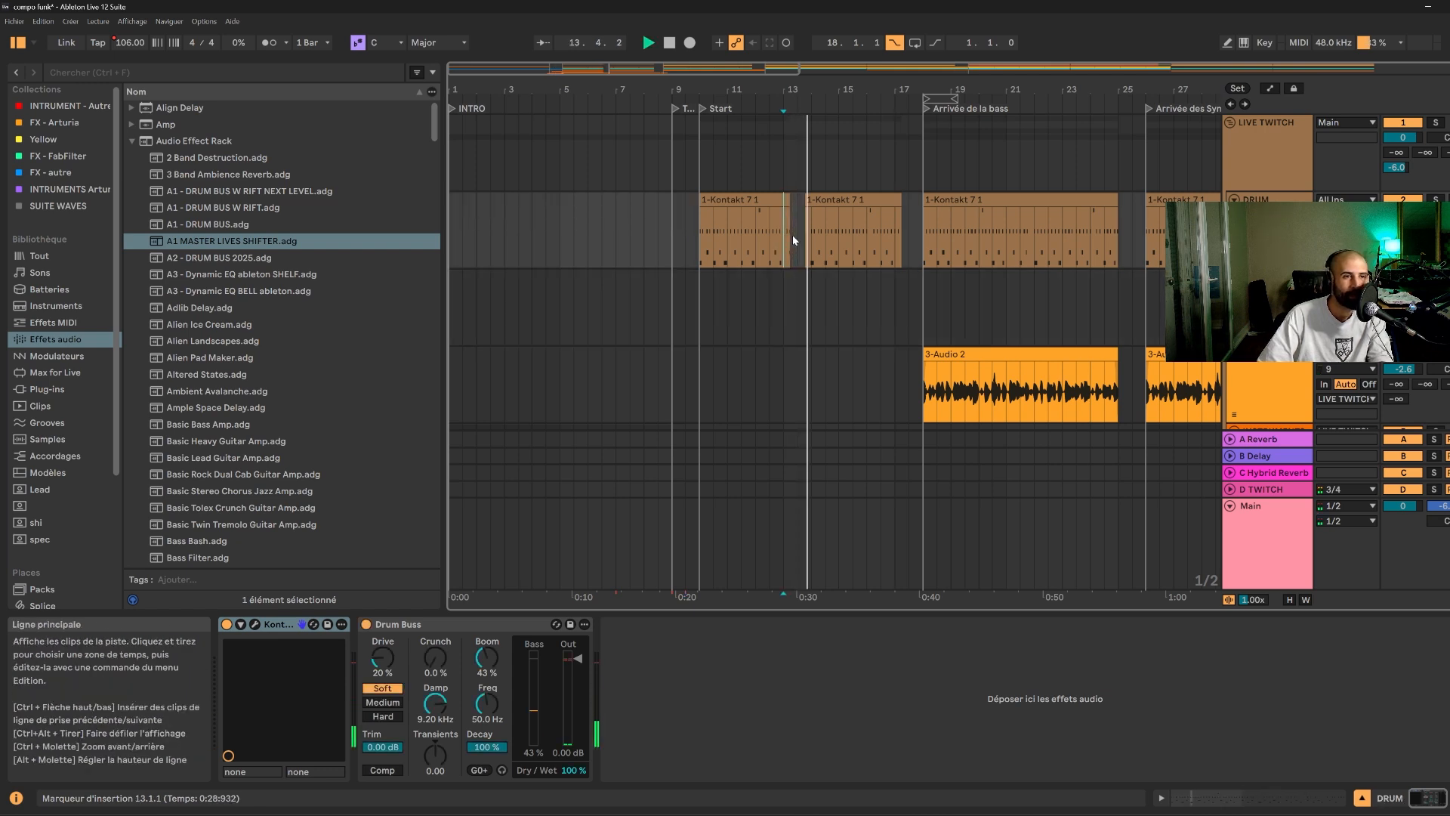
# - Play the drum break before Arrivée des Synth from 24.3.1 and inspect the gap at that section's start
pyautogui.click(901, 239)
pyautogui.hscroll(3, 952, 219)
pyautogui.click(945, 252)
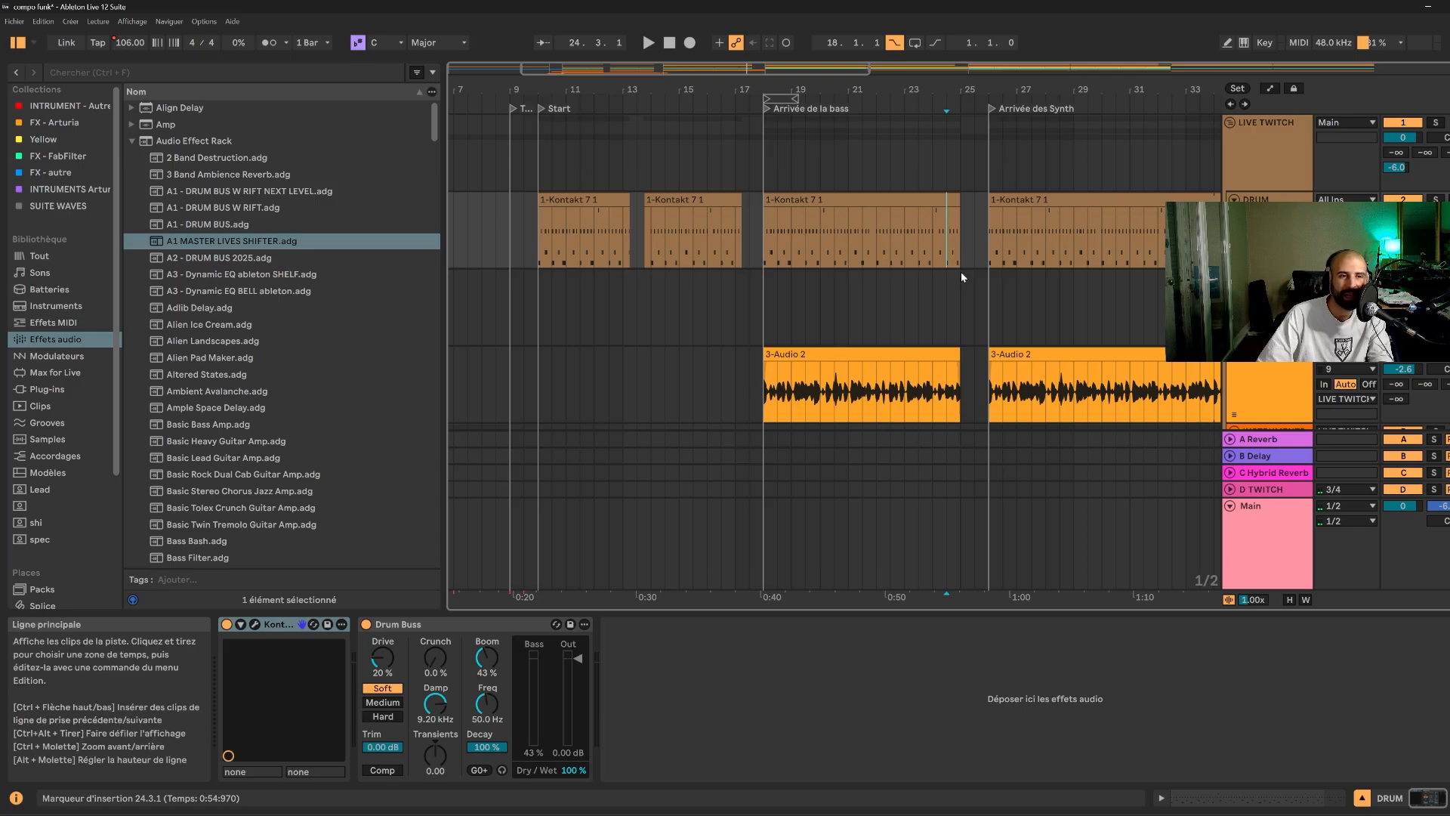
pyautogui.press('space')
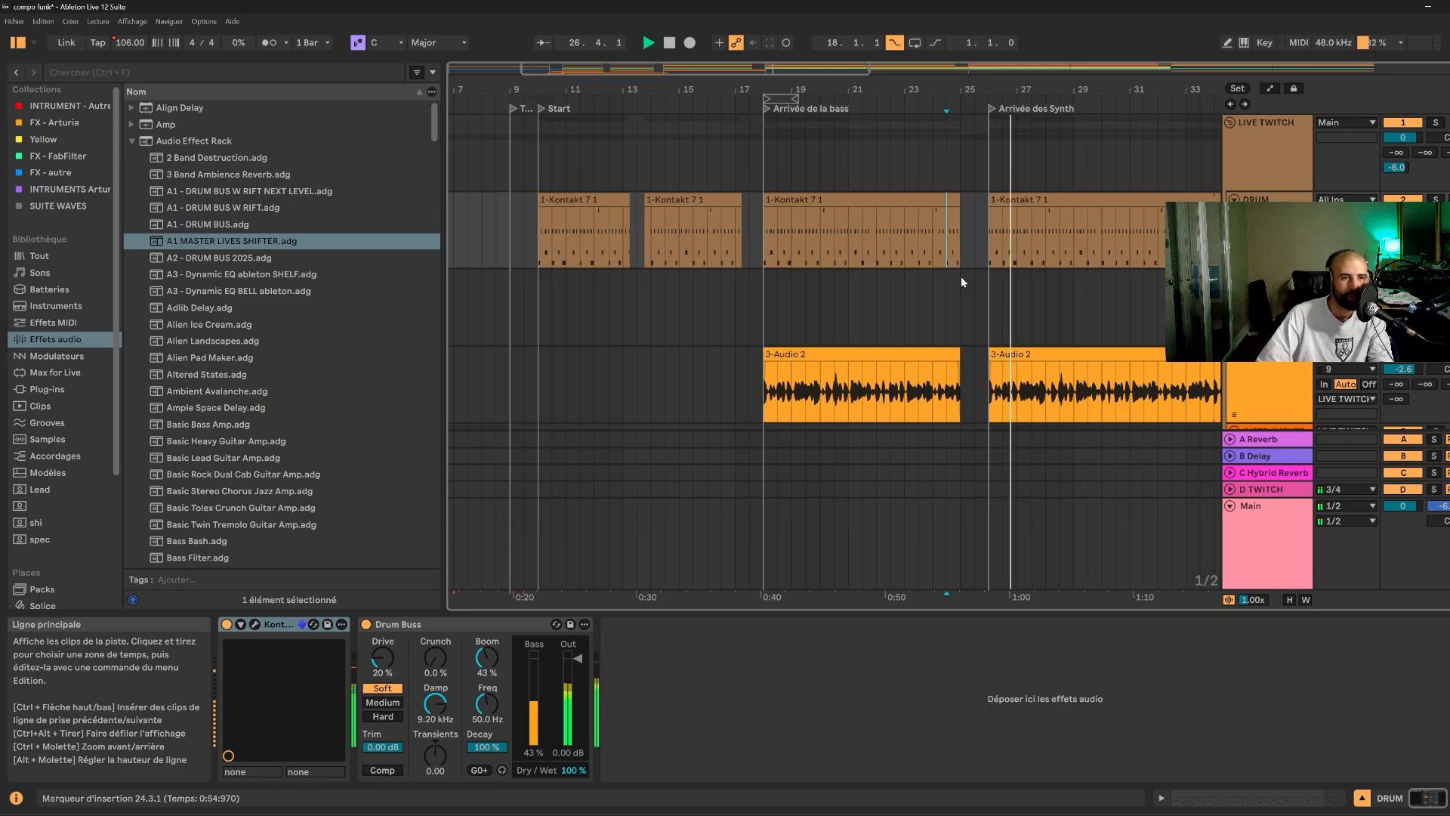
pyautogui.press('space')
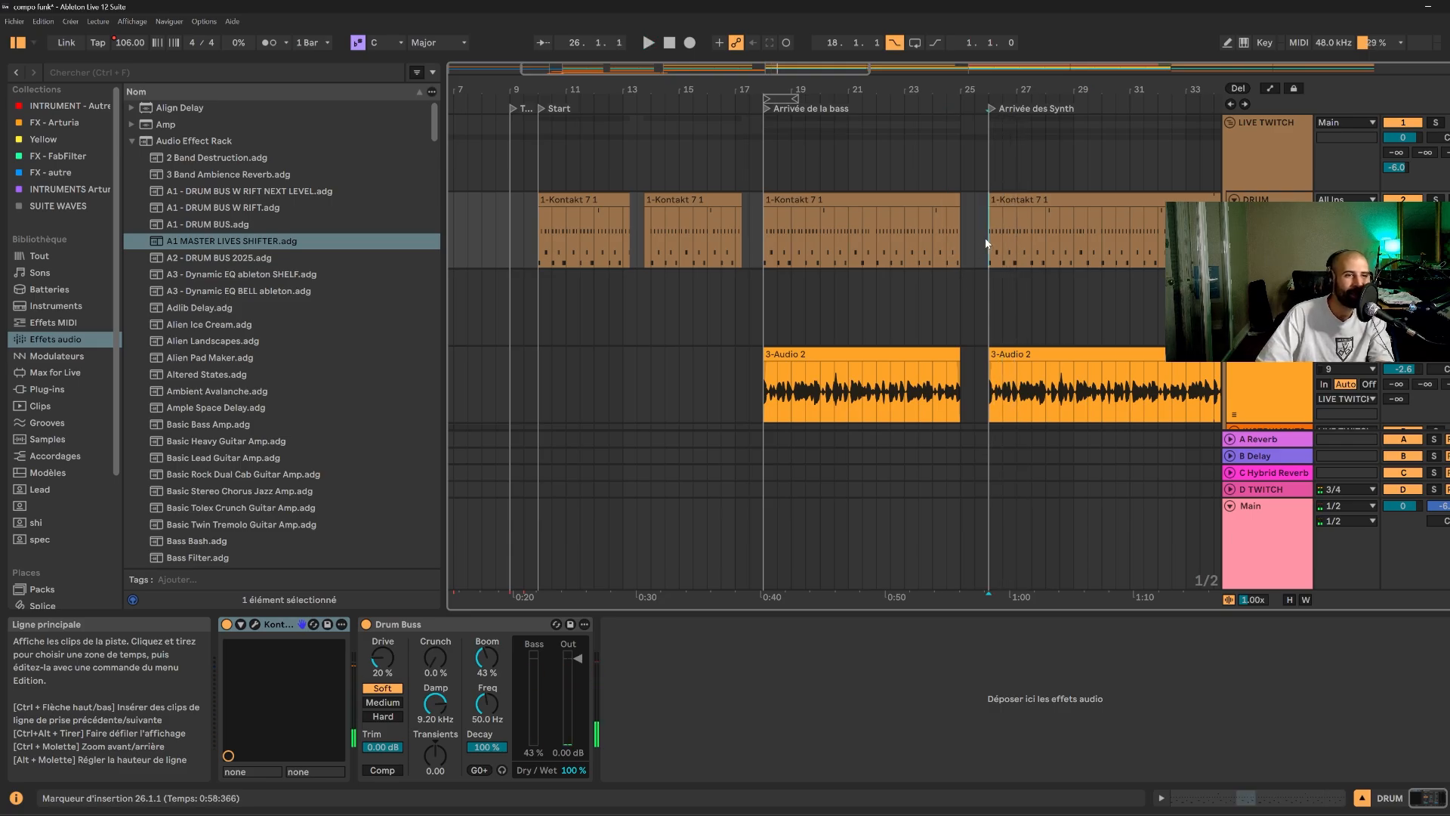
pyautogui.moveTo(986, 240); pyautogui.dragTo(967, 224)
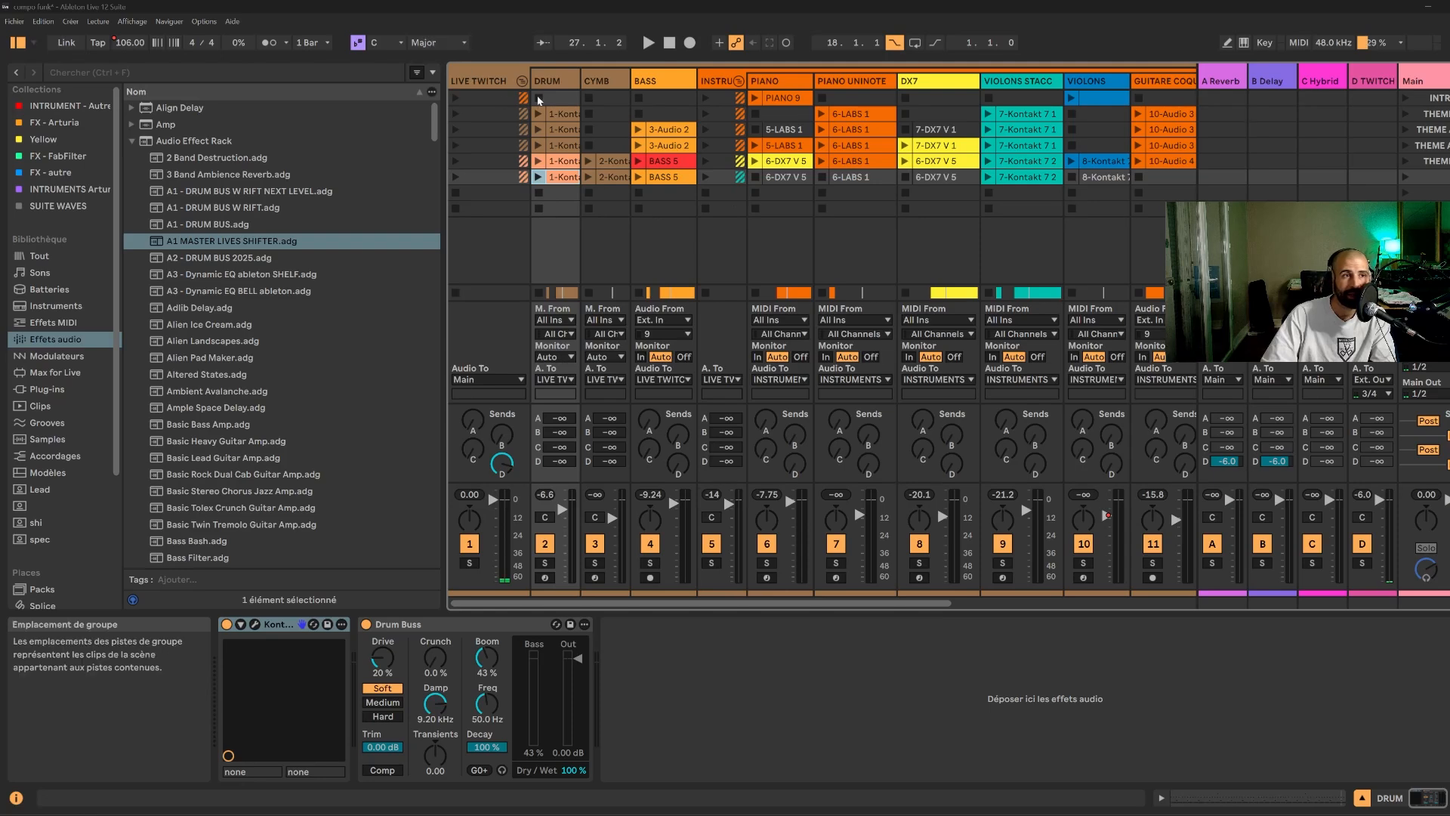
# - Play the end of the INTRO from 8.1.1 on the PIANO track in the Arrangement
pyautogui.click(557, 99)
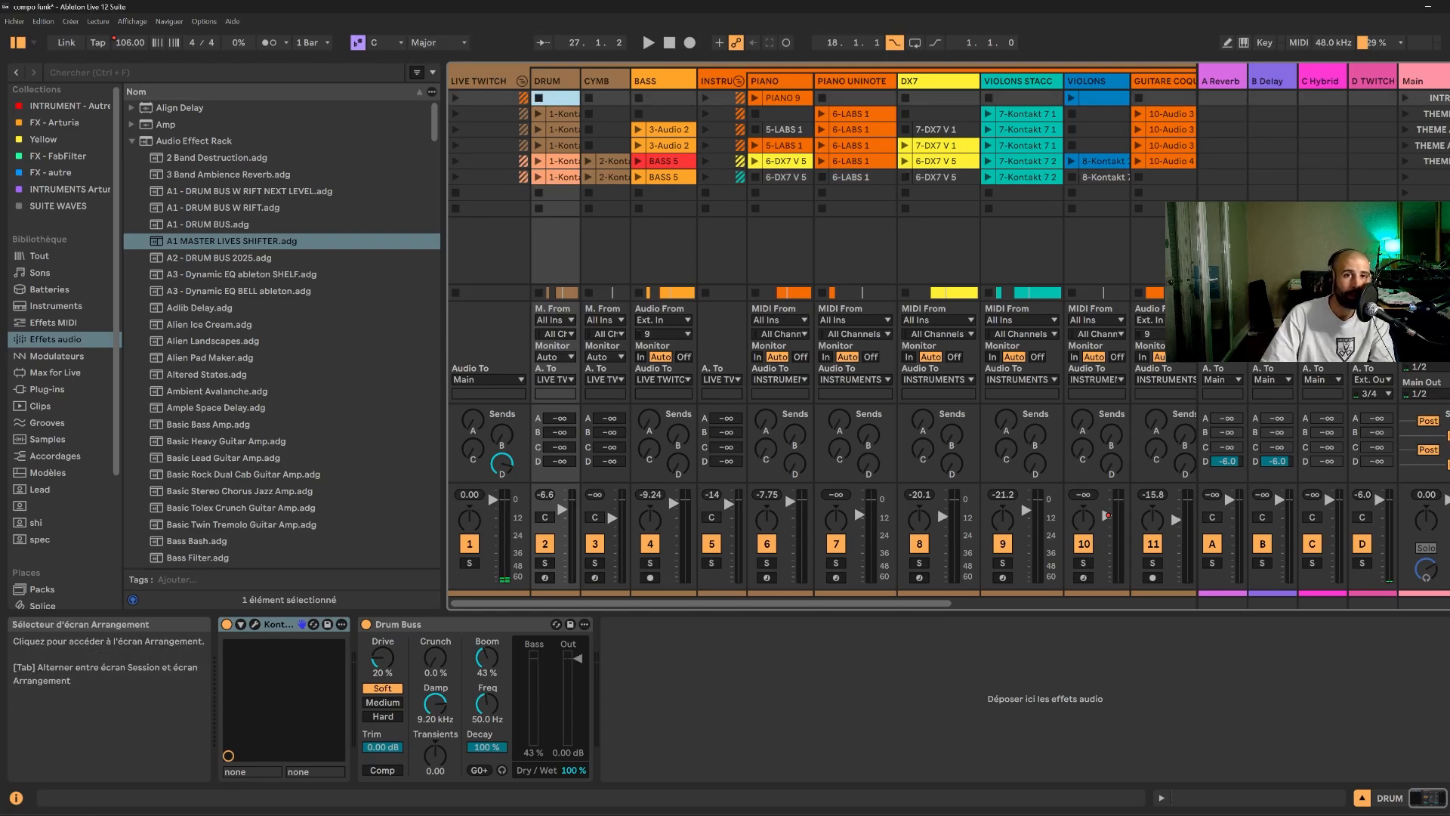
pyautogui.press('Tab')
pyautogui.scroll(2, 613, 249)
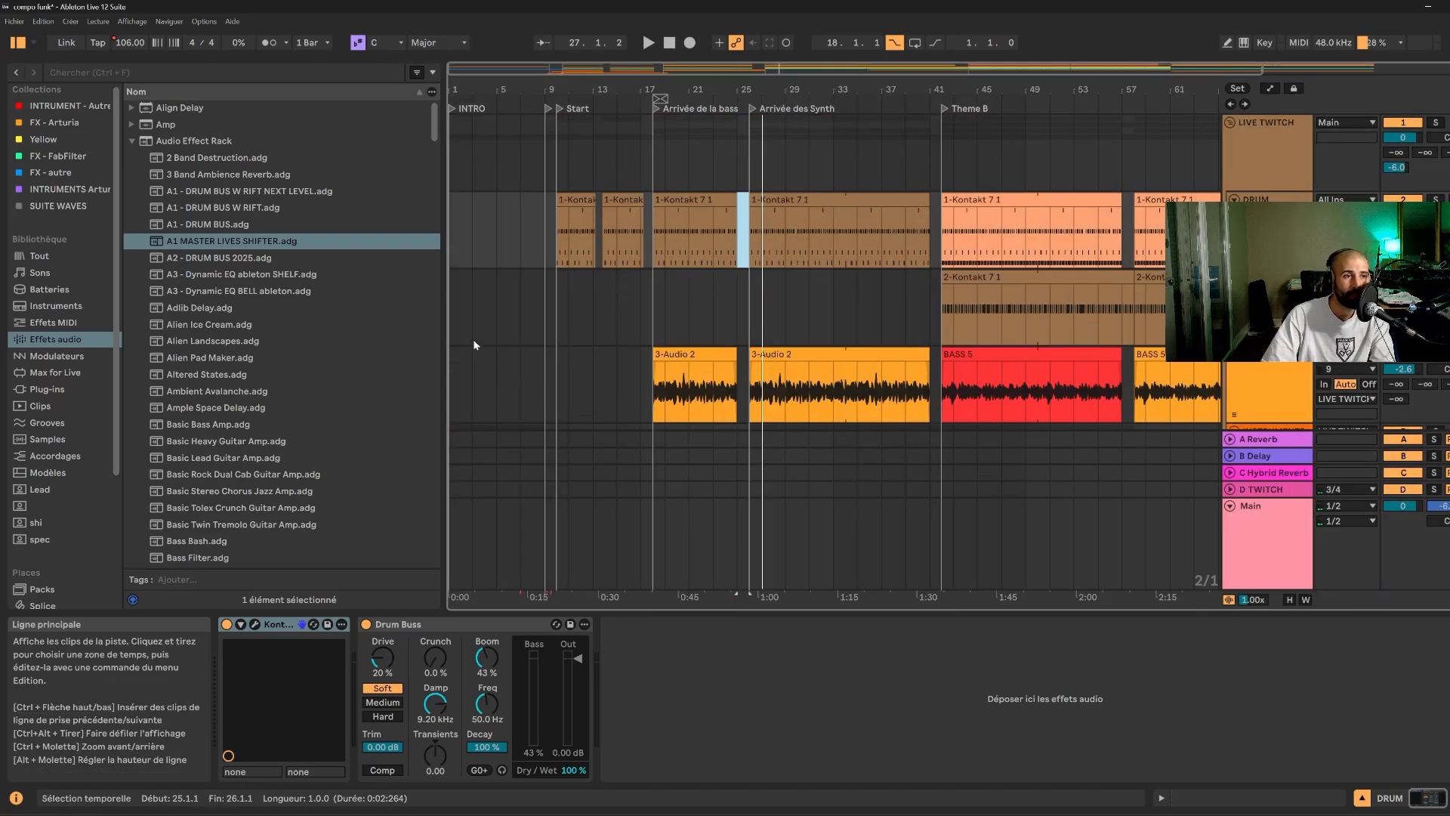
pyautogui.moveTo(521, 90); pyautogui.dragTo(759, 401)
pyautogui.scroll(-1, 762, 409)
pyautogui.scroll(-5, 763, 405)
pyautogui.click(793, 300)
pyautogui.click(787, 333)
pyautogui.press('space')
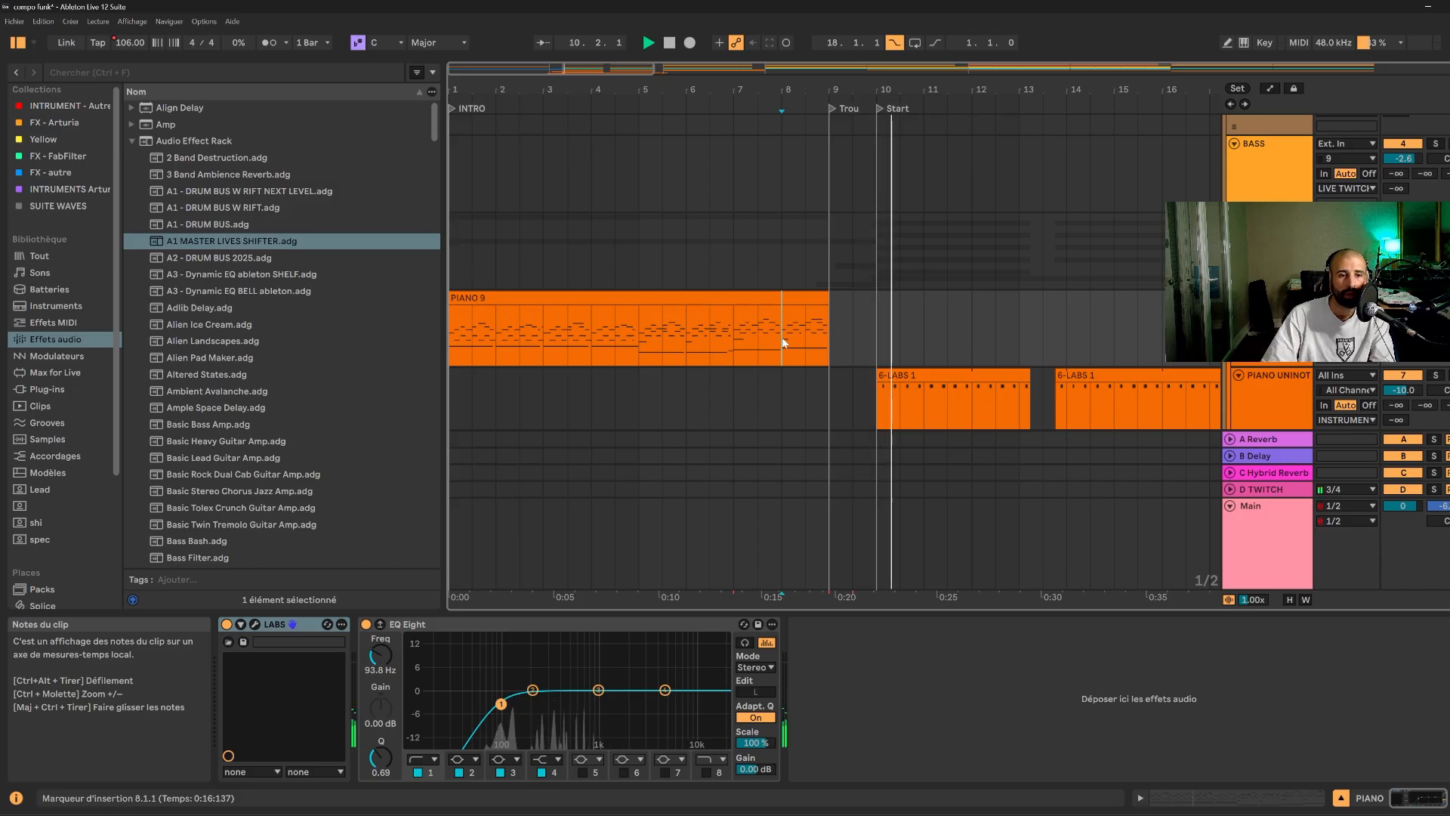
# - Examine the violin, guitar, sweep and vocal clips around the Start section during playback
pyautogui.scroll(-2, 1004, 364)
pyautogui.scroll(-2, 1004, 365)
pyautogui.scroll(-3, 1004, 369)
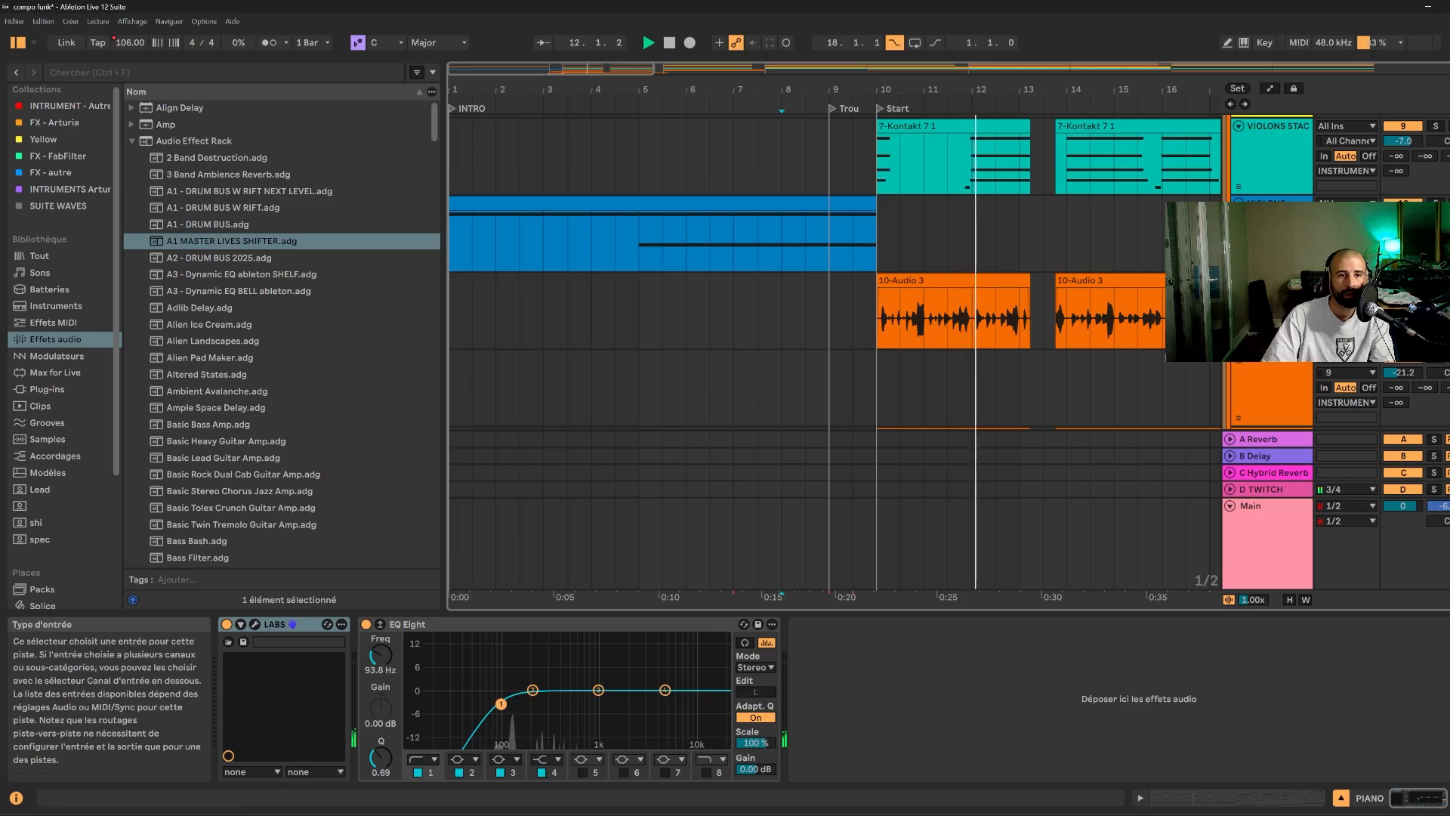
pyautogui.scroll(-1, 1246, 389)
pyautogui.scroll(-4, 1246, 389)
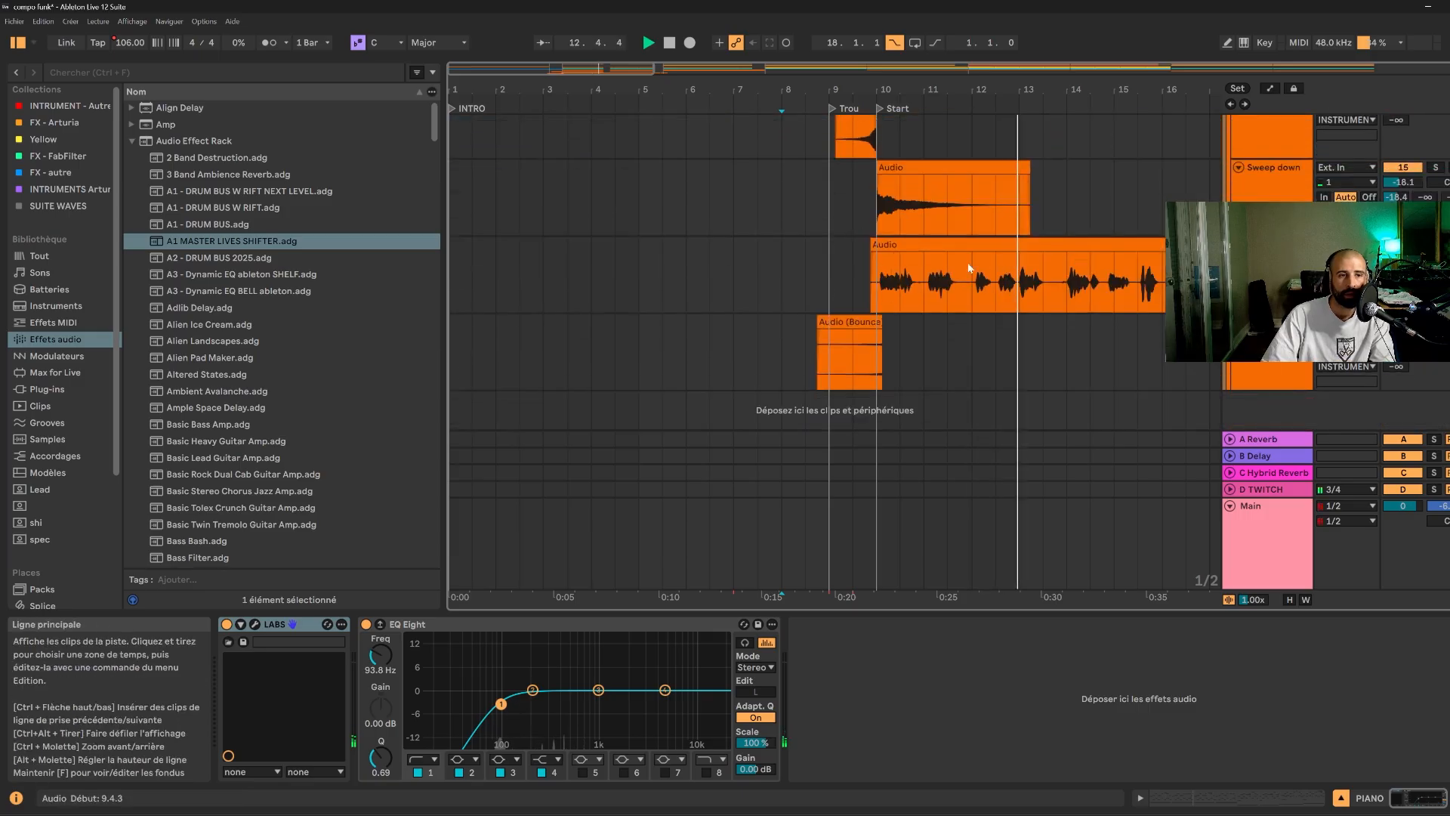
pyautogui.press('space')
# - Solo the VOCAL track, play it briefly from 10.1.1, and release the solo
pyautogui.click(1030, 244)
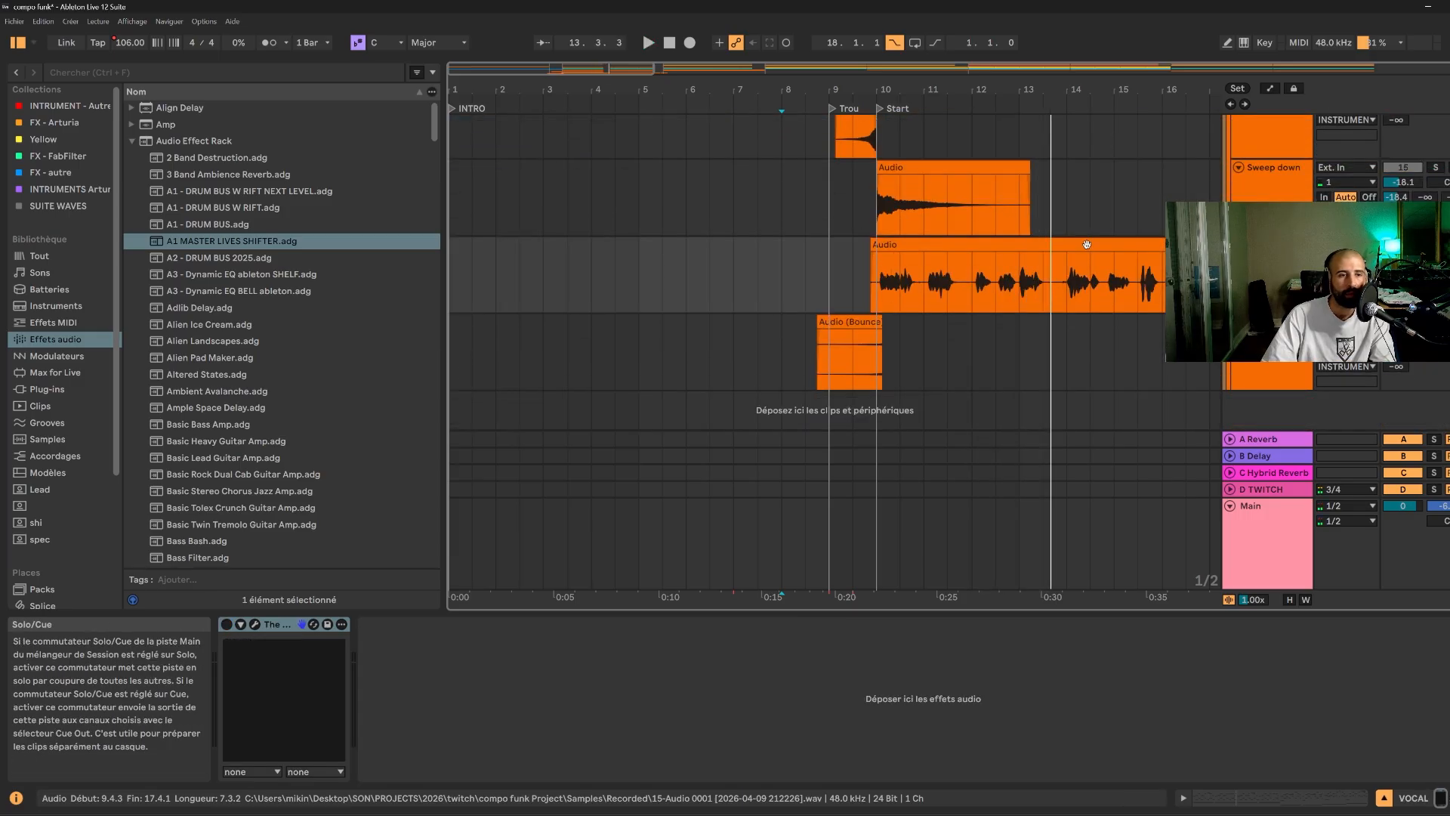
pyautogui.click(924, 353)
pyautogui.press('space')
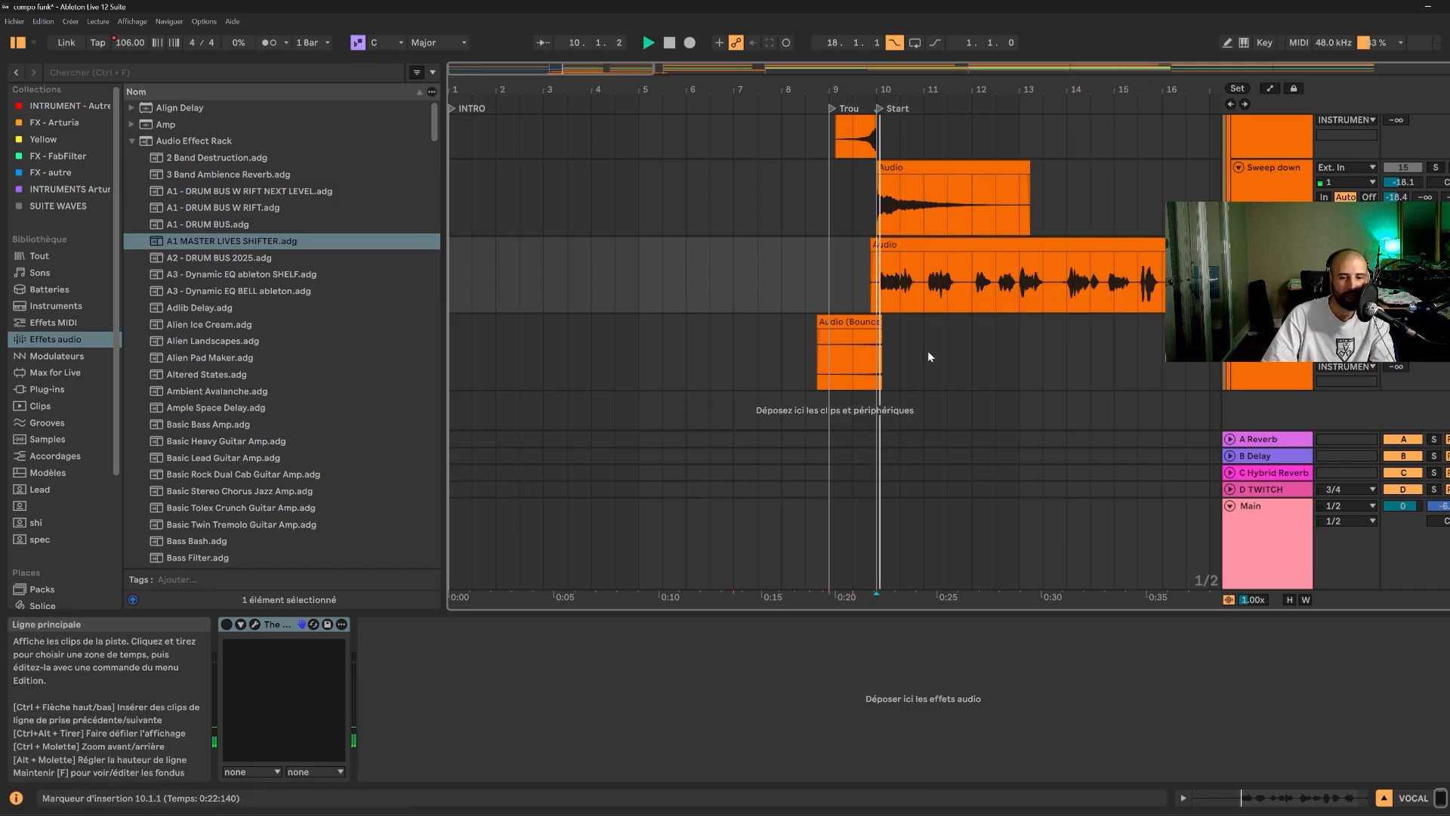
pyautogui.press('space')
pyautogui.click(1434, 245)
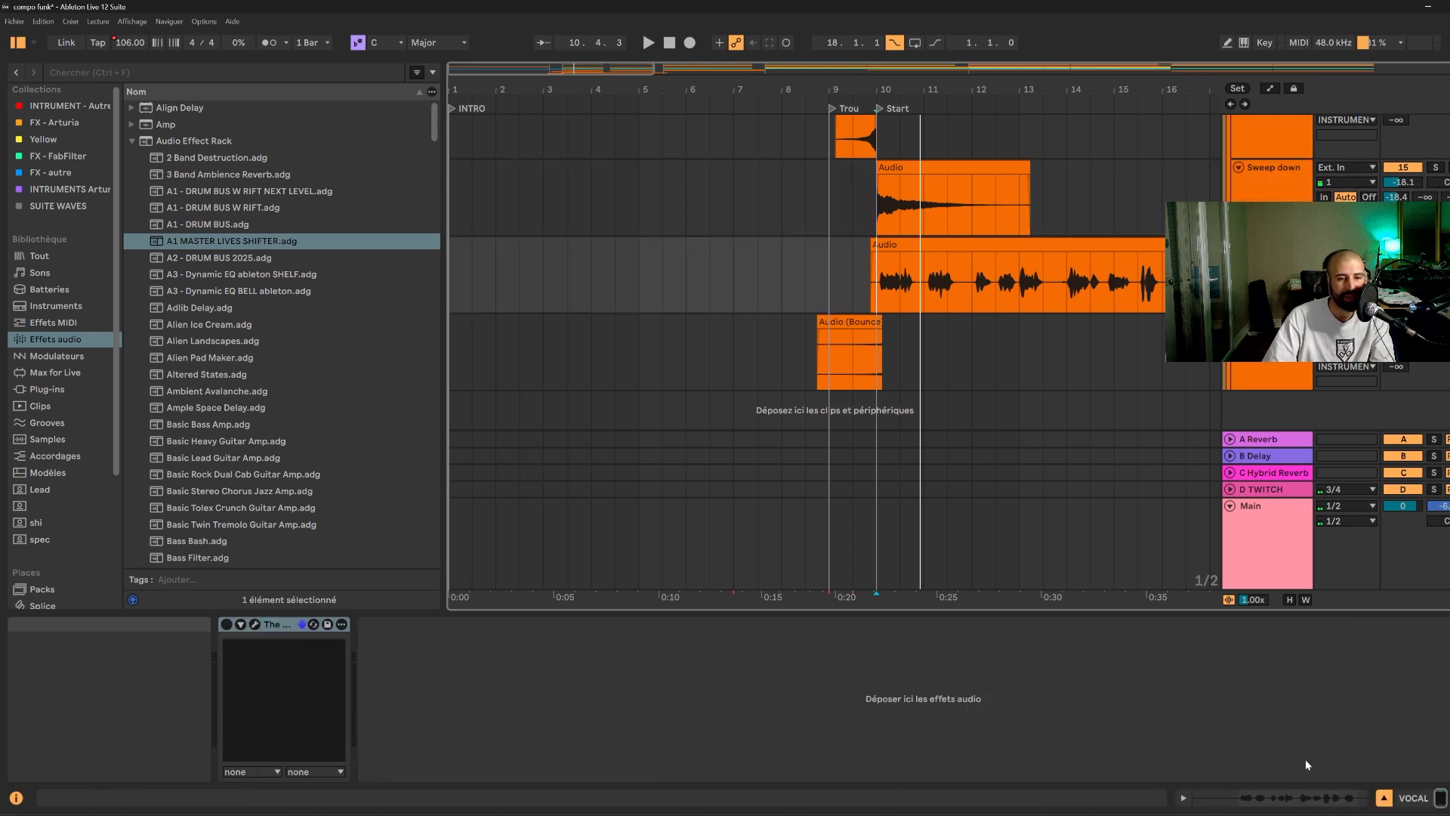
# - Play the vocal in the full mix from 10.1.1 and select the VOCAL track
pyautogui.click(392, 668)
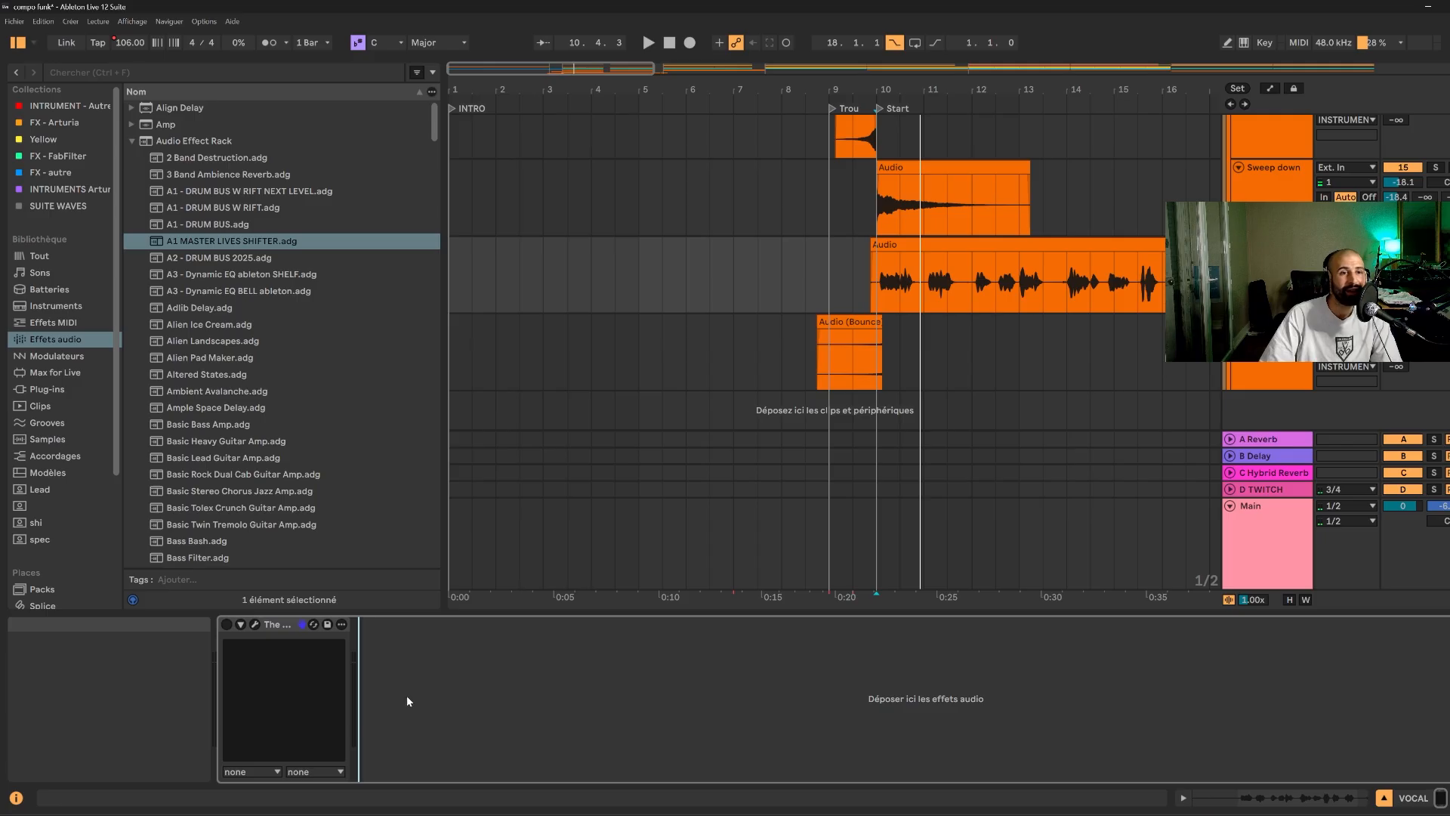
pyautogui.click(879, 276)
pyautogui.press('space')
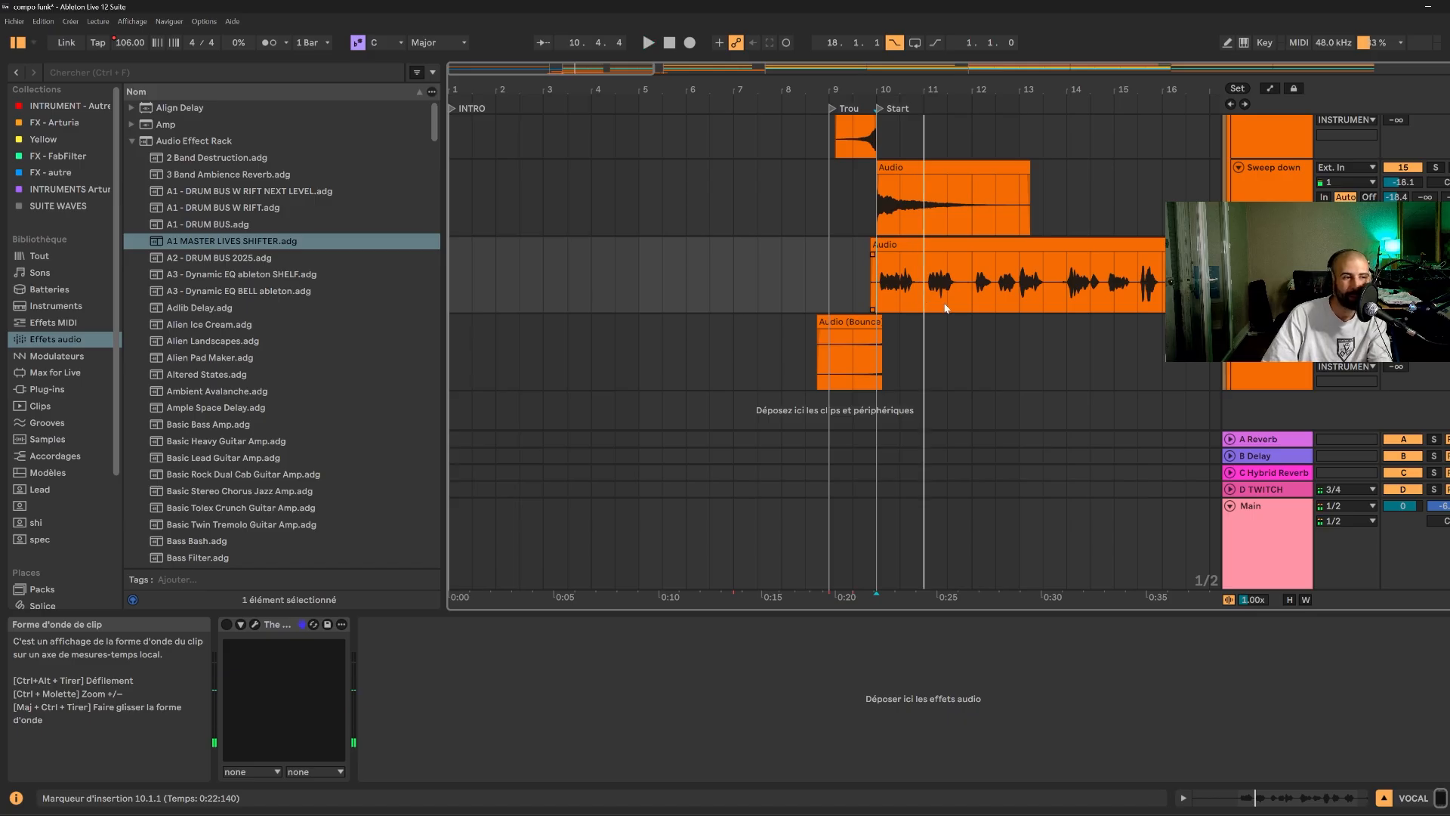
pyautogui.click(435, 687)
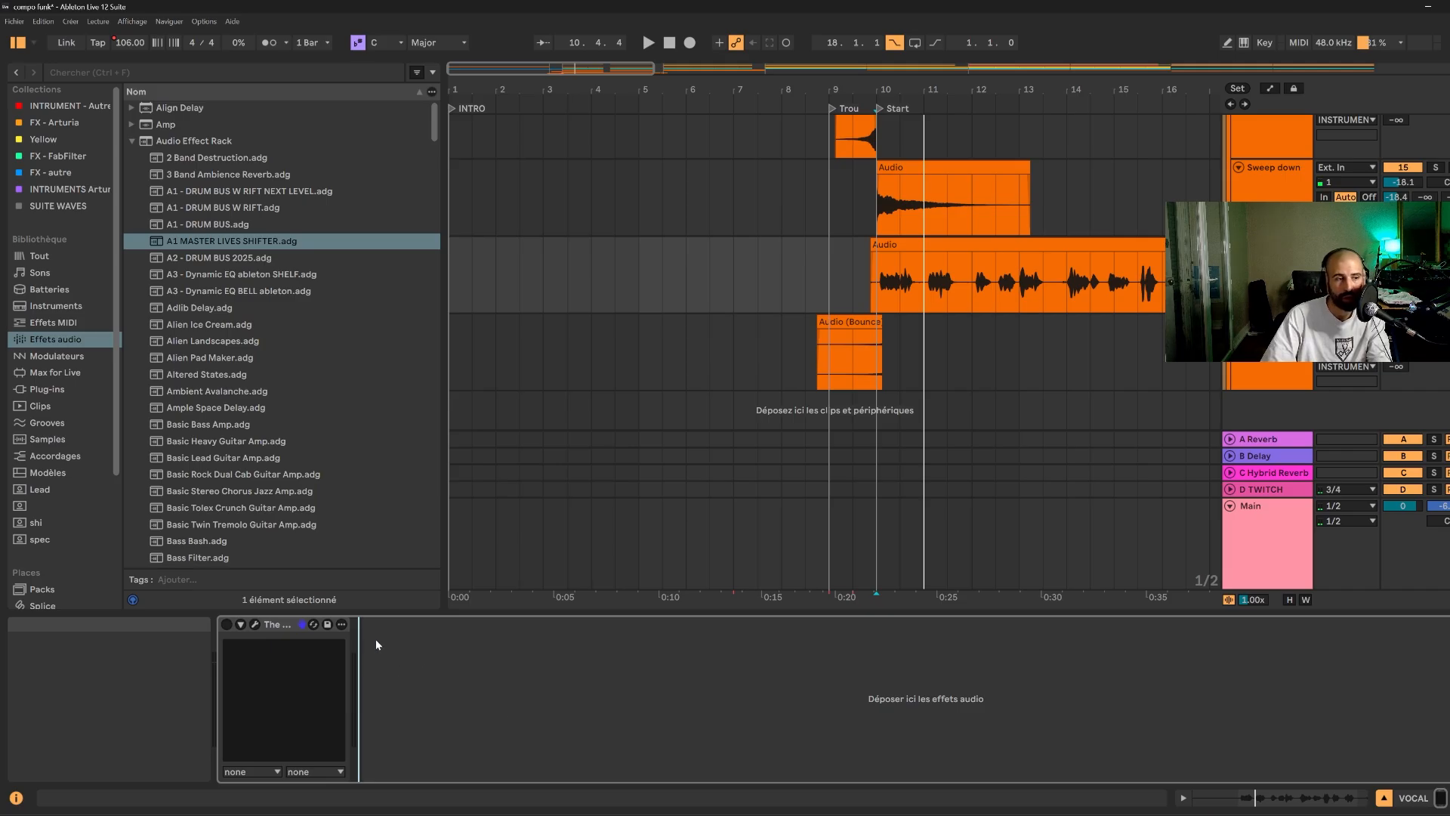
pyautogui.click(1269, 279)
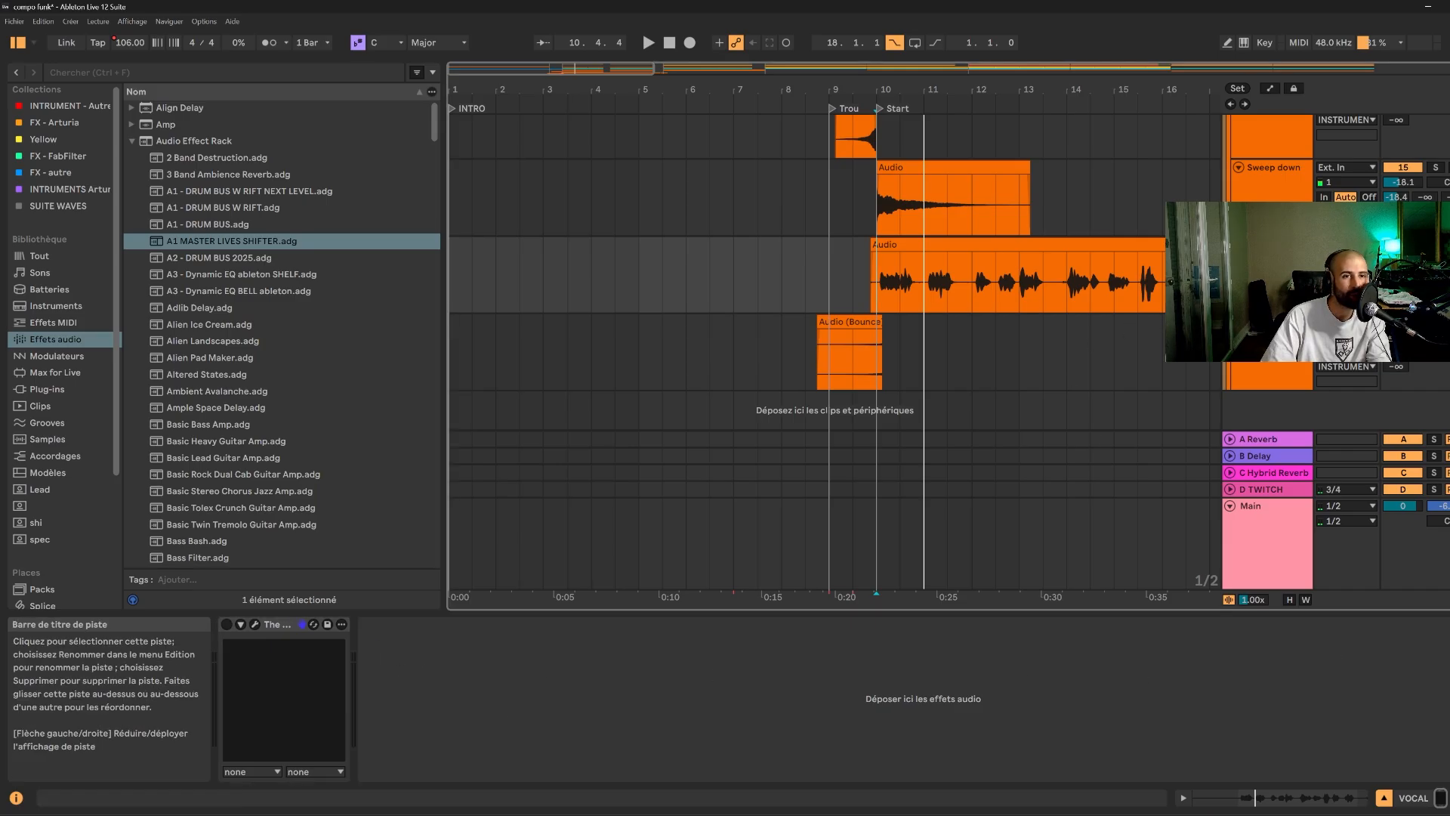
# - Select the Start section's long VOCAL clip and play the full passage from 9.1.1
pyautogui.moveTo(604, 68); pyautogui.dragTo(604, 10)
pyautogui.scroll(3, 894, 300)
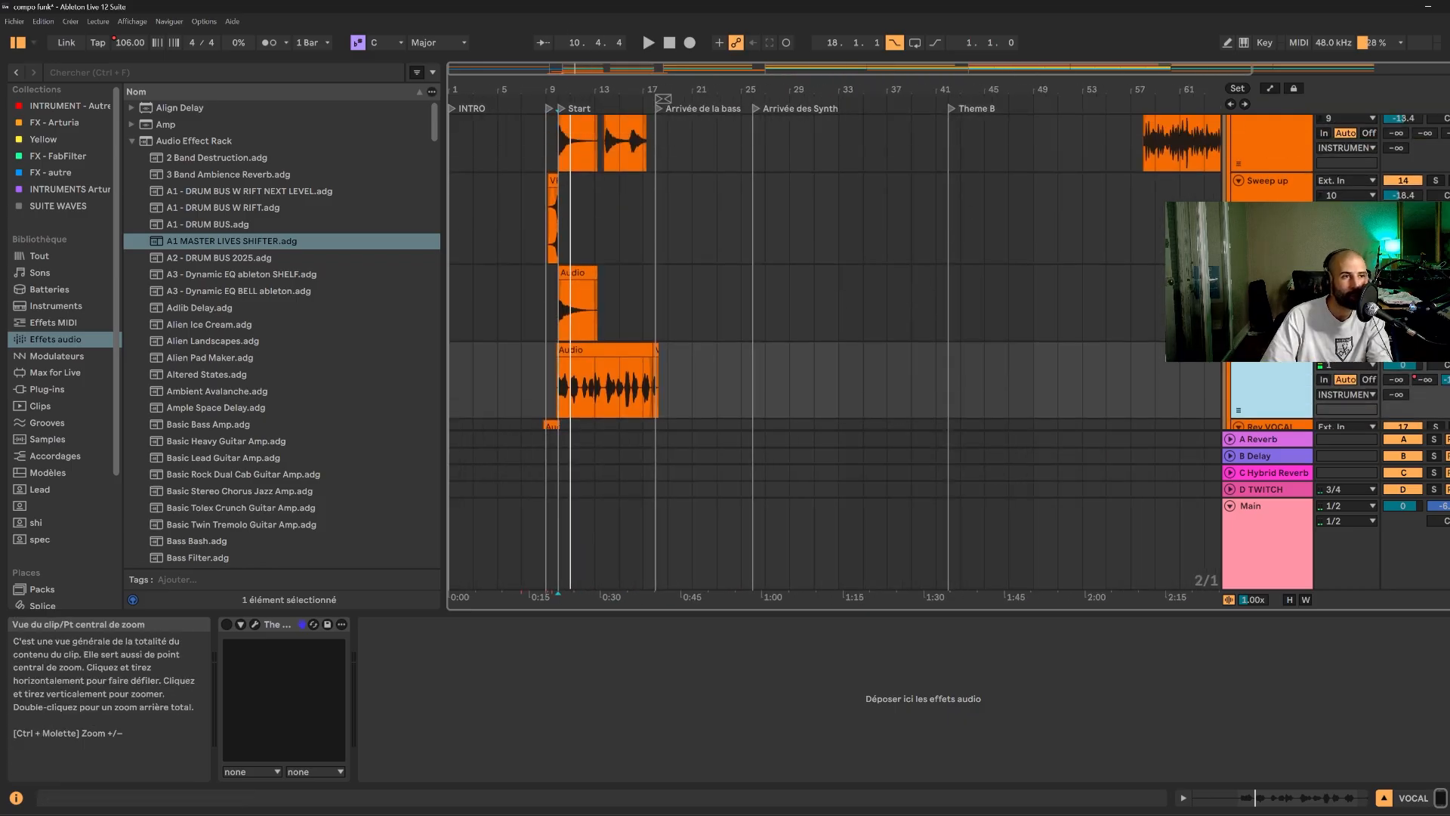
pyautogui.moveTo(571, 69); pyautogui.dragTo(583, 60)
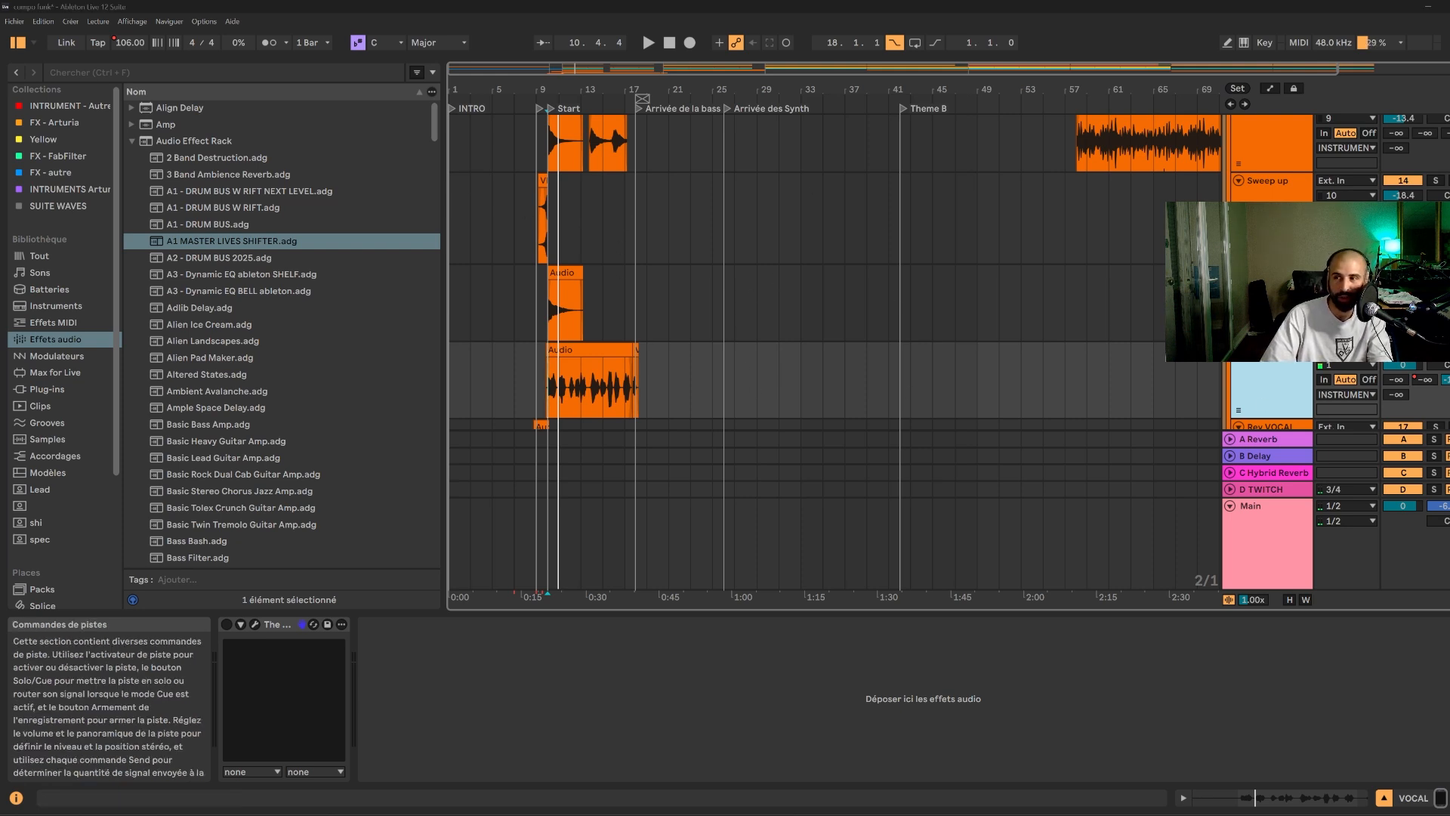
pyautogui.moveTo(570, 68); pyautogui.dragTo(552, 105)
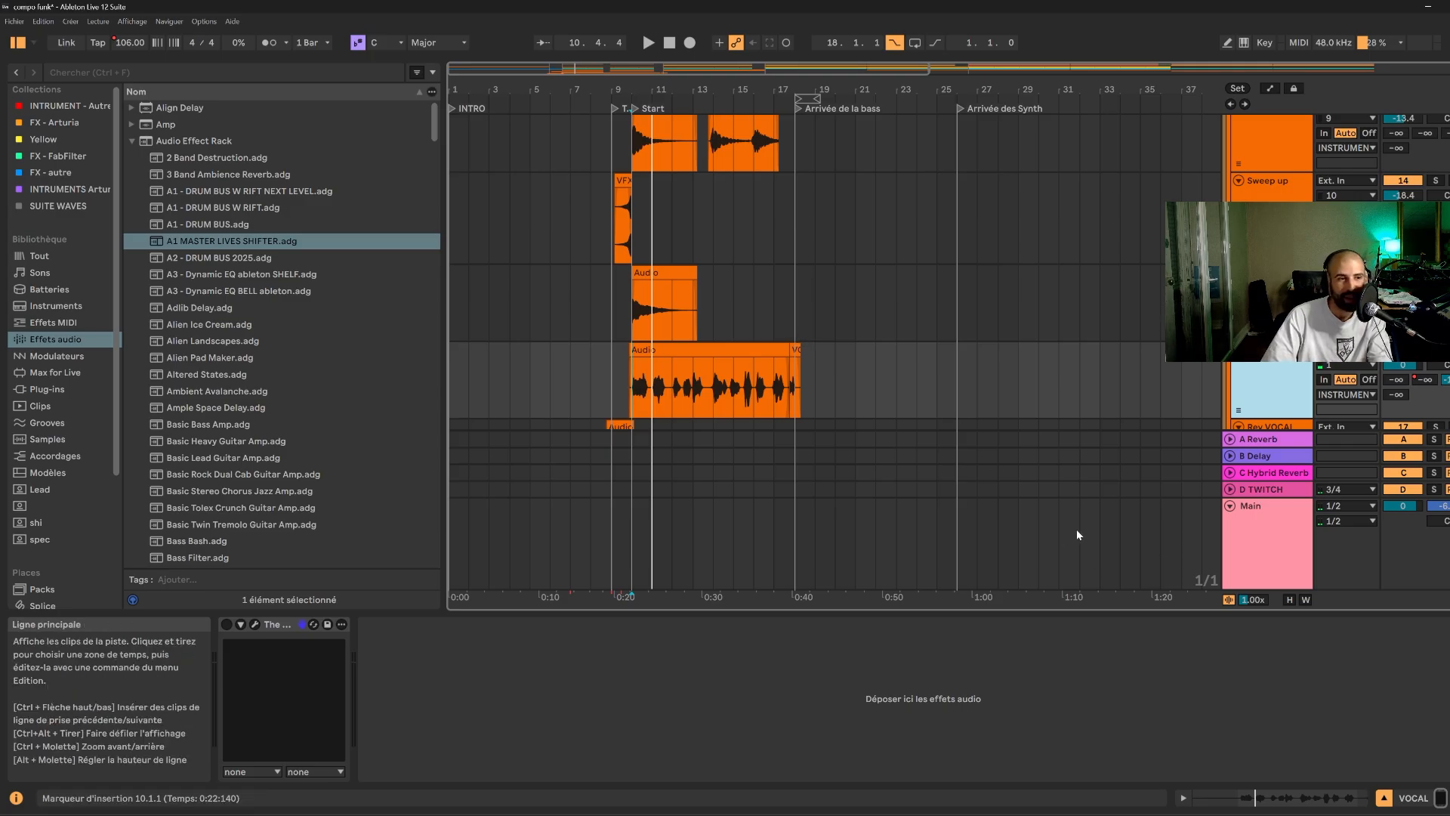
pyautogui.scroll(-3, 763, 409)
pyautogui.click(694, 246)
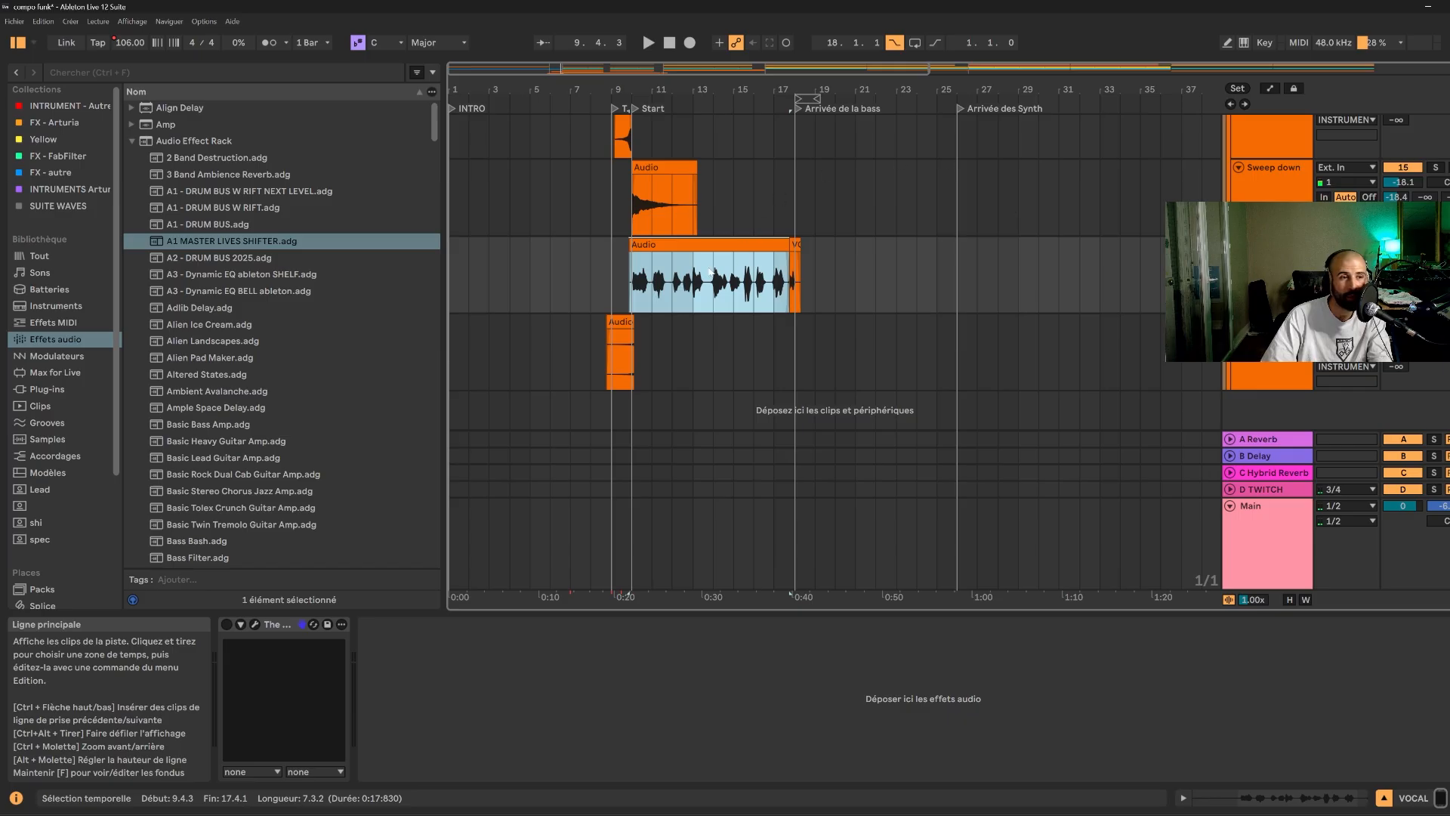
pyautogui.click(1435, 244)
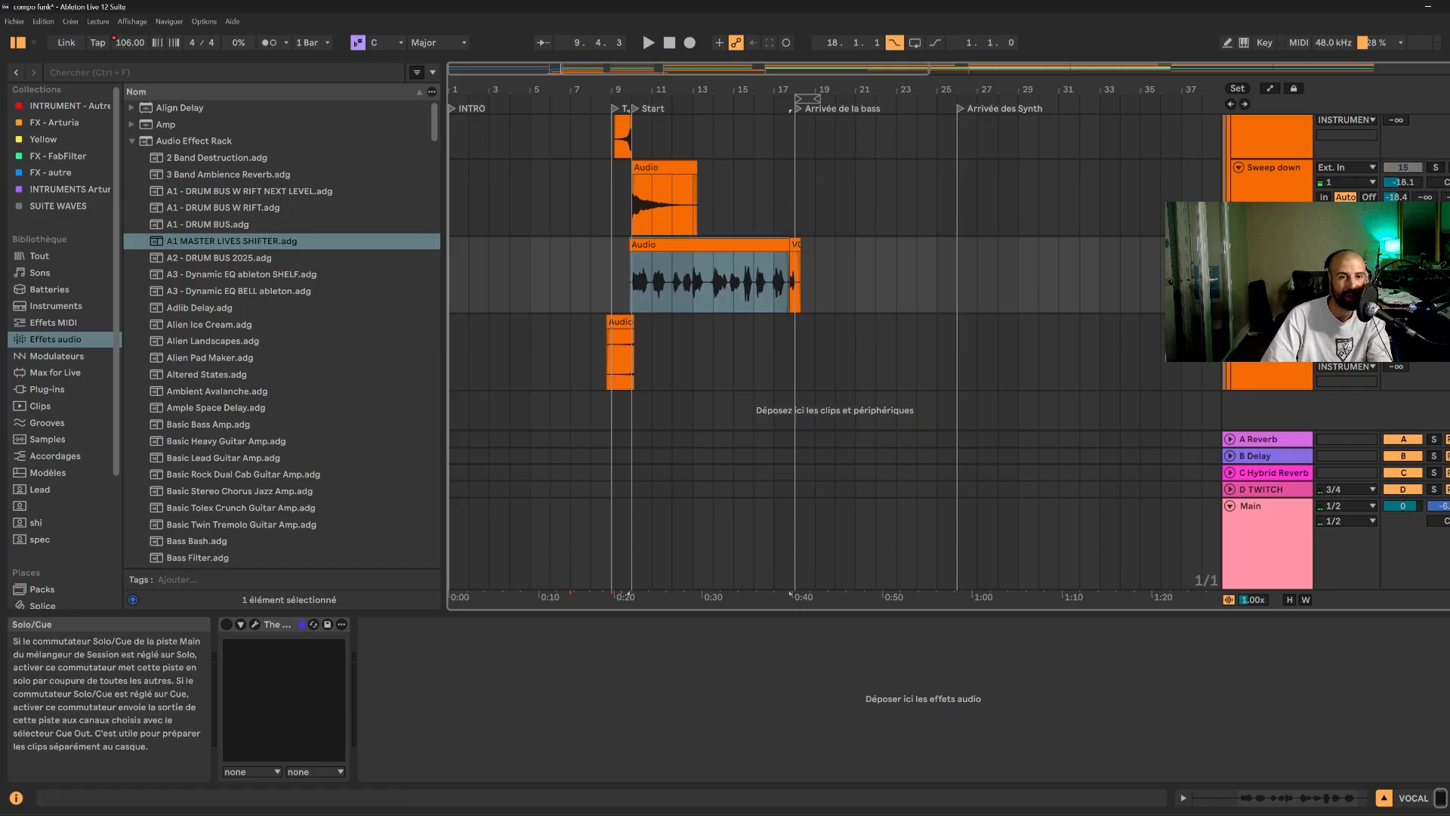
pyautogui.click(615, 275)
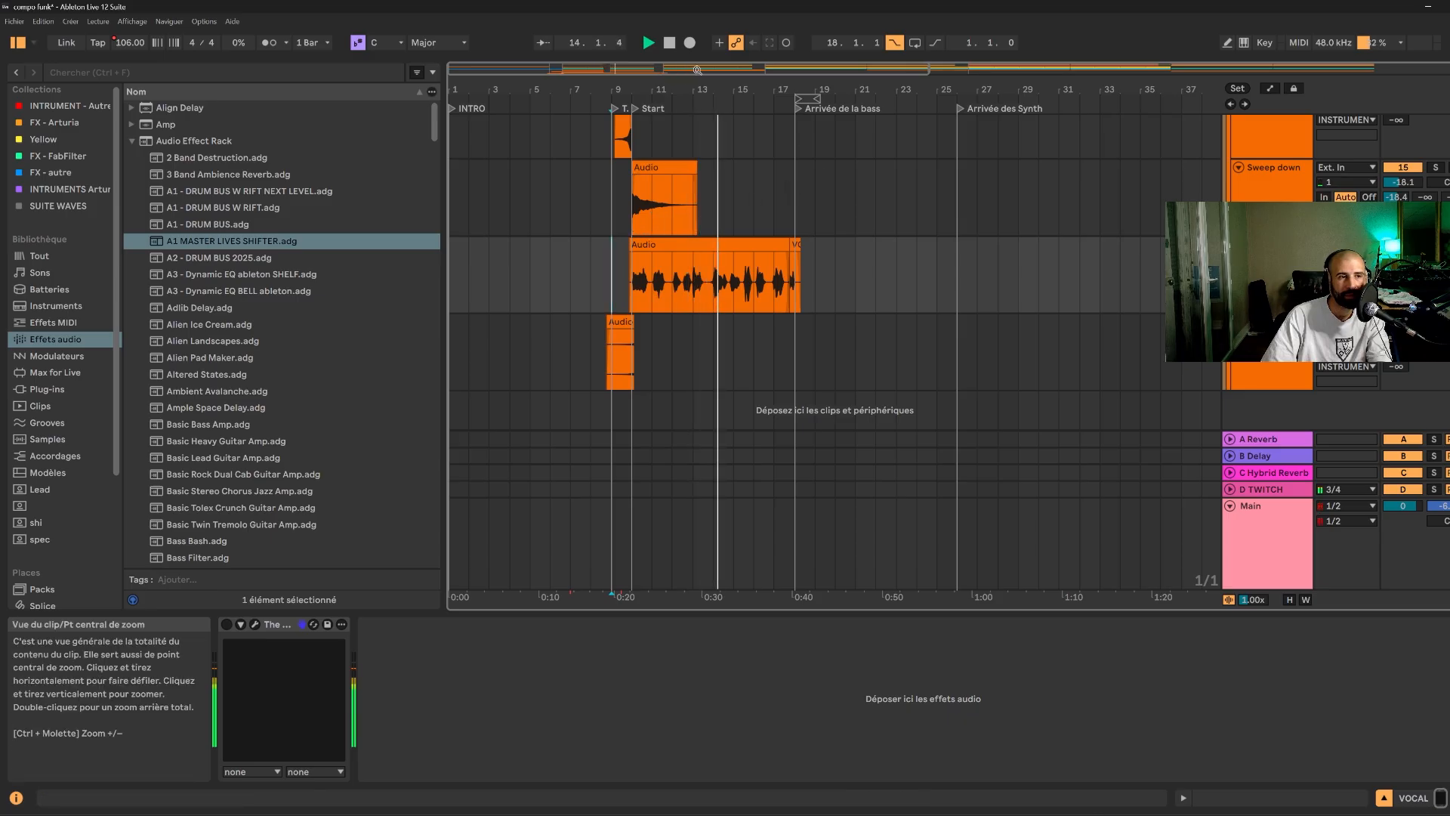
pyautogui.moveTo(633, 70); pyautogui.dragTo(633, 107)
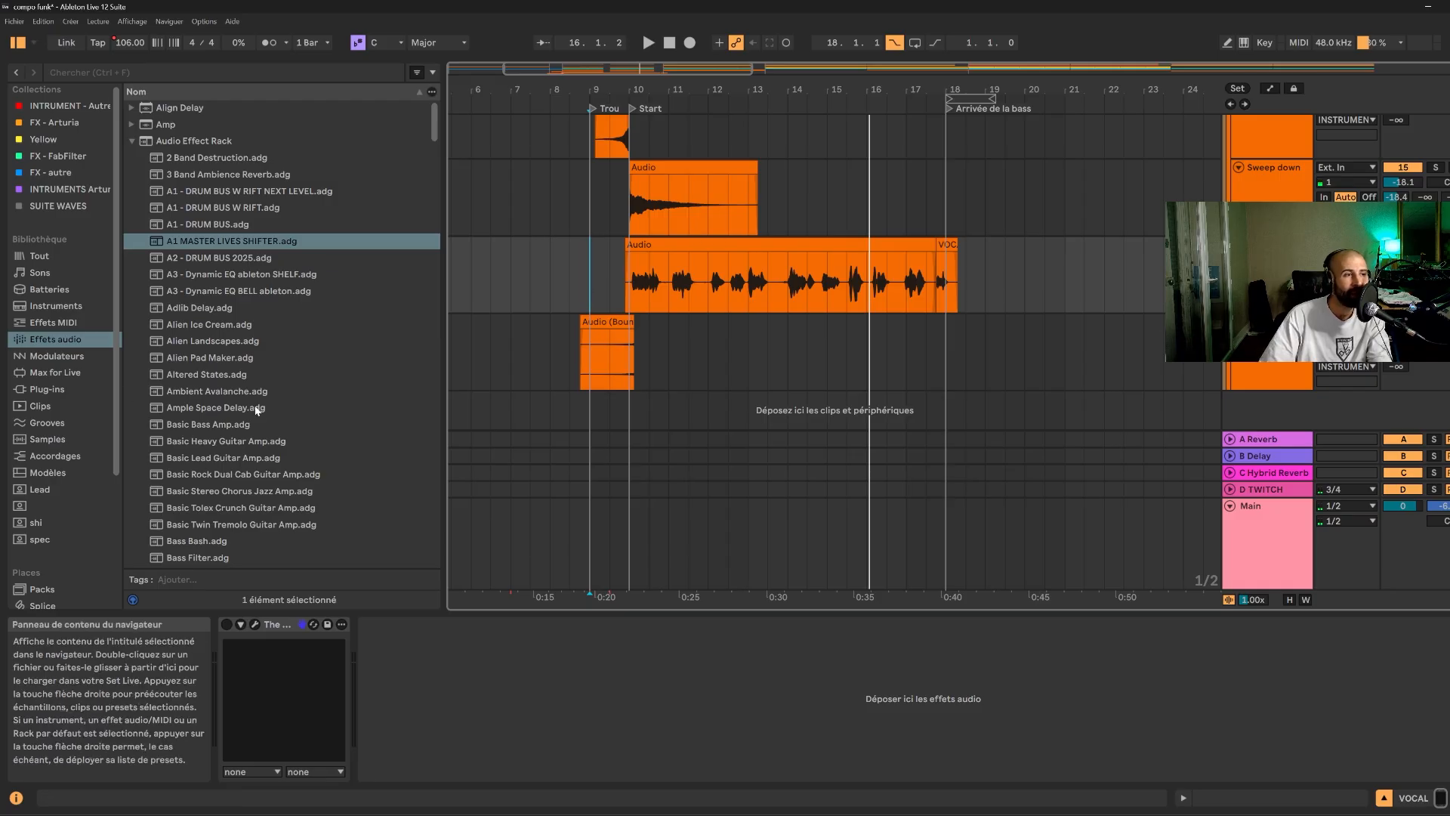
# - Add EQ Eight to the VOCAL track and set its first band as a low cut at about 86 Hz
pyautogui.click(58, 355)
pyautogui.click(55, 339)
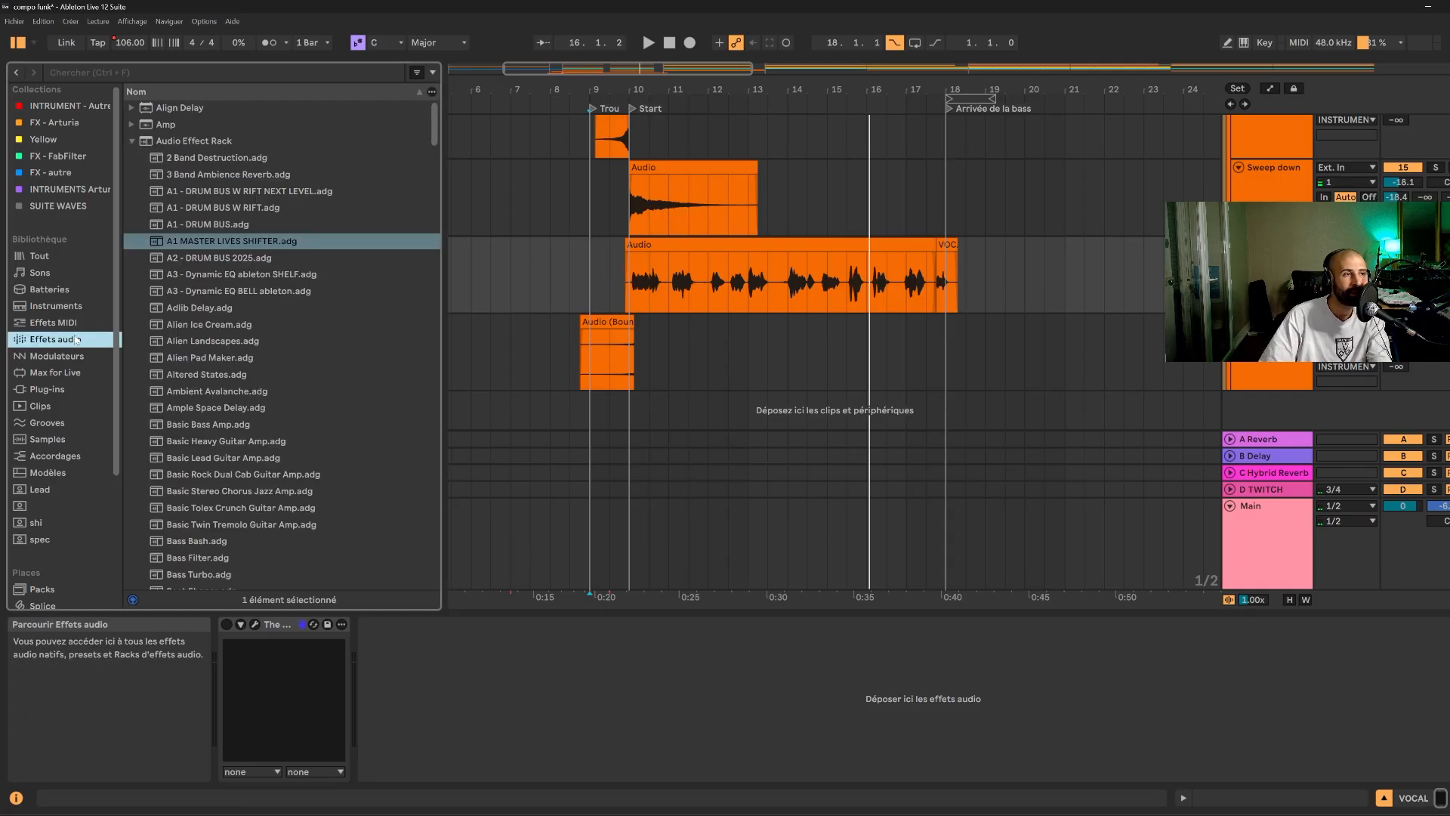
pyautogui.click(134, 141)
pyautogui.doubleClick(178, 424)
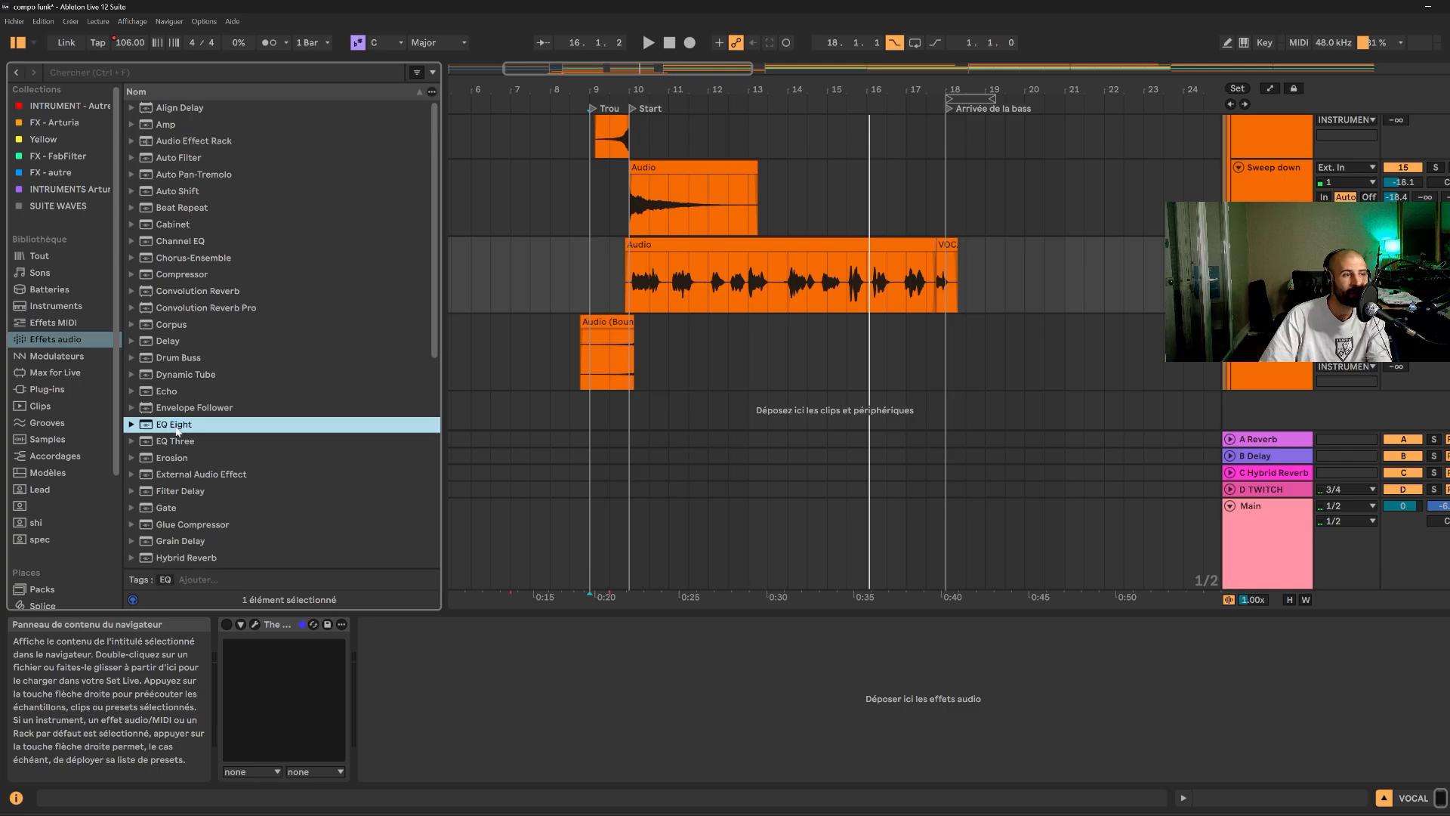
pyautogui.click(433, 759)
pyautogui.click(443, 695)
pyautogui.moveTo(454, 703); pyautogui.dragTo(499, 701)
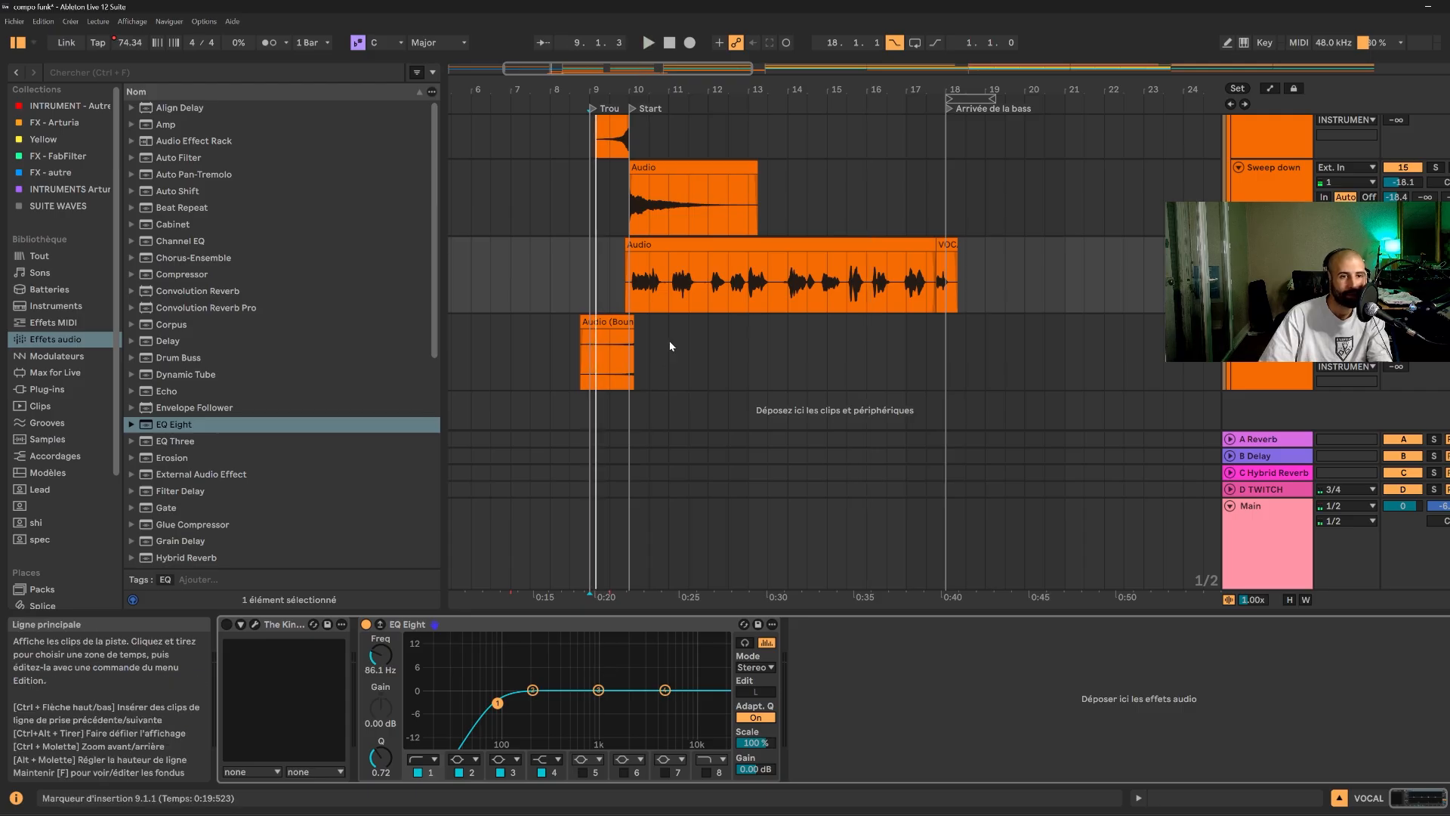
# - Cut EQ Eight's second band slightly and set band 4's high shelf to about 1.21 kHz and +1.86 dB
pyautogui.click(708, 248)
pyautogui.moveTo(533, 690); pyautogui.dragTo(549, 693)
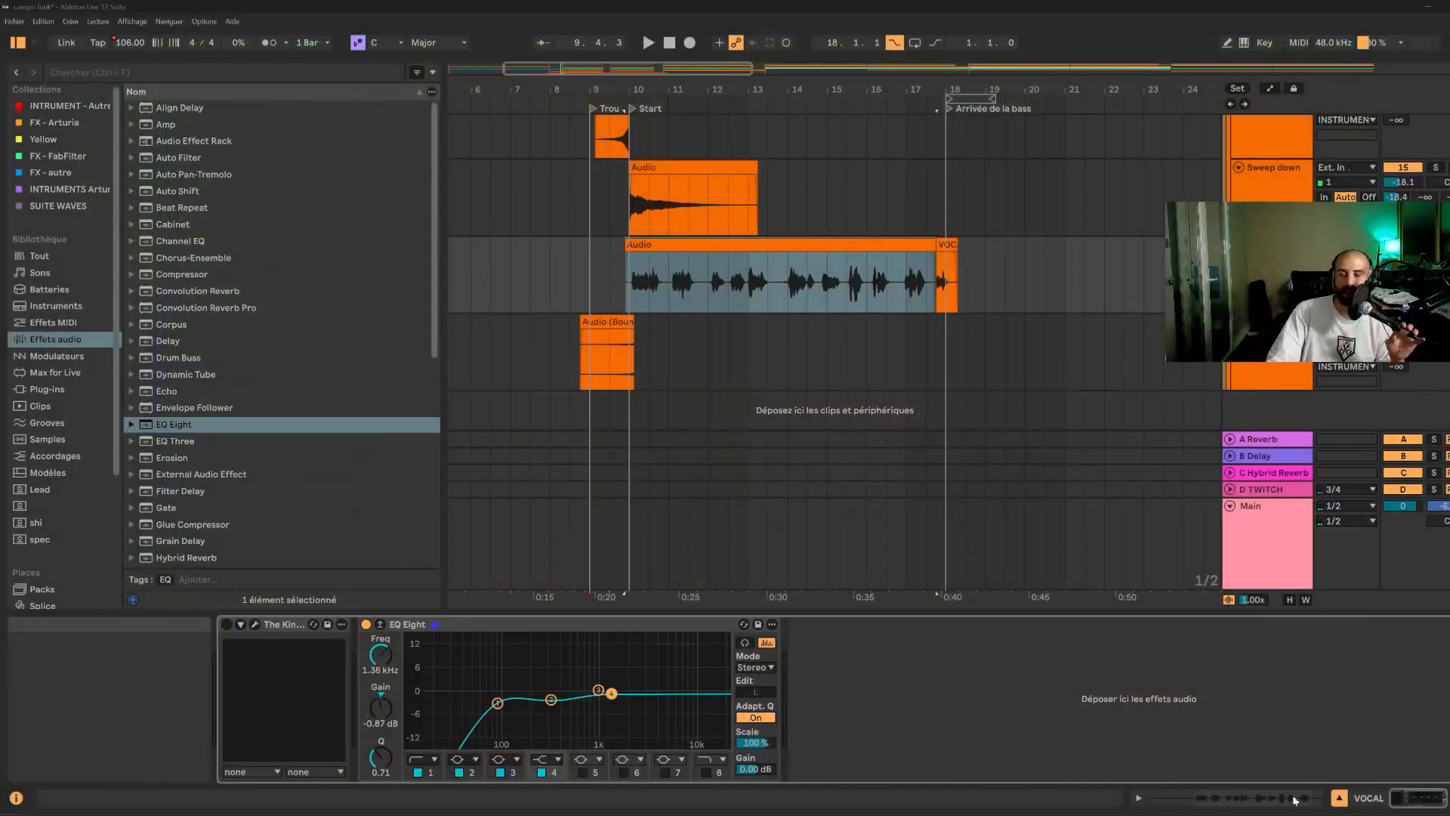
pyautogui.moveTo(612, 693); pyautogui.dragTo(609, 686)
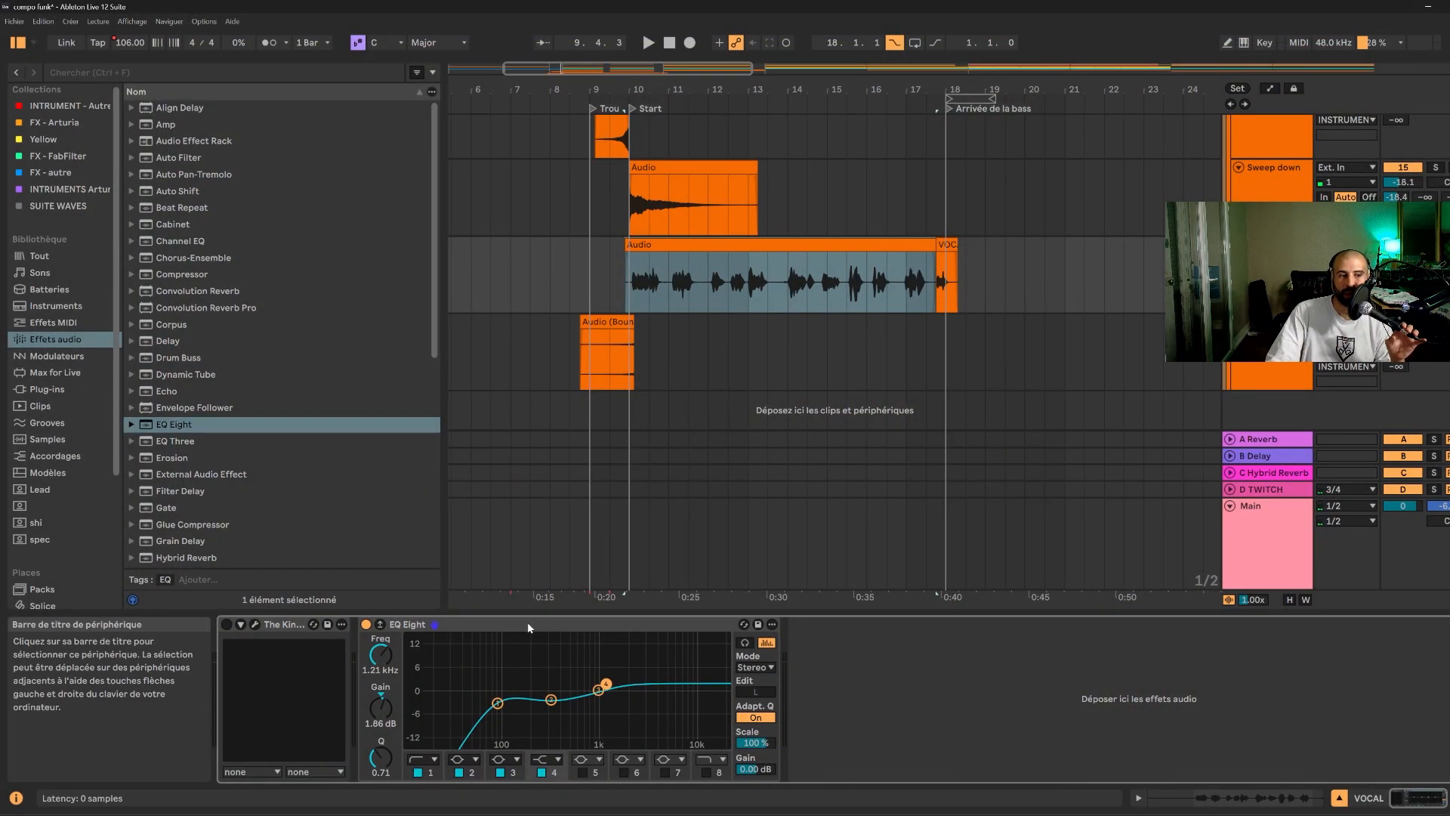
pyautogui.click(494, 629)
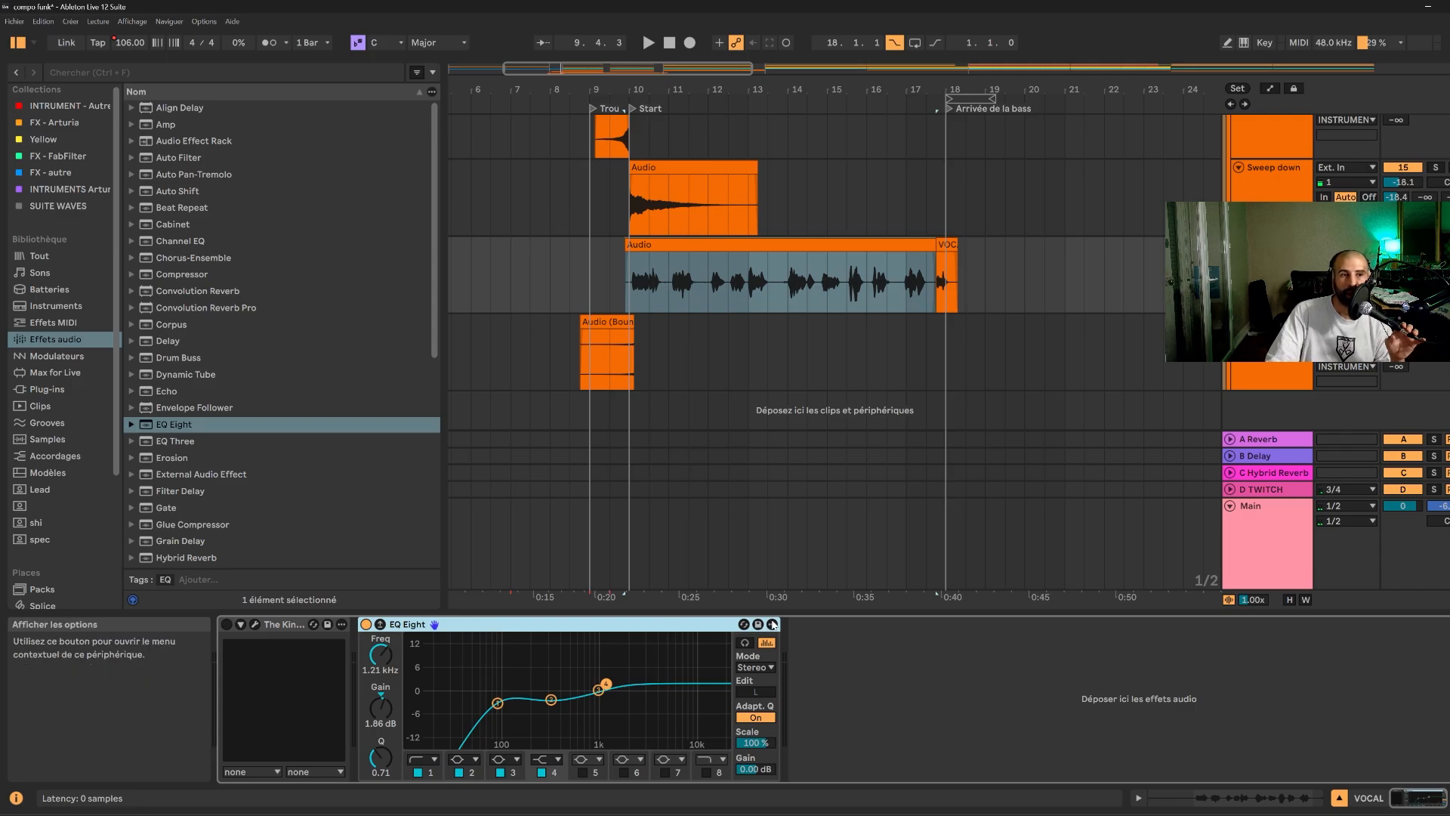
pyautogui.click(858, 284)
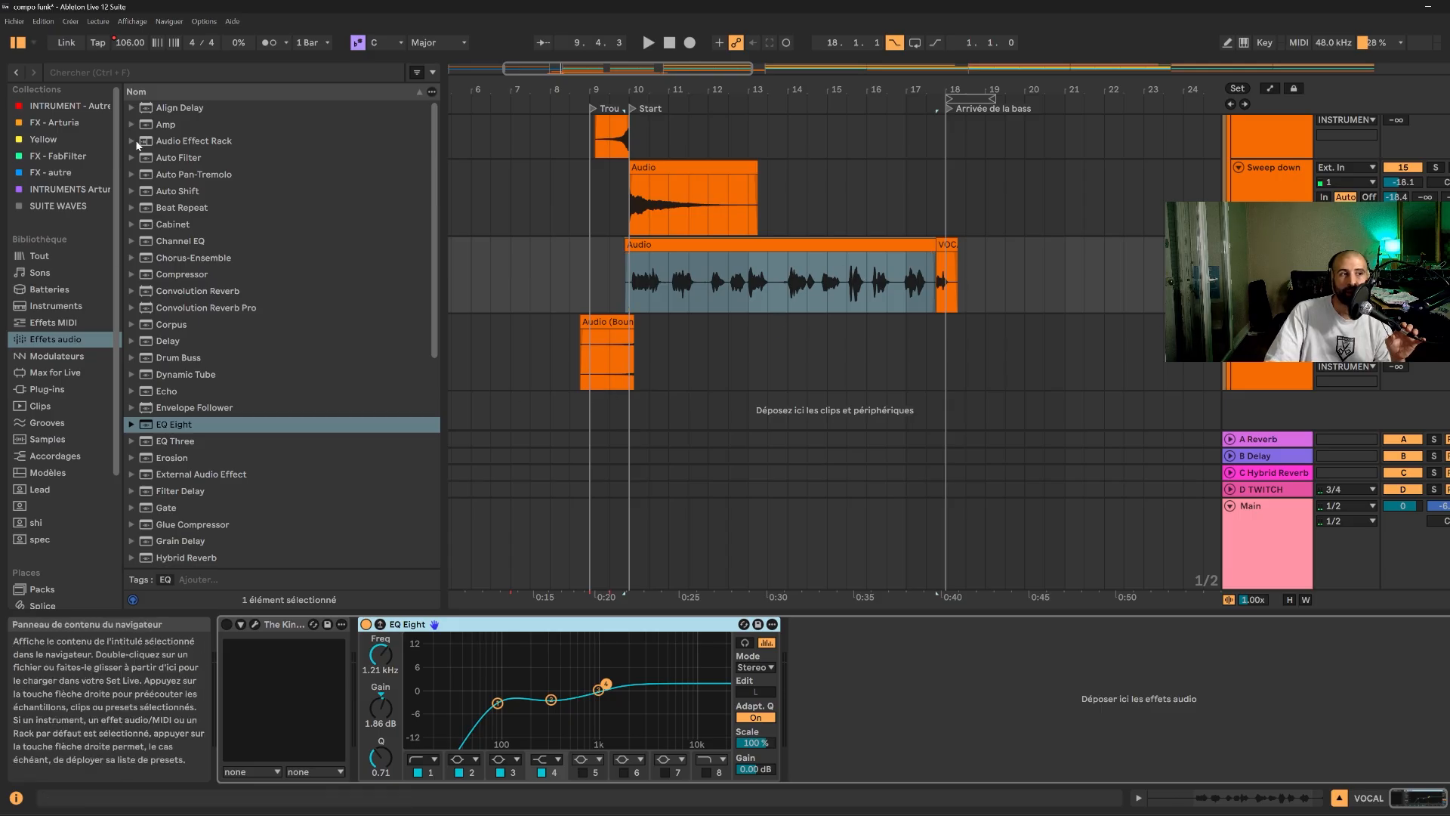
# - Search the plug-ins for "dees" and add DeEsser Mono after EQ Eight on the VOCAL track
pyautogui.click(141, 73)
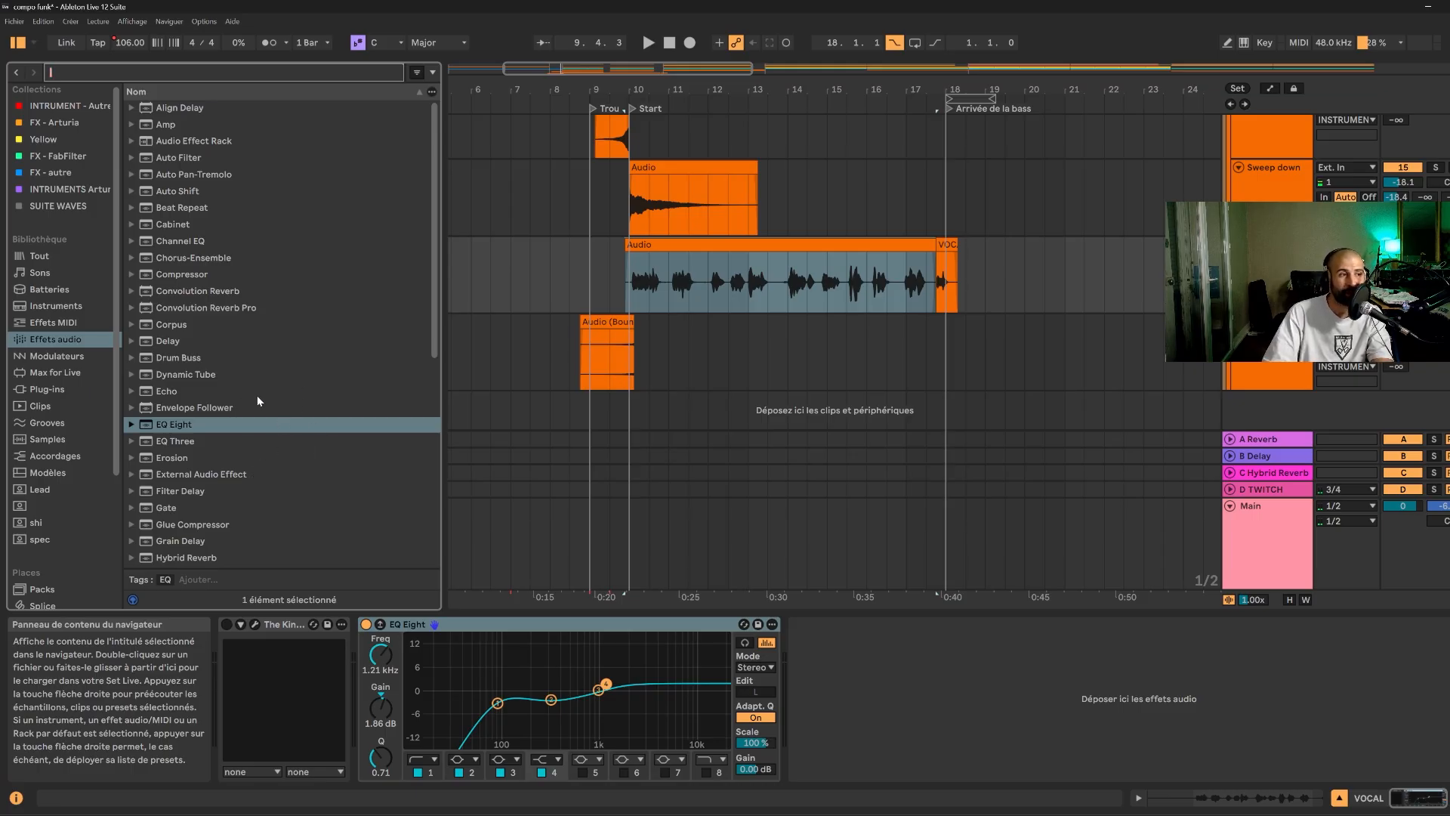
pyautogui.click(197, 402)
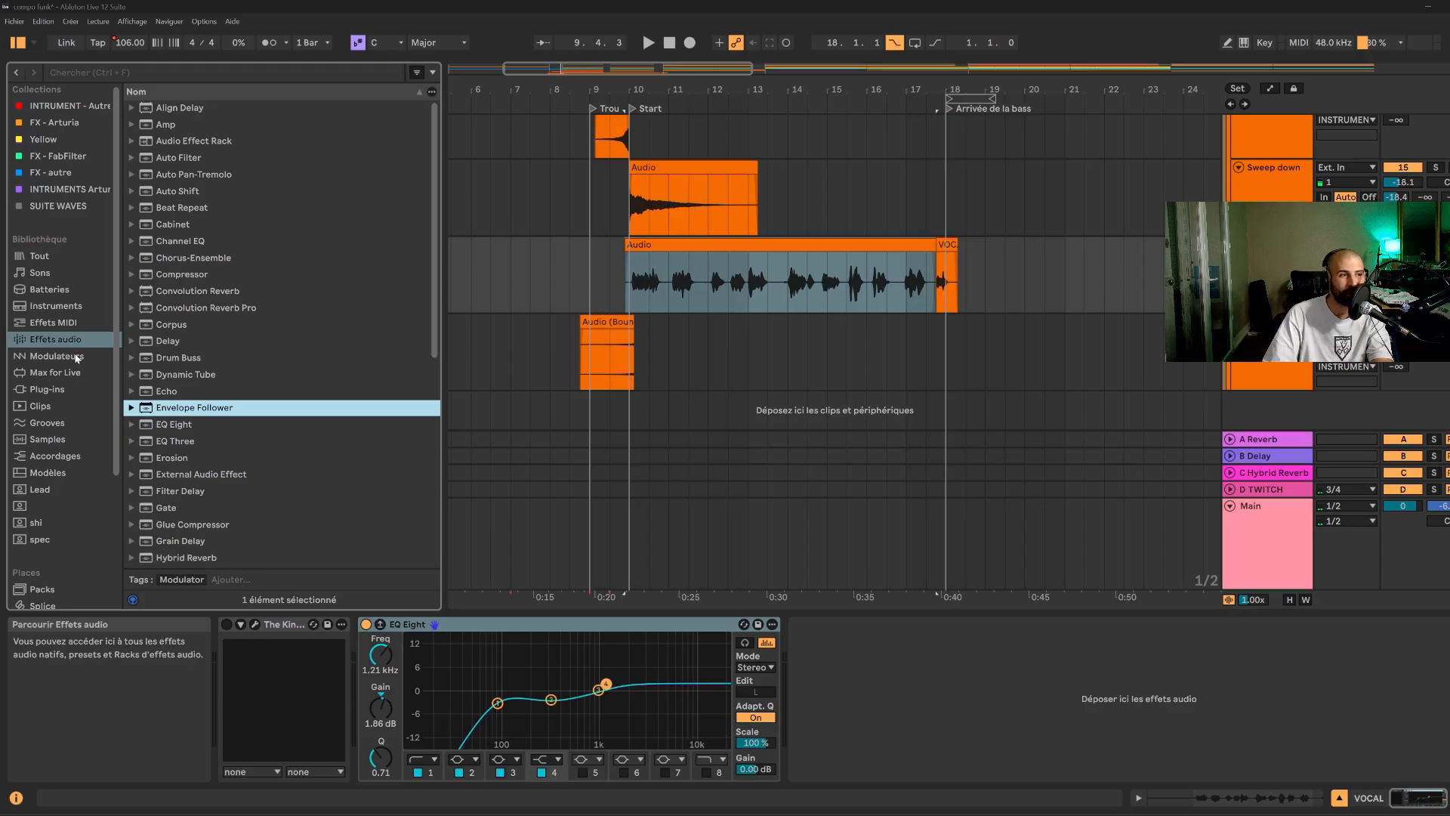
pyautogui.click(57, 388)
pyautogui.click(90, 74)
pyautogui.write('dees')
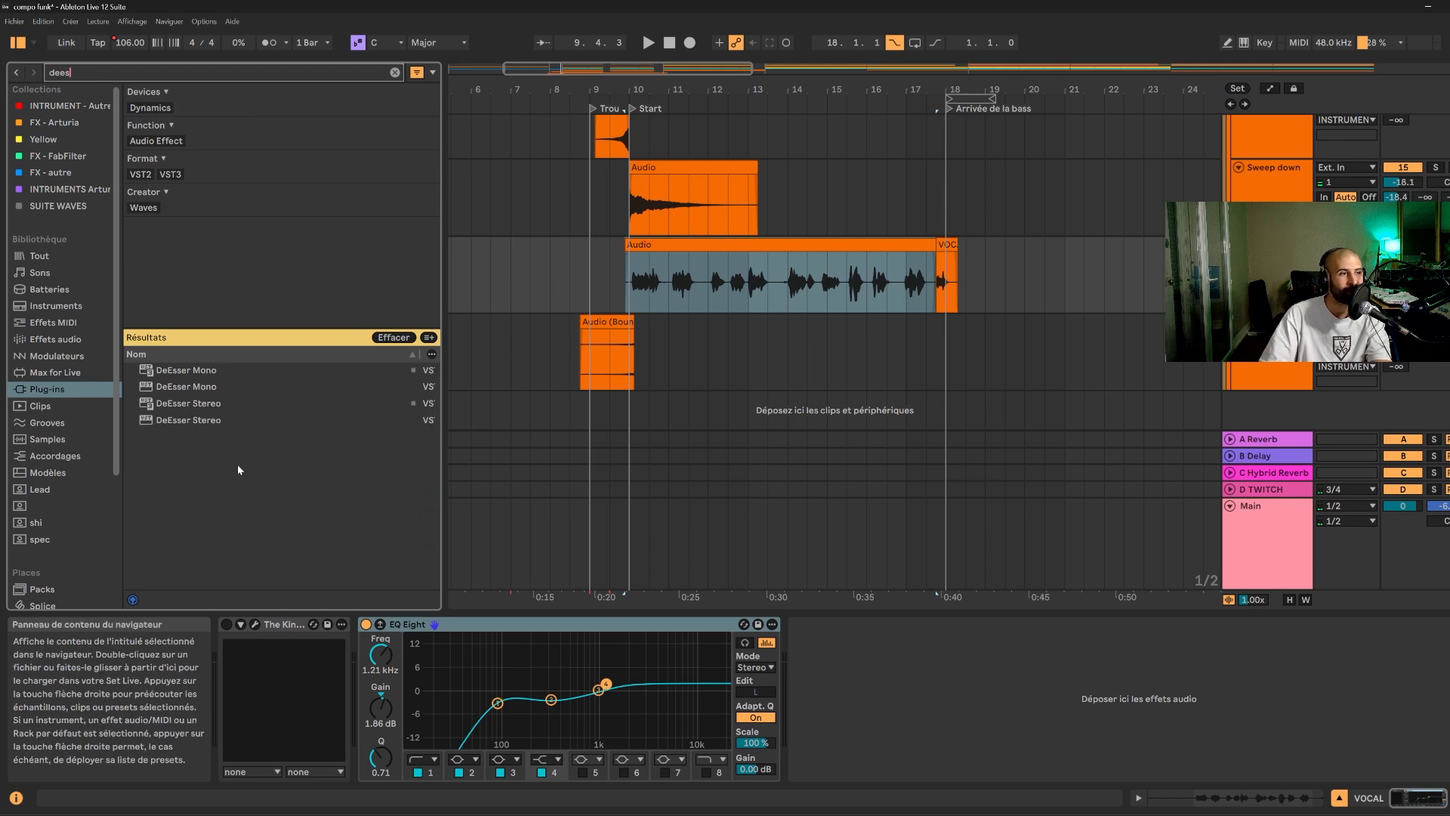
pyautogui.doubleClick(200, 370)
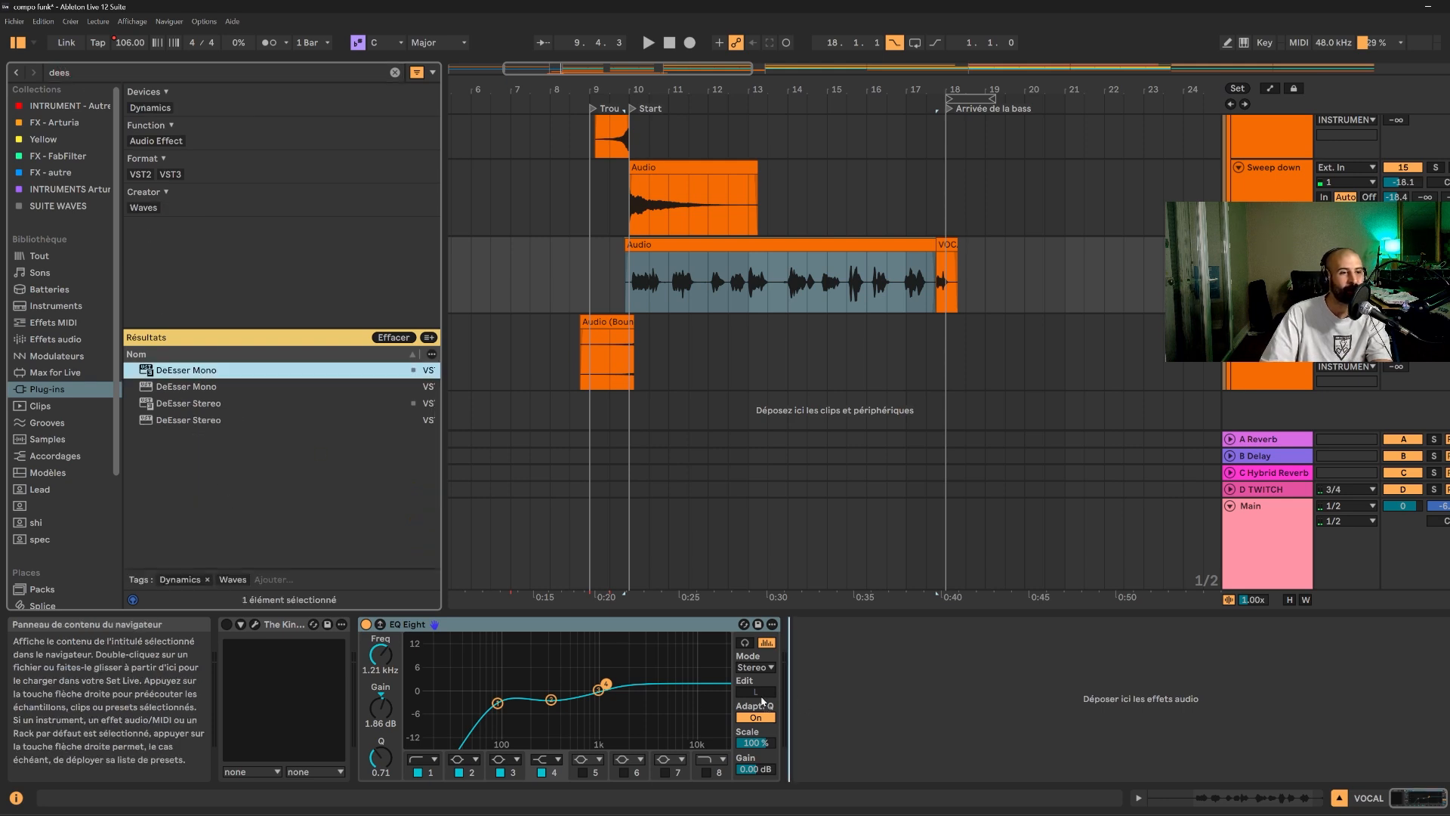
# - Play the soloed vocal from 10.1.1 while lowering the DeEsser's threshold, and move the plug-in window aside
pyautogui.click(638, 288)
pyautogui.press('space')
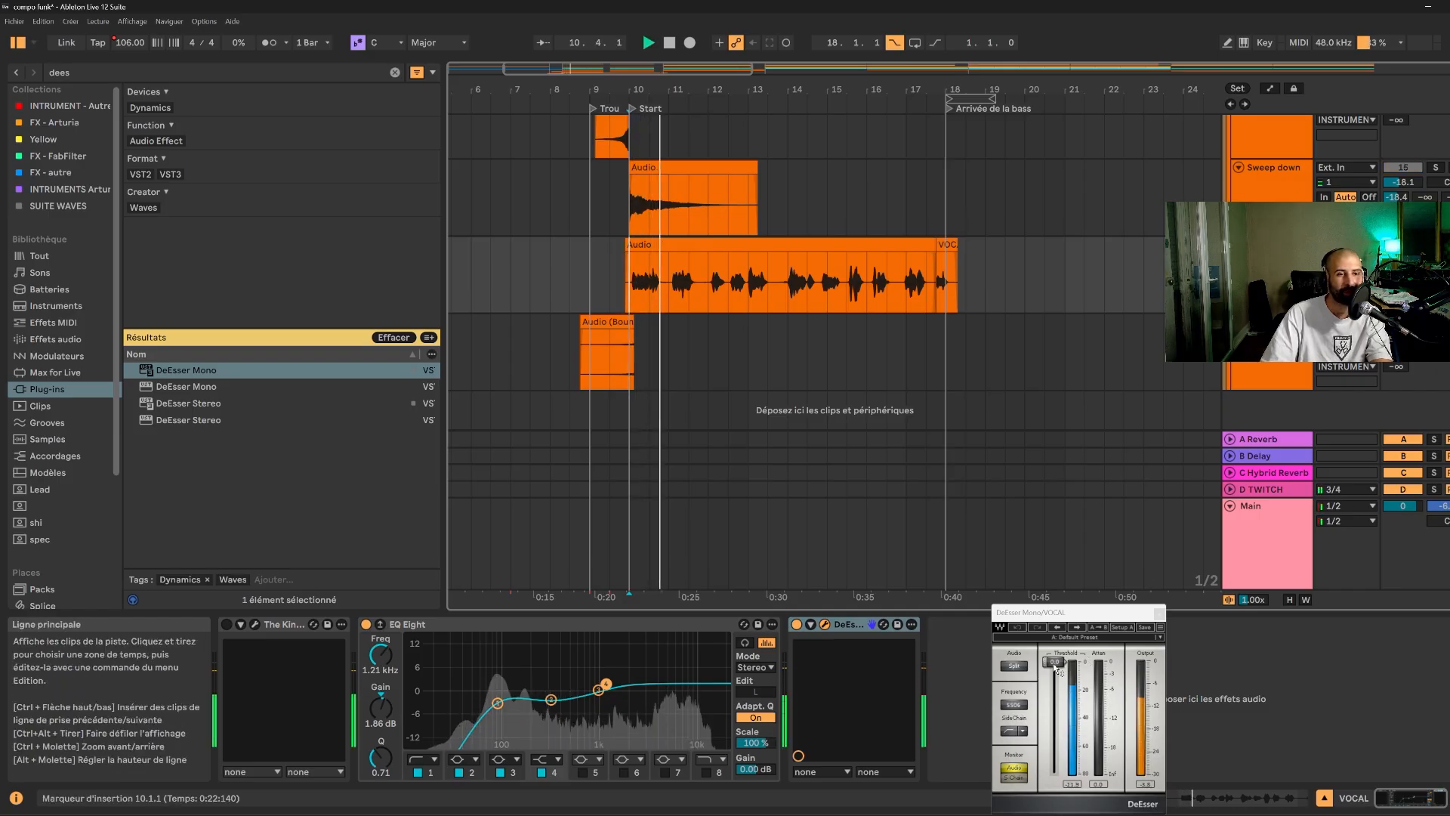
pyautogui.press('space')
pyautogui.moveTo(1054, 663)
pyautogui.mouseDown()
pyautogui.moveTo(1054, 708)
pyautogui.moveTo(1054, 691)
pyautogui.mouseUp()
pyautogui.press('space')
pyautogui.press('space')
pyautogui.press('space')
pyautogui.press('space')
pyautogui.press('space')
pyautogui.press('space')
pyautogui.press('space')
pyautogui.press('space')
pyautogui.moveTo(1055, 622); pyautogui.dragTo(990, 490)
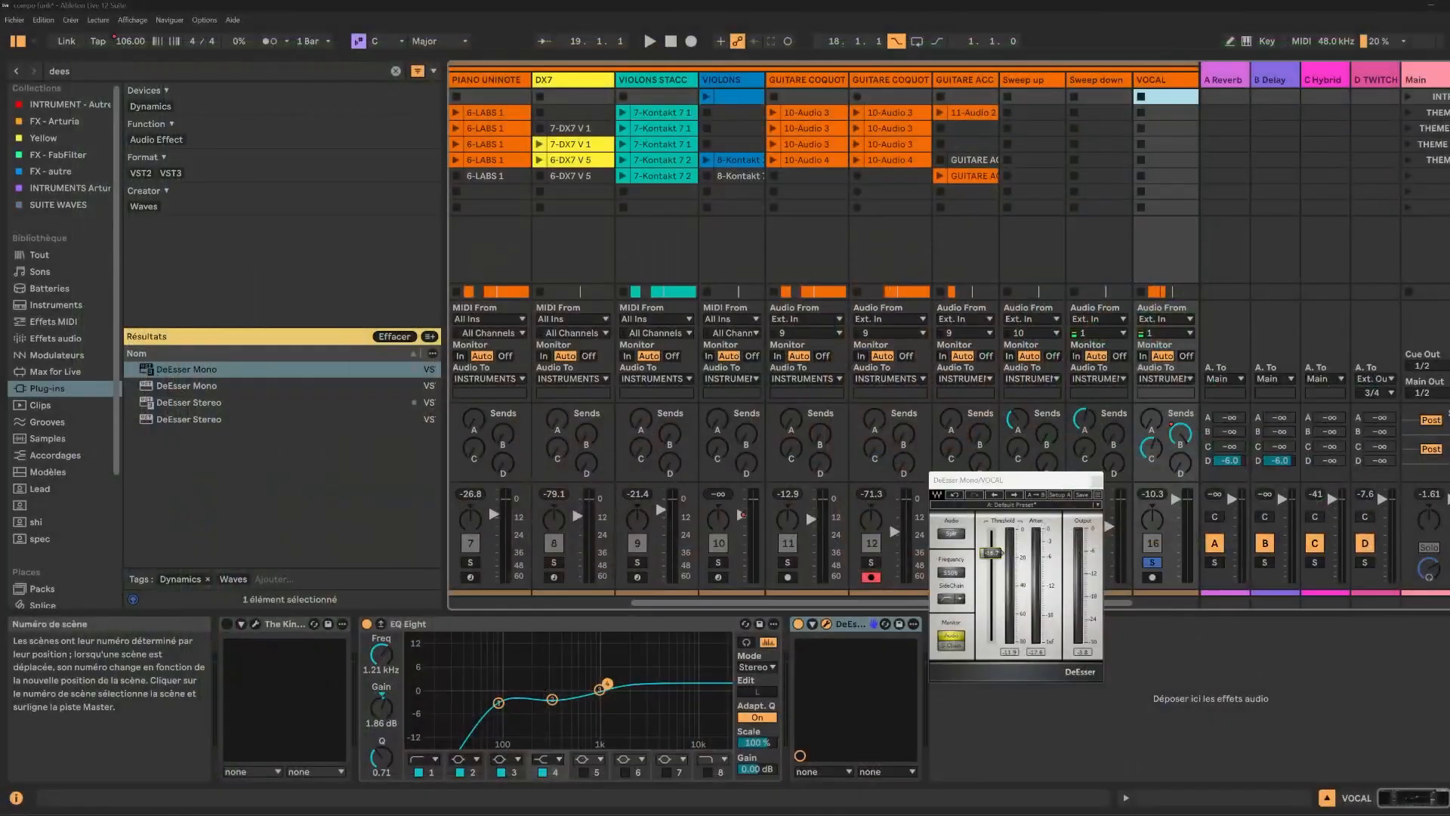
# - Inspect the second and third theme clips of both GUITARE COQUOTTE tracks and VIOLONS STACC in Session View
pyautogui.click(905, 113)
pyautogui.click(903, 130)
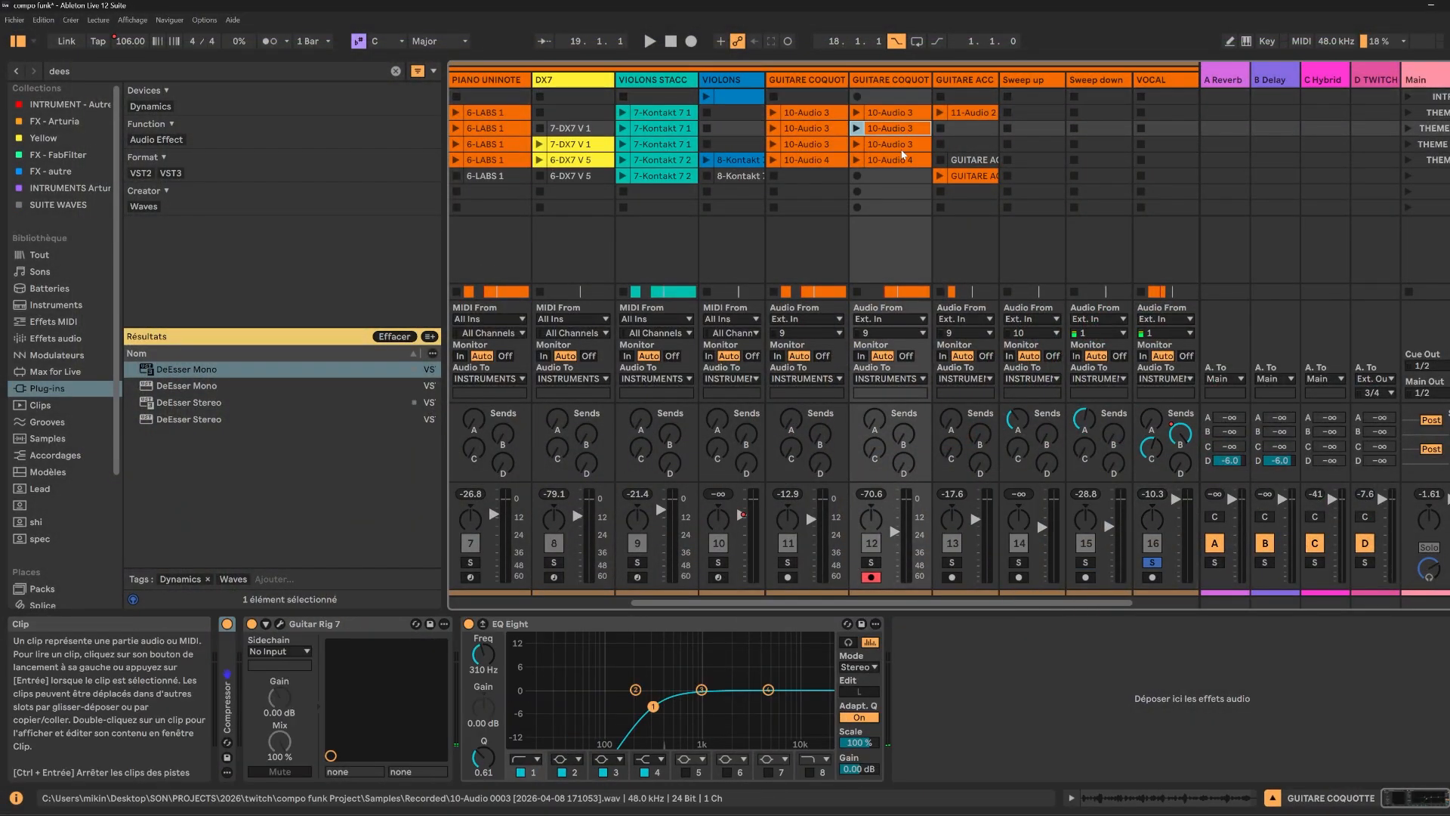
pyautogui.click(901, 146)
pyautogui.click(817, 145)
pyautogui.click(809, 131)
pyautogui.click(680, 131)
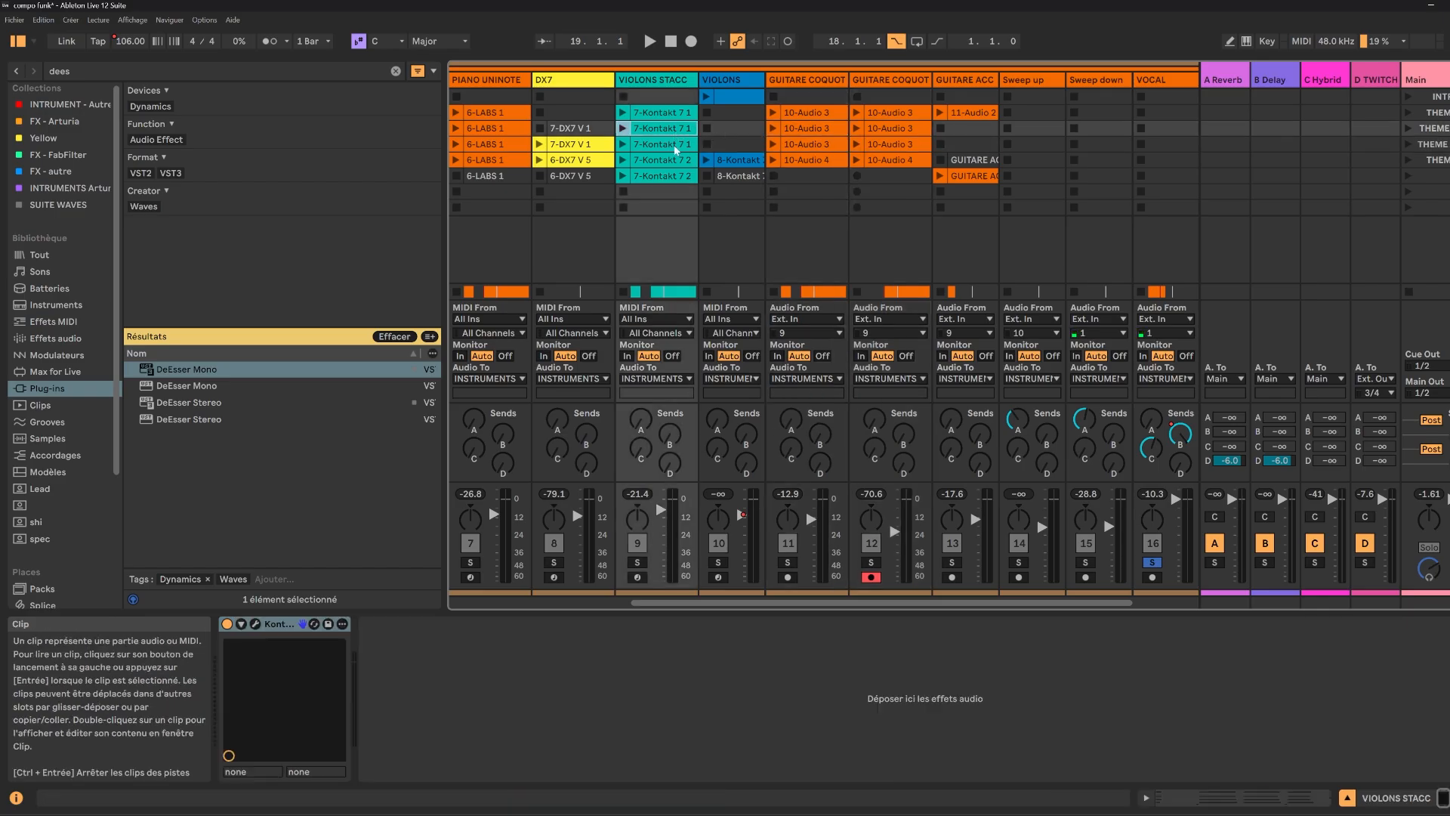
pyautogui.click(673, 145)
# - Return to the Arrangement and inspect the gap before Arrivée de la bass at 17.3.1 on VIOLONS STACC
pyautogui.click(1449, 75)
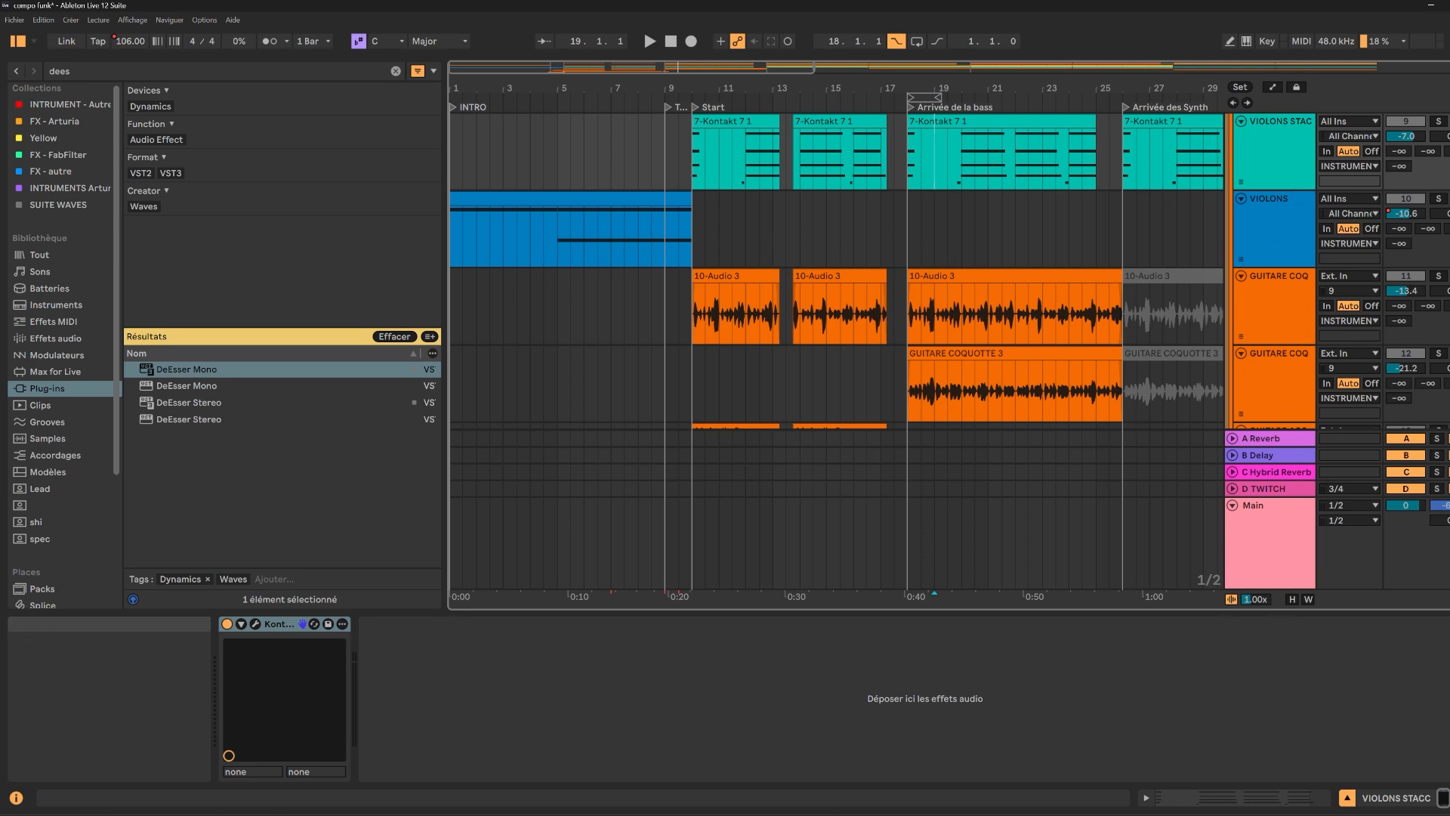
pyautogui.moveTo(904, 279); pyautogui.dragTo(888, 279)
pyautogui.click(892, 151)
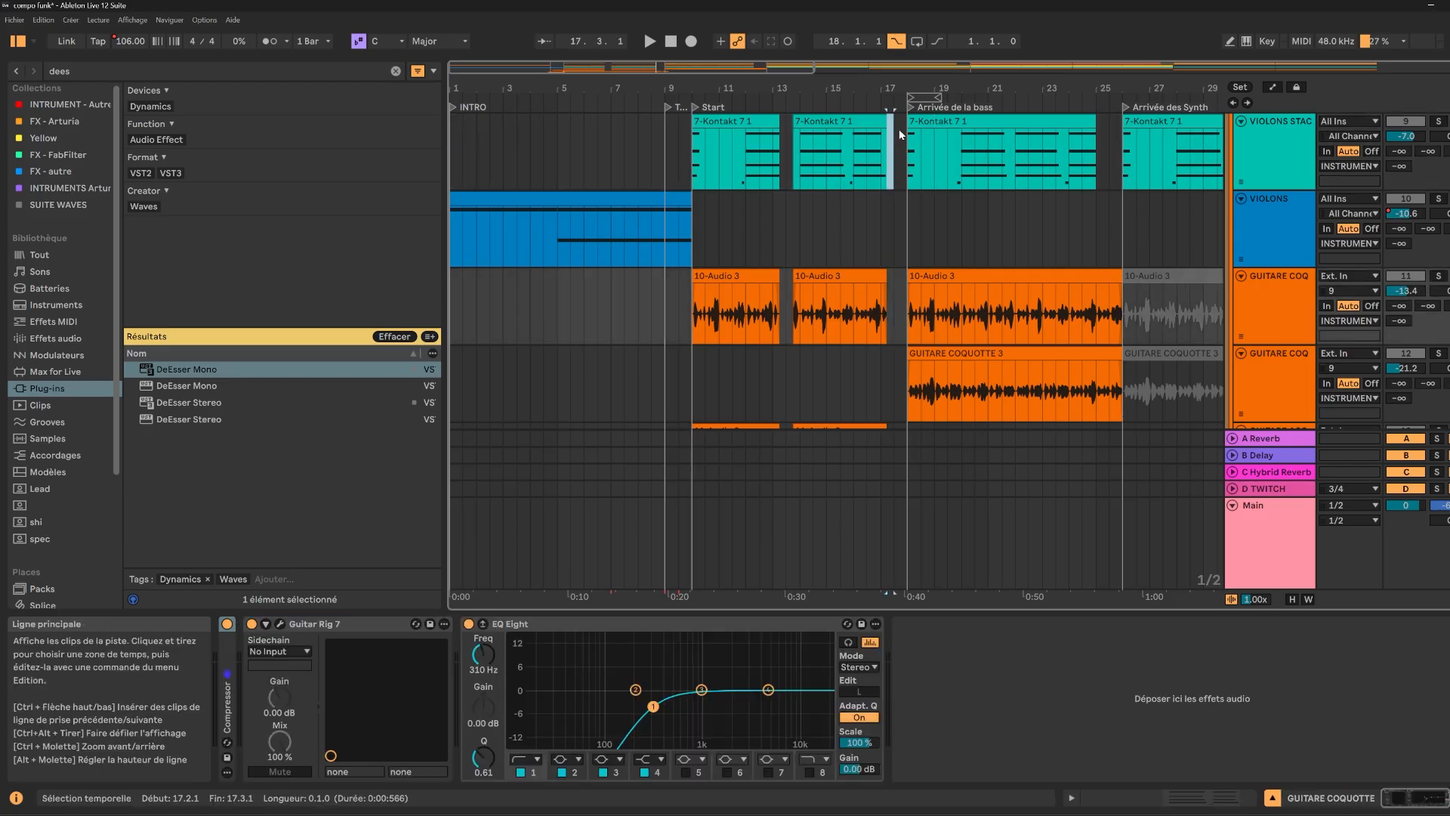
pyautogui.scroll(1, 893, 214)
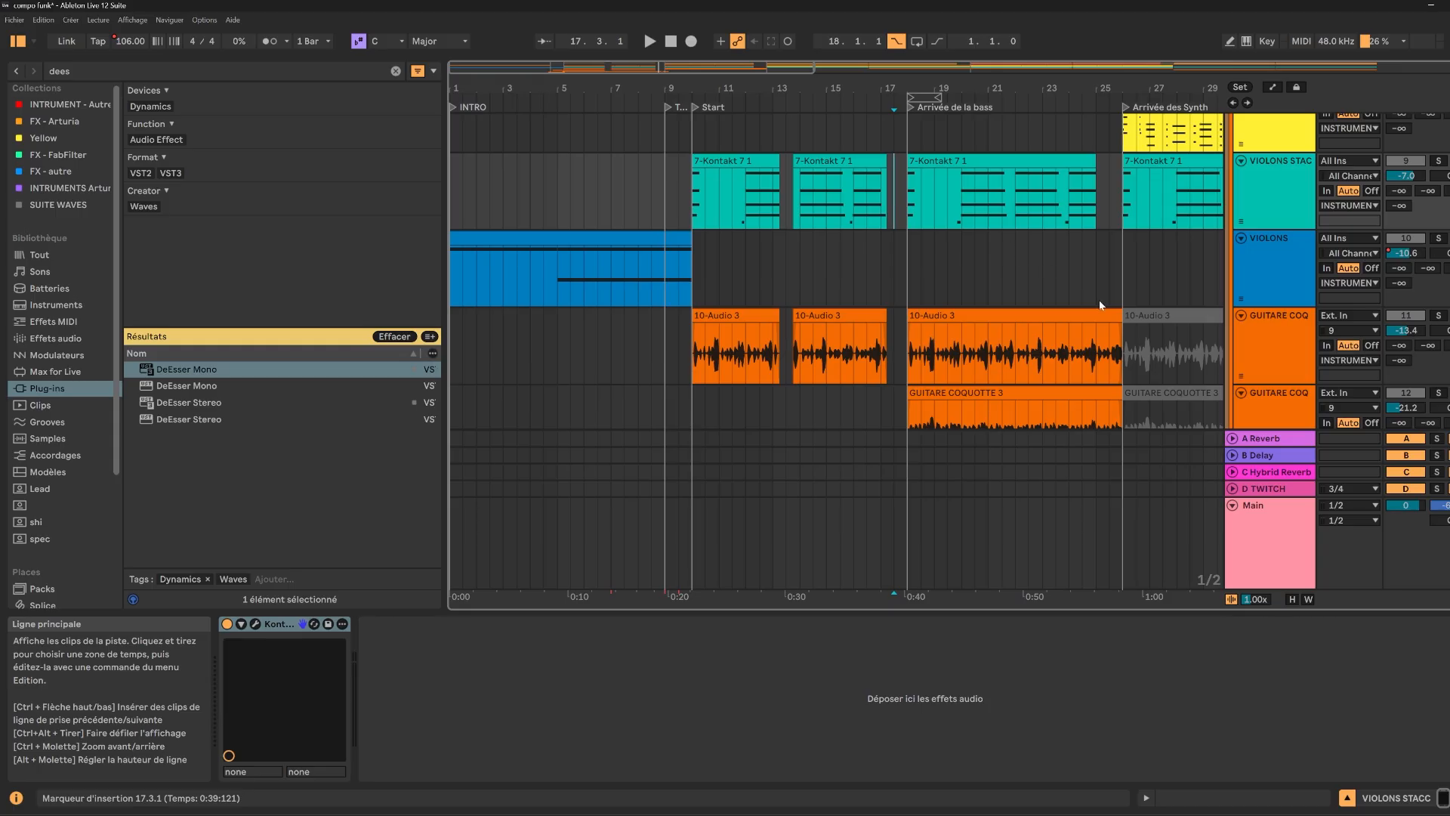